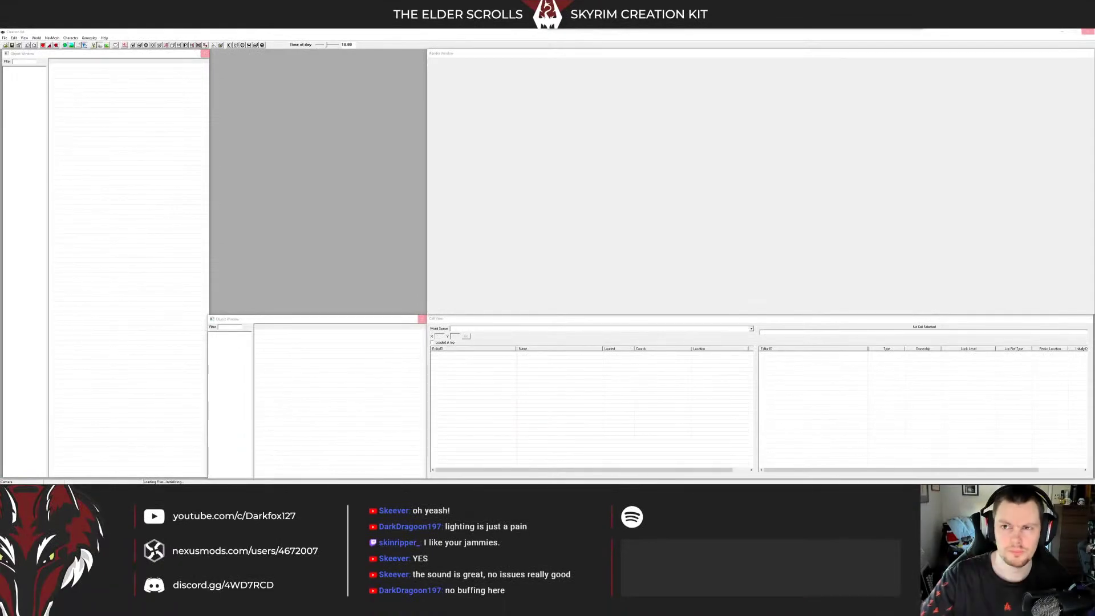
pyautogui.press('XF86AudioPlay')
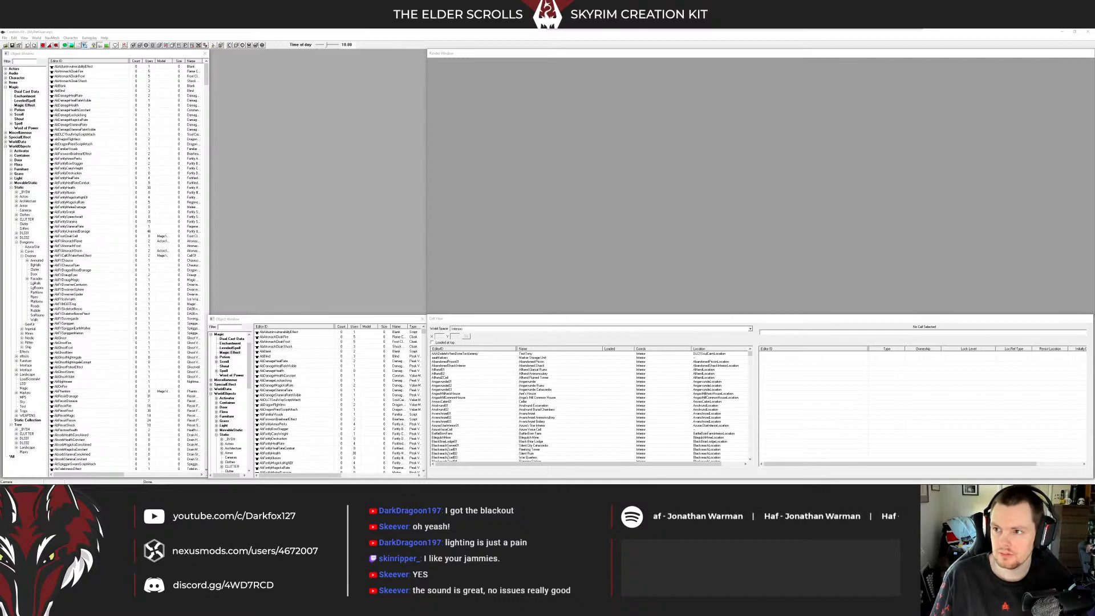
pyautogui.click(115, 261)
pyautogui.moveTo(88, 54); pyautogui.dragTo(87, 55)
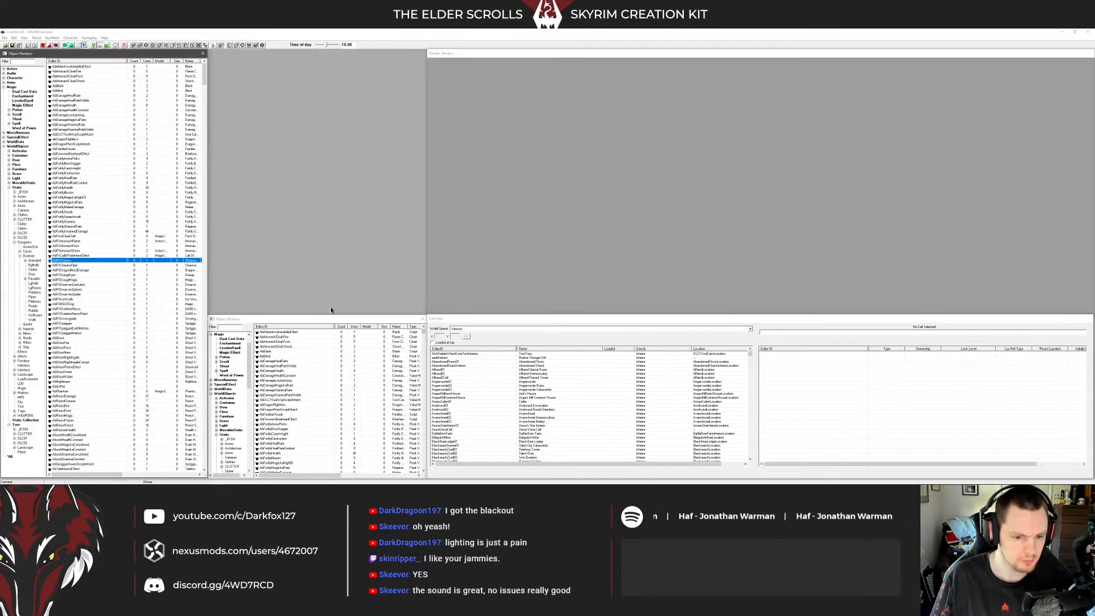
pyautogui.click(324, 320)
pyautogui.click(446, 318)
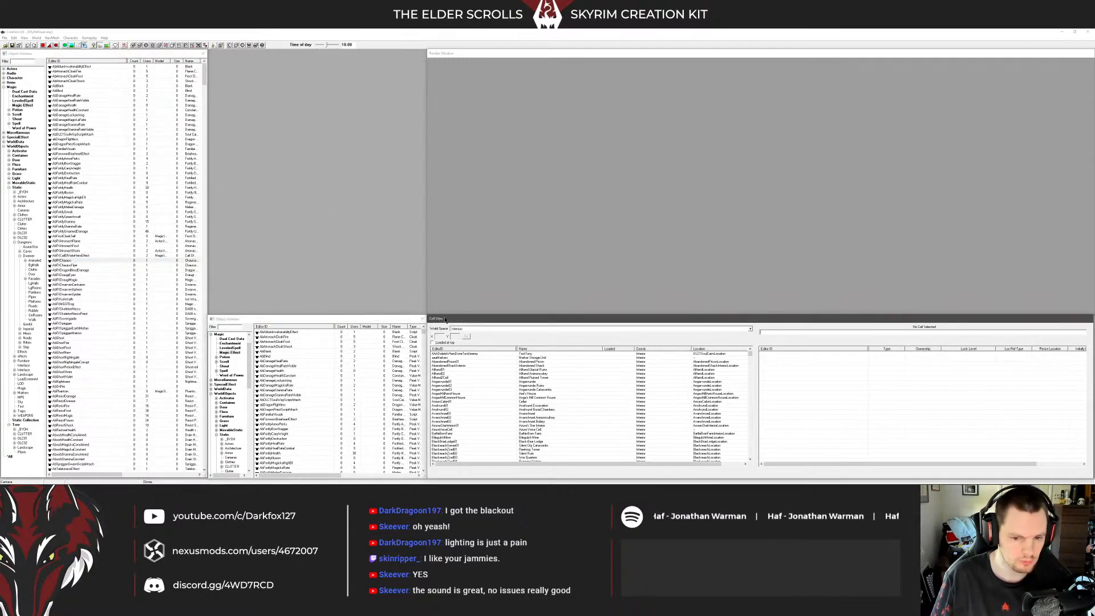
pyautogui.moveTo(120, 149); pyautogui.dragTo(1086, 463)
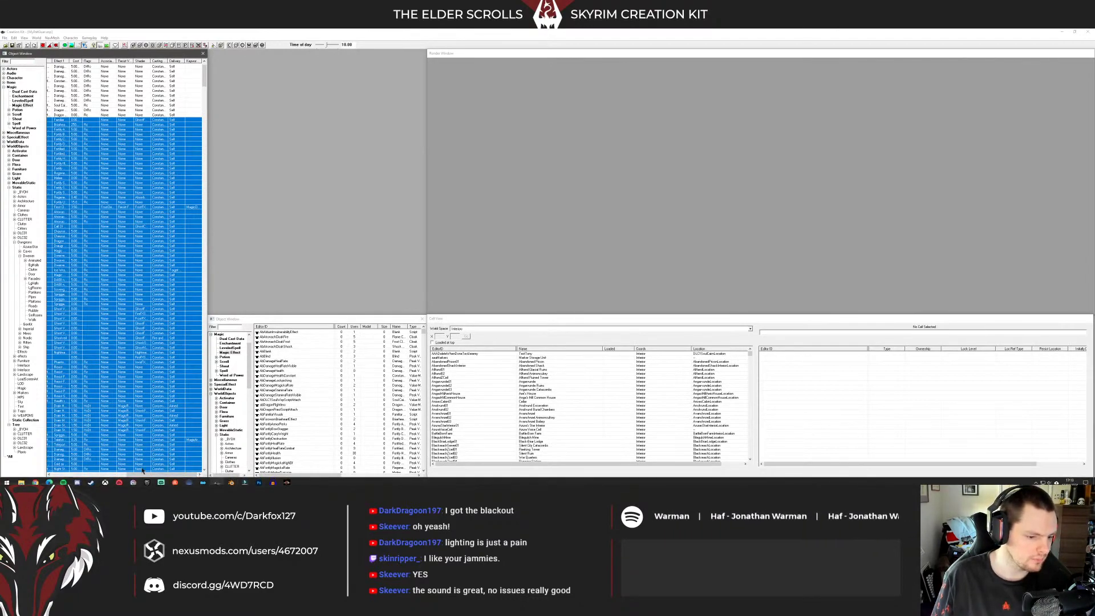
pyautogui.moveTo(160, 475); pyautogui.dragTo(72, 478)
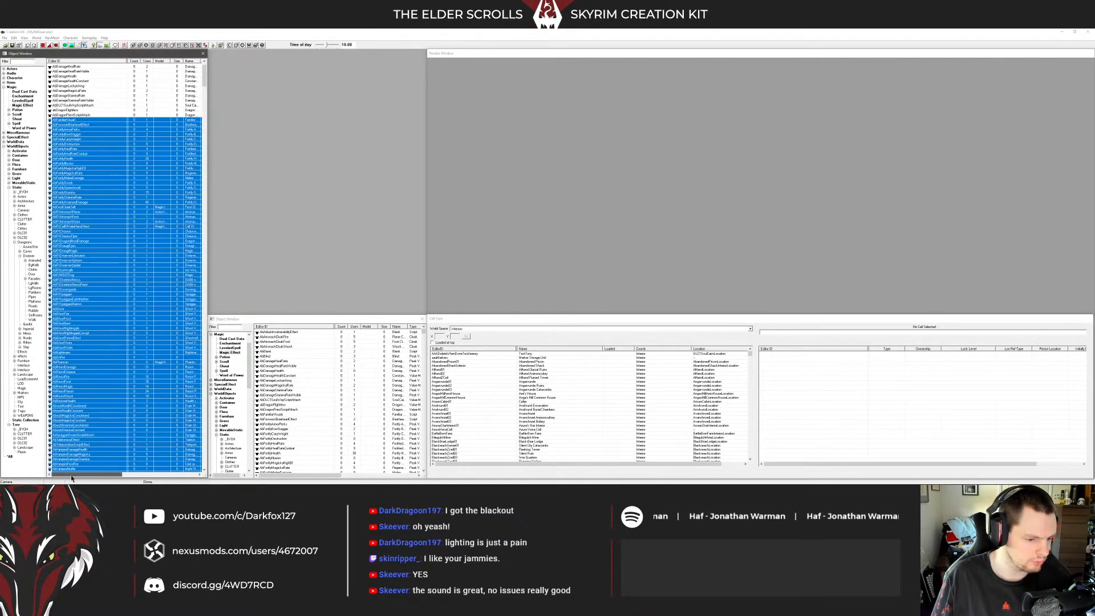
pyautogui.click(89, 416)
pyautogui.scroll(2, 96, 427)
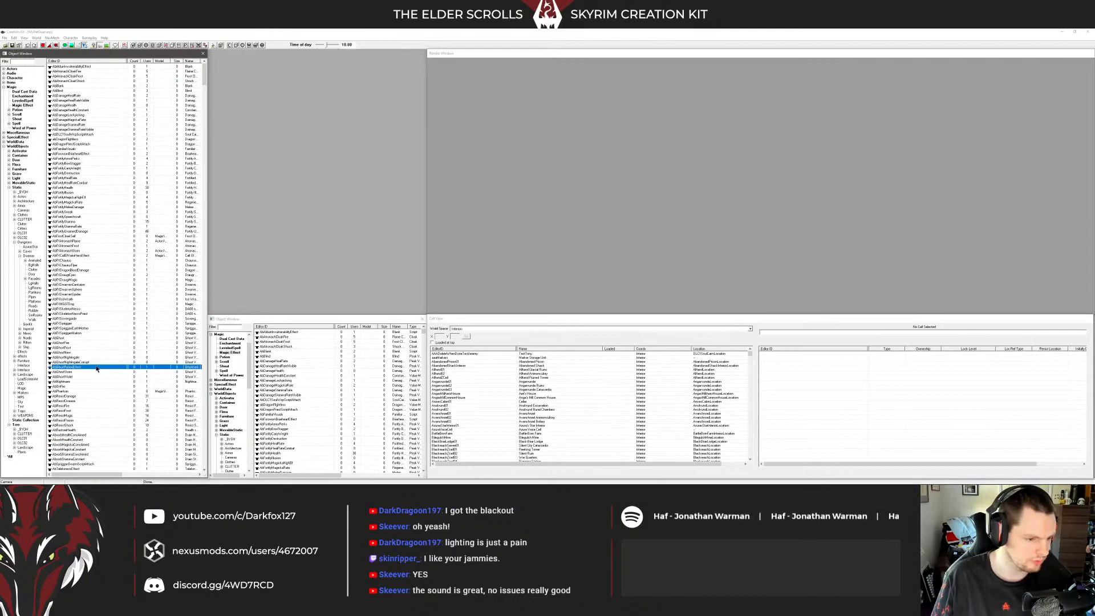
pyautogui.click(104, 310)
pyautogui.scroll(-1, 103, 290)
pyautogui.click(105, 267)
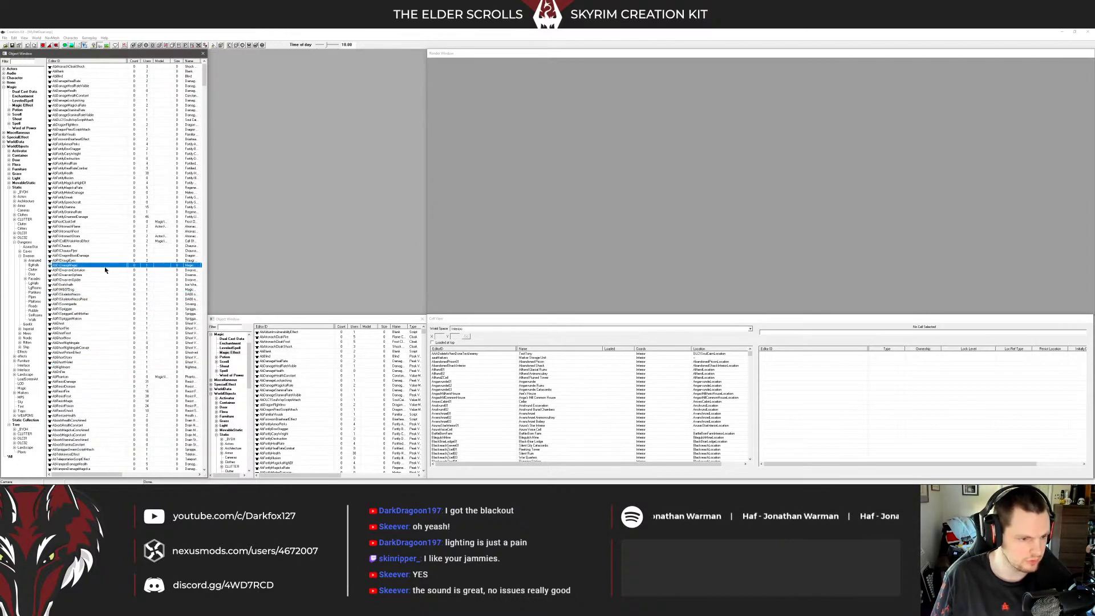
pyautogui.click(98, 222)
pyautogui.click(60, 168)
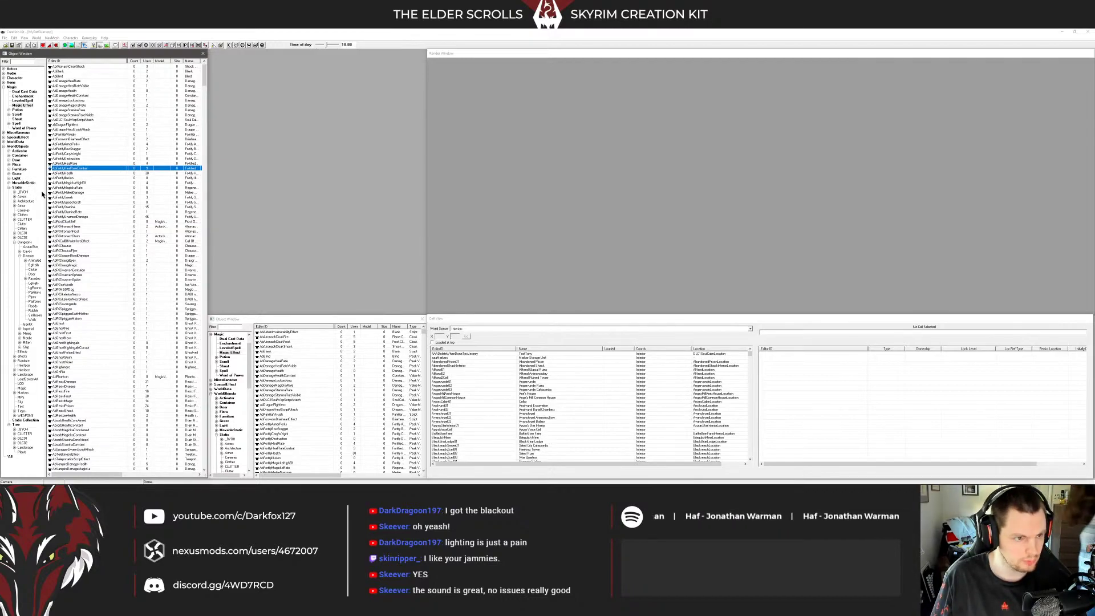
pyautogui.click(78, 124)
pyautogui.click(82, 101)
pyautogui.click(83, 86)
pyautogui.click(84, 72)
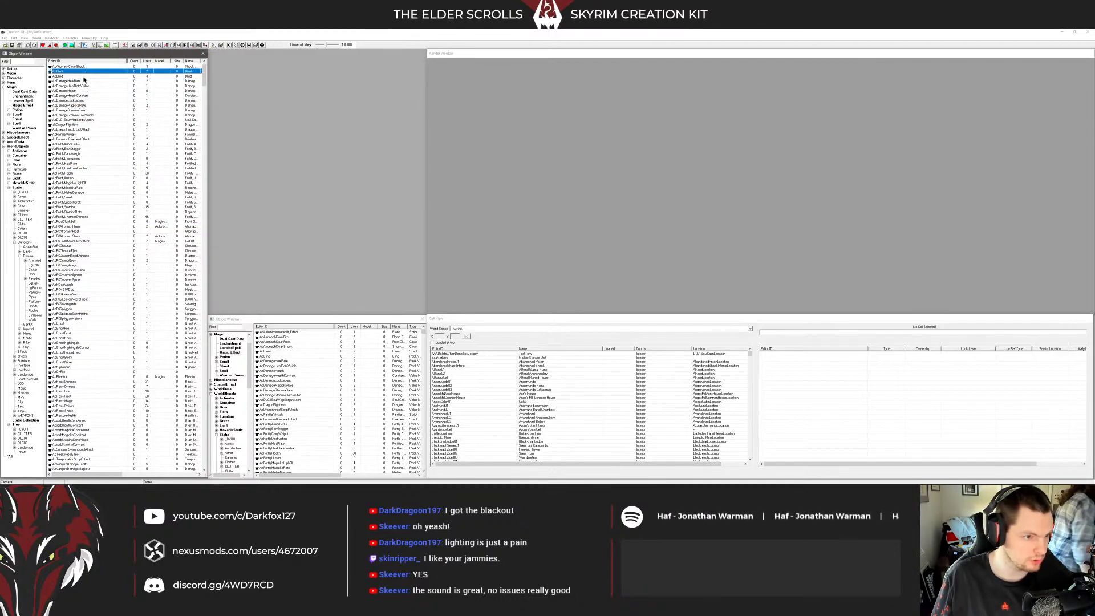
pyautogui.click(85, 81)
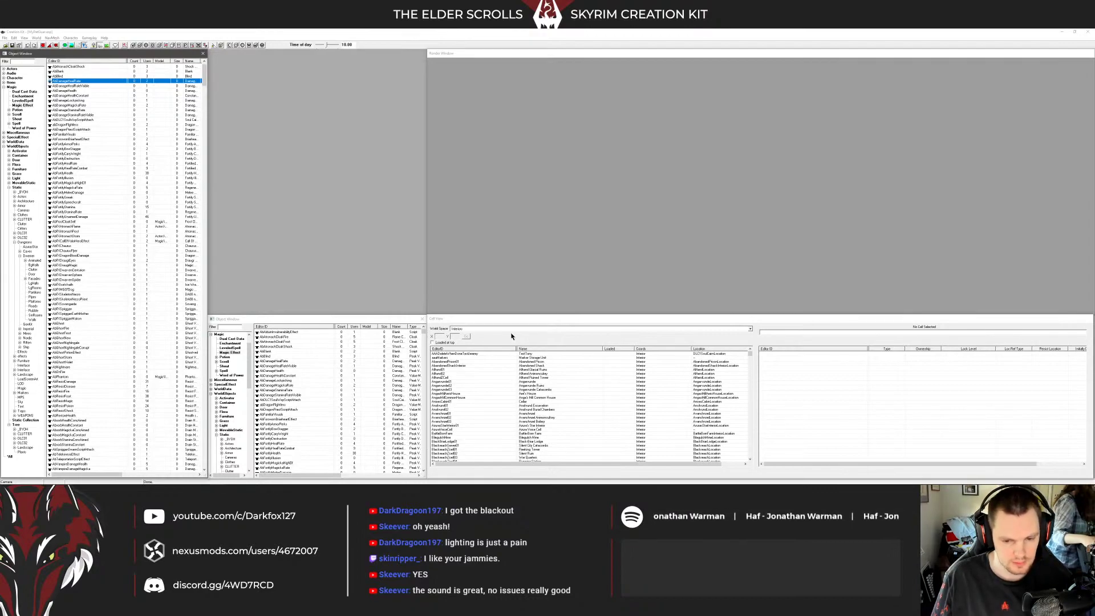
pyautogui.click(24, 62)
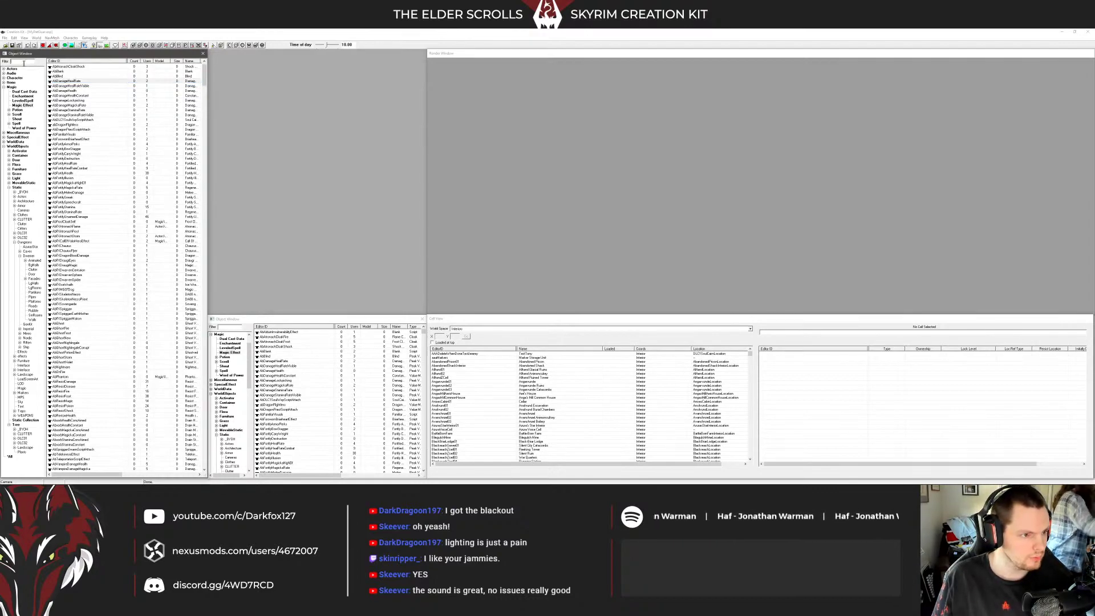
# Minimize the Creation Kit and switch to Mod Organizer
pyautogui.click(1056, 44)
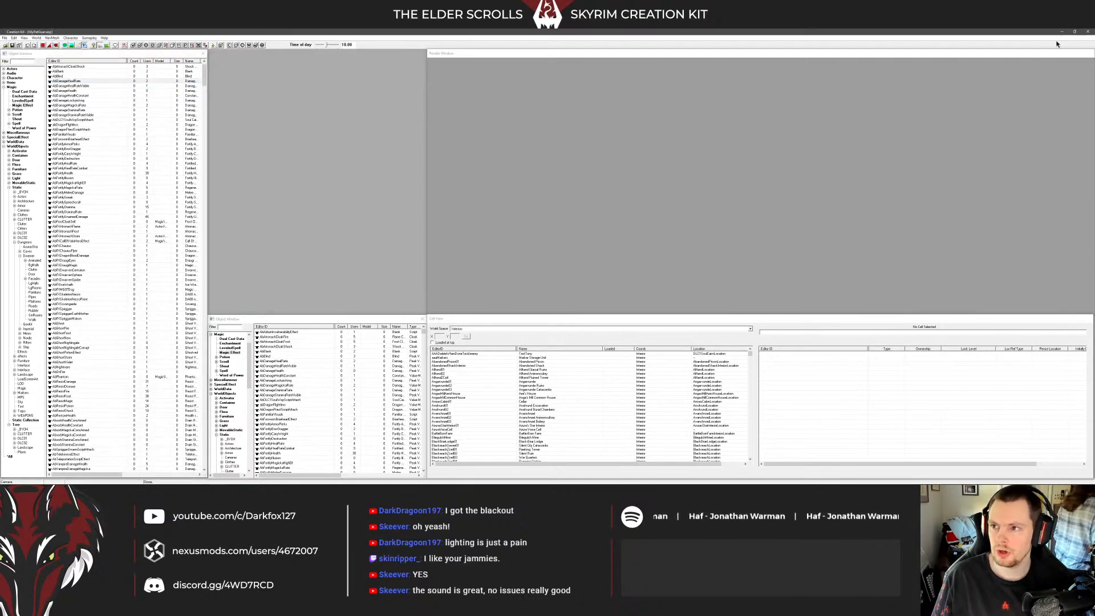
pyautogui.click(1061, 32)
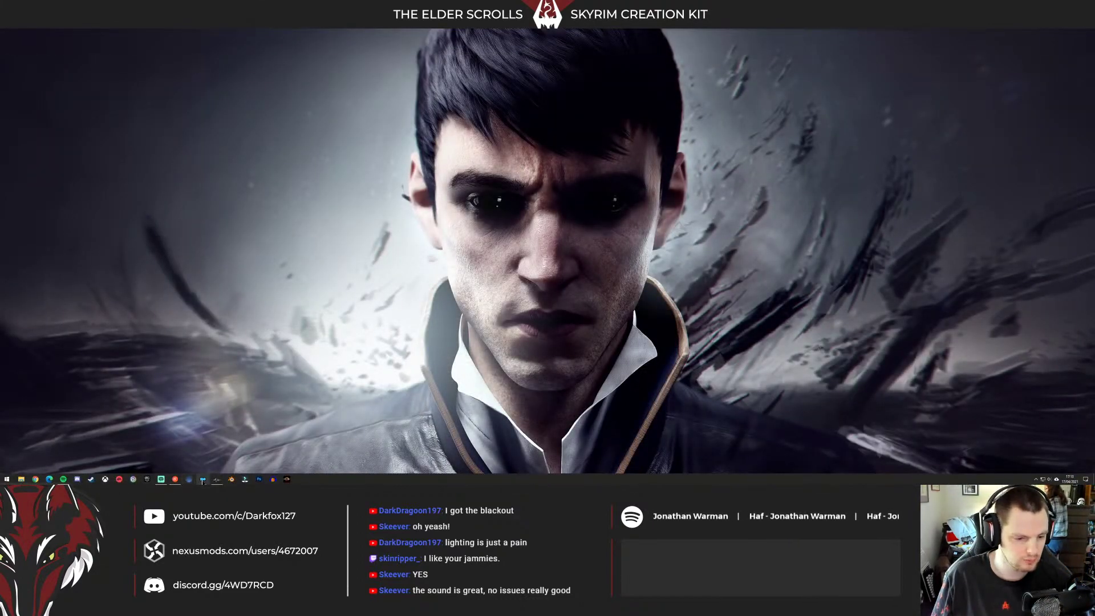
pyautogui.hotkey('alt', 'Tab')
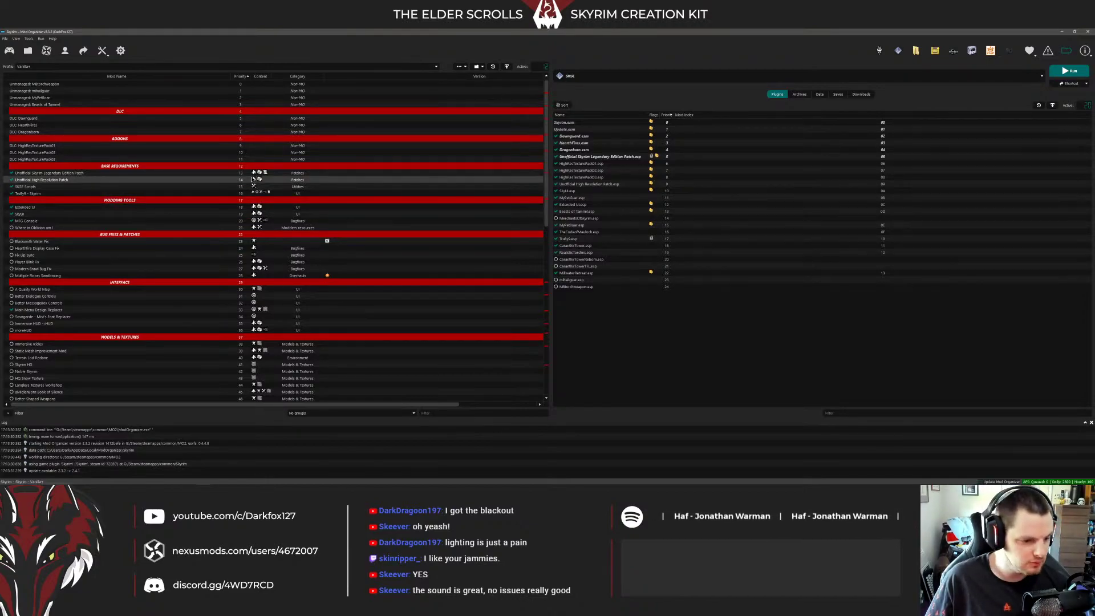
# Look through the DLC and HighResTexturePack entries in the mod list and check which plugins they correspond to
pyautogui.click(132, 153)
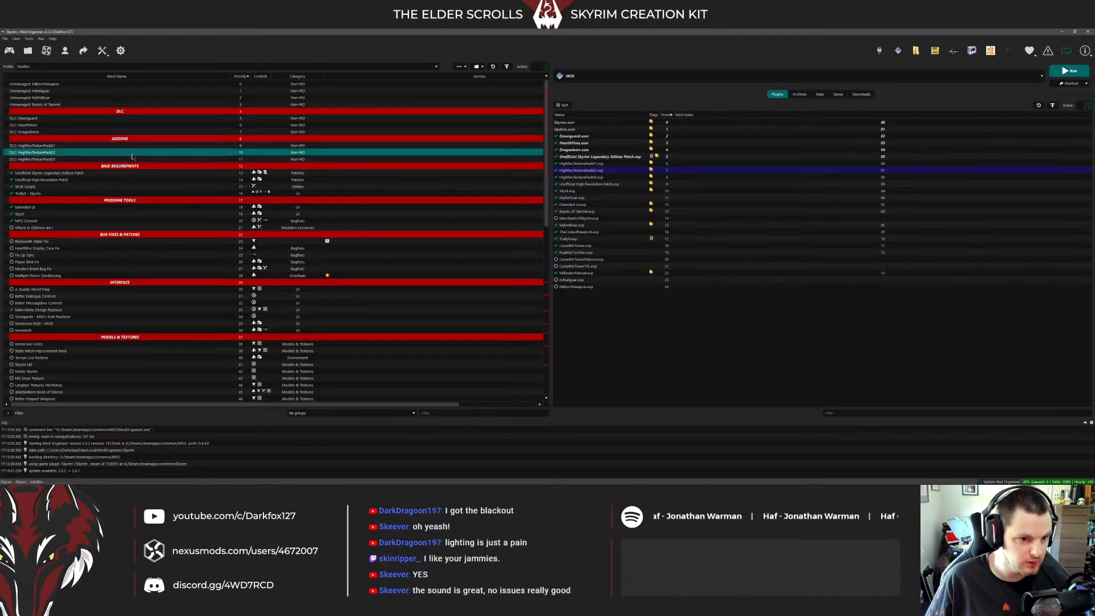
pyautogui.press('Up')
pyautogui.press('Up')
pyautogui.press('Up')
pyautogui.press('Up')
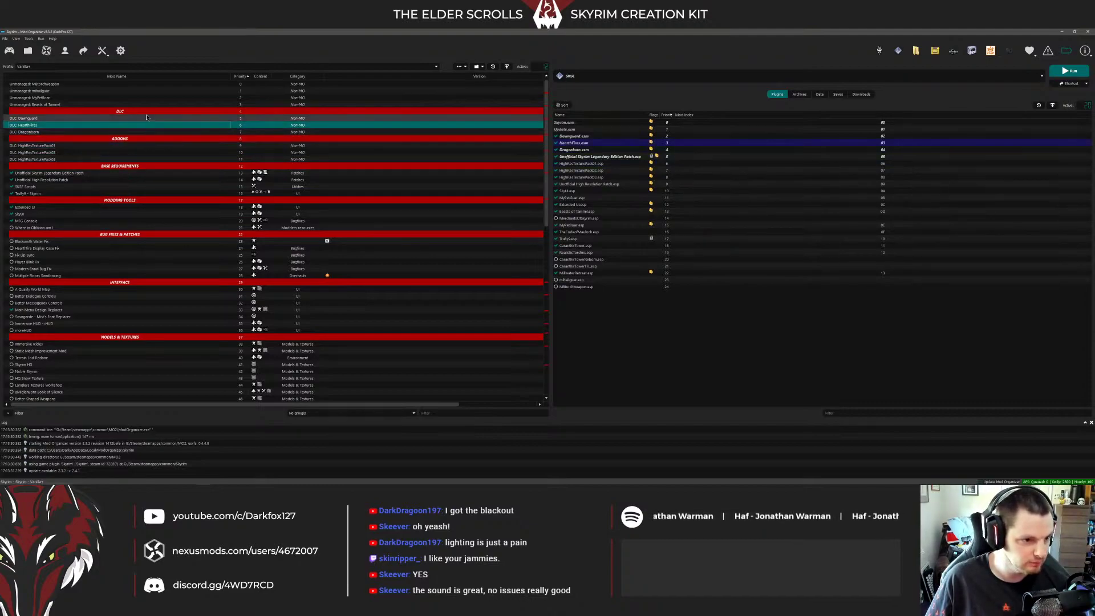
pyautogui.press('Up')
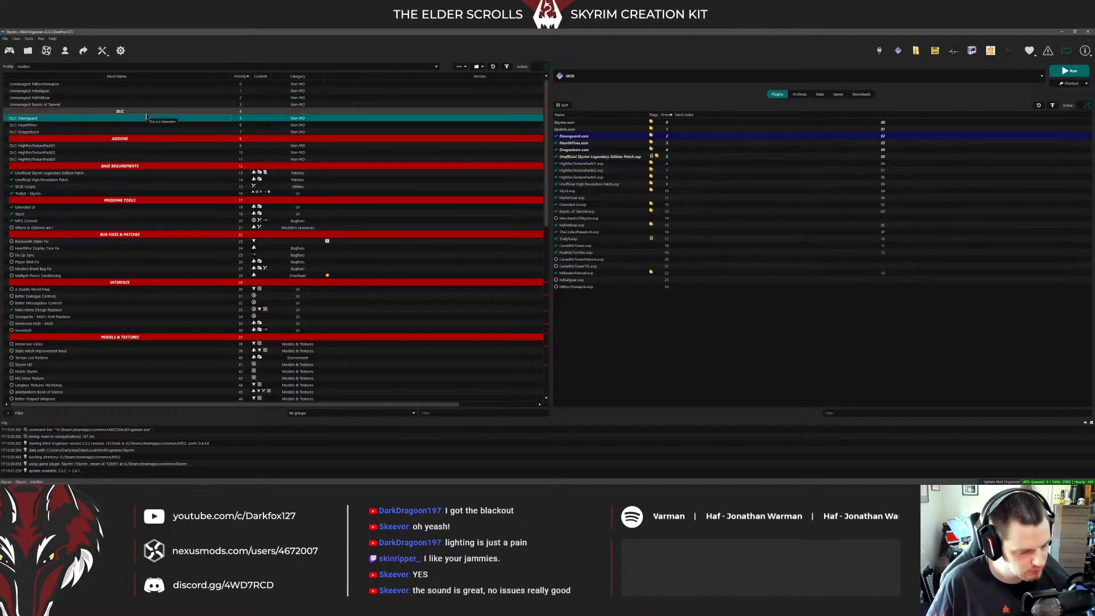
pyautogui.press('Down')
pyautogui.press('Down')
pyautogui.press('Down')
pyautogui.press('Down')
pyautogui.press('Down')
pyautogui.press('Down')
pyautogui.press('Down')
pyautogui.press('Down')
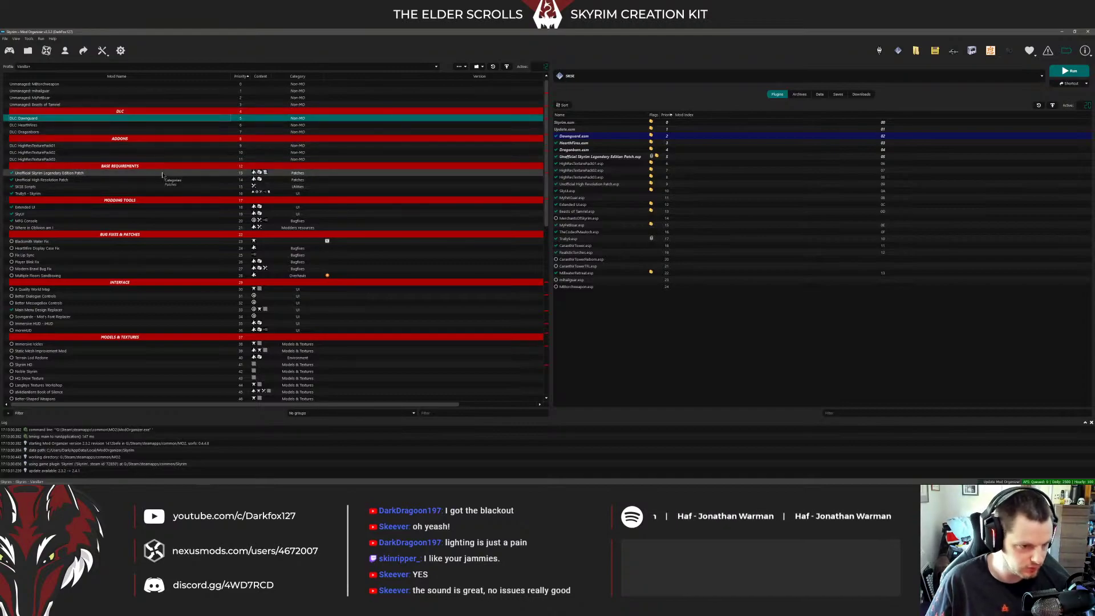
pyautogui.click(162, 147)
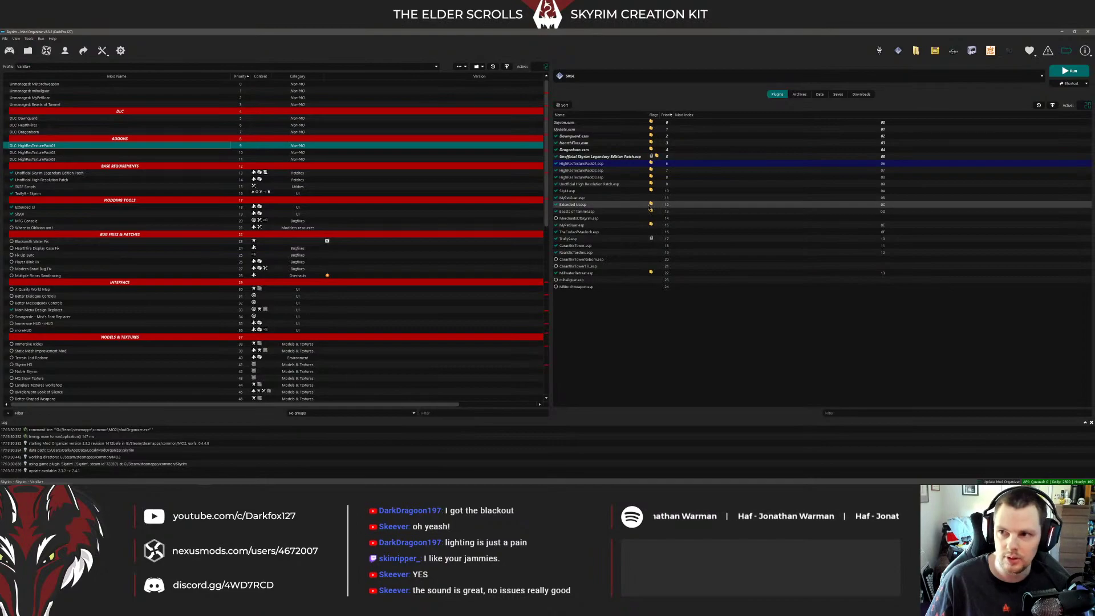
# Review the plugin load order, checking Beasts of Tamriel, Extended UI and the tower plugins further down
pyautogui.moveTo(654, 211)
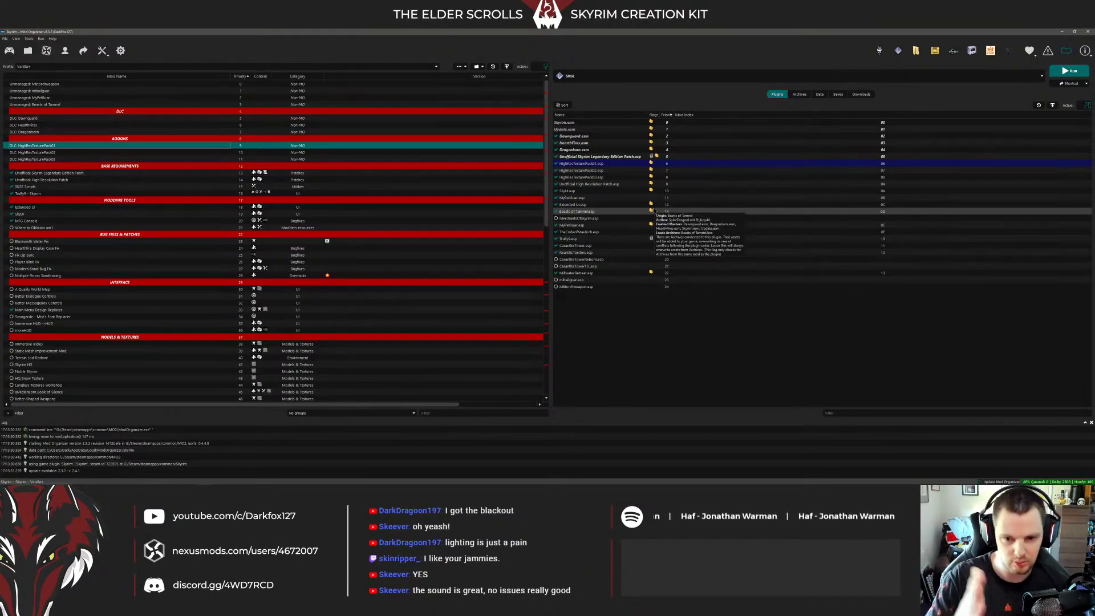
pyautogui.click(637, 218)
pyautogui.click(613, 204)
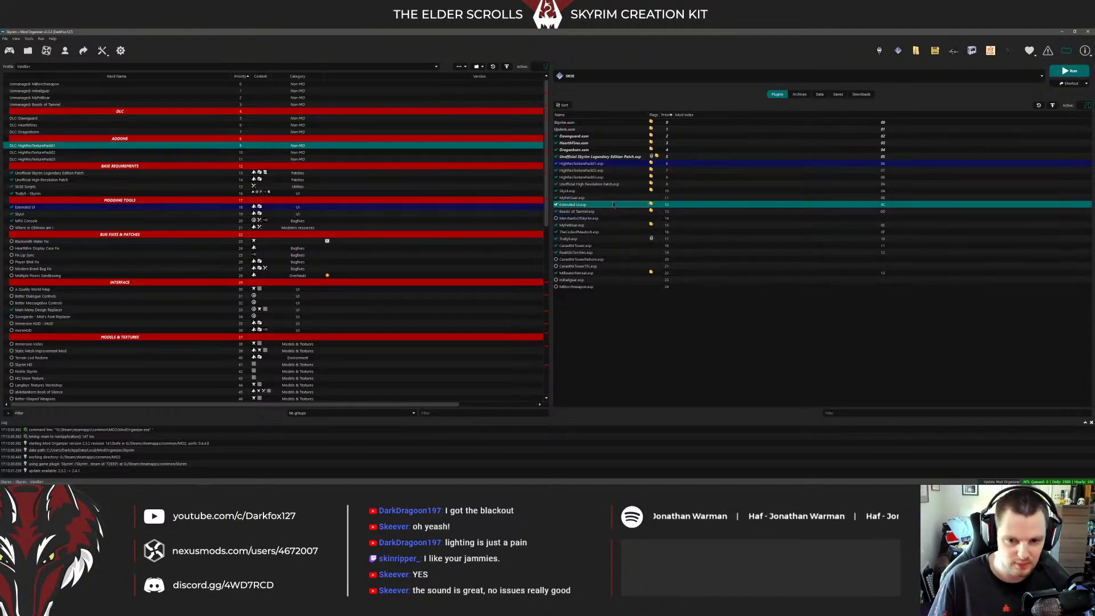
pyautogui.click(593, 266)
pyautogui.click(591, 260)
pyautogui.click(590, 255)
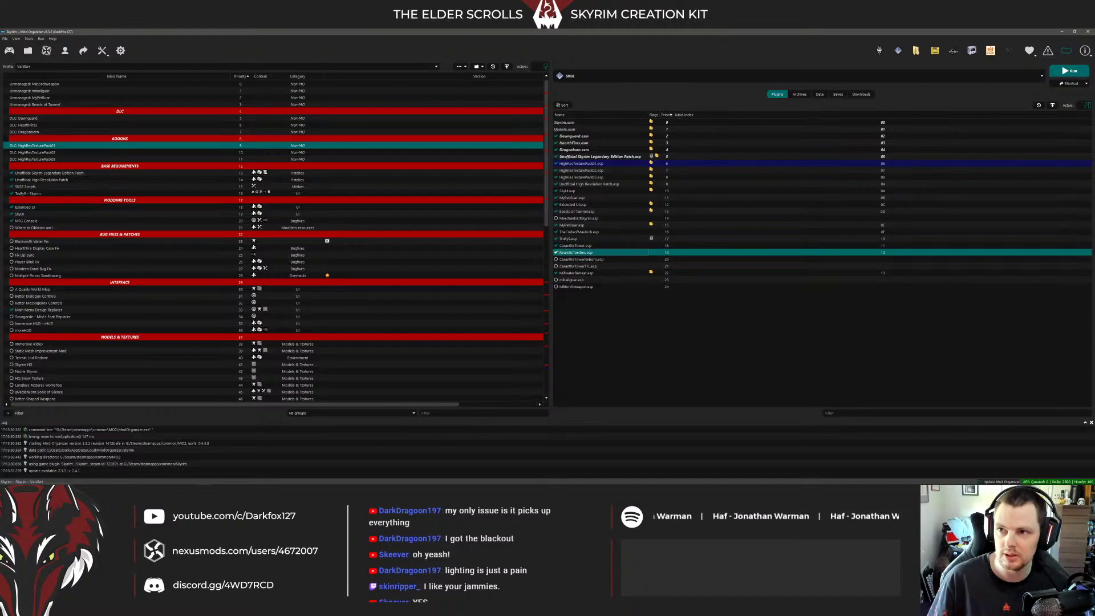
# Launch Skyrim through SKSE and load Riverwood from the main menu with the console command coc riverwood
pyautogui.press('XF86AudioLowerVolume')
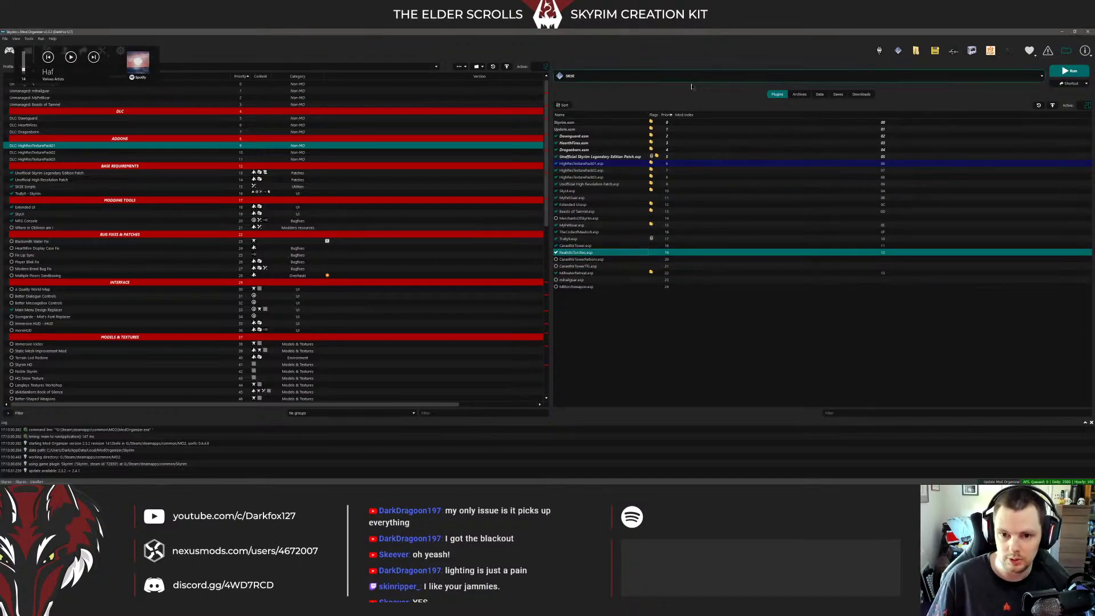
pyautogui.click(1068, 72)
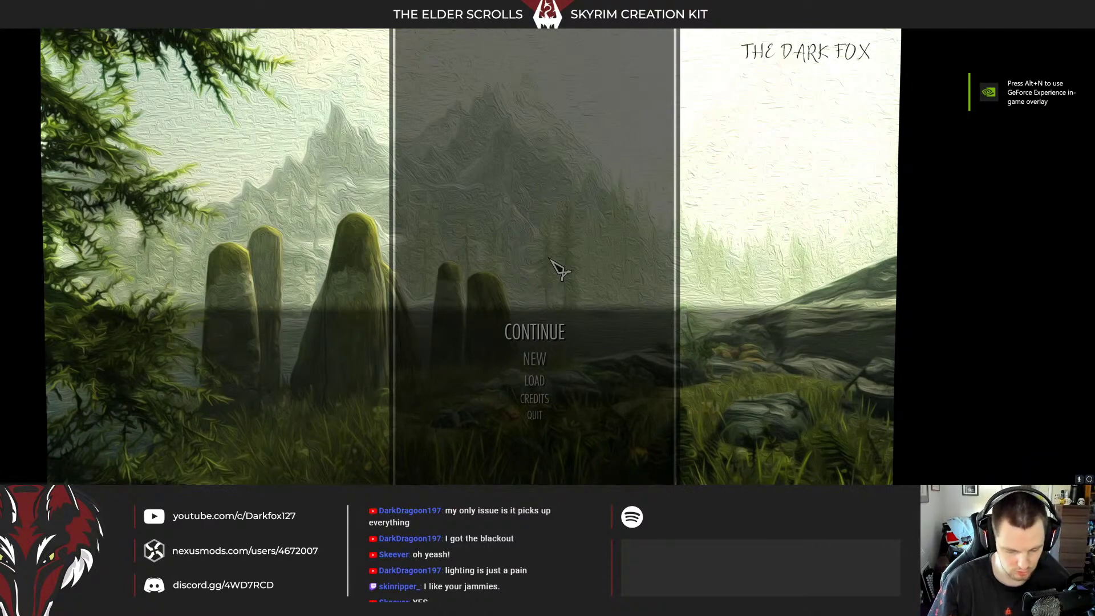
pyautogui.write('iverwood')
pyautogui.press('Return')
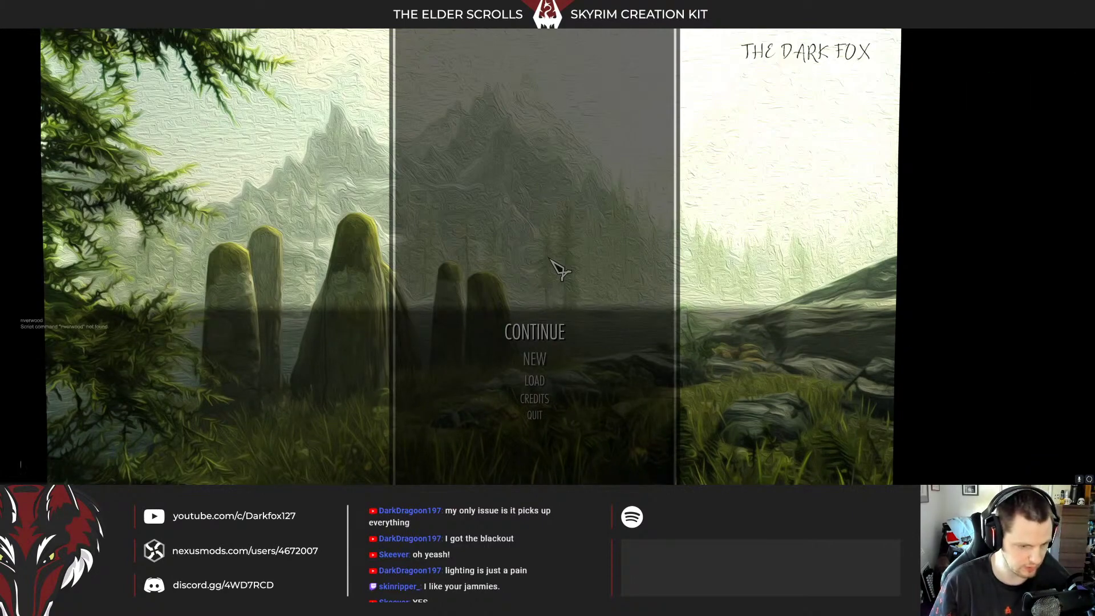
pyautogui.write('coc riverwood')
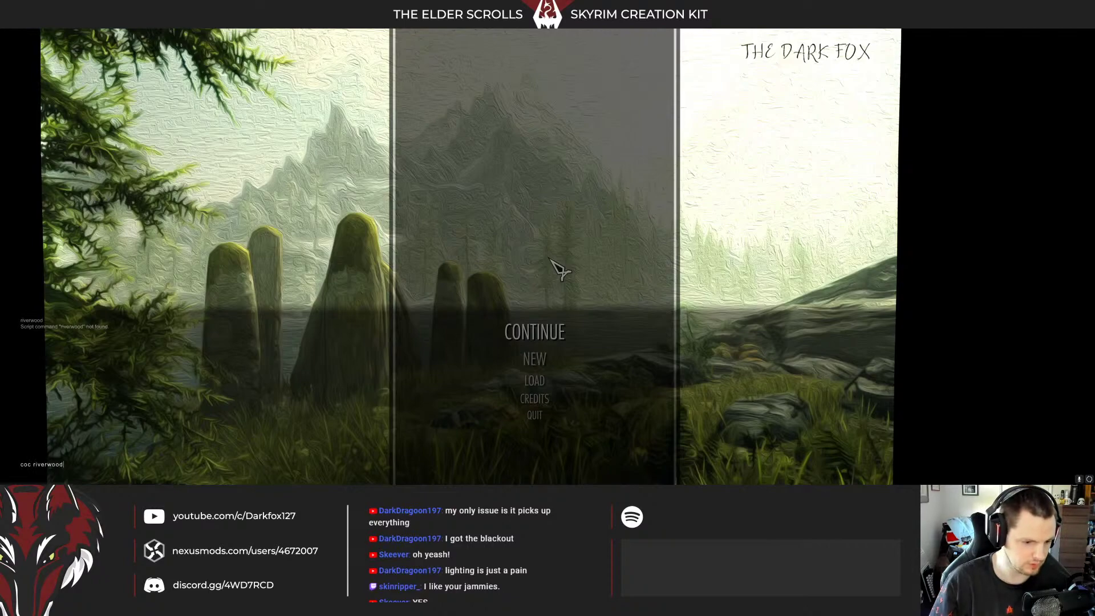
pyautogui.press('Return')
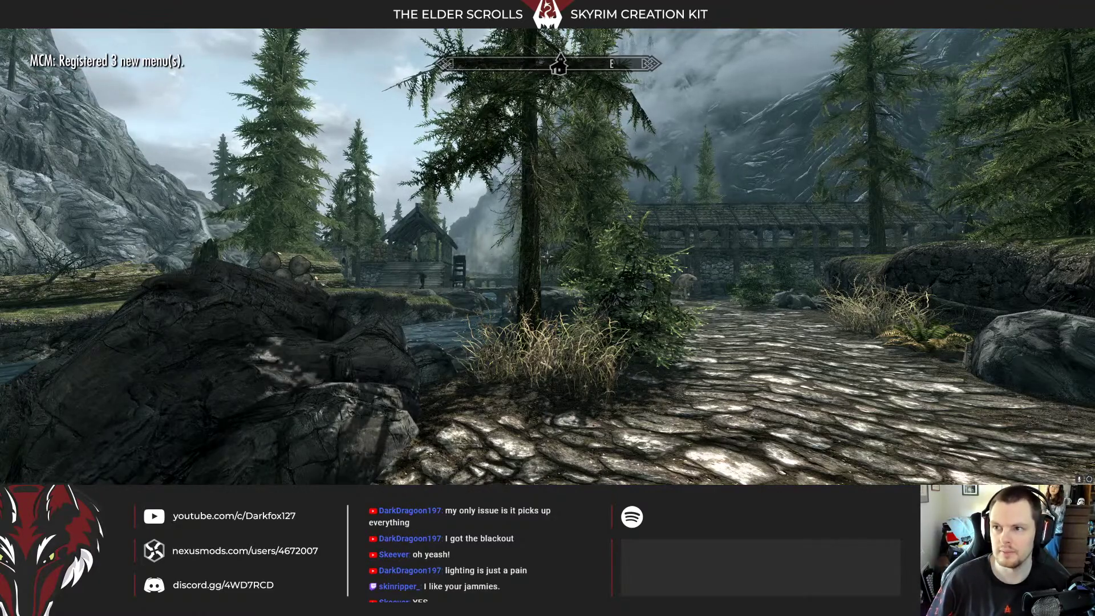
# Walk to the reddish guar at Riverwood's entrance, check its dialogue options and leave the conversation
pyautogui.press('w')
pyautogui.press('f')
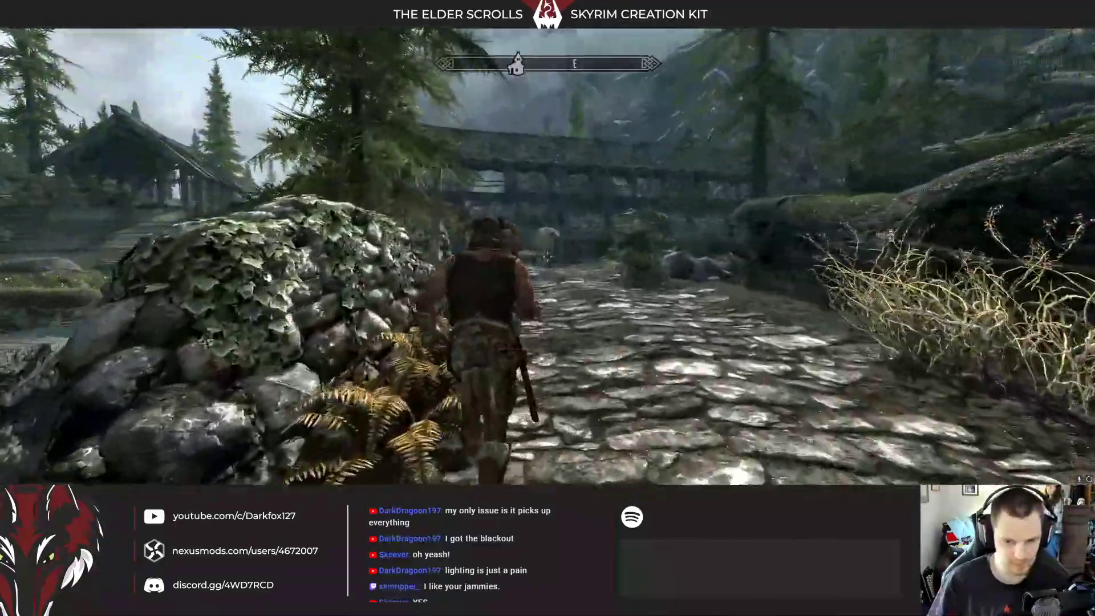
pyautogui.press('f')
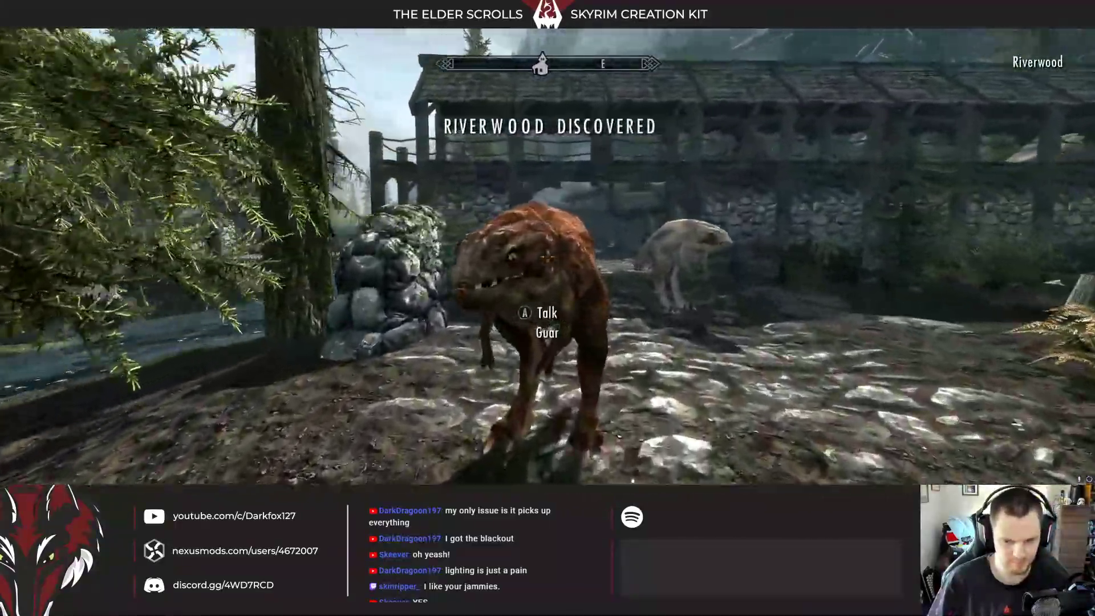
pyautogui.press('e')
pyautogui.press('Tab')
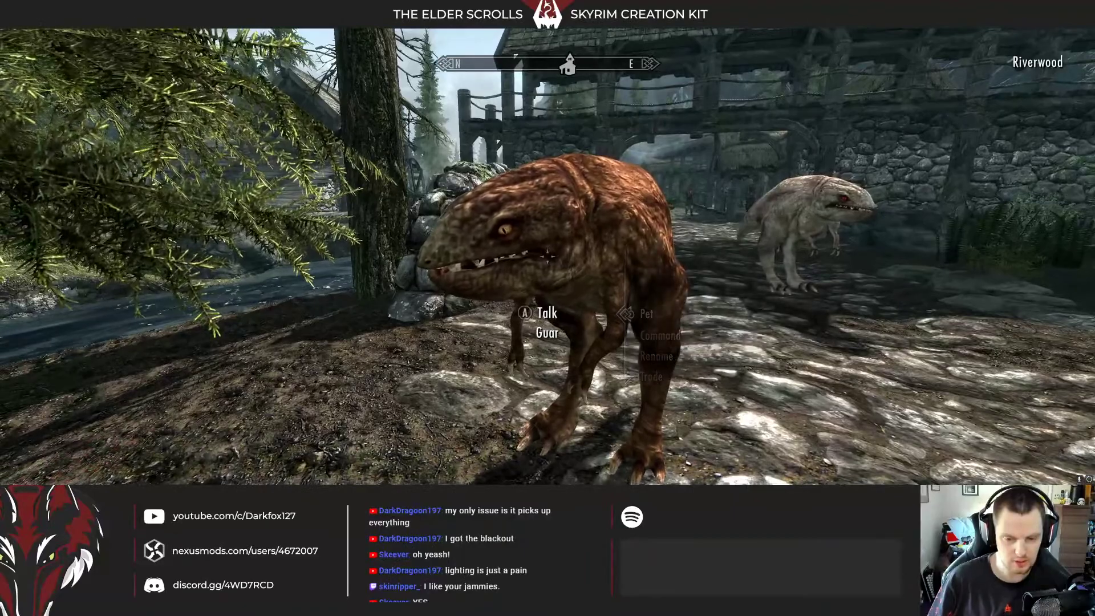
pyautogui.press('f')
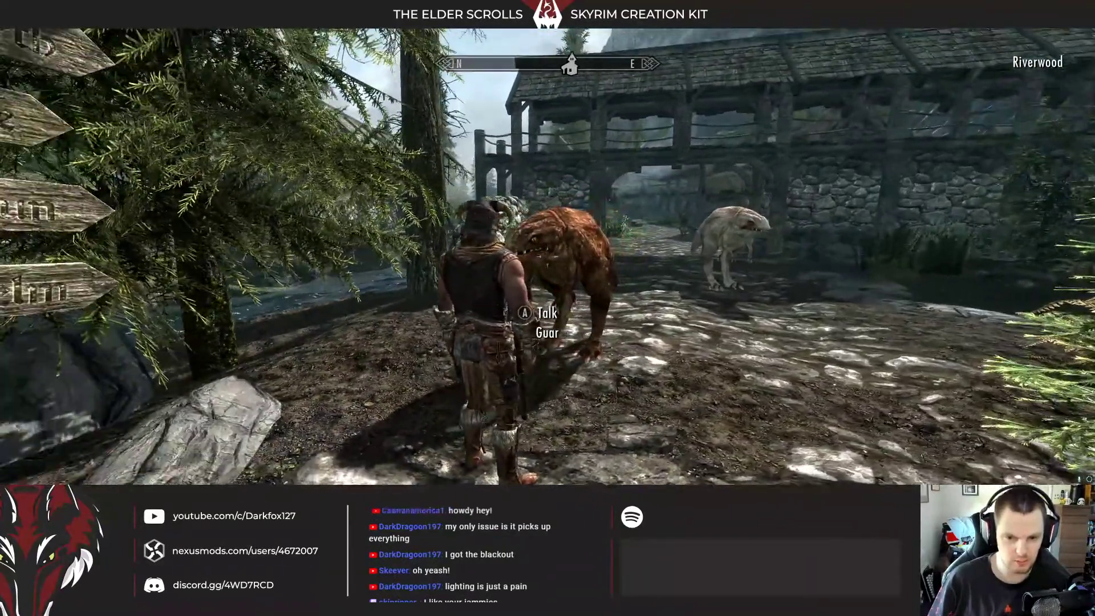
# Talk to the reddish guar and rename it Needles
pyautogui.press('e')
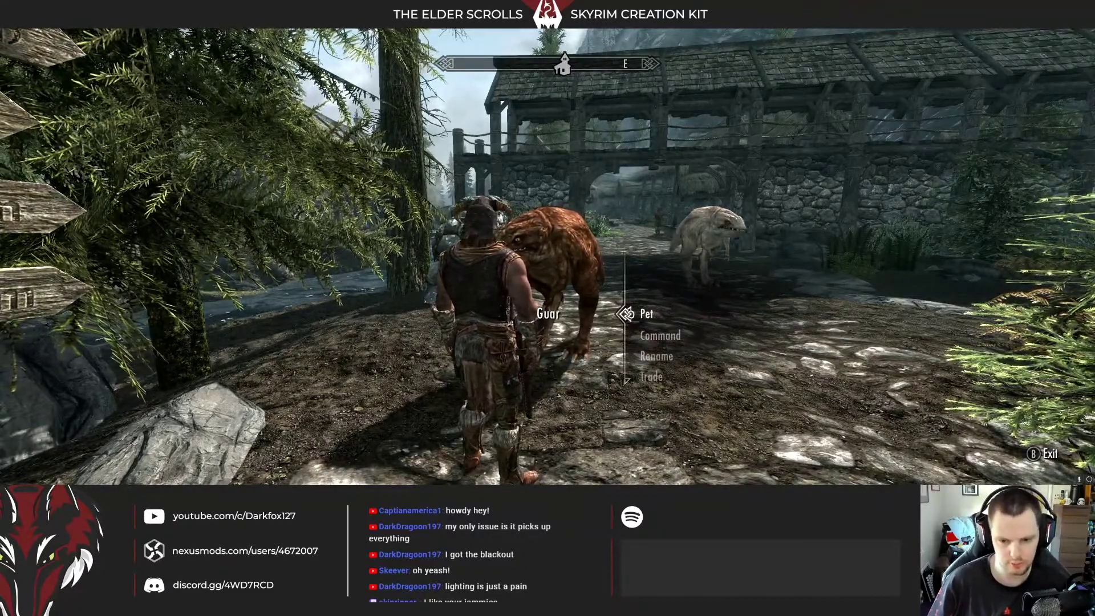
pyautogui.press('Down')
pyautogui.press('Down')
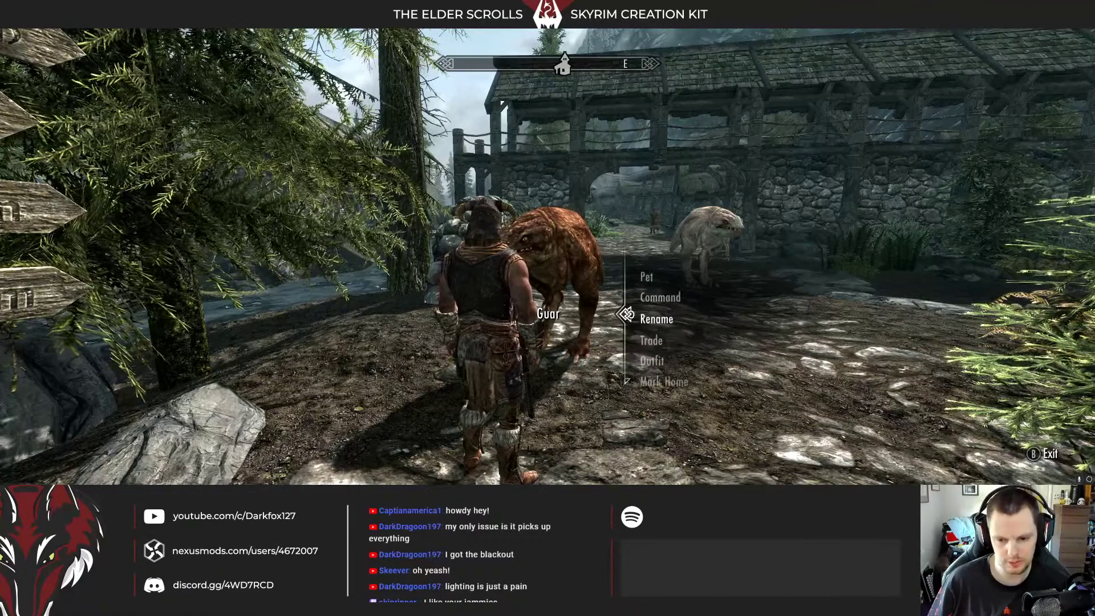
pyautogui.press('Down')
pyautogui.press('Down')
pyautogui.press('Up')
pyautogui.press('Up')
pyautogui.press('Return')
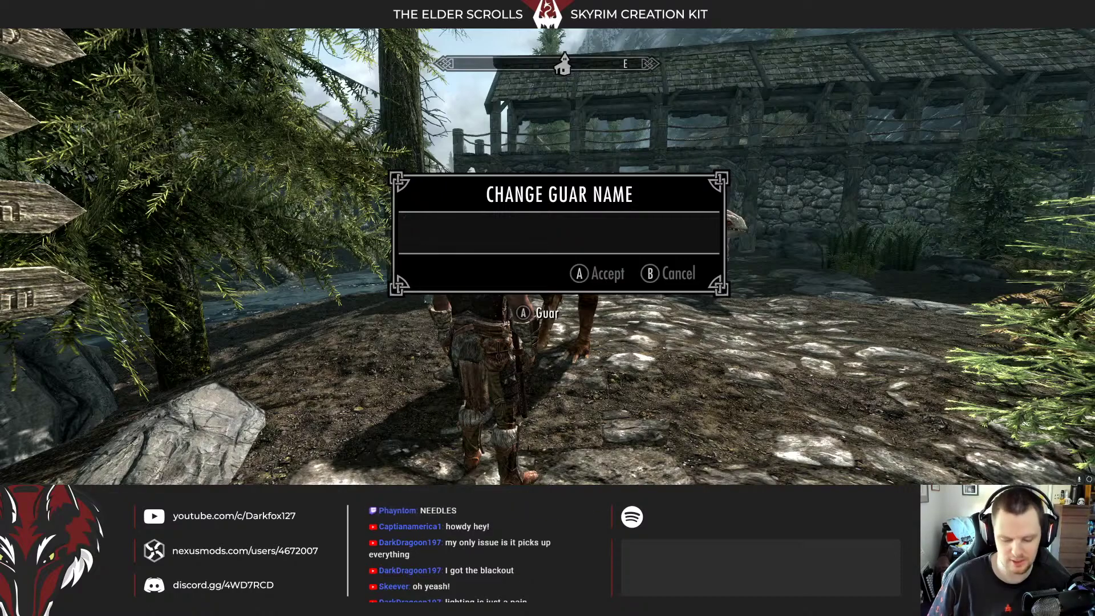
pyautogui.write('Needles')
pyautogui.press('Return')
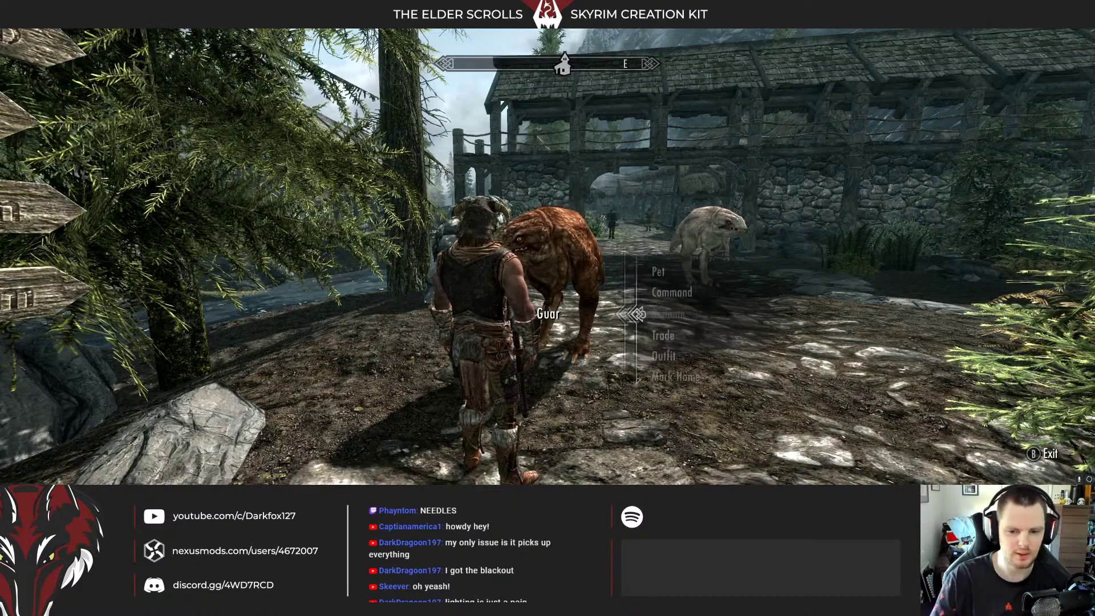
# Talk to Needles and look through the dialogue options, including Command, Trade, Outfit, Mark Home and Ride
pyautogui.press('Escape')
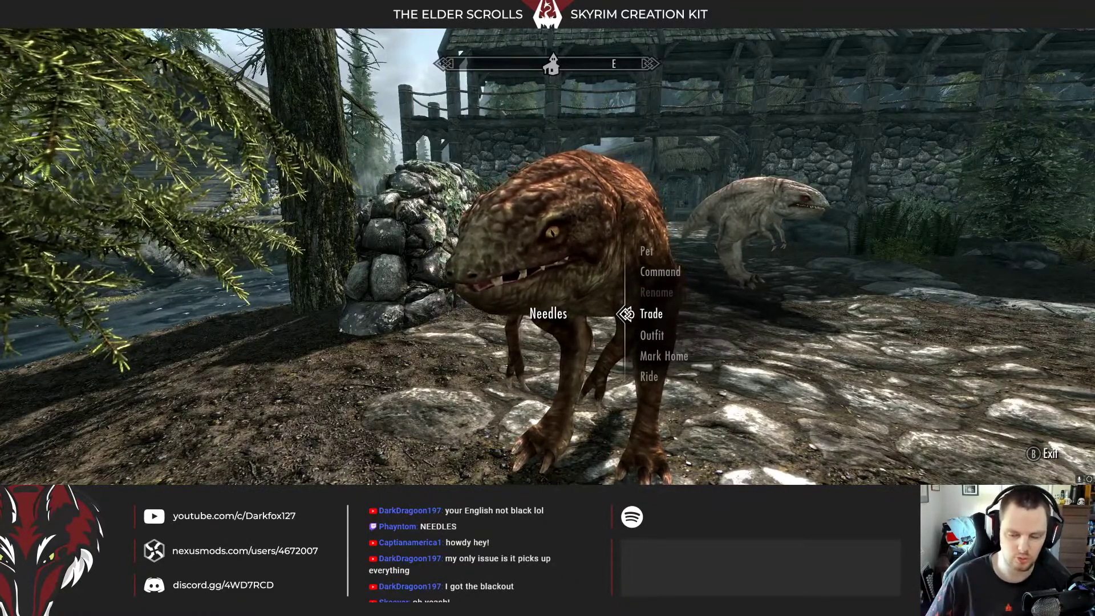
pyautogui.press('Up')
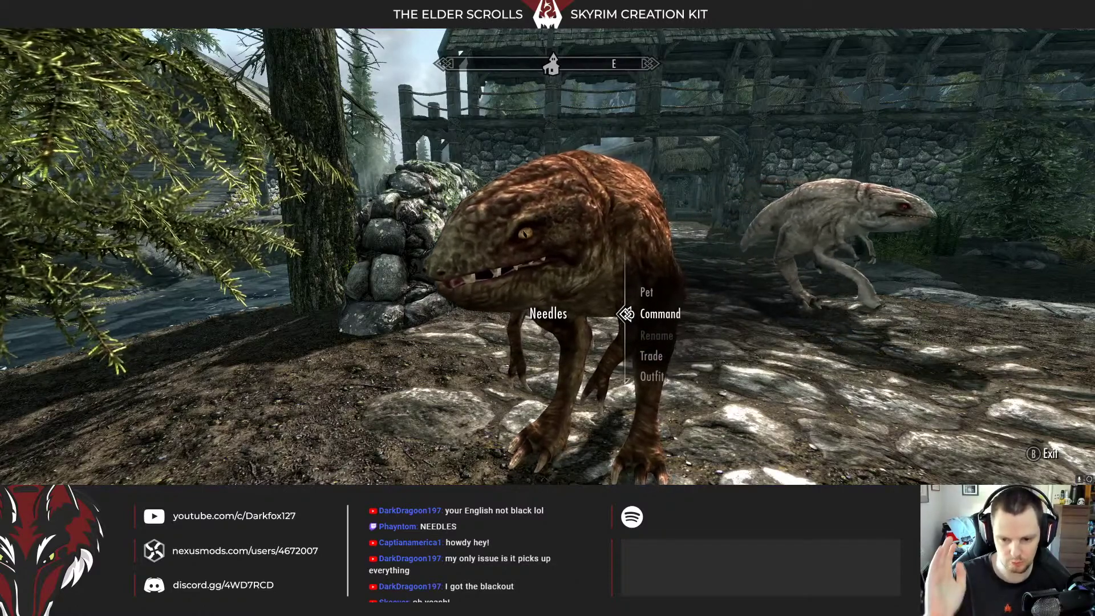
pyautogui.press('Down')
pyautogui.press('Down')
pyautogui.press('Down')
pyautogui.press('Up')
pyautogui.press('Up')
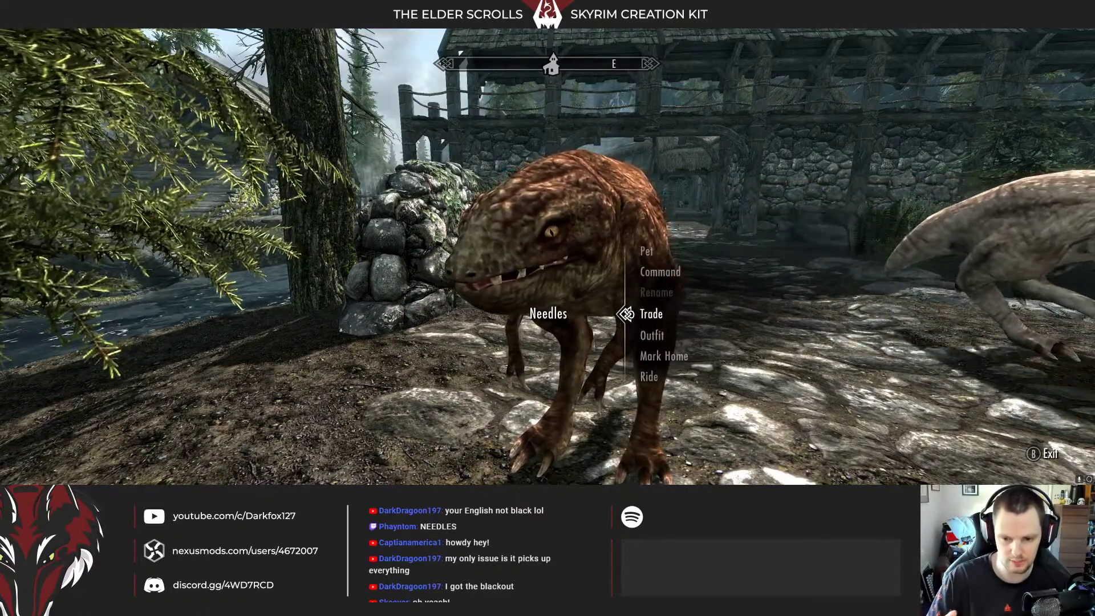
pyautogui.press('Up')
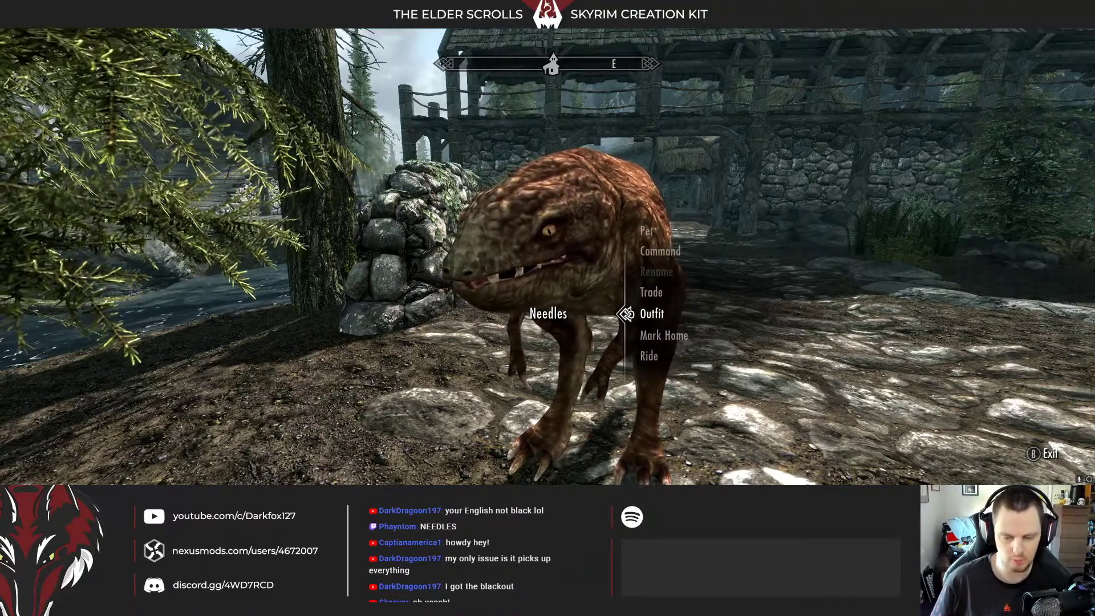
# Command Needles to follow
pyautogui.press('Up')
pyautogui.press('Up')
pyautogui.press('Up')
pyautogui.press('Up')
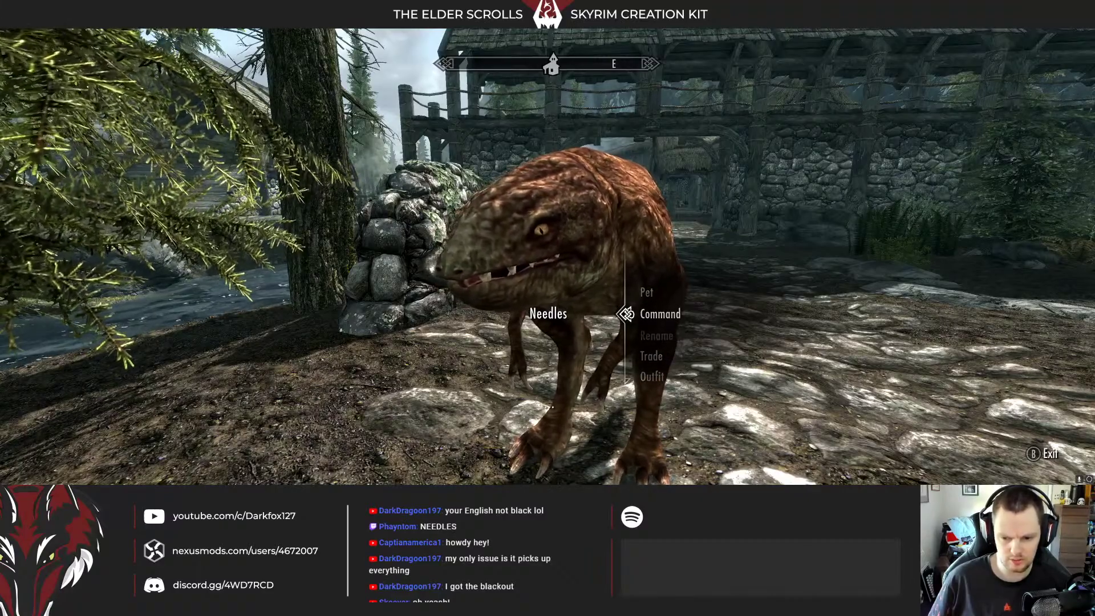
pyautogui.press('Return')
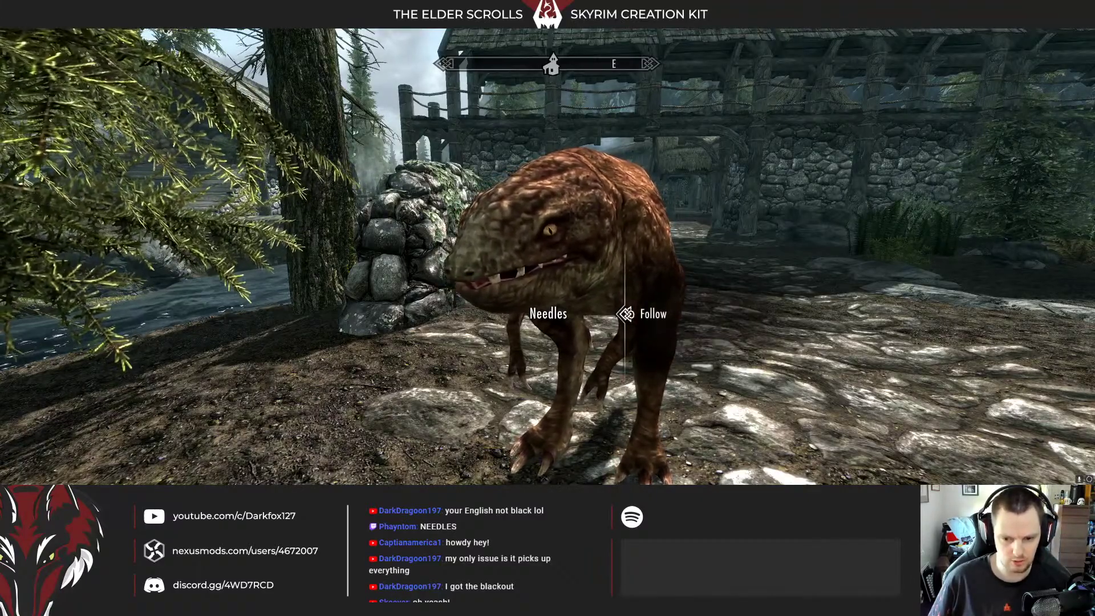
pyautogui.press('Return')
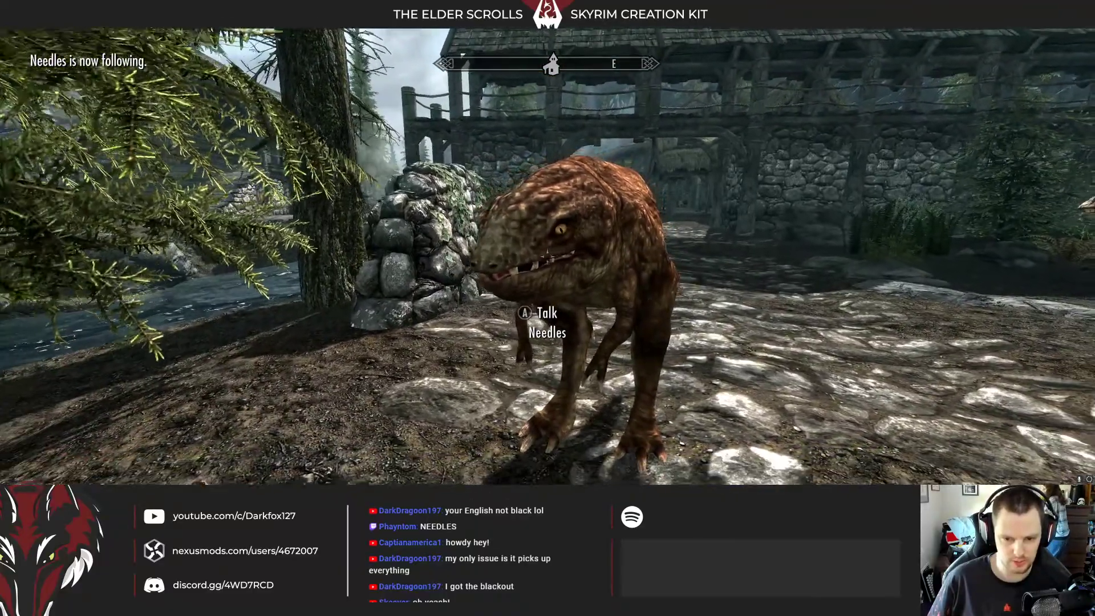
# Test the other commands on Needles by telling it to wait, and set it to follow again
pyautogui.press('e')
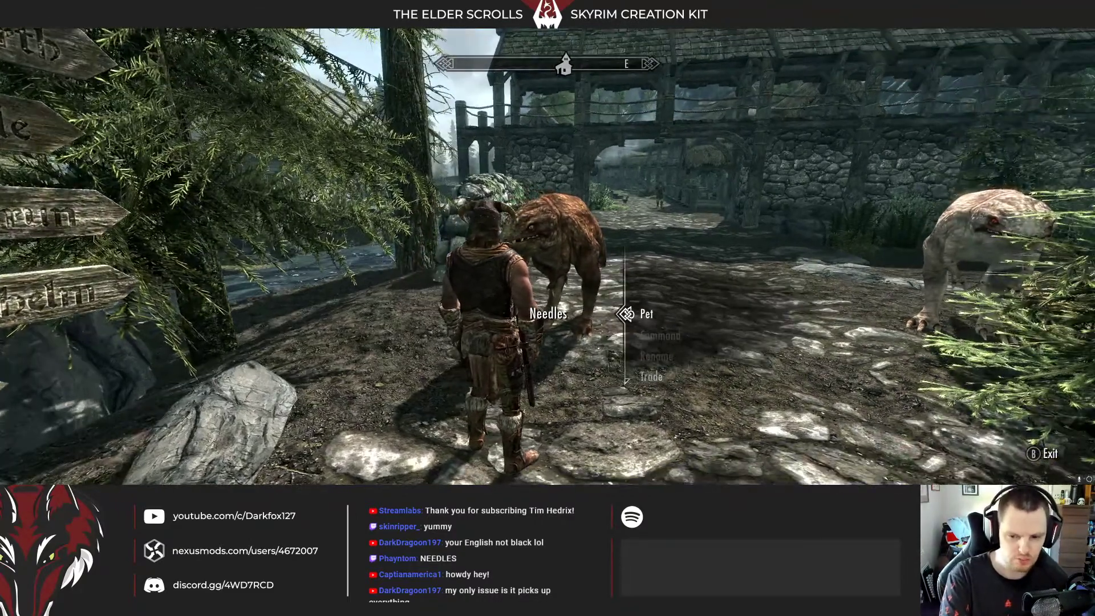
pyautogui.press('Down')
pyautogui.press('Return')
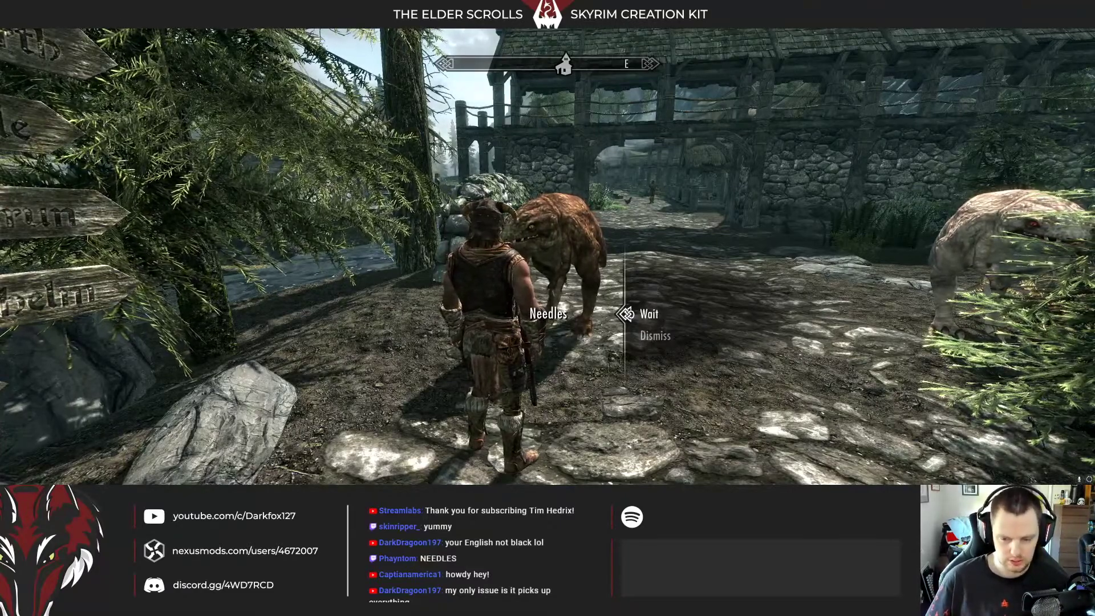
pyautogui.press('e')
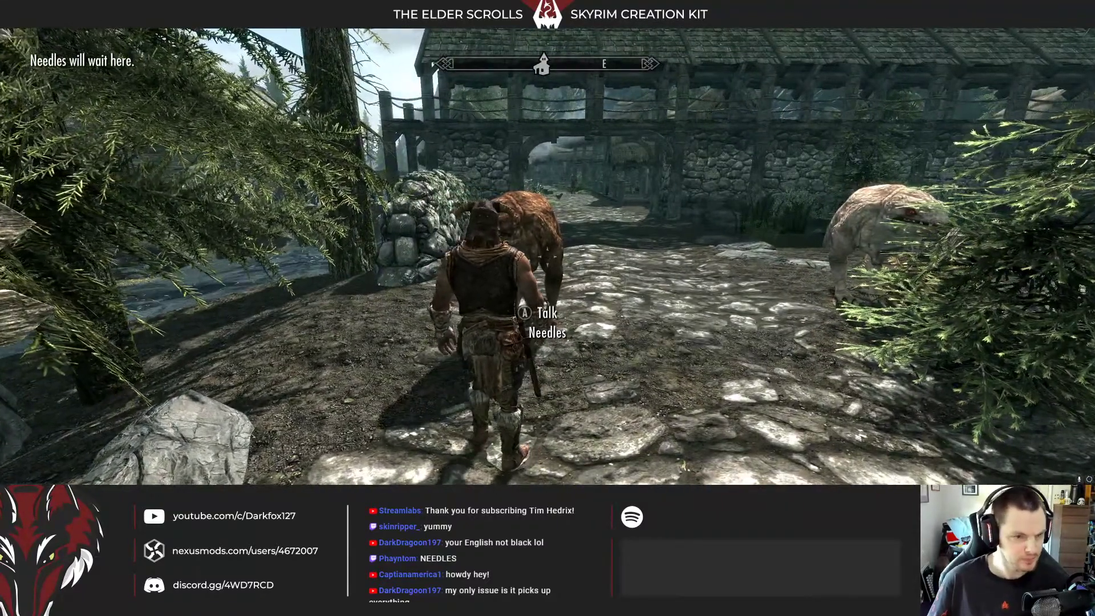
pyautogui.press('e')
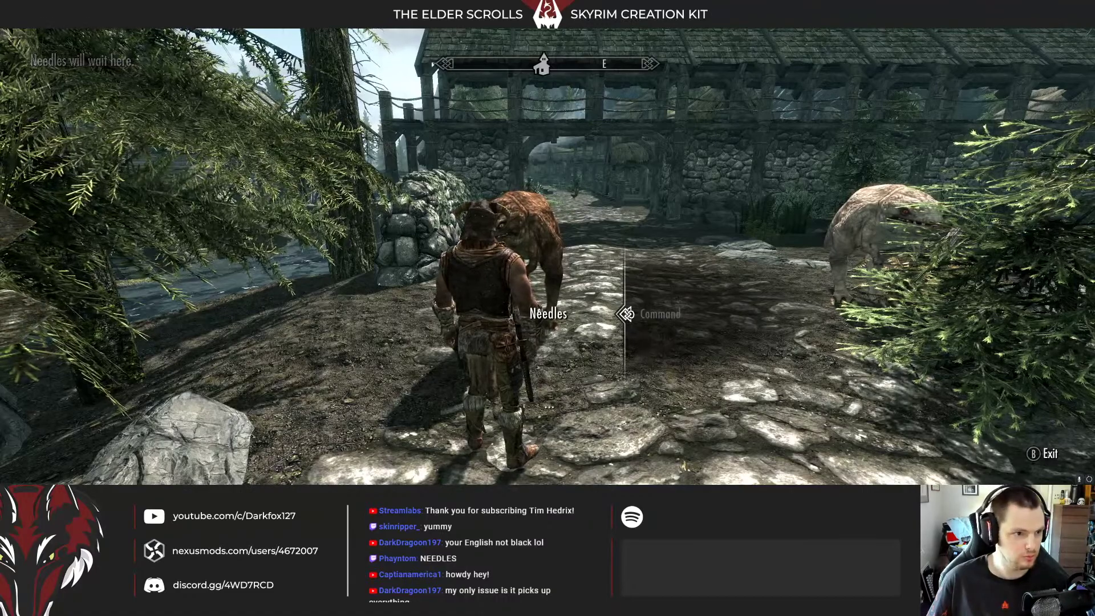
pyautogui.press('e')
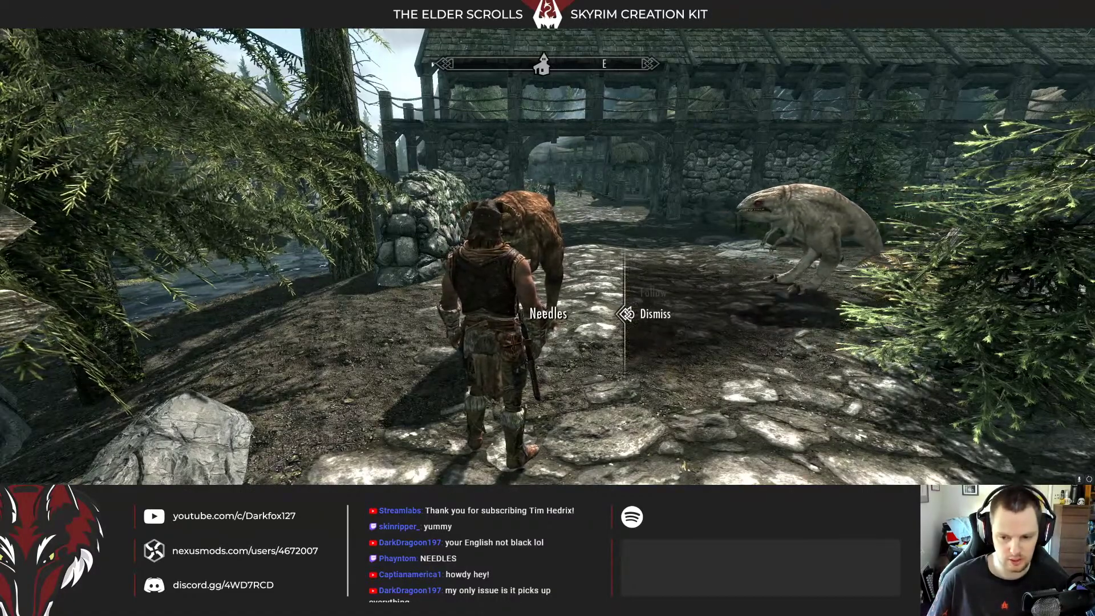
pyautogui.press('e')
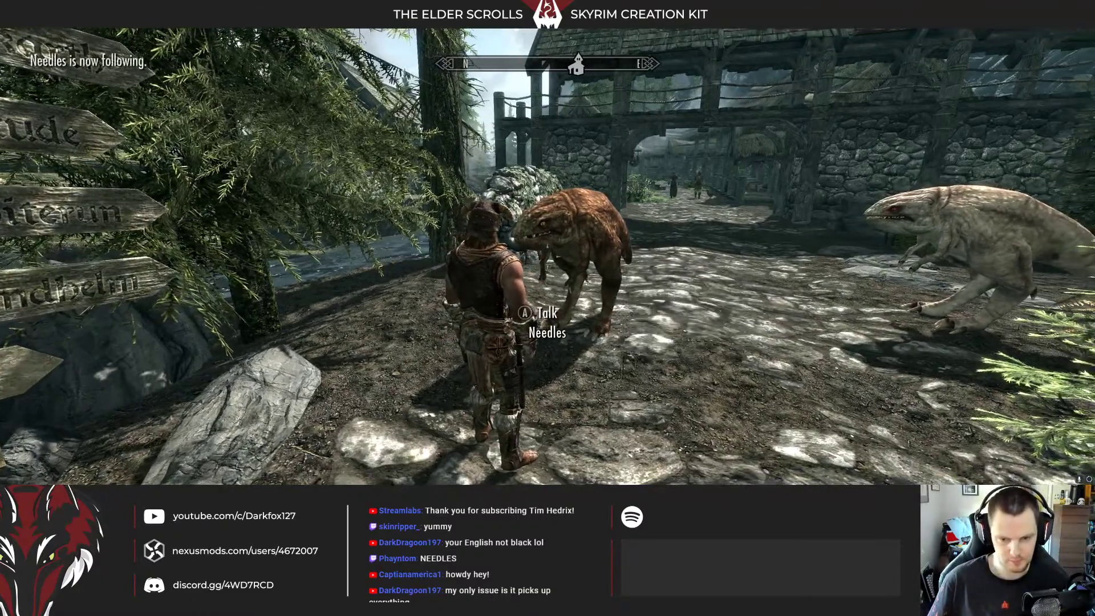
# Dismiss Needles, command it to follow once more and leave the conversation
pyautogui.press('e')
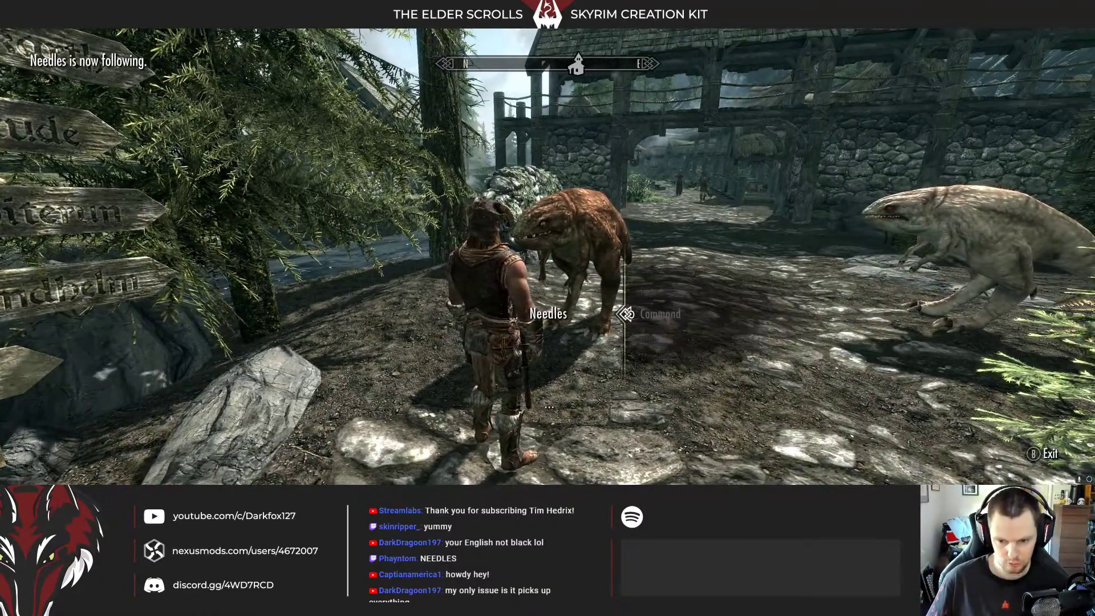
pyautogui.press('e')
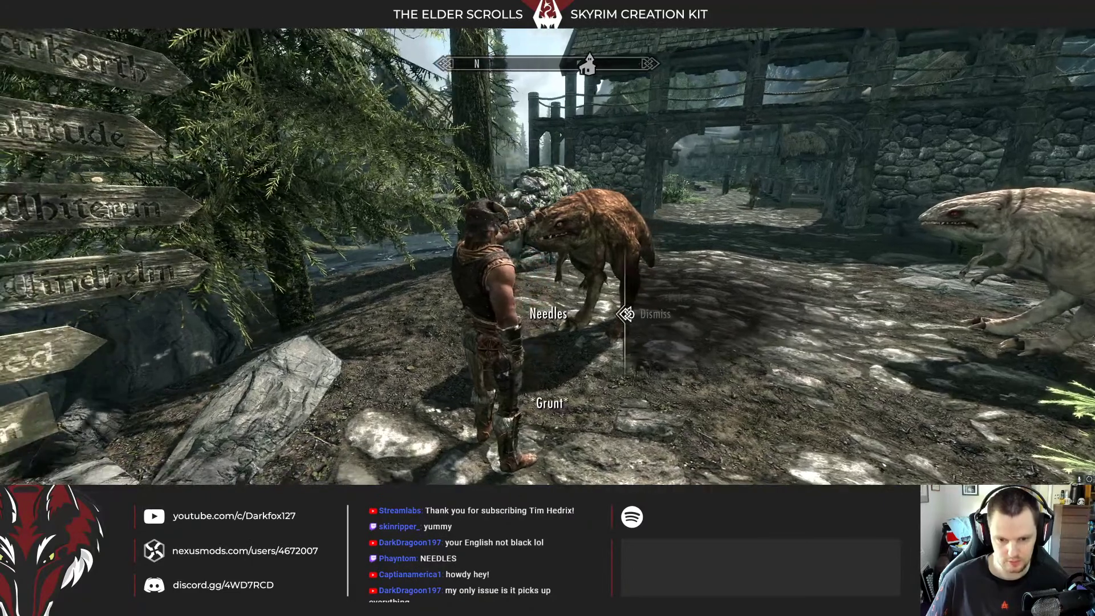
pyautogui.press('e')
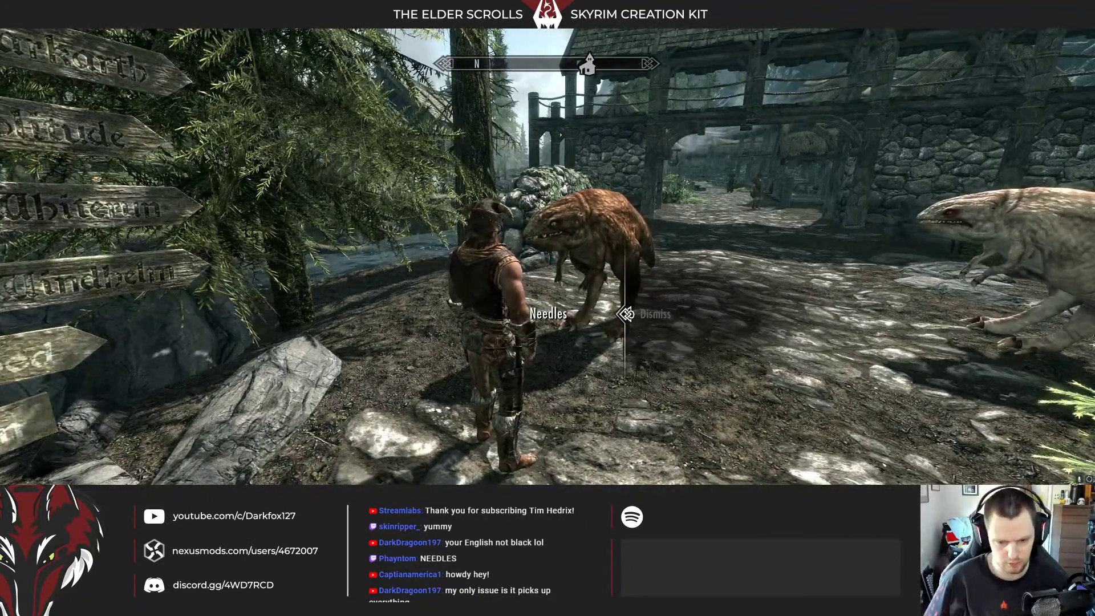
pyautogui.press('e')
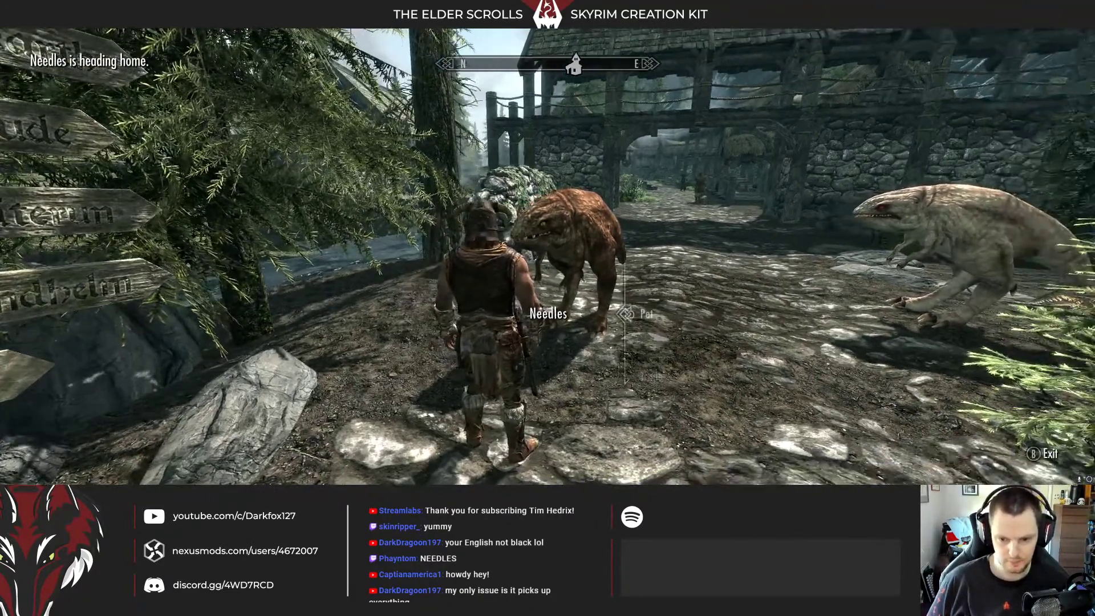
pyautogui.press('Tab')
pyautogui.press('e')
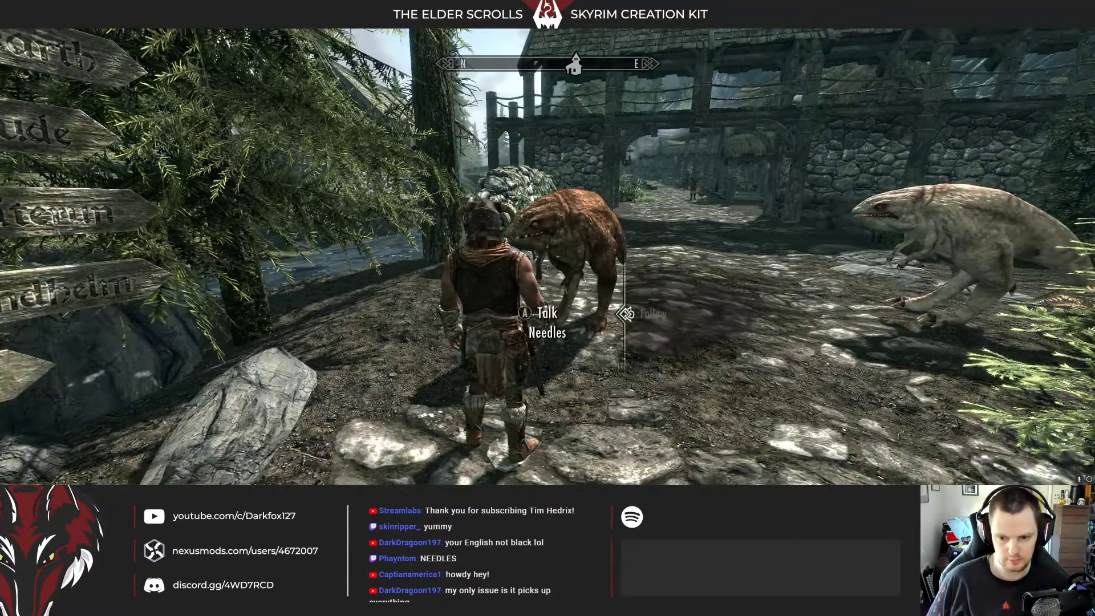
pyautogui.press('Tab')
pyautogui.press('e')
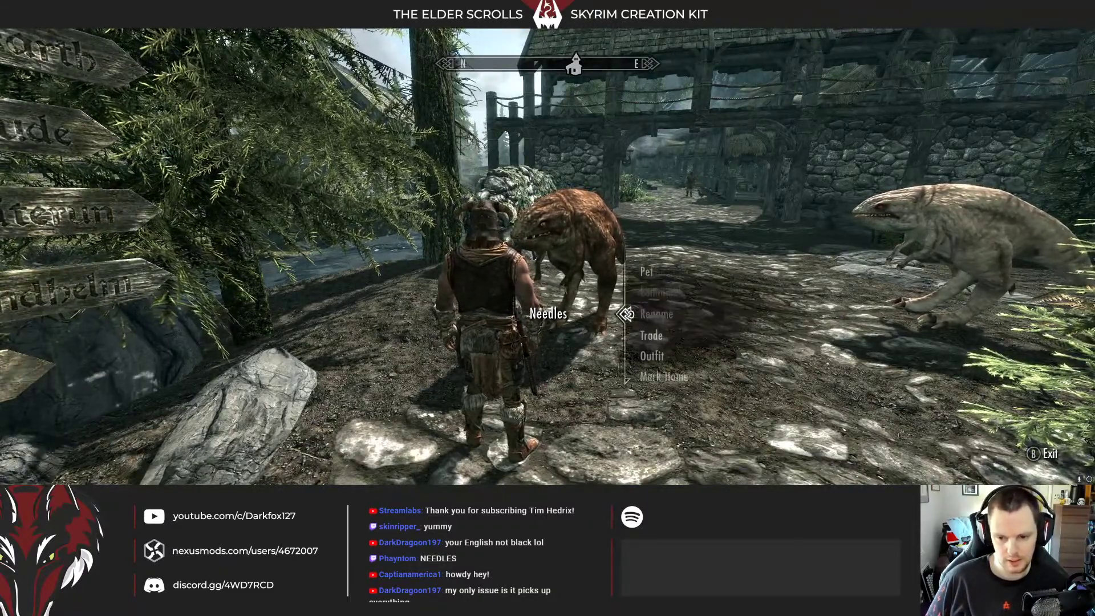
pyautogui.press('e')
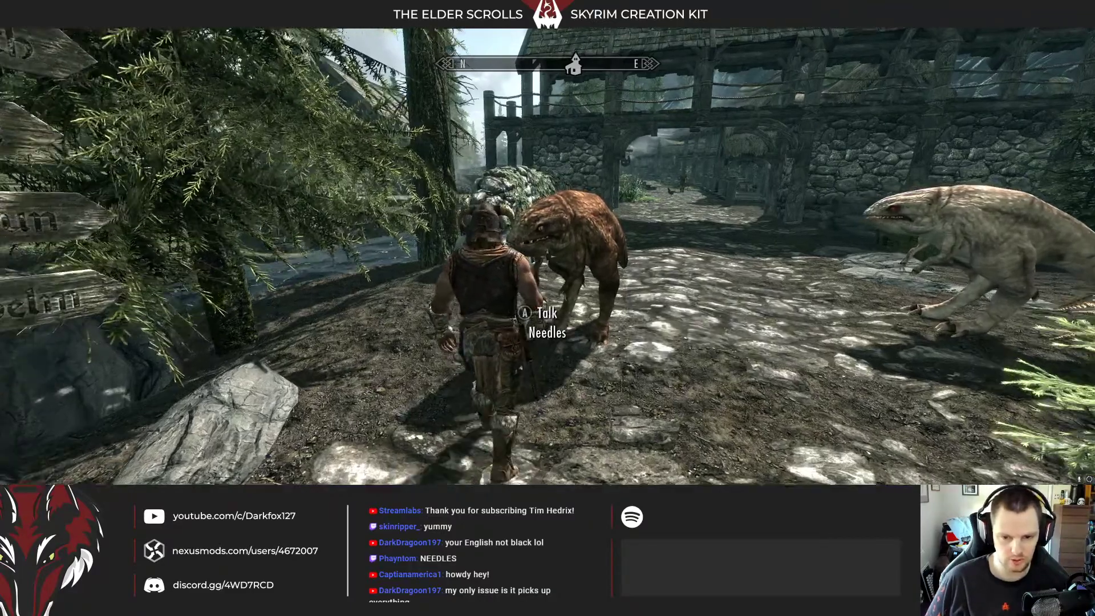
# Open trading with Needles, examine the player's miscellaneous and apparel items, try to equip one and leave the inventory
pyautogui.press('e')
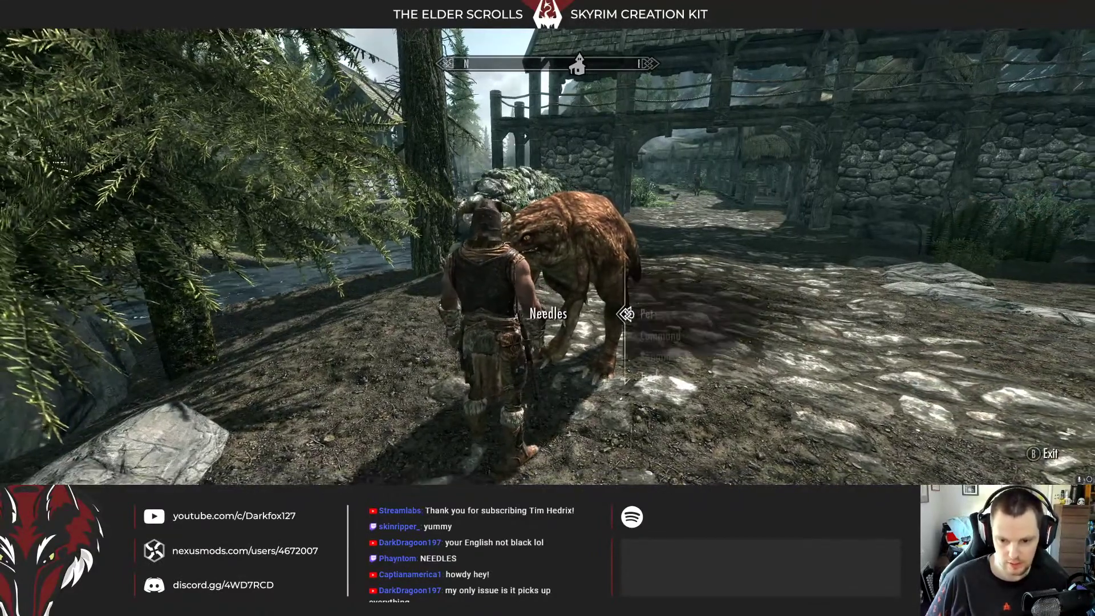
pyautogui.press('Down')
pyautogui.press('Down')
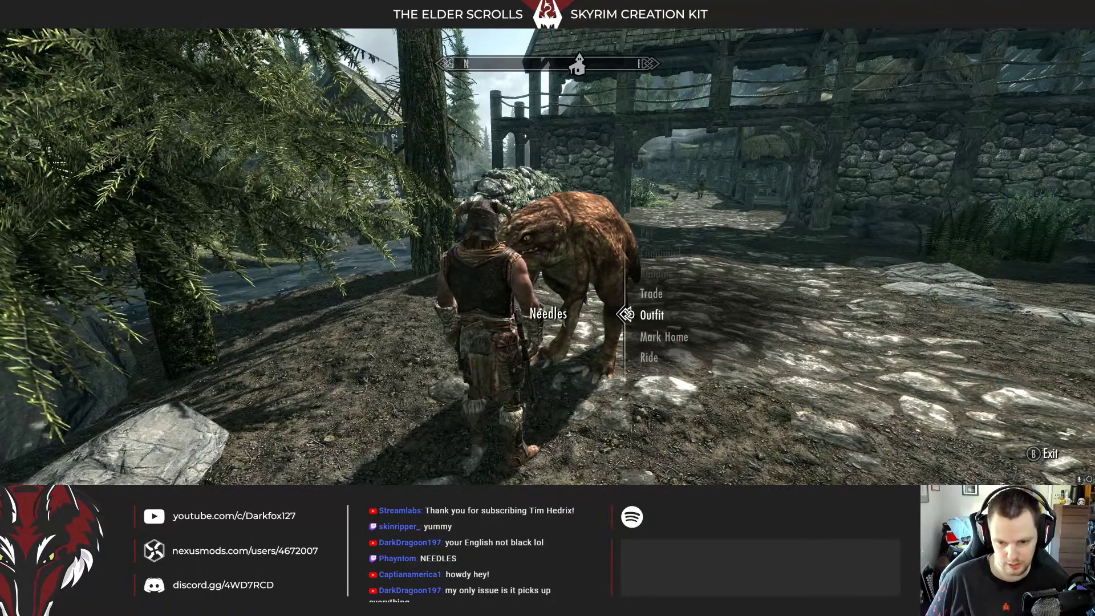
pyautogui.press('Return')
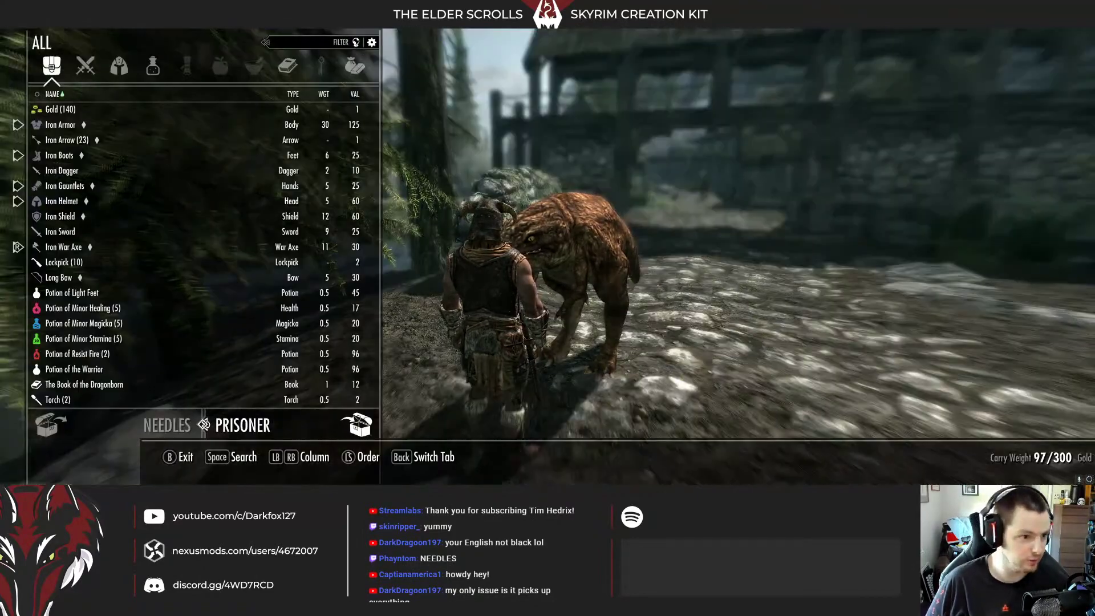
pyautogui.press('Left')
pyautogui.press('Down')
pyautogui.press('Down')
pyautogui.press('Up')
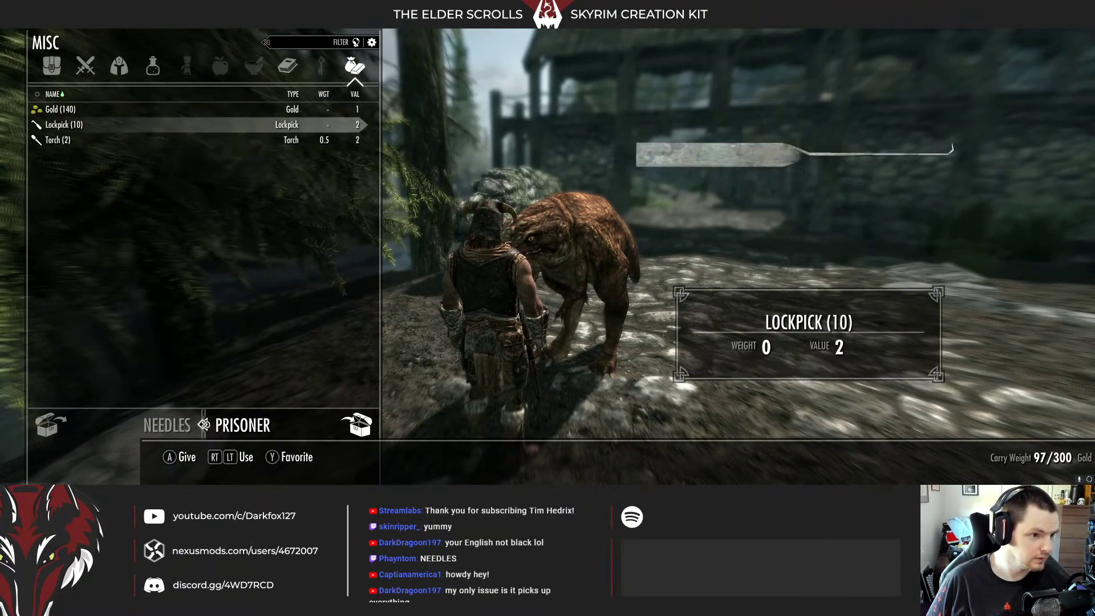
pyautogui.press('Left')
pyautogui.press('Left')
pyautogui.press('Left')
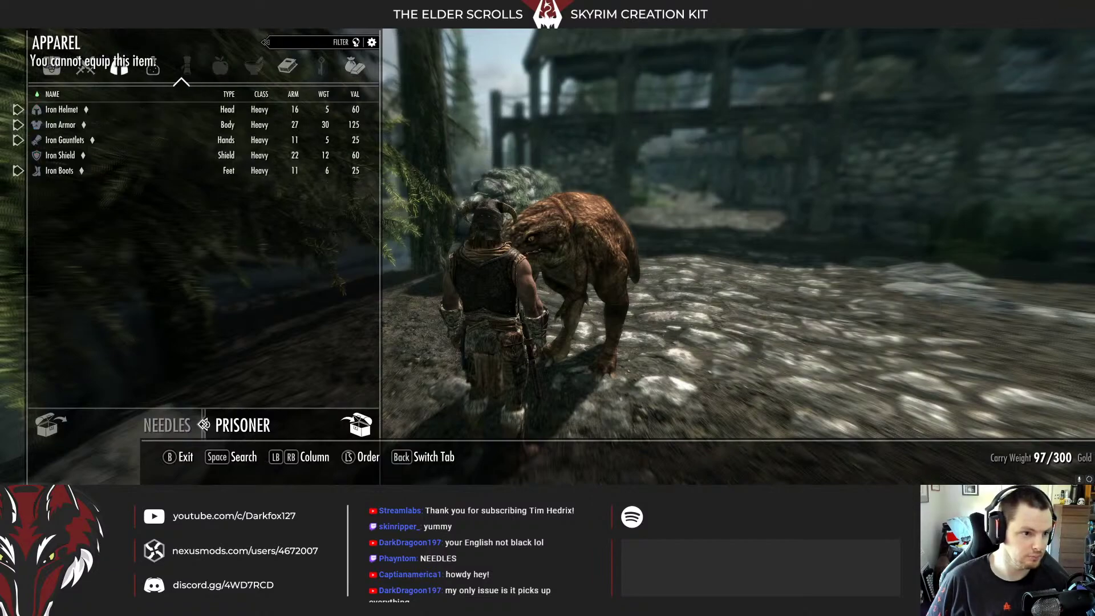
pyautogui.press('Down')
pyautogui.press('Escape')
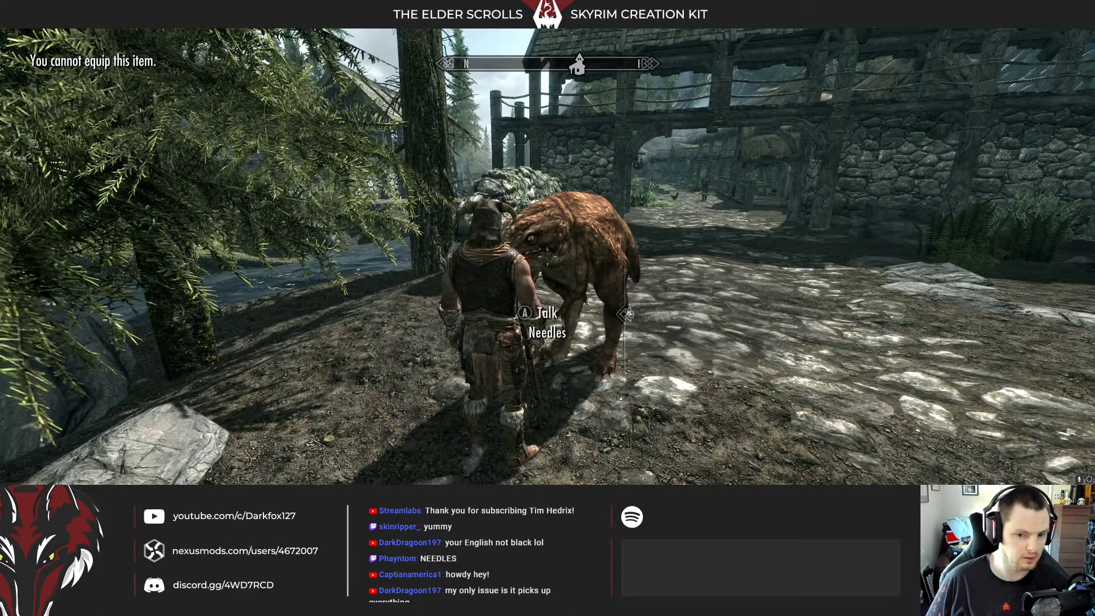
# Trade with Needles again and hand over two Potions of Minor Healing
pyautogui.press('Down')
pyautogui.press('Down')
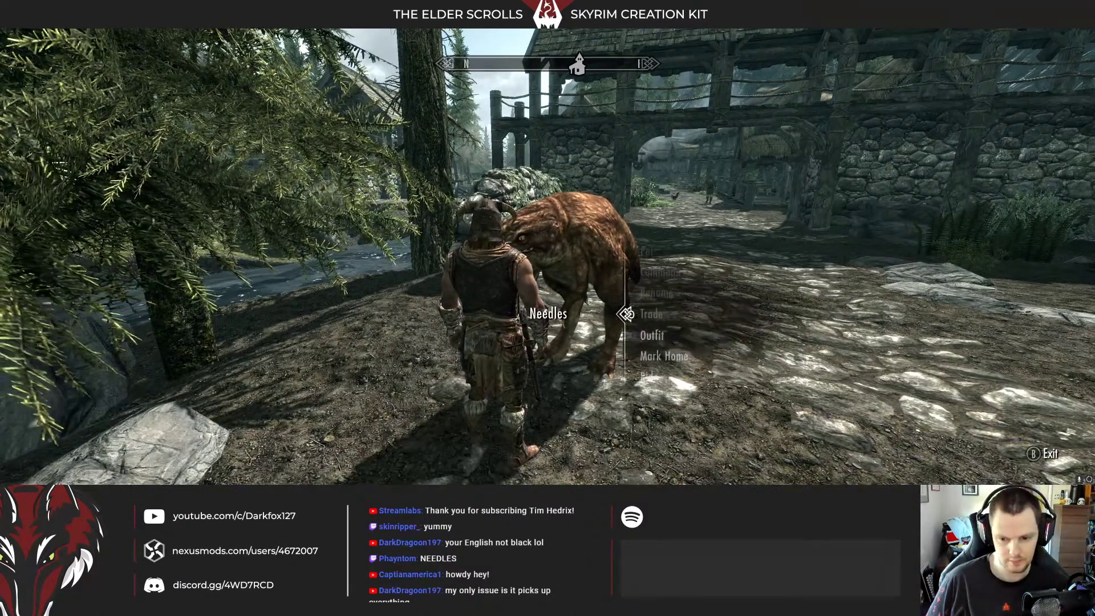
pyautogui.press('Return')
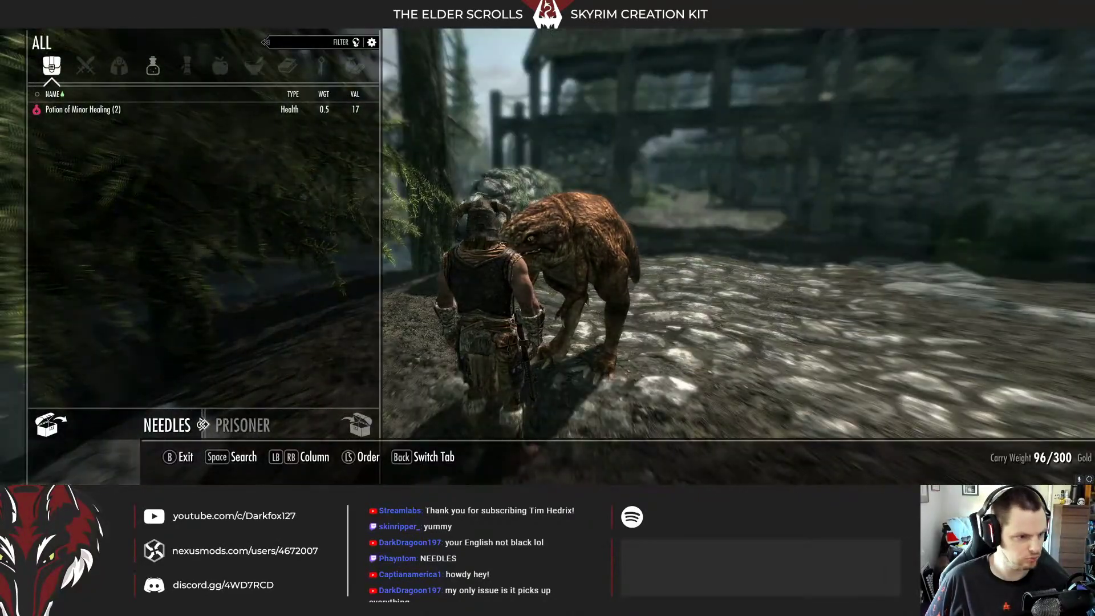
pyautogui.press('Escape')
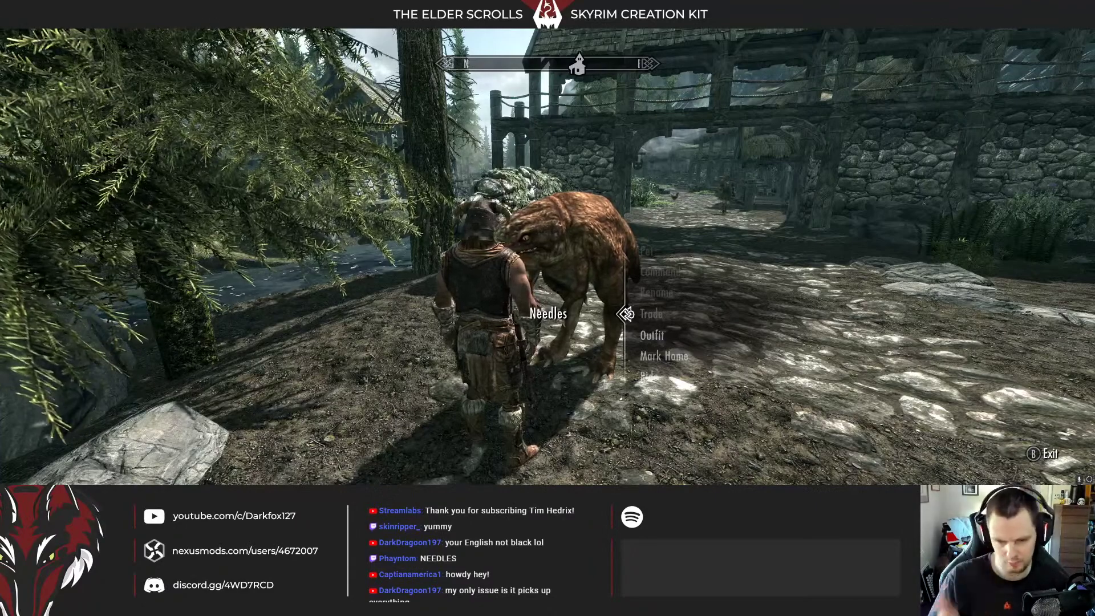
# Compare Needles' outfit options, apply Saddle Up and switch the outfit to Pack Guar
pyautogui.press('Down')
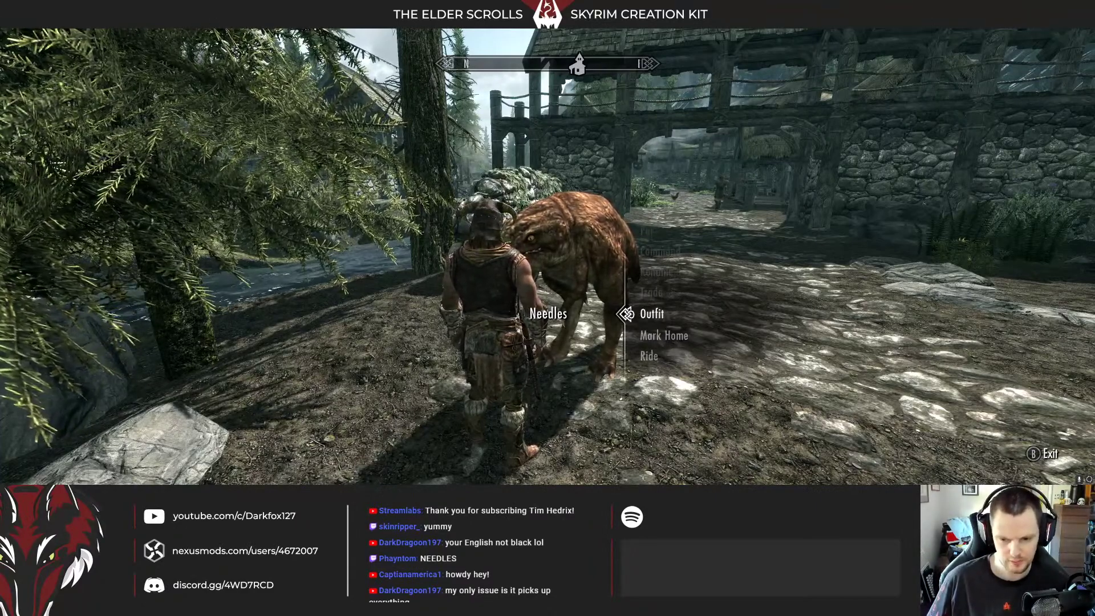
pyautogui.press('Return')
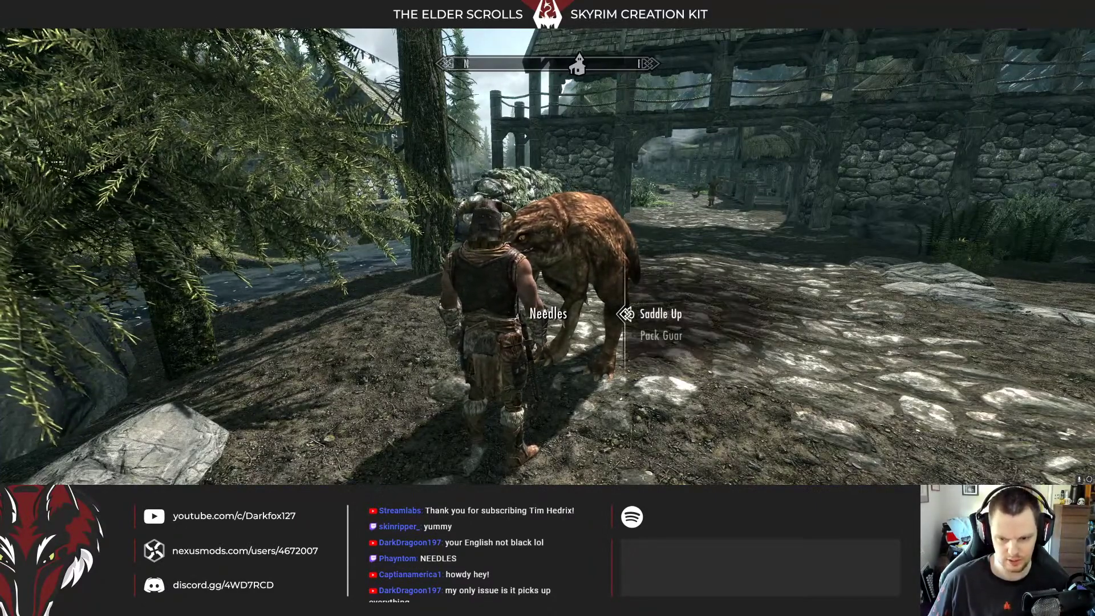
pyautogui.press('Down')
pyautogui.press('Up')
pyautogui.press('Down')
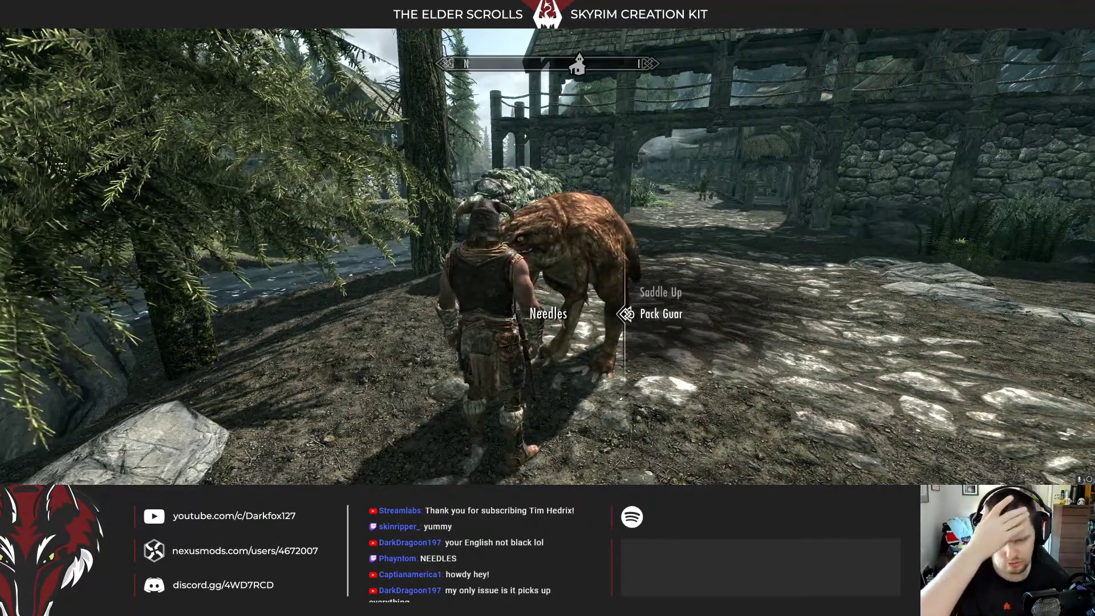
pyautogui.press('Up')
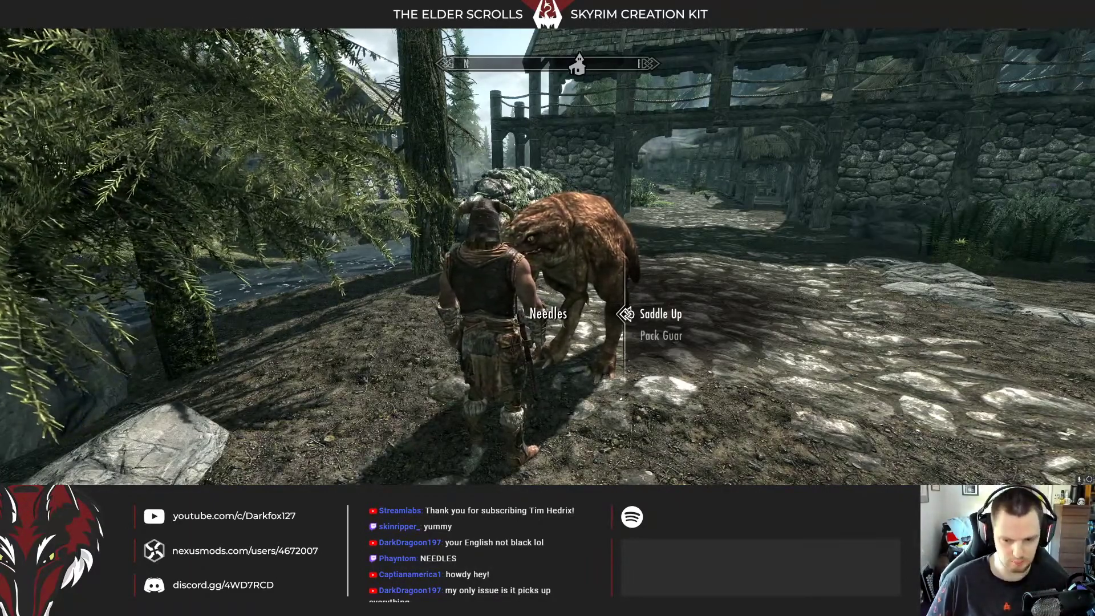
pyautogui.press('Down')
pyautogui.press('Up')
pyautogui.press('e')
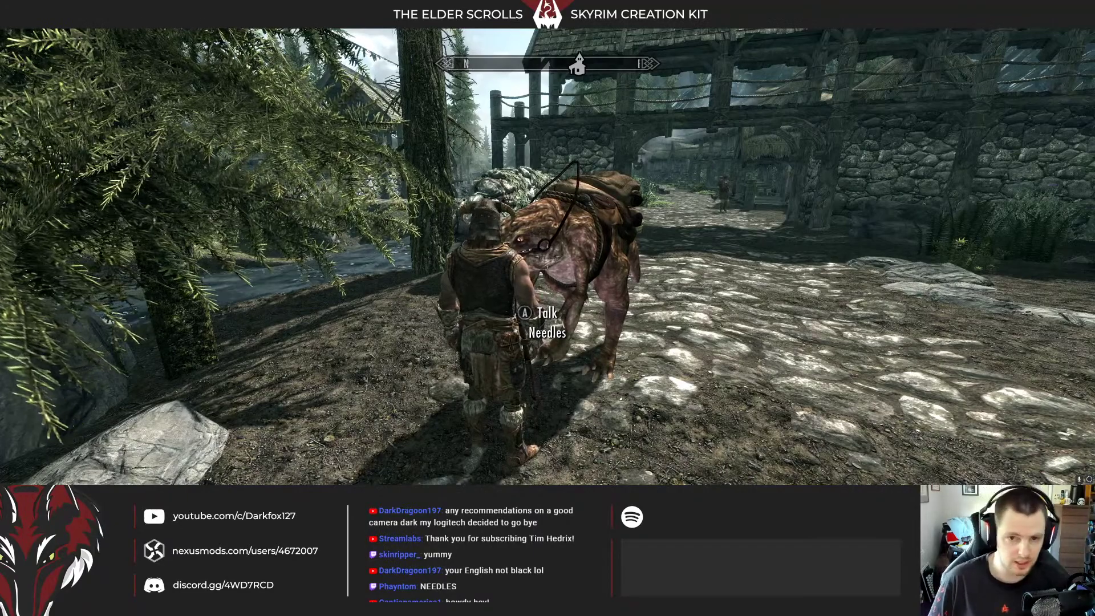
pyautogui.press('e')
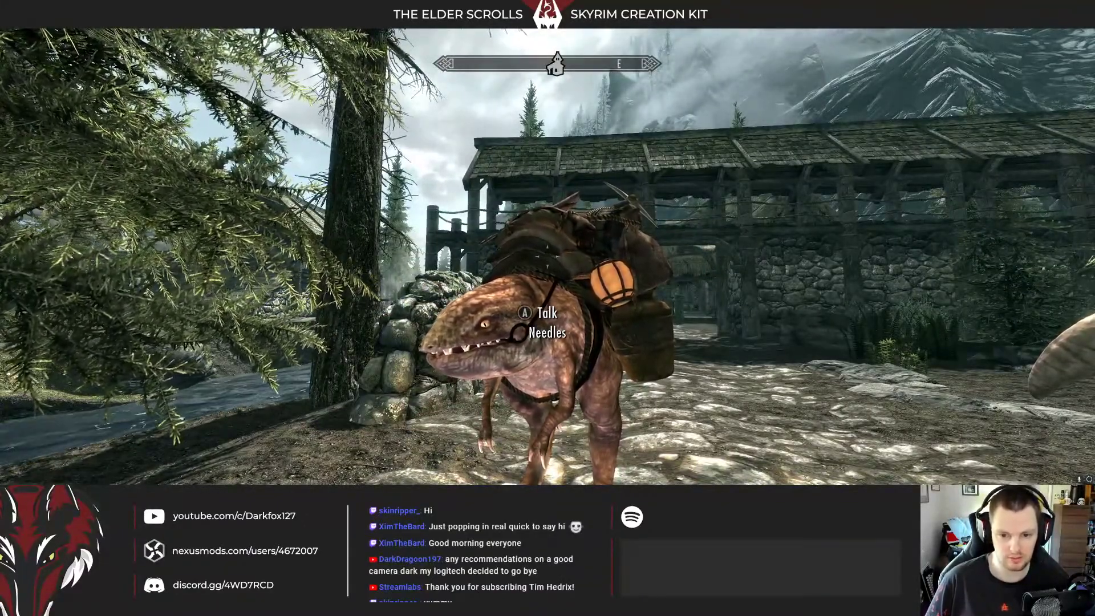
# Talk to Needles and apply the Unsaddle outfit option to remove its pack gear
pyautogui.press('e')
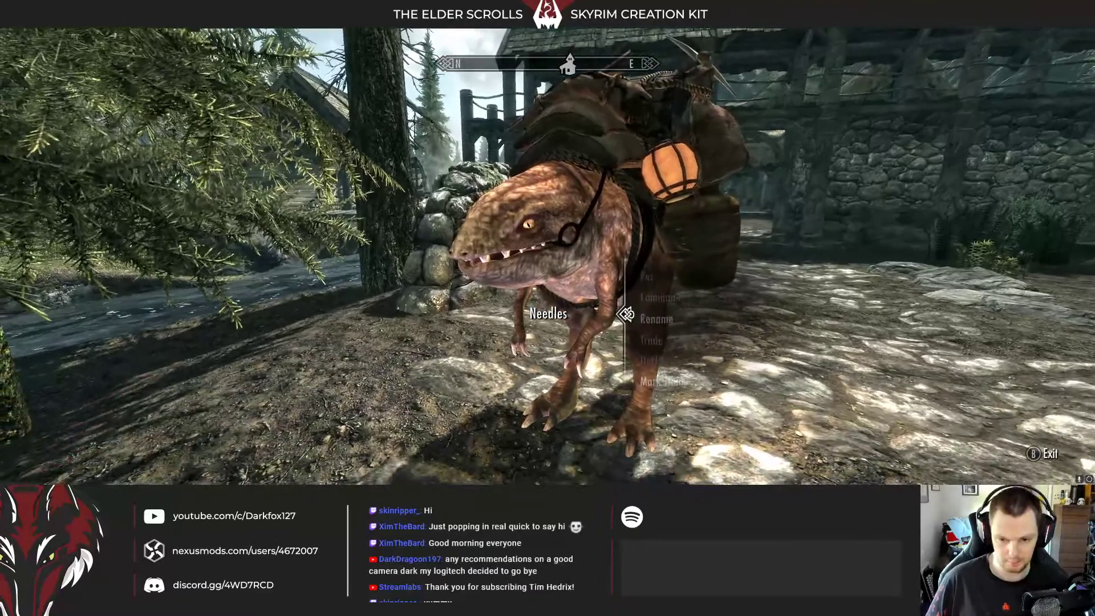
pyautogui.press('e')
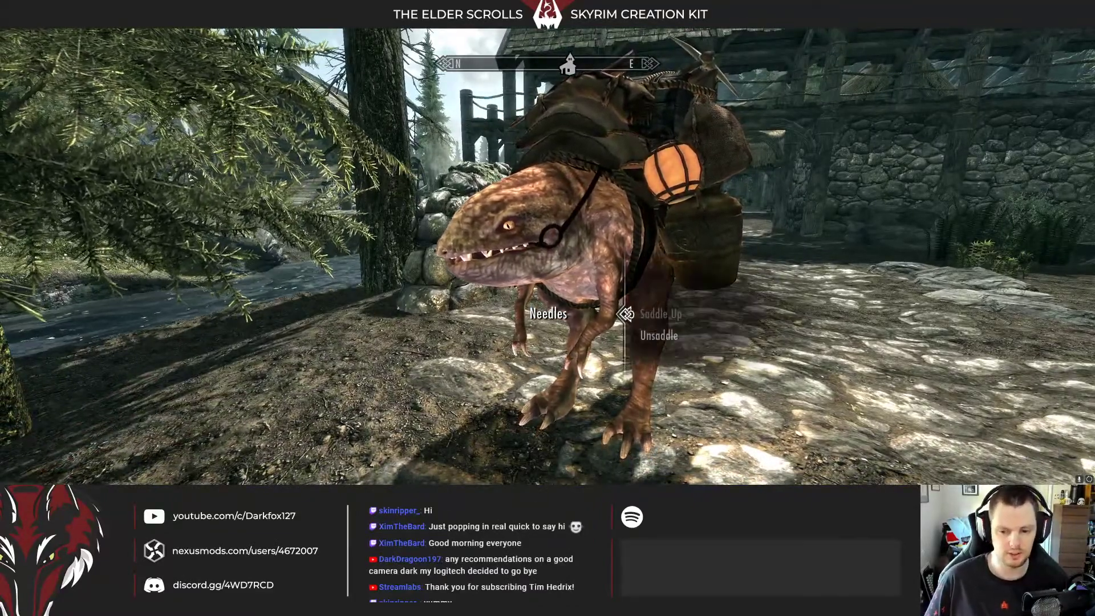
pyautogui.press('s')
pyautogui.press('e')
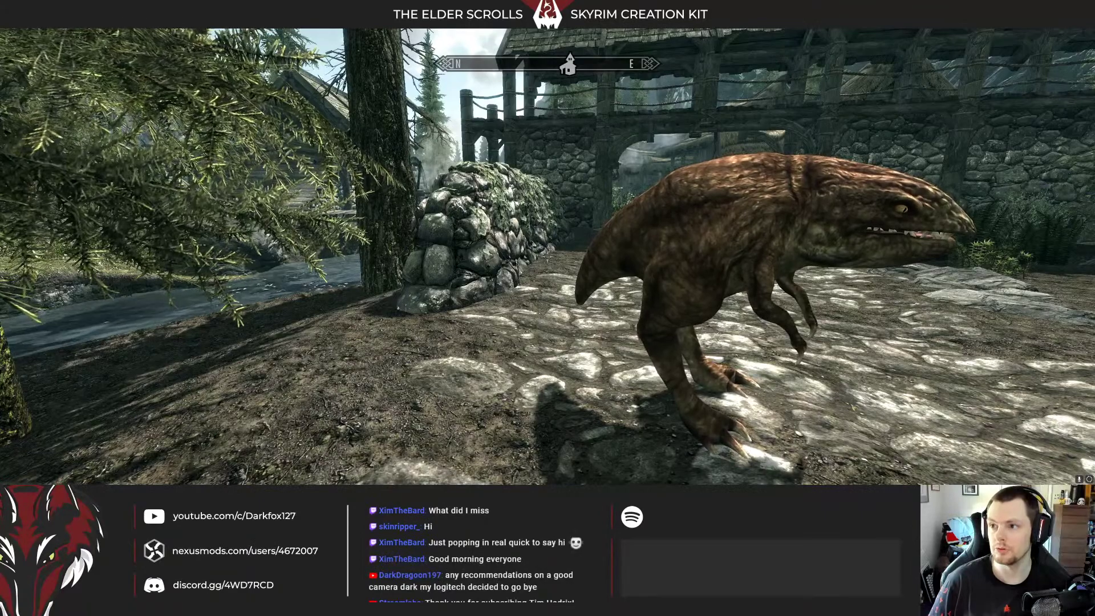
# Talk to Needles again and try to mark the current spot as its home
pyautogui.press('e')
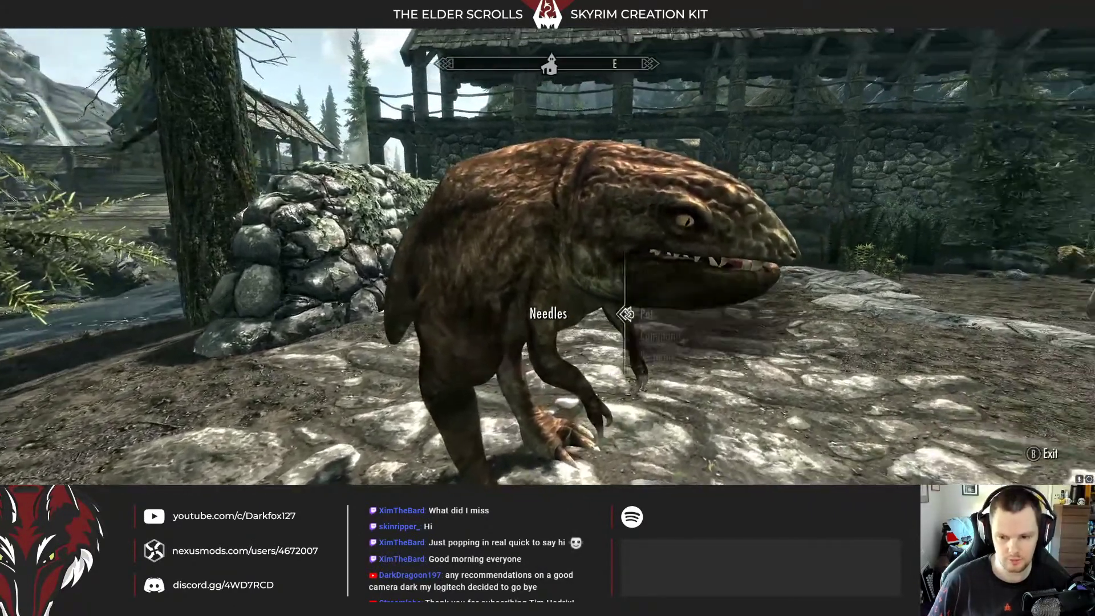
pyautogui.press('Down')
pyautogui.press('Down')
pyautogui.press('Down')
pyautogui.press('Down')
pyautogui.press('Down')
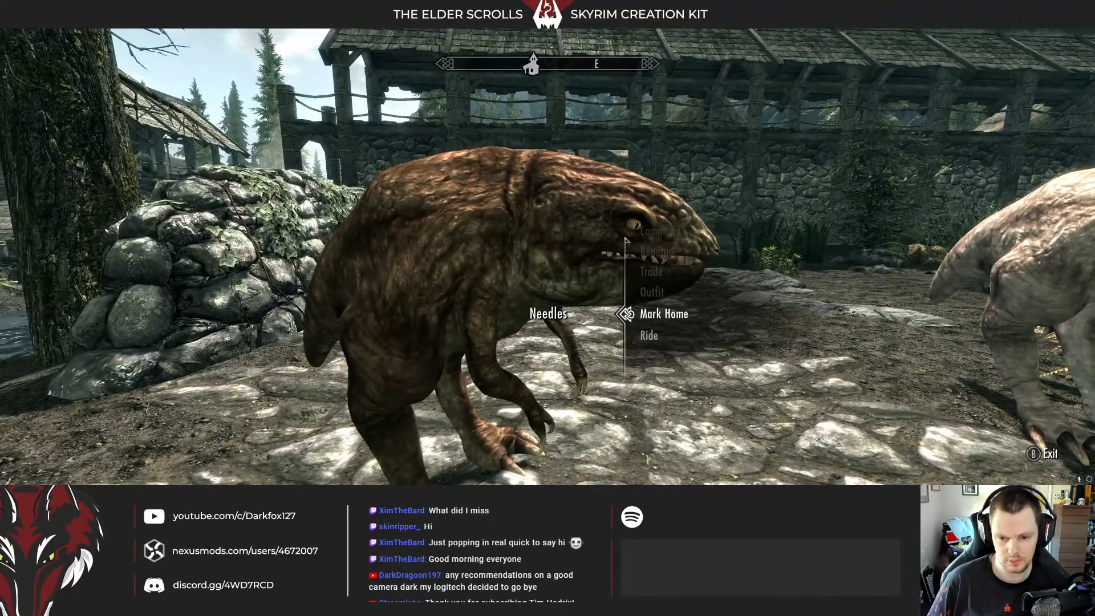
pyautogui.press('e')
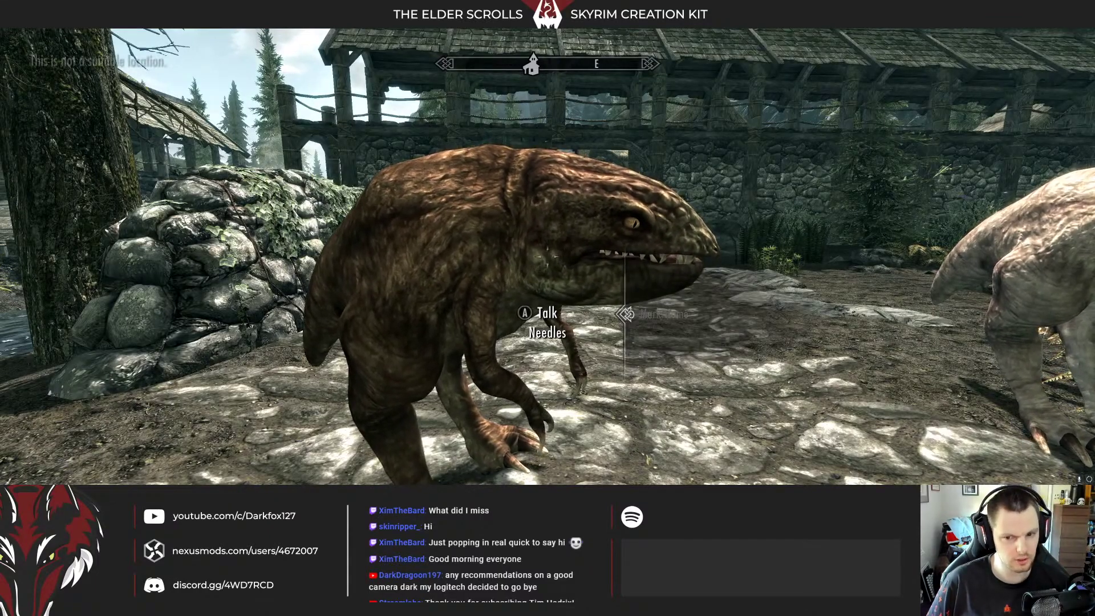
# Switch to third-person view, put the riding saddle back on Needles and ride it along the river at Riverwood
pyautogui.press('f')
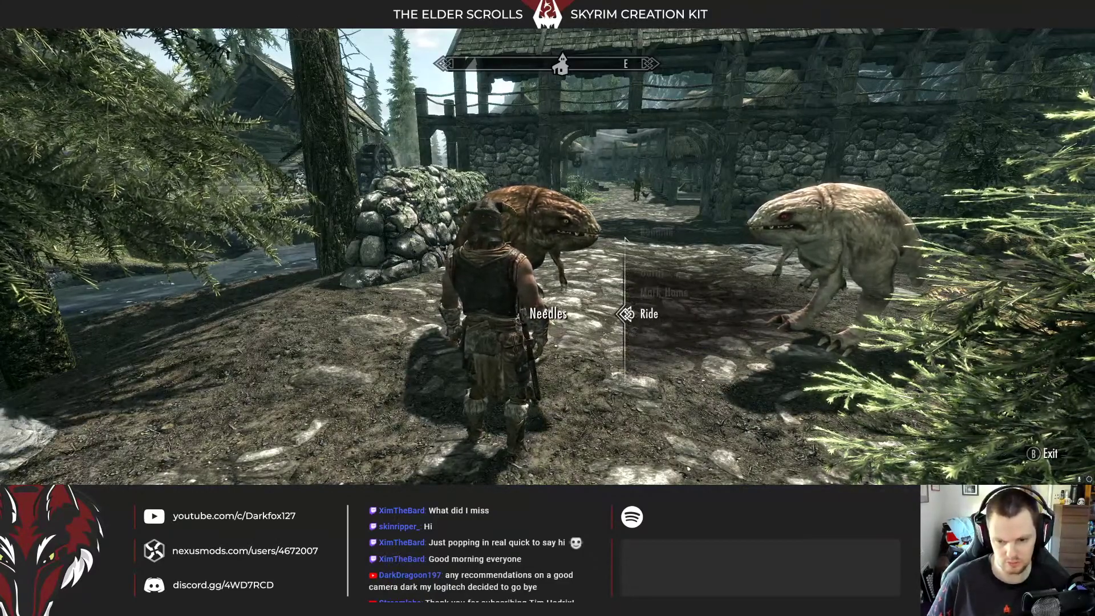
pyautogui.press('Up')
pyautogui.press('Up')
pyautogui.press('Down')
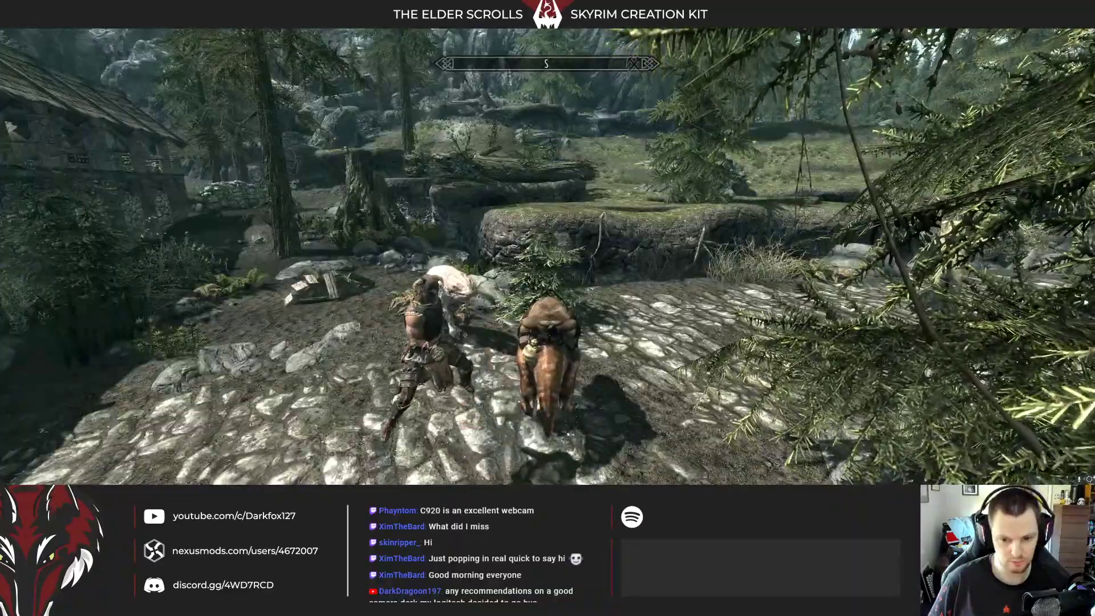
pyautogui.press('w')
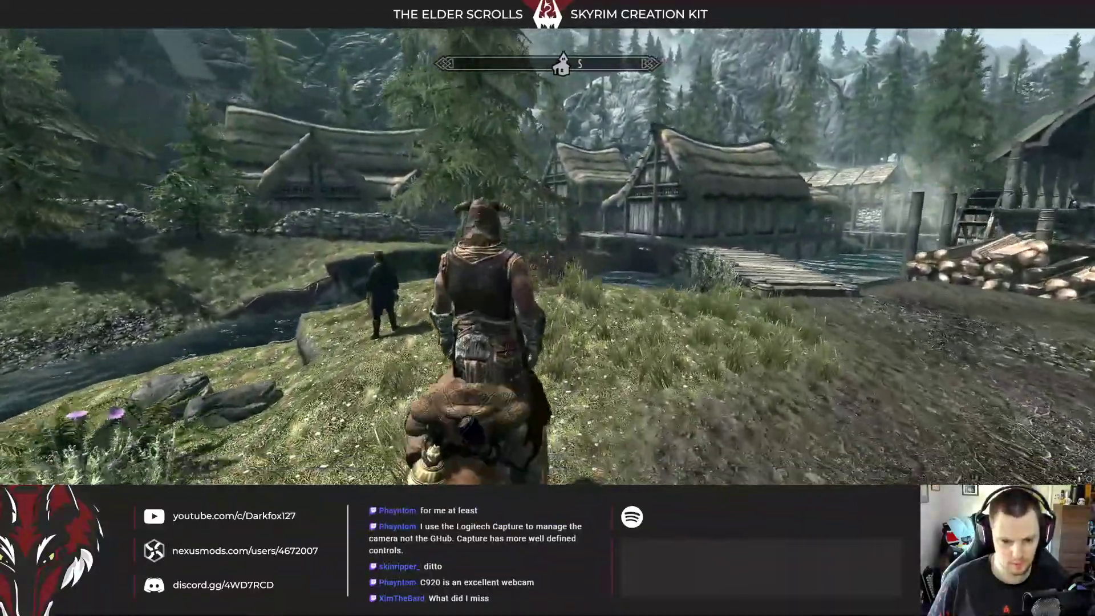
# Dismount Needles and command it to follow
pyautogui.press('e')
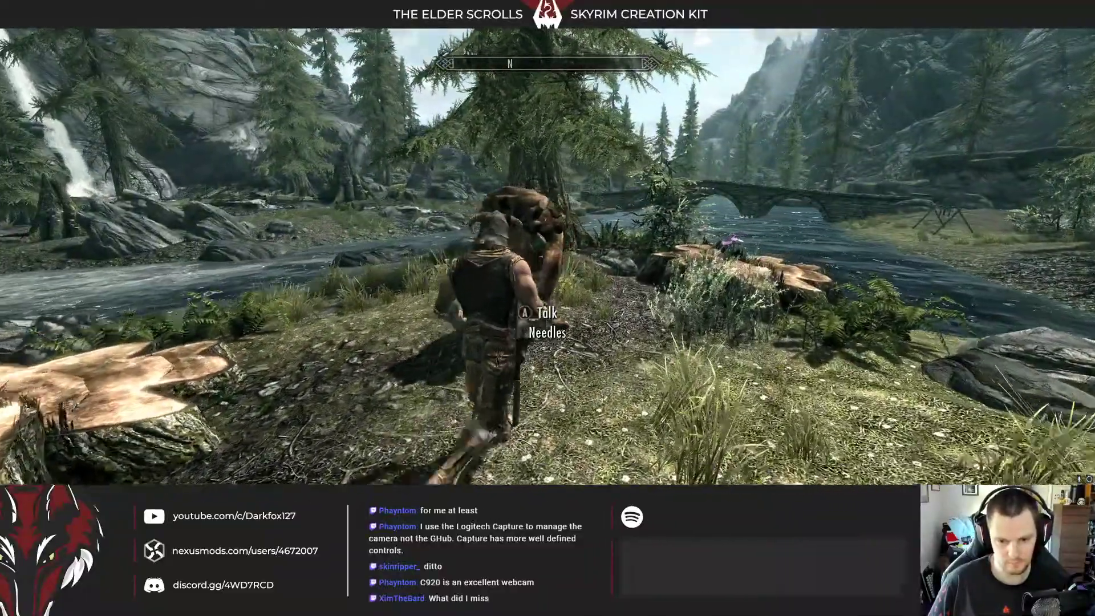
pyautogui.press('Down')
pyautogui.press('Down')
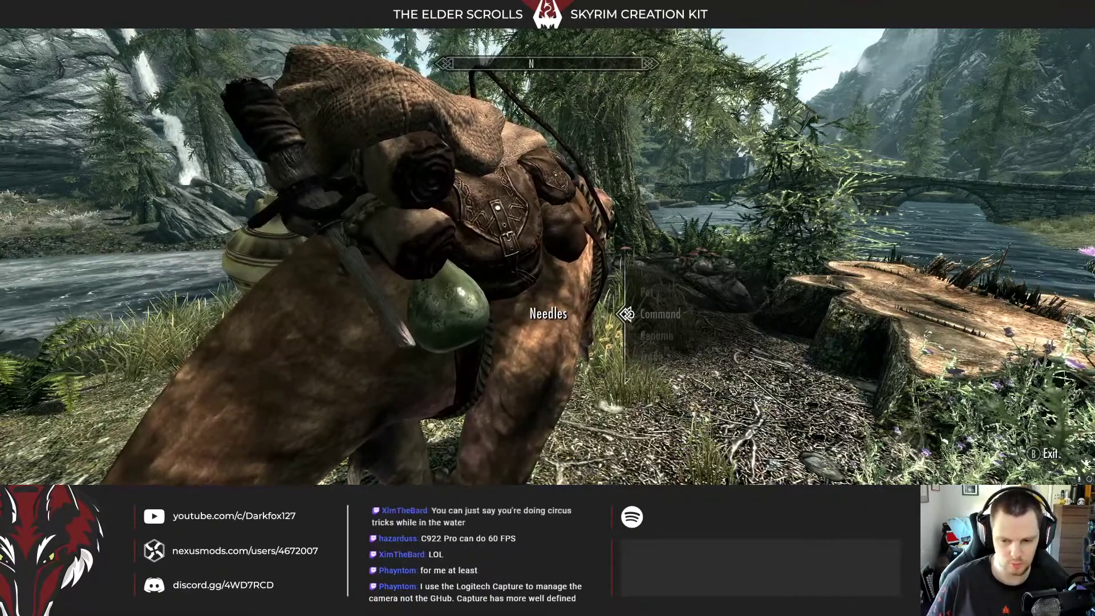
pyautogui.press('e')
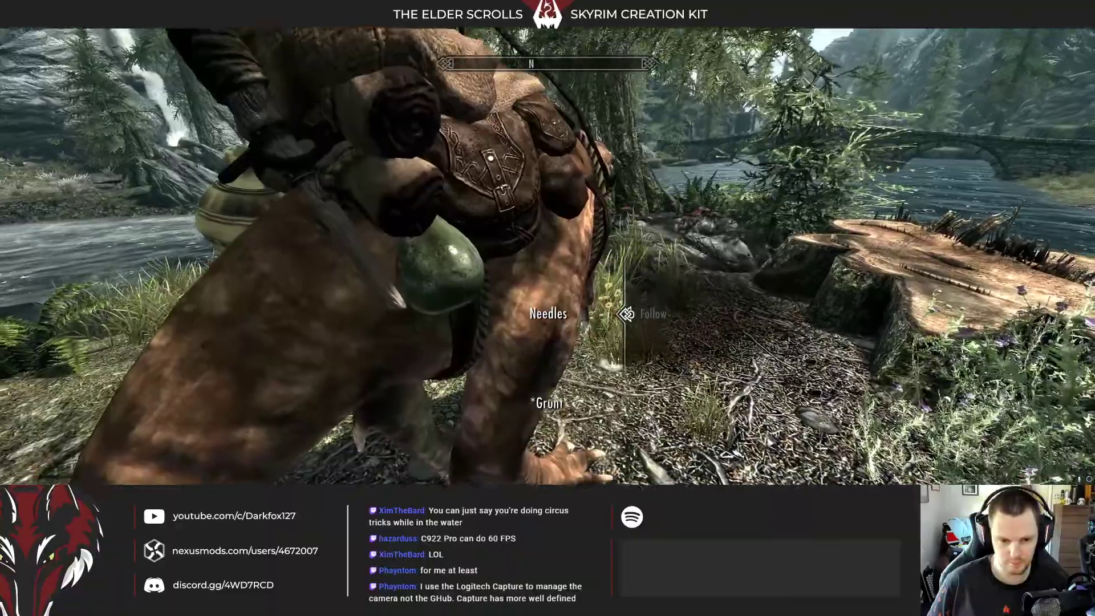
pyautogui.press('e')
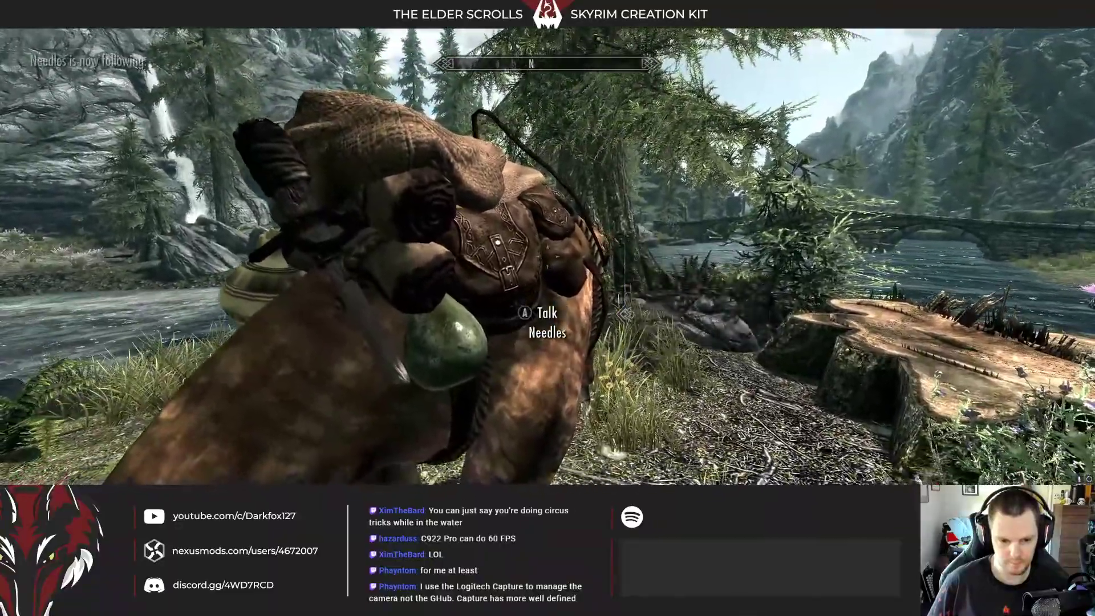
# Run over the wooden bridge into the village of Riverwood and change the camera view
pyautogui.press('w')
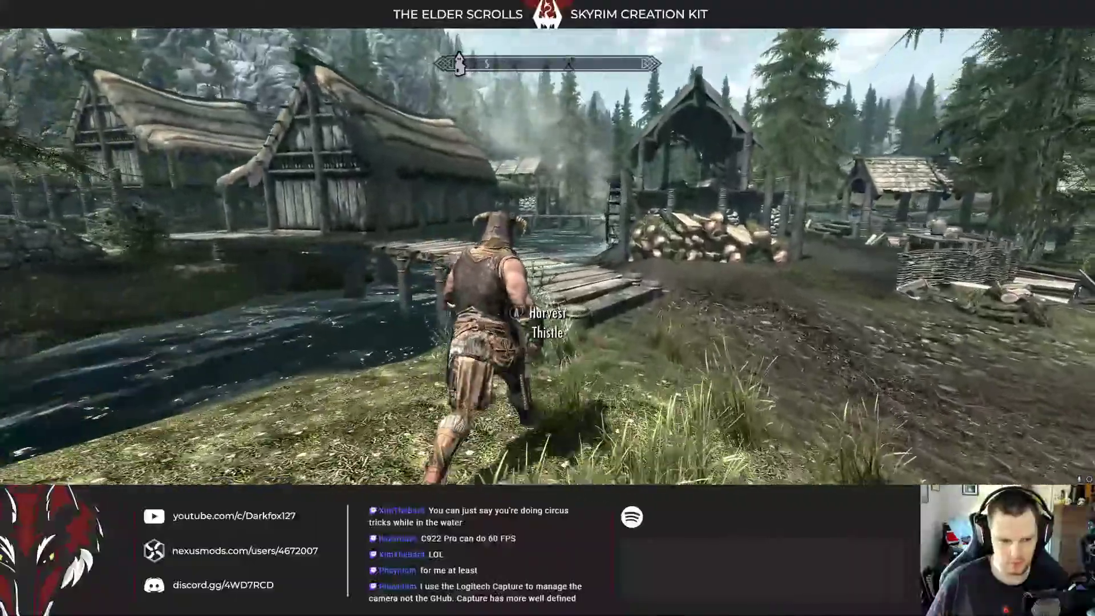
pyautogui.press('w')
pyautogui.press('w')
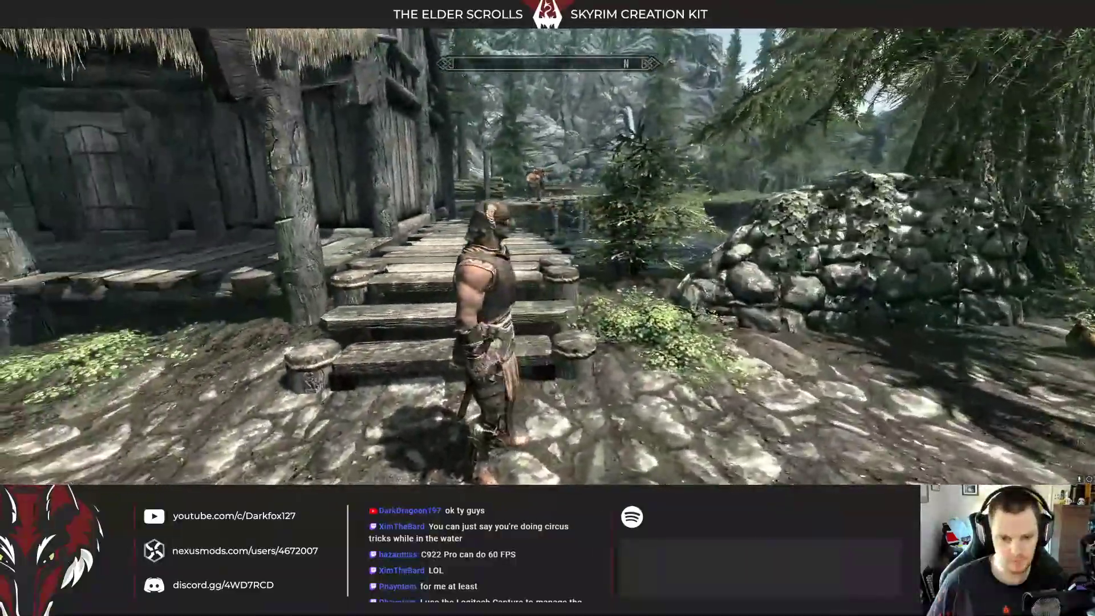
pyautogui.press('w')
pyautogui.press('f')
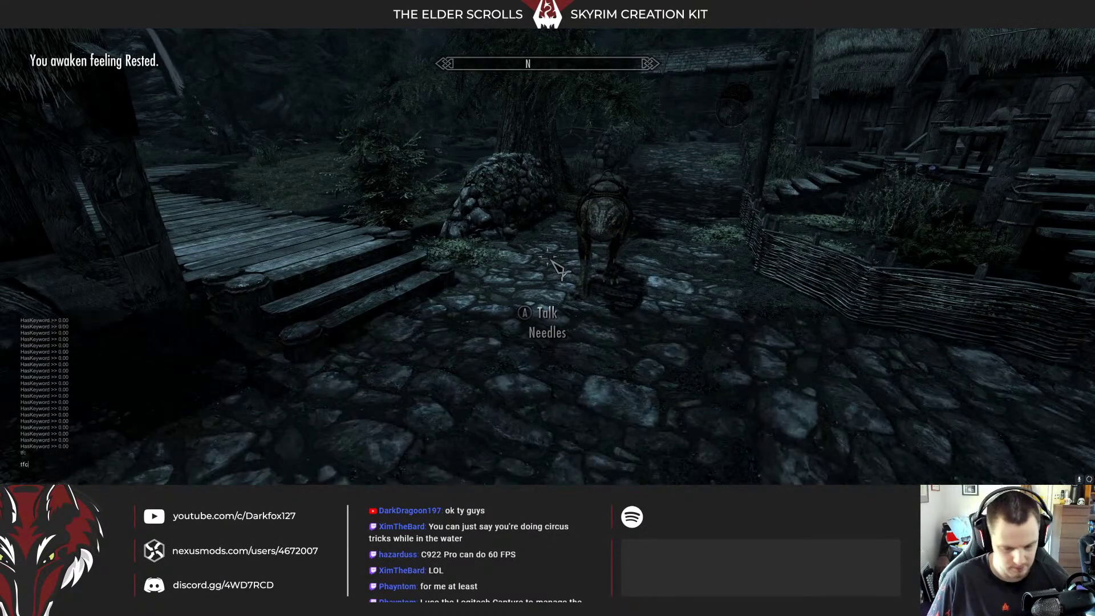
# Close the console and outfit Needles with the lantern-bearing guar pack at night
pyautogui.press('`')
pyautogui.press('e')
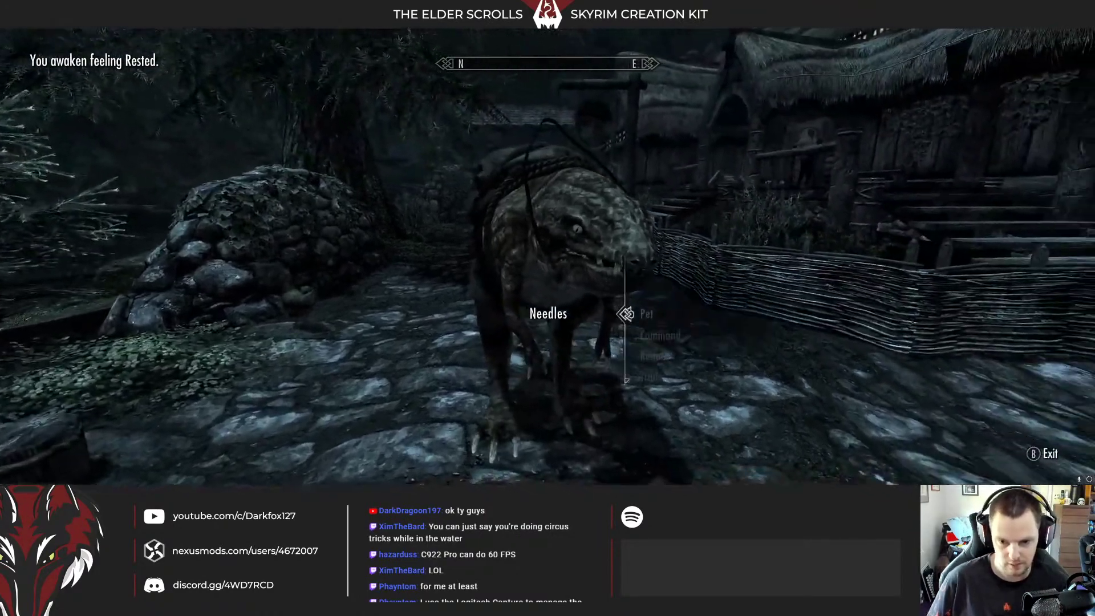
pyautogui.press('Down')
pyautogui.press('e')
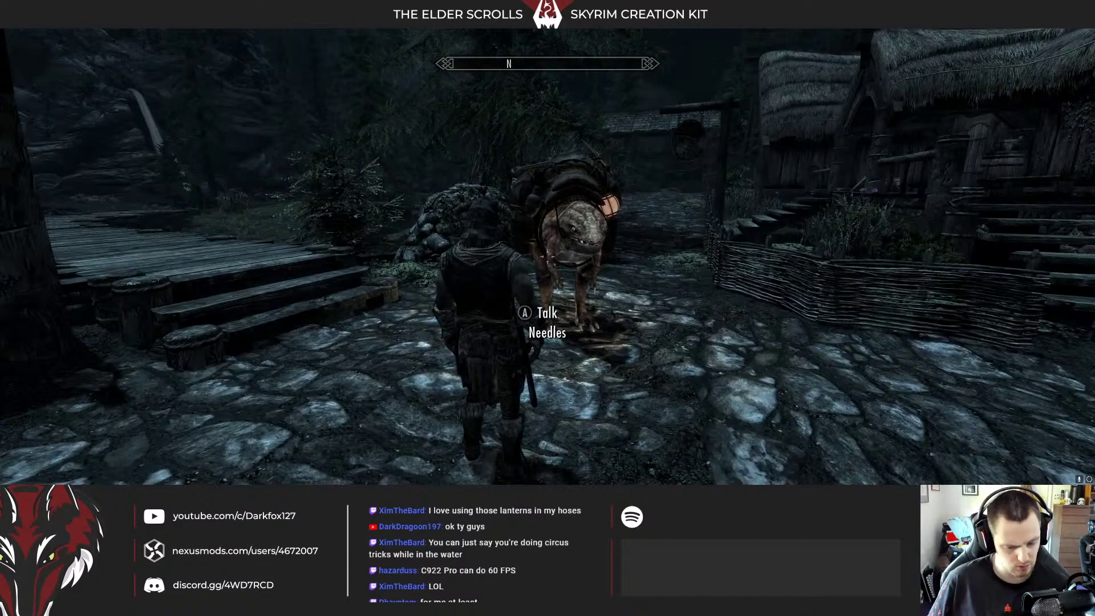
# Quit the game with the console command qqq and switch to the Creation Kit
pyautogui.press('`')
pyautogui.write('qqq')
pyautogui.press('Return')
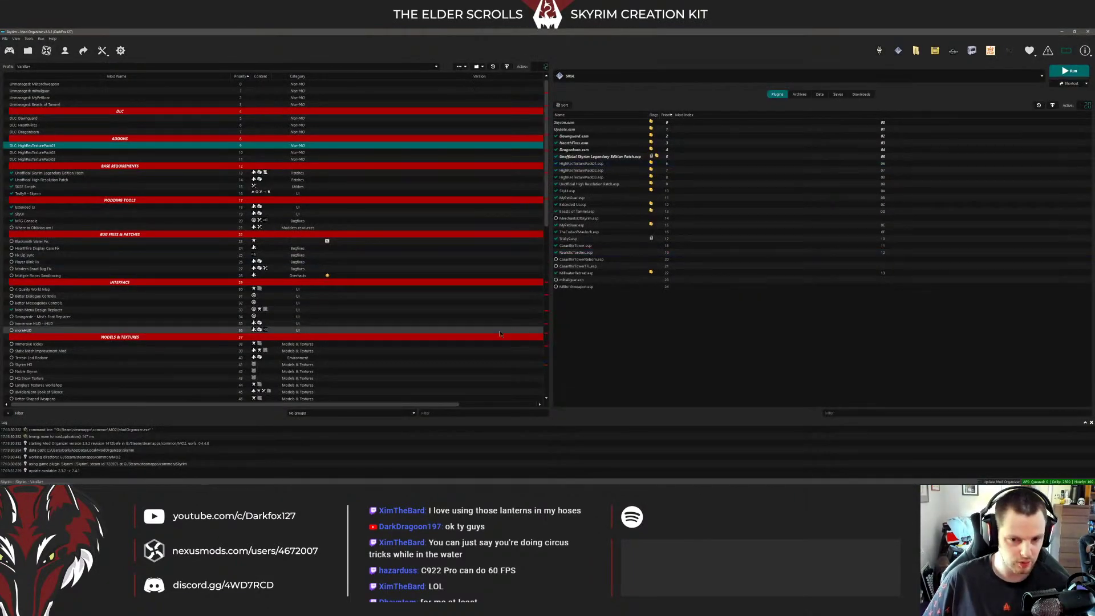
pyautogui.click(218, 479)
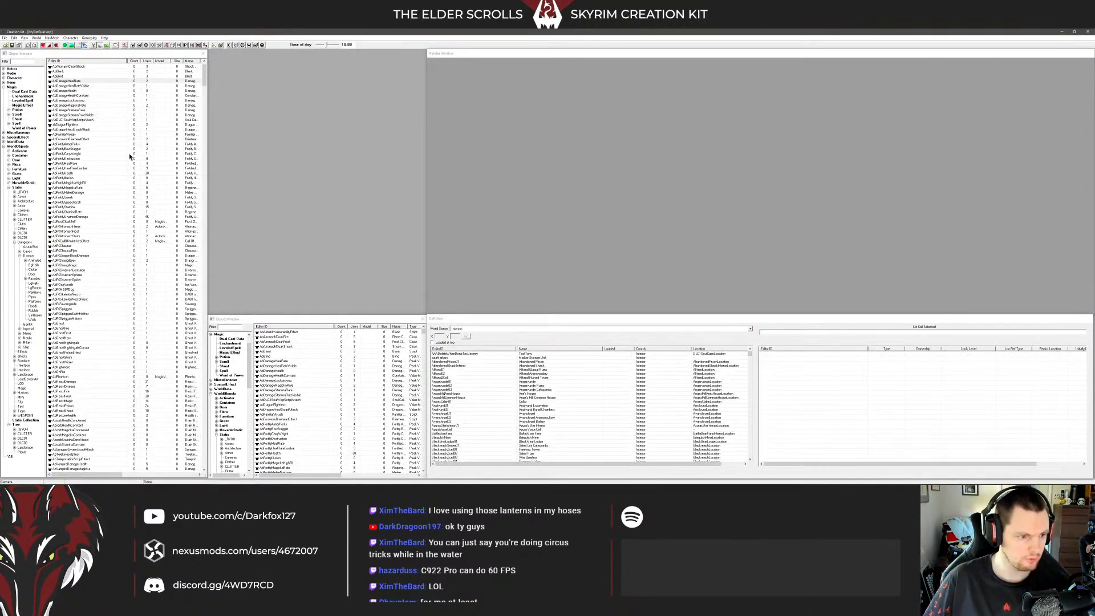
# List the Armor records under Items and filter the object list by "mpg"
pyautogui.click(4, 83)
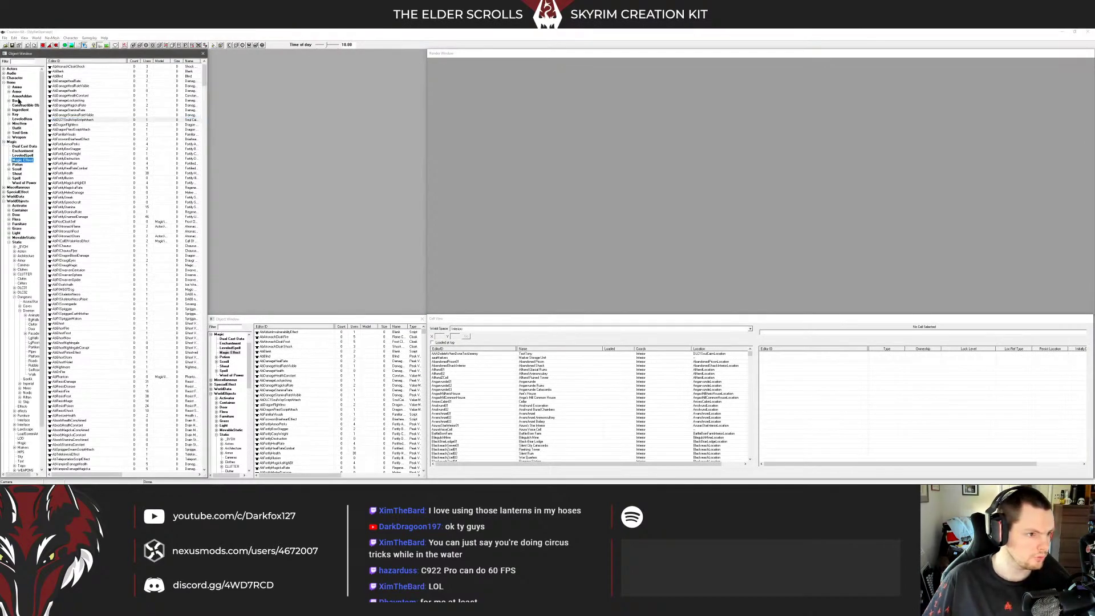
pyautogui.click(17, 91)
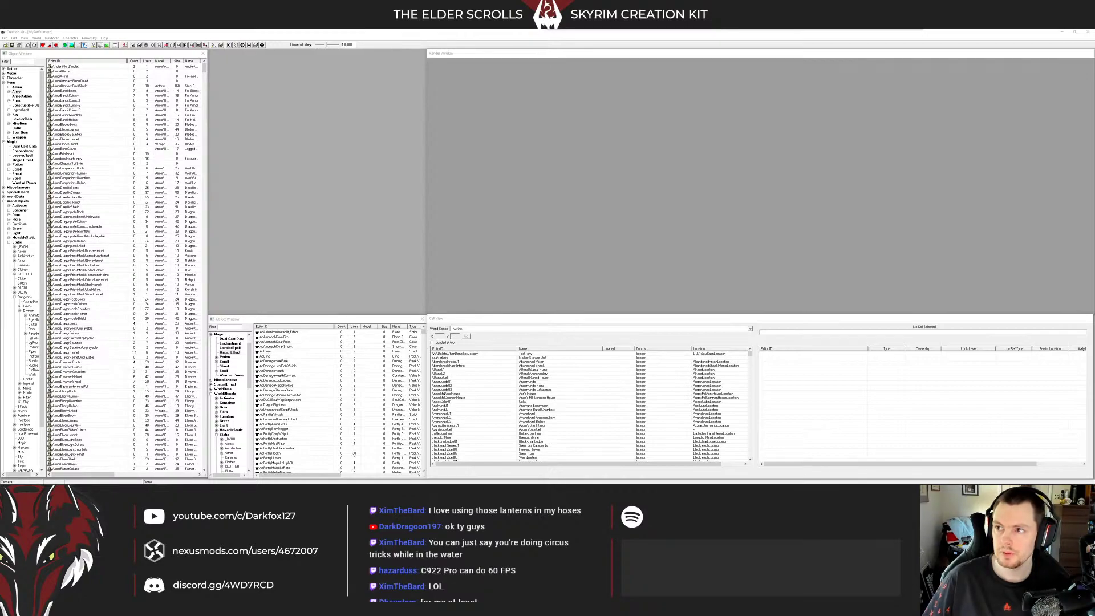
pyautogui.press('XF86AudioLowerVolume')
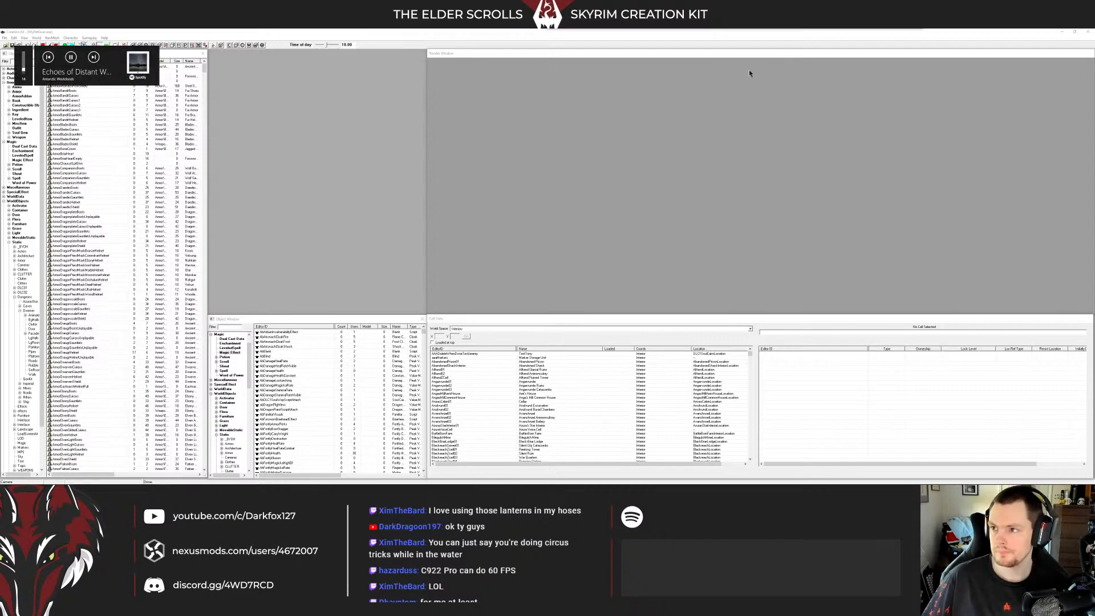
pyautogui.click(94, 144)
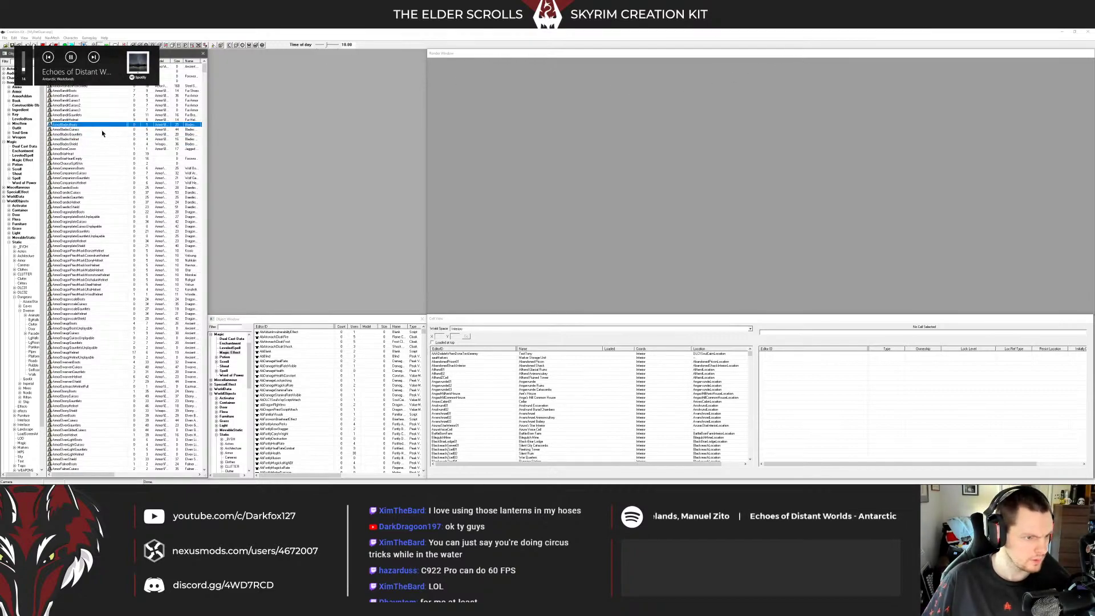
pyautogui.scroll(-4, 89, 148)
pyautogui.scroll(4, 89, 148)
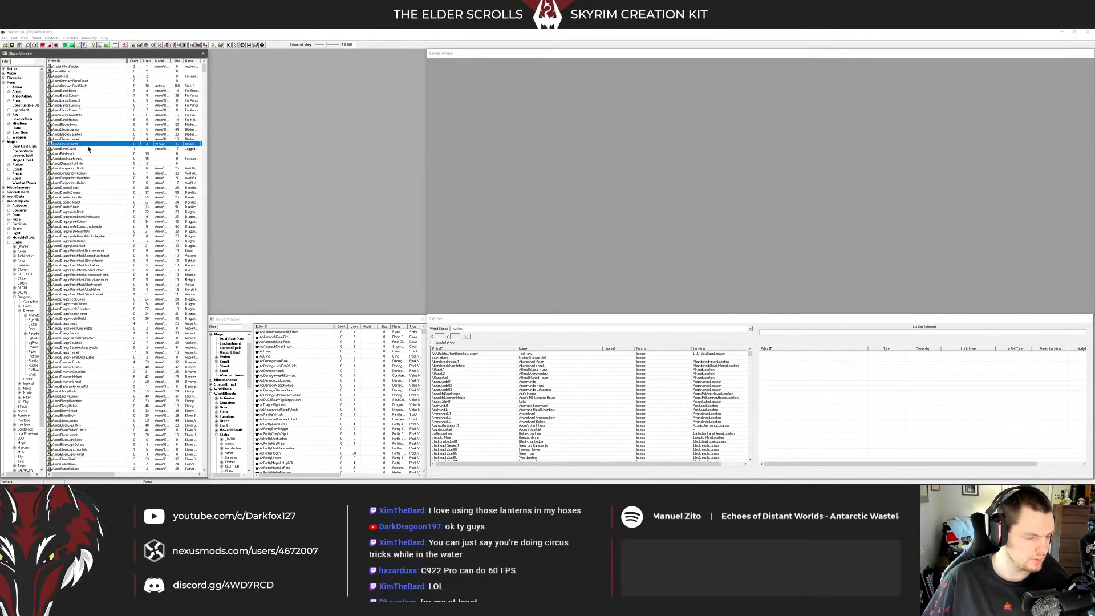
pyautogui.scroll(-3, 88, 149)
pyautogui.click(24, 61)
pyautogui.write('mpg')
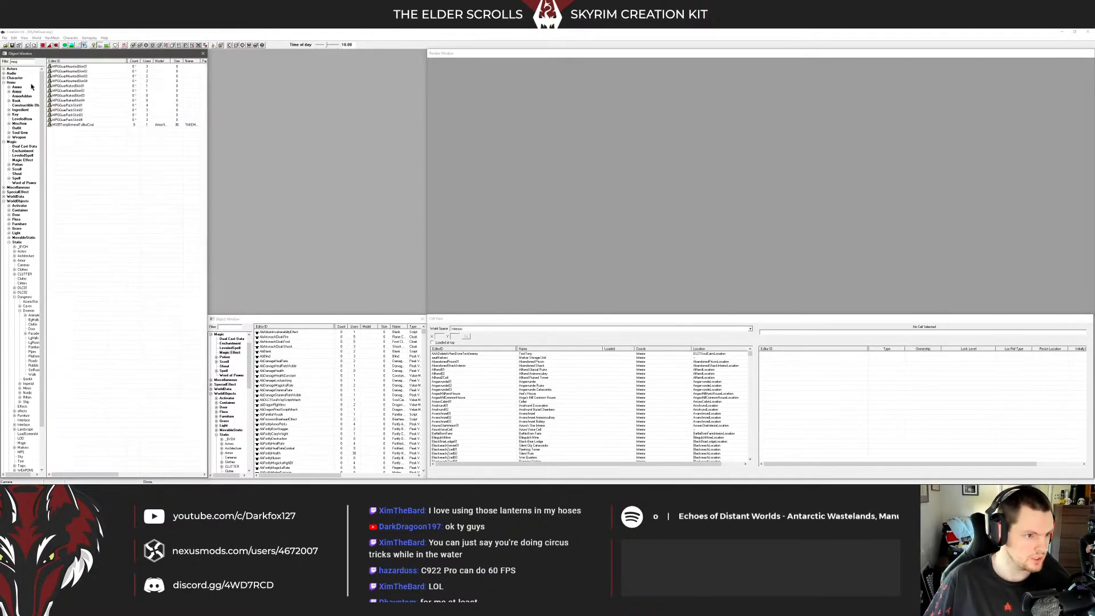
# Lower the system volume, examine the first guar pack skin armor record and close it
pyautogui.press('XF86AudioLowerVolume')
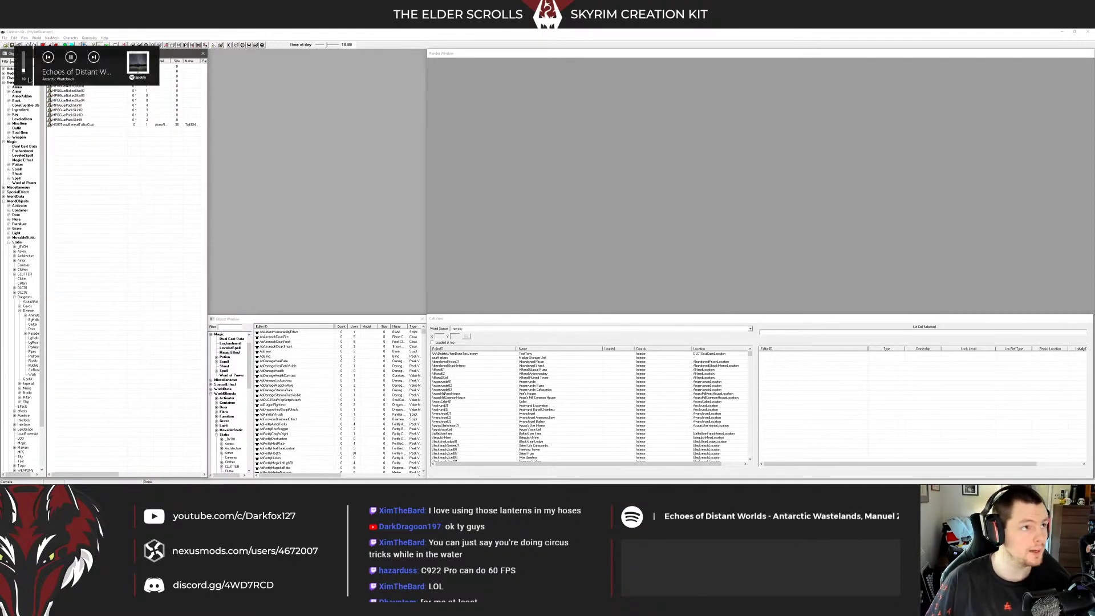
pyautogui.press('XF86AudioLowerVolume')
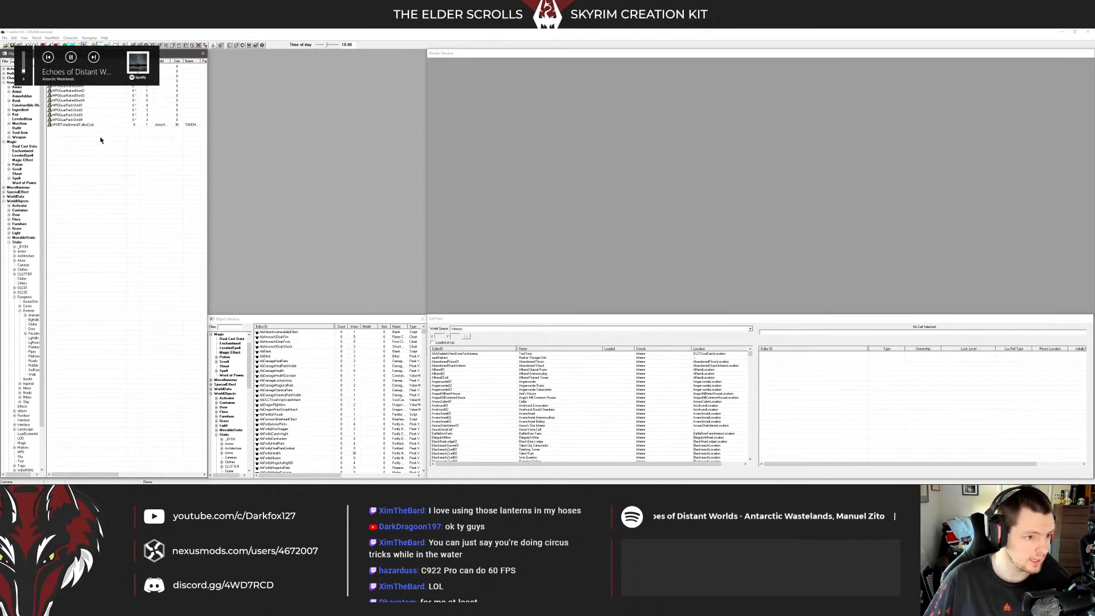
pyautogui.click(75, 106)
pyautogui.doubleClick(74, 107)
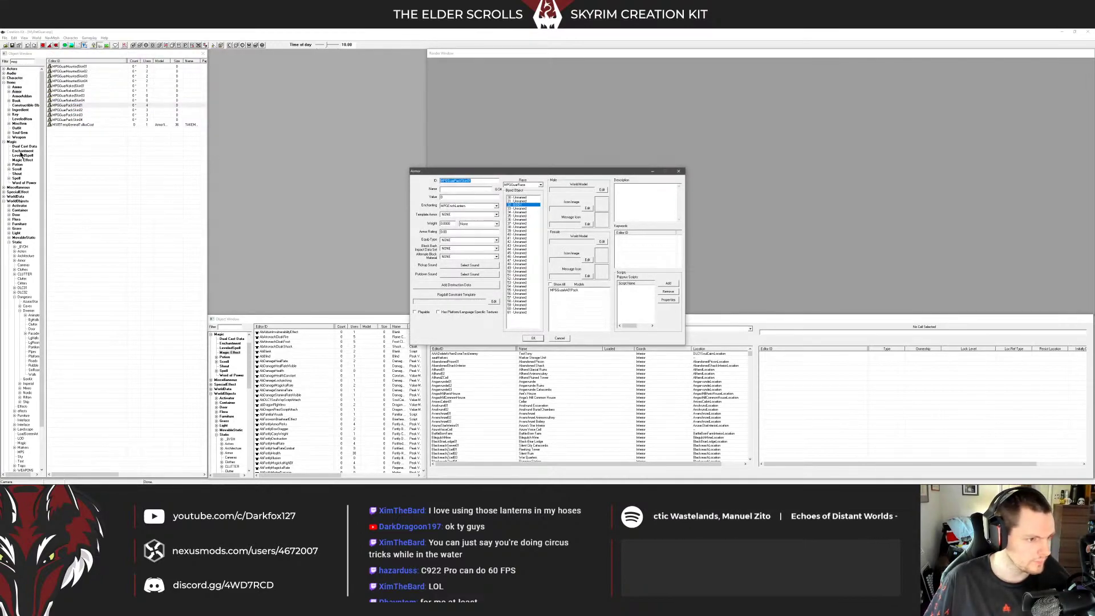
pyautogui.click(540, 338)
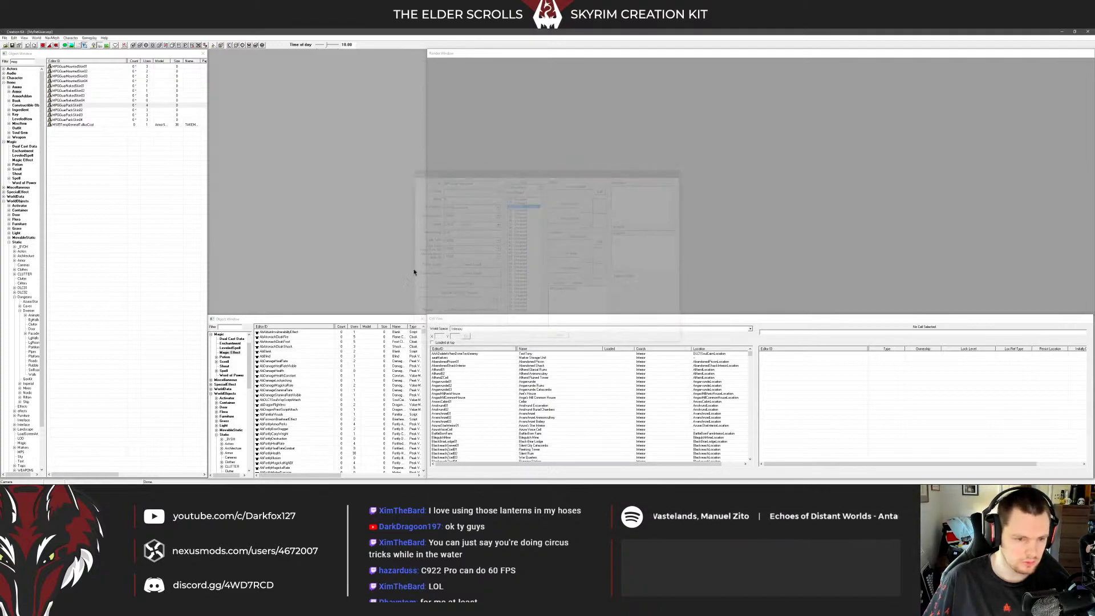
# Open the first guar pack armor addon, MPGGuarAA01Pack, and change its ID to MPGGuarAA01PackNL
pyautogui.click(22, 96)
pyautogui.click(74, 80)
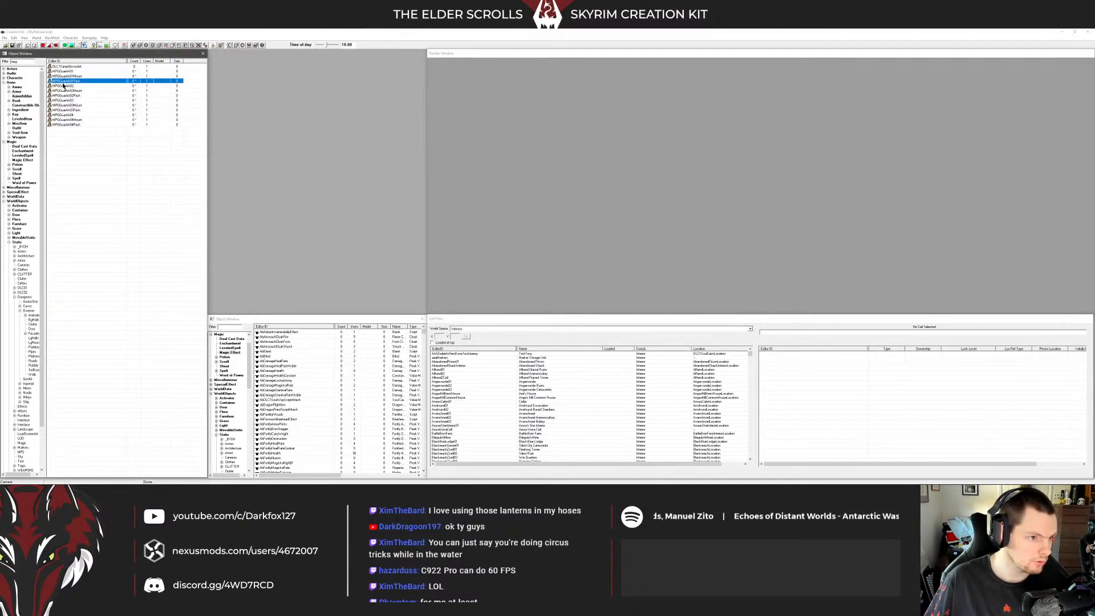
pyautogui.press('Return')
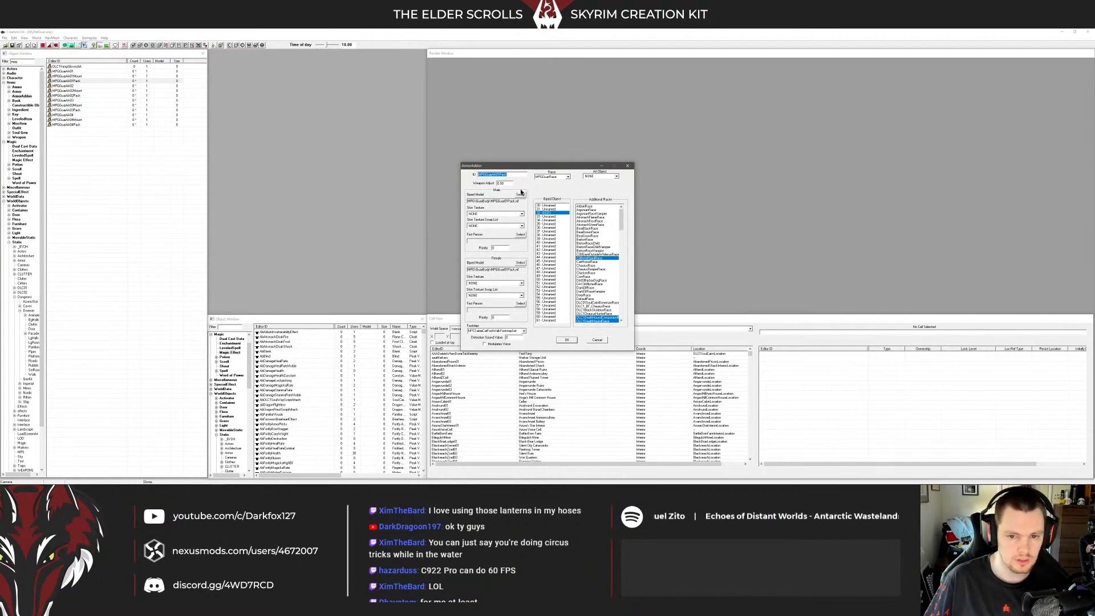
pyautogui.press('End')
pyautogui.write('B')
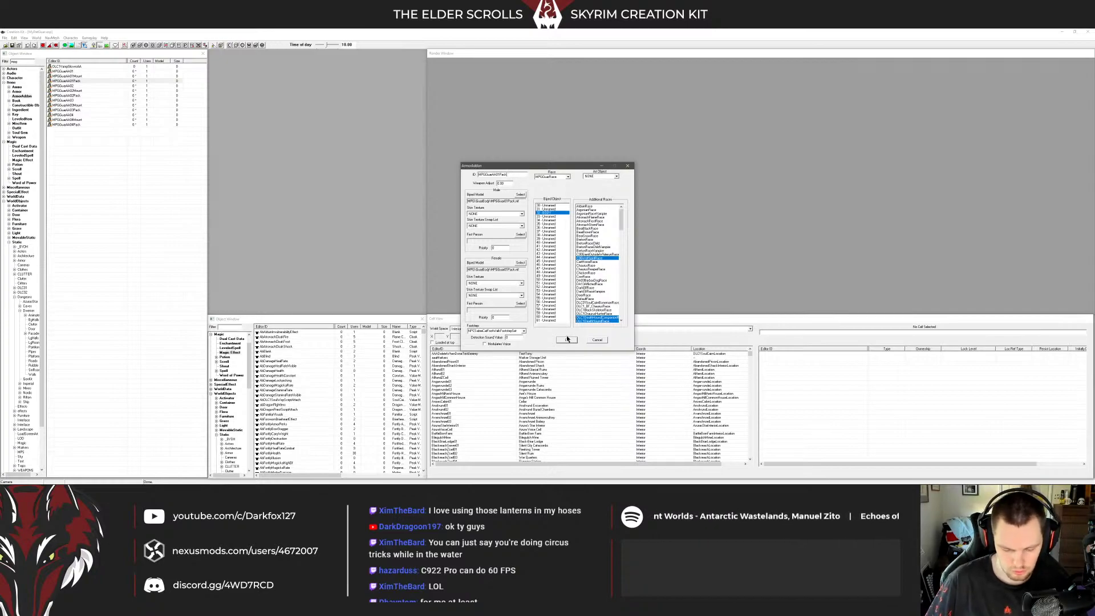
pyautogui.write('antern')
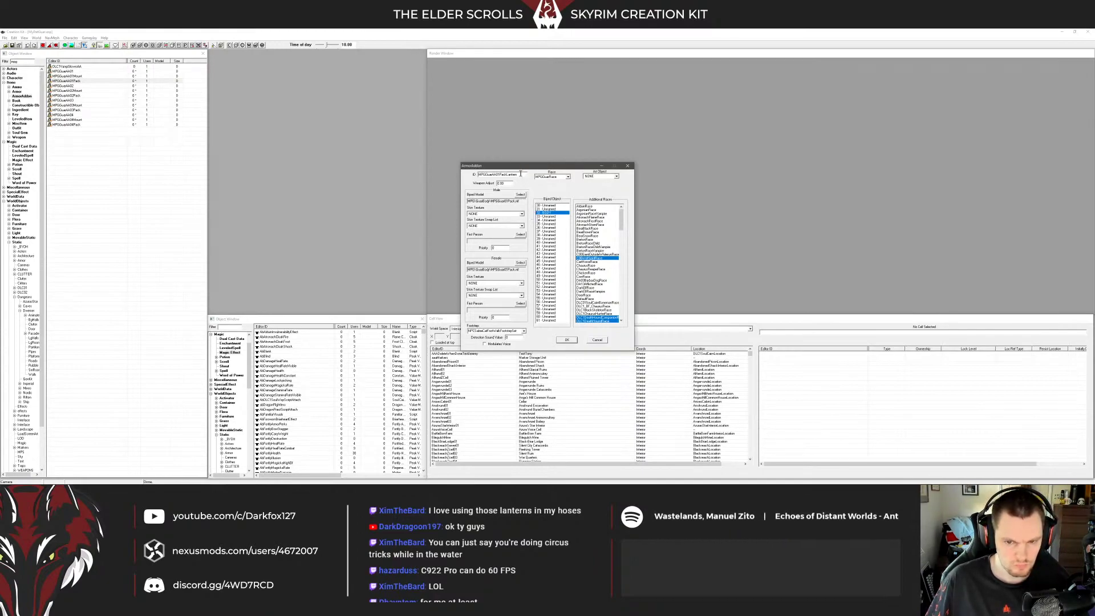
pyautogui.moveTo(520, 173); pyautogui.dragTo(504, 180)
pyautogui.write('NL')
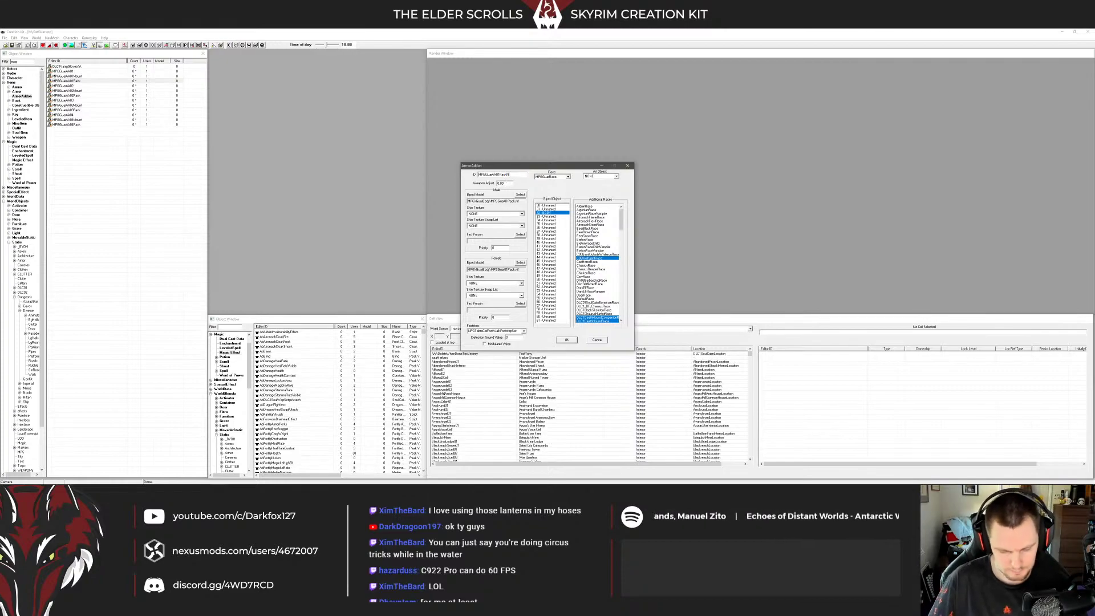
# Open the addon's male biped model data, dismiss the warnings and examine its alternate textures list
pyautogui.click(565, 339)
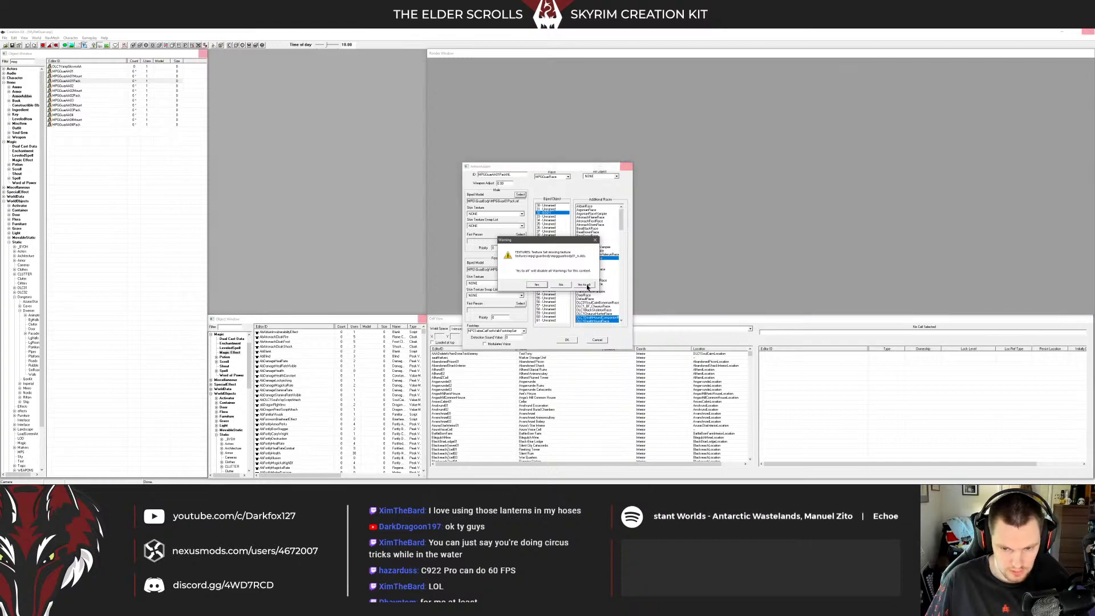
pyautogui.click(580, 284)
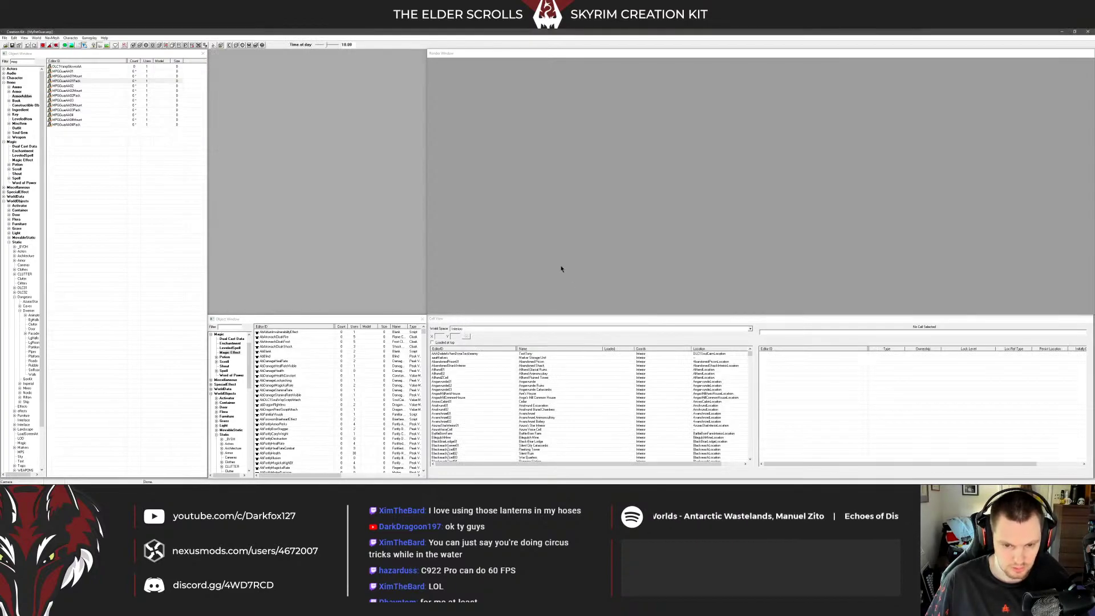
pyautogui.click(12, 45)
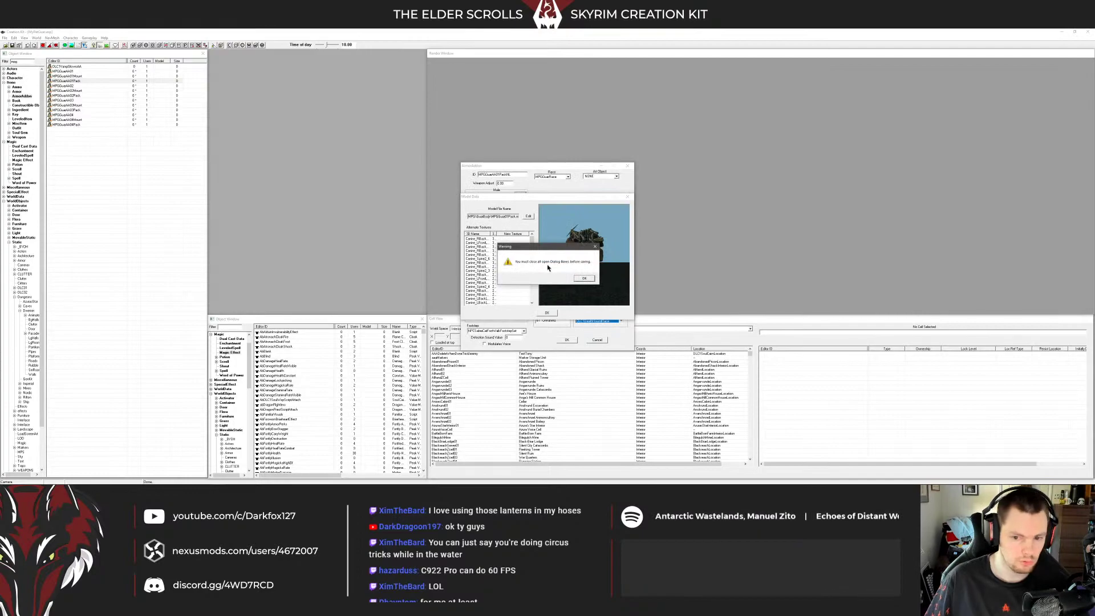
pyautogui.click(584, 278)
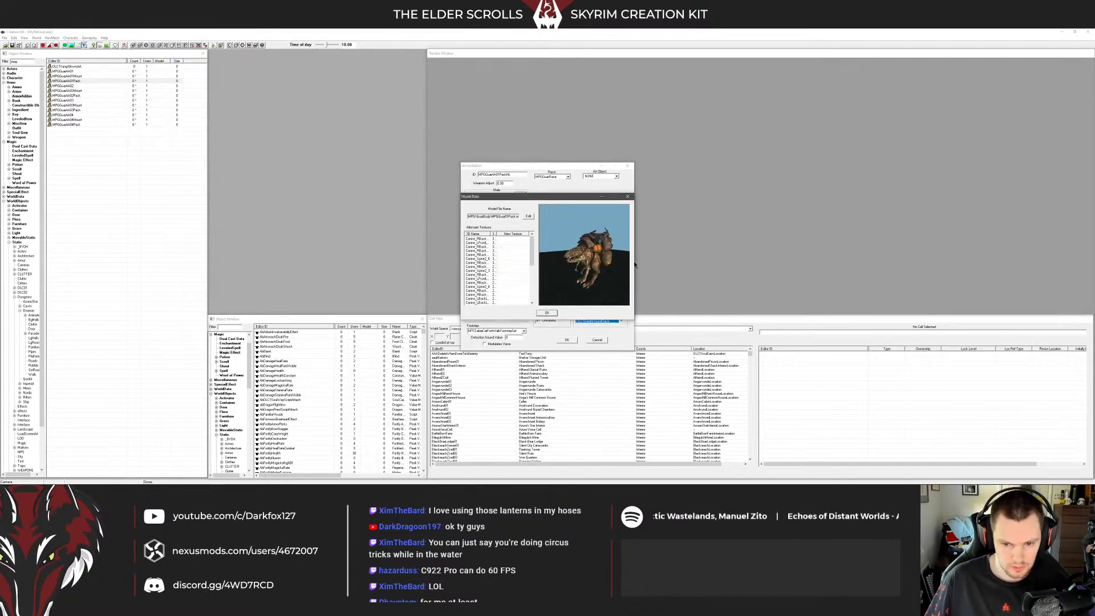
pyautogui.scroll(-5, 511, 270)
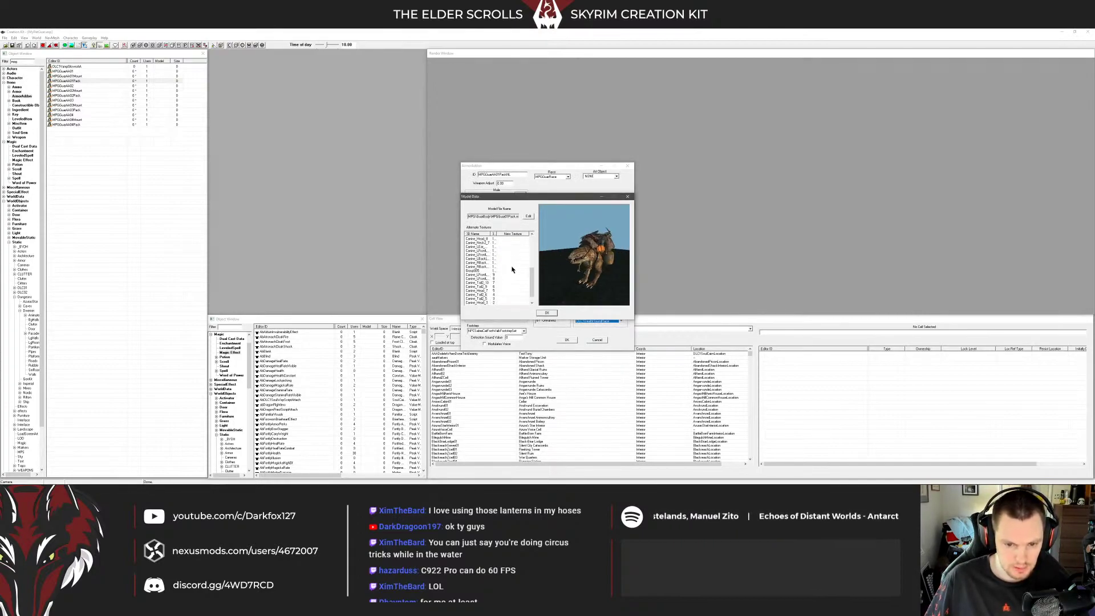
pyautogui.click(503, 263)
pyautogui.doubleClick(503, 263)
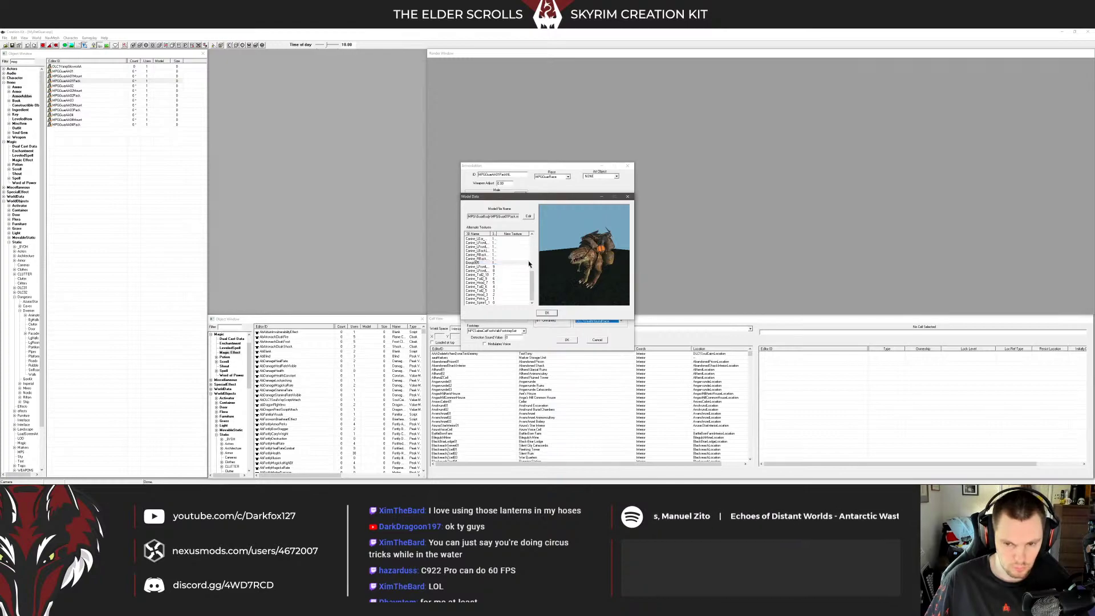
pyautogui.scroll(5, 528, 263)
# Set the male model to MPGGuar01PackNoLantern.nif and save the addon as a rename instead of a new form
pyautogui.click(528, 217)
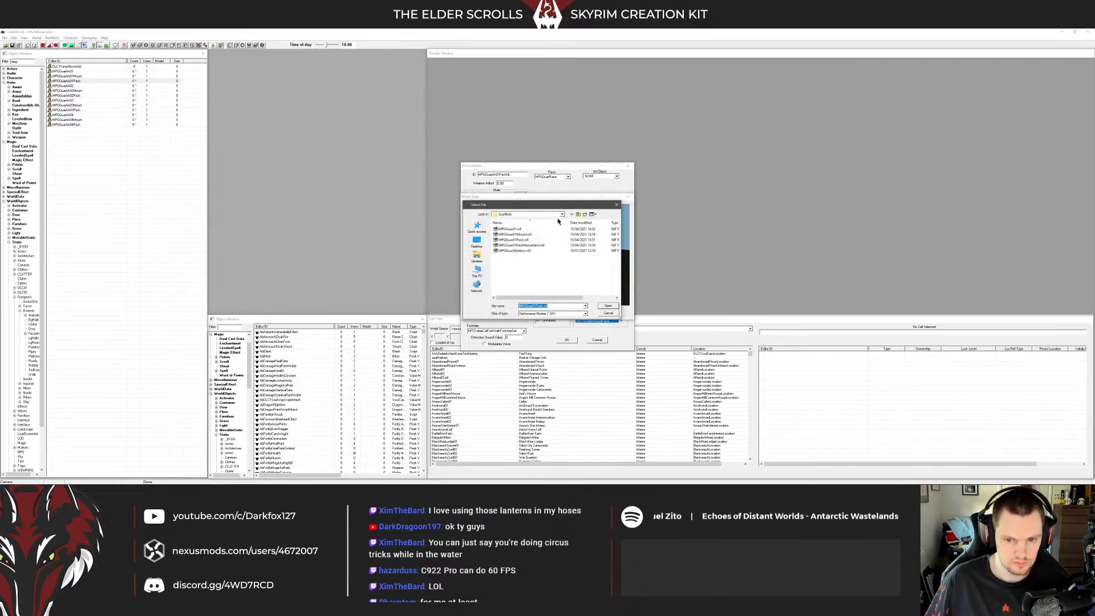
pyautogui.click(532, 245)
pyautogui.doubleClick(513, 248)
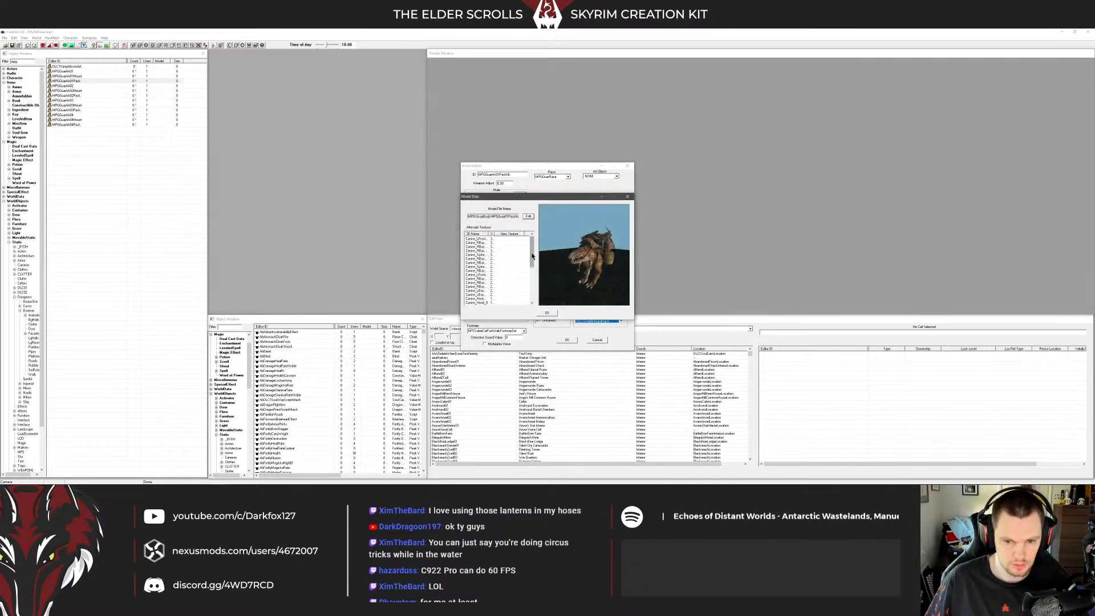
pyautogui.click(546, 316)
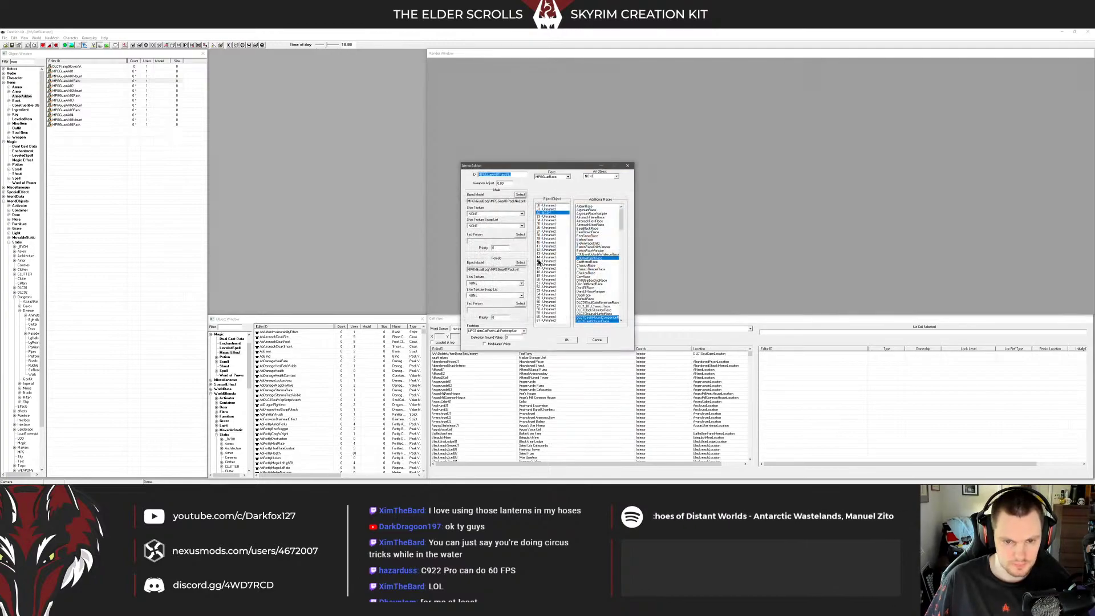
pyautogui.click(566, 340)
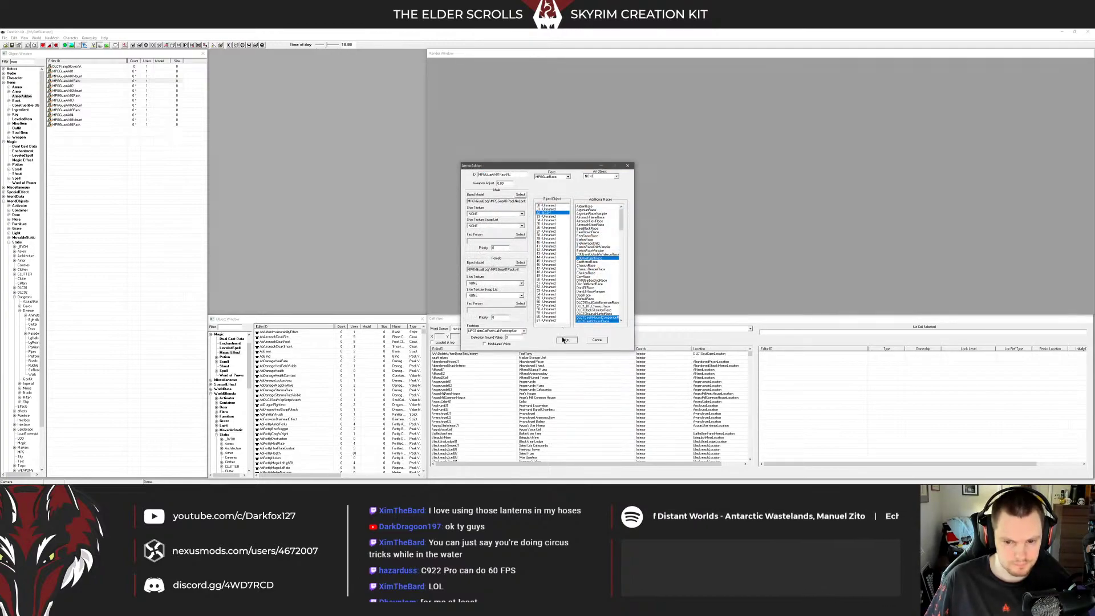
pyautogui.click(589, 281)
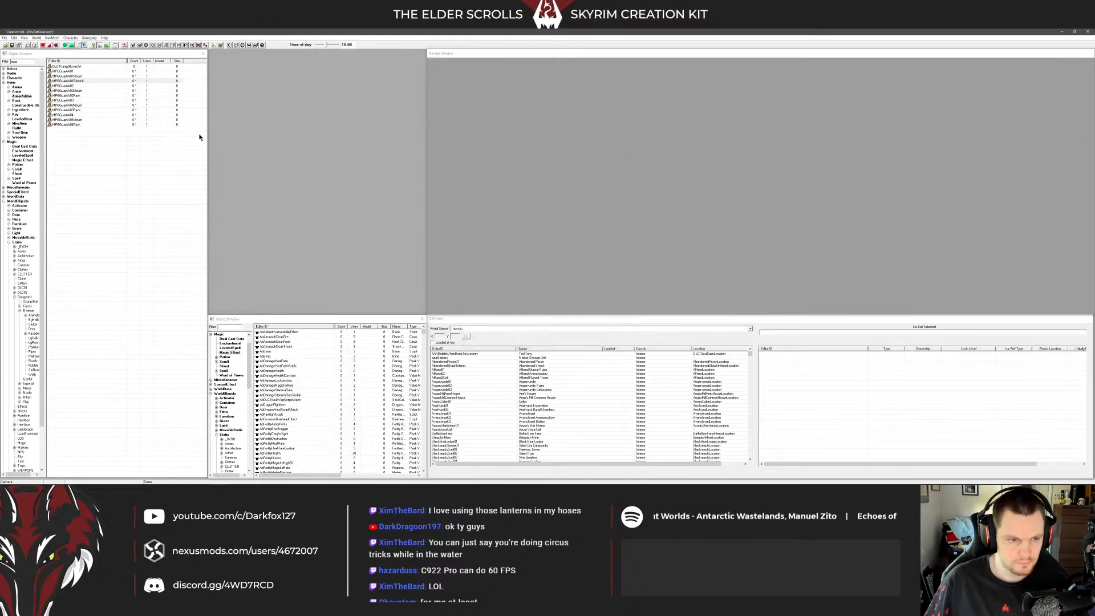
# Rename the second guar pack armor addon MPGGuarAA02PackNL and set its male model to MPGGuar01PackNoLantern.nif
pyautogui.click(72, 82)
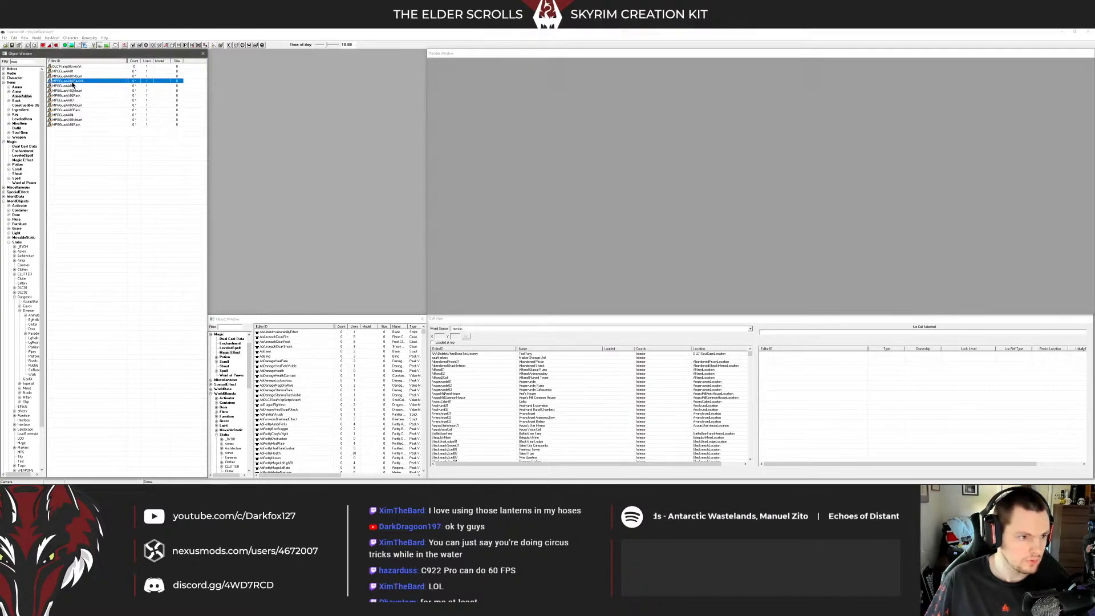
pyautogui.doubleClick(78, 96)
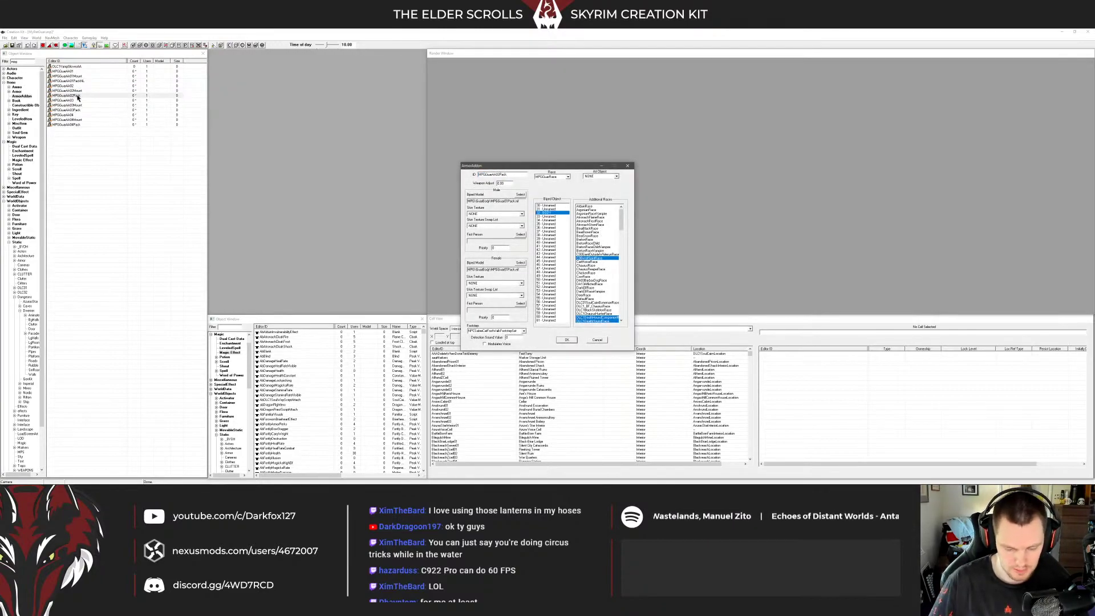
pyautogui.write('NL')
pyautogui.click(520, 194)
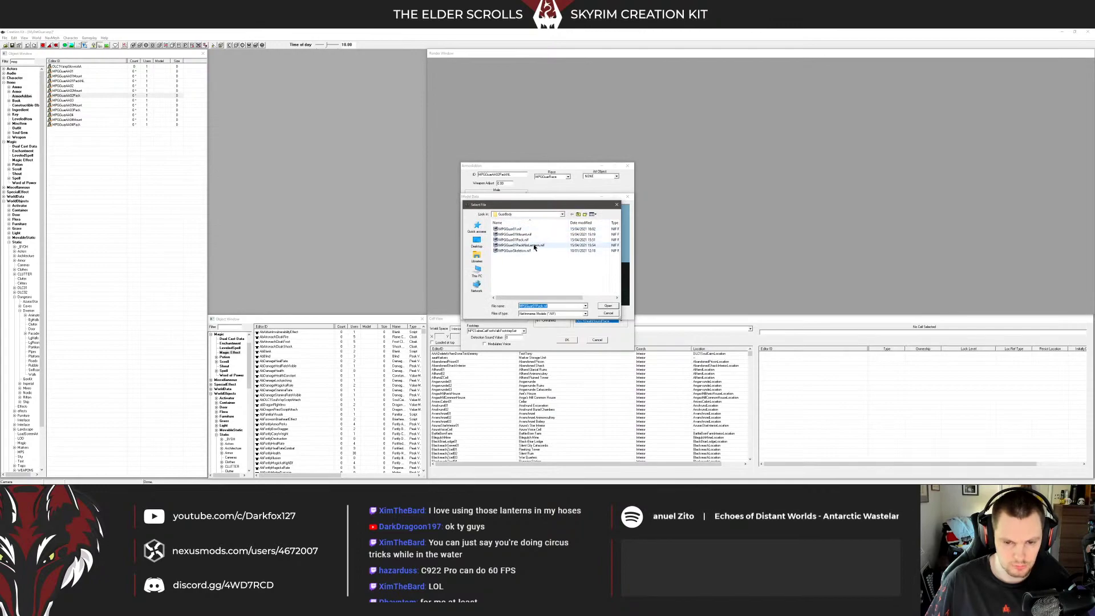
pyautogui.doubleClick(520, 245)
# Assign the guar body a replacement texture set found with the filter "guar", and save the second addon under its changed ID without creating a new form
pyautogui.scroll(-5, 506, 279)
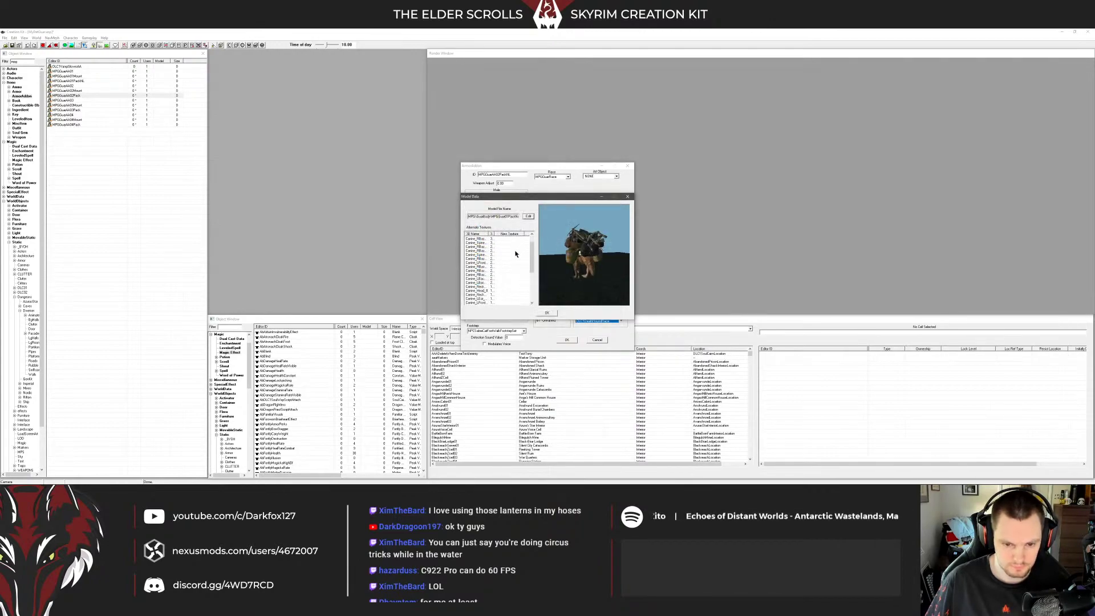
pyautogui.rightClick(507, 263)
pyautogui.click(516, 266)
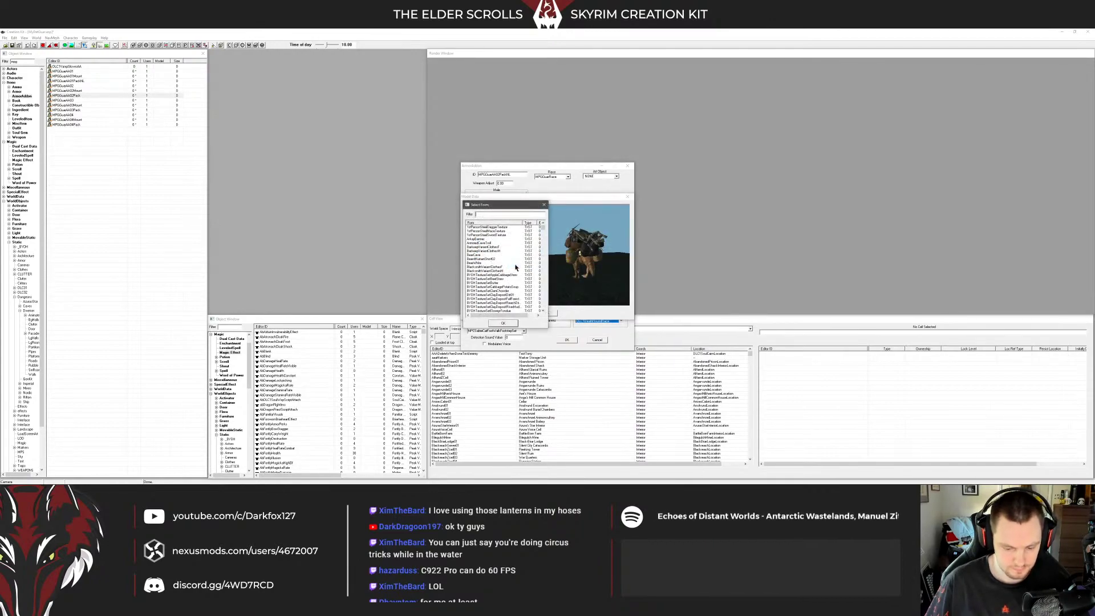
pyautogui.write('guar')
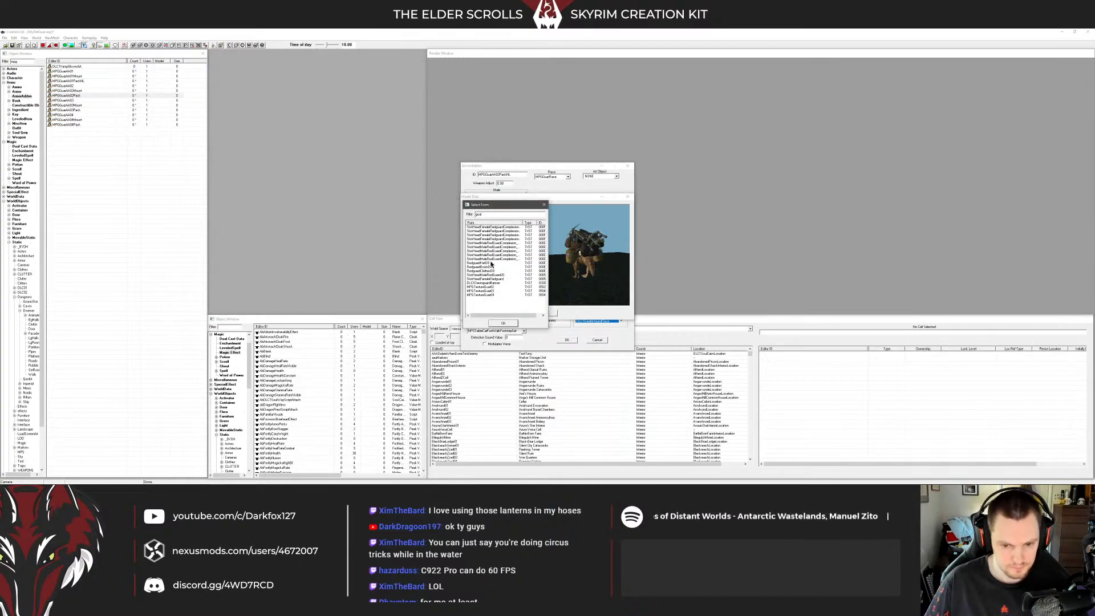
pyautogui.doubleClick(483, 291)
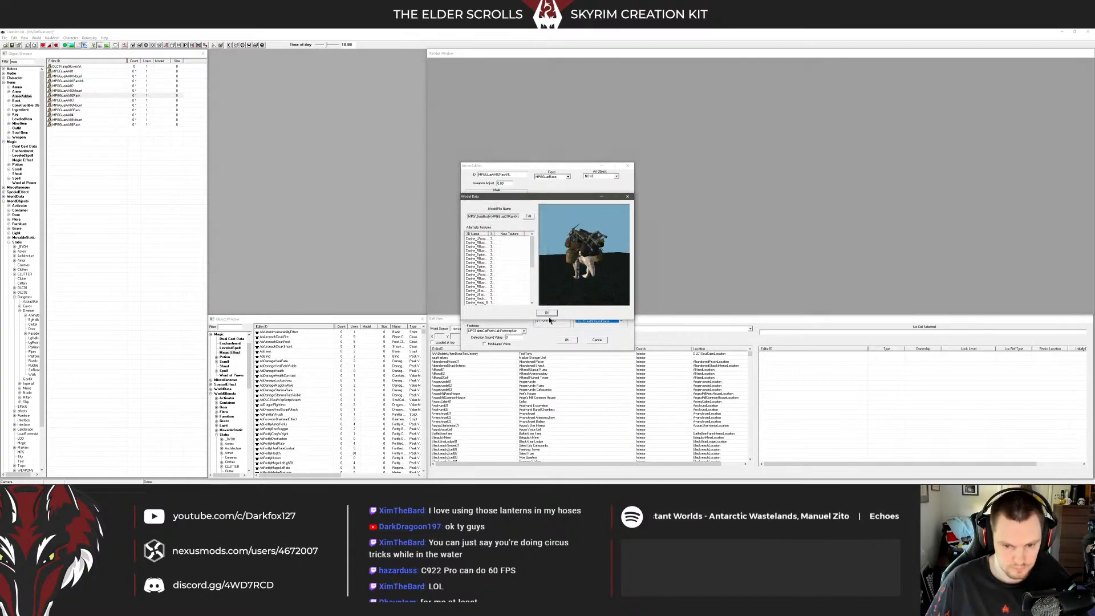
pyautogui.click(551, 315)
pyautogui.click(565, 340)
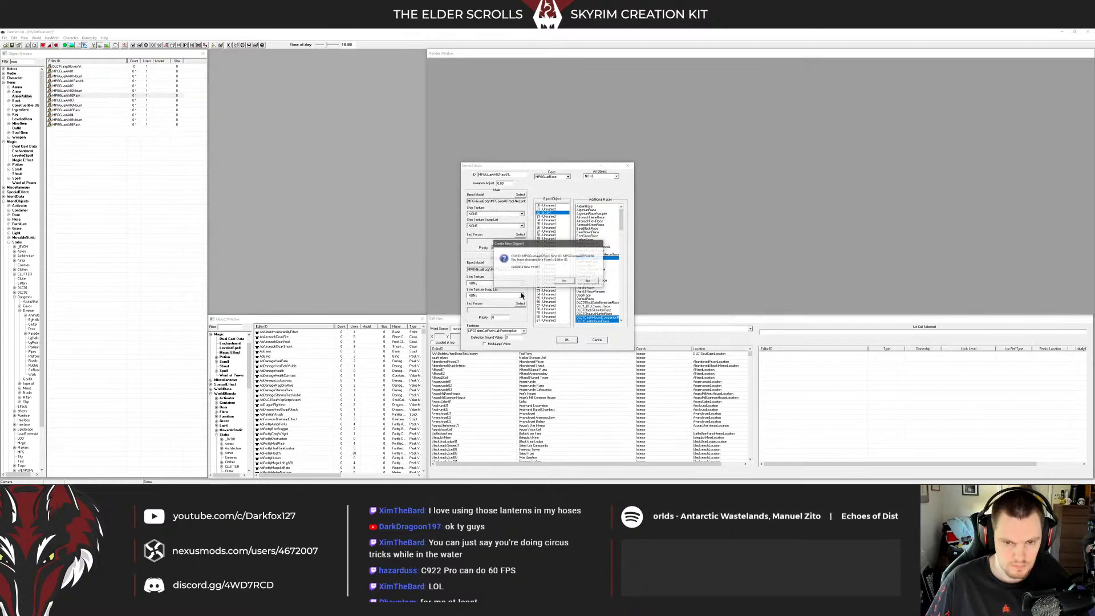
pyautogui.click(587, 280)
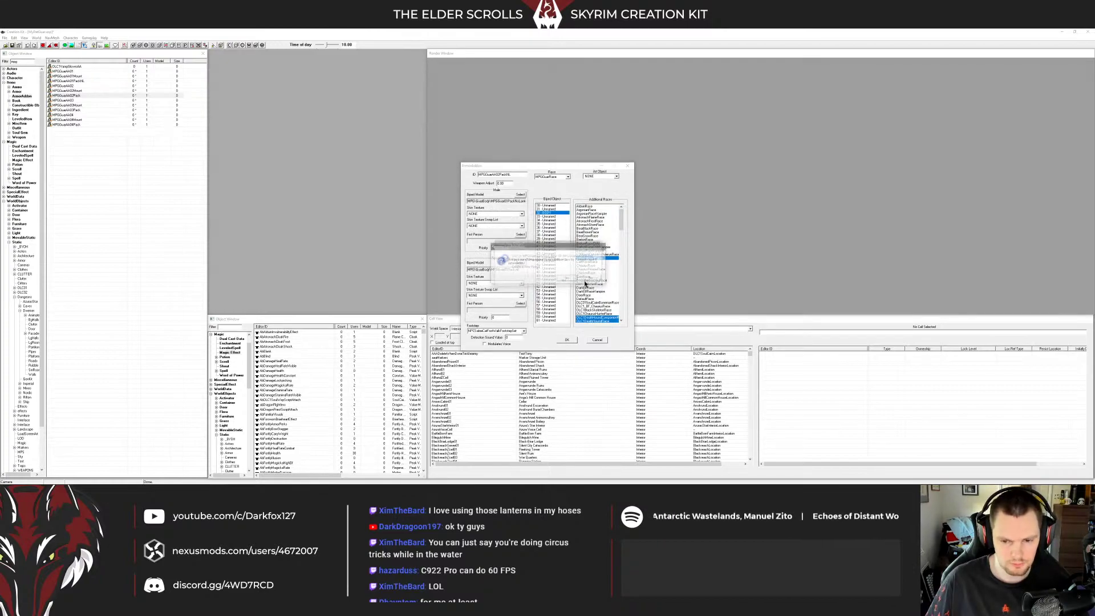
# Rename the third guar pack armor addon MPGGuarAA03PackNL and set its male model to MPGGuar01PackNoLantern.nif
pyautogui.click(78, 109)
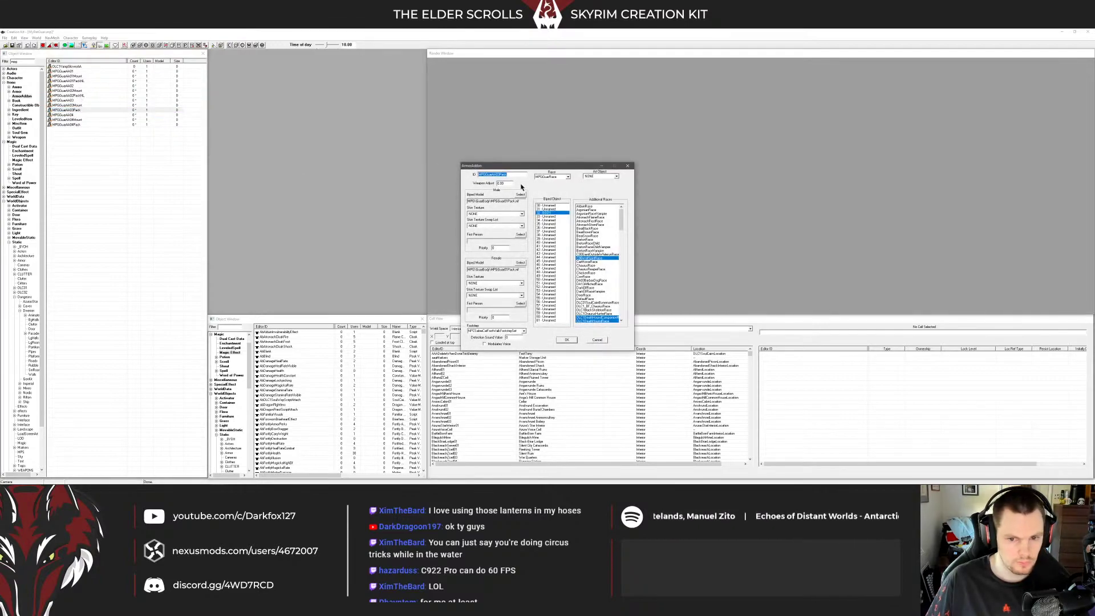
pyautogui.press('End')
pyautogui.write('NL')
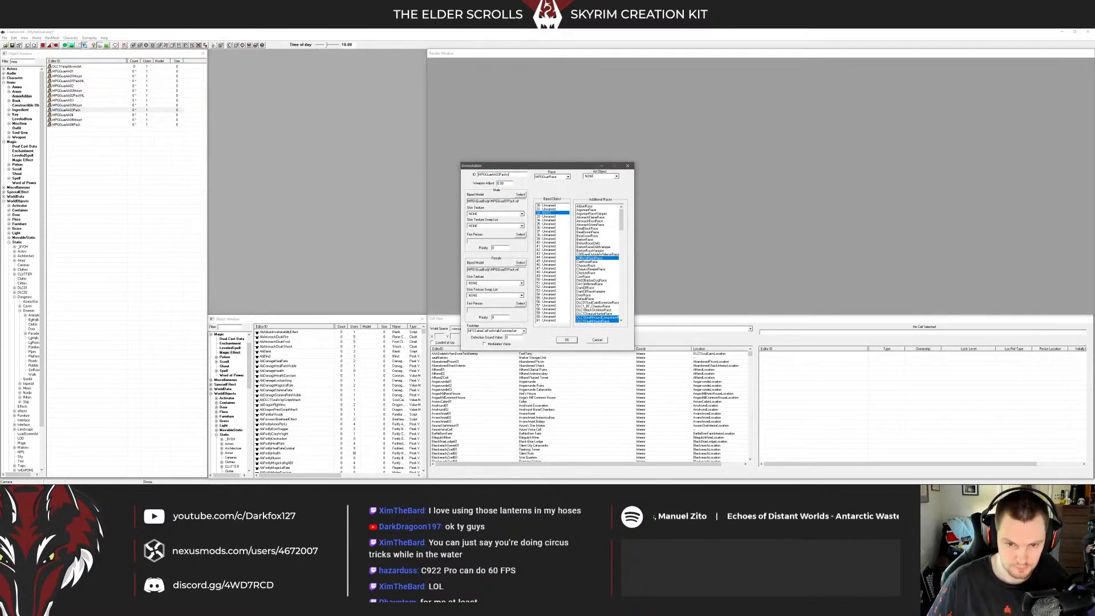
pyautogui.click(520, 194)
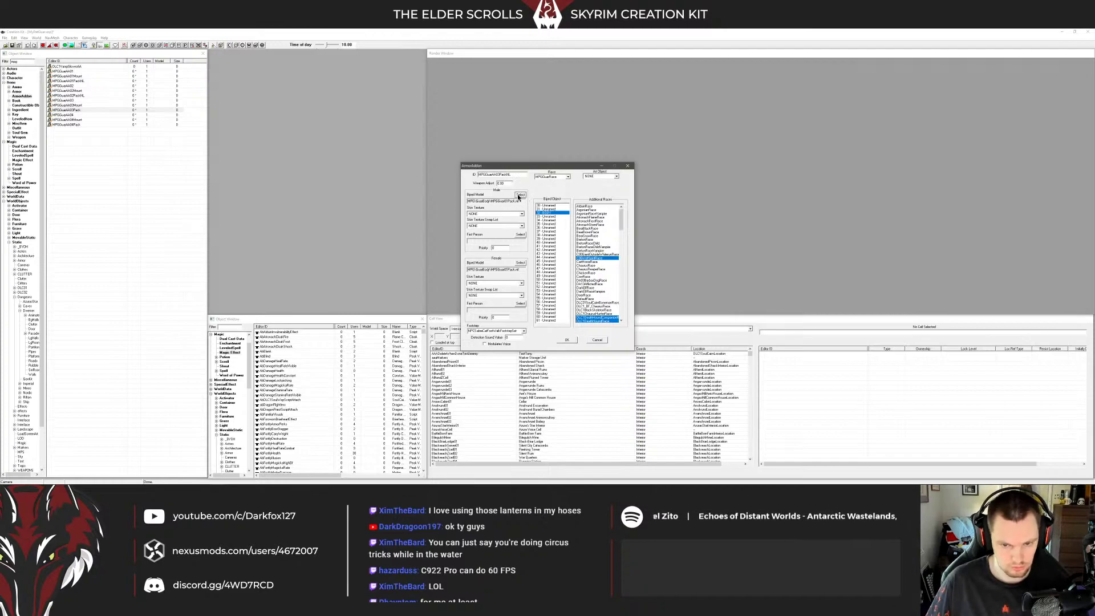
pyautogui.click(528, 218)
pyautogui.click(520, 245)
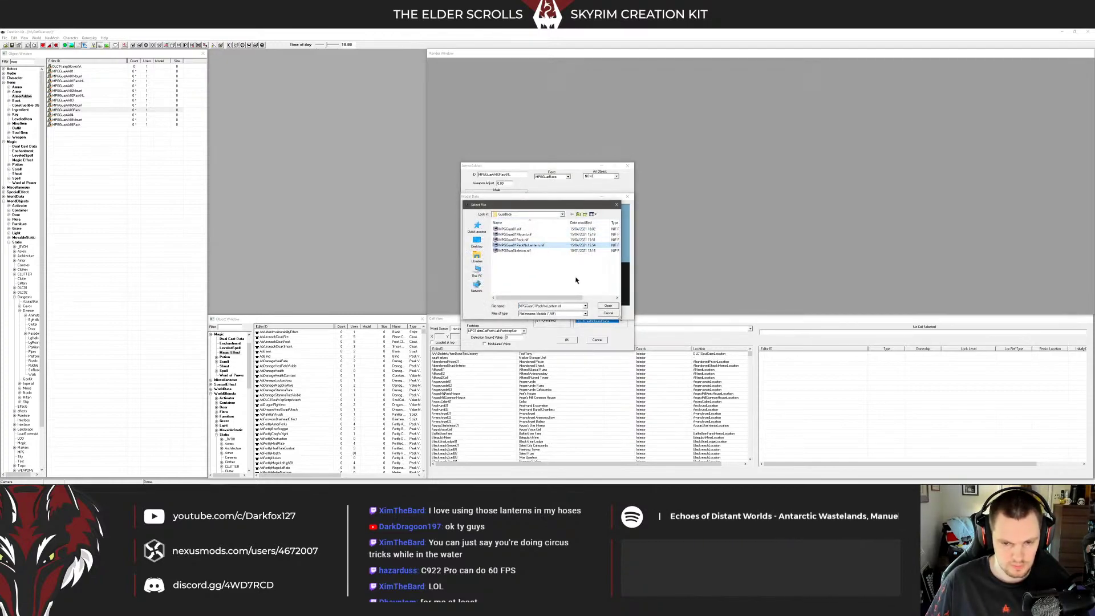
pyautogui.click(608, 306)
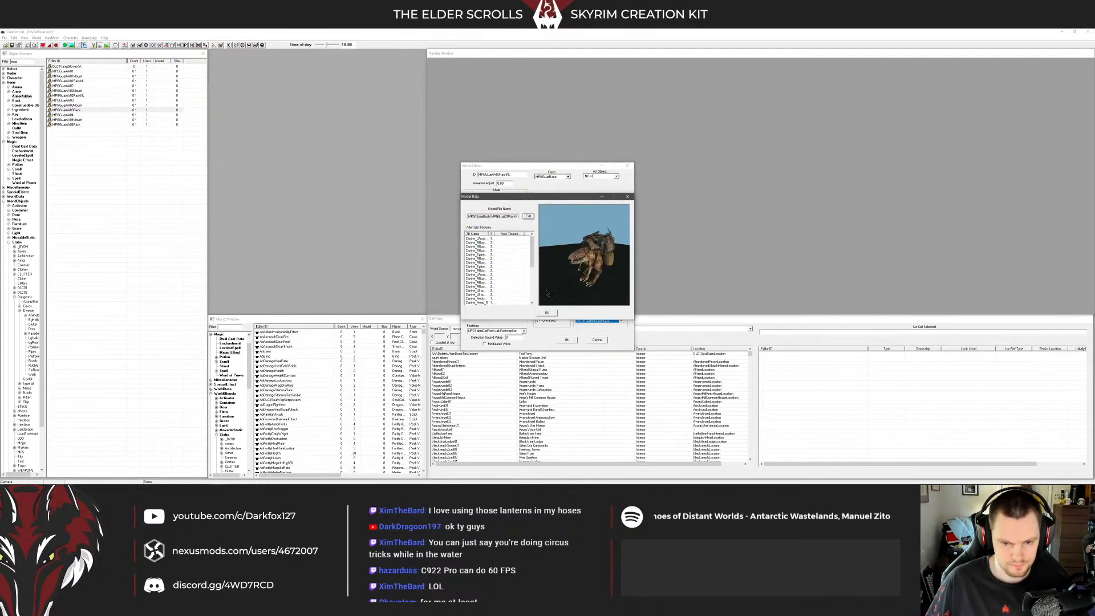
# Assign the guar body the texture set found with the filter "guar03", and save the third addon under its changed ID without creating a new form
pyautogui.doubleClick(508, 266)
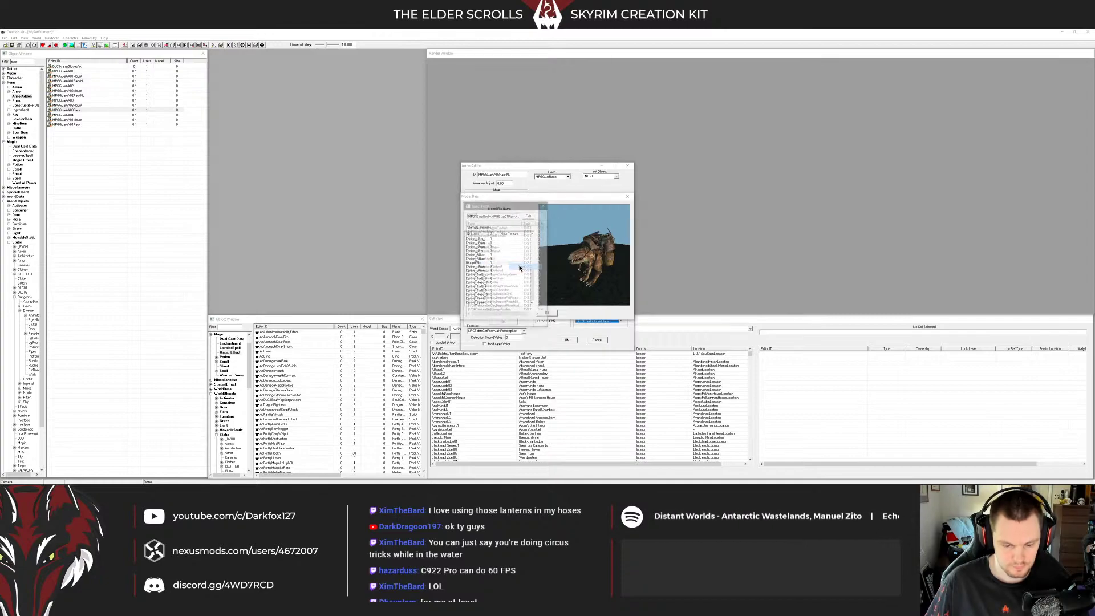
pyautogui.write('g')
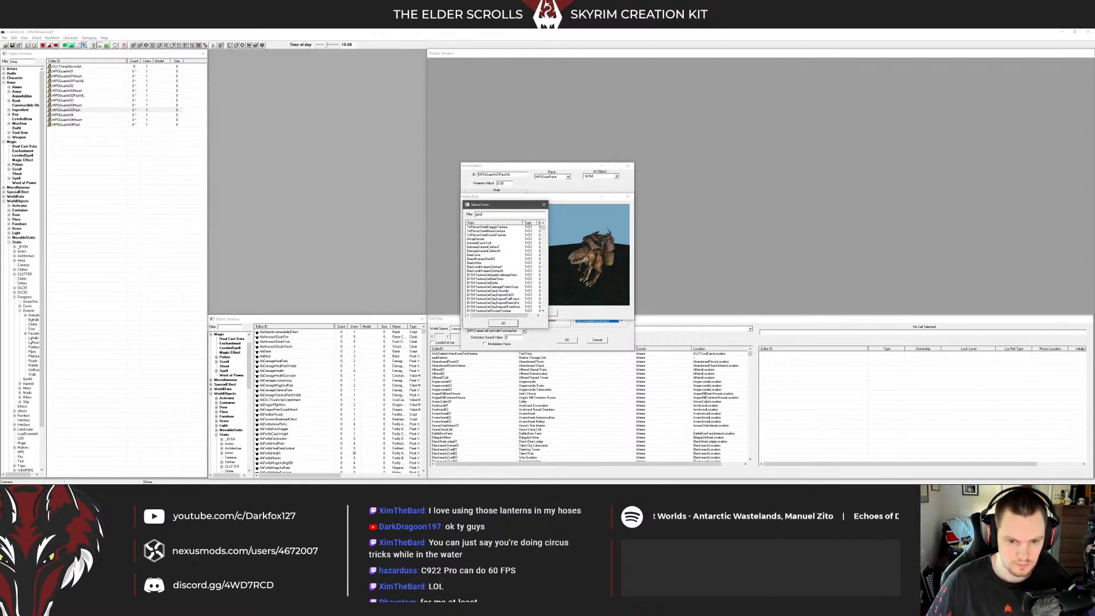
pyautogui.write('a')
pyautogui.press('BackSpace')
pyautogui.write('uar03')
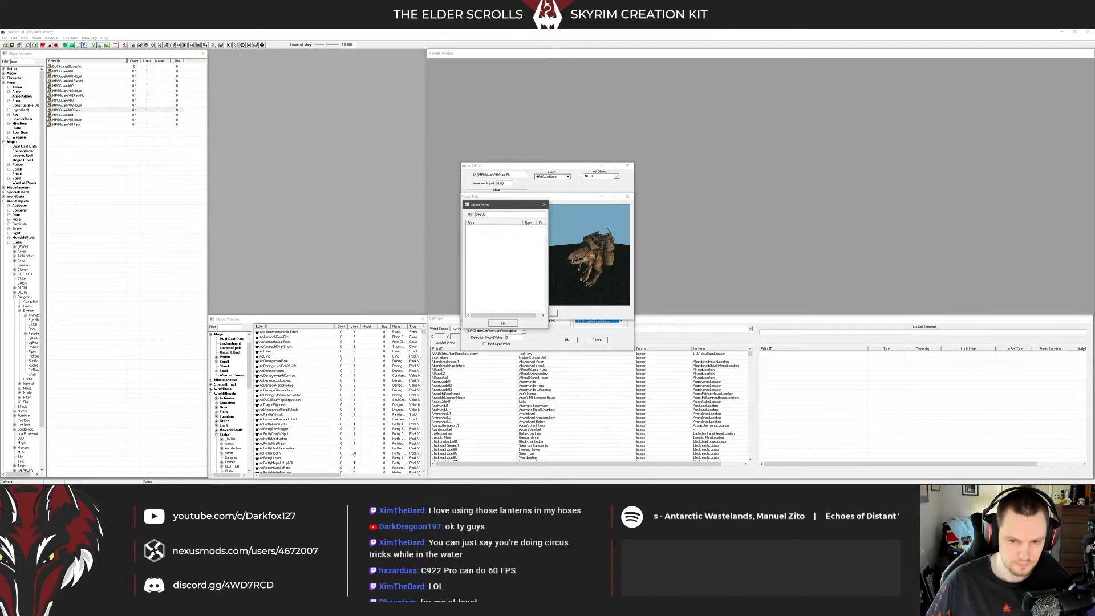
pyautogui.doubleClick(494, 228)
pyautogui.click(547, 313)
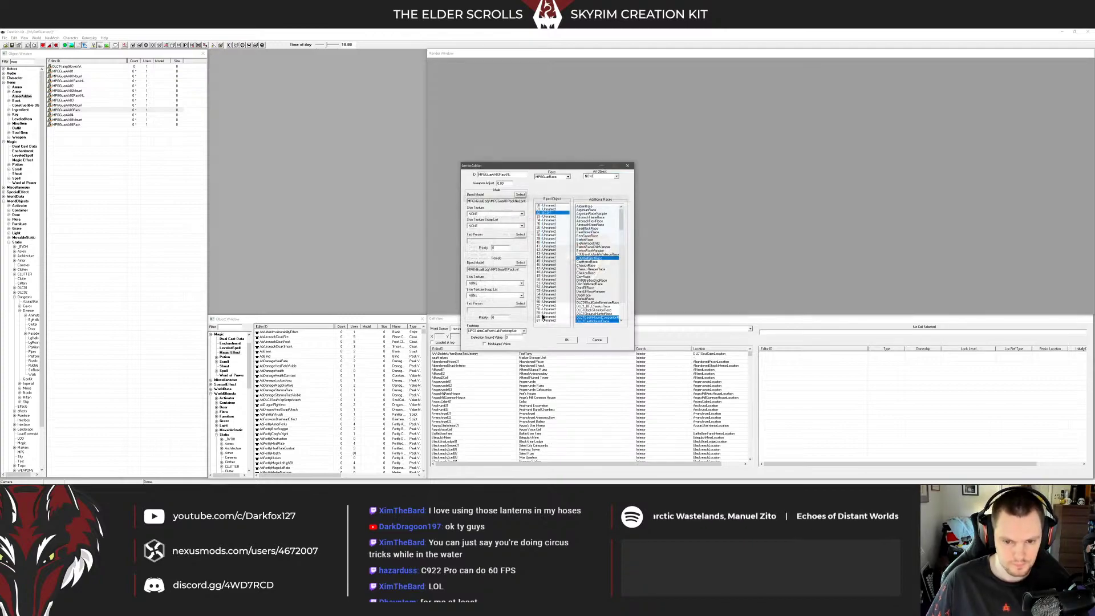
pyautogui.click(565, 342)
pyautogui.click(579, 277)
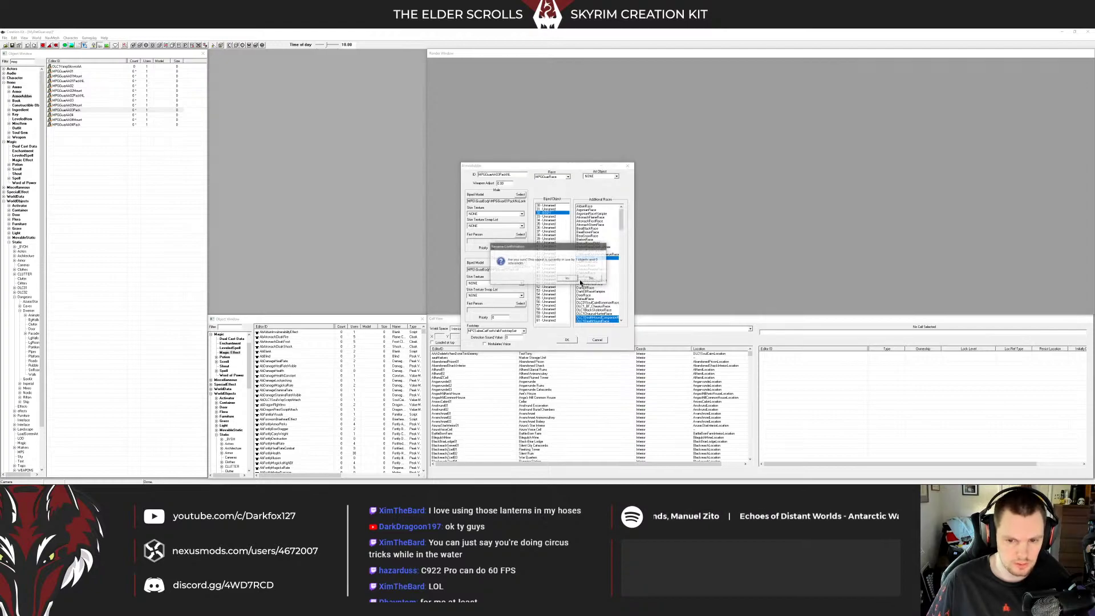
# Rename the fourth guar pack armor addon MPGGuarAA04PackNL and save it without creating a new form
pyautogui.click(73, 119)
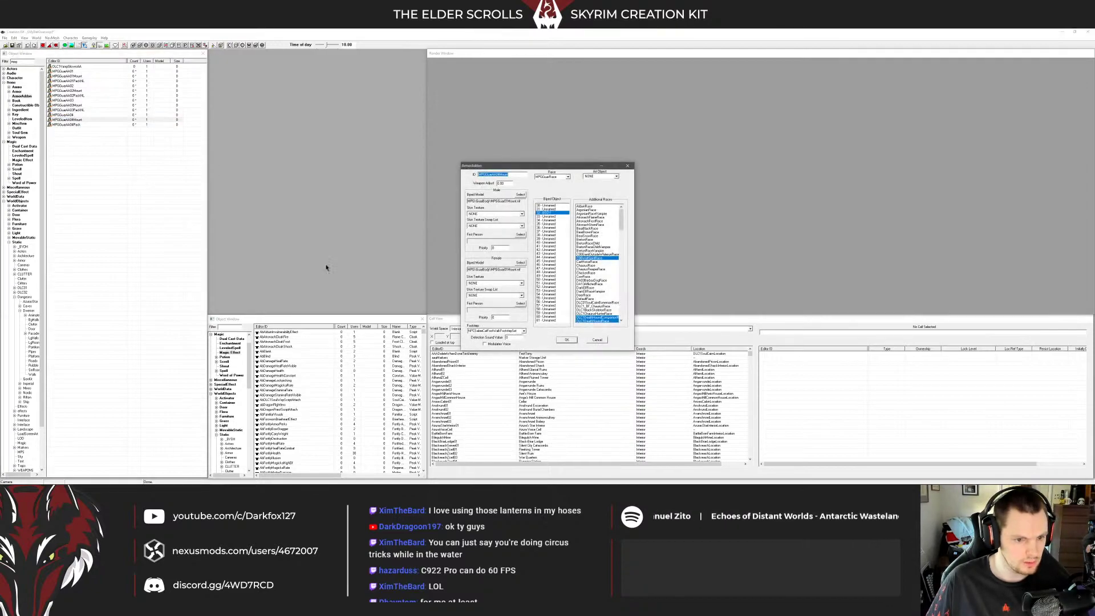
pyautogui.click(596, 340)
pyautogui.doubleClick(81, 125)
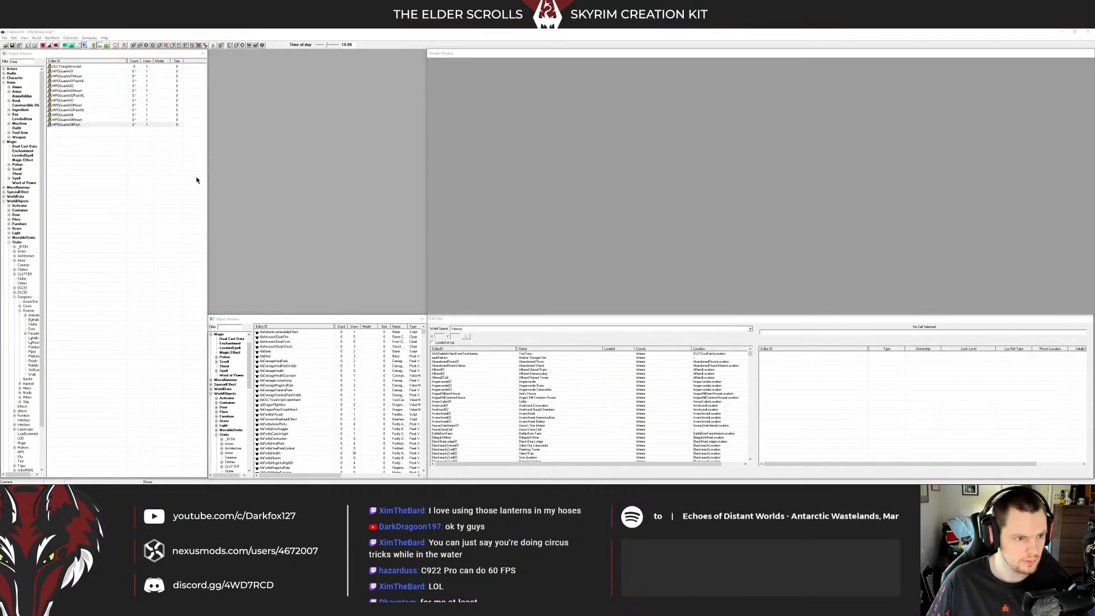
pyautogui.click(518, 176)
pyautogui.write('n')
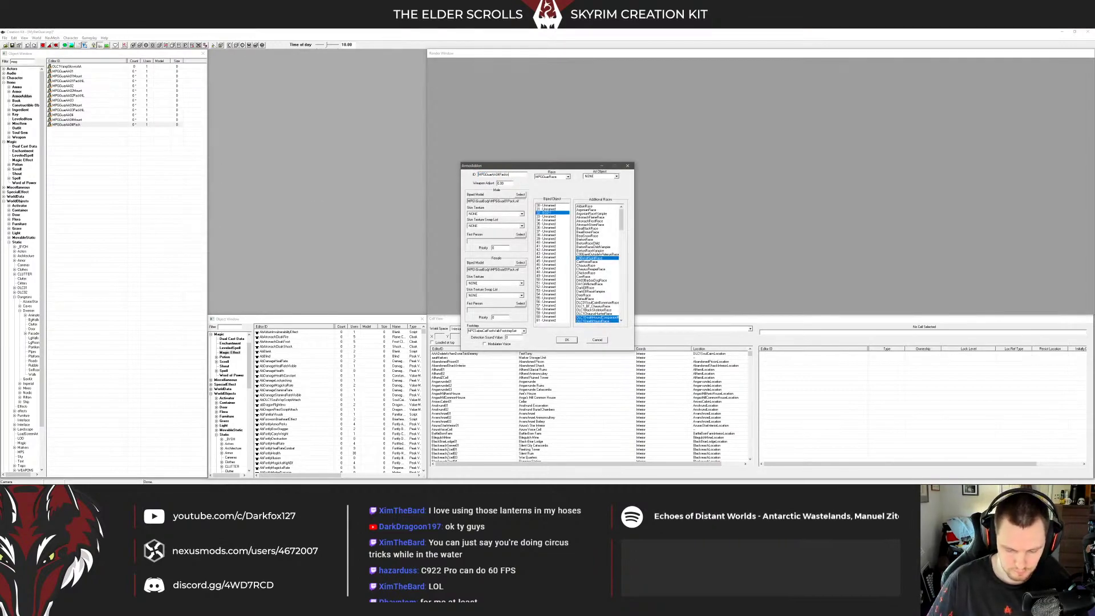
pyautogui.write('L')
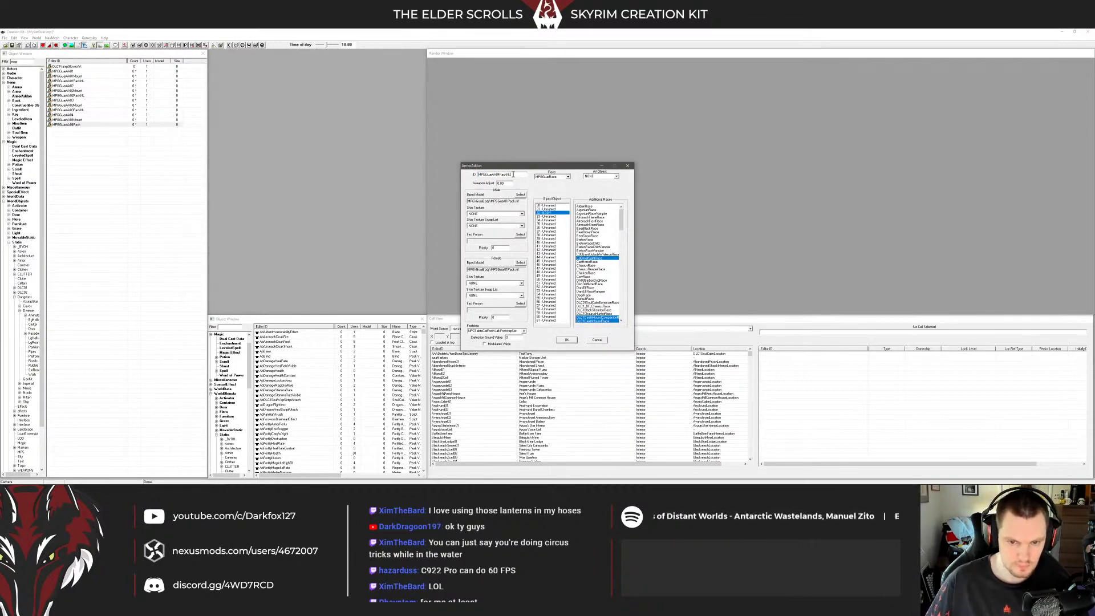
pyautogui.click(567, 340)
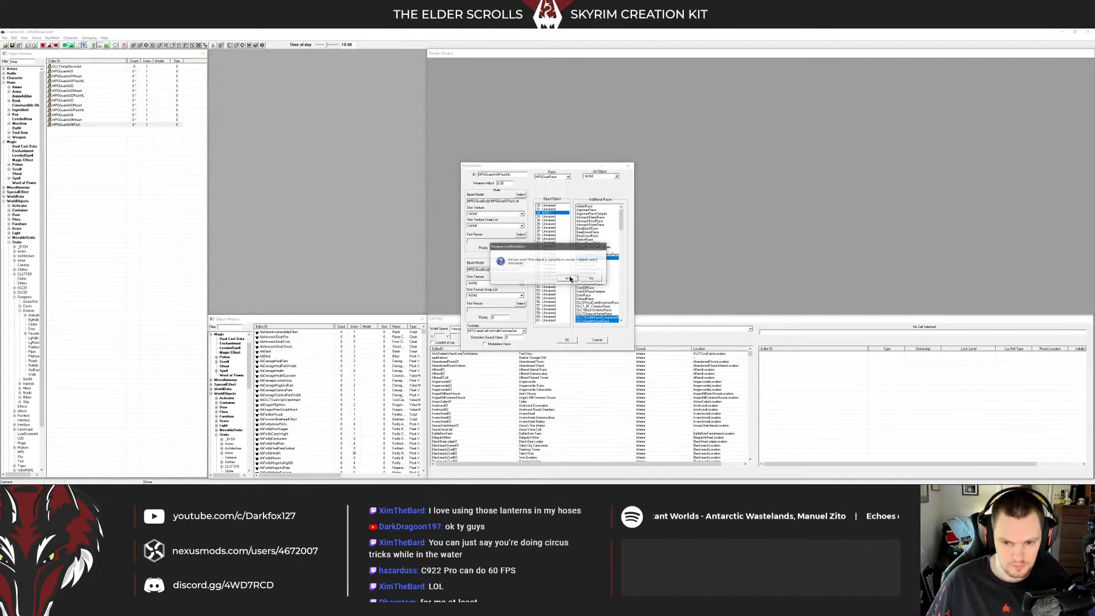
pyautogui.click(585, 283)
# Set the male model of the MPGGuarAA04PackNL armor addon to MPGGuar01PackNoLantern.nif
pyautogui.click(85, 125)
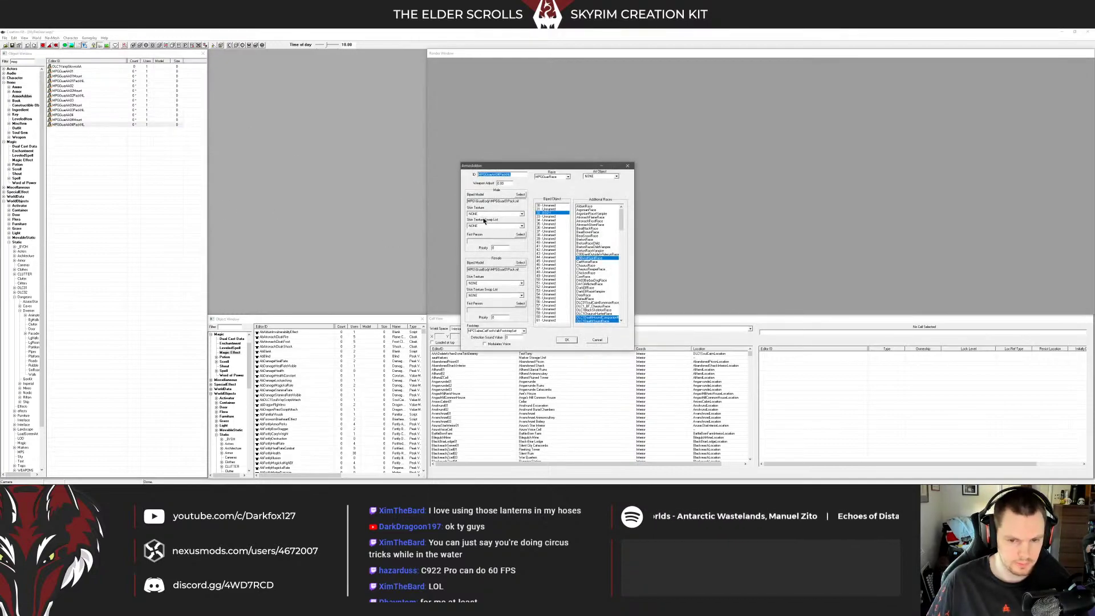
pyautogui.click(518, 194)
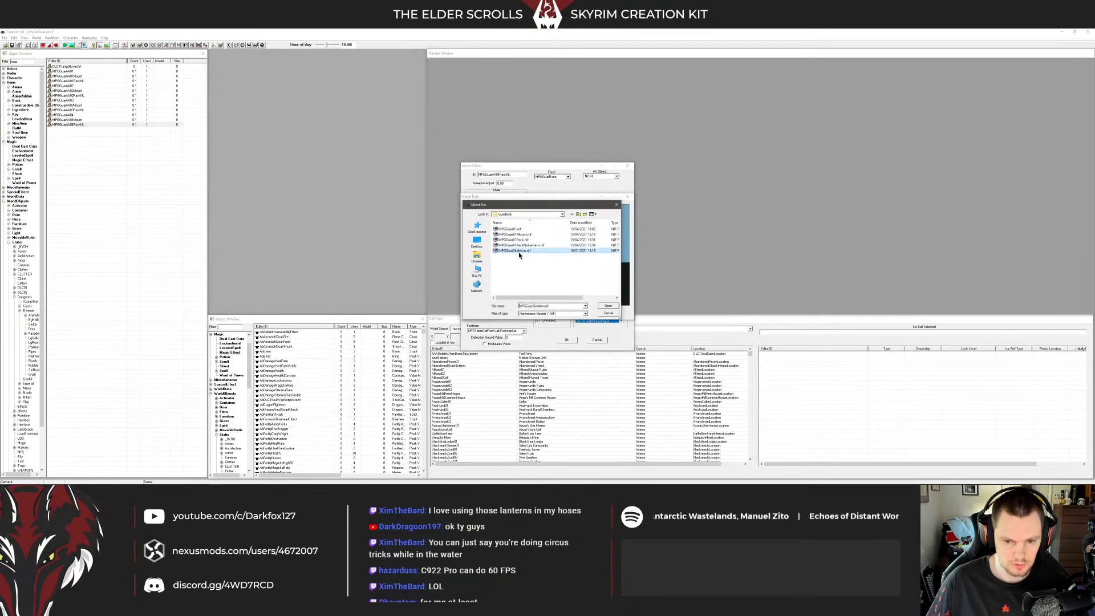
pyautogui.click(524, 245)
pyautogui.doubleClick(524, 246)
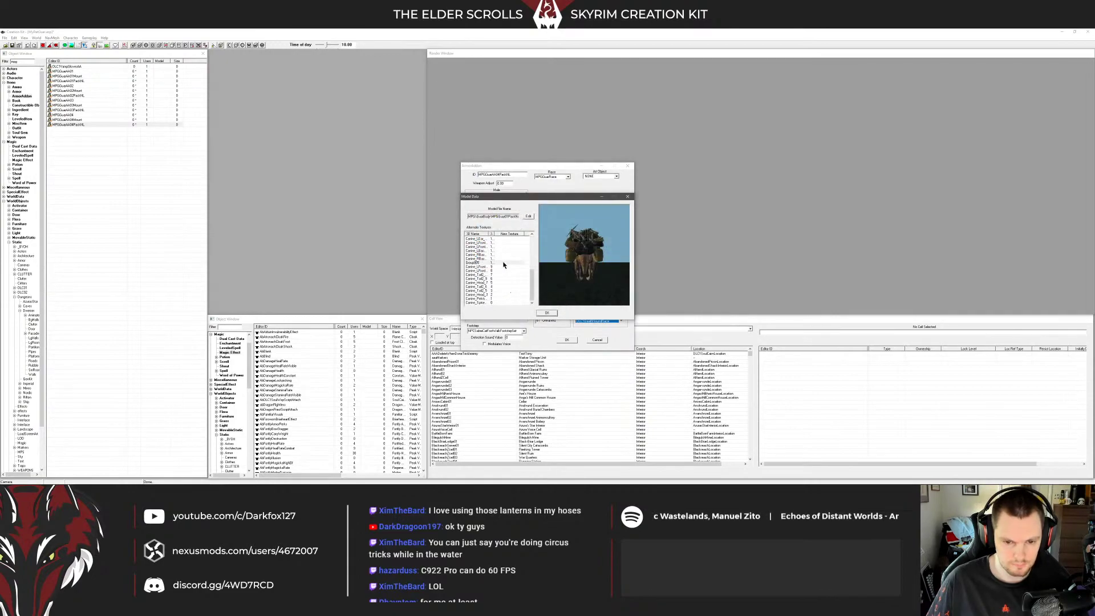
# Assign the guar body the last texture set found with the filter "guar", and save the fourth pack addon
pyautogui.click(504, 265)
pyautogui.click(535, 265)
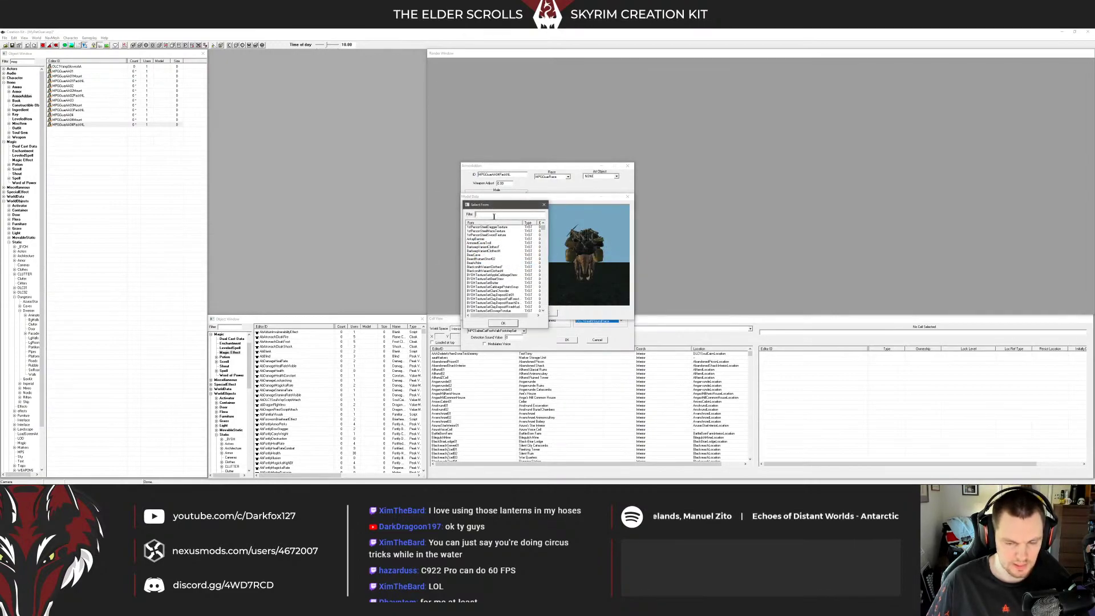
pyautogui.scroll(-3, 499, 245)
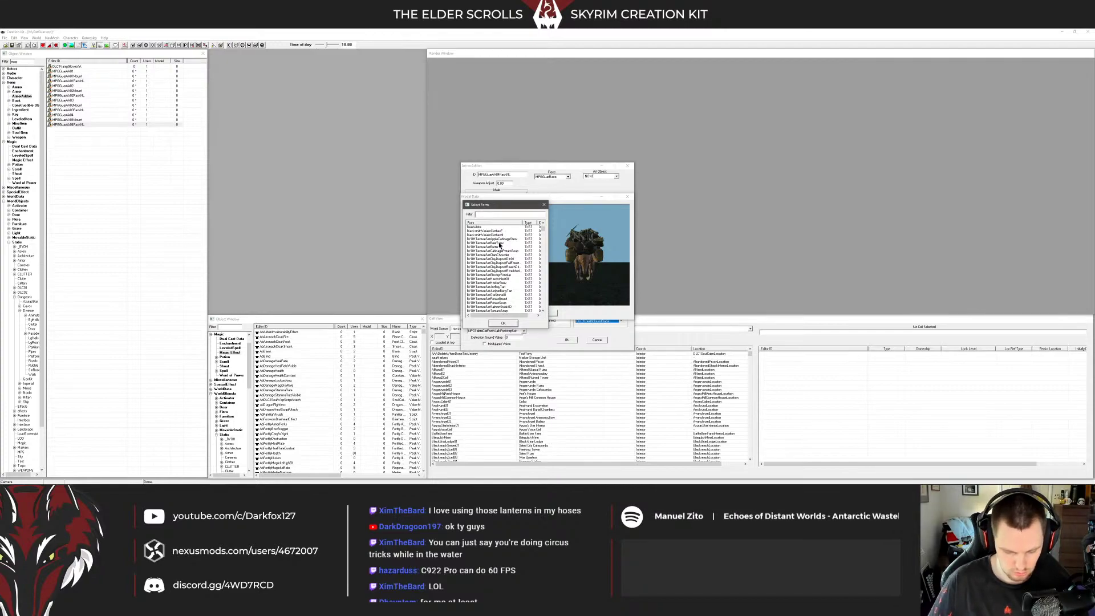
pyautogui.write('guar')
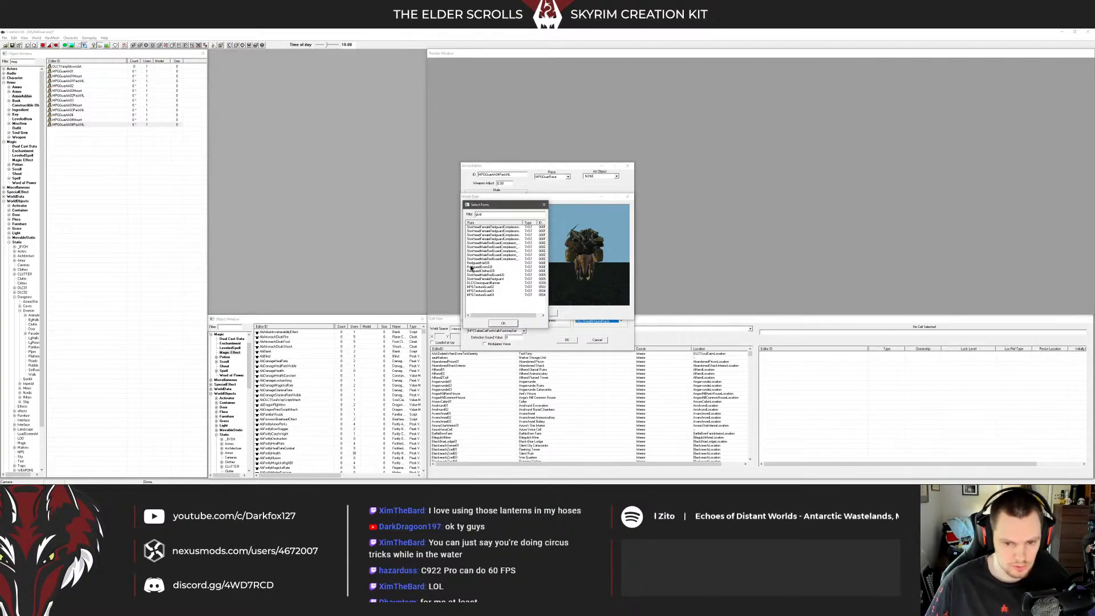
pyautogui.doubleClick(488, 297)
pyautogui.click(546, 313)
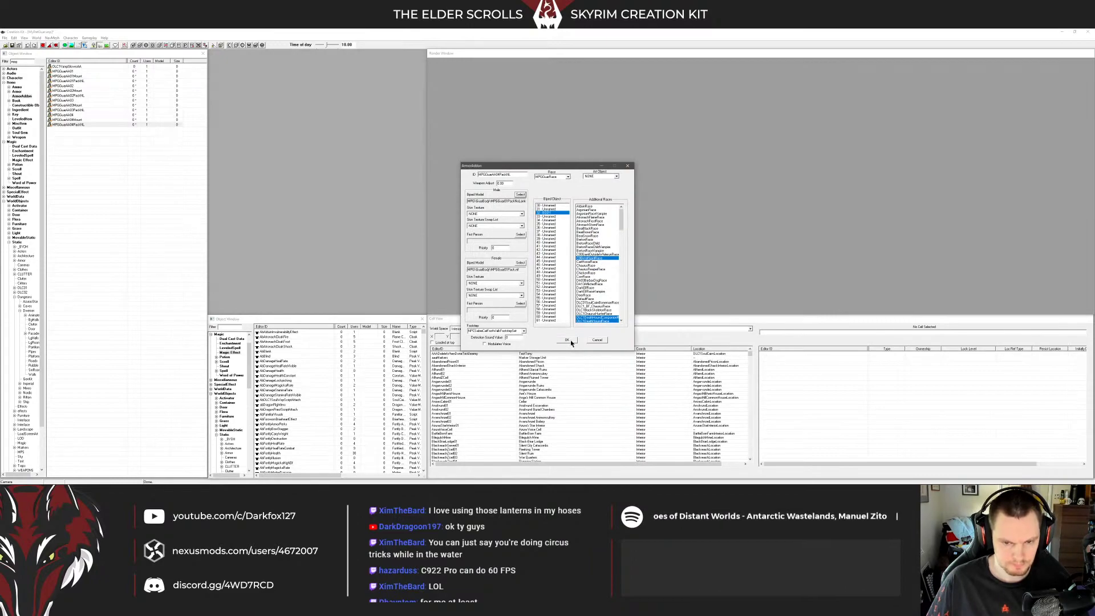
pyautogui.click(567, 340)
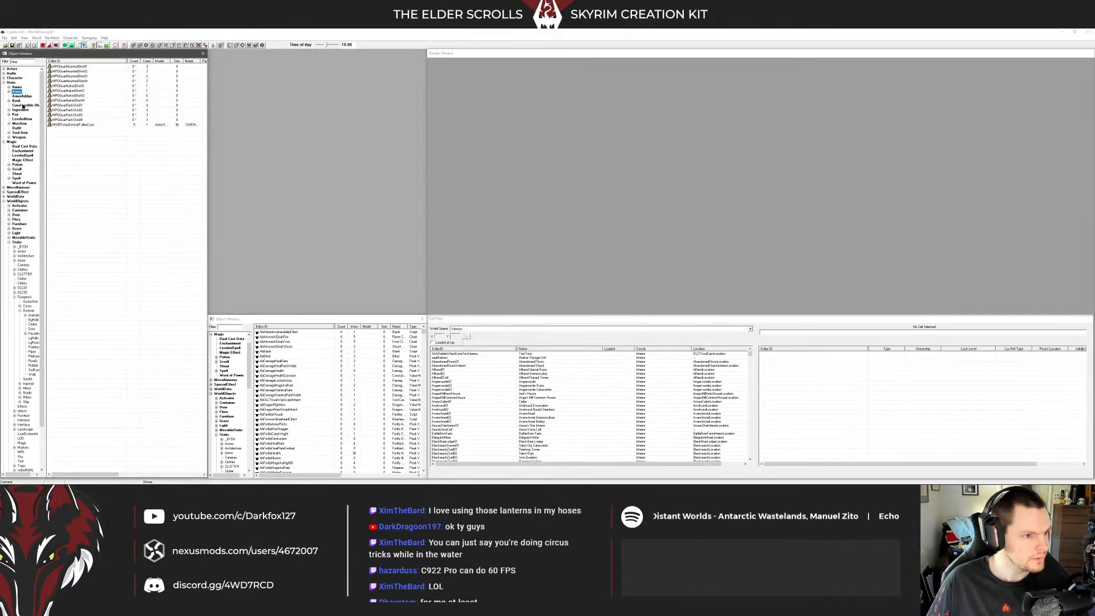
# Open the first guar pack skin among the Armor records and change its ID to MPGGuarPackNLSkin01
pyautogui.click(17, 91)
pyautogui.click(82, 110)
pyautogui.click(84, 86)
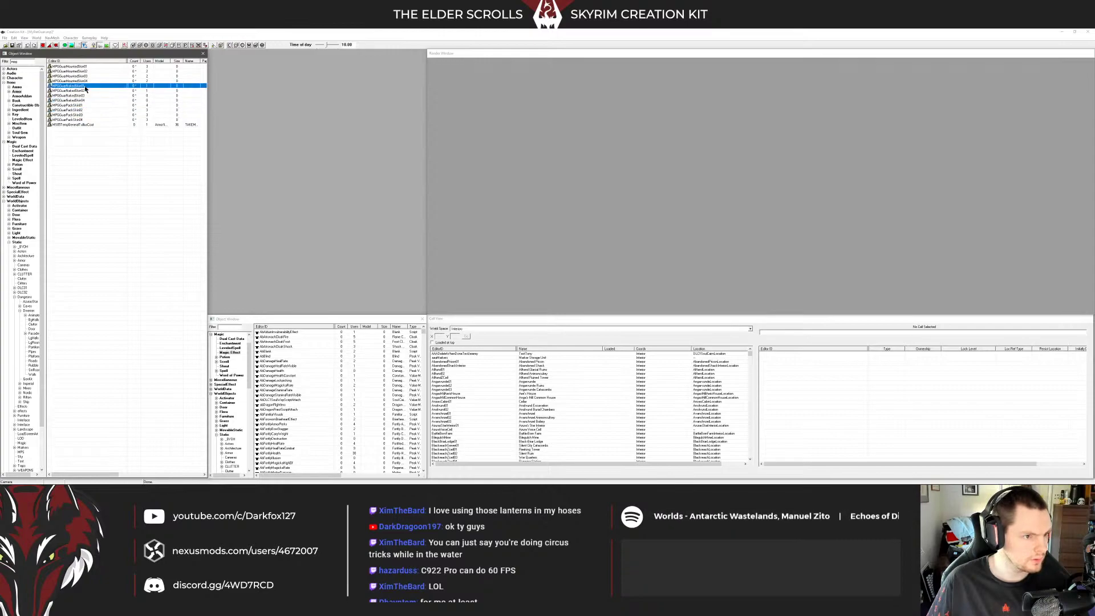
pyautogui.click(83, 121)
pyautogui.click(77, 106)
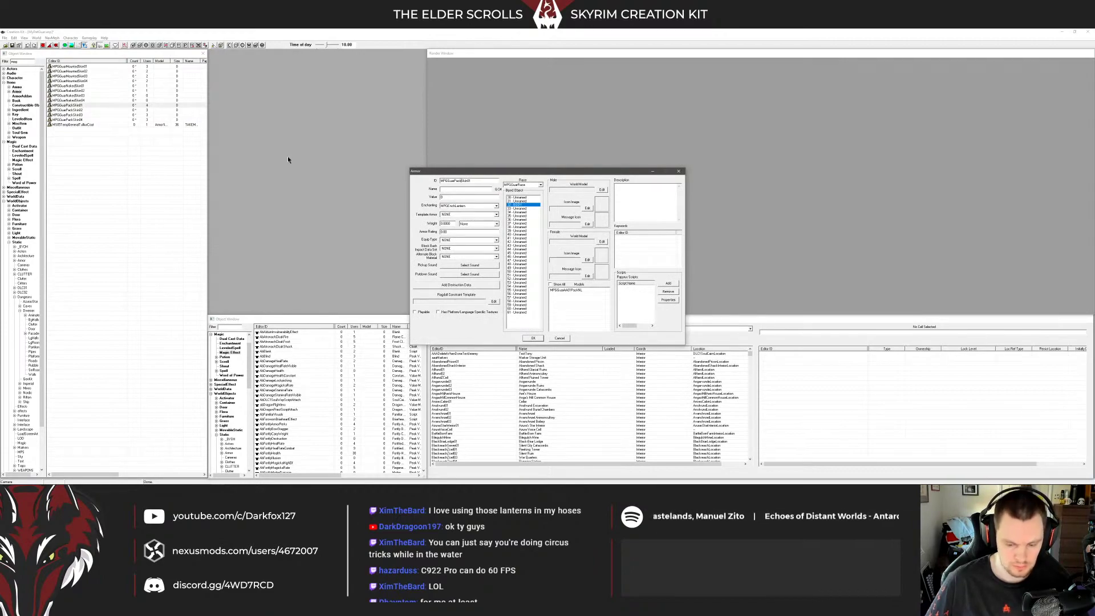
pyautogui.write('NL')
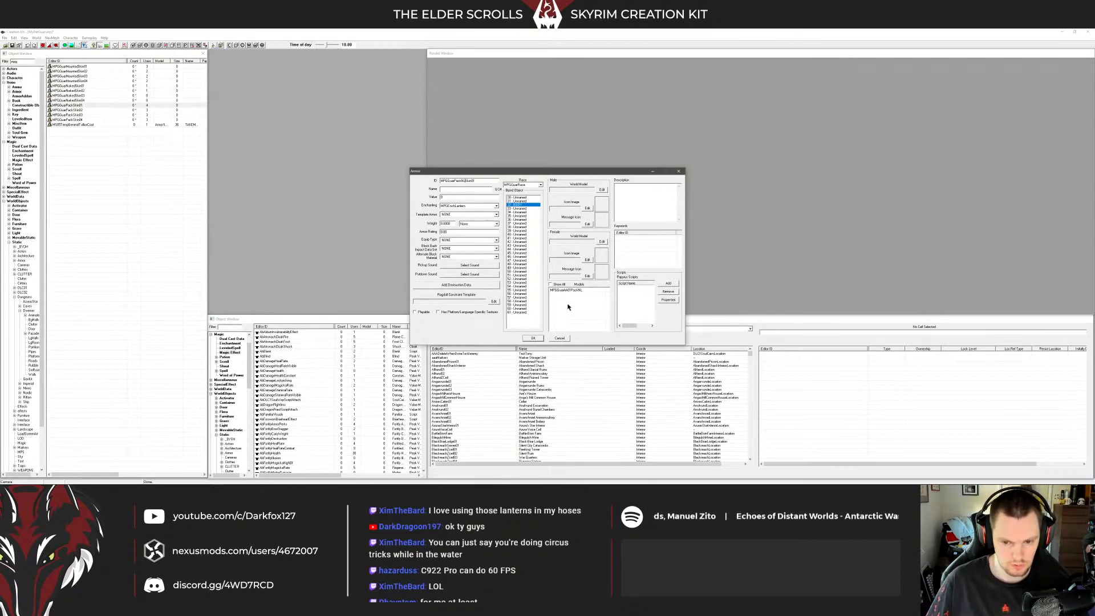
# Set the first pack skin's enchantment to NONE and save it under the changed ID without creating a new form
pyautogui.click(496, 206)
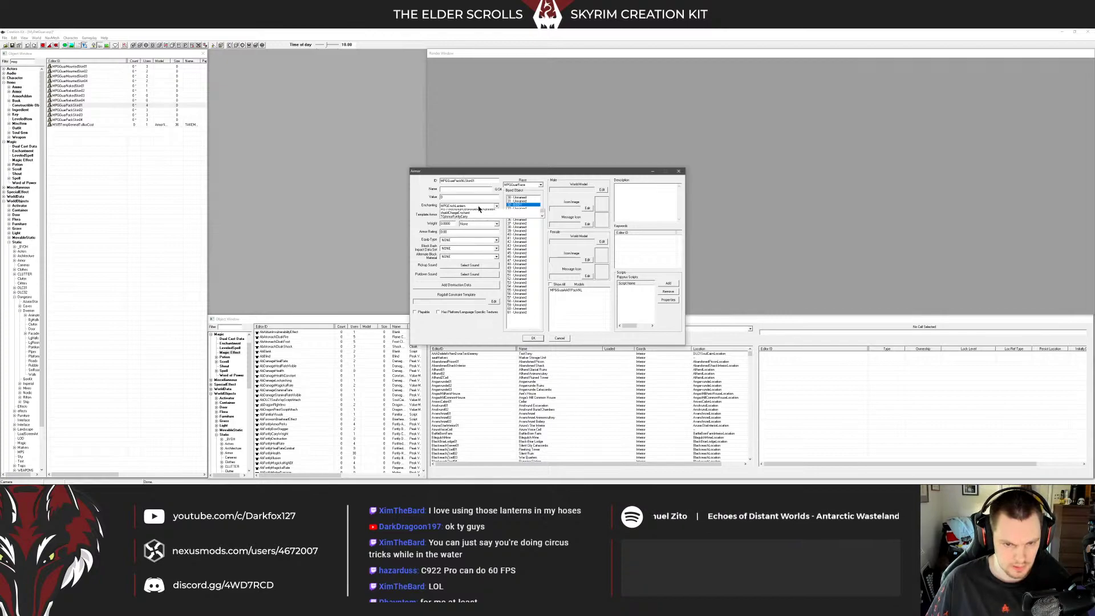
pyautogui.scroll(5, 542, 237)
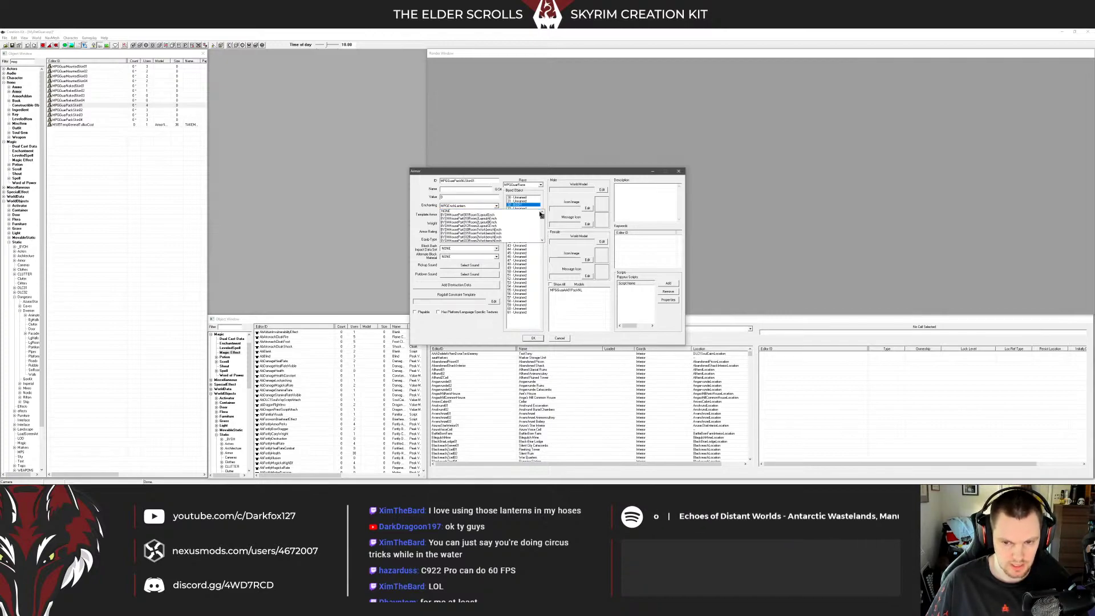
pyautogui.click(496, 213)
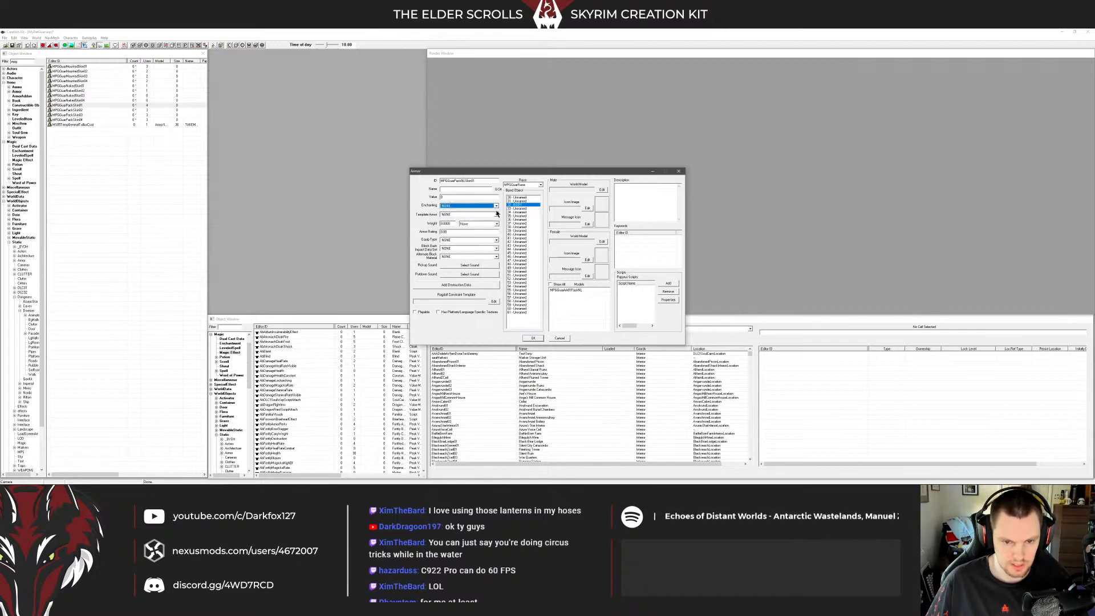
pyautogui.click(532, 338)
pyautogui.click(568, 281)
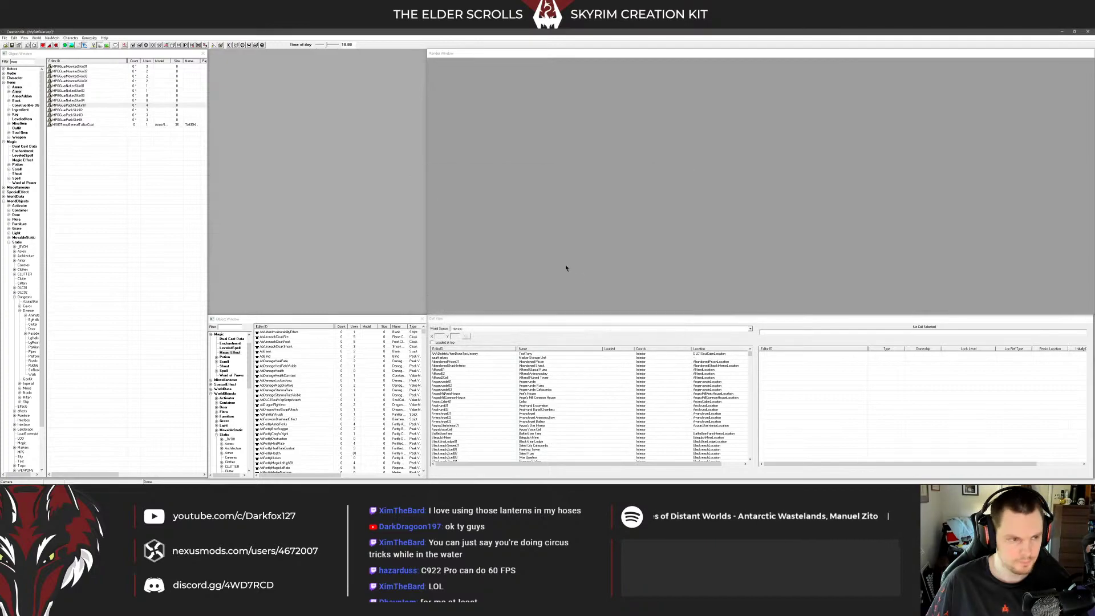
# Rename the second guar pack skin MPGGuarPackNLSkin02 and save it without creating a new form
pyautogui.doubleClick(74, 110)
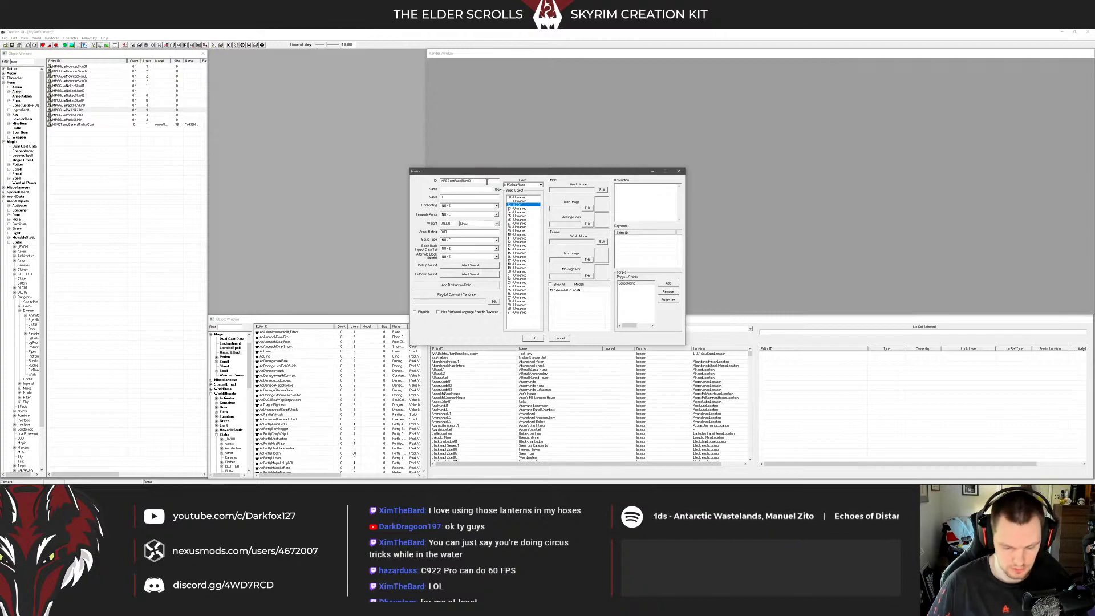
pyautogui.write('NL')
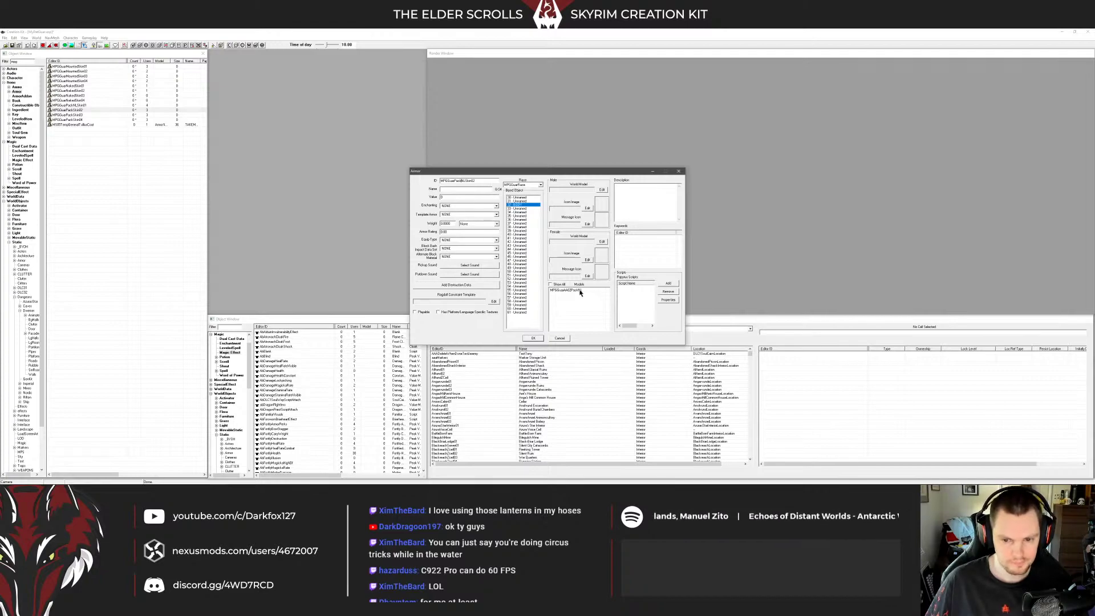
pyautogui.click(532, 340)
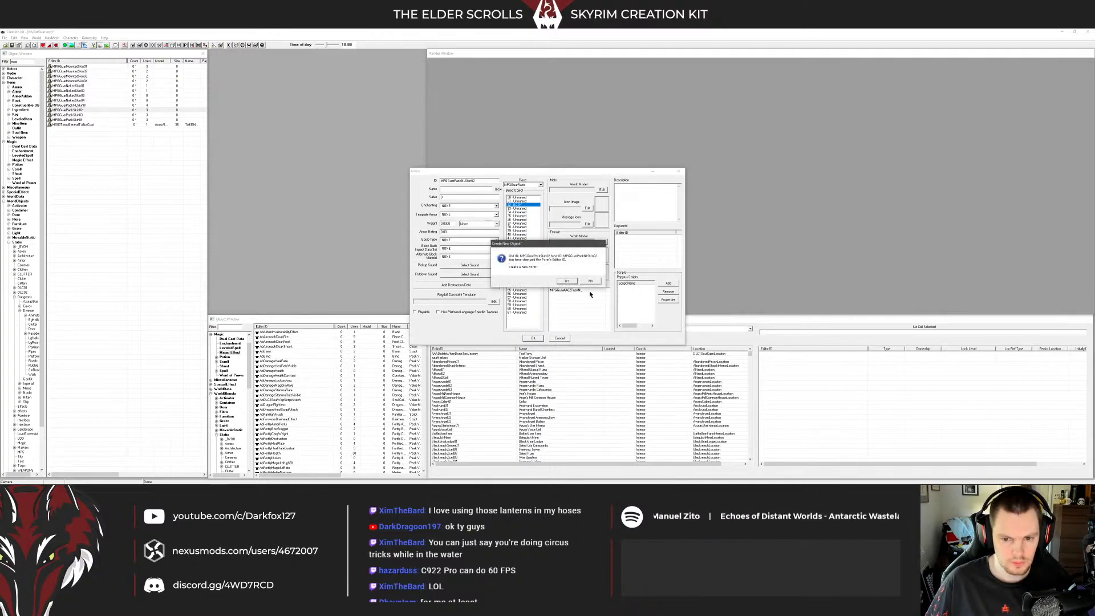
pyautogui.click(579, 279)
pyautogui.click(570, 281)
pyautogui.doubleClick(89, 111)
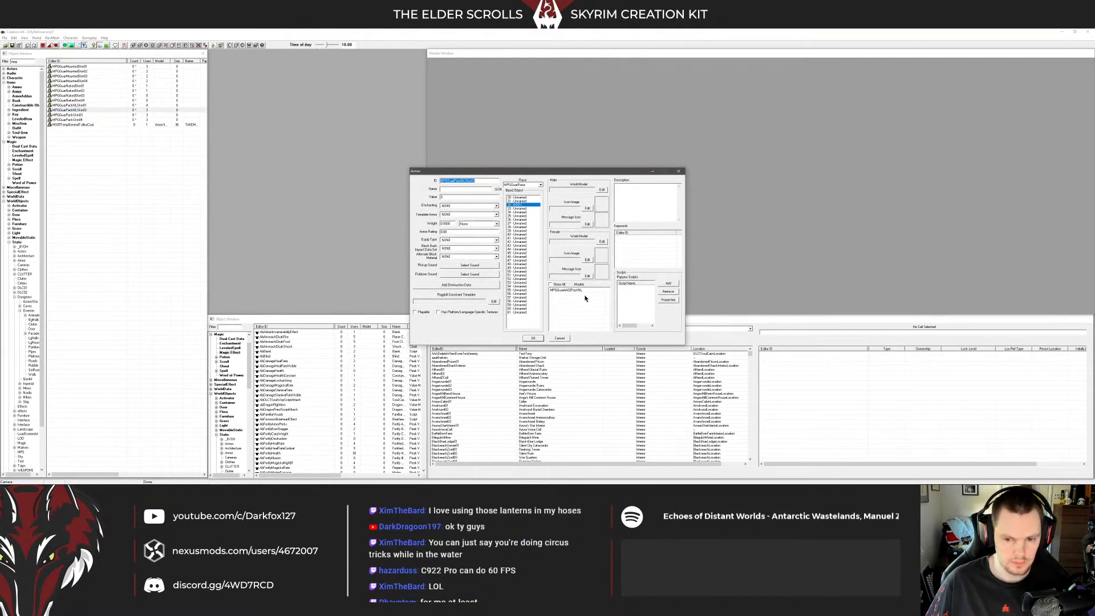
pyautogui.click(576, 290)
pyautogui.press('Delete')
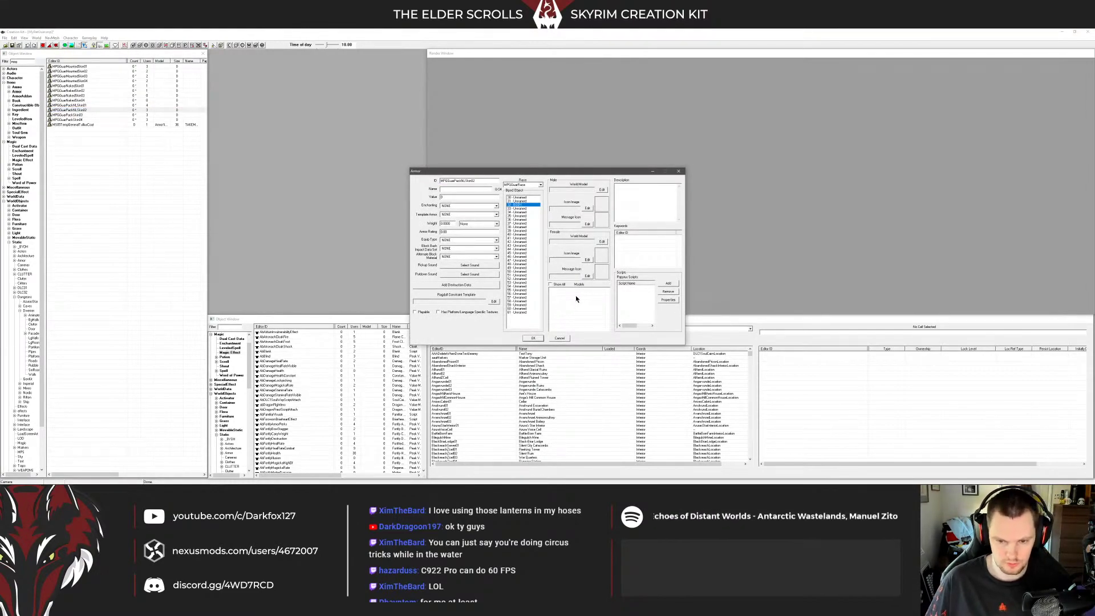
pyautogui.click(560, 339)
pyautogui.press('Return')
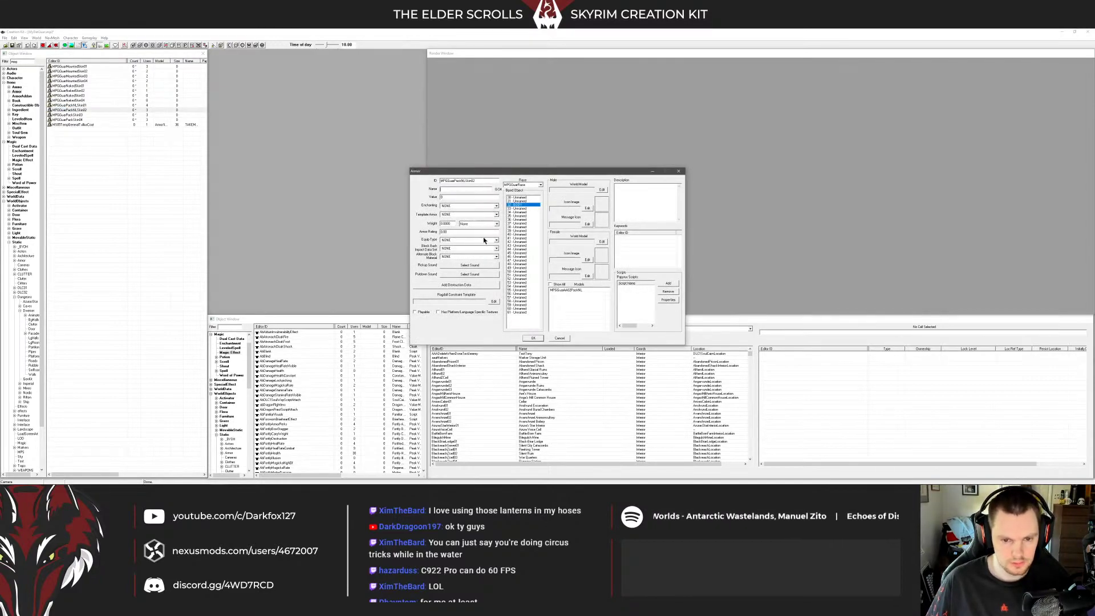
pyautogui.click(560, 338)
# Rename the third guar pack skin MPGGuarPackNLSkin03 and save it without creating a new form
pyautogui.click(77, 115)
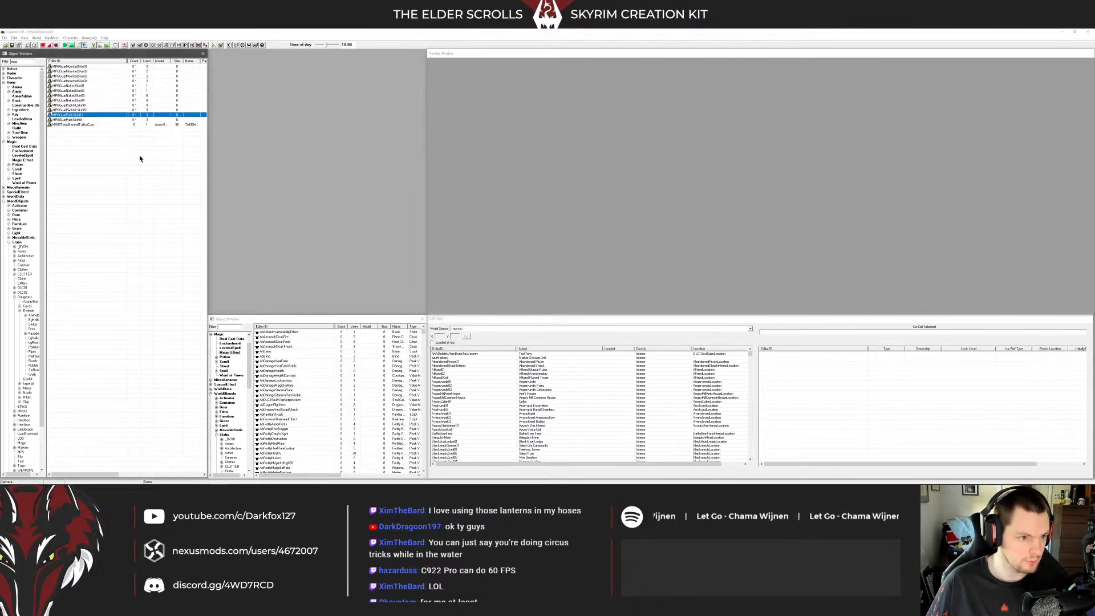
pyautogui.press('Return')
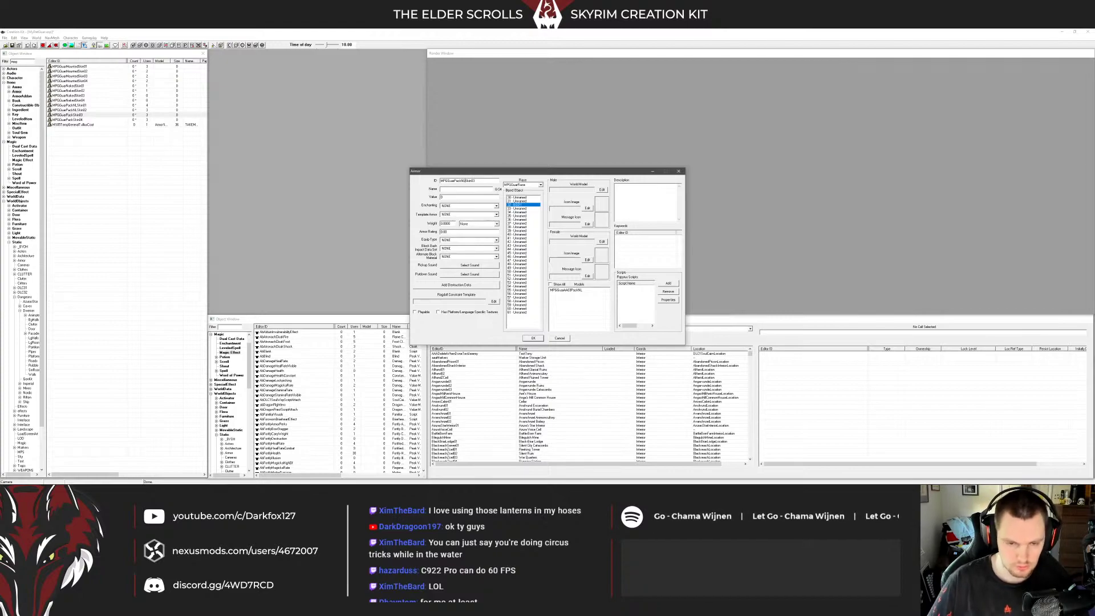
pyautogui.click(532, 339)
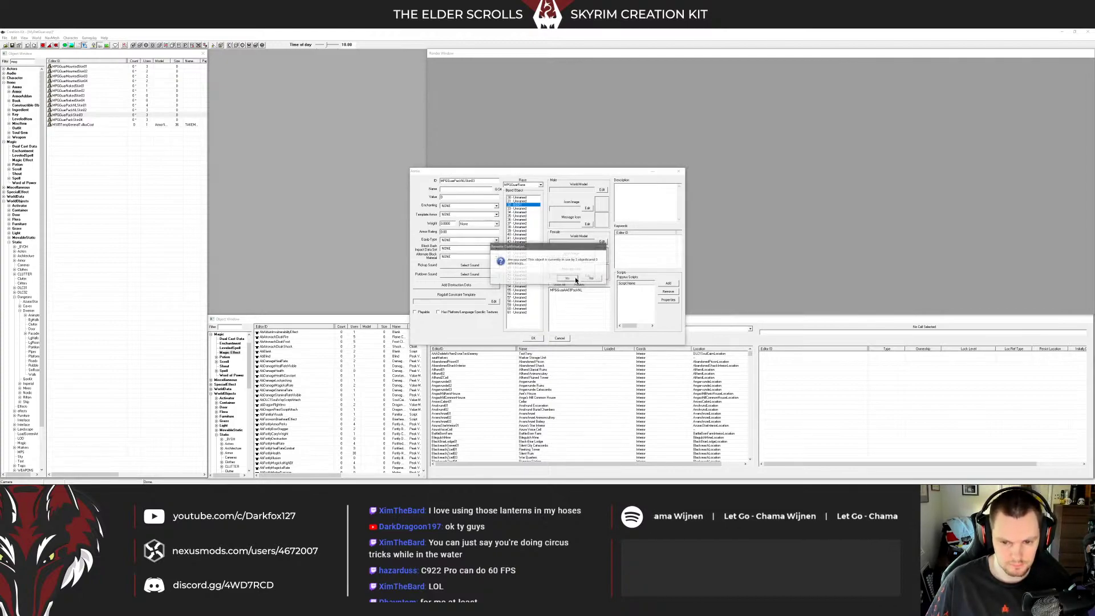
pyautogui.click(567, 281)
# Rename the fourth guar pack skin MPGGuarPackNLSkin04 without creating a new form, and save the plugin
pyautogui.click(82, 120)
pyautogui.press('Return')
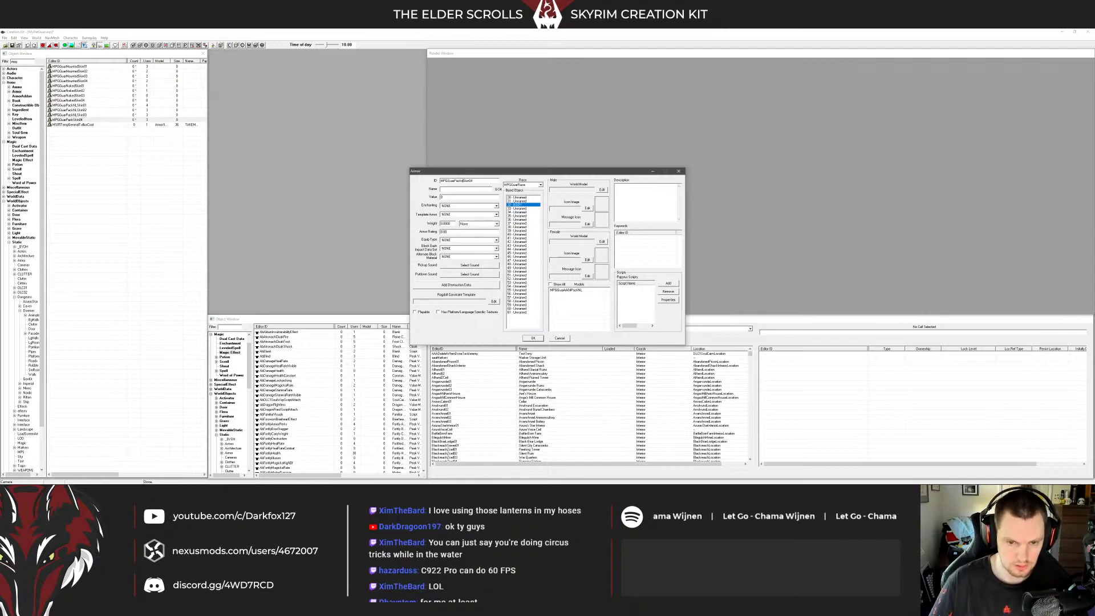
pyautogui.press('Return')
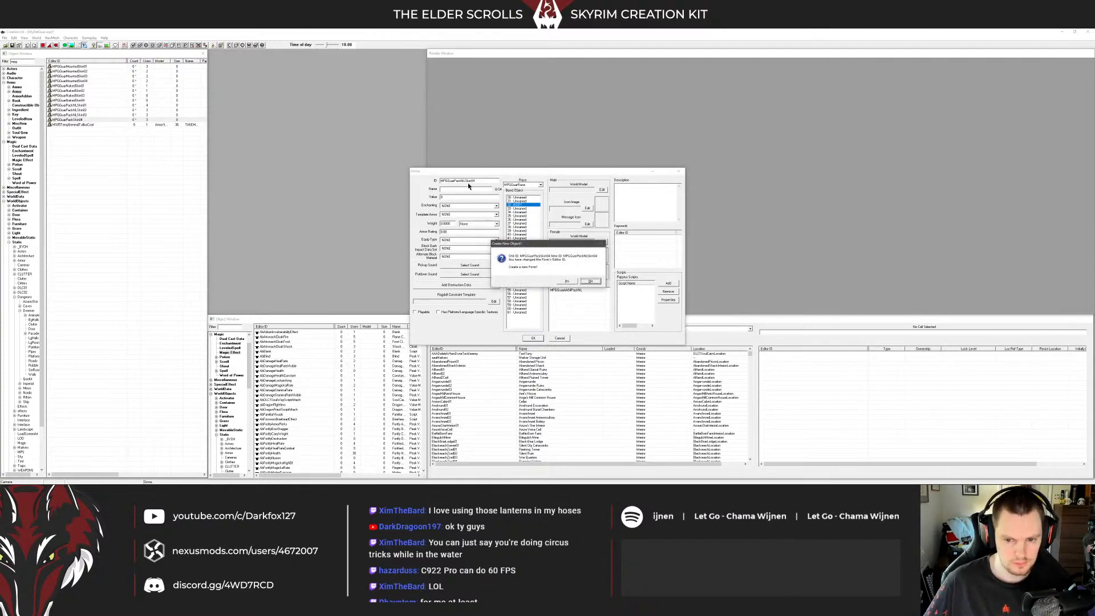
pyautogui.click(566, 281)
pyautogui.click(12, 45)
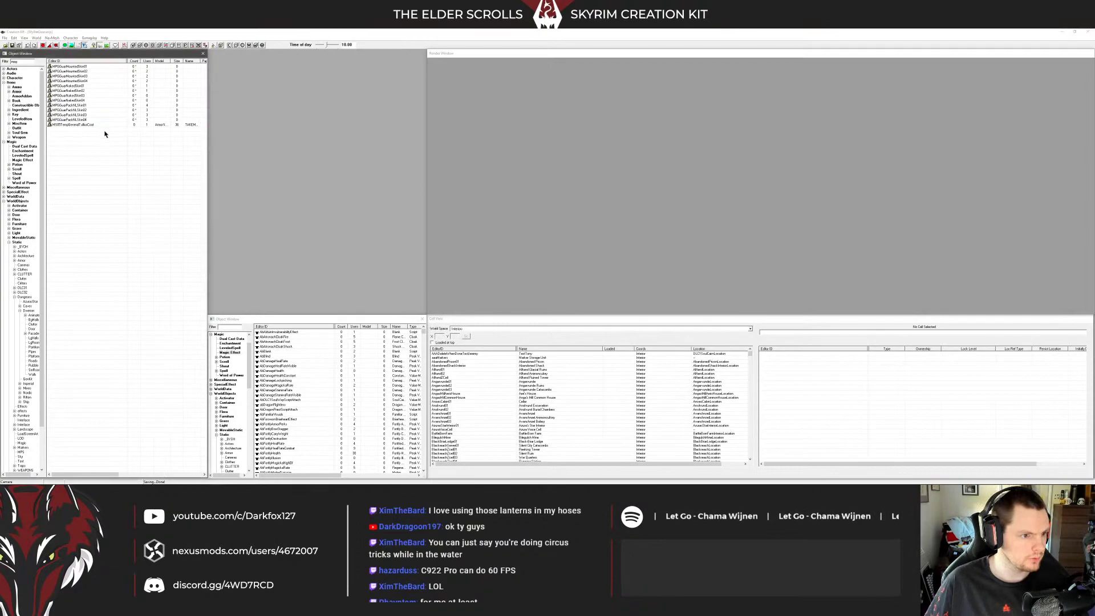
# Browse in File Explorer from the Skyrim Data folder through Meshes, Mihail Monsters and Animals and Death Hound to the Guar mesh folder
pyautogui.click(91, 80)
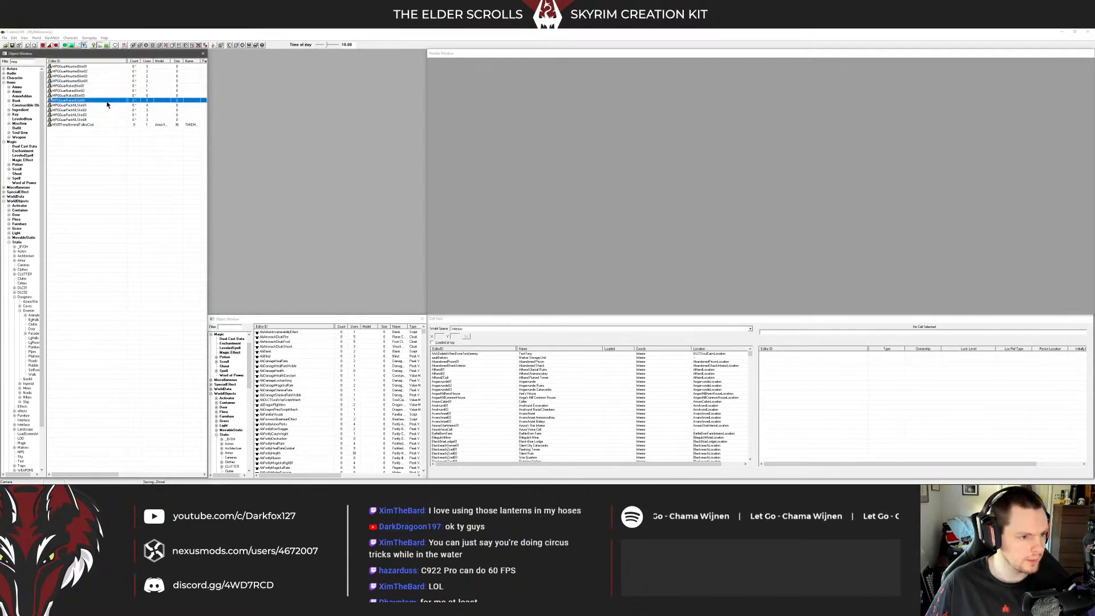
pyautogui.click(104, 135)
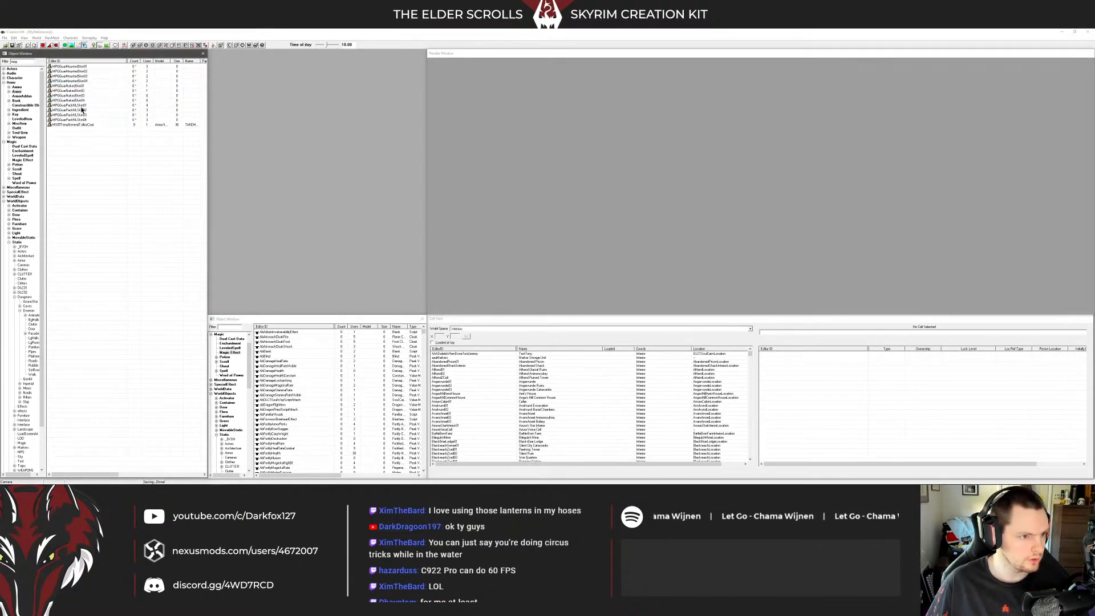
pyautogui.press('super+e')
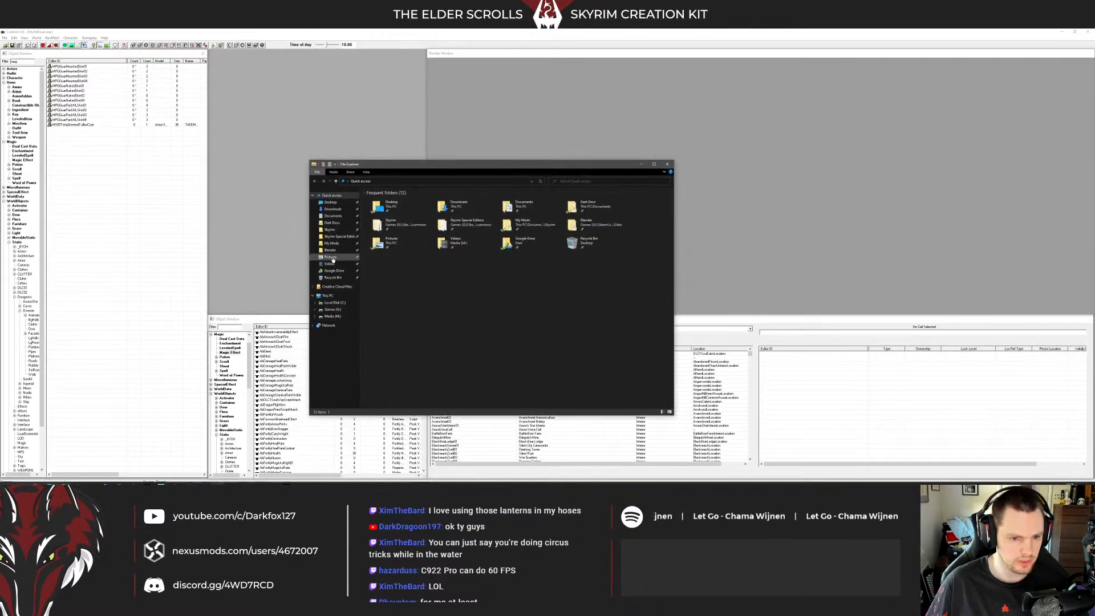
pyautogui.click(325, 232)
pyautogui.doubleClick(381, 219)
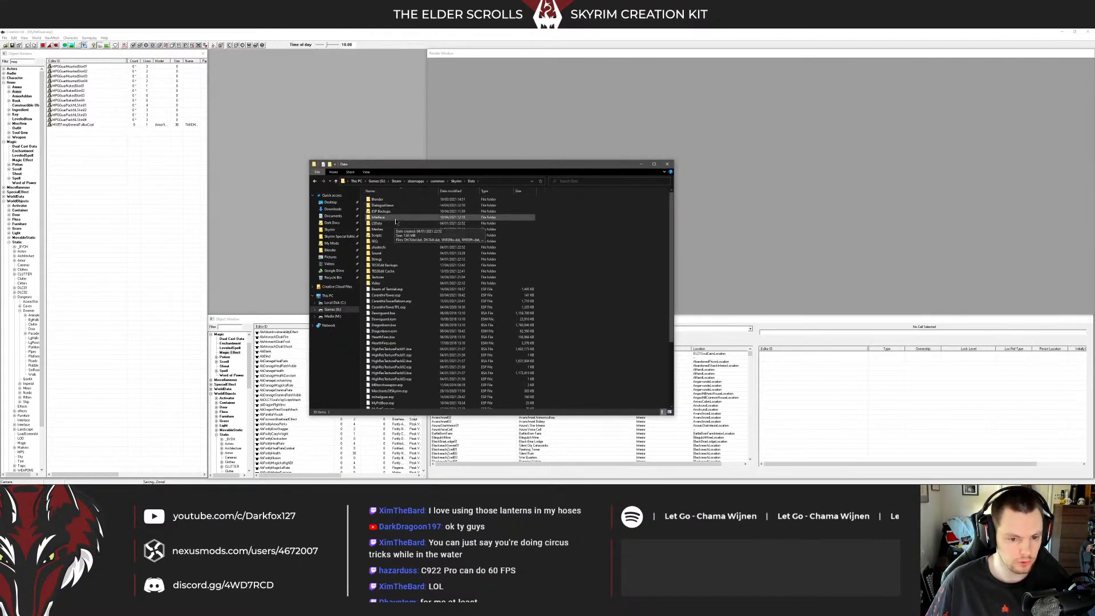
pyautogui.doubleClick(390, 229)
pyautogui.click(385, 248)
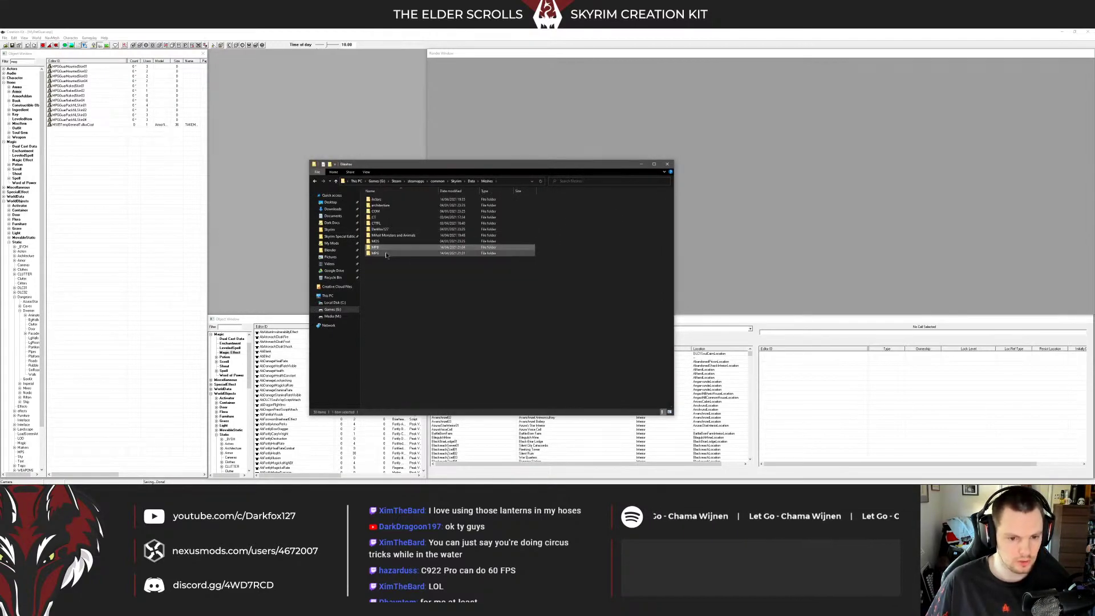
pyautogui.doubleClick(393, 235)
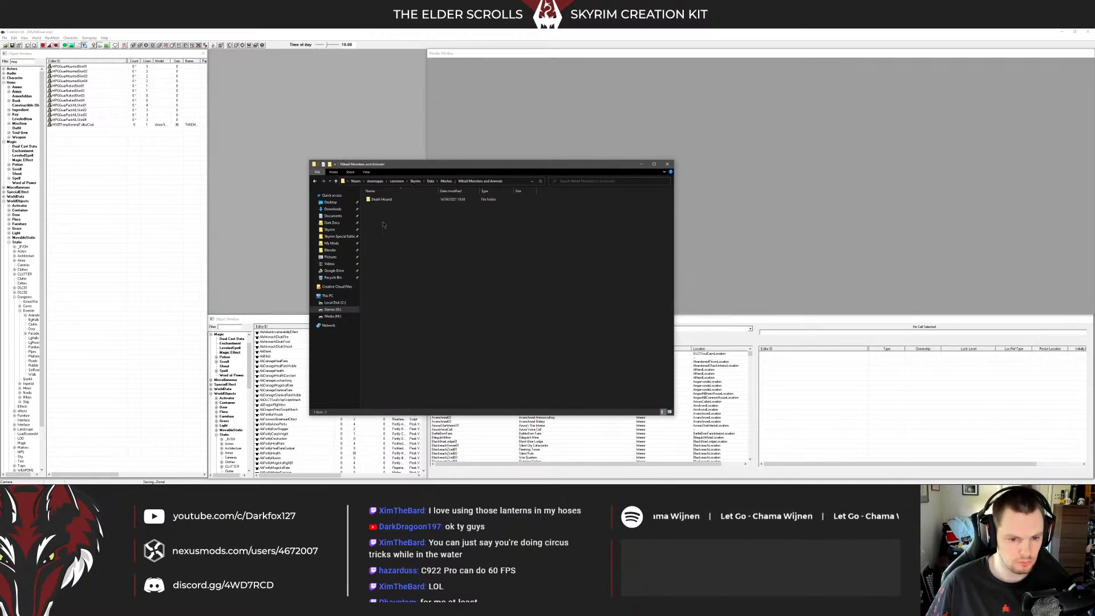
pyautogui.doubleClick(382, 200)
pyautogui.doubleClick(376, 200)
# Examine the skin textures of the base guar meshes numbered 1 and 2 in NifSkope, closing each one after viewing
pyautogui.click(383, 205)
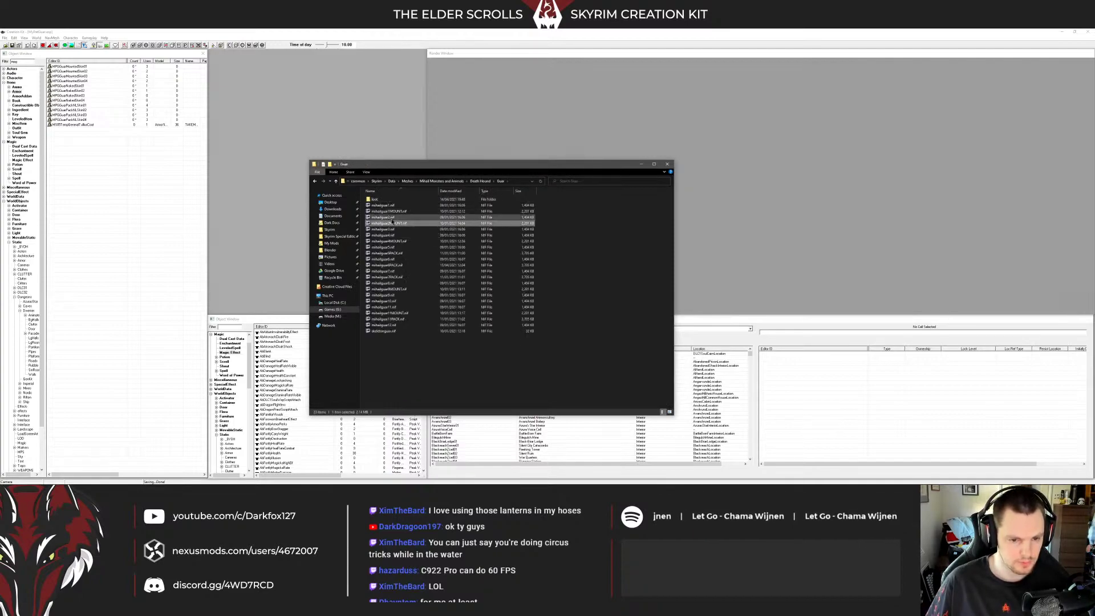
pyautogui.press('Return')
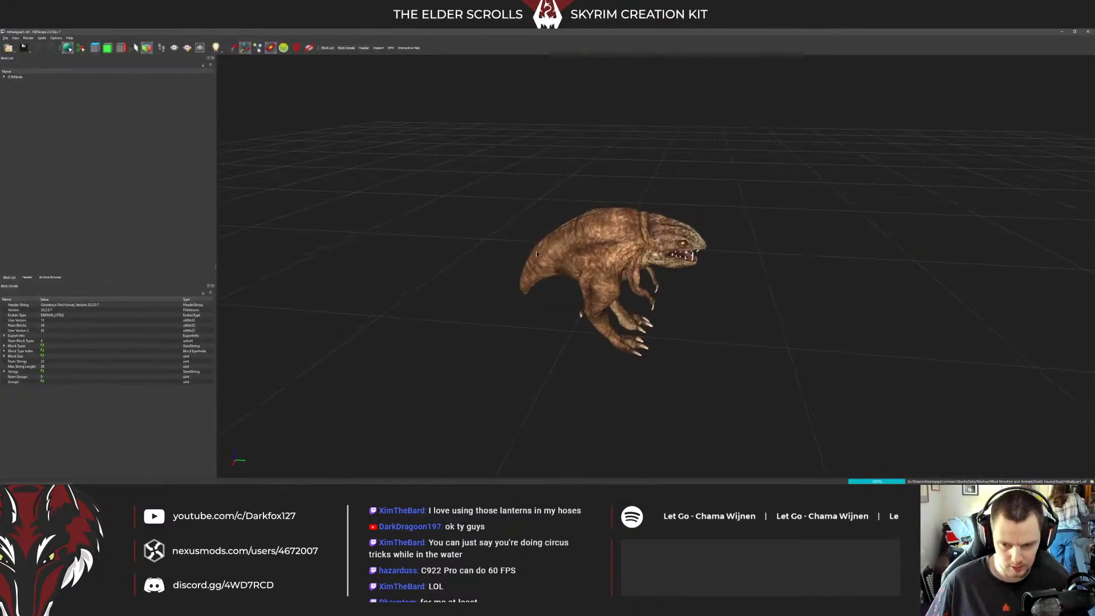
pyautogui.click(1088, 32)
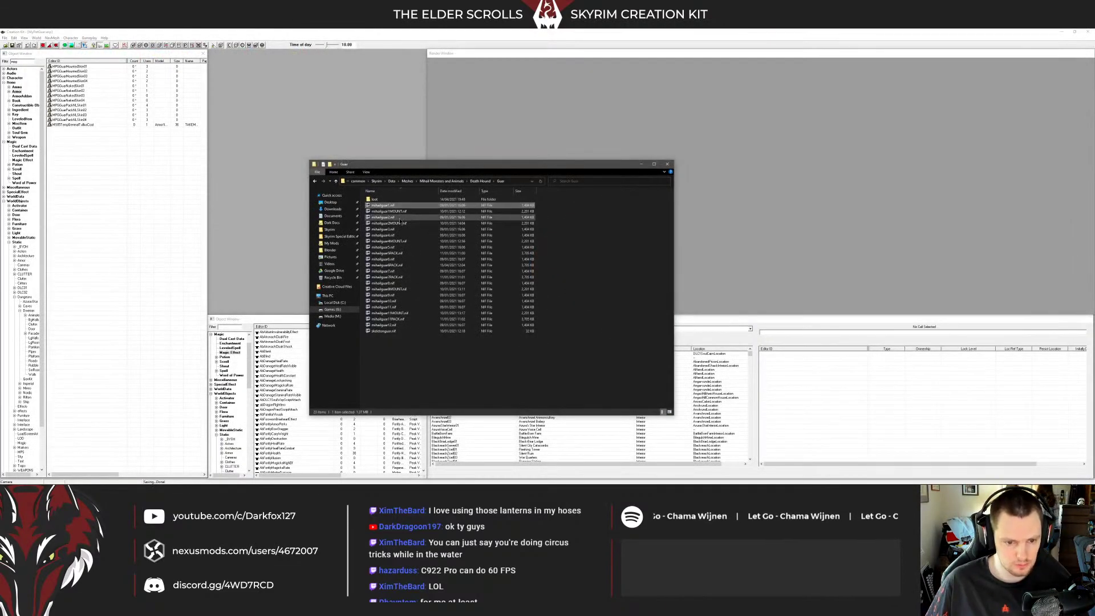
pyautogui.doubleClick(602, 233)
pyautogui.moveTo(603, 233); pyautogui.dragTo(912, 139)
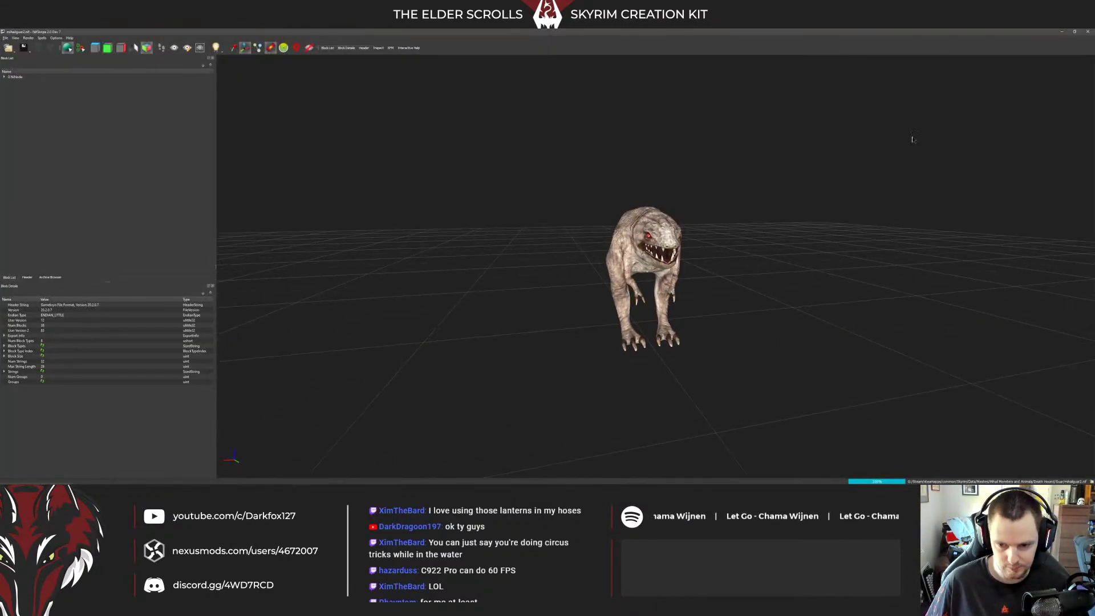
pyautogui.click(1087, 33)
# Examine base guar meshes 3 and 4 in NifSkope, checking each skin's colouring and closing each file
pyautogui.doubleClick(512, 250)
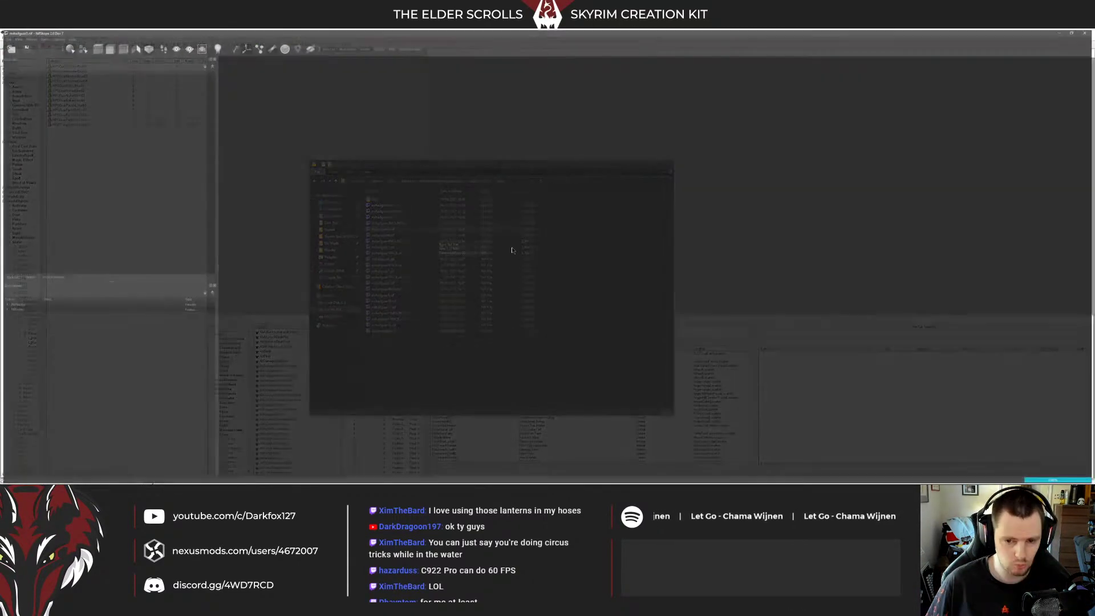
pyautogui.moveTo(560, 240); pyautogui.dragTo(657, 234)
pyautogui.scroll(5, 636, 247)
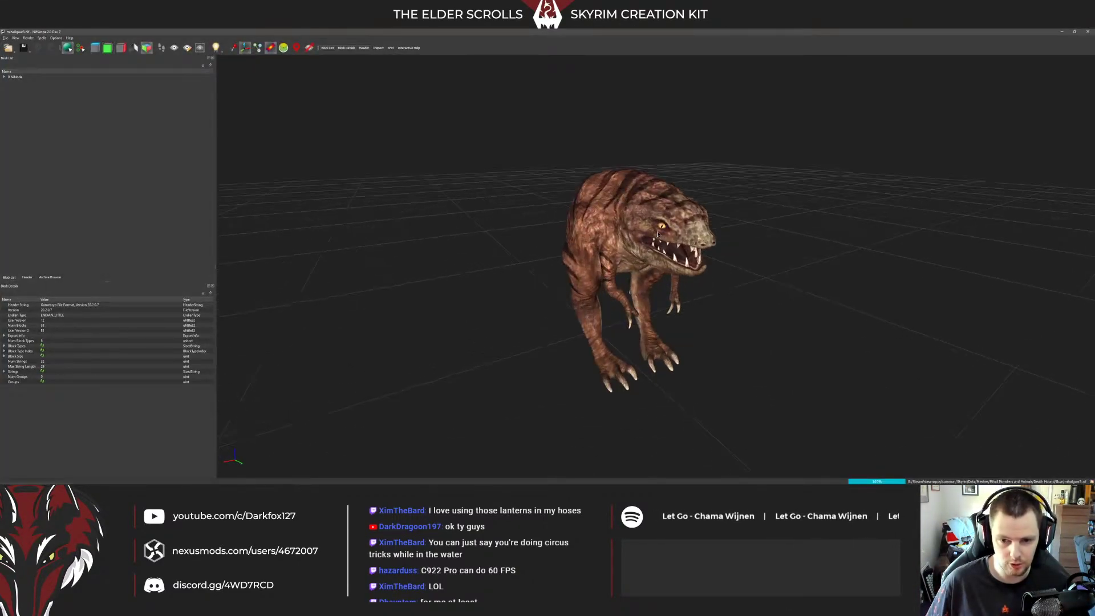
pyautogui.click(1087, 33)
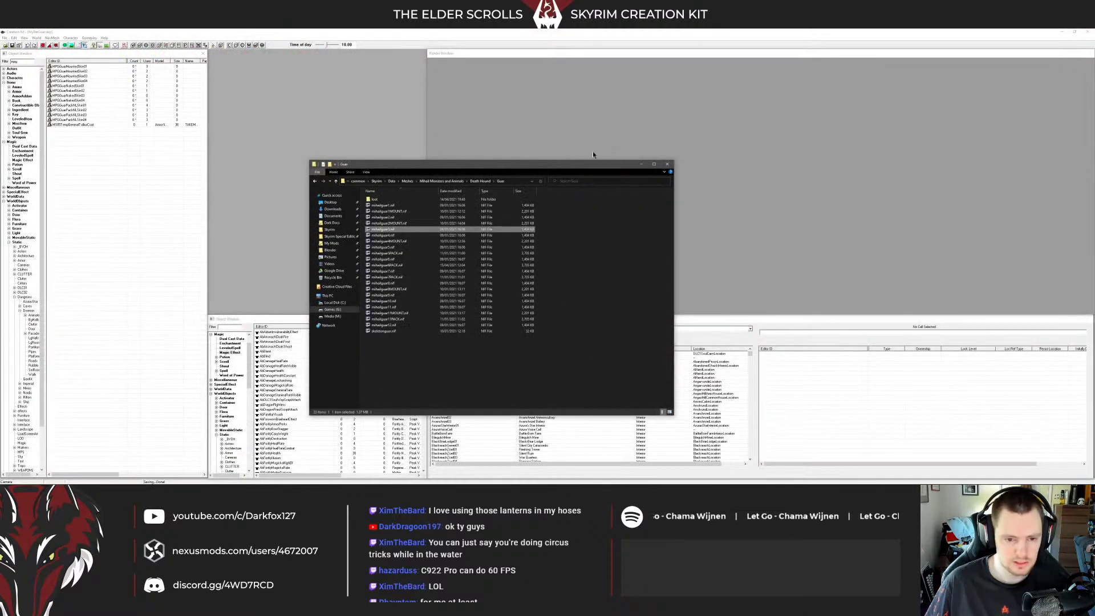
pyautogui.doubleClick(390, 236)
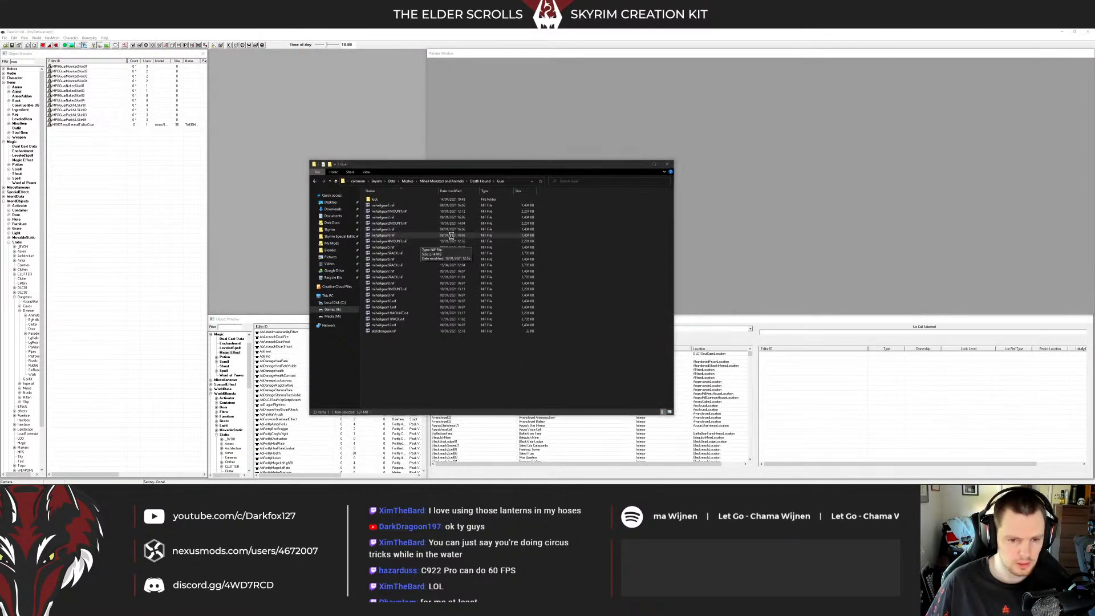
pyautogui.moveTo(496, 228); pyautogui.dragTo(558, 214)
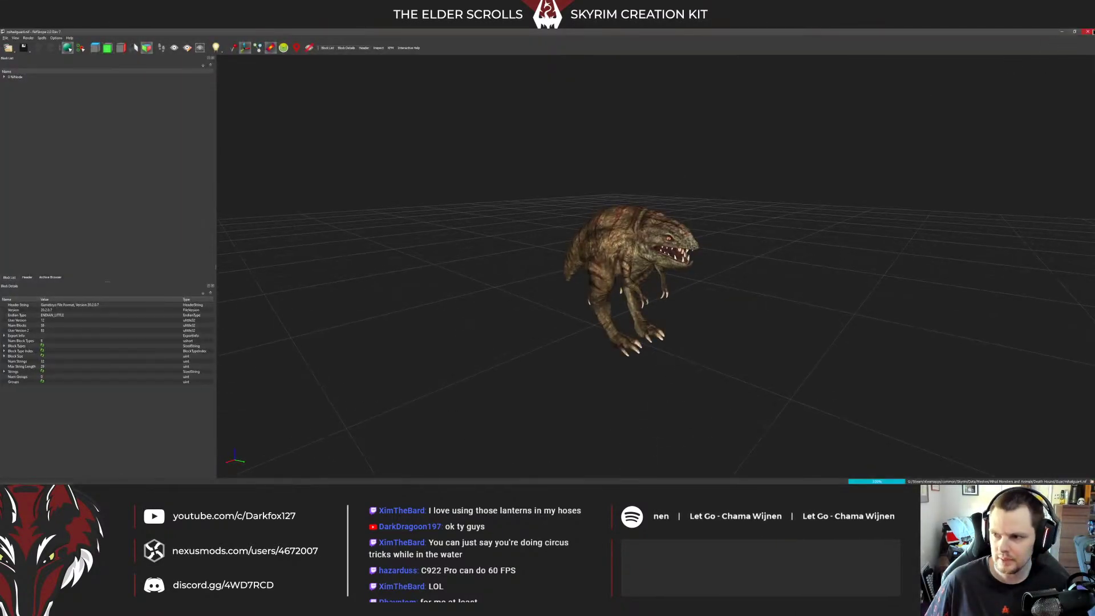
pyautogui.click(1088, 32)
# Inspect the skin textures of base guar meshes 5 and 6 in NifSkope and close both
pyautogui.doubleClick(394, 248)
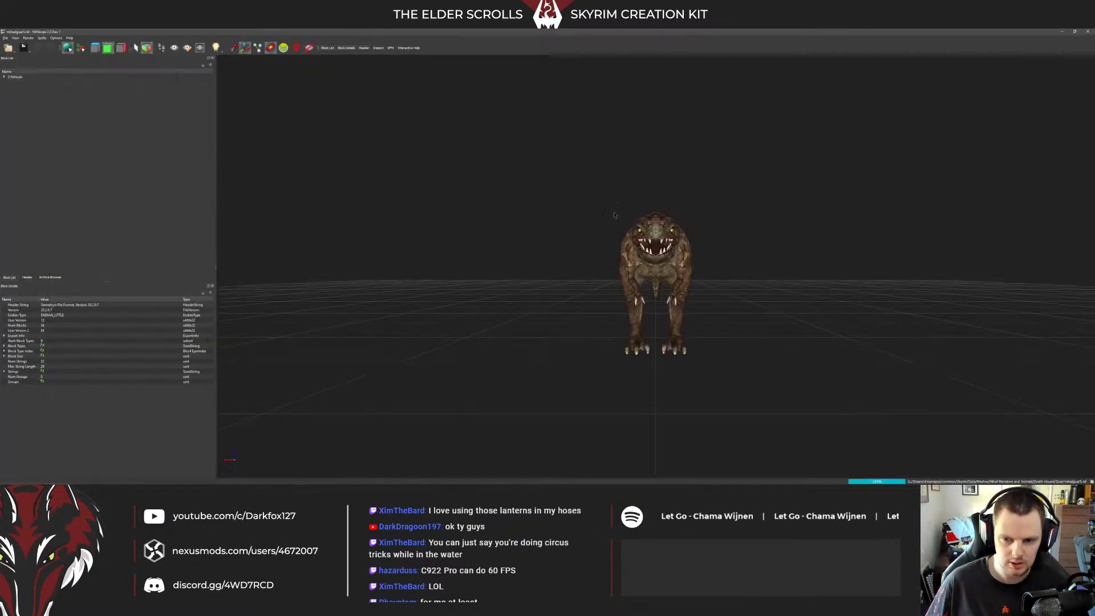
pyautogui.moveTo(614, 214); pyautogui.dragTo(621, 215)
pyautogui.click(1088, 32)
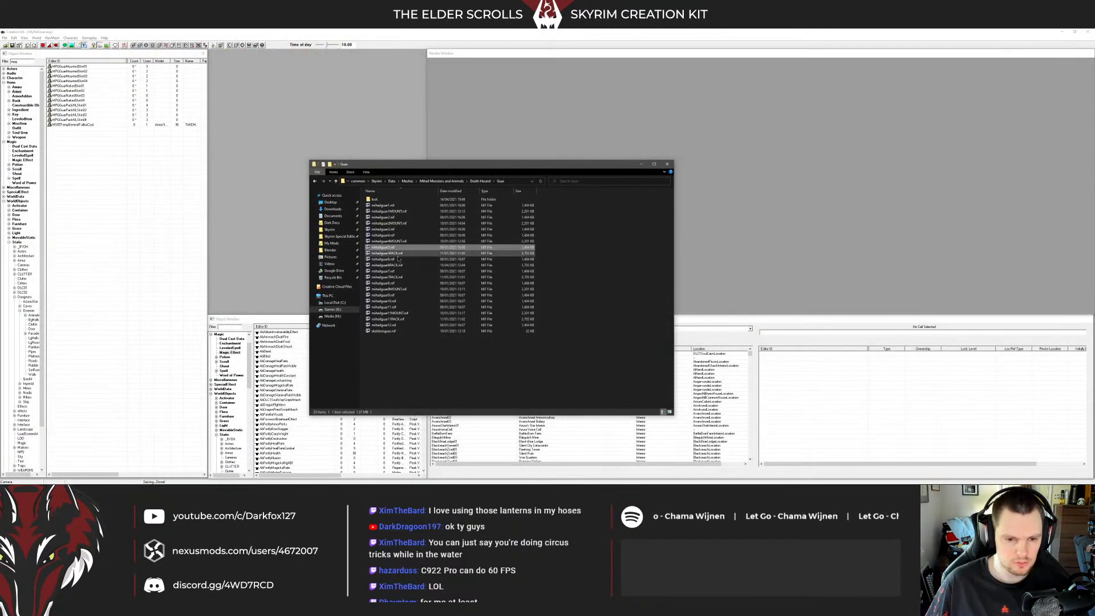
pyautogui.doubleClick(397, 260)
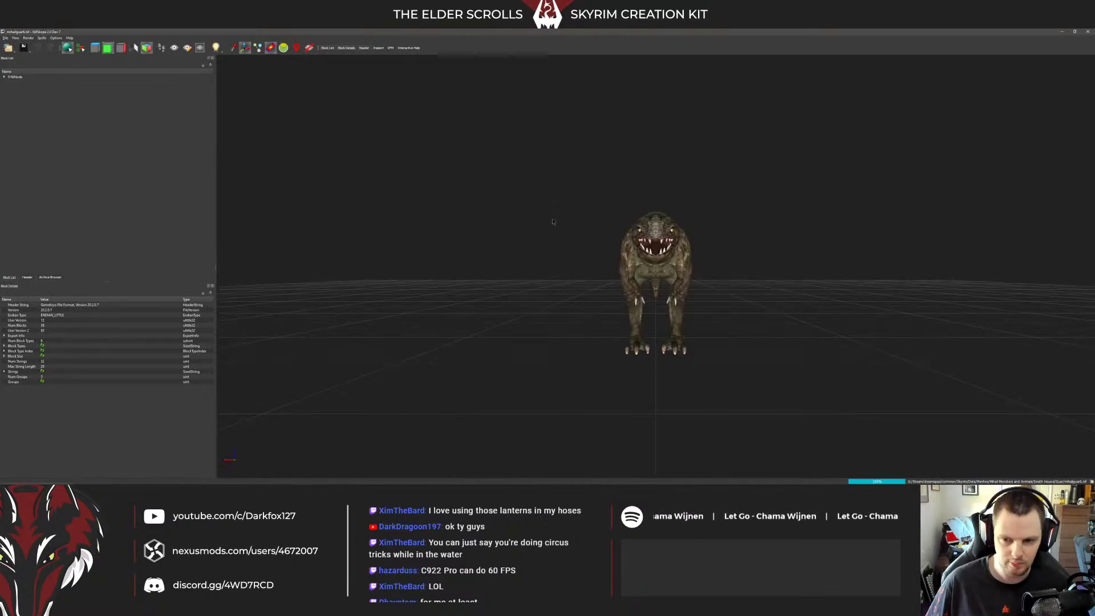
pyautogui.moveTo(552, 224); pyautogui.dragTo(596, 229)
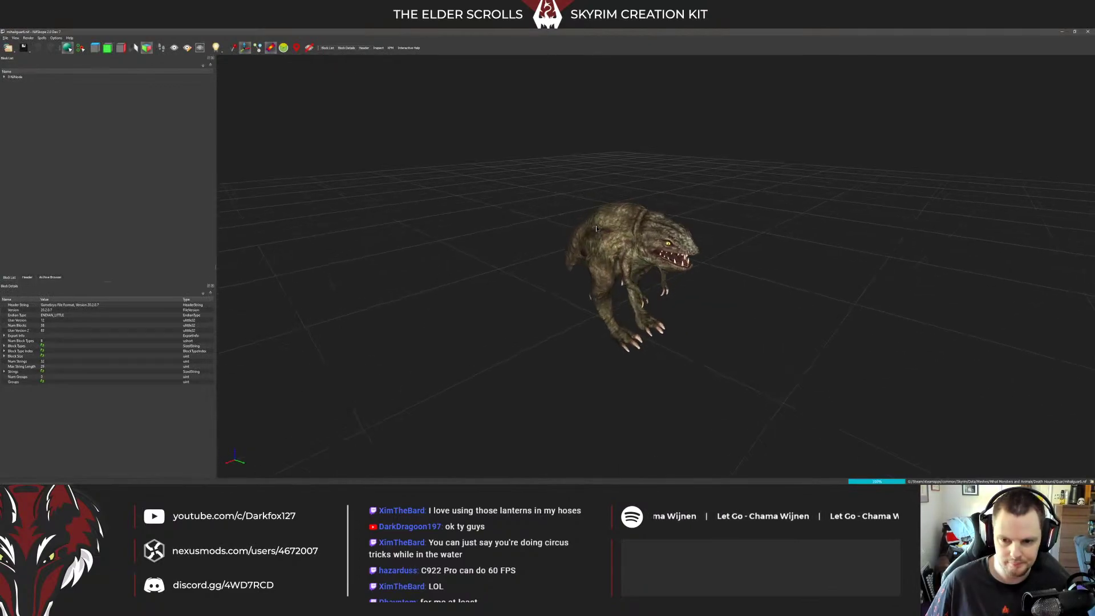
pyautogui.click(1088, 32)
# Inspect base guar meshes 7 and 8 up close in NifSkope to compare their skin patterns, closing each
pyautogui.doubleClick(534, 271)
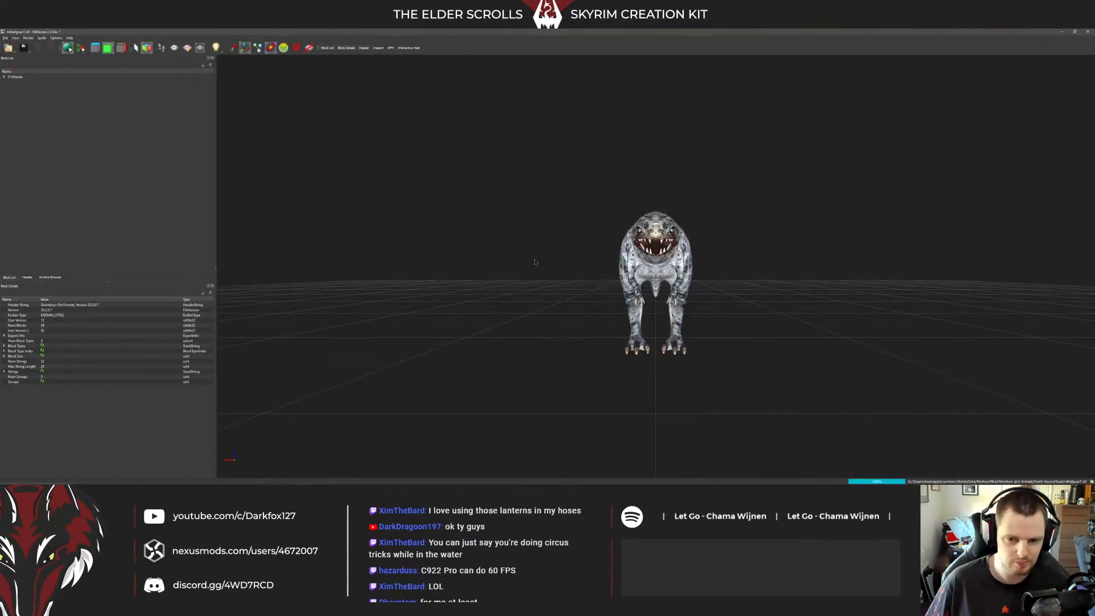
pyautogui.moveTo(535, 262); pyautogui.dragTo(572, 252)
pyautogui.scroll(3, 572, 251)
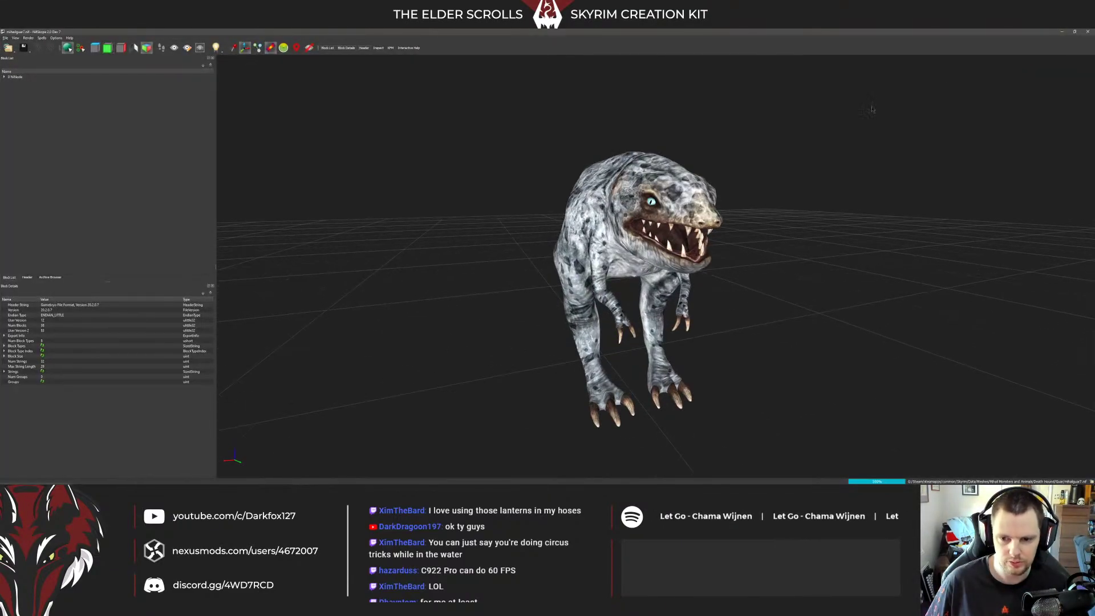
pyautogui.click(1088, 32)
pyautogui.doubleClick(447, 284)
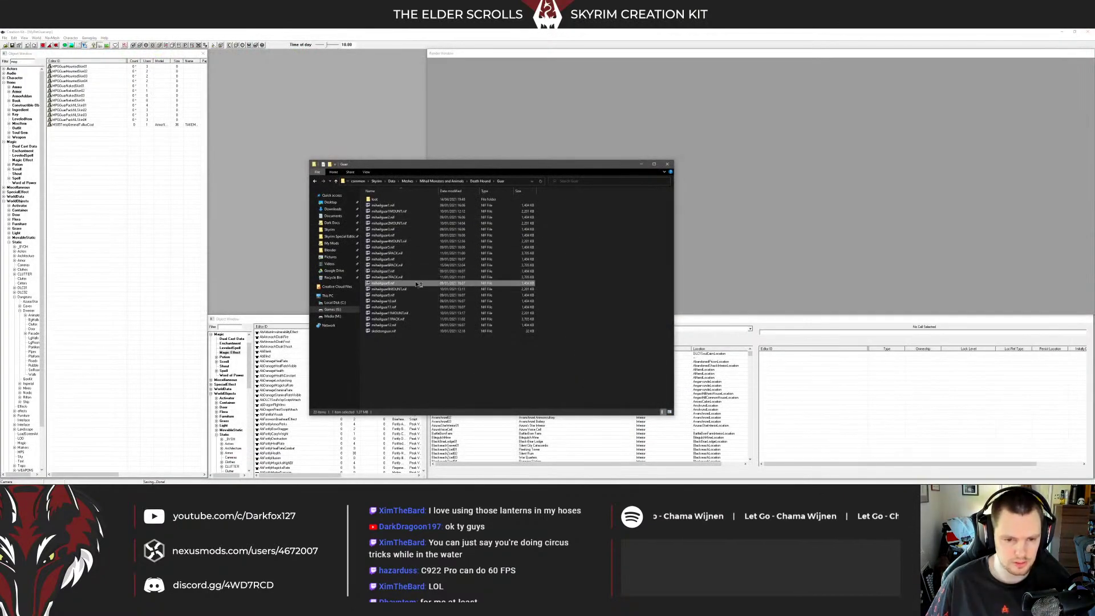
pyautogui.moveTo(528, 261); pyautogui.dragTo(564, 250)
pyautogui.scroll(2, 565, 251)
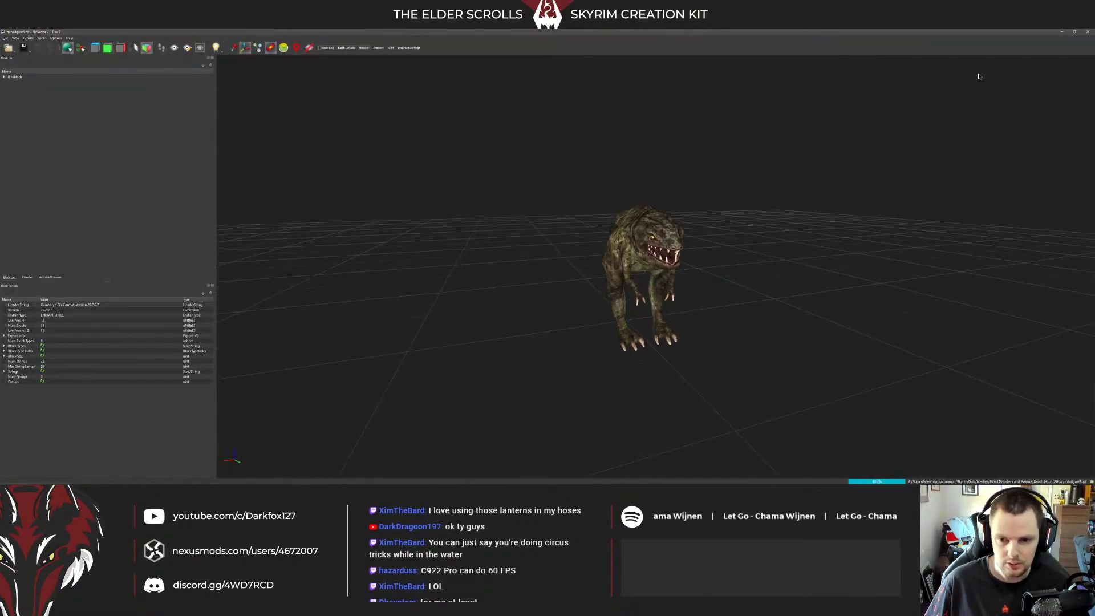
pyautogui.click(1088, 32)
# View base guar meshes 9 and 10 in NifSkope from an angle to check their textures, closing each
pyautogui.doubleClick(447, 290)
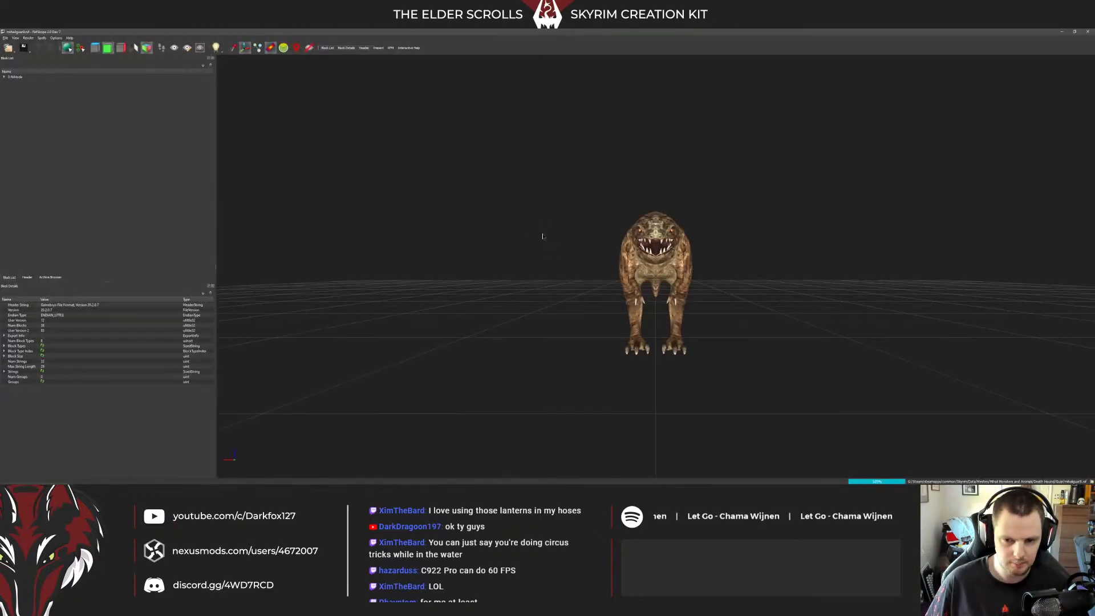
pyautogui.moveTo(542, 236); pyautogui.dragTo(558, 247)
pyautogui.scroll(2, 558, 248)
pyautogui.click(1086, 32)
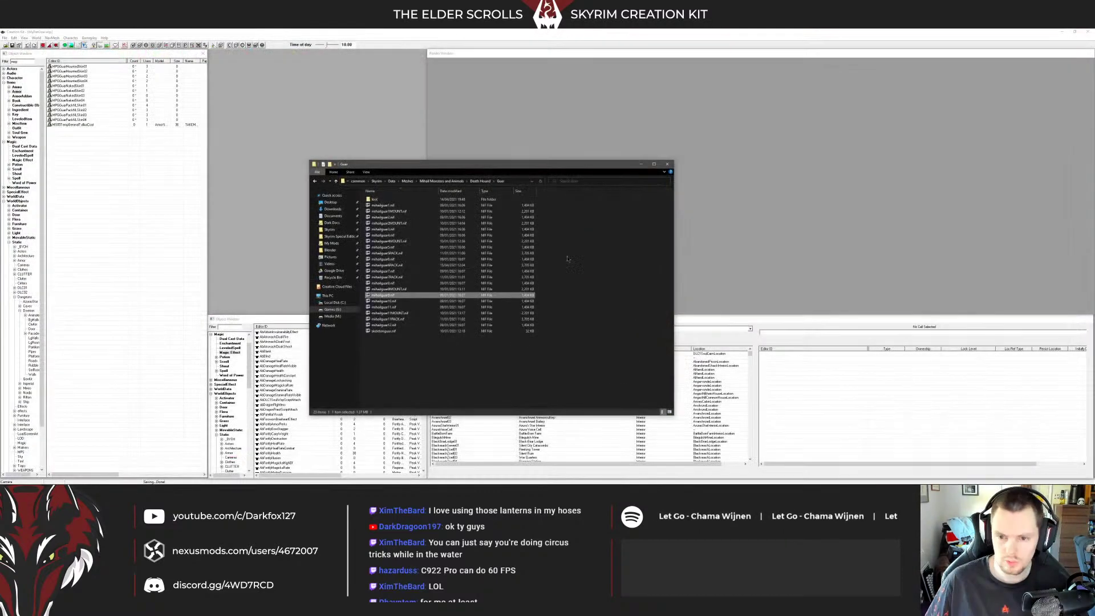
pyautogui.doubleClick(457, 299)
pyautogui.moveTo(543, 249)
pyautogui.mouseDown()
pyautogui.moveTo(557, 245)
pyautogui.moveTo(563, 258)
pyautogui.mouseUp()
pyautogui.scroll(3, 563, 257)
pyautogui.click(1087, 32)
# View the last two base guar meshes, 11 and 12, in NifSkope to check their textures, and close them
pyautogui.doubleClick(456, 307)
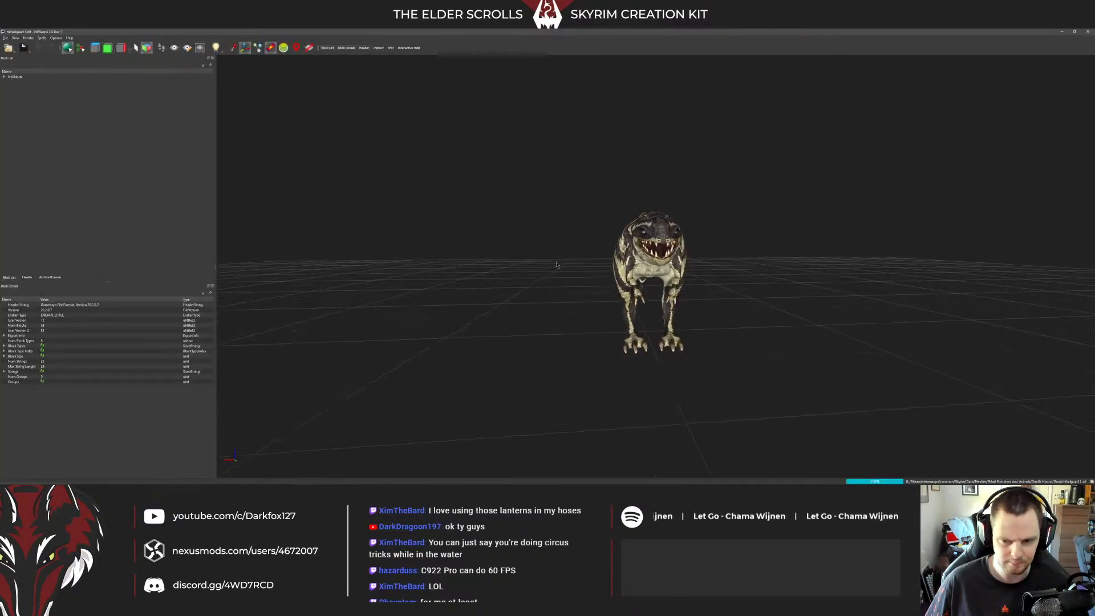
pyautogui.moveTo(557, 264); pyautogui.dragTo(583, 266)
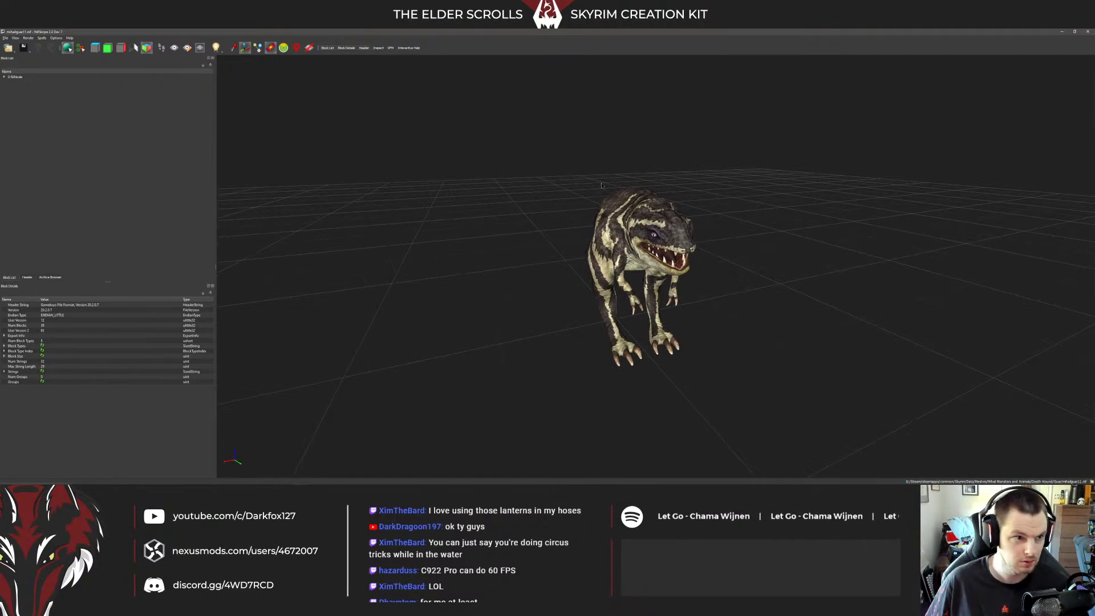
pyautogui.click(1086, 32)
pyautogui.click(393, 318)
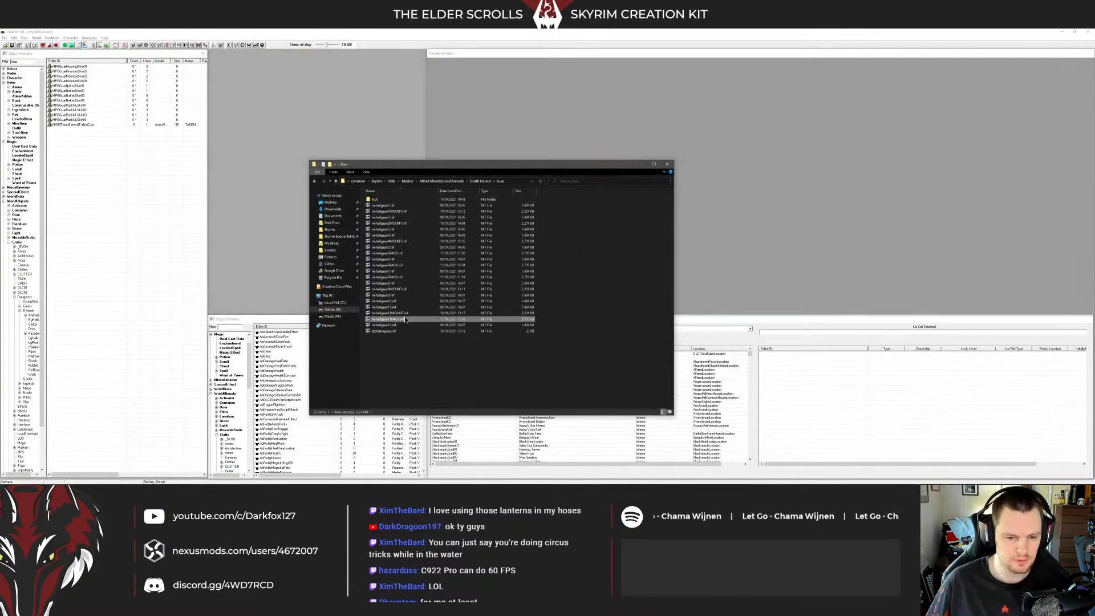
pyautogui.doubleClick(398, 325)
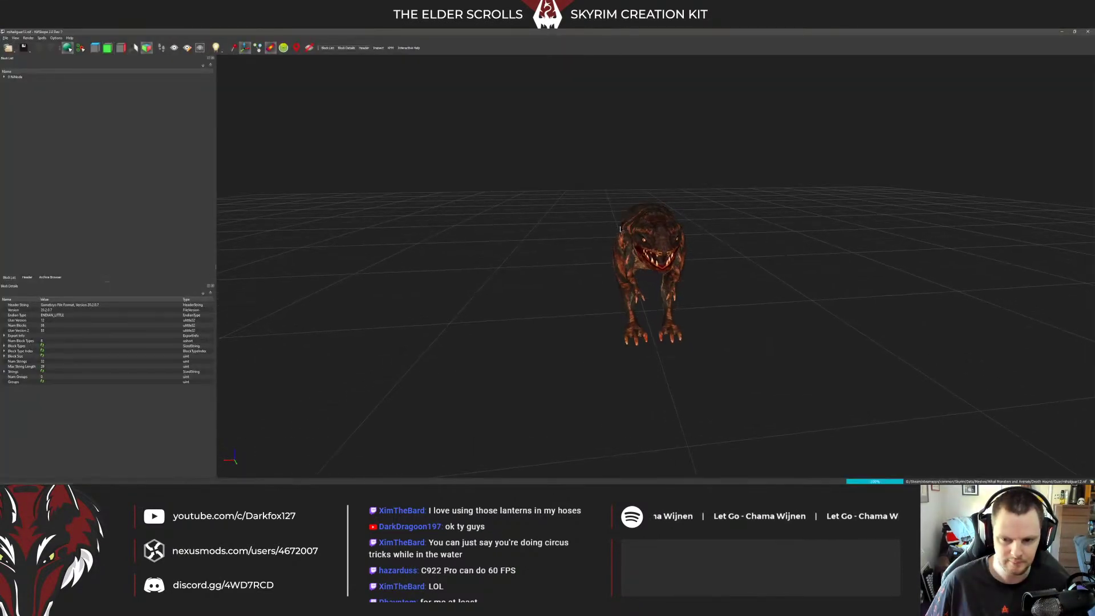
pyautogui.scroll(5, 628, 230)
pyautogui.moveTo(628, 230); pyautogui.dragTo(636, 228)
pyautogui.click(1087, 32)
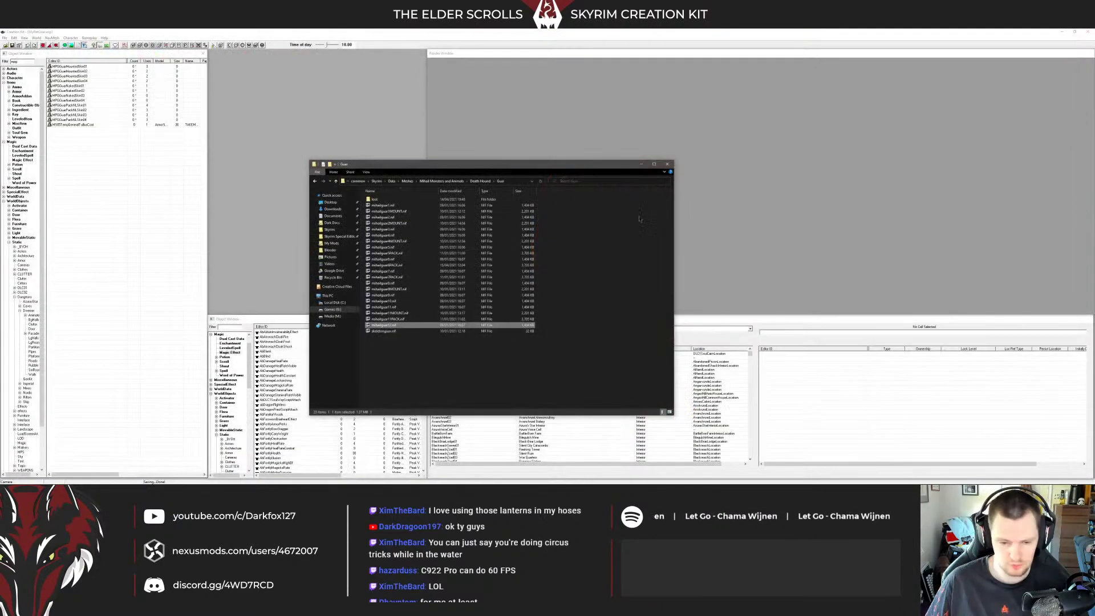
# Return to the Creation Kit and look over the mounted, naked and pack guar skin entries in the armor list
pyautogui.click(82, 134)
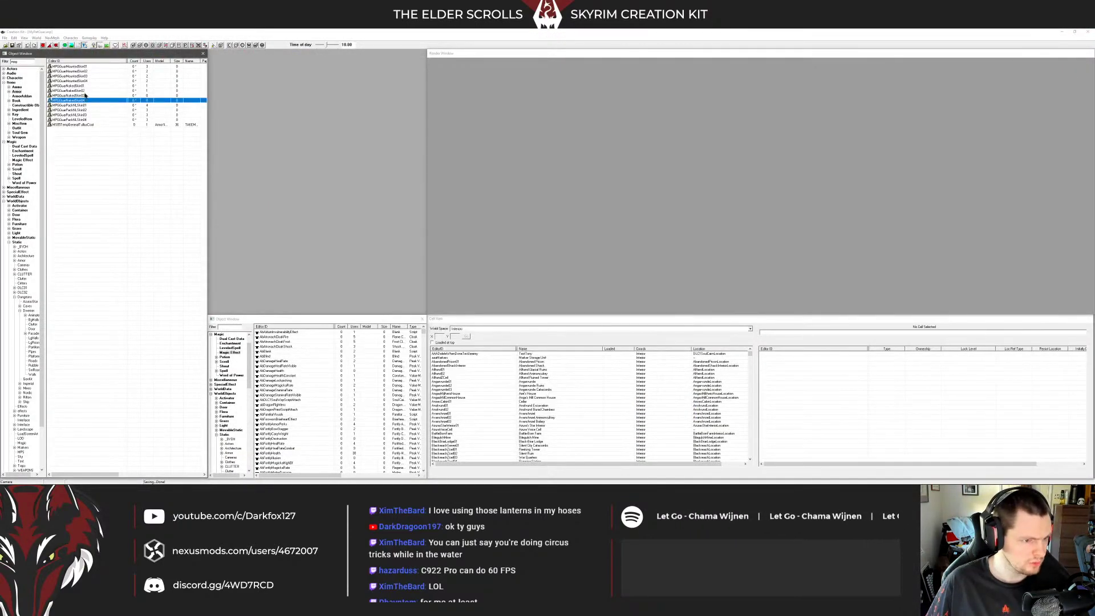
pyautogui.click(79, 71)
pyautogui.click(78, 67)
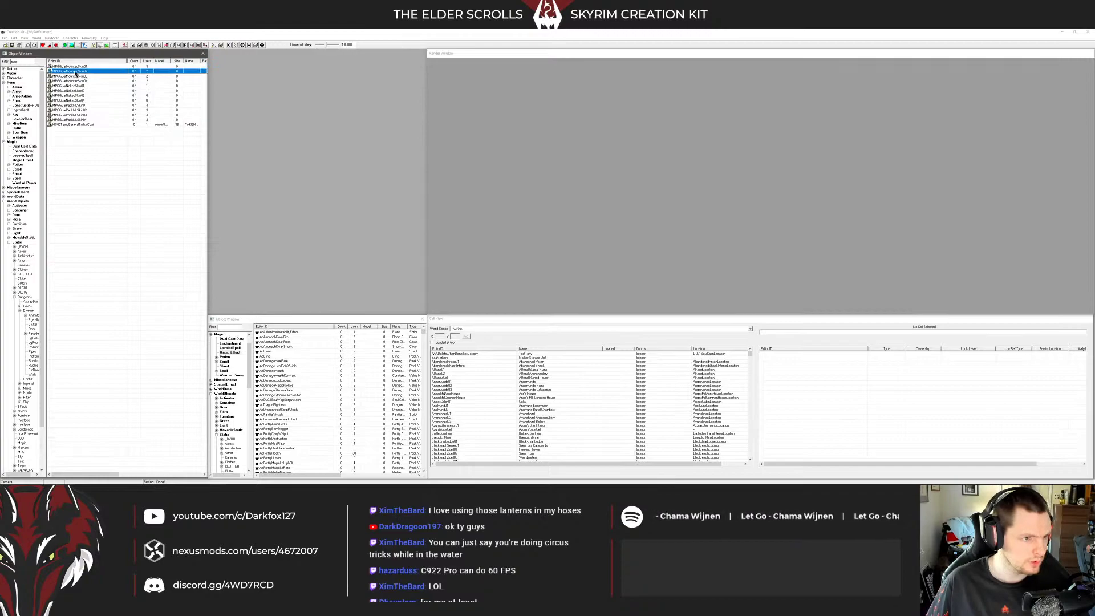
pyautogui.click(80, 106)
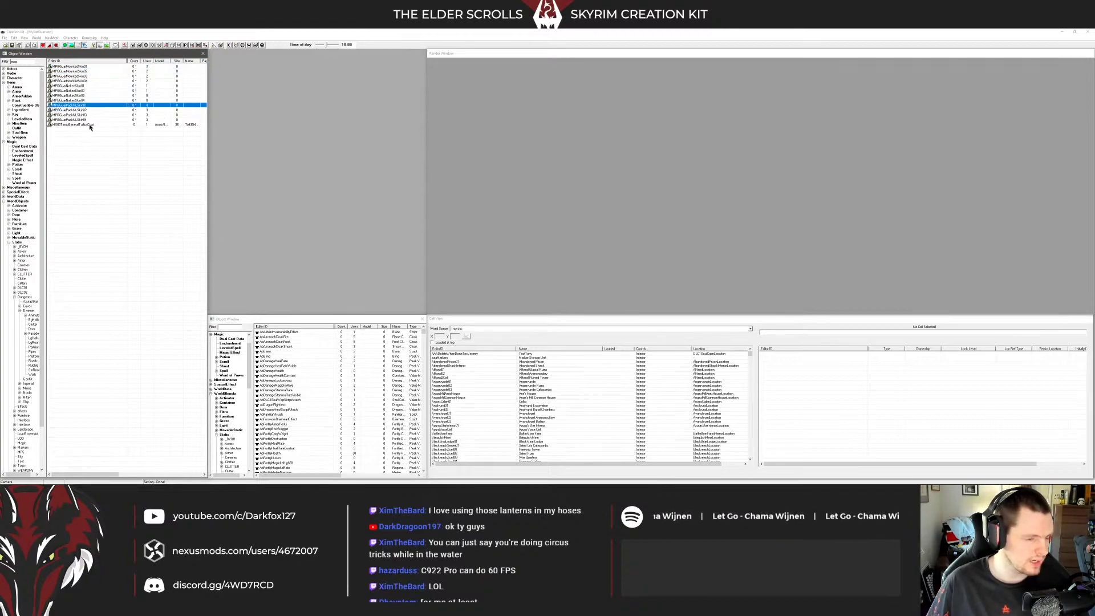
# List the guar armor addons in the Creation Kit, look through the entries, and return to the guar mesh folder in File Explorer
pyautogui.click(22, 96)
pyautogui.click(69, 91)
pyautogui.press('Up')
pyautogui.press('Up')
pyautogui.press('Up')
pyautogui.press('Up')
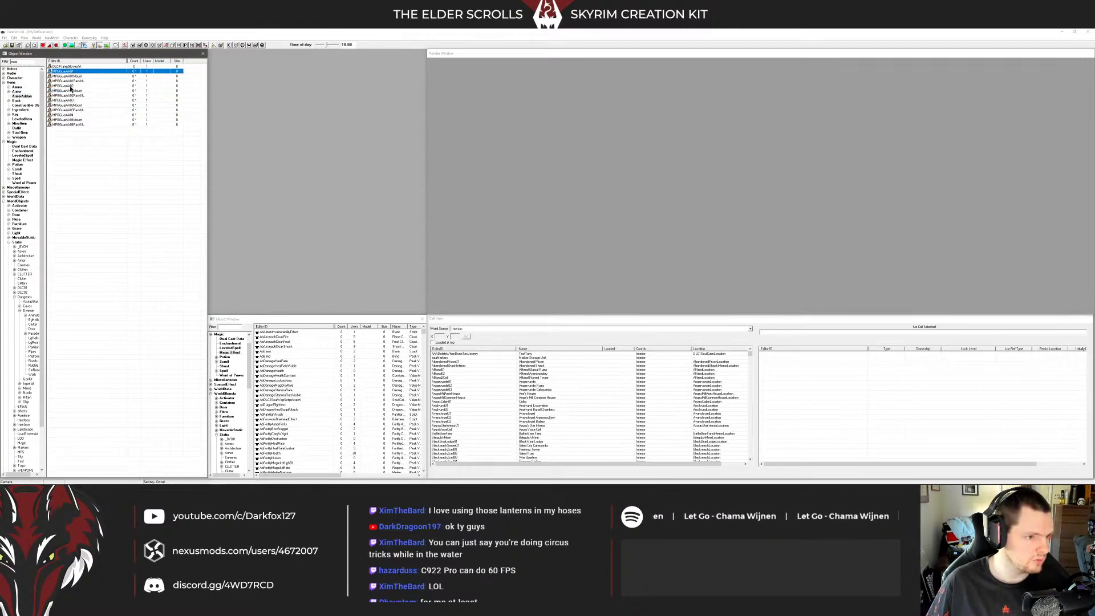
pyautogui.click(21, 480)
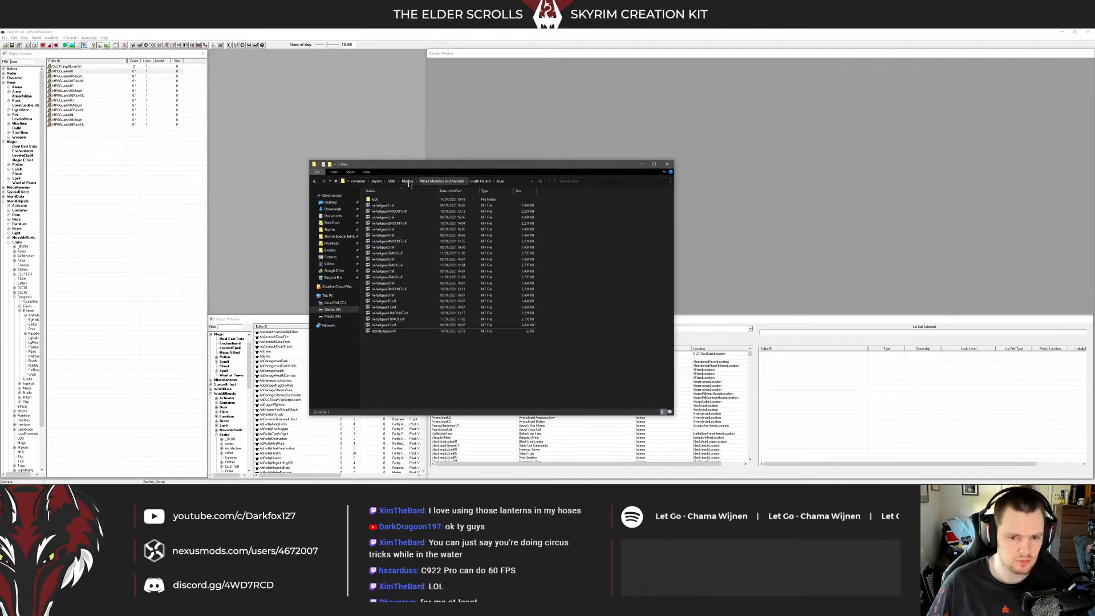
# Open the guar texture folder under Mihail Monsters and Animals, Death Hound, within the Skyrim Data Textures folder
pyautogui.doubleClick(379, 280)
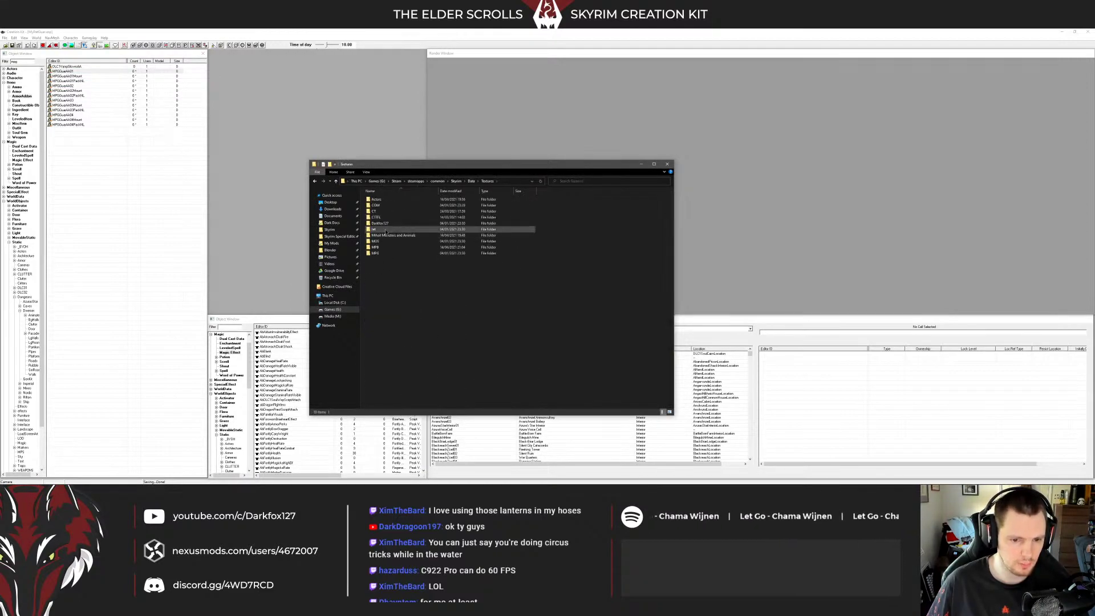
pyautogui.doubleClick(377, 253)
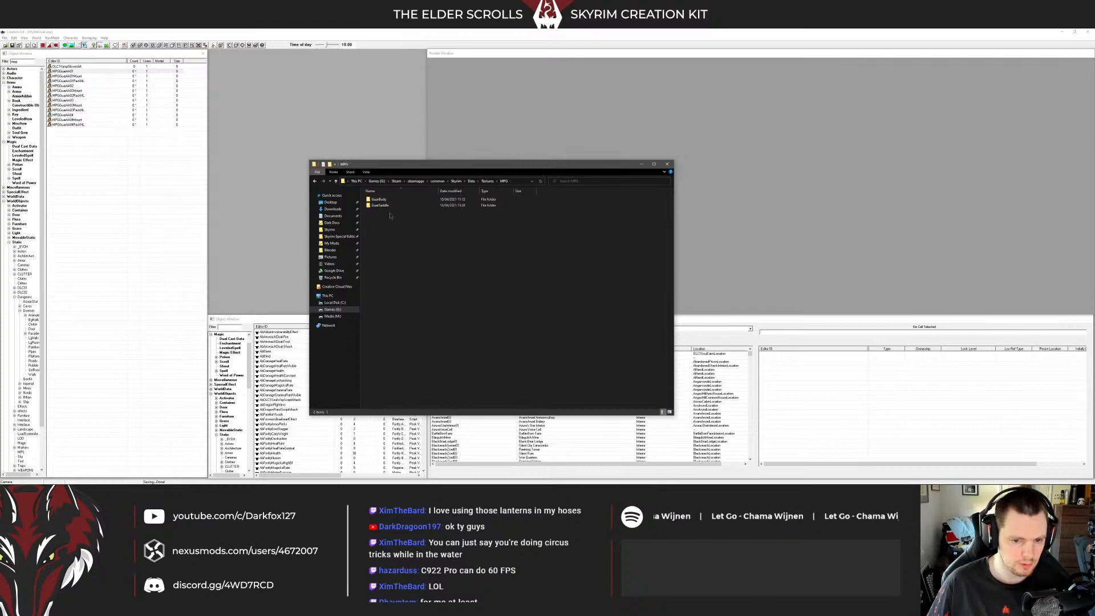
pyautogui.hotkey('alt', 'Up')
pyautogui.hotkey('alt', 'Up')
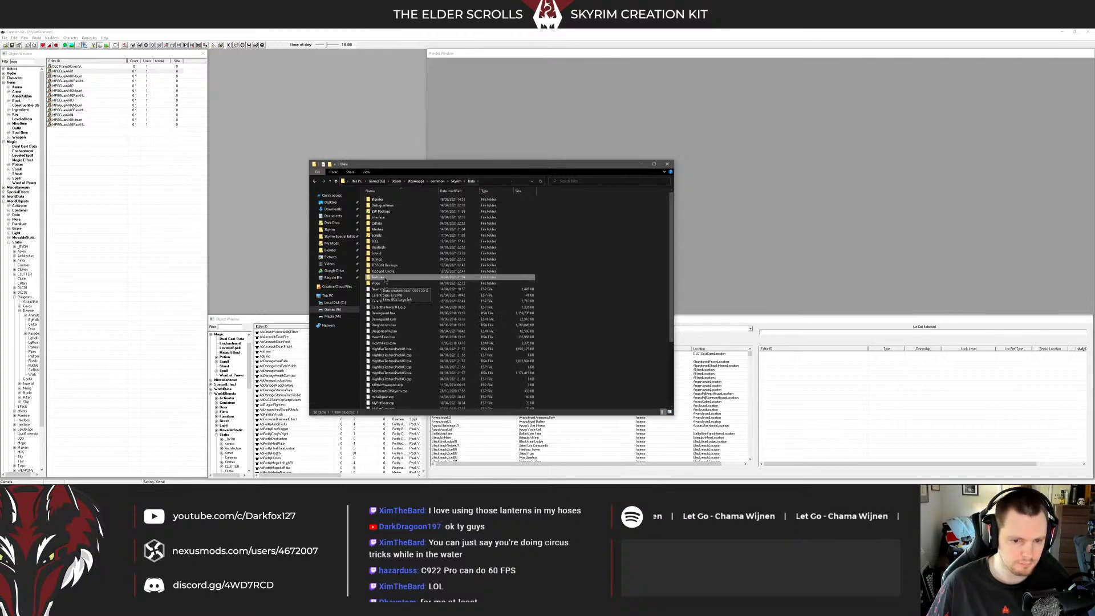
pyautogui.doubleClick(380, 277)
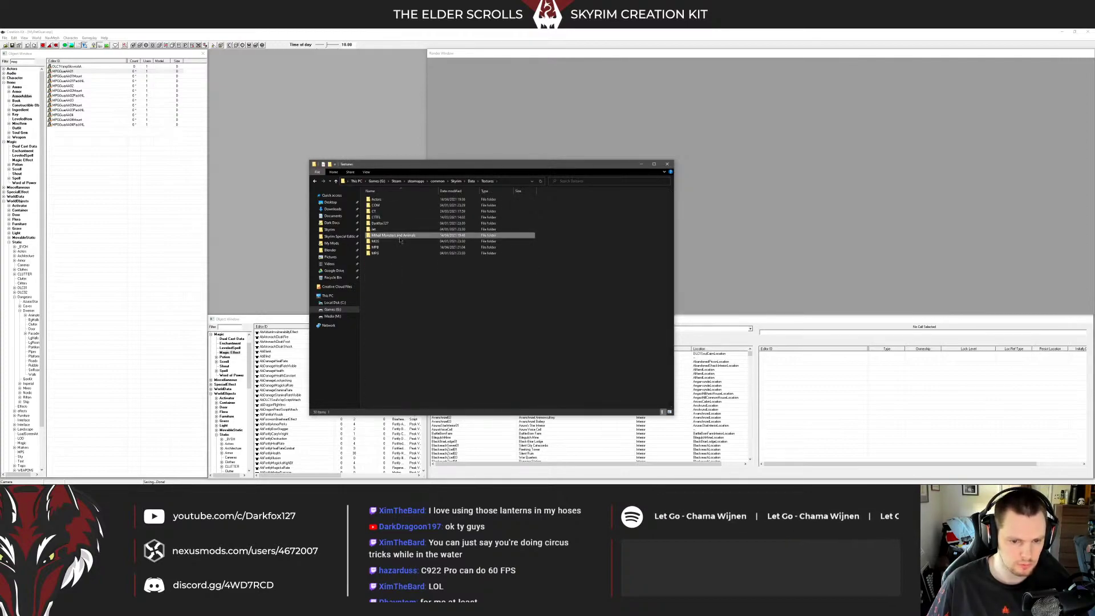
pyautogui.doubleClick(380, 241)
pyautogui.doubleClick(399, 200)
pyautogui.doubleClick(399, 200)
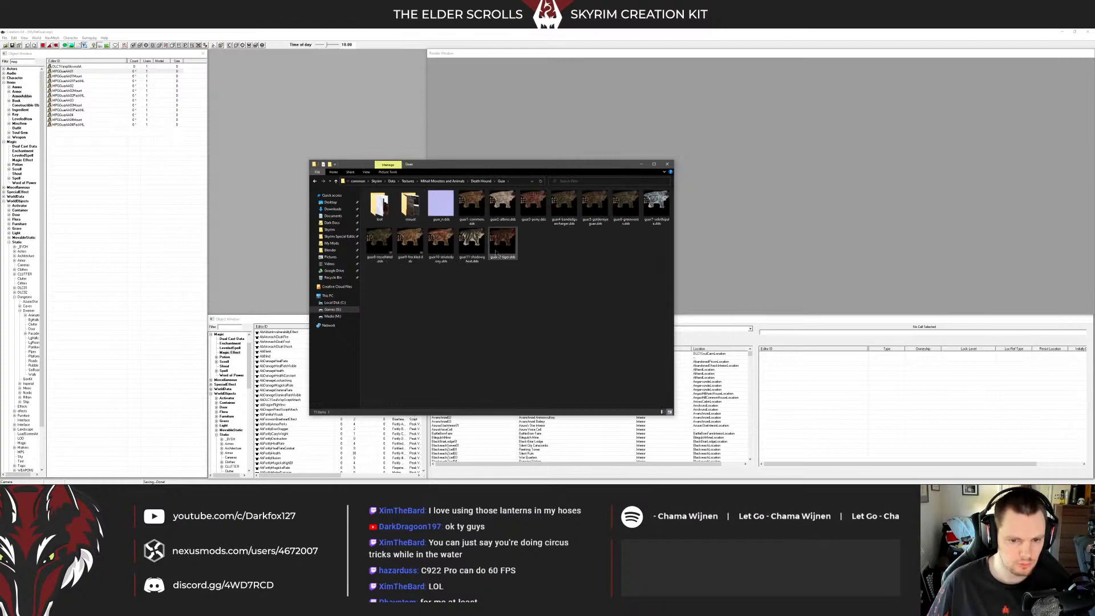
pyautogui.click(475, 244)
pyautogui.keyDown('ctrl'); pyautogui.click(536, 206); pyautogui.keyUp('ctrl')
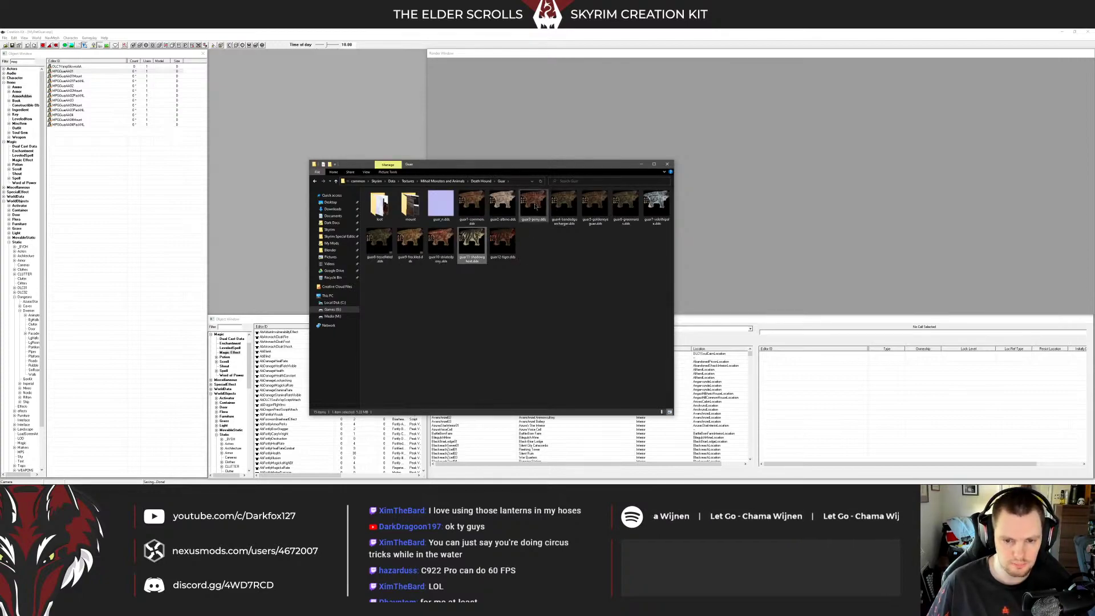
pyautogui.rightClick(534, 204)
pyautogui.click(471, 285)
pyautogui.click(545, 280)
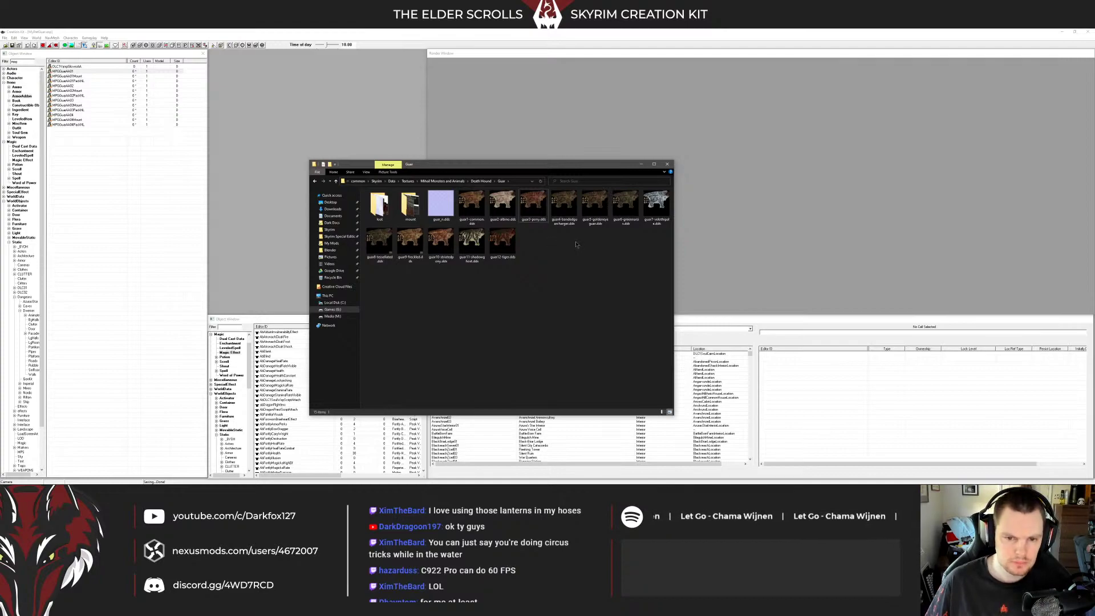
# Copy the guar5 and guar11 body textures from the Death Hound guar folder
pyautogui.click(591, 207)
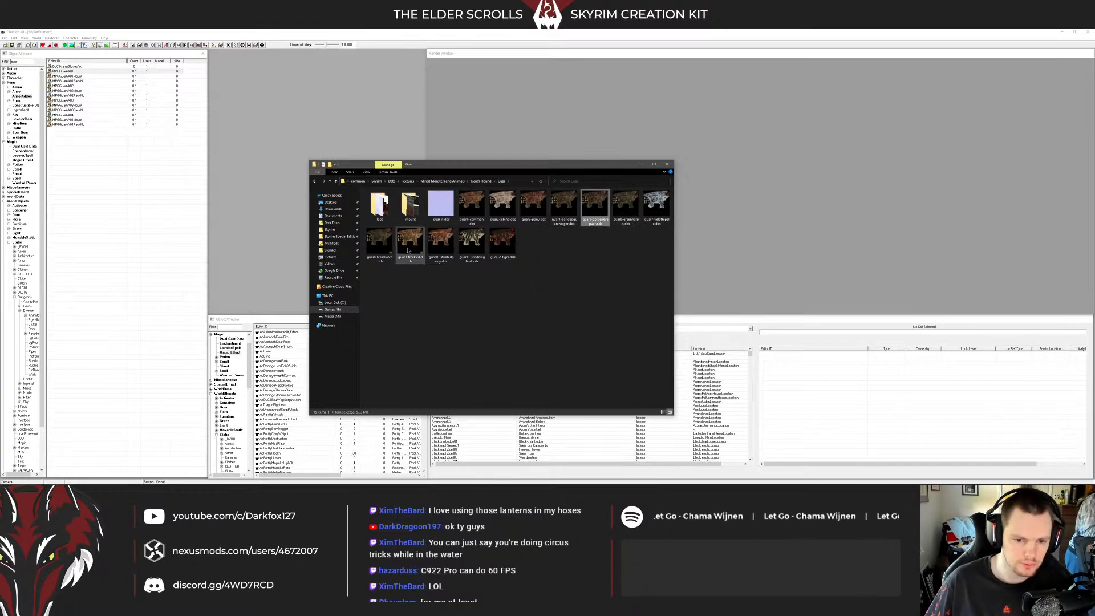
pyautogui.keyDown('ctrl'); pyautogui.click(463, 243); pyautogui.keyUp('ctrl')
pyautogui.rightClick(463, 242)
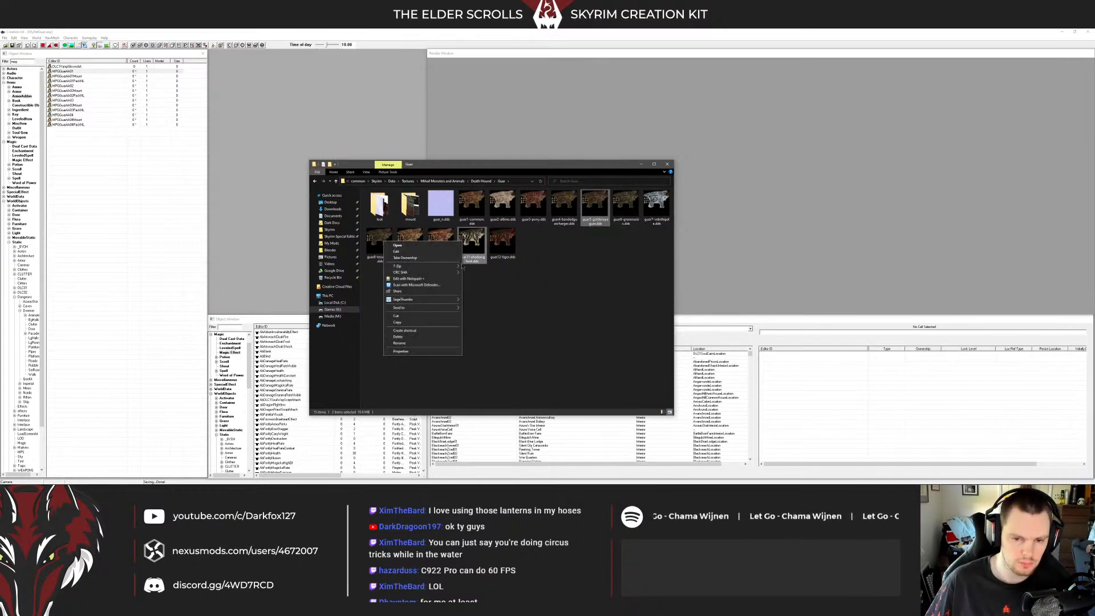
# Go to the Skyrim Data Textures folder and open the GuarBody subfolder inside MPG
pyautogui.click(330, 230)
pyautogui.doubleClick(377, 205)
pyautogui.doubleClick(378, 278)
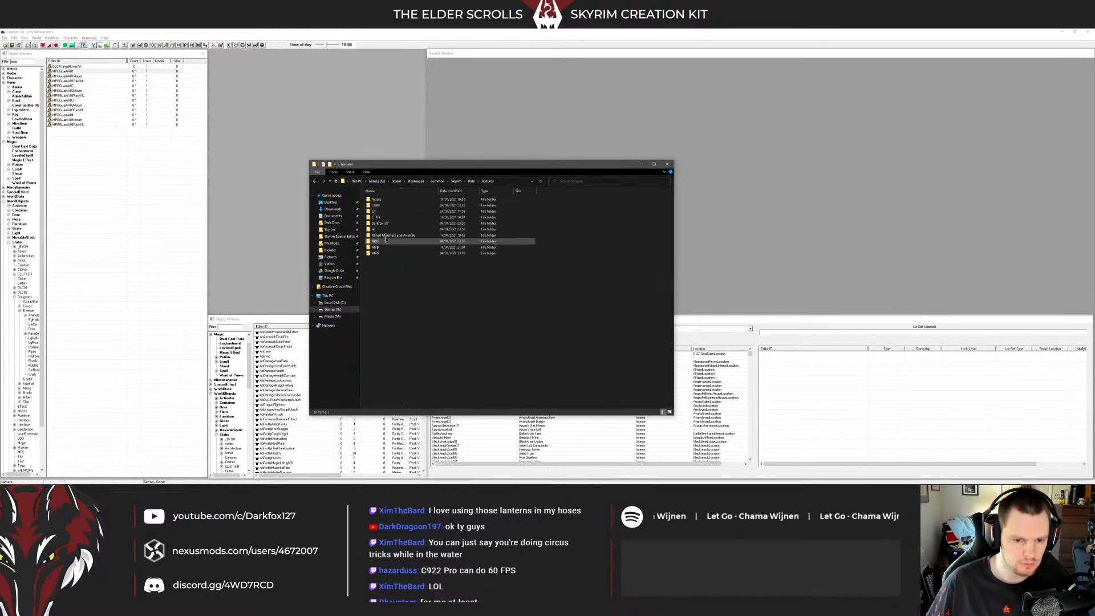
pyautogui.doubleClick(381, 253)
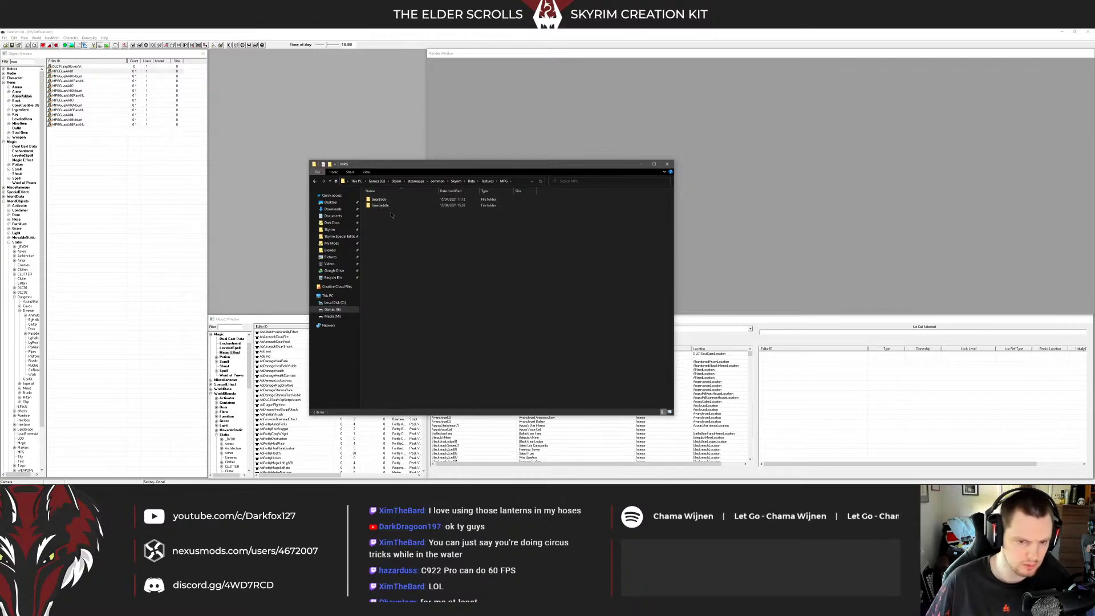
pyautogui.click(388, 205)
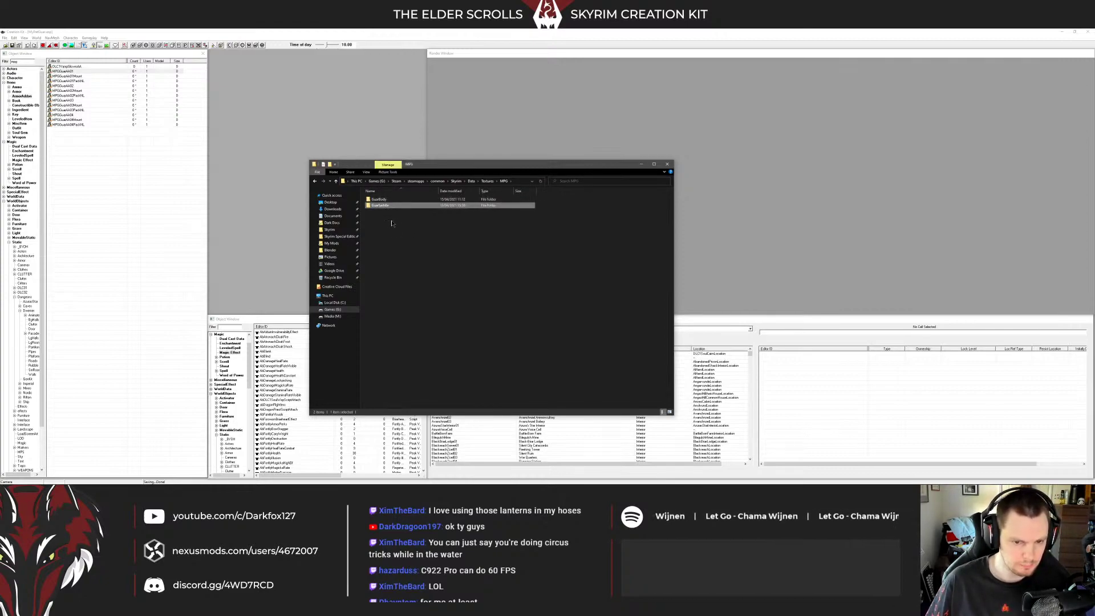
pyautogui.click(392, 223)
pyautogui.click(393, 200)
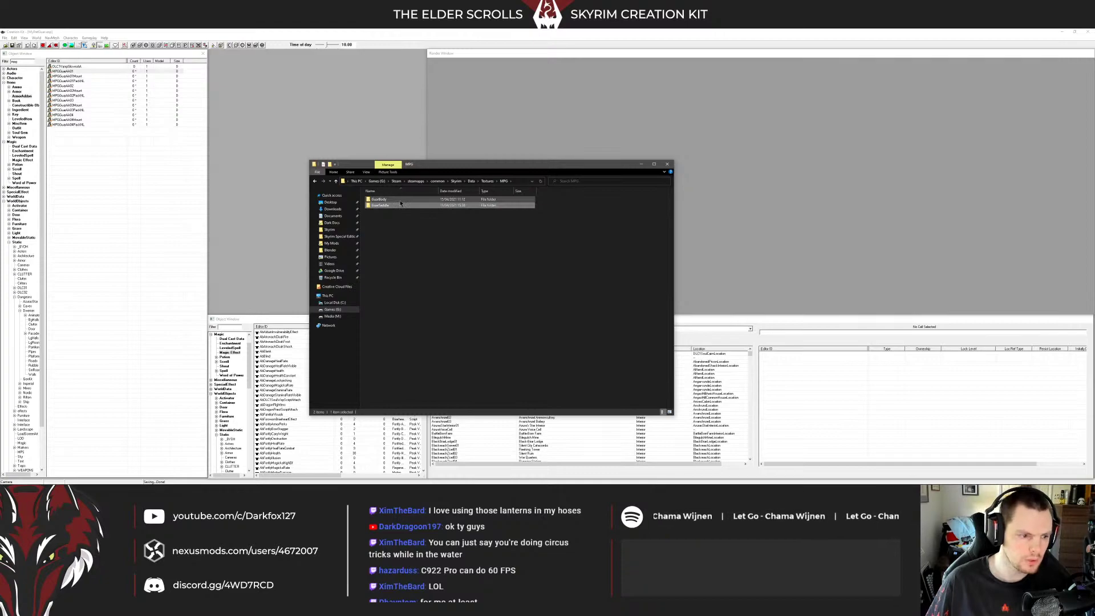
pyautogui.doubleClick(400, 200)
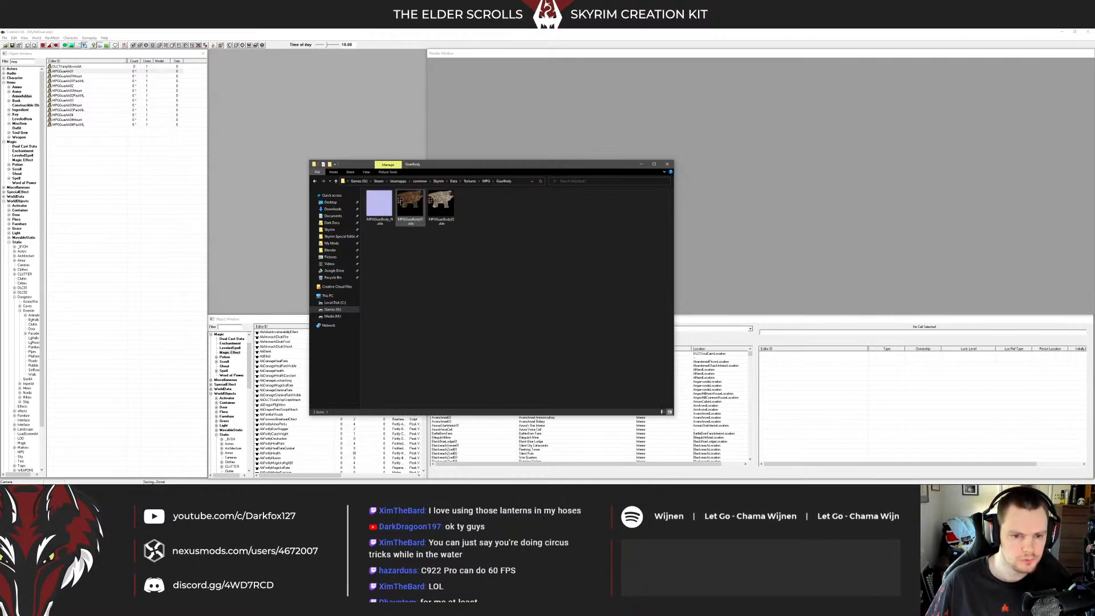
# Rename the guar body normal map as MPGGuarBody01_N
pyautogui.click(388, 209)
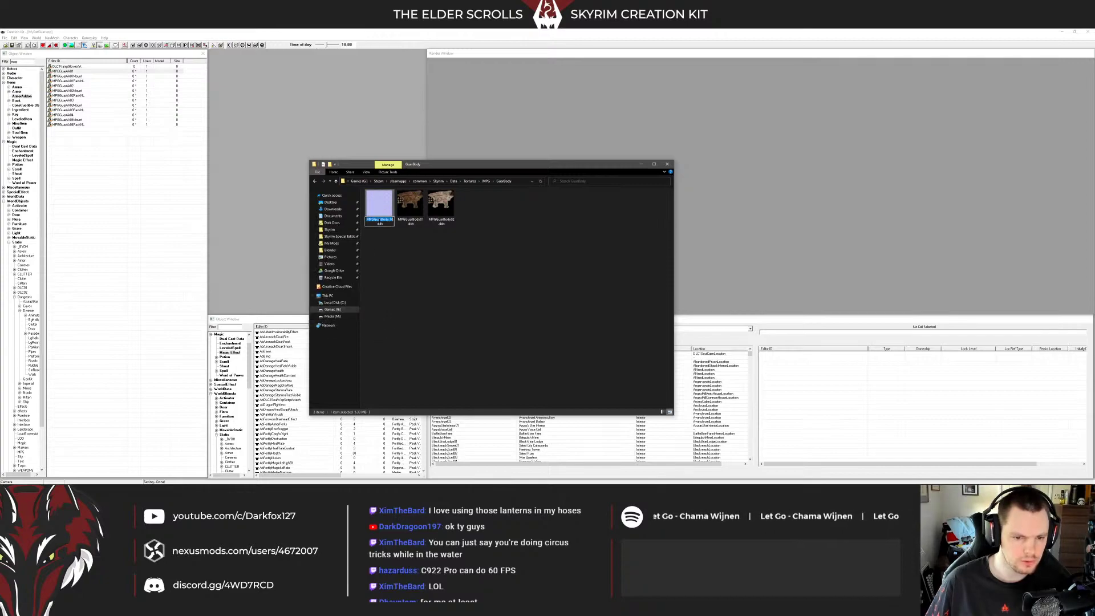
pyautogui.write('01')
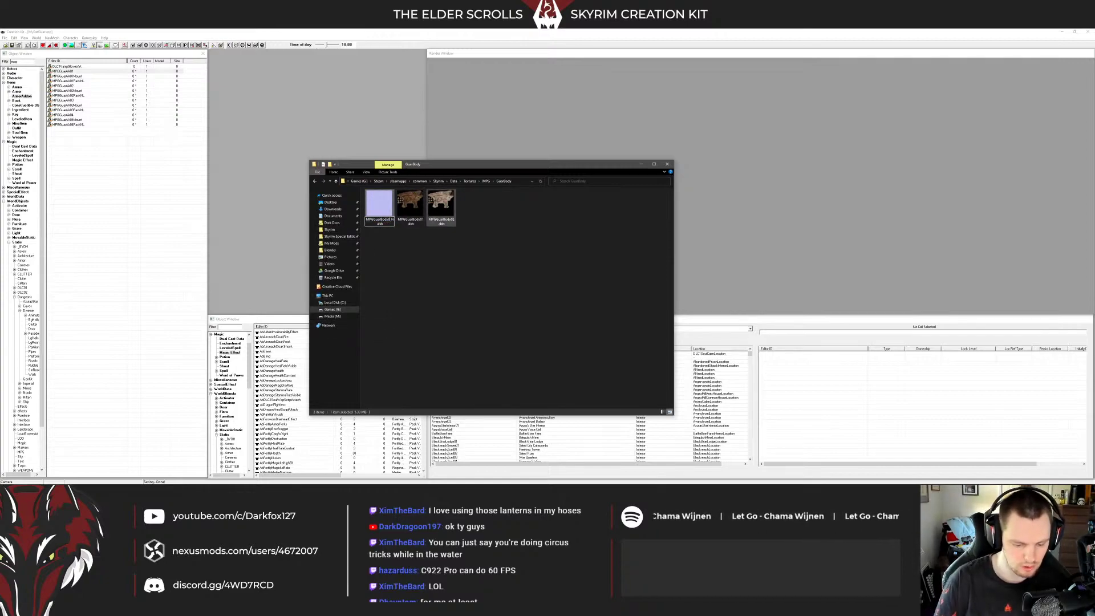
pyautogui.press('Return')
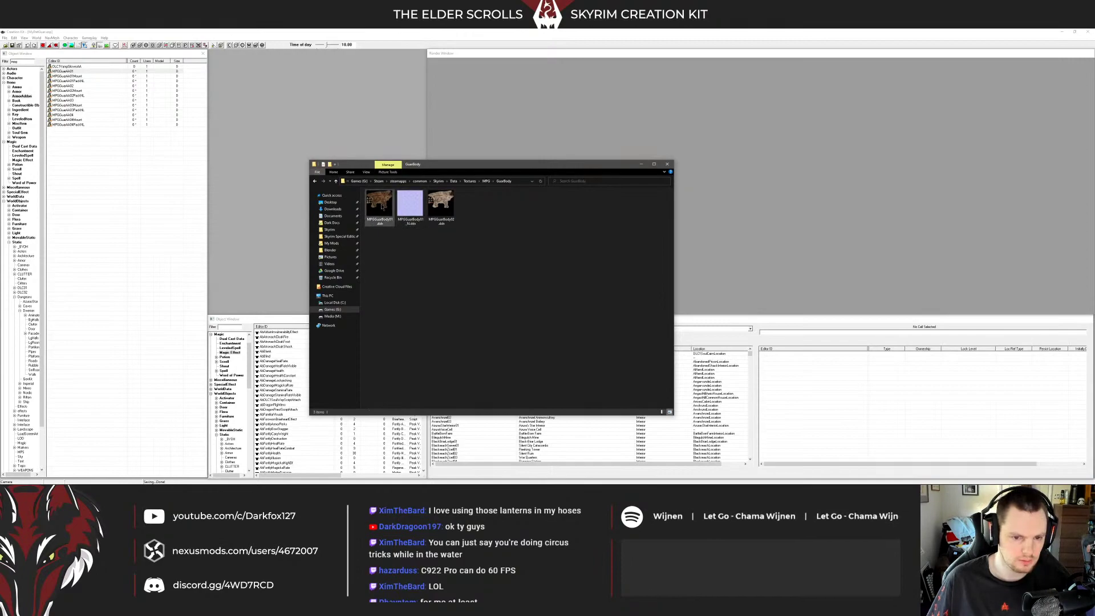
# Paste the two copied guar textures into the GuarBody folder and rename the guar11 file as MPGGuarBody04
pyautogui.rightClick(360, 247)
pyautogui.click(365, 285)
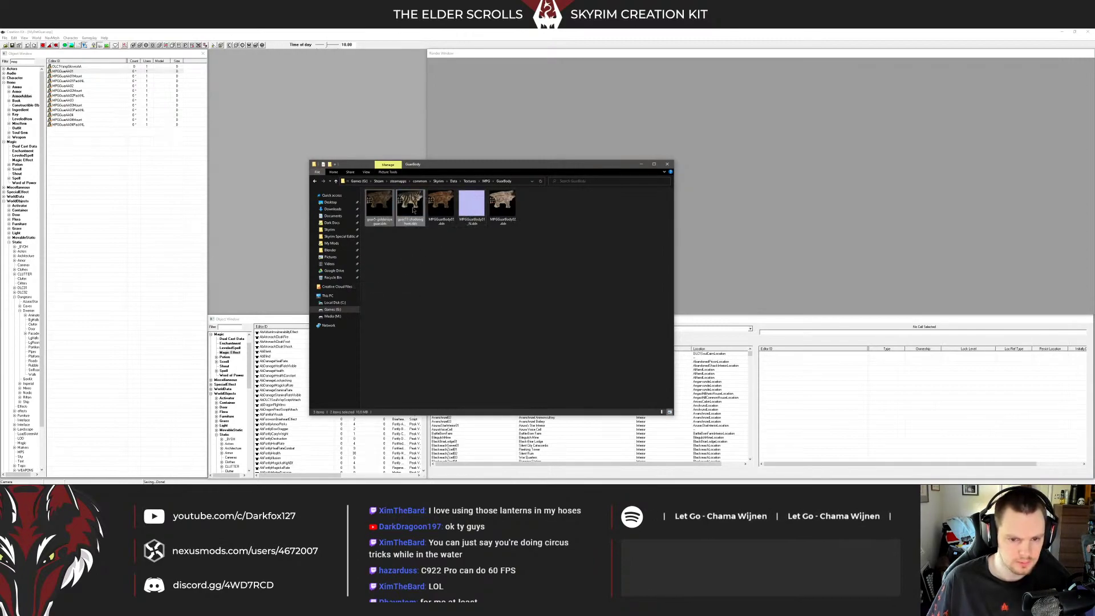
pyautogui.click(409, 225)
pyautogui.click(441, 206)
pyautogui.rightClick(442, 211)
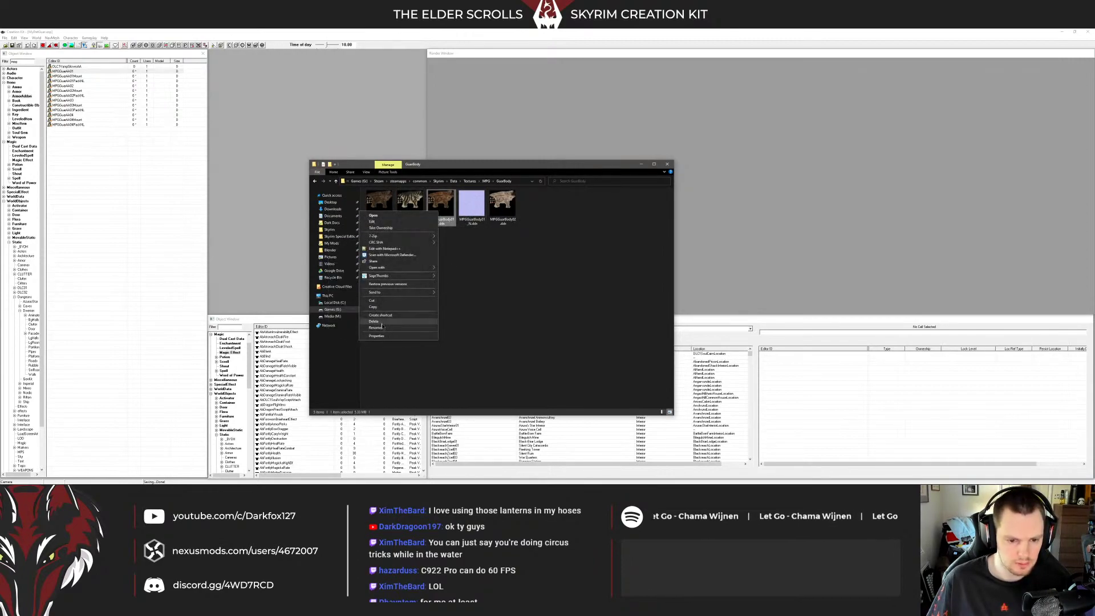
pyautogui.click(399, 327)
pyautogui.press('super+c')
pyautogui.click(410, 294)
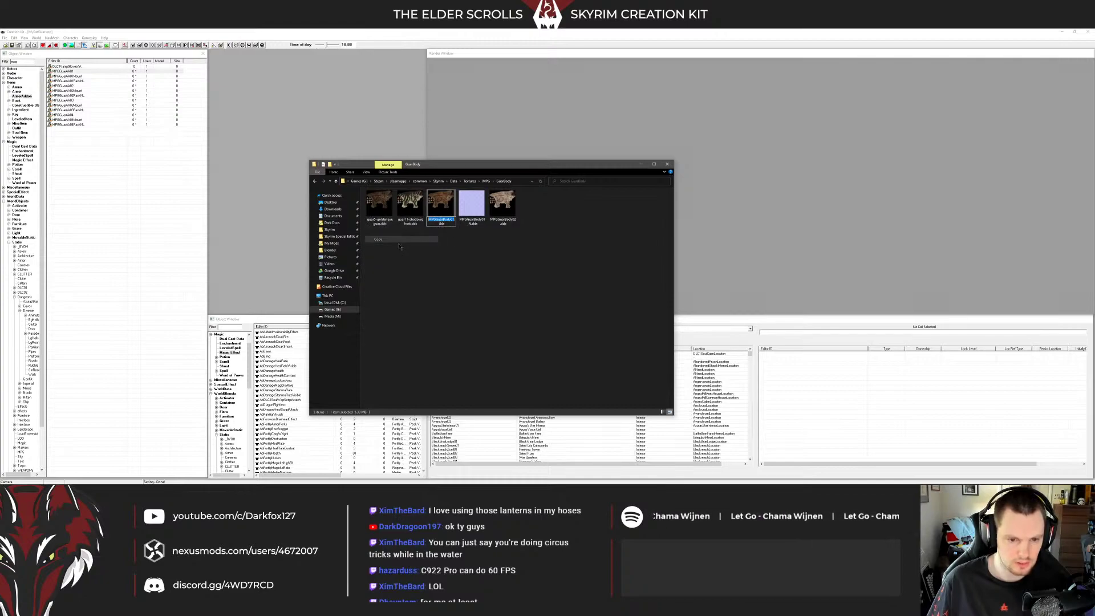
pyautogui.rightClick(415, 210)
pyautogui.click(400, 325)
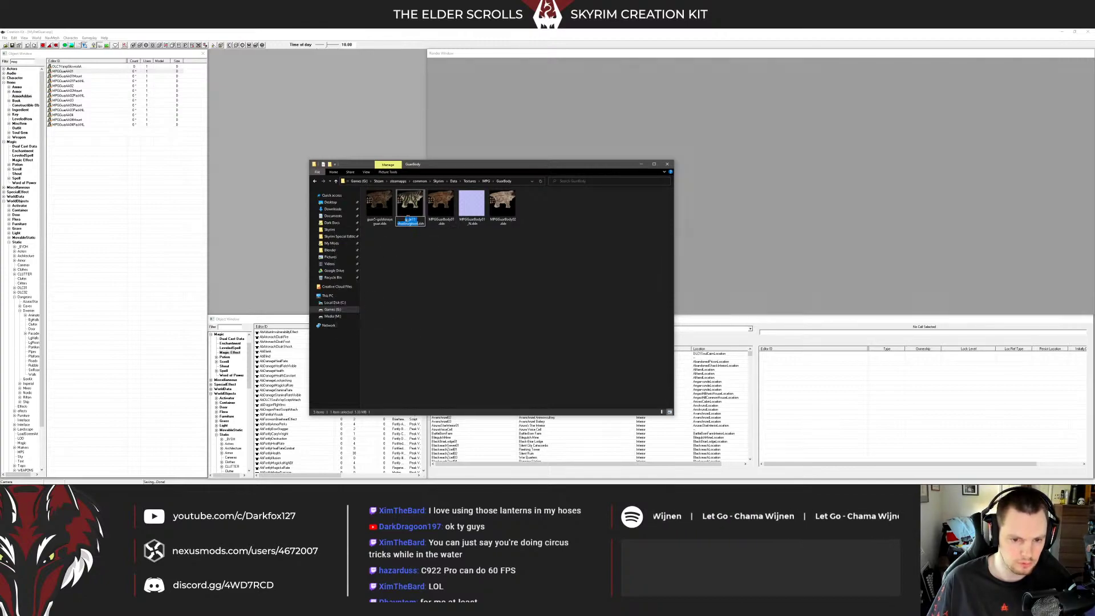
pyautogui.rightClick(408, 221)
pyautogui.click(368, 242)
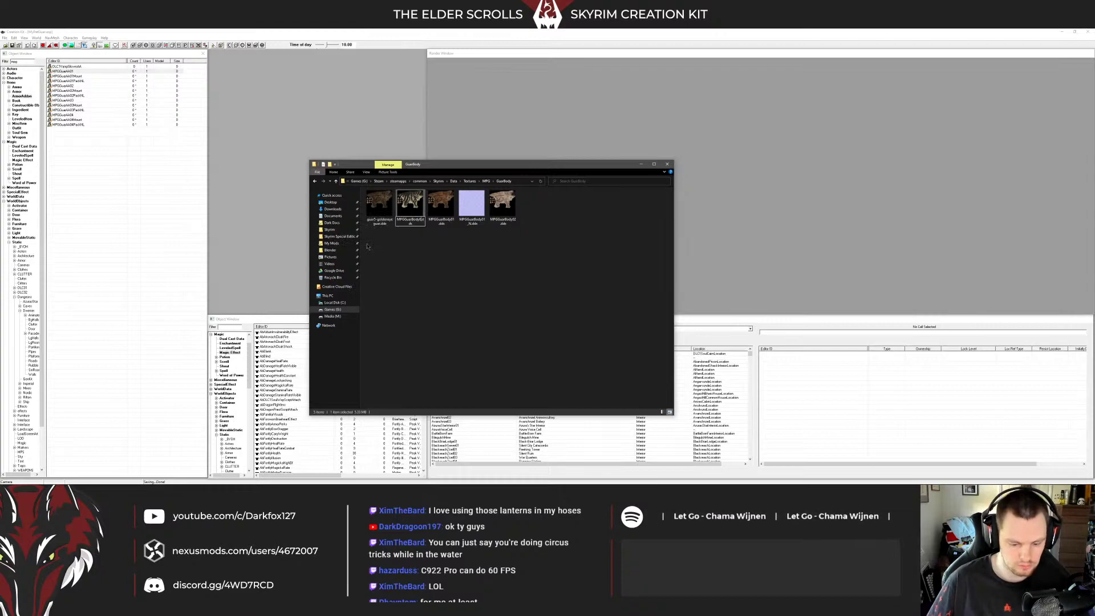
# Rename the pasted guar5 texture as MPGGuarBody03
pyautogui.rightClick(393, 209)
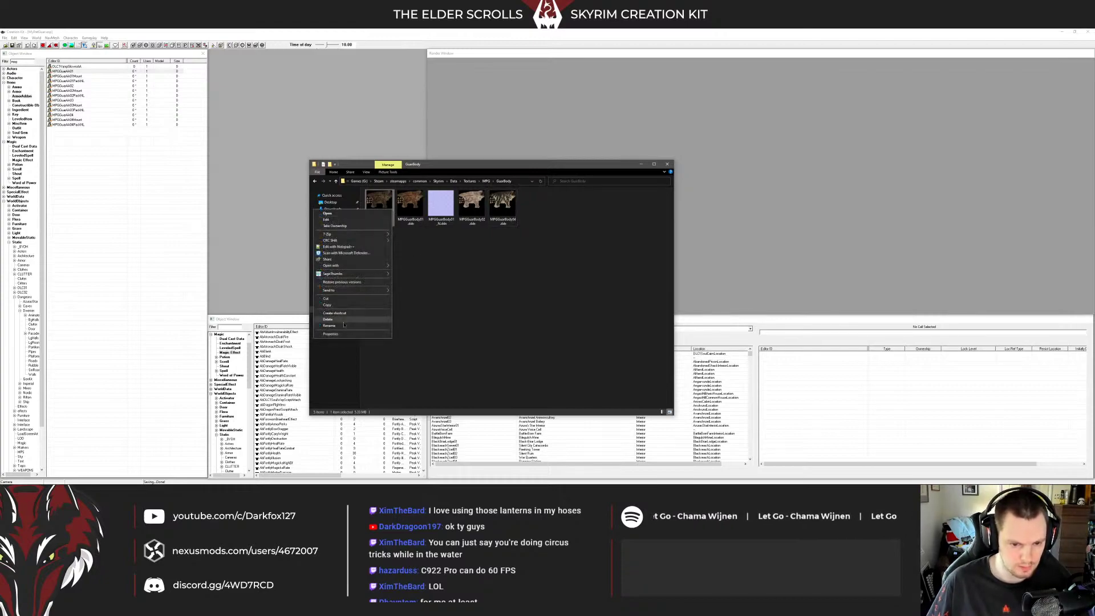
pyautogui.click(383, 303)
pyautogui.hotkey('ctrl', 'v')
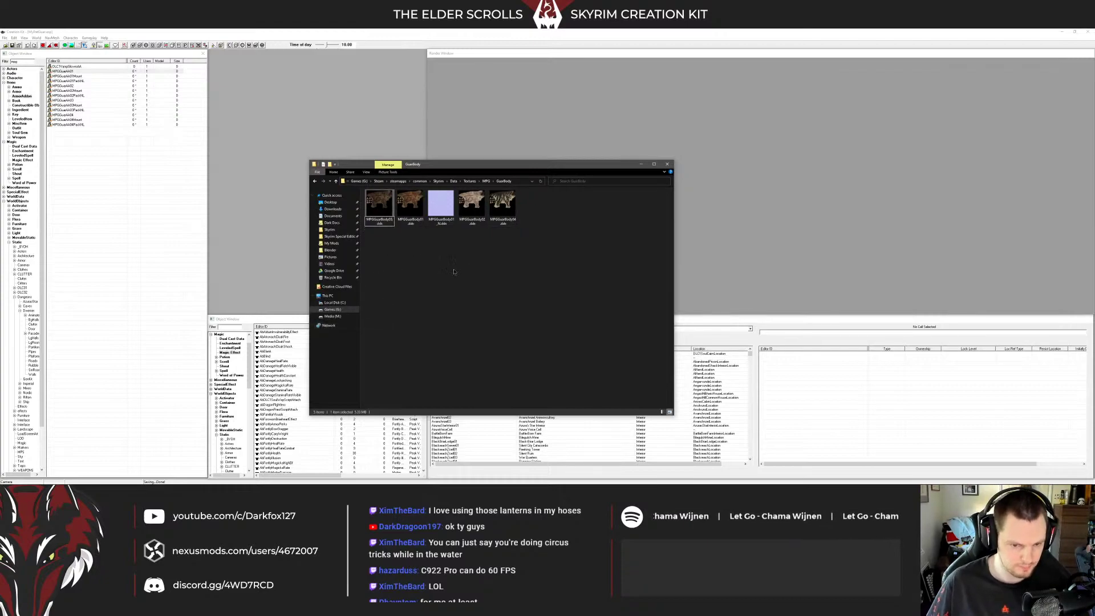
pyautogui.click(454, 271)
# Return to the Creation Kit and list the texture sets filtered by "guar"
pyautogui.click(640, 165)
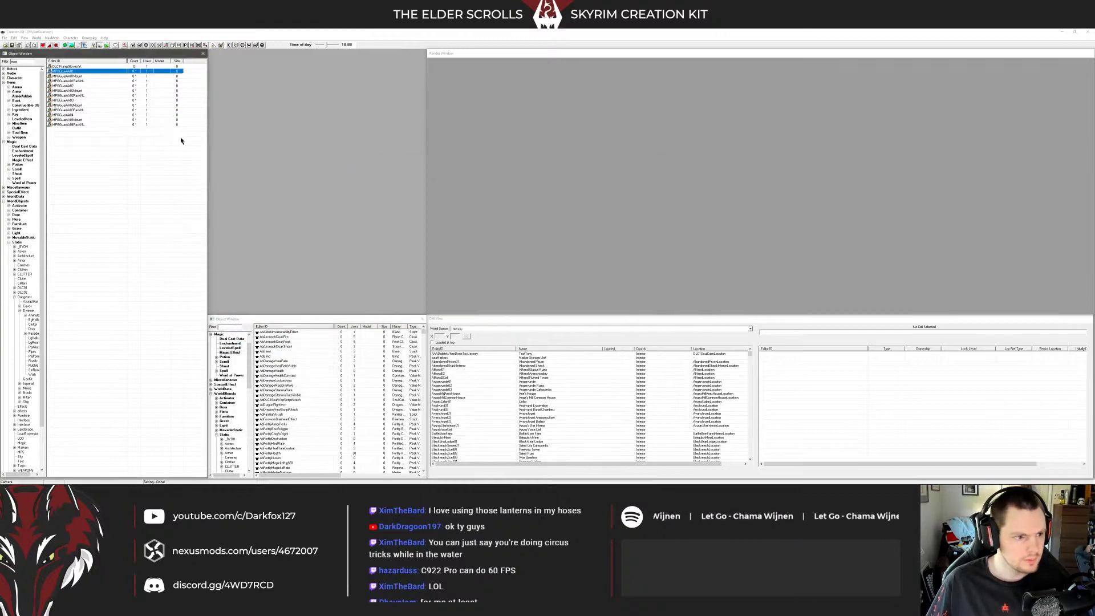
pyautogui.click(4, 188)
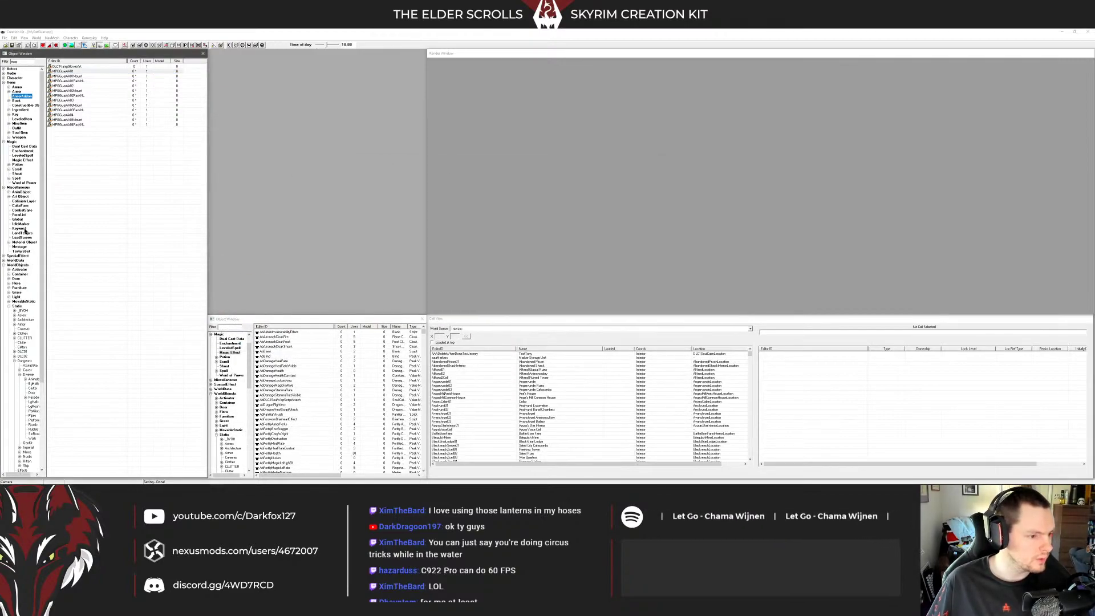
pyautogui.click(20, 251)
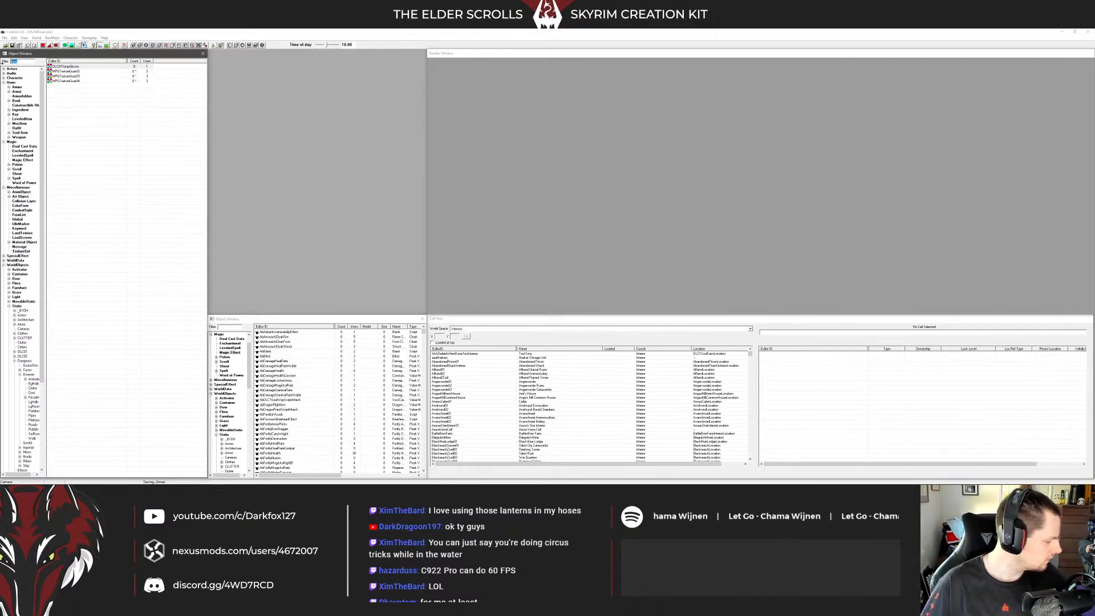
pyautogui.write('d')
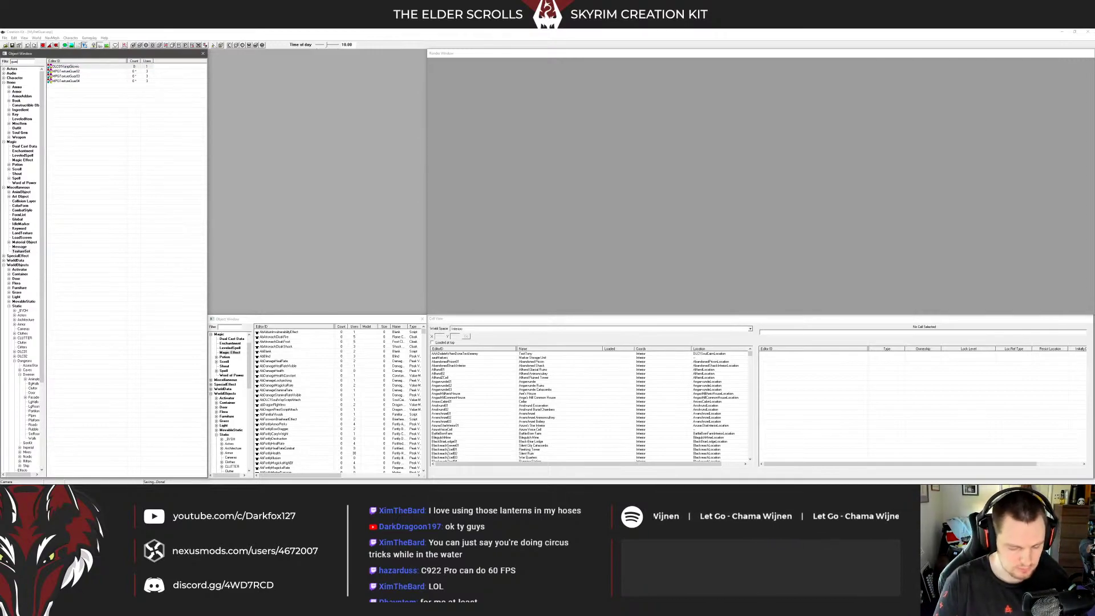
pyautogui.click(74, 76)
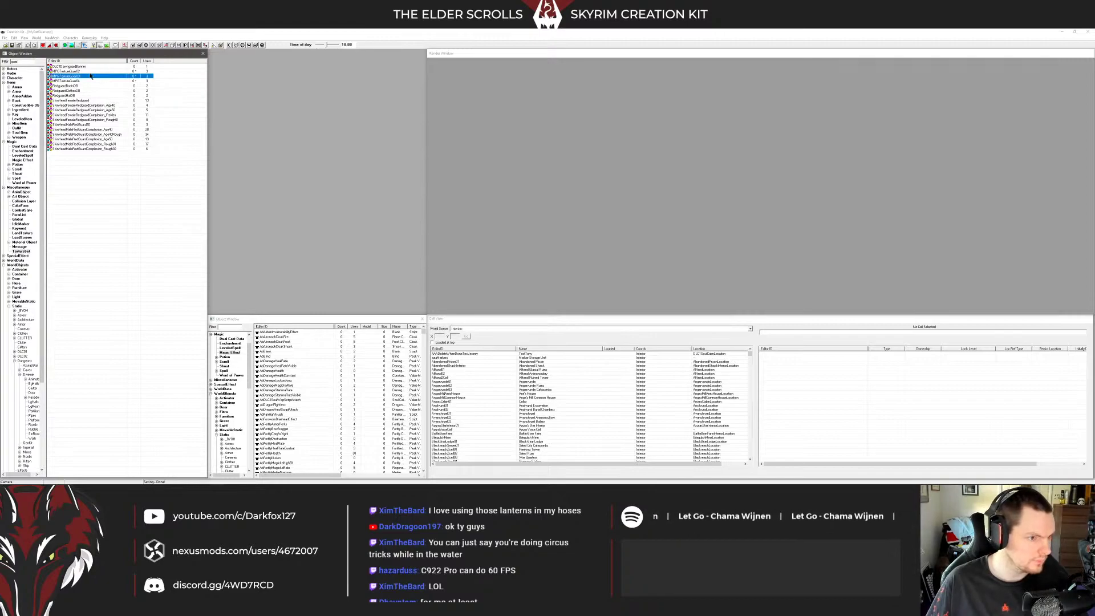
# Set the diffuse map of the MPGTextureGuar03 texture set to MPGGuarBody03.dds from the MPG GuarBody texture folder
pyautogui.doubleClick(73, 76)
pyautogui.click(519, 188)
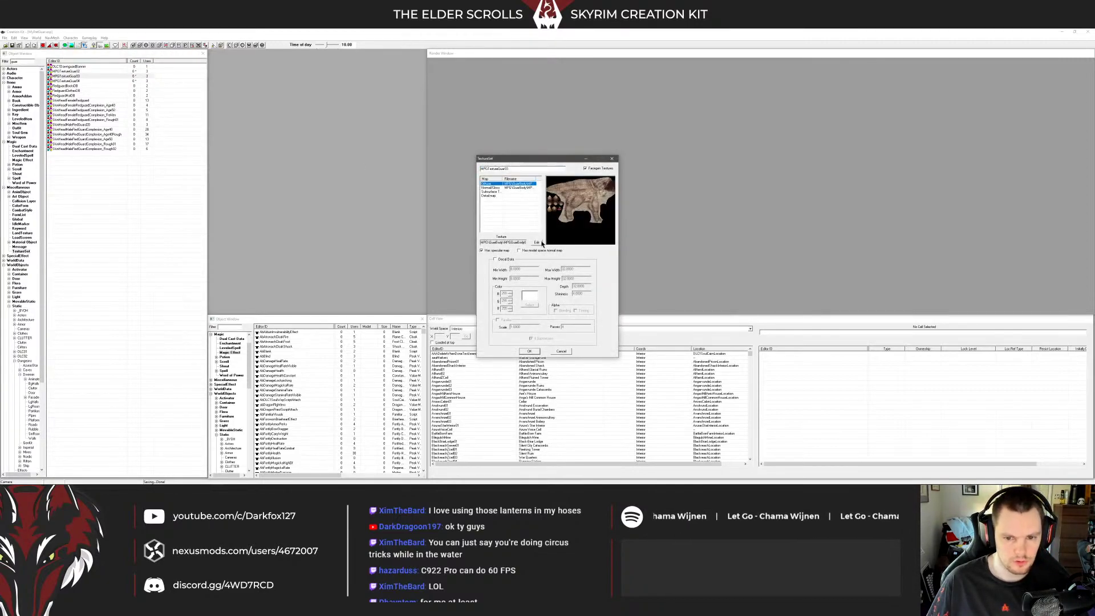
pyautogui.click(536, 242)
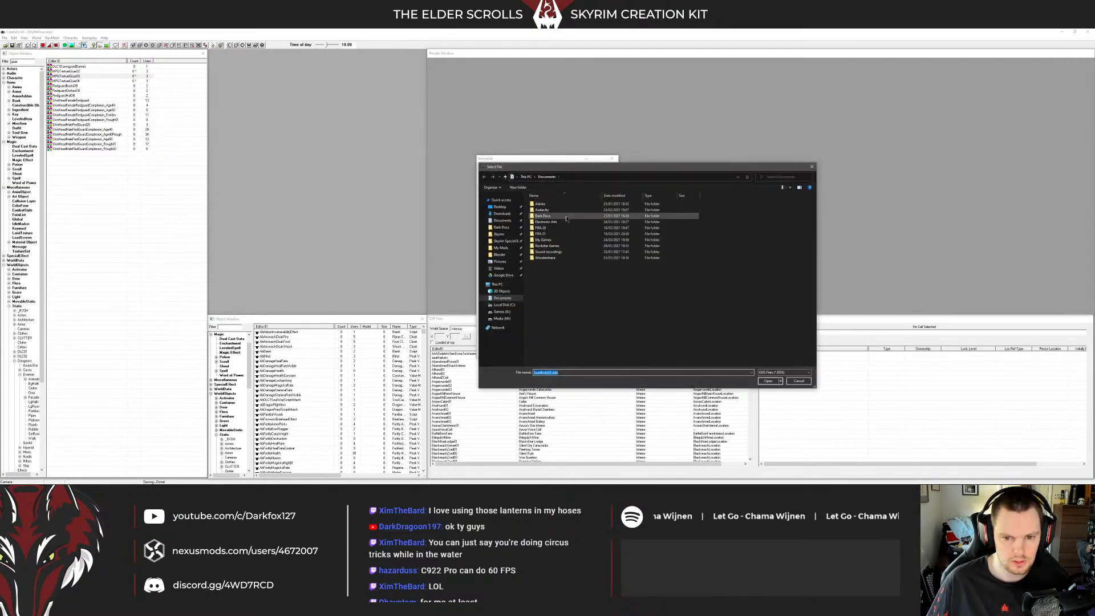
pyautogui.click(499, 234)
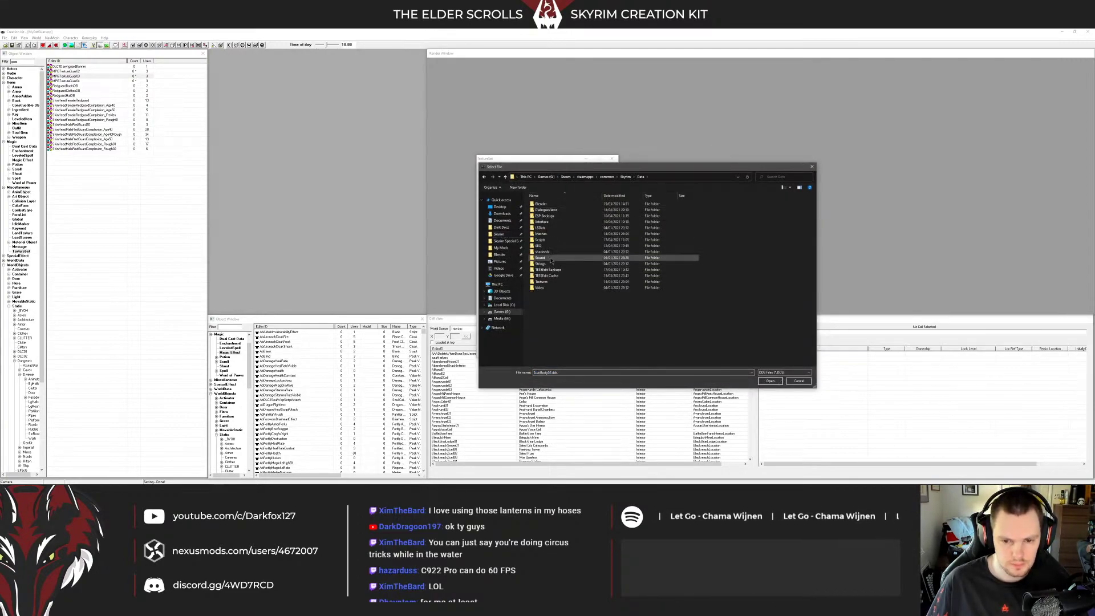
pyautogui.doubleClick(542, 281)
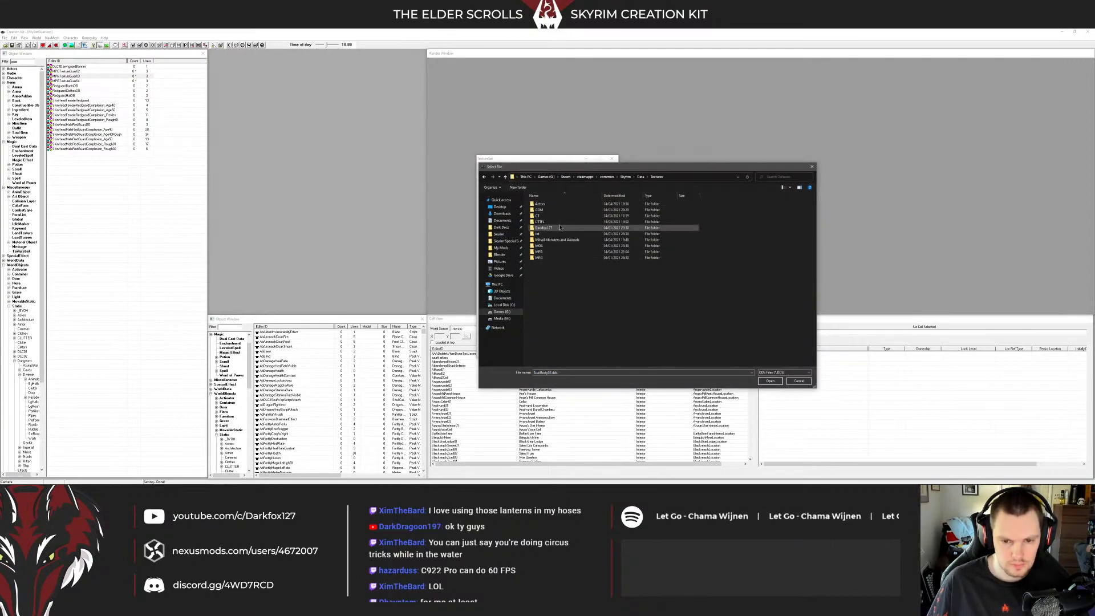
pyautogui.doubleClick(545, 258)
pyautogui.doubleClick(543, 204)
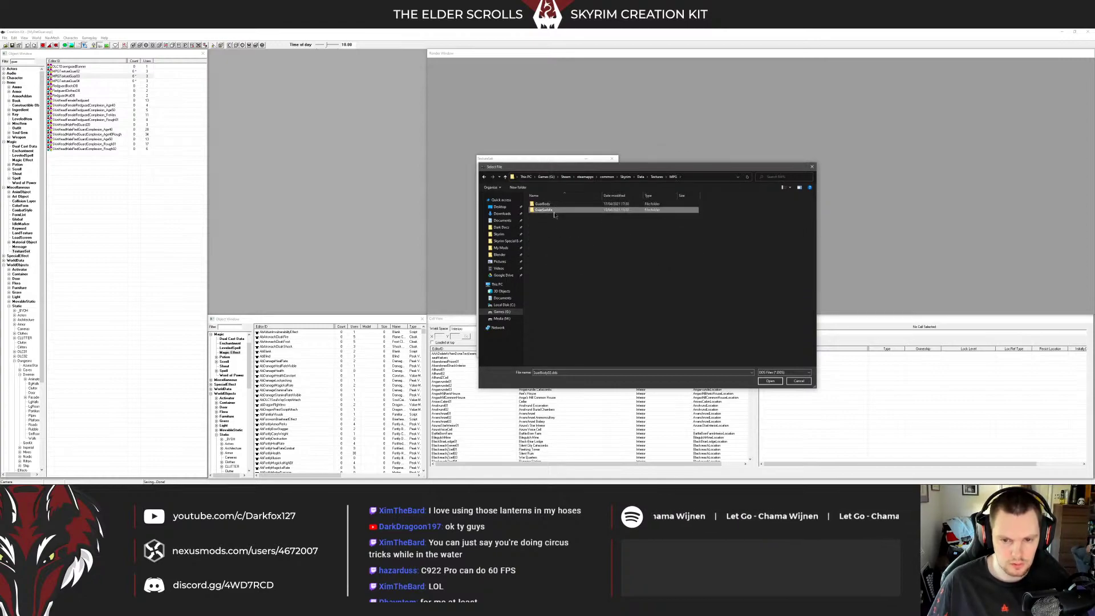
pyautogui.doubleClick(643, 215)
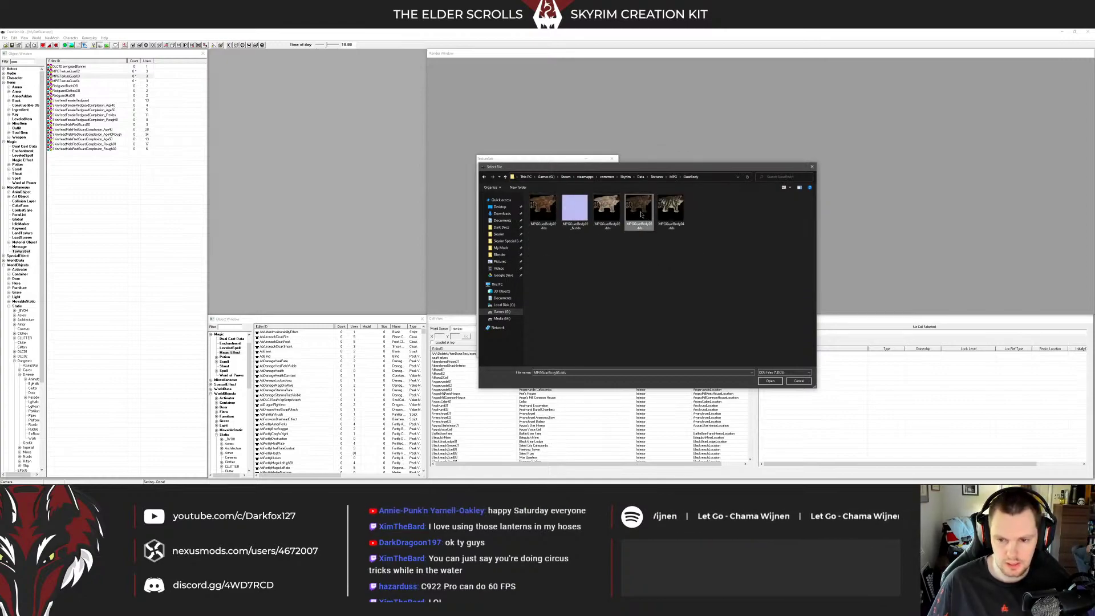
# Save the MPGTextureGuar03 texture set and reopen it to check its diffuse preview
pyautogui.click(530, 351)
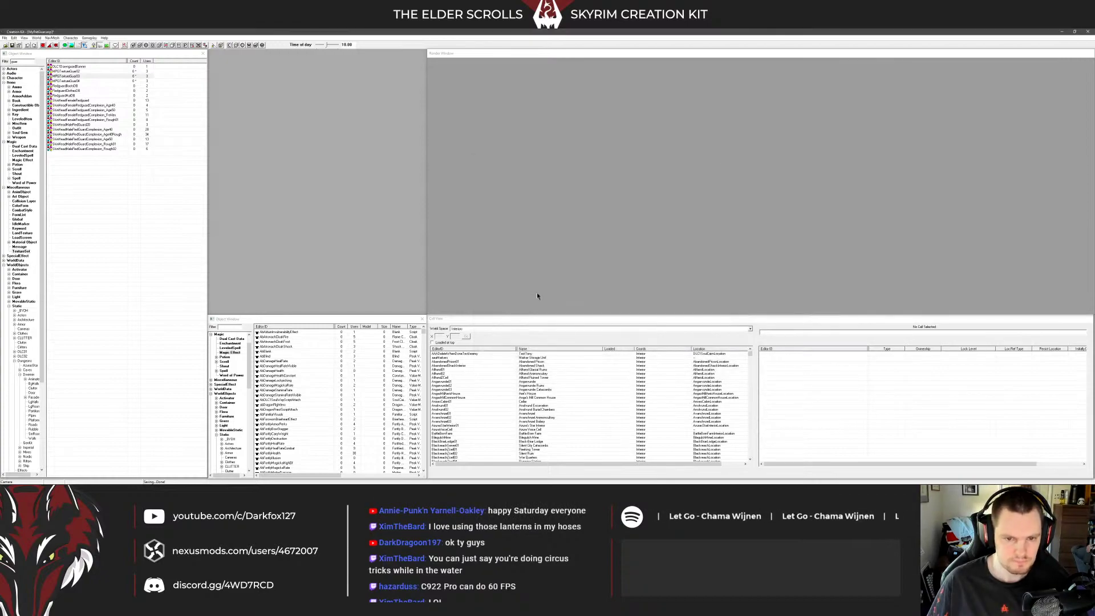
pyautogui.doubleClick(66, 75)
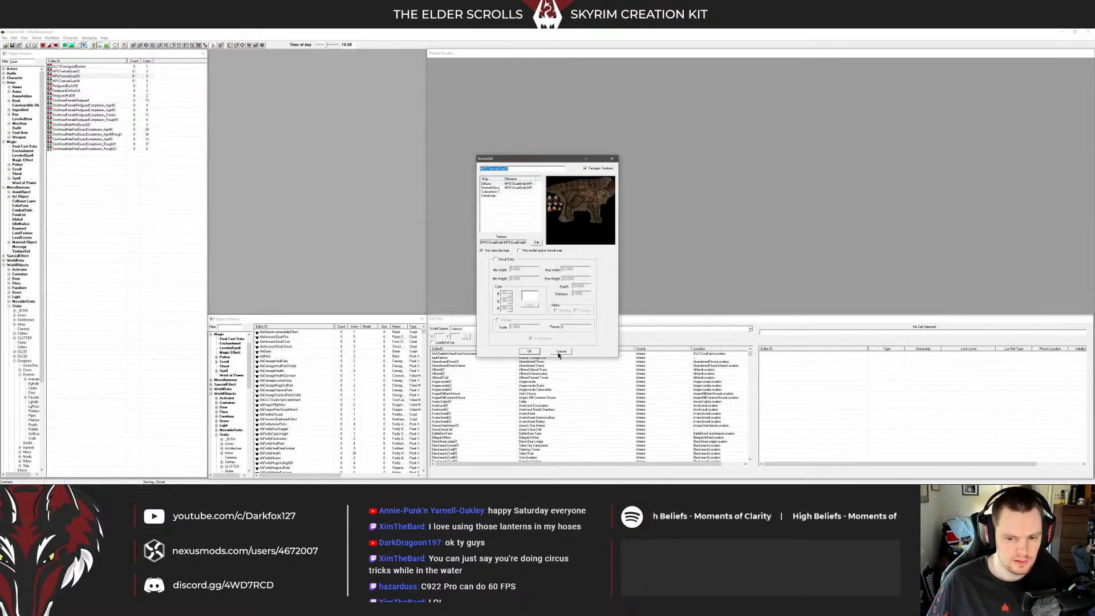
pyautogui.press('Escape')
# Set the diffuse map of the MPGTextureGuar04 texture set to MPGGuarBody04.dds
pyautogui.doubleClick(67, 80)
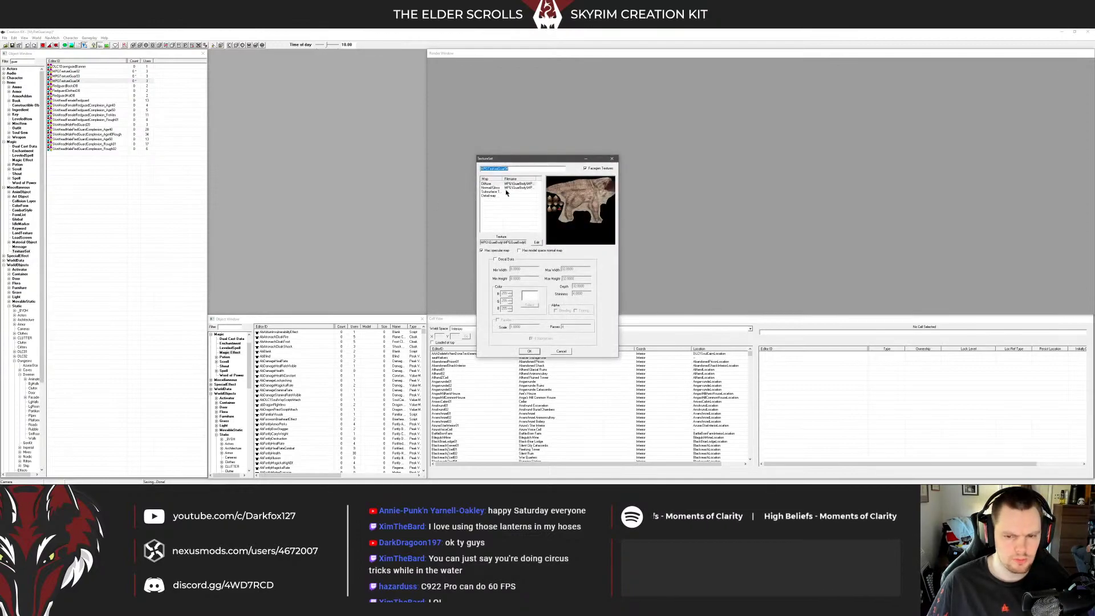
pyautogui.click(524, 188)
pyautogui.click(537, 242)
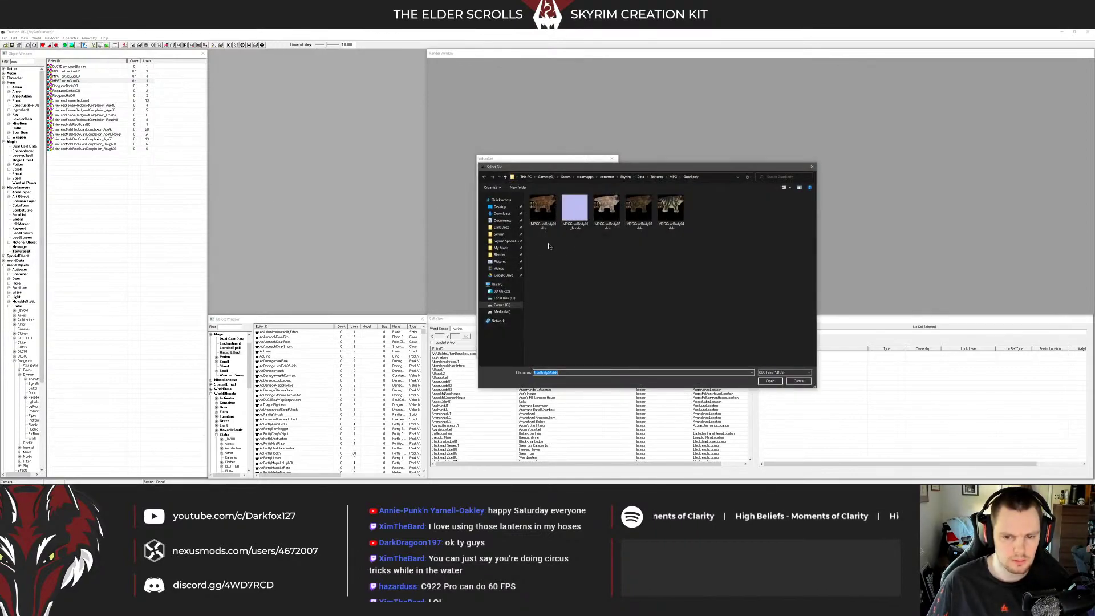
pyautogui.doubleClick(648, 223)
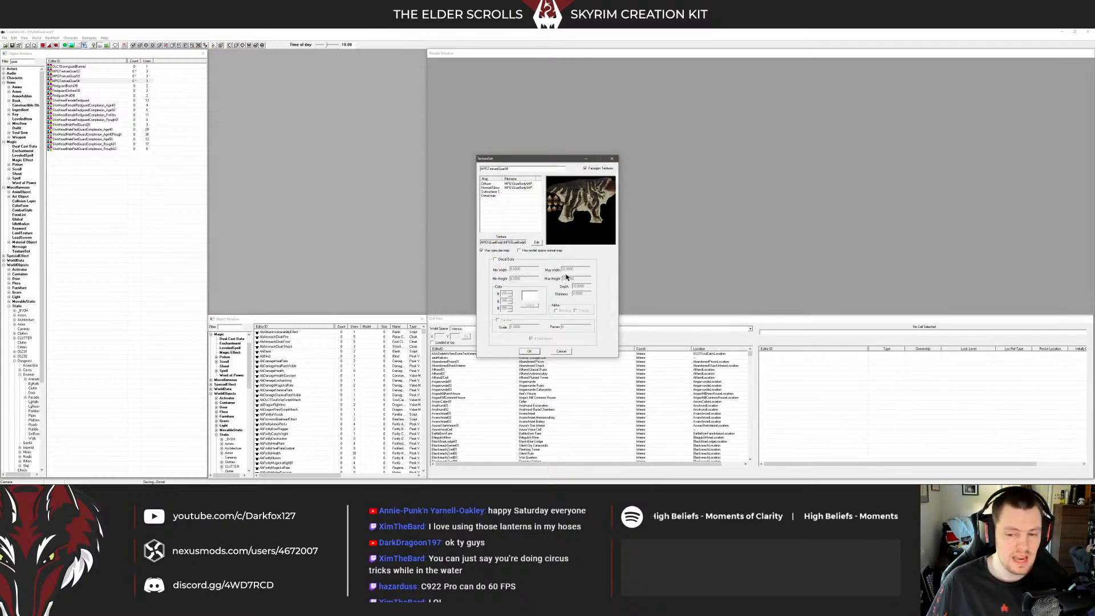
# Set the normal map of the MPGTextureGuar04 texture set to MPGGuarBody01_N.dds from the GuarBody texture folder
pyautogui.click(518, 188)
pyautogui.click(519, 184)
pyautogui.click(521, 188)
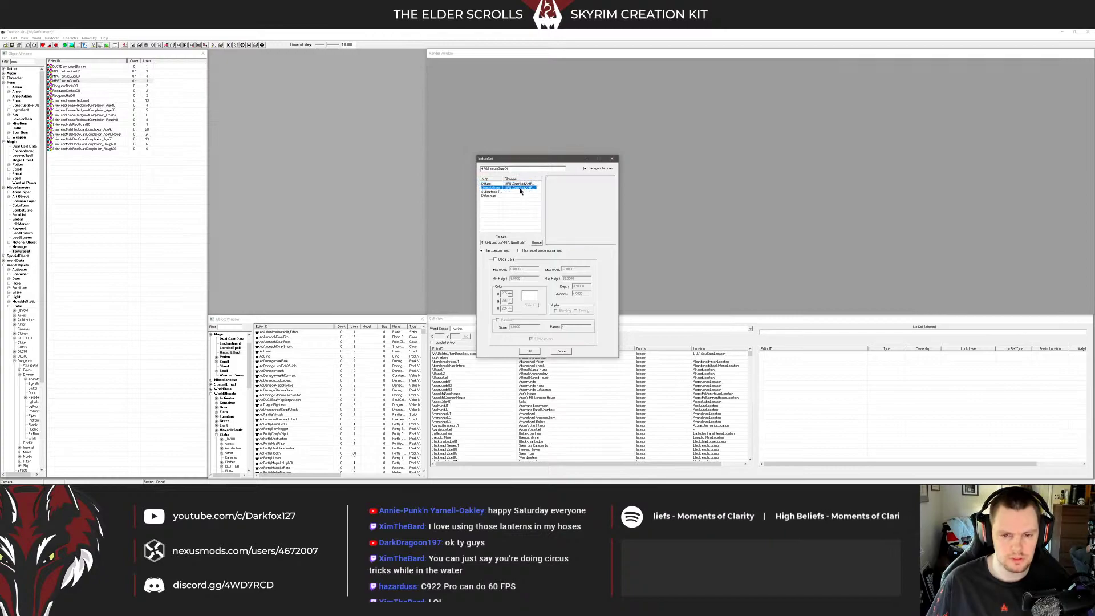
pyautogui.click(537, 244)
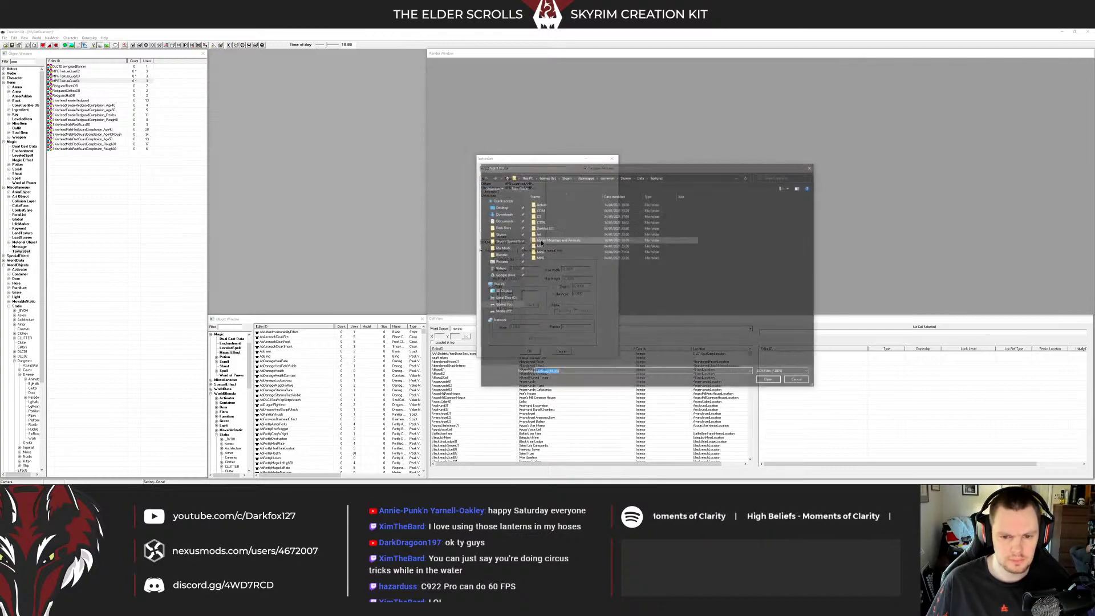
pyautogui.click(503, 235)
pyautogui.doubleClick(540, 209)
pyautogui.doubleClick(543, 283)
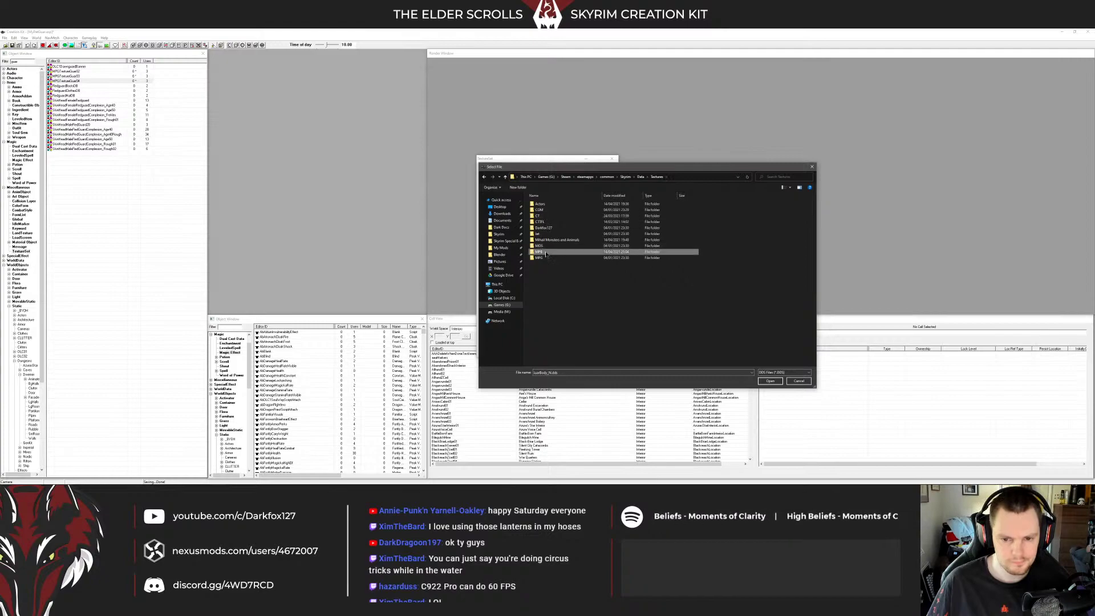
pyautogui.doubleClick(545, 254)
pyautogui.click(656, 177)
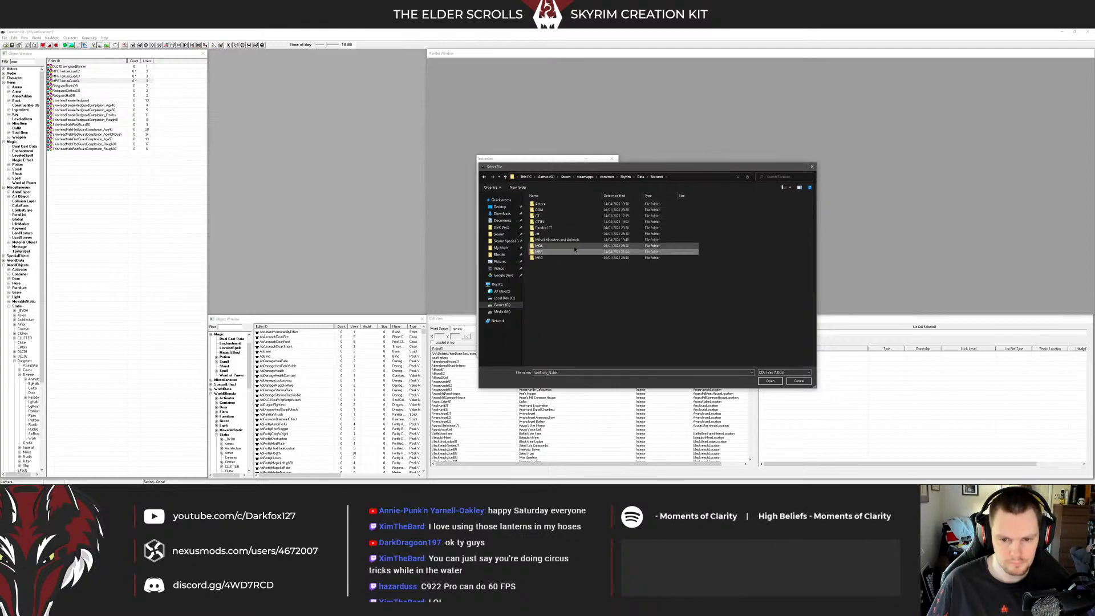
pyautogui.doubleClick(573, 247)
pyautogui.doubleClick(565, 204)
pyautogui.doubleClick(582, 216)
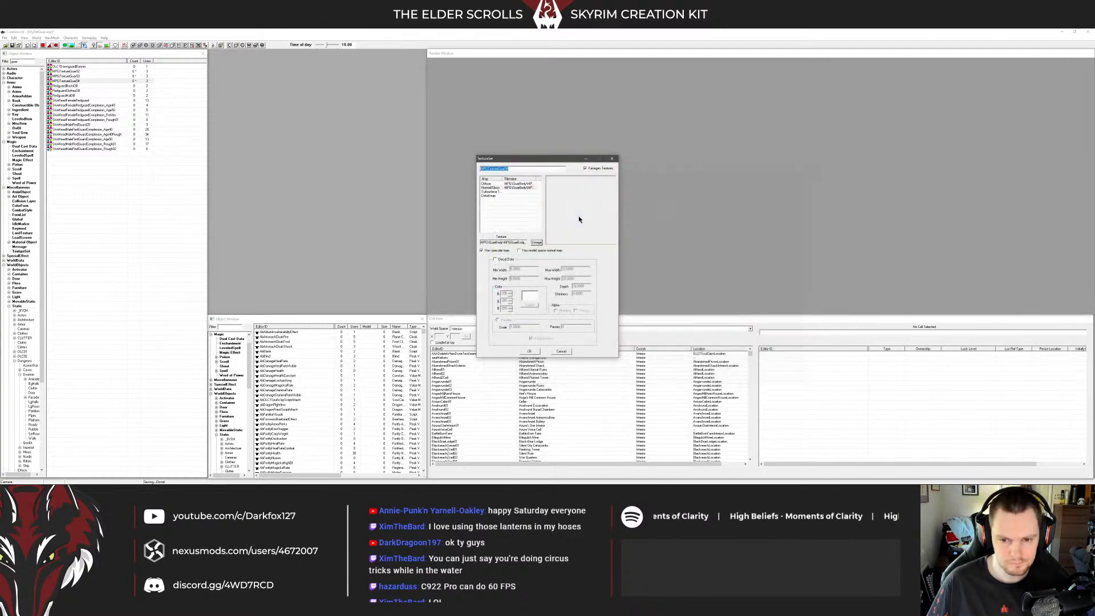
# Check the diffuse and normal map previews of MPGTextureGuar04 and accept the texture set
pyautogui.click(522, 183)
pyautogui.click(523, 187)
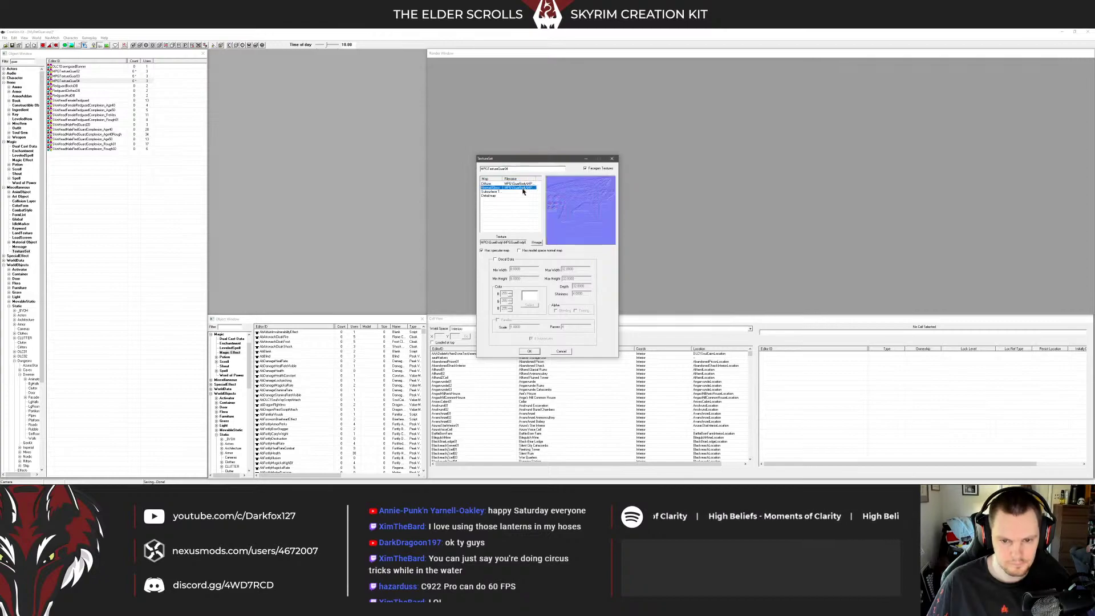
pyautogui.click(515, 243)
pyautogui.click(529, 351)
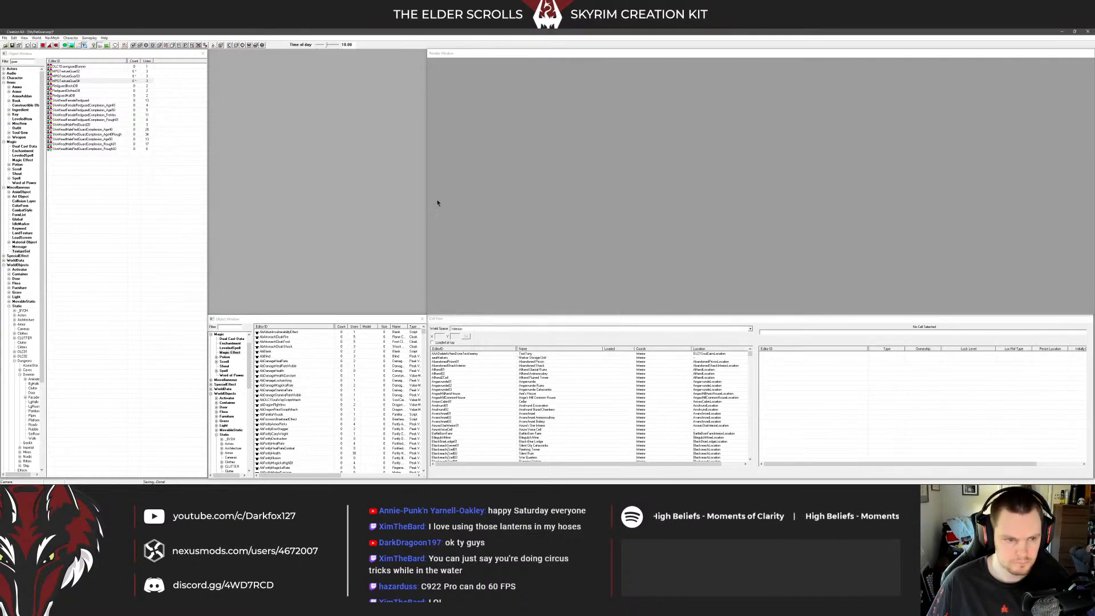
# Set the normal map of the MPGTextureGuar03 texture set to MPGGuarBody01_N.dds and accept it
pyautogui.doubleClick(94, 76)
pyautogui.click(489, 184)
pyautogui.click(536, 243)
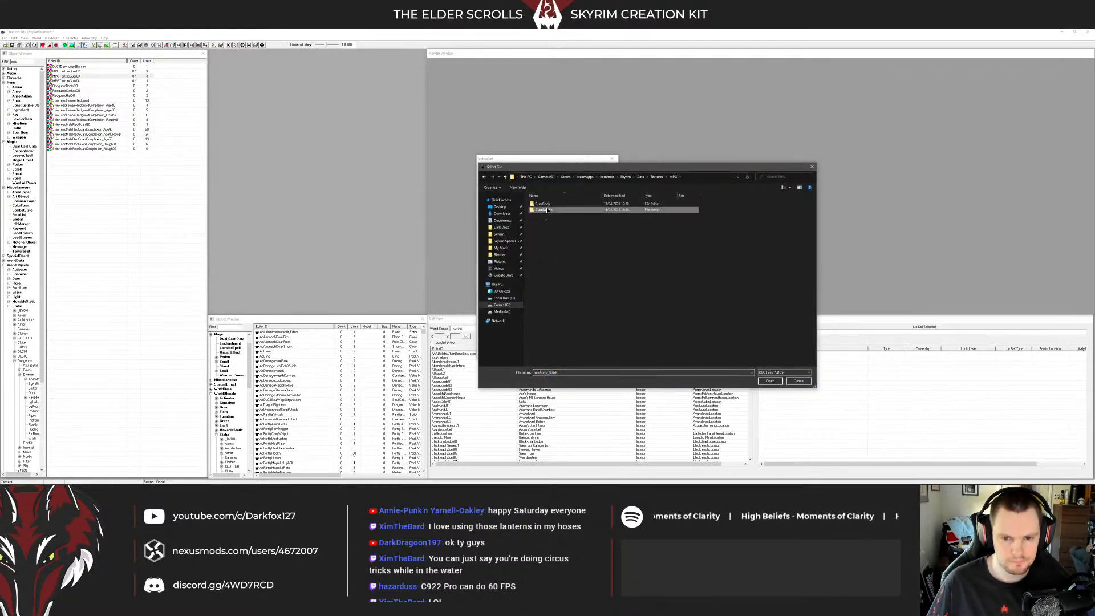
pyautogui.doubleClick(547, 211)
pyautogui.doubleClick(545, 212)
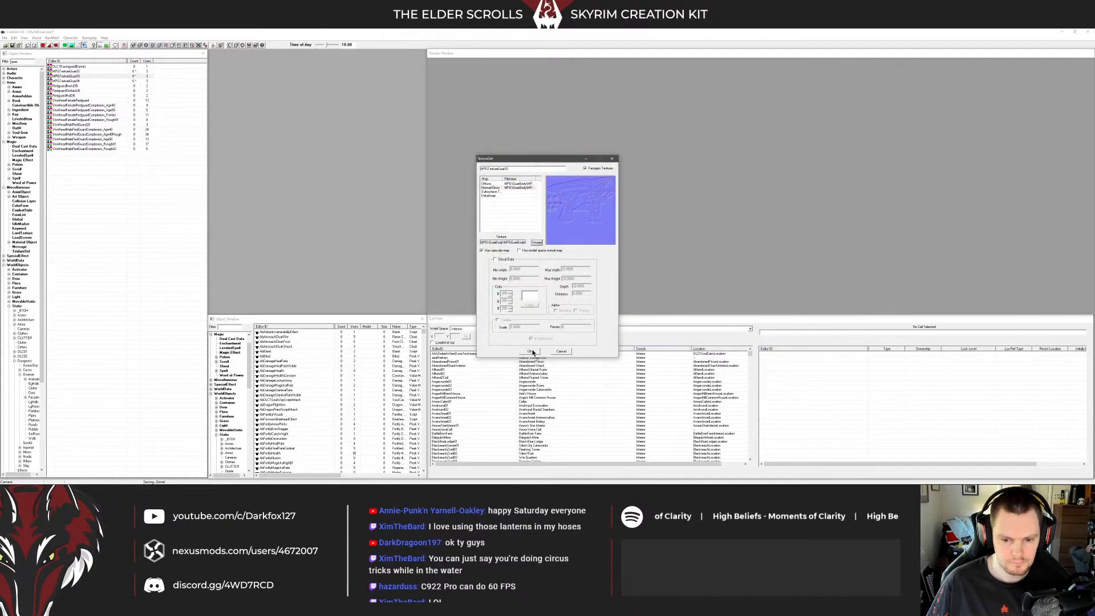
pyautogui.click(530, 351)
# Set the normal map of the MPGTextureGuar02 texture set to MPGGuarBody01_N.dds and accept it
pyautogui.doubleClick(67, 75)
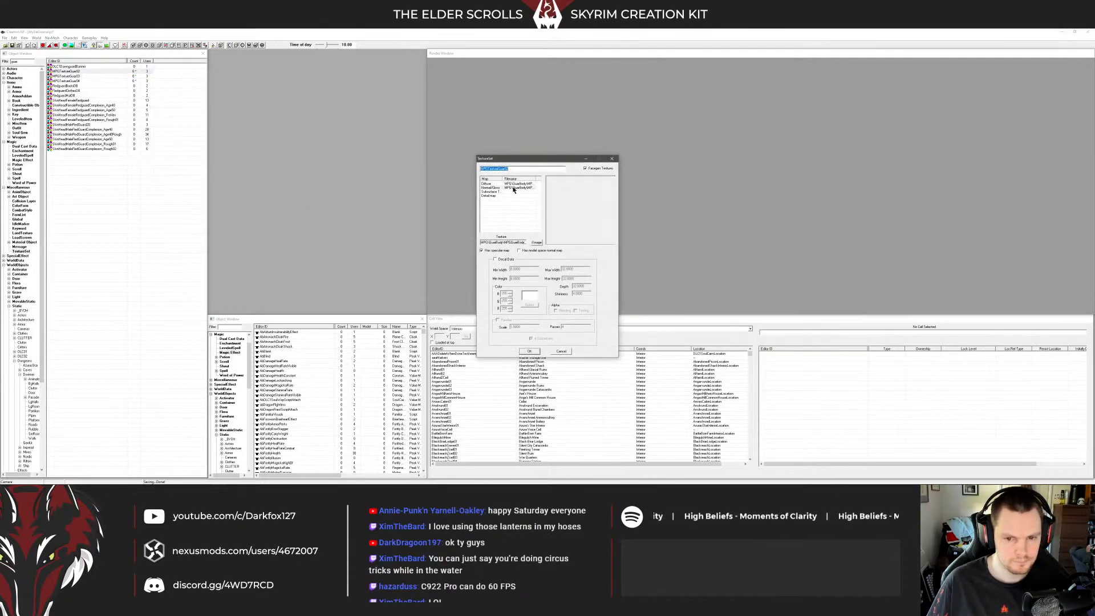
pyautogui.doubleClick(514, 188)
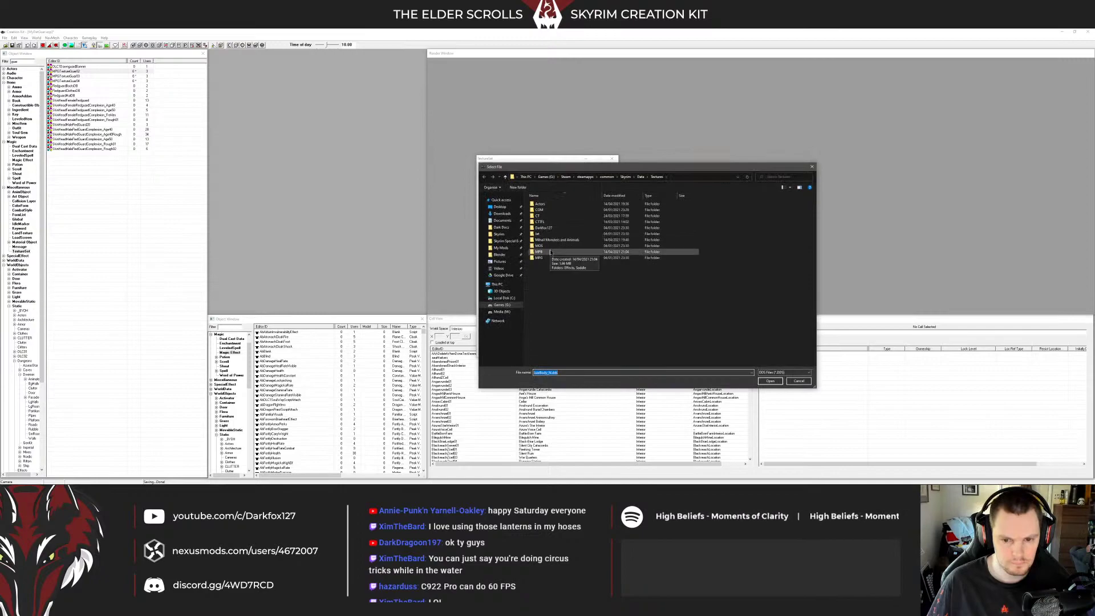
pyautogui.doubleClick(540, 258)
pyautogui.doubleClick(548, 205)
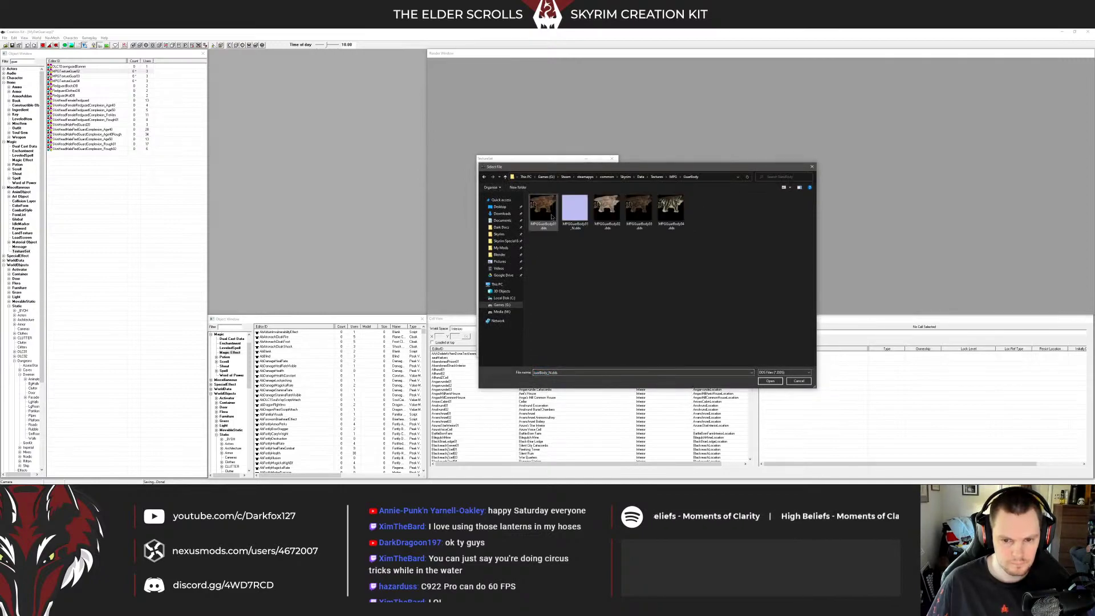
pyautogui.doubleClick(574, 208)
pyautogui.click(530, 351)
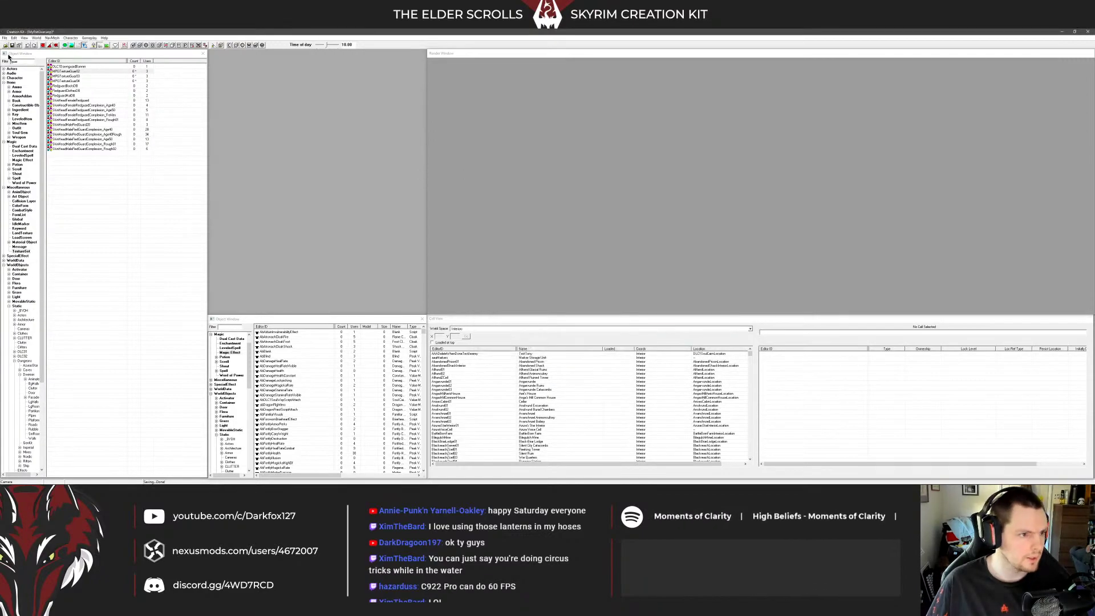
# List the actors matching the "guar" filter and locate the MPGGuar01 actor
pyautogui.click(105, 81)
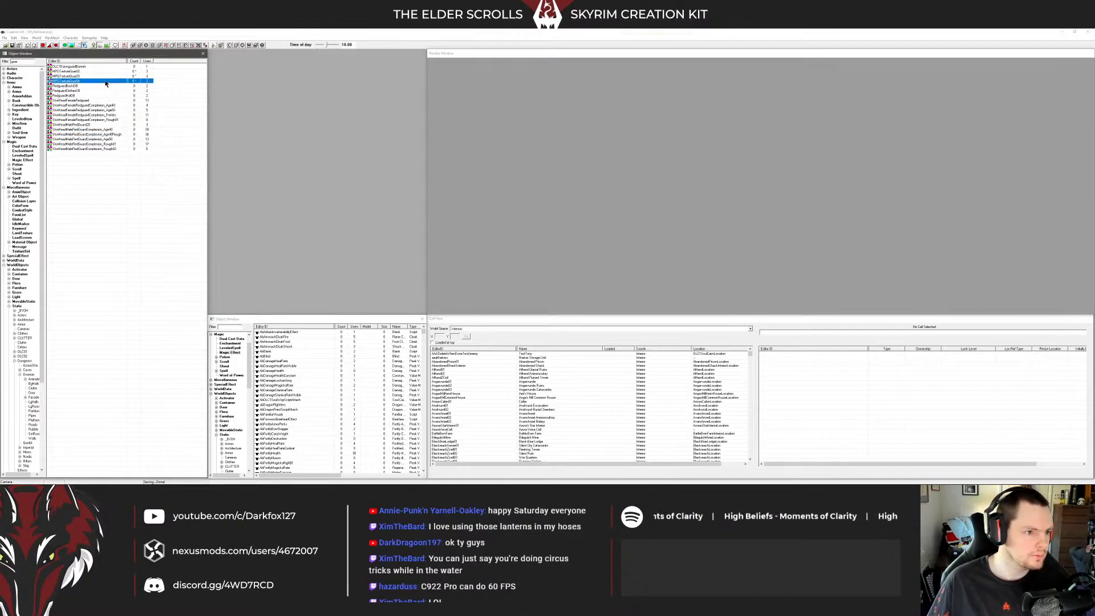
pyautogui.doubleClick(12, 69)
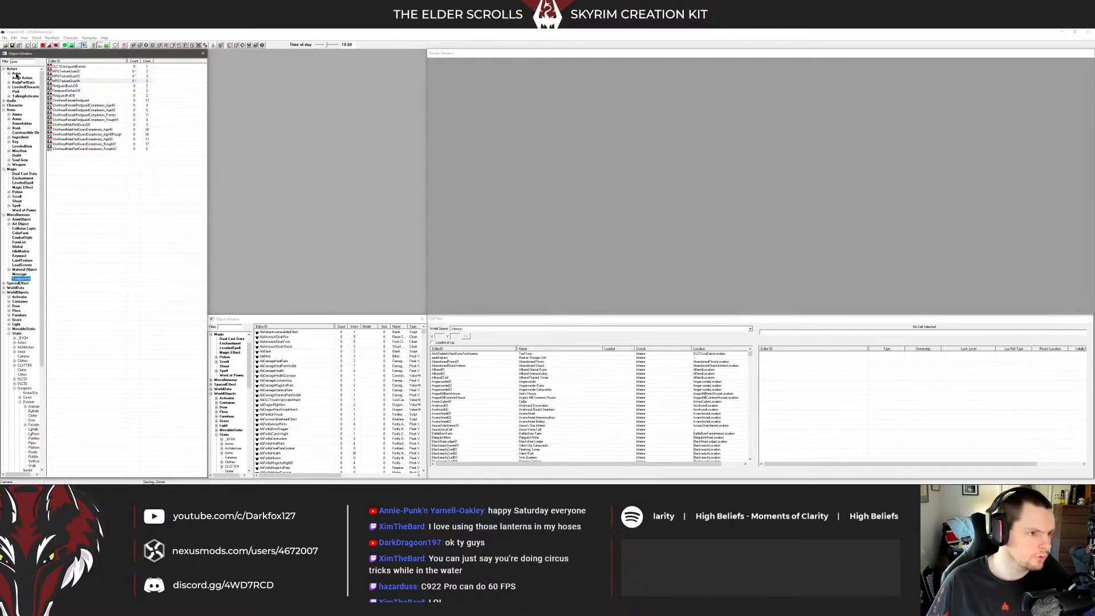
pyautogui.click(16, 73)
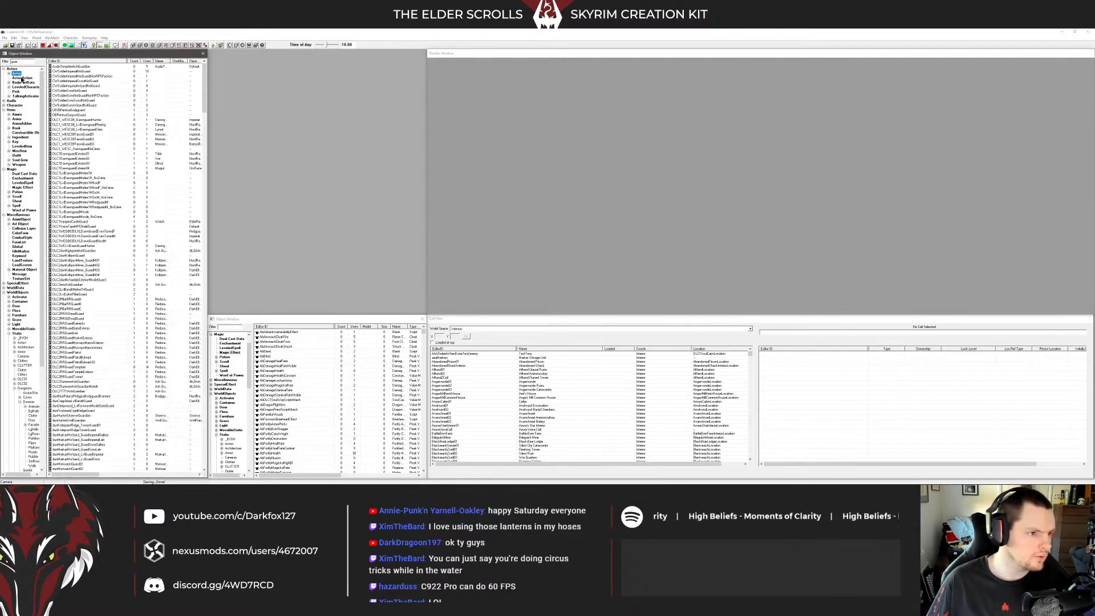
pyautogui.click(106, 134)
pyautogui.press('m')
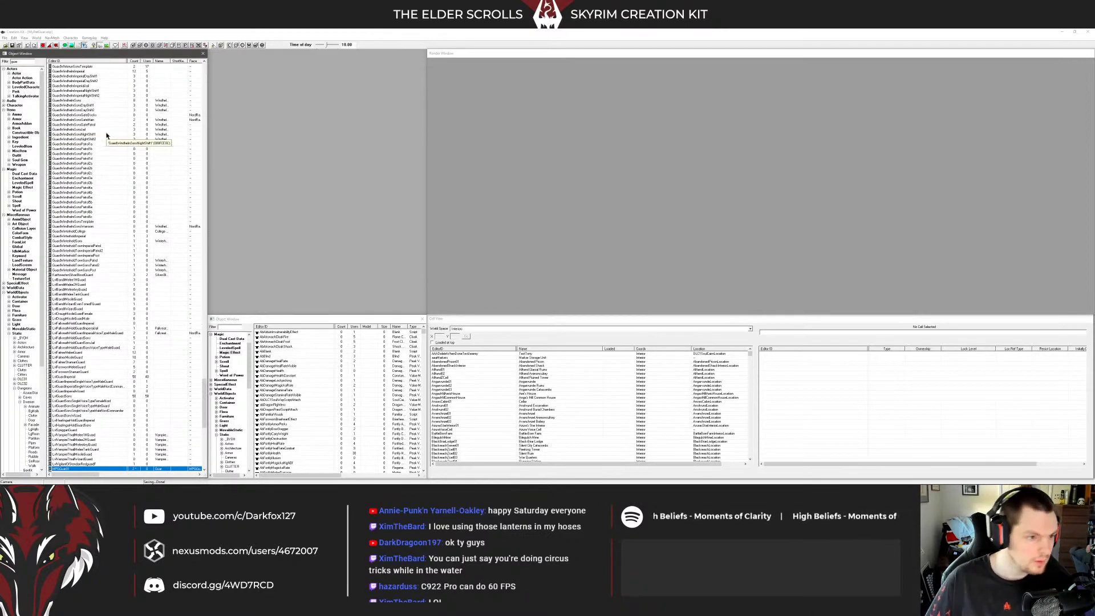
pyautogui.scroll(-7, 122, 181)
pyautogui.press('Tab')
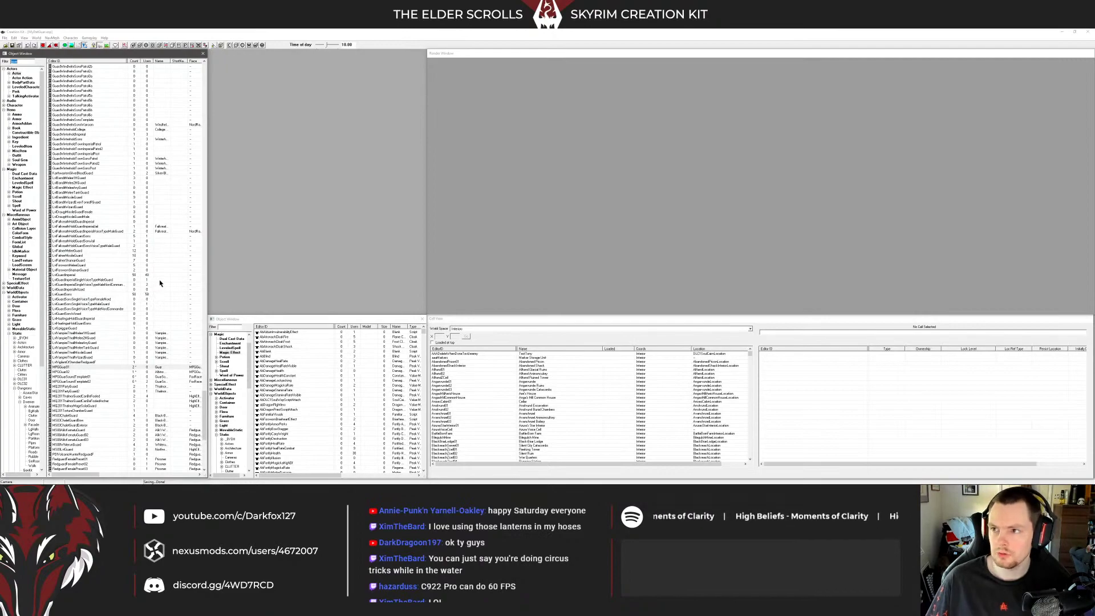
# Open the MPGGuar01 actor and examine its attached Papyrus scripts and traits
pyautogui.hotkey('alt', 'Tab')
pyautogui.hotkey('alt', 'Tab')
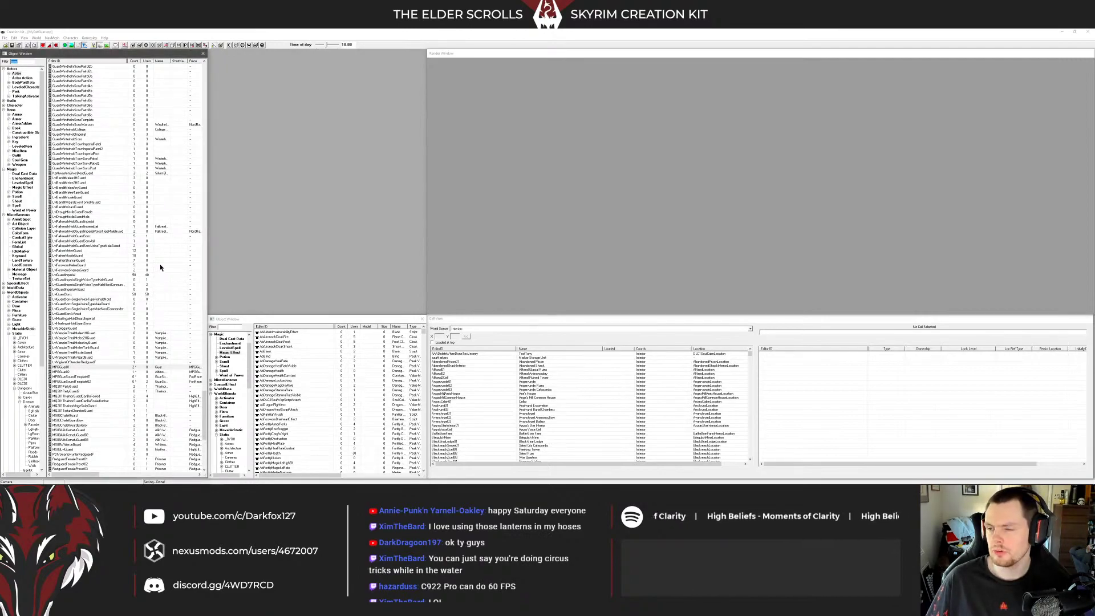
pyautogui.press('Return')
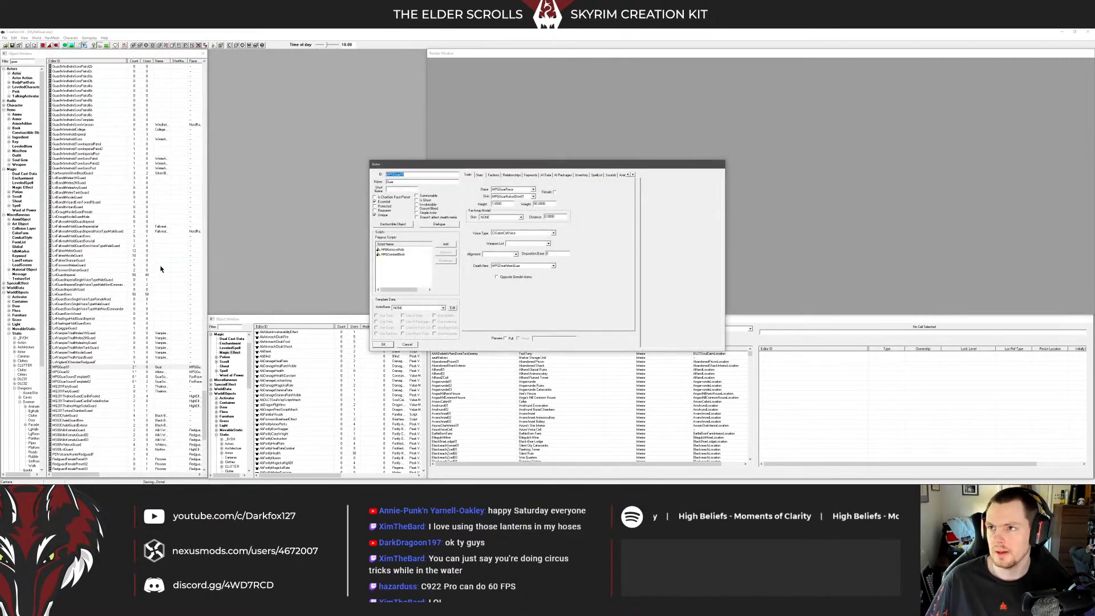
pyautogui.moveTo(491, 165); pyautogui.dragTo(479, 172)
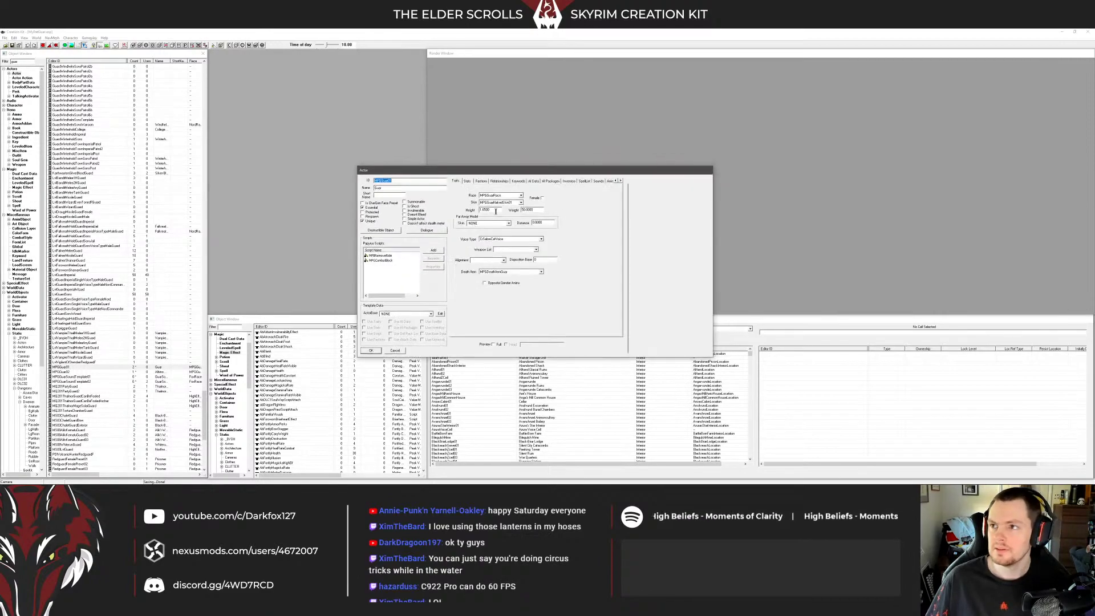
pyautogui.click(385, 262)
pyautogui.click(394, 260)
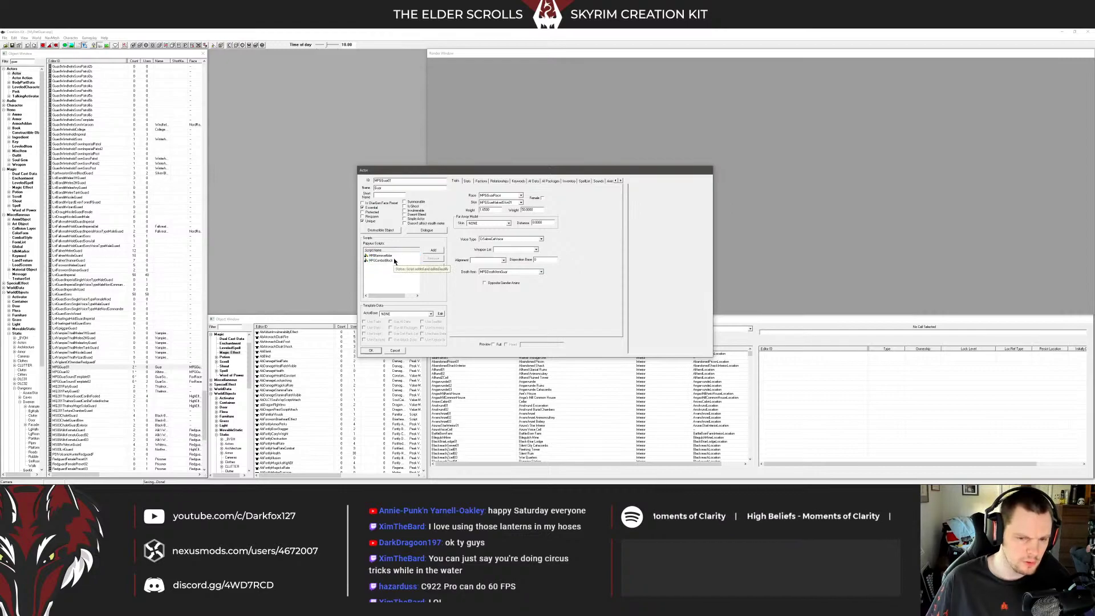
pyautogui.click(394, 257)
pyautogui.click(399, 264)
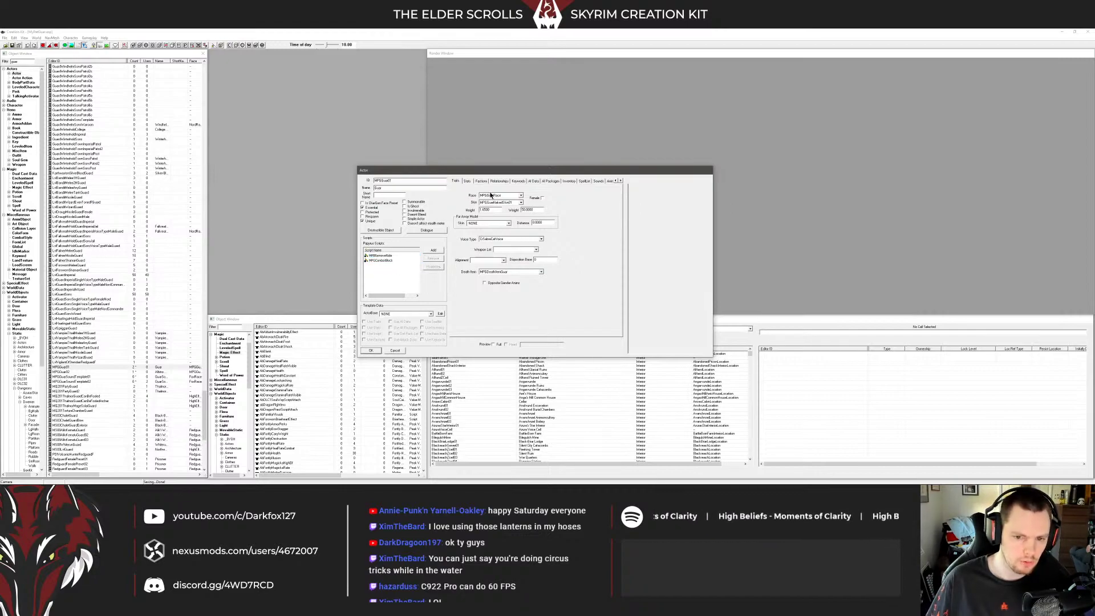
pyautogui.click(370, 351)
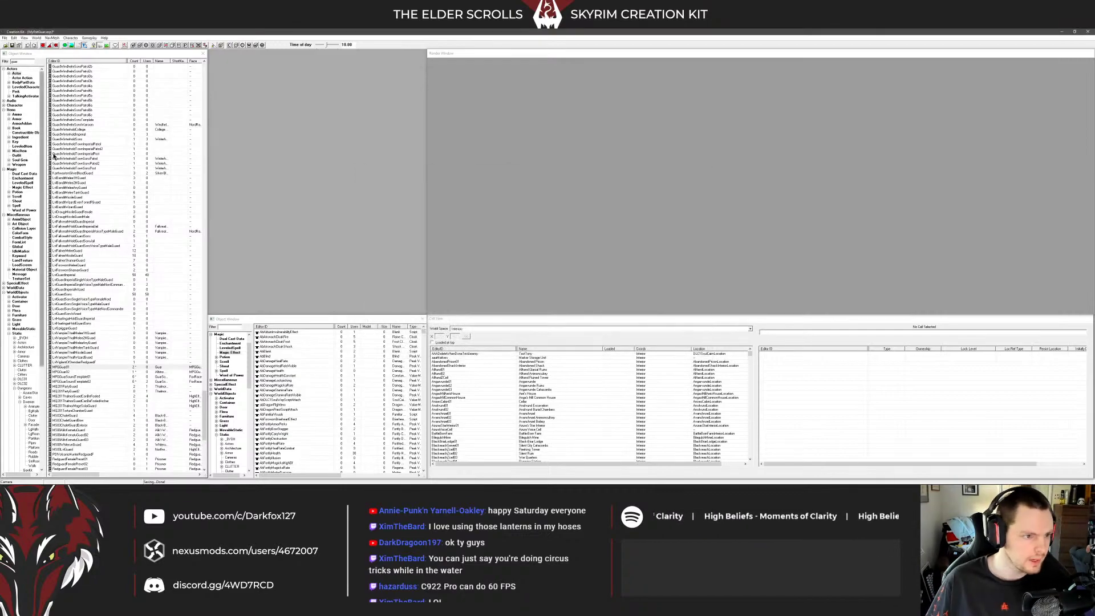
# Open the MPGGuar02 actor and inspect the properties of its attached Papyrus script
pyautogui.click(71, 372)
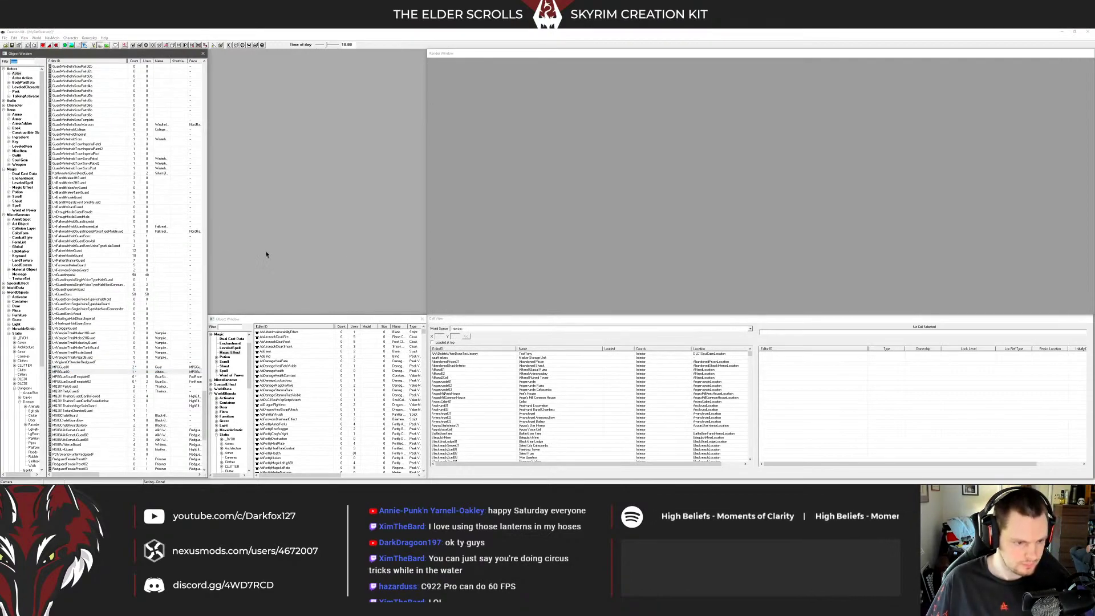
pyautogui.hotkey('alt', 'Tab')
pyautogui.hotkey('alt', 'Tab')
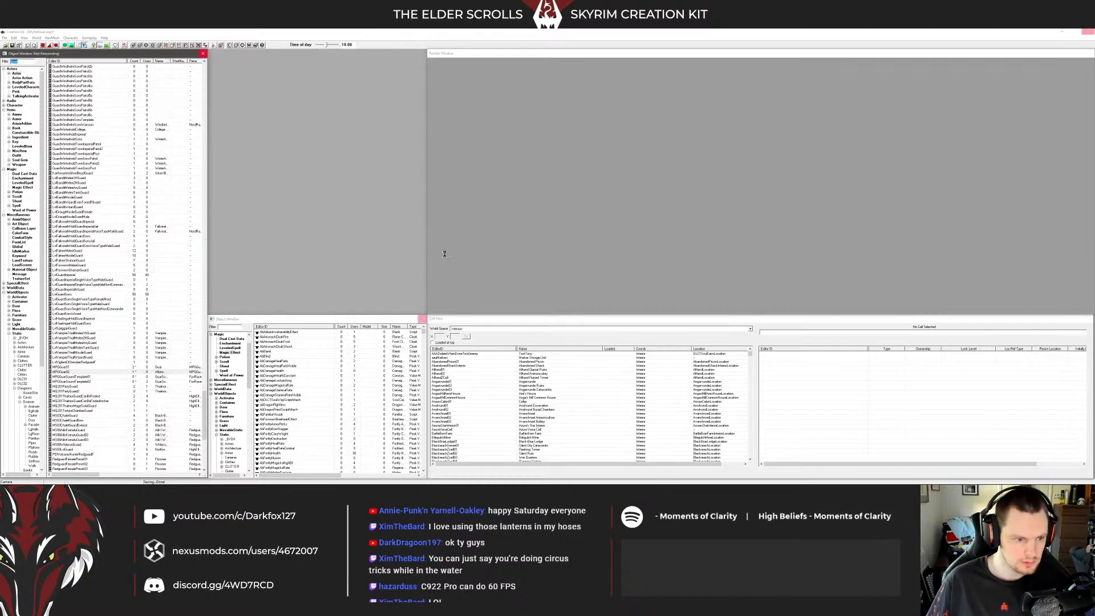
pyautogui.press('Return')
pyautogui.doubleClick(414, 249)
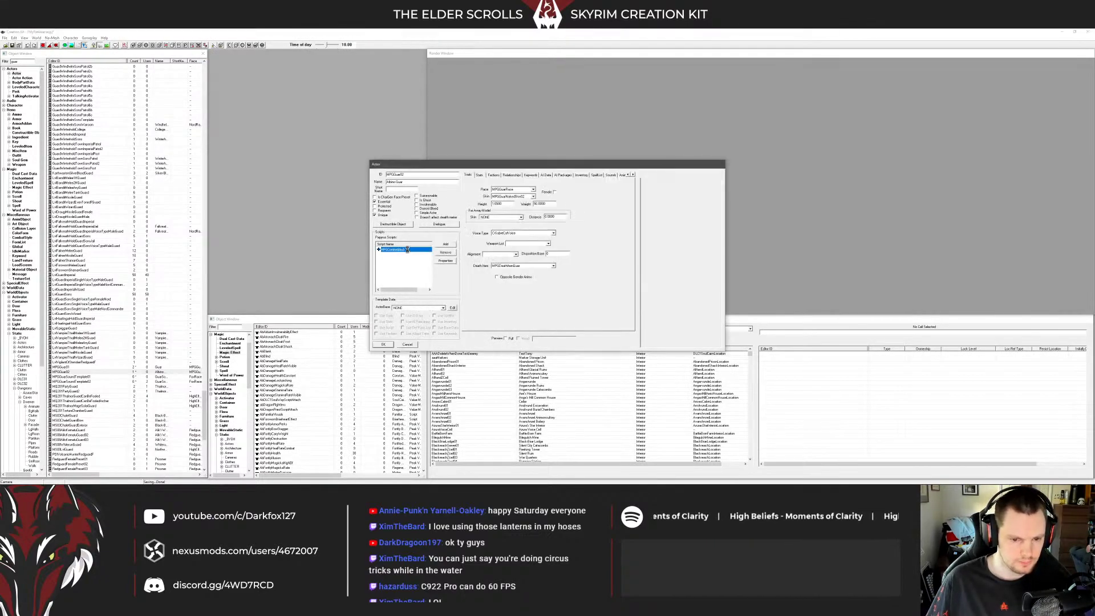
pyautogui.click(628, 416)
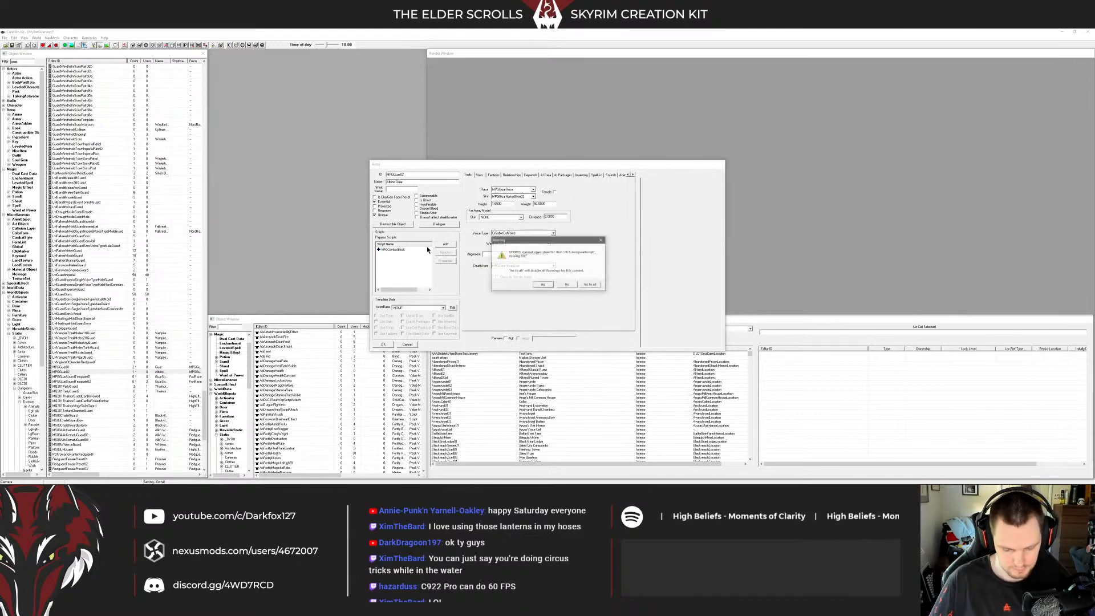
# Add the MPG remove script to the MPGGuar02 actor's Papyrus scripts
pyautogui.click(590, 284)
pyautogui.write('removeme')
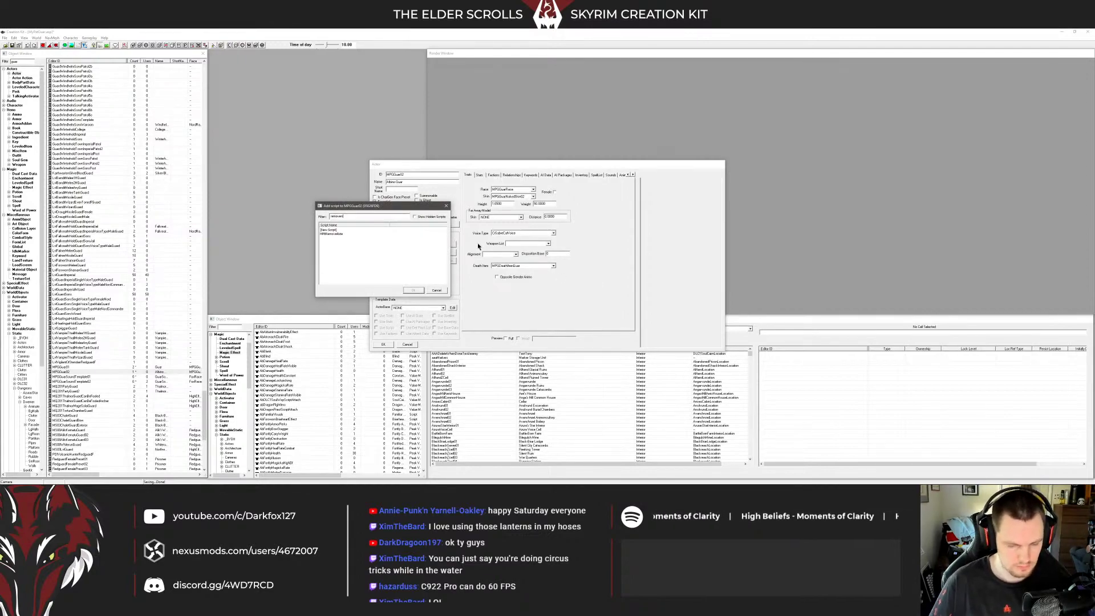
pyautogui.write('de')
pyautogui.doubleClick(332, 234)
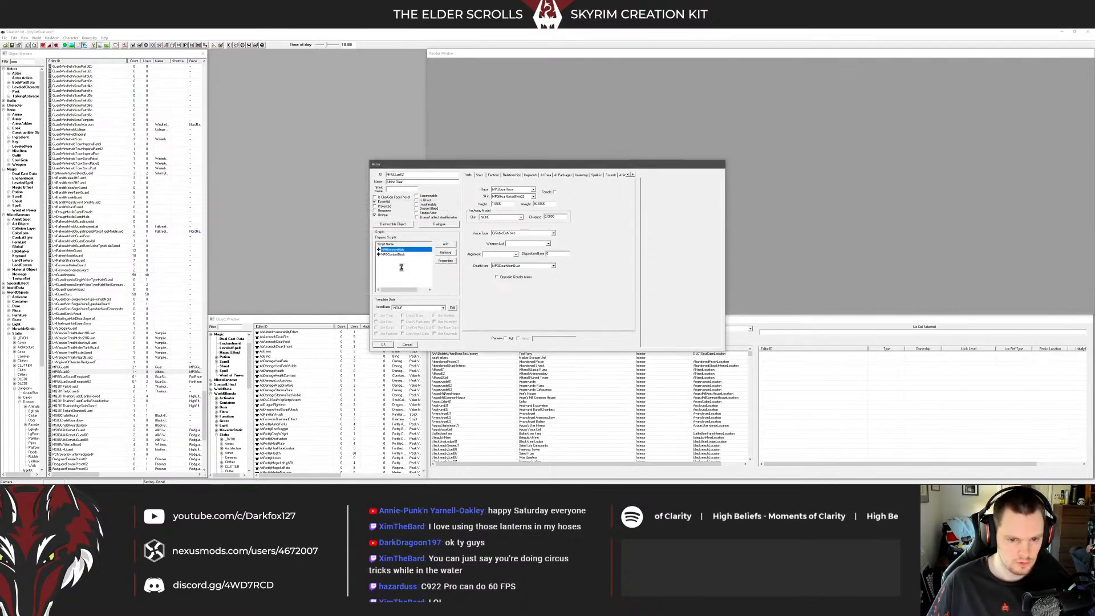
# Open the properties of the newly added MPG remove script on MPGGuar02 and auto-fill them
pyautogui.doubleClick(392, 249)
pyautogui.click(444, 416)
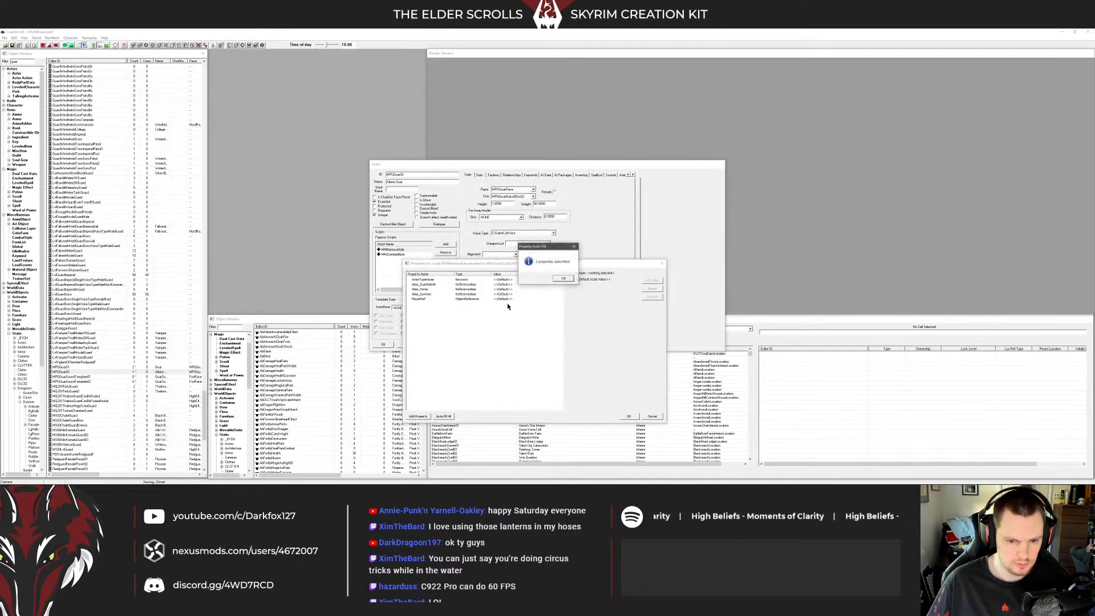
pyautogui.click(562, 279)
# Assign the script's guar alias property to the matching alias of the MPGDialogueQuest quest and save the MPGGuar02 actor
pyautogui.click(433, 285)
pyautogui.click(652, 280)
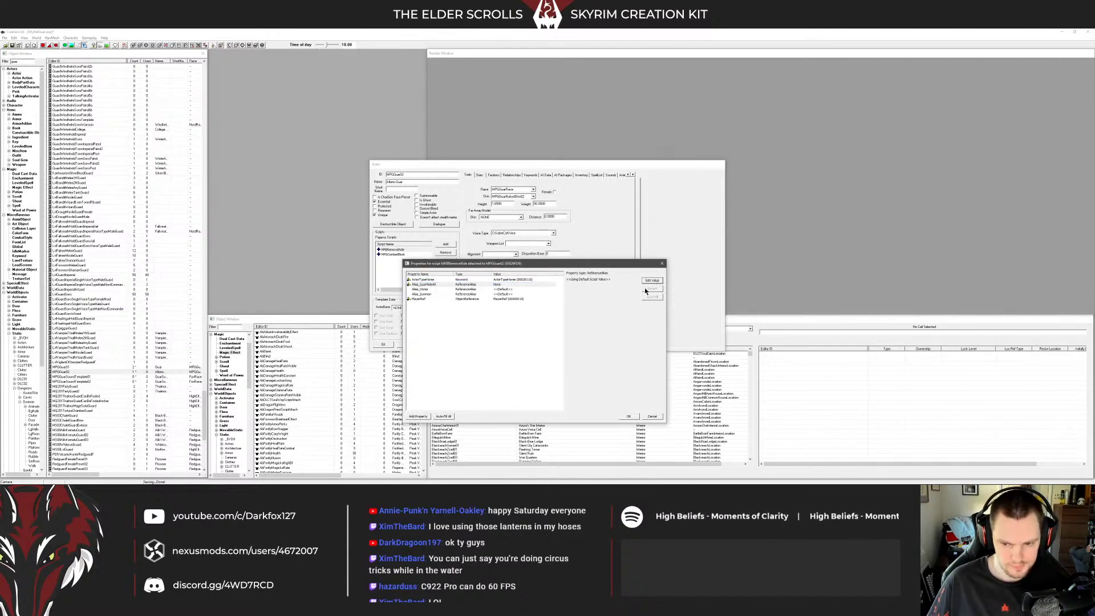
pyautogui.click(633, 281)
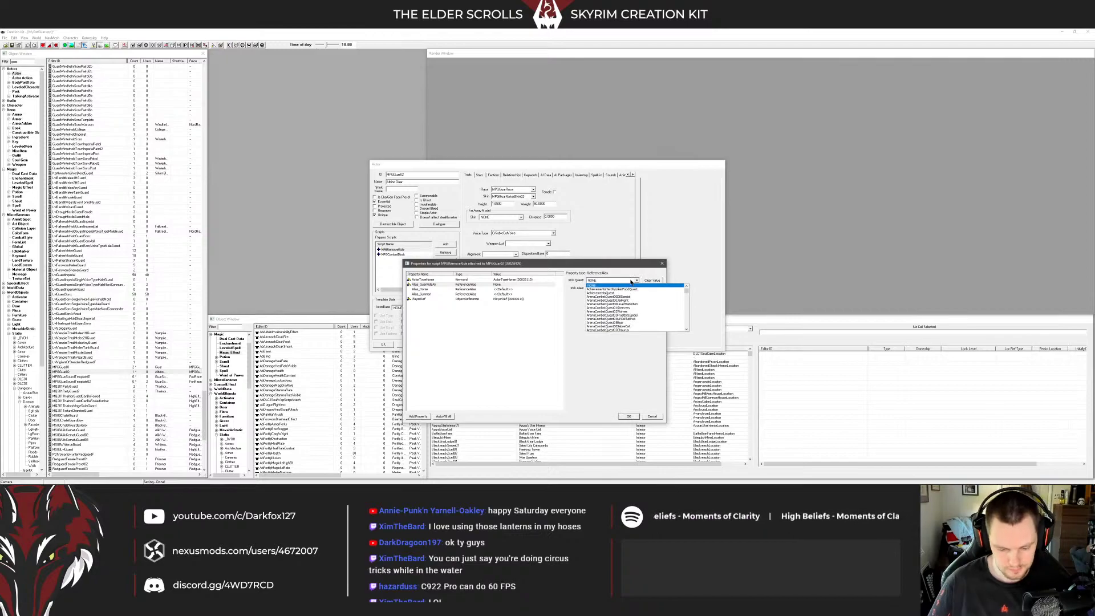
pyautogui.write('mpg')
pyautogui.press('Return')
pyautogui.click(629, 288)
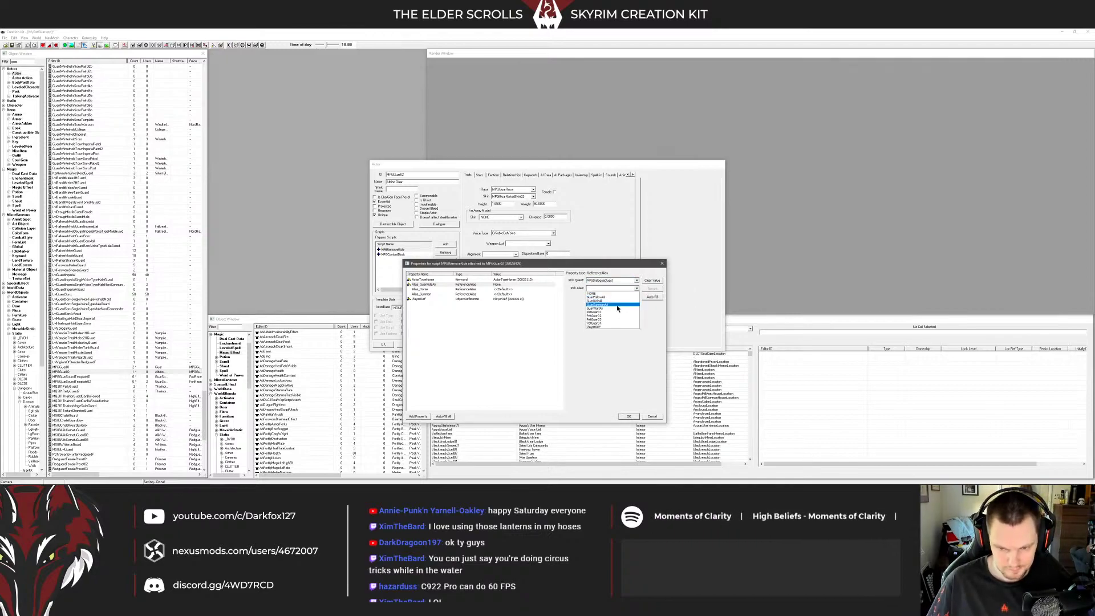
pyautogui.click(619, 302)
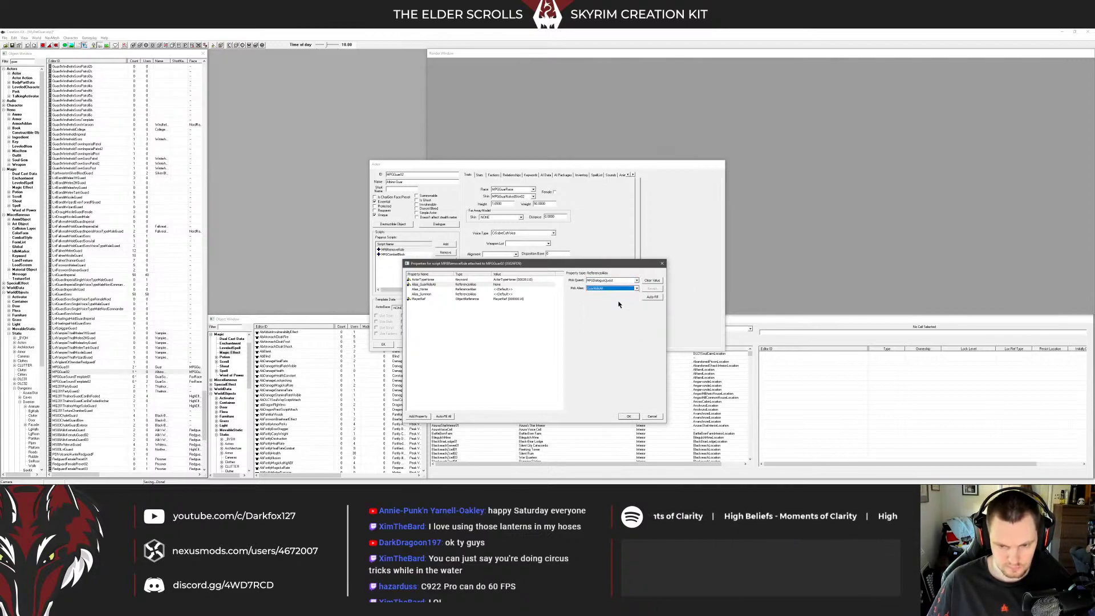
pyautogui.click(436, 289)
pyautogui.click(627, 416)
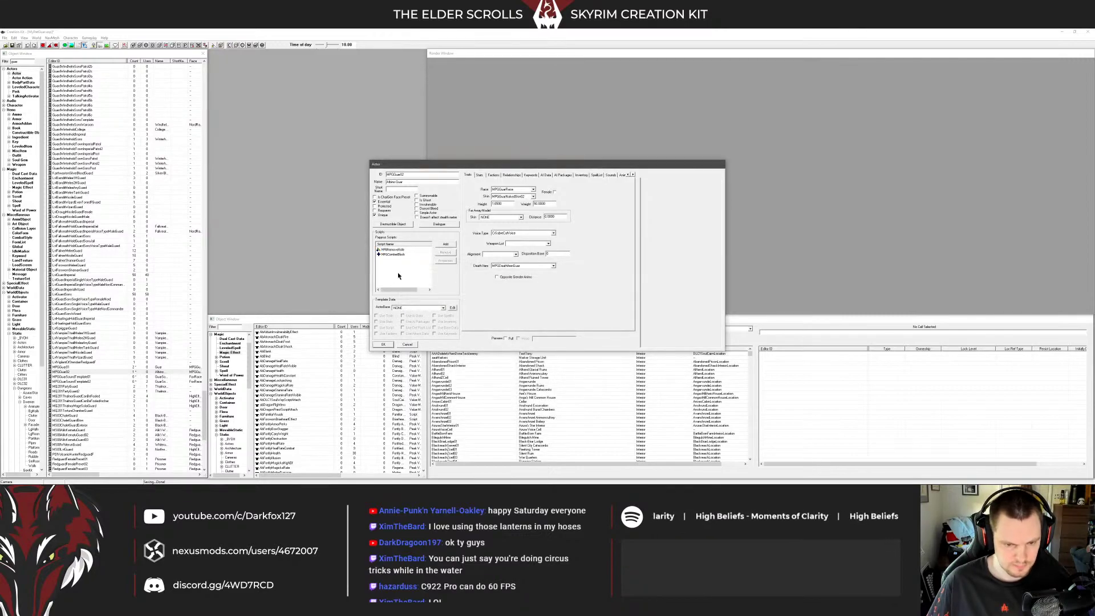
pyautogui.click(383, 345)
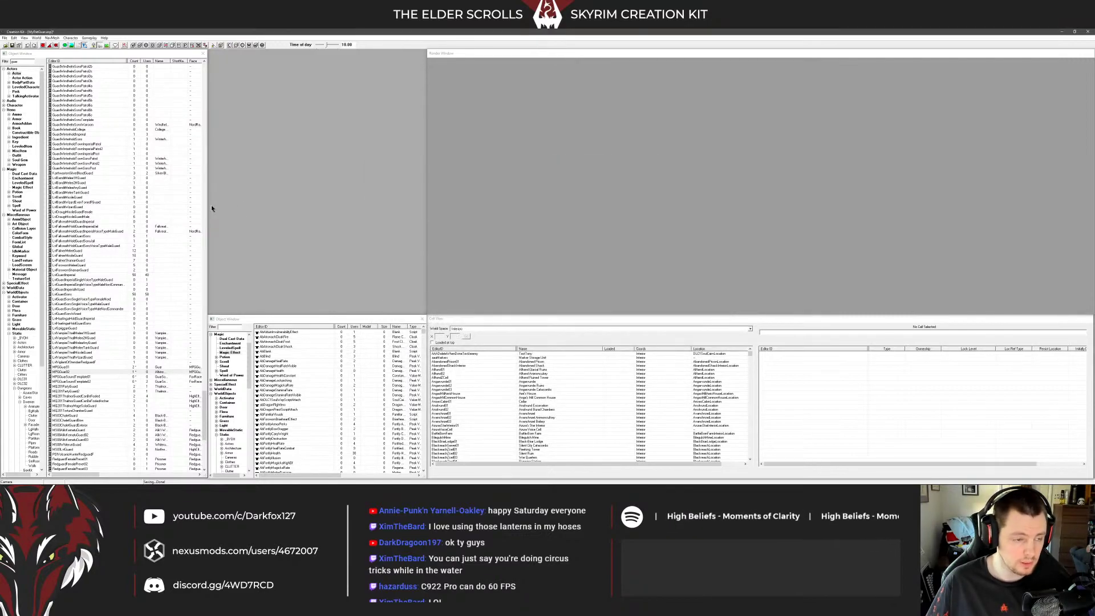
# Create a new actor MPGGuar03 from MPGGuar02 by changing its ID and accepting the new form
pyautogui.rightClick(61, 372)
pyautogui.click(85, 353)
pyautogui.doubleClick(72, 372)
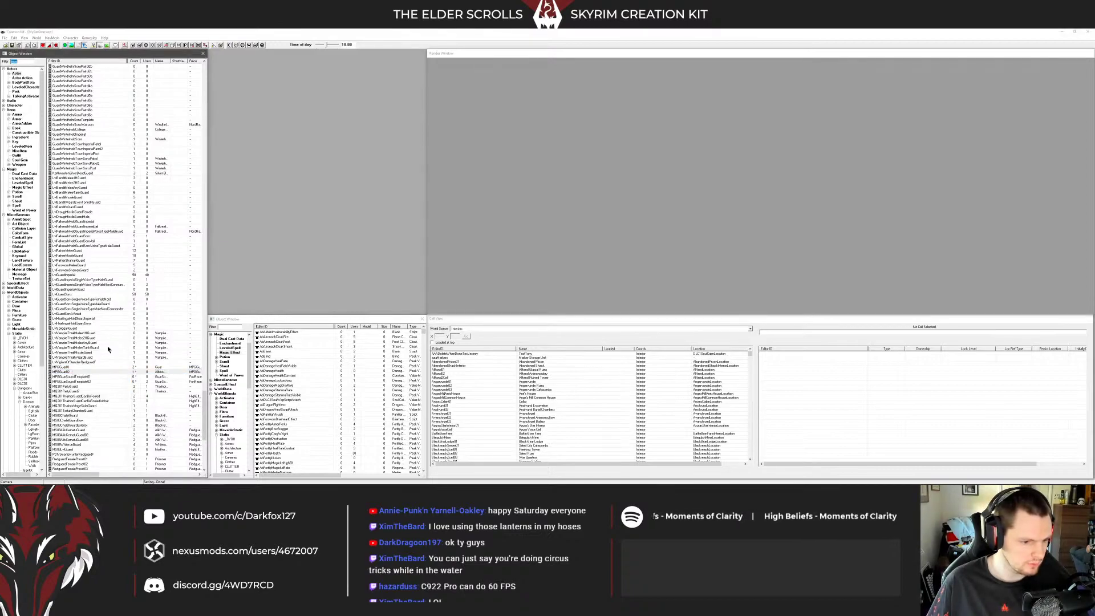
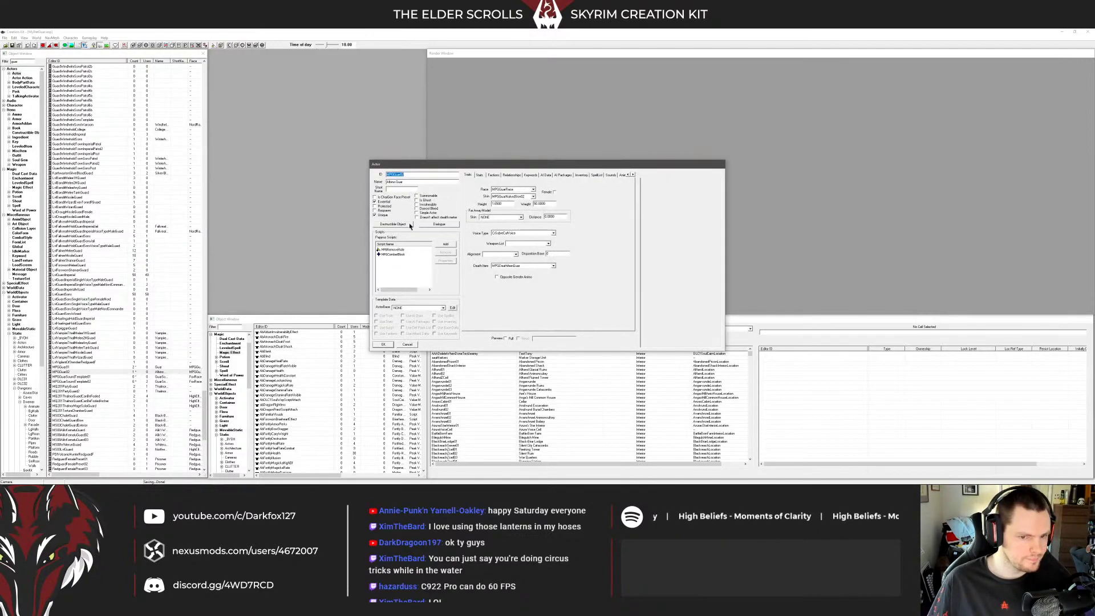
pyautogui.press('BackSpace')
pyautogui.write('3')
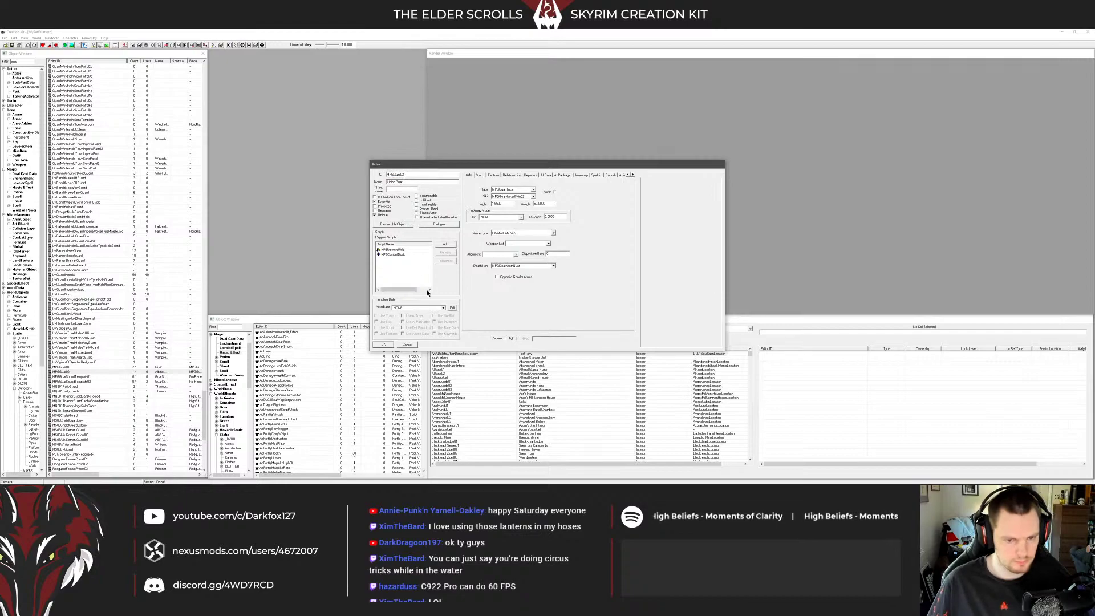
pyautogui.click(383, 345)
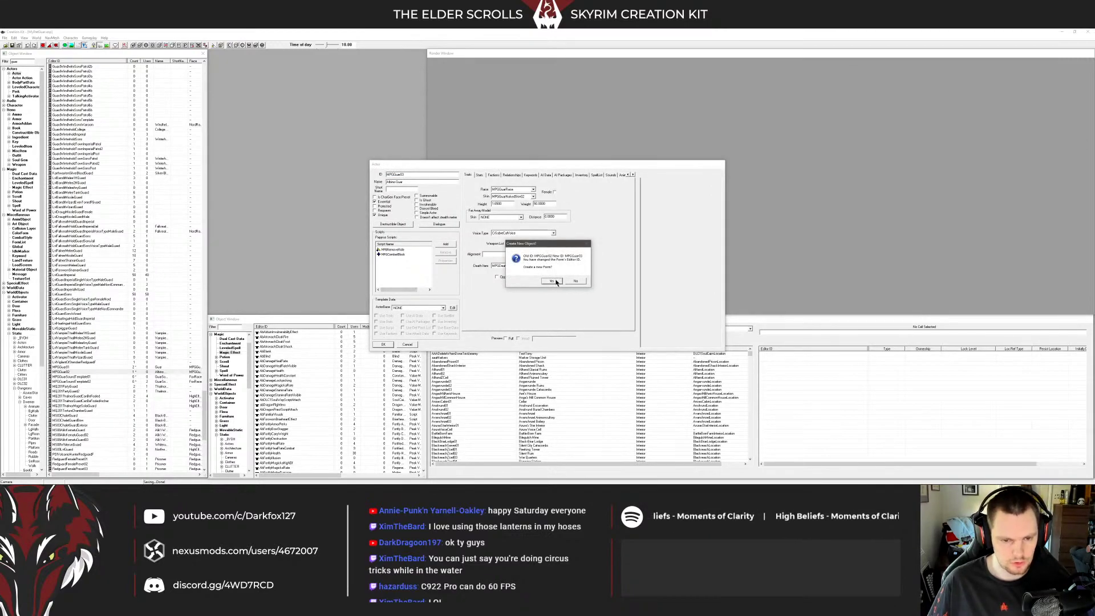
pyautogui.click(551, 281)
# Assign the naked guar skin 03 to the MPGGuar03 actor and preview the full model
pyautogui.click(93, 280)
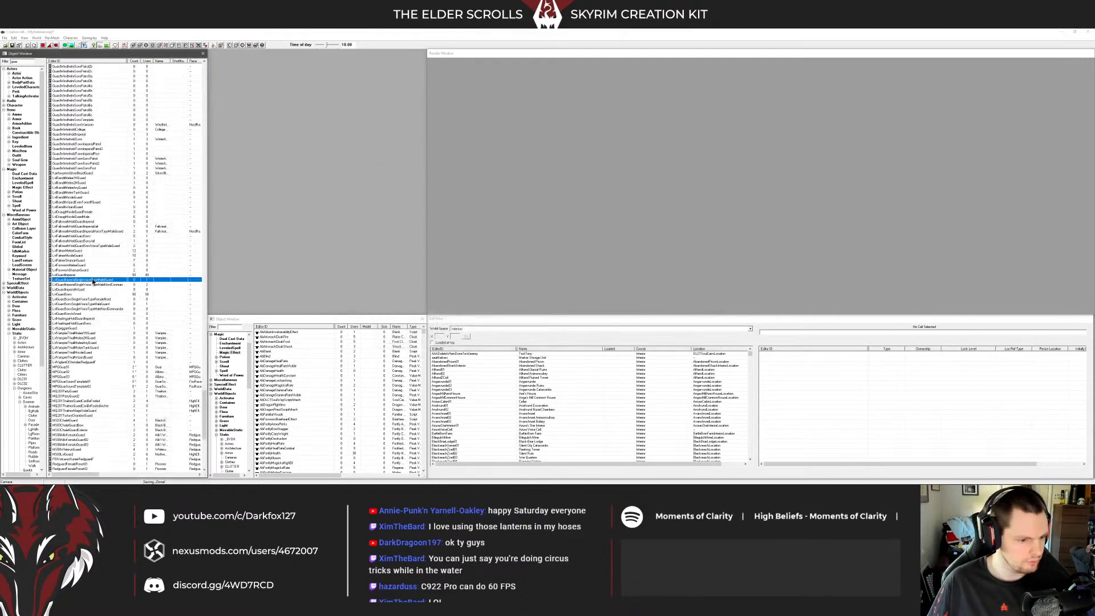
pyautogui.click(93, 348)
pyautogui.doubleClick(66, 376)
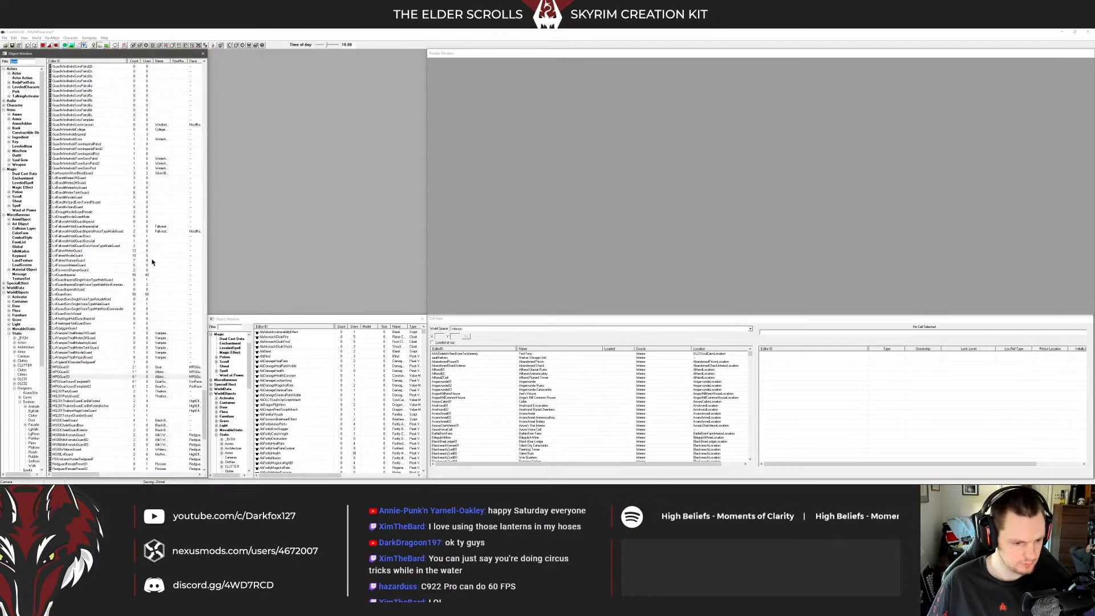
pyautogui.click(522, 197)
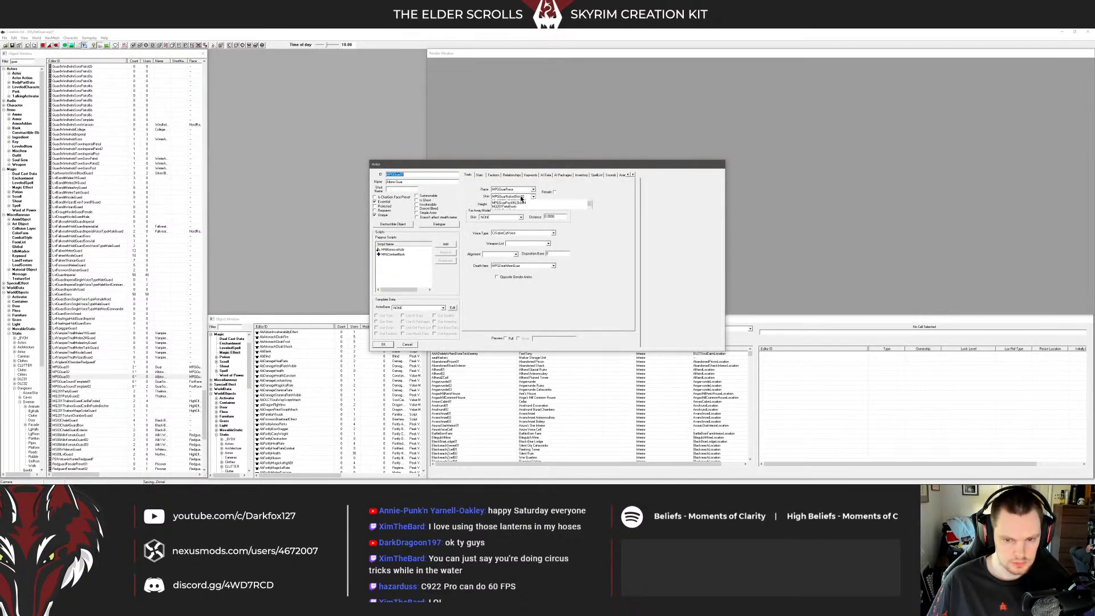
pyautogui.click(526, 206)
pyautogui.click(511, 337)
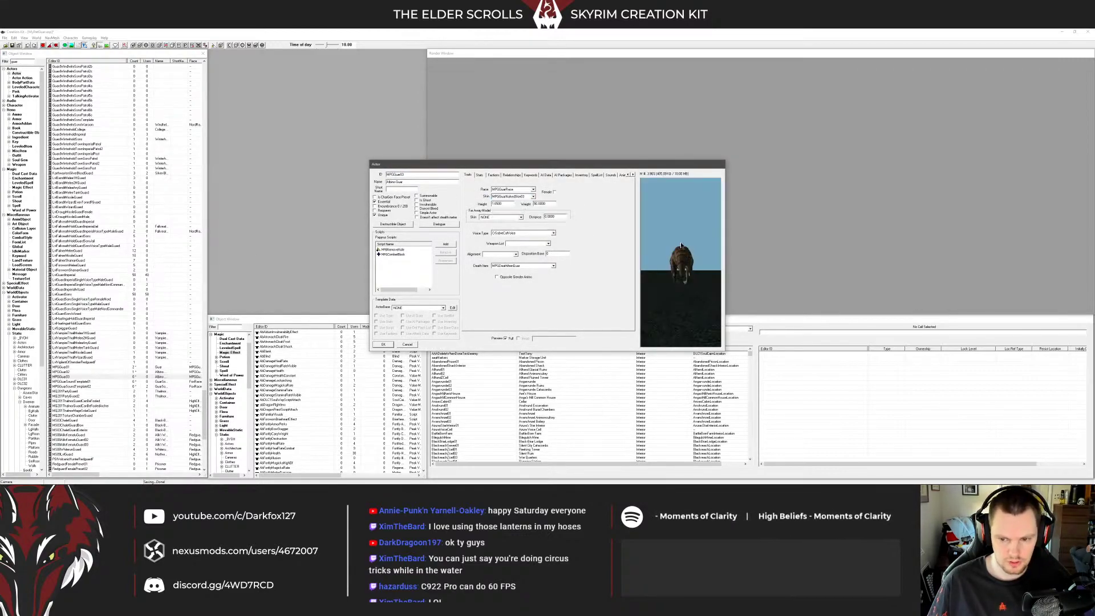
pyautogui.moveTo(681, 245)
pyautogui.mouseDown()
pyautogui.moveTo(759, 246)
pyautogui.moveTo(691, 243)
pyautogui.mouseUp()
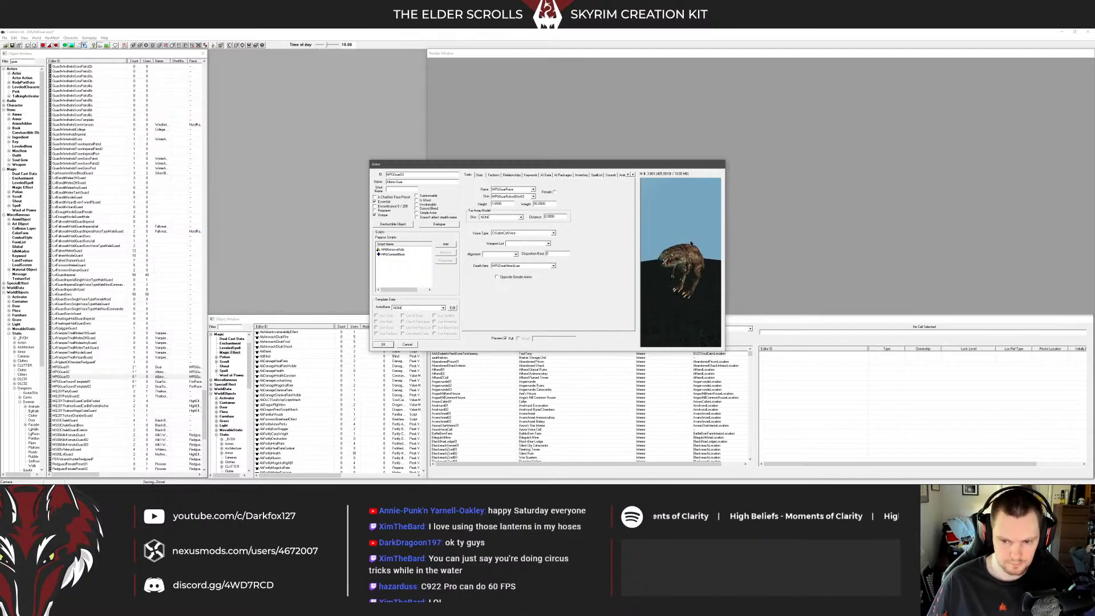
# Shorten the MPGGuar03 actor's name to "Guar" and save the actor with its two scripts
pyautogui.click(406, 250)
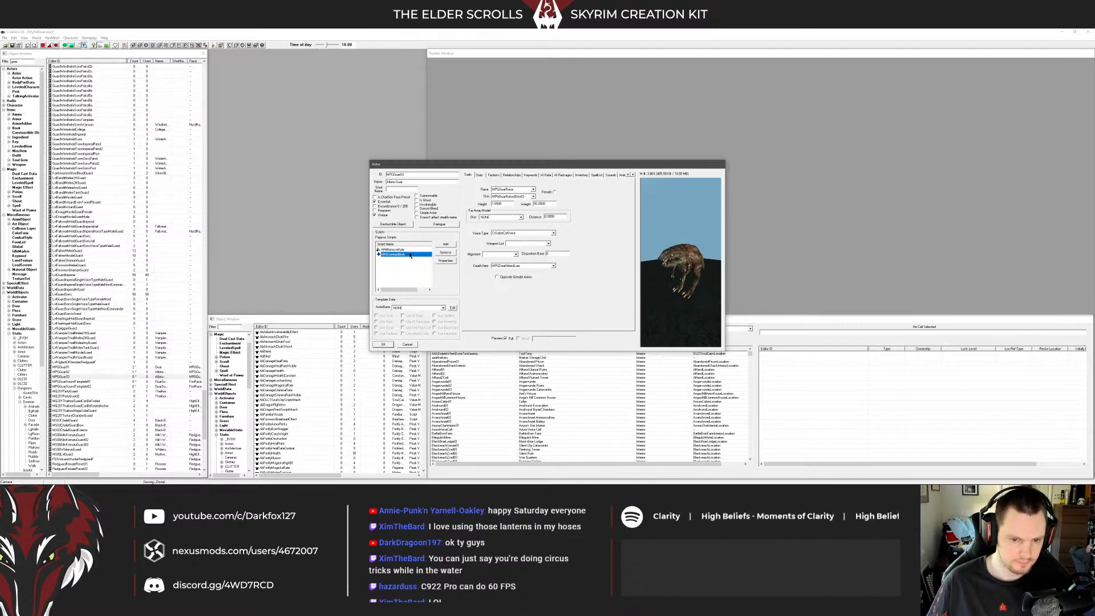
pyautogui.click(412, 273)
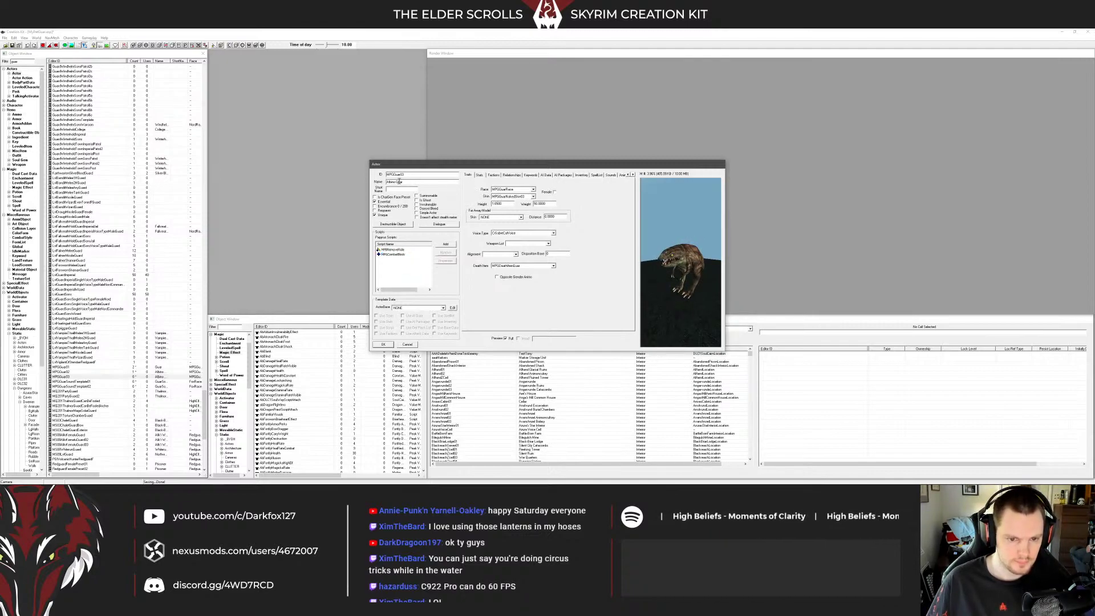
pyautogui.moveTo(397, 182); pyautogui.dragTo(387, 181)
pyautogui.press('BackSpace')
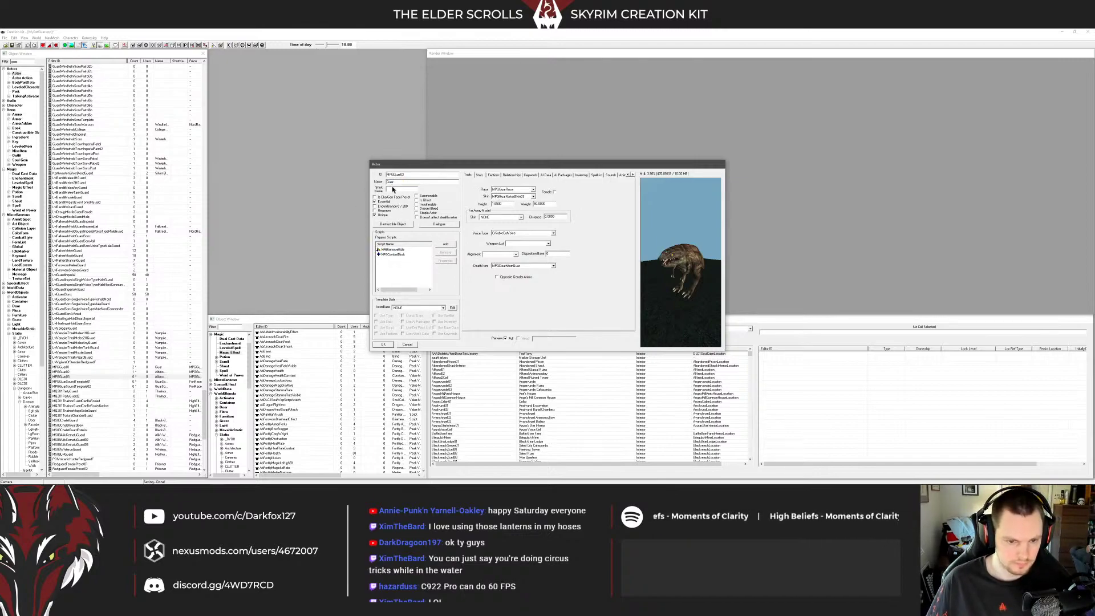
pyautogui.click(393, 250)
pyautogui.click(394, 254)
pyautogui.click(393, 272)
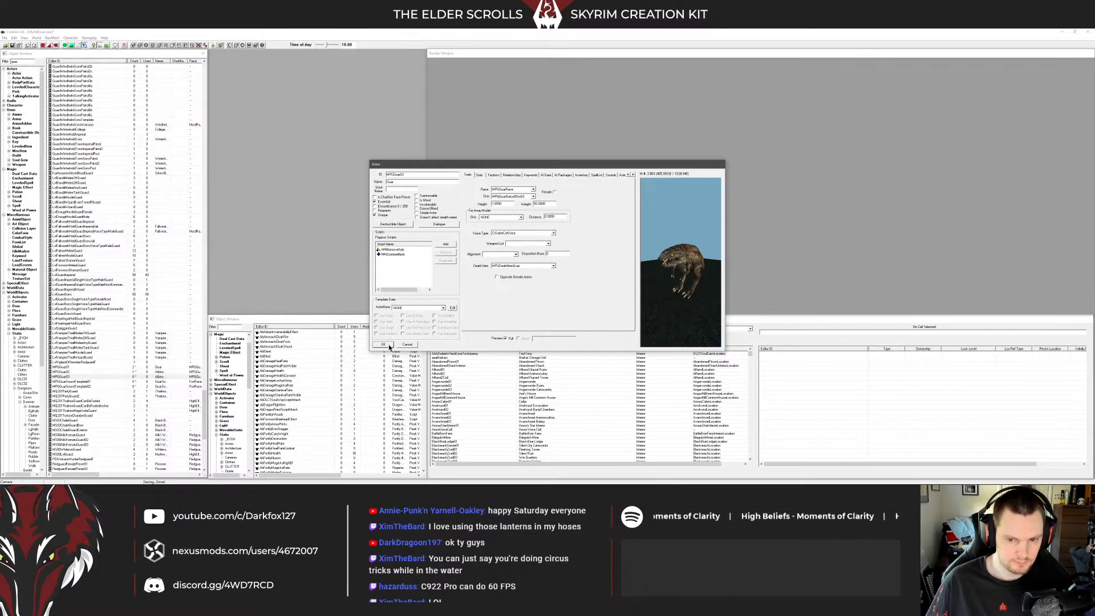
pyautogui.click(383, 345)
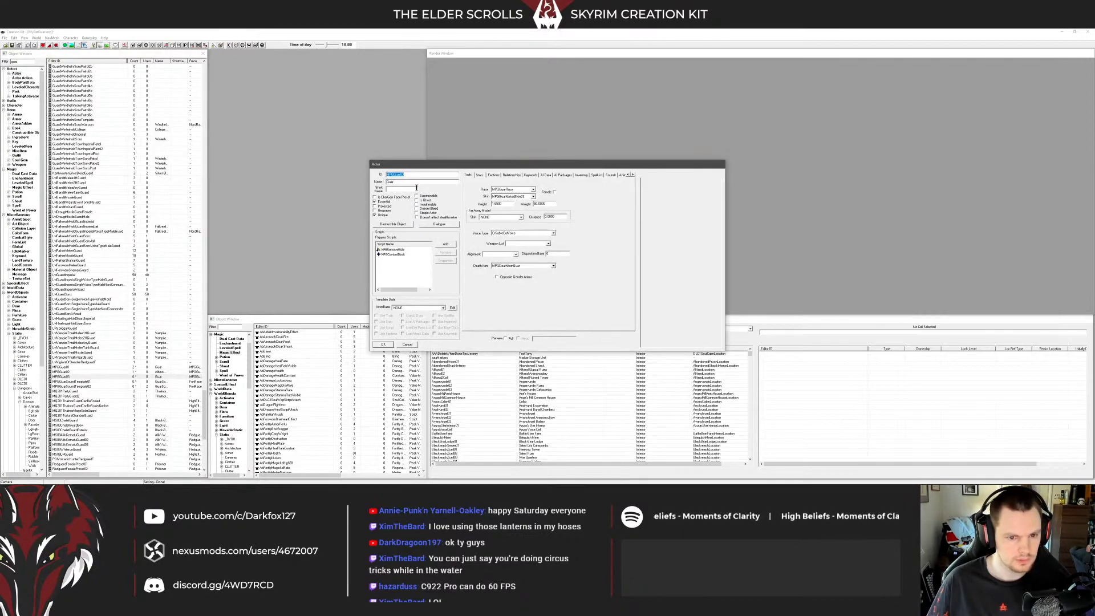
# Create a new actor MPGGuar04 from the open guar actor, using the naked guar skin 04
pyautogui.press('BackSpace')
pyautogui.write('4')
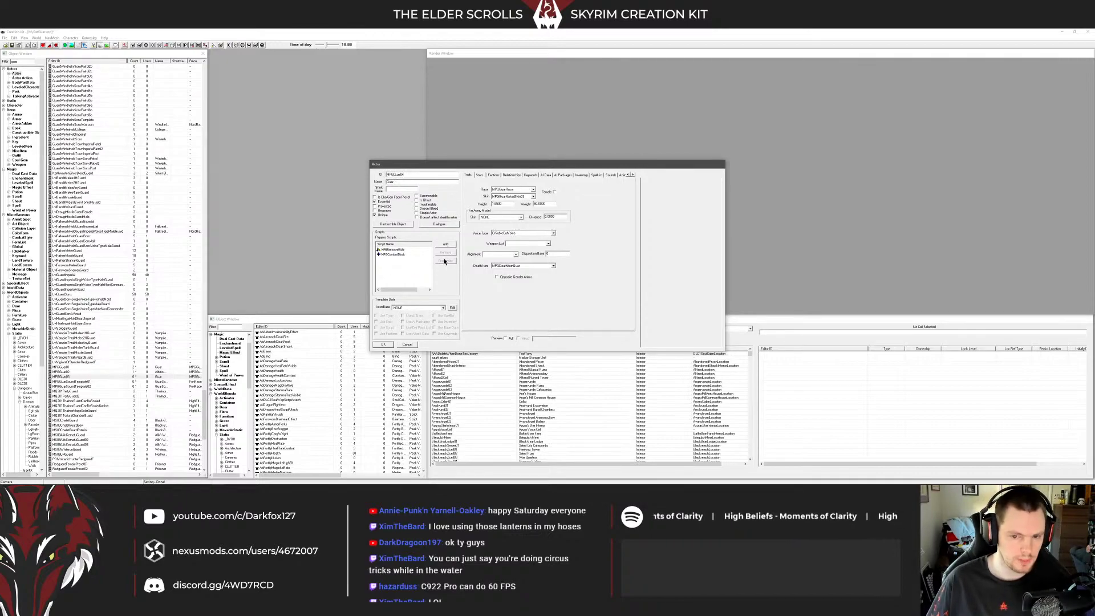
pyautogui.click(525, 196)
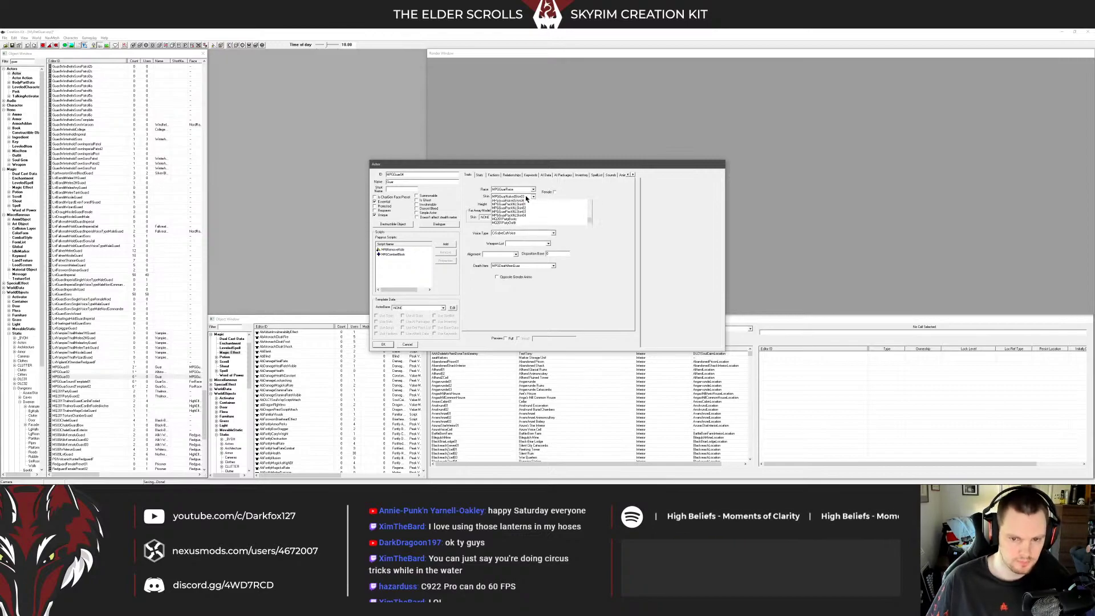
pyautogui.click(526, 204)
pyautogui.click(383, 344)
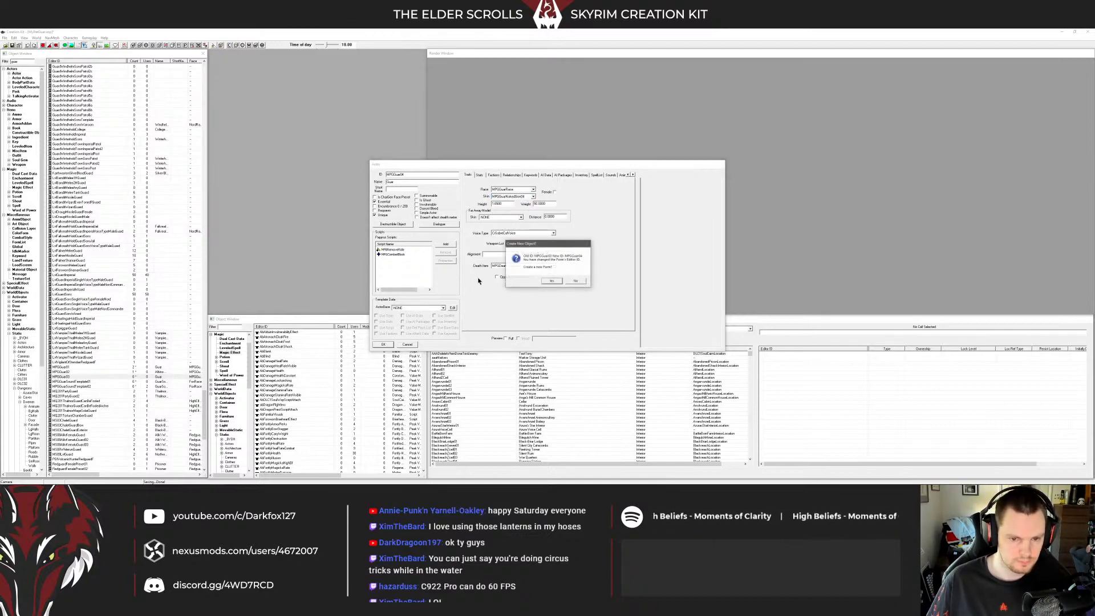
pyautogui.click(553, 285)
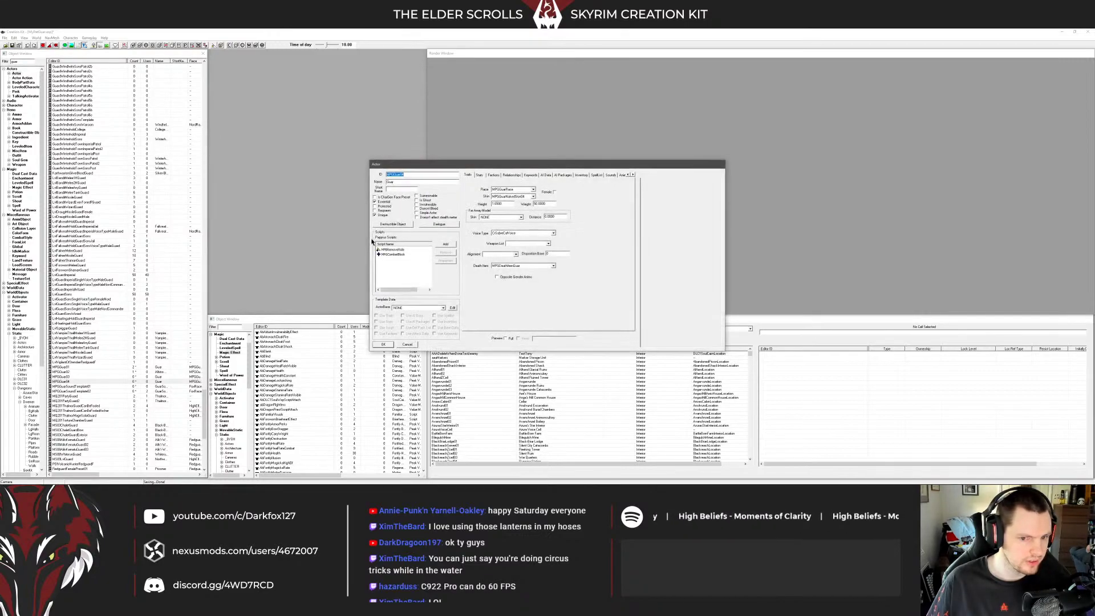
# Check MPGGuar04's scripts and preview its full model, then close the actor
pyautogui.click(399, 250)
pyautogui.click(505, 338)
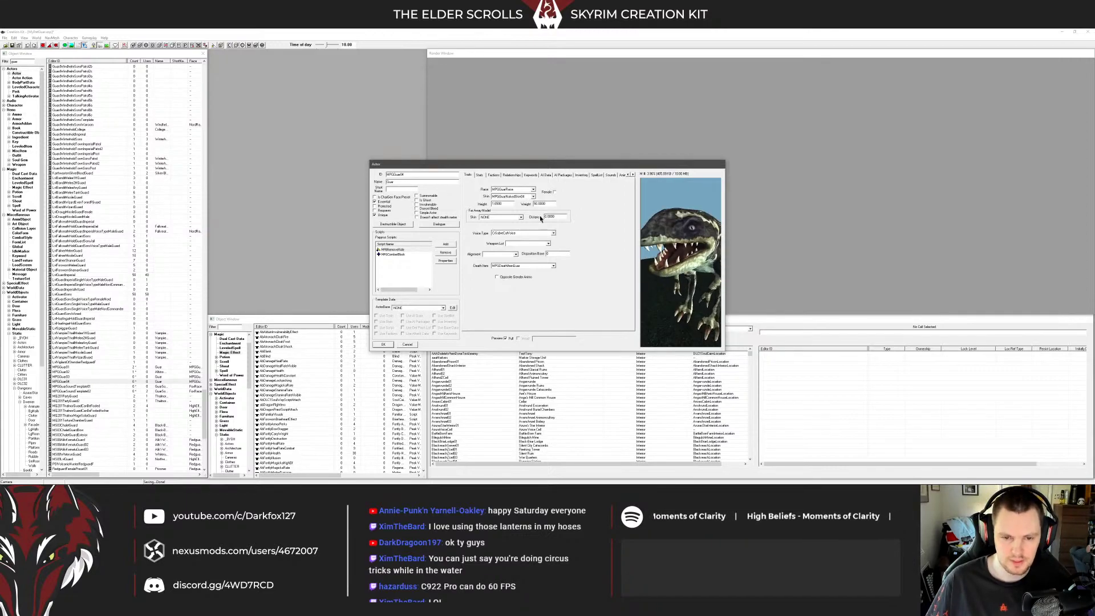
pyautogui.click(383, 344)
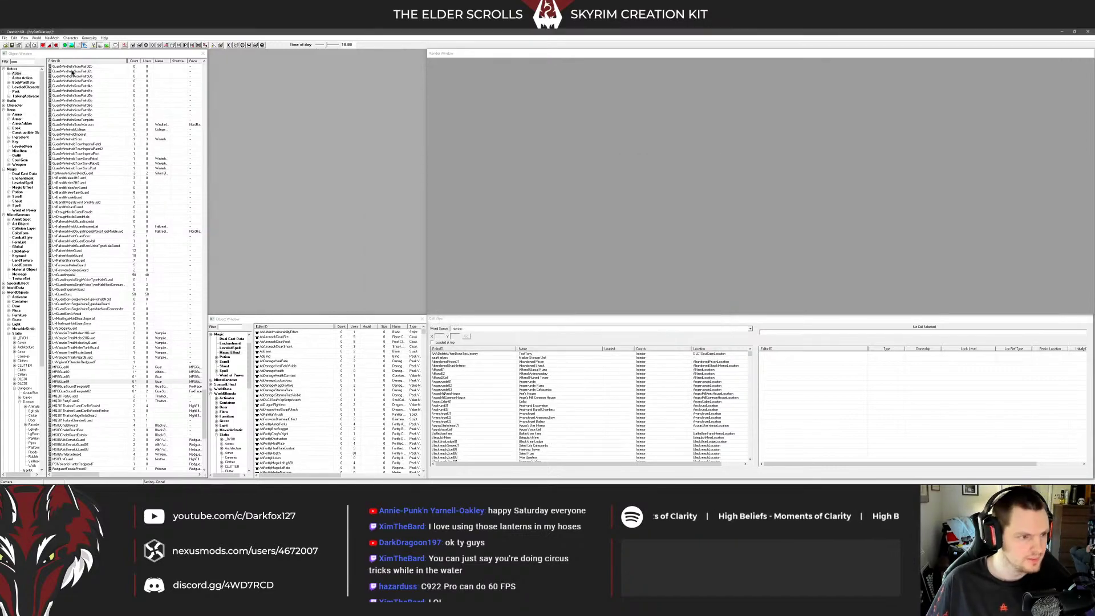
pyautogui.click(98, 105)
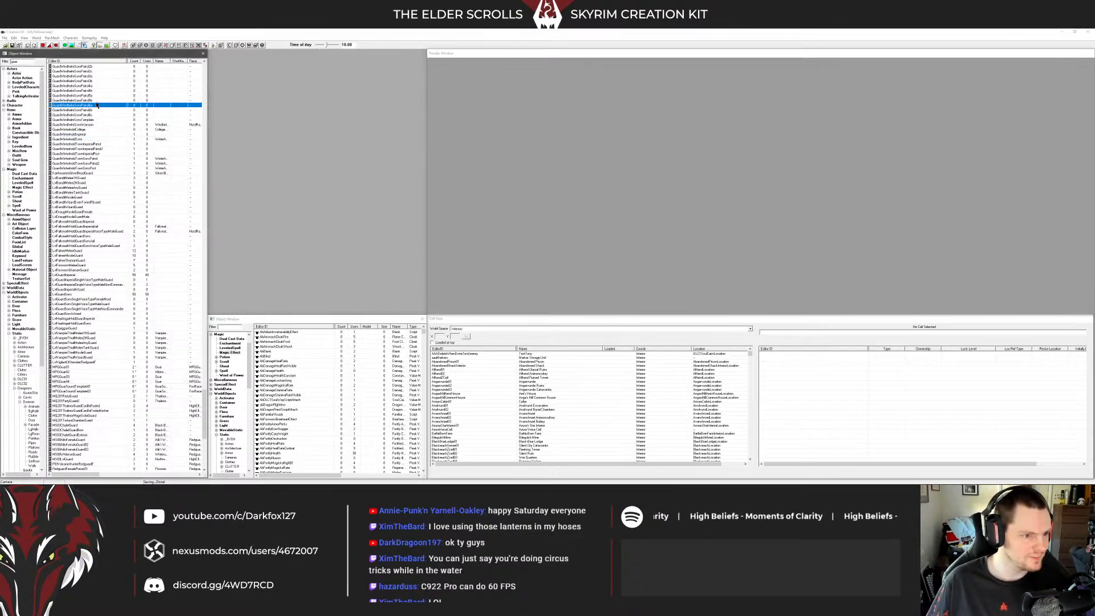
pyautogui.click(94, 96)
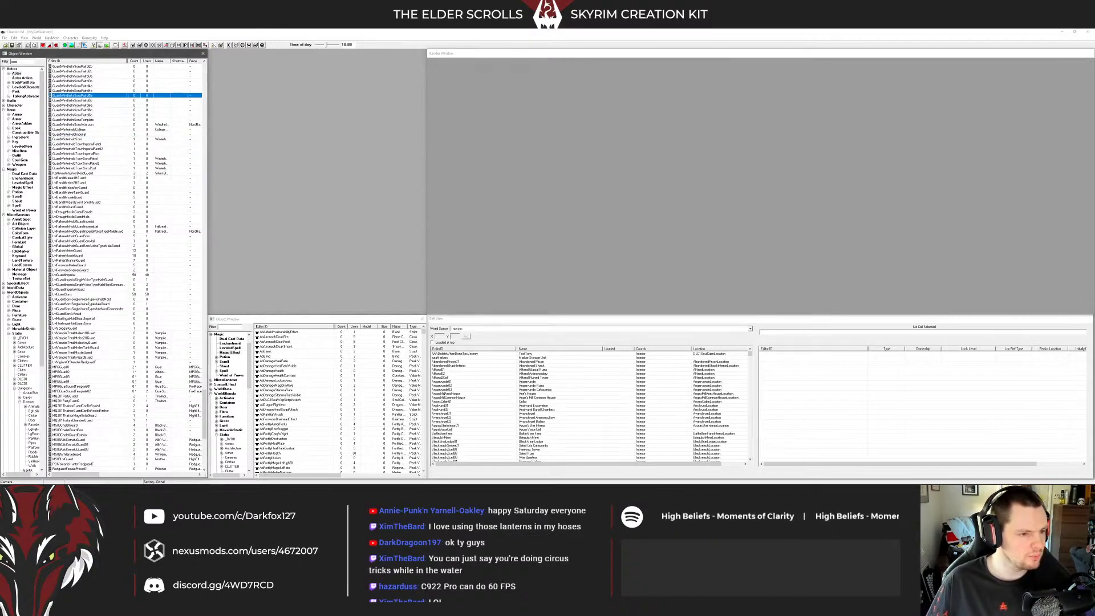
# Switch to the web browser and search for Trello
pyautogui.click(29, 479)
pyautogui.write('treelo')
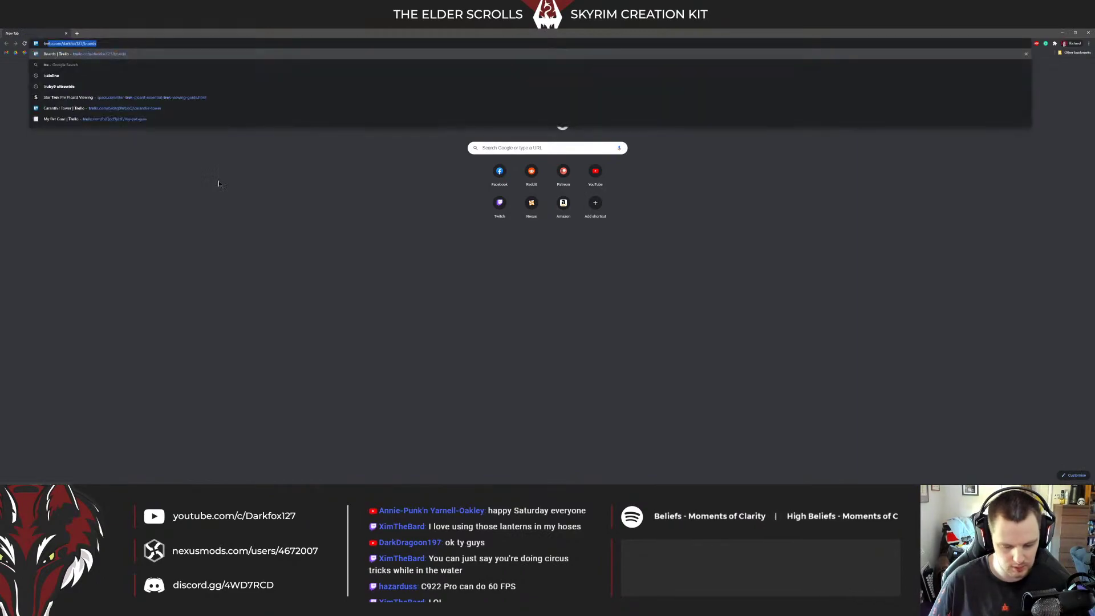
pyautogui.press('Return')
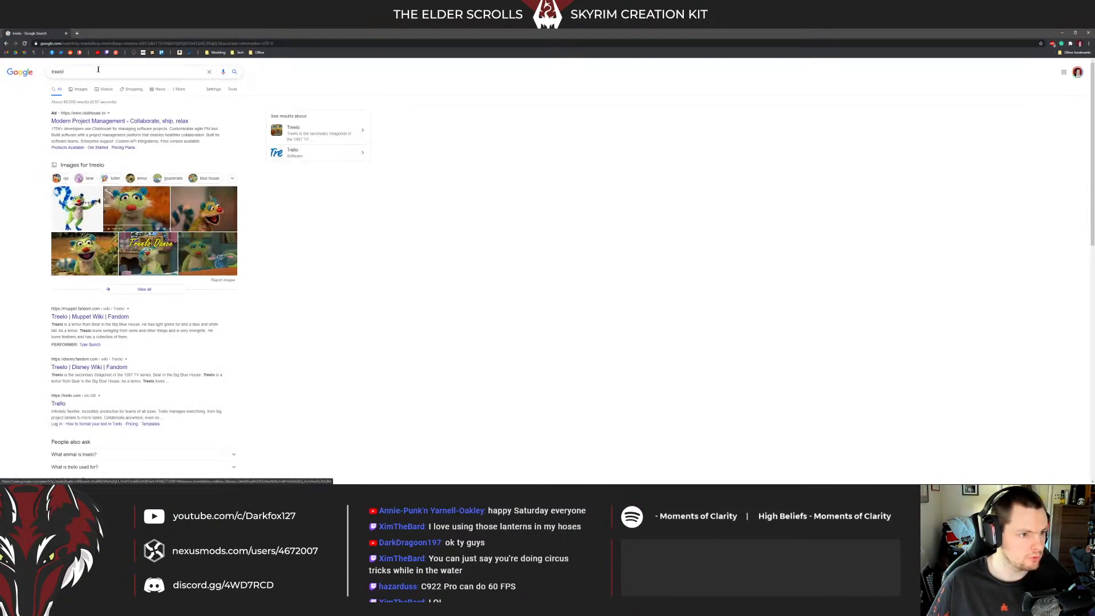
pyautogui.moveTo(94, 72); pyautogui.dragTo(26, 75)
pyautogui.write('trello')
pyautogui.press('Return')
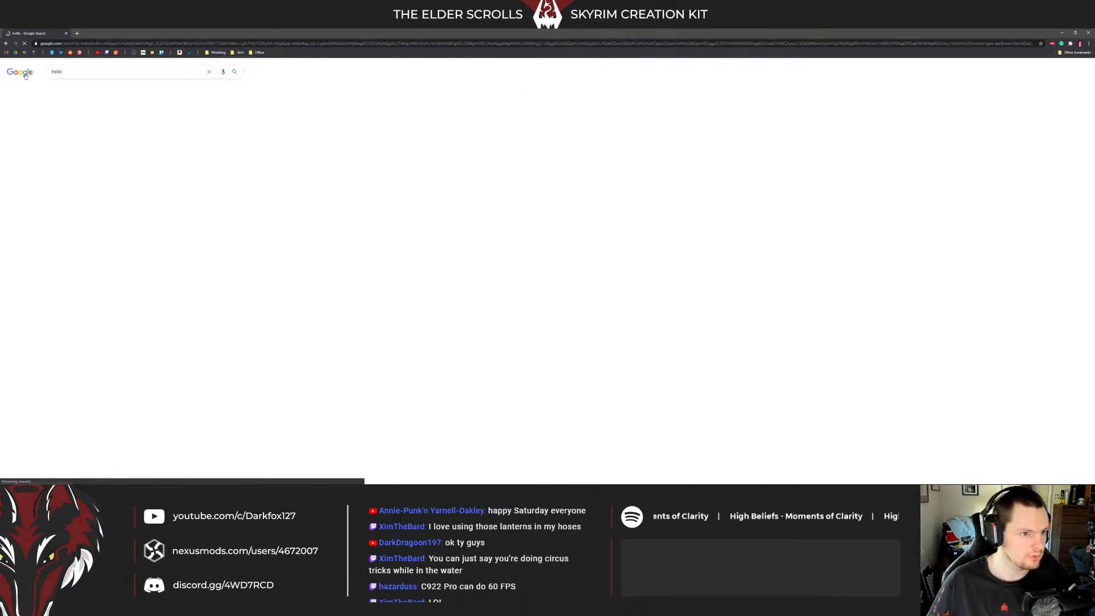
# Open the My Pet Guar board on Trello and check a card in the To Do list
pyautogui.click(161, 51)
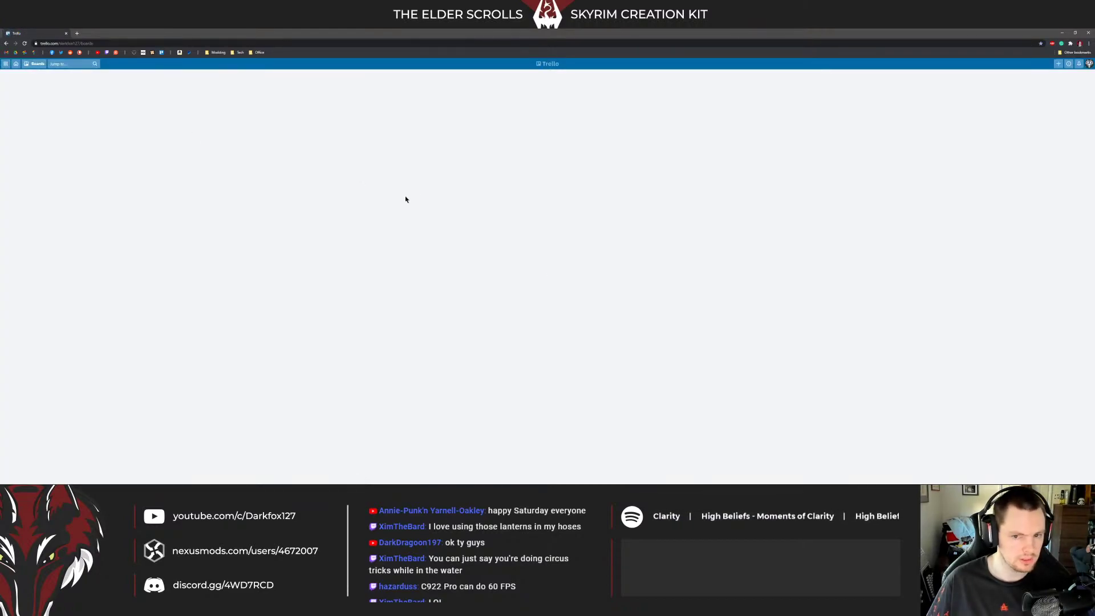
pyautogui.click(503, 152)
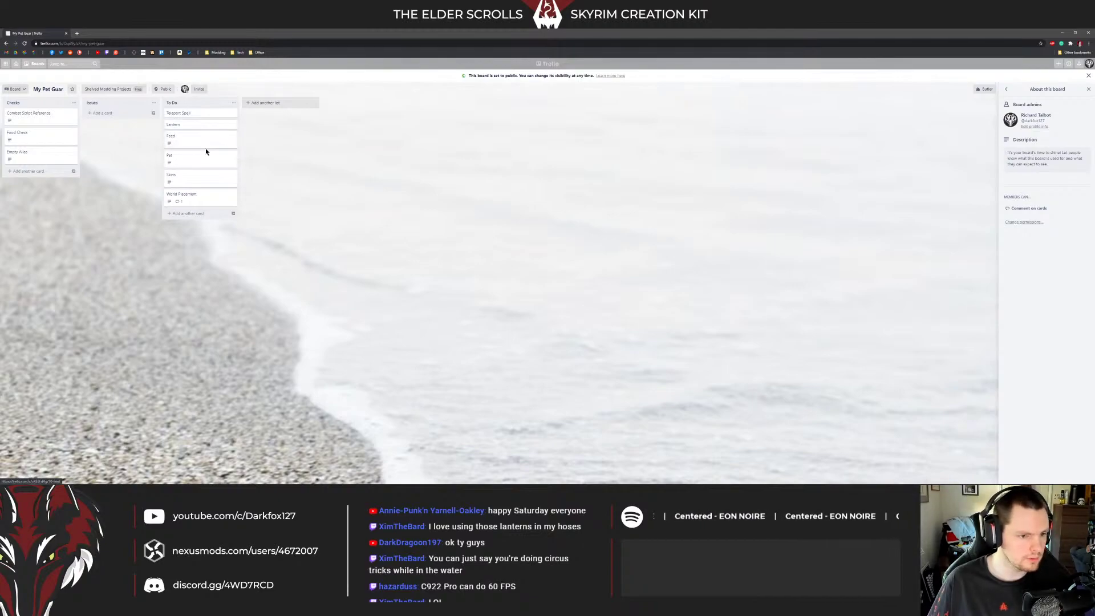
pyautogui.click(207, 178)
pyautogui.click(412, 155)
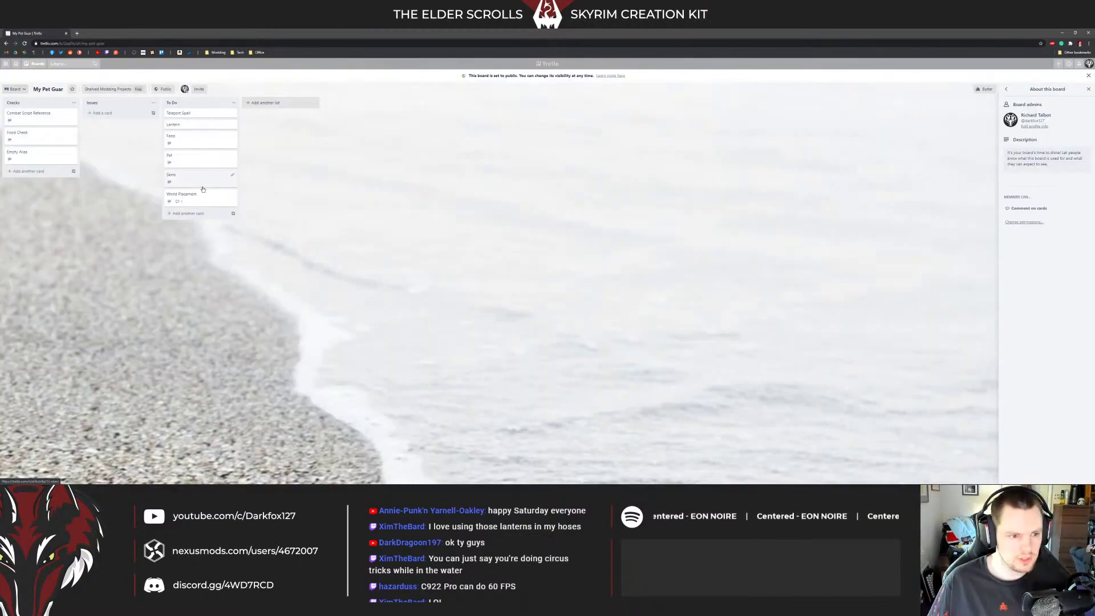
# Archive the card between Pet and World Placement in the To Do list, then check the Lantern and Teleport Spell cards
pyautogui.click(231, 179)
pyautogui.click(255, 246)
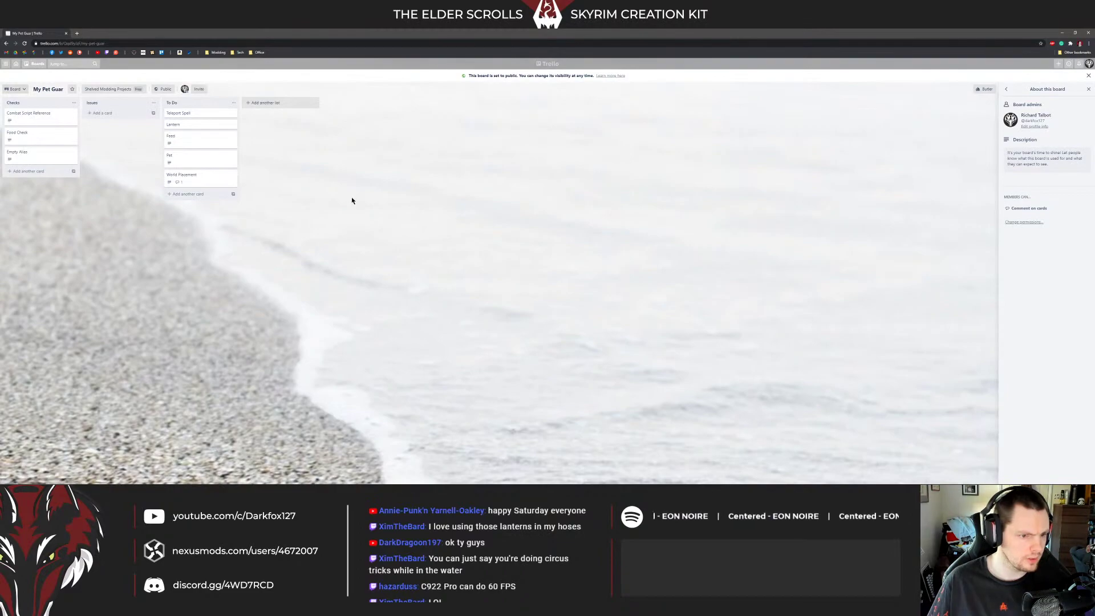
pyautogui.click(205, 125)
pyautogui.click(276, 143)
pyautogui.click(200, 113)
pyautogui.click(326, 158)
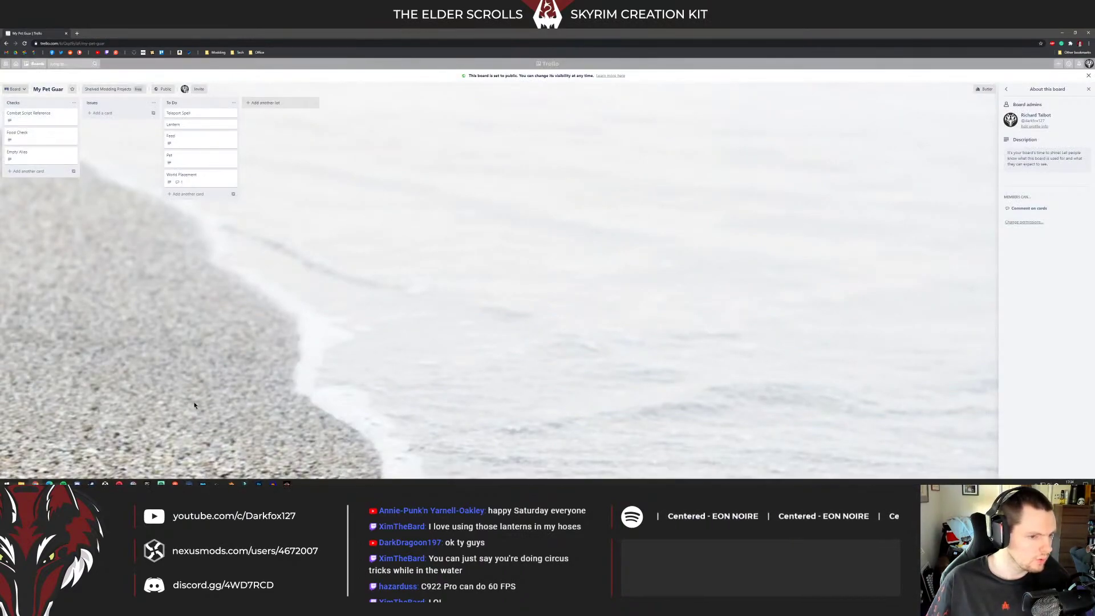
# Switch to the Creation Kit, filter the quests by mpg and open MPGDialogueQuest
pyautogui.click(217, 479)
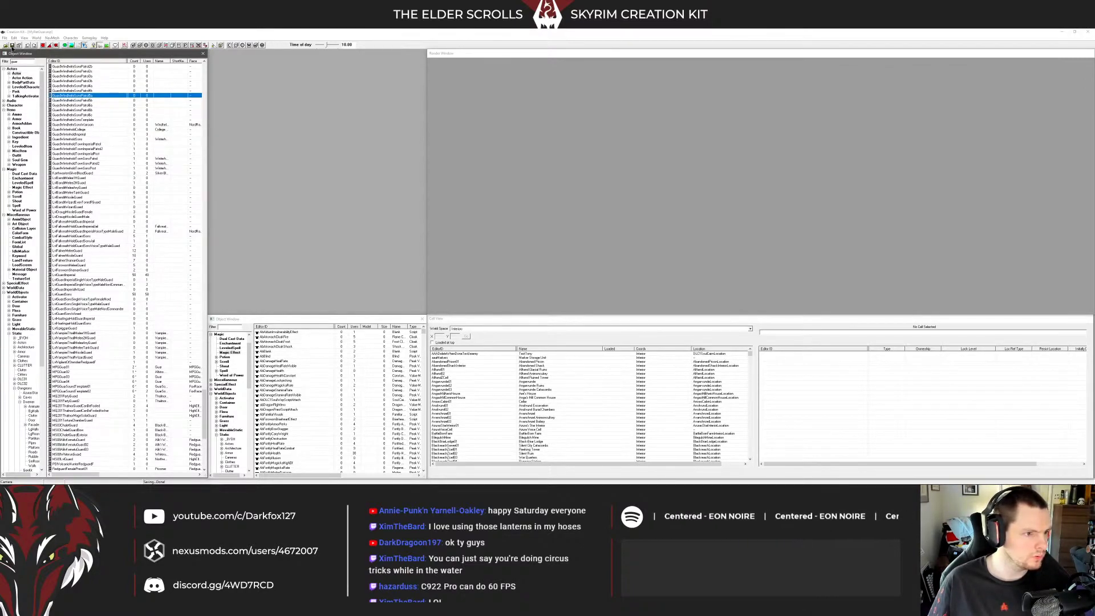
pyautogui.click(3, 105)
pyautogui.click(17, 142)
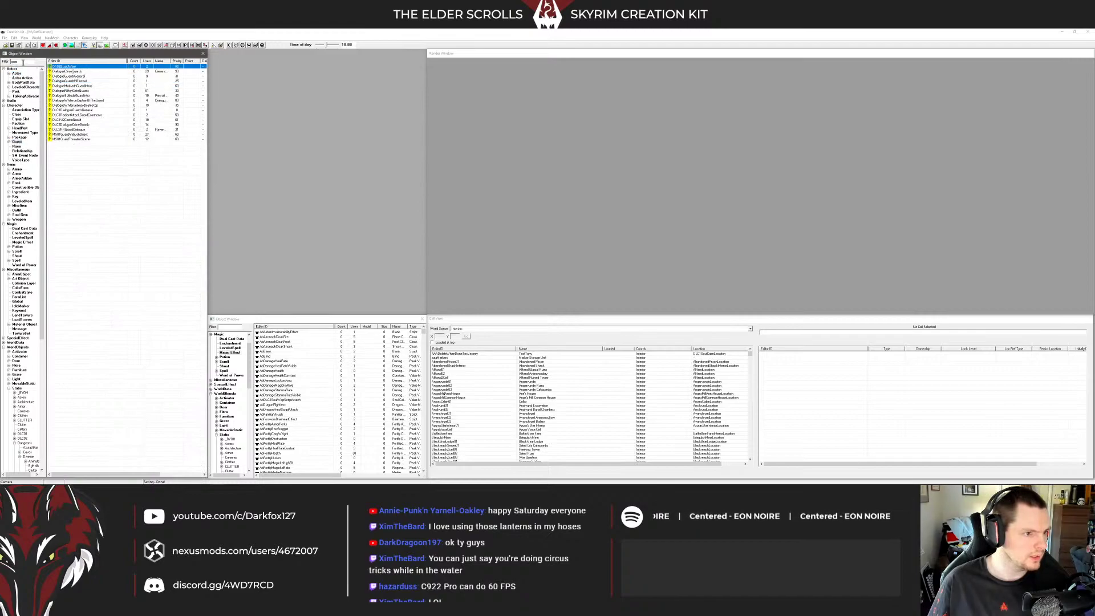
pyautogui.doubleClick(23, 62)
pyautogui.write('mpg')
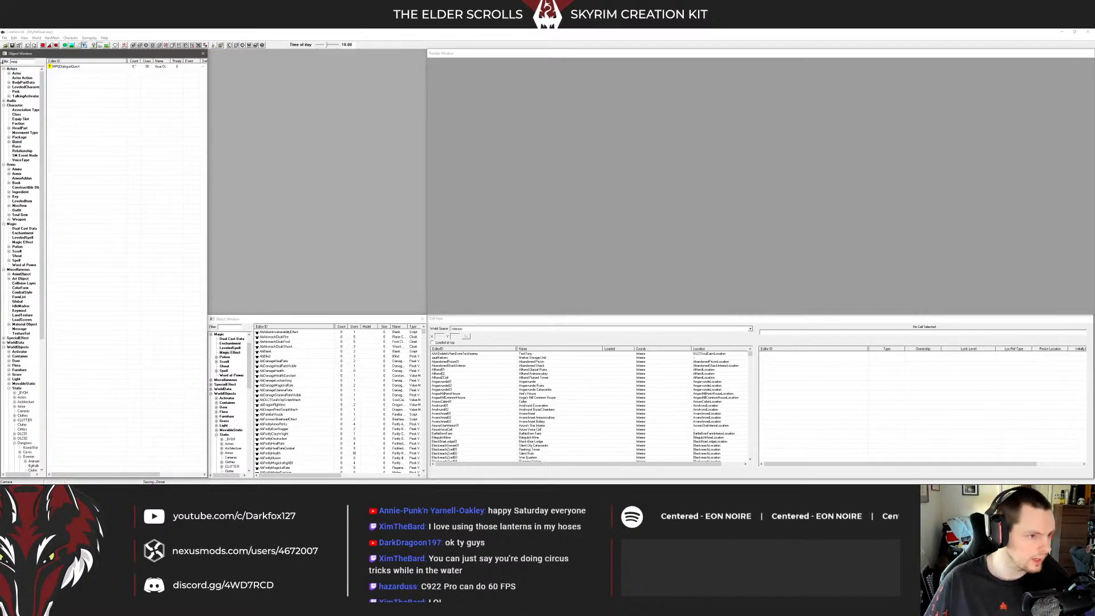
pyautogui.doubleClick(67, 66)
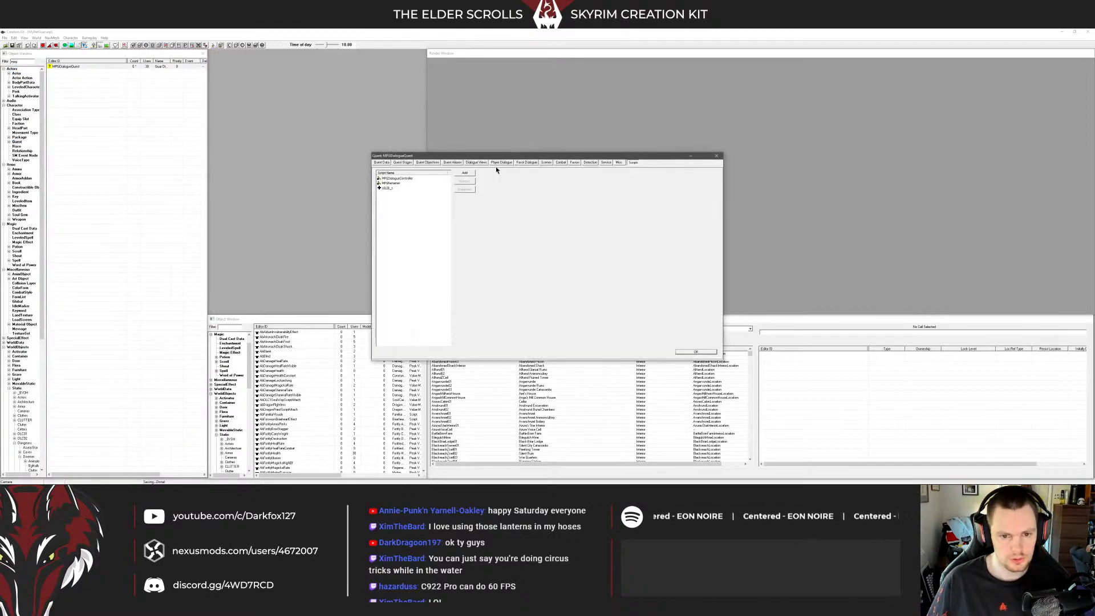
# Open the guar dialogue view of MPGDialogueQuest
pyautogui.click(452, 163)
pyautogui.click(476, 163)
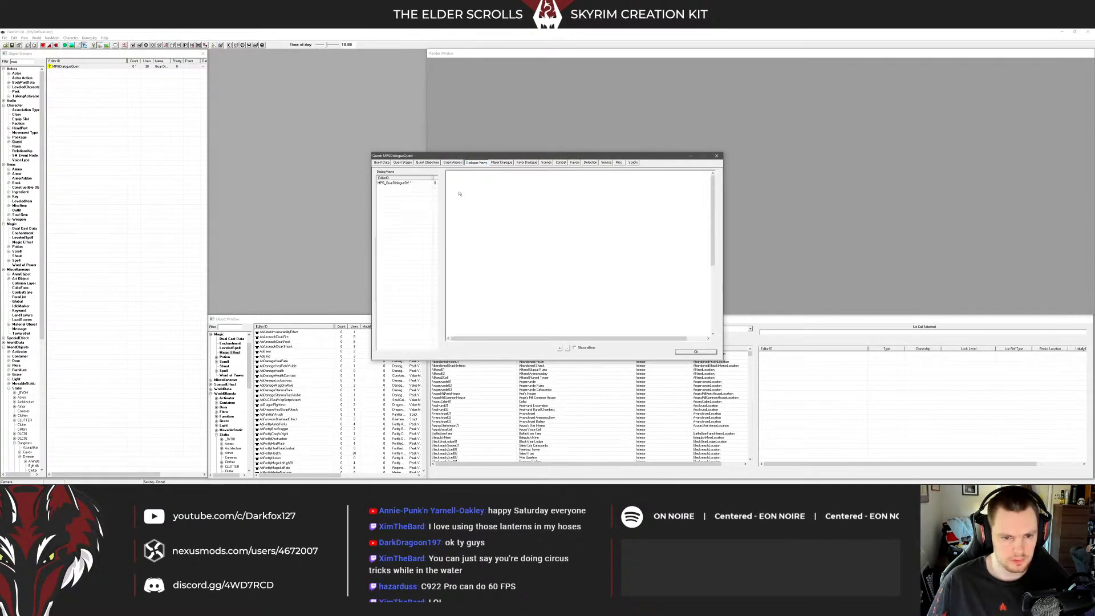
pyautogui.click(393, 182)
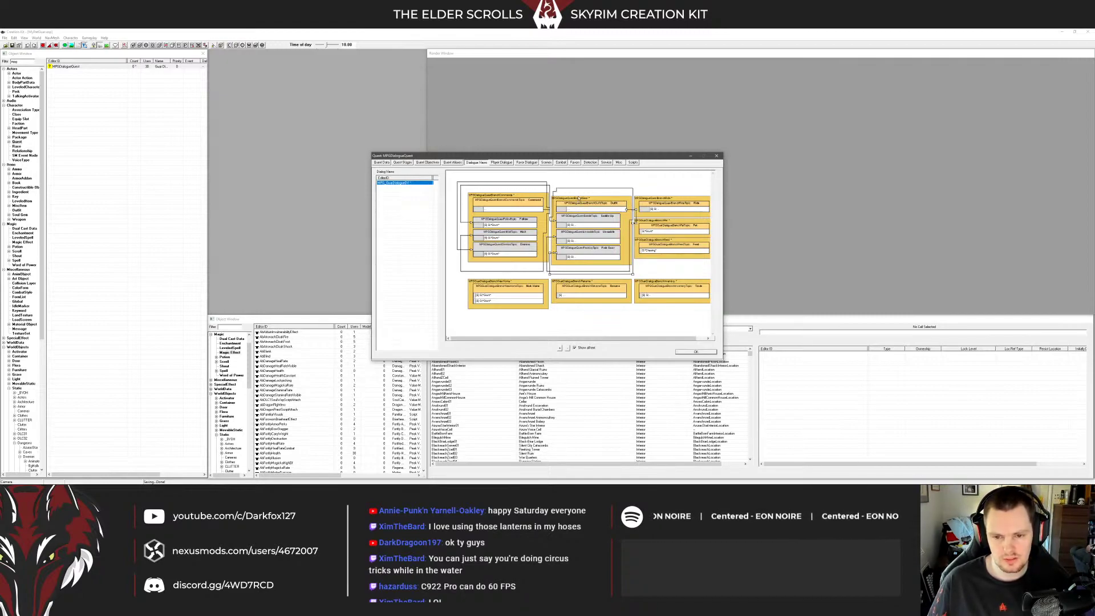
# Rearrange the guar dialogue view, spacing out the topics in the middle branch and moving the bottom row of branches lower
pyautogui.click(587, 201)
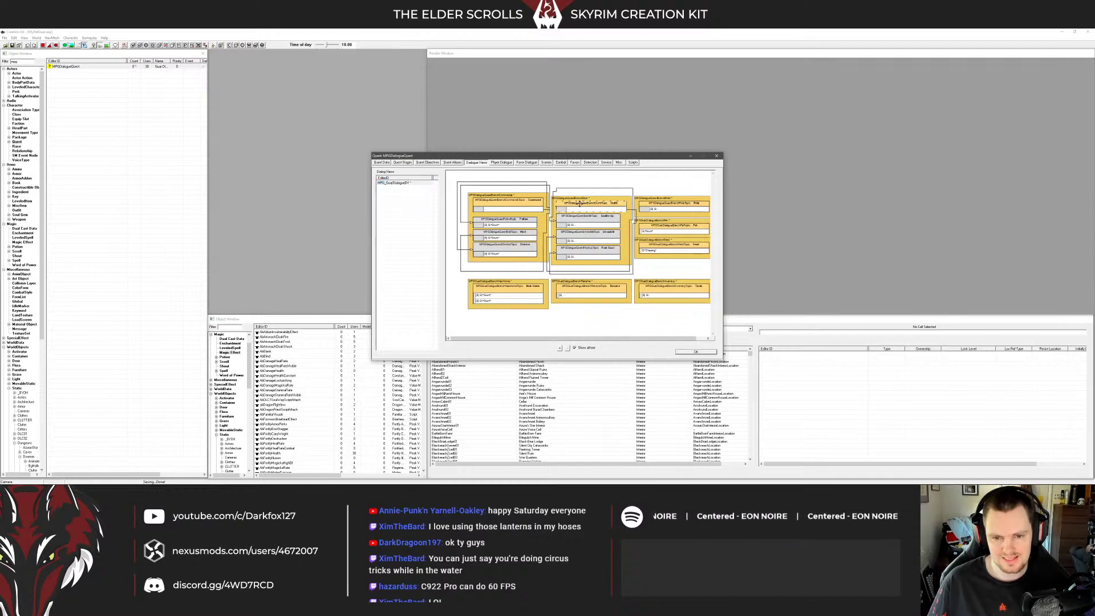
pyautogui.moveTo(573, 220); pyautogui.dragTo(573, 223)
pyautogui.click(579, 209)
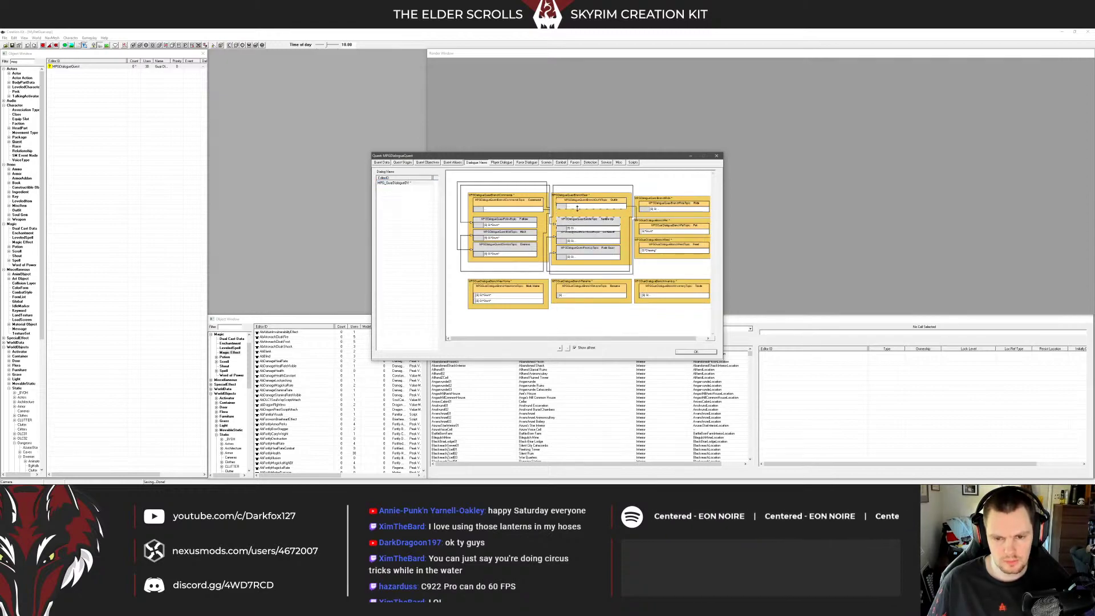
pyautogui.moveTo(577, 208); pyautogui.dragTo(544, 205)
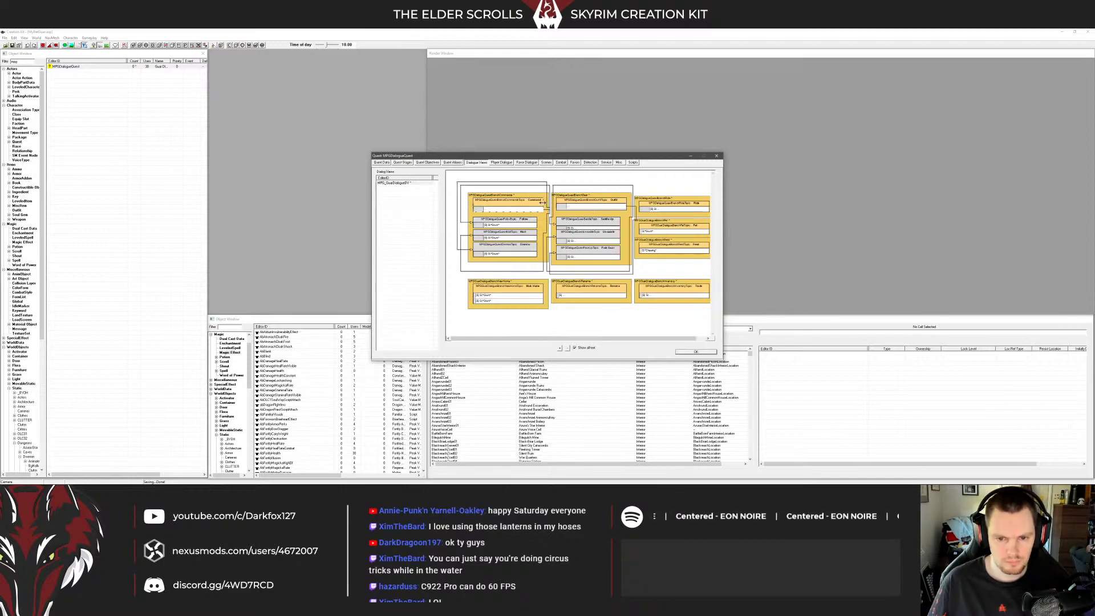
pyautogui.moveTo(543, 203); pyautogui.dragTo(542, 204)
pyautogui.click(550, 210)
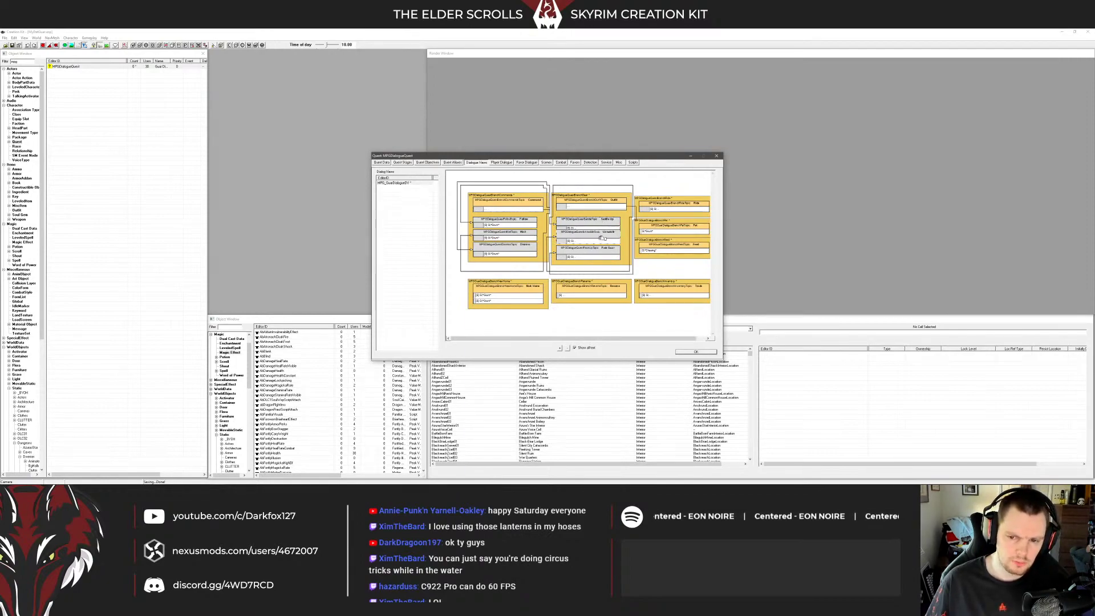
pyautogui.moveTo(592, 235); pyautogui.dragTo(589, 257)
pyautogui.moveTo(520, 282); pyautogui.dragTo(576, 298)
pyautogui.moveTo(662, 290); pyautogui.dragTo(661, 300)
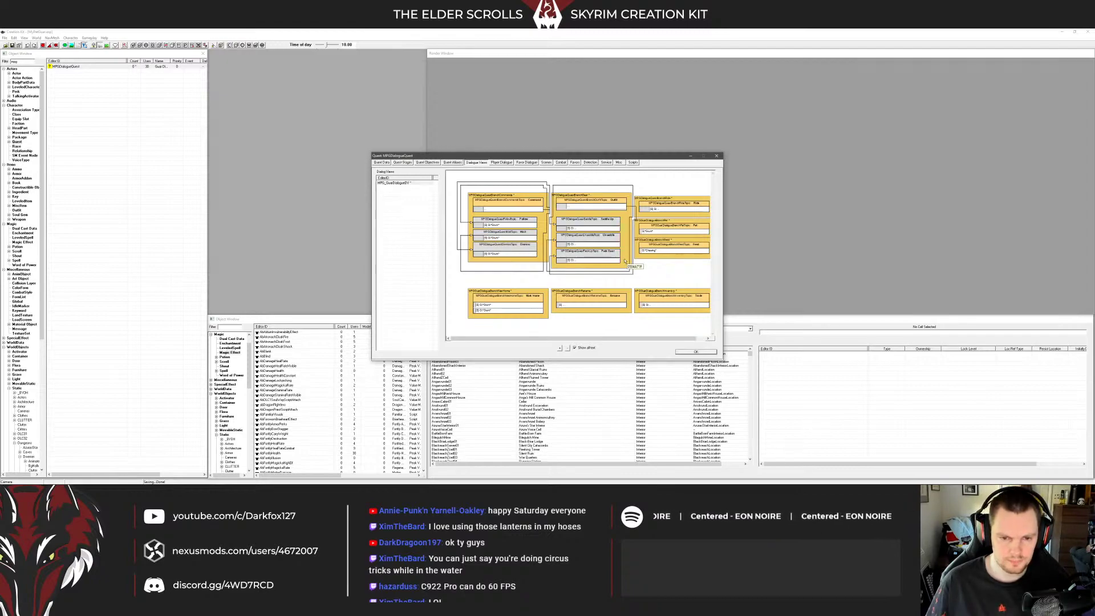
pyautogui.rightClick(630, 269)
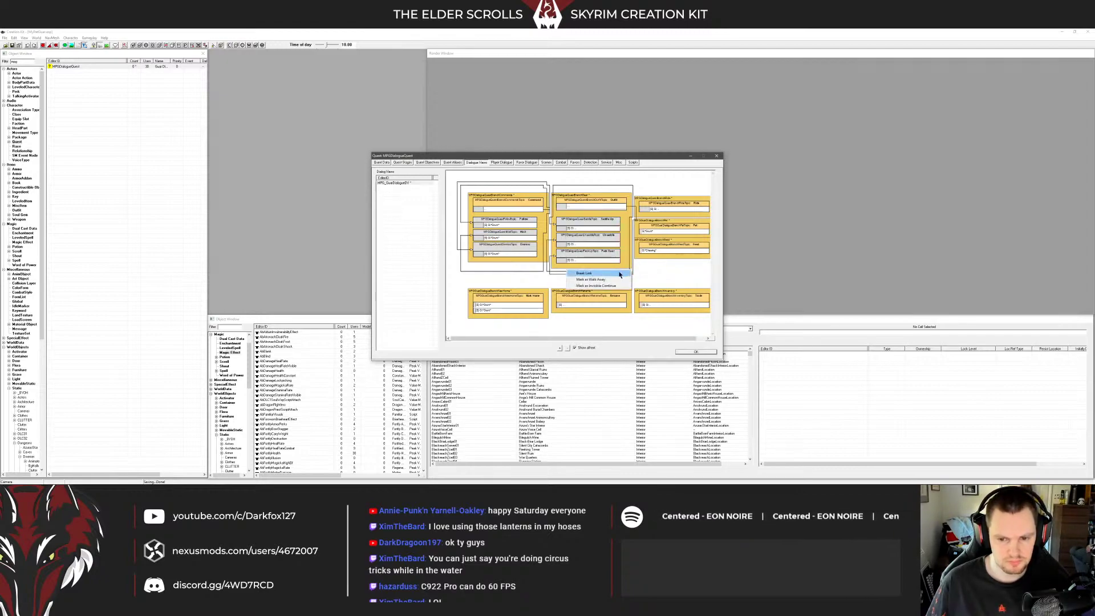
pyautogui.click(650, 276)
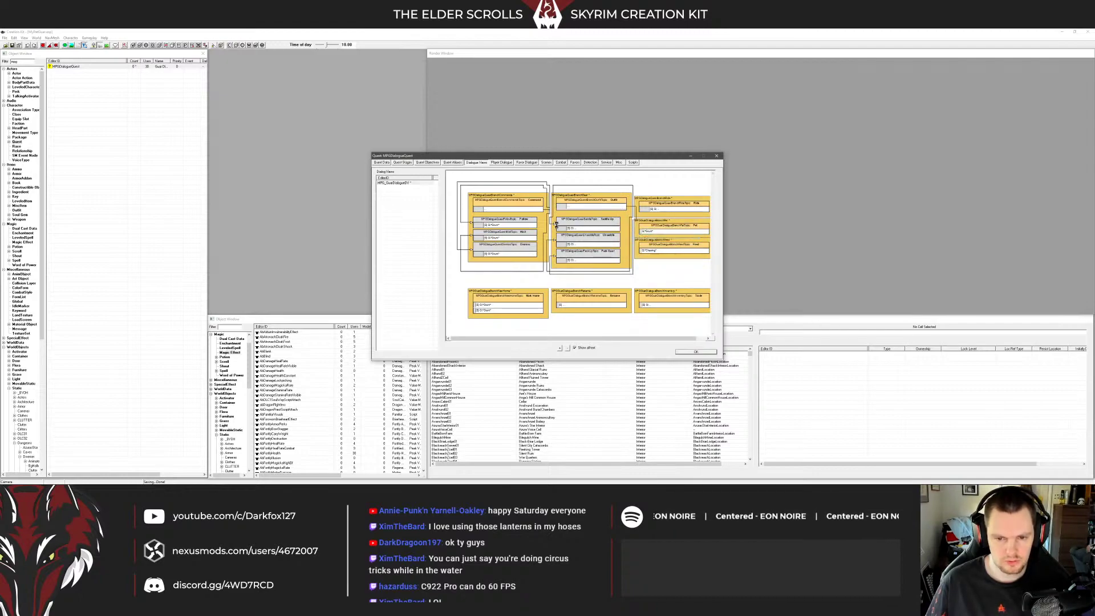
# Add LanternTopic to the end of the new topic's ID and set its topic text to Lantern
pyautogui.moveTo(500, 165); pyautogui.dragTo(322, 227)
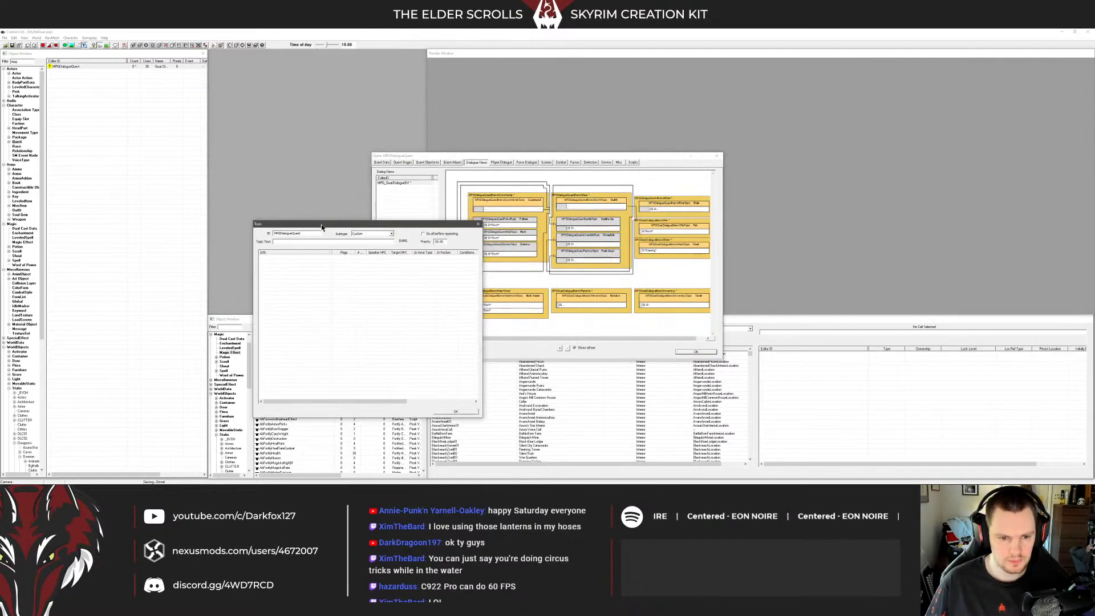
pyautogui.click(314, 233)
pyautogui.write('Lantern')
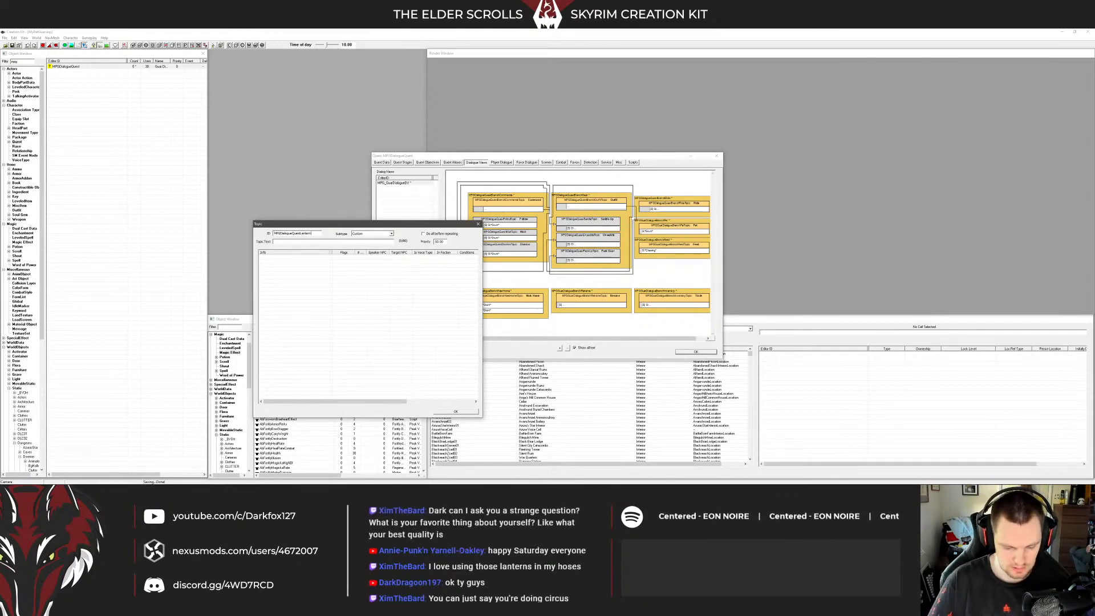
pyautogui.write('Topic')
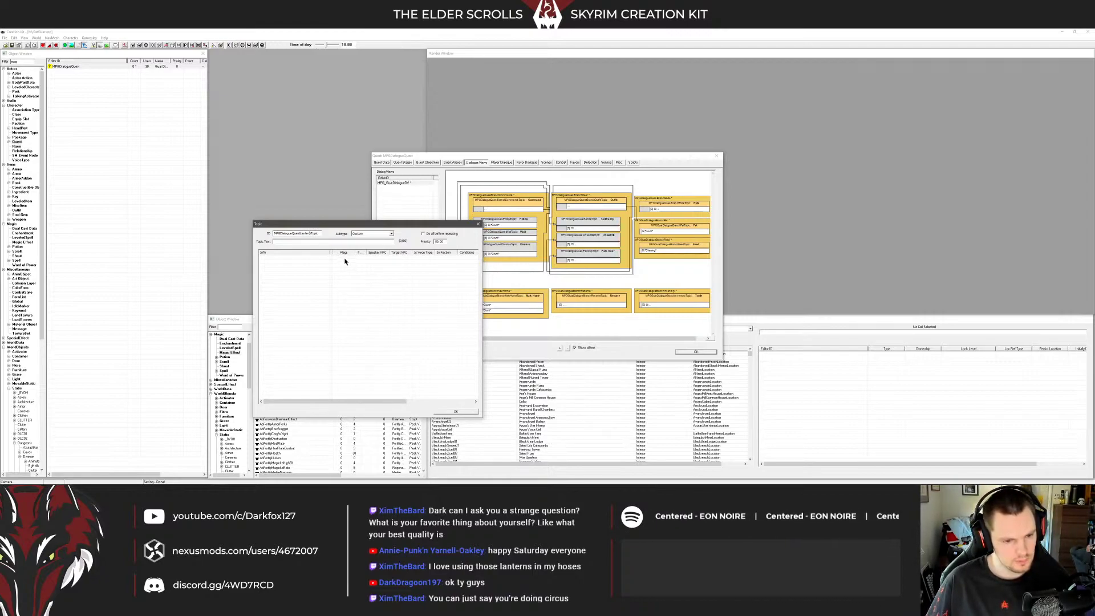
pyautogui.click(304, 242)
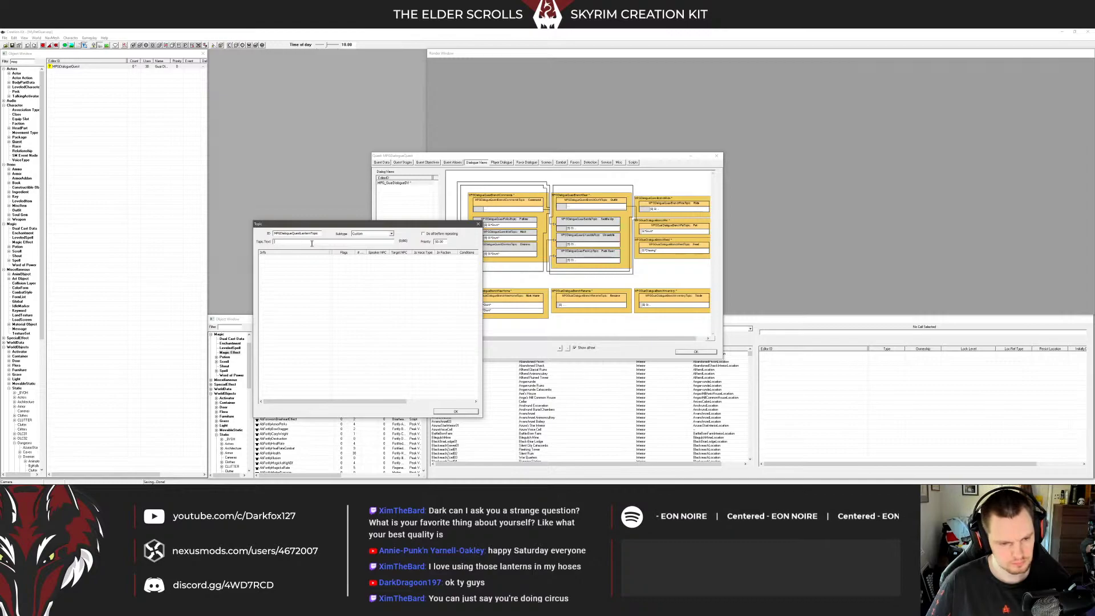
pyautogui.write('Lantern')
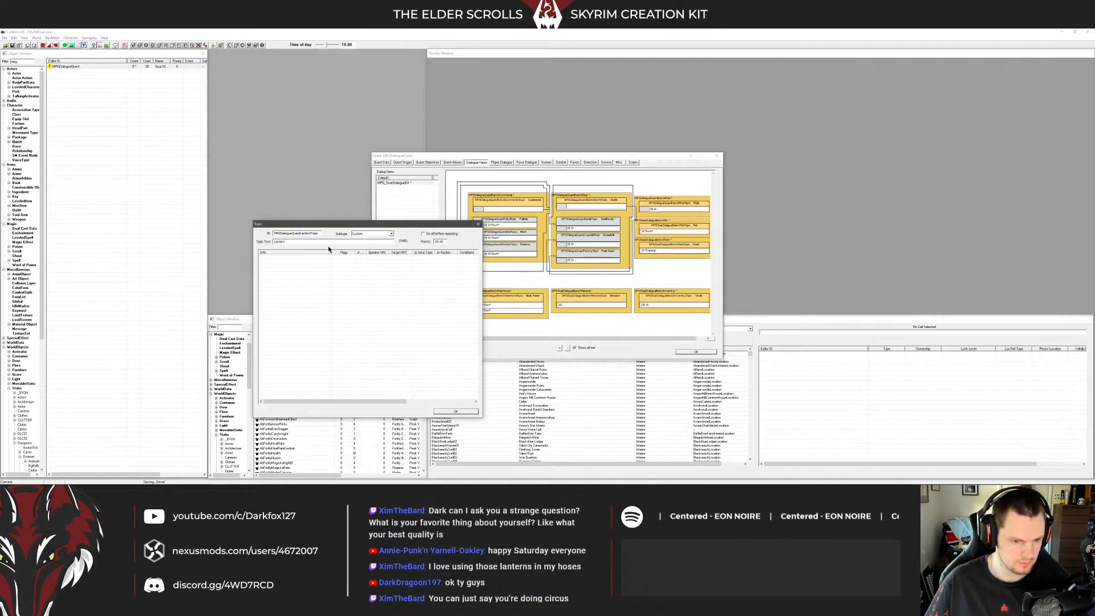
# Add a new info to the Lantern topic and accept its response
pyautogui.rightClick(323, 288)
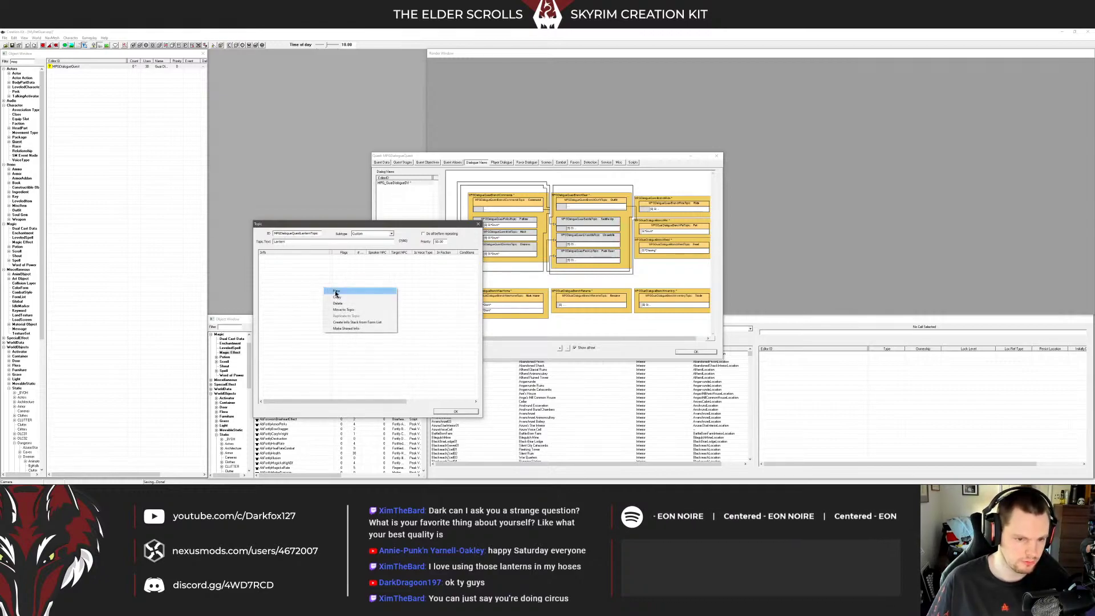
pyautogui.click(336, 292)
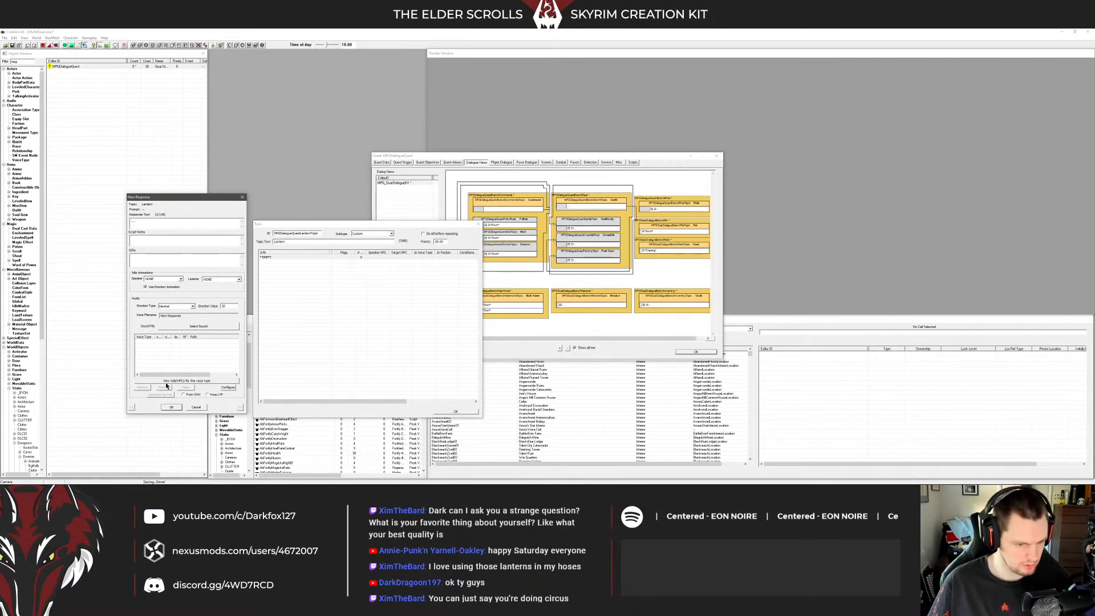
pyautogui.click(171, 409)
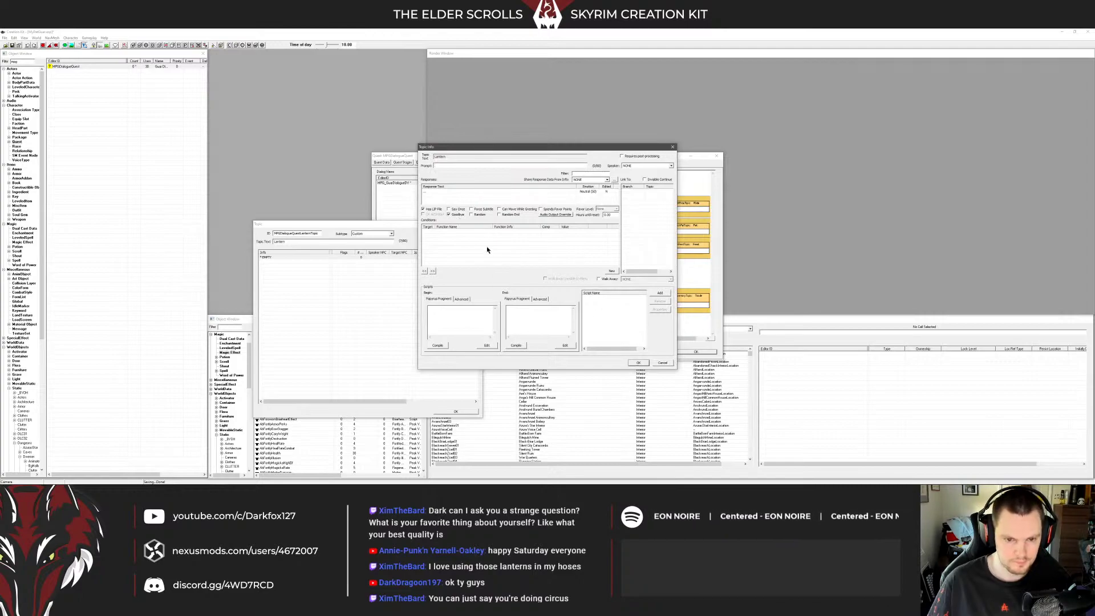
# Enter akspeaker as the end Papyrus fragment of the Lantern topic info and compile it
pyautogui.click(537, 318)
pyautogui.write('ak')
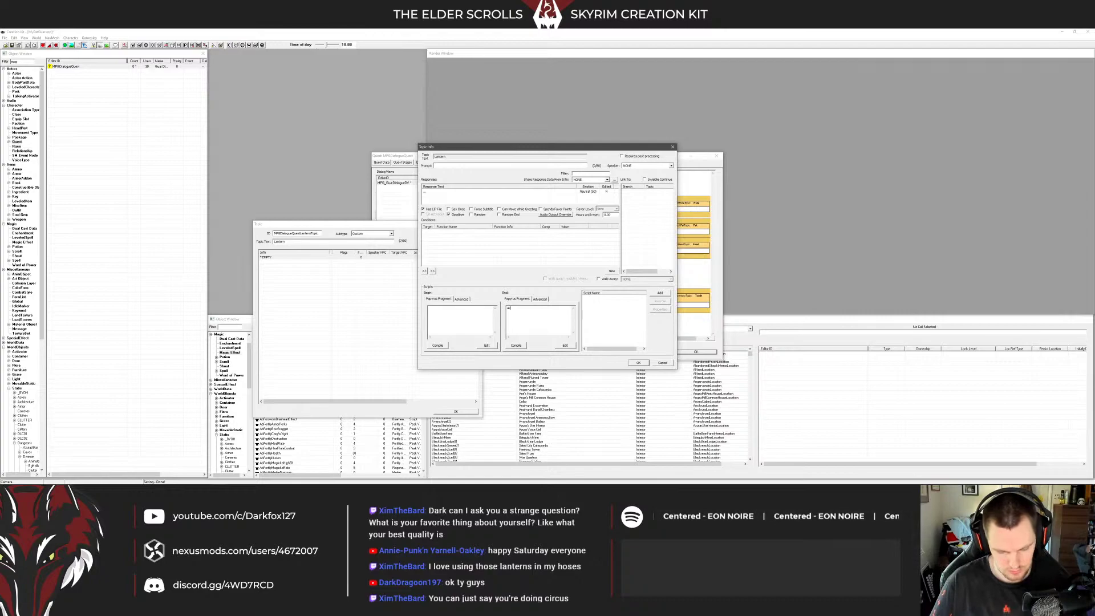
pyautogui.write('speaker')
pyautogui.click(515, 345)
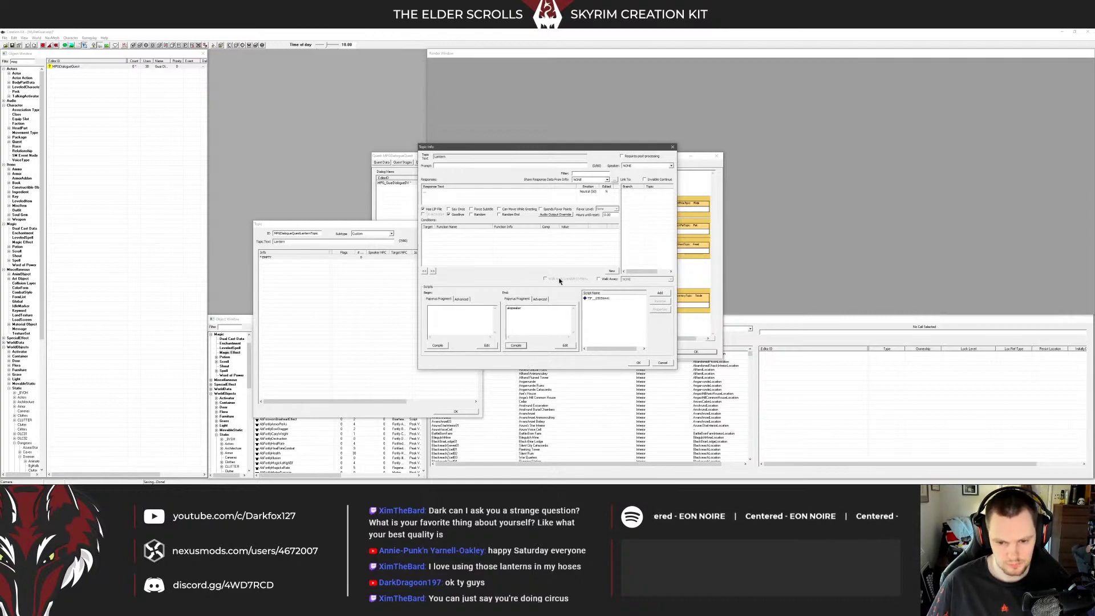
# Rename the Lantern topic info's end fragment script to MPGDLantern
pyautogui.click(540, 299)
pyautogui.click(518, 337)
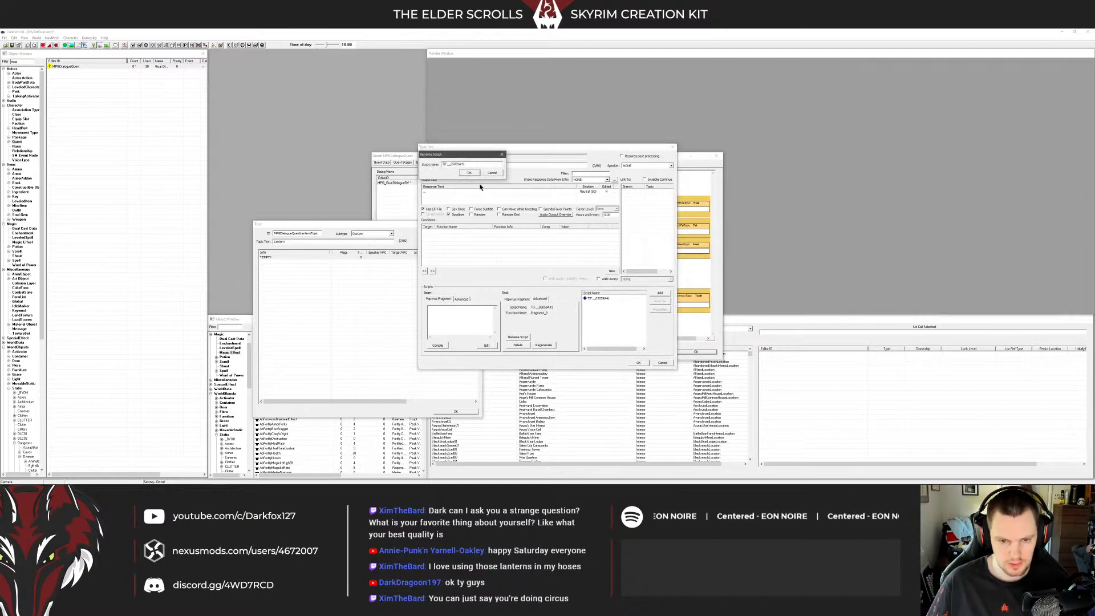
pyautogui.doubleClick(448, 163)
pyautogui.write('MPGD')
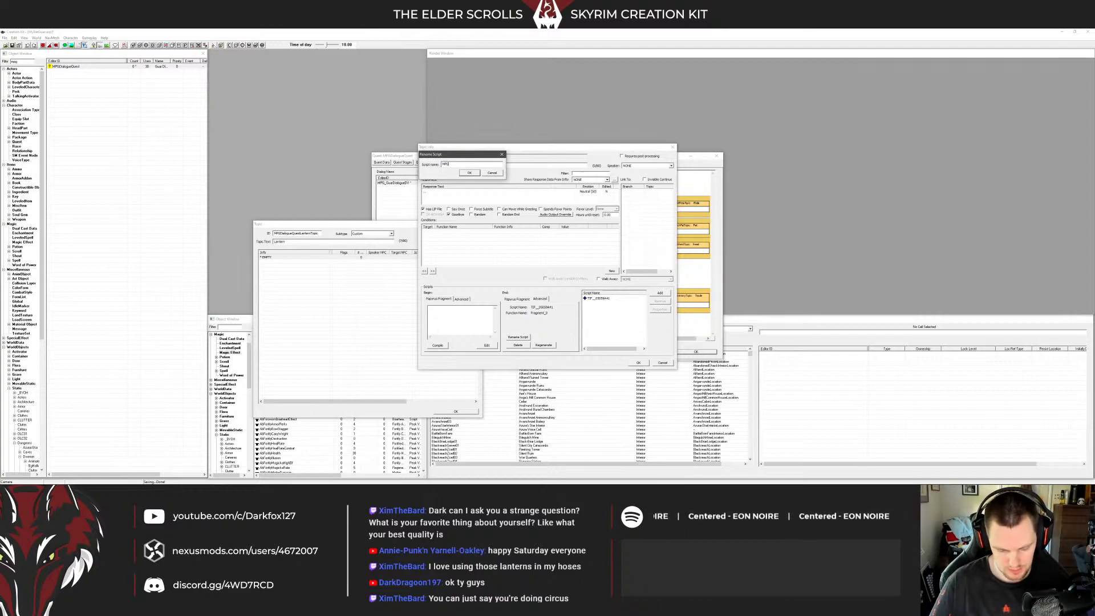
pyautogui.write('Lantern')
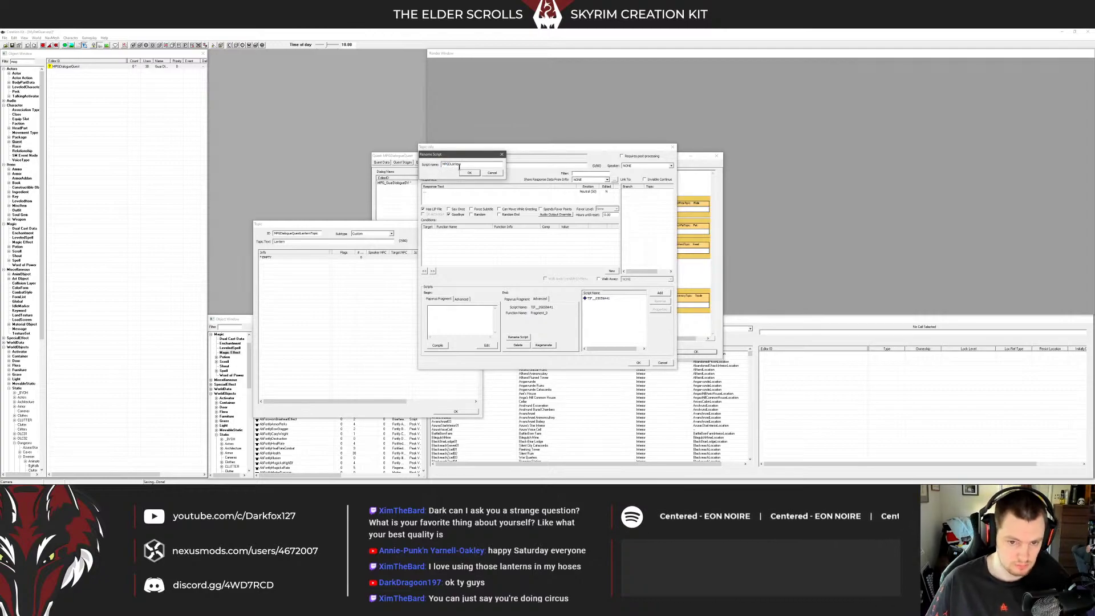
pyautogui.click(465, 174)
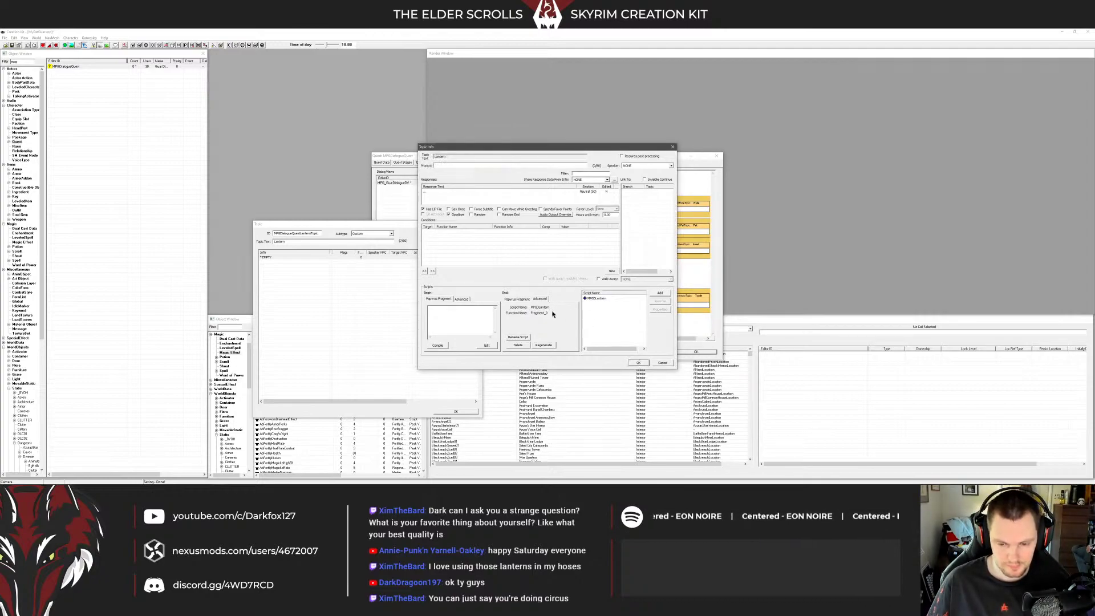
# Reopen the Lantern topic's info and rename its end fragment script to MPGDLanternON
pyautogui.click(310, 257)
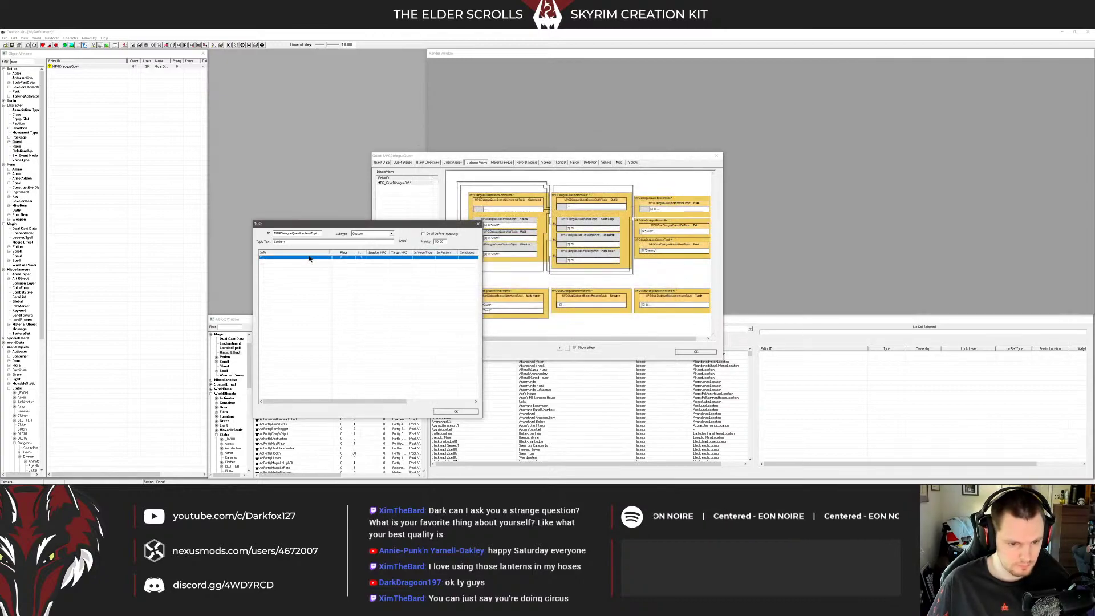
pyautogui.doubleClick(310, 258)
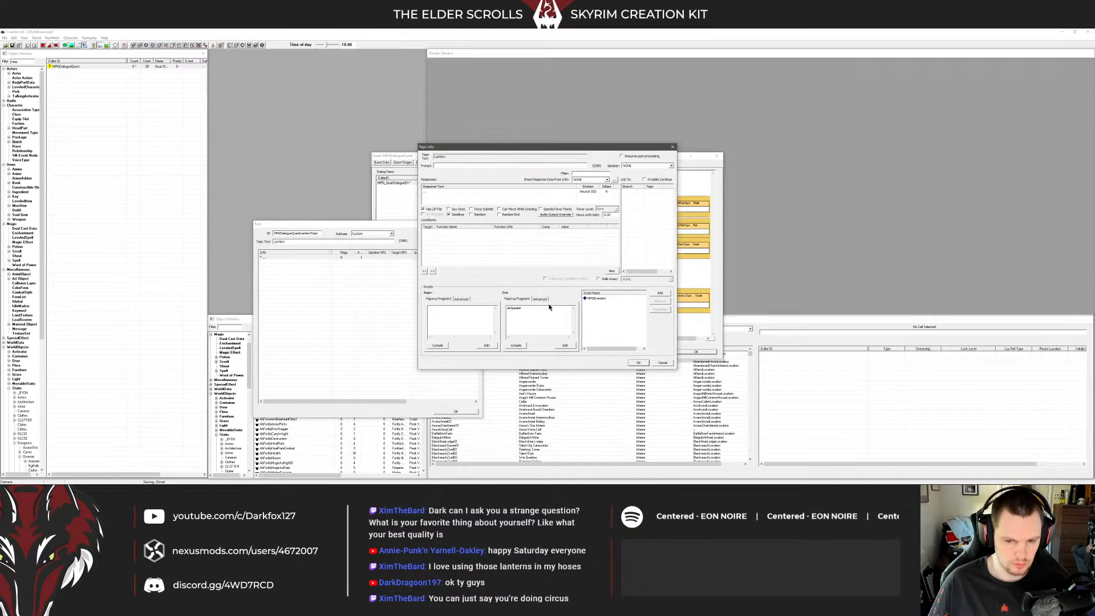
pyautogui.click(540, 299)
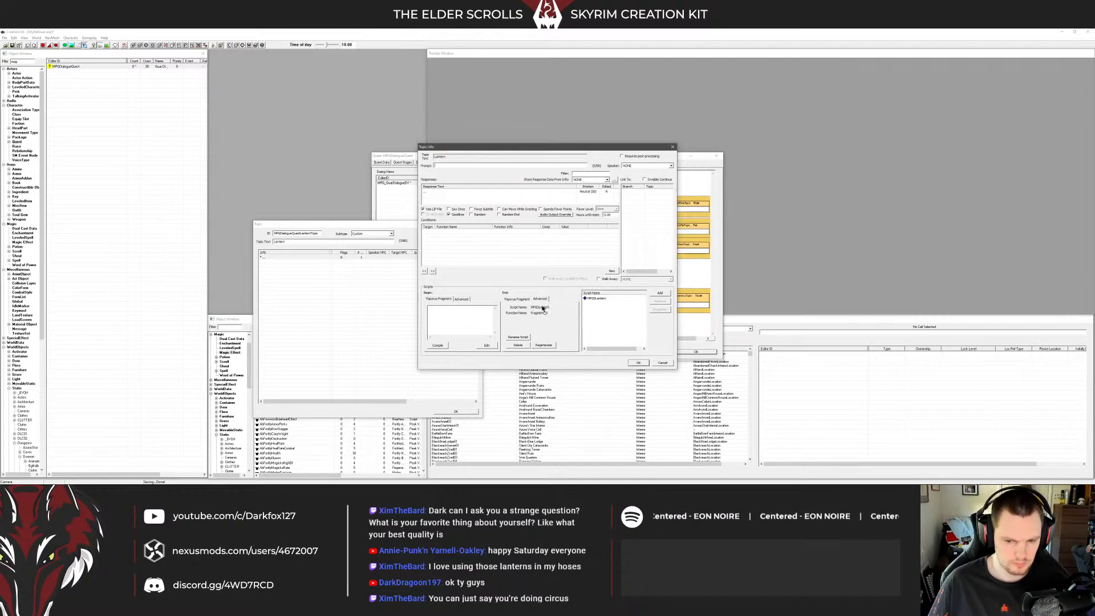
pyautogui.click(517, 337)
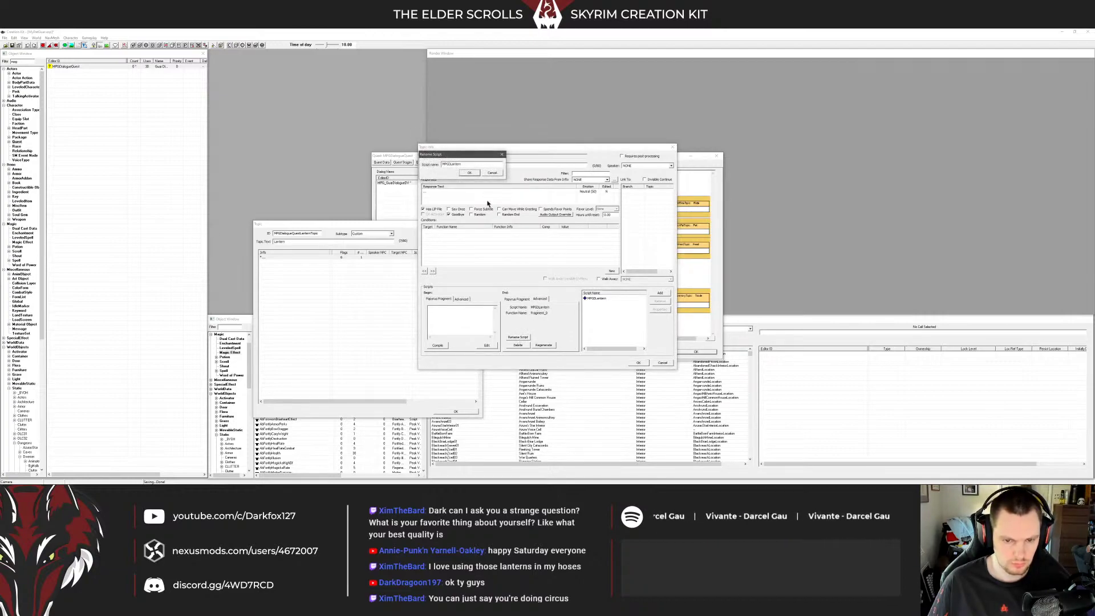
pyautogui.write('01')
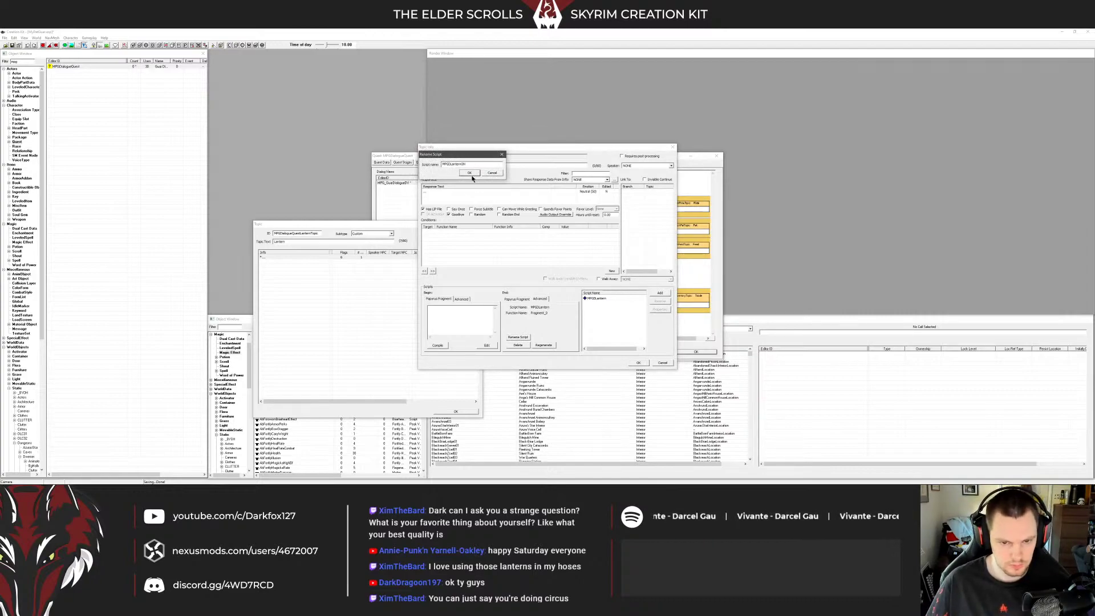
pyautogui.click(470, 173)
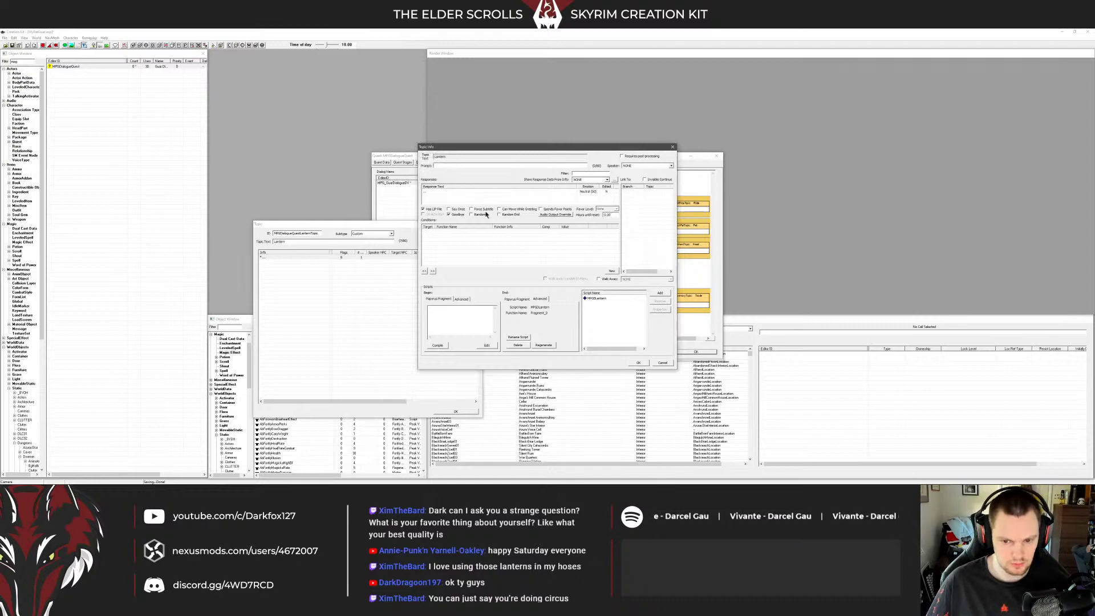
pyautogui.click(518, 299)
# Switch to File Explorer and check the MPG lantern scripts among the compiled files in Skyrim's Data\Scripts folder
pyautogui.click(21, 479)
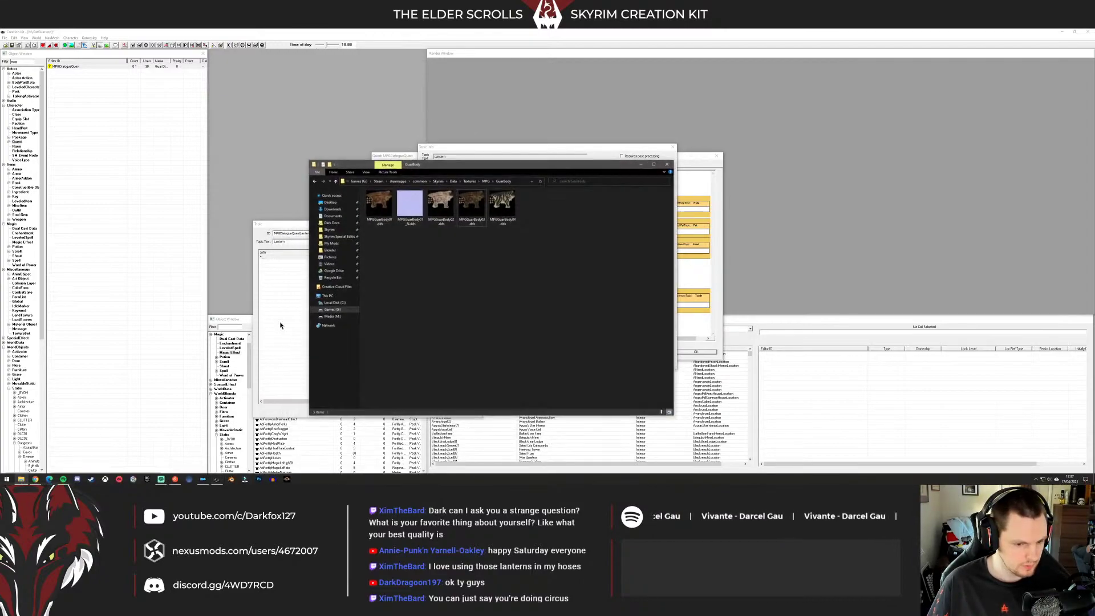
pyautogui.click(330, 229)
pyautogui.press('s')
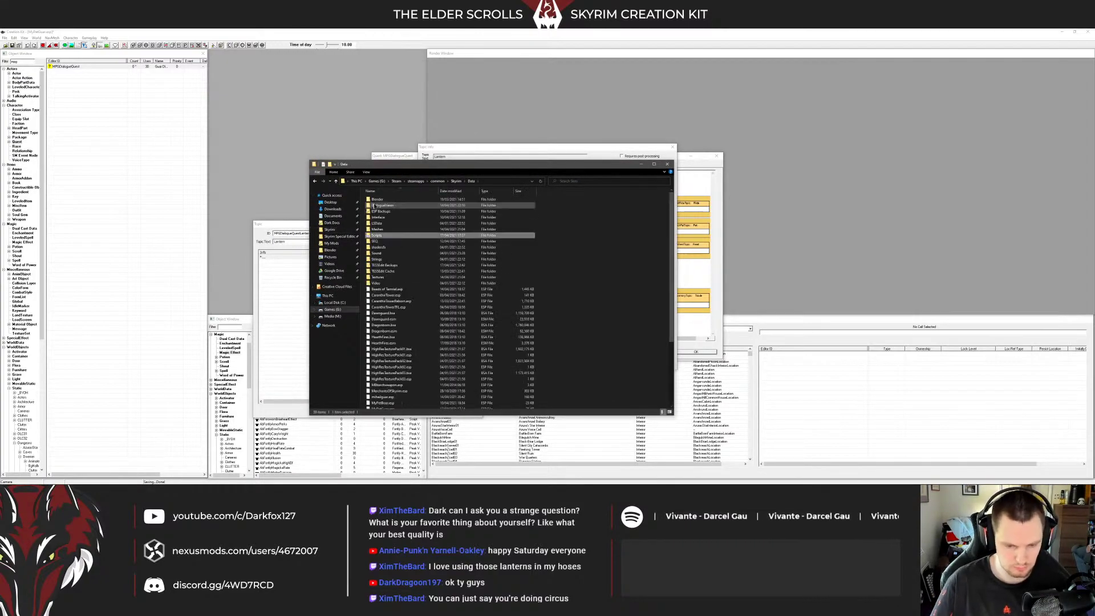
pyautogui.press('Return')
pyautogui.write('mpg')
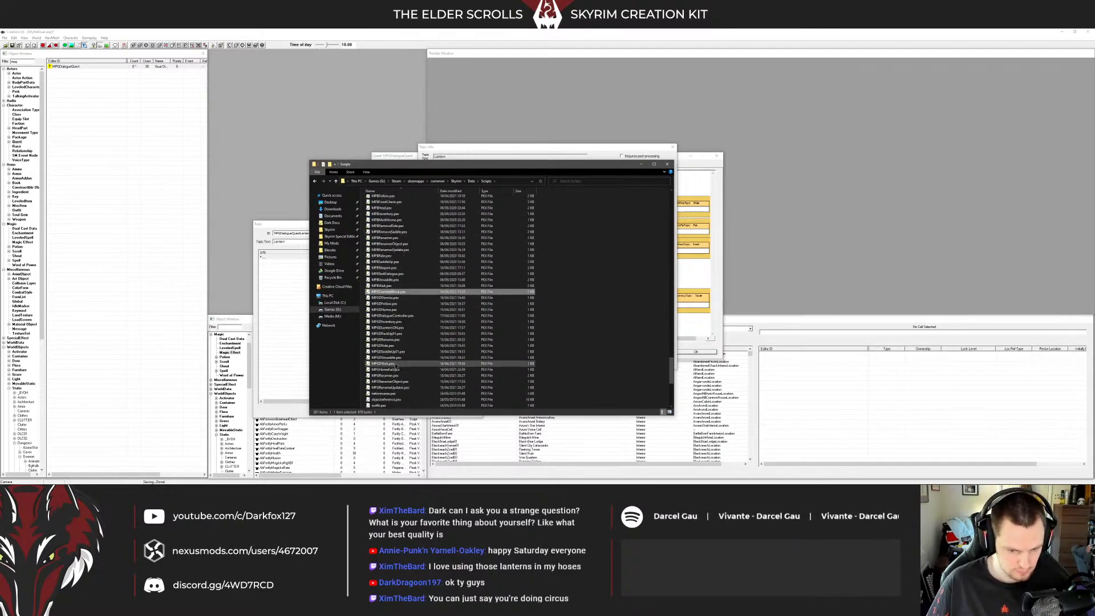
pyautogui.click(399, 328)
pyautogui.scroll(20, 416, 240)
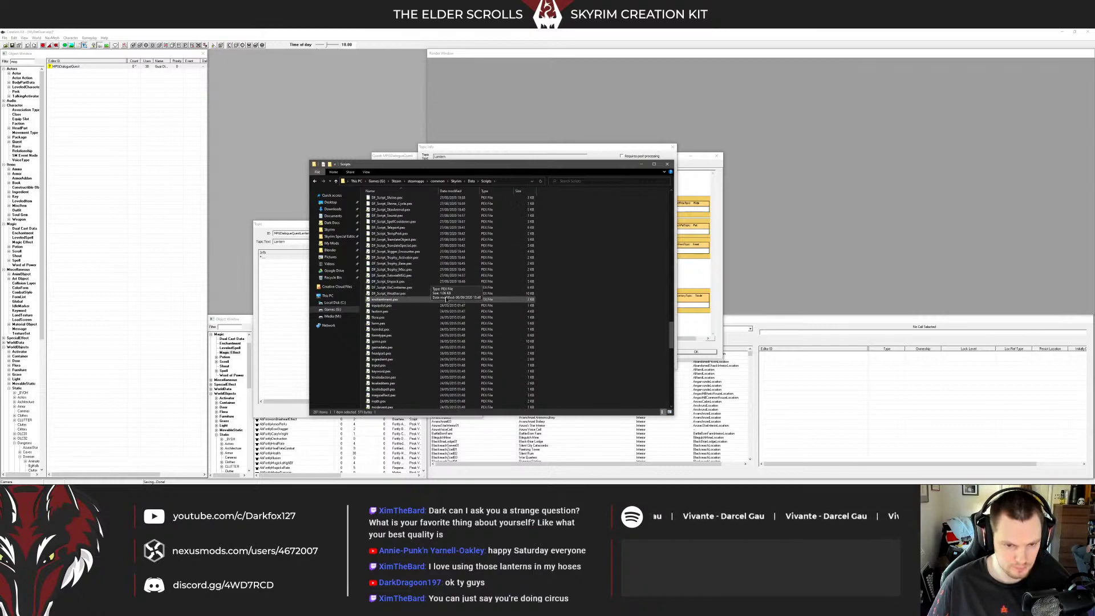
# Delete the leftover MPGDLantern.psc from the Scripts\Source folder and return to the Creation Kit
pyautogui.doubleClick(407, 213)
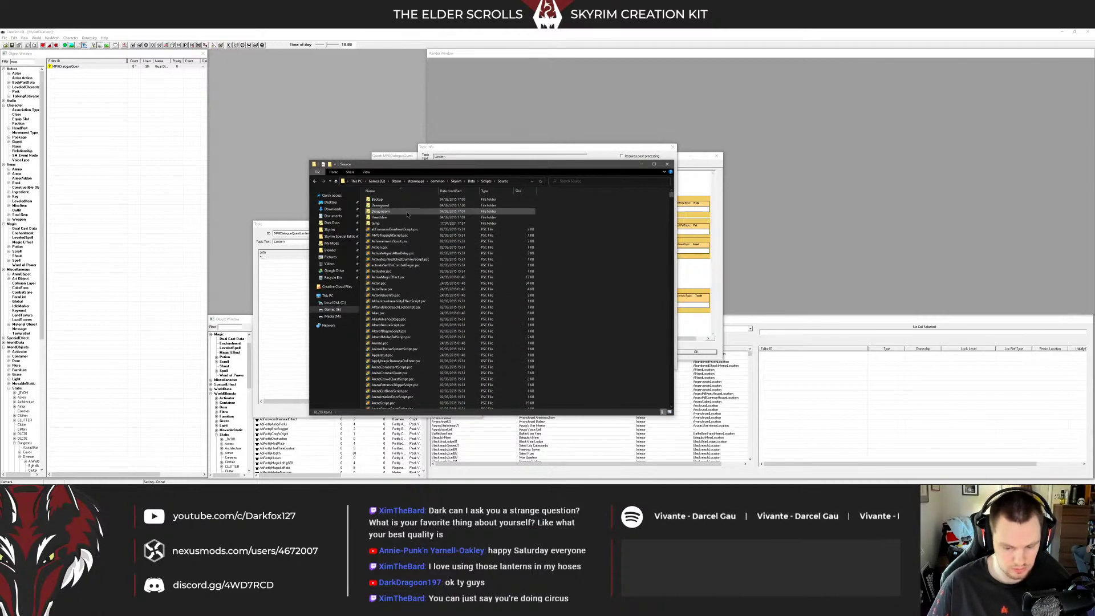
pyautogui.write('mpg')
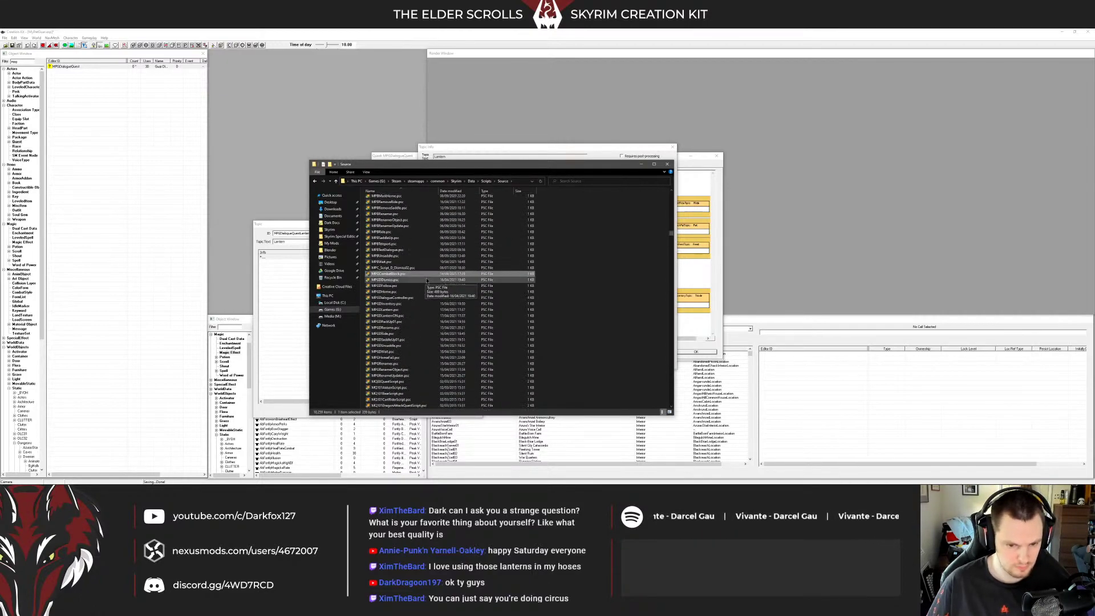
pyautogui.click(408, 317)
pyautogui.click(407, 311)
pyautogui.press('Delete')
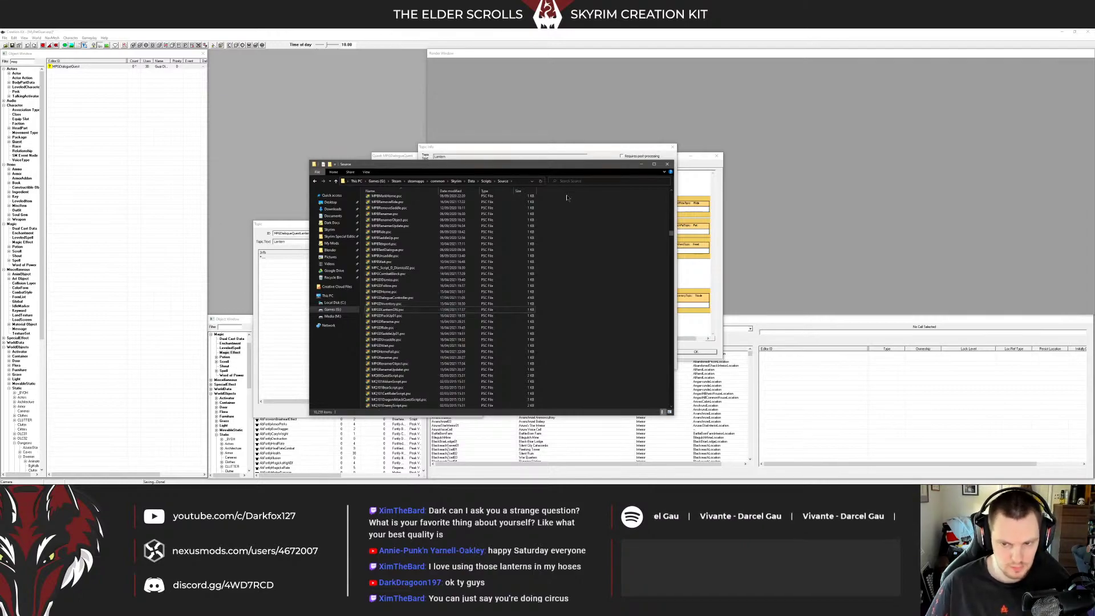
pyautogui.click(667, 164)
pyautogui.click(365, 274)
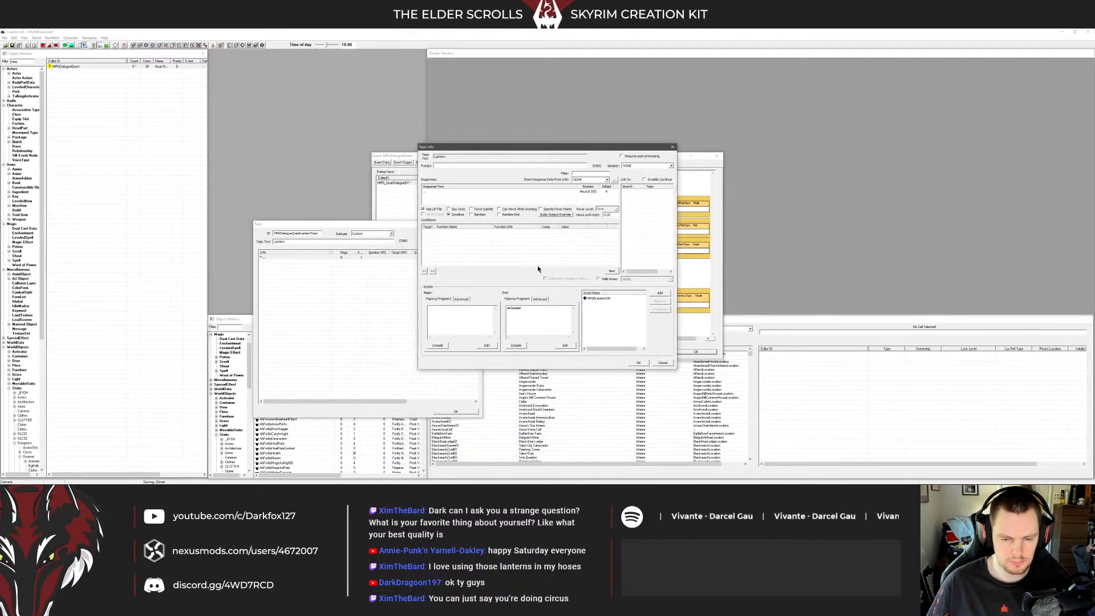
# Accept the Lantern topic's settings and place its node below the pack topic inside the gear branch of the dialogue view
pyautogui.click(638, 363)
pyautogui.click(451, 411)
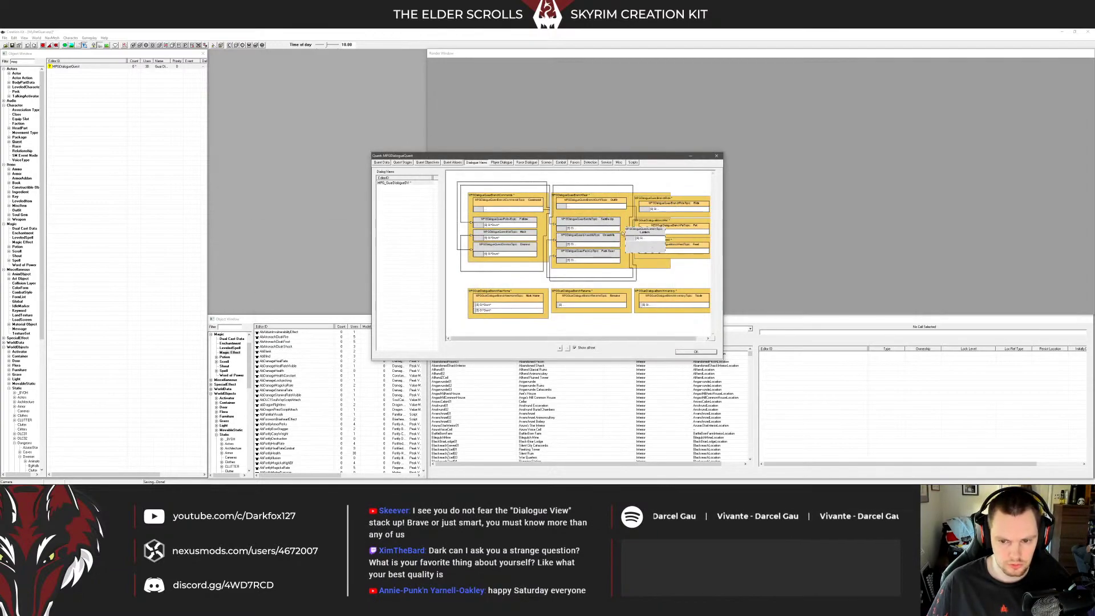
pyautogui.moveTo(622, 233); pyautogui.dragTo(620, 271)
# Copy all conditions from the pack topic's info and paste them into the Lantern topic's info
pyautogui.doubleClick(576, 262)
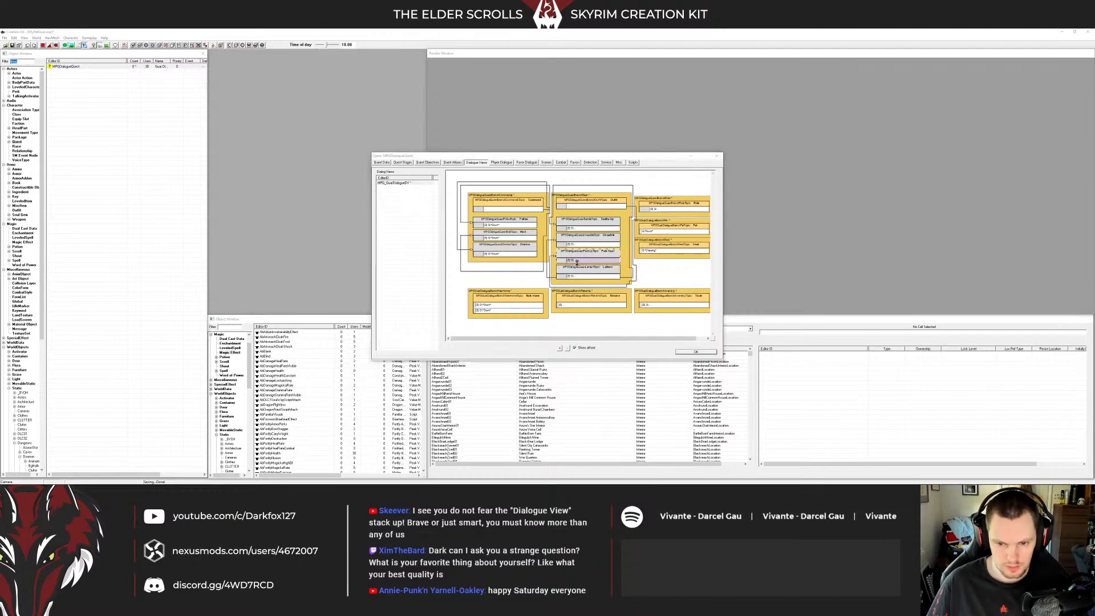
pyautogui.rightClick(499, 256)
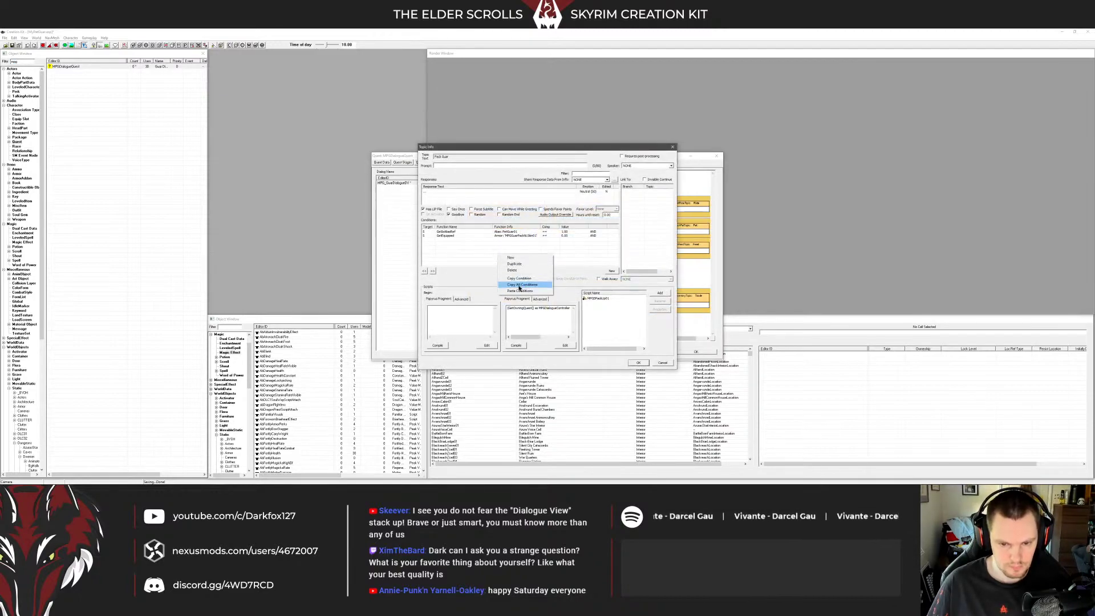
pyautogui.click(519, 285)
pyautogui.press('Escape')
pyautogui.doubleClick(581, 277)
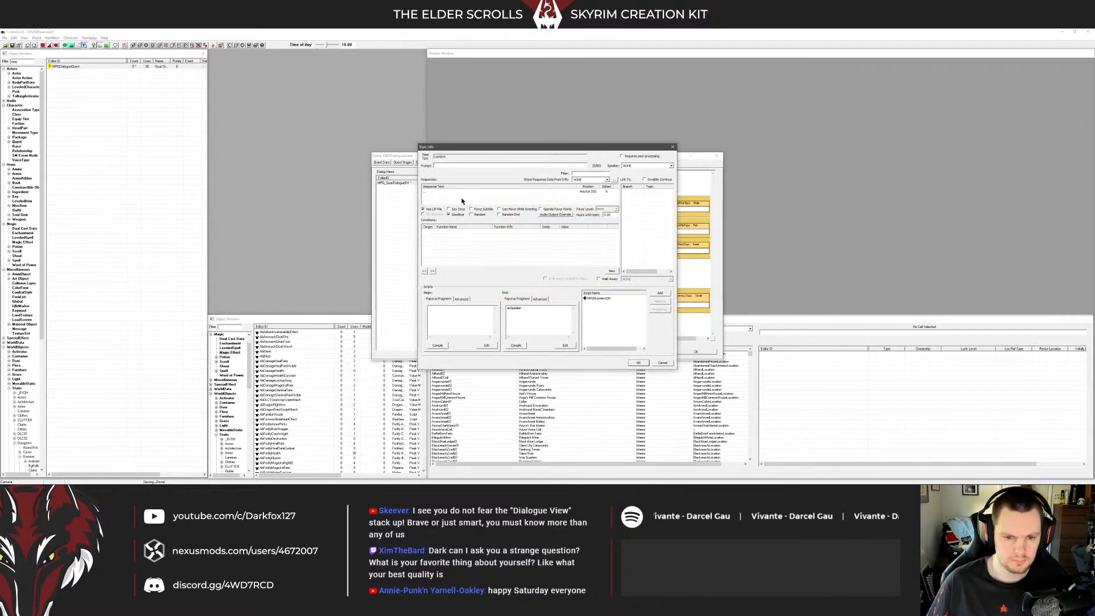
pyautogui.rightClick(456, 243)
pyautogui.click(479, 274)
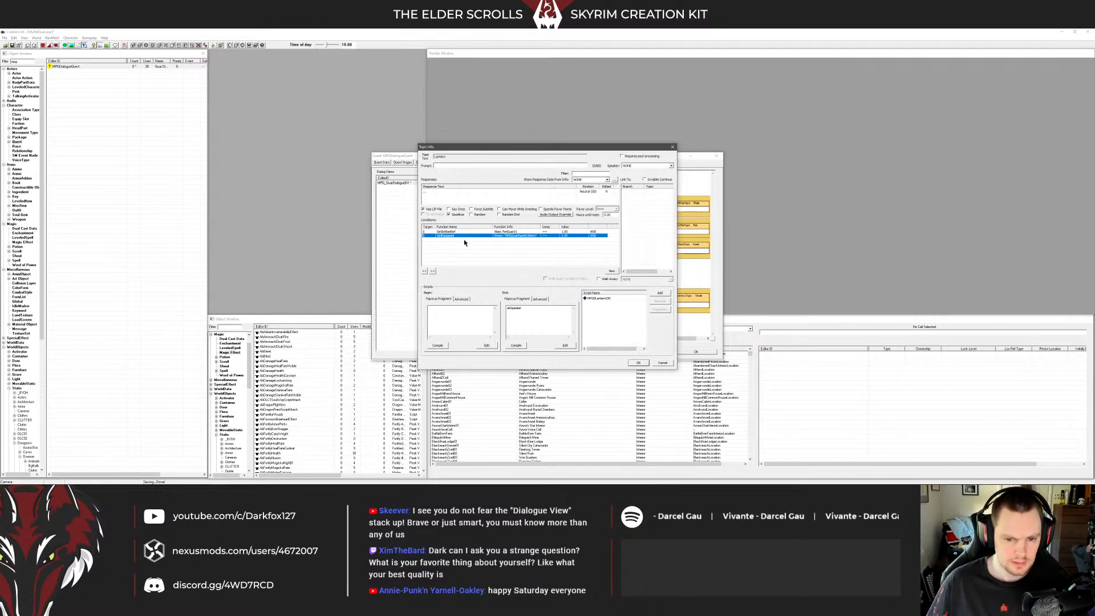
# Examine the pasted alias and GetEquipped conditions, with the topic info window moved clear of the dialogue view
pyautogui.click(471, 232)
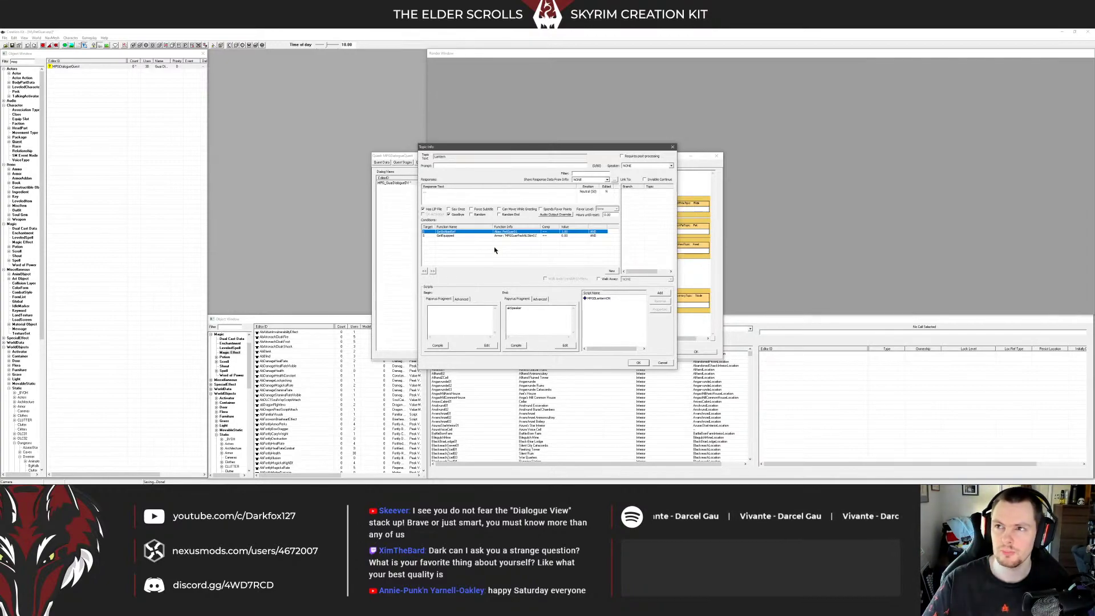
pyautogui.click(514, 235)
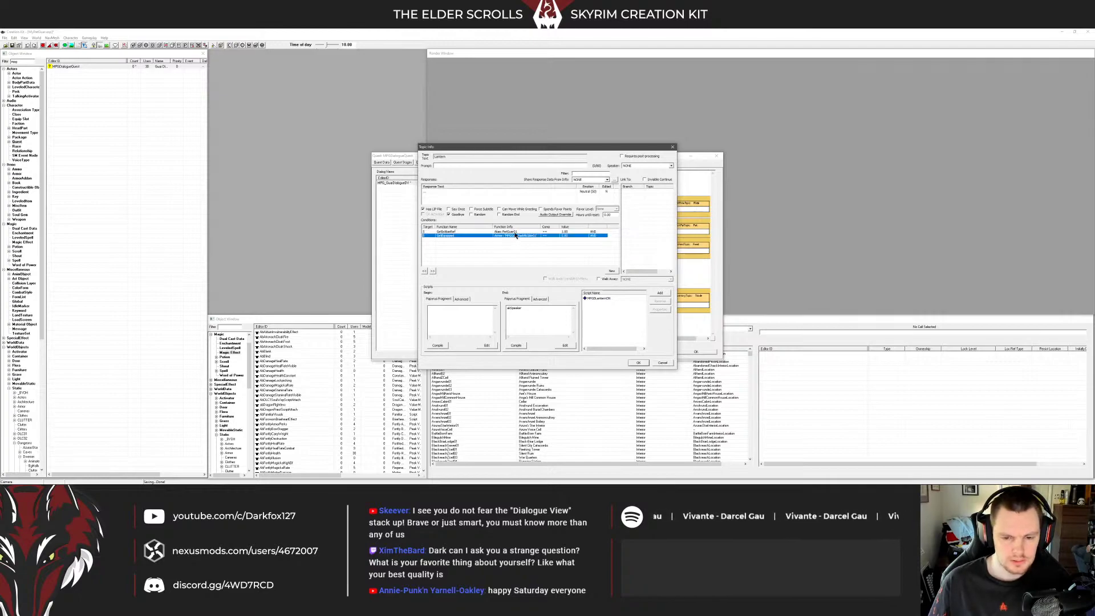
pyautogui.click(513, 231)
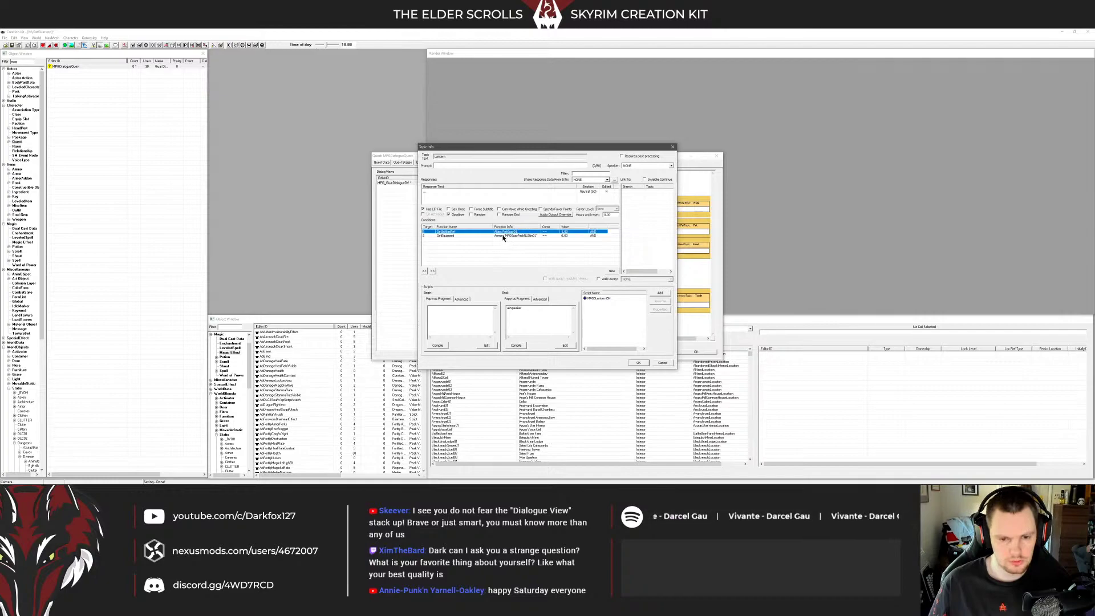
pyautogui.click(507, 245)
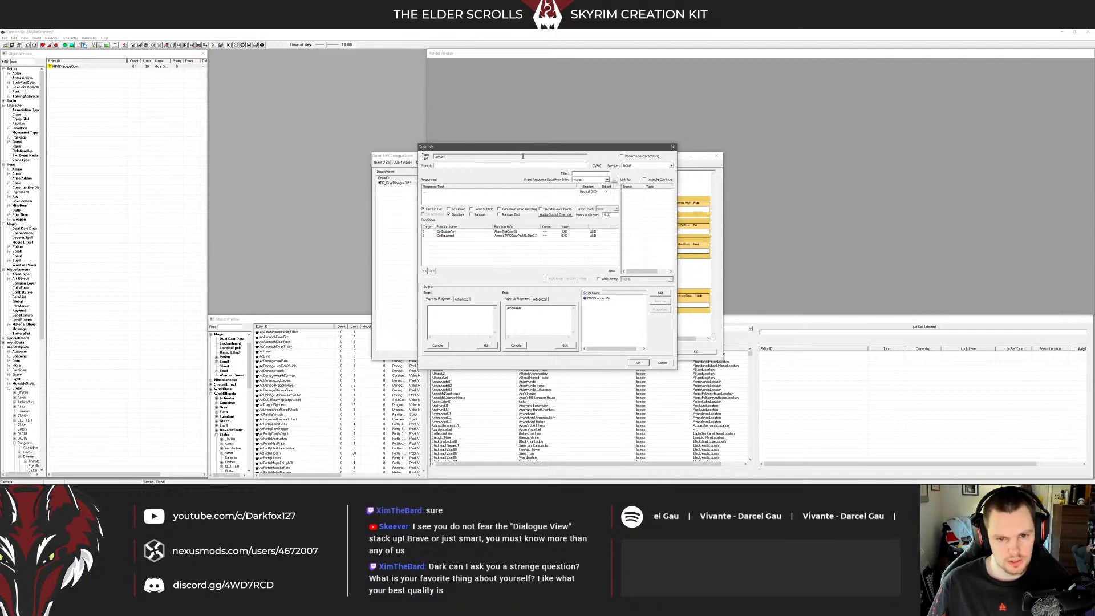
pyautogui.moveTo(513, 152); pyautogui.dragTo(306, 195)
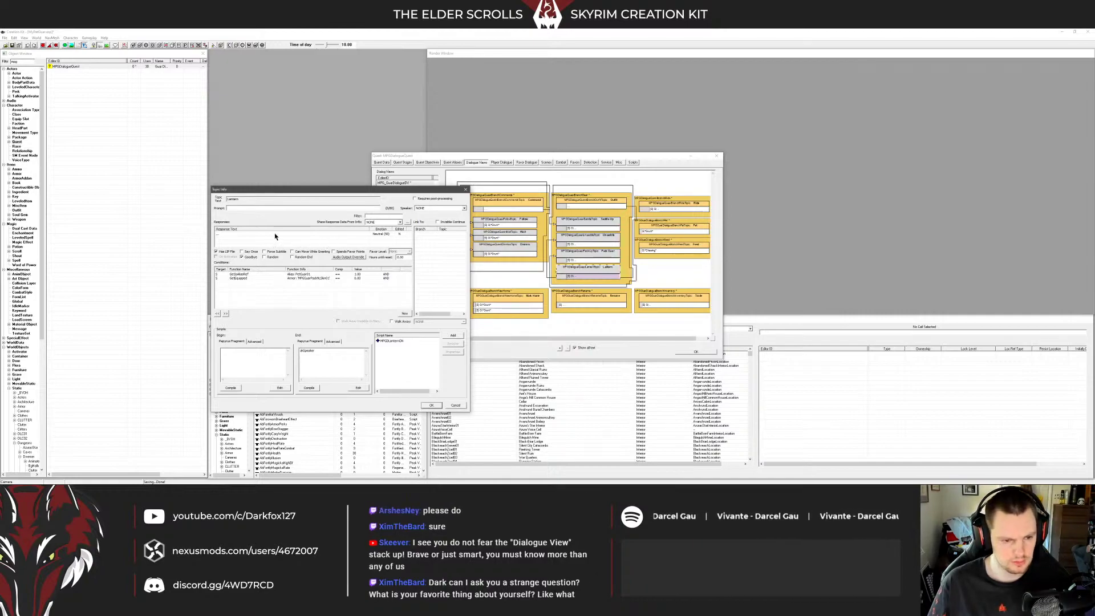
pyautogui.click(293, 279)
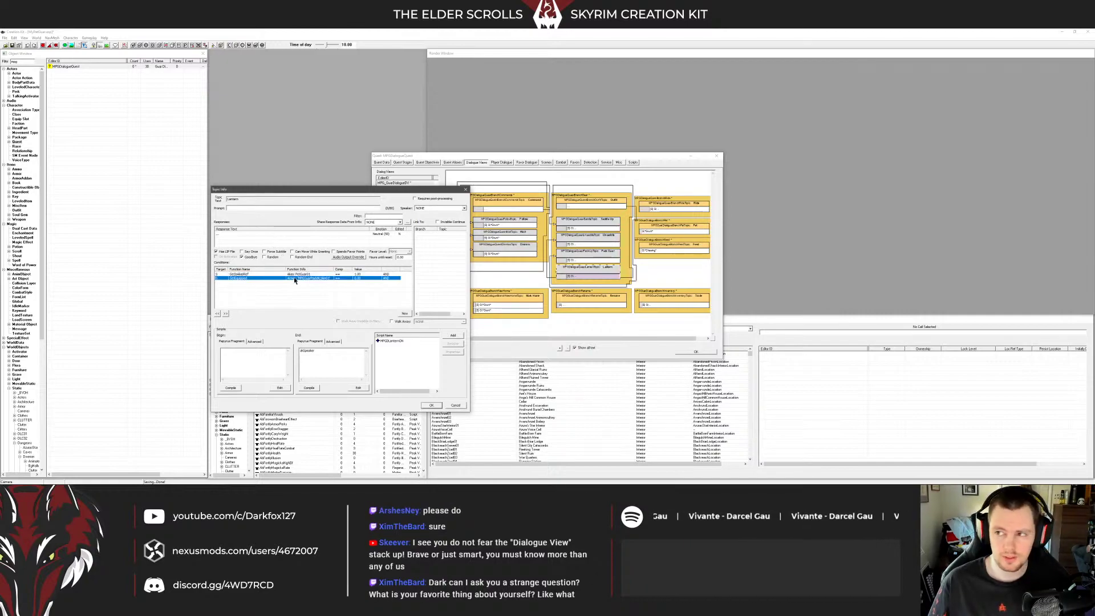
pyautogui.click(300, 286)
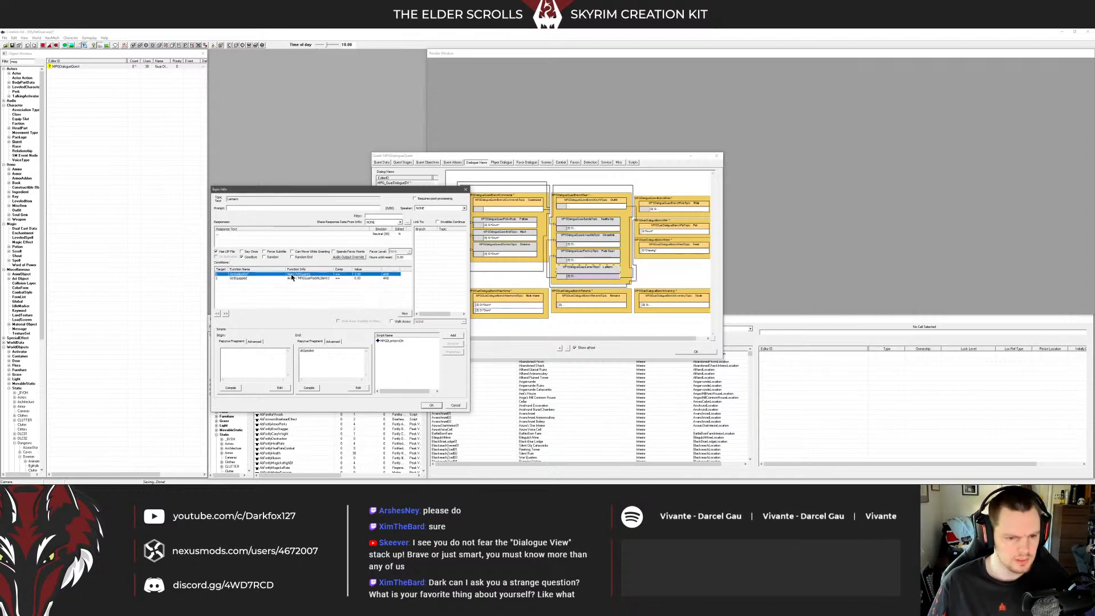
pyautogui.click(303, 278)
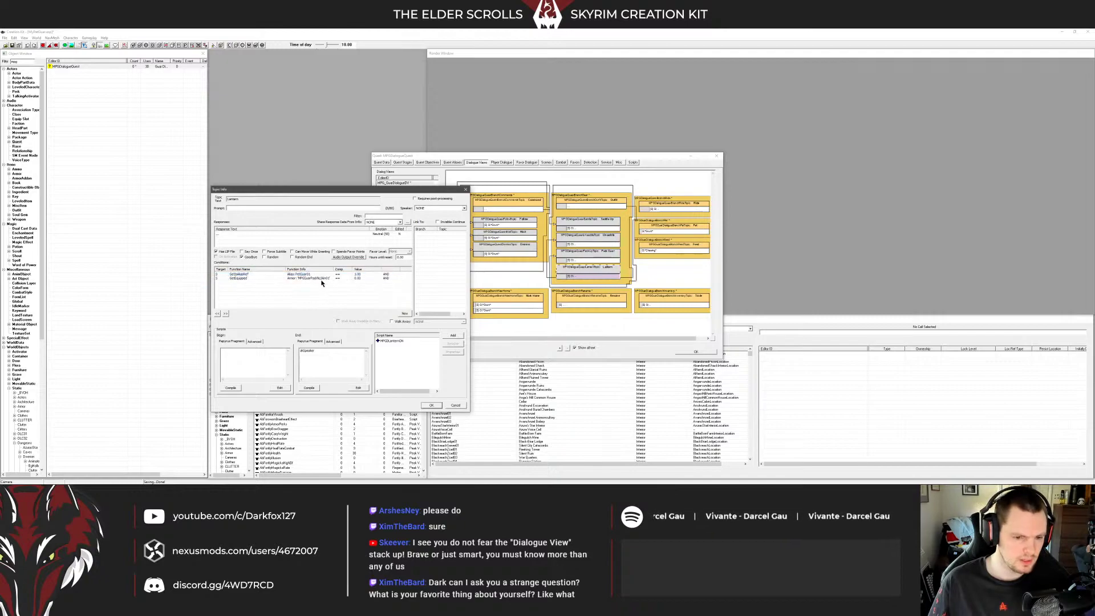
pyautogui.click(323, 298)
# Set the comparison value of the Lantern info's GetEquipped condition to 1
pyautogui.click(321, 280)
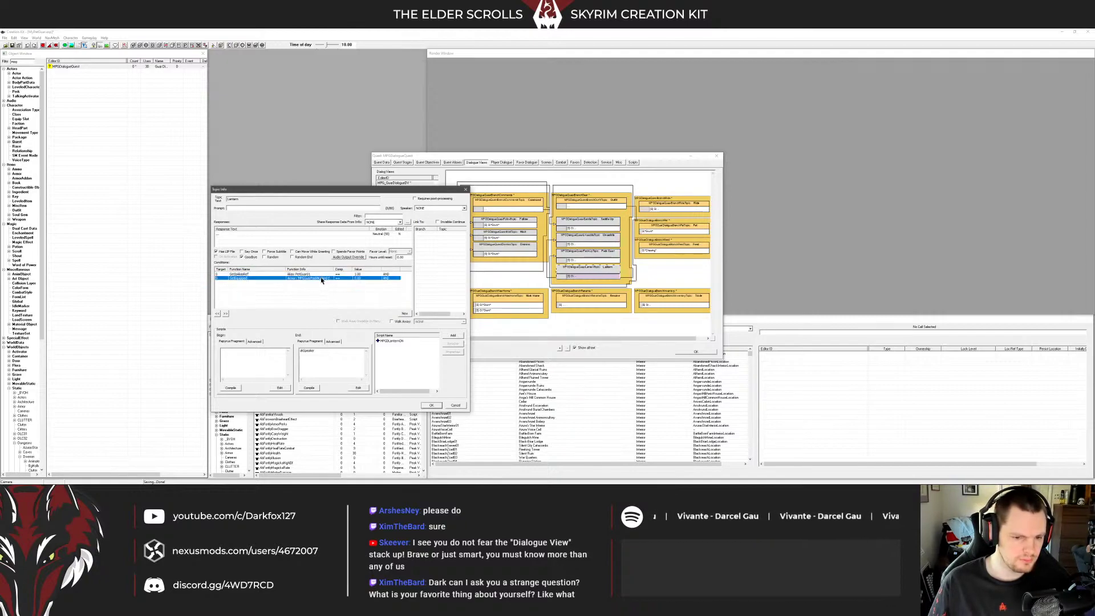
pyautogui.doubleClick(321, 280)
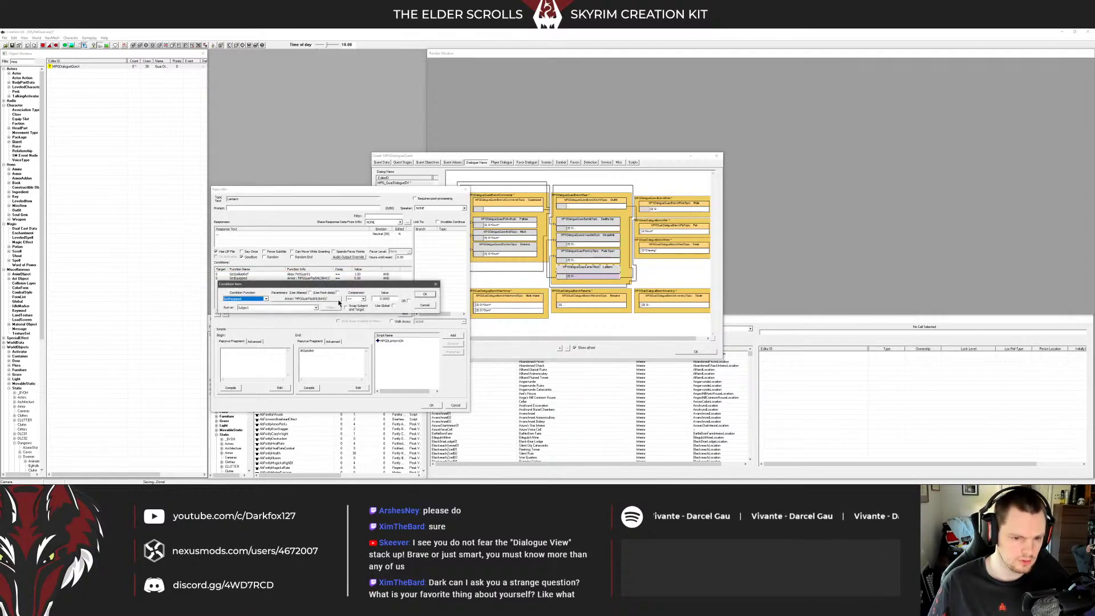
pyautogui.moveTo(390, 299); pyautogui.dragTo(358, 305)
pyautogui.write('1')
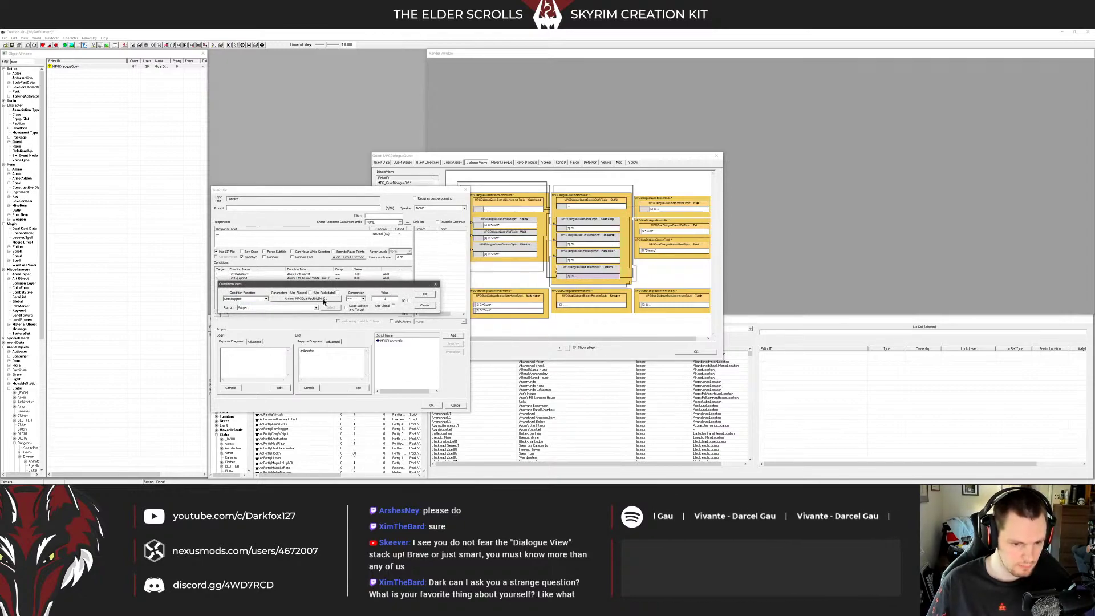
pyautogui.click(425, 294)
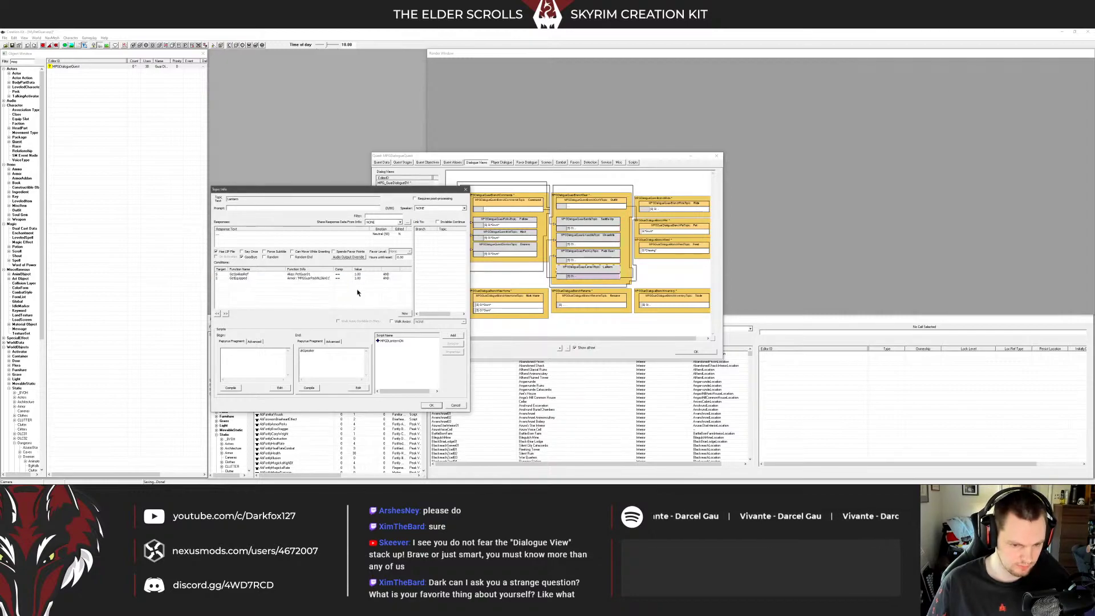
# Accept the Lantern topic info with its conditions and confirm the dialogue quest's changes
pyautogui.click(431, 405)
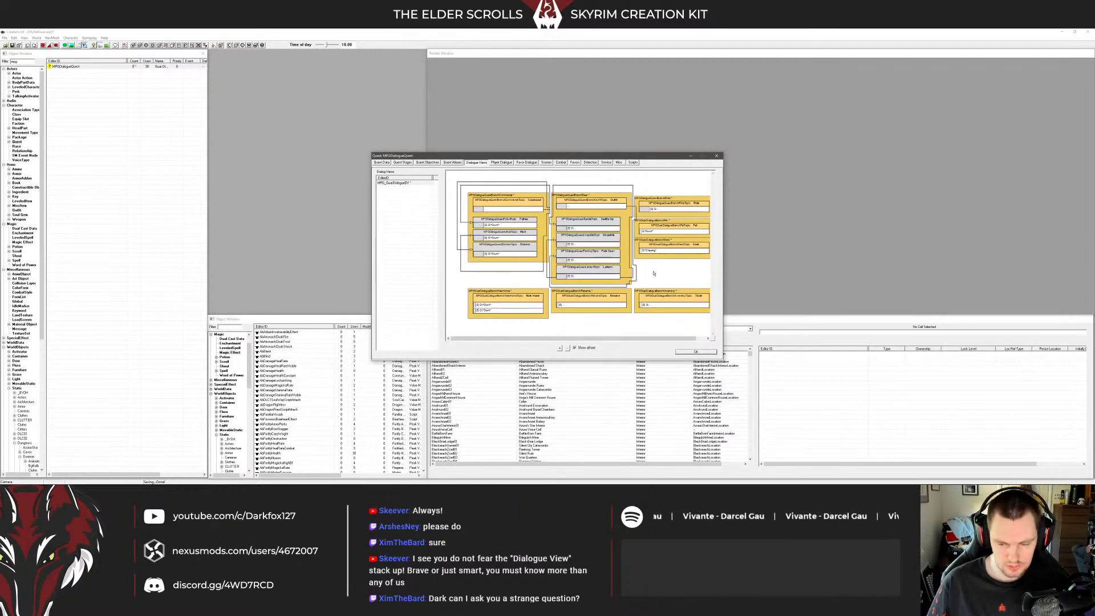
pyautogui.click(695, 352)
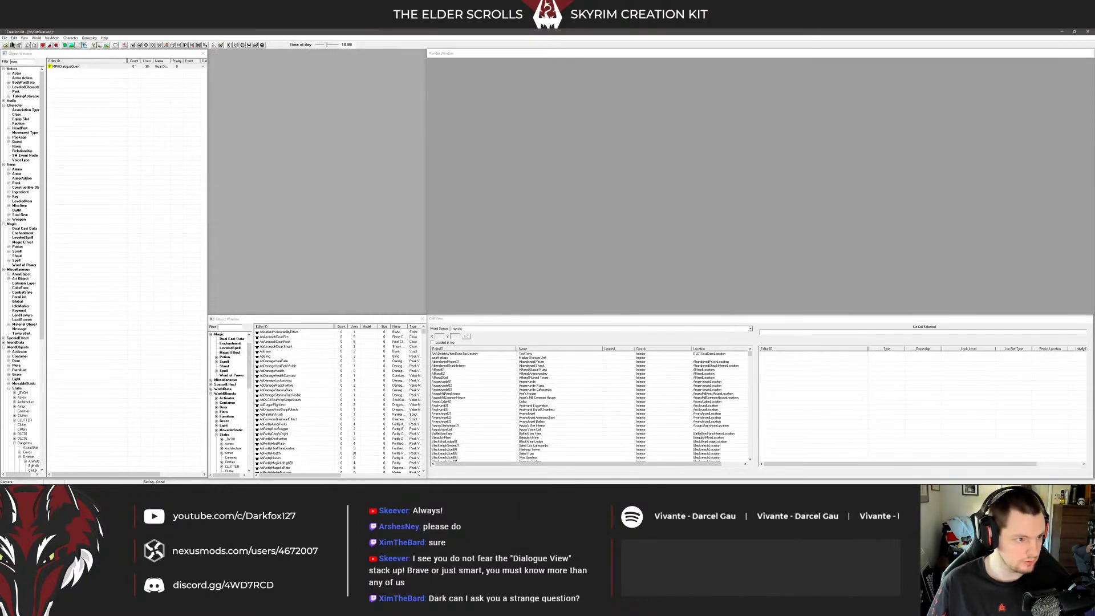
pyautogui.click(116, 115)
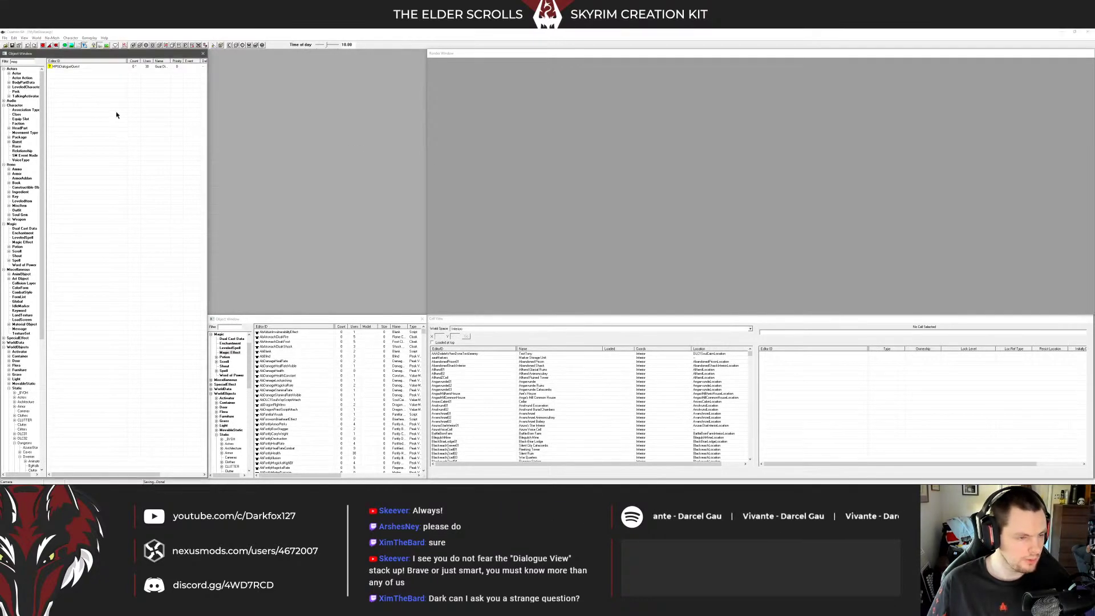
# Reopen MPGDialogueQuest and display the guar dialogue view with all its branches
pyautogui.doubleClick(82, 67)
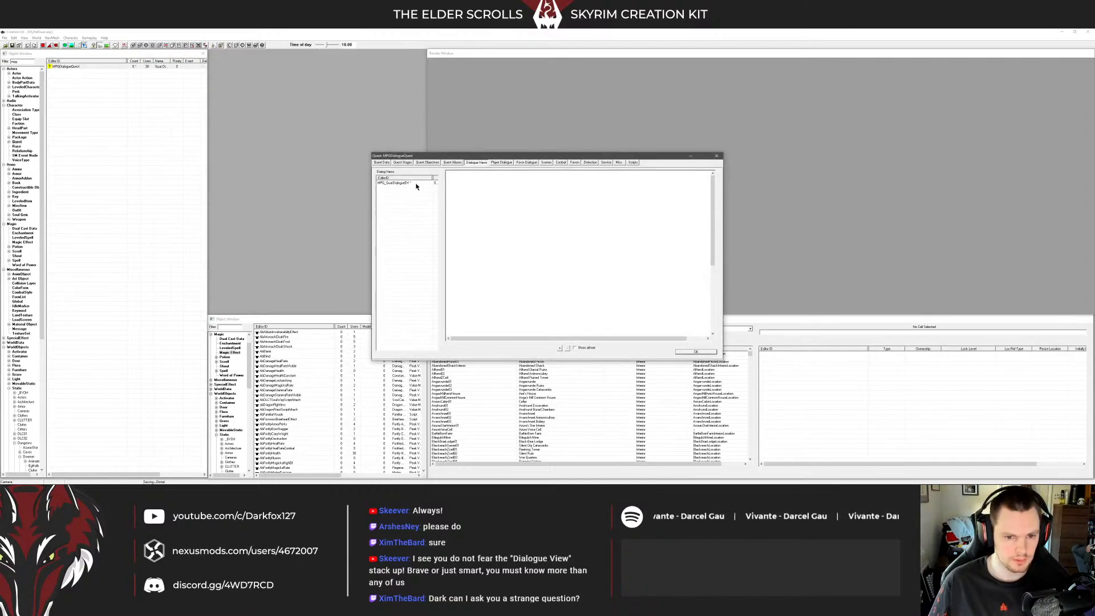
pyautogui.click(416, 183)
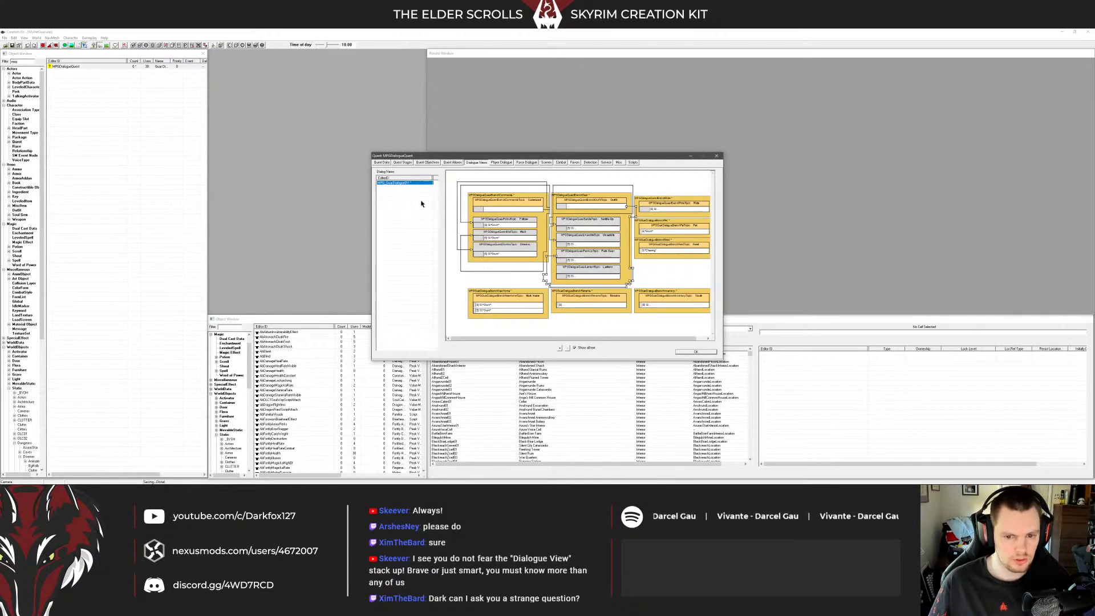
pyautogui.click(606, 201)
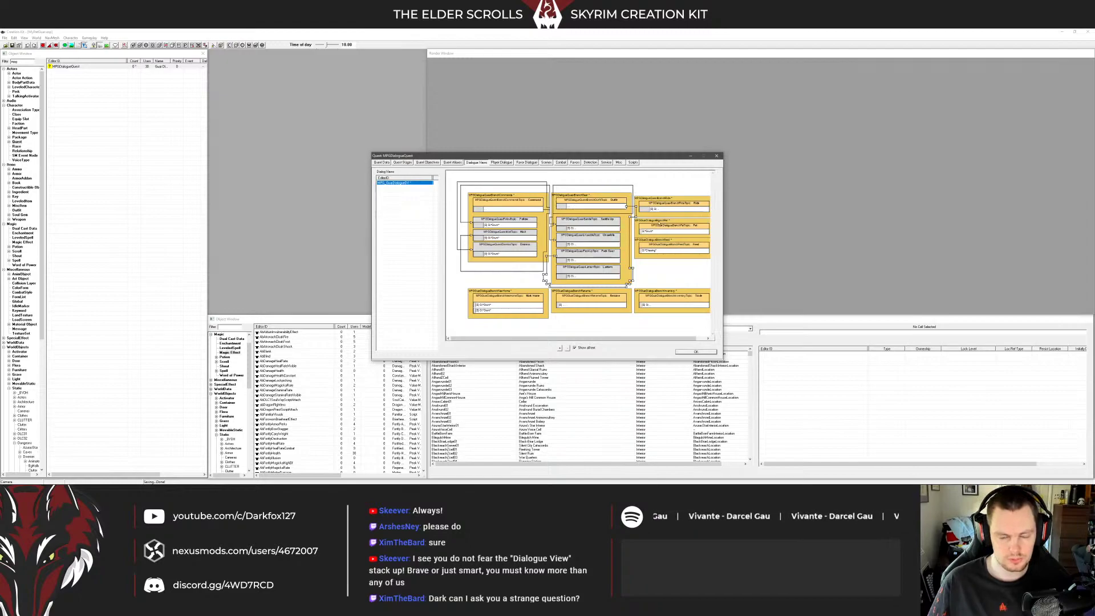
# Show the quest's general data, then inspect the sequence files in Skyrim's Data\SEQ folder in File Explorer
pyautogui.click(381, 163)
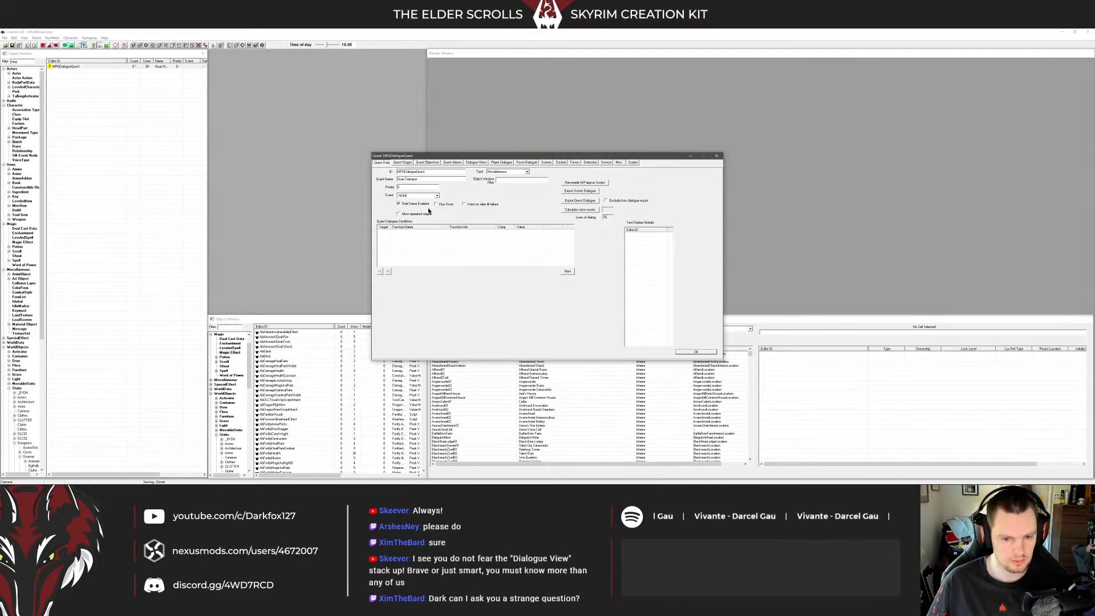
pyautogui.click(108, 482)
pyautogui.click(345, 229)
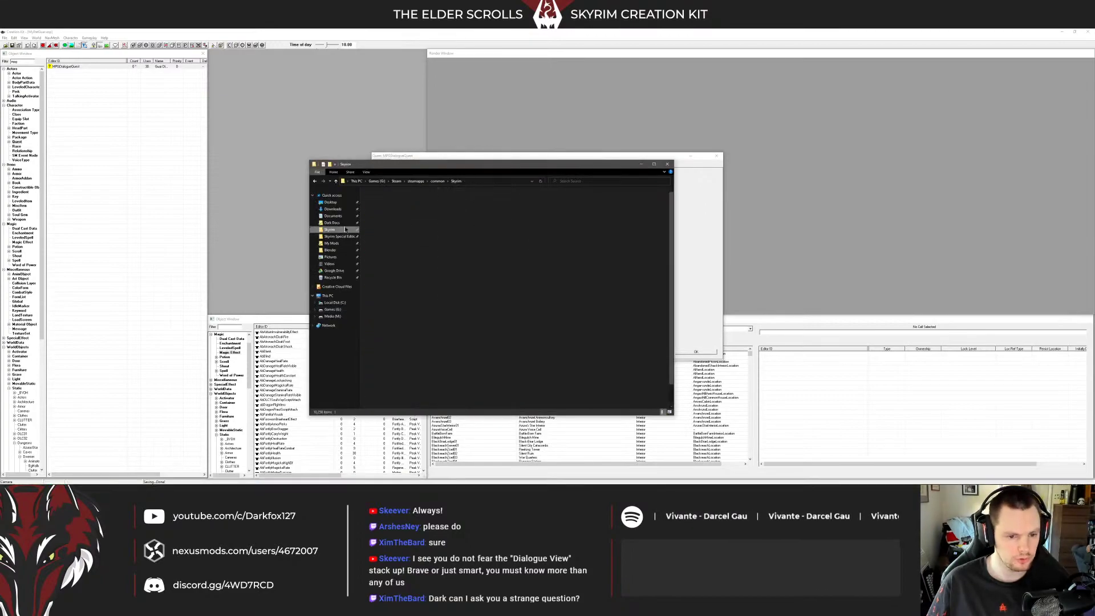
pyautogui.doubleClick(375, 205)
pyautogui.click(375, 242)
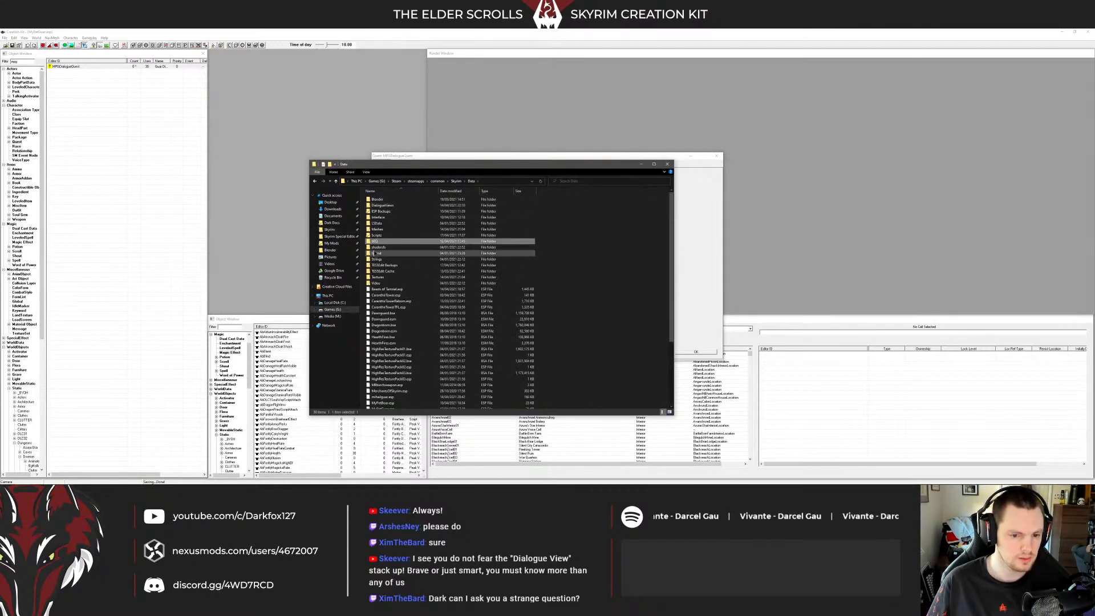
pyautogui.doubleClick(375, 242)
pyautogui.click(400, 199)
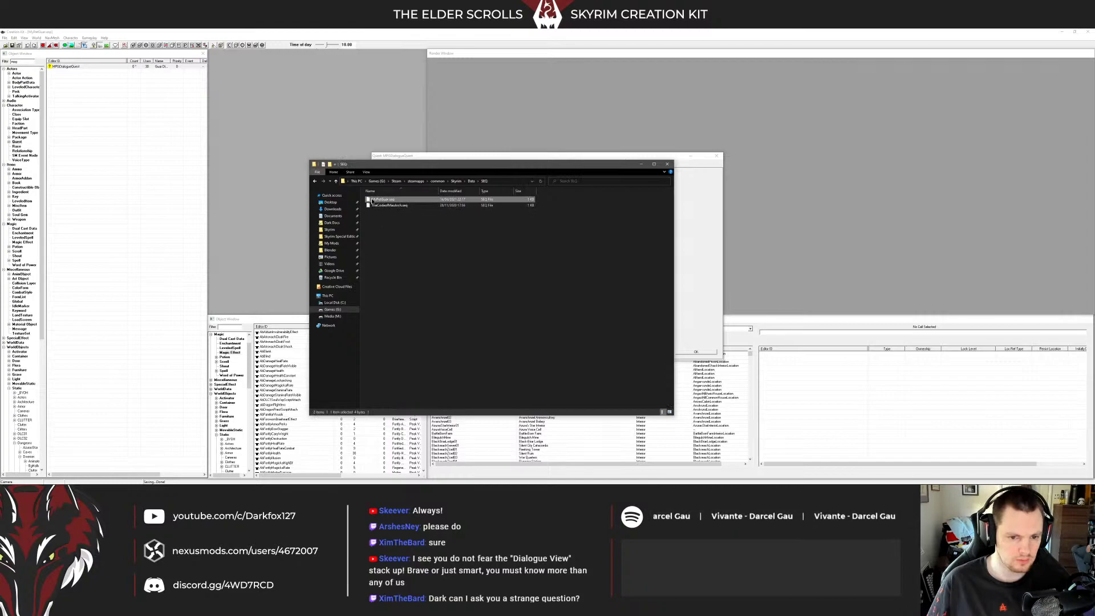
pyautogui.click(399, 206)
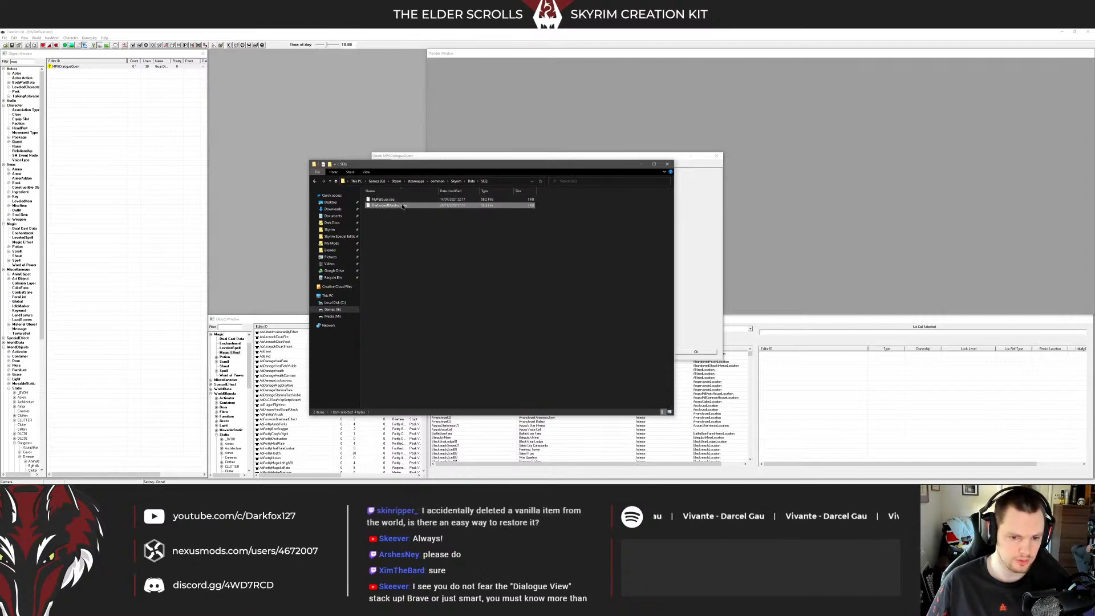
pyautogui.click(458, 214)
pyautogui.click(667, 164)
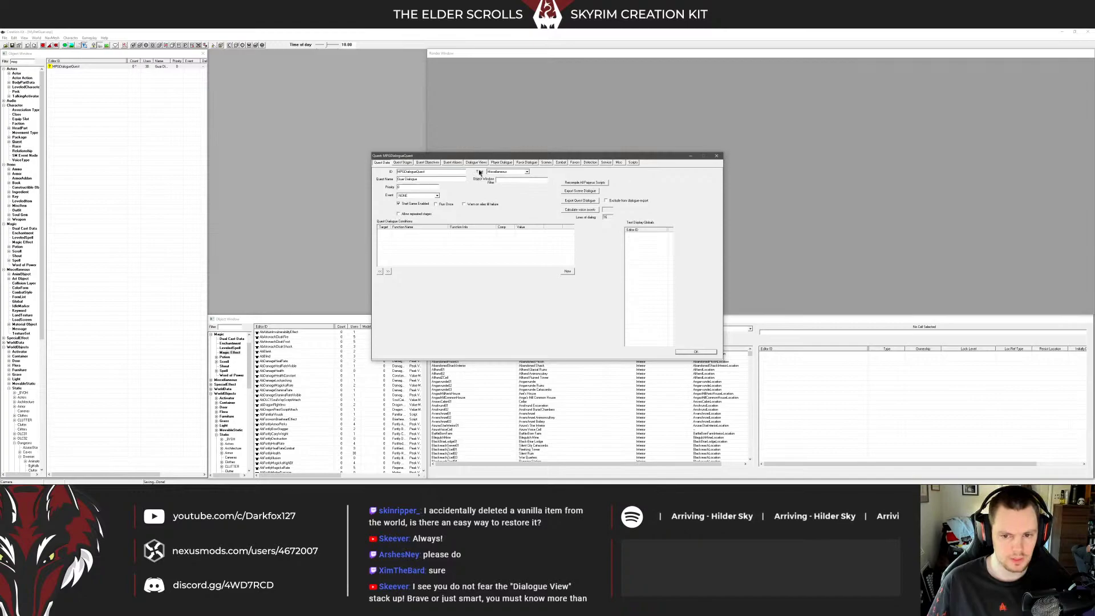
# Review the dialogue quest's name, type and priority, along with its stages and objectives
pyautogui.moveTo(429, 179); pyautogui.dragTo(385, 178)
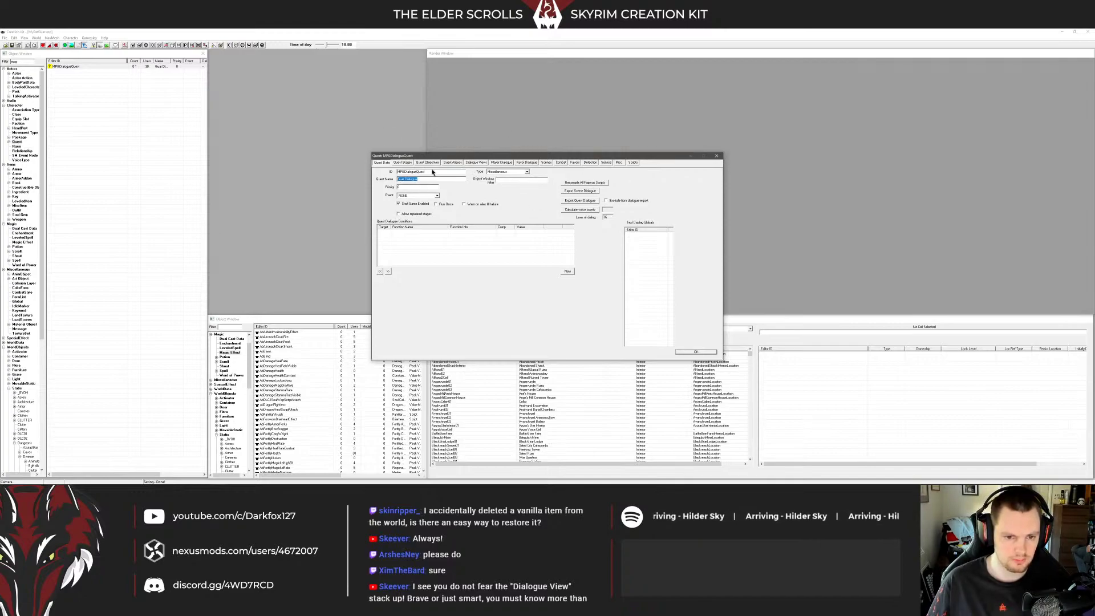
pyautogui.click(506, 180)
pyautogui.doubleClick(515, 172)
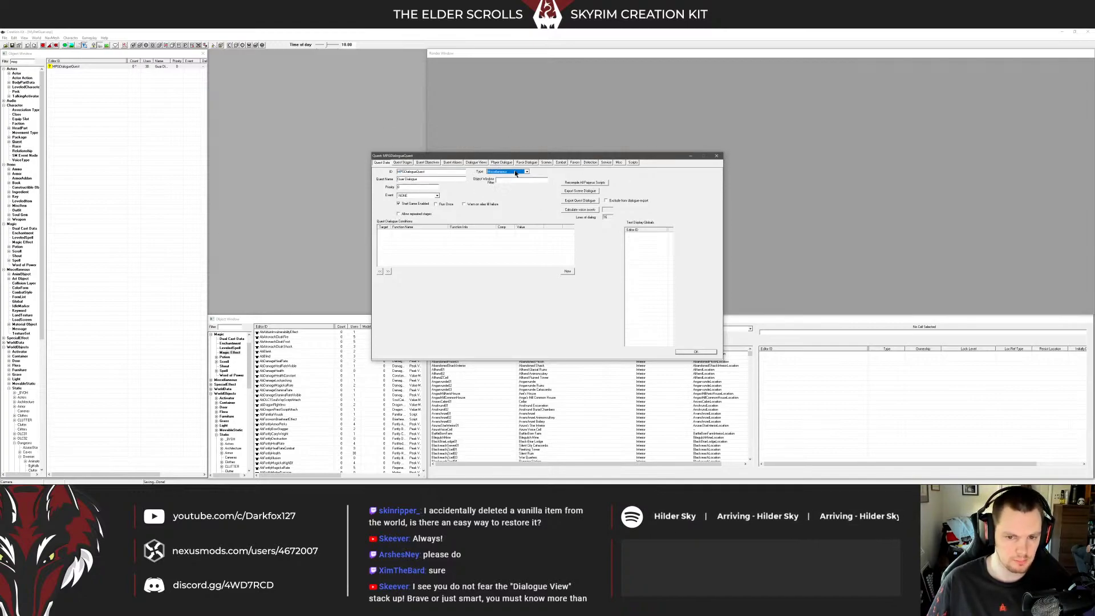
pyautogui.click(413, 187)
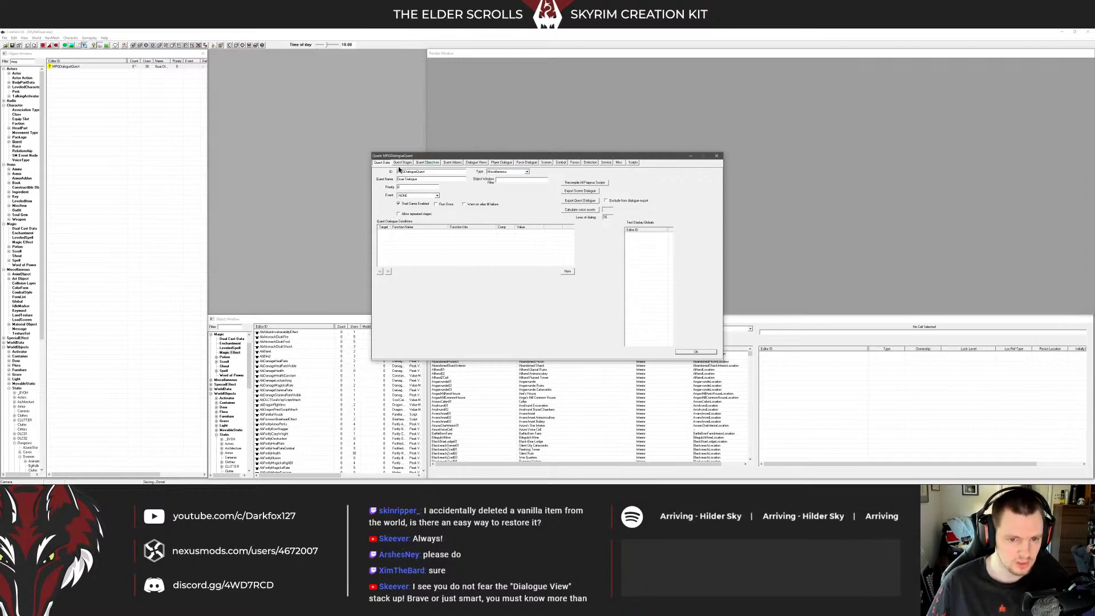
pyautogui.click(407, 163)
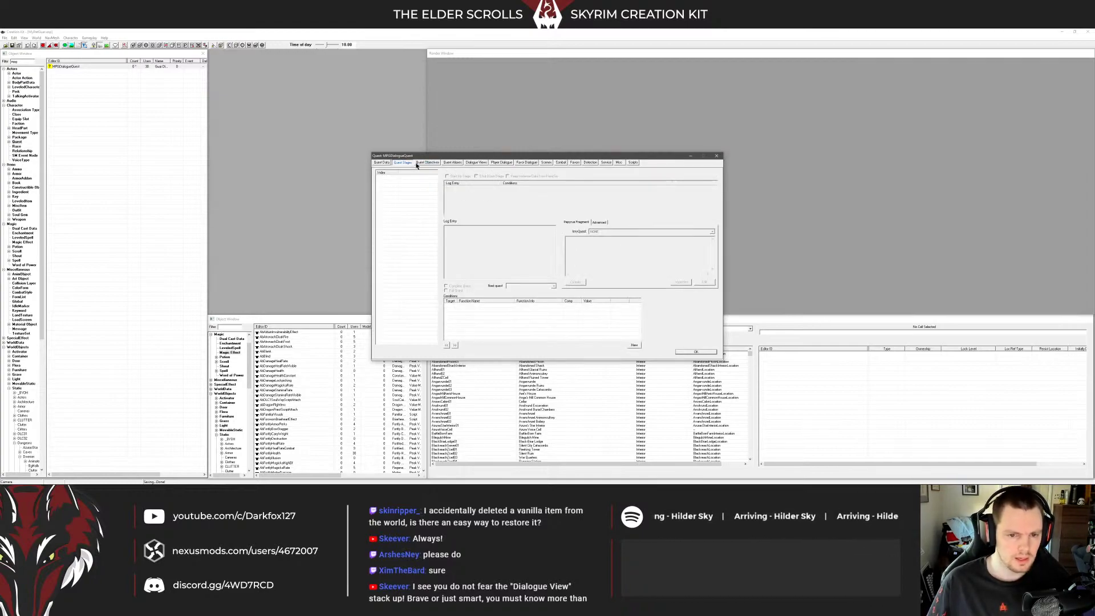
pyautogui.click(425, 163)
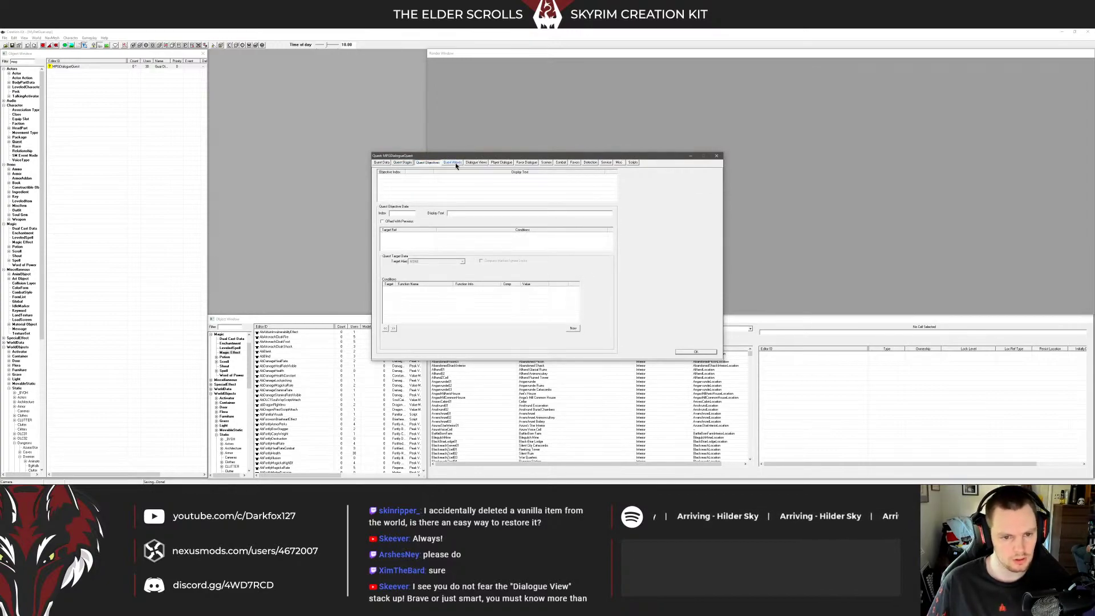
# Show the quest's aliases and widen the Alias Name and Optional columns to make them readable
pyautogui.click(453, 163)
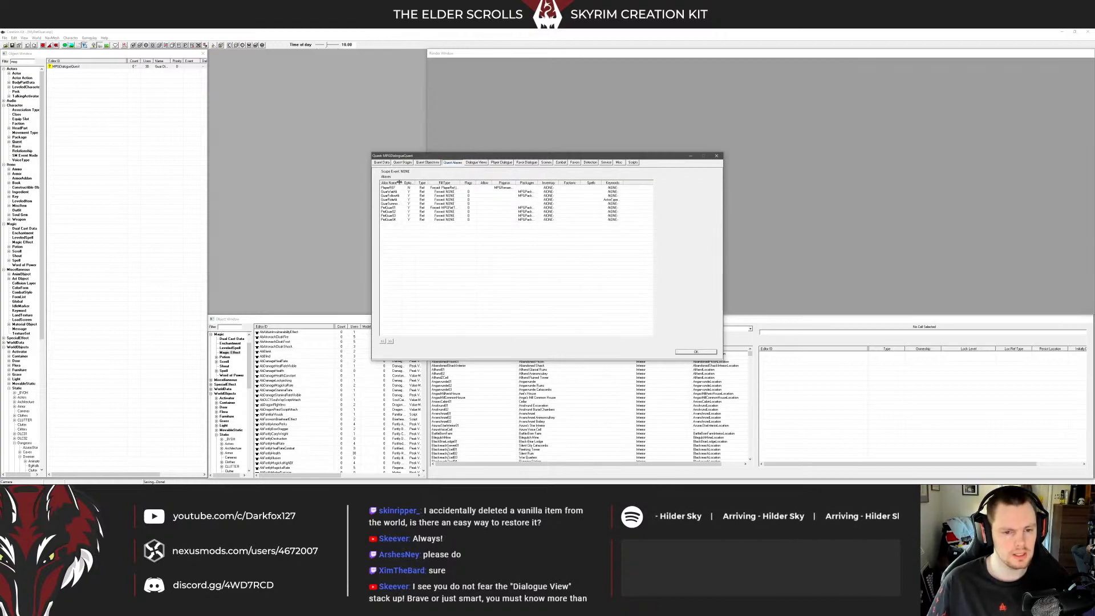
pyautogui.moveTo(399, 182); pyautogui.dragTo(435, 184)
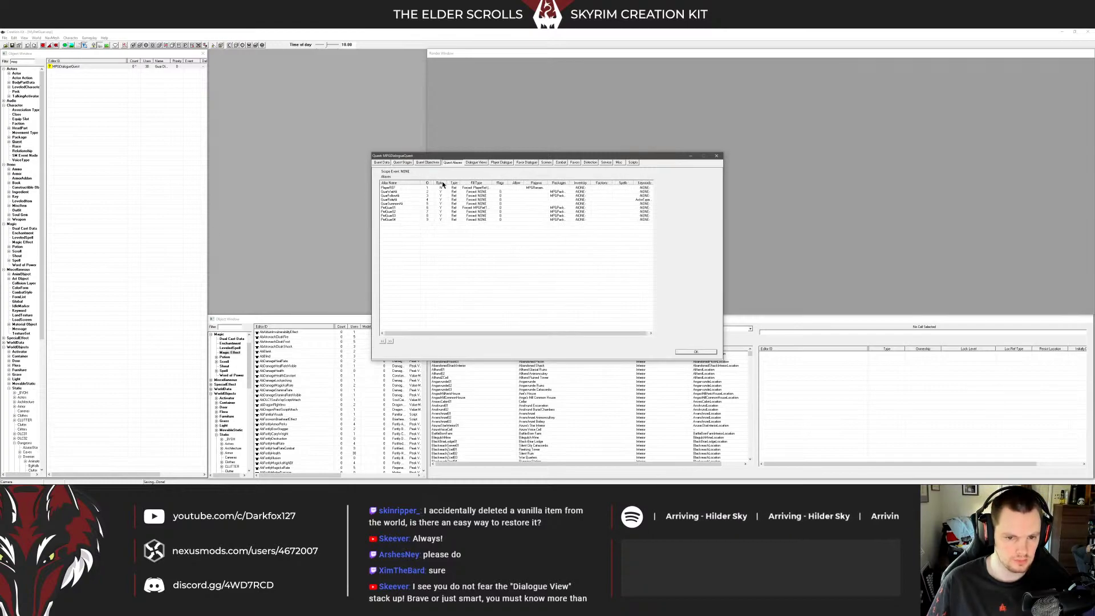
pyautogui.moveTo(447, 183); pyautogui.dragTo(453, 183)
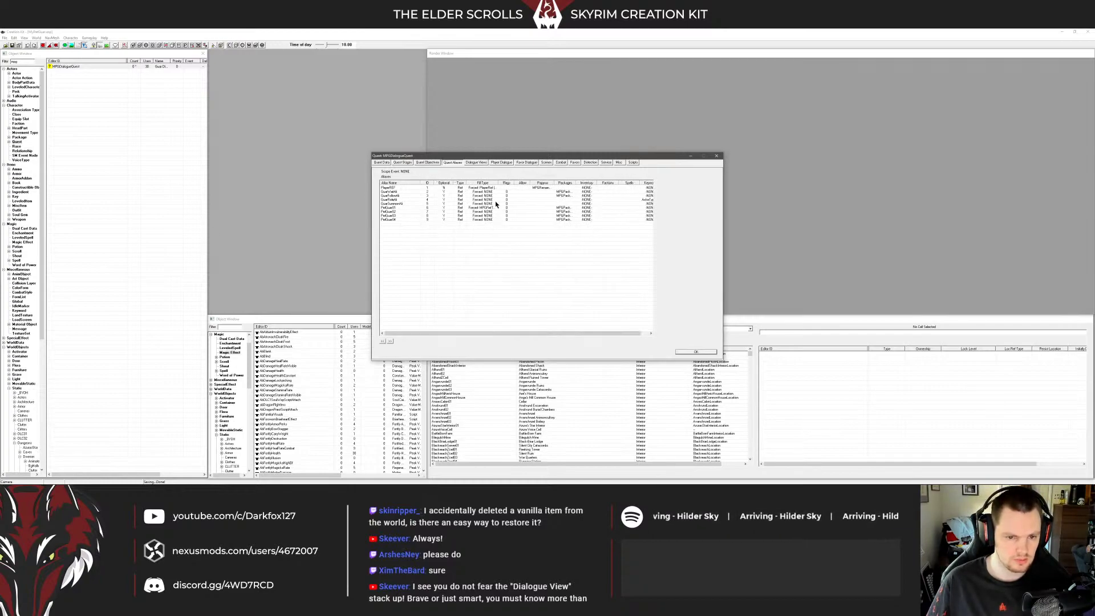
pyautogui.click(486, 193)
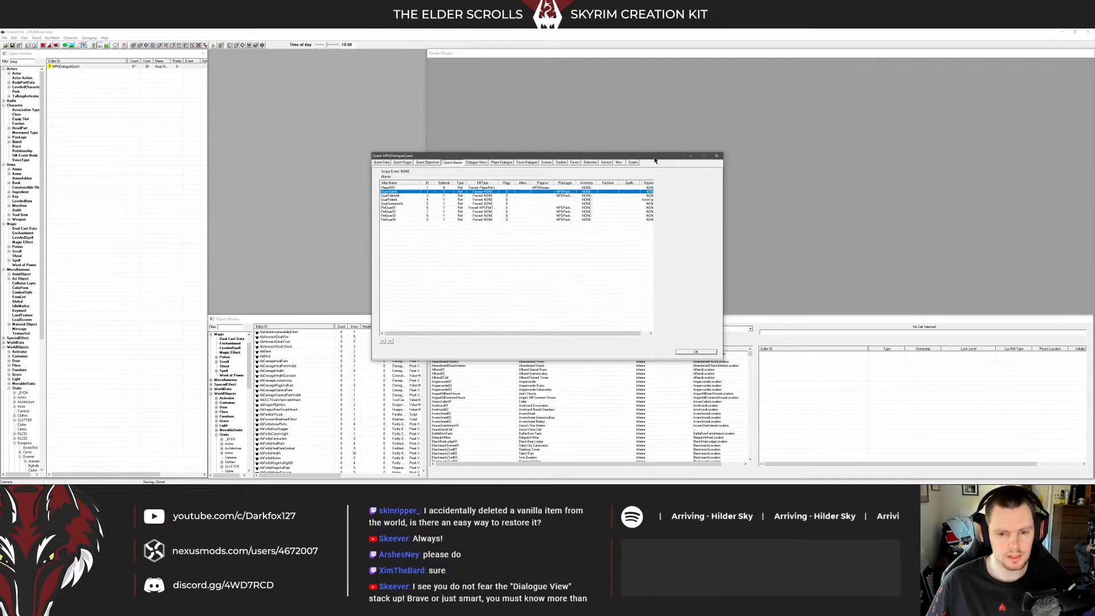
# Examine the player alias and the guar state aliases listed above the PetGuar aliases
pyautogui.click(435, 188)
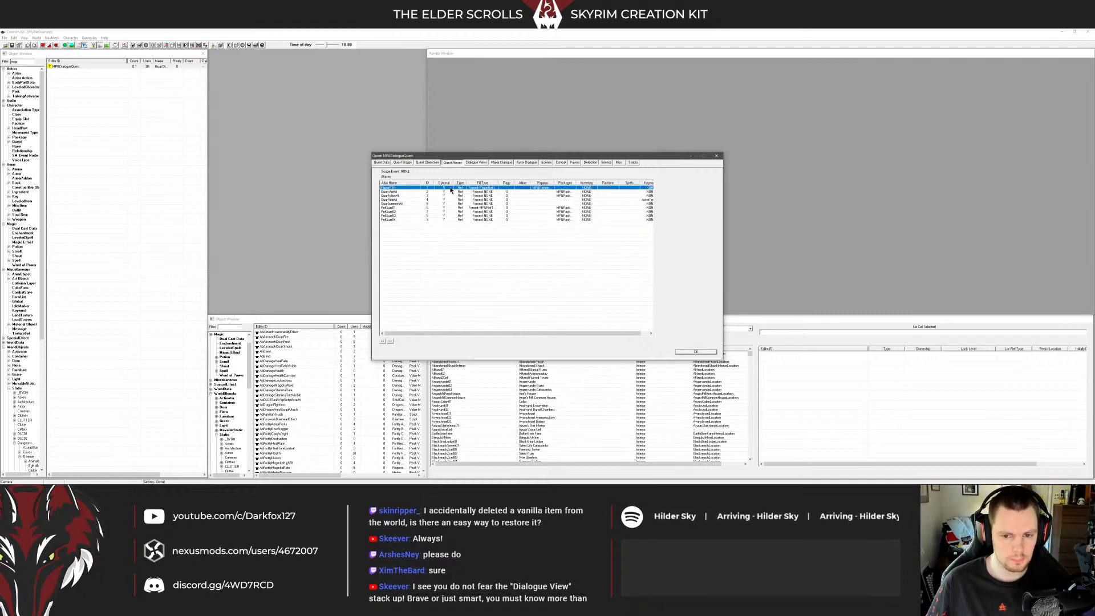
pyautogui.click(399, 192)
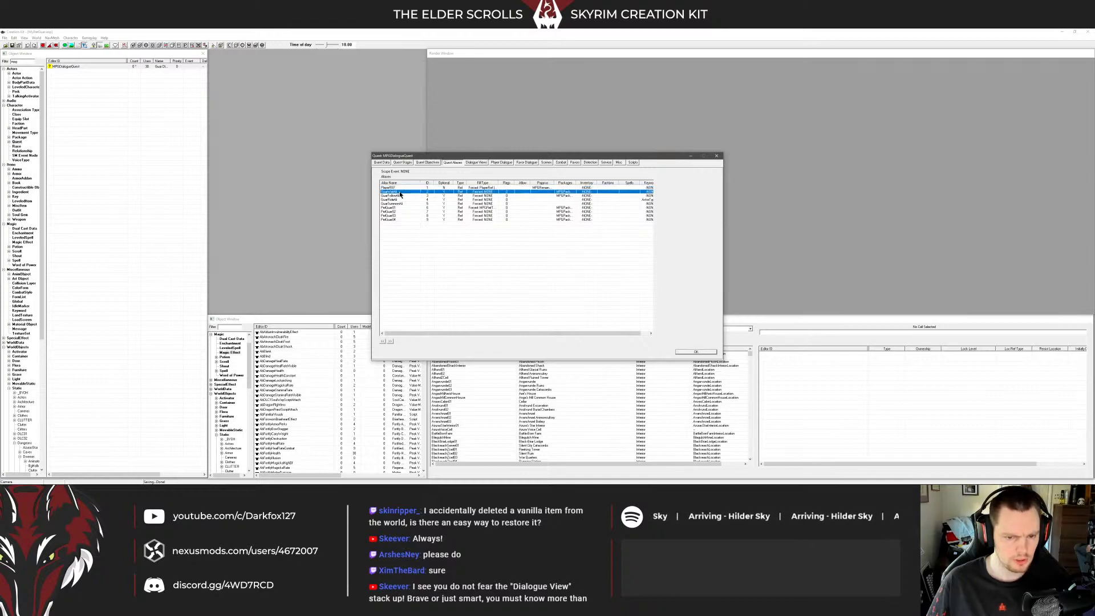
pyautogui.click(401, 195)
pyautogui.click(401, 200)
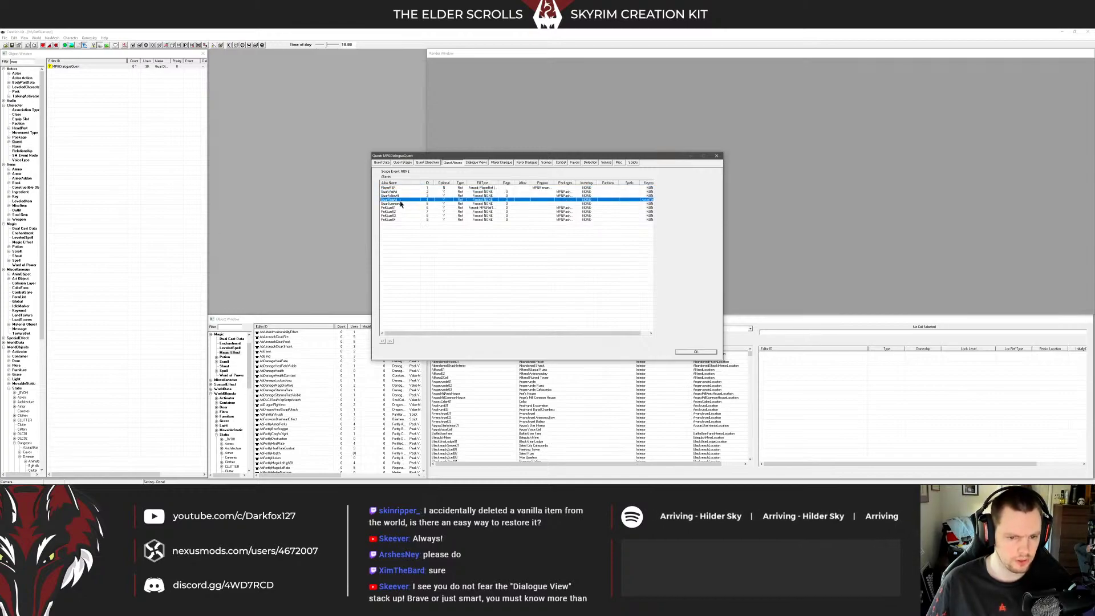
pyautogui.click(401, 204)
pyautogui.click(402, 188)
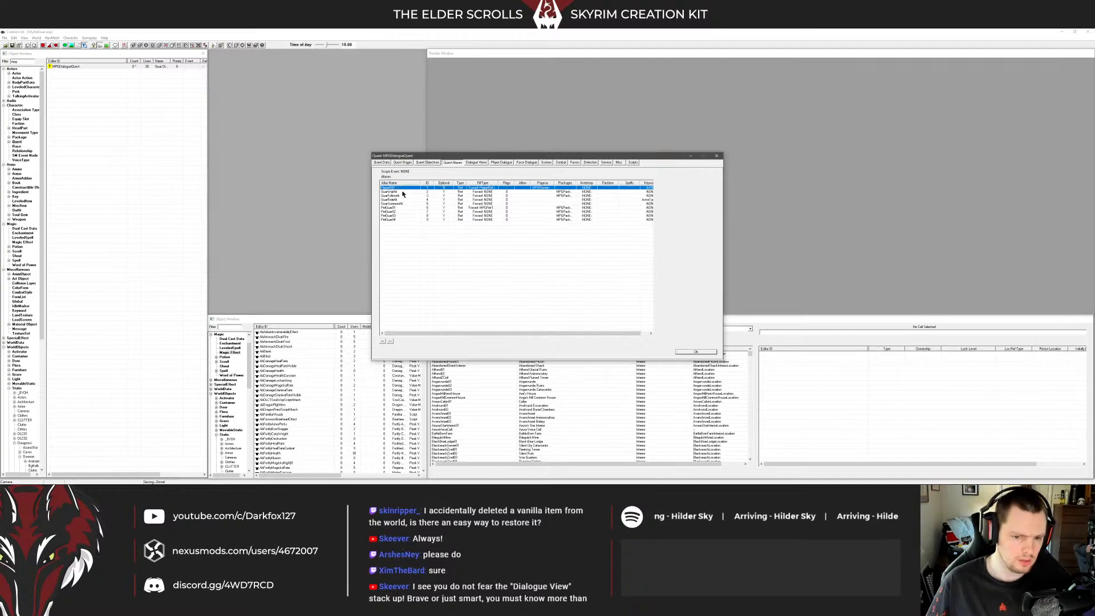
pyautogui.click(402, 193)
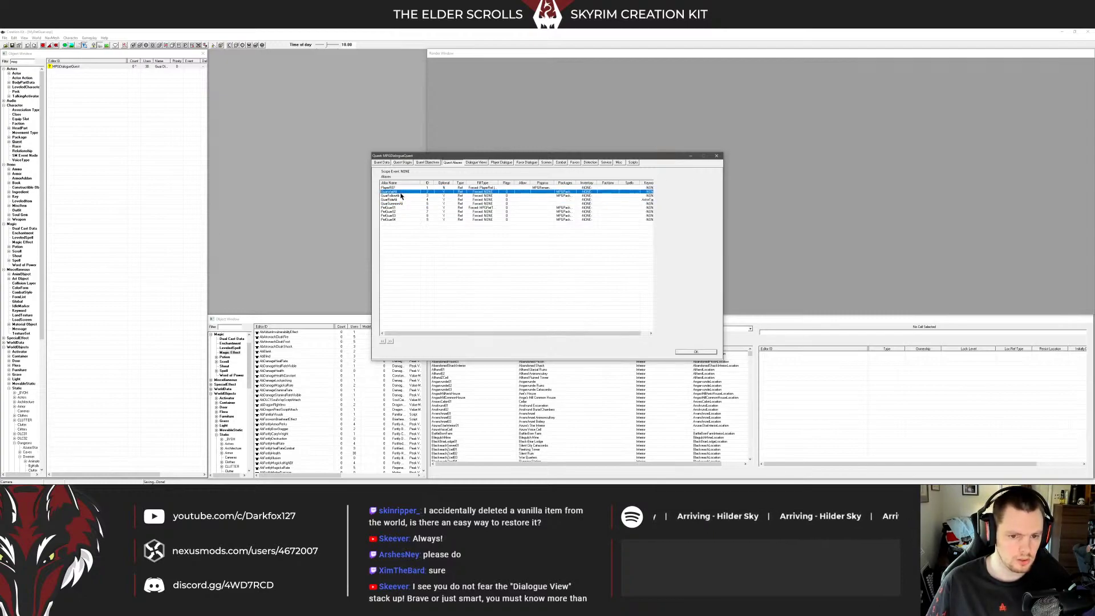
pyautogui.click(400, 196)
pyautogui.click(400, 199)
pyautogui.click(398, 204)
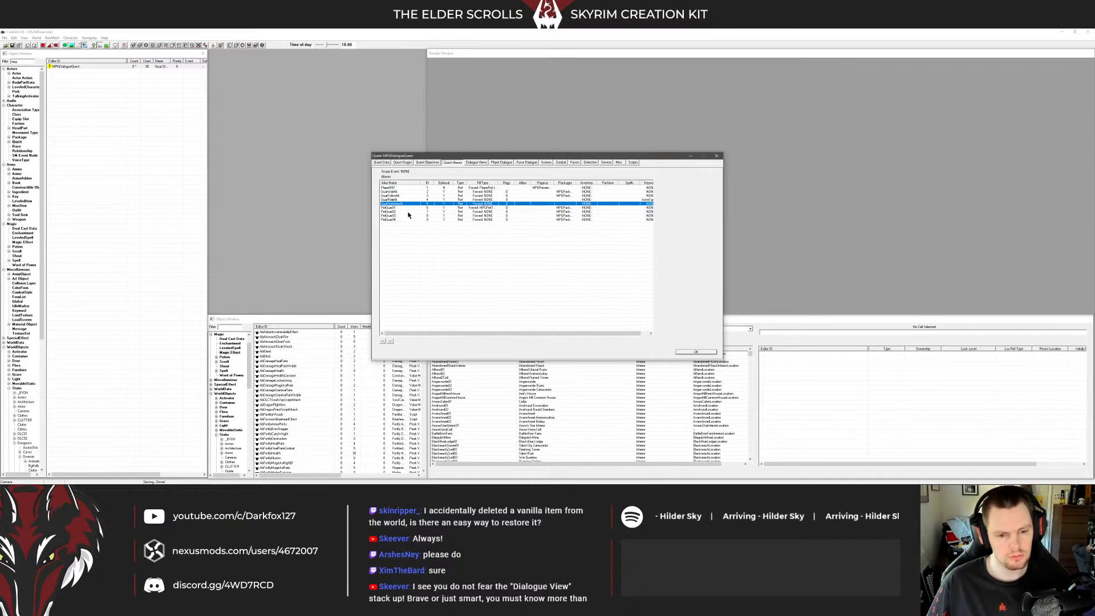
pyautogui.click(402, 196)
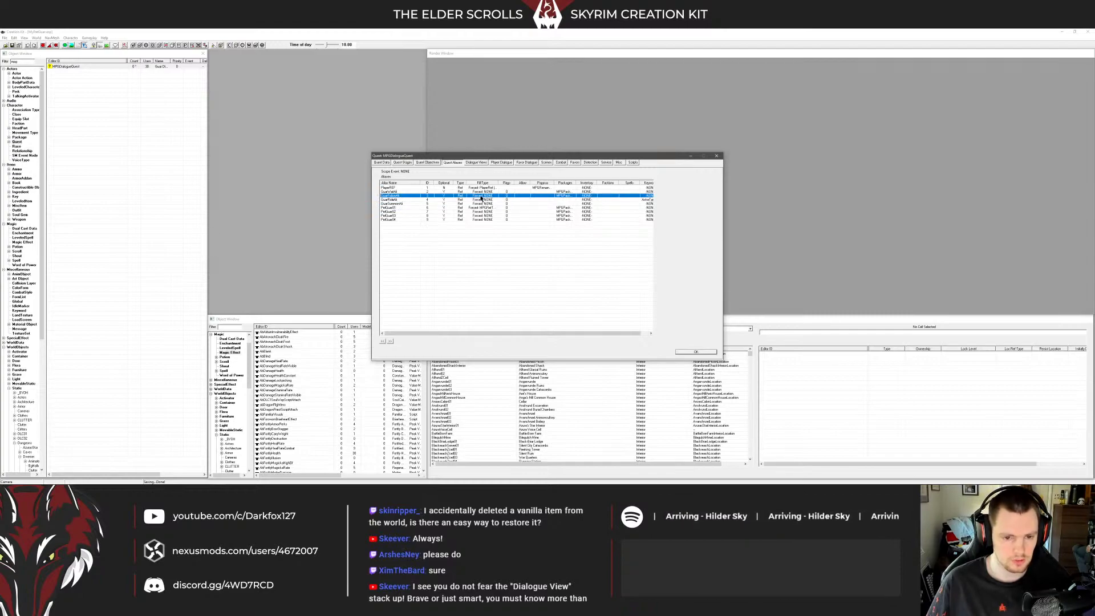
# Examine the individual pet aliases from PetGuar01 to PetGuar04
pyautogui.click(438, 207)
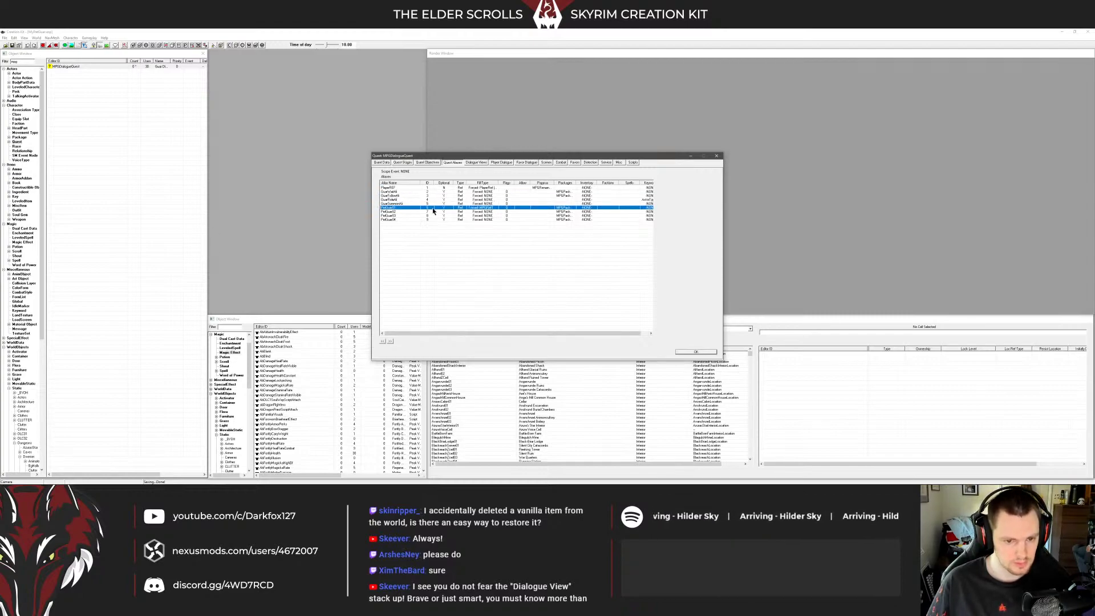
pyautogui.click(406, 216)
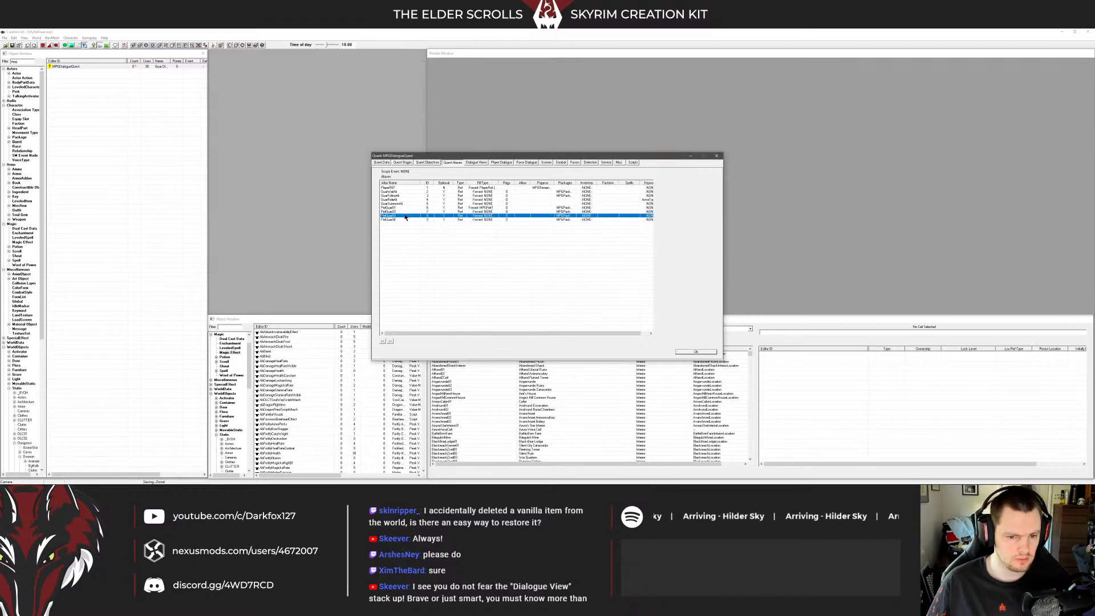
pyautogui.click(410, 208)
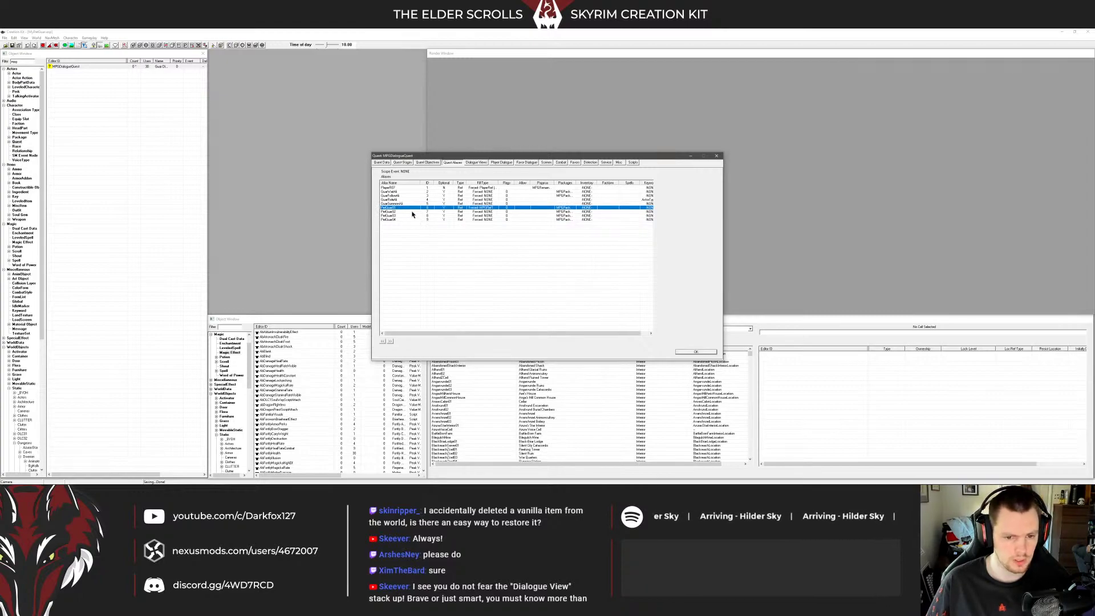
pyautogui.click(411, 212)
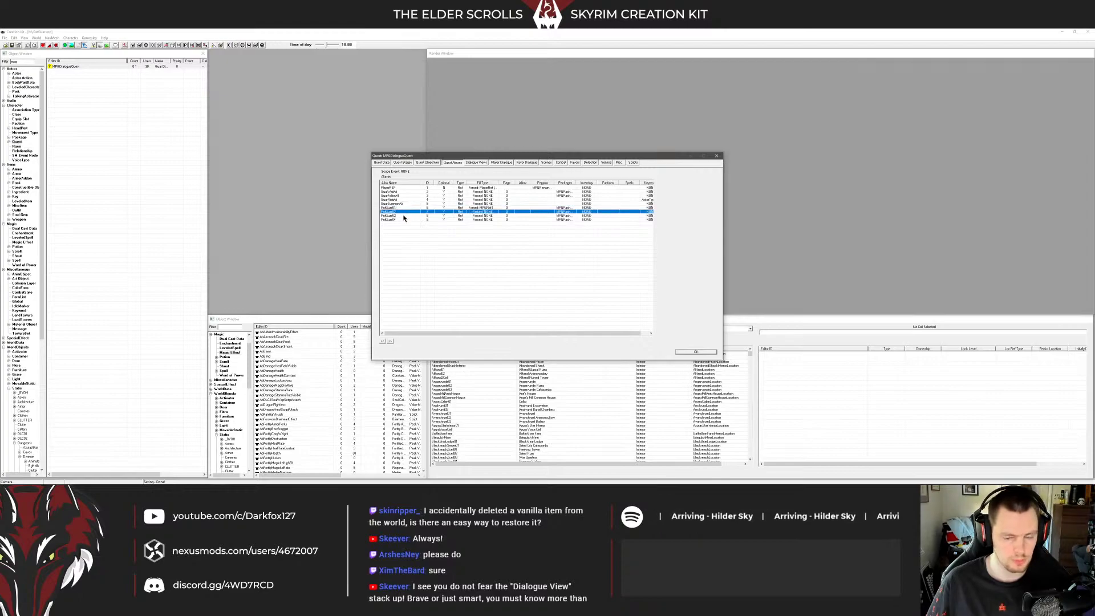
pyautogui.click(403, 216)
pyautogui.click(405, 220)
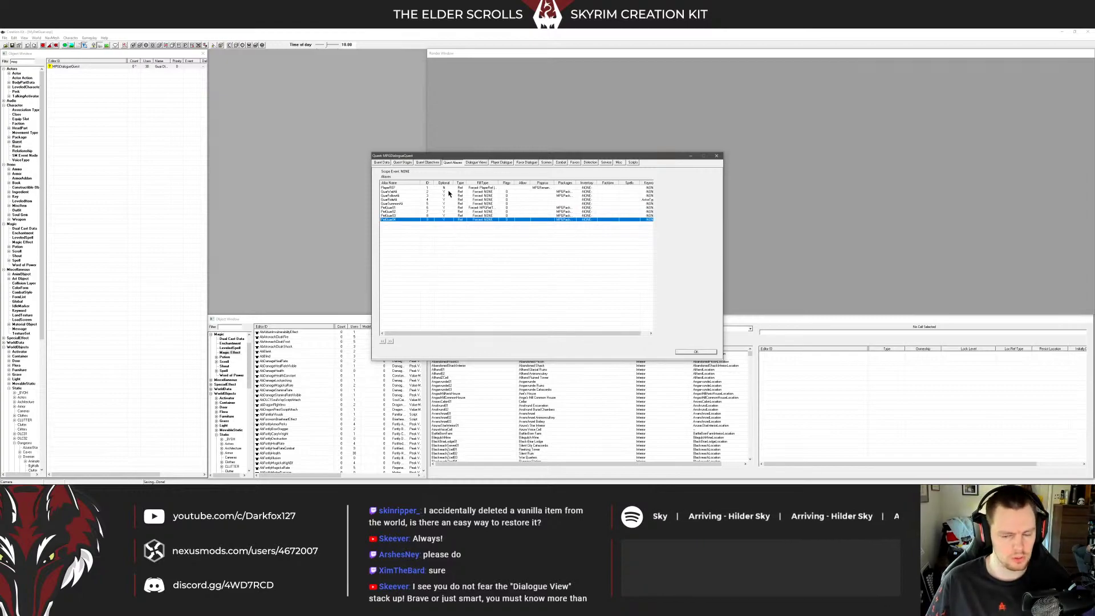
# Return to the quest's dialogue views and display the guar dialogue view
pyautogui.click(471, 165)
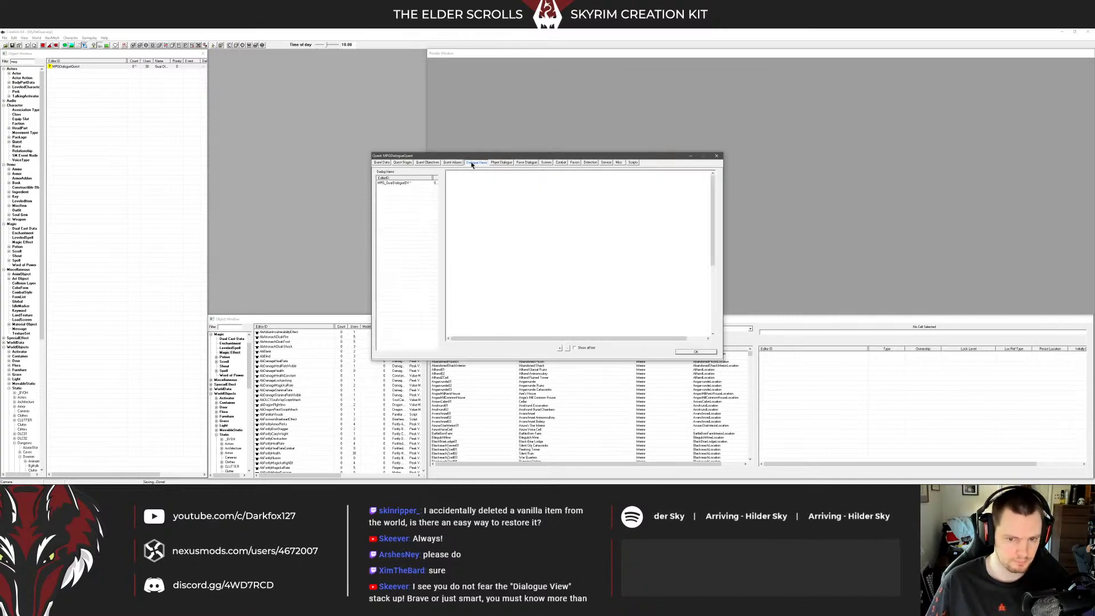
pyautogui.click(409, 183)
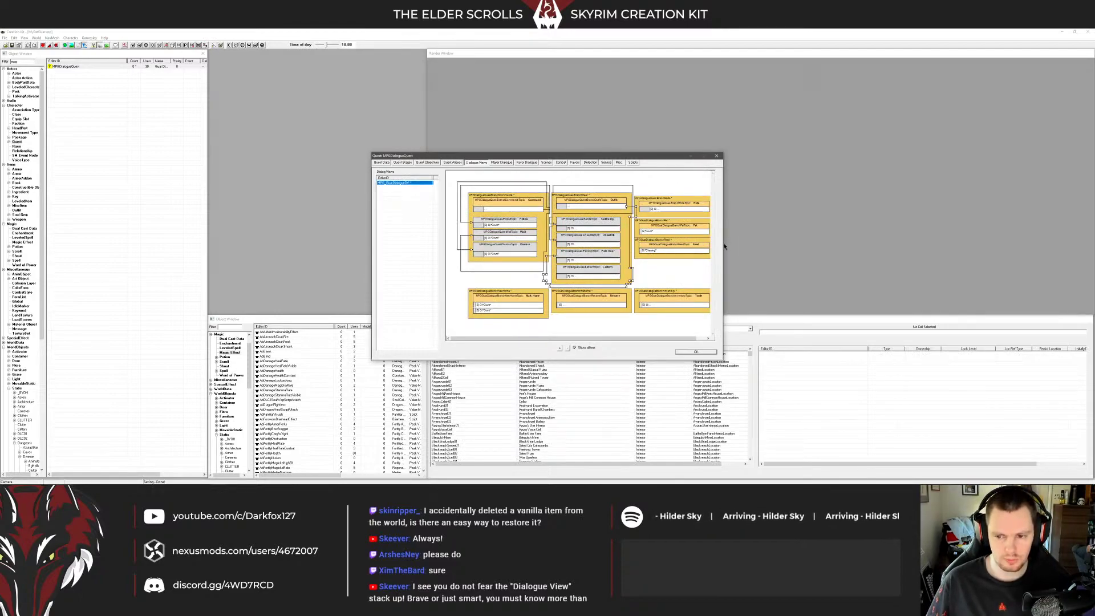
# Examine the quest's player dialogue branches and the topics each of the first guar branches contains
pyautogui.click(503, 163)
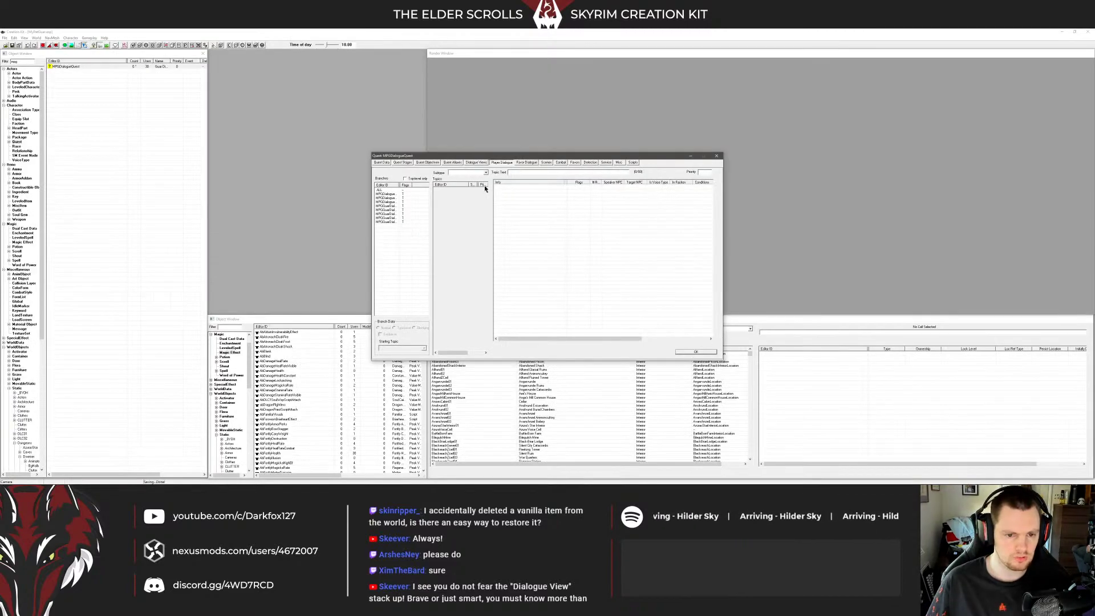
pyautogui.click(389, 199)
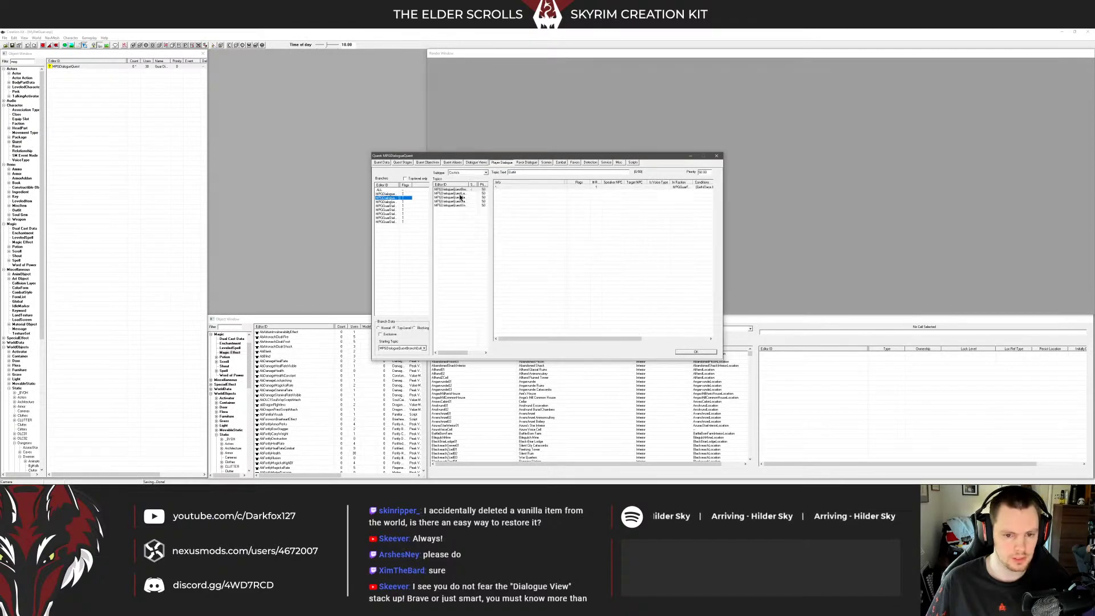
pyautogui.click(384, 202)
pyautogui.click(385, 206)
pyautogui.click(387, 202)
pyautogui.click(389, 198)
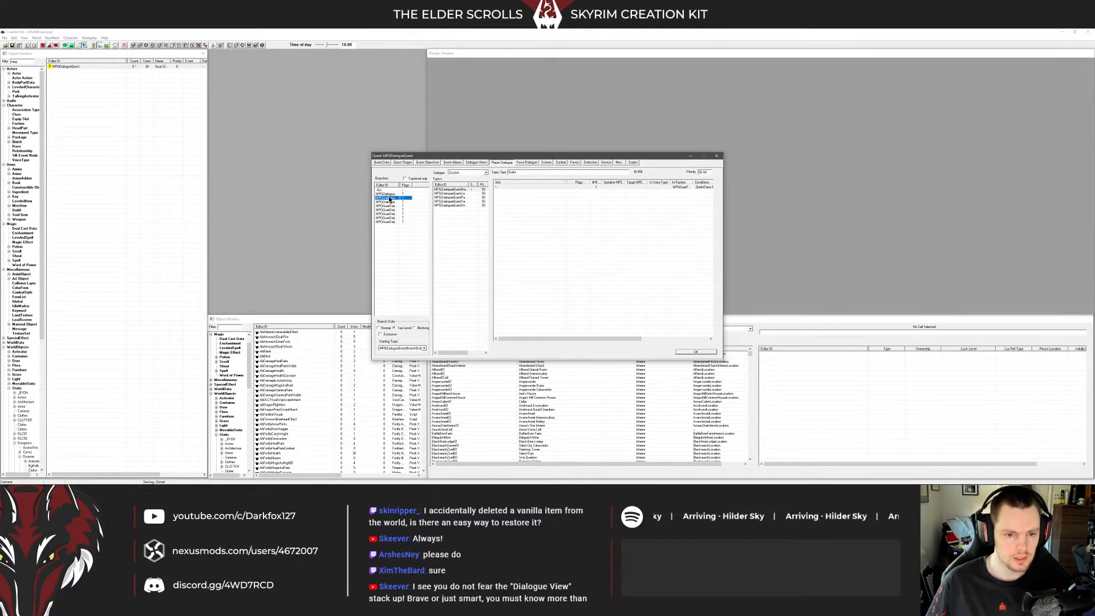
pyautogui.click(391, 195)
# Reopen the guar dialogue view and trace the links from the Command topic to its follow-up topics
pyautogui.click(476, 162)
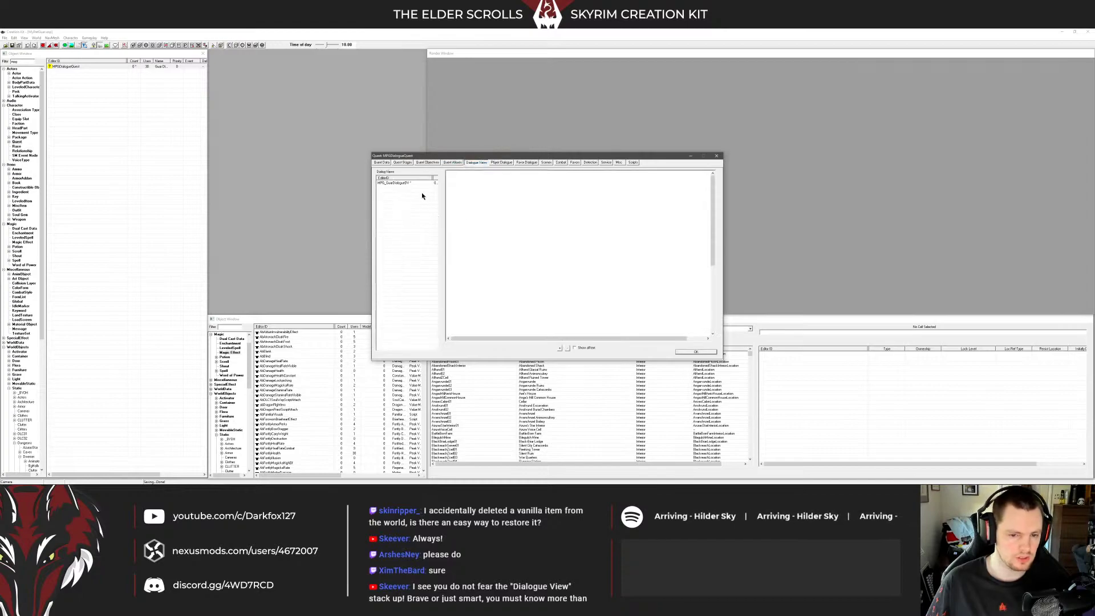
pyautogui.click(402, 182)
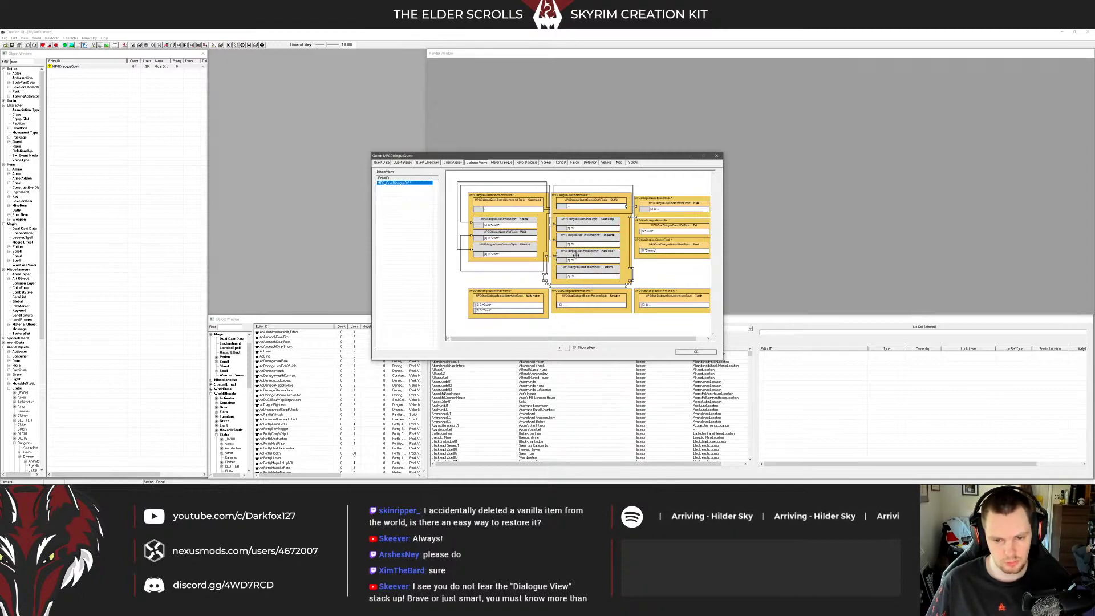
pyautogui.click(524, 212)
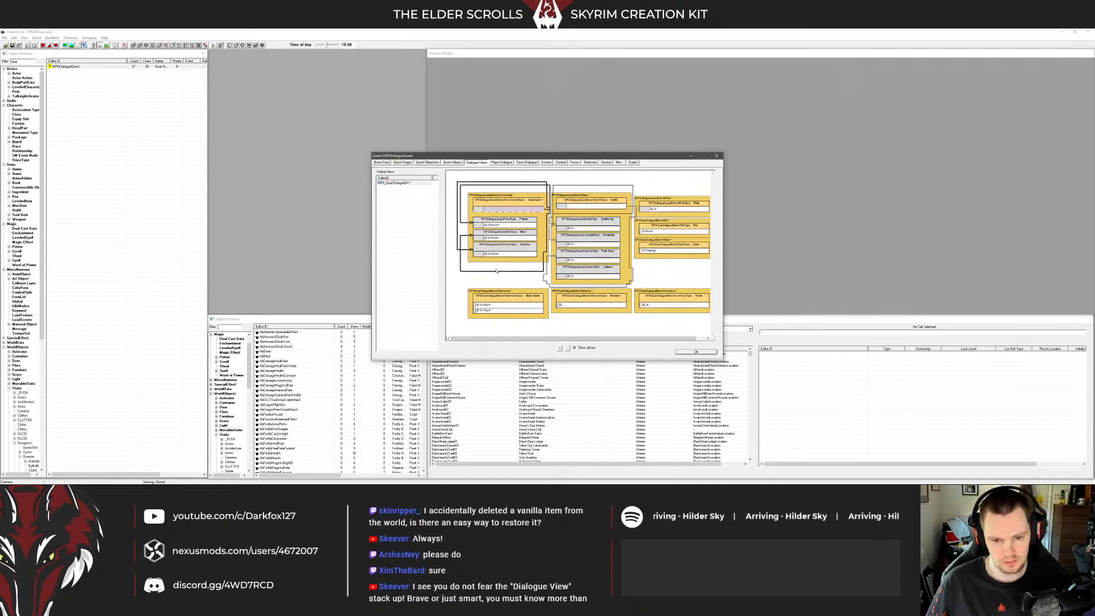
pyautogui.click(505, 274)
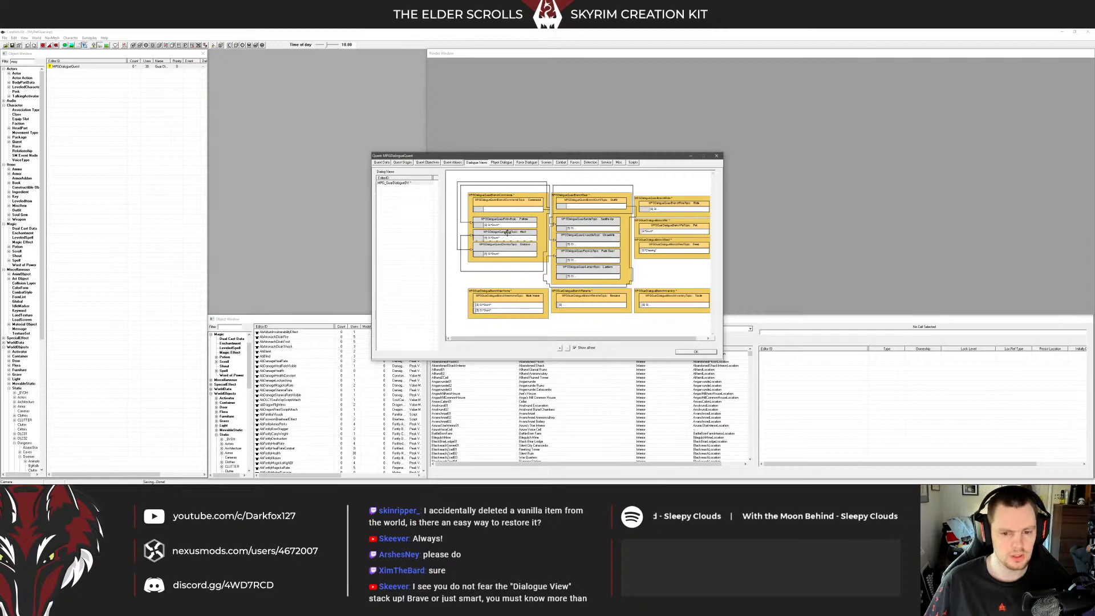
# Inspect the race and current-package conditions on the Follow topic's info, widening the Function Info column, and close it without changes
pyautogui.doubleClick(505, 225)
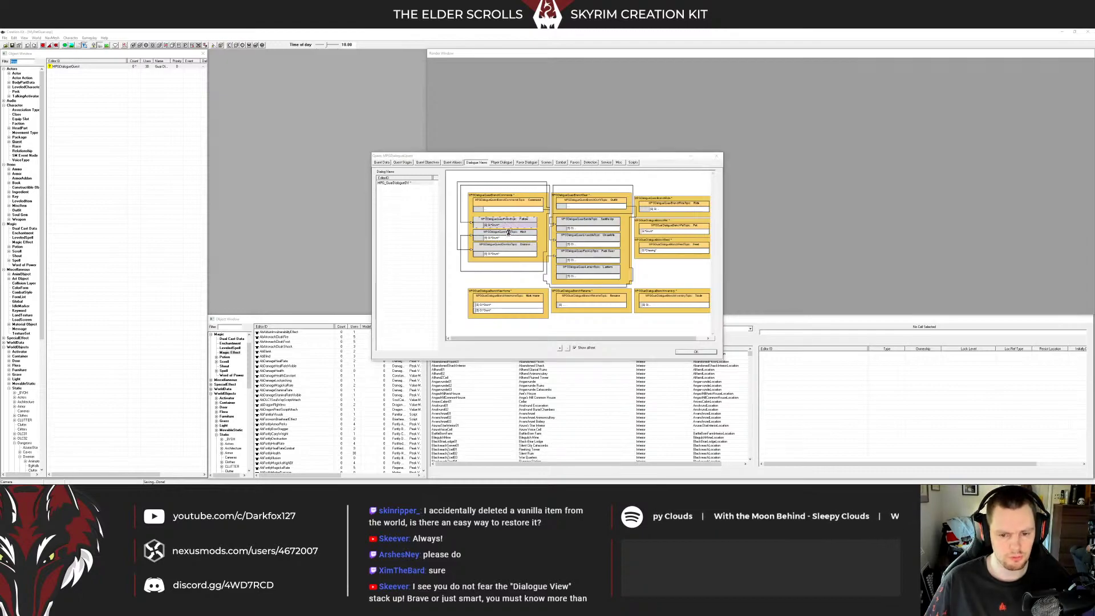
pyautogui.click(479, 233)
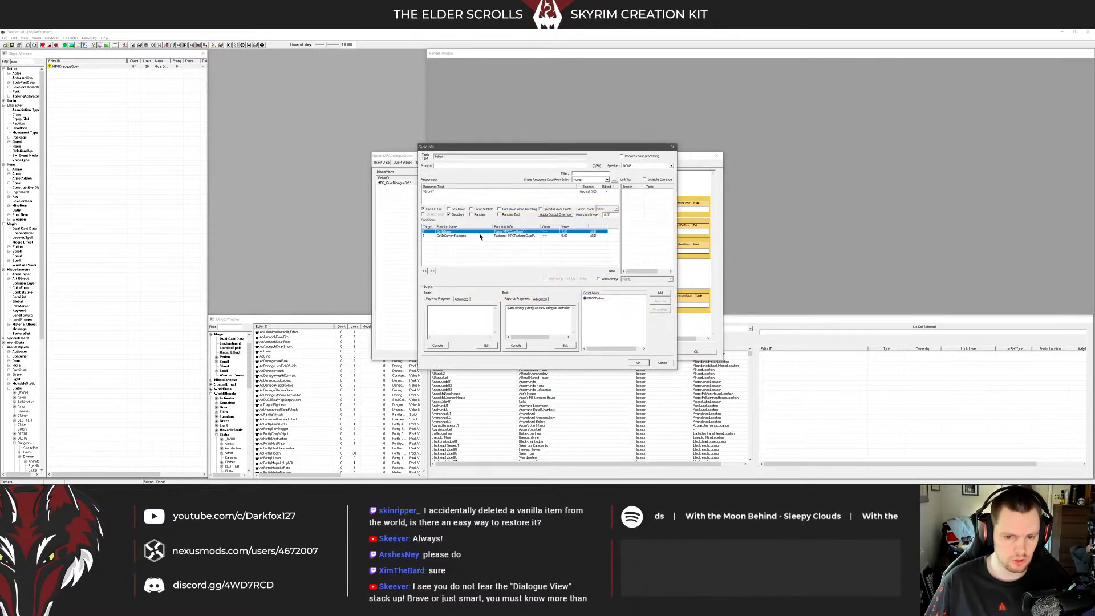
pyautogui.click(492, 235)
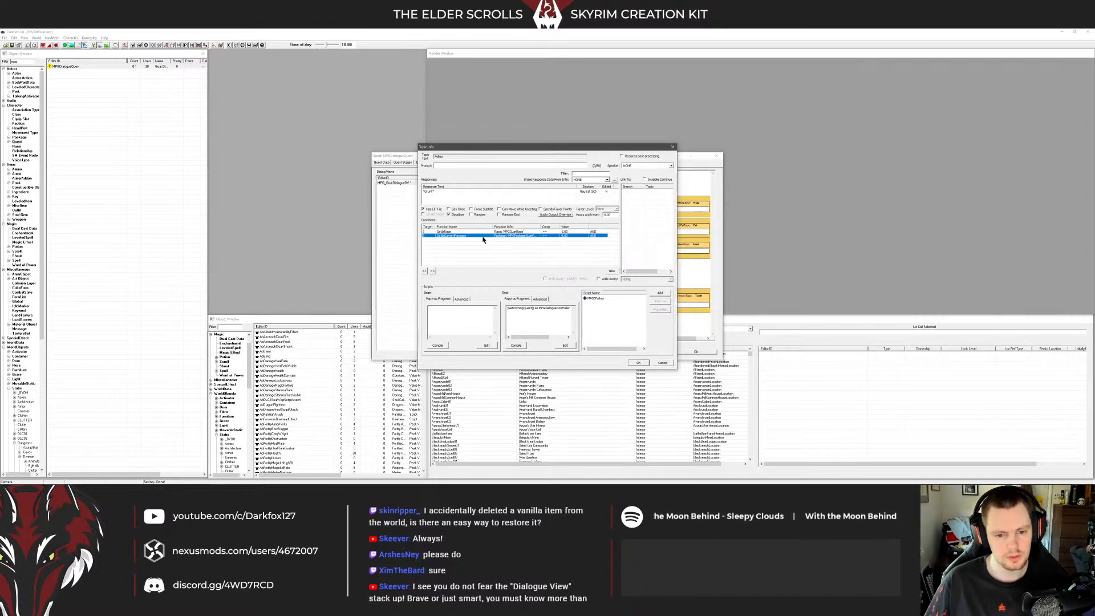
pyautogui.moveTo(554, 227); pyautogui.dragTo(572, 227)
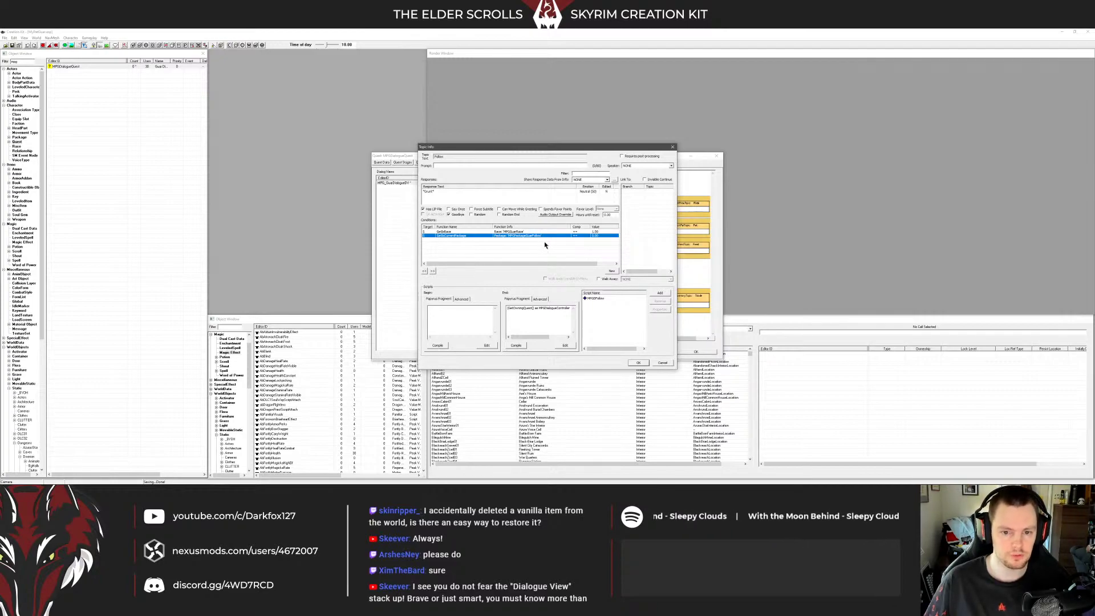
pyautogui.click(662, 363)
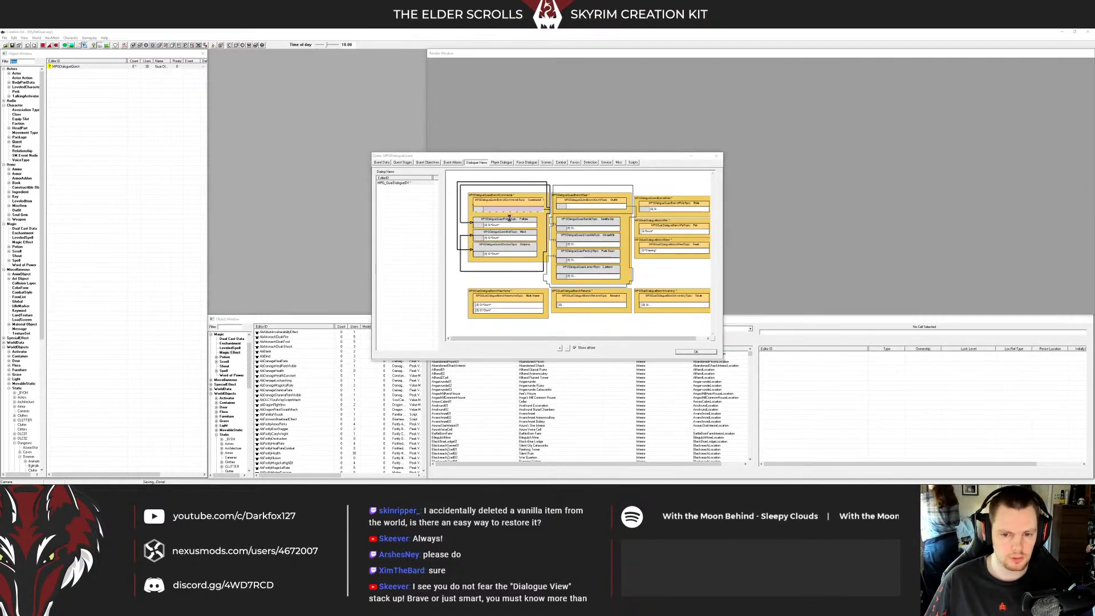
# Open the Command topic's info and examine its race, faction and keyword conditions
pyautogui.doubleClick(509, 215)
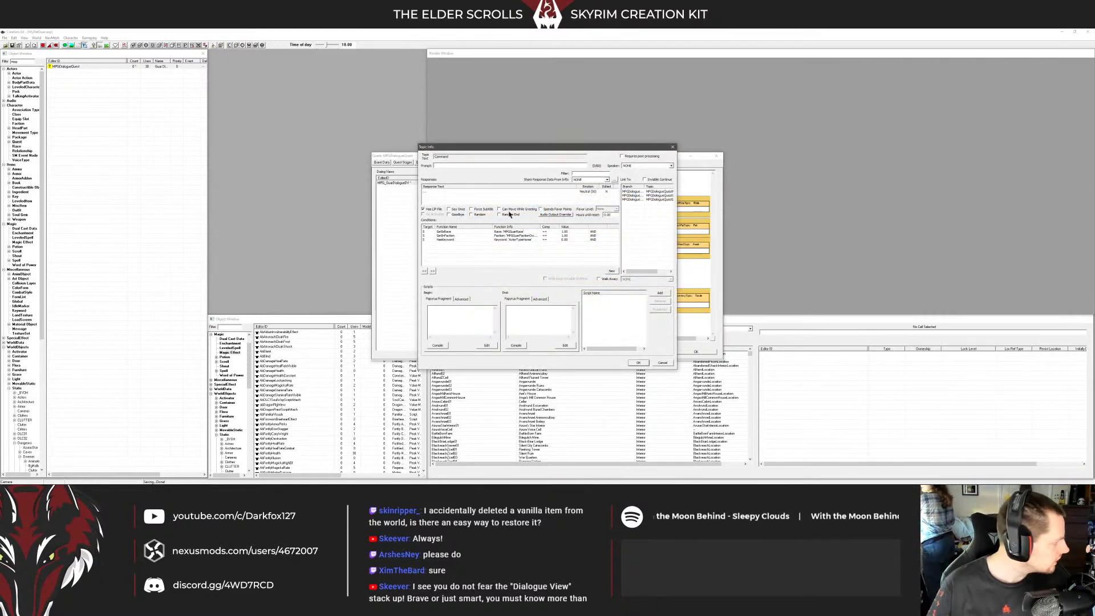
pyautogui.click(486, 235)
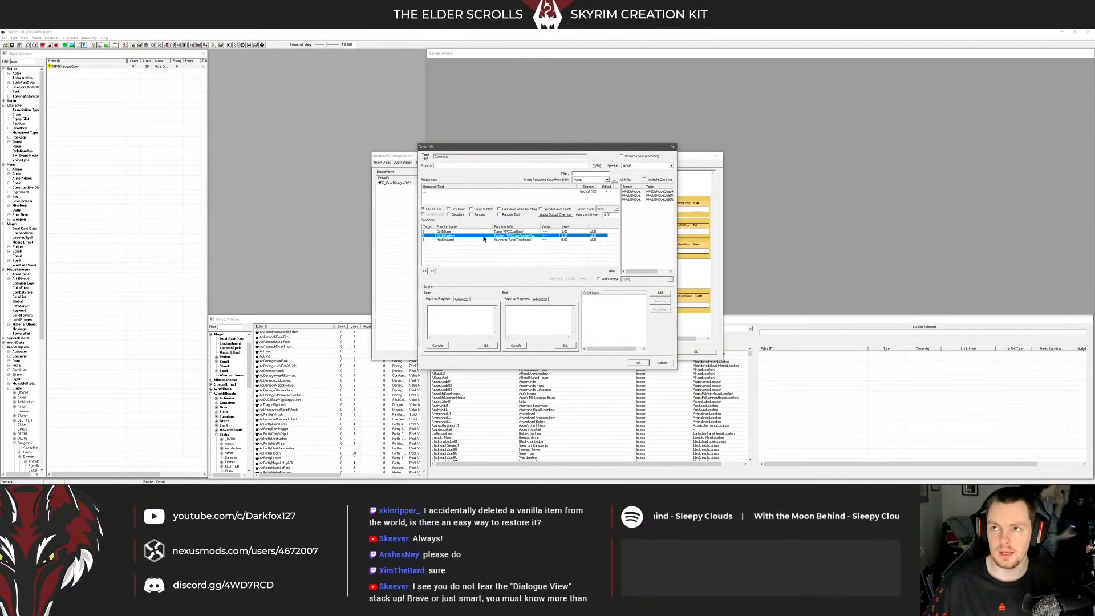
pyautogui.click(485, 239)
pyautogui.click(491, 232)
pyautogui.click(495, 236)
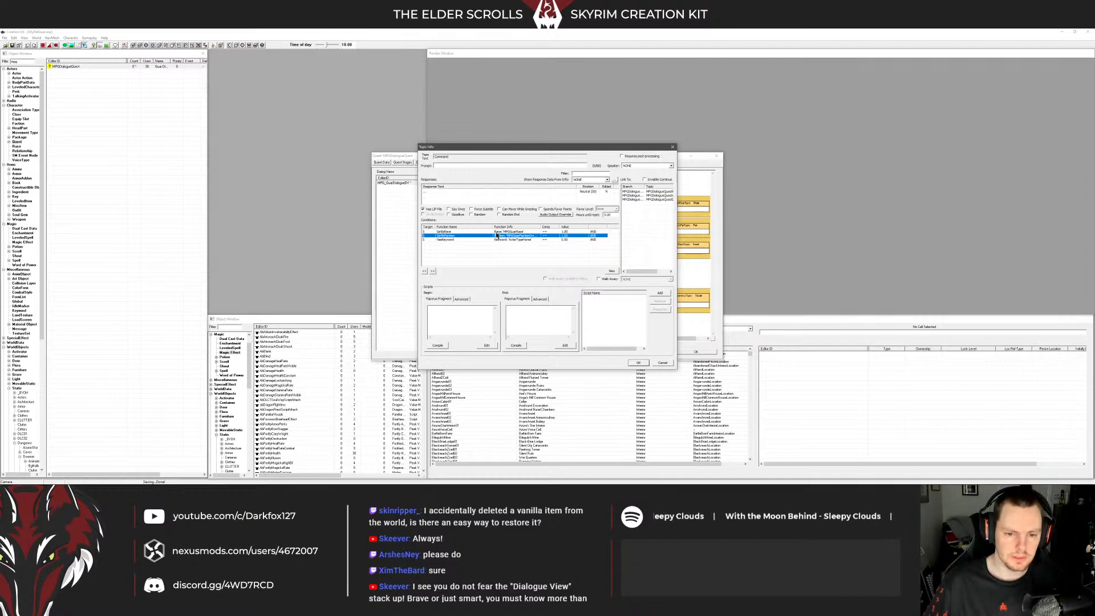
pyautogui.click(497, 232)
pyautogui.click(500, 236)
pyautogui.click(504, 239)
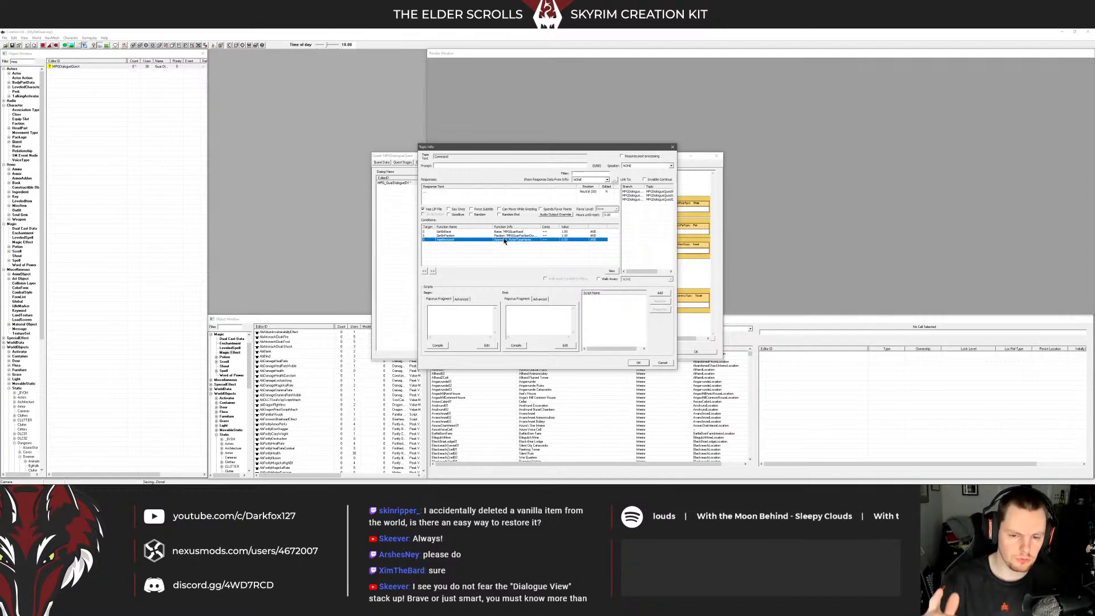
# Move the Command info window clear of the dialogue view, widen Function Info to read the faction and keyword conditions, and close without changes
pyautogui.moveTo(511, 147); pyautogui.dragTo(669, 157)
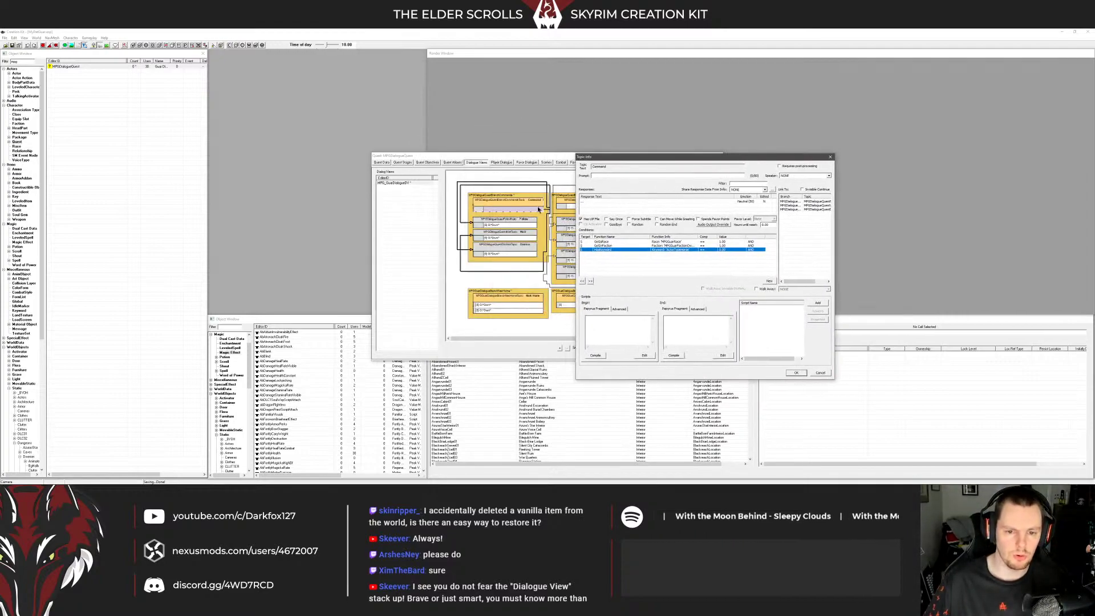
pyautogui.click(630, 270)
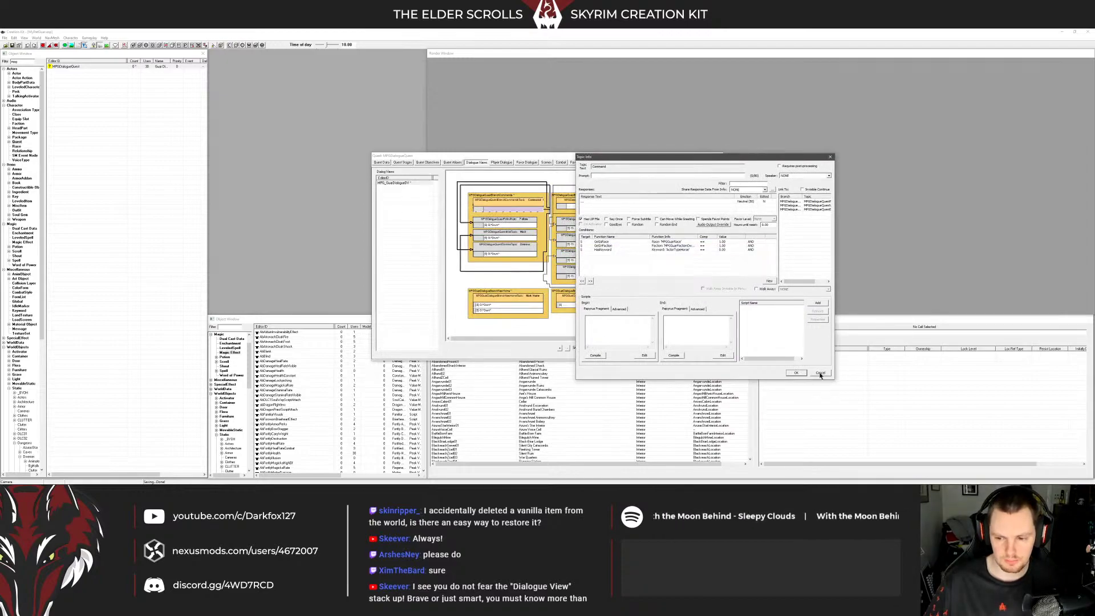
pyautogui.click(678, 246)
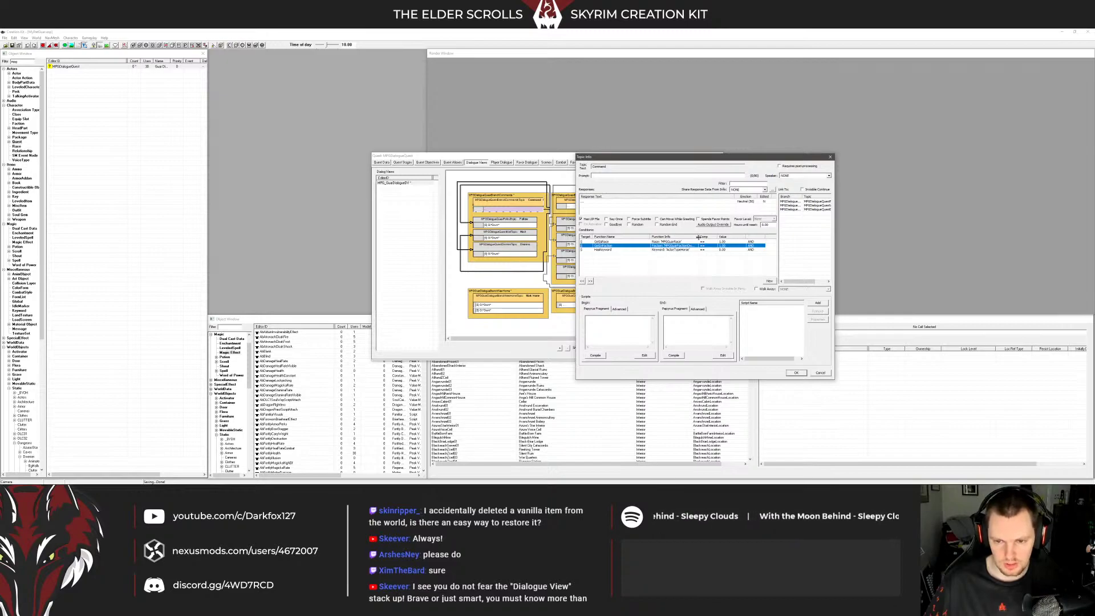
pyautogui.moveTo(698, 237); pyautogui.dragTo(711, 237)
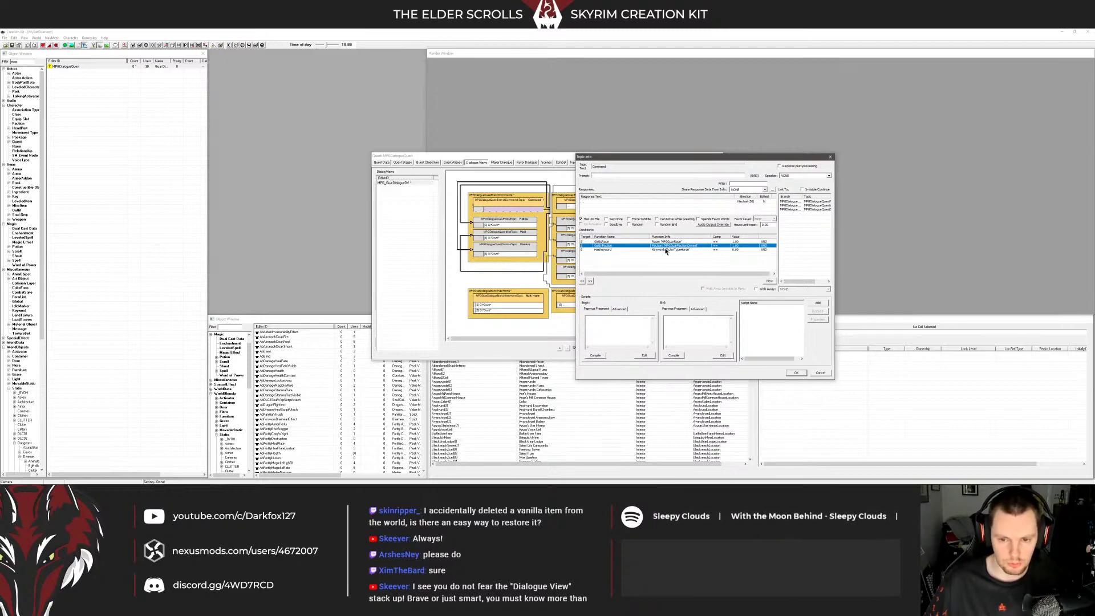
pyautogui.click(666, 250)
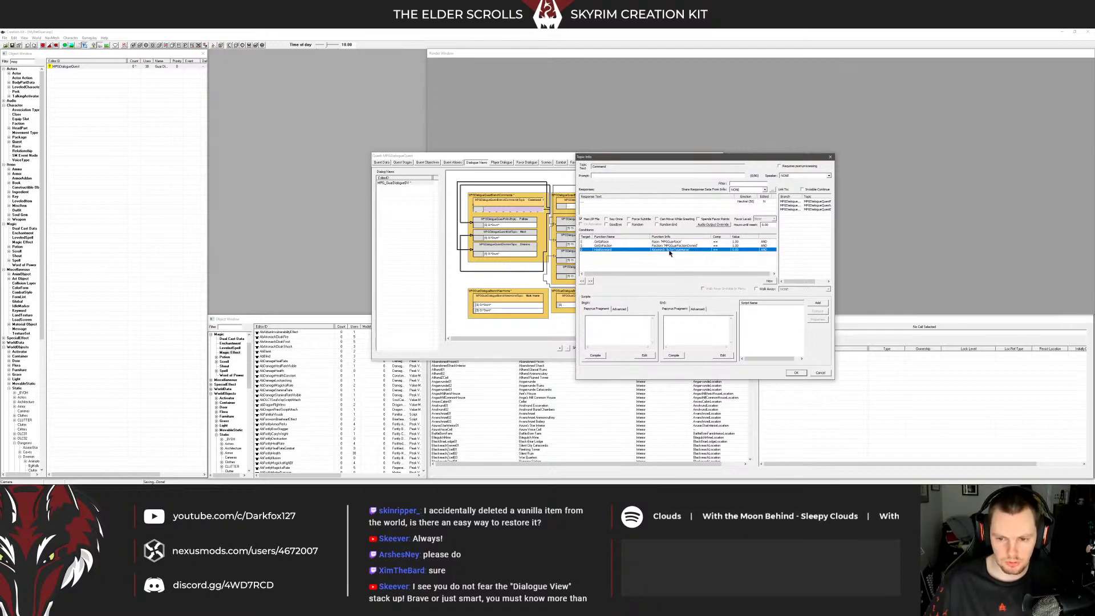
pyautogui.click(675, 260)
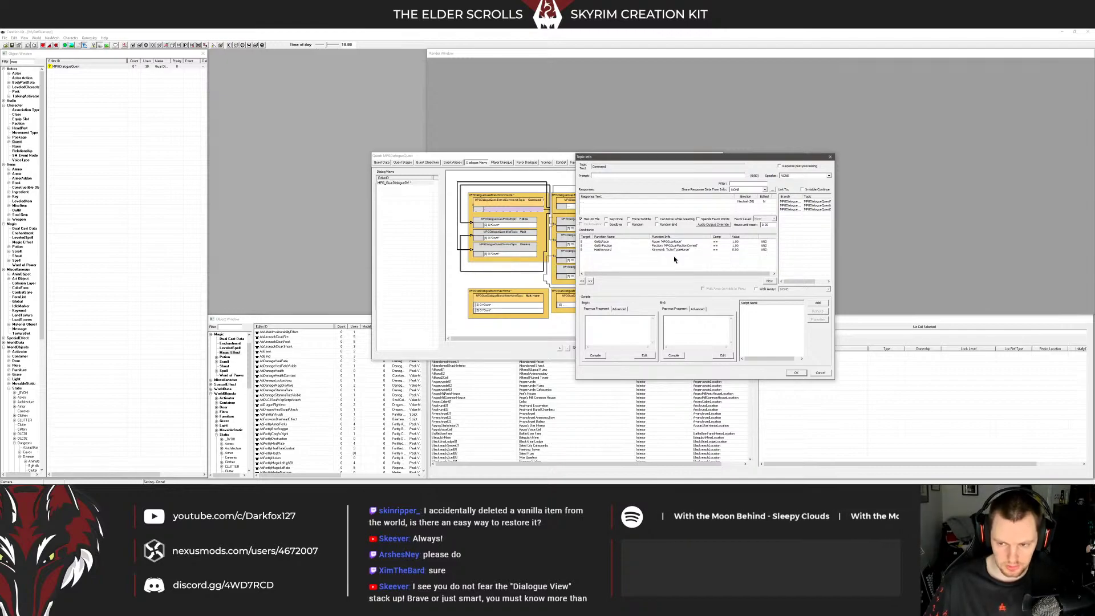
pyautogui.click(820, 372)
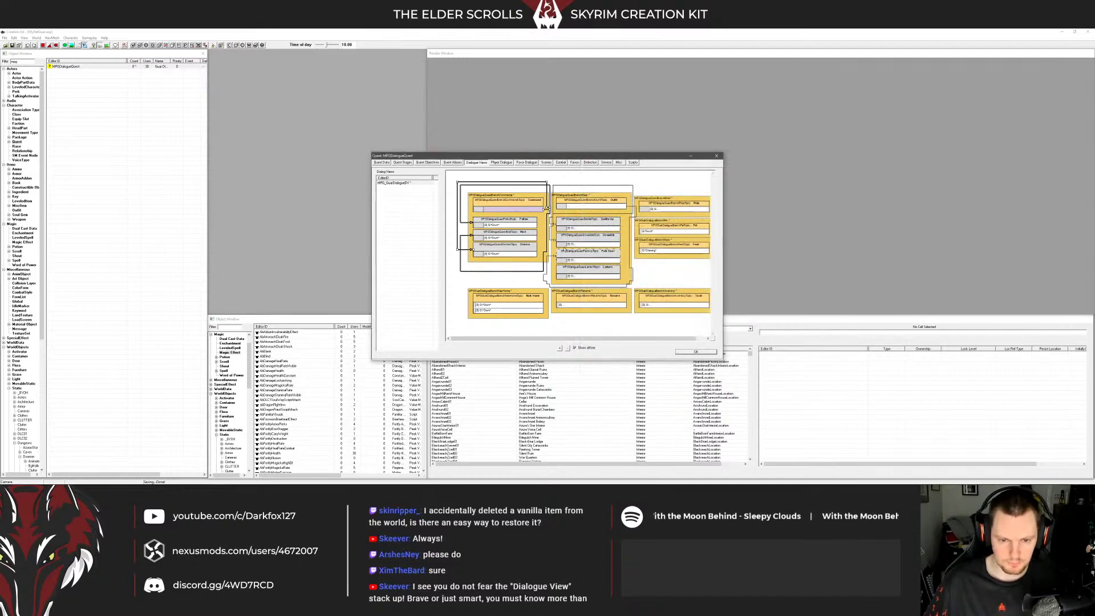
# Reopen the Follow topic's info and view its response's text and voice settings without changing them
pyautogui.doubleClick(508, 224)
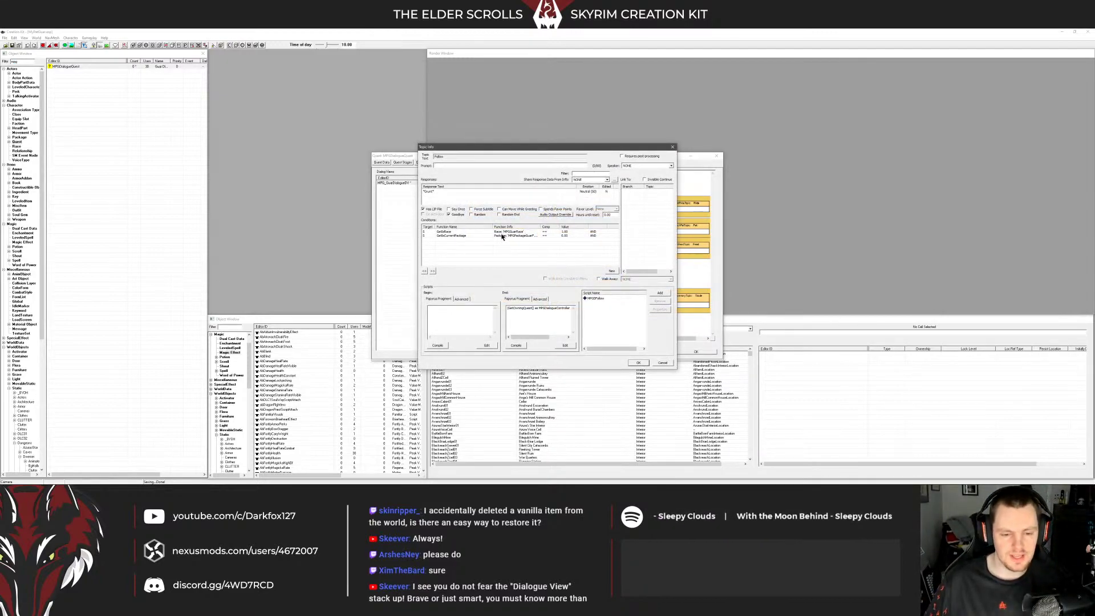
pyautogui.click(477, 232)
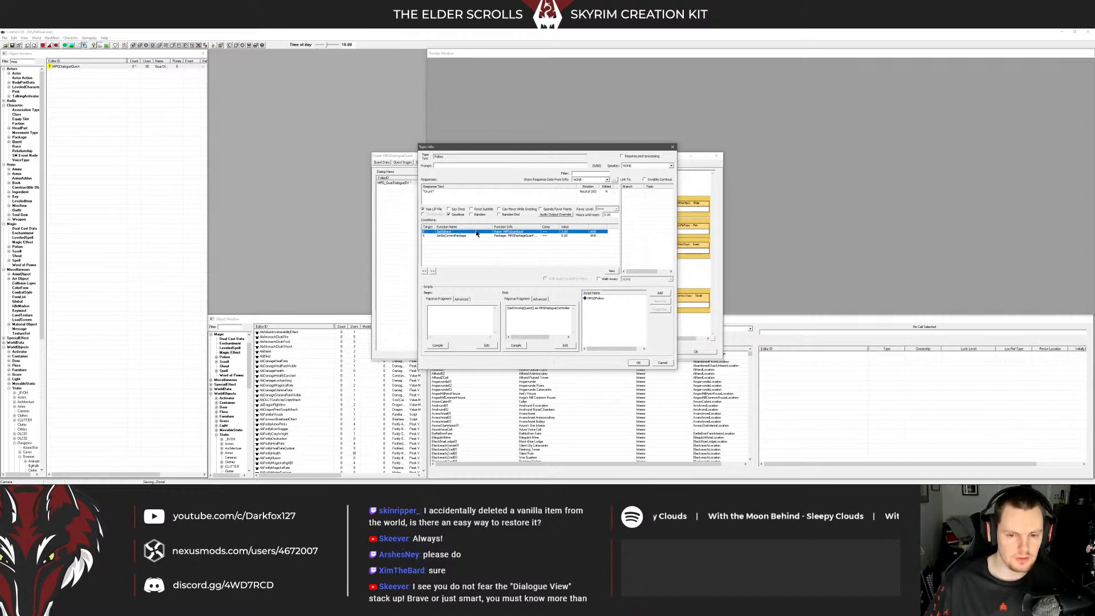
pyautogui.doubleClick(428, 192)
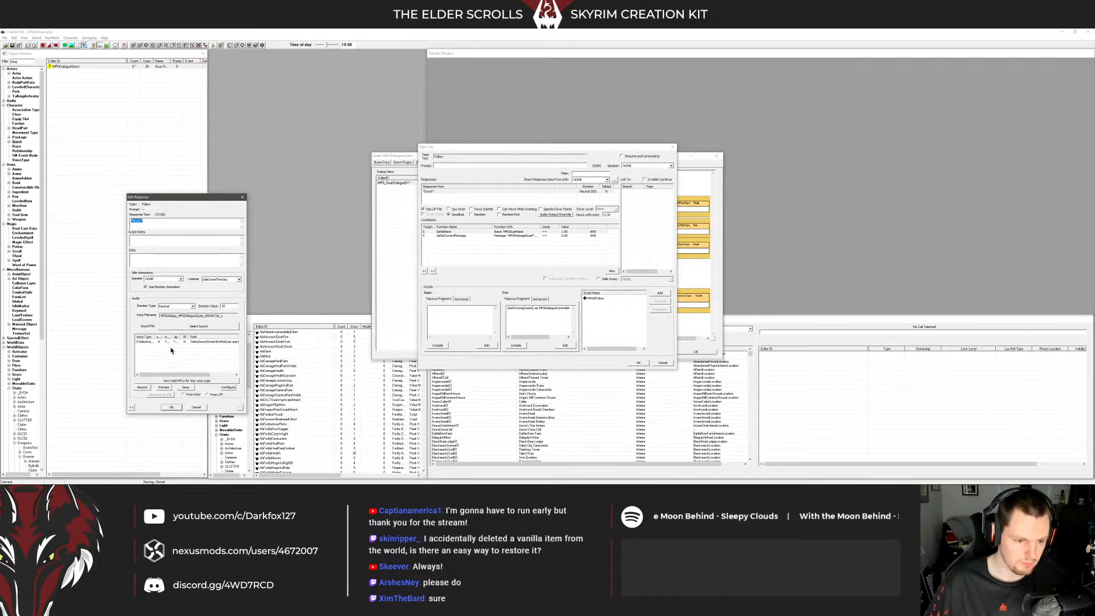
pyautogui.click(197, 407)
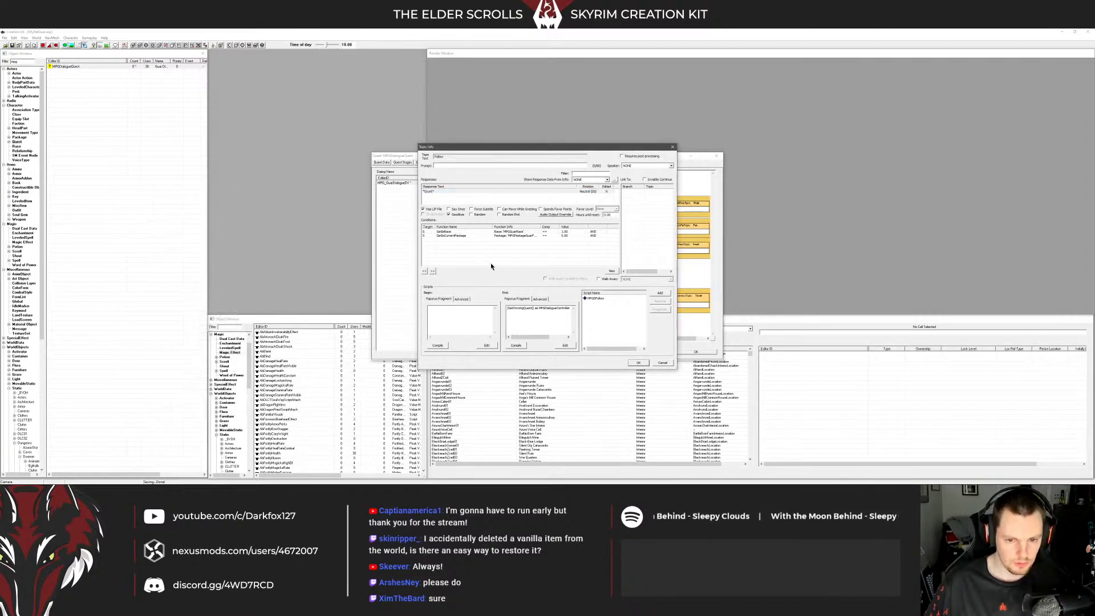
# Review the Follow info's race and package conditions, fitting the Function Info column to show the full package name
pyautogui.click(520, 232)
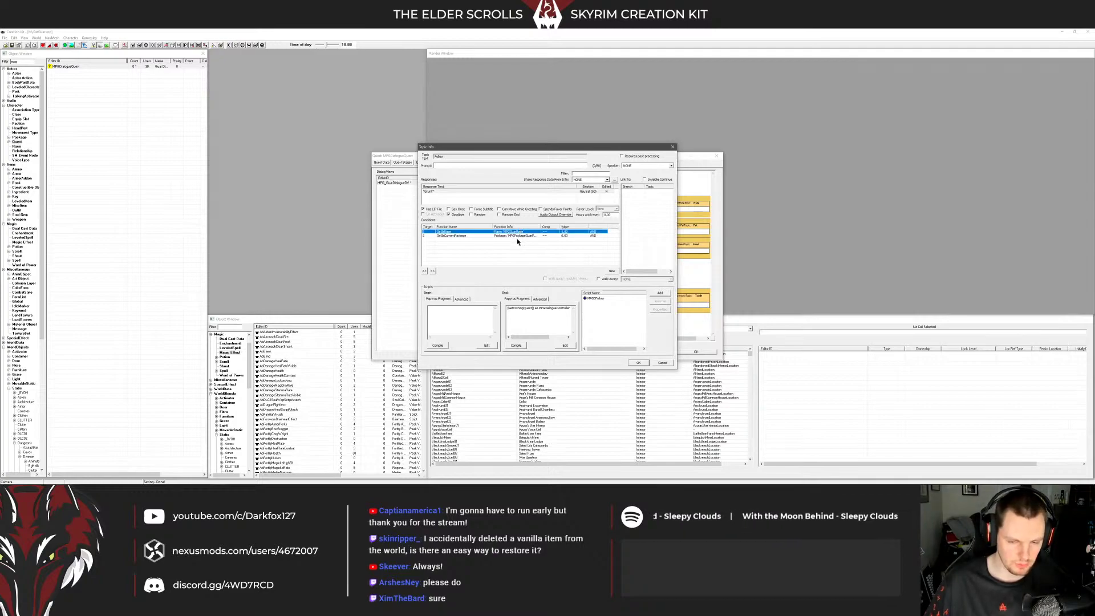
pyautogui.click(518, 243)
pyautogui.click(506, 235)
pyautogui.click(516, 259)
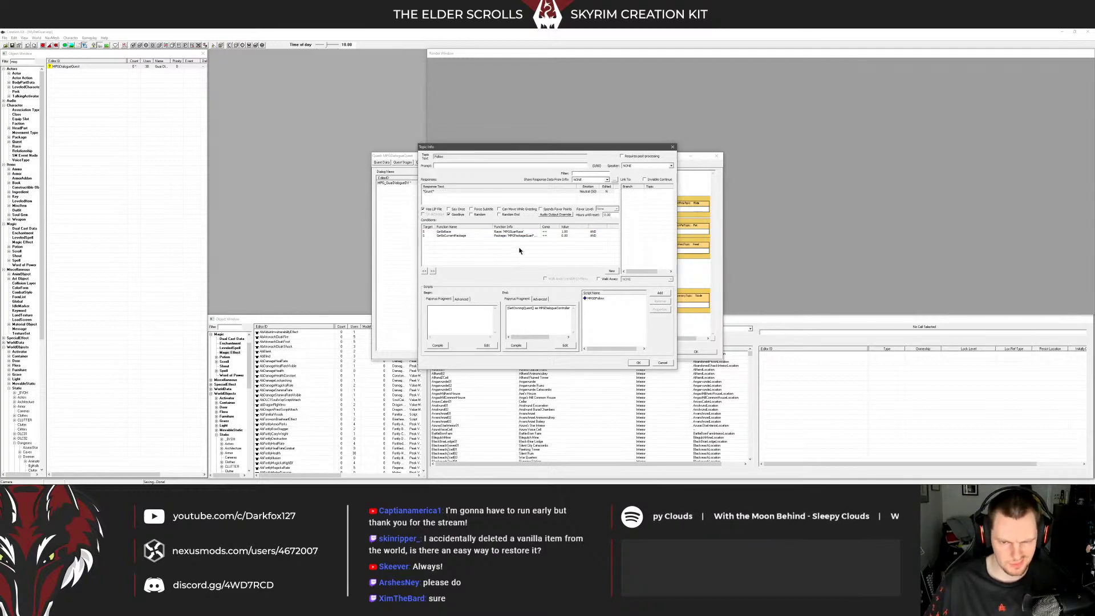
pyautogui.click(508, 236)
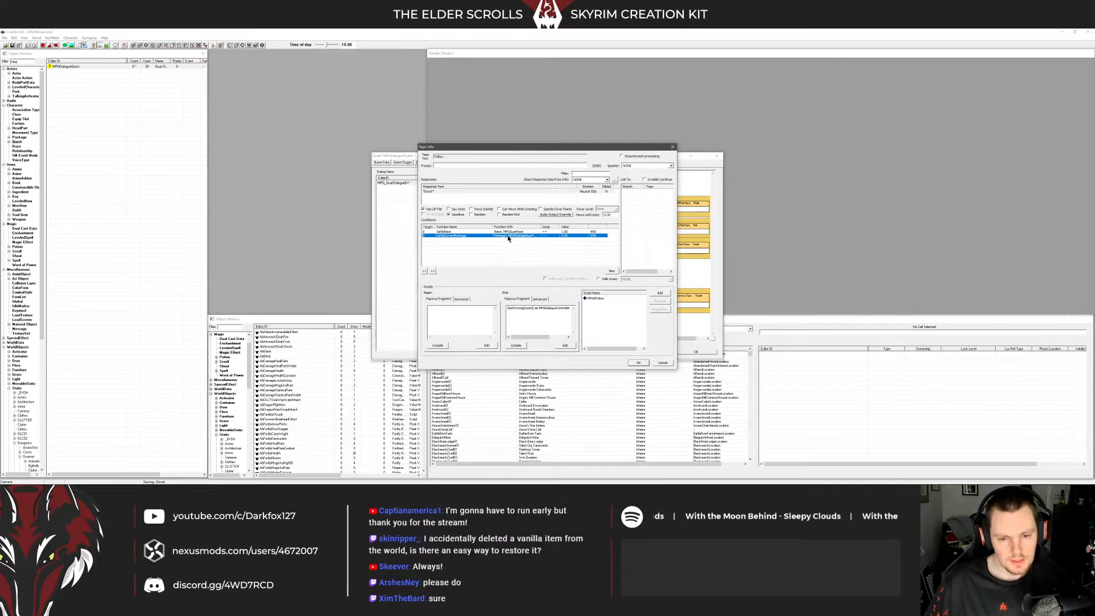
pyautogui.click(510, 232)
pyautogui.click(511, 241)
pyautogui.doubleClick(541, 227)
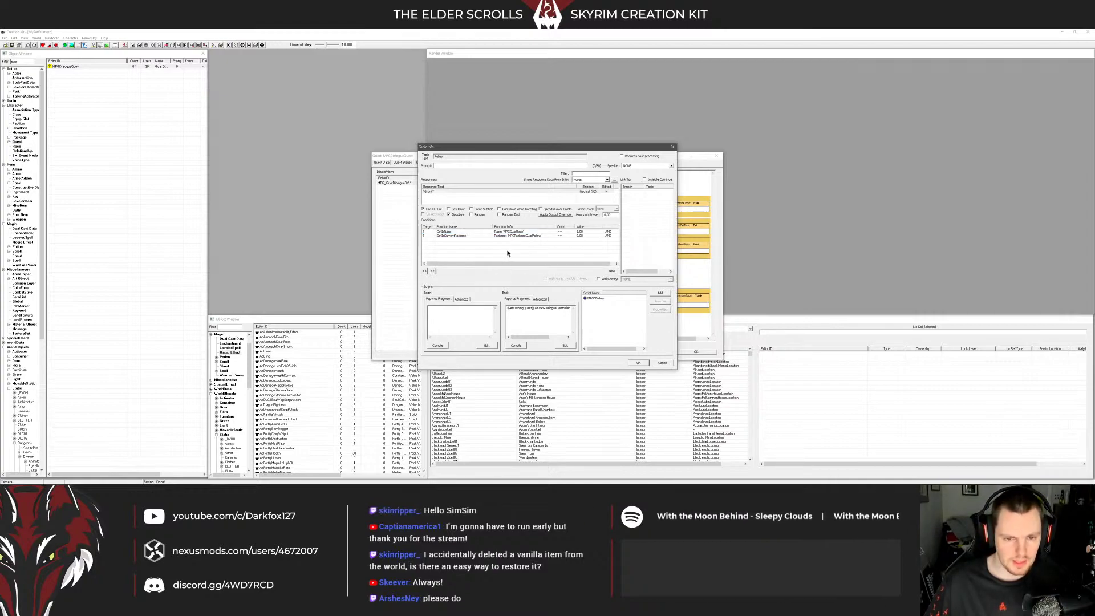
# Compare the response flags, including Goodbye, between the Follow and Command infos, closing both without changes
pyautogui.click(457, 197)
pyautogui.click(462, 201)
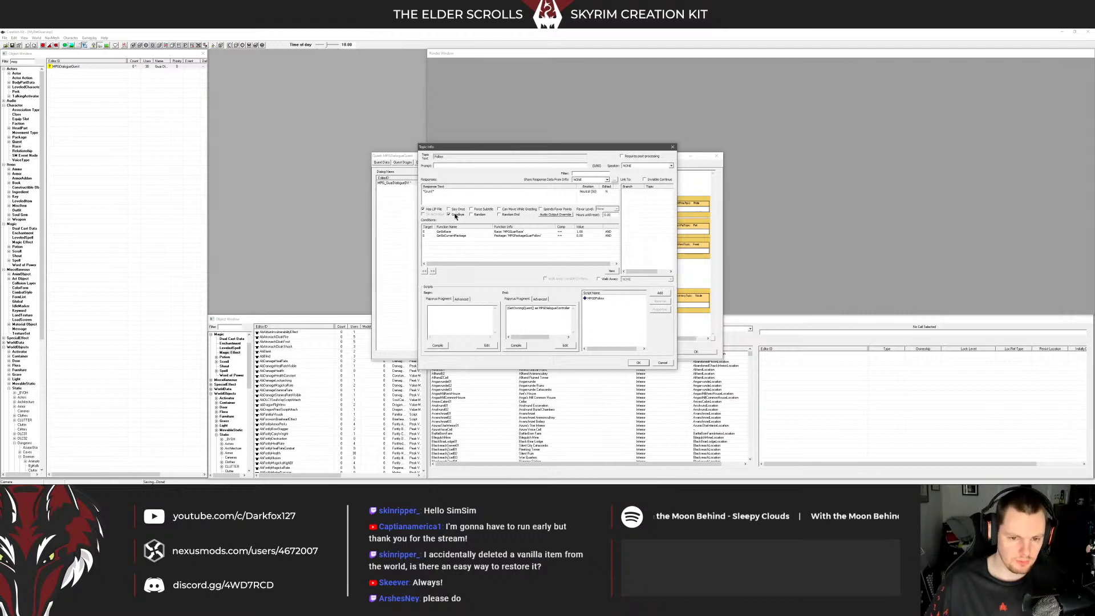
pyautogui.click(672, 147)
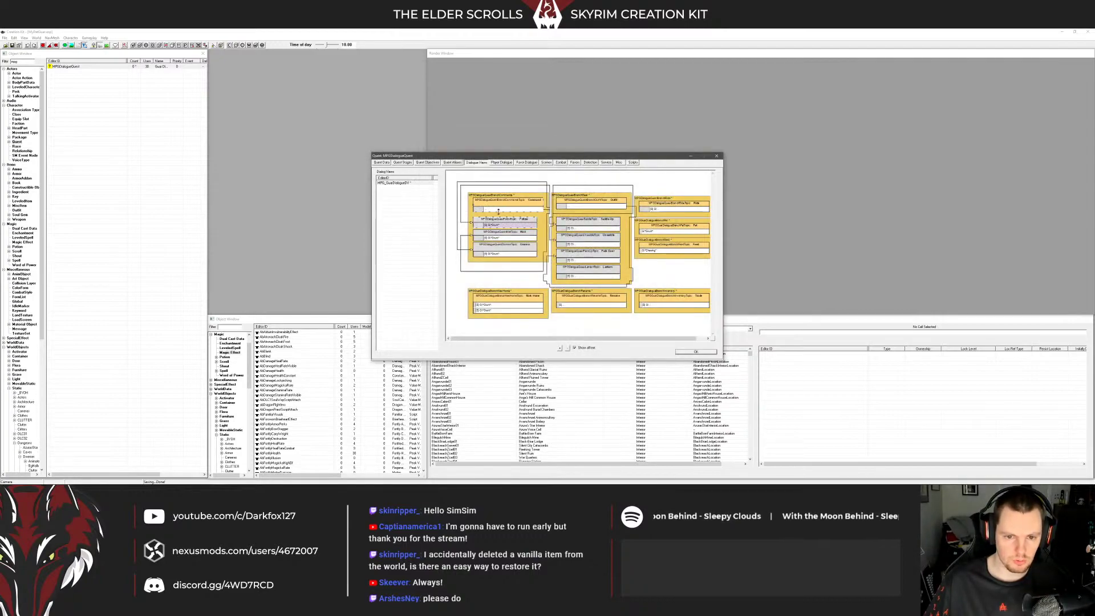
pyautogui.doubleClick(500, 208)
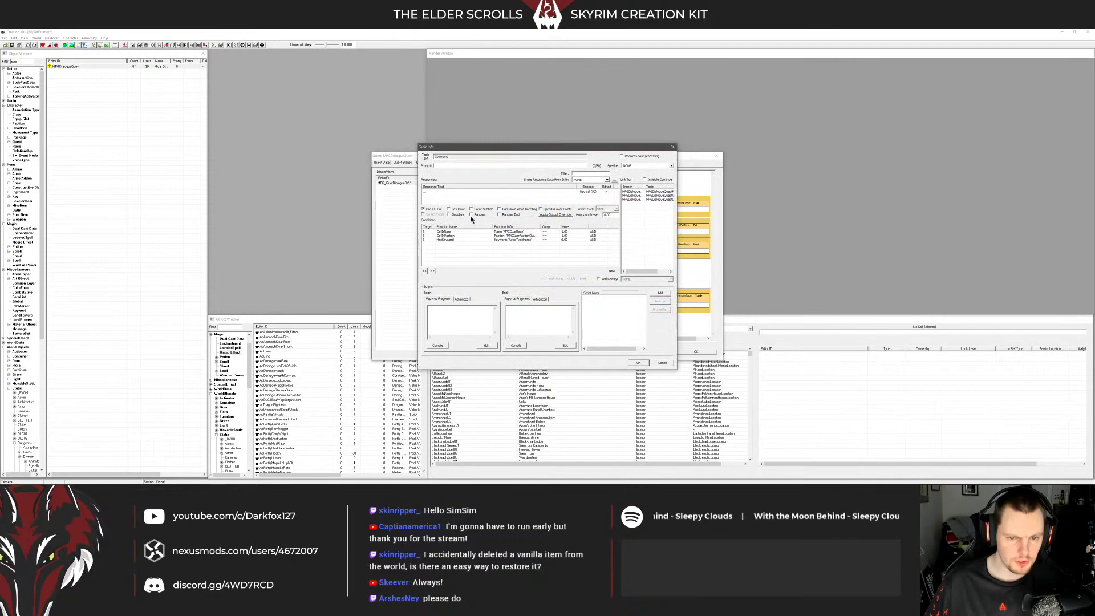
pyautogui.click(663, 363)
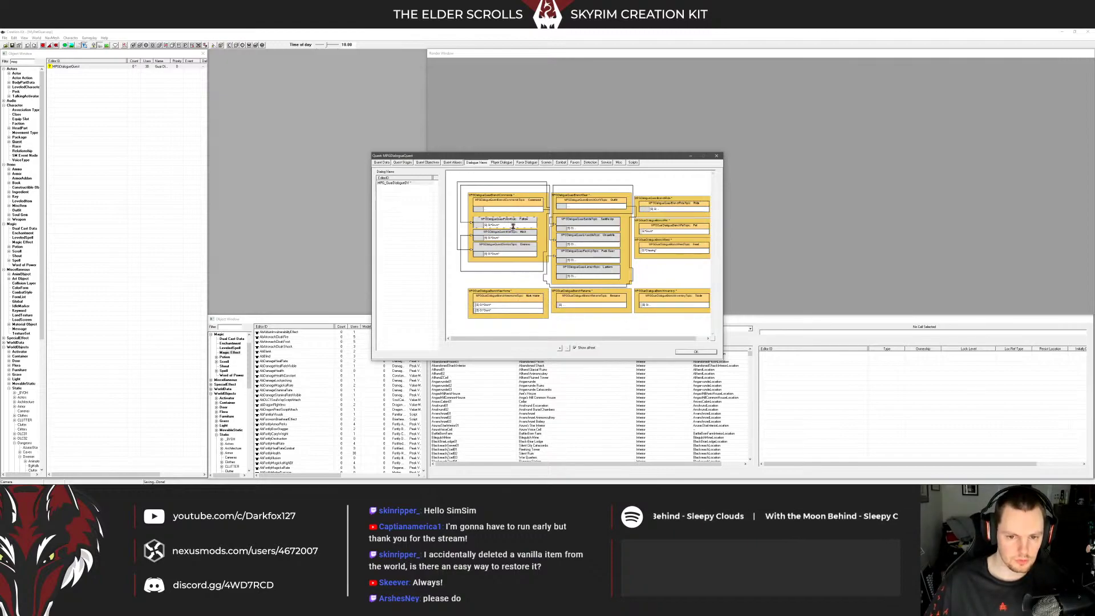
# Open the Follow topic and view its info's conditions and scripts, closing the info without changes
pyautogui.doubleClick(494, 224)
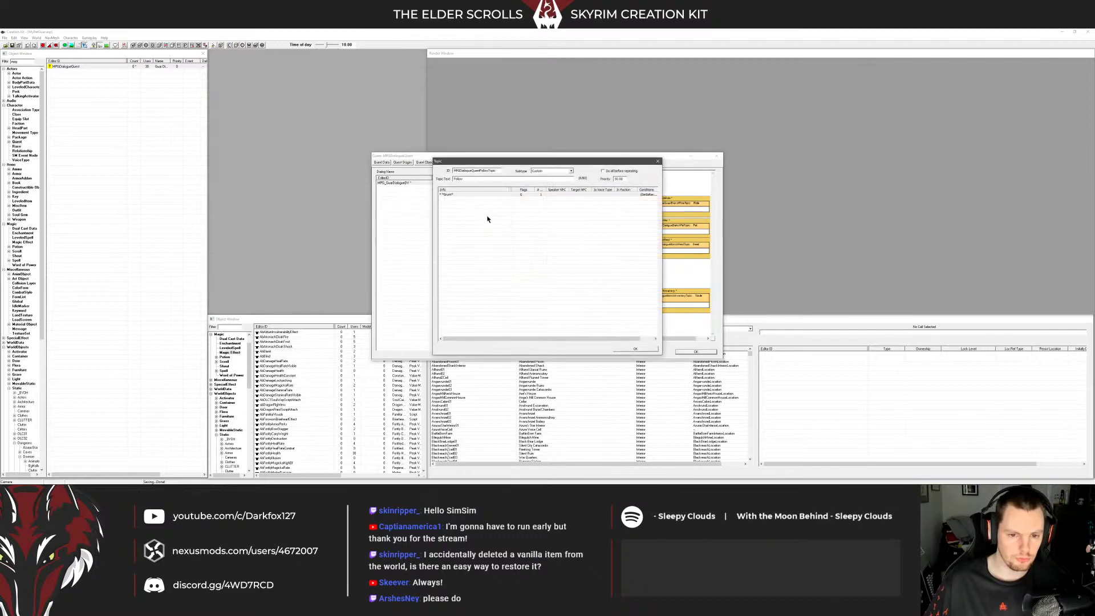
pyautogui.click(464, 195)
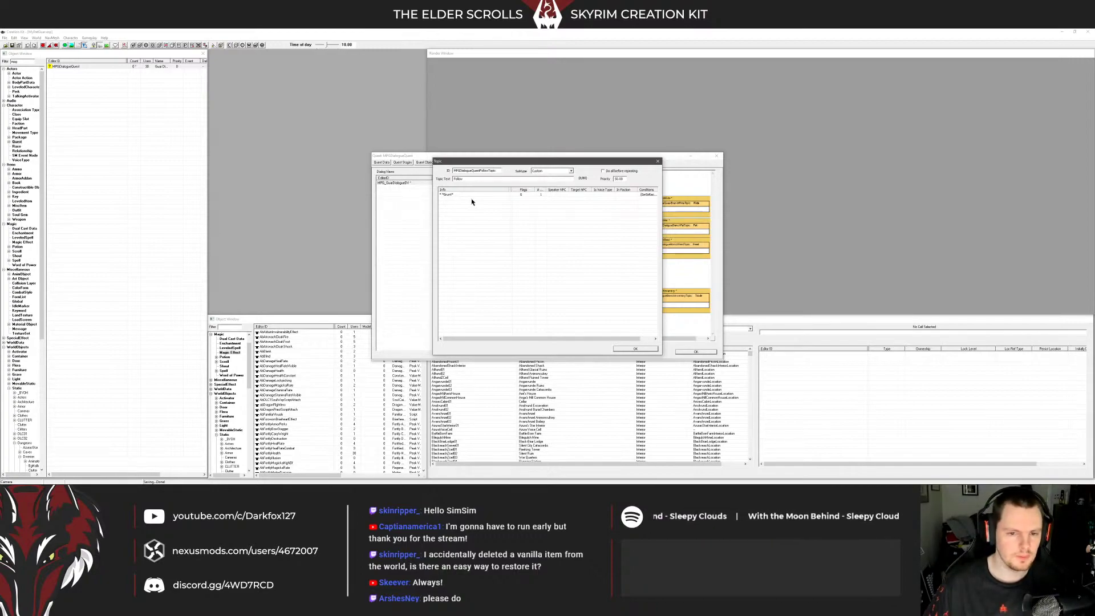
pyautogui.click(460, 195)
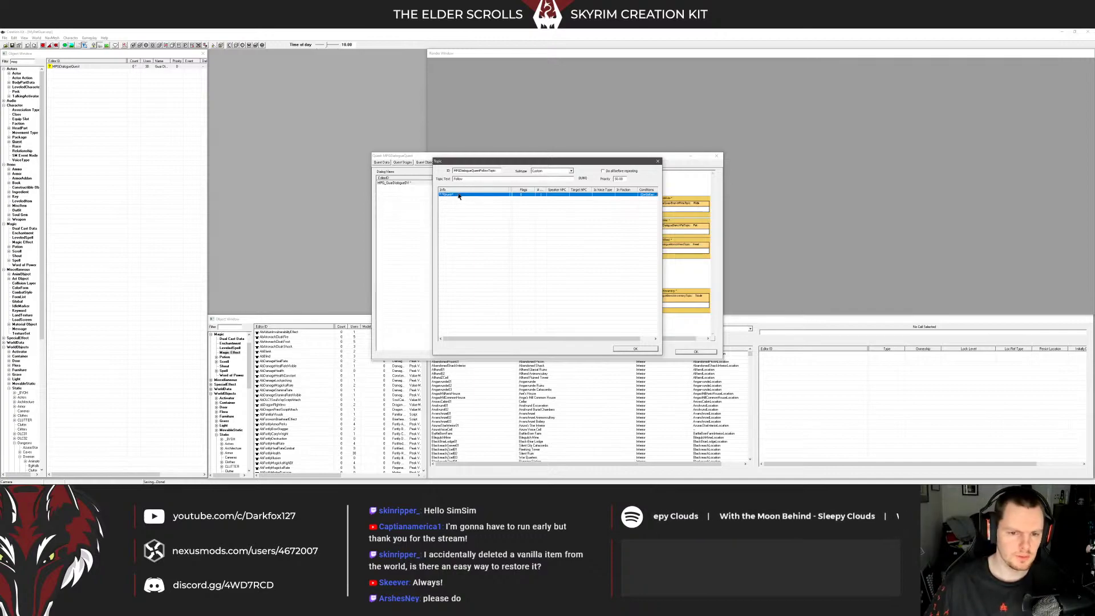
pyautogui.click(461, 213)
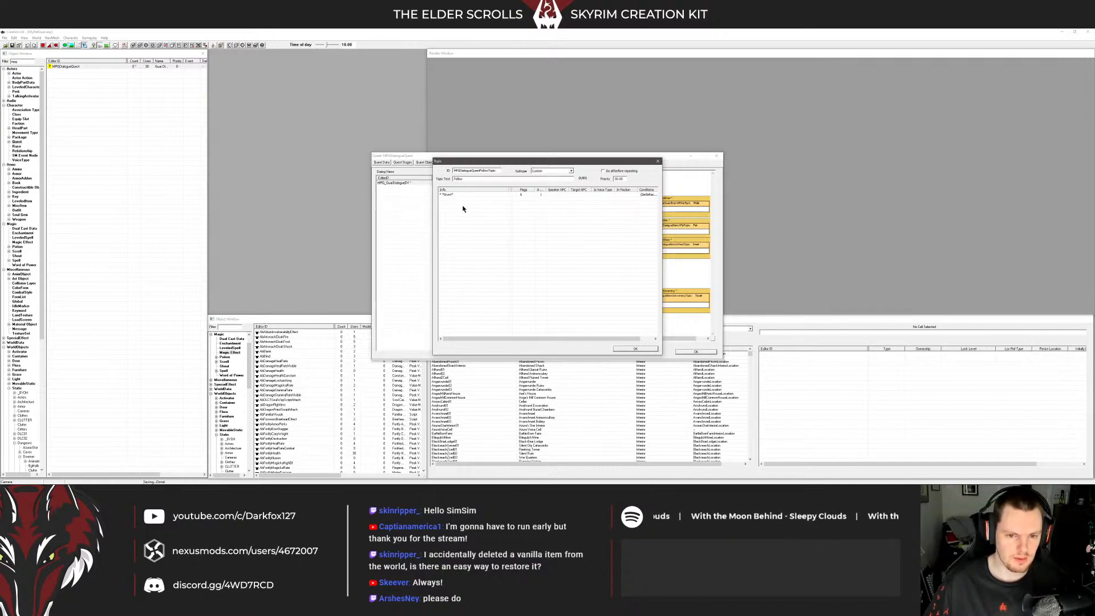
pyautogui.doubleClick(538, 194)
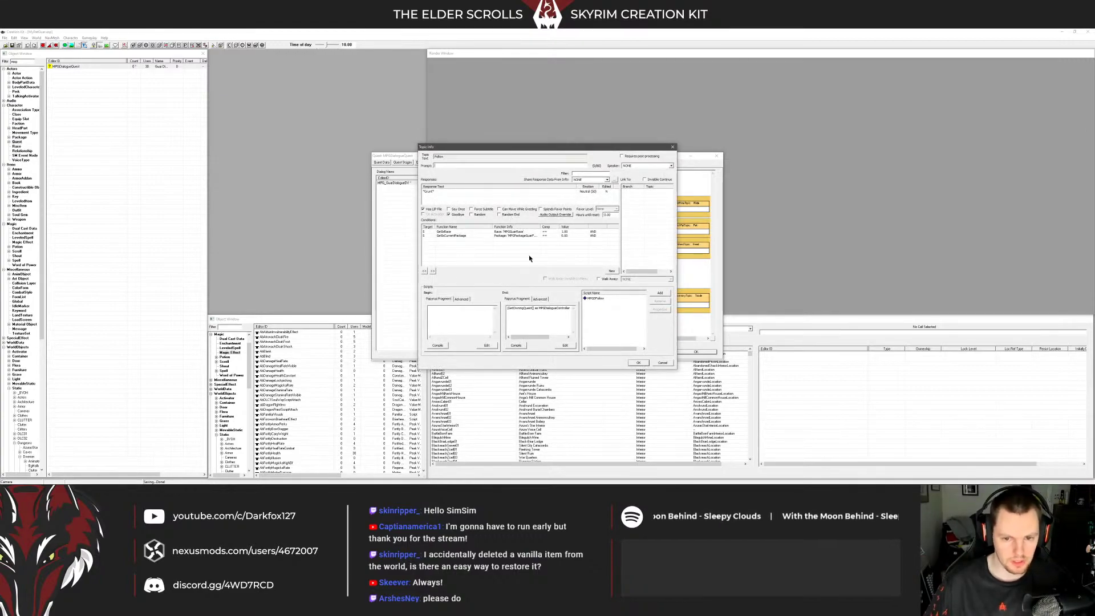
pyautogui.click(663, 363)
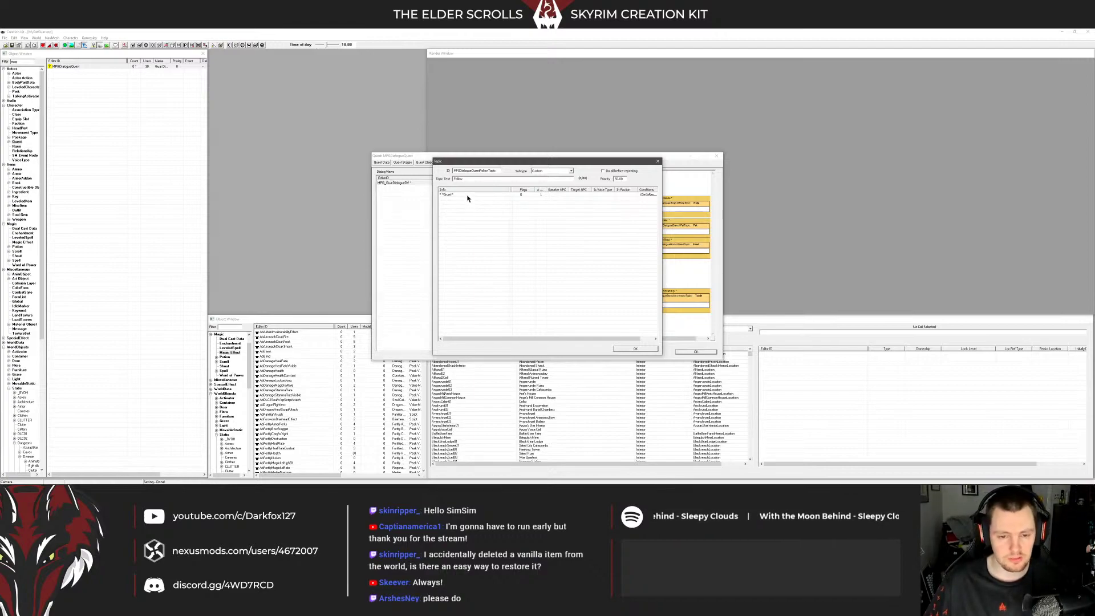
# Recheck the race and package conditions of the Follow topic's info, and close the topic without editing it
pyautogui.doubleClick(506, 195)
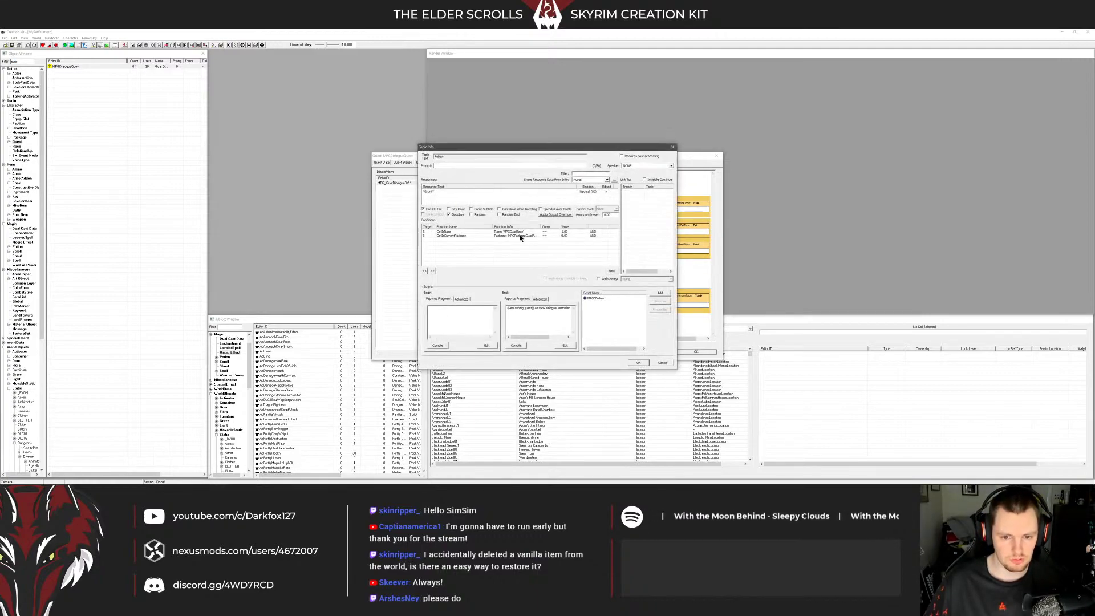
pyautogui.click(662, 362)
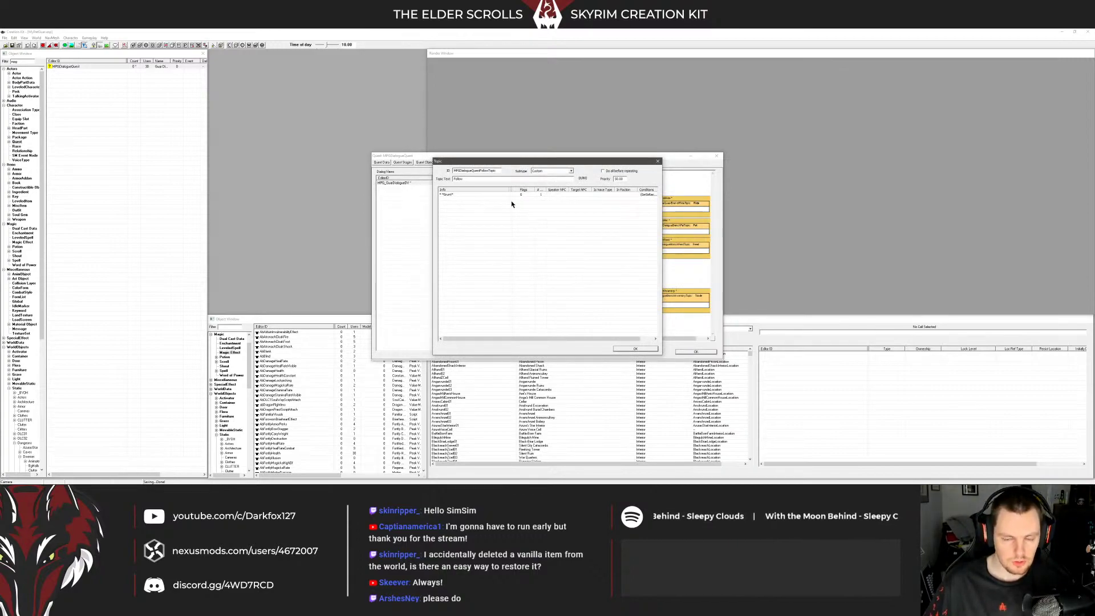
pyautogui.click(473, 195)
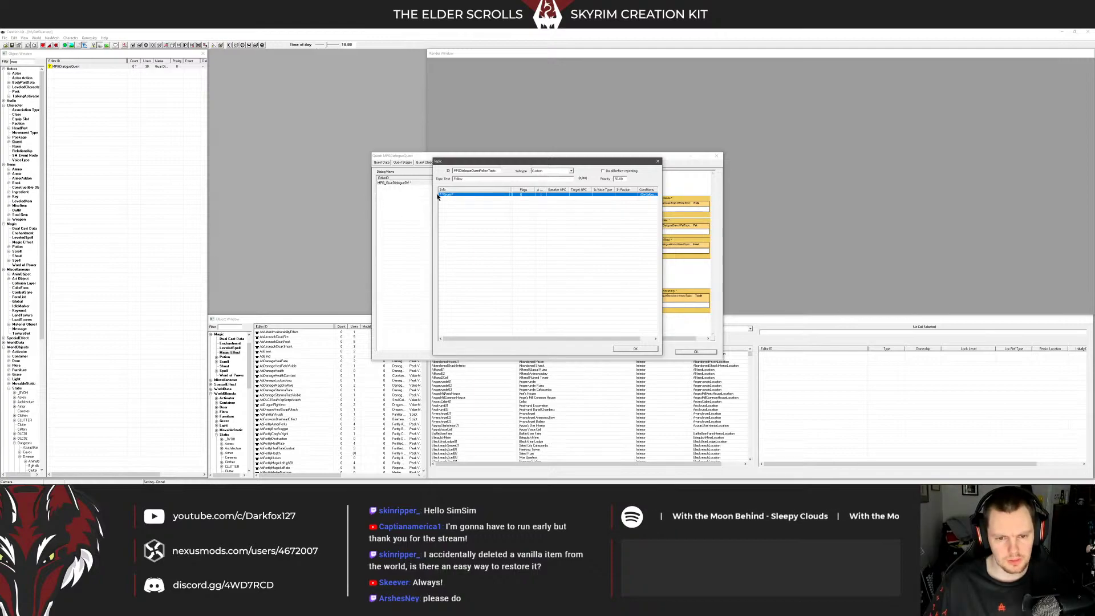
pyautogui.click(635, 349)
# Review both Mark Home infos, comparing their conditions and reading the second one's full end script fragment, without changing them
pyautogui.click(511, 305)
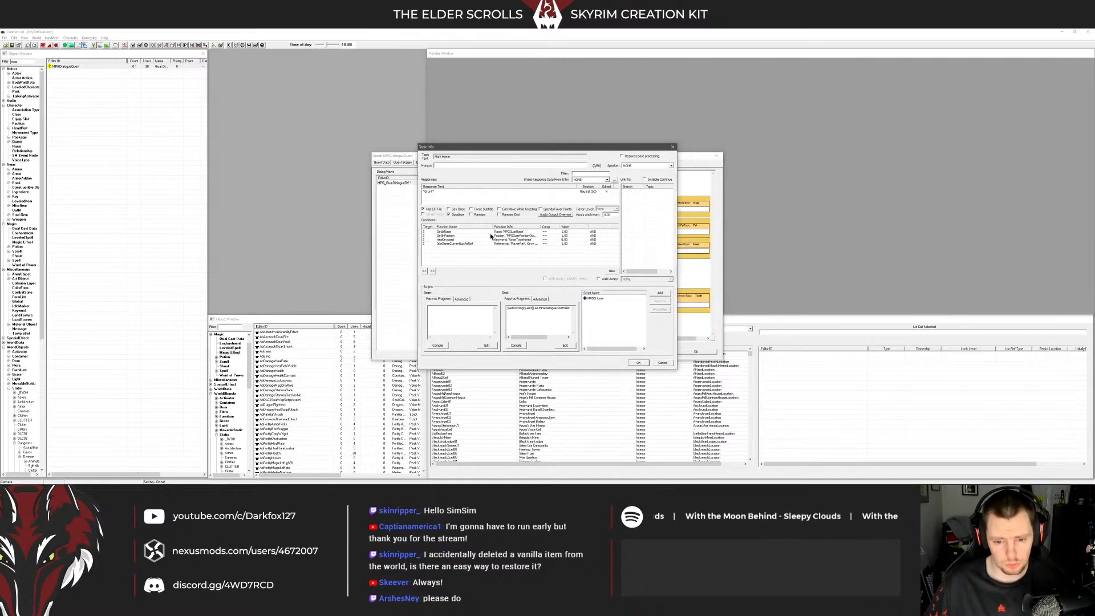
pyautogui.press('Escape')
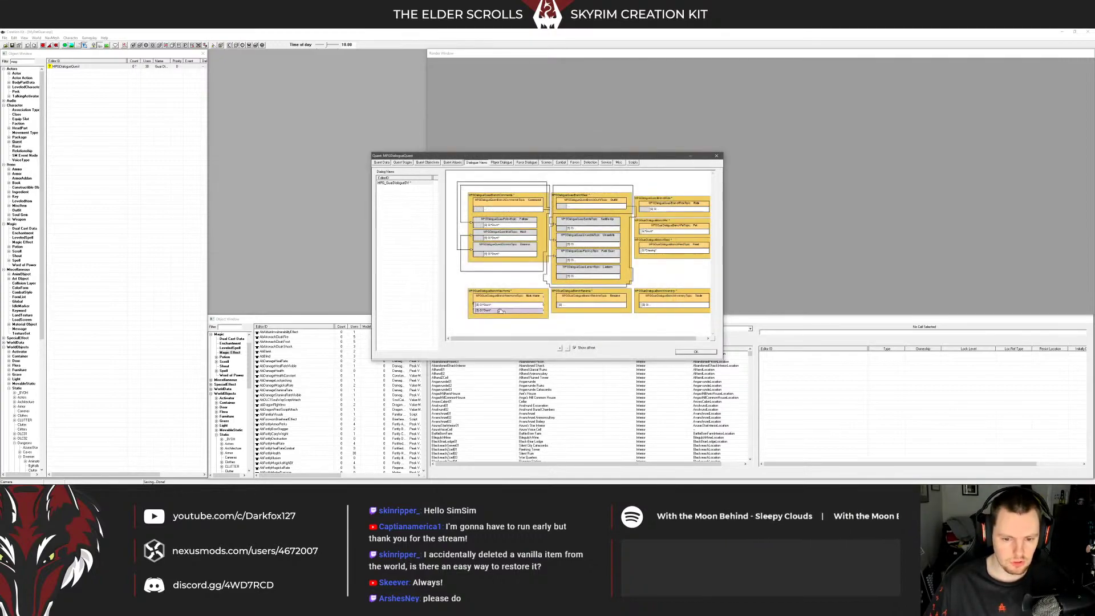
pyautogui.doubleClick(514, 292)
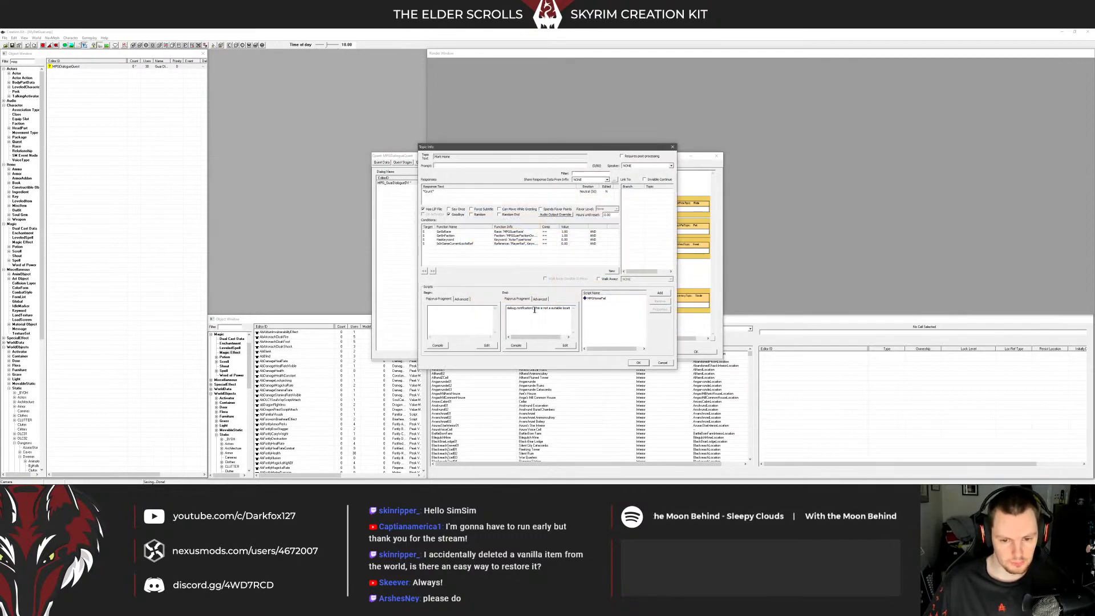
pyautogui.moveTo(507, 308); pyautogui.dragTo(589, 310)
pyautogui.click(551, 308)
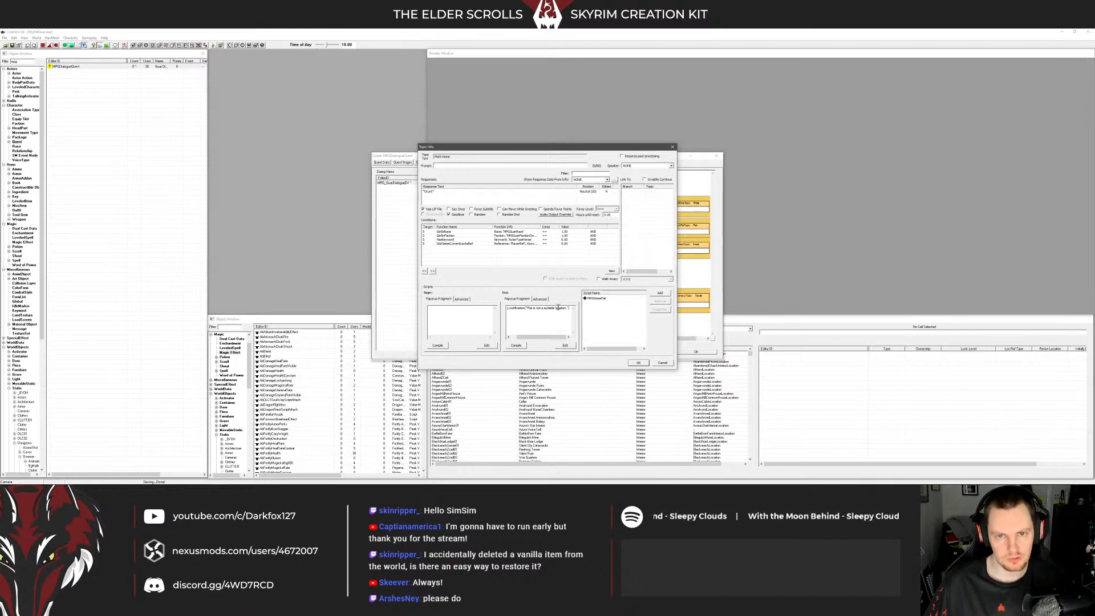
pyautogui.press('Escape')
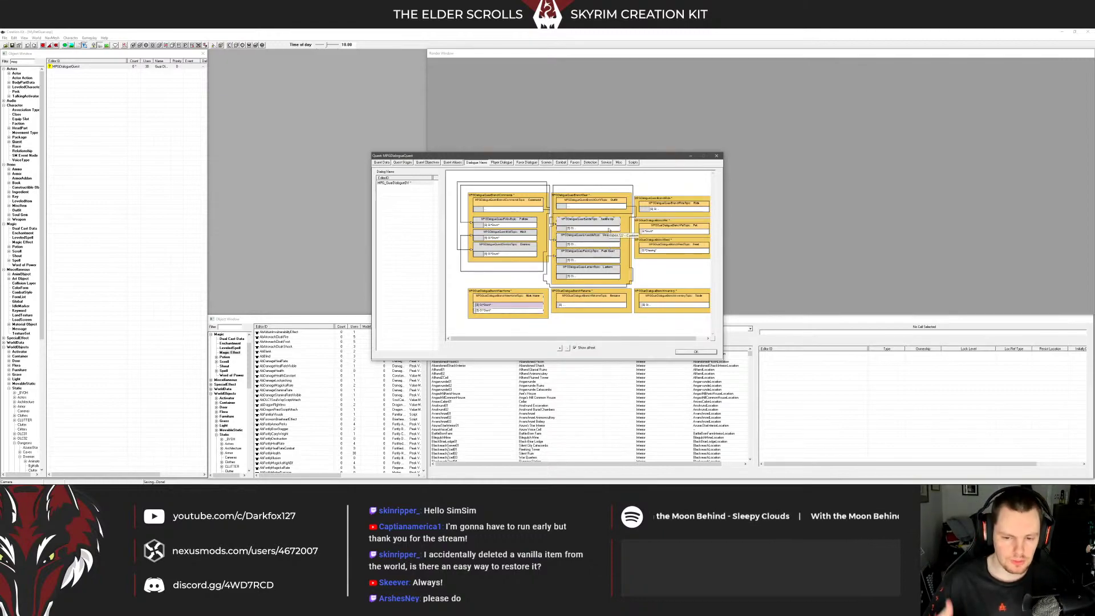
# Review the Saddle Up info's conditions and read its full end script fragment, leaving the info unchanged
pyautogui.click(613, 201)
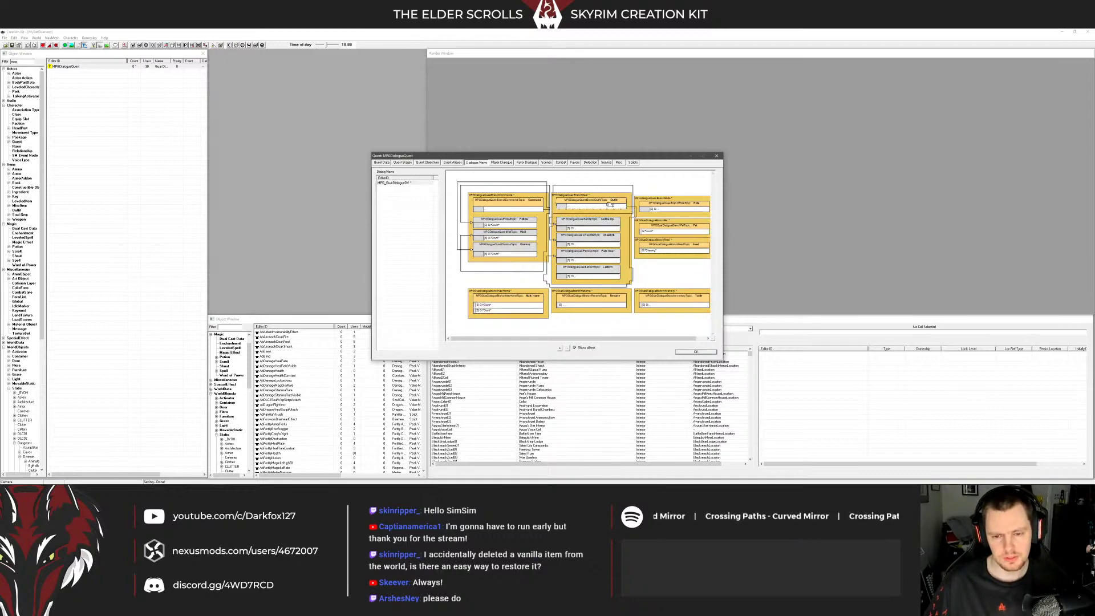
pyautogui.click(593, 220)
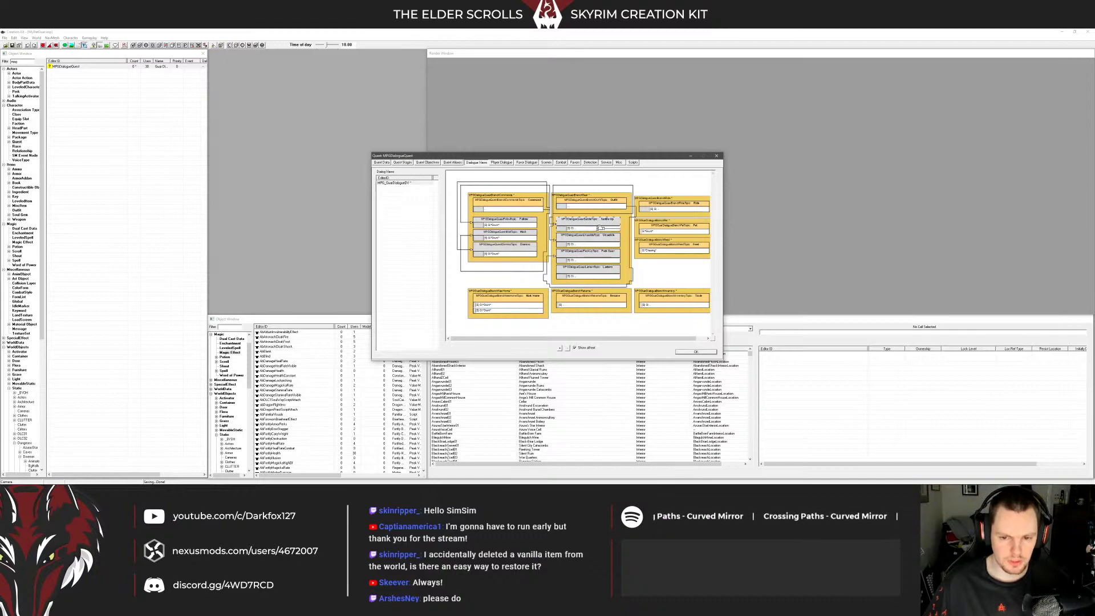
pyautogui.doubleClick(572, 230)
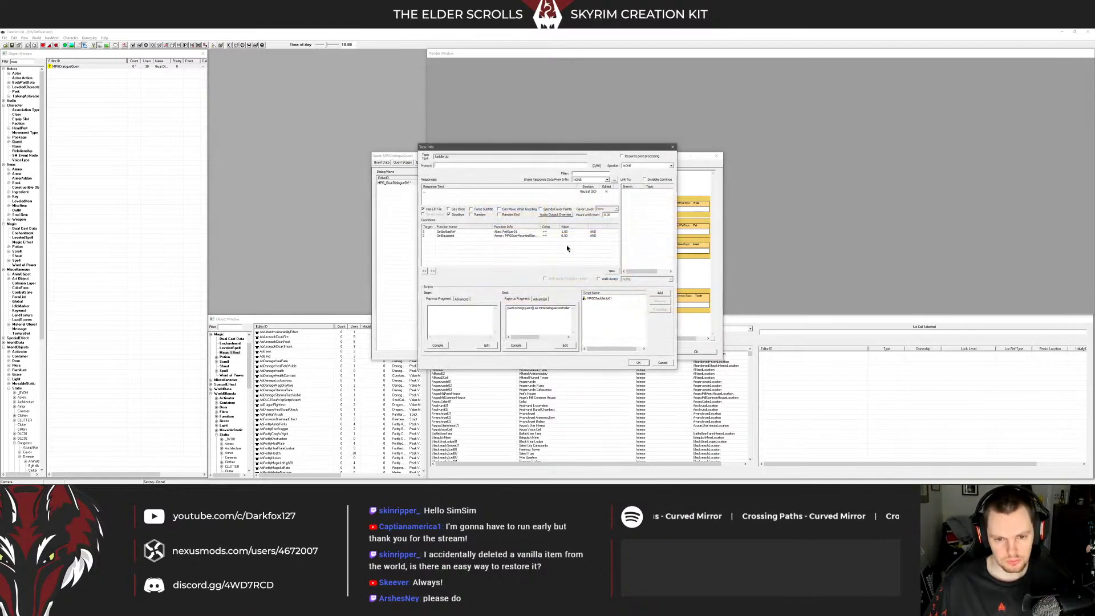
pyautogui.click(522, 232)
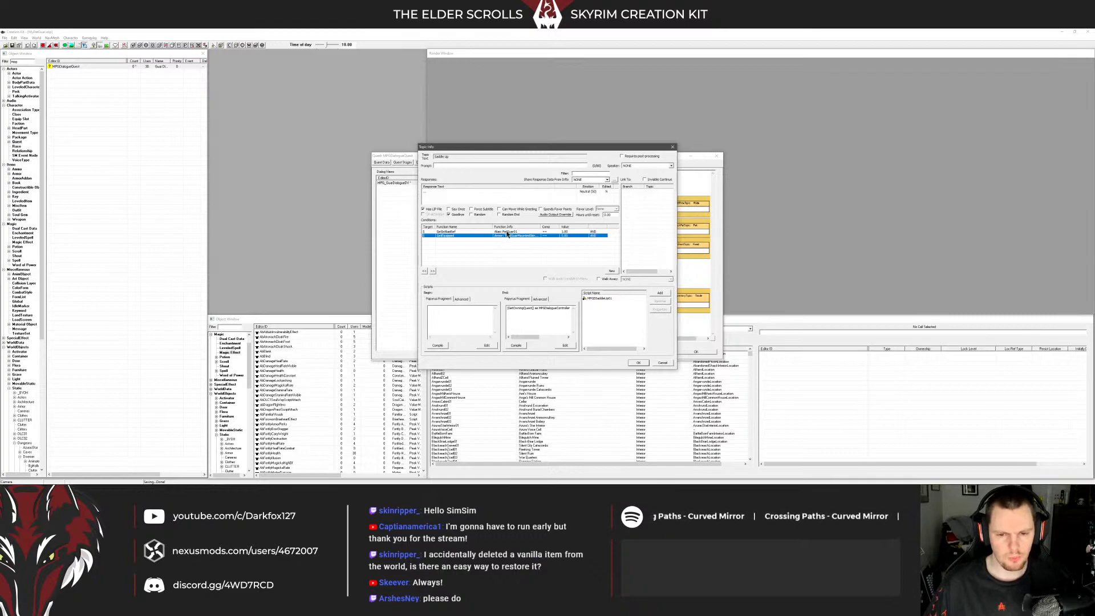
pyautogui.click(511, 246)
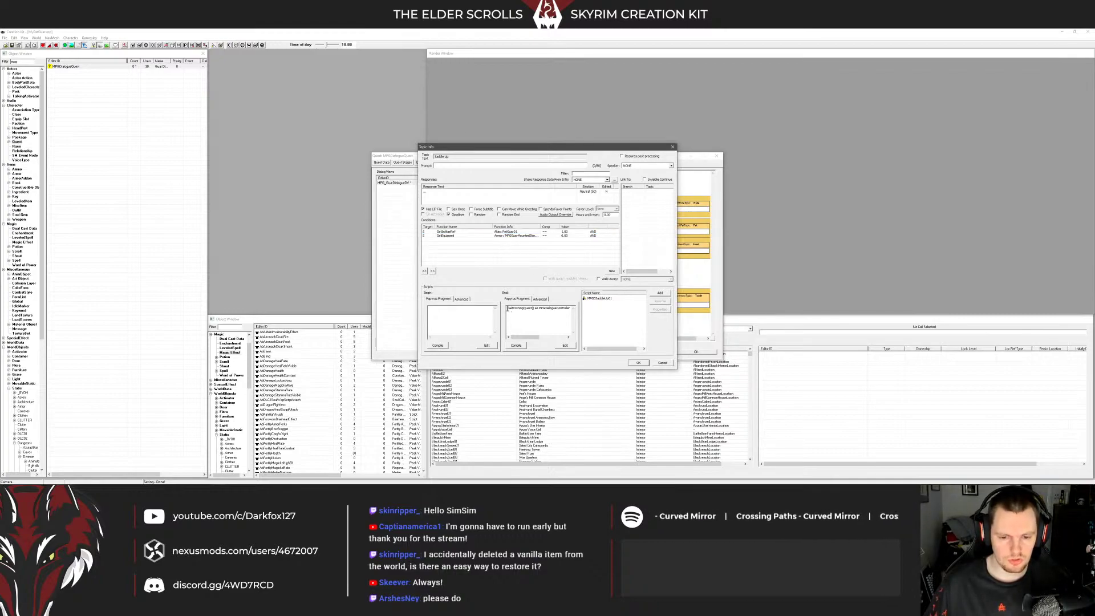
pyautogui.moveTo(508, 308); pyautogui.dragTo(577, 308)
pyautogui.click(555, 310)
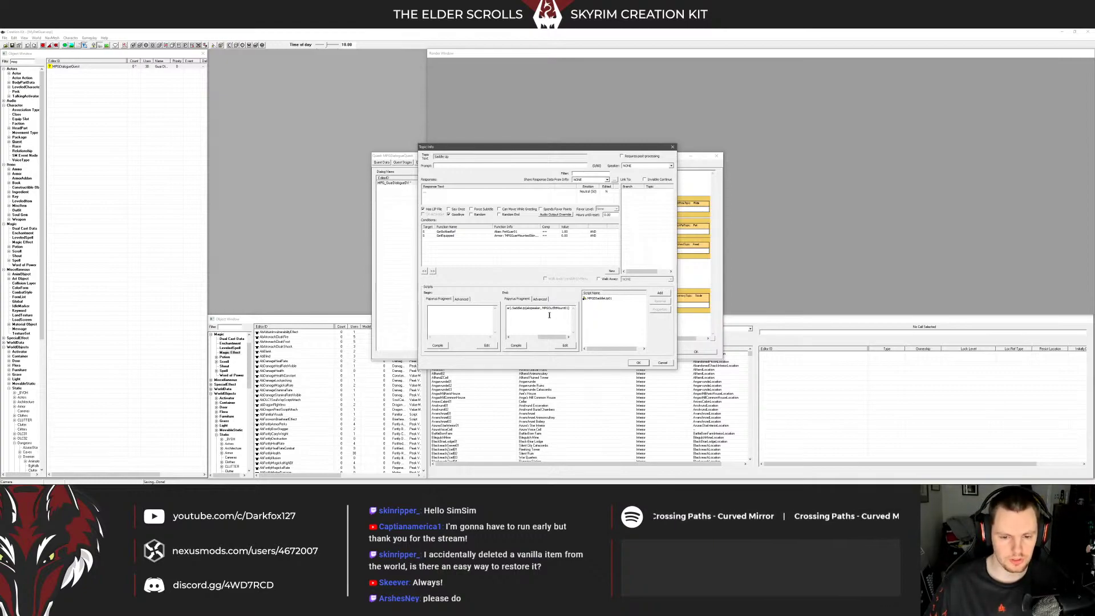
pyautogui.moveTo(552, 337); pyautogui.dragTo(522, 337)
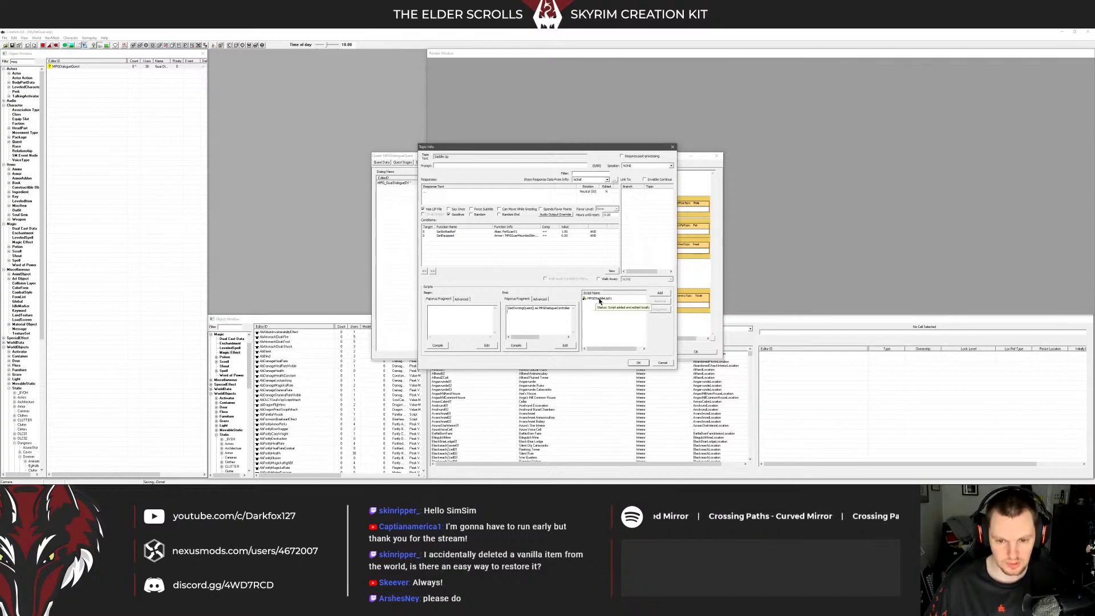
pyautogui.click(661, 363)
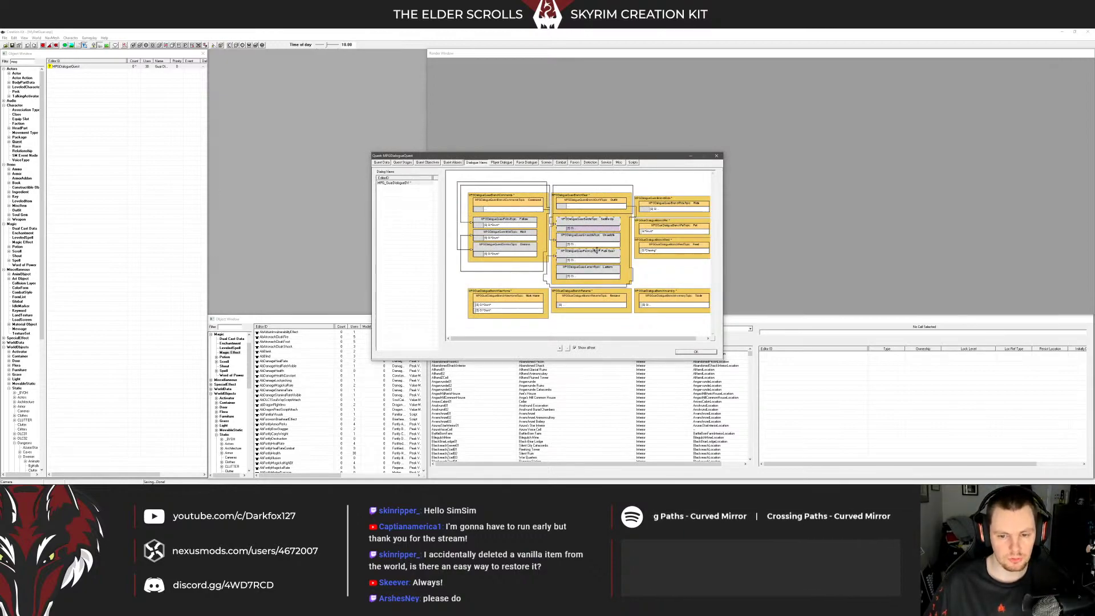
# Open the quest's MPGDialogueController script in the external editor and switch the editor to a single-column layout
pyautogui.click(633, 163)
pyautogui.click(400, 179)
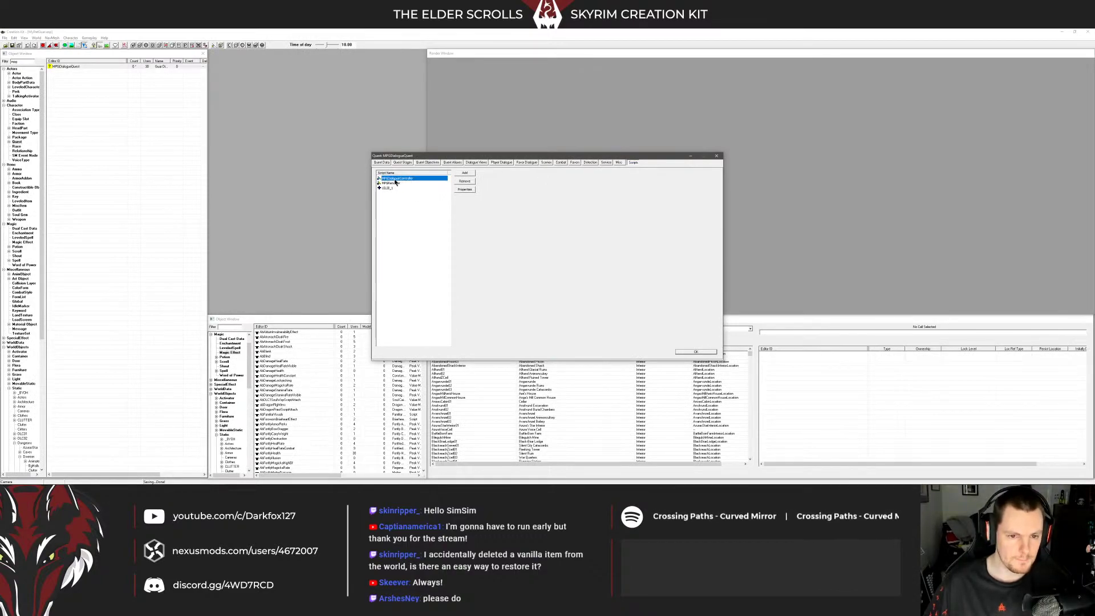
pyautogui.click(406, 183)
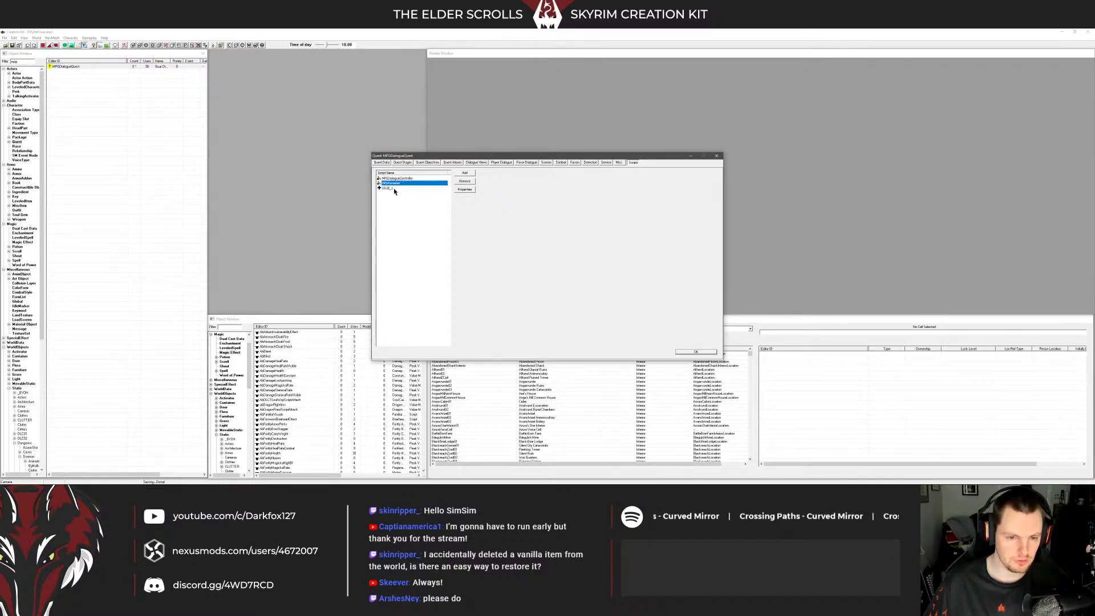
pyautogui.click(395, 189)
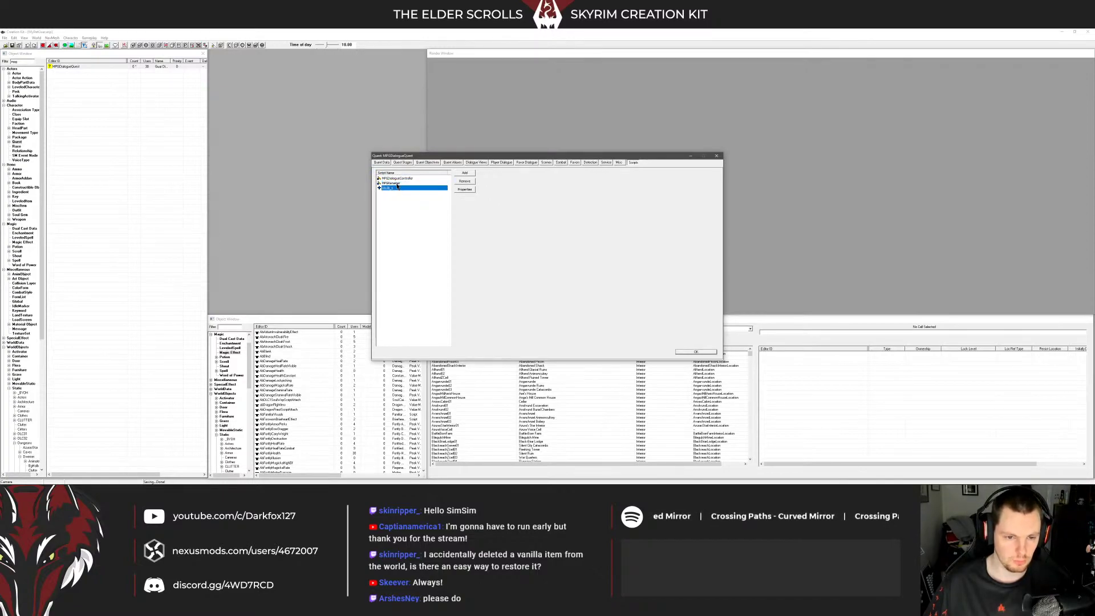
pyautogui.click(398, 183)
pyautogui.click(398, 178)
pyautogui.rightClick(397, 179)
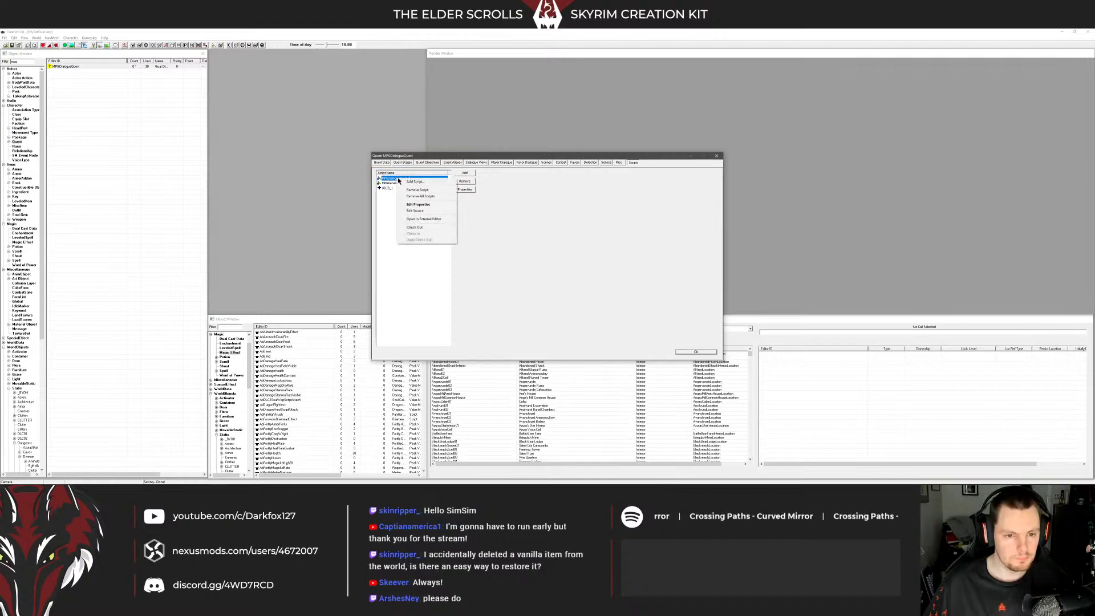
pyautogui.click(425, 220)
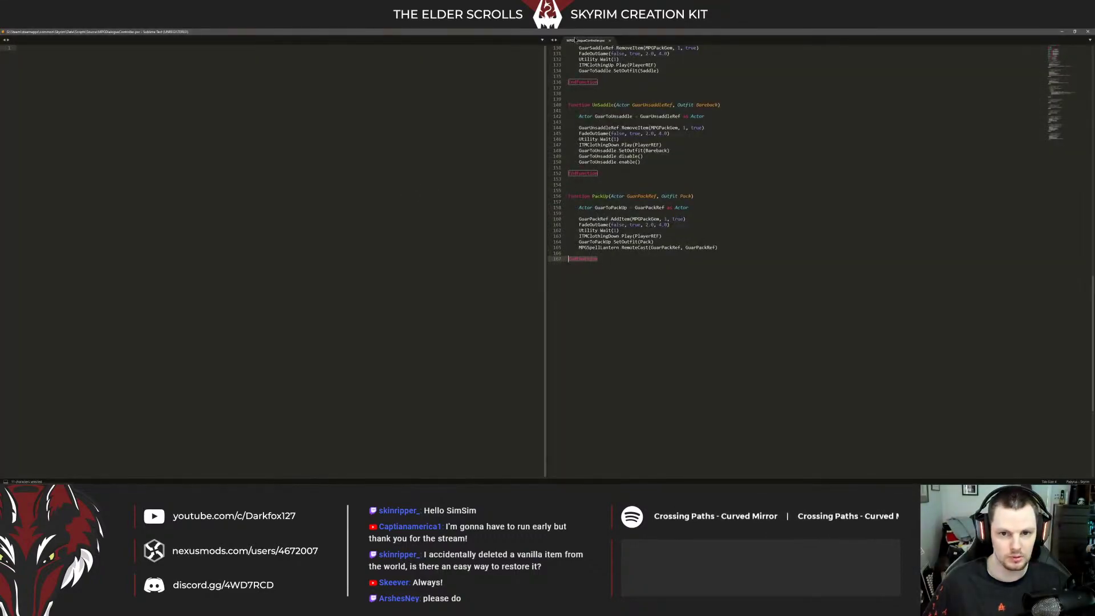
pyautogui.hotkey('alt', 'shift', '1')
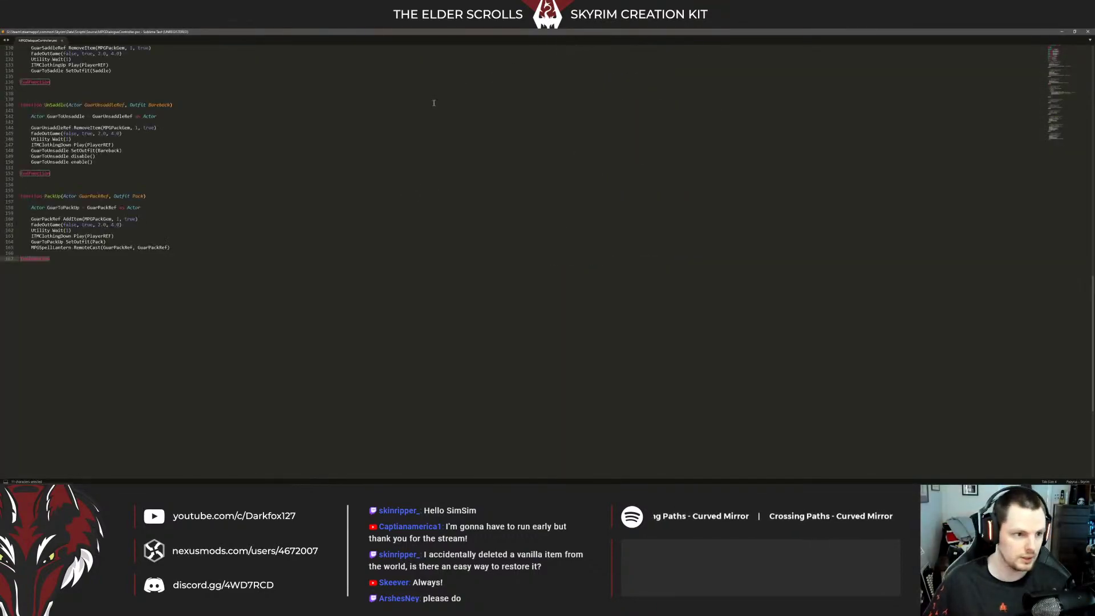
# Examine the MPGDialogueController script from its properties through the Follow, Dismiss, Wait, MarkHome, SaddleUp, UnSaddle and PackUp functions
pyautogui.click(434, 103)
pyautogui.scroll(20, 384, 105)
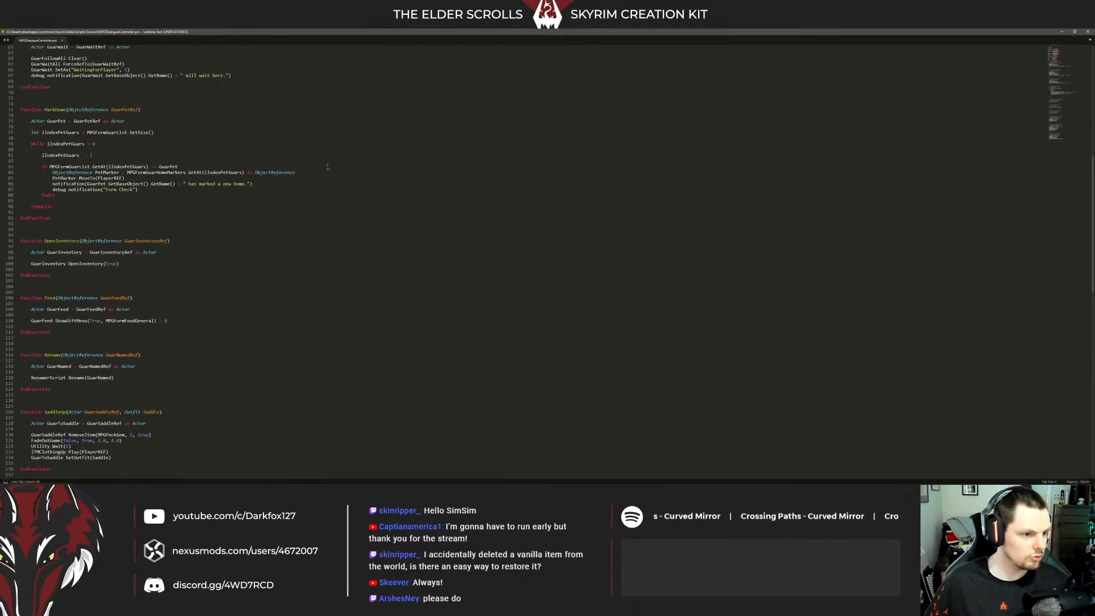
pyautogui.scroll(20, 330, 165)
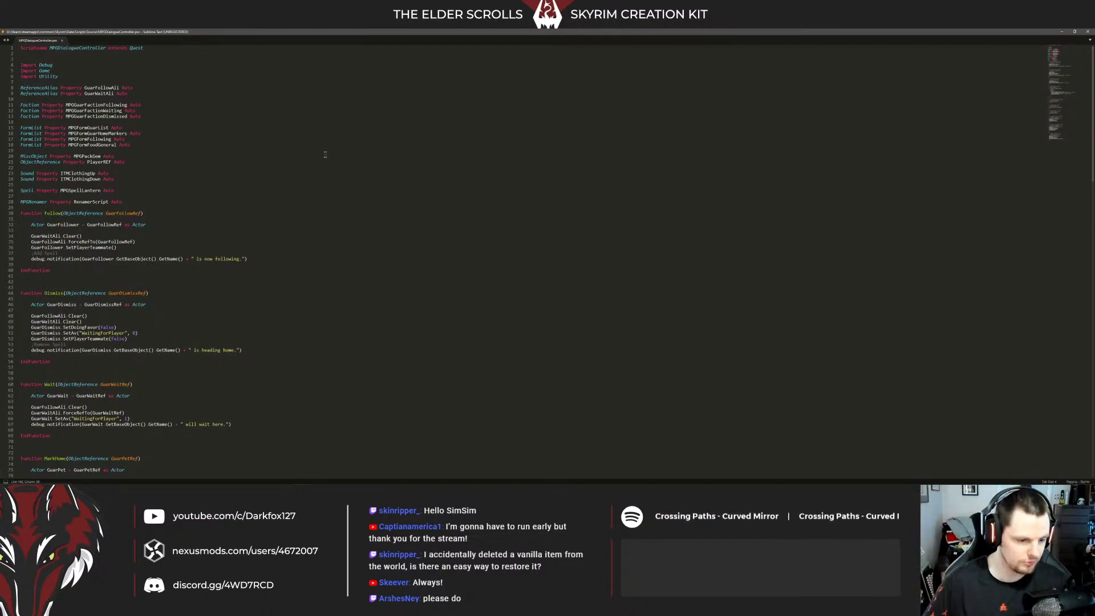
pyautogui.scroll(-20, 325, 154)
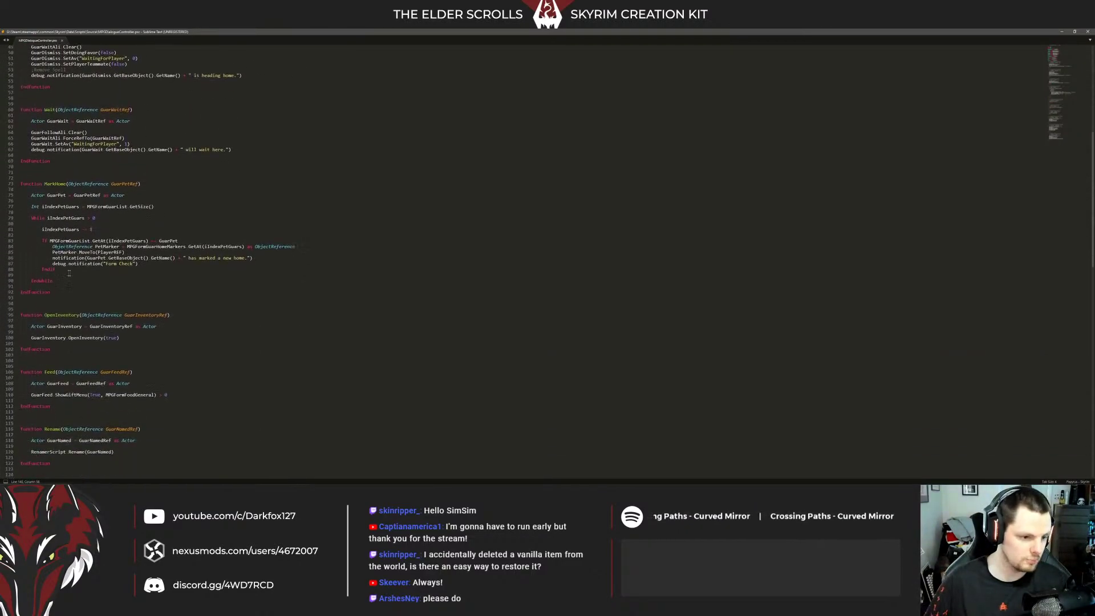
pyautogui.scroll(-4, 87, 256)
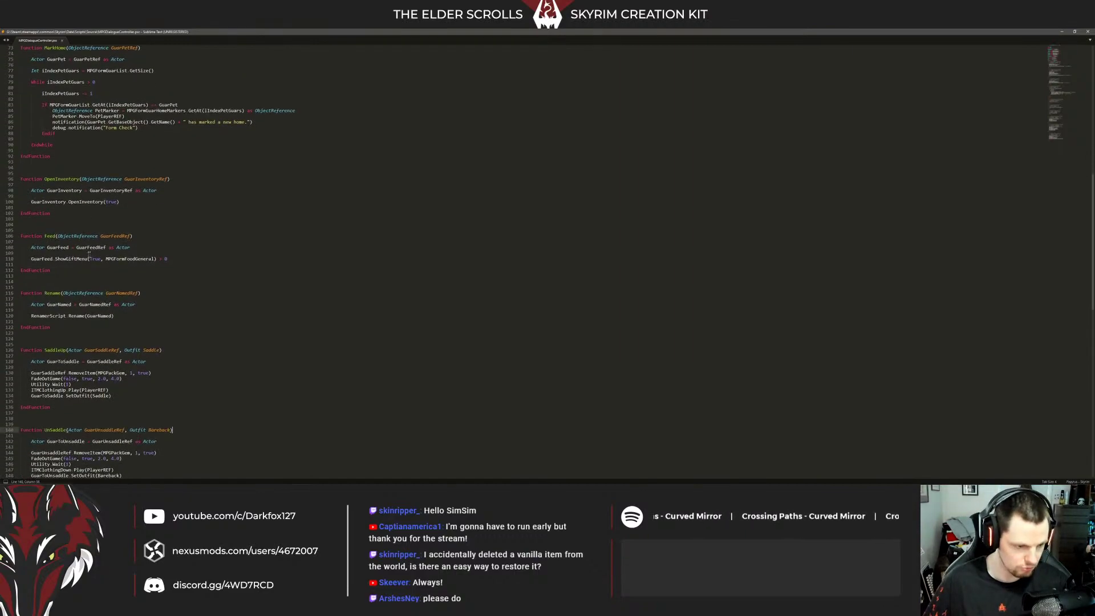
pyautogui.scroll(-4, 92, 239)
pyautogui.scroll(-11, 198, 246)
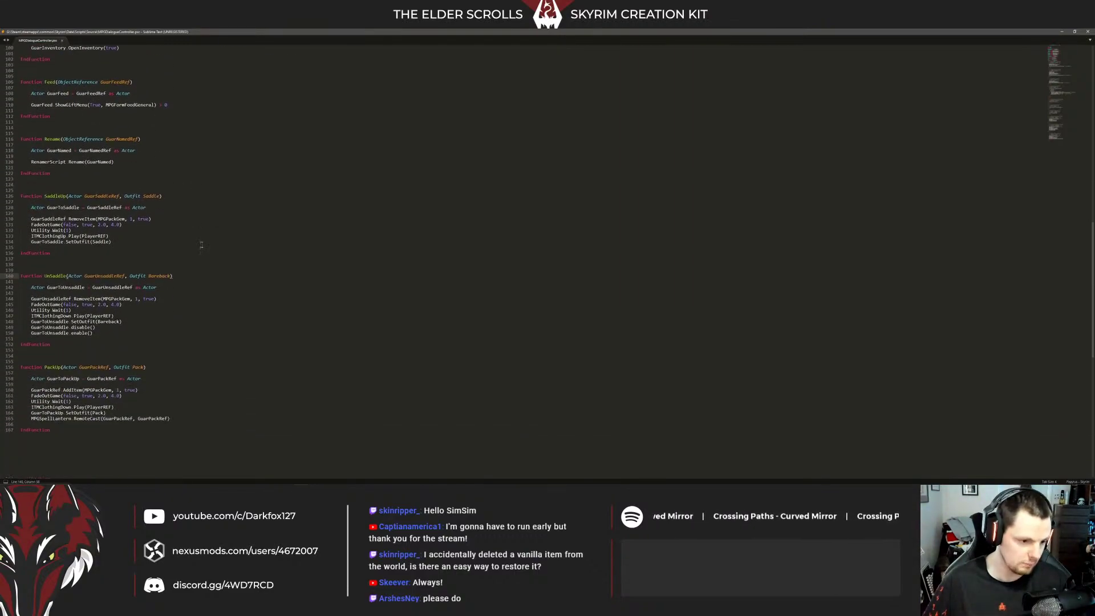
pyautogui.click(175, 284)
pyautogui.click(144, 317)
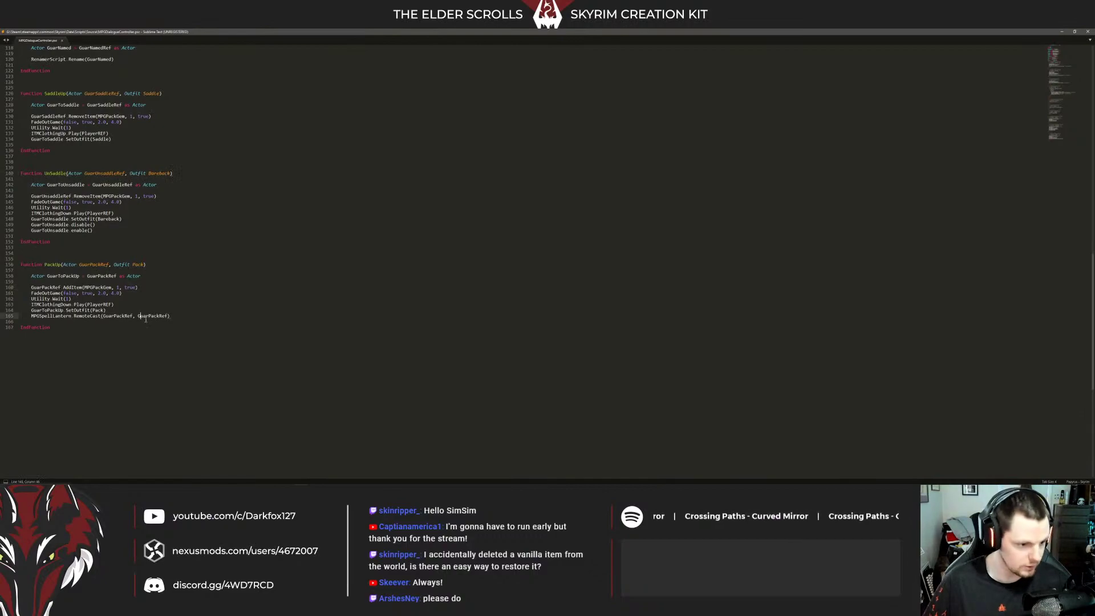
pyautogui.click(160, 326)
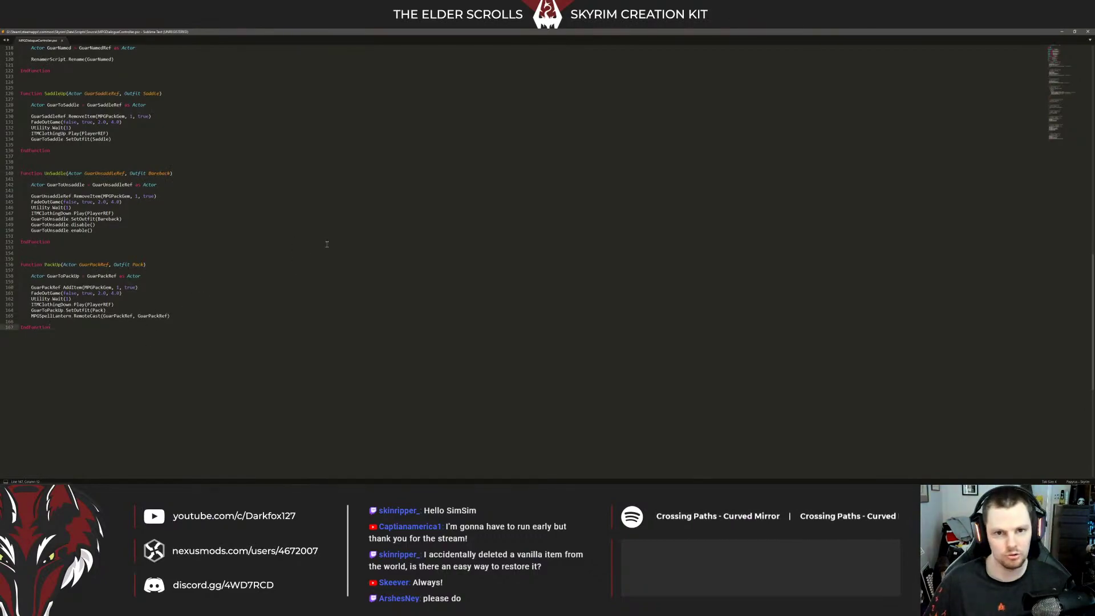
# Switch back to the Creation Kit, show the quest's dialogue view, and open the Saddle Up info briefly without changing it
pyautogui.click(1060, 32)
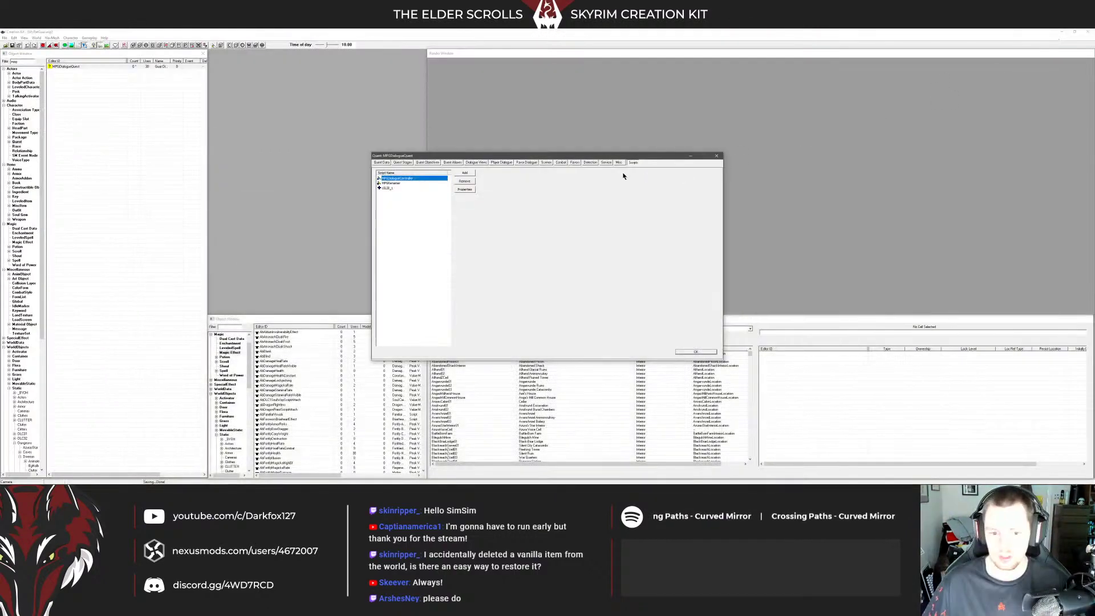
pyautogui.click(476, 162)
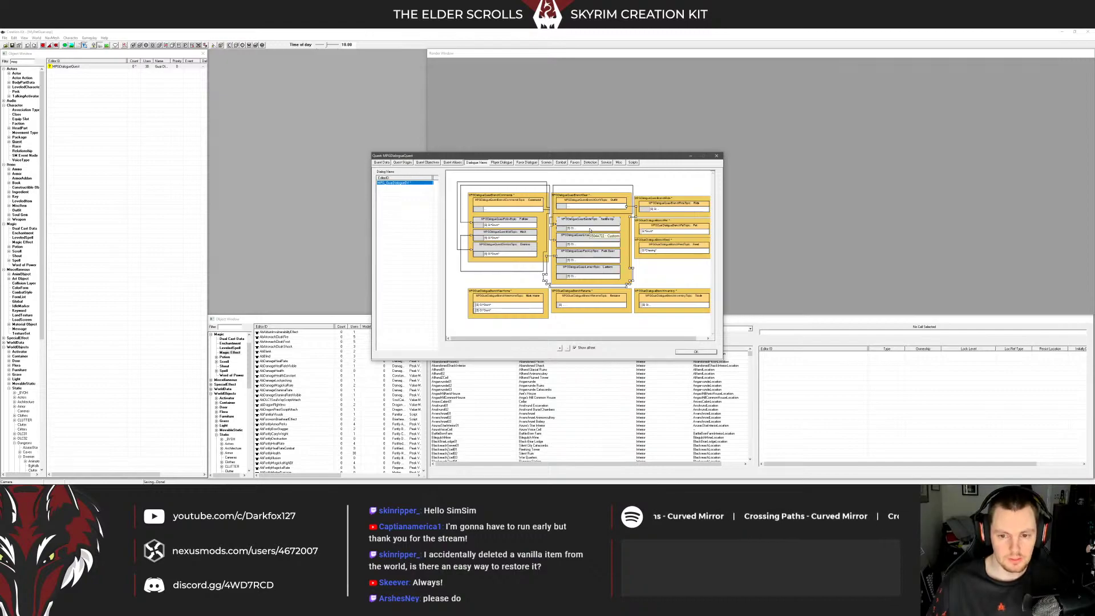
pyautogui.doubleClick(580, 229)
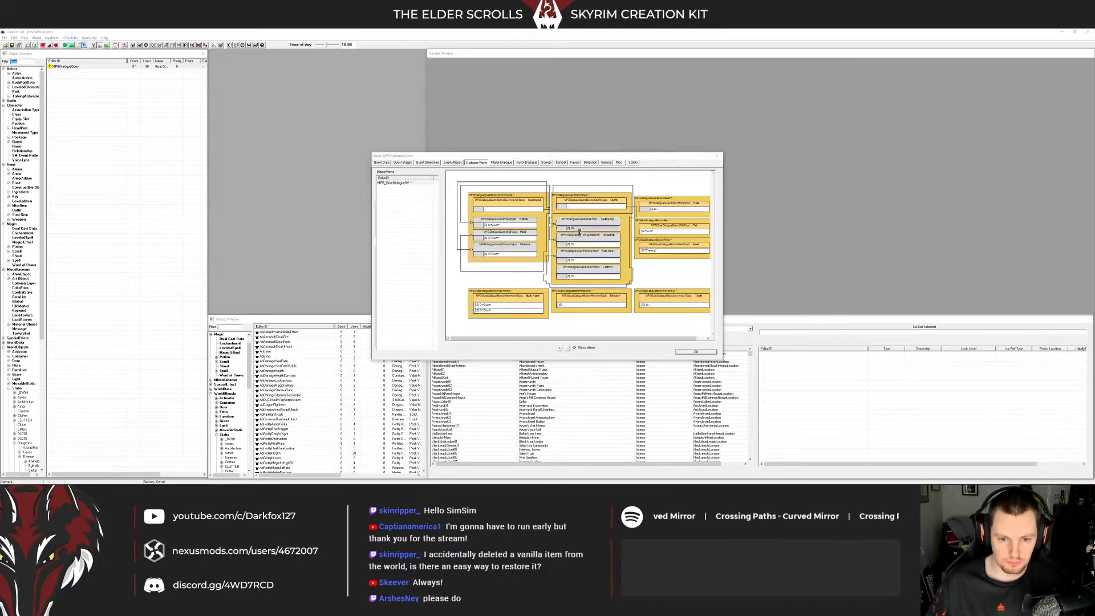
pyautogui.click(663, 364)
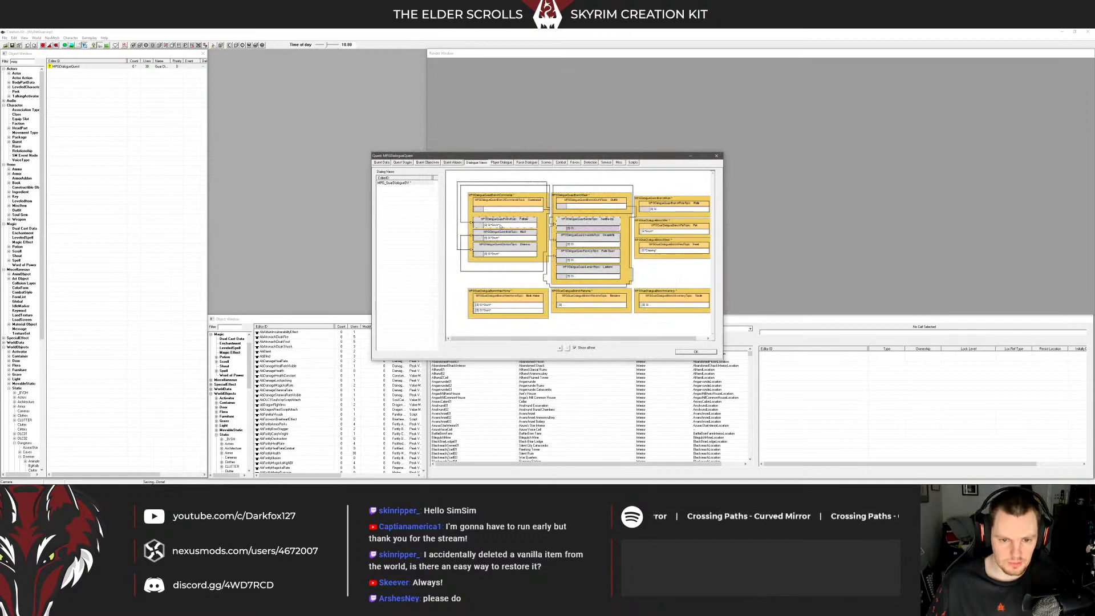
# Open the Follow info and read its full end script fragment, including the argument passed to the Follow function
pyautogui.doubleClick(500, 226)
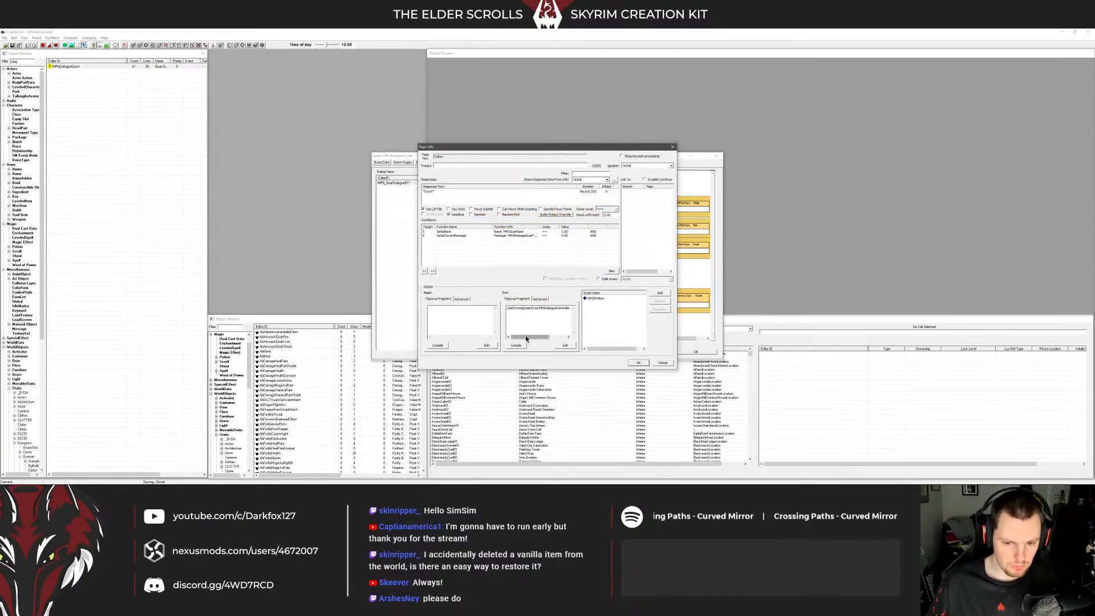
pyautogui.moveTo(525, 338); pyautogui.dragTo(557, 339)
pyautogui.click(559, 310)
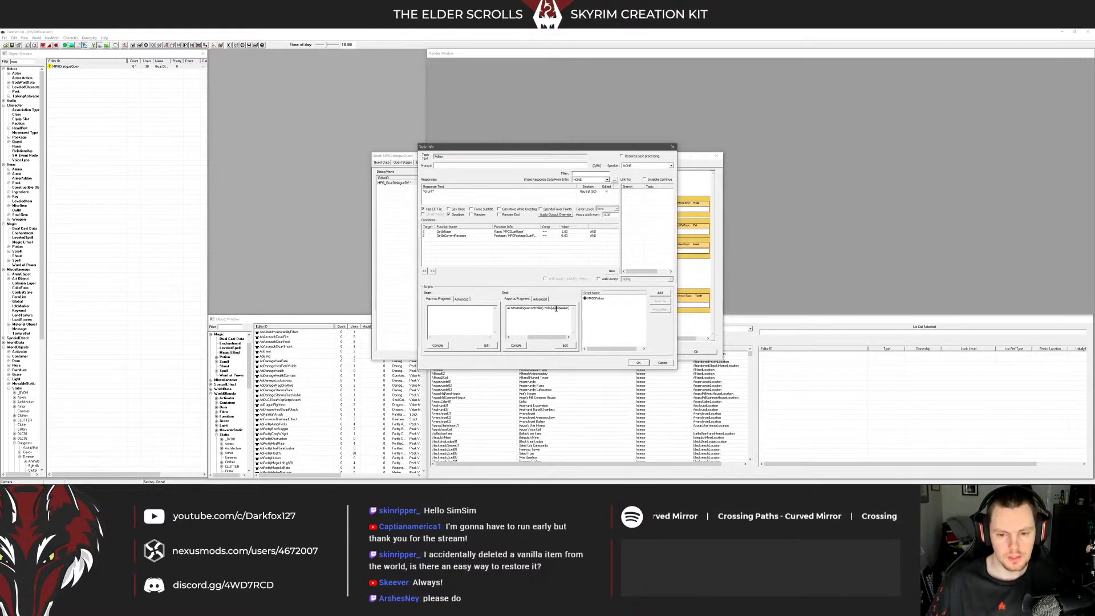
pyautogui.doubleClick(558, 308)
pyautogui.click(559, 311)
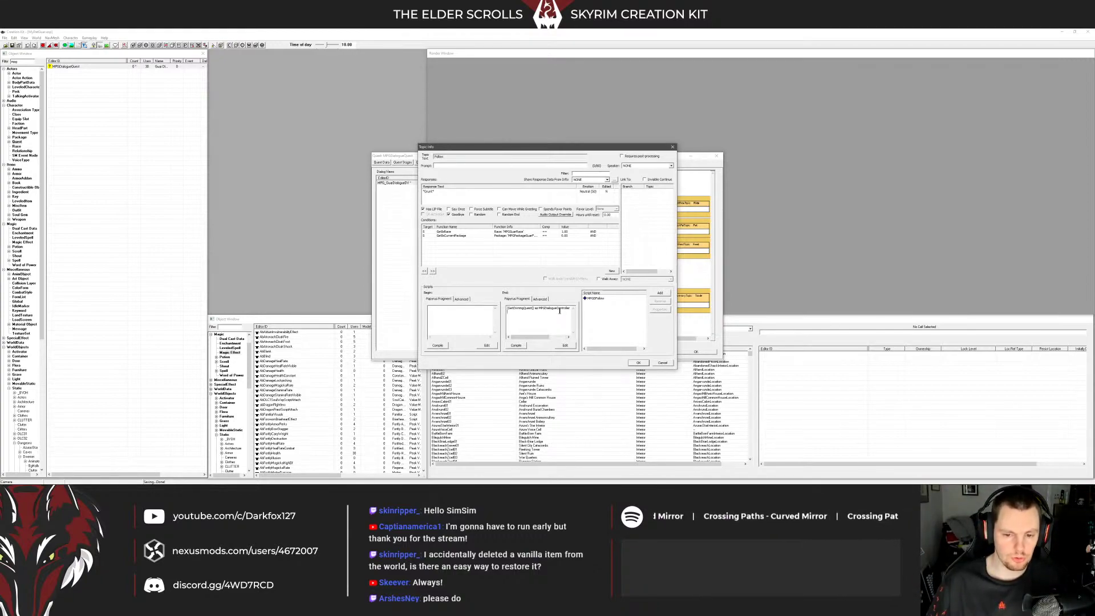
# Switch to the MPGDialogueController script in the external editor and examine the PackUp function's GuarPackRef and Pack parameters
pyautogui.click(564, 345)
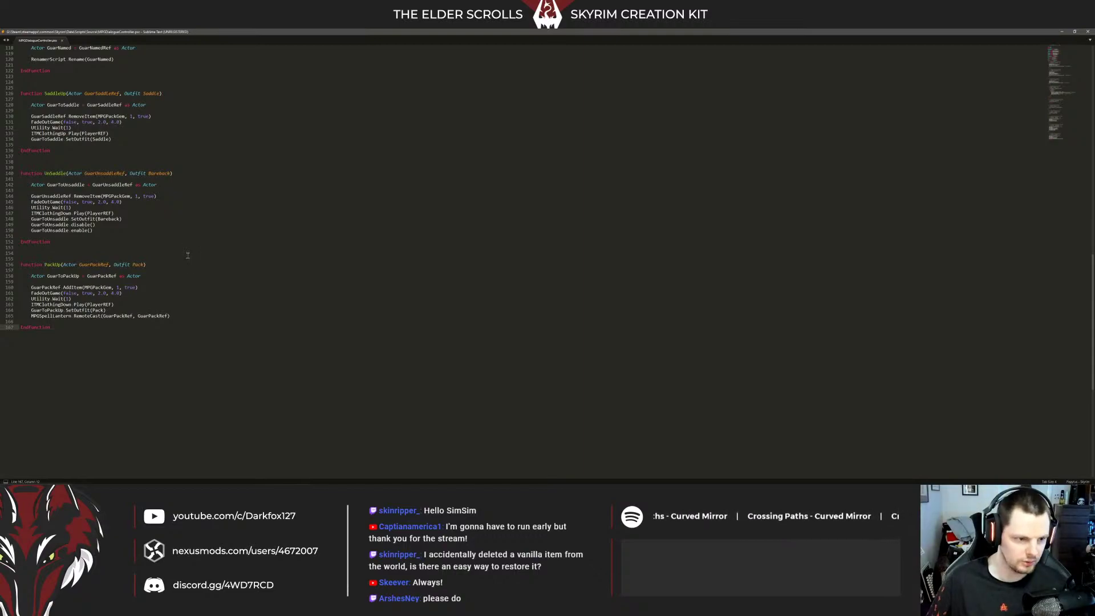
pyautogui.click(154, 261)
pyautogui.click(156, 263)
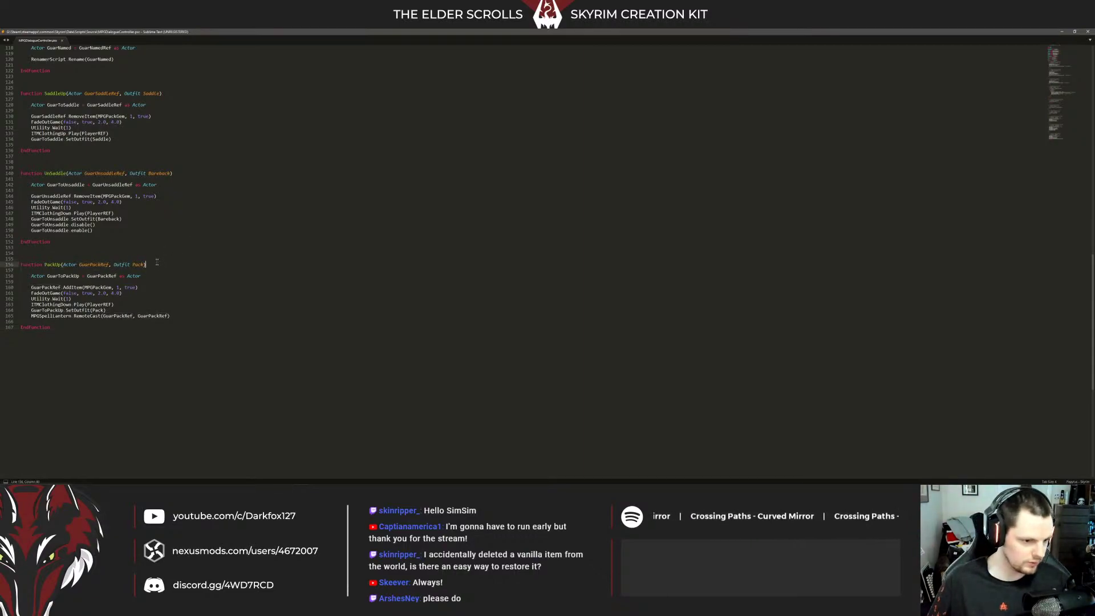
pyautogui.click(156, 260)
pyautogui.click(162, 262)
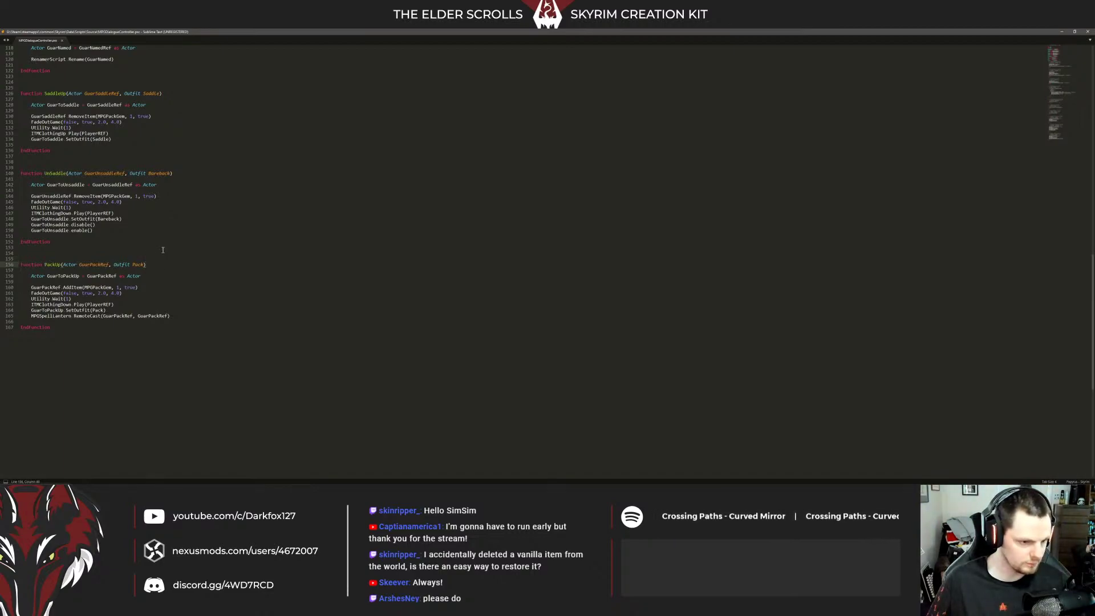
pyautogui.doubleClick(107, 263)
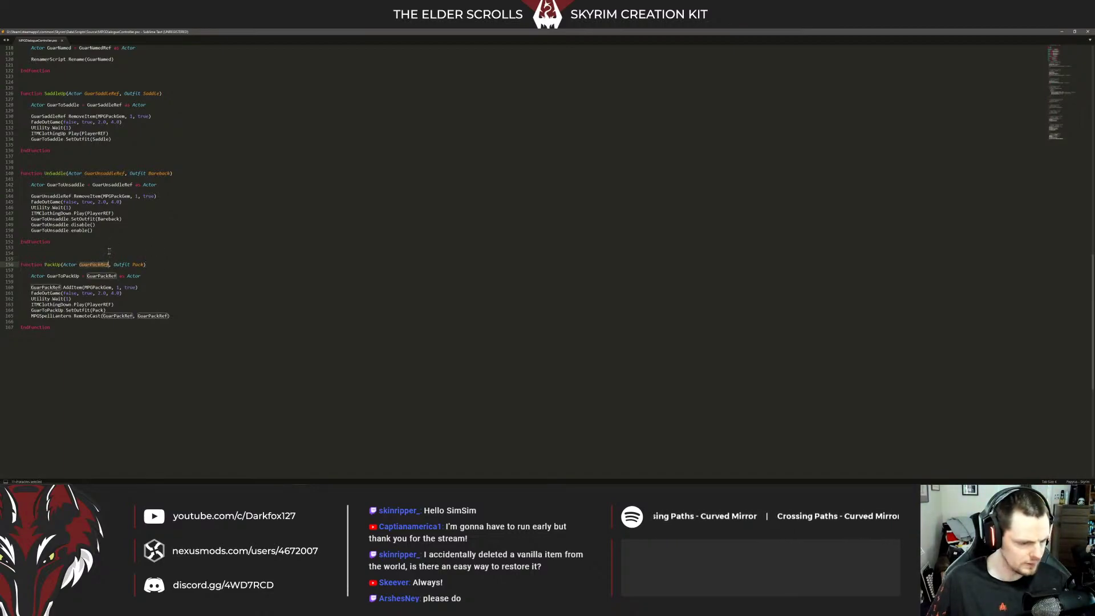
pyautogui.click(94, 247)
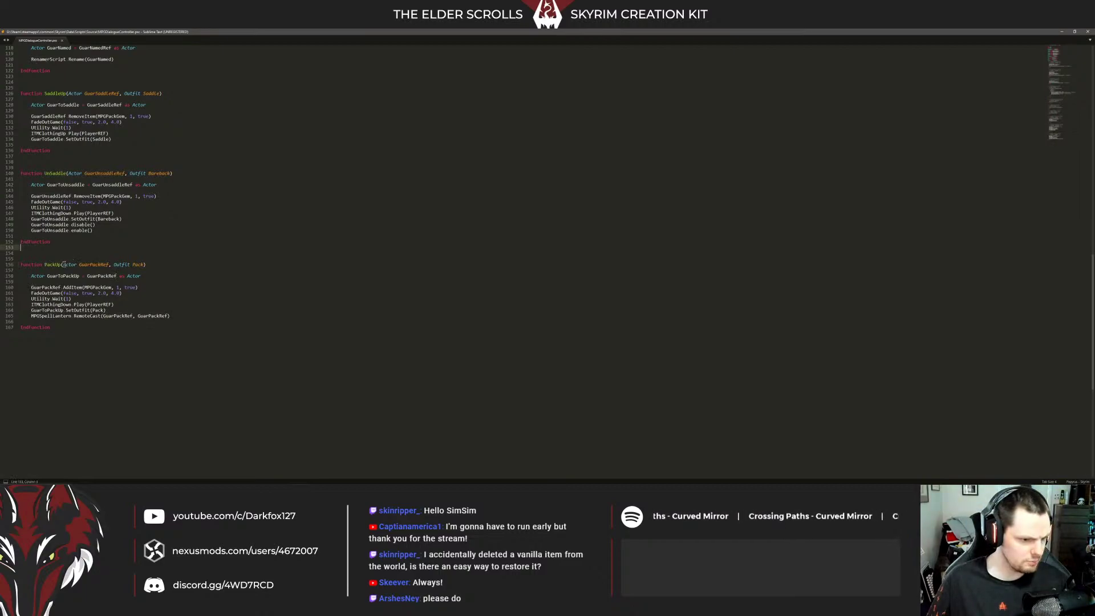
pyautogui.moveTo(62, 264); pyautogui.dragTo(108, 265)
pyautogui.click(140, 265)
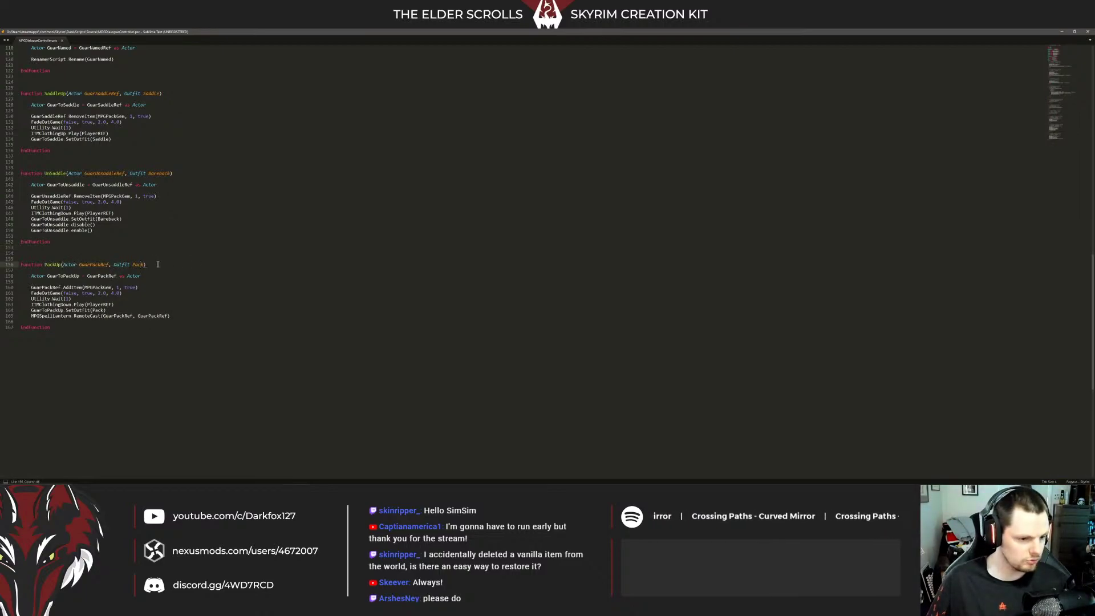
pyautogui.doubleClick(141, 264)
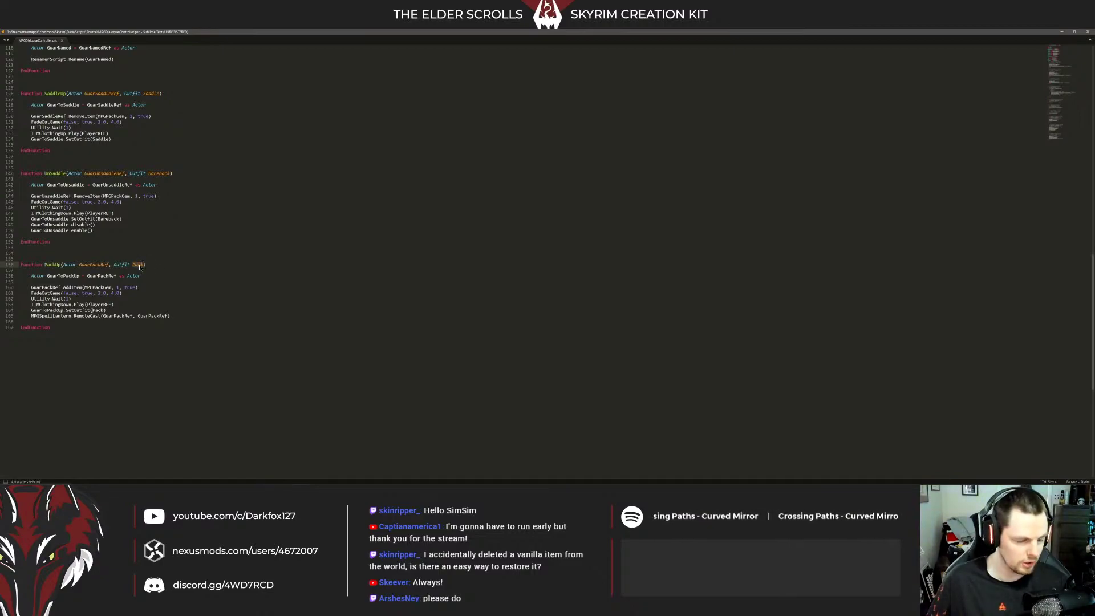
# Compare the Outfit parameters of the SaddleUp and UnSaddle functions, Saddle and Bareback, and highlight the UnSaddle function's body
pyautogui.scroll(5, 140, 266)
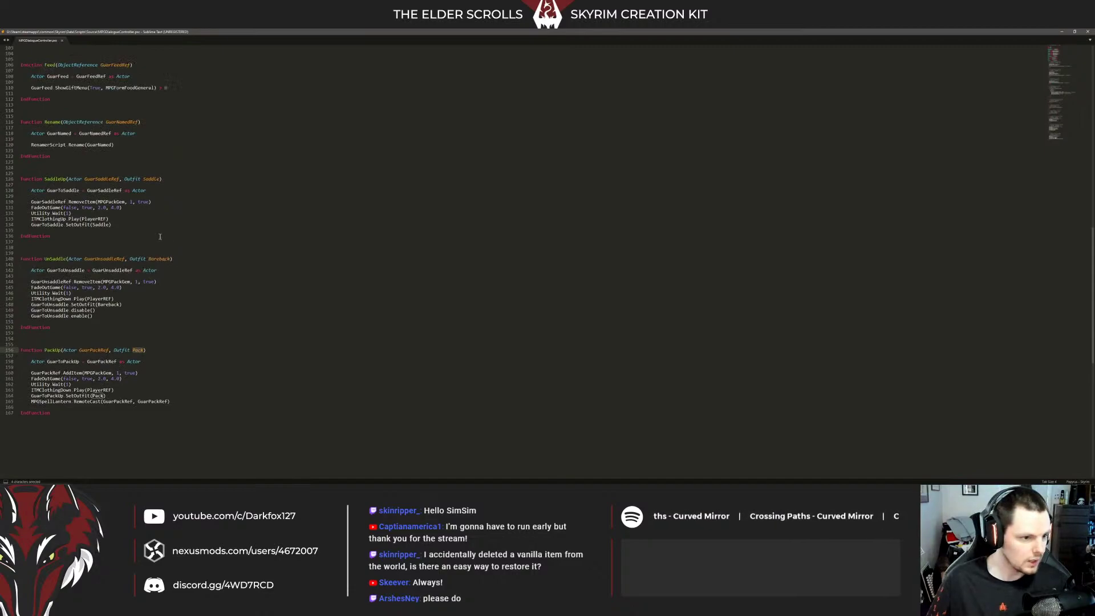
pyautogui.scroll(-1, 171, 228)
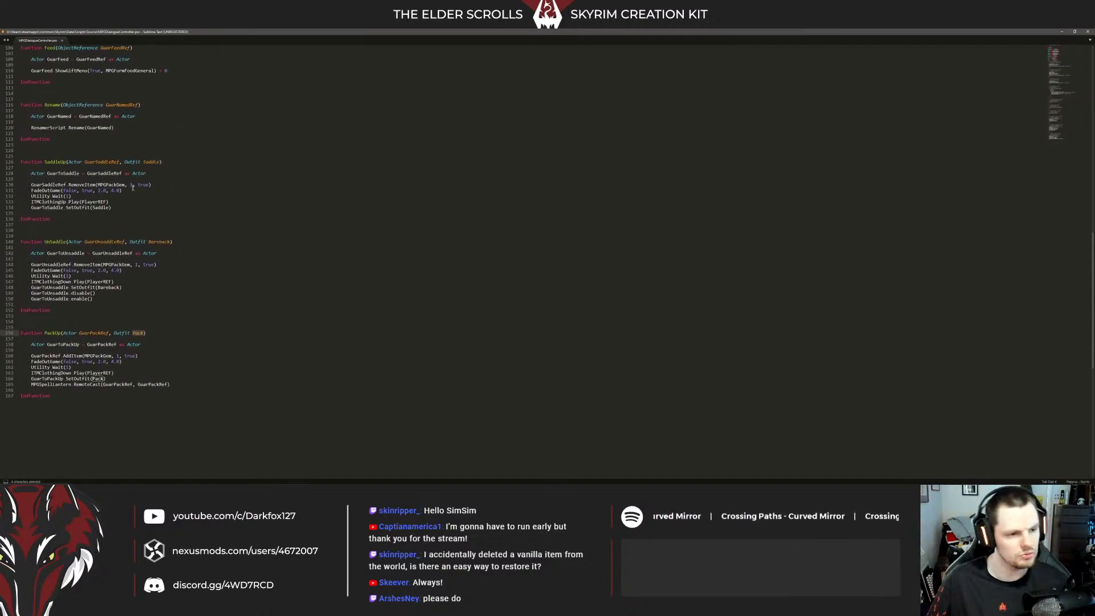
pyautogui.doubleClick(152, 162)
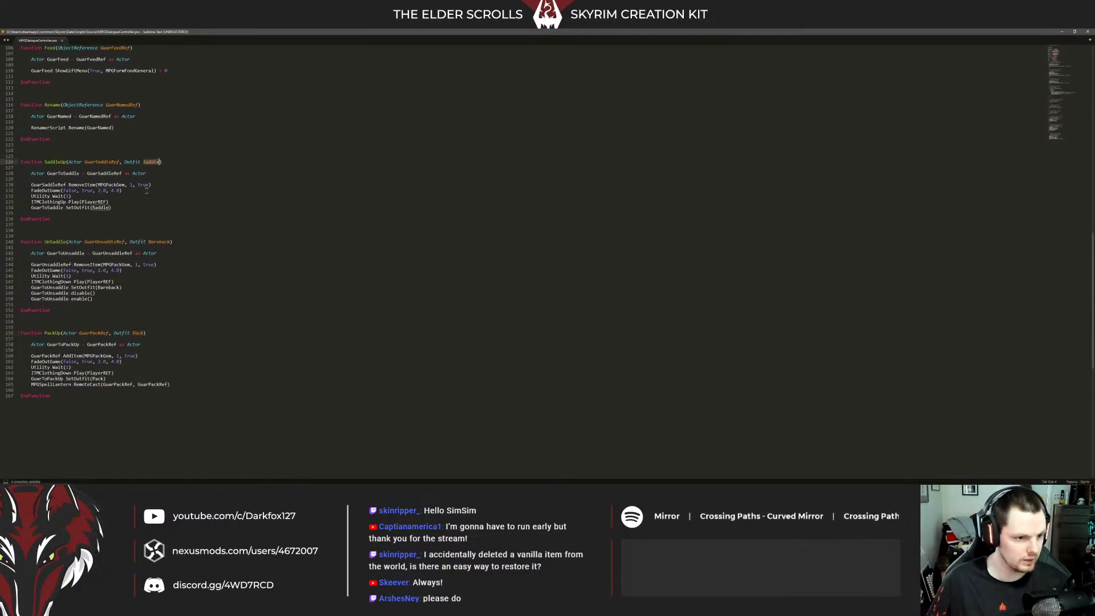
pyautogui.doubleClick(158, 242)
pyautogui.doubleClick(153, 162)
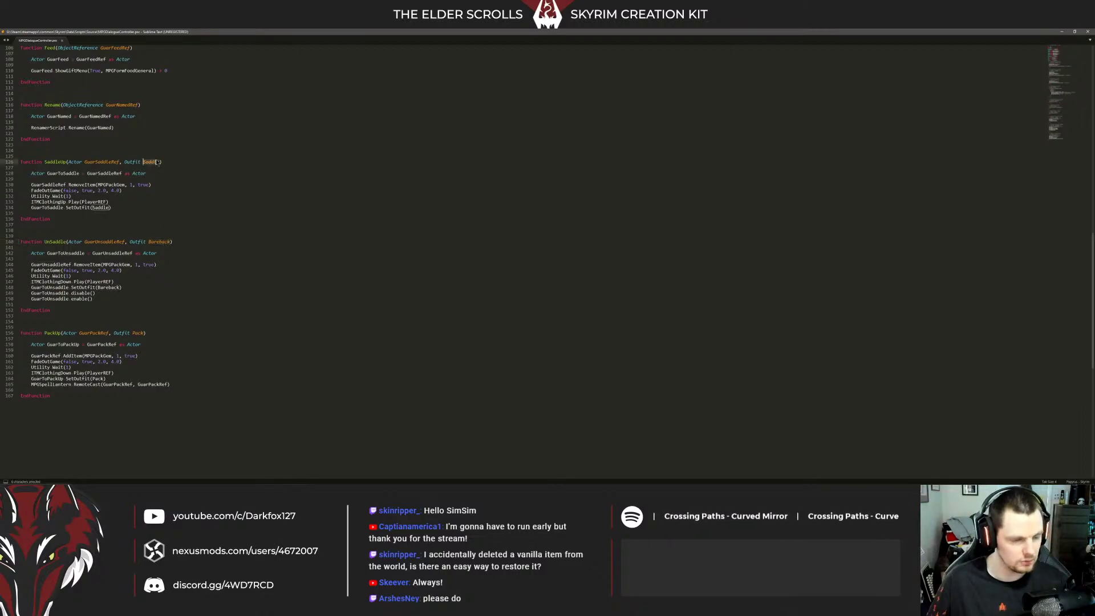
pyautogui.doubleClick(160, 243)
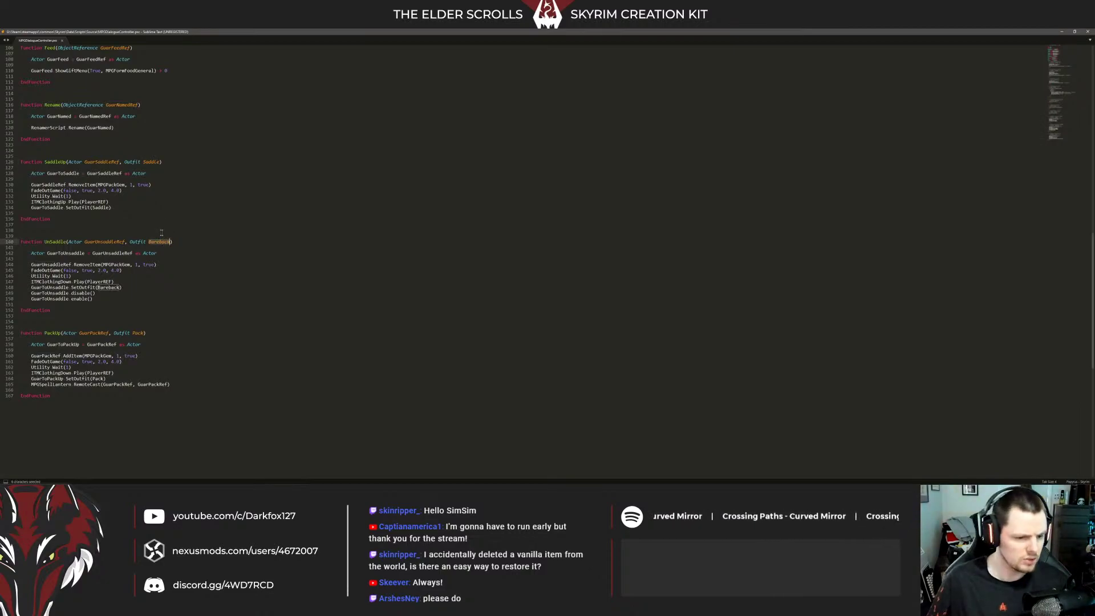
pyautogui.doubleClick(151, 162)
pyautogui.click(108, 276)
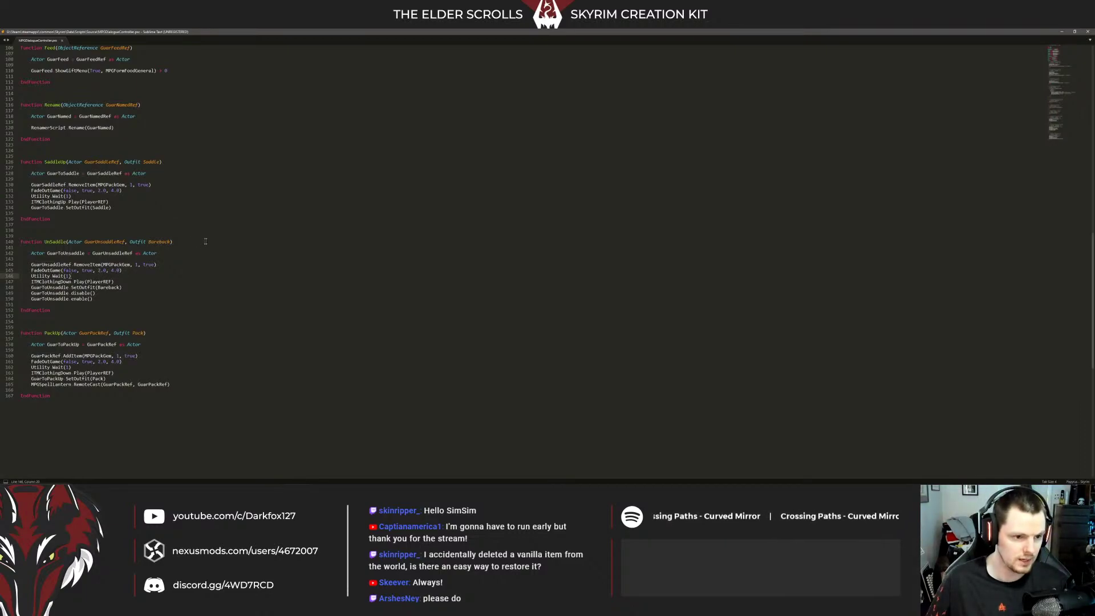
pyautogui.click(160, 242)
pyautogui.doubleClick(161, 242)
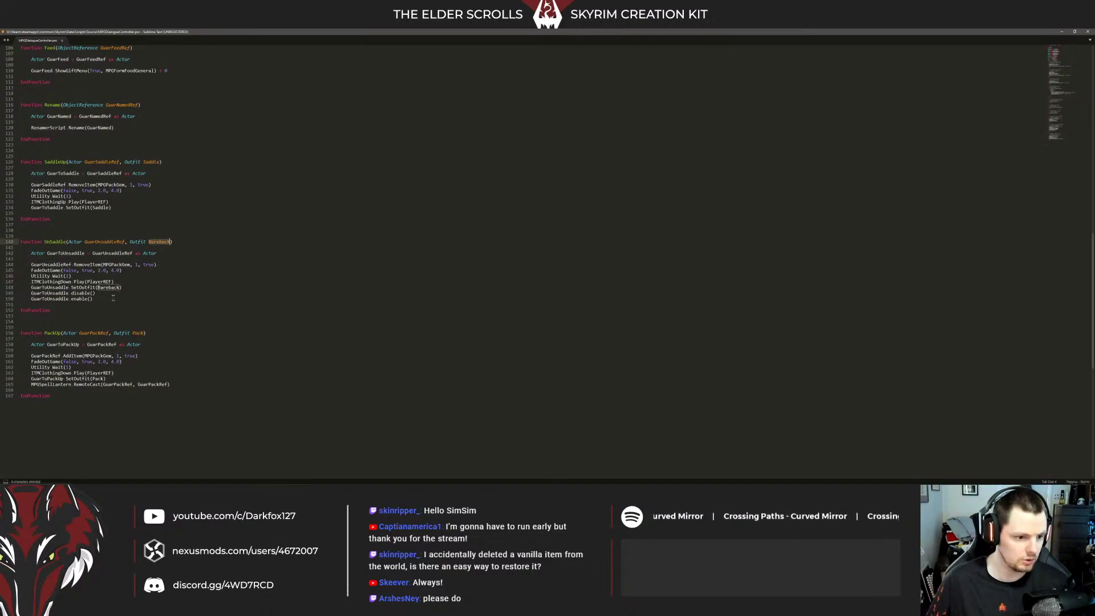
pyautogui.moveTo(113, 298); pyautogui.dragTo(24, 266)
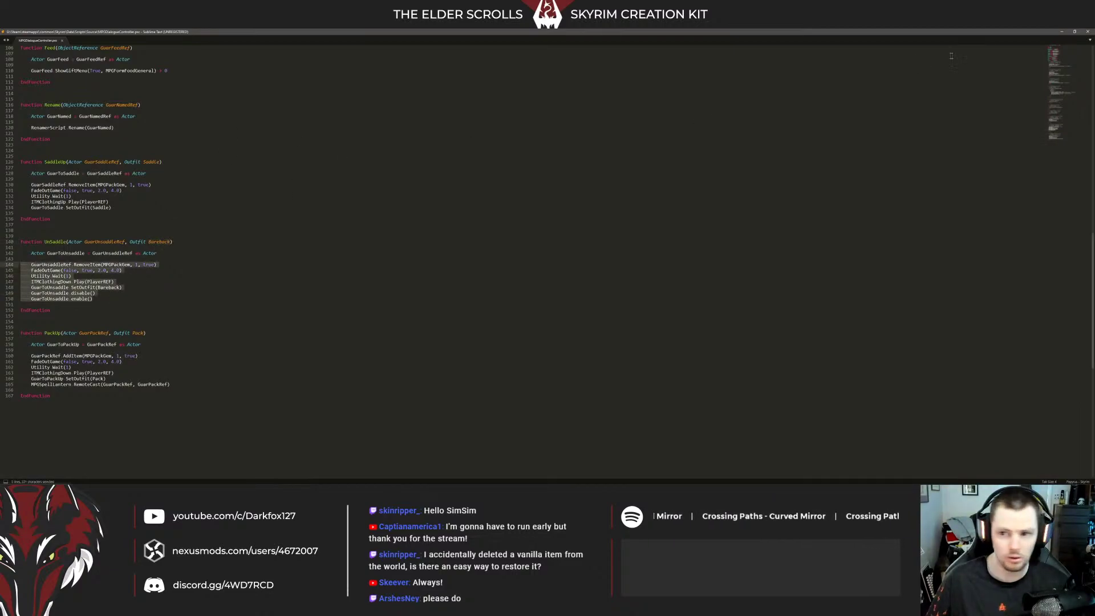
# Return to the Follow info in the Creation Kit, check its fragment script's properties, and close the info unchanged
pyautogui.click(1061, 31)
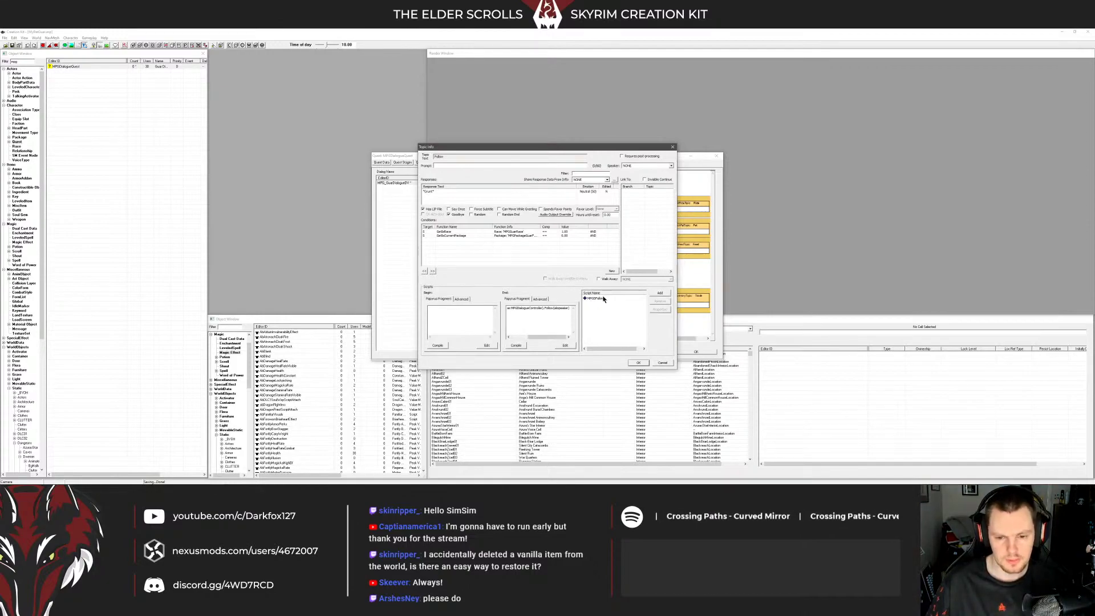
pyautogui.click(560, 308)
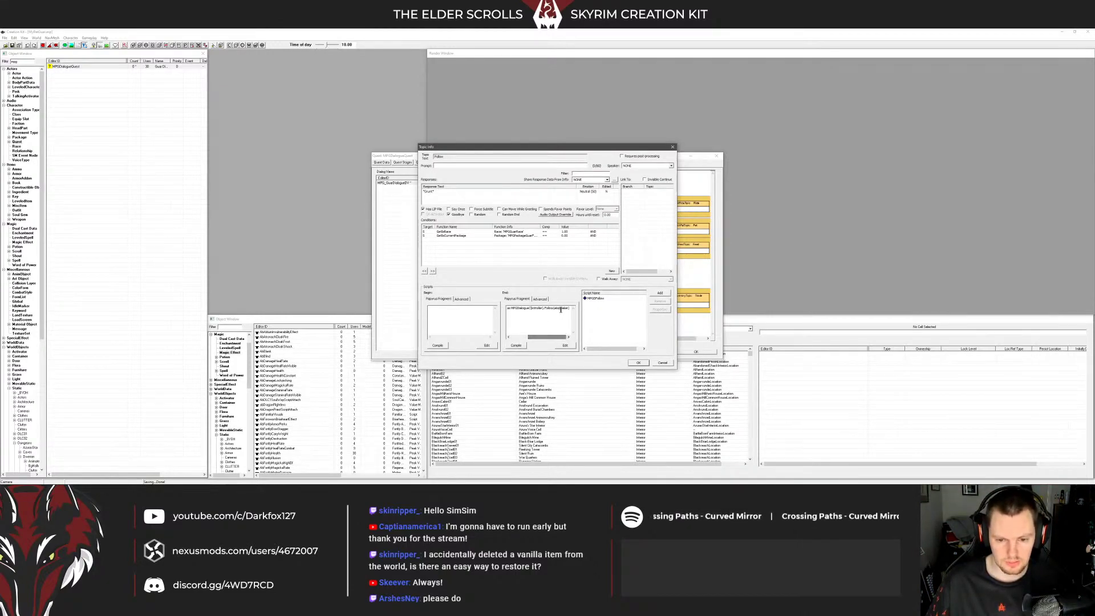
pyautogui.doubleClick(596, 298)
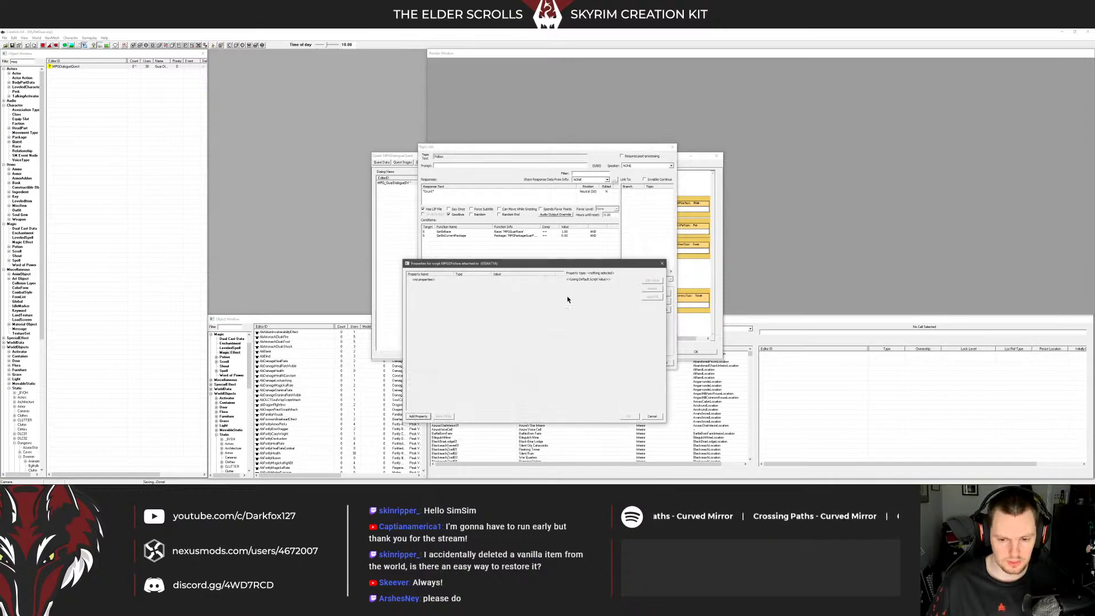
pyautogui.click(652, 417)
pyautogui.click(654, 369)
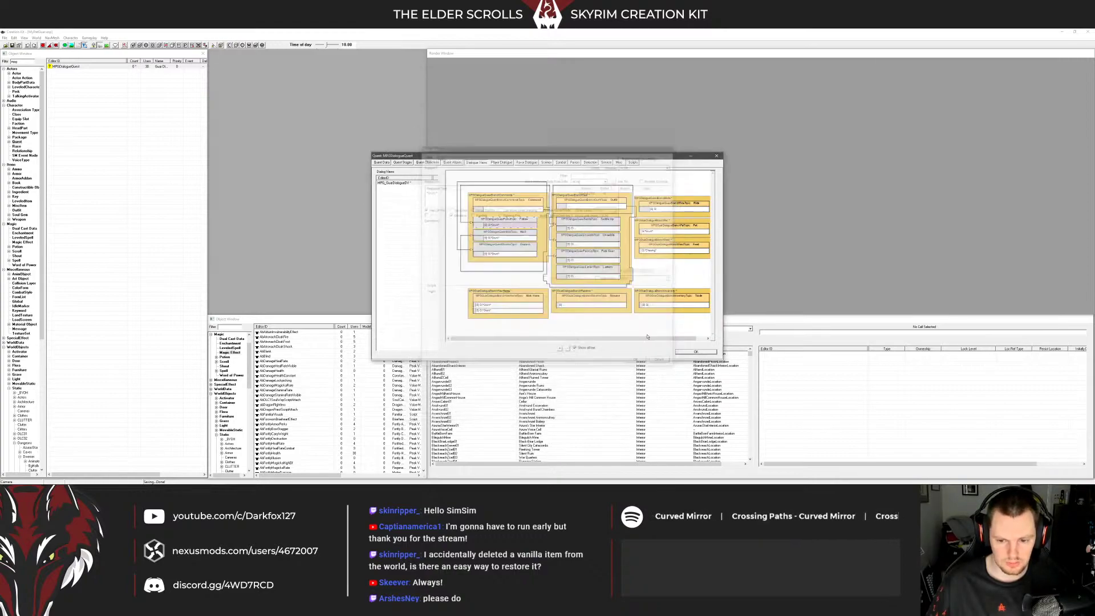
# Open the Saddle Up info, inspect its fragment script's outfit property, and highlight the outfit argument in the end fragment
pyautogui.doubleClick(596, 244)
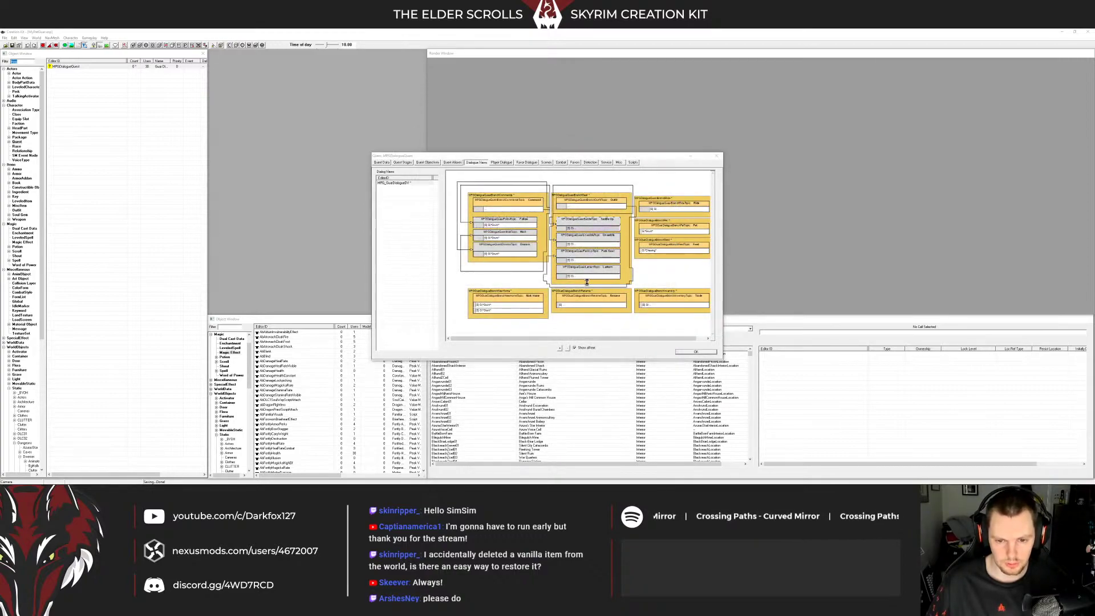
pyautogui.doubleClick(599, 298)
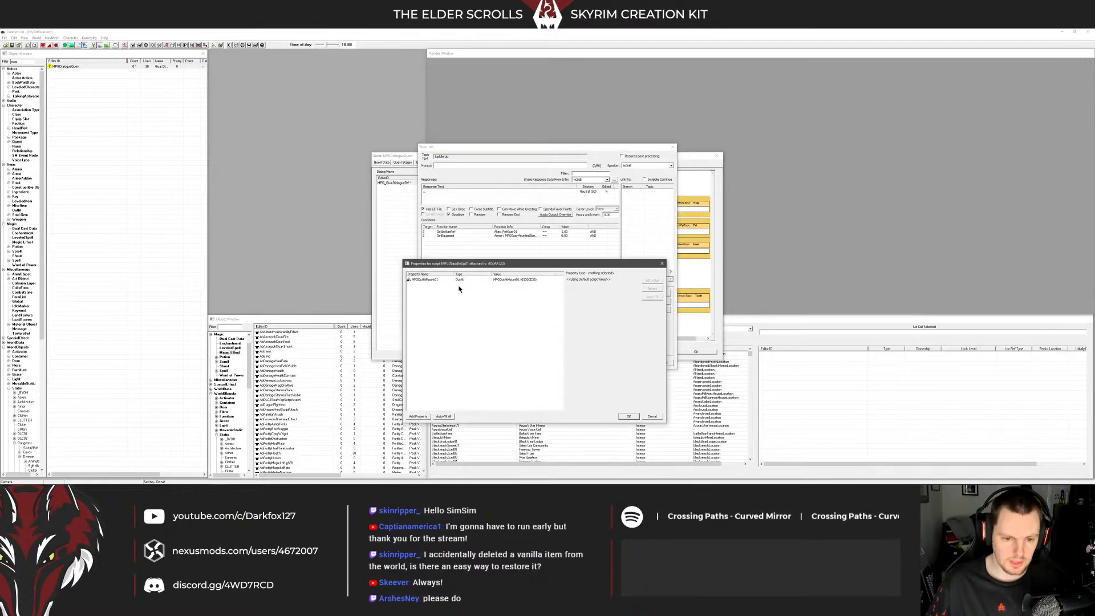
pyautogui.click(504, 281)
pyautogui.click(628, 416)
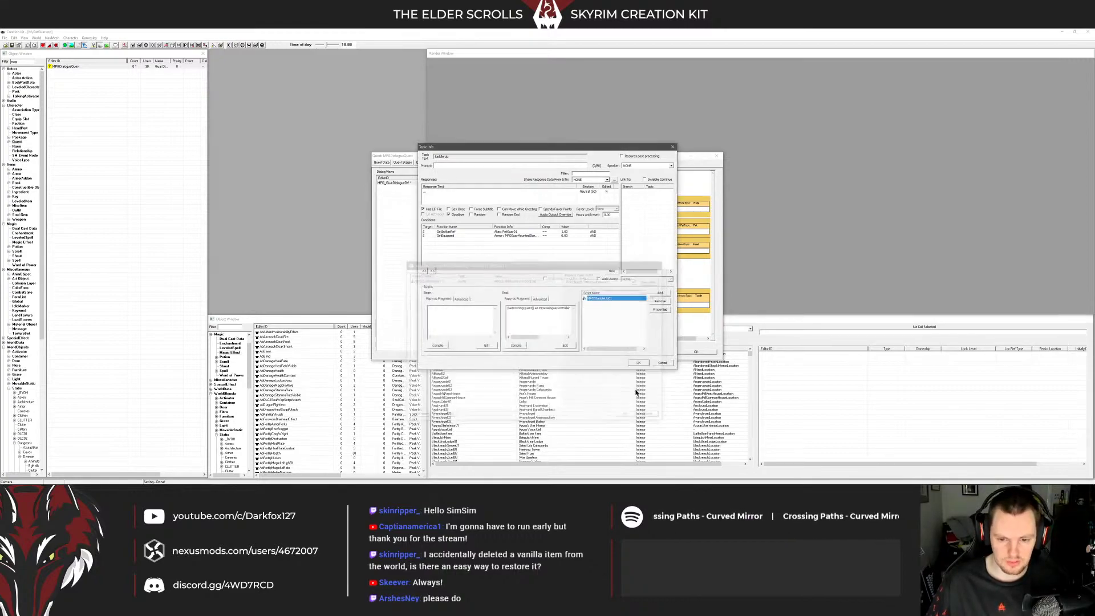
pyautogui.click(560, 307)
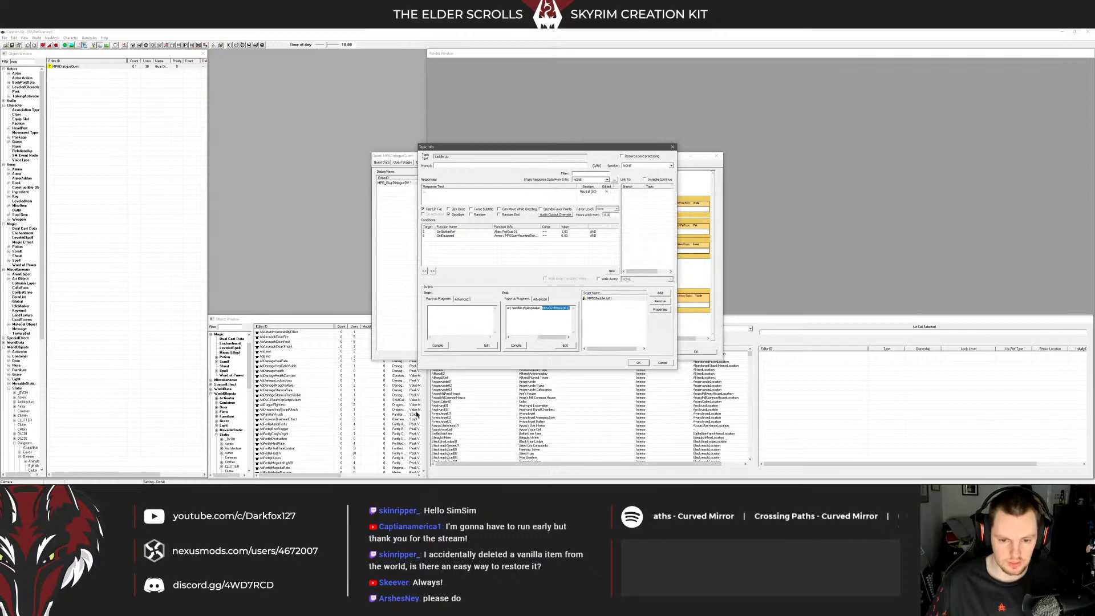
# Compare the UnSaddle function's Bareback parameter in the controller script with the arguments in the Saddle Up info's end fragment
pyautogui.click(300, 480)
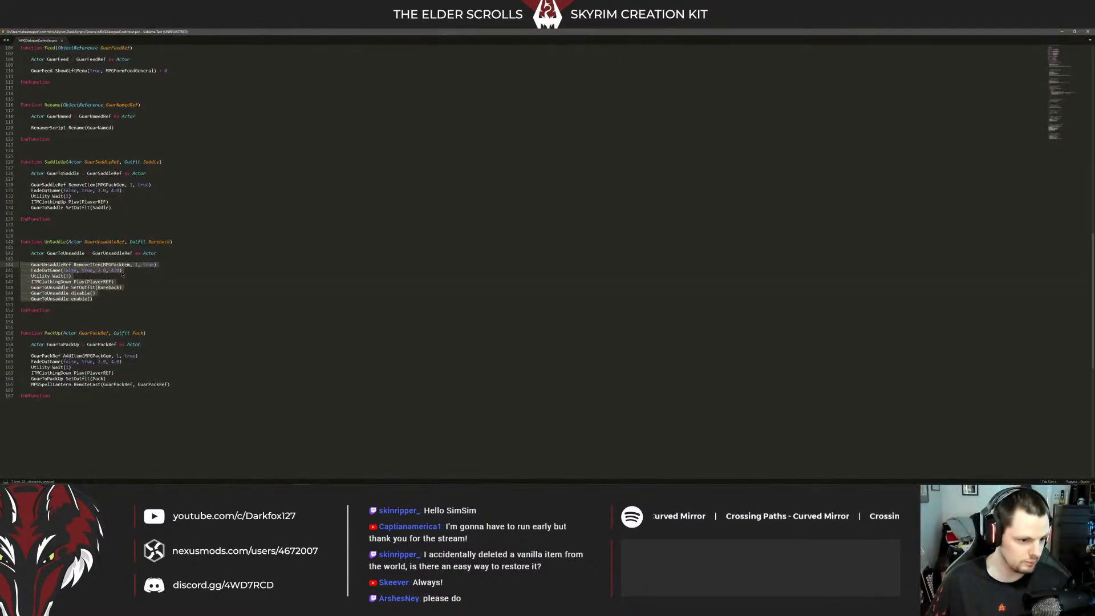
pyautogui.doubleClick(158, 242)
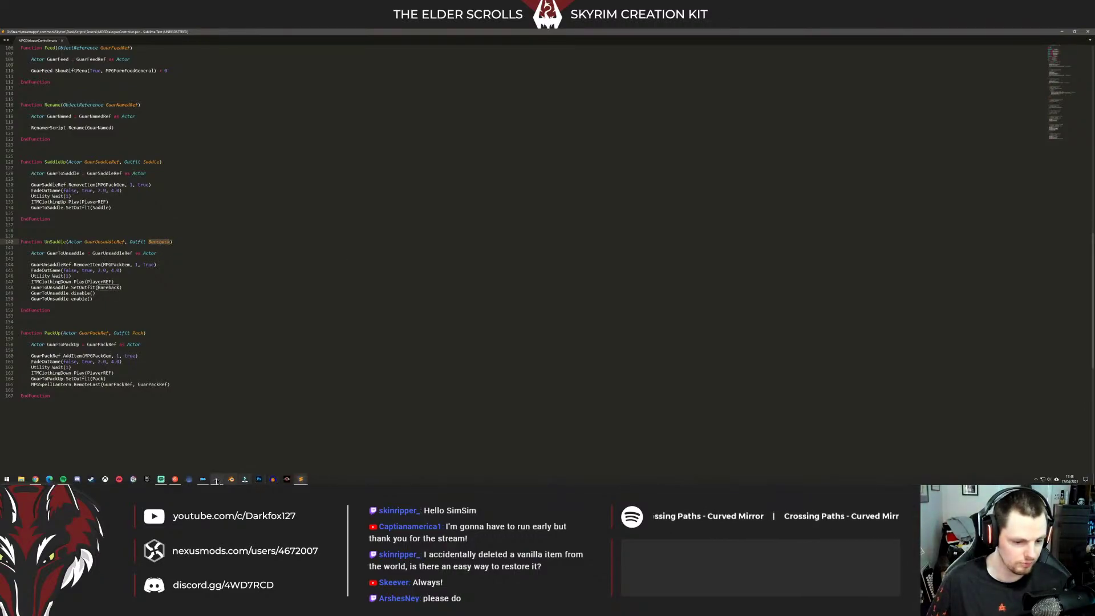
pyautogui.click(219, 480)
pyautogui.click(561, 312)
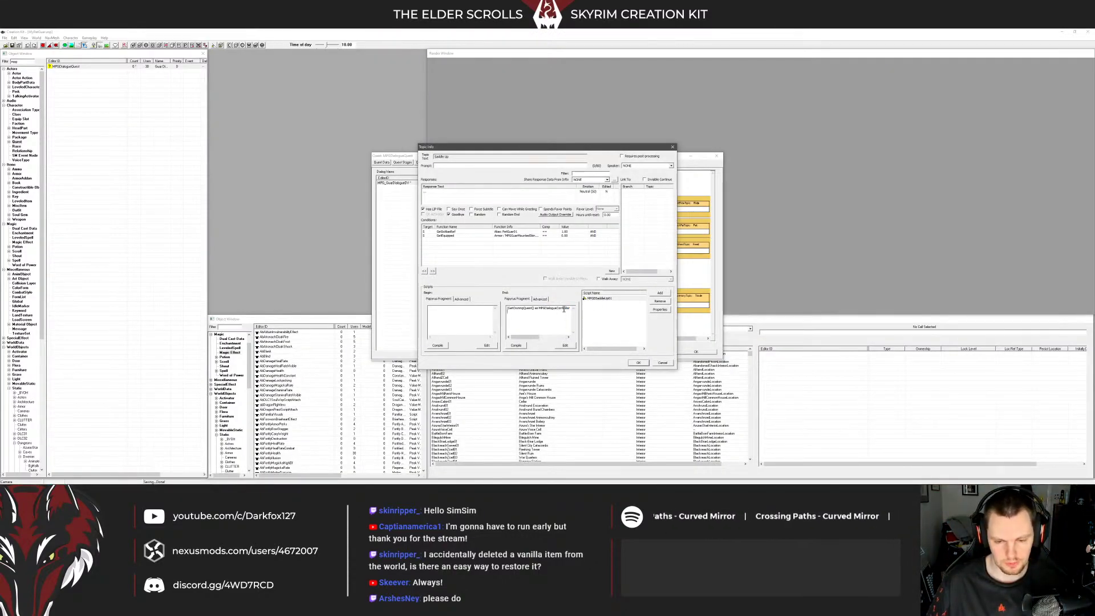
pyautogui.click(515, 345)
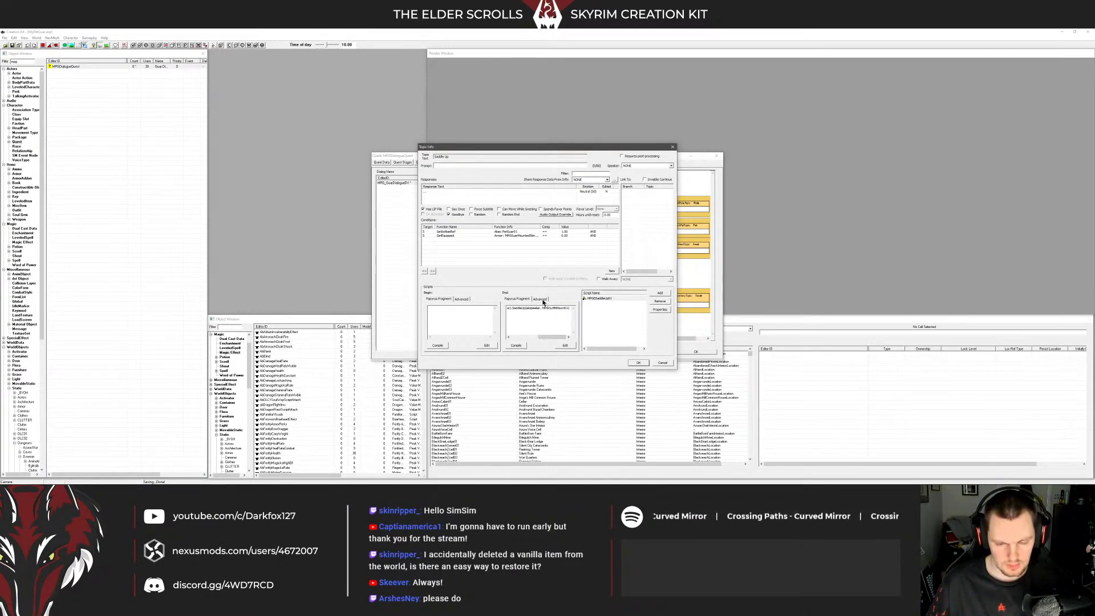
pyautogui.click(520, 299)
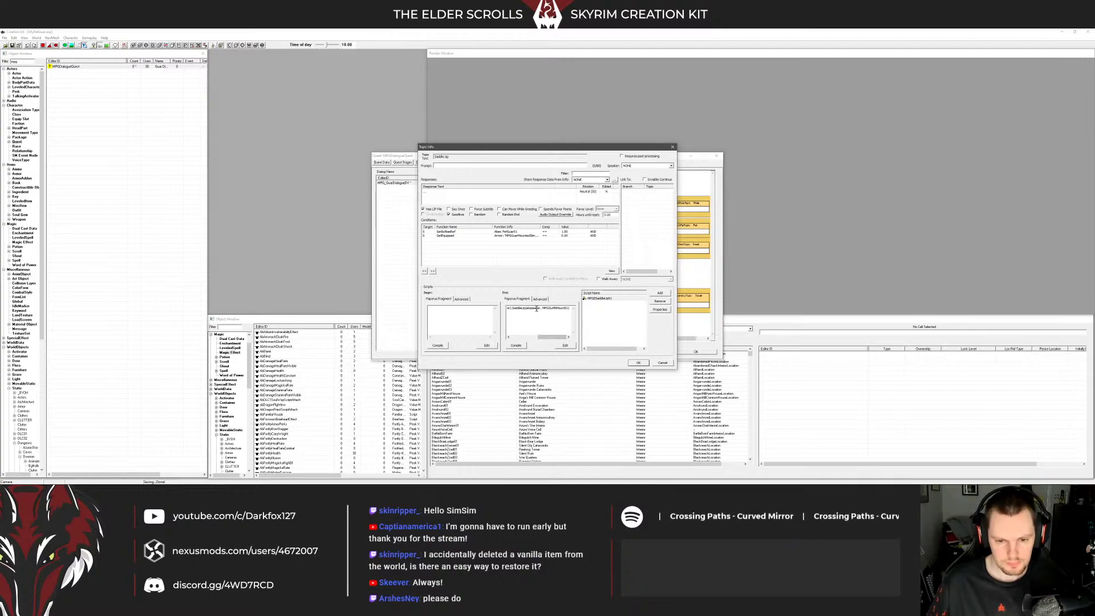
# Highlight the speaker argument in the Saddle Up info's end fragment and compare it with the PackUp and UnSaddle functions' Actor parameters
pyautogui.doubleClick(534, 308)
pyautogui.write('GetOwningQuest()')
pyautogui.moveTo(525, 337); pyautogui.dragTo(552, 337)
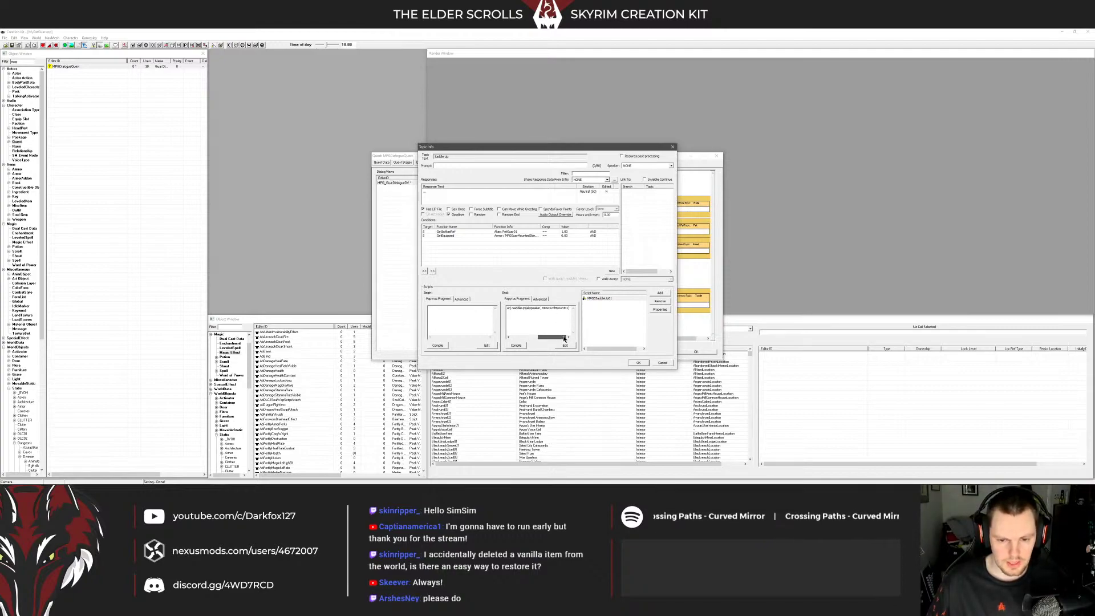
pyautogui.doubleClick(531, 308)
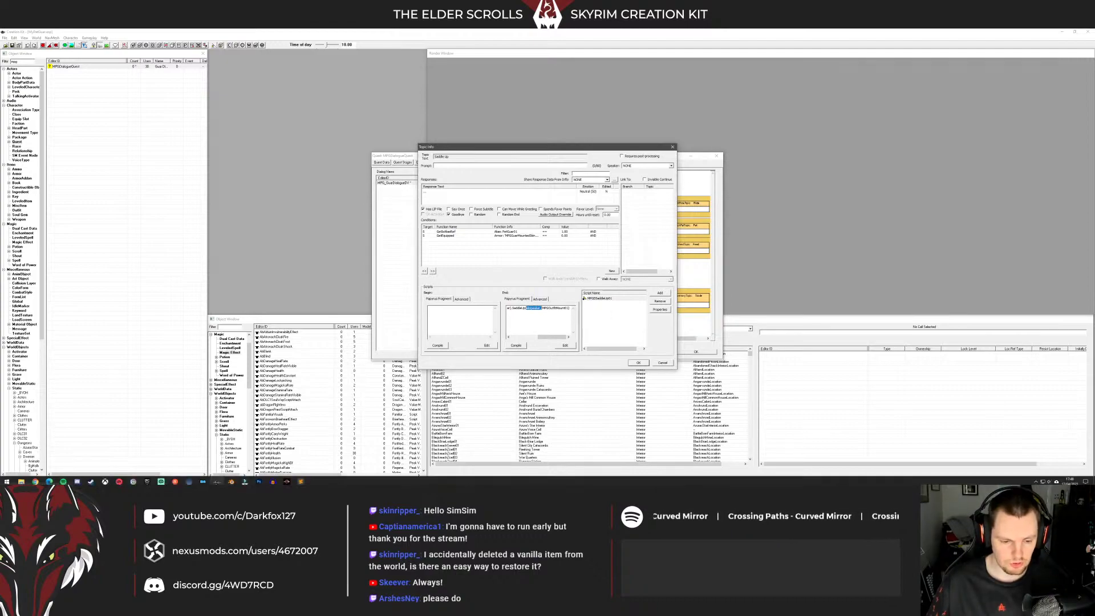
pyautogui.hotkey('alt', 'Tab')
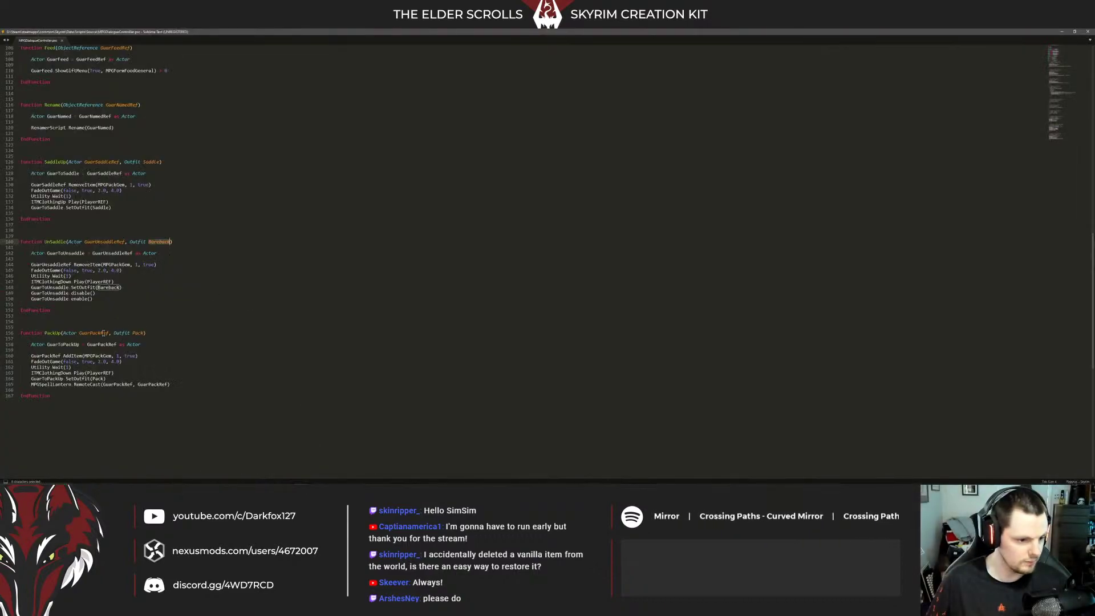
pyautogui.doubleClick(104, 333)
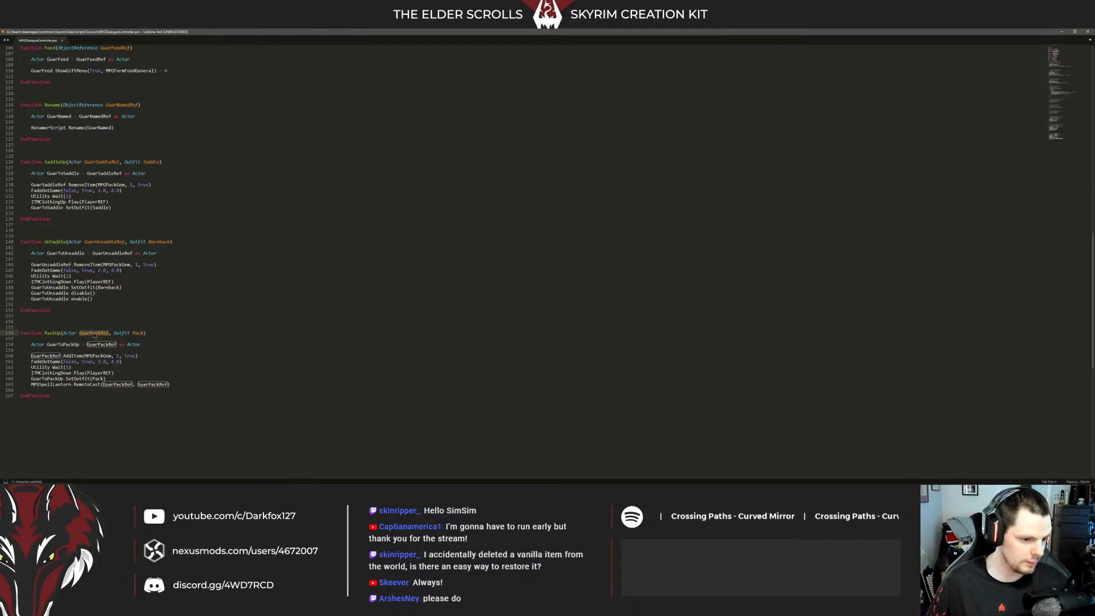
pyautogui.doubleClick(98, 242)
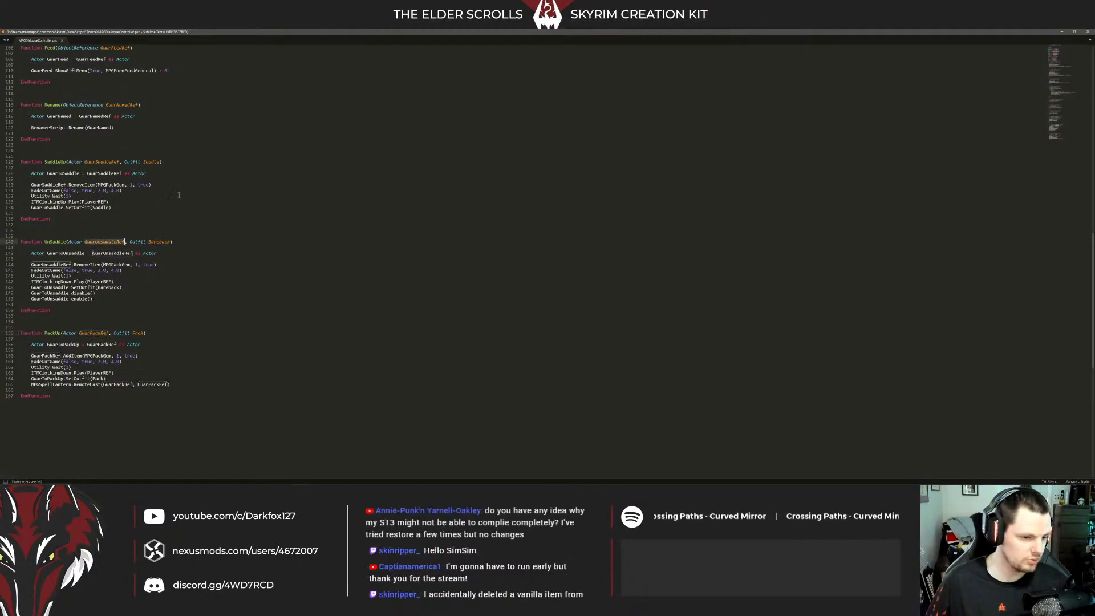
# Return to the Saddle Up info in the Creation Kit, check its conditions and end fragment, and close the info
pyautogui.click(1061, 31)
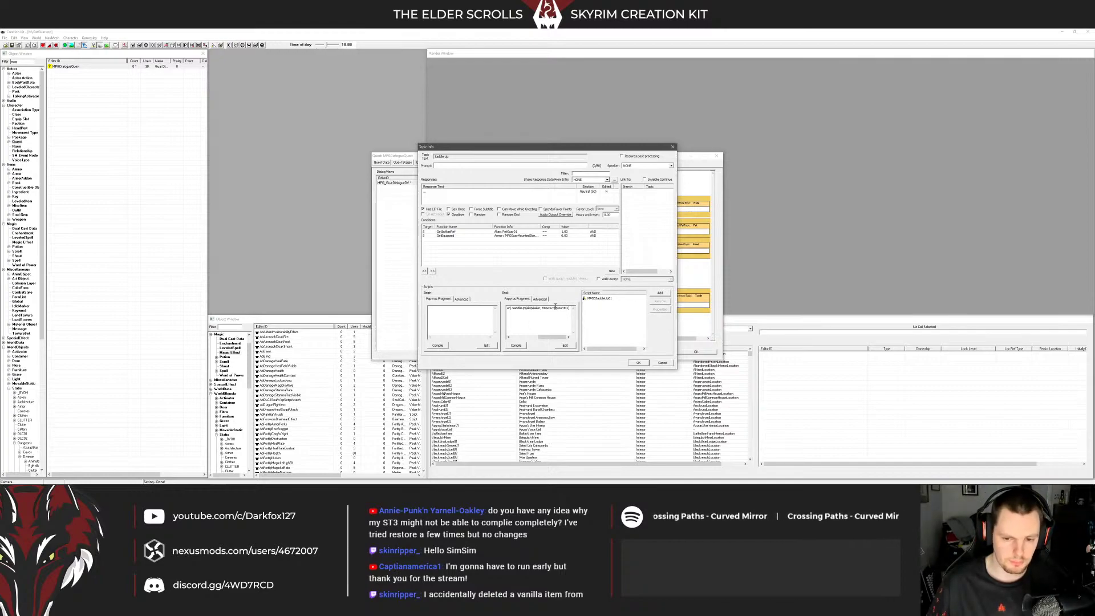
pyautogui.click(509, 233)
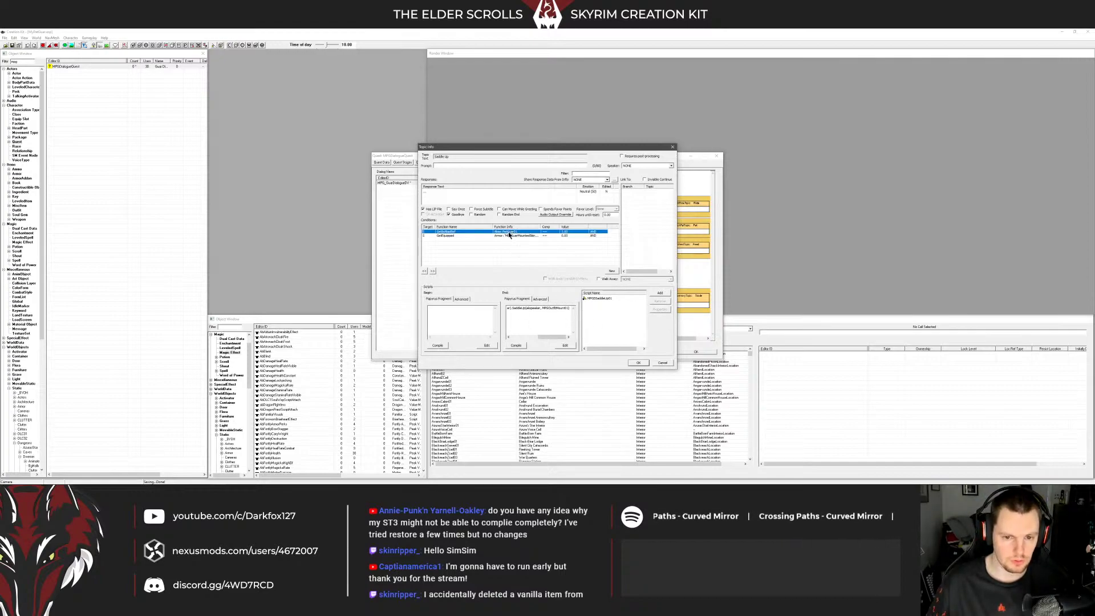
pyautogui.click(516, 258)
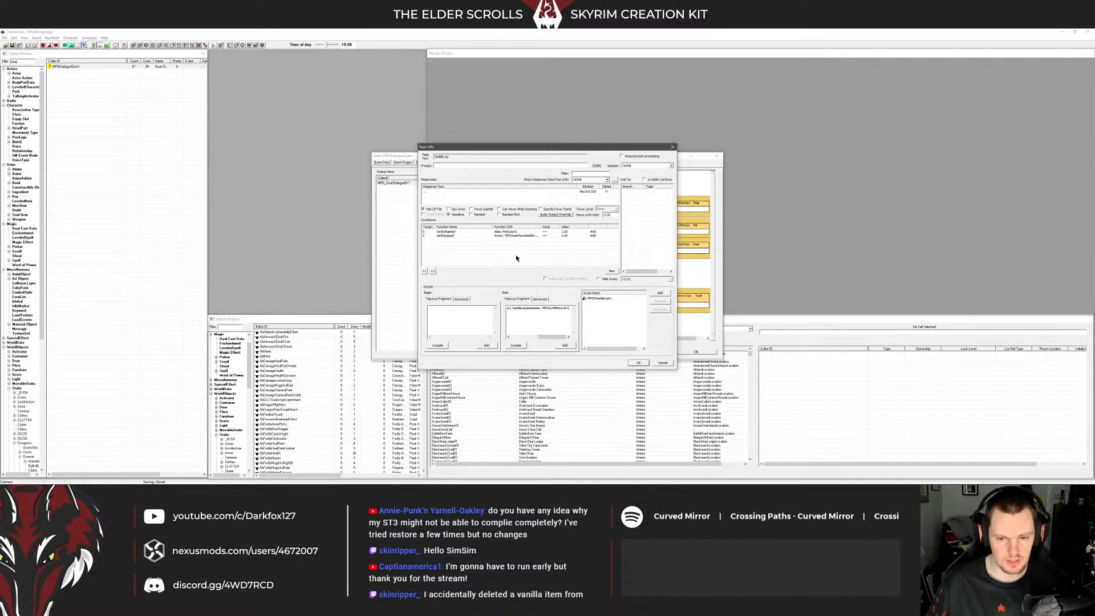
pyautogui.click(638, 363)
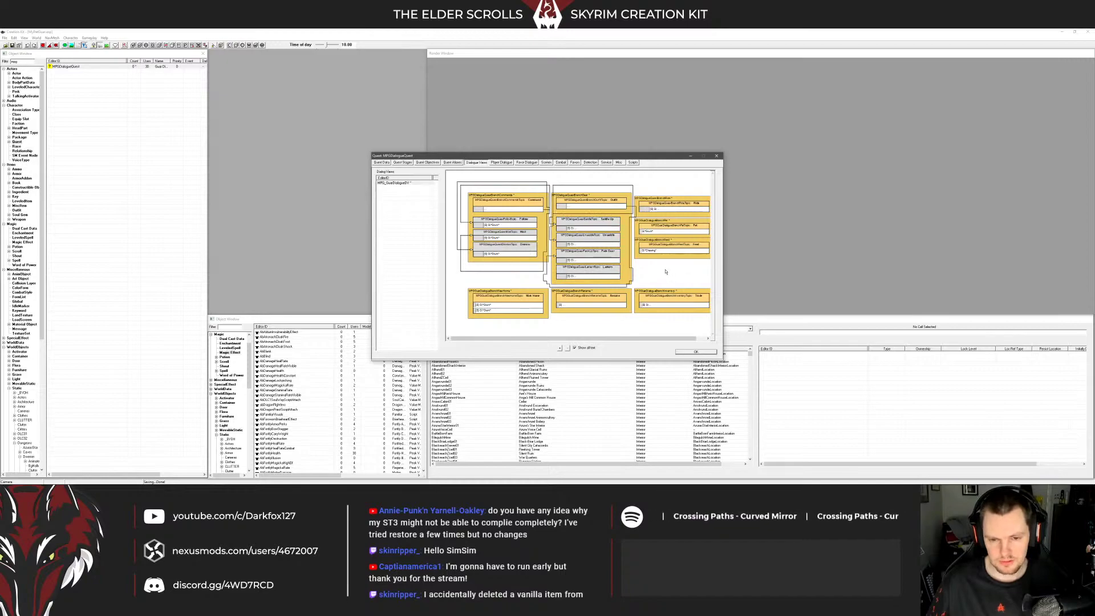
# Examine the controller script's Follow function, highlighting the GuarWaitAli clear line, the GuarFollowAli alias and the GuarFollowRef parameter
pyautogui.hotkey('alt', 'Tab')
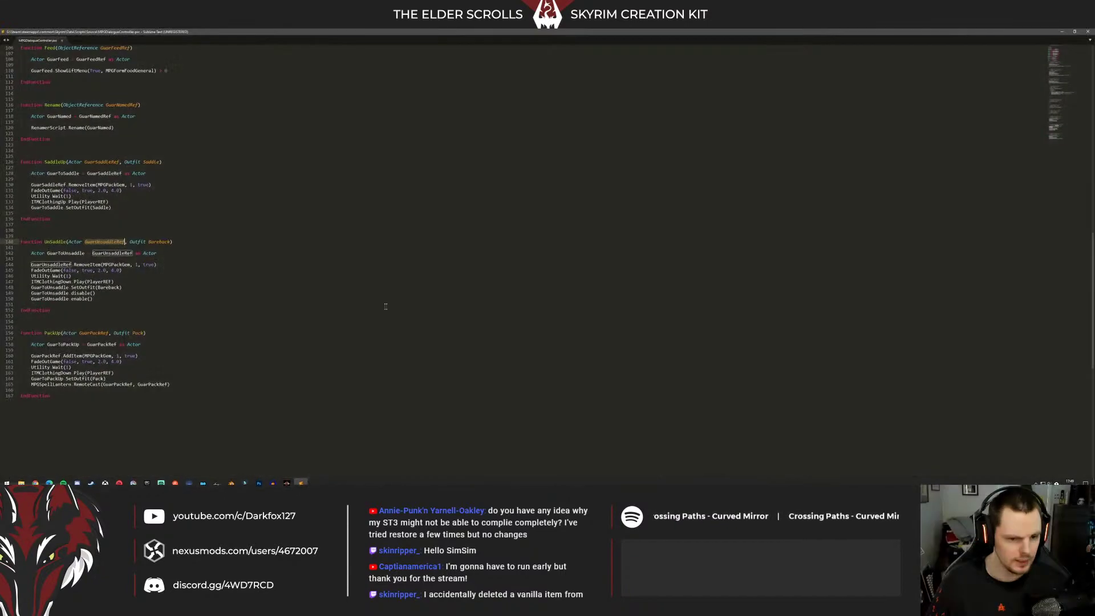
pyautogui.scroll(20, 228, 206)
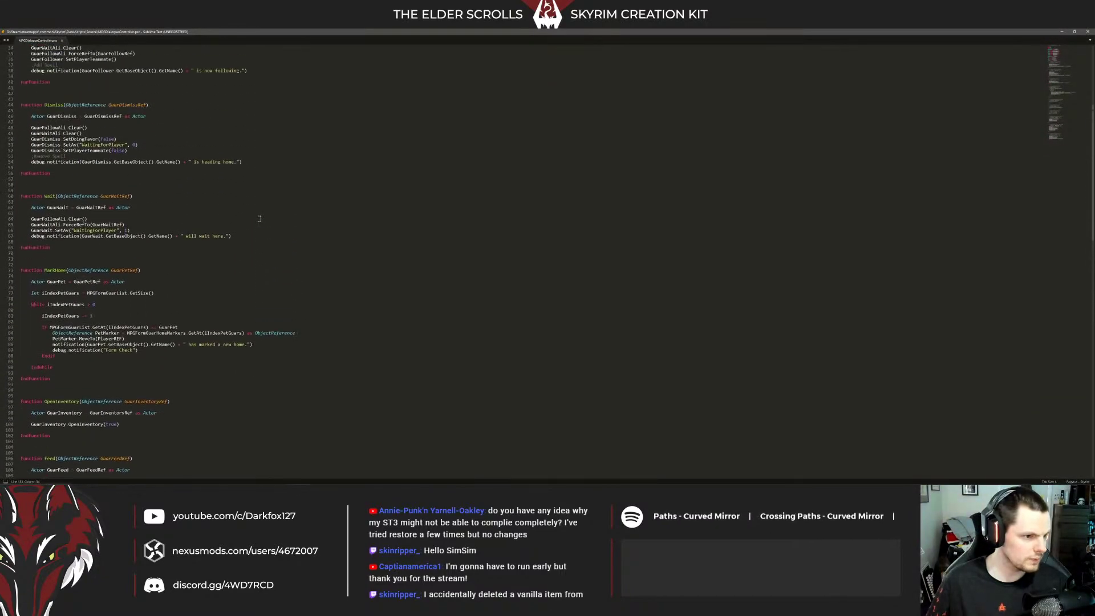
pyautogui.scroll(5, 227, 198)
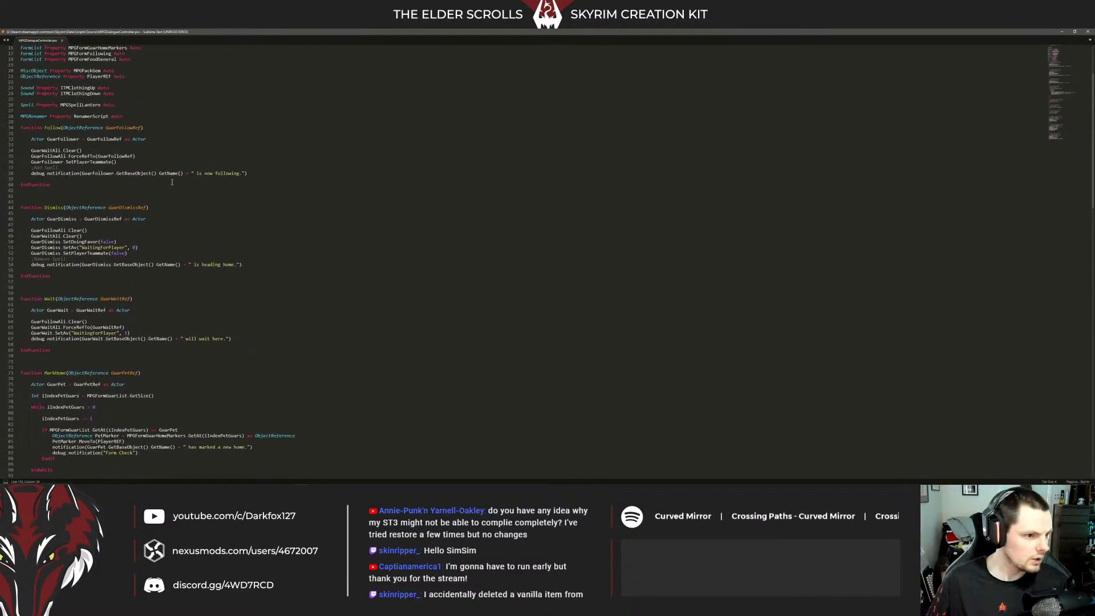
pyautogui.scroll(-2, 218, 182)
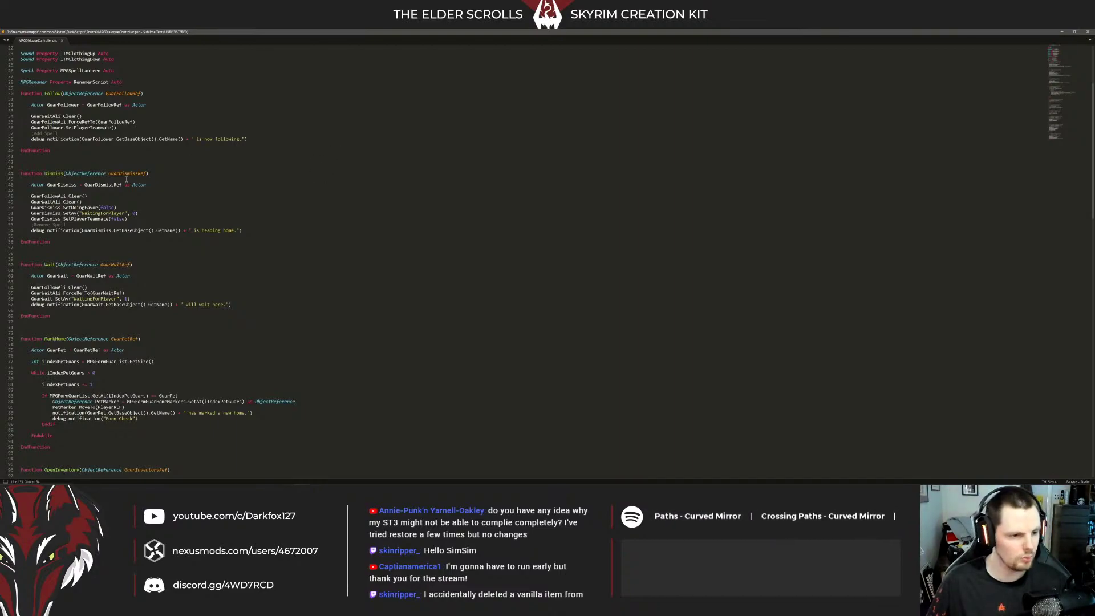
pyautogui.scroll(2, 159, 202)
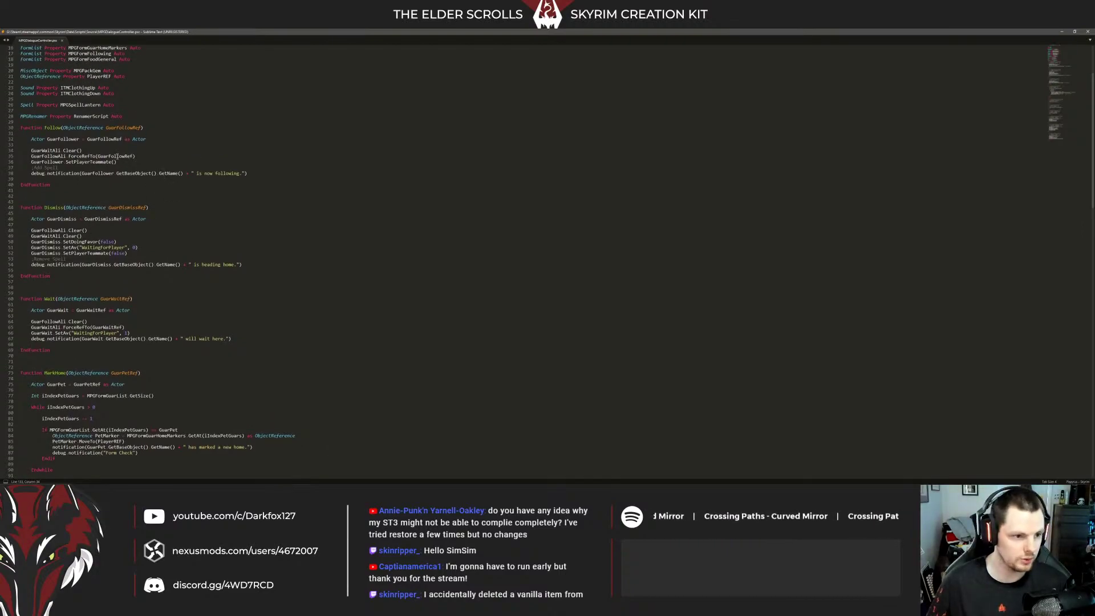
pyautogui.doubleClick(52, 150)
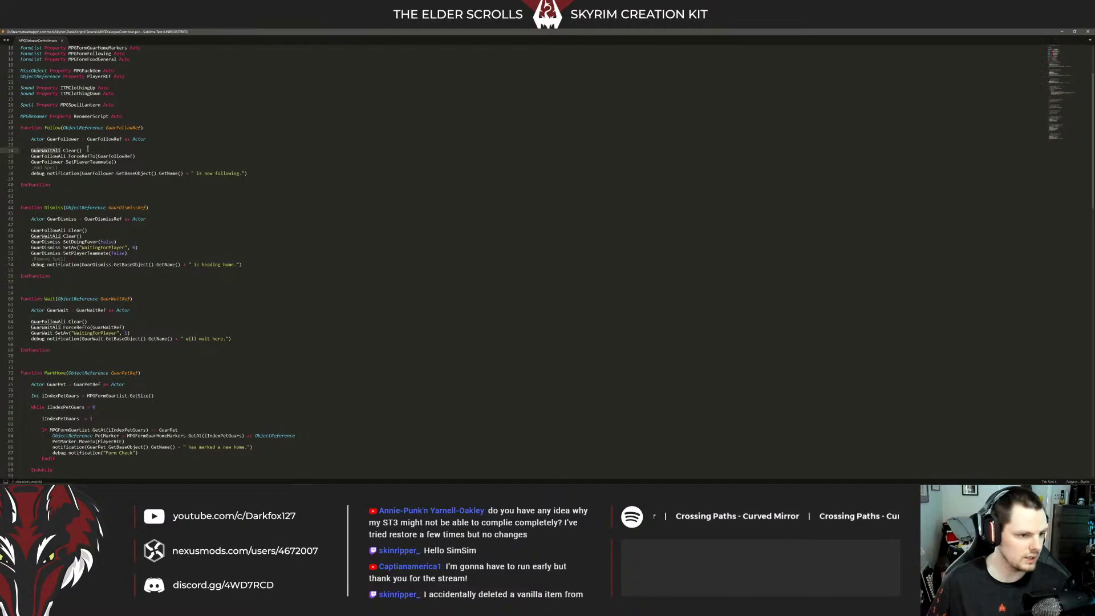
pyautogui.moveTo(86, 150); pyautogui.dragTo(31, 151)
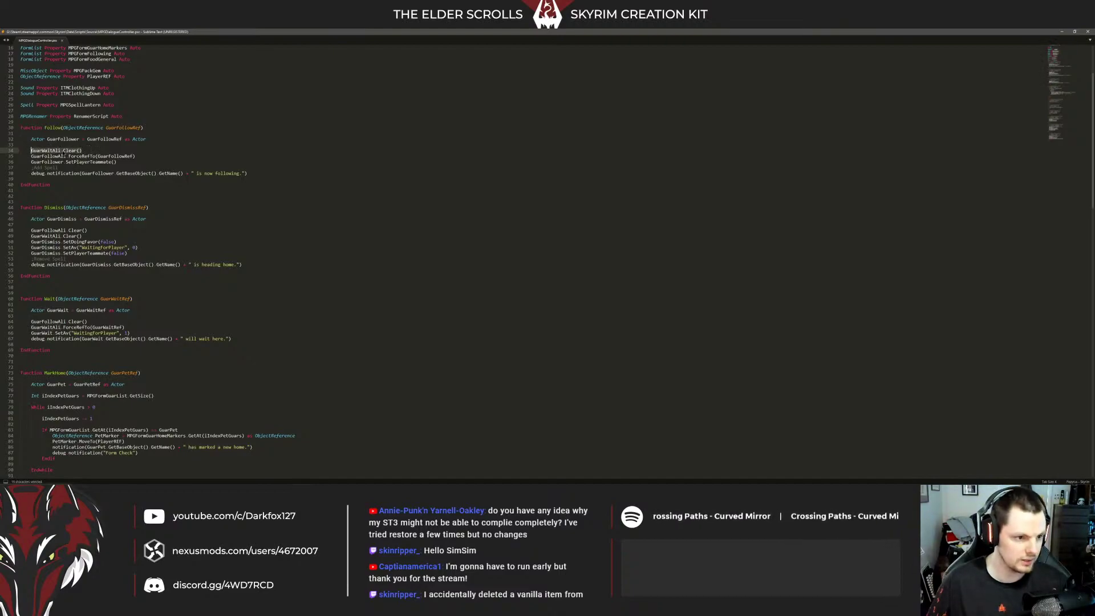
pyautogui.doubleClick(63, 155)
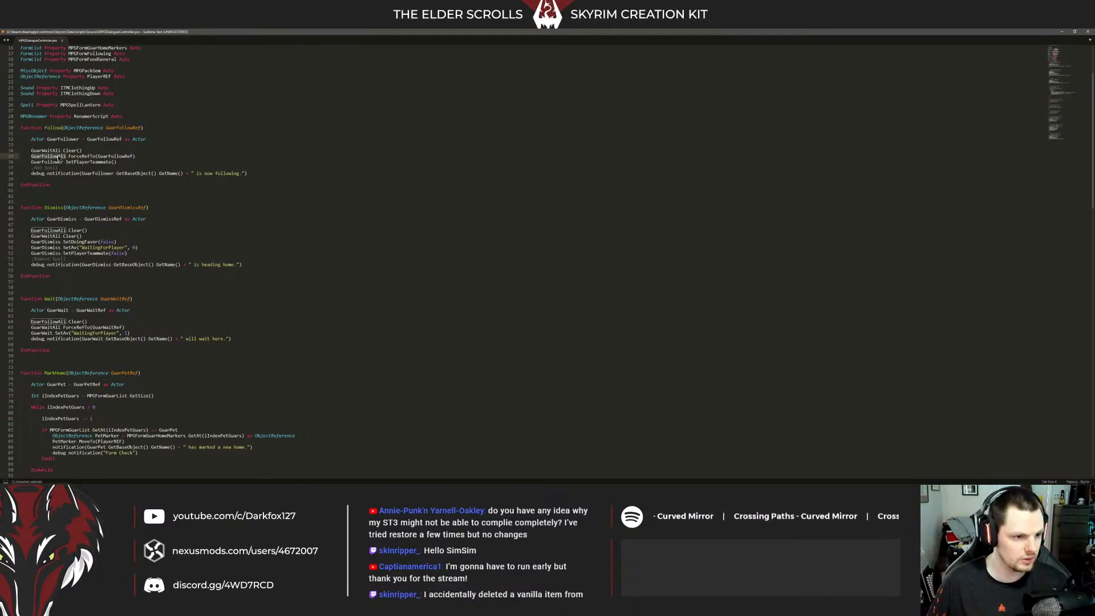
pyautogui.doubleClick(115, 128)
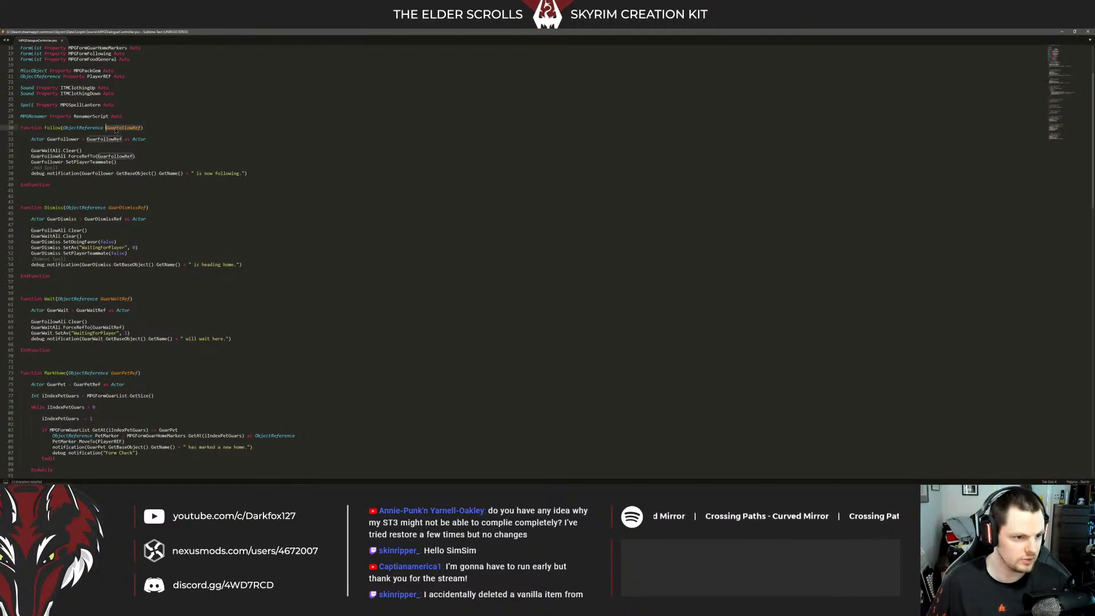
pyautogui.click(144, 155)
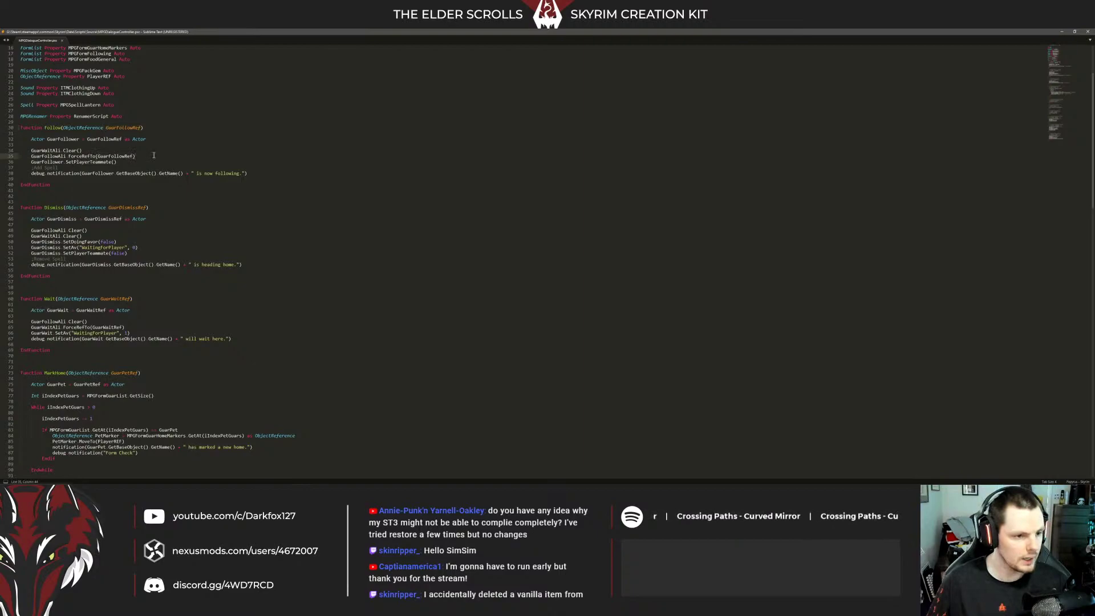
# Inspect the guar reference aliases of MPGDialogueQuest in the Creation Kit, including the wait alias's name and package, leaving them unchanged
pyautogui.click(1062, 32)
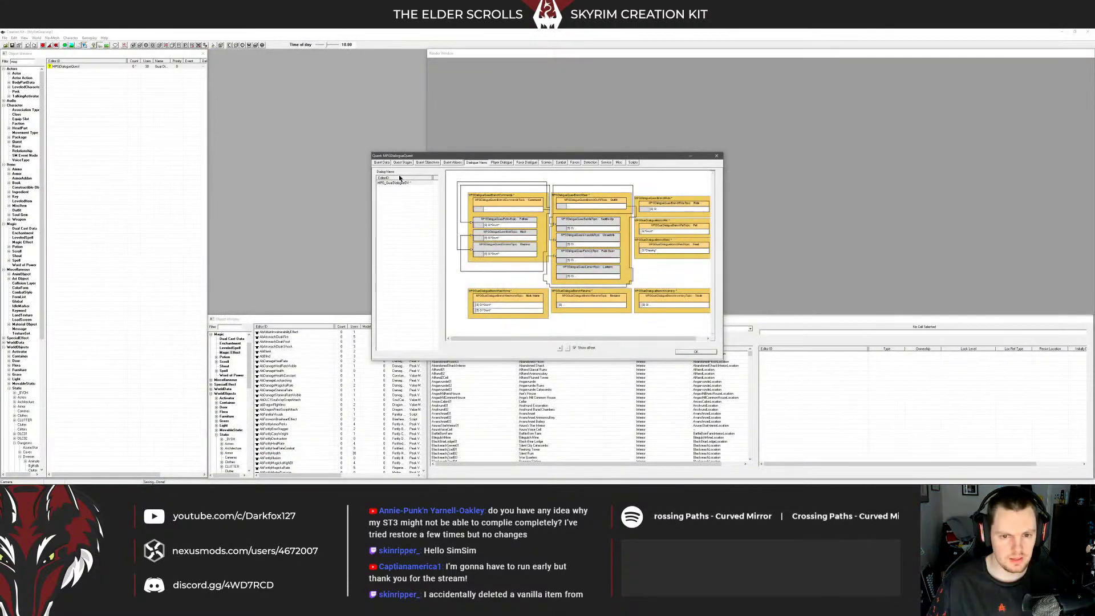
pyautogui.click(451, 162)
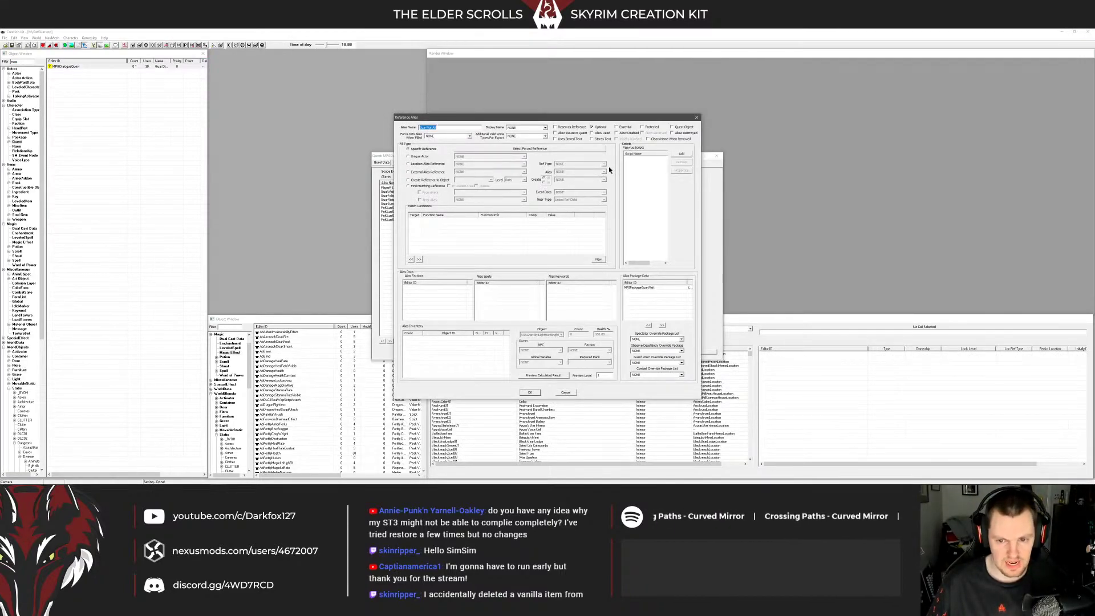
pyautogui.click(636, 287)
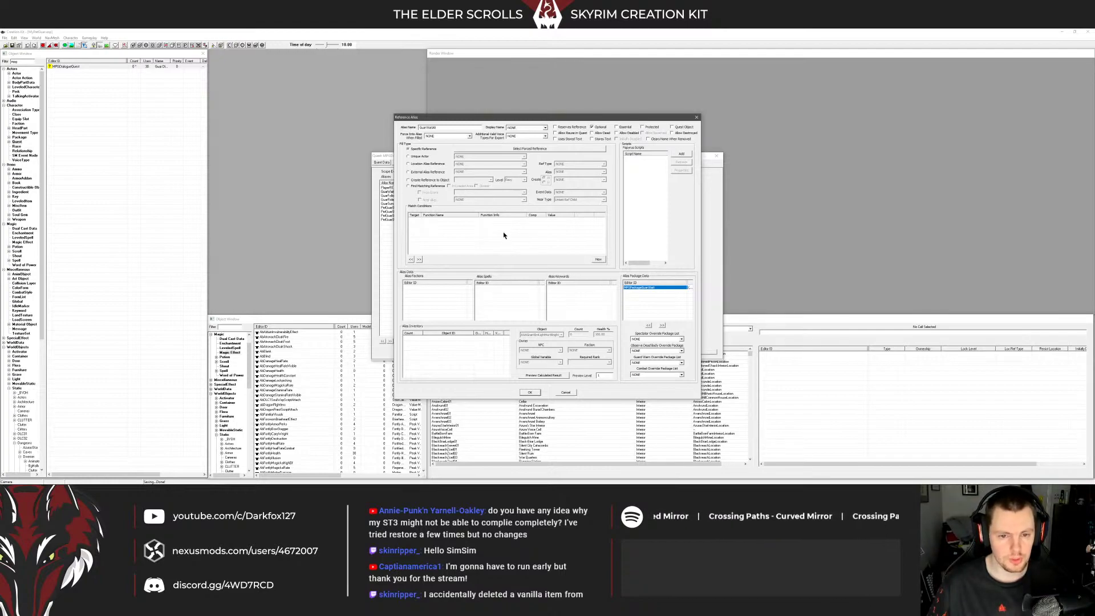
pyautogui.moveTo(444, 128); pyautogui.dragTo(409, 127)
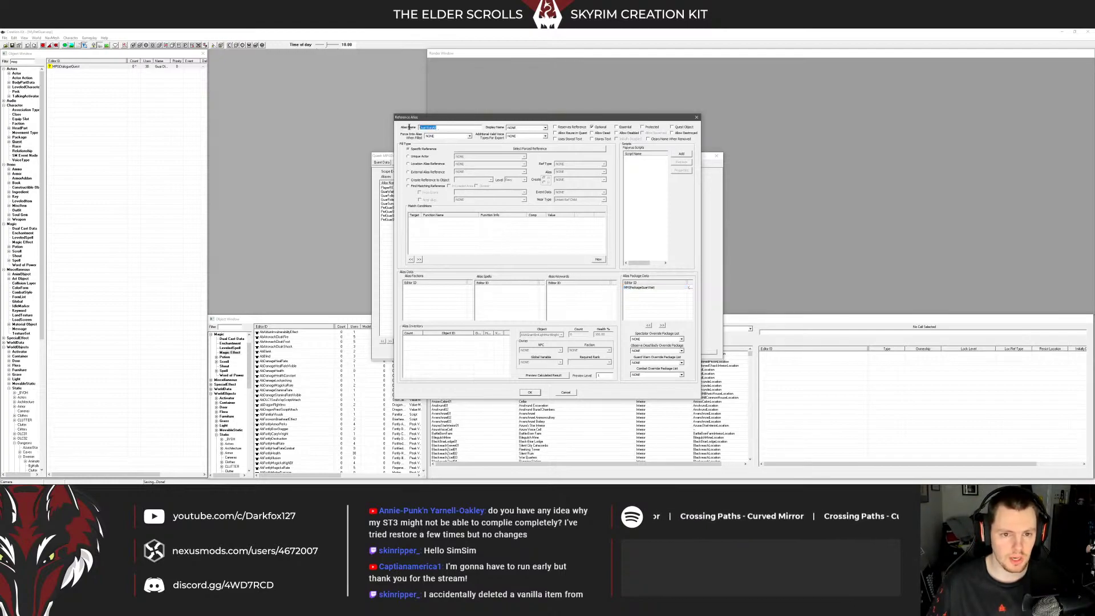
pyautogui.click(633, 288)
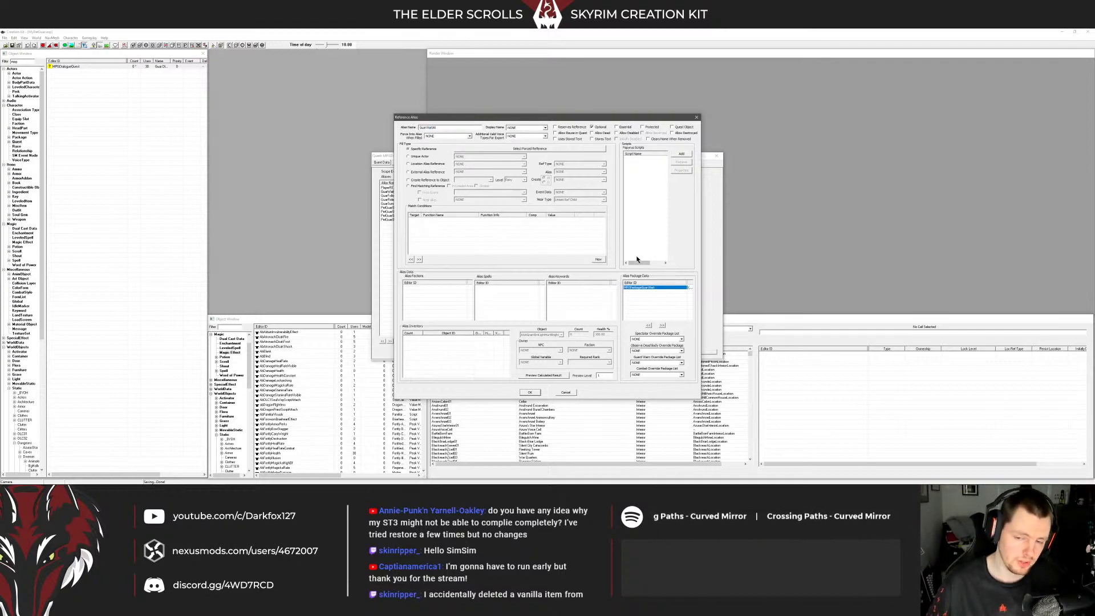
pyautogui.click(576, 235)
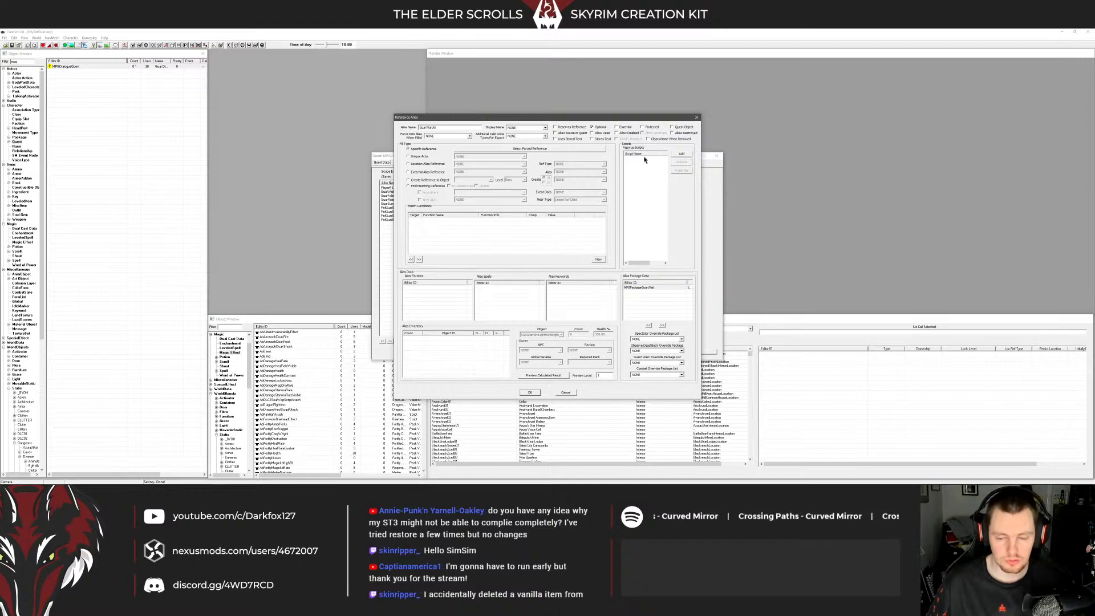
pyautogui.click(565, 392)
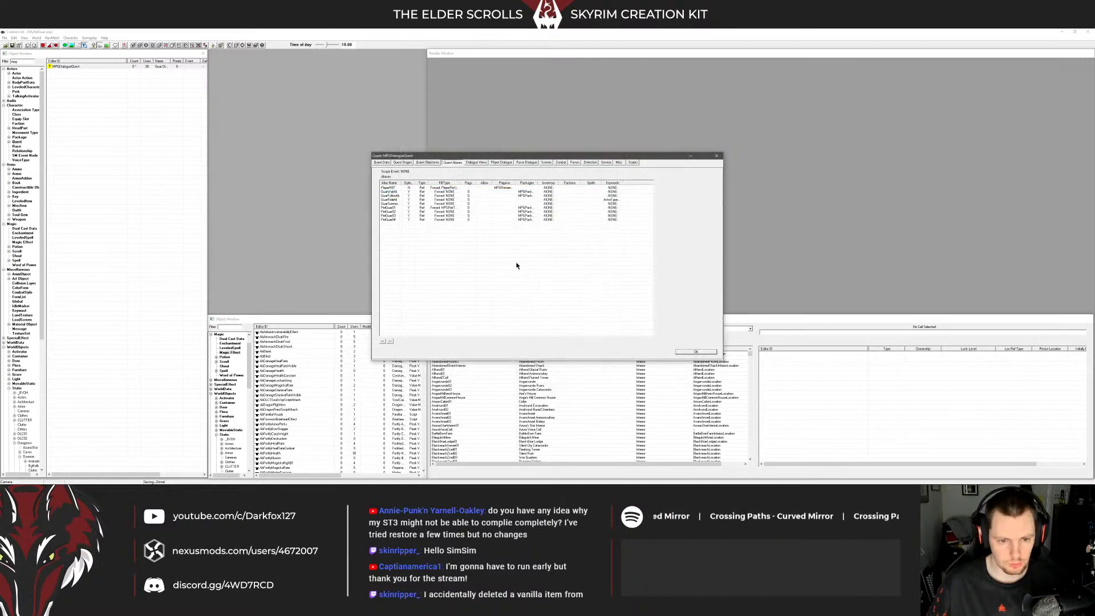
pyautogui.doubleClick(426, 204)
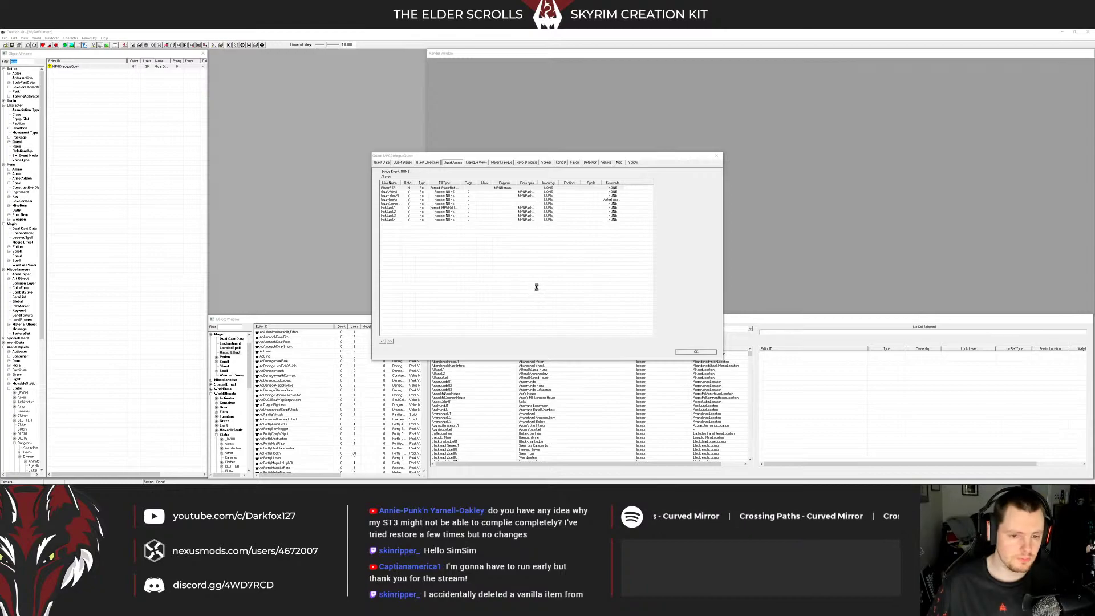
pyautogui.click(567, 392)
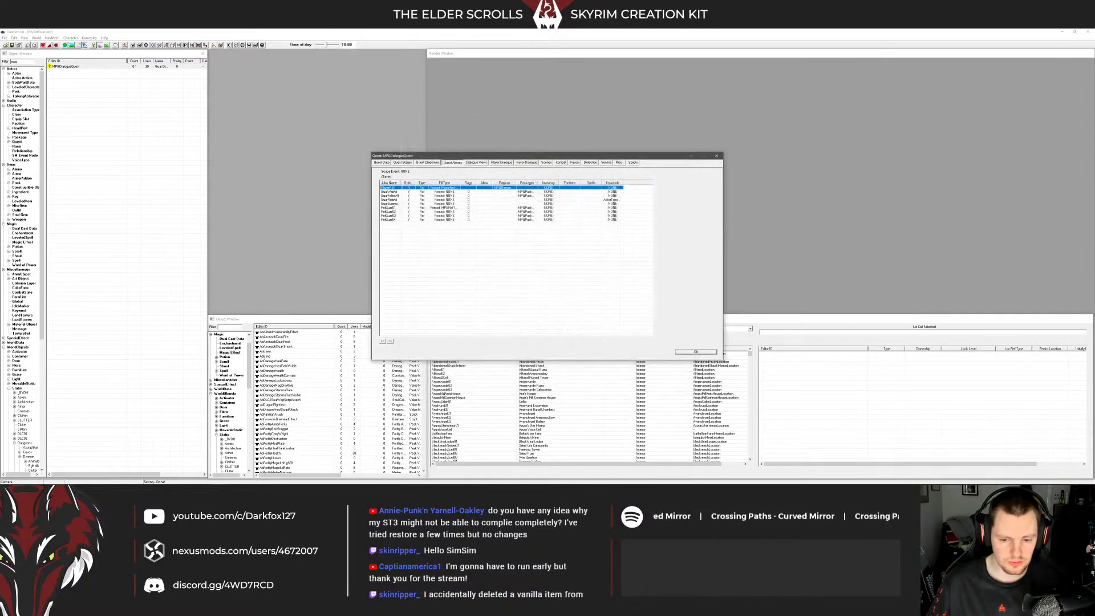
# Switch back to the controller script in Sublime Text and review the Follow, Dismiss and Wait functions
pyautogui.moveTo(336, 482)
pyautogui.click(300, 479)
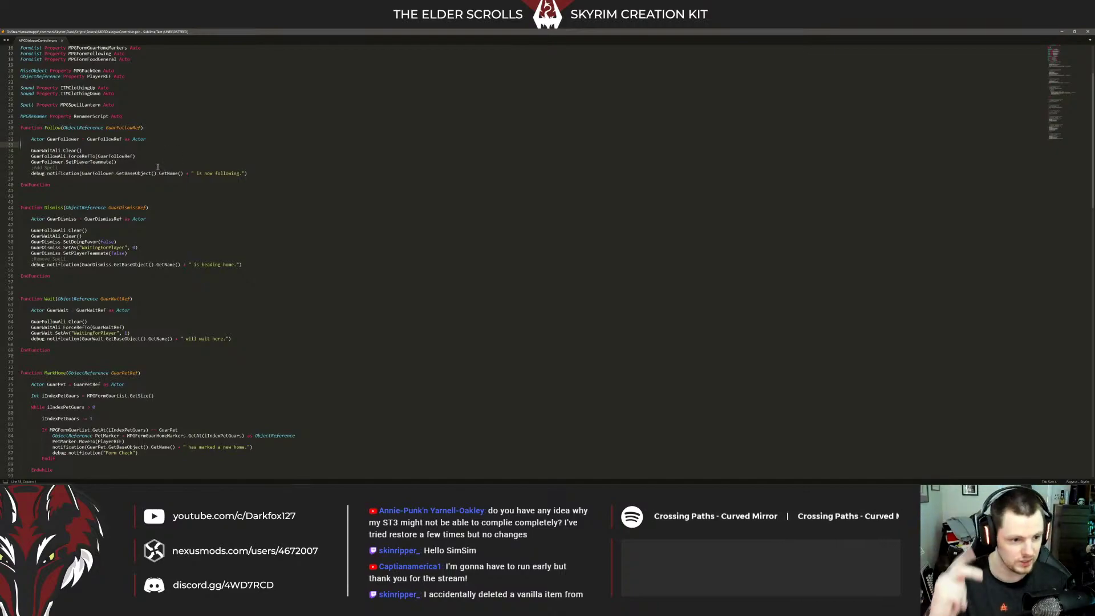
pyautogui.click(138, 184)
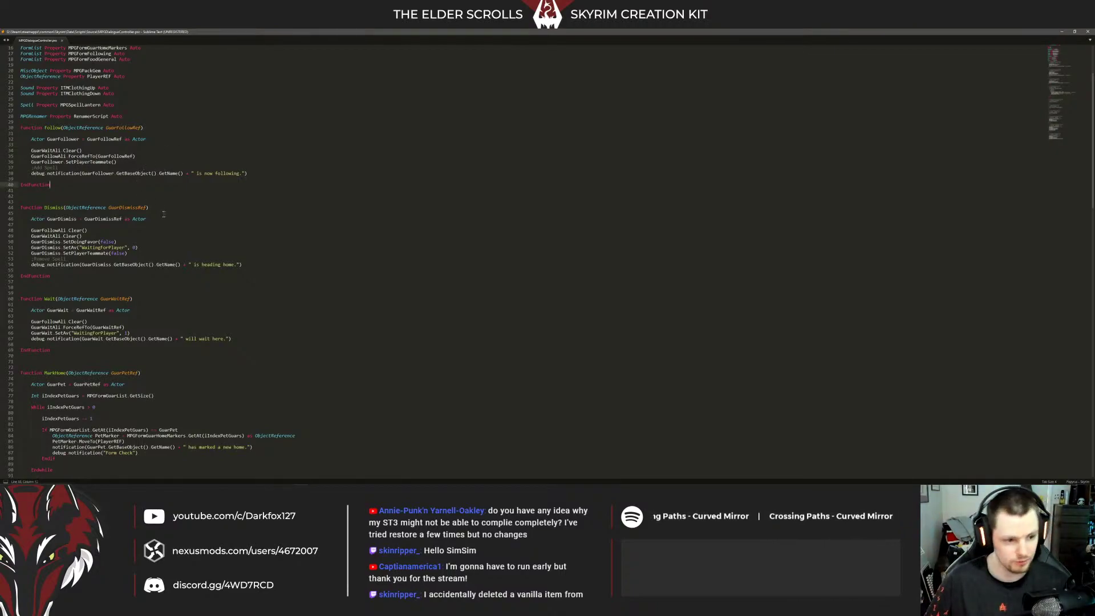
pyautogui.click(147, 243)
pyautogui.scroll(-3, 146, 244)
pyautogui.scroll(-2, 147, 243)
pyautogui.click(151, 237)
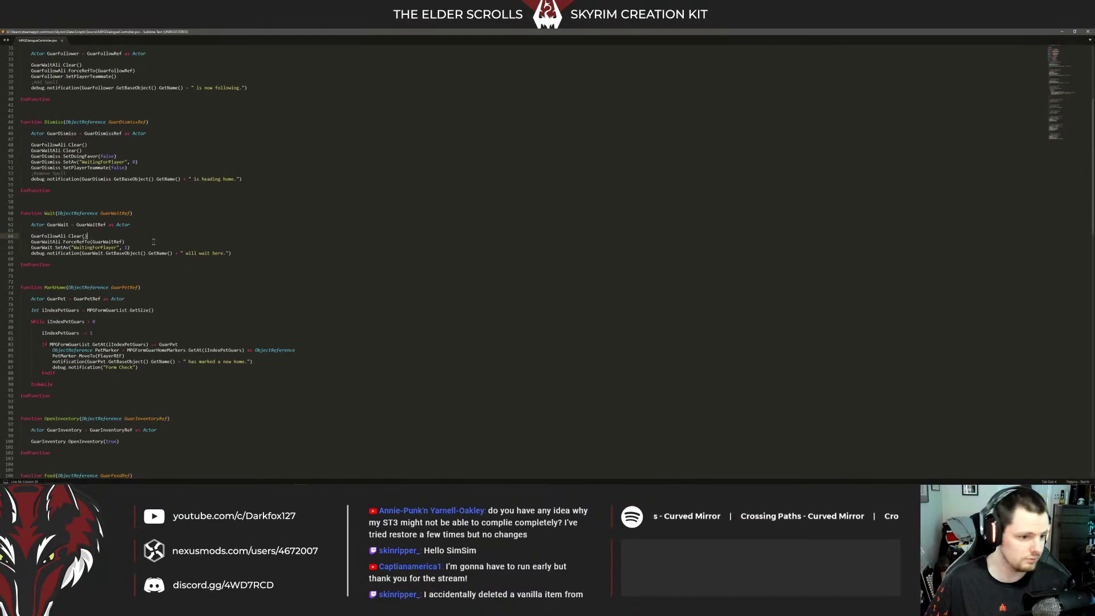
pyautogui.scroll(-2, 170, 232)
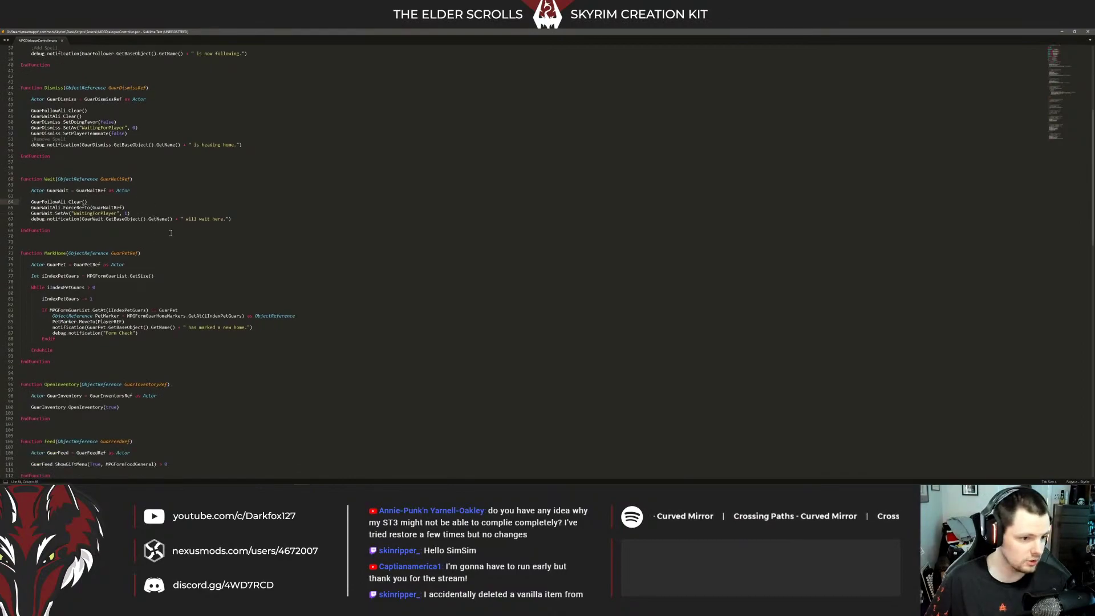
# Examine the MarkHome function and highlight its While loop over iIndexPetGuars with the nested home marker check
pyautogui.click(215, 164)
pyautogui.scroll(-3, 183, 183)
pyautogui.click(159, 203)
pyautogui.scroll(-1, 159, 199)
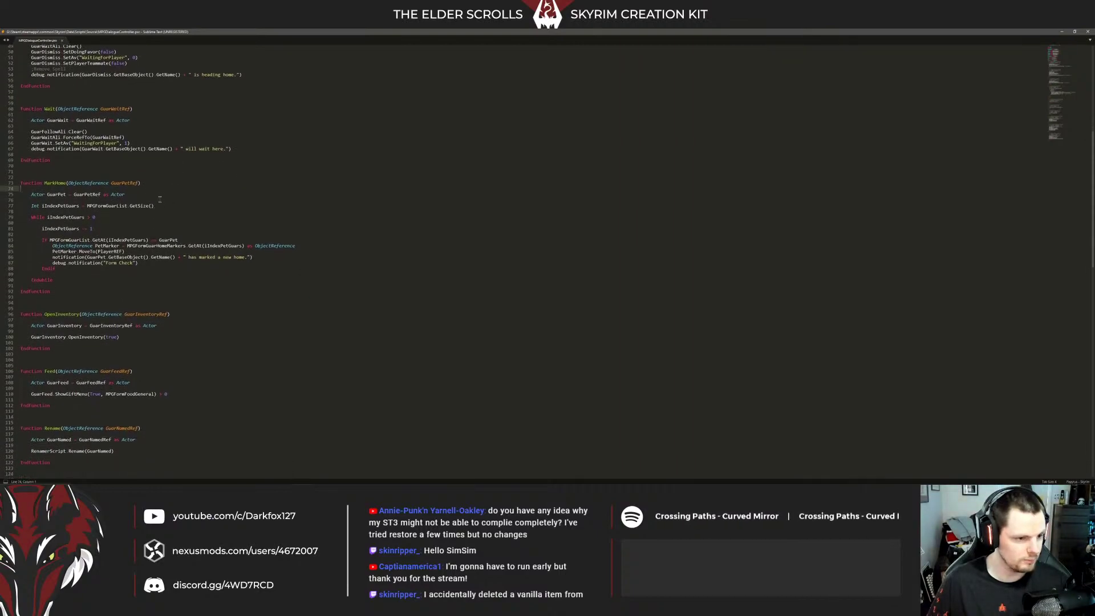
pyautogui.scroll(-3, 159, 199)
pyautogui.click(109, 167)
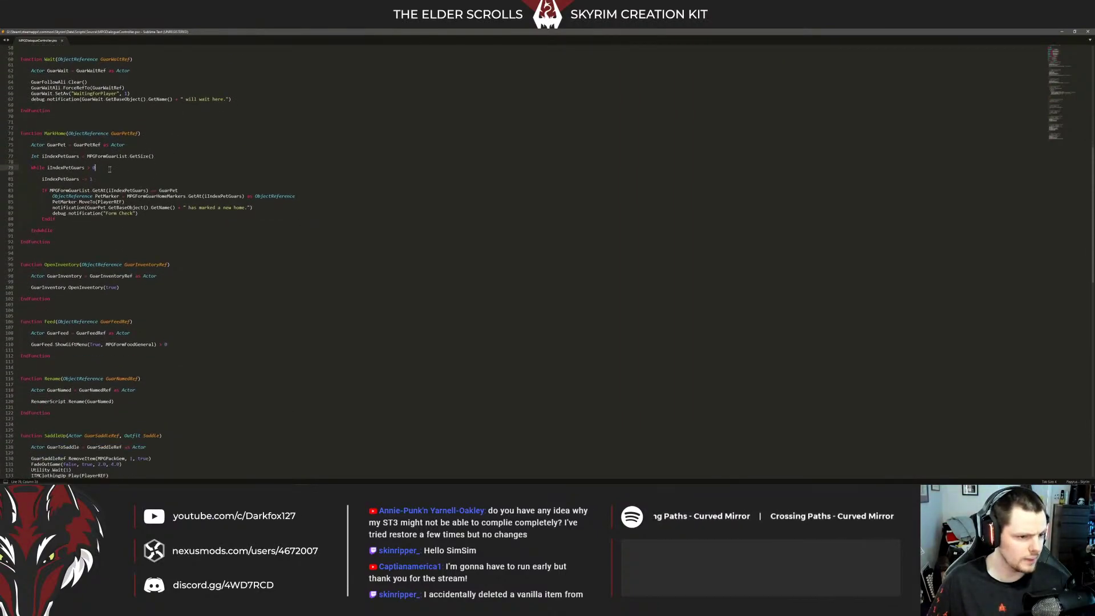
pyautogui.moveTo(56, 219); pyautogui.dragTo(44, 167)
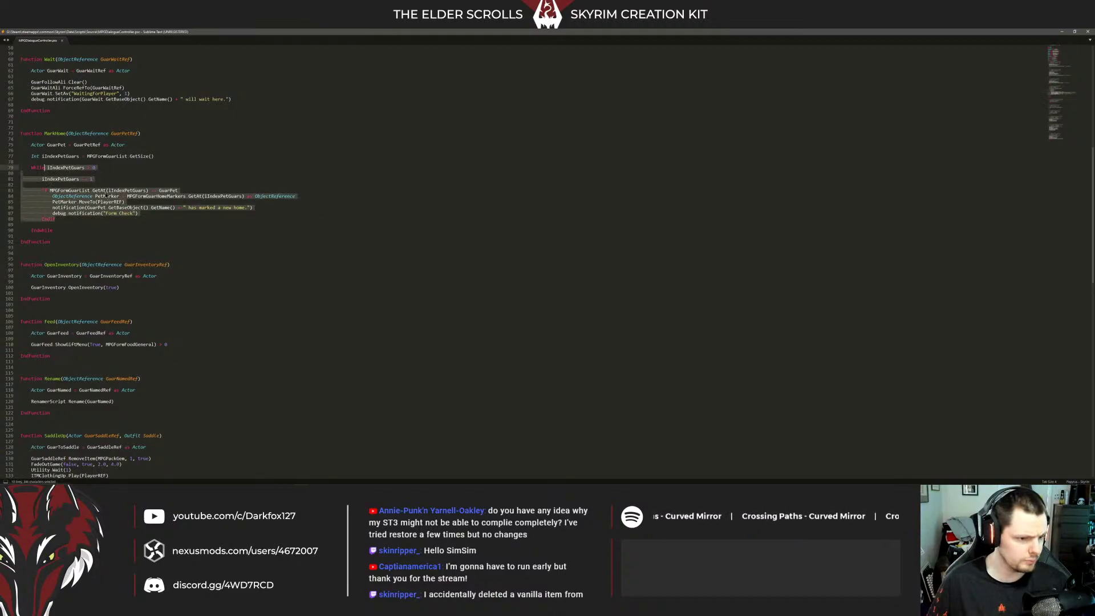
# Review the OpenInventory, Feed and Rename functions of the controller script
pyautogui.click(117, 184)
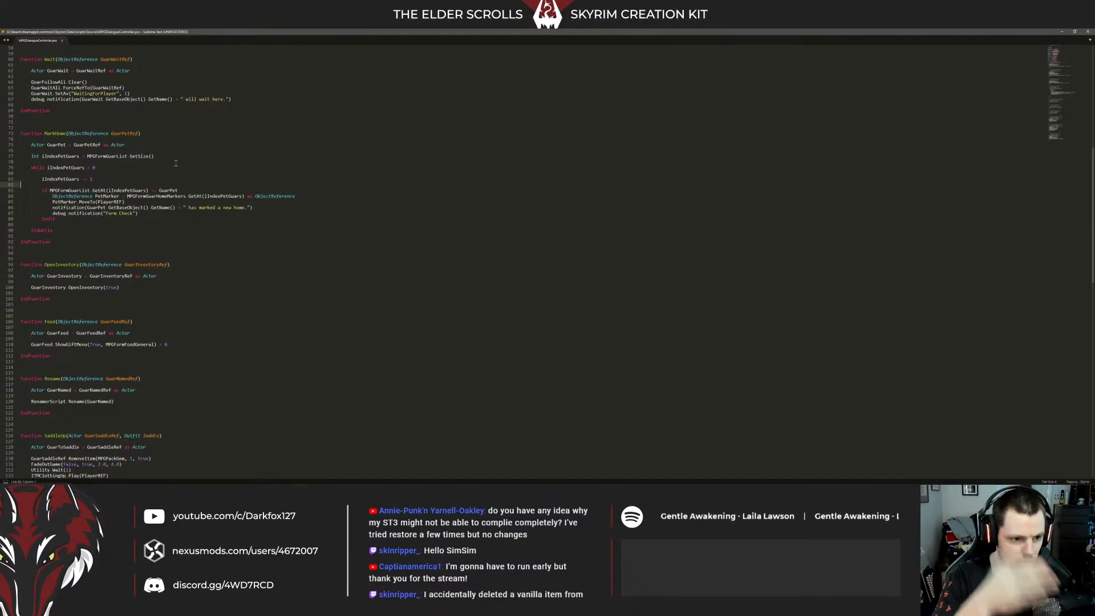
pyautogui.scroll(-6, 143, 171)
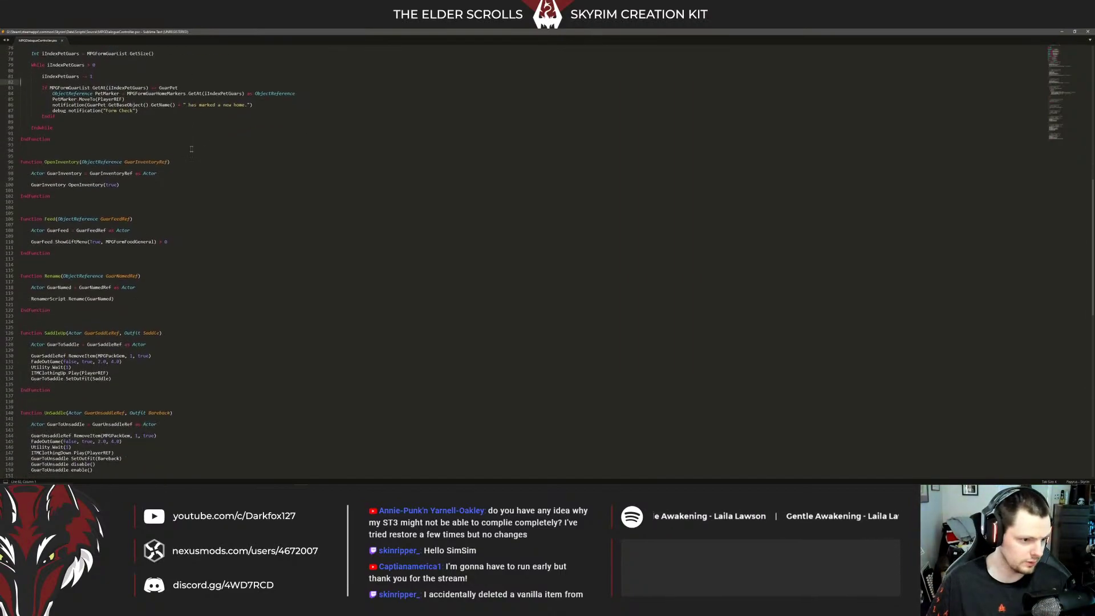
pyautogui.click(116, 179)
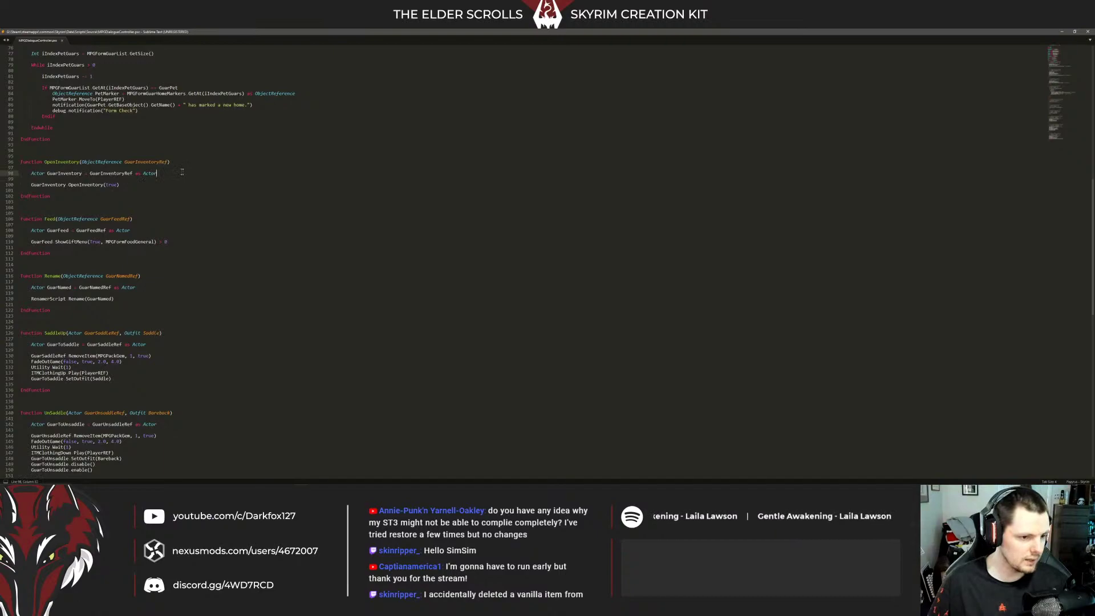
pyautogui.scroll(-2, 168, 171)
pyautogui.click(131, 151)
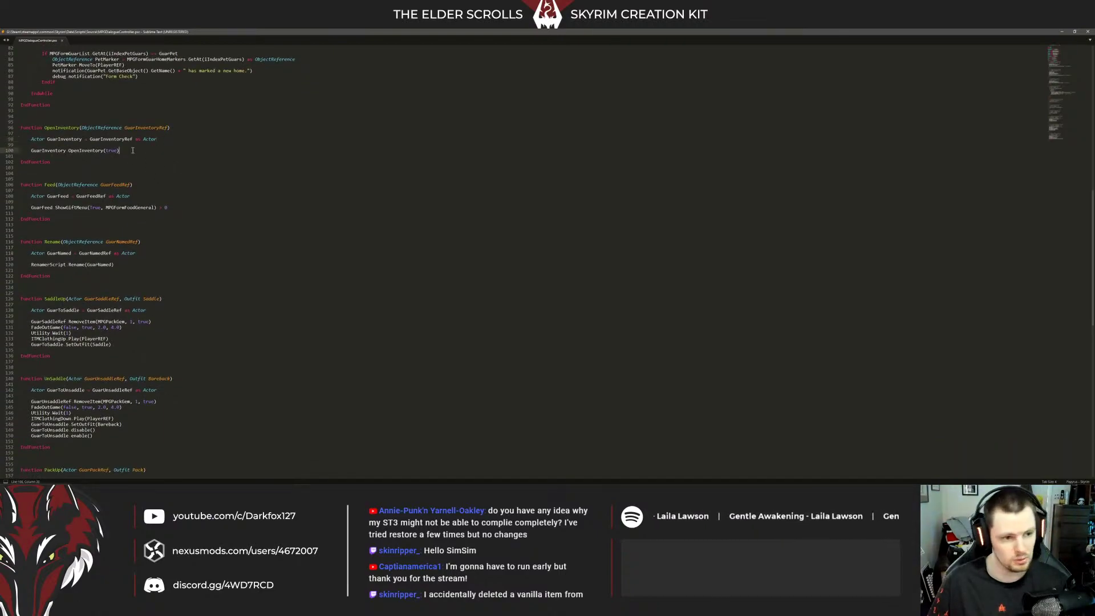
pyautogui.scroll(-3, 132, 150)
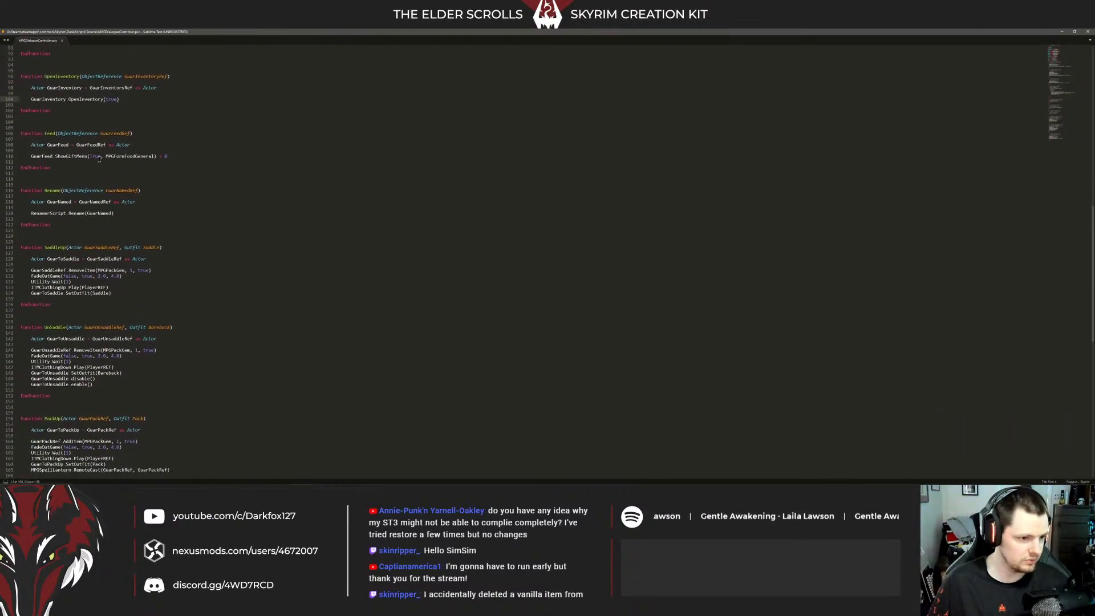
pyautogui.scroll(-3, 98, 157)
pyautogui.click(94, 167)
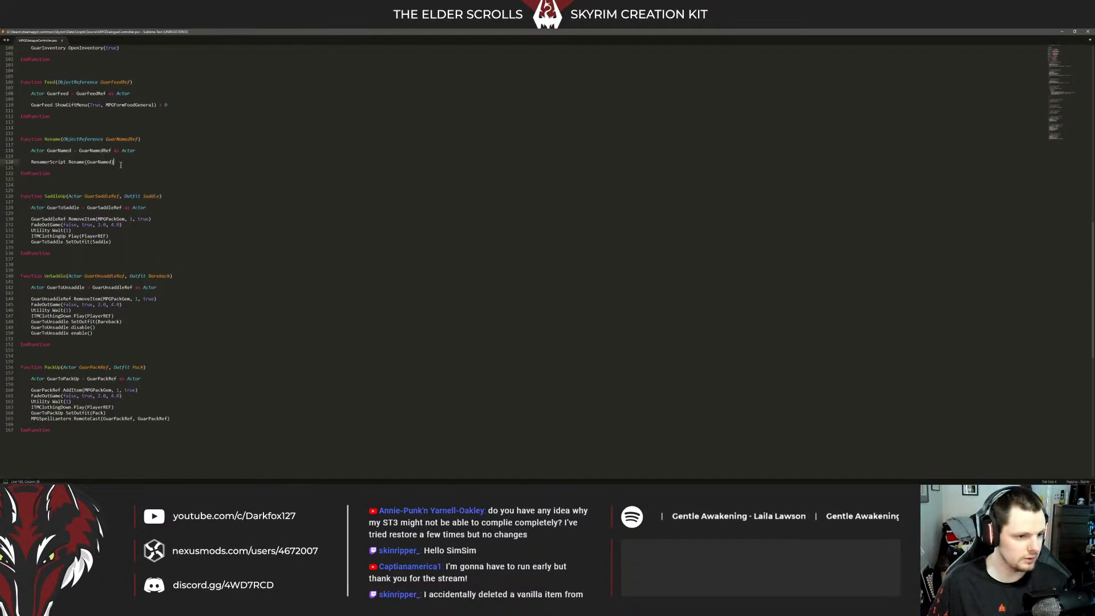
pyautogui.scroll(-1, 95, 166)
# Examine the SaddleUp, UnSaddle and PackUp functions, including their SetOutfit lines and UnSaddle's disable and enable calls
pyautogui.scroll(-3, 97, 163)
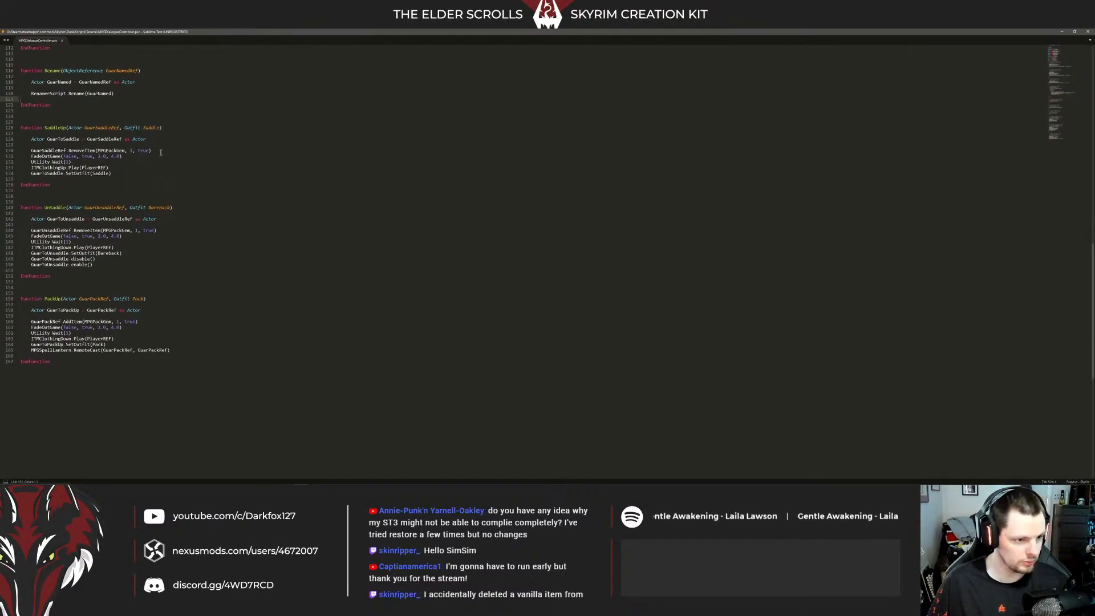
pyautogui.click(126, 157)
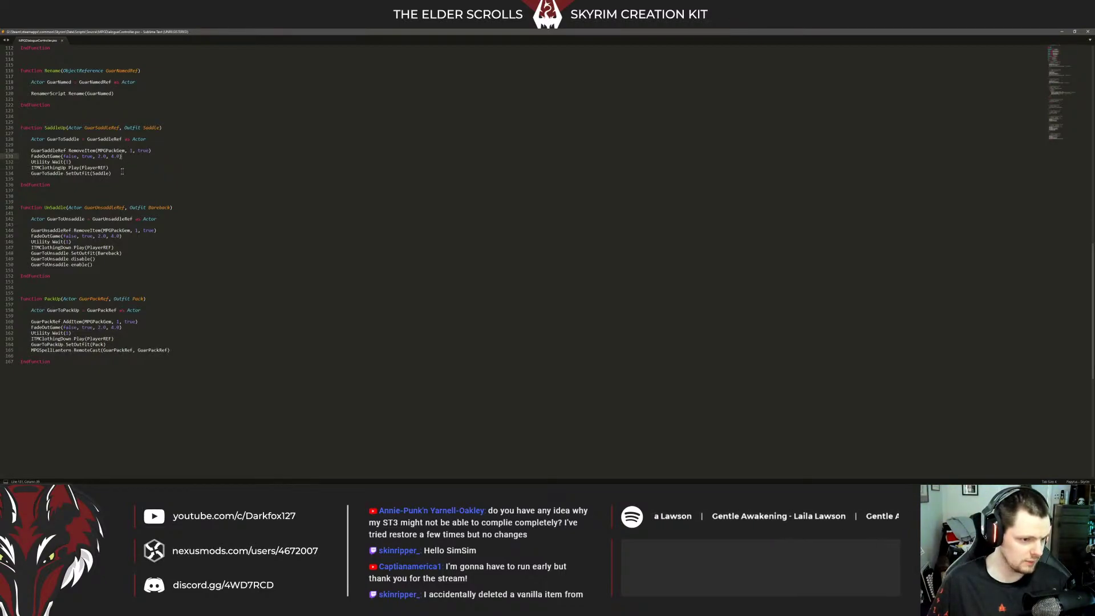
pyautogui.click(122, 173)
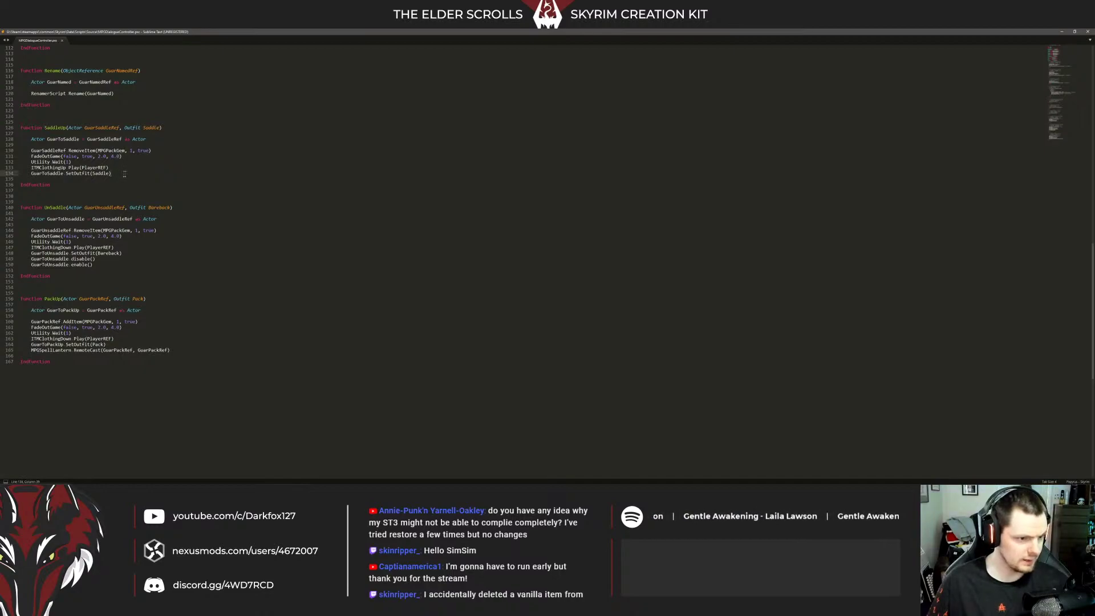
pyautogui.click(101, 218)
pyautogui.click(91, 242)
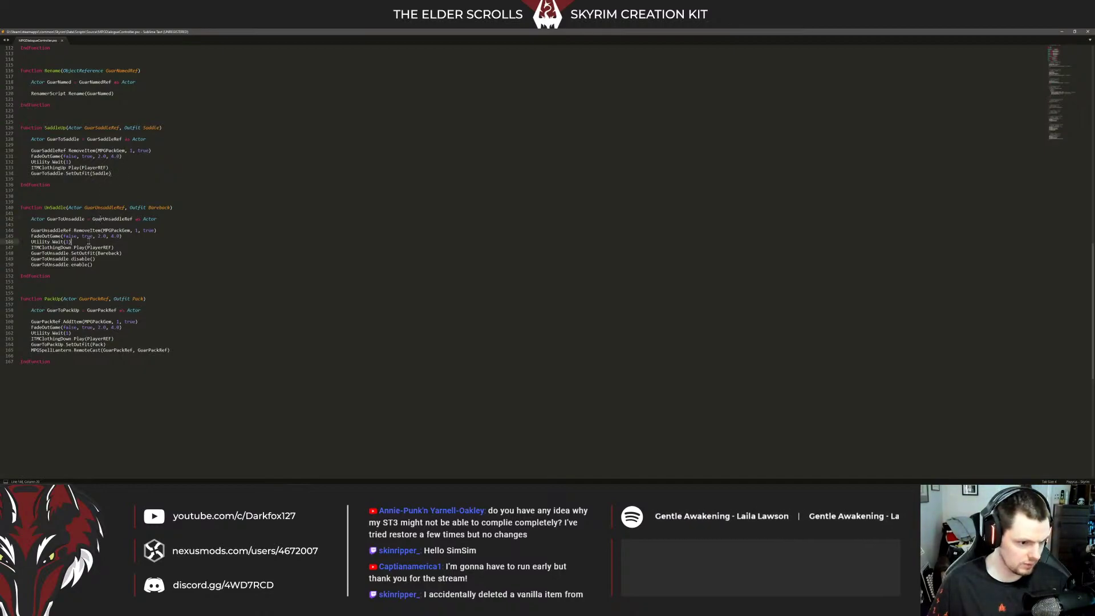
pyautogui.click(82, 310)
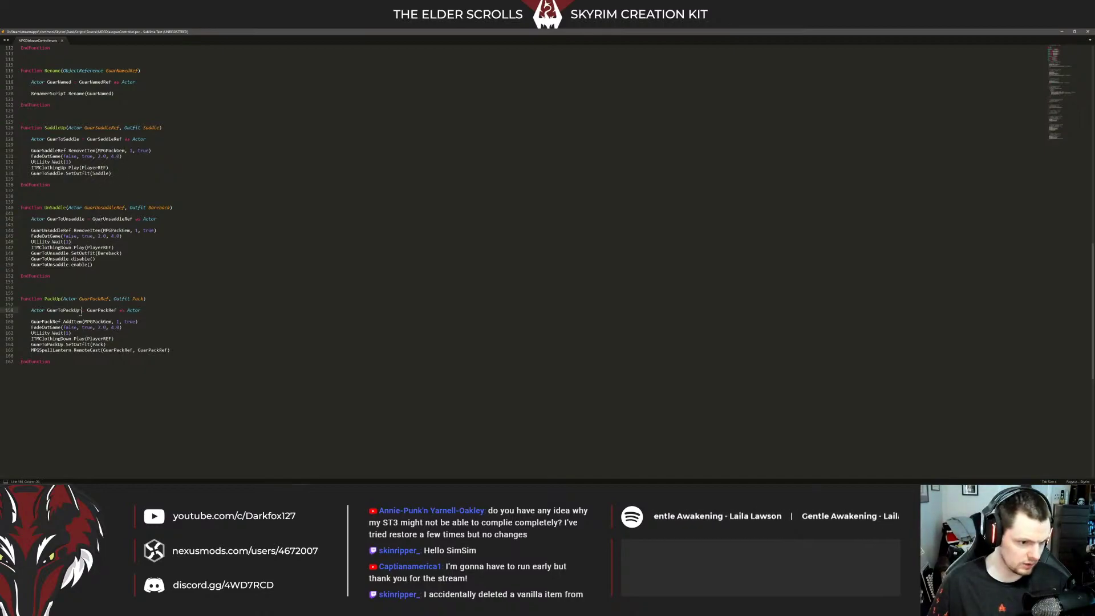
pyautogui.click(207, 235)
pyautogui.click(109, 254)
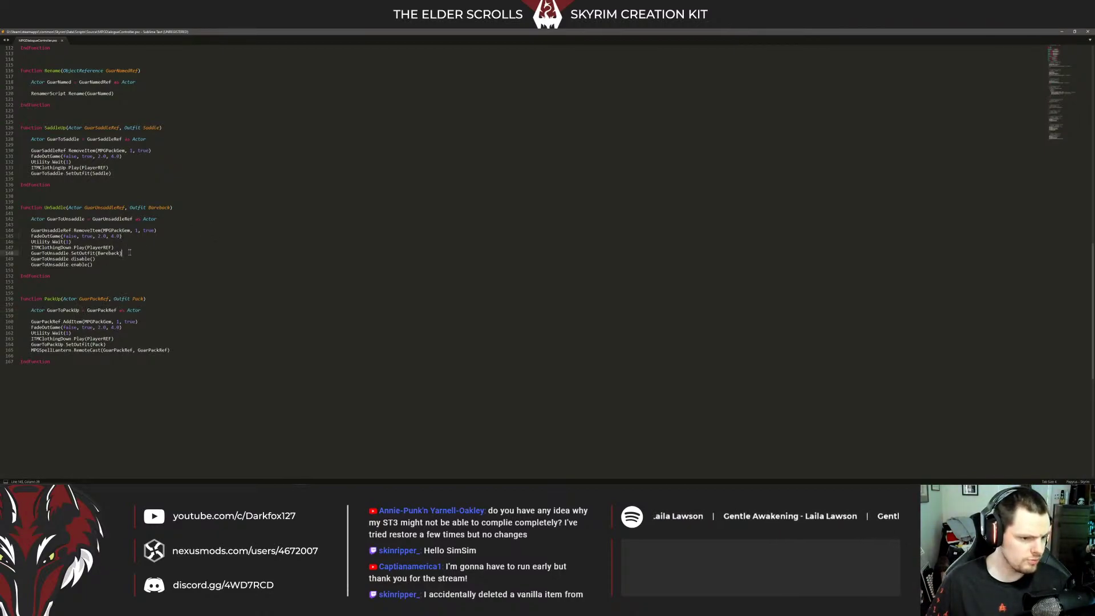
pyautogui.click(103, 261)
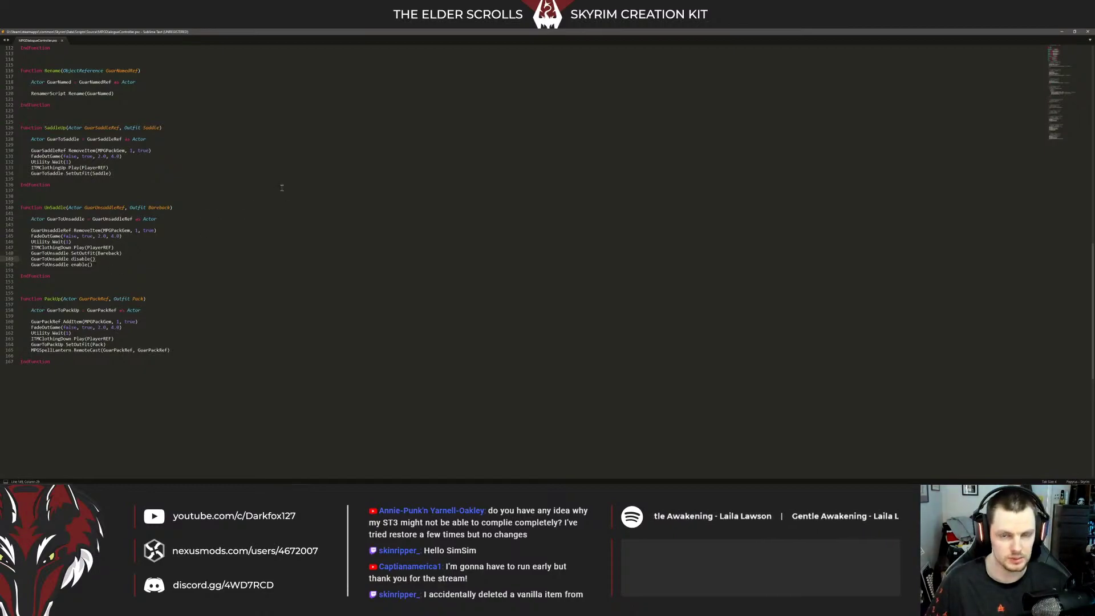
pyautogui.click(268, 170)
pyautogui.click(224, 137)
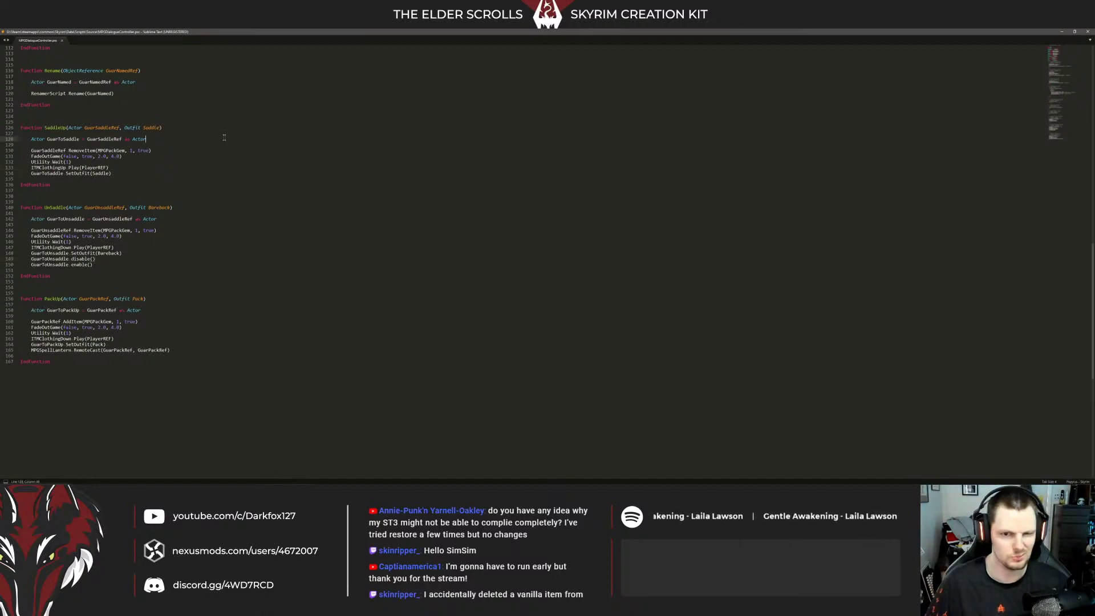
# Look back over the script's functions from SaddleUp up to the property declarations at its beginning
pyautogui.scroll(20, 212, 141)
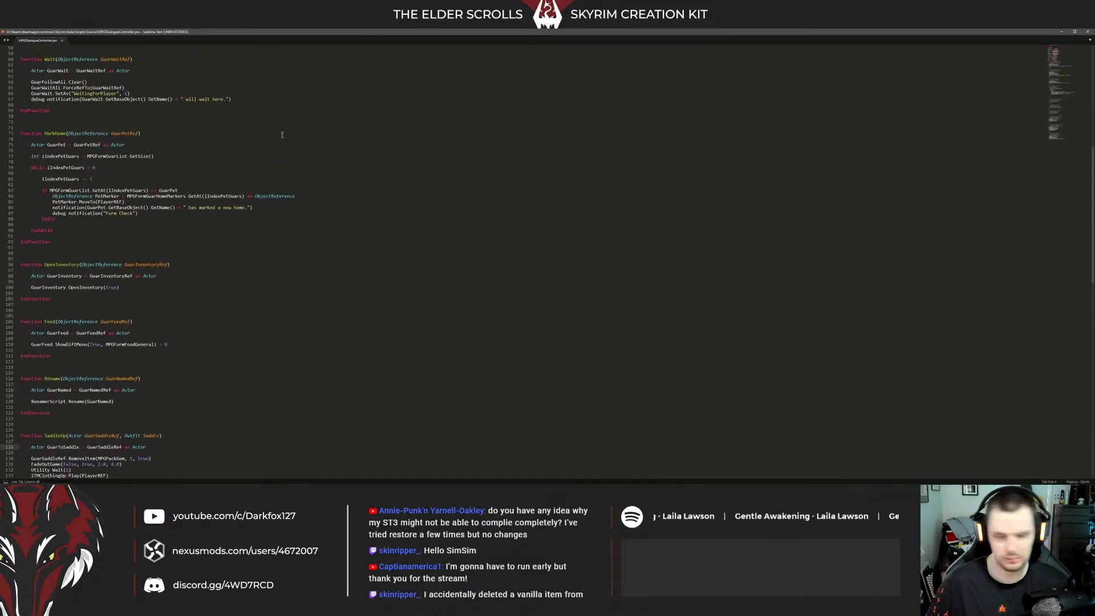
pyautogui.scroll(-8, 553, 116)
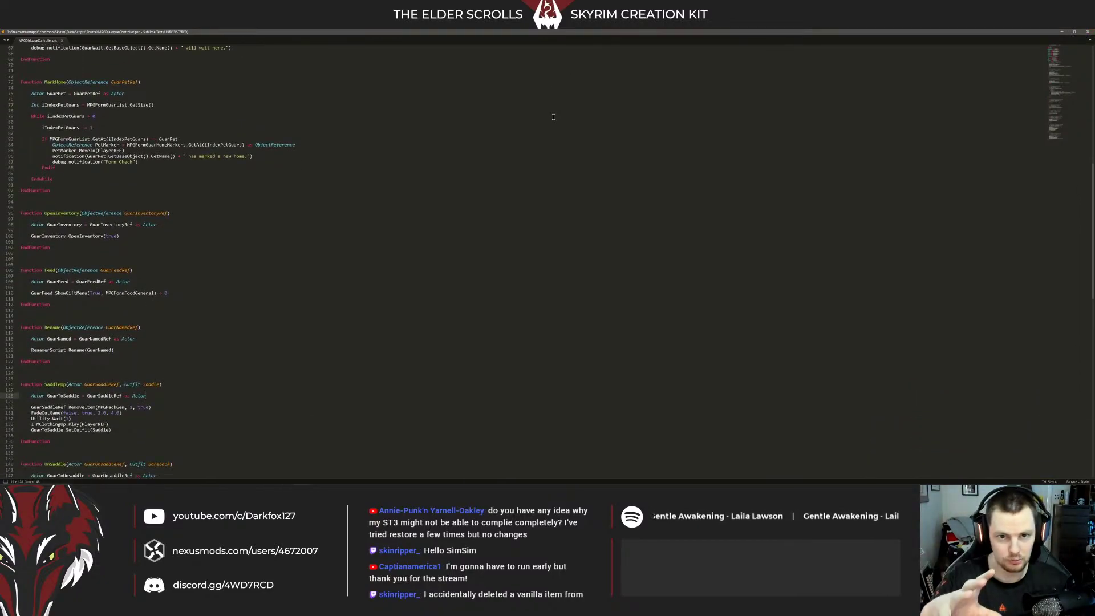
pyautogui.scroll(20, 448, 150)
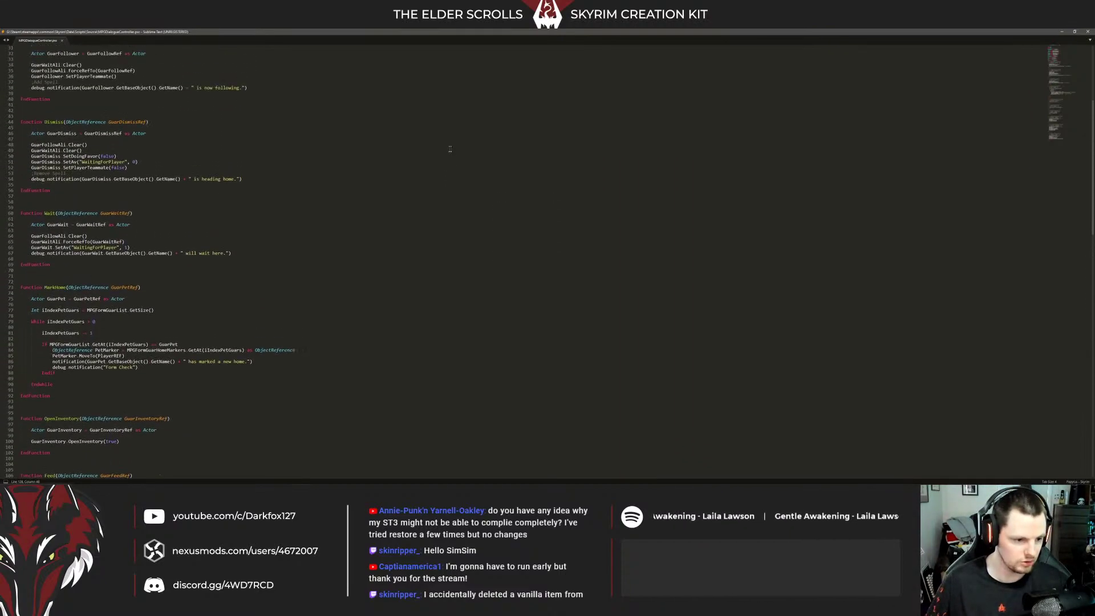
pyautogui.scroll(1, 449, 149)
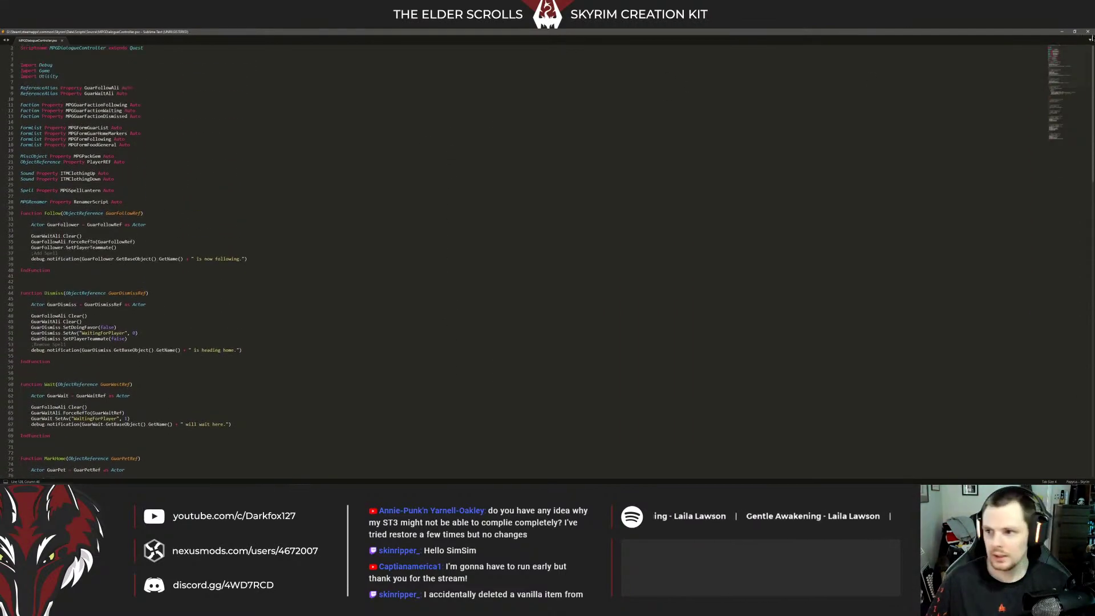
# Close the script editor and inspect the conditions and end fragment of the Lantern topic info in the Creation Kit's guar dialogue view
pyautogui.click(1089, 32)
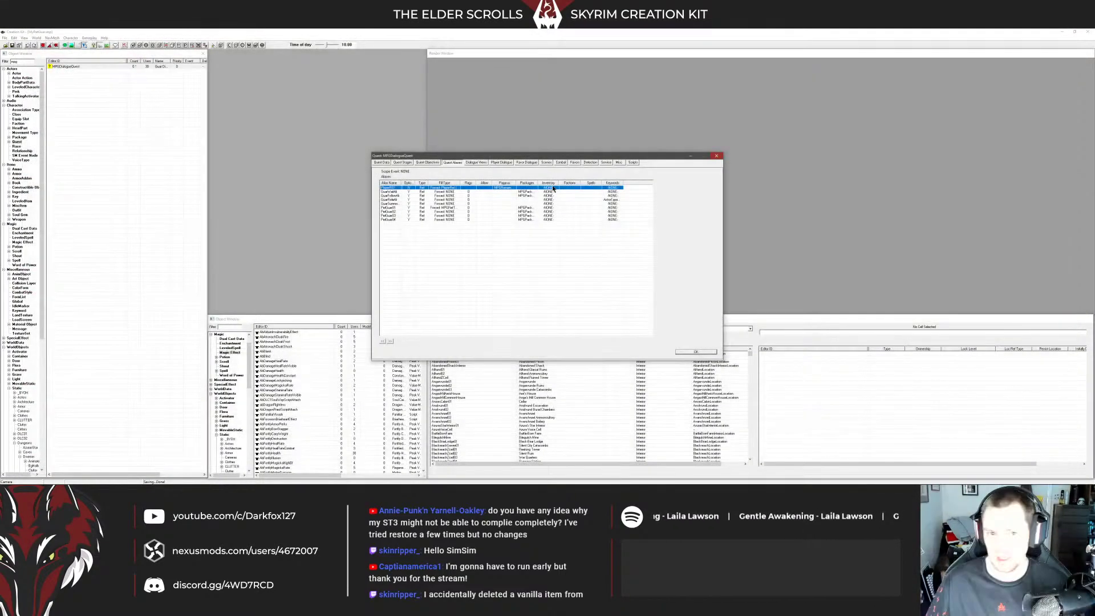
pyautogui.click(475, 163)
pyautogui.click(402, 185)
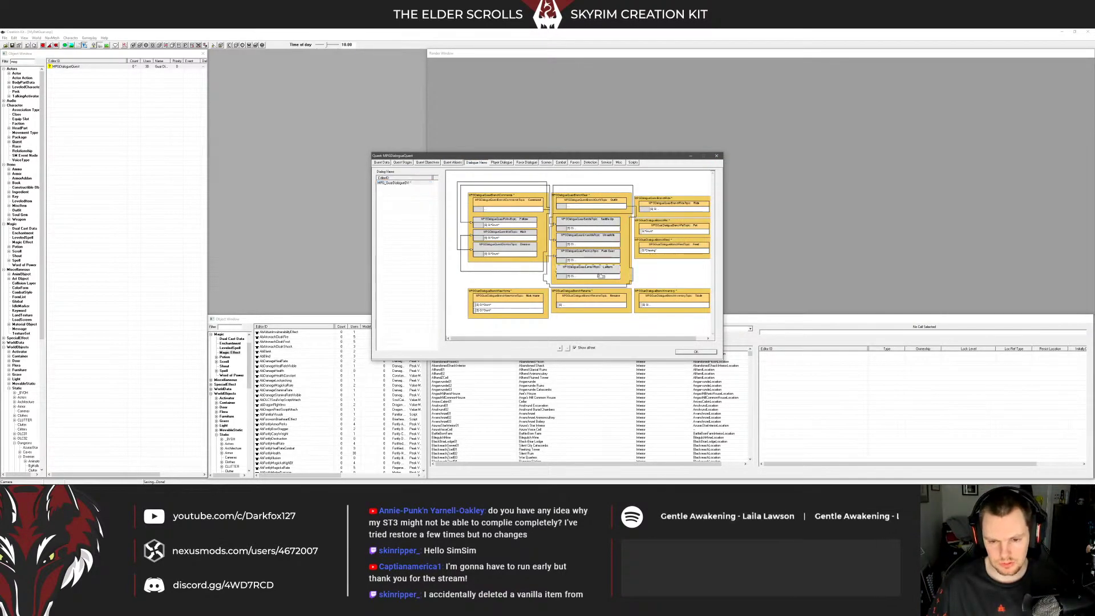
pyautogui.doubleClick(606, 268)
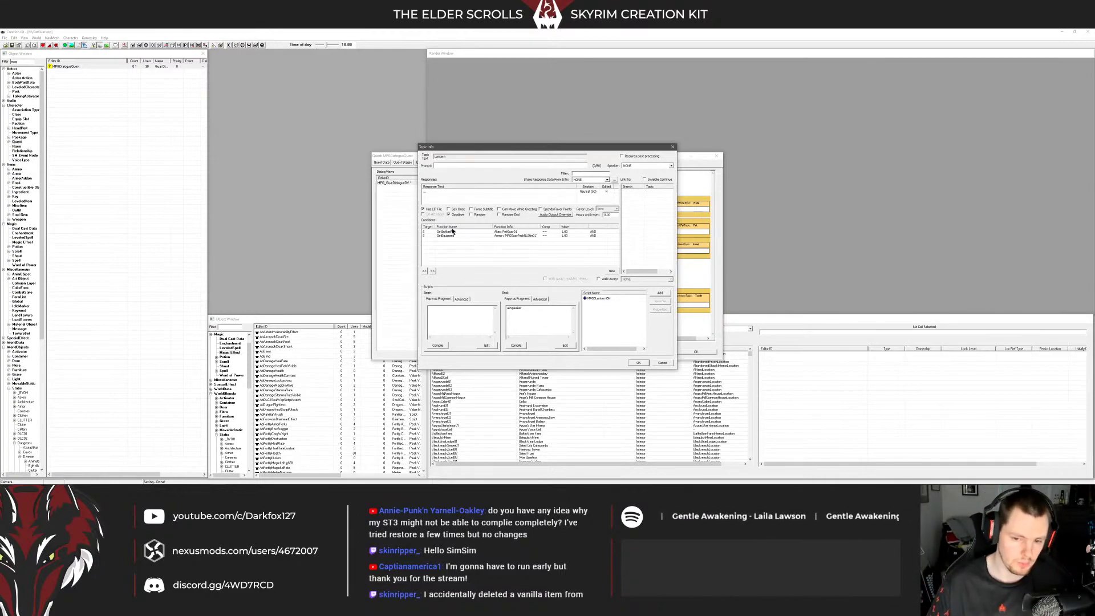
pyautogui.doubleClick(523, 312)
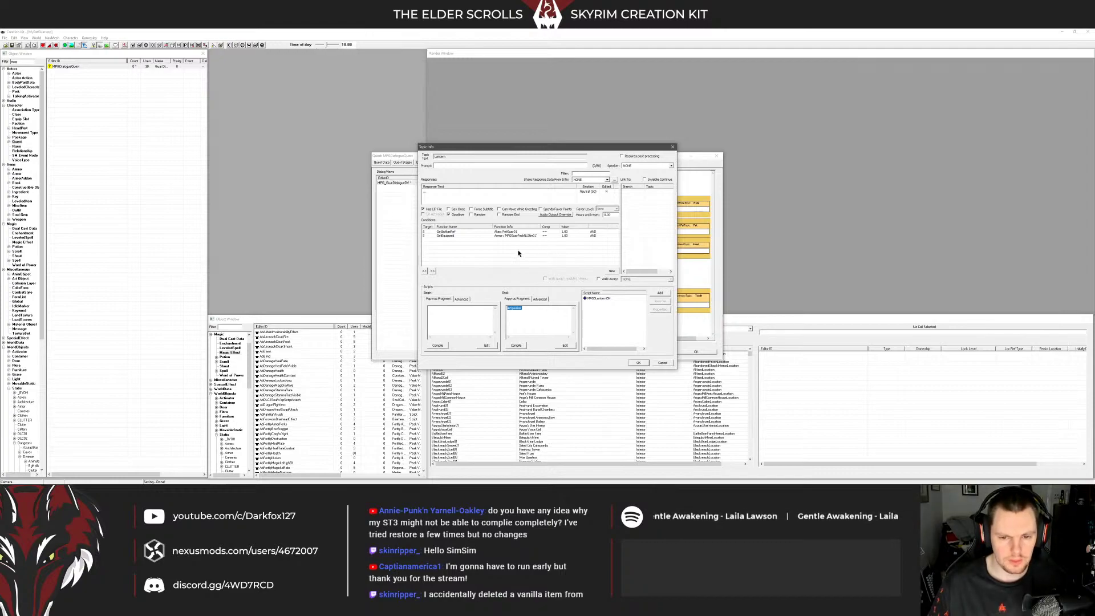
pyautogui.click(522, 232)
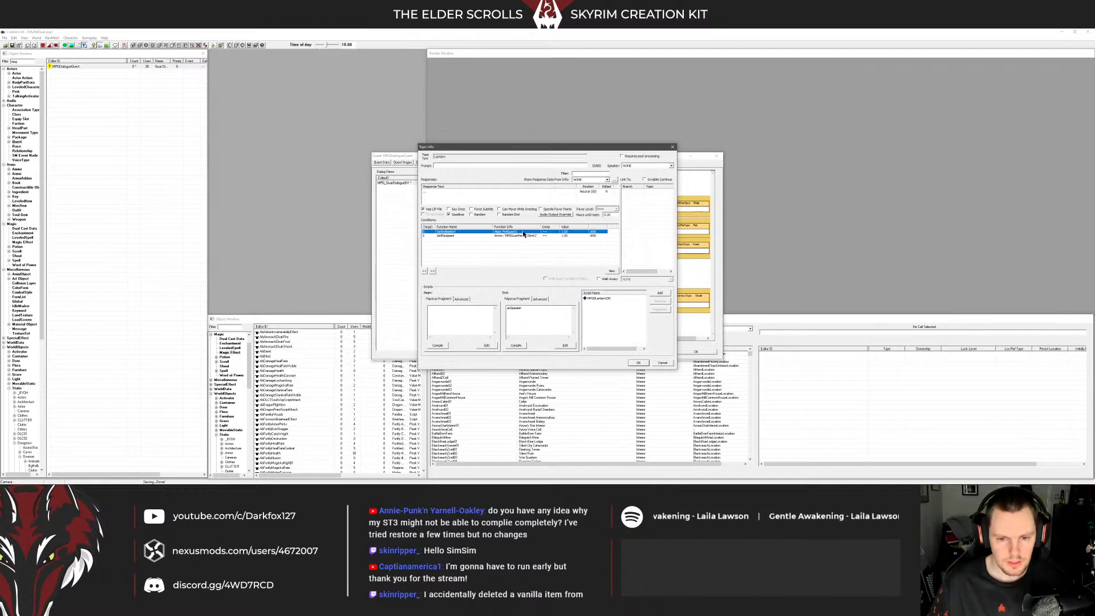
pyautogui.click(521, 242)
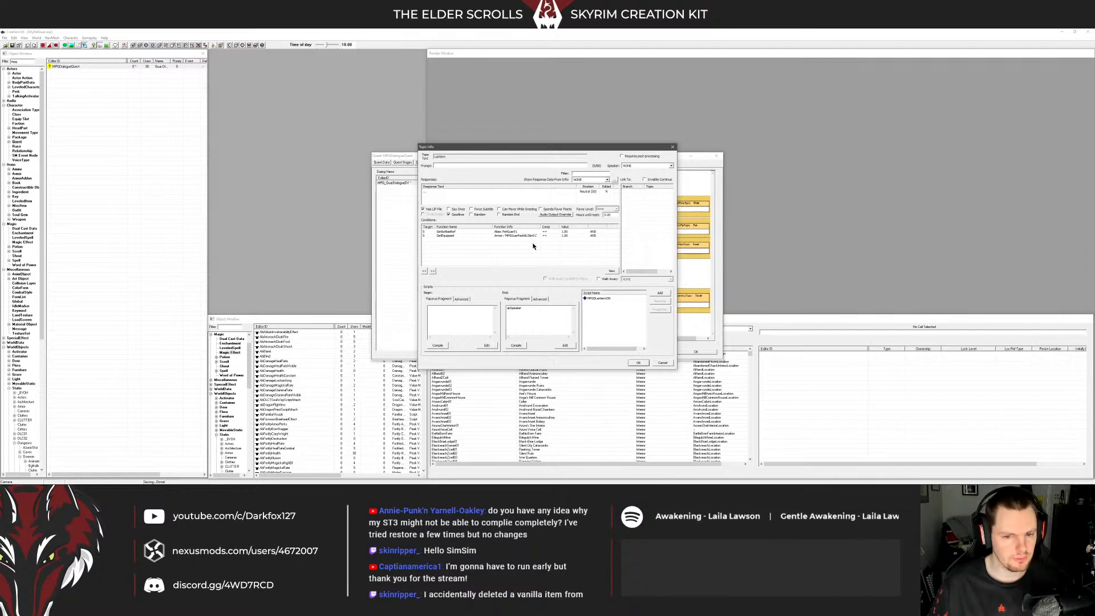
pyautogui.click(518, 236)
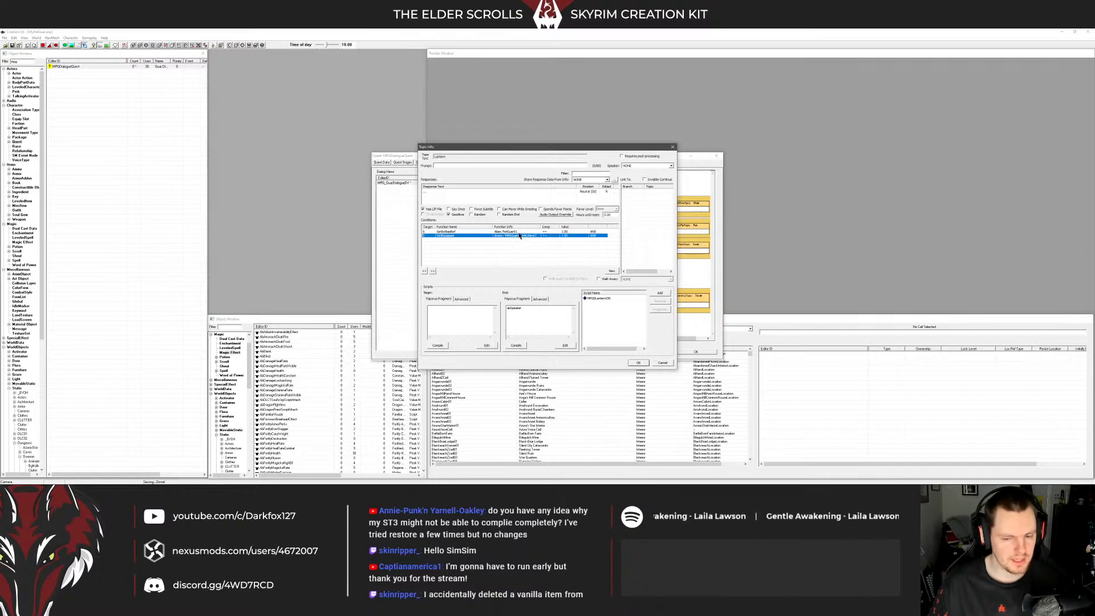
pyautogui.click(663, 363)
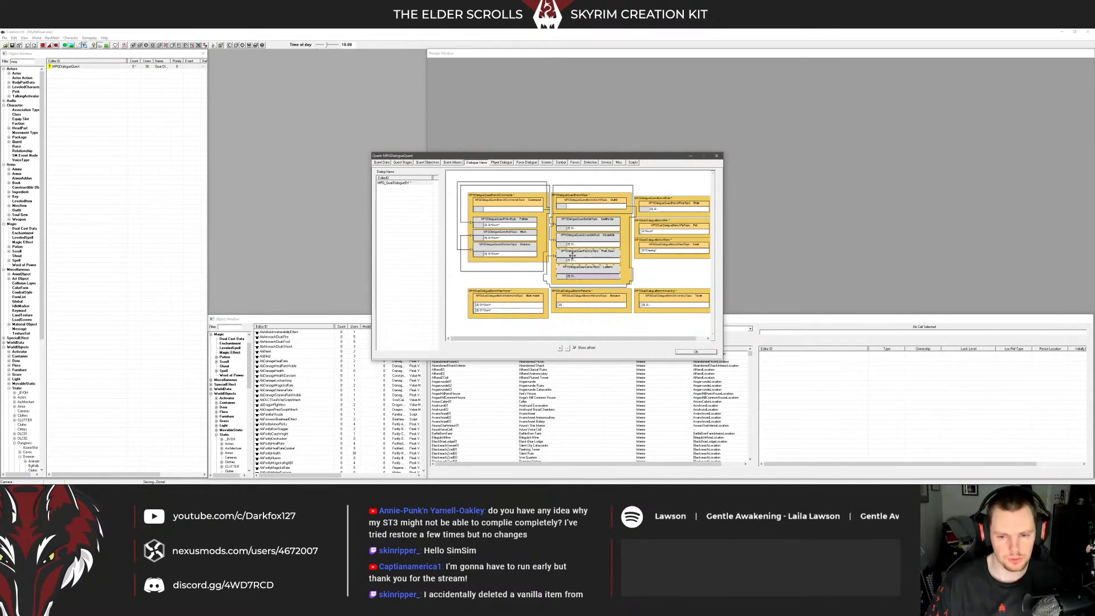
# Reopen the Lantern topic info, move its window aside to review it, and accept it without edits
pyautogui.doubleClick(593, 275)
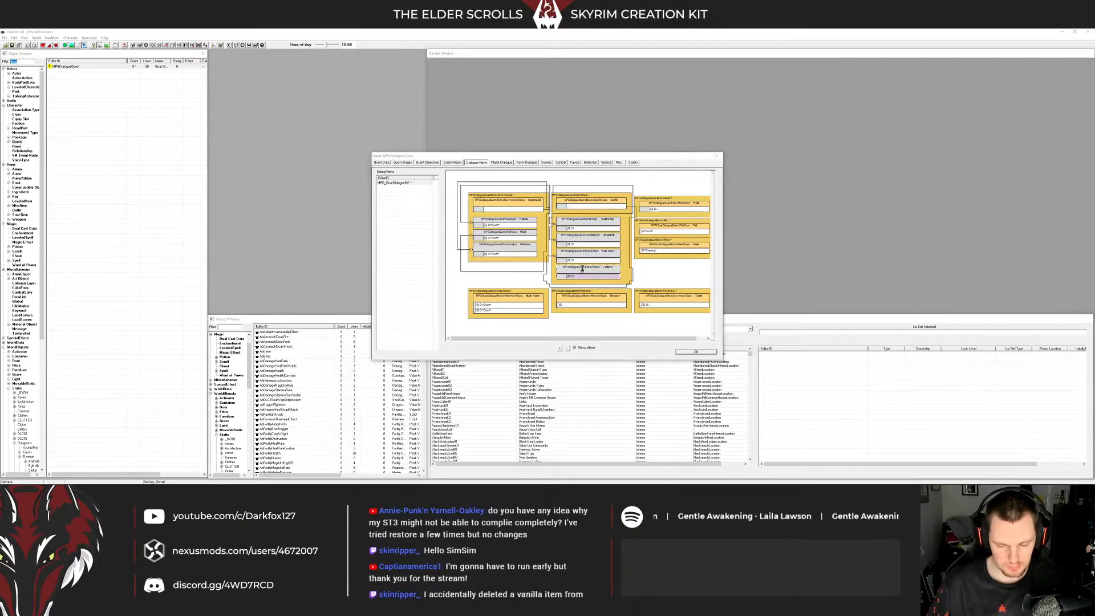
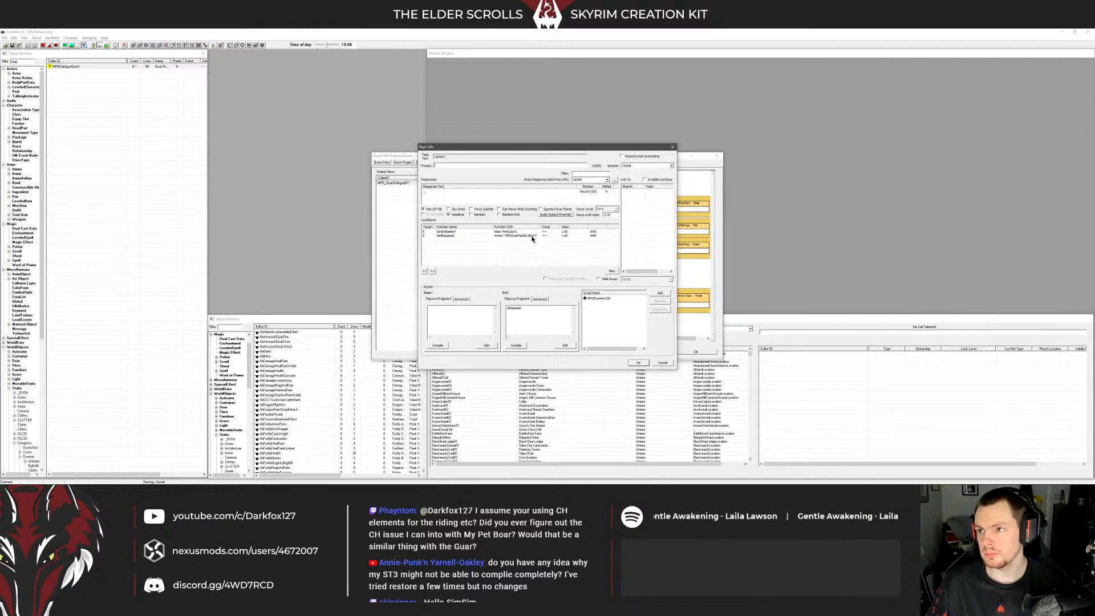
pyautogui.moveTo(520, 154); pyautogui.dragTo(439, 125)
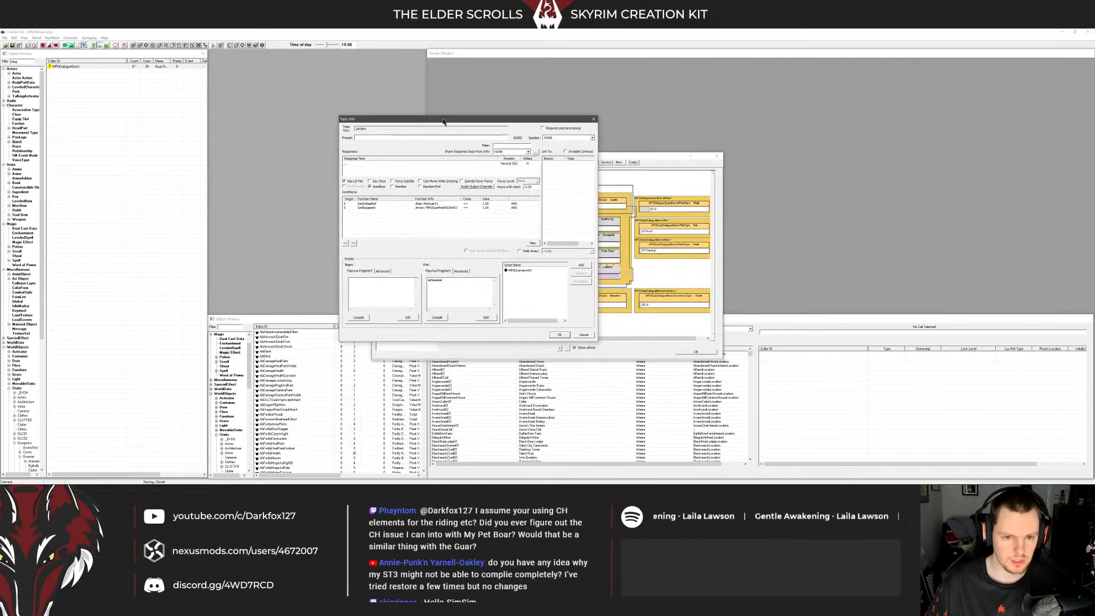
pyautogui.click(556, 335)
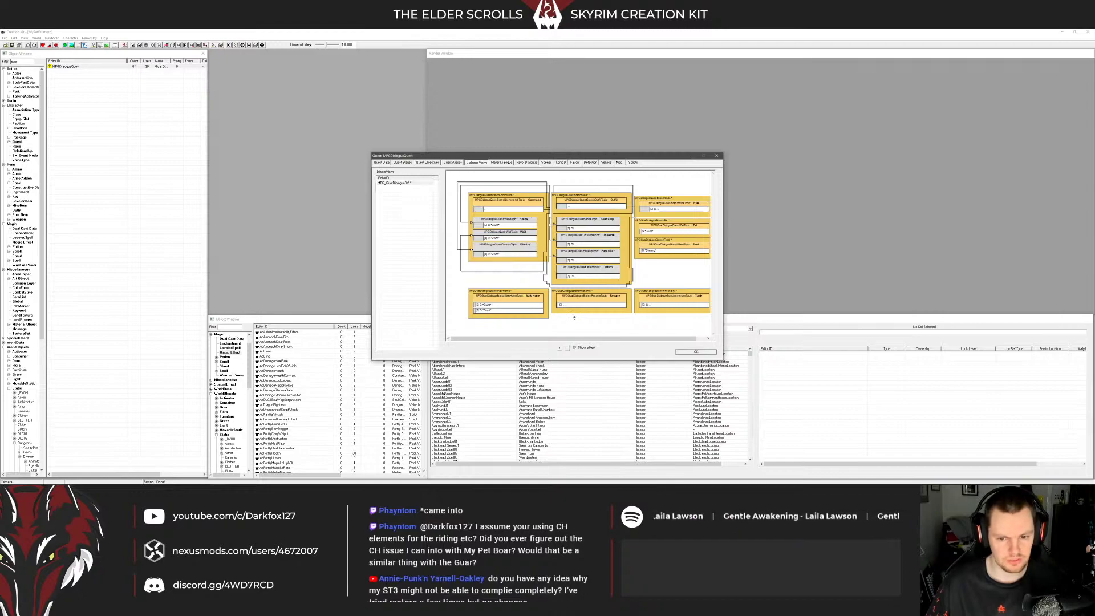
# Examine the quest aliases of MPGDialogueQuest, widening the alias name and keyword columns to read the guar aliases' entries
pyautogui.click(453, 163)
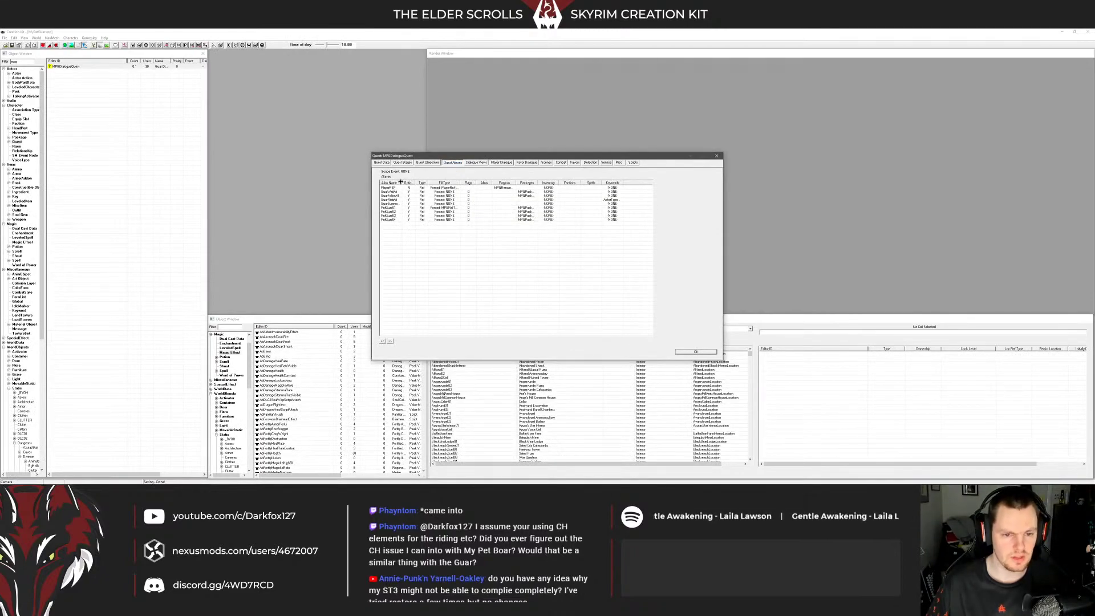
pyautogui.moveTo(402, 182); pyautogui.dragTo(437, 182)
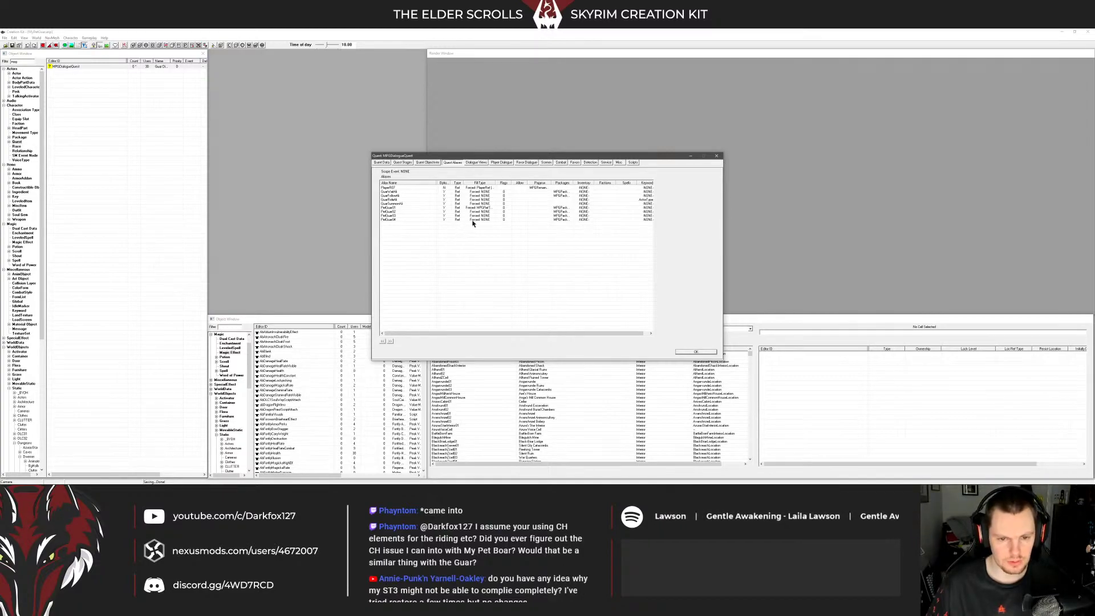
pyautogui.click(415, 204)
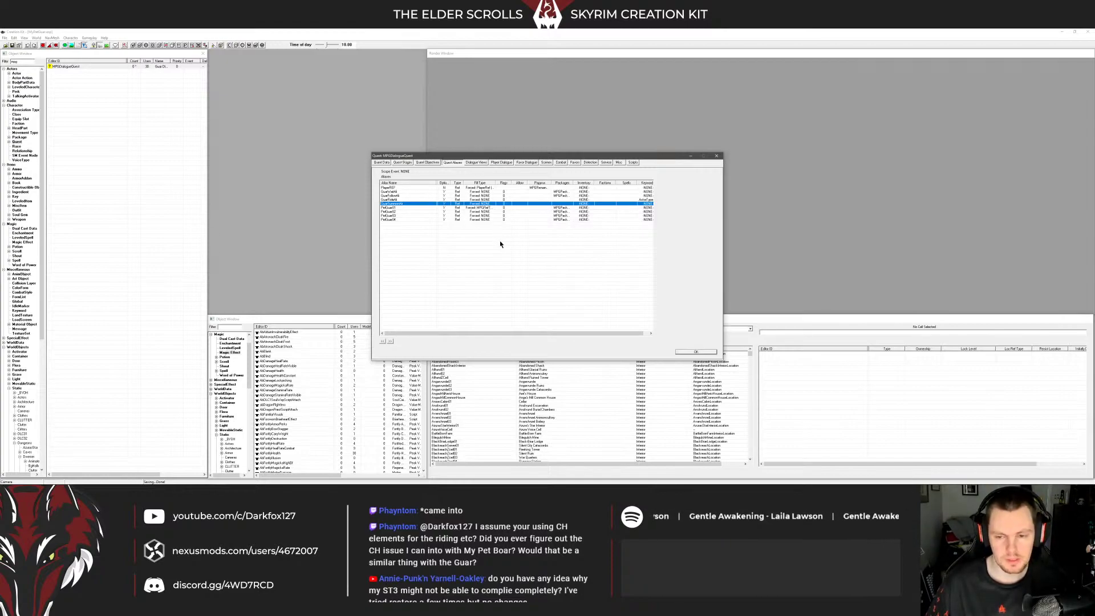
pyautogui.click(649, 199)
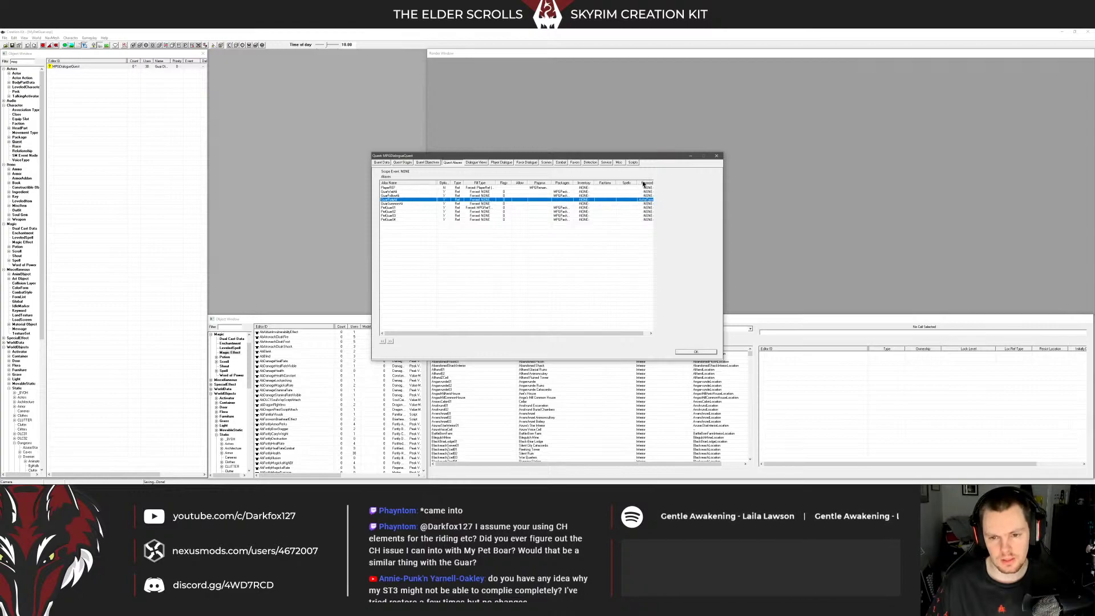
pyautogui.moveTo(637, 183); pyautogui.dragTo(610, 183)
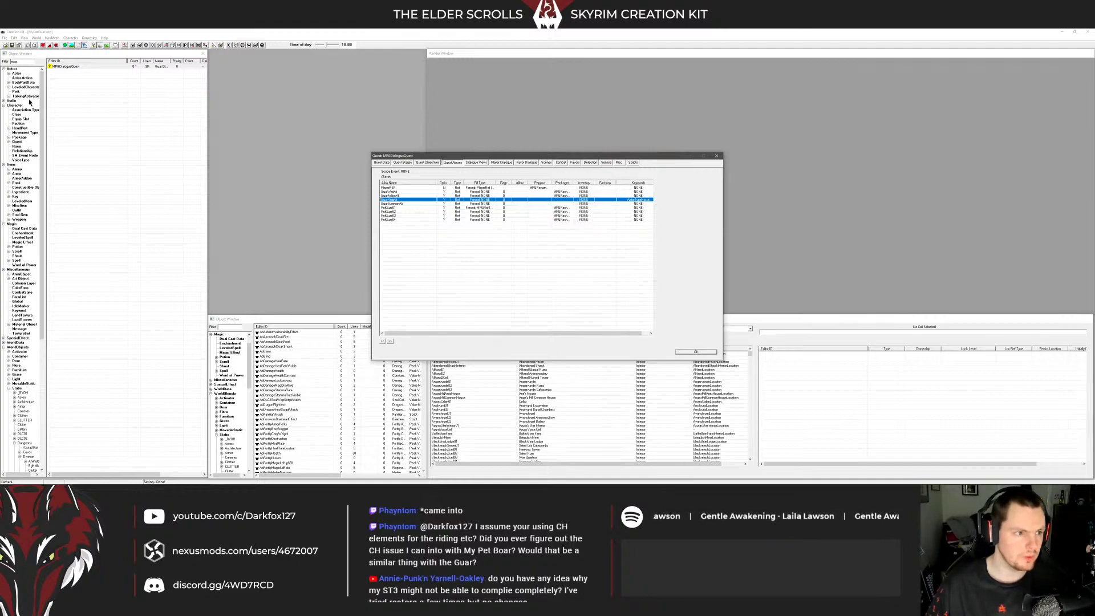
# Open the MPGGuar01 actor, move its window aside, and review the properties of its attached combat script
pyautogui.click(17, 74)
pyautogui.doubleClick(78, 67)
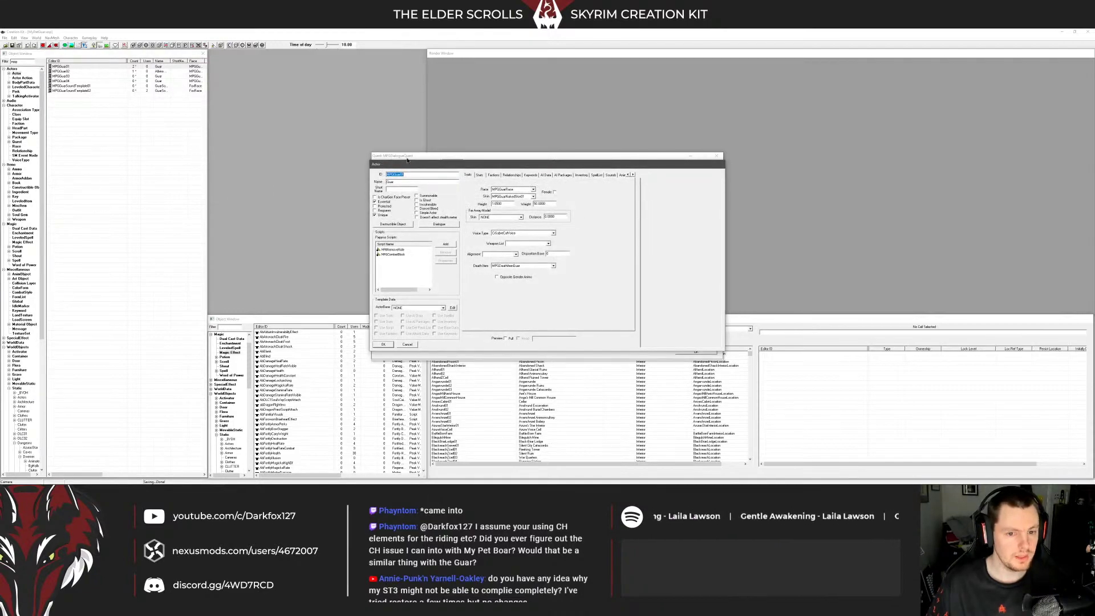
pyautogui.moveTo(376, 165); pyautogui.dragTo(251, 181)
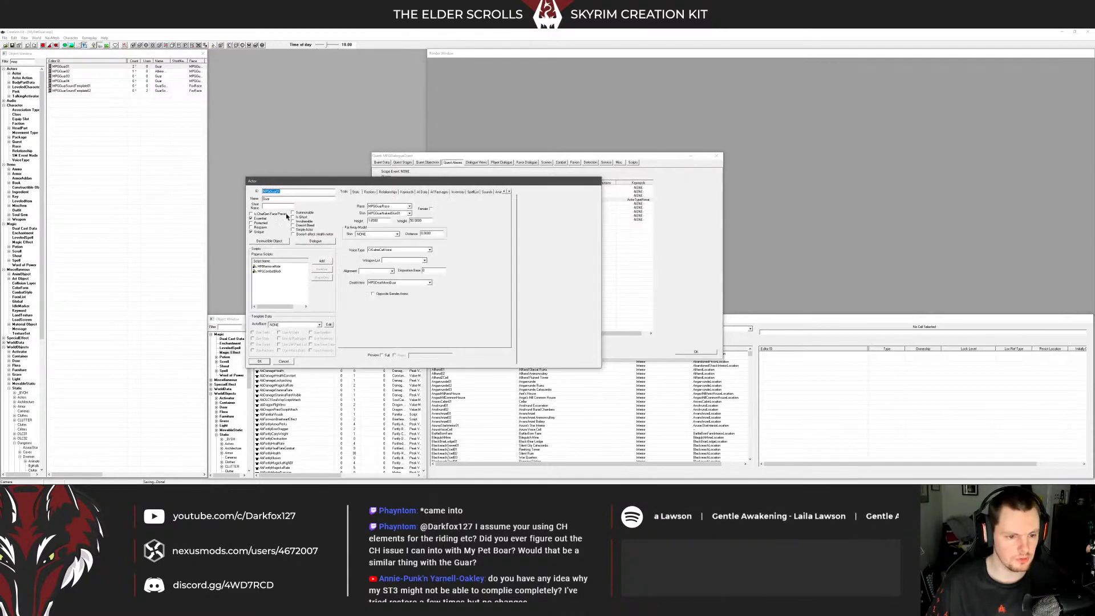
pyautogui.click(269, 271)
pyautogui.click(315, 277)
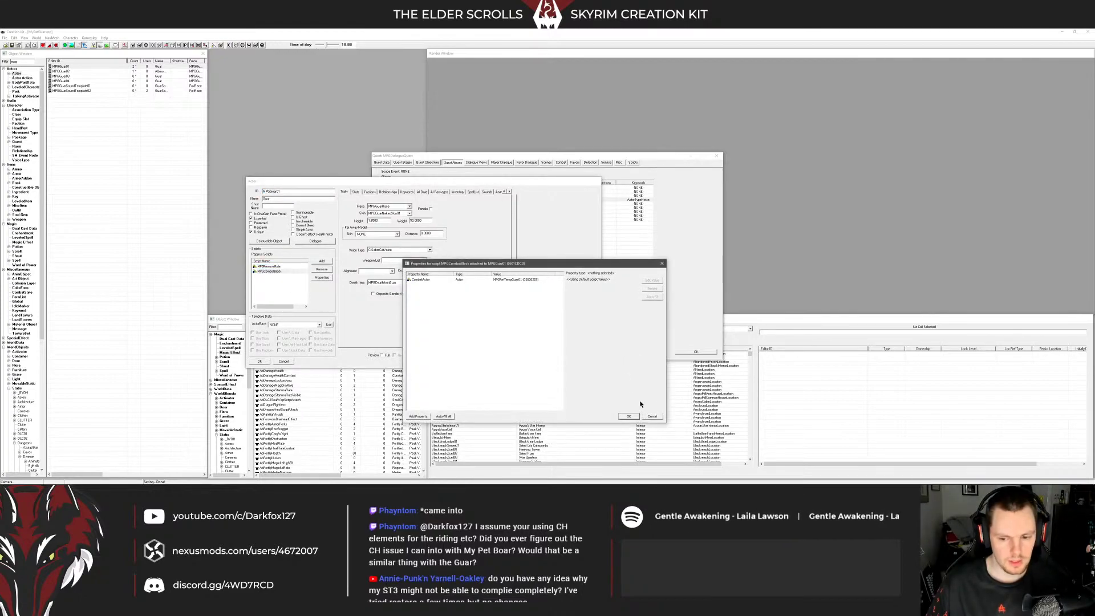
pyautogui.click(628, 416)
# Review the horse and summon alias properties of the actor's RemoveRide script, leaving them unedited
pyautogui.click(268, 267)
pyautogui.click(322, 278)
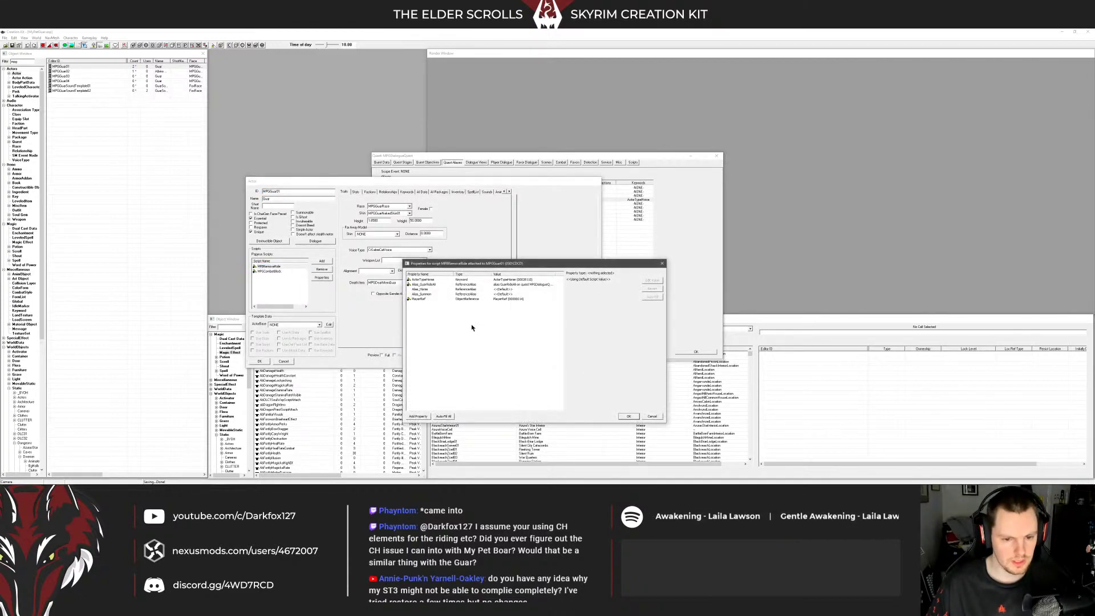
pyautogui.click(428, 289)
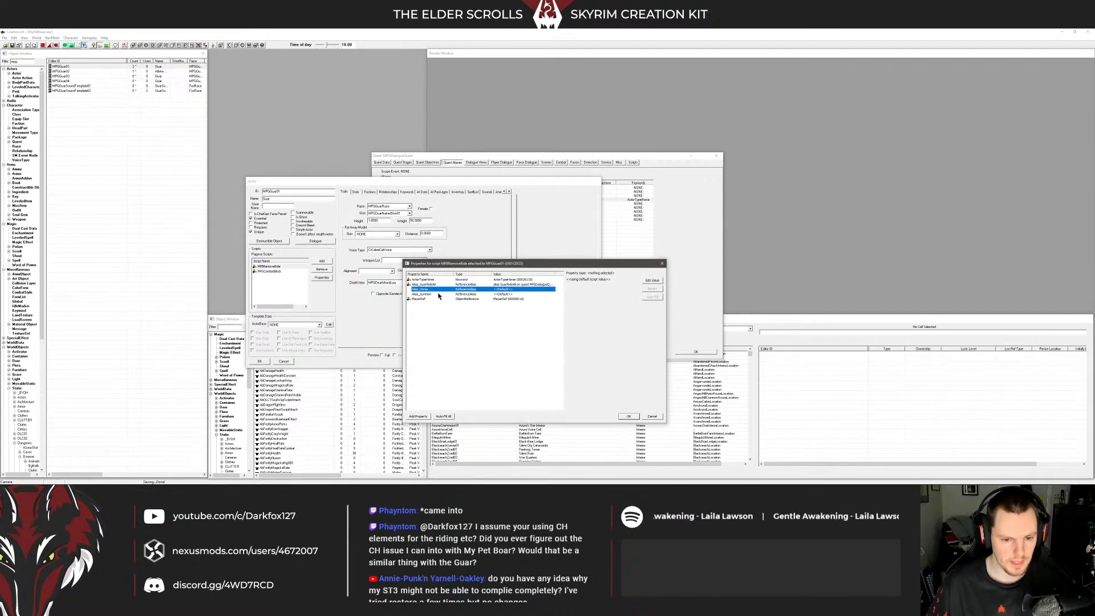
pyautogui.click(433, 294)
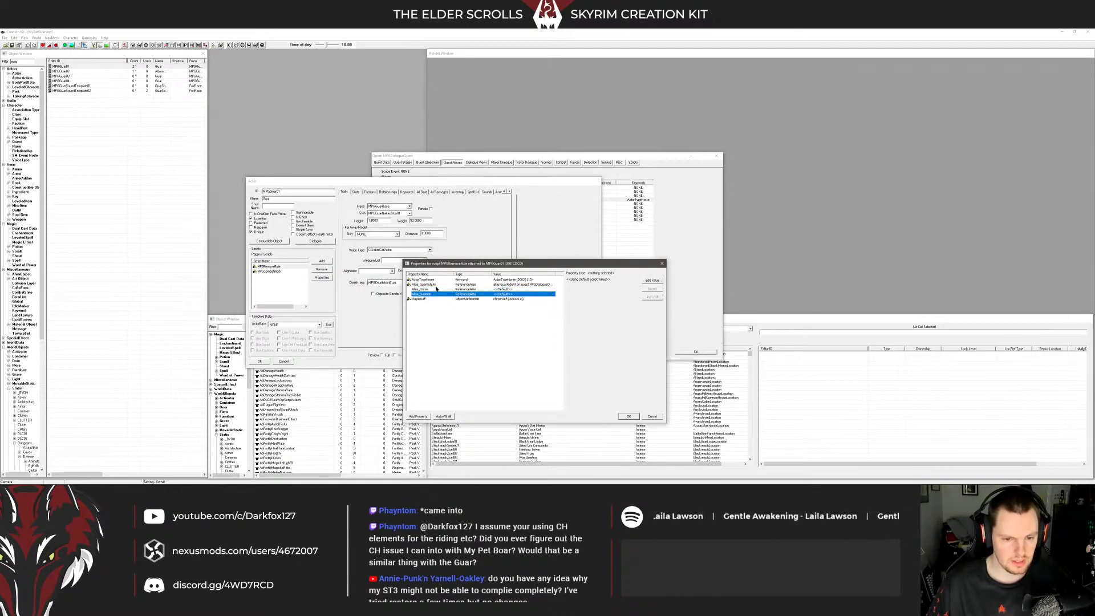
pyautogui.click(652, 416)
# Open the RemoveRide script's source, examine the commented-out last-ridden-mount line in its OnActivate event, and return to the Creation Kit
pyautogui.rightClick(287, 267)
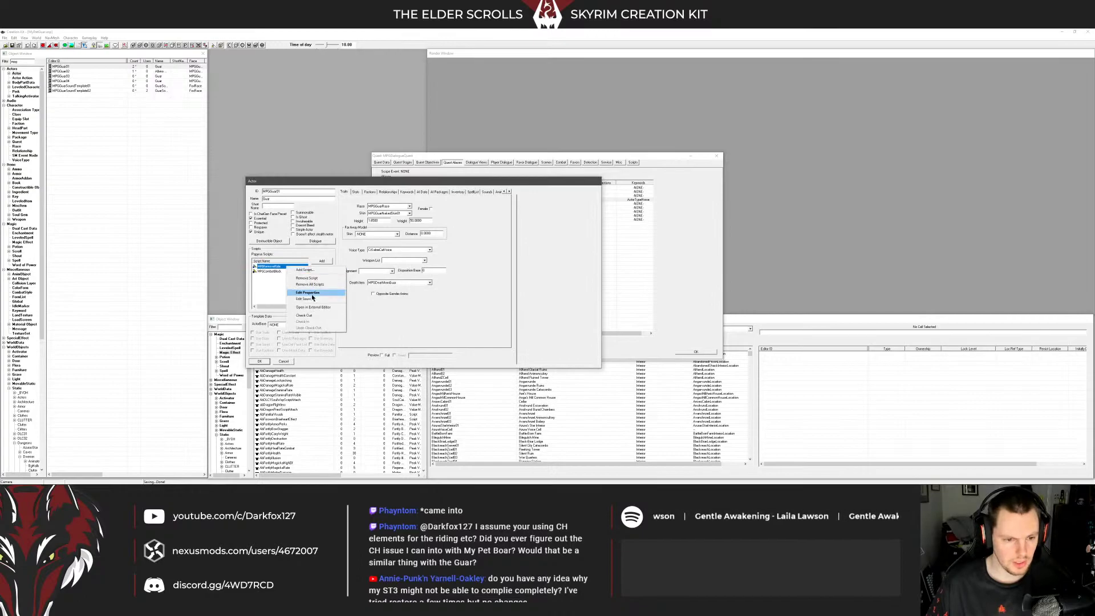
pyautogui.click(305, 299)
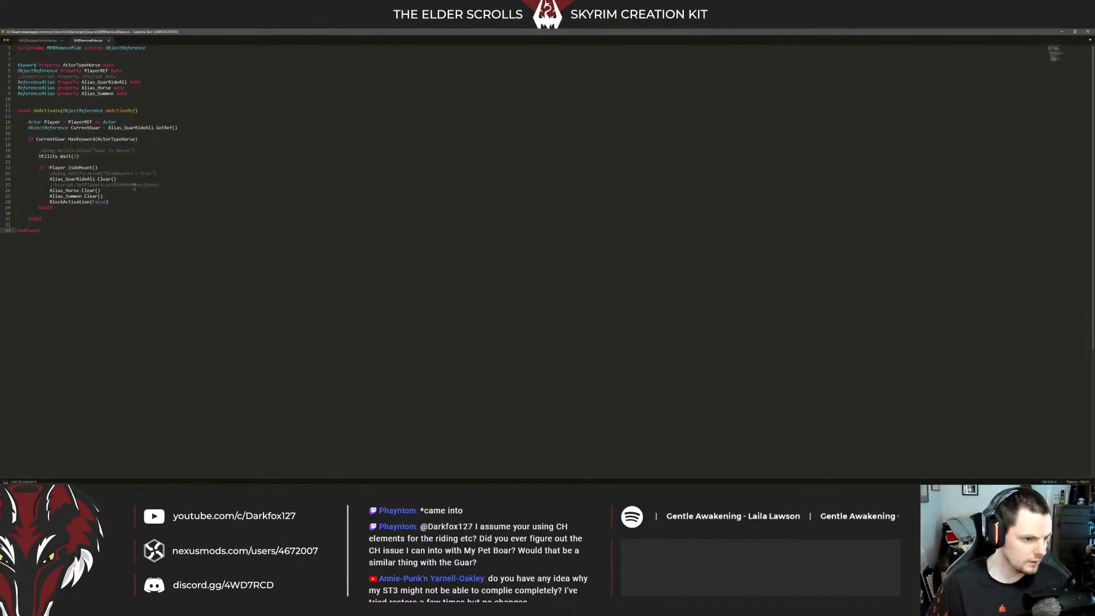
pyautogui.click(52, 184)
pyautogui.moveTo(159, 185); pyautogui.dragTo(87, 184)
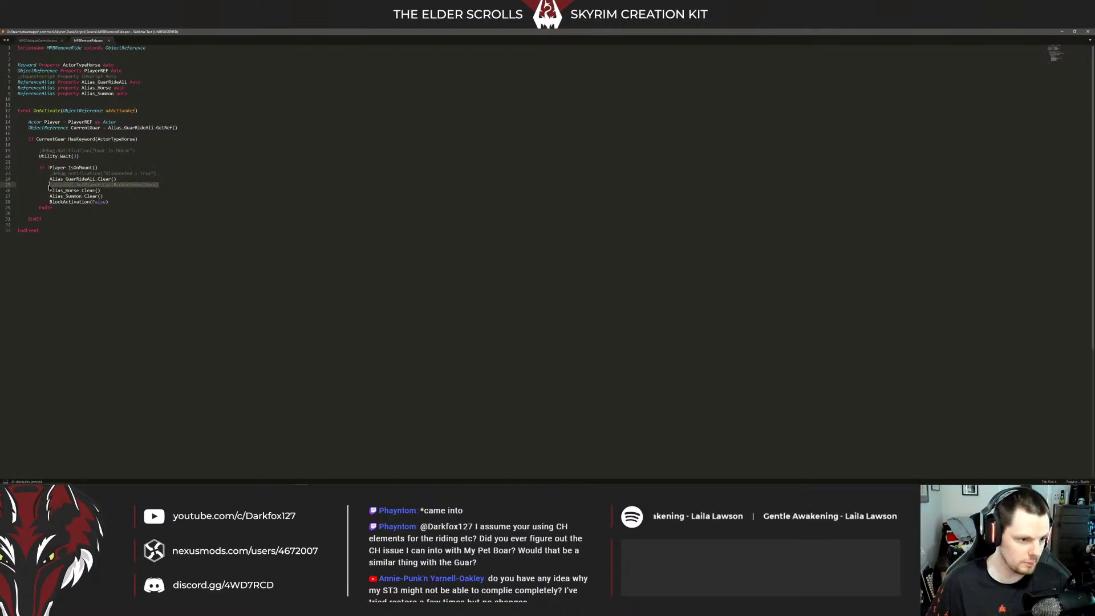
pyautogui.doubleClick(60, 185)
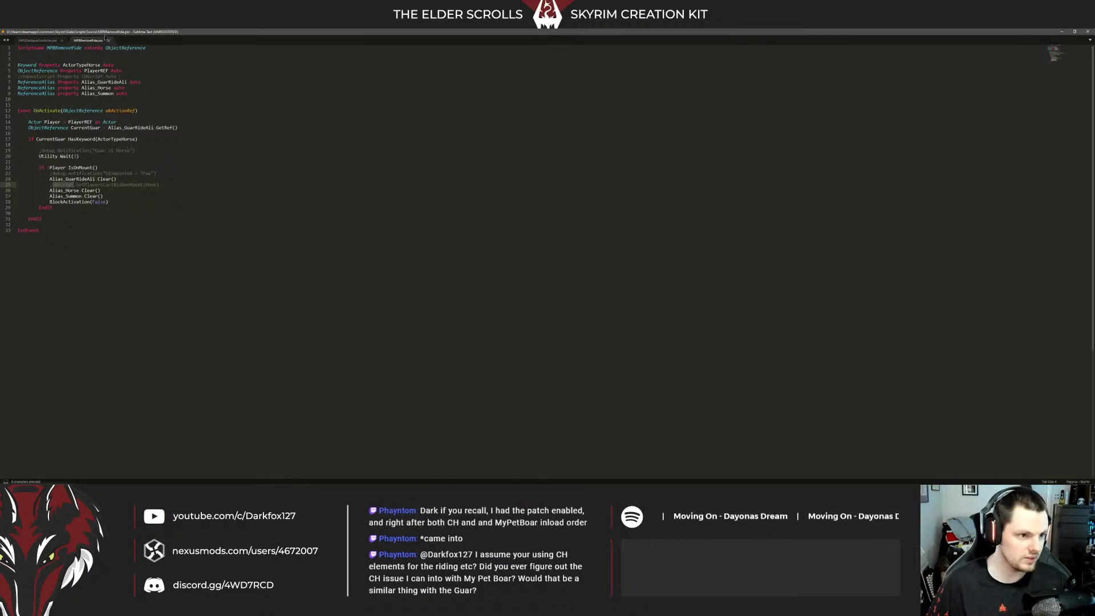
pyautogui.click(1061, 32)
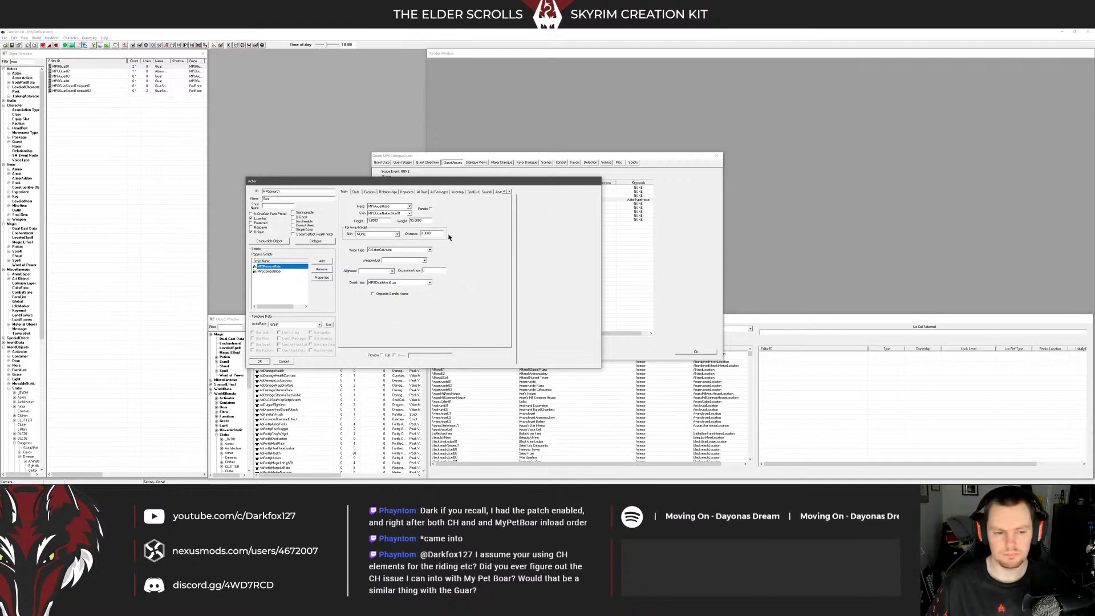
pyautogui.click(274, 271)
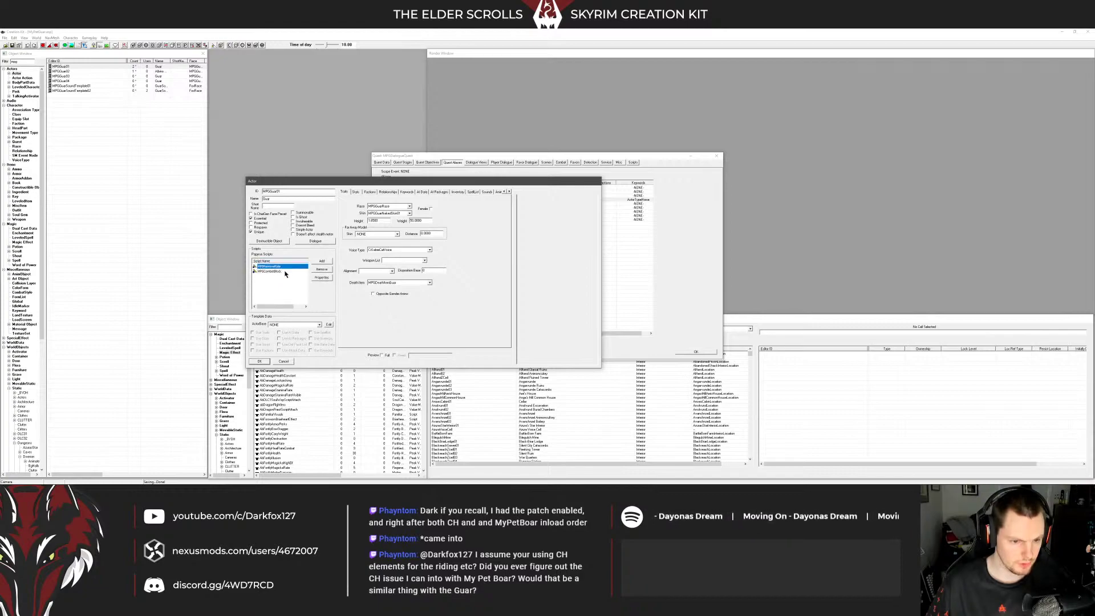
pyautogui.click(288, 278)
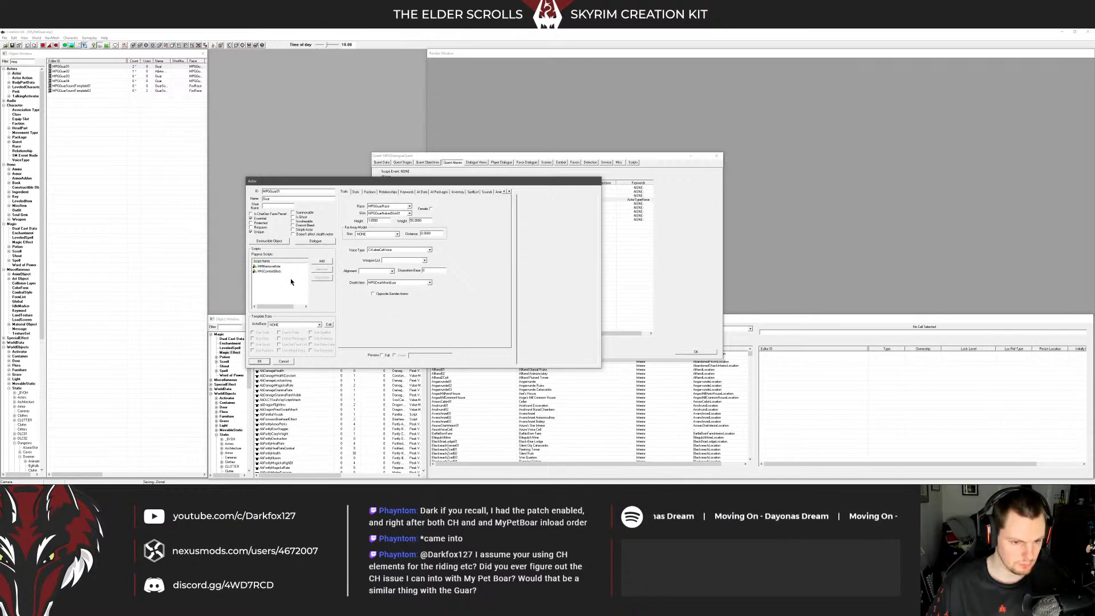
pyautogui.click(286, 268)
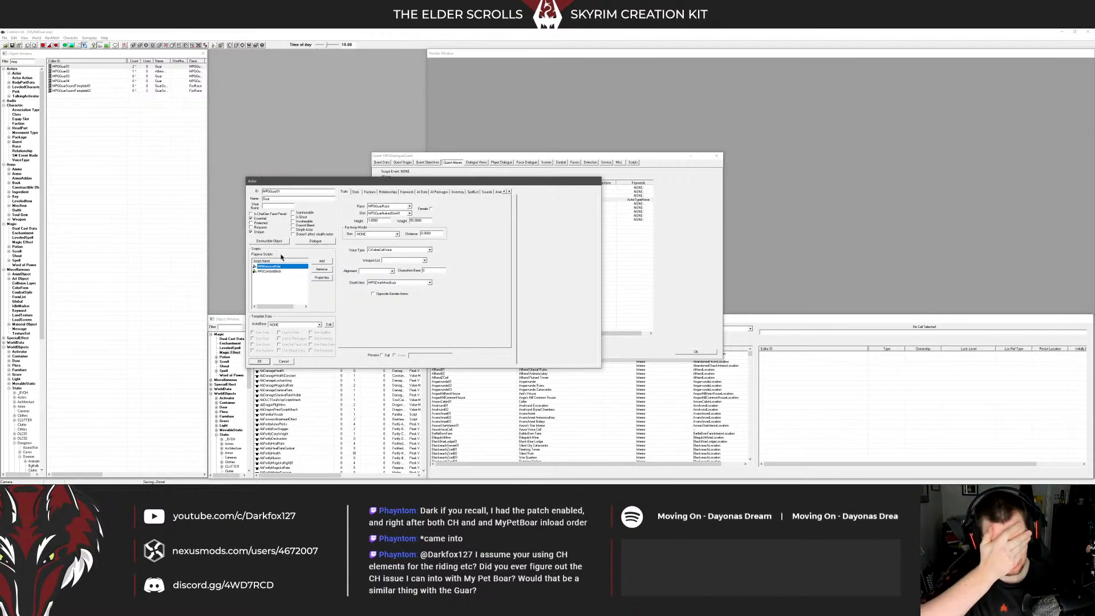
pyautogui.click(282, 285)
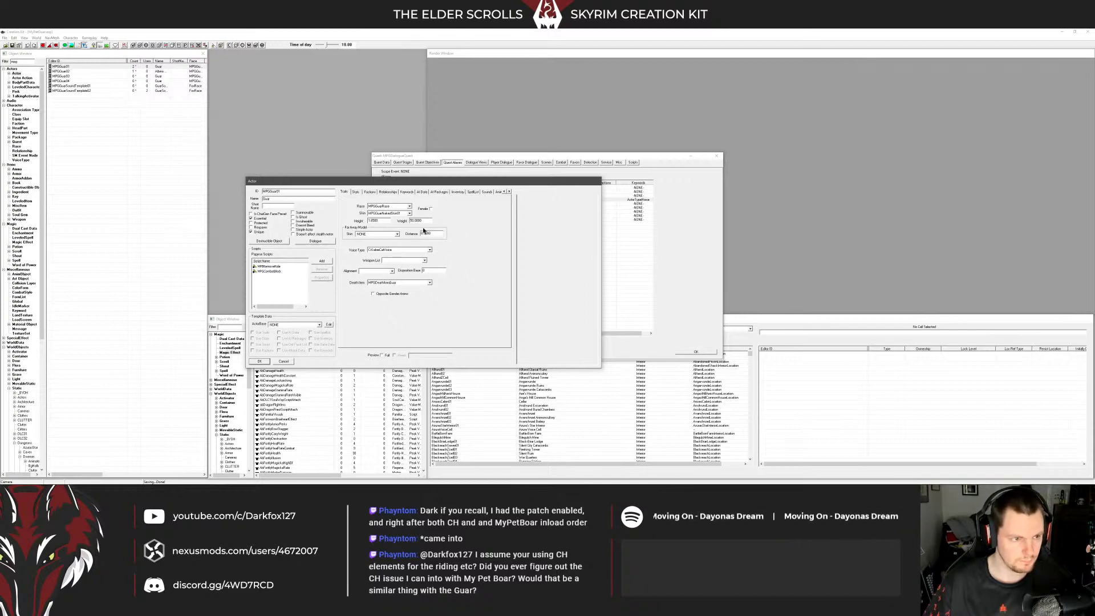
# Reopen the RemoveRide source externally and trace its OnActivate logic: the ActorTypeHorse keyword check, the mount check, and the guar ride alias clearing
pyautogui.rightClick(269, 266)
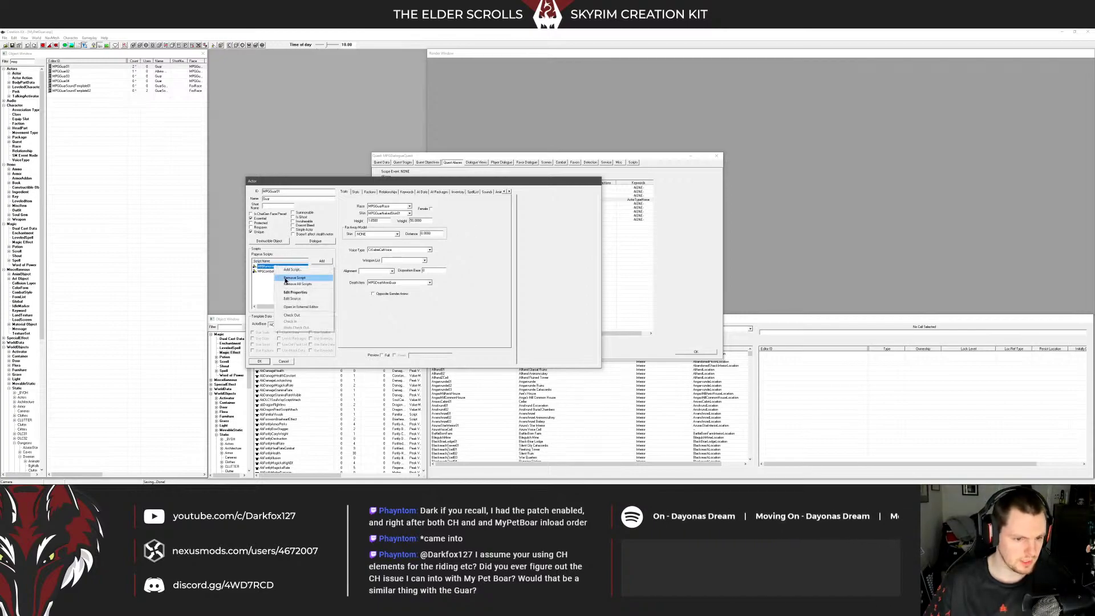
pyautogui.click(301, 307)
pyautogui.click(171, 173)
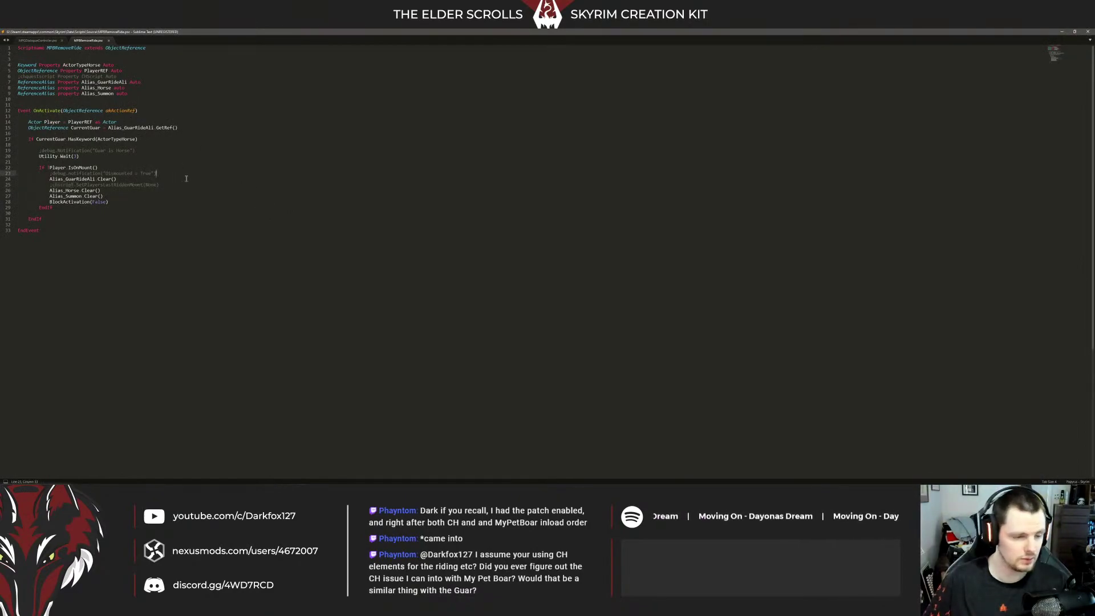
pyautogui.click(184, 183)
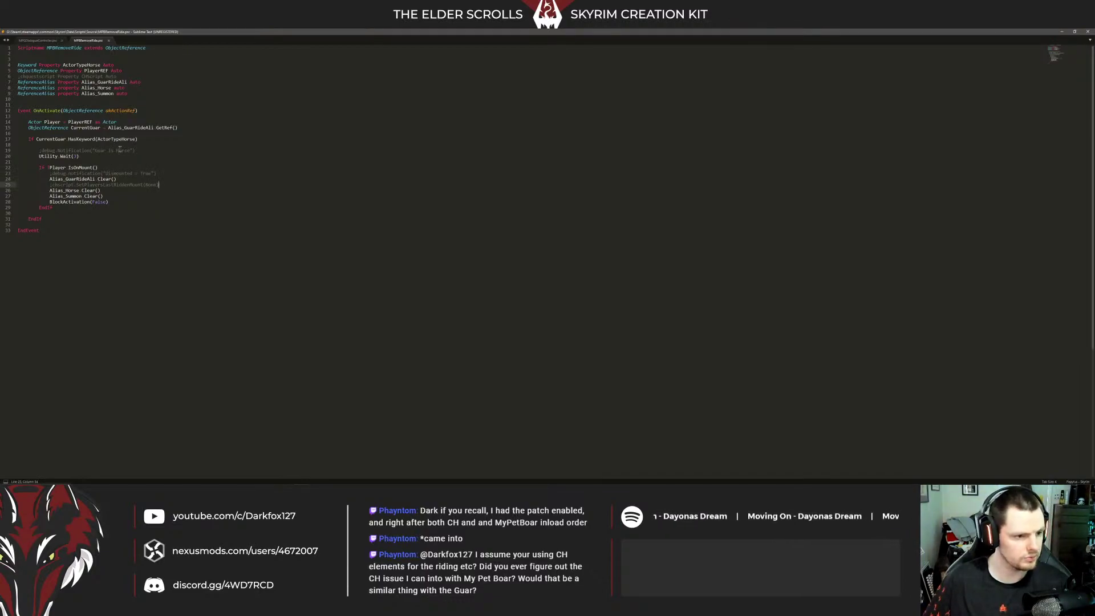
pyautogui.click(118, 140)
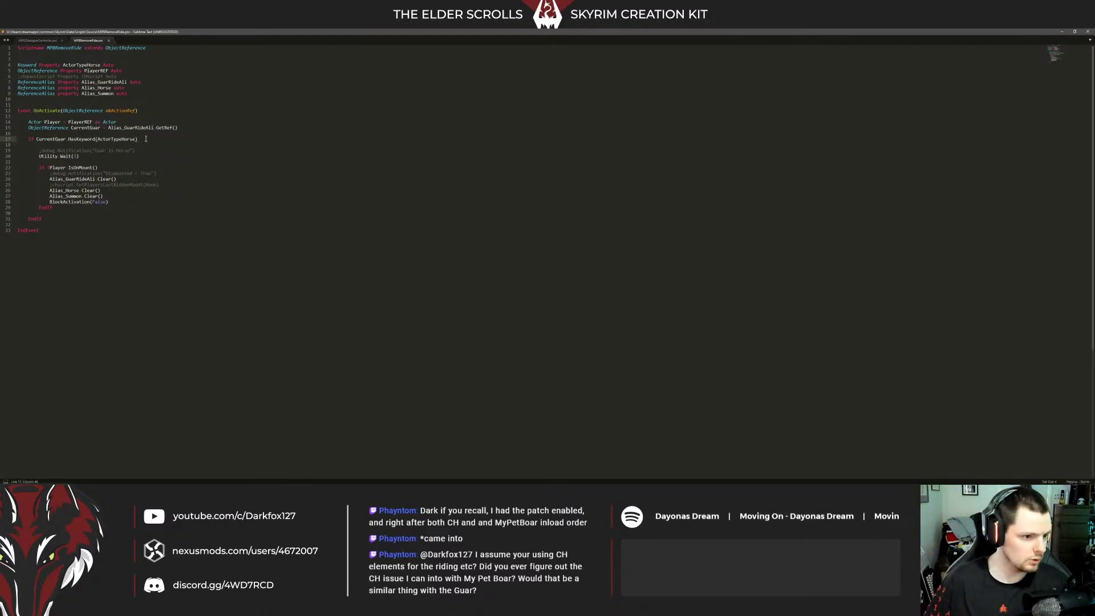
pyautogui.moveTo(117, 179); pyautogui.dragTo(51, 179)
pyautogui.click(60, 179)
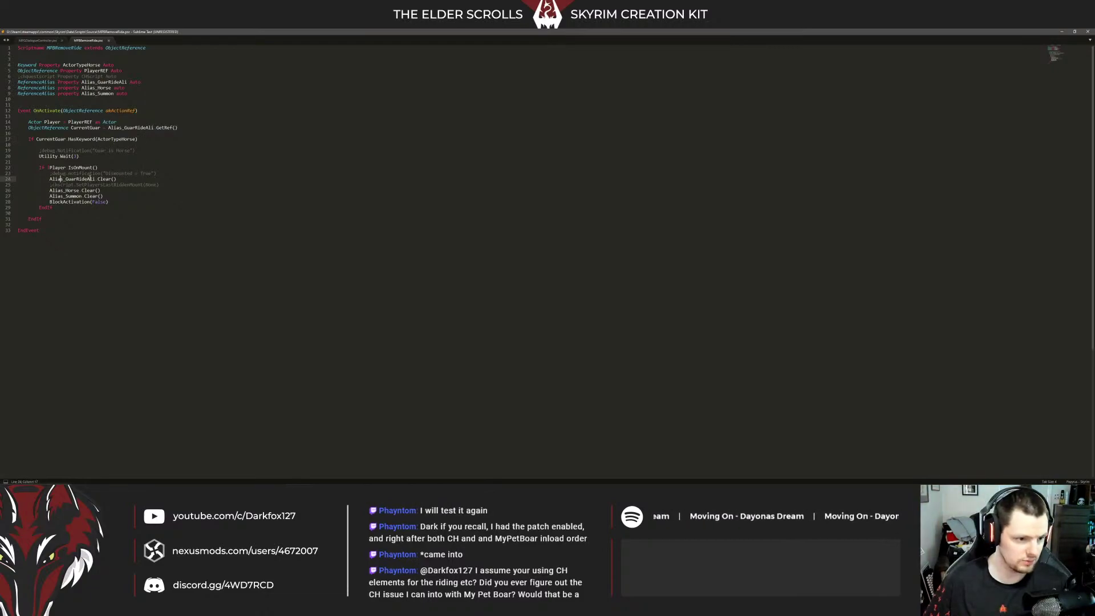
pyautogui.click(123, 178)
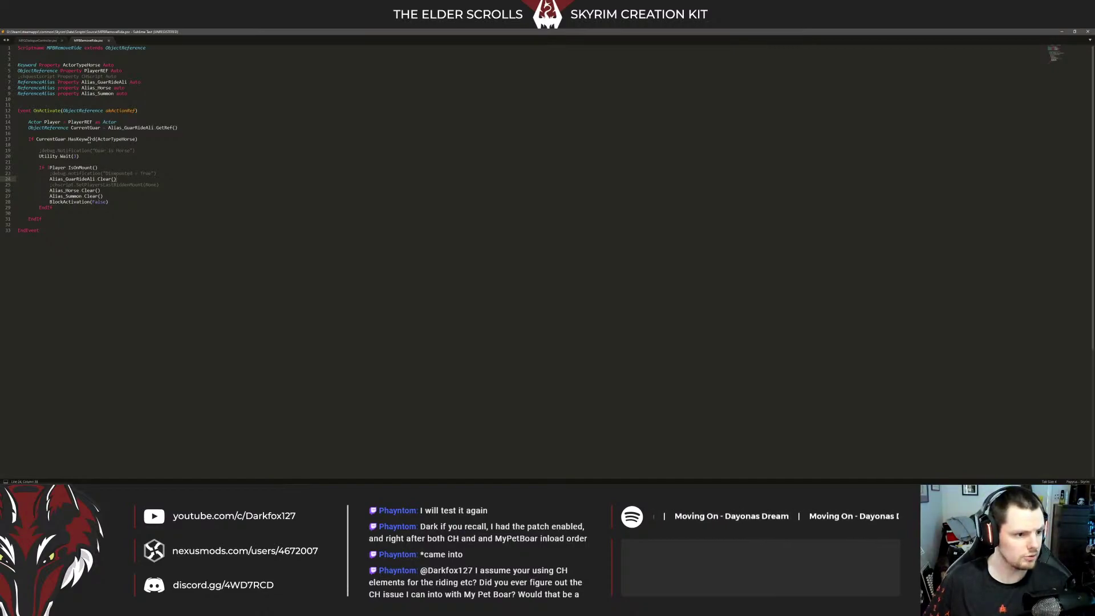
pyautogui.moveTo(140, 139); pyautogui.dragTo(36, 140)
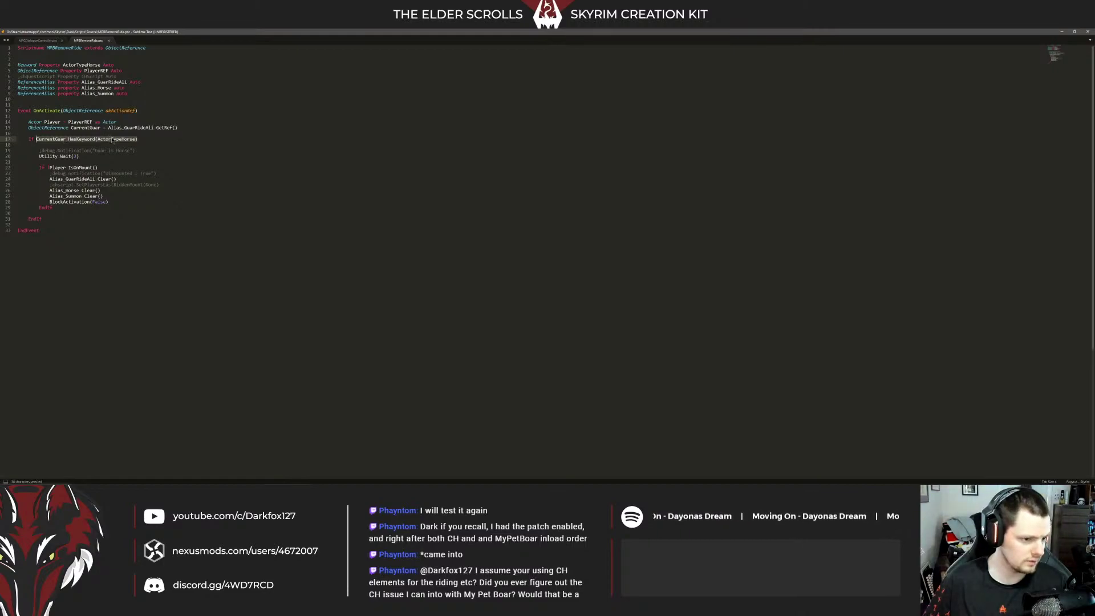
pyautogui.click(65, 167)
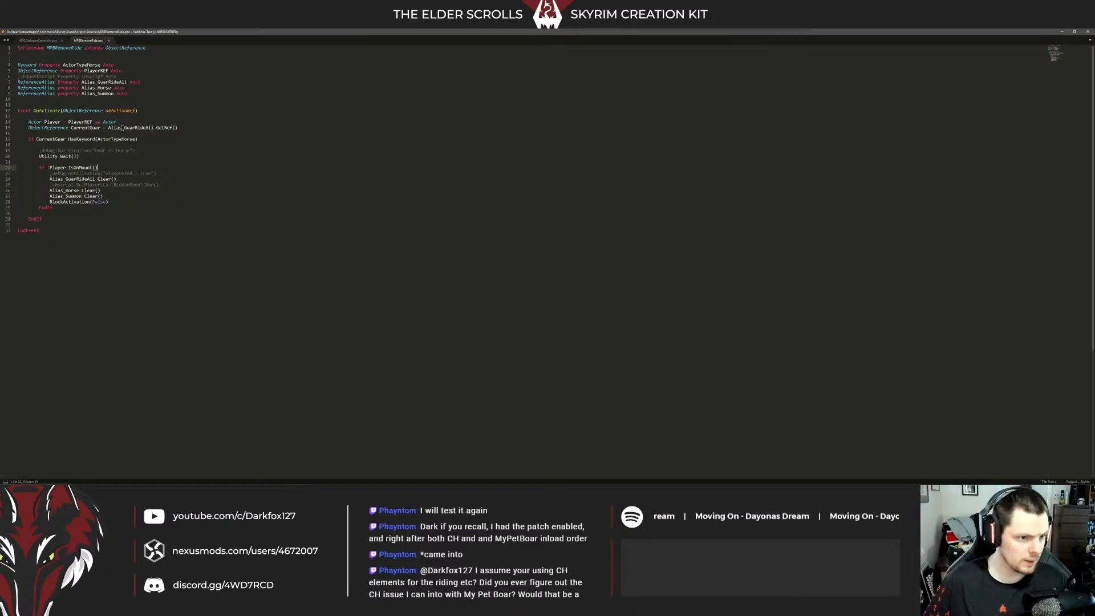
# Compare the MPGDialogueController script's property declarations with those of the RemoveRide script, and close the script editor
pyautogui.click(47, 41)
pyautogui.click(86, 41)
pyautogui.click(45, 42)
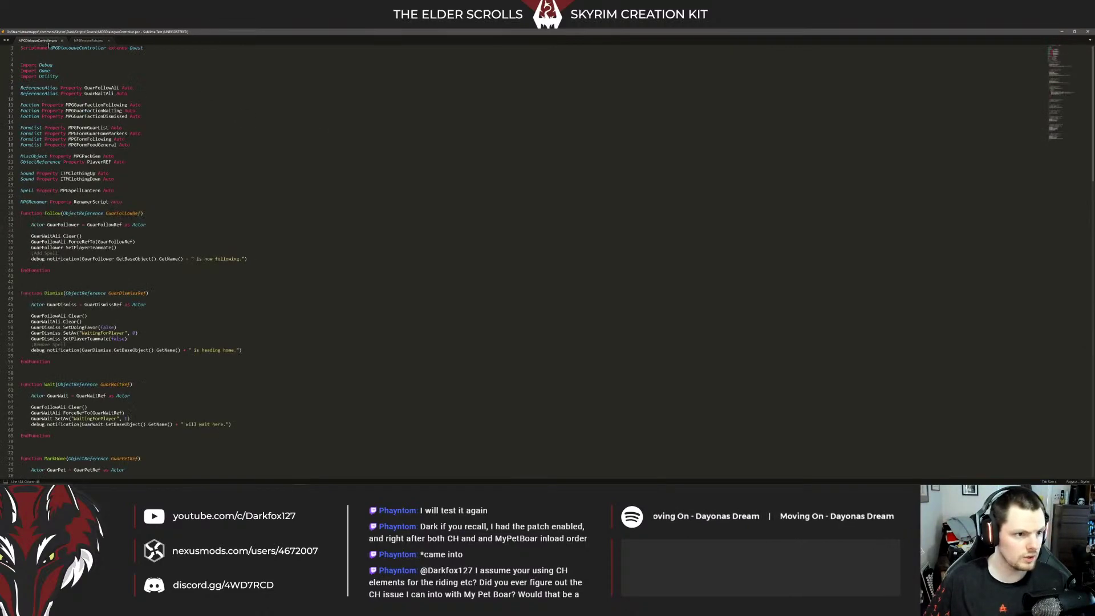
pyautogui.click(153, 108)
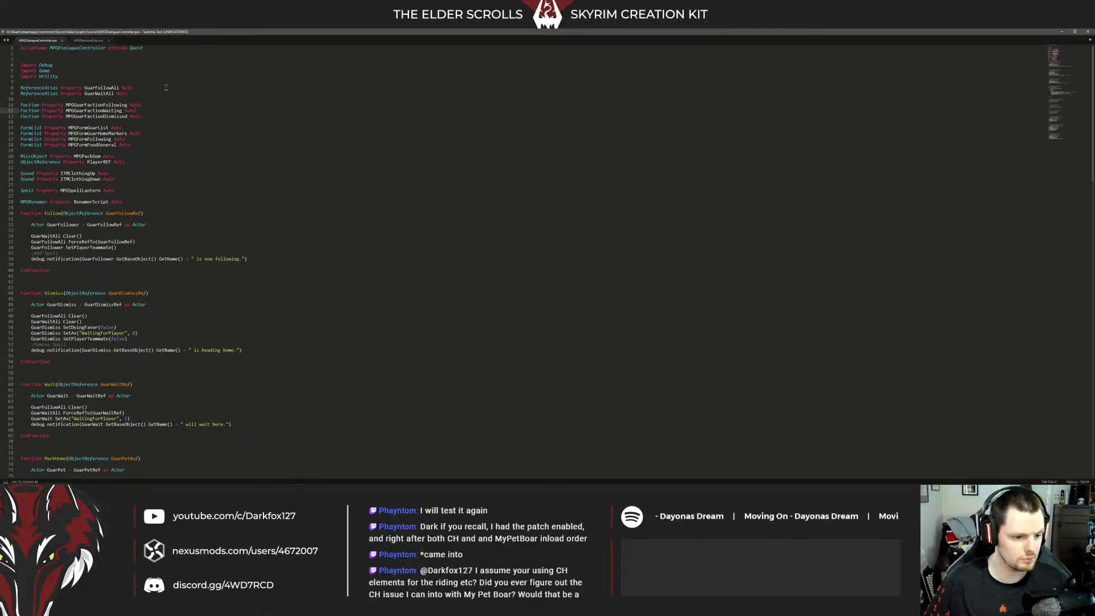
pyautogui.click(97, 43)
pyautogui.click(96, 70)
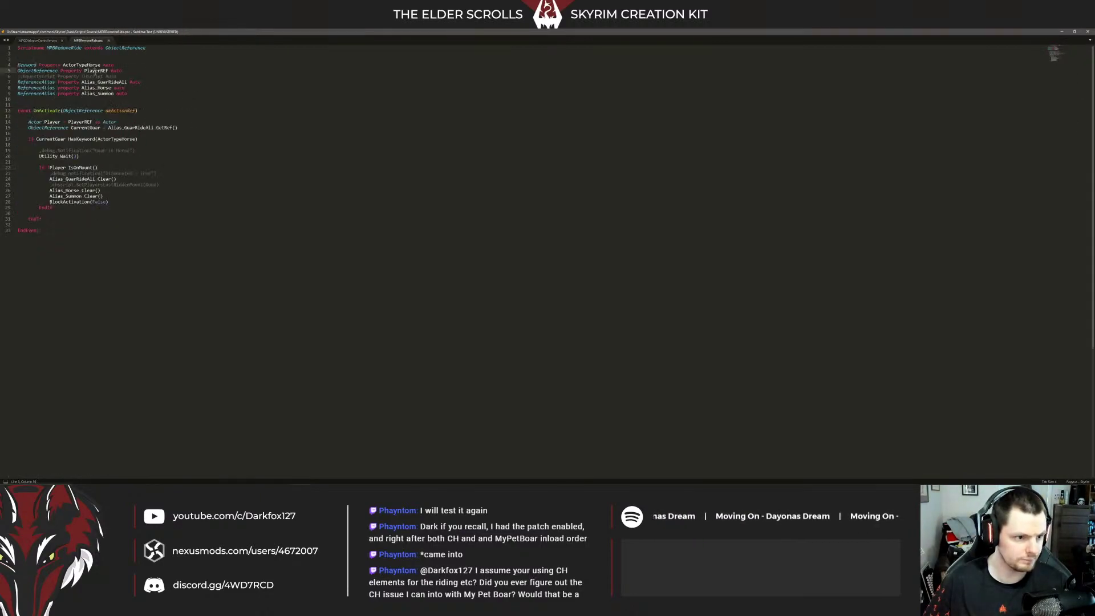
pyautogui.click(1089, 32)
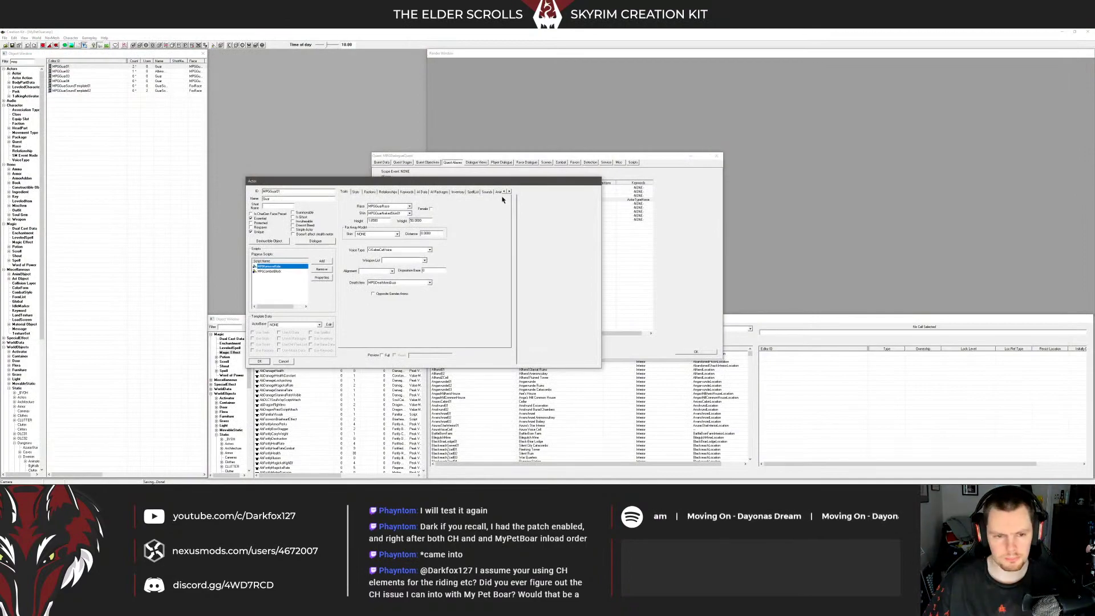
pyautogui.click(276, 272)
pyautogui.click(278, 278)
pyautogui.click(279, 267)
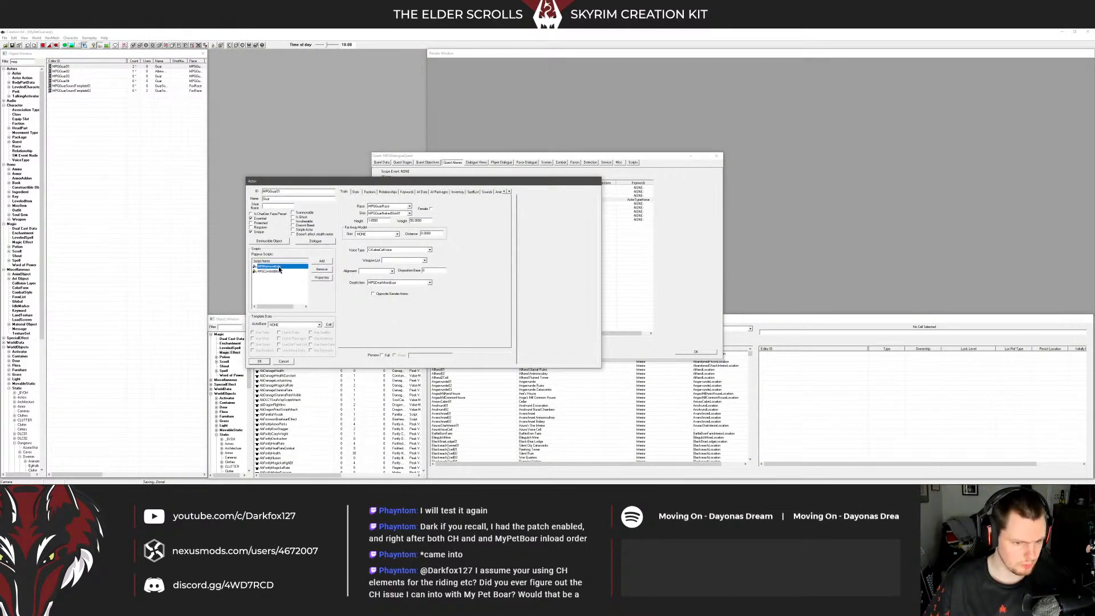
pyautogui.click(280, 272)
pyautogui.click(280, 267)
pyautogui.click(281, 272)
pyautogui.click(281, 279)
pyautogui.click(281, 272)
pyautogui.click(282, 278)
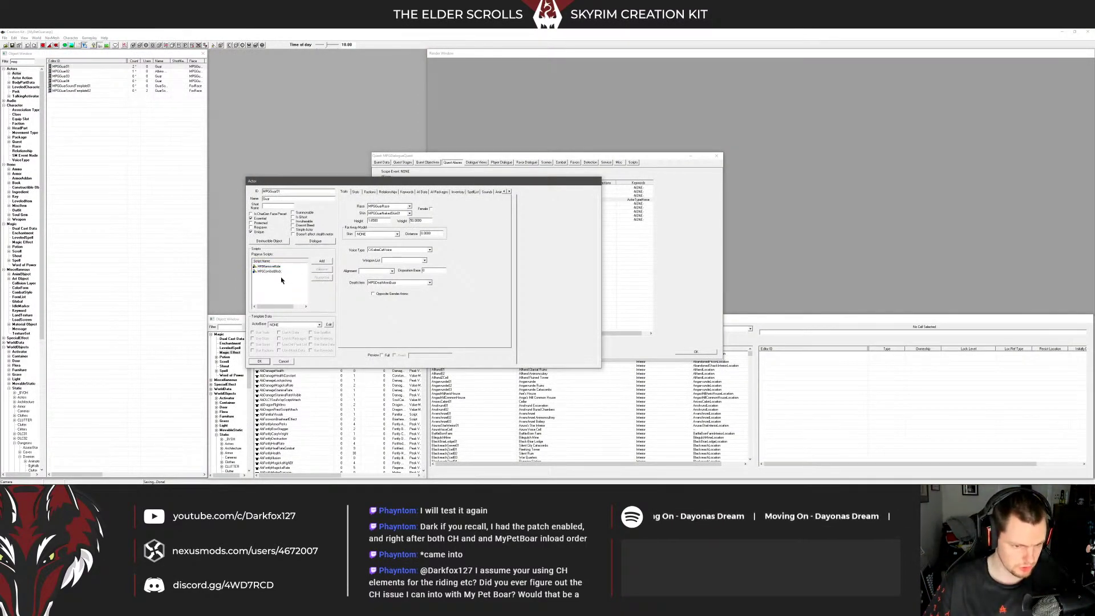
pyautogui.click(280, 272)
pyautogui.click(284, 277)
pyautogui.click(284, 272)
pyautogui.click(283, 267)
pyautogui.click(283, 272)
pyautogui.click(284, 278)
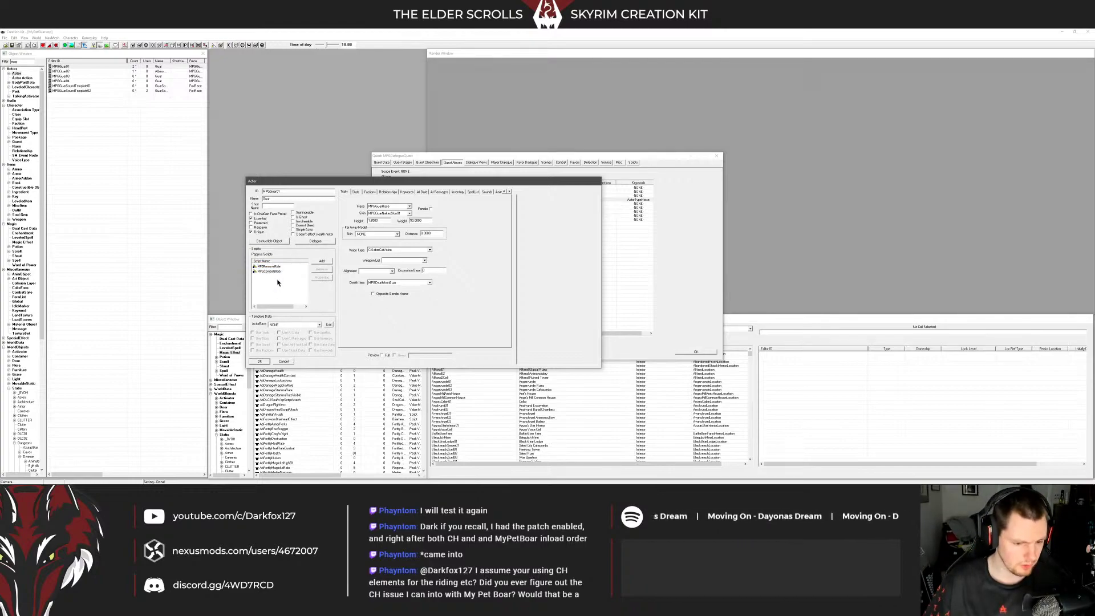
pyautogui.click(281, 272)
pyautogui.click(282, 267)
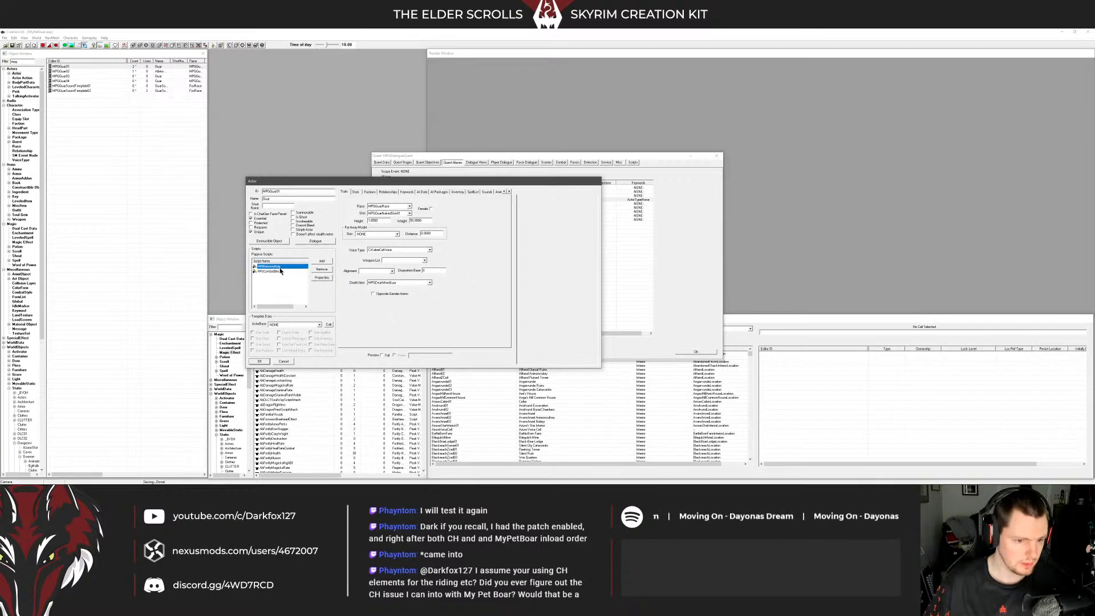
pyautogui.click(282, 272)
pyautogui.click(283, 282)
pyautogui.click(283, 267)
pyautogui.click(283, 272)
pyautogui.click(285, 284)
pyautogui.click(284, 267)
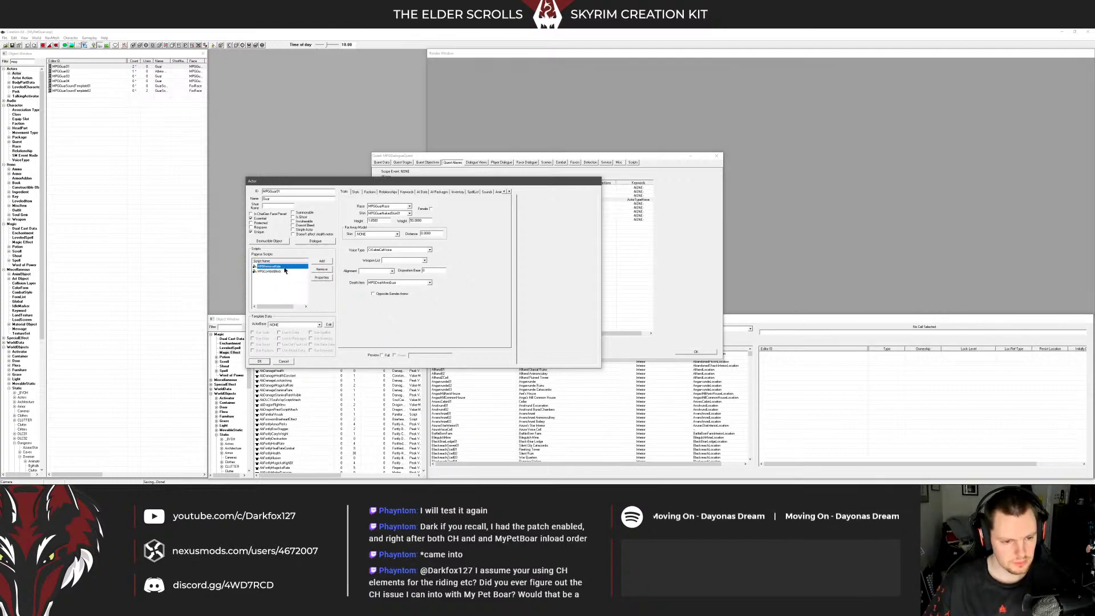
pyautogui.click(285, 272)
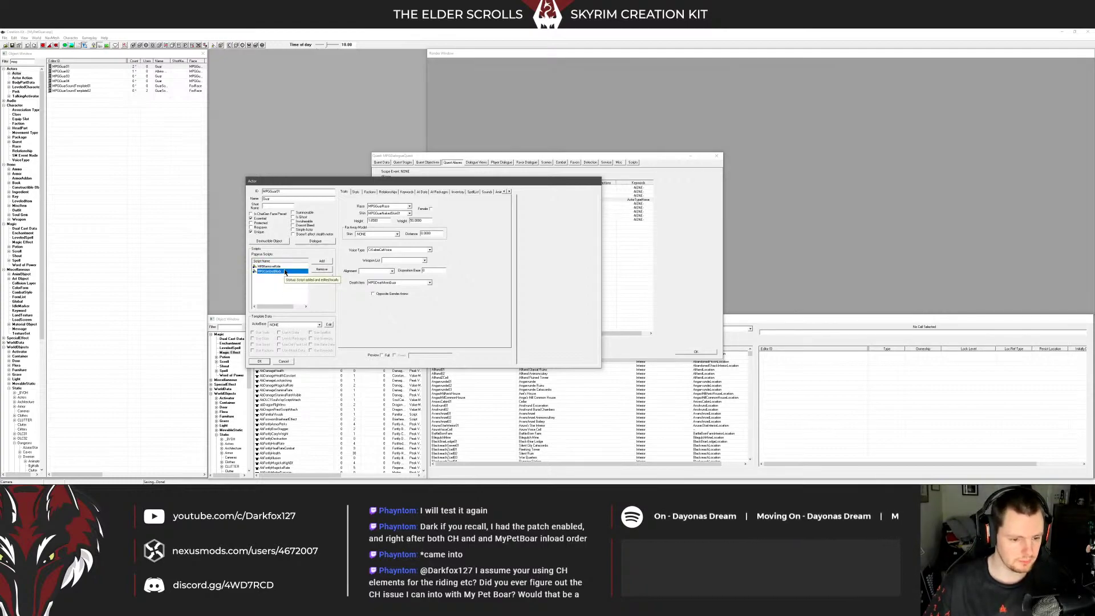
pyautogui.click(285, 279)
pyautogui.click(283, 272)
pyautogui.doubleClick(293, 271)
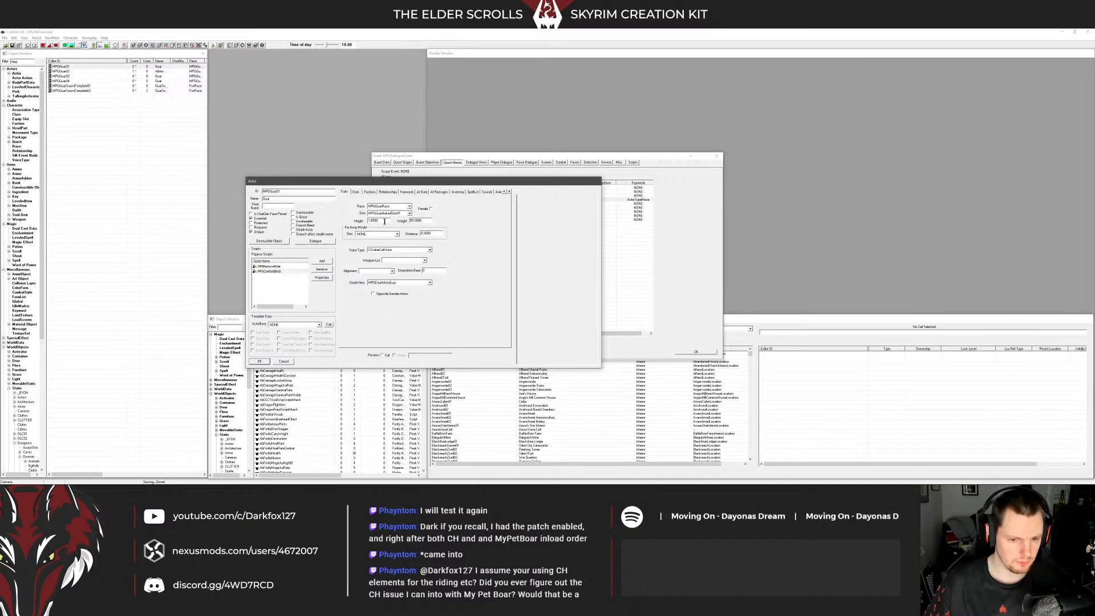
pyautogui.click(284, 272)
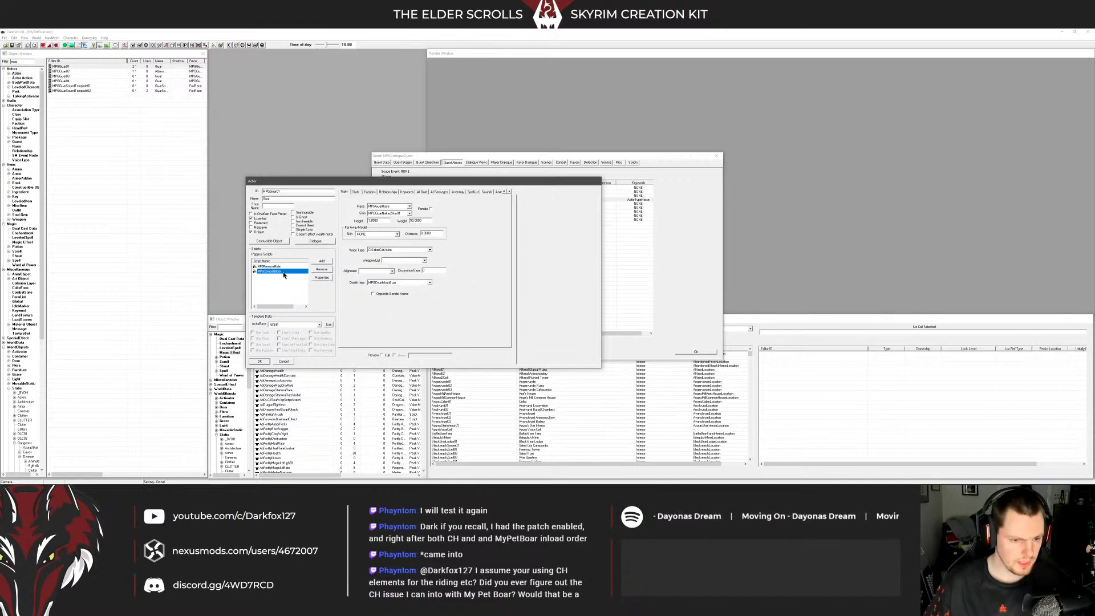
# Close the guar actor without changes and open the Lantern topic's existing info from MPGDialogueQuest's dialogue view
pyautogui.click(286, 362)
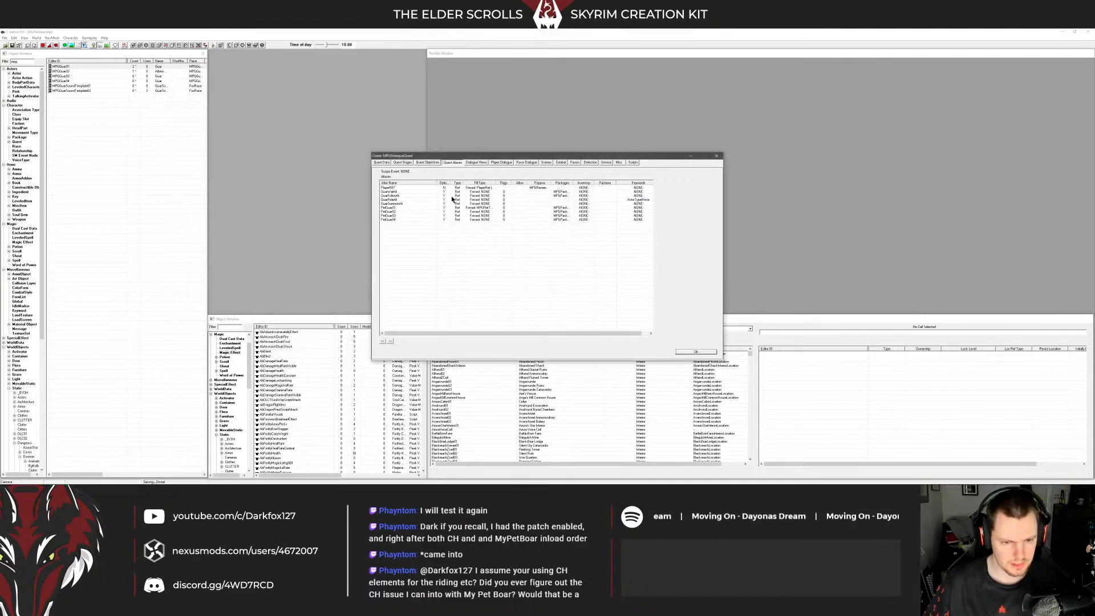
pyautogui.click(476, 163)
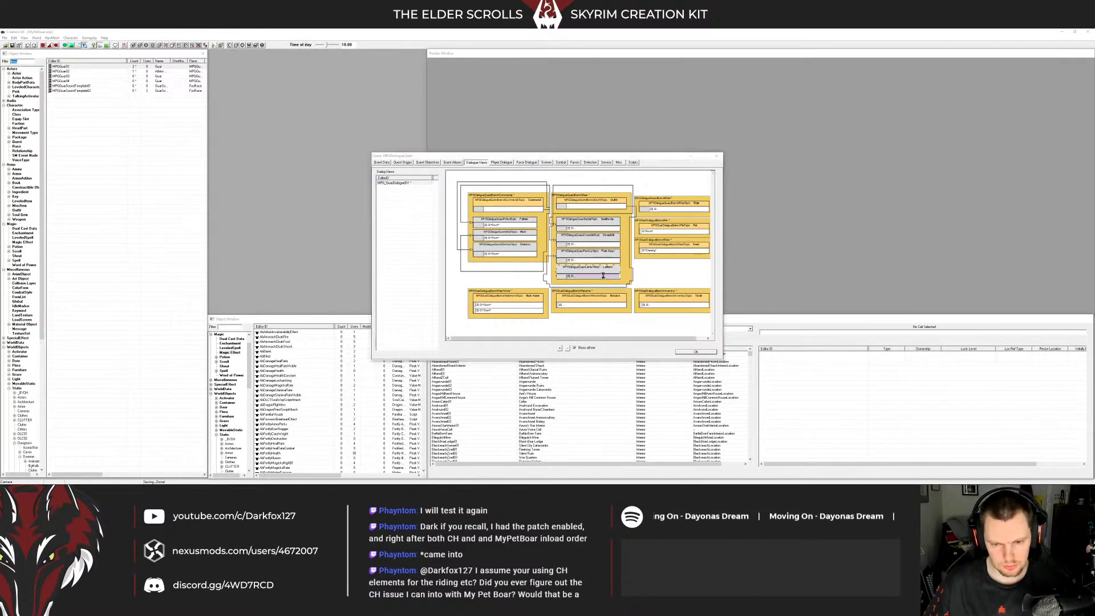
pyautogui.doubleClick(594, 275)
pyautogui.click(533, 236)
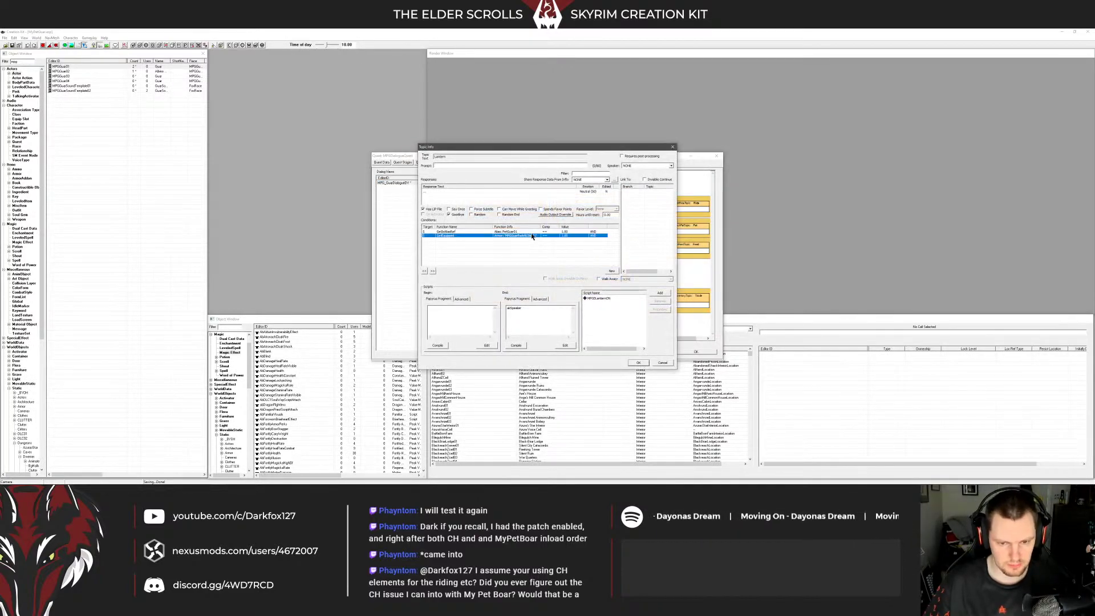
# Examine the Lantern info's GetIsAliasRef and GetEquipped conditions, including the GetEquipped parameters, and close the info unedited
pyautogui.click(533, 231)
pyautogui.click(533, 236)
pyautogui.click(532, 246)
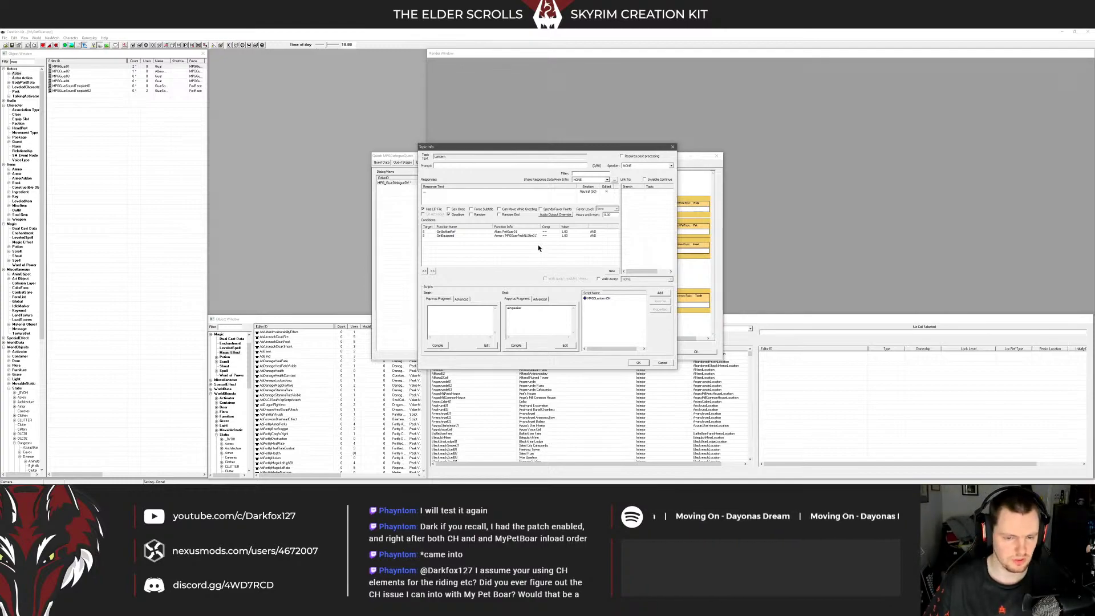
pyautogui.click(506, 236)
pyautogui.click(509, 231)
pyautogui.click(516, 245)
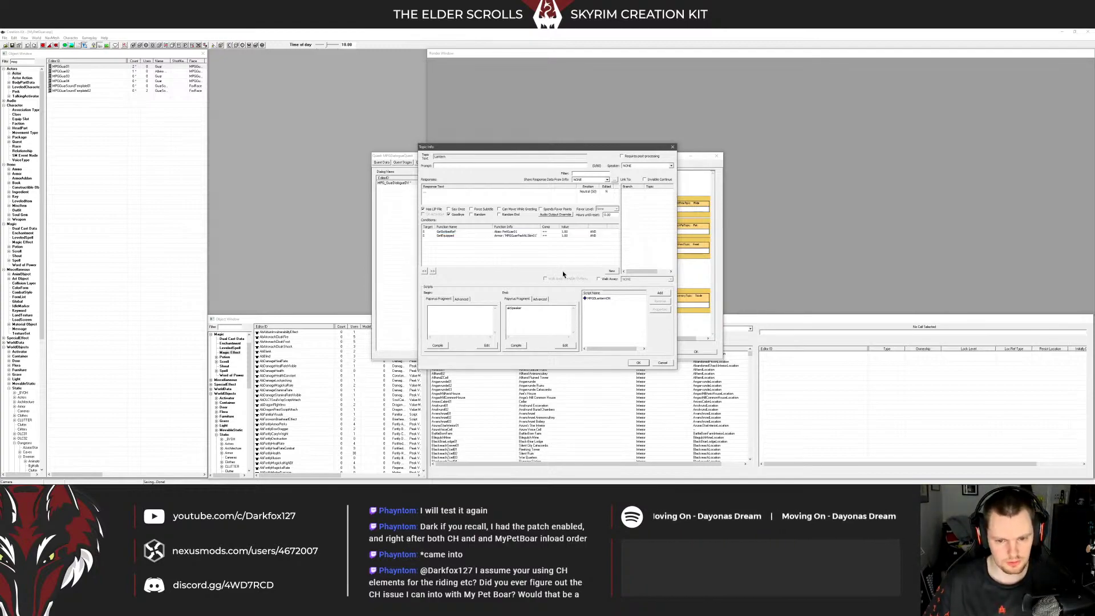
pyautogui.click(541, 236)
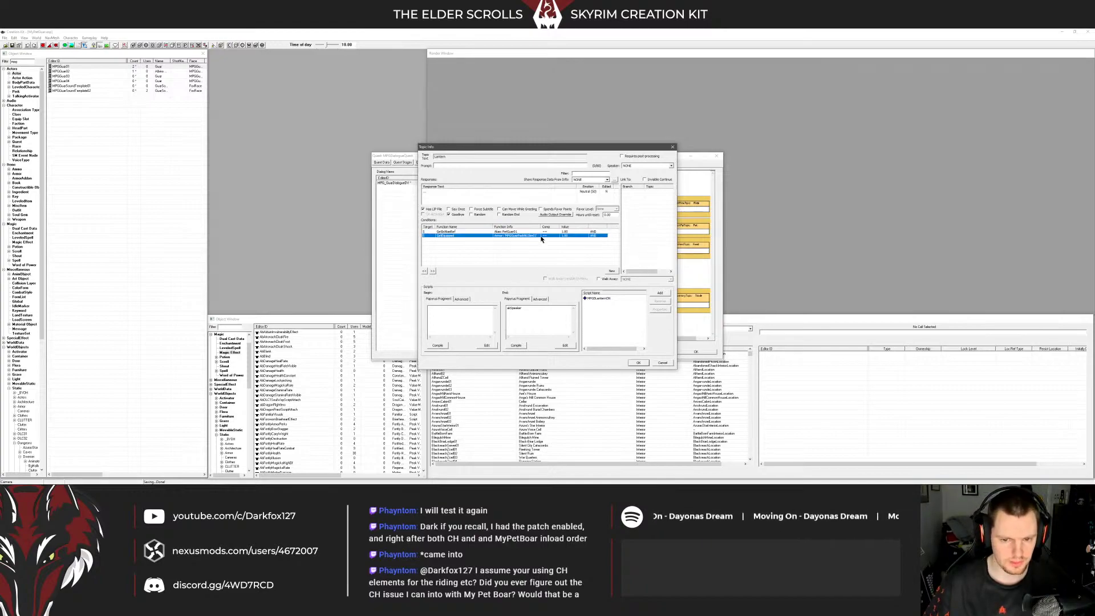
pyautogui.click(529, 233)
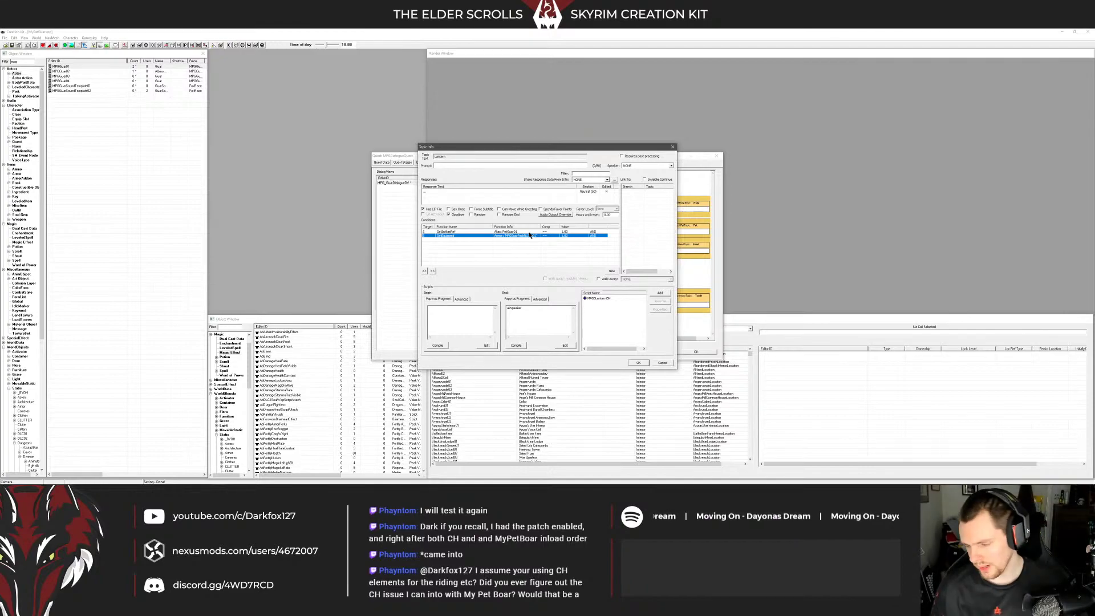
pyautogui.click(512, 246)
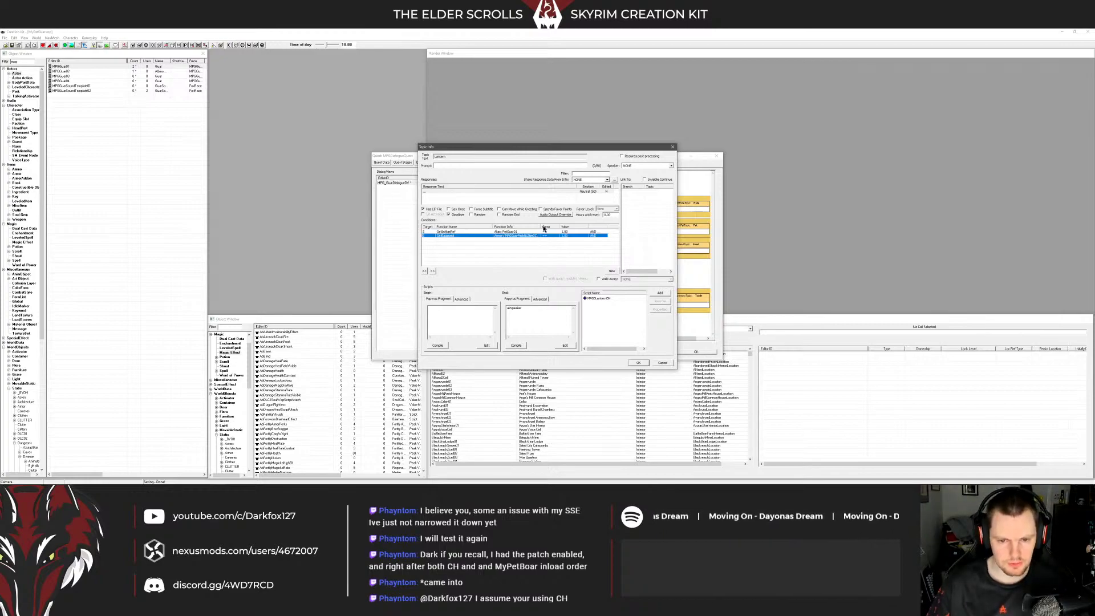
pyautogui.doubleClick(527, 236)
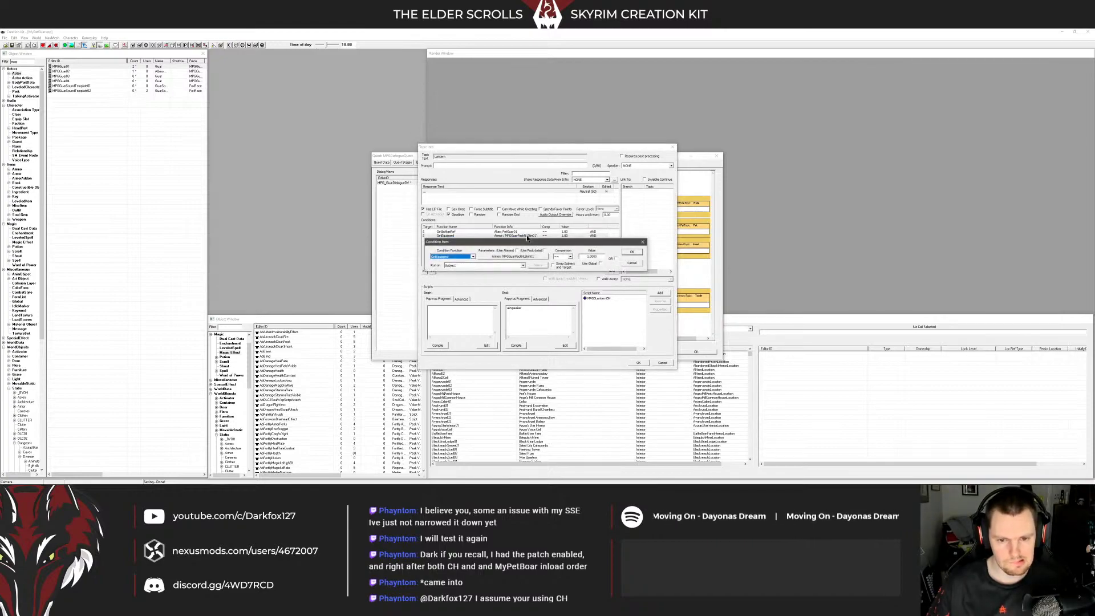
pyautogui.click(631, 262)
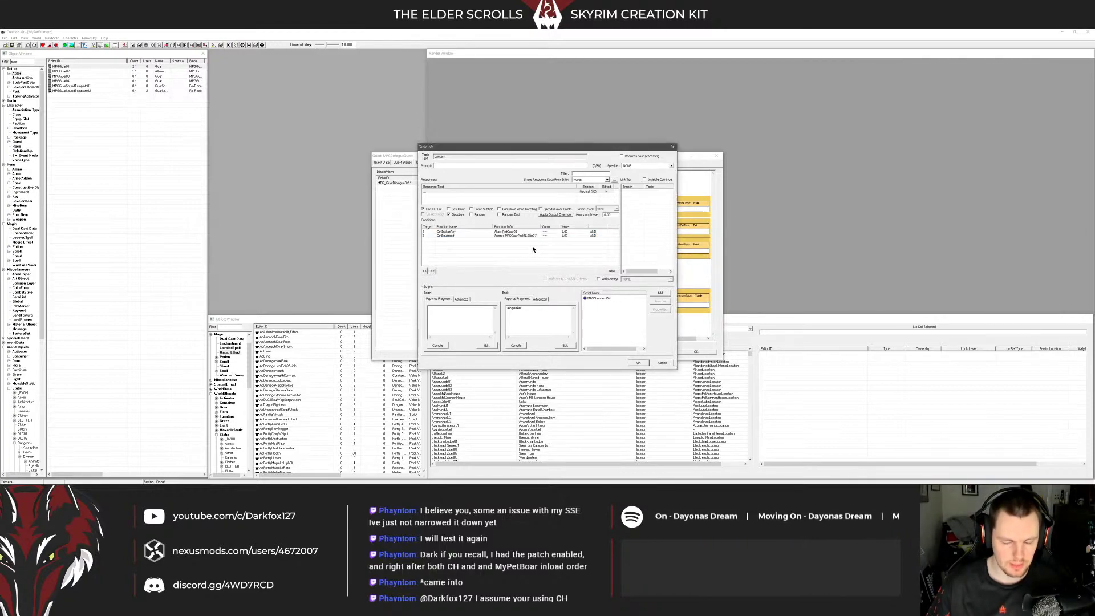
pyautogui.click(638, 363)
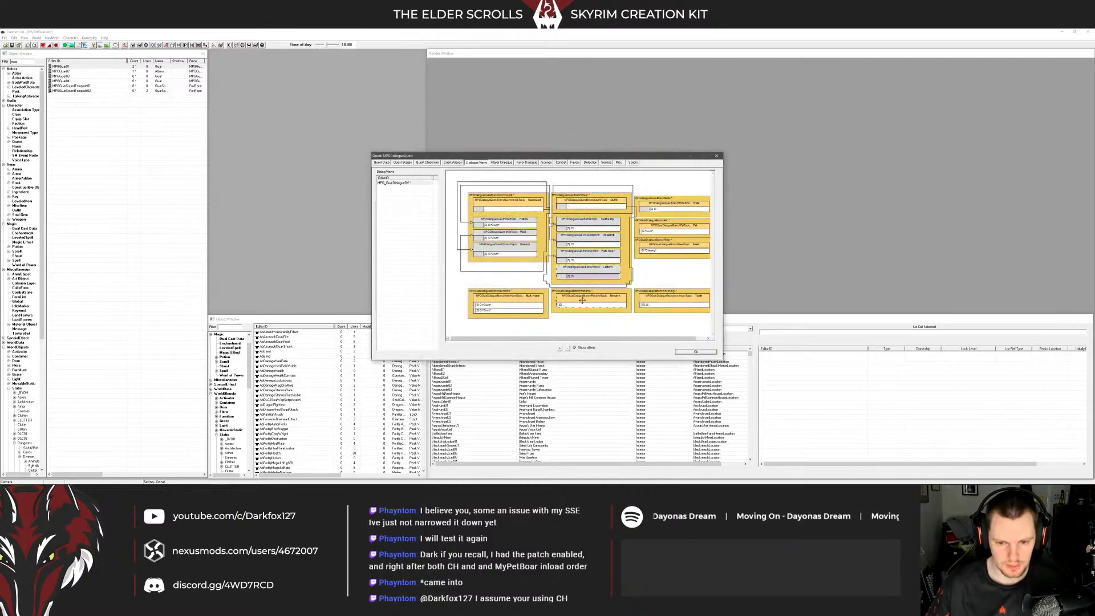
pyautogui.doubleClick(565, 262)
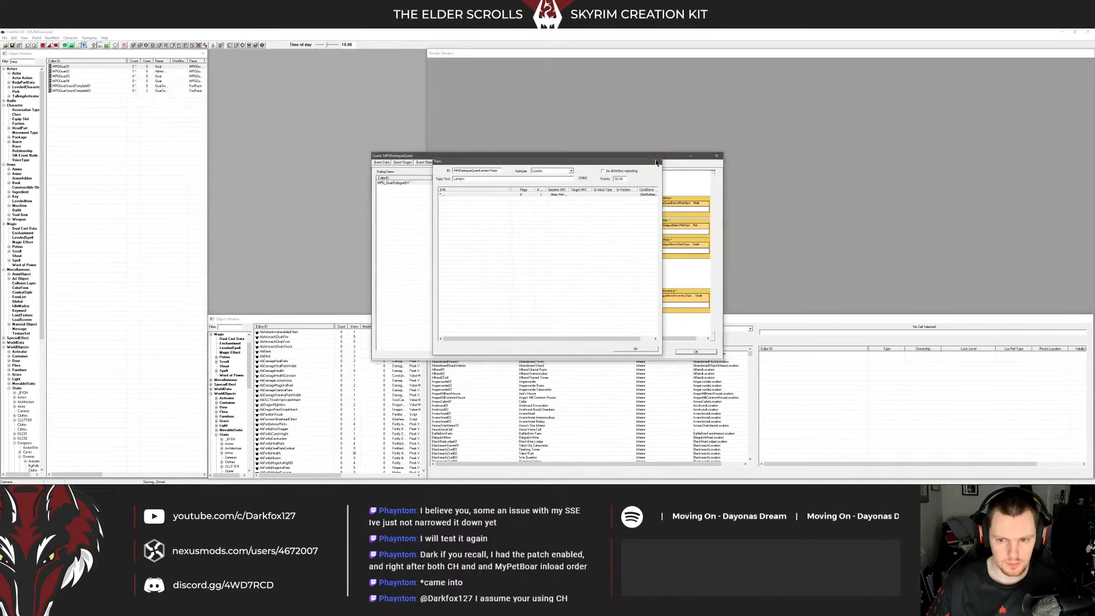
pyautogui.press('Escape')
pyautogui.doubleClick(581, 272)
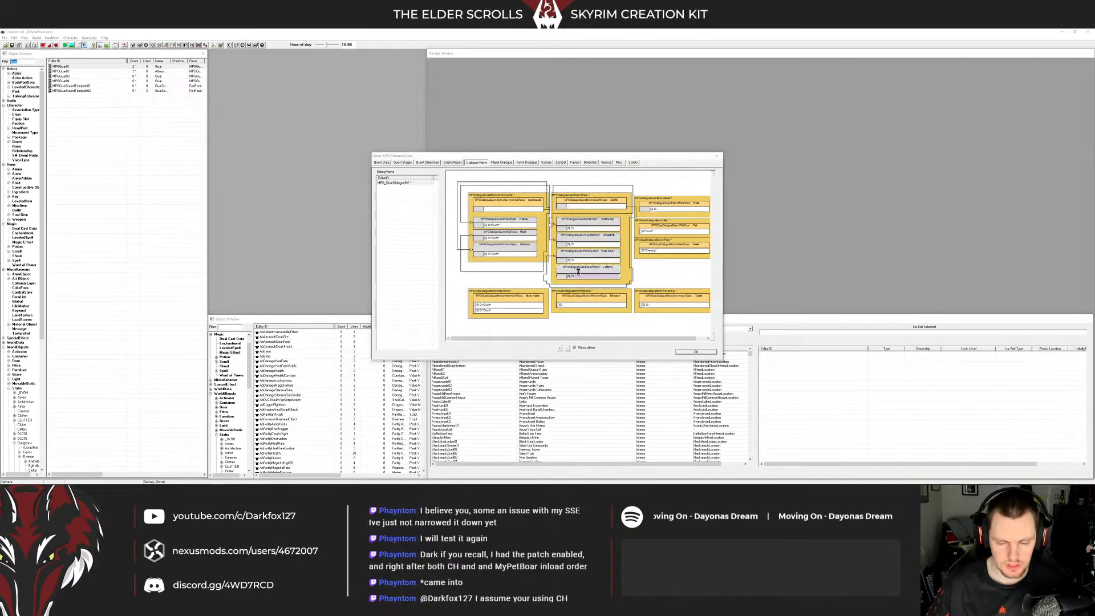
pyautogui.click(662, 362)
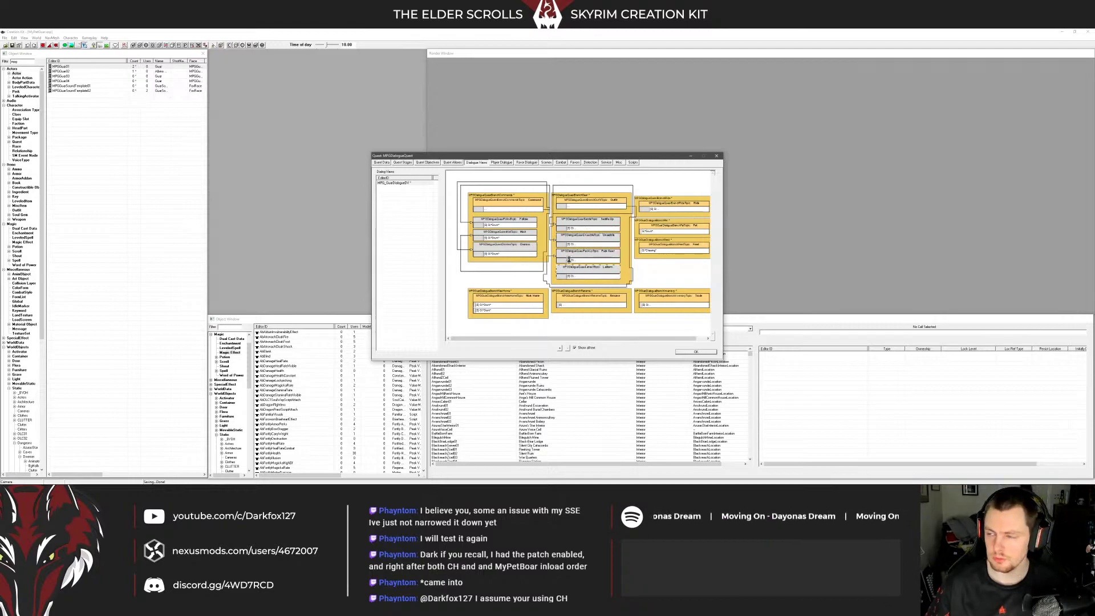
# Add a second info with its own response to the Lantern topic
pyautogui.doubleClick(579, 276)
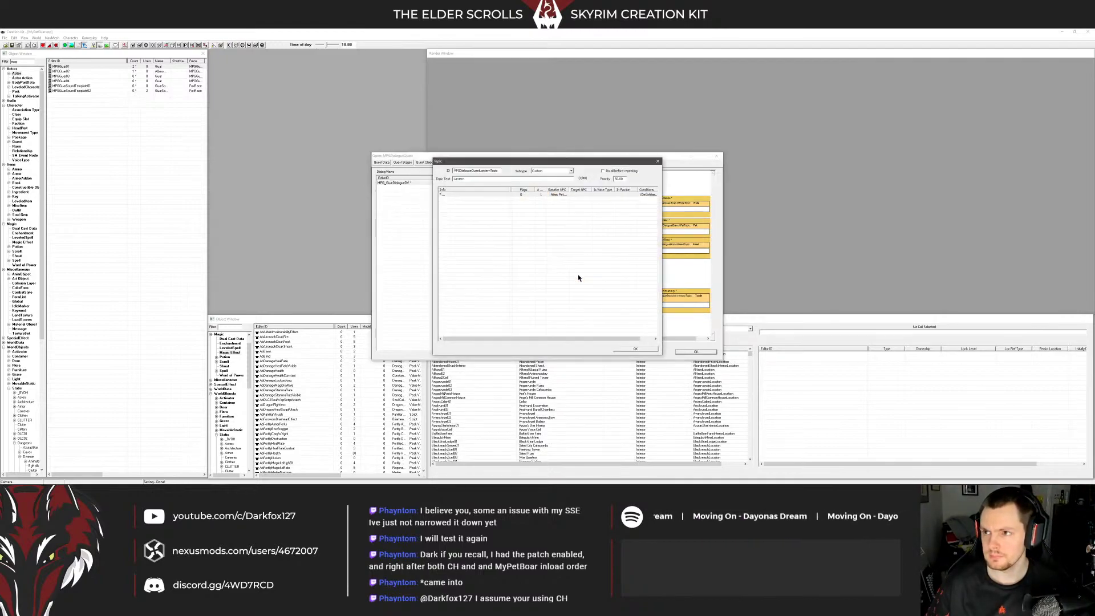
pyautogui.rightClick(497, 248)
pyautogui.click(508, 255)
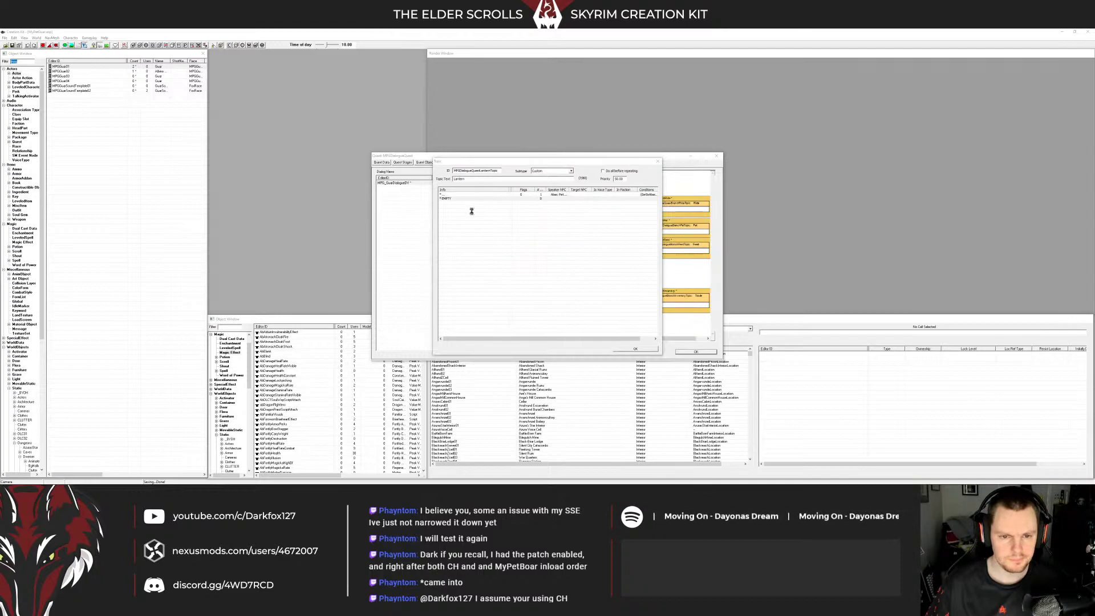
pyautogui.moveTo(188, 197); pyautogui.dragTo(375, 202)
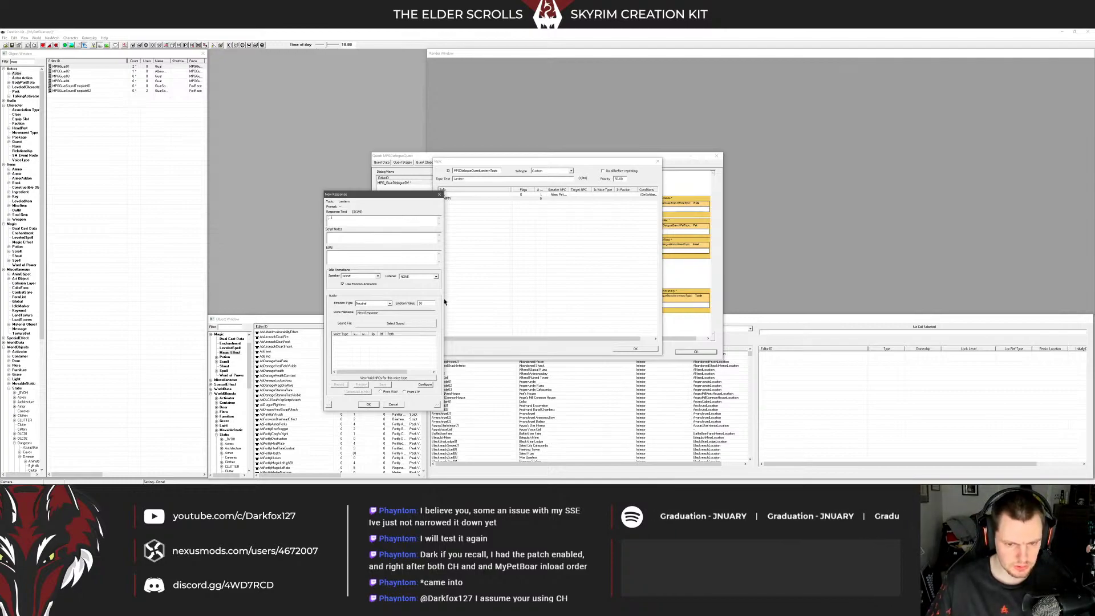
pyautogui.press('Return')
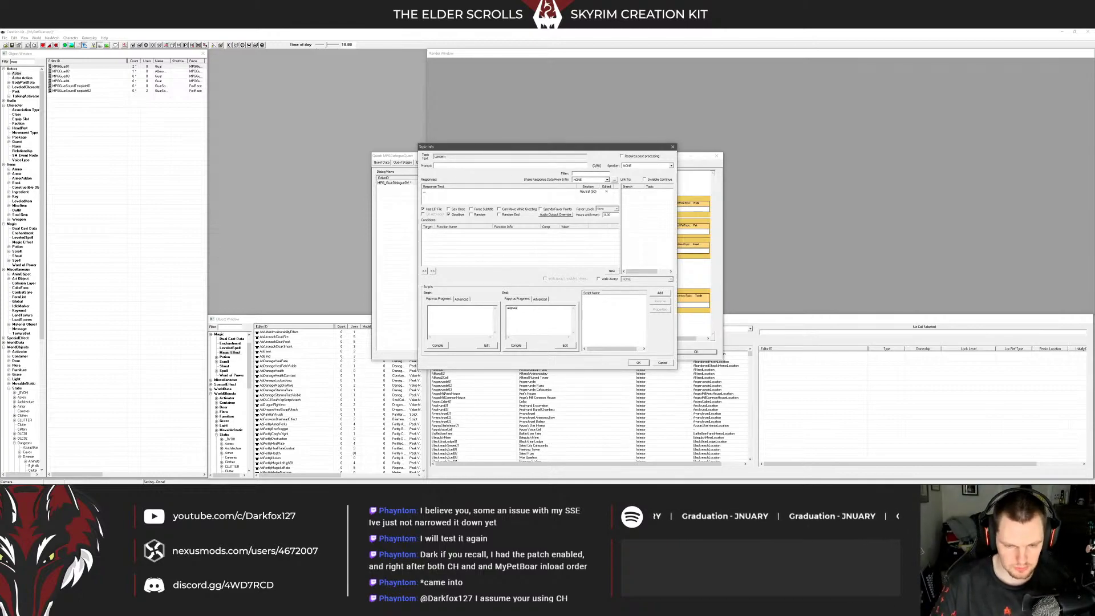
# Compile an akspeaker end fragment for the new Lantern info, rename its script MPGLanternOff, and accept the info
pyautogui.write('ker')
pyautogui.click(523, 346)
pyautogui.click(542, 299)
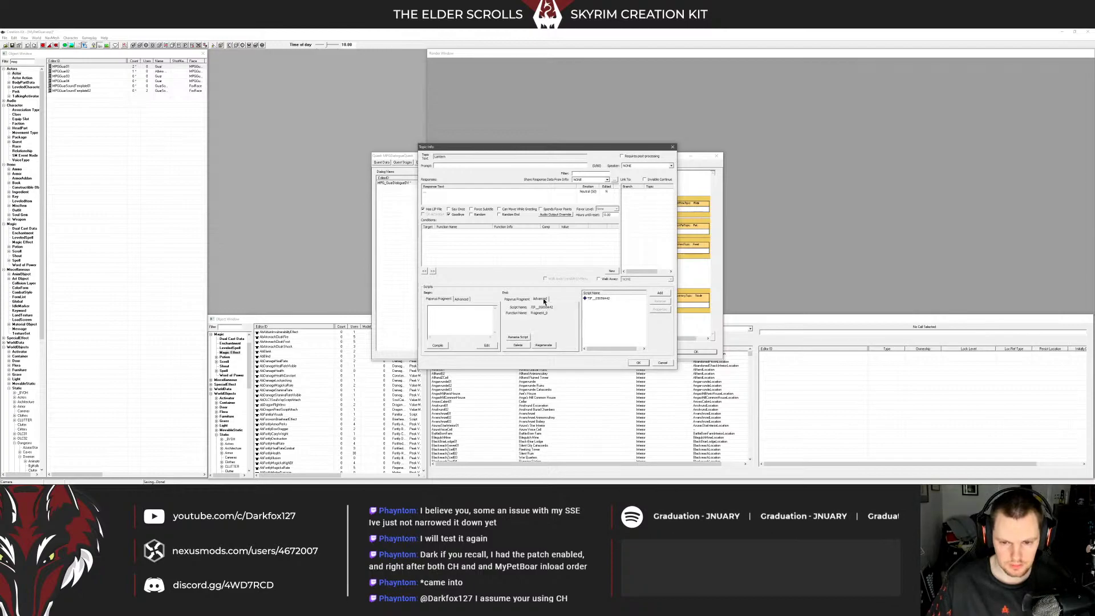
pyautogui.click(519, 337)
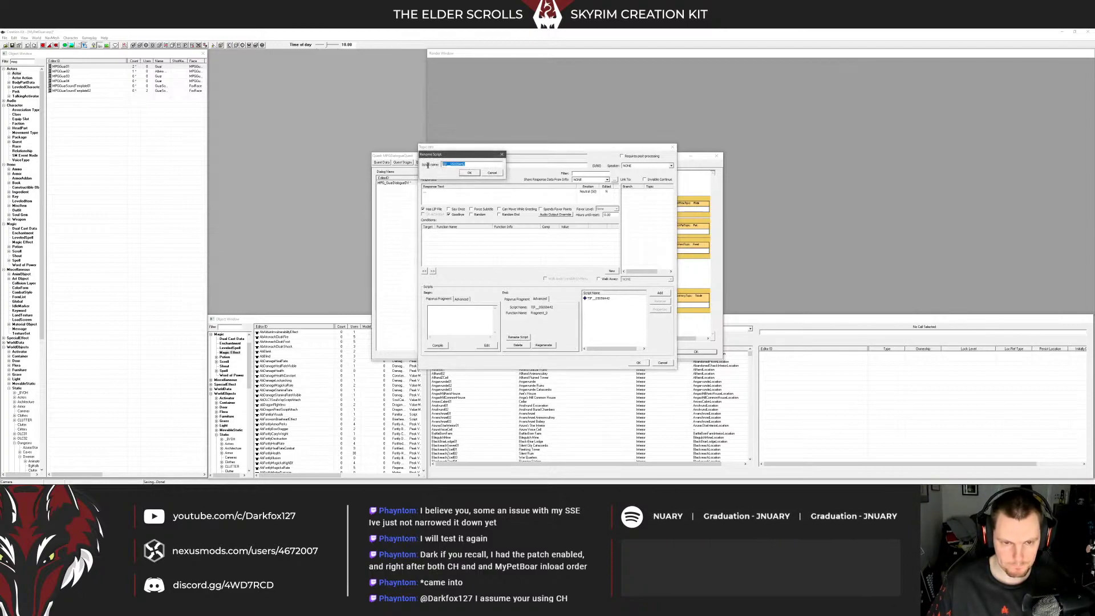
pyautogui.write('MPGLanternOff')
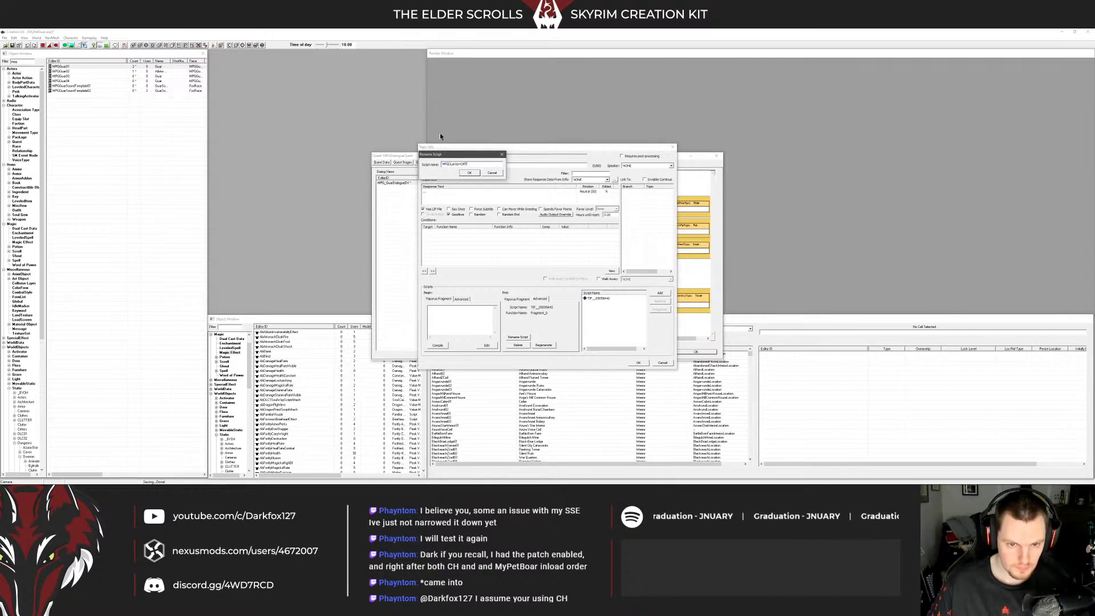
pyautogui.click(470, 173)
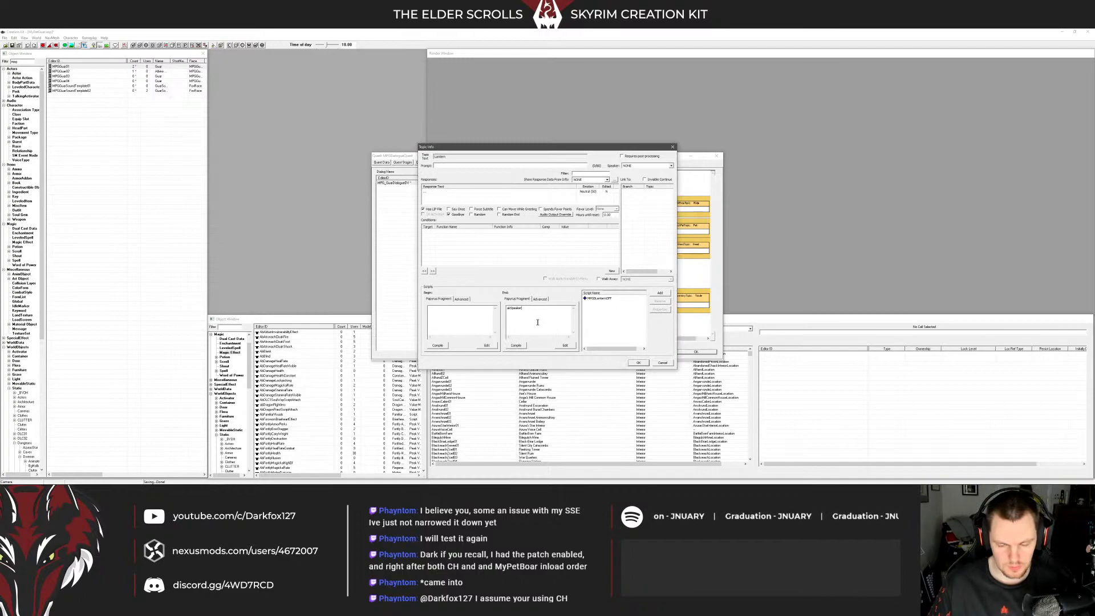
pyautogui.click(639, 363)
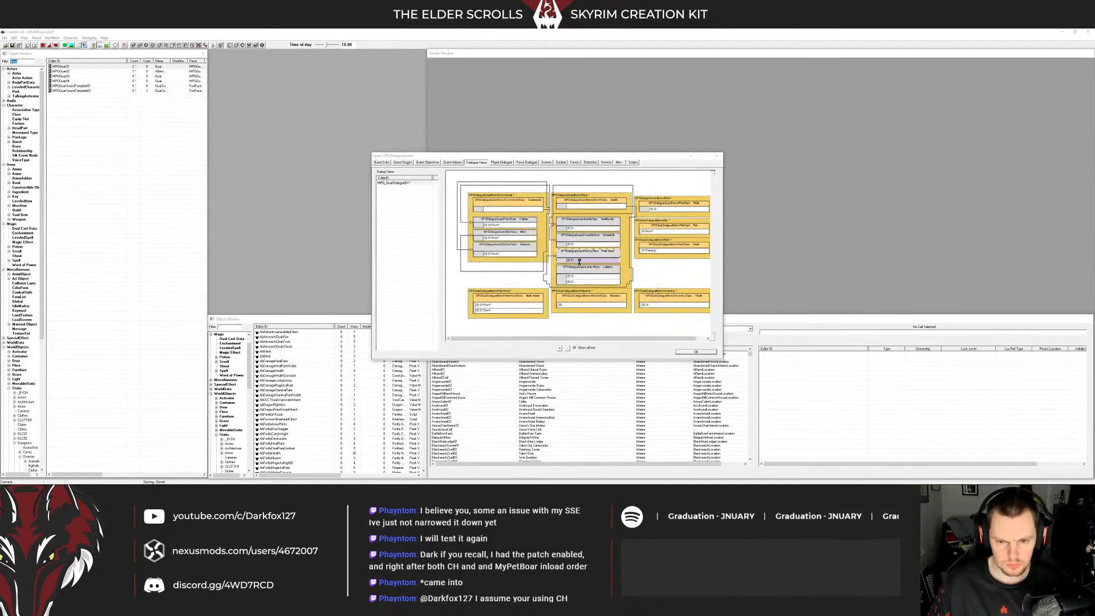
pyautogui.click(640, 363)
# Try to copy all conditions from the first Lantern info into the new one and open the pasted GetEquipped condition
pyautogui.doubleClick(593, 276)
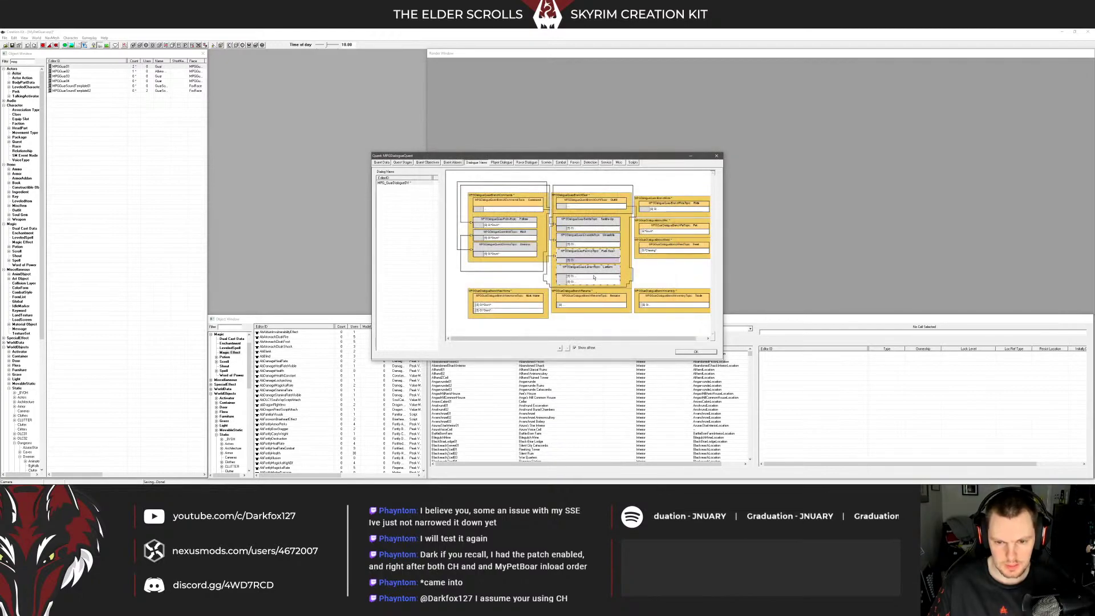
pyautogui.rightClick(503, 250)
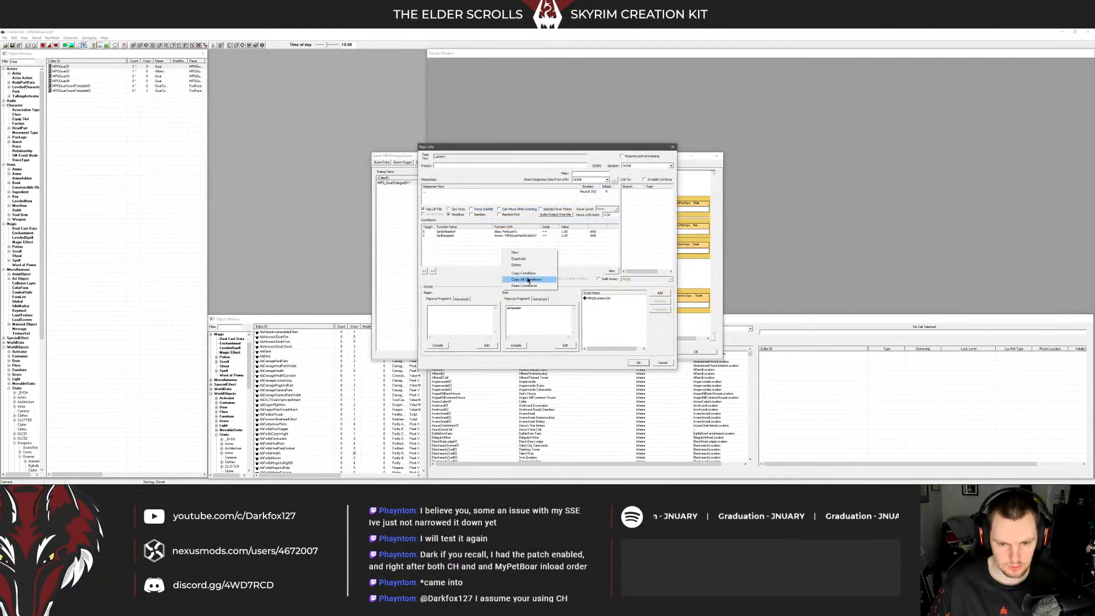
pyautogui.click(528, 280)
pyautogui.click(658, 363)
pyautogui.doubleClick(557, 278)
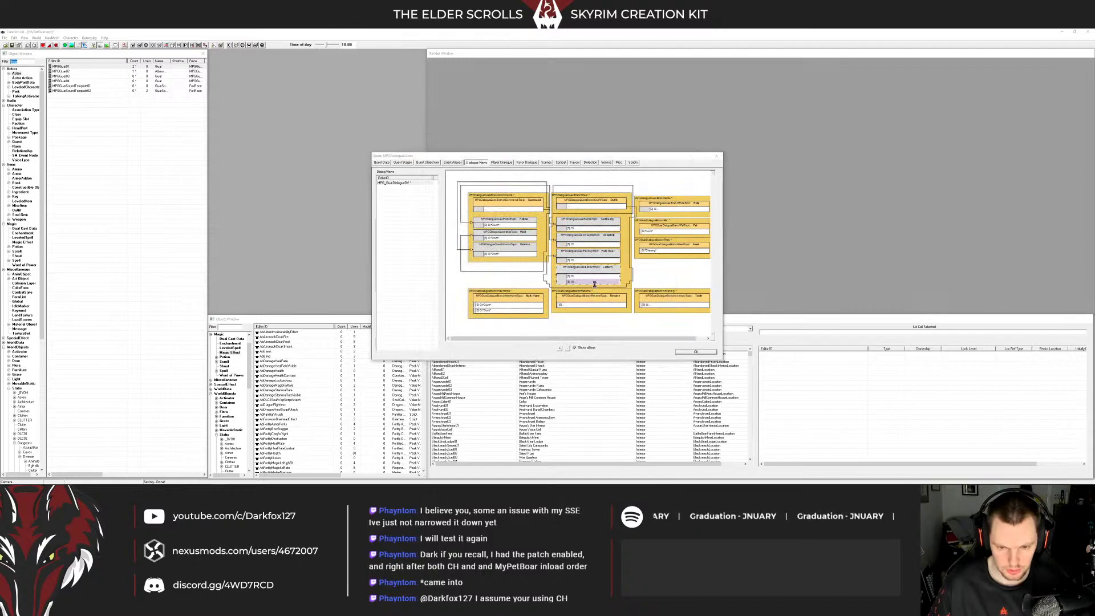
pyautogui.rightClick(502, 248)
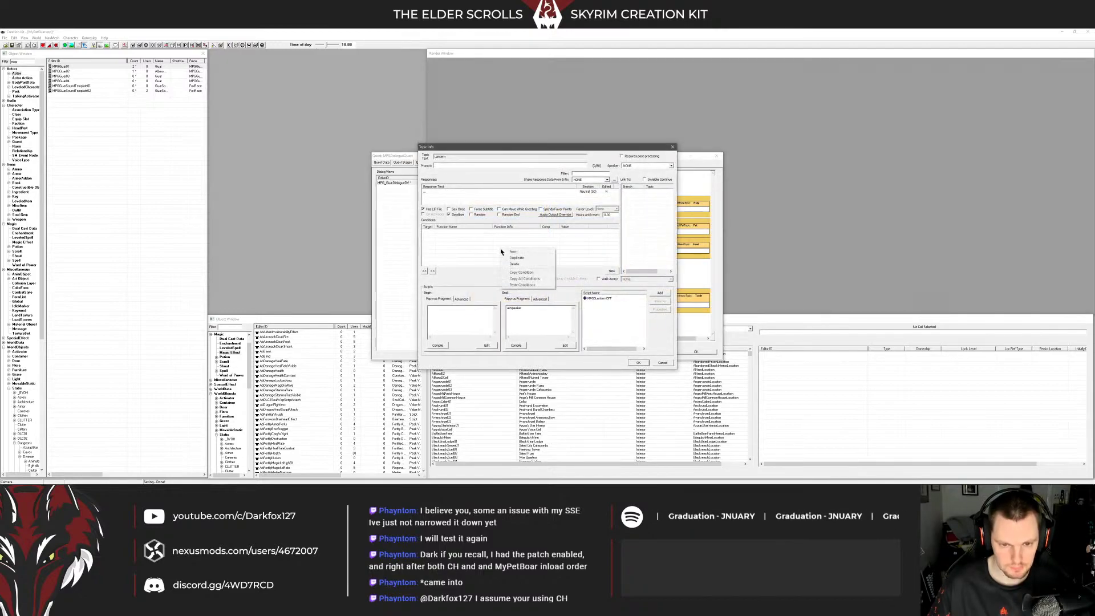
pyautogui.click(528, 280)
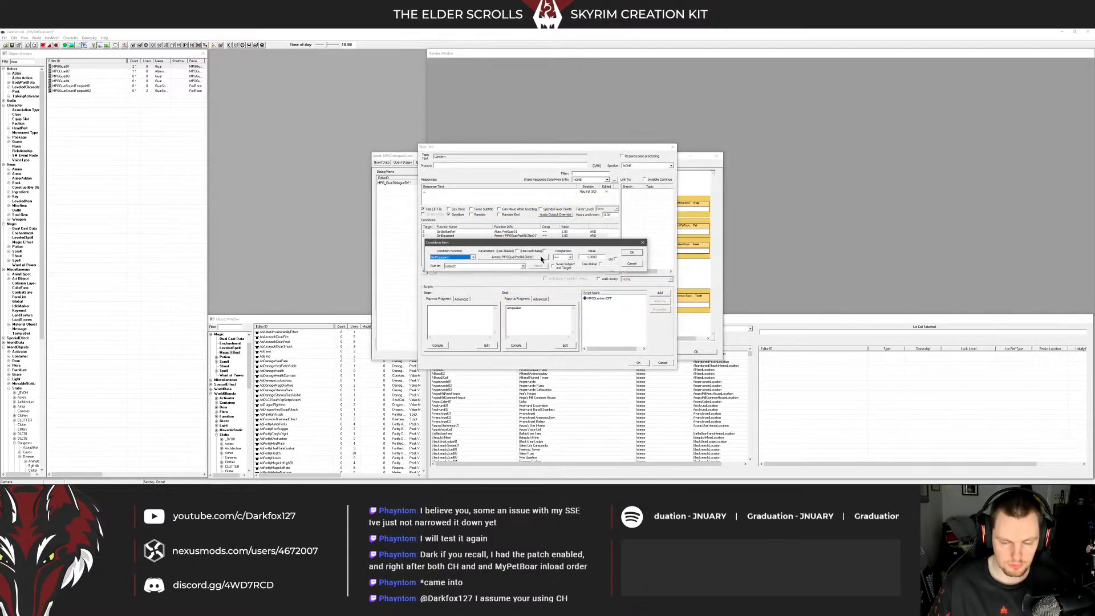
pyautogui.click(632, 264)
pyautogui.click(662, 363)
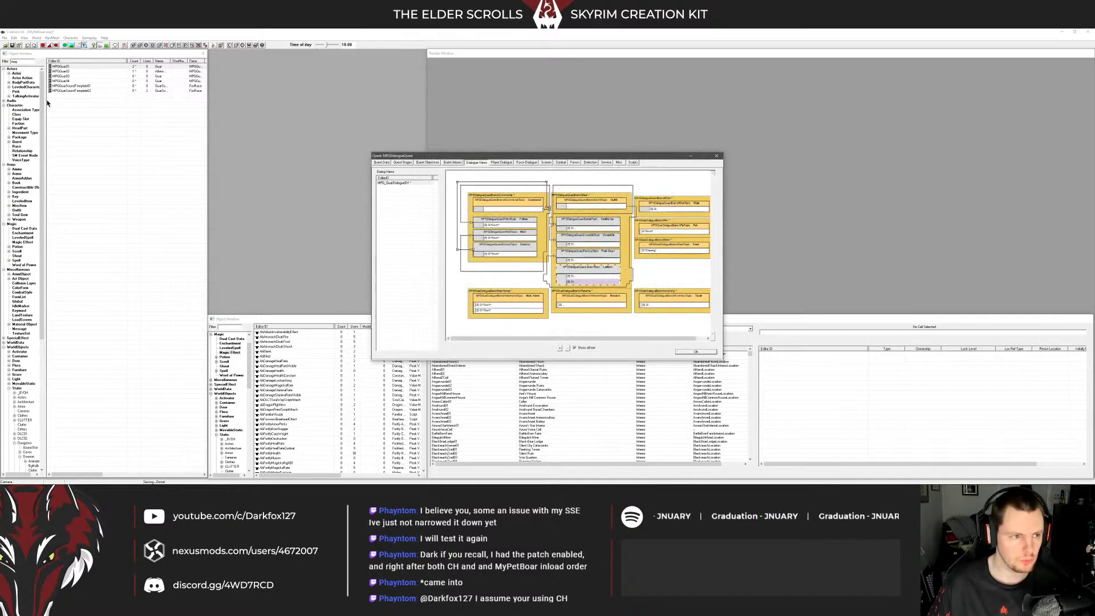
# Accept and close the dialogue quest, and save the plugin
pyautogui.click(696, 351)
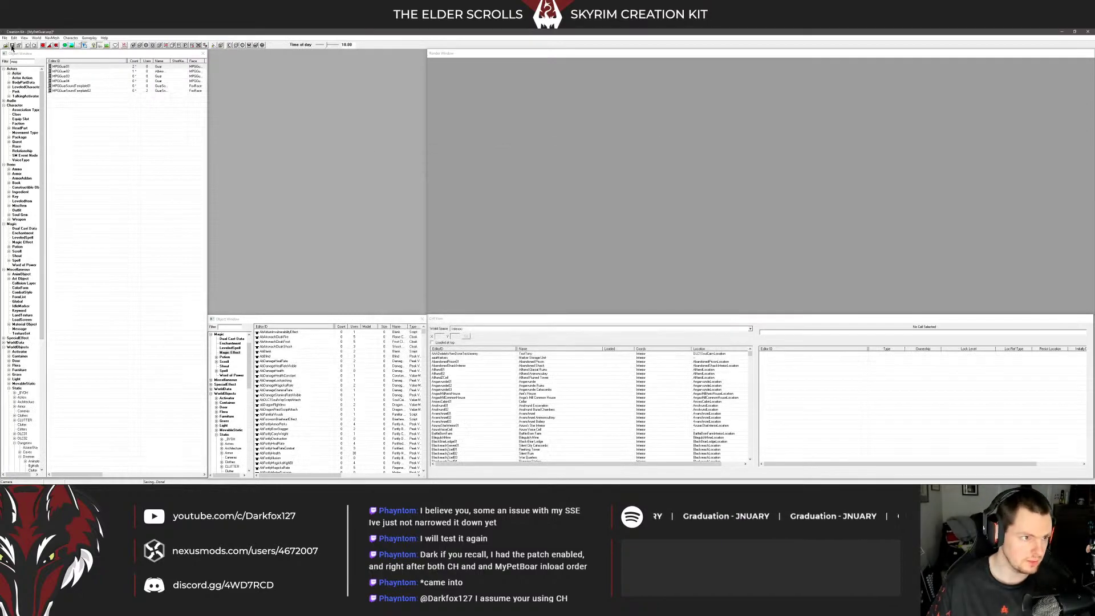
pyautogui.click(12, 48)
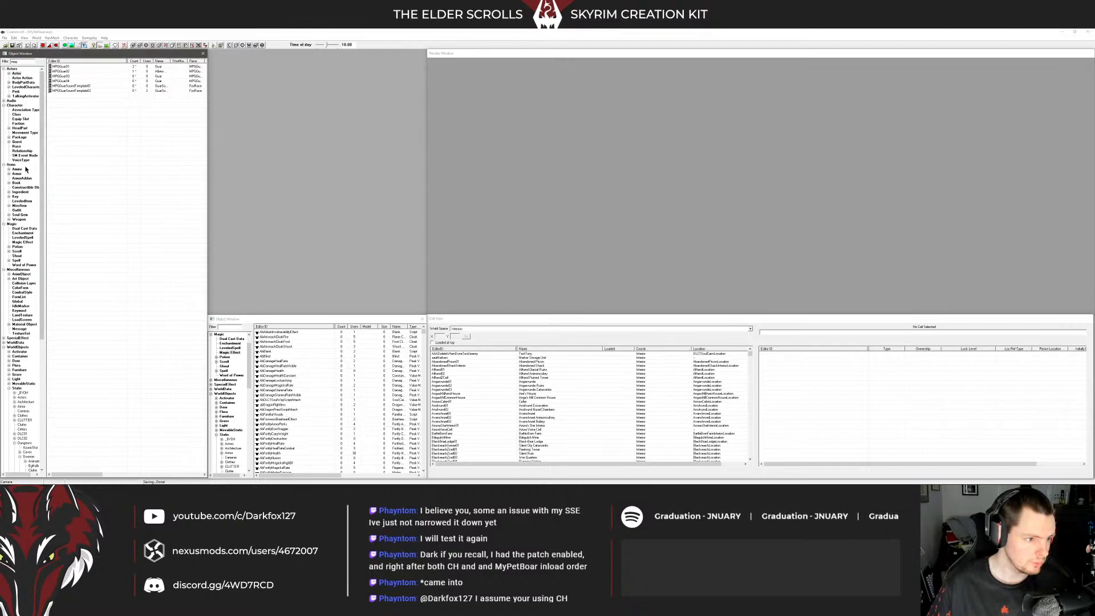
# Create the armor addon MPGGuarAA02Pack as a new form from the AA02 lantern pack addon, with MPGGuar01Pack.nif as its male biped model
pyautogui.click(16, 174)
pyautogui.click(75, 101)
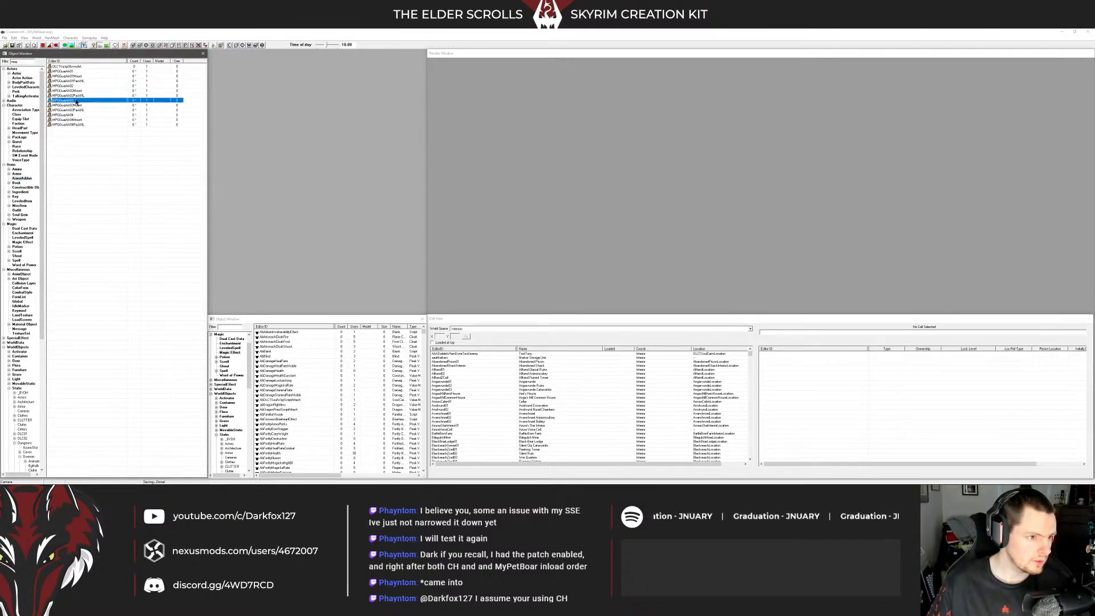
pyautogui.doubleClick(68, 96)
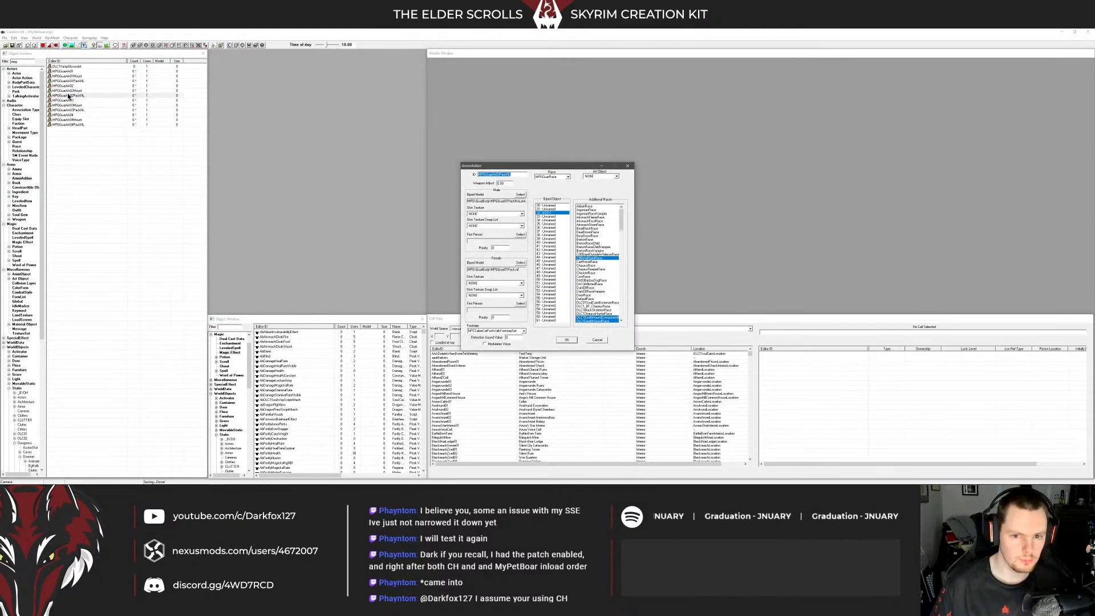
pyautogui.press('Right')
pyautogui.press('BackSpace')
pyautogui.press('BackSpace')
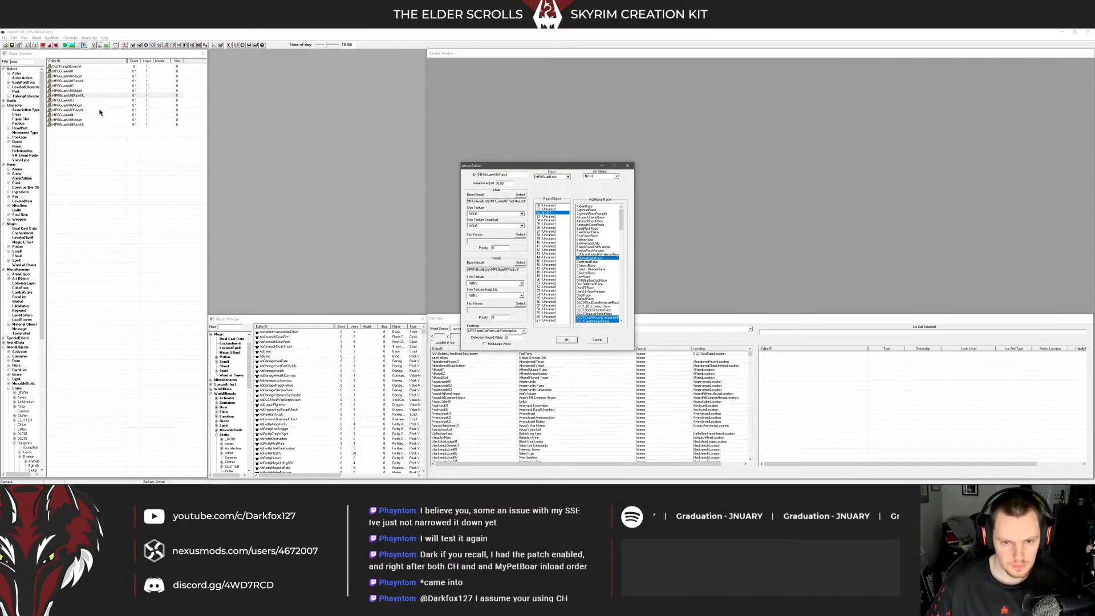
pyautogui.click(520, 195)
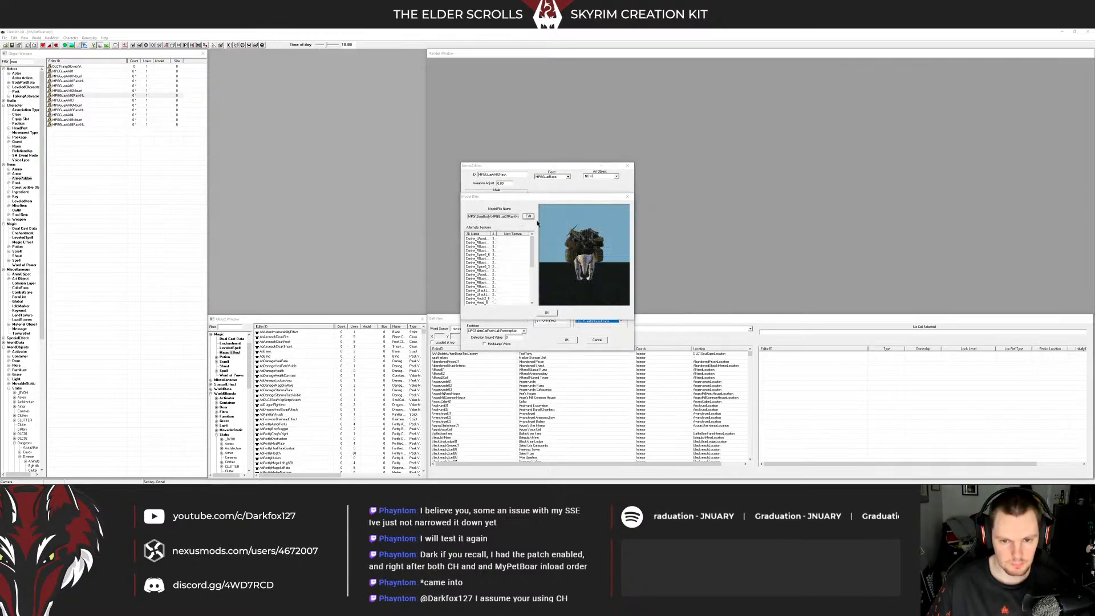
pyautogui.doubleClick(514, 240)
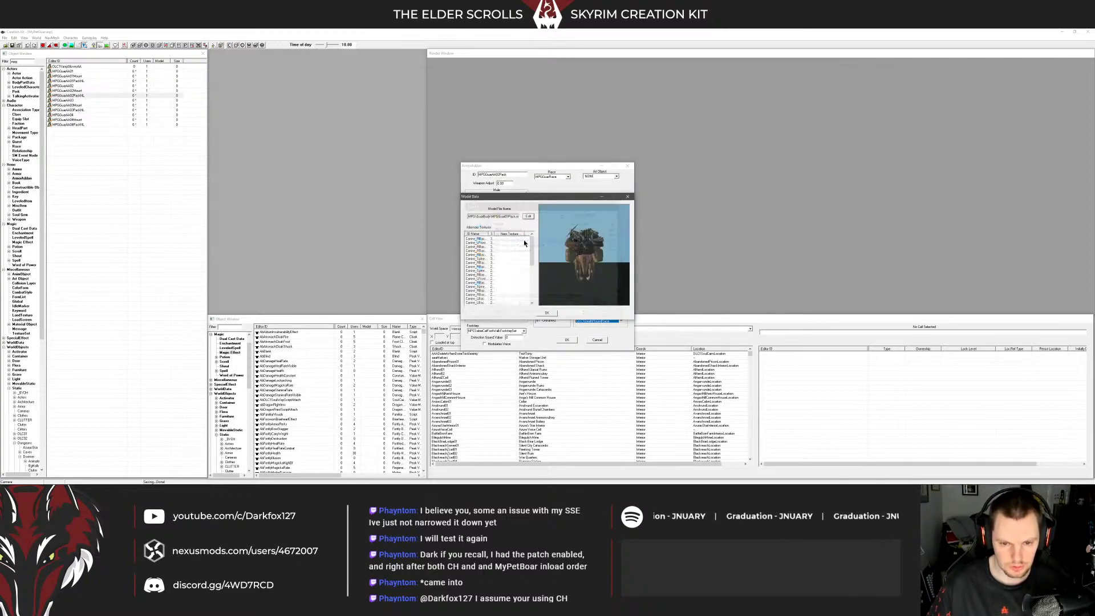
pyautogui.click(547, 313)
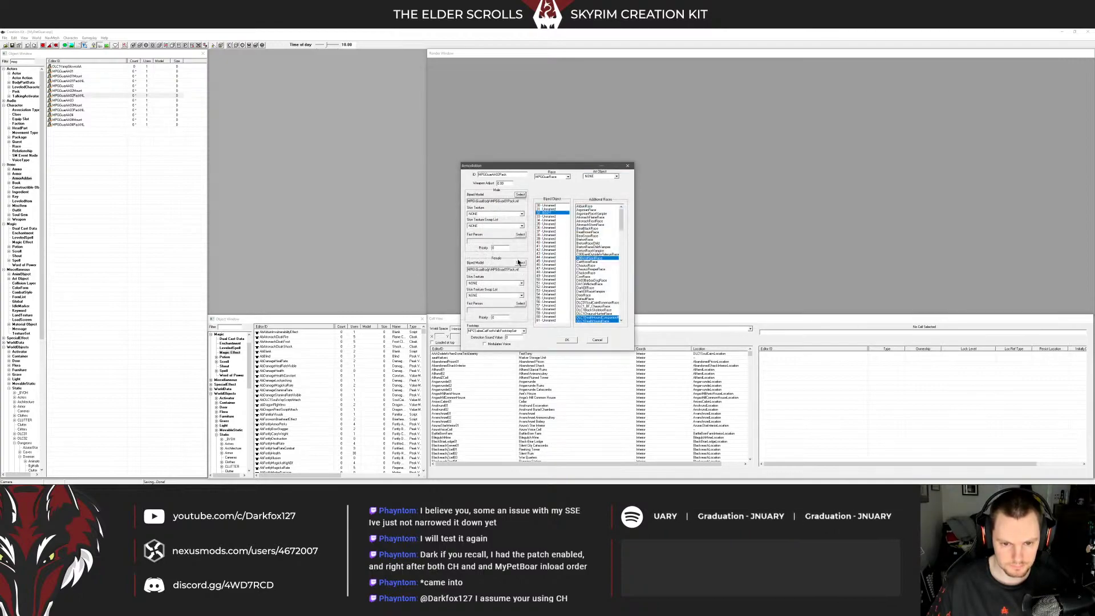
pyautogui.click(567, 340)
pyautogui.click(561, 285)
# Create the armor addon MPGGuarAA01Pack from the AA01 lantern pack addon, using MPGGuar01Pack.nif as its male biped model
pyautogui.click(68, 98)
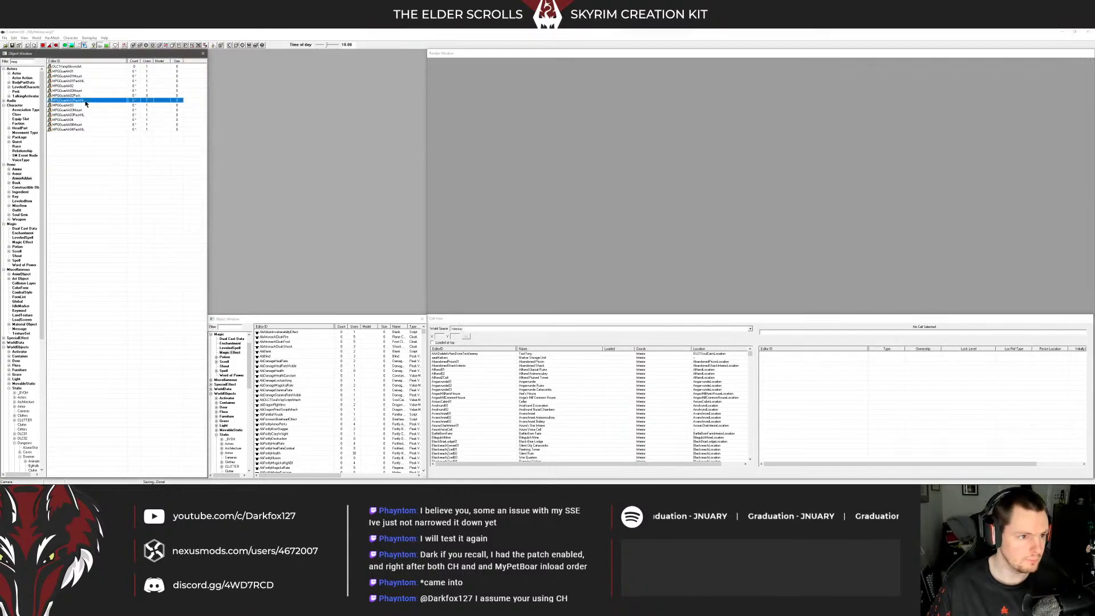
pyautogui.click(69, 81)
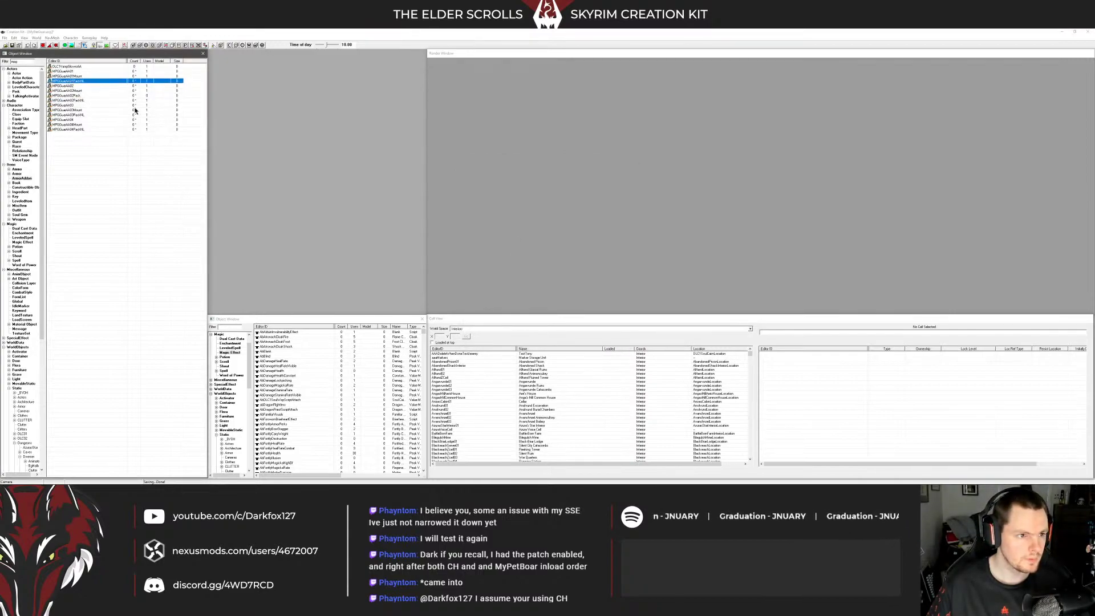
pyautogui.press('Return')
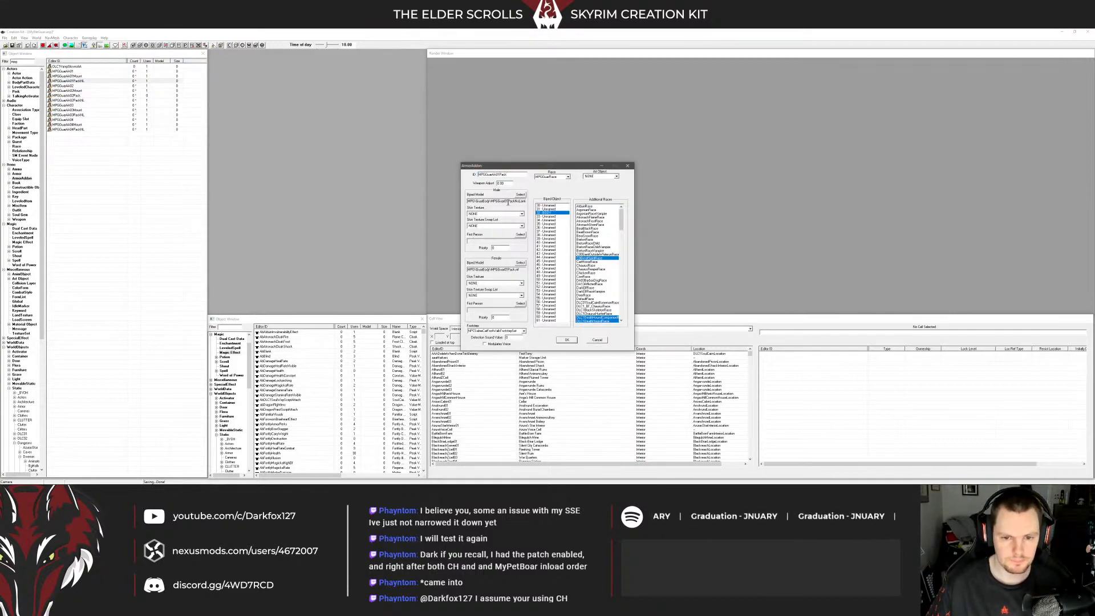
pyautogui.click(520, 195)
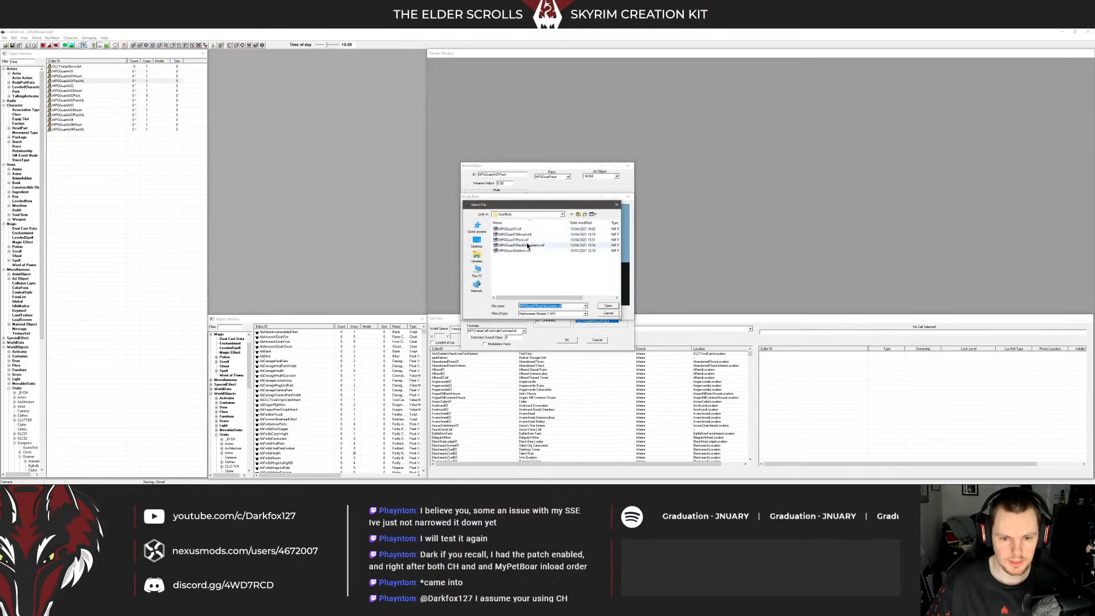
pyautogui.doubleClick(525, 240)
pyautogui.click(549, 312)
pyautogui.click(564, 339)
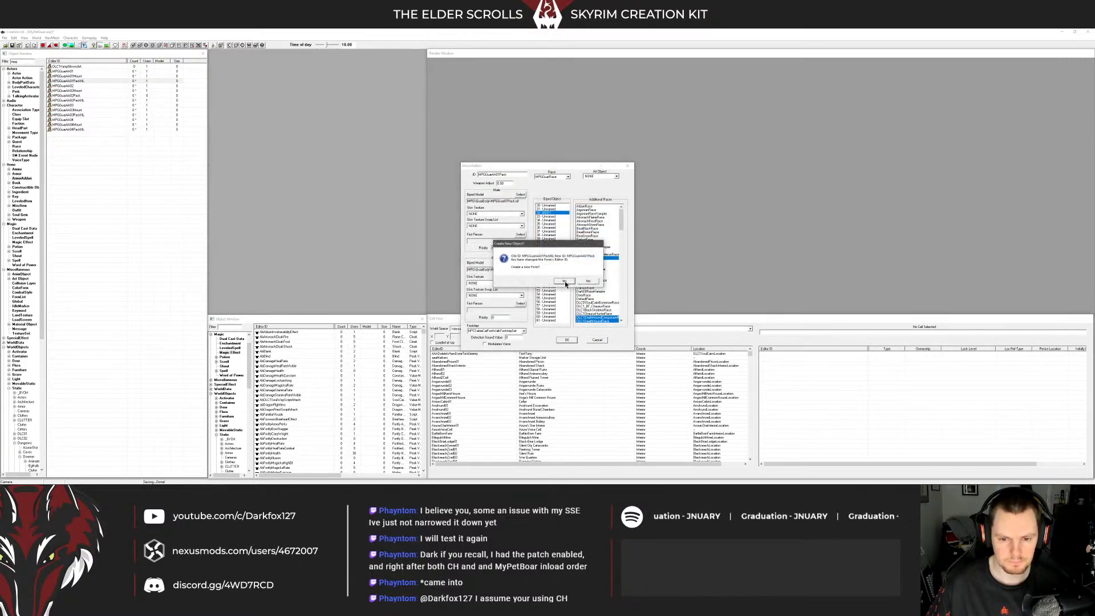
pyautogui.click(564, 282)
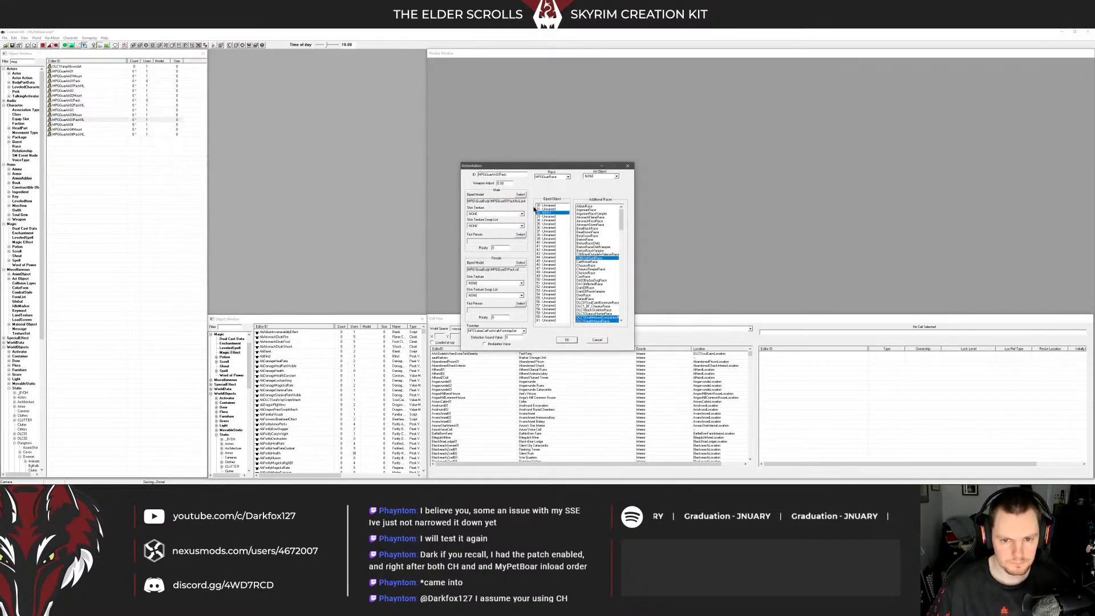
# Create MPGGuarAA03Pack from the AA03 lantern pack addon, with MPGGuar01Pack.nif as male model and the matching guar texture set on its body
pyautogui.click(520, 195)
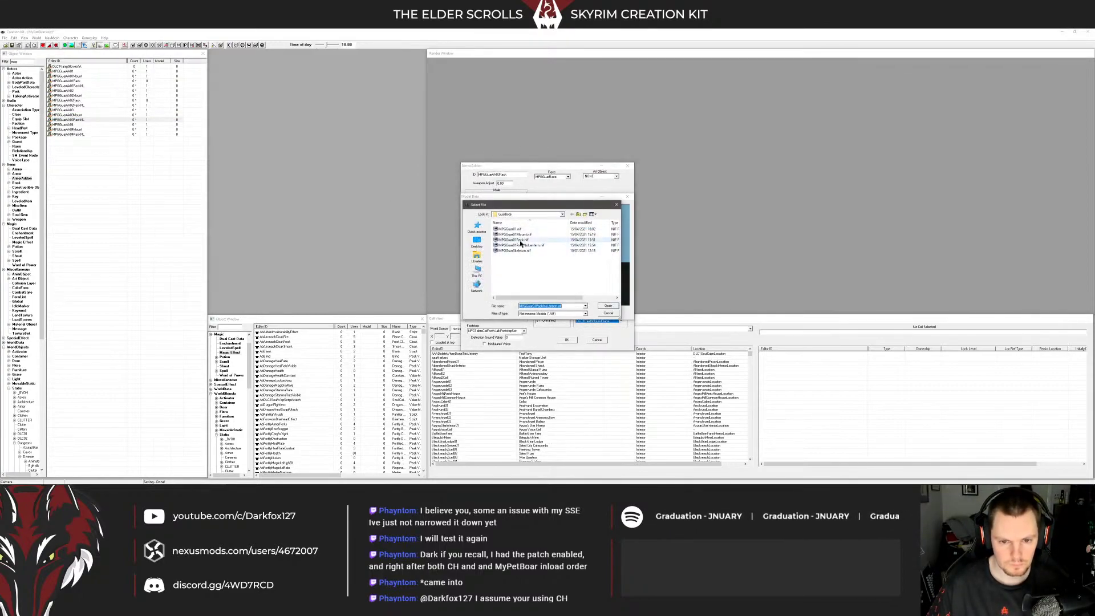
pyautogui.doubleClick(521, 240)
pyautogui.scroll(-5, 504, 275)
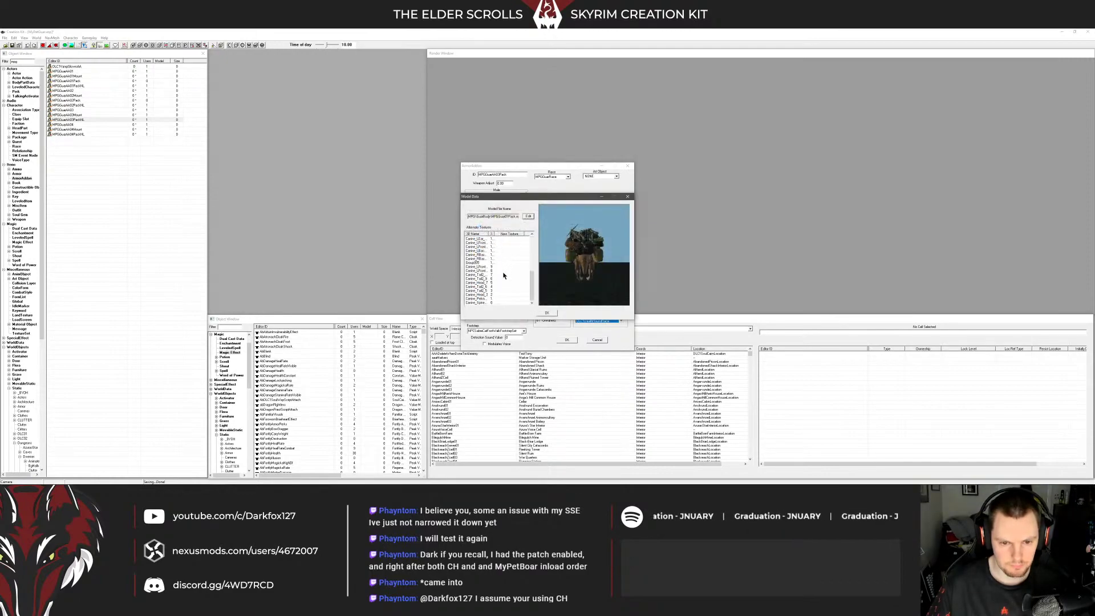
pyautogui.doubleClick(504, 267)
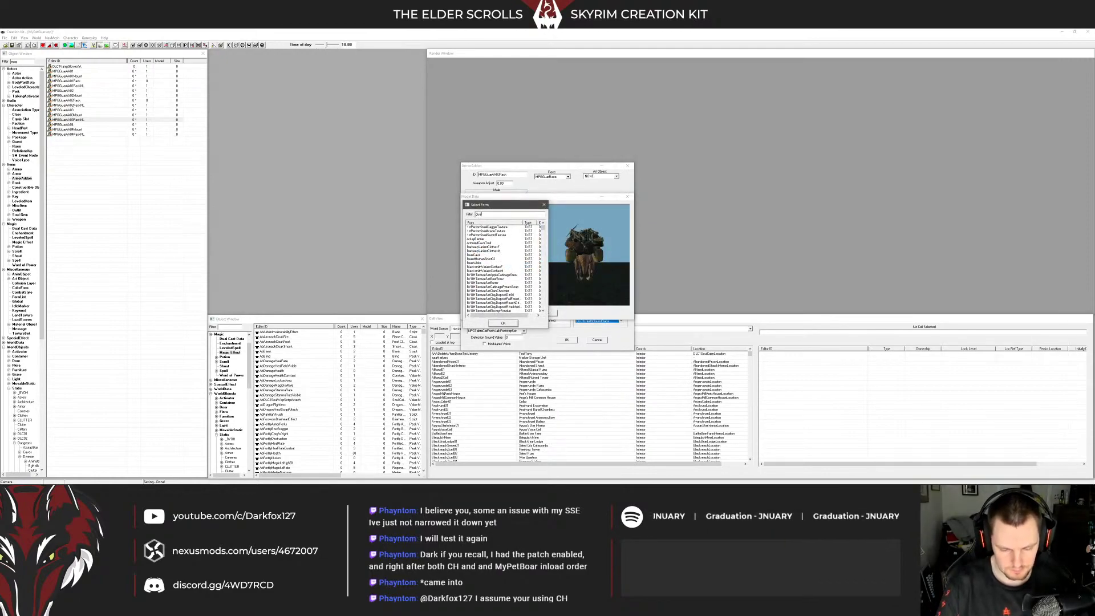
pyautogui.click(484, 291)
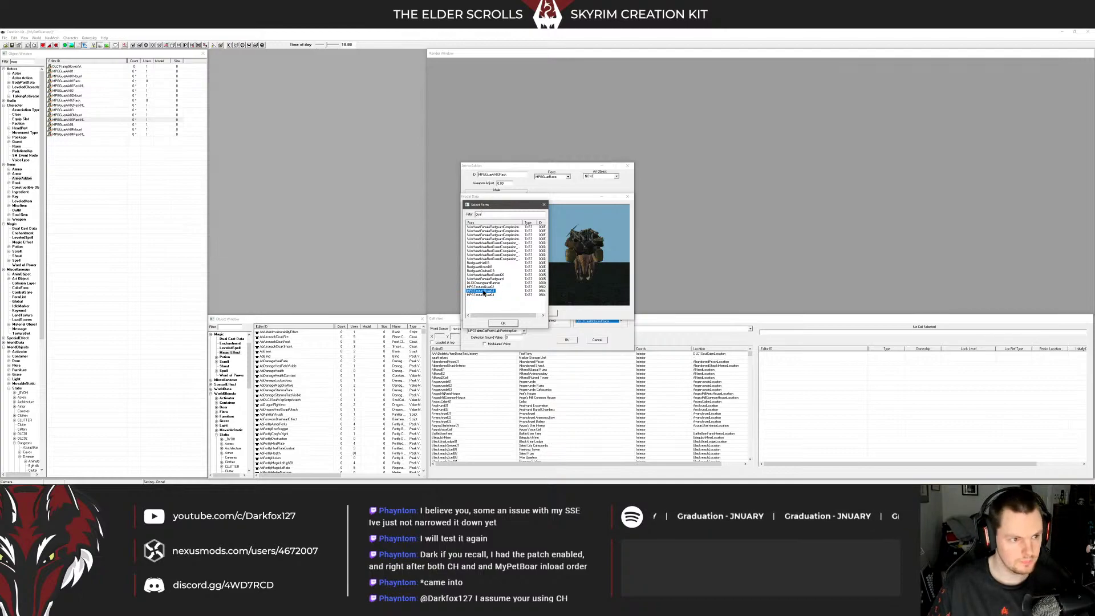
pyautogui.doubleClick(484, 292)
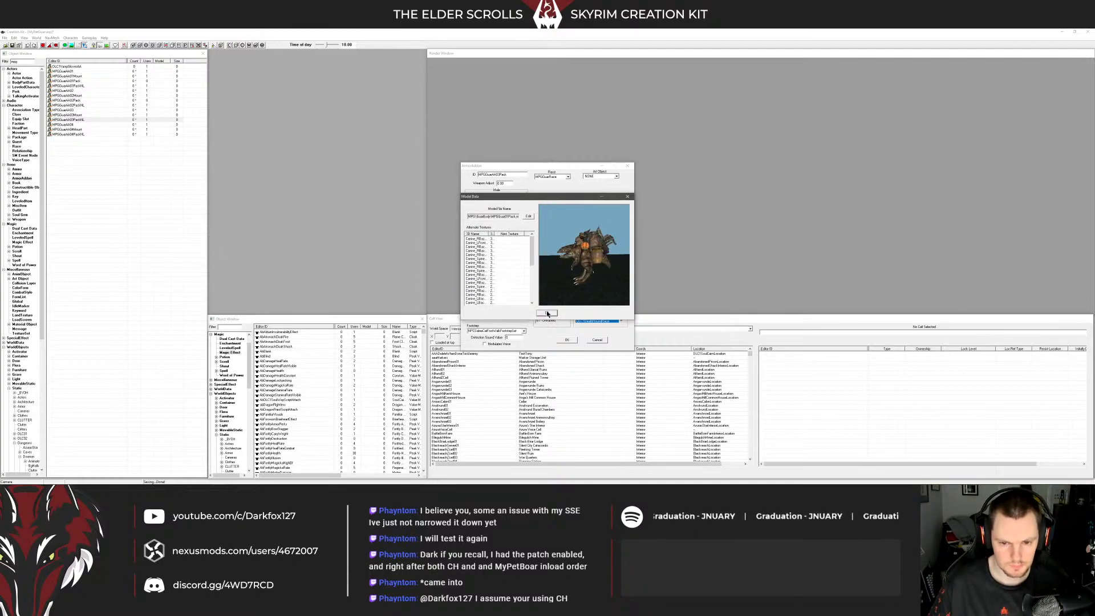
pyautogui.click(546, 313)
pyautogui.click(567, 341)
pyautogui.click(568, 282)
# Start assigning an alternate texture to the guar body in the male model data of the MPGGuarAA02Pack addon
pyautogui.click(75, 121)
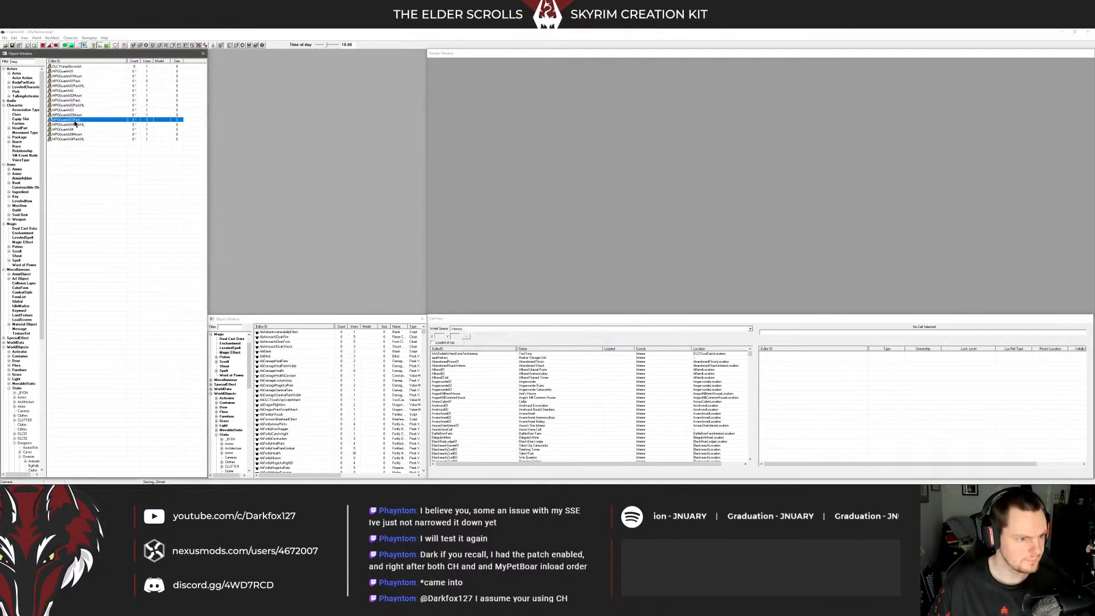
pyautogui.click(75, 116)
pyautogui.click(77, 104)
pyautogui.click(77, 101)
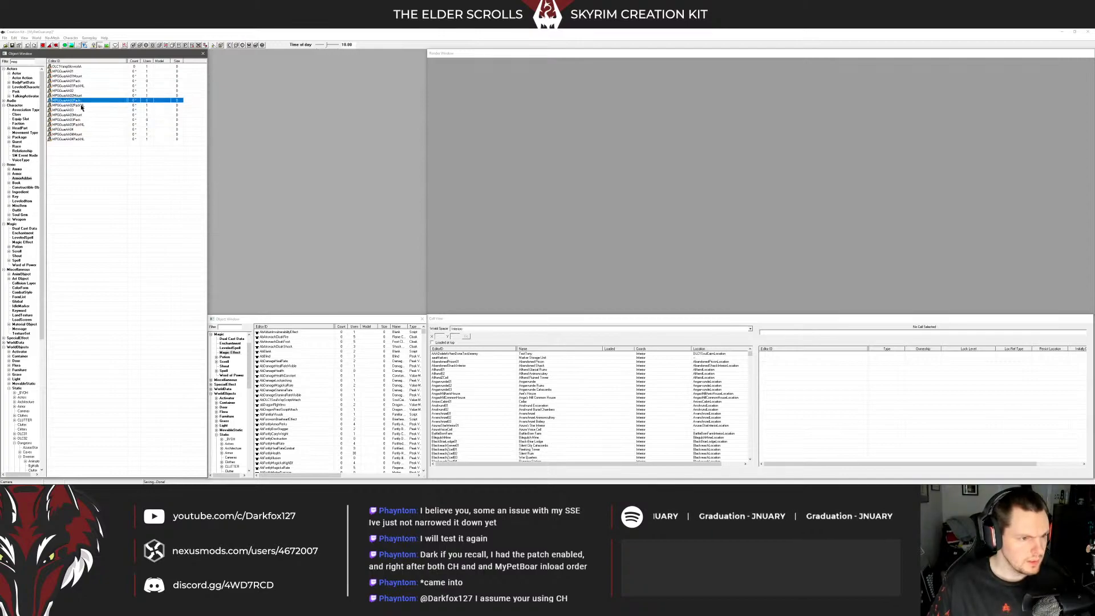
pyautogui.doubleClick(80, 102)
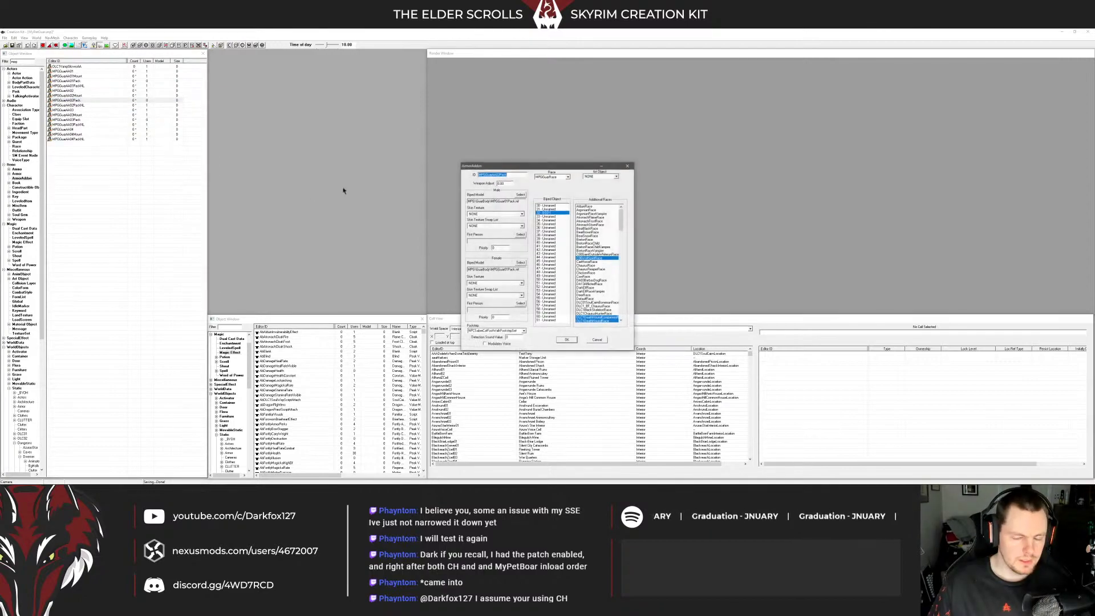
pyautogui.click(519, 195)
pyautogui.rightClick(504, 263)
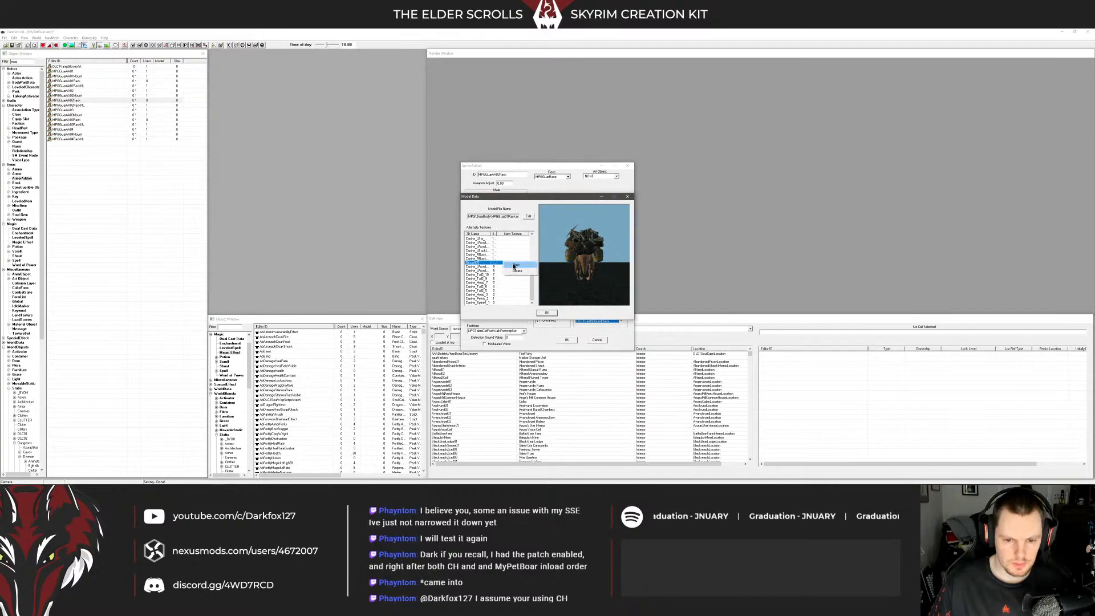
# Assign the third guar texture set as the selected alternate texture of the MPGGuarAA03Pack model and save the armor addon
pyautogui.click(514, 265)
pyautogui.write('guar')
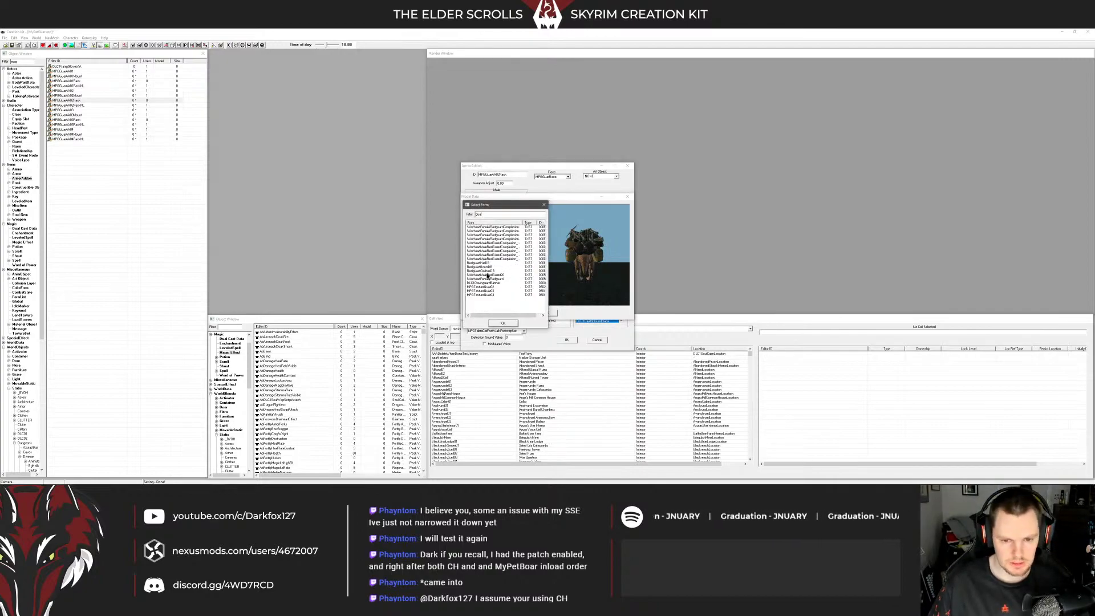
pyautogui.doubleClick(485, 291)
pyautogui.click(564, 339)
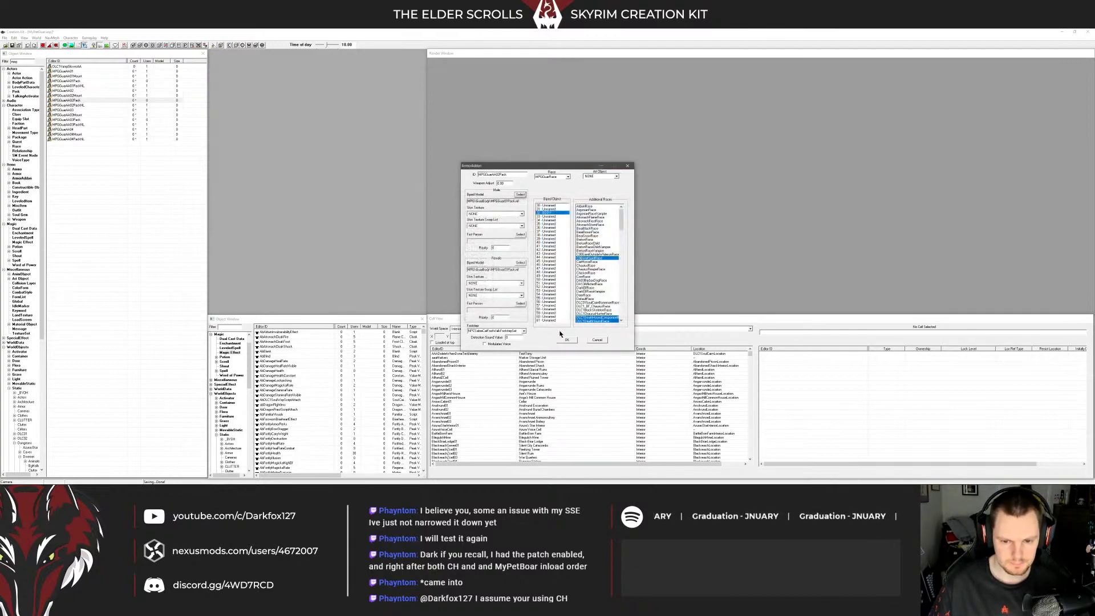
pyautogui.click(567, 339)
# Open the MPGGuarAA04PackXL armor addon, change its ID to MPGGuarAA04Pack and switch its male biped model to the regular pack mesh
pyautogui.click(75, 134)
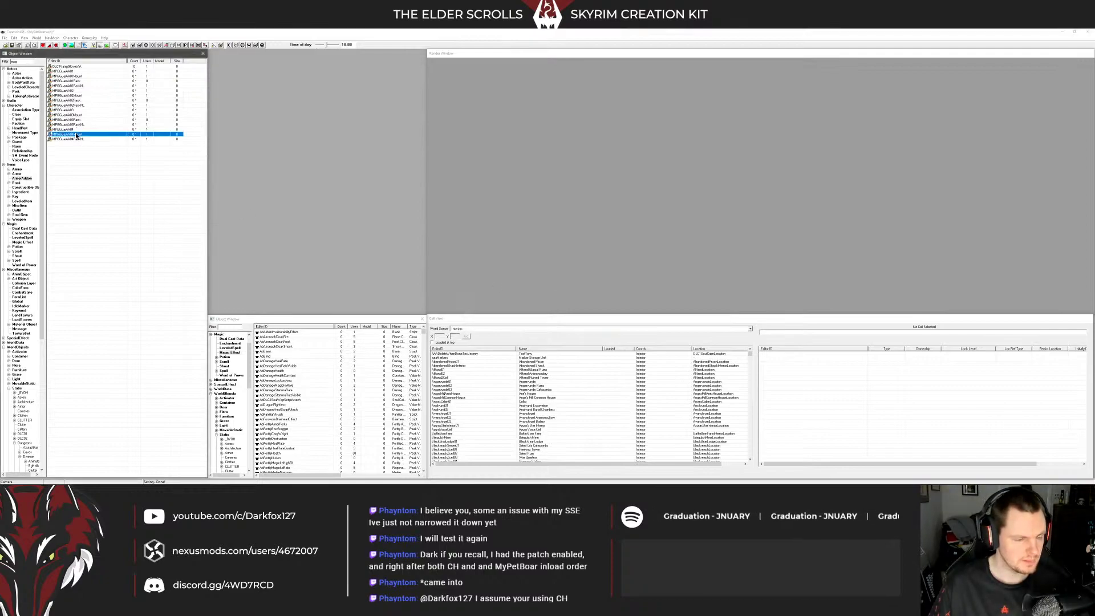
pyautogui.click(76, 130)
pyautogui.click(78, 139)
pyautogui.doubleClick(94, 139)
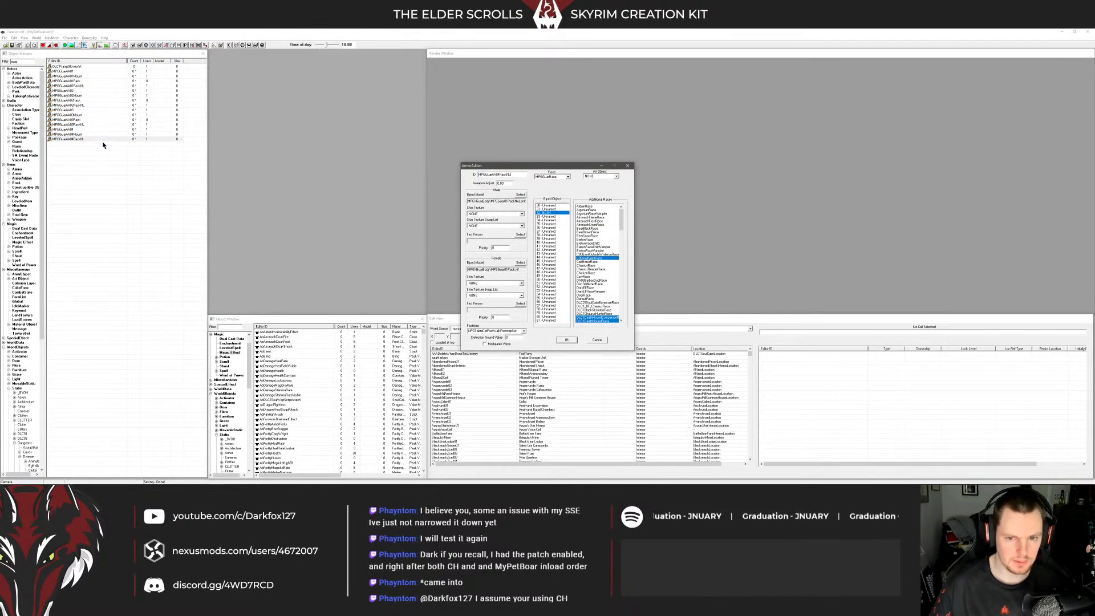
pyautogui.click(520, 195)
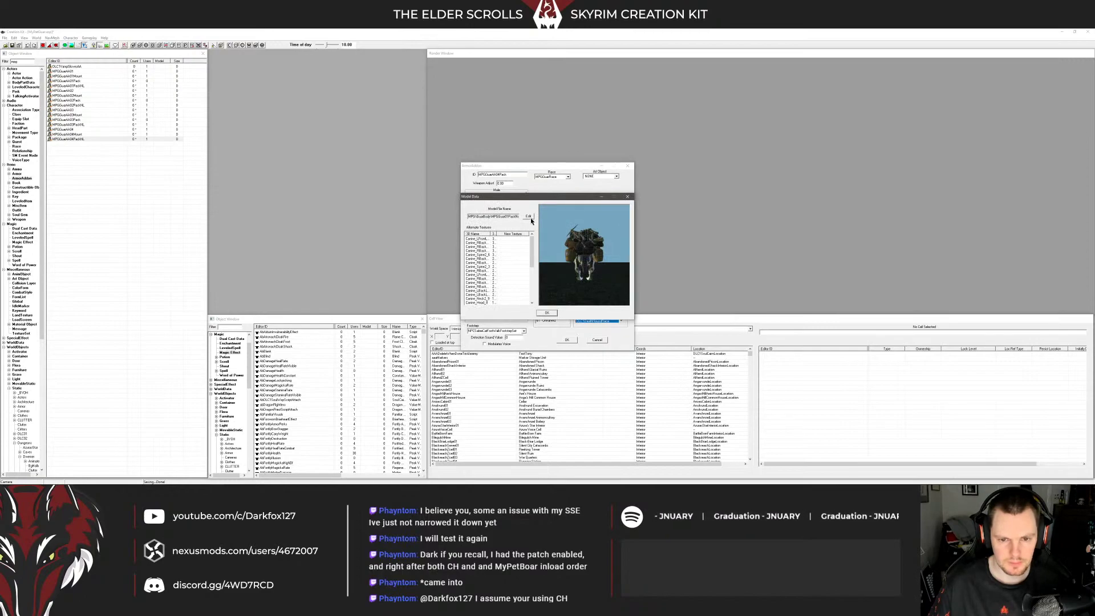
pyautogui.click(613, 204)
pyautogui.click(516, 251)
pyautogui.click(514, 245)
pyautogui.doubleClick(512, 240)
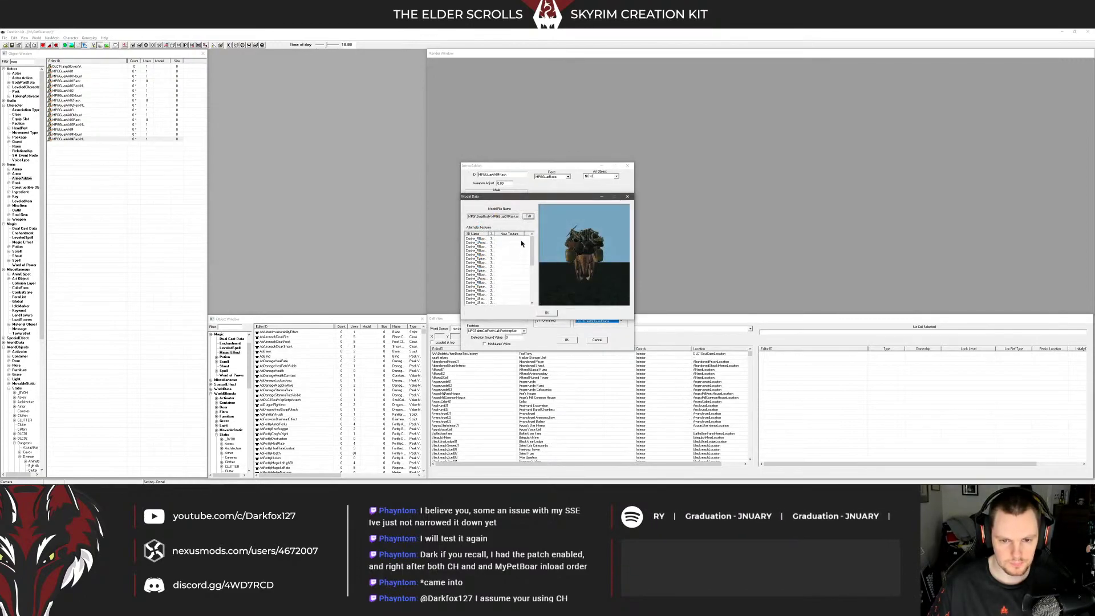
# Assign the fourth guar texture set as the alternate texture of the guar body entry in the MPGGuarAA04Pack model
pyautogui.scroll(-5, 499, 269)
pyautogui.rightClick(501, 261)
pyautogui.click(510, 264)
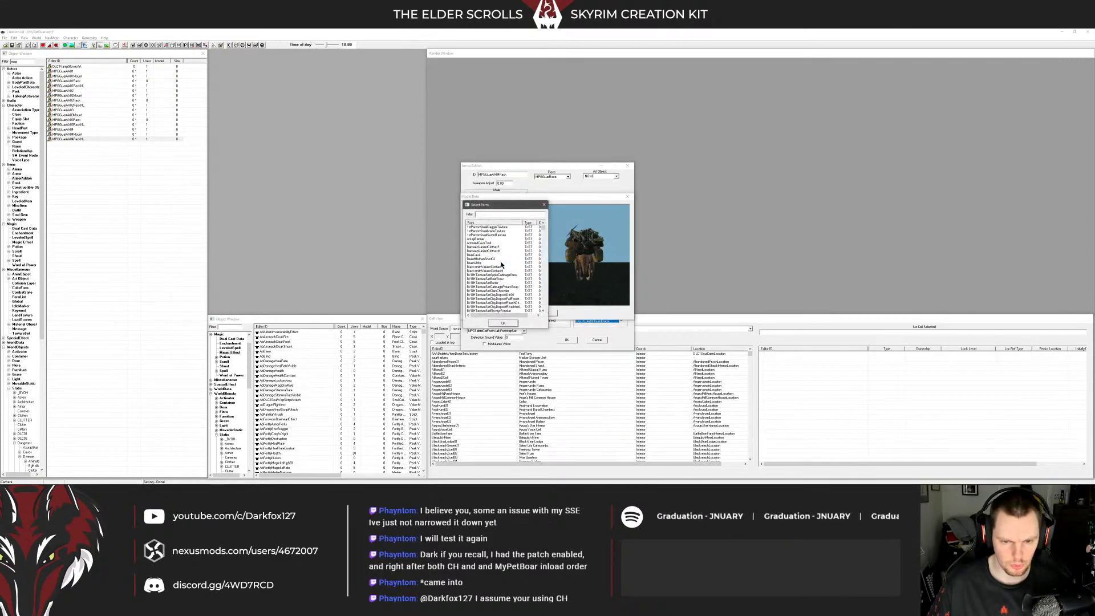
pyautogui.click(514, 320)
pyautogui.scroll(-6, 502, 260)
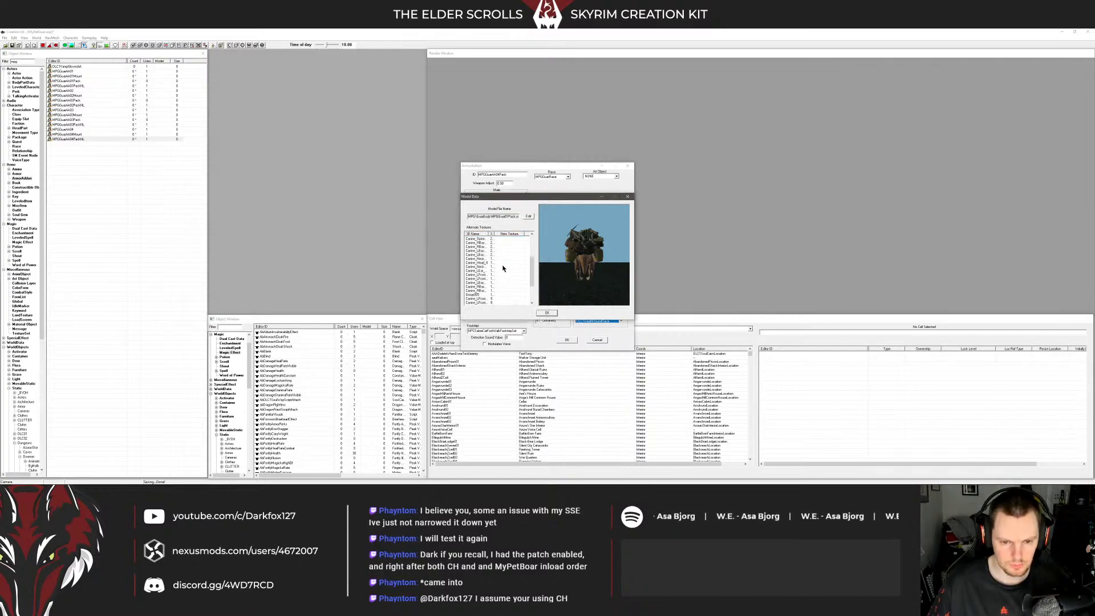
pyautogui.click(502, 262)
pyautogui.rightClick(503, 264)
pyautogui.click(511, 268)
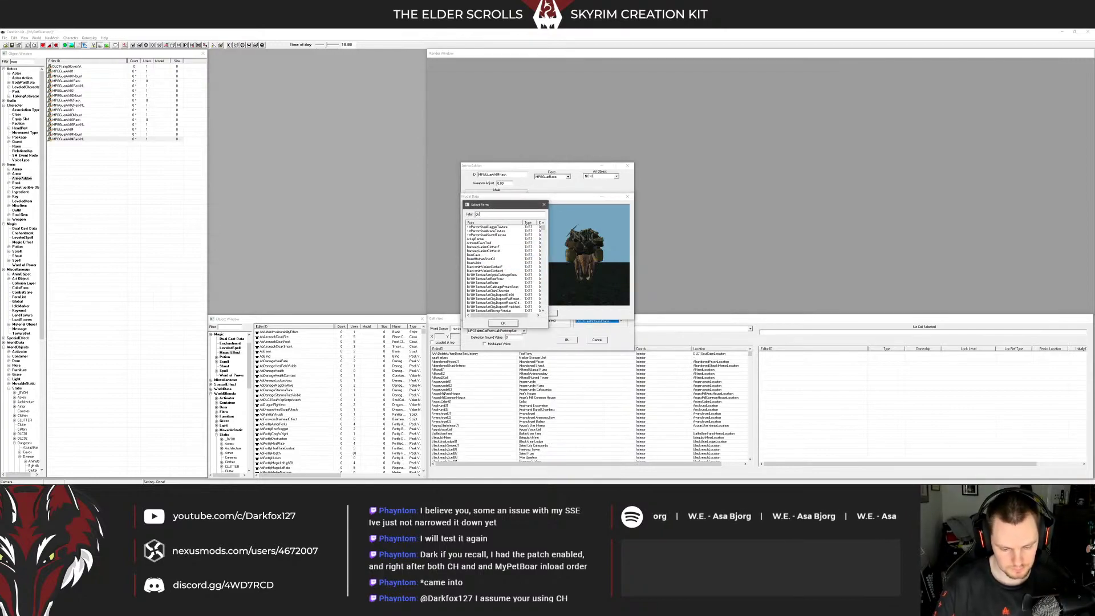
pyautogui.scroll(-3, 510, 258)
pyautogui.doubleClick(484, 295)
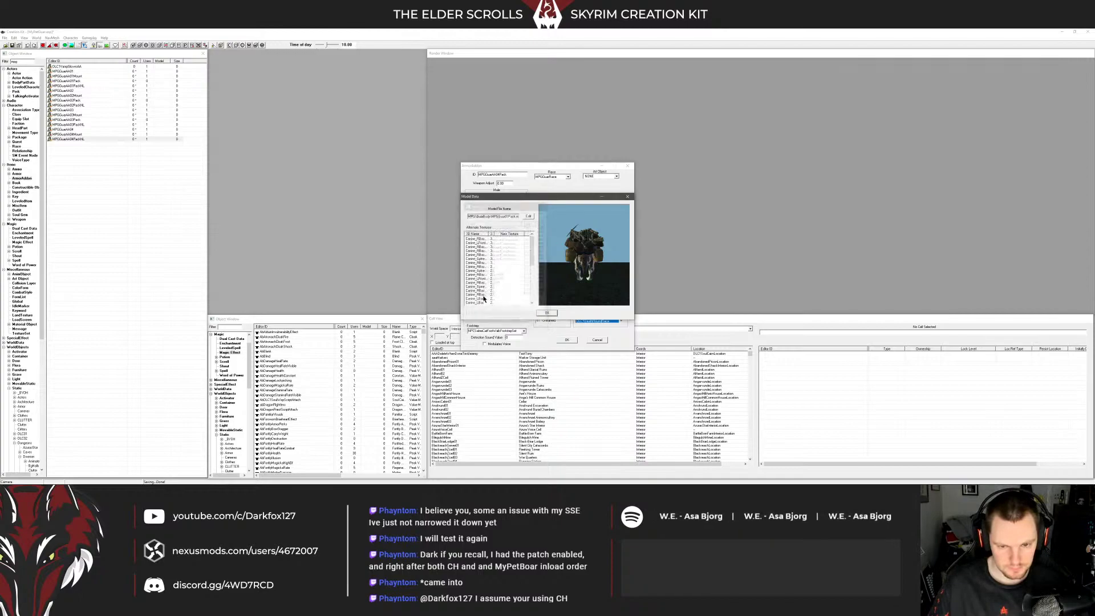
# Accept the model data and save MPGGuarAA04Pack as a new form
pyautogui.click(551, 313)
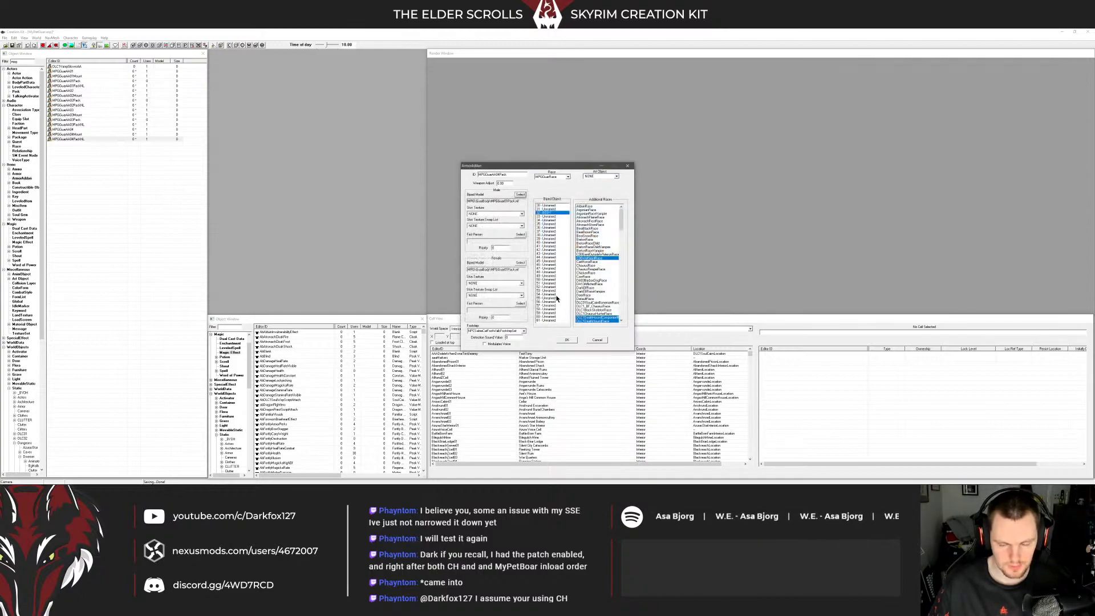
pyautogui.click(566, 340)
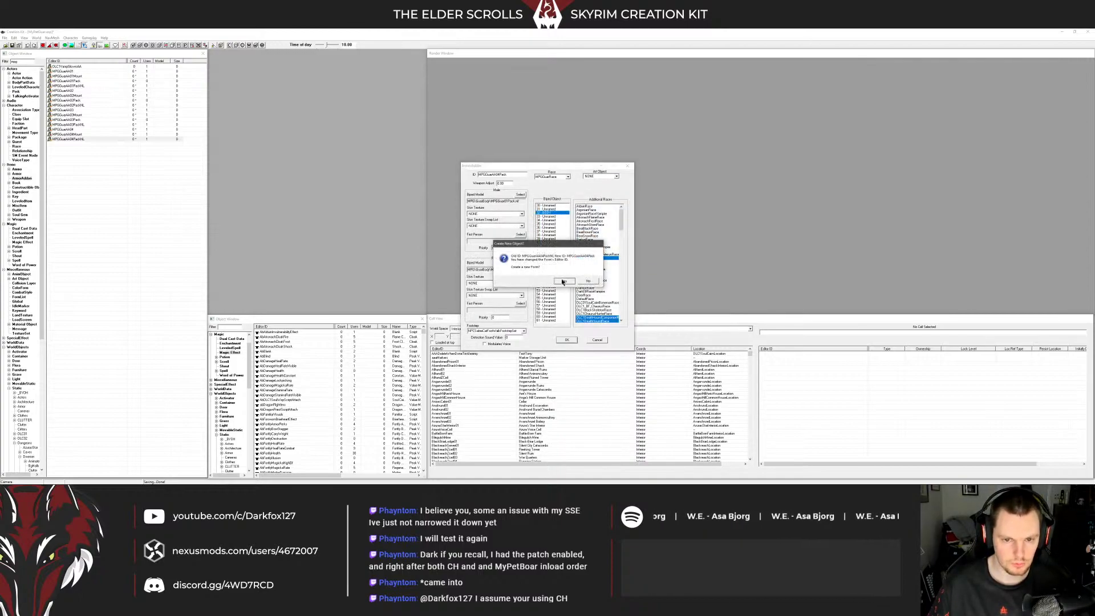
pyautogui.click(568, 283)
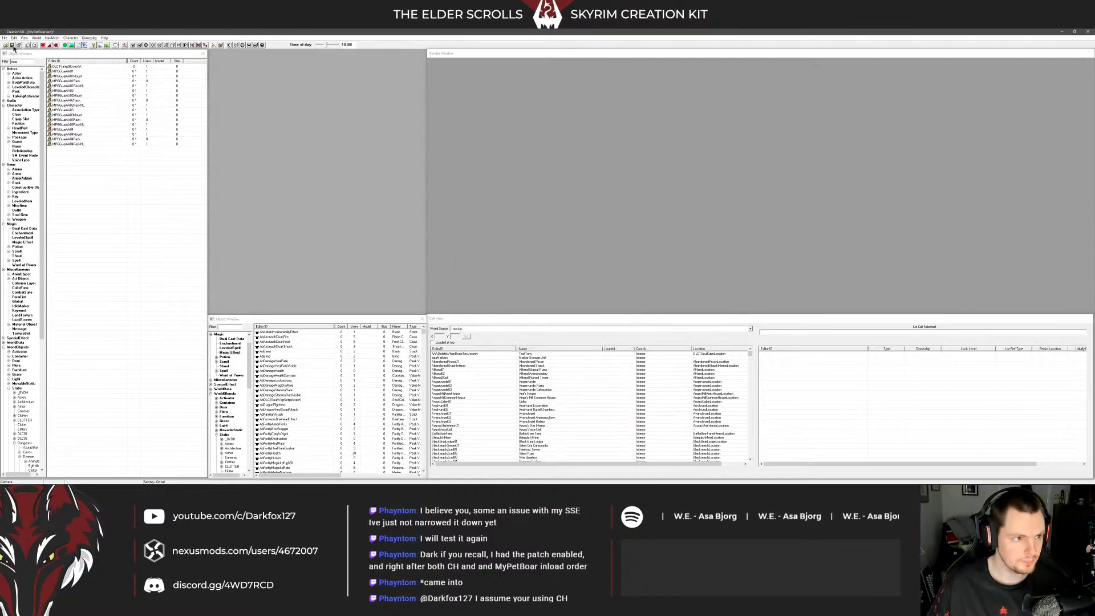
# Open MPGGuarPackXLSkin01 from the armor forms and change its ID to MPGGuarPackSkin01
pyautogui.click(27, 173)
pyautogui.click(86, 89)
pyautogui.click(85, 106)
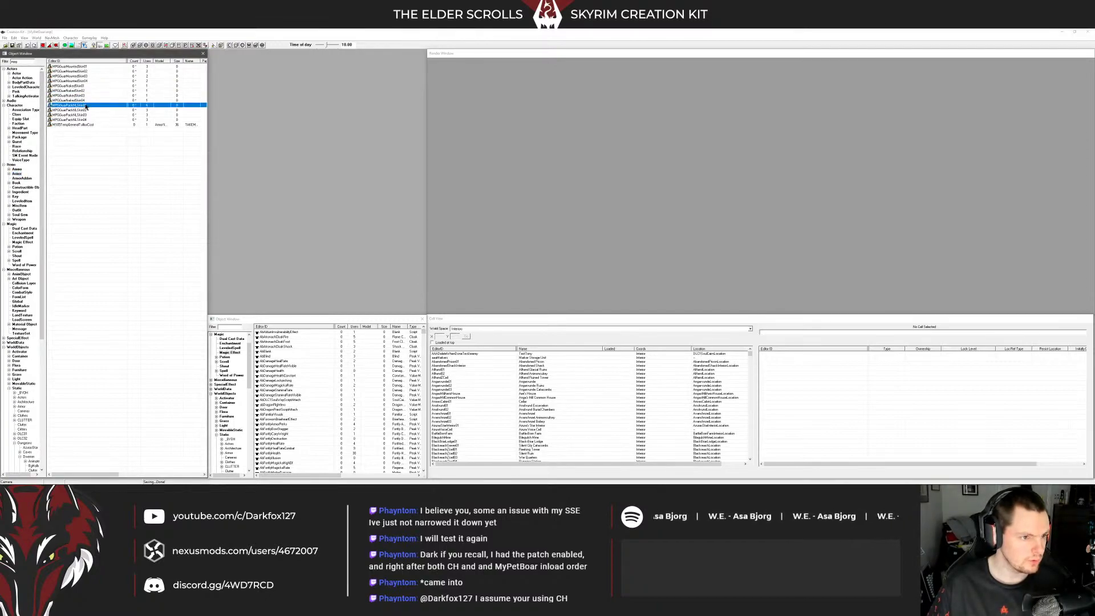
pyautogui.press('Return')
pyautogui.click(472, 181)
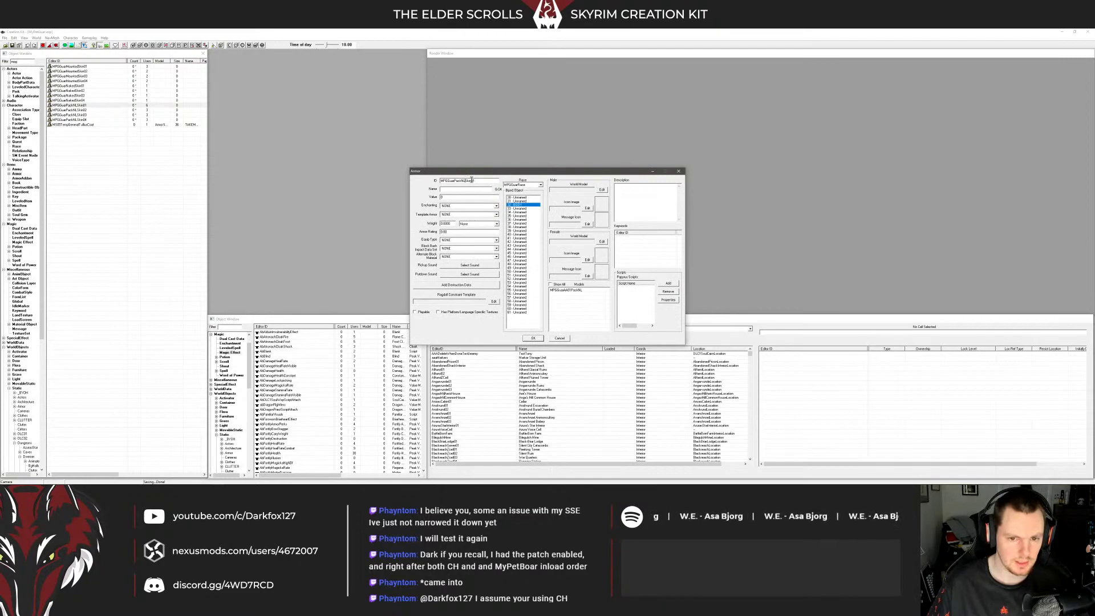
# Replace the XL armor addon of MPGGuarPackSkin01 with MPGGuarAA01Pack and save it as a new form
pyautogui.click(585, 291)
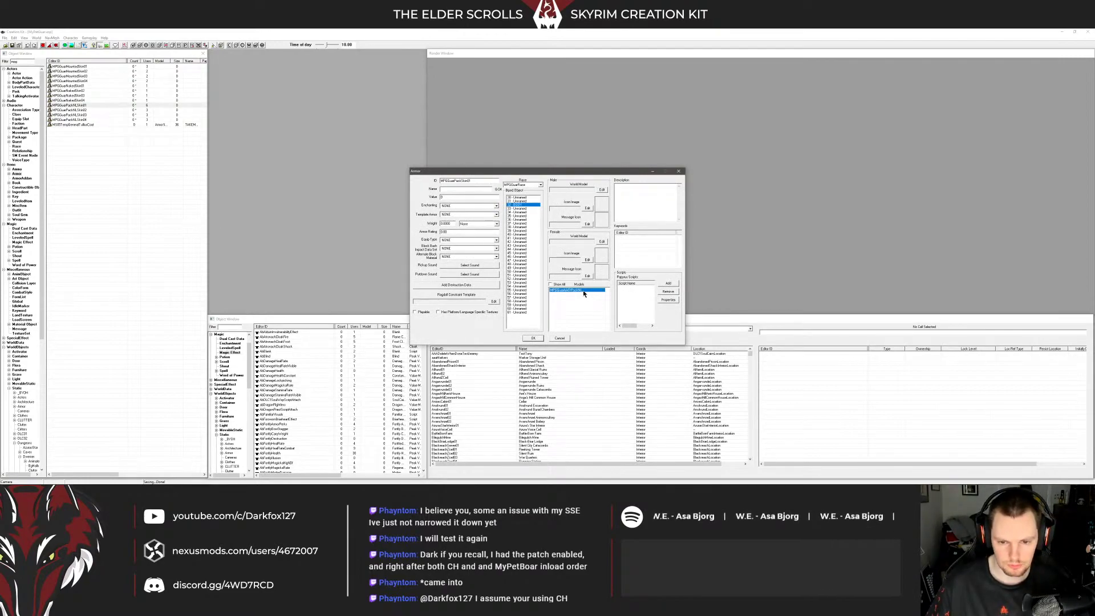
pyautogui.press('Delete')
pyautogui.rightClick(585, 303)
pyautogui.click(587, 306)
pyautogui.write('pack')
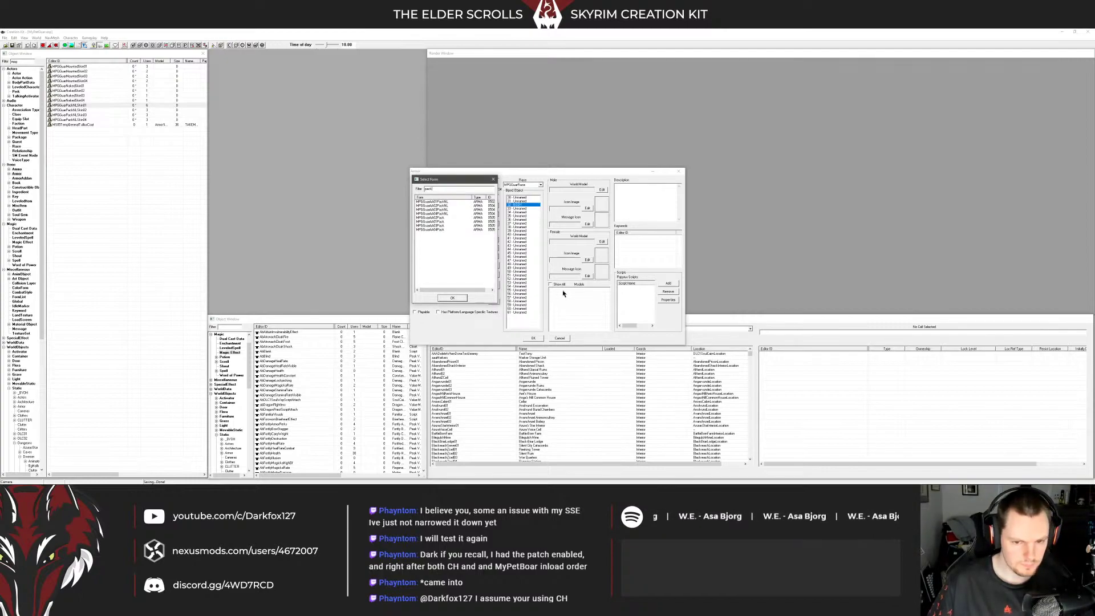
pyautogui.doubleClick(442, 222)
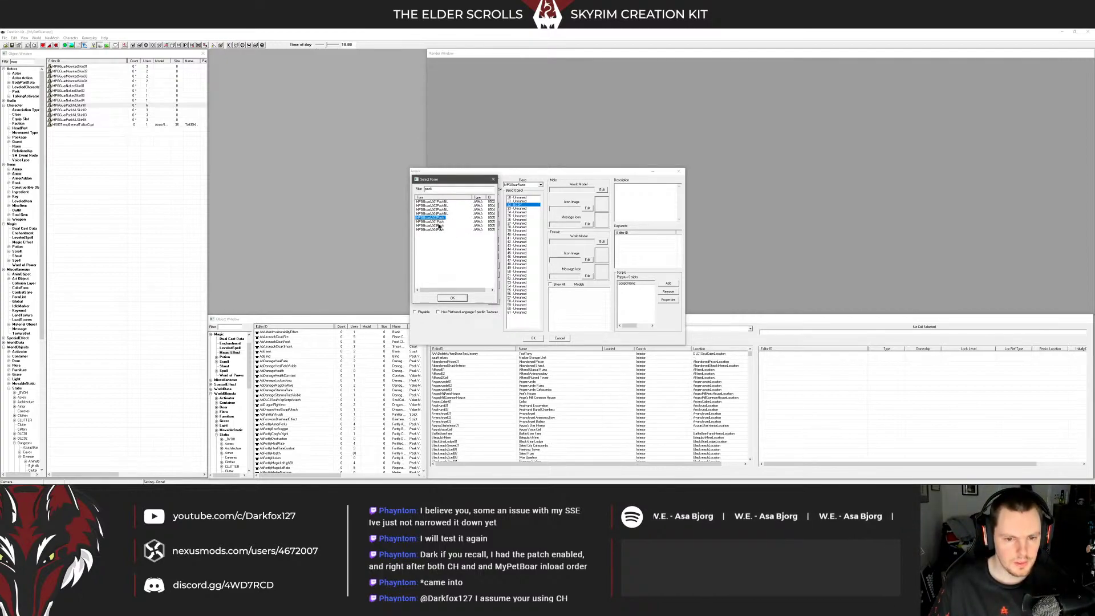
pyautogui.click(534, 338)
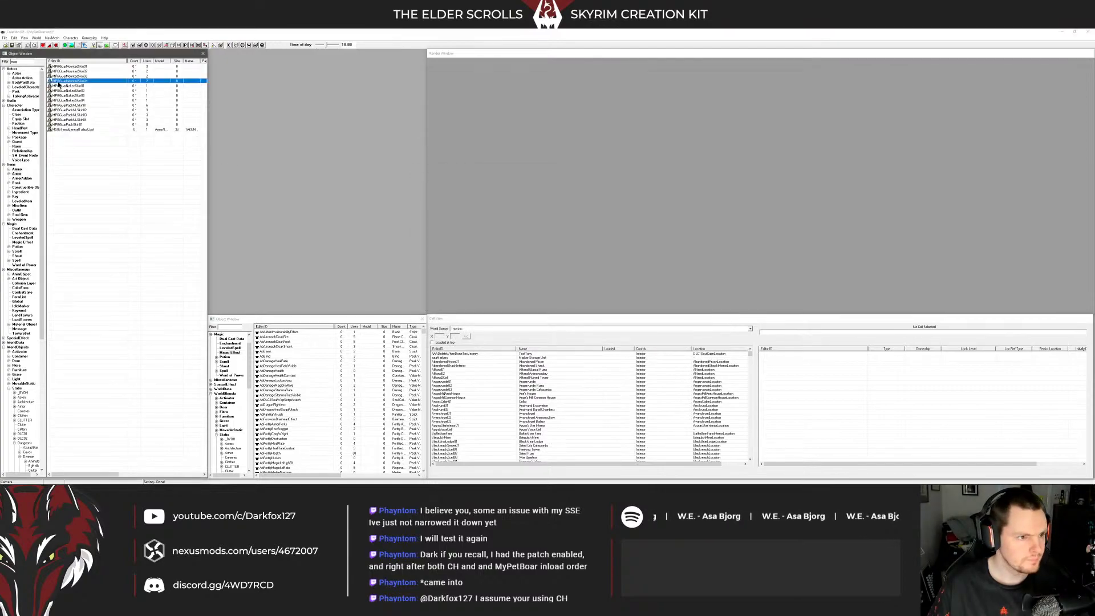
# Open the MPGGuarPackXLSkin02 armor and remove the XL addon from its models
pyautogui.click(77, 94)
pyautogui.click(86, 120)
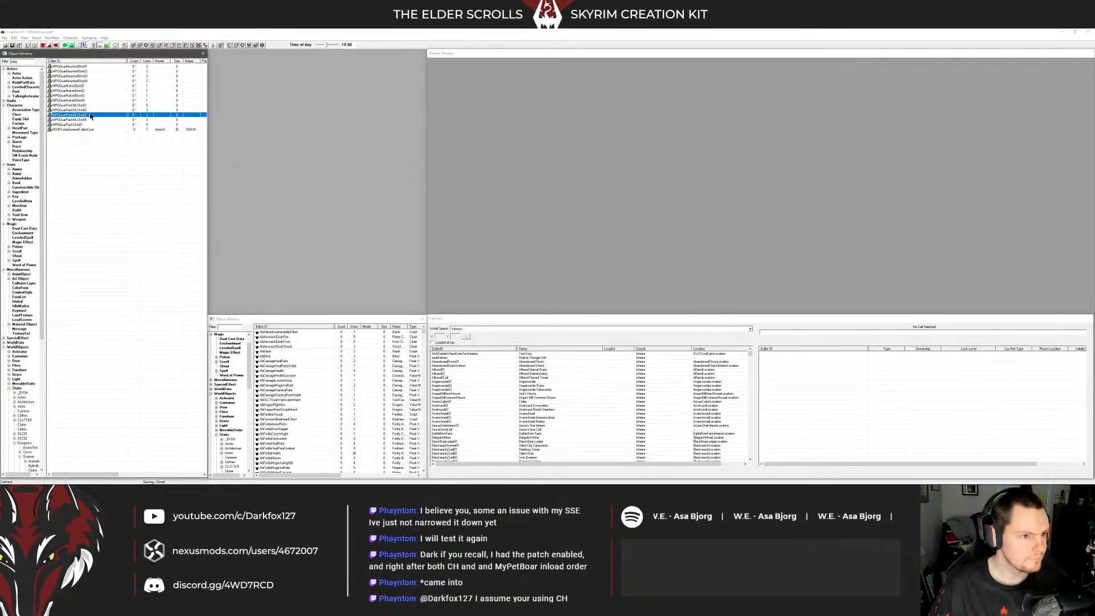
pyautogui.click(86, 106)
pyautogui.click(87, 101)
pyautogui.click(87, 106)
pyautogui.click(87, 101)
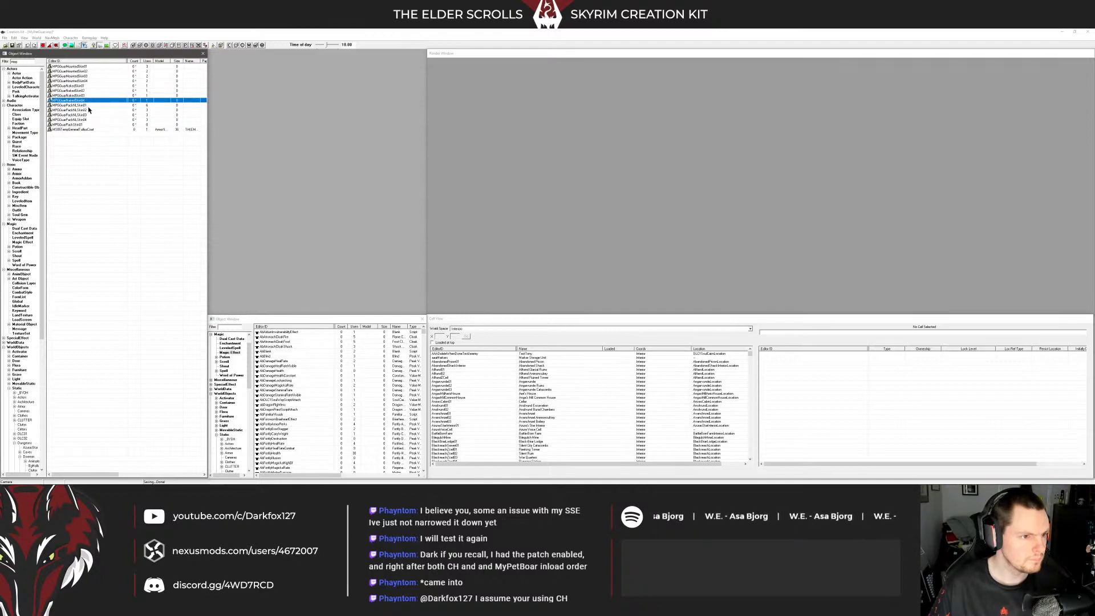
pyautogui.click(86, 105)
pyautogui.click(85, 110)
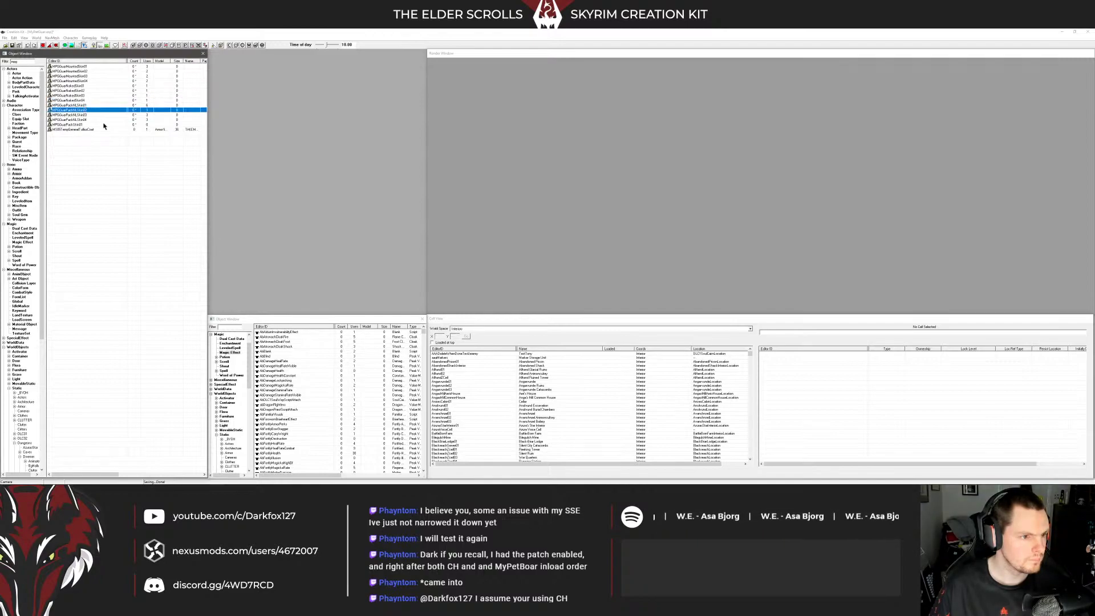
pyautogui.click(565, 290)
pyautogui.press('Delete')
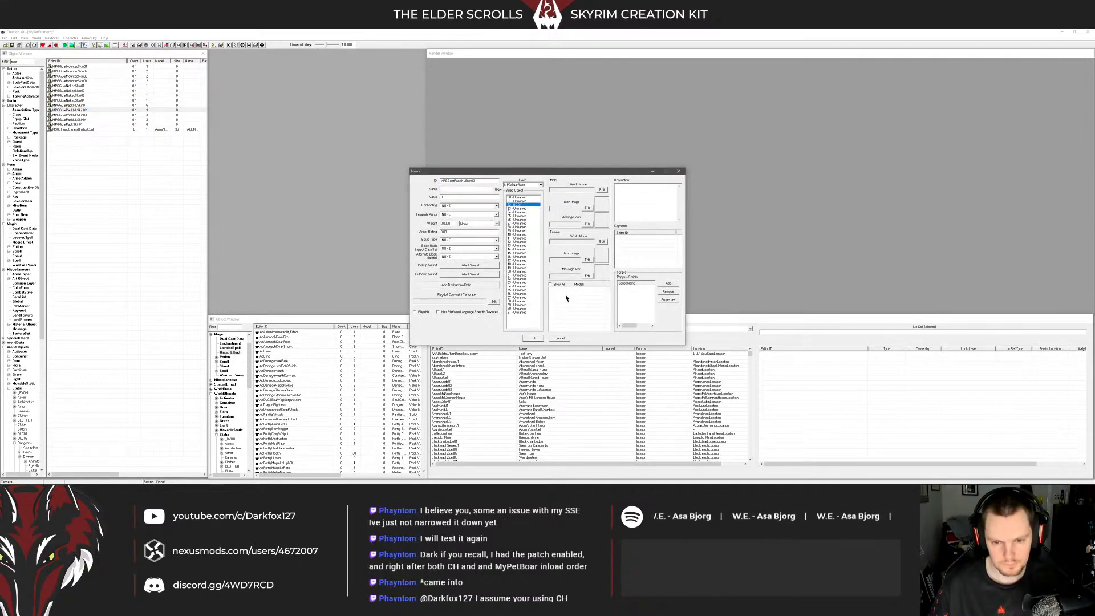
# Add the MPGGuarAA02Pack addon to the armor's models, filtering the available forms by "pack"
pyautogui.rightClick(574, 300)
pyautogui.click(577, 303)
pyautogui.write('p')
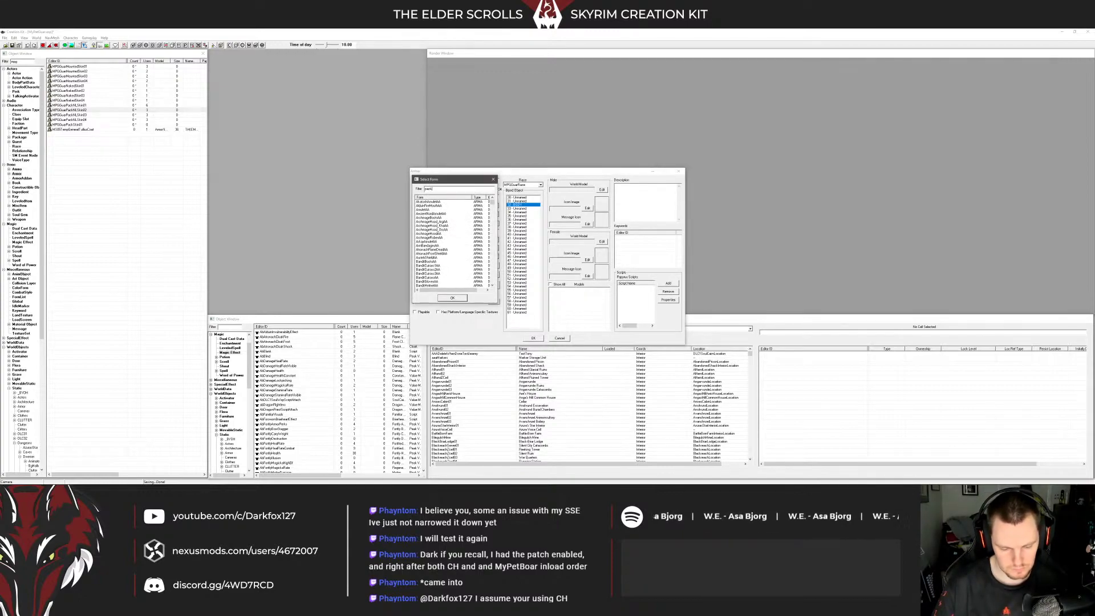
pyautogui.write('ack')
pyautogui.click(432, 218)
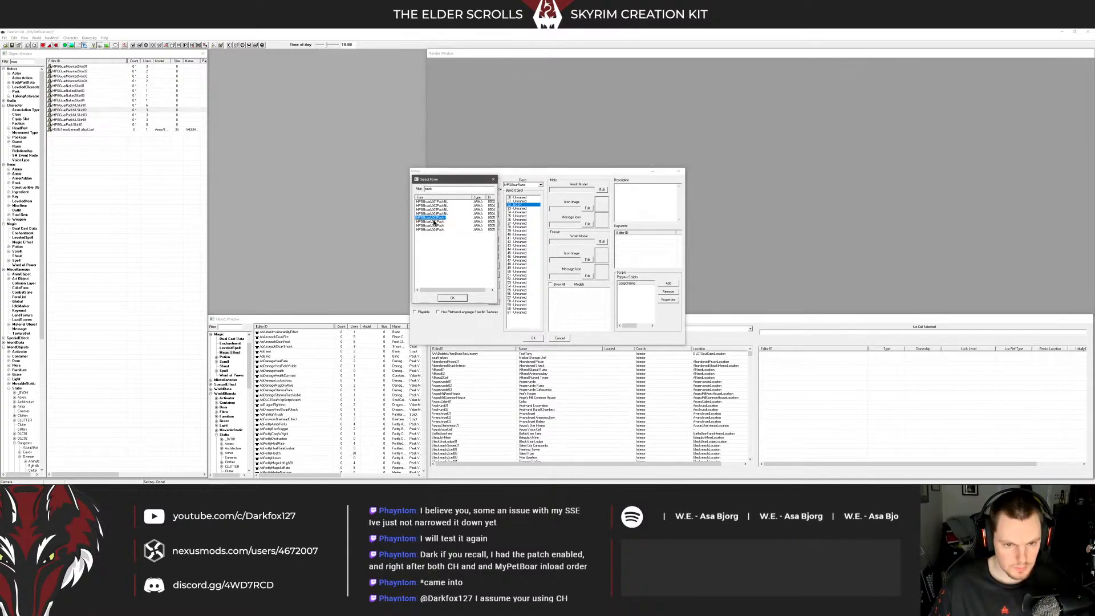
pyautogui.doubleClick(428, 219)
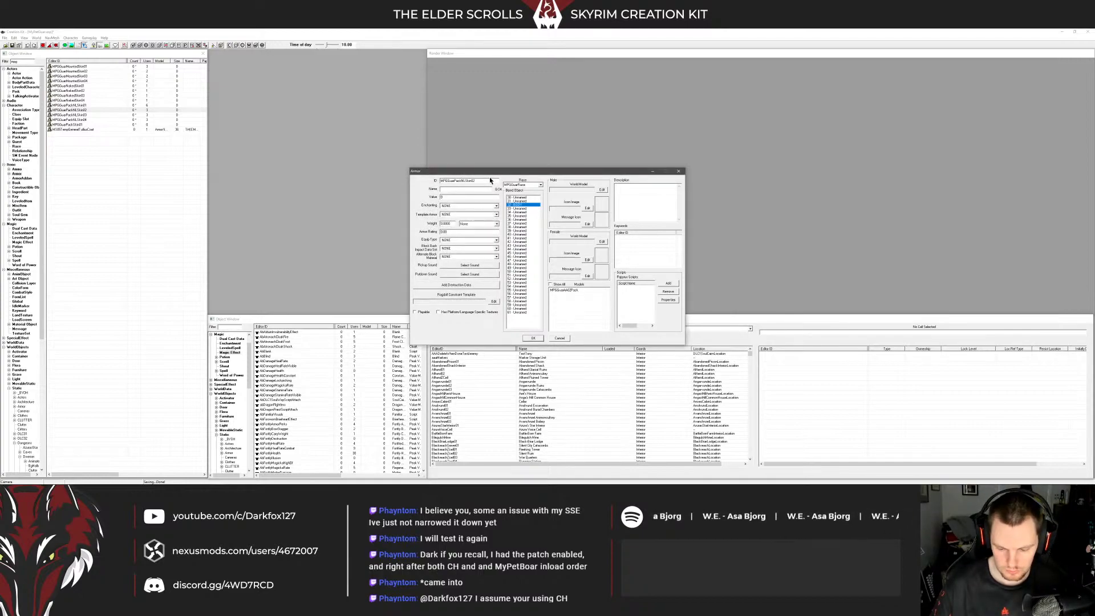
# Remove "XL" from the armor's ID to make it MPGGuarPackSkin02 and save it as a new form
pyautogui.press('BackSpace')
pyautogui.press('BackSpace')
pyautogui.press('Return')
pyautogui.press('Return')
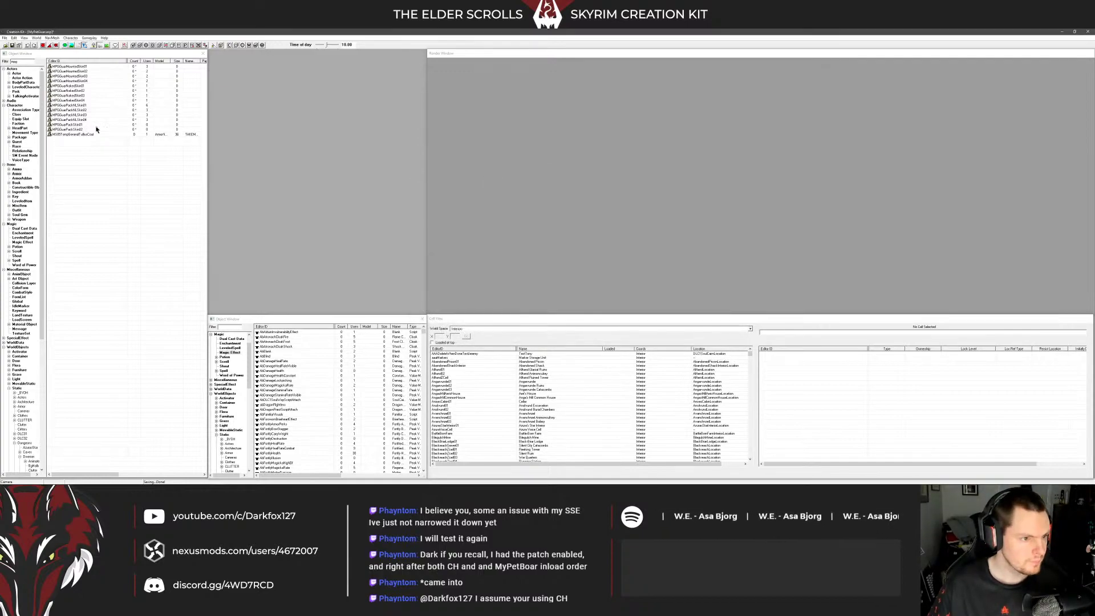
# Open the MPGGuarPackXLSkin03 armor, change its ID to MPGGuarPackSkin03 and remove the XL addon from its models
pyautogui.click(70, 116)
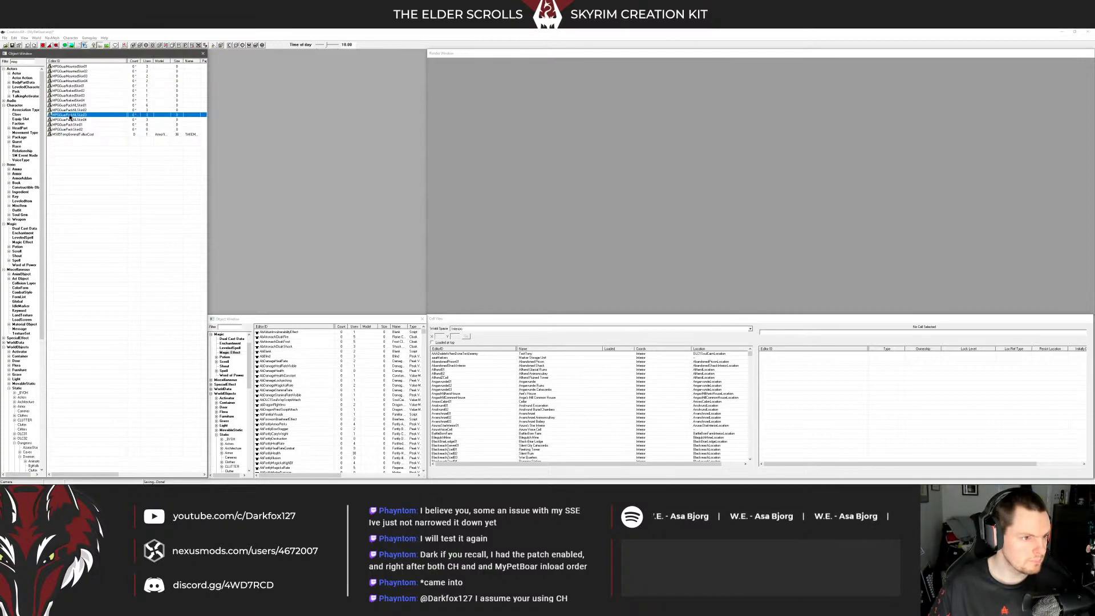
pyautogui.press('Return')
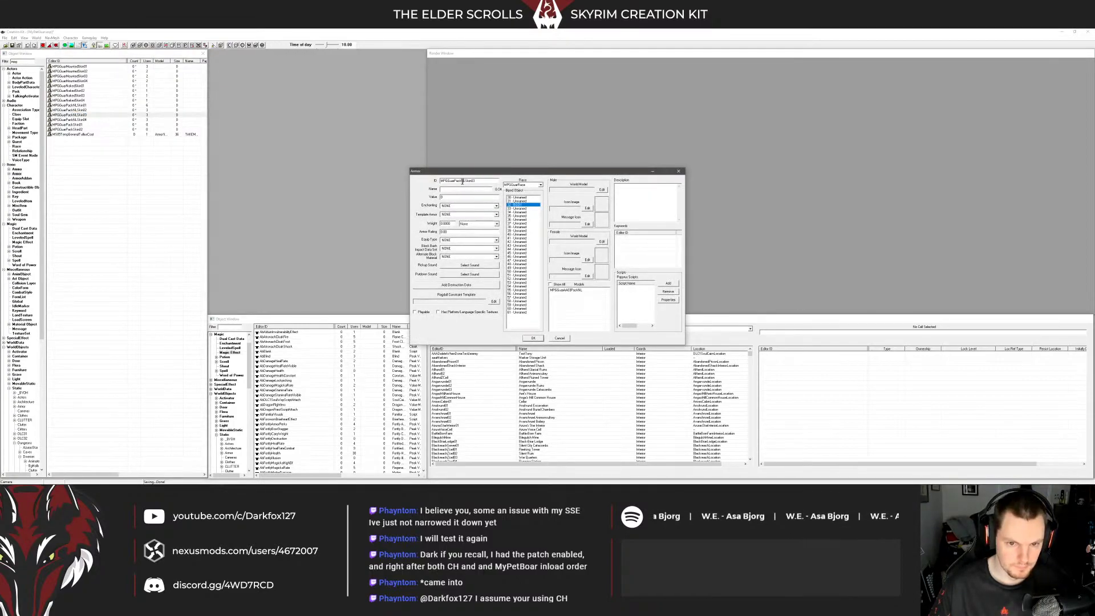
pyautogui.click(570, 291)
pyautogui.press('Delete')
# Add the MPGGuarAA03Pack addon to the models of MPGGuarPackSkin03 and save it as a new form
pyautogui.rightClick(579, 293)
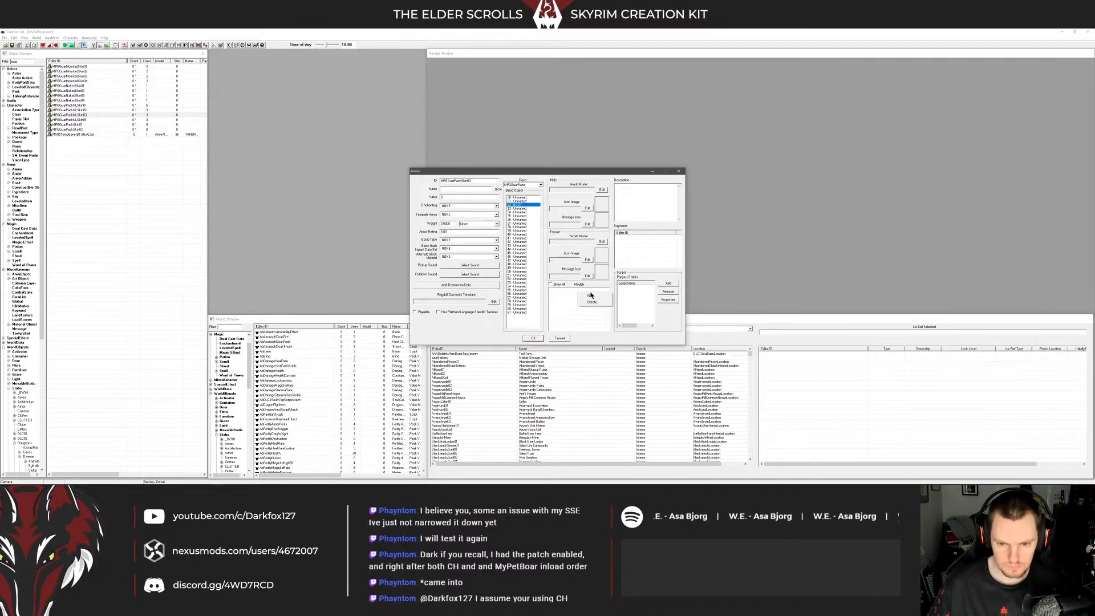
pyautogui.click(604, 296)
pyautogui.write('pac')
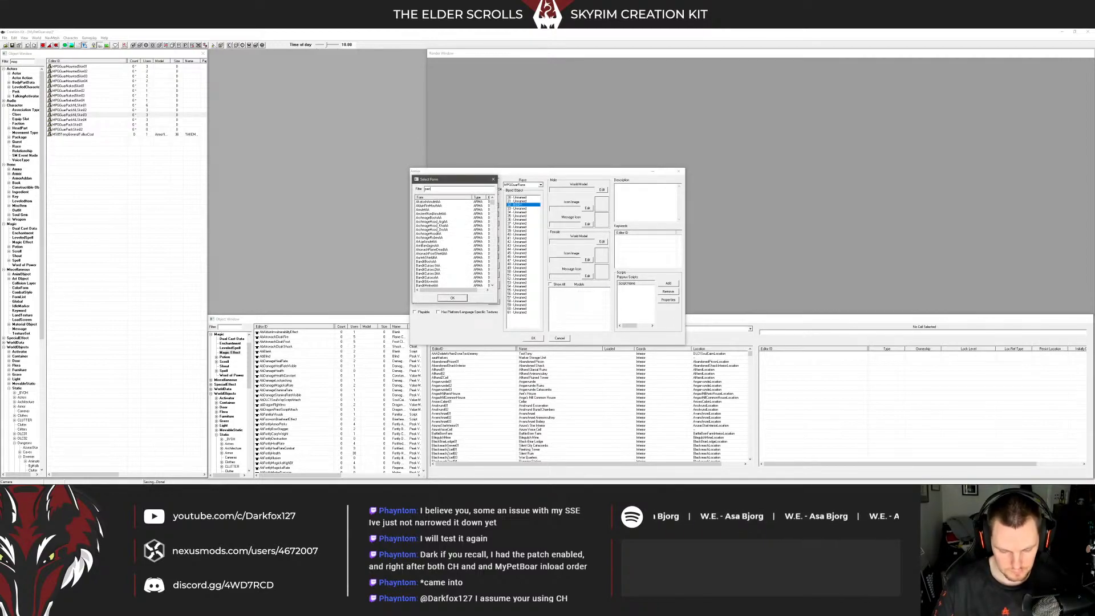
pyautogui.write('k')
pyautogui.doubleClick(435, 225)
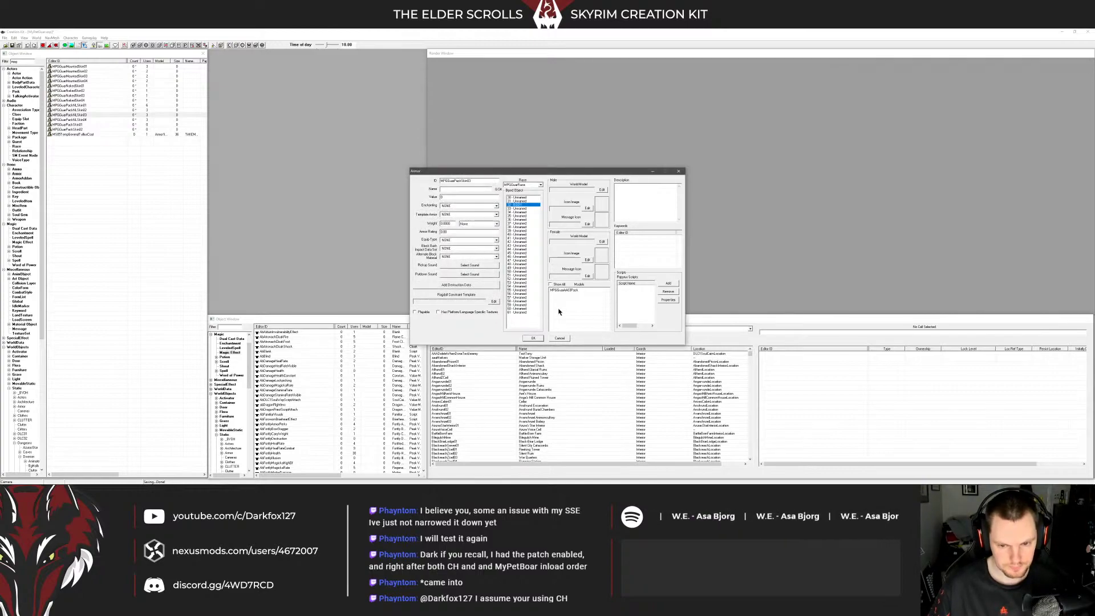
pyautogui.click(533, 338)
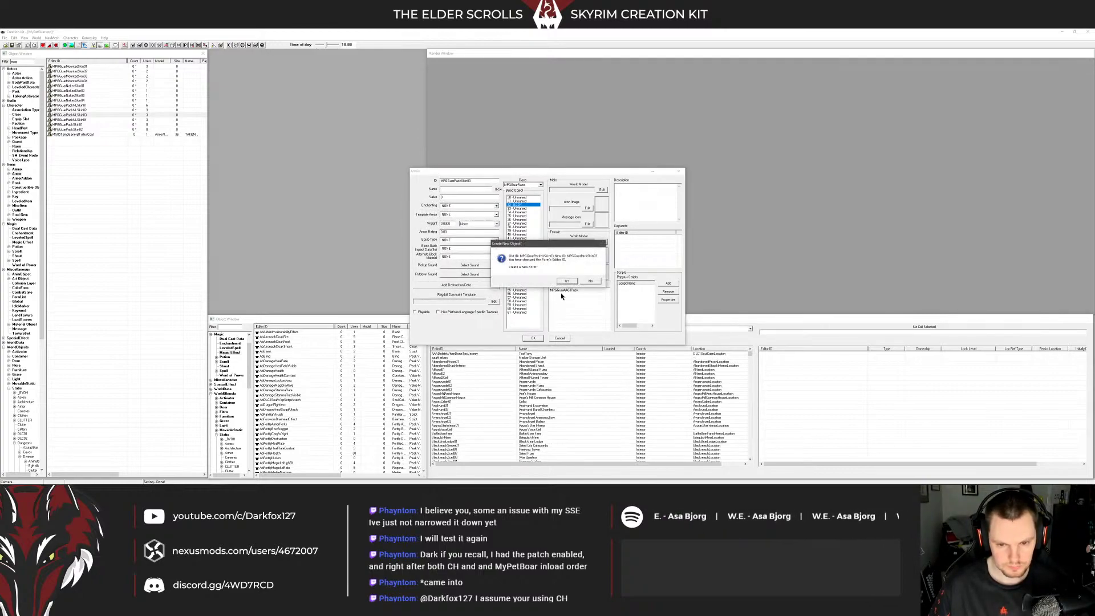
pyautogui.click(564, 285)
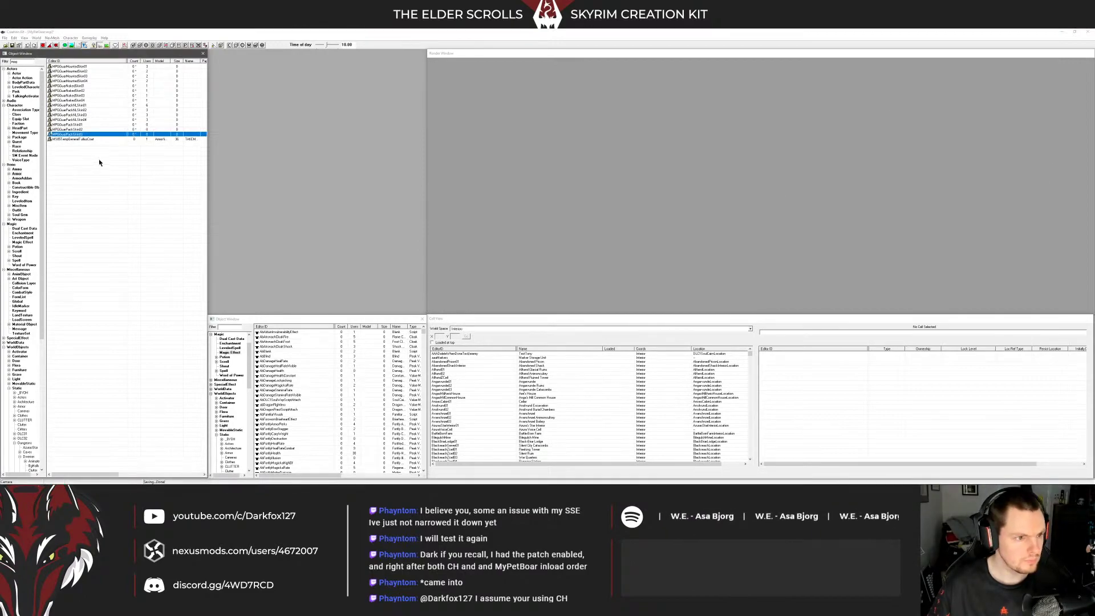
# Open the MPGGuarPackXLSkin04 armor and remove the XL addon from its models
pyautogui.click(85, 106)
pyautogui.click(86, 100)
pyautogui.click(85, 120)
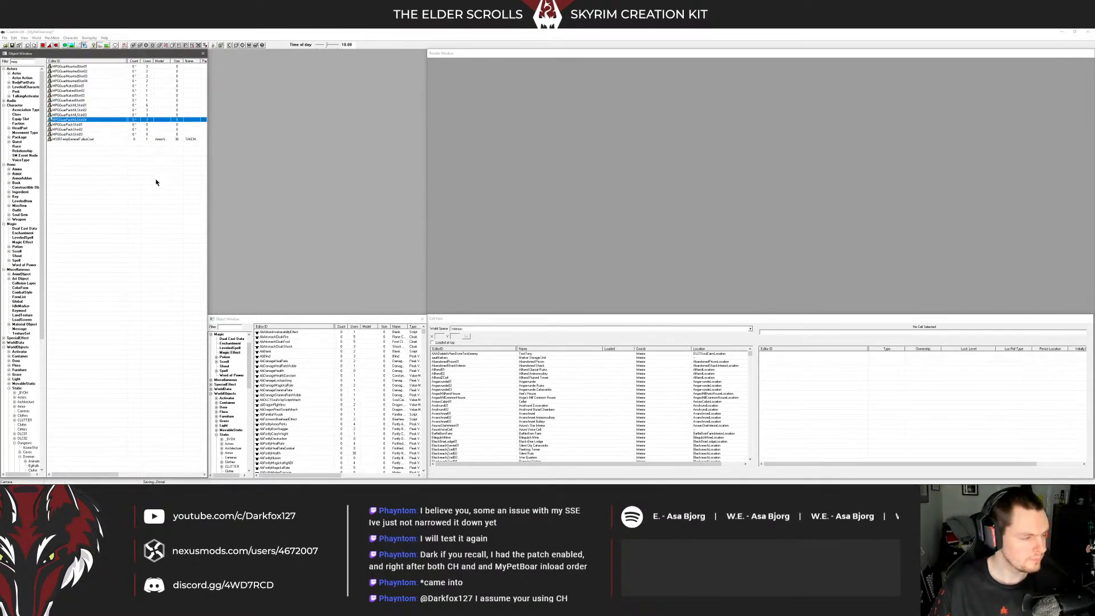
pyautogui.press('Return')
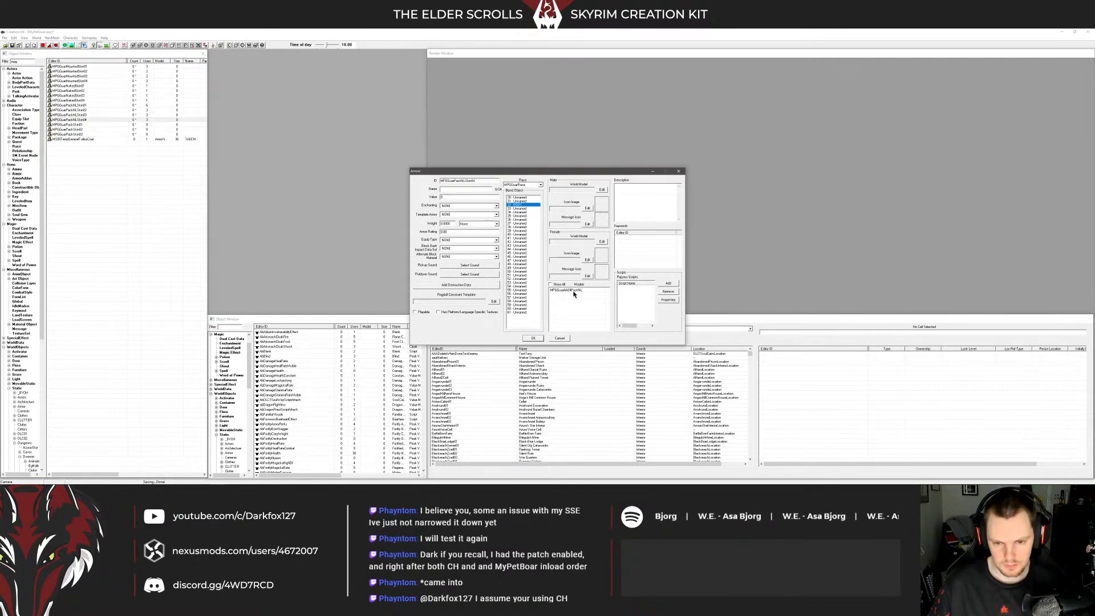
pyautogui.click(577, 290)
pyautogui.press('Delete')
# Add the MPGGuarAA04Pack addon to the models, change the armor's ID to MPGGuarPackSkin04 and save it as a new form
pyautogui.rightClick(581, 303)
pyautogui.click(587, 308)
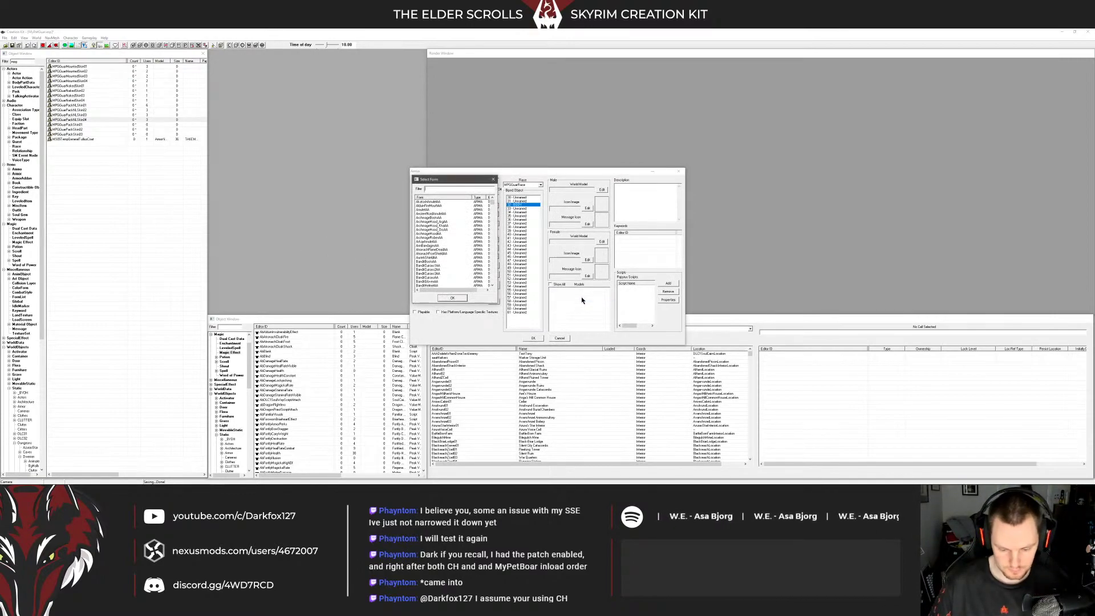
pyautogui.write('pack')
pyautogui.doubleClick(436, 229)
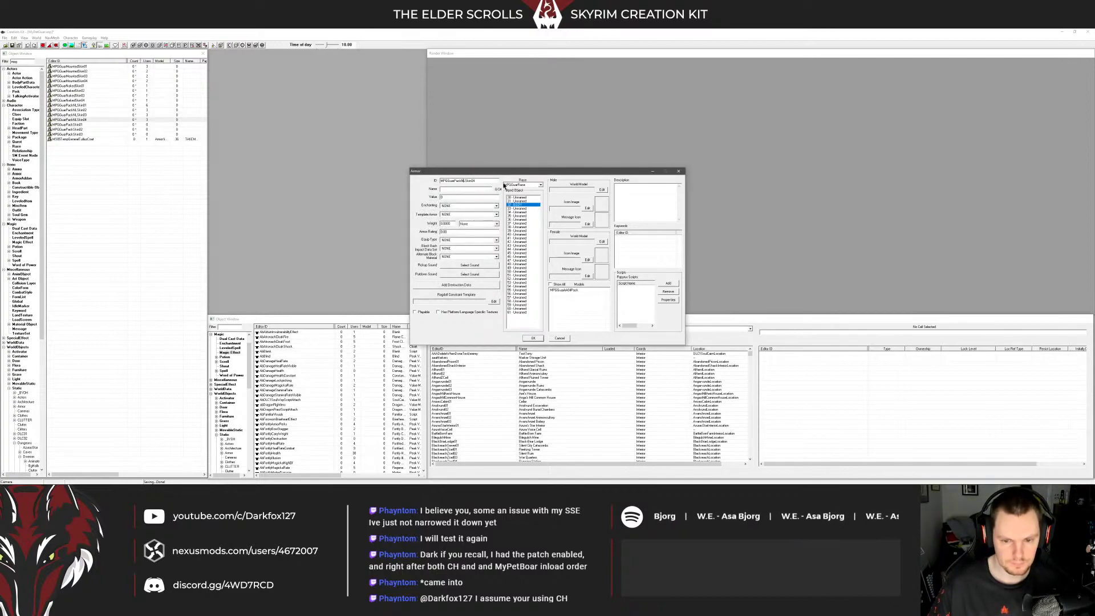
pyautogui.press('Return')
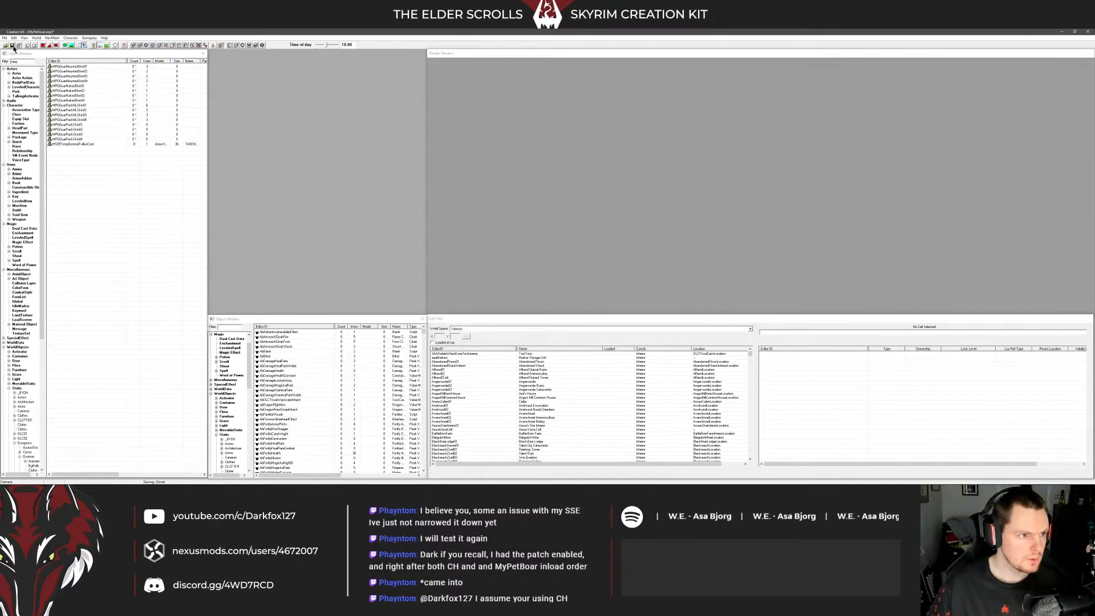
# Save the plugin with the new pack skin armors
pyautogui.click(13, 46)
pyautogui.click(103, 167)
pyautogui.click(102, 111)
pyautogui.click(98, 82)
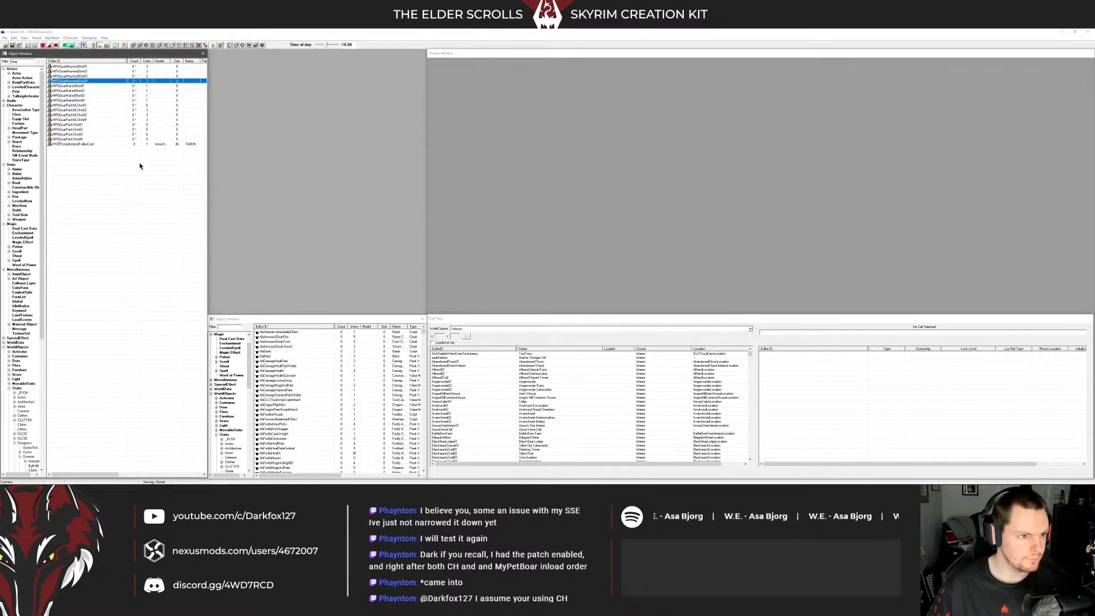
# Open the guar dialogue quest from the Quest category and display its dialogue view
pyautogui.click(18, 142)
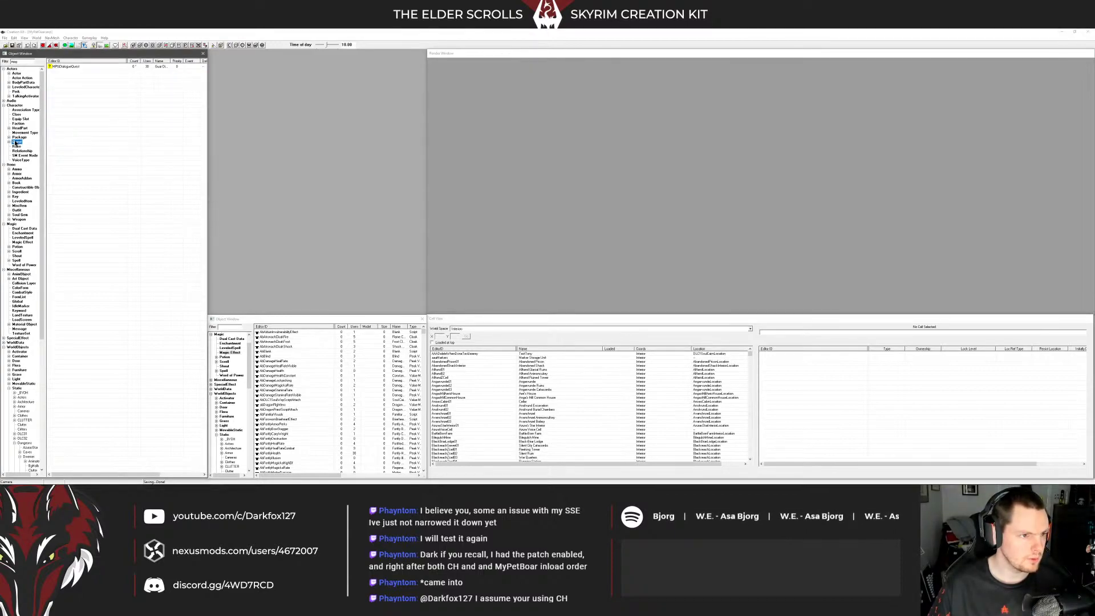
pyautogui.doubleClick(66, 66)
pyautogui.click(394, 182)
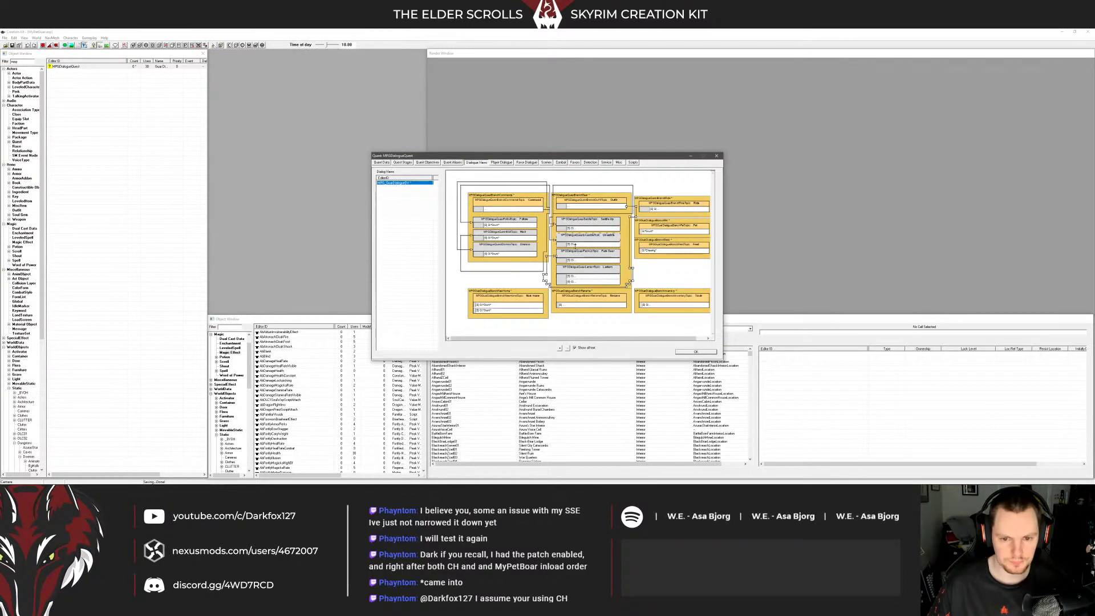
# Check the conditions and end script of the first Lantern response, leaving it without changes
pyautogui.click(582, 279)
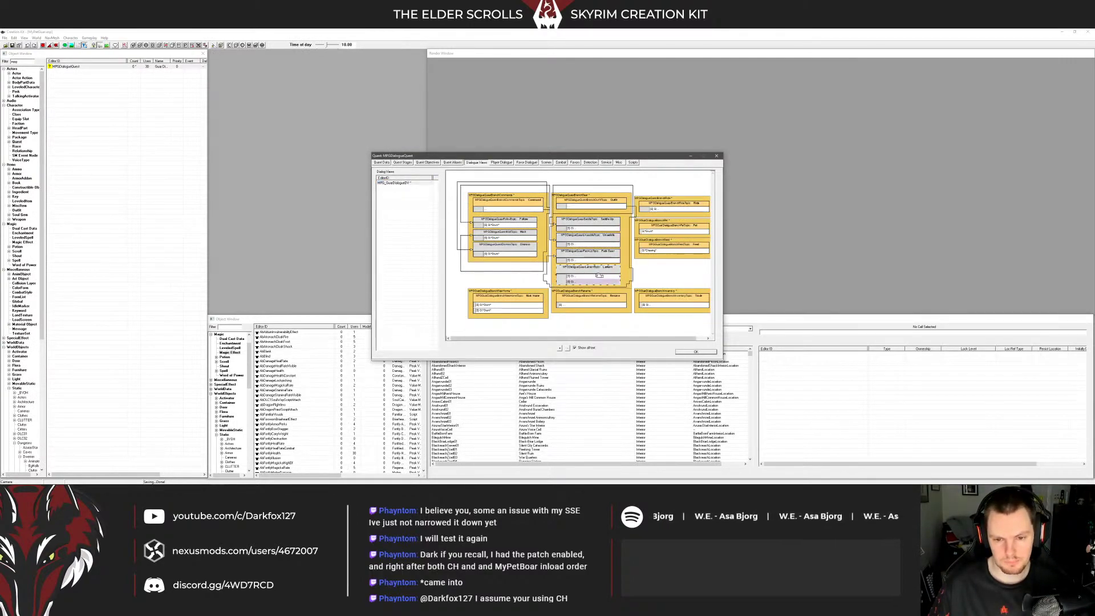
pyautogui.doubleClick(583, 276)
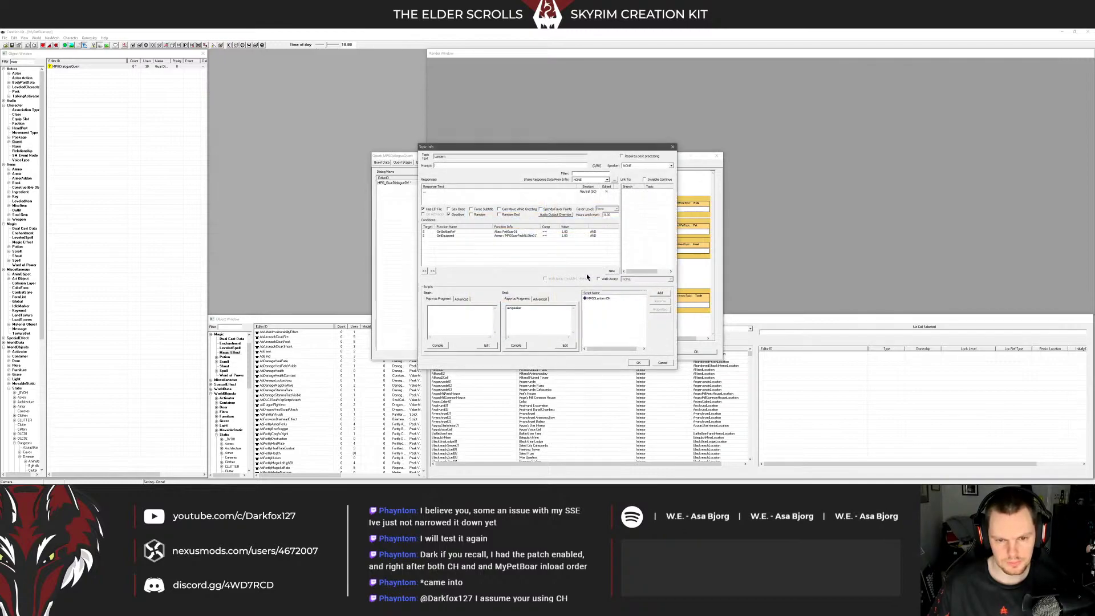
pyautogui.click(662, 363)
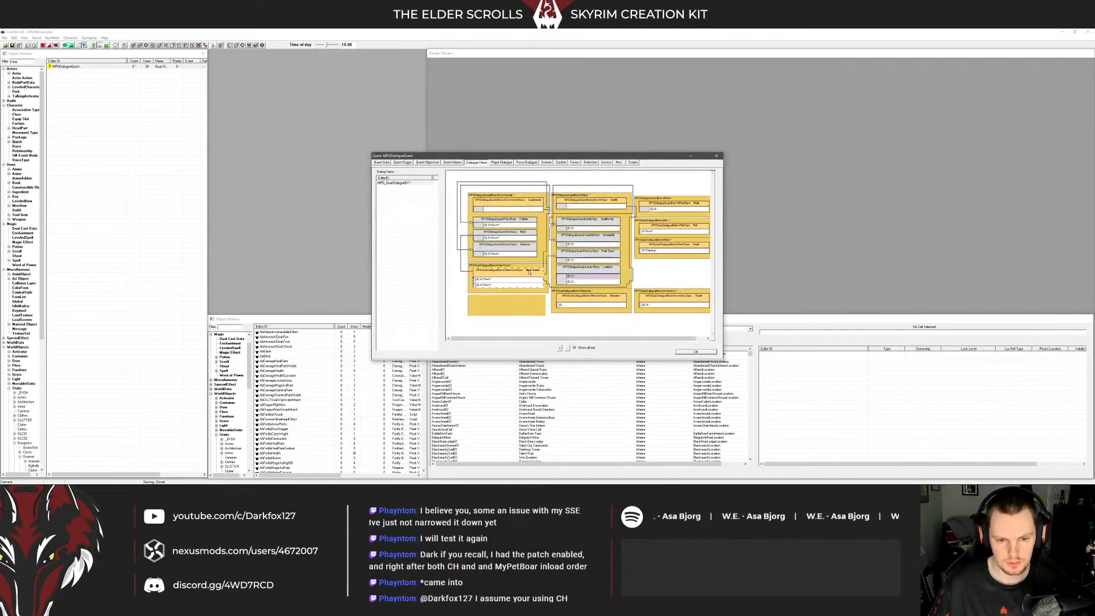
# Rearrange the lower dialogue branches so they sit compactly in the two outer columns of the dialogue layout
pyautogui.moveTo(582, 295); pyautogui.dragTo(498, 301)
pyautogui.moveTo(675, 296); pyautogui.dragTo(675, 266)
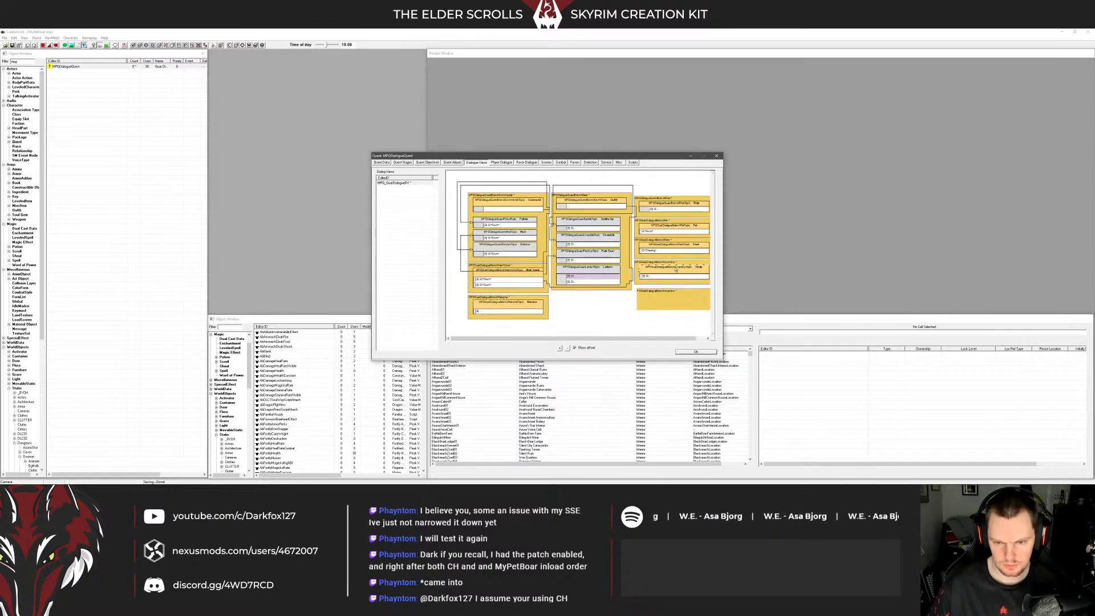
# Reopen the first Lantern response and review its alias and equipped-armor conditions
pyautogui.doubleClick(591, 276)
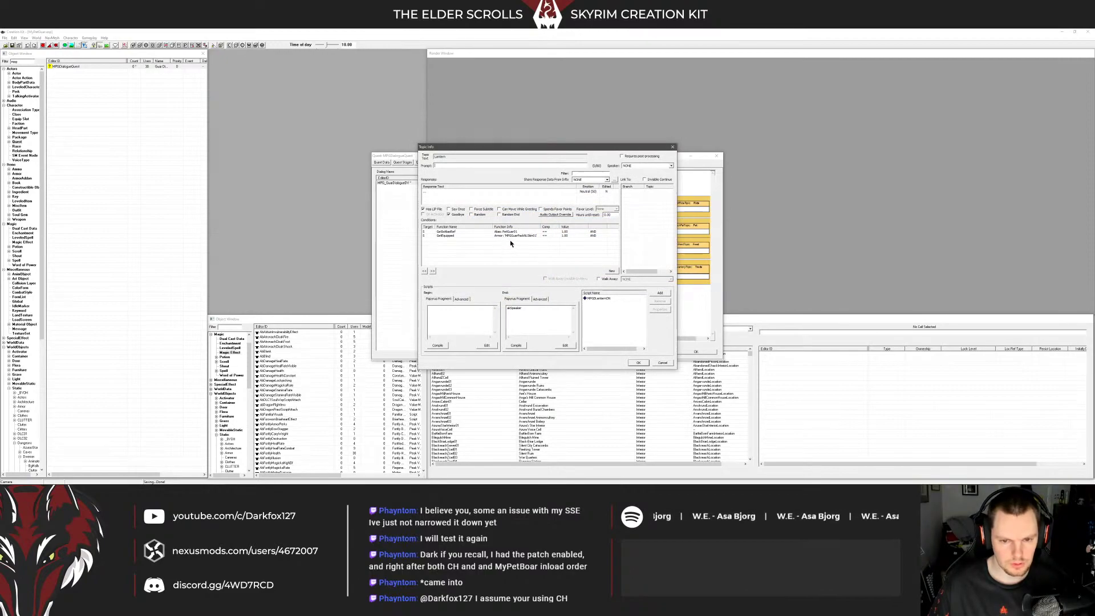
pyautogui.click(513, 231)
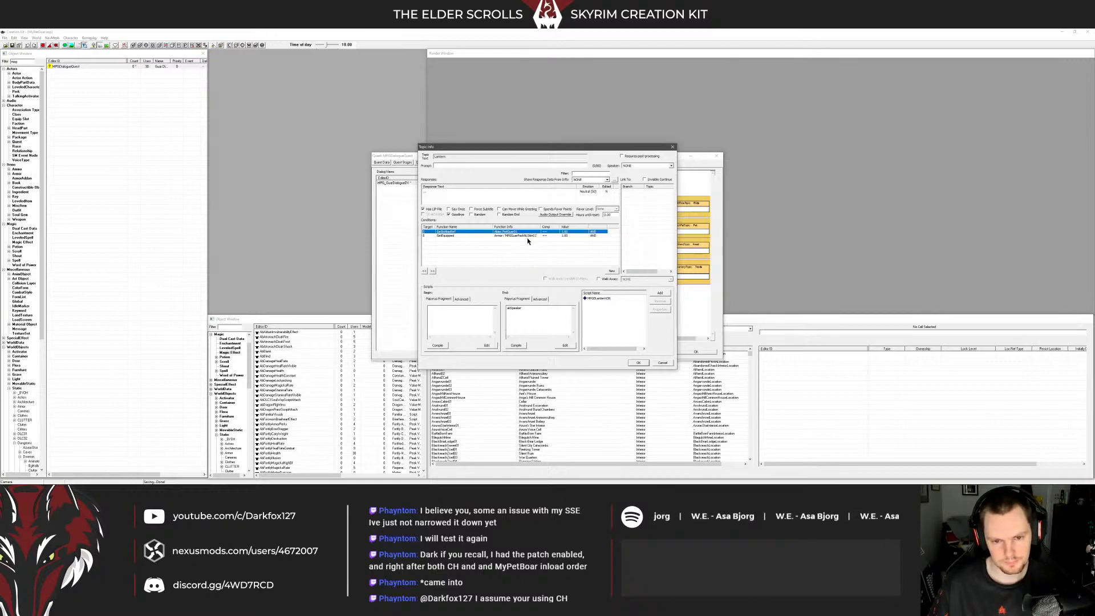
pyautogui.click(527, 243)
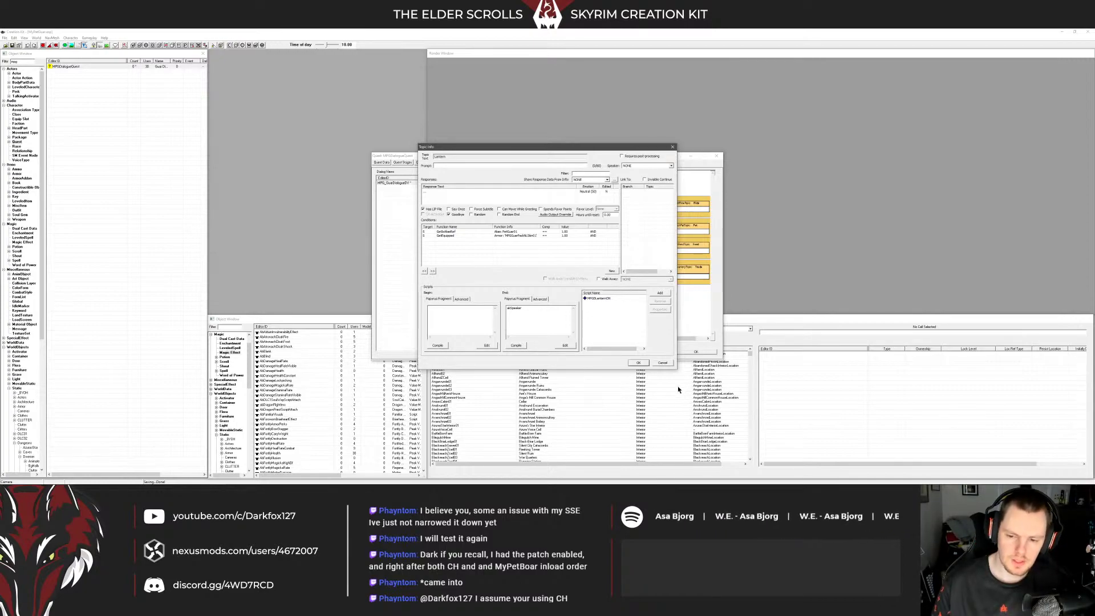
pyautogui.press('Return')
# Examine the Unsaddle response's equipped-armor conditions and the outfit property of its script
pyautogui.click(602, 228)
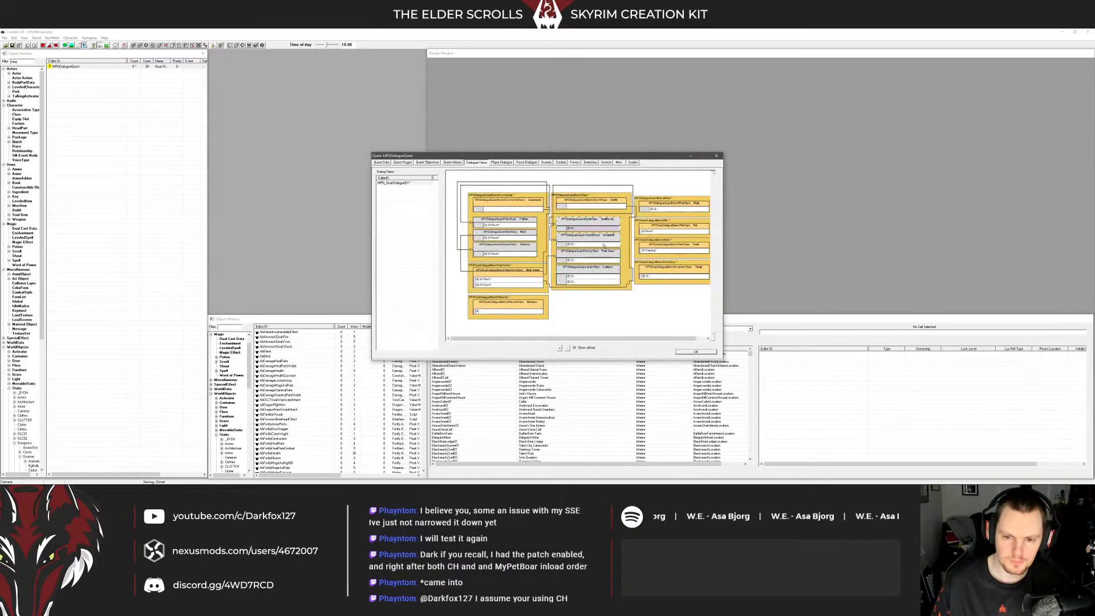
pyautogui.doubleClick(602, 244)
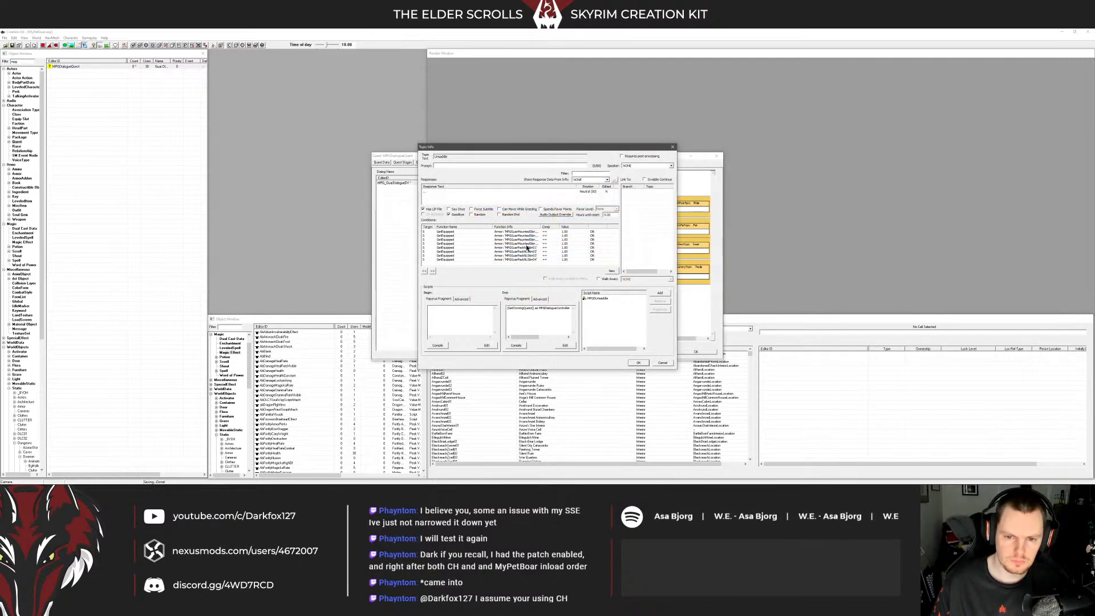
pyautogui.doubleClick(596, 298)
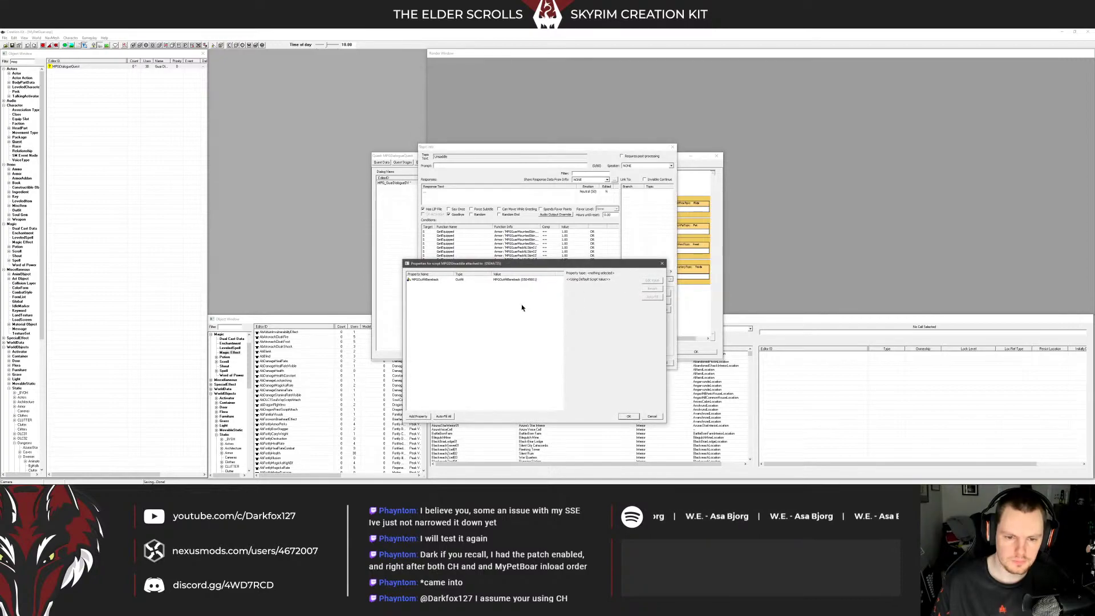
pyautogui.click(501, 281)
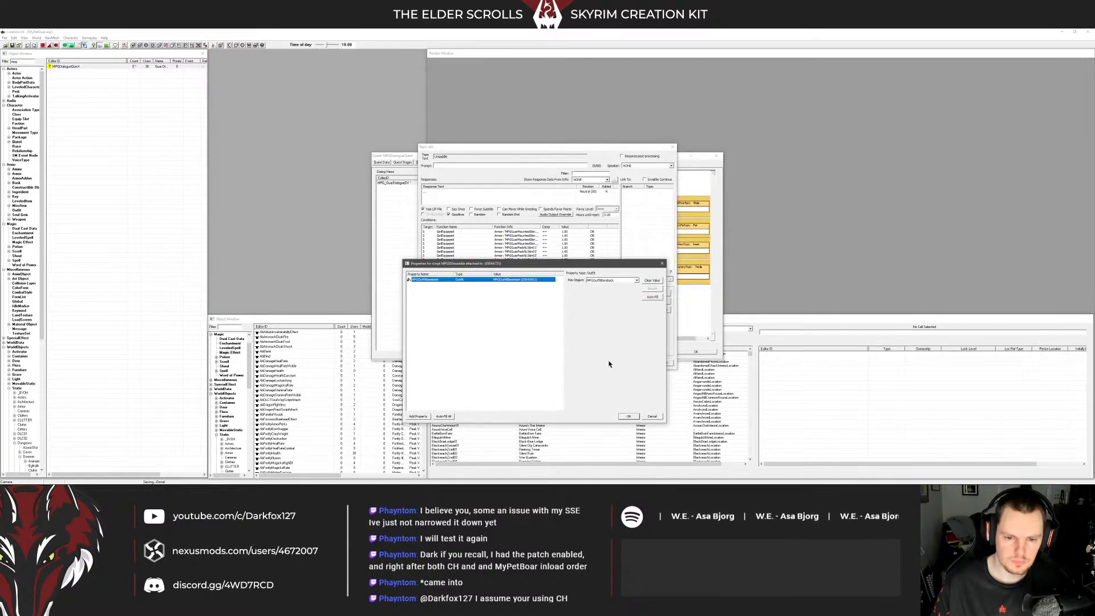
pyautogui.click(653, 416)
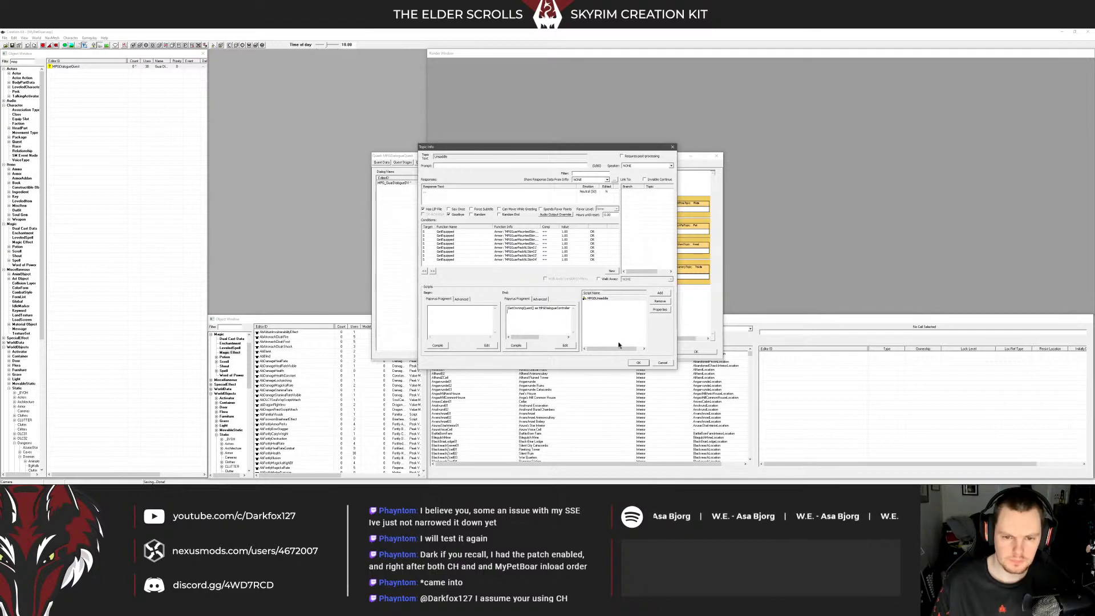
pyautogui.click(662, 363)
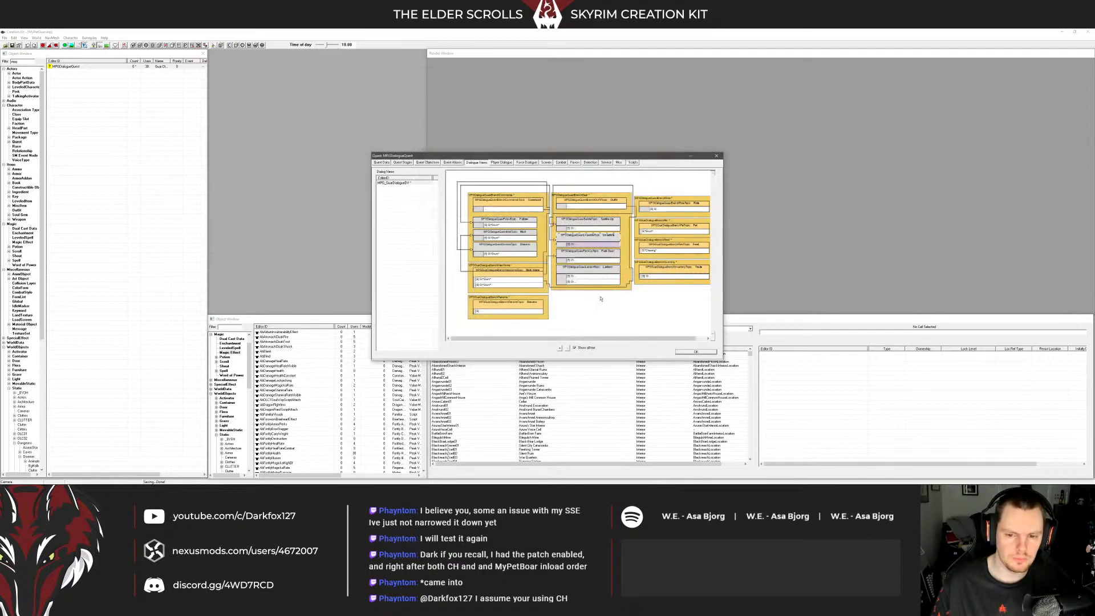
# Append 01 to the name of the lantern-on response's end script and accept the topic info
pyautogui.doubleClick(587, 266)
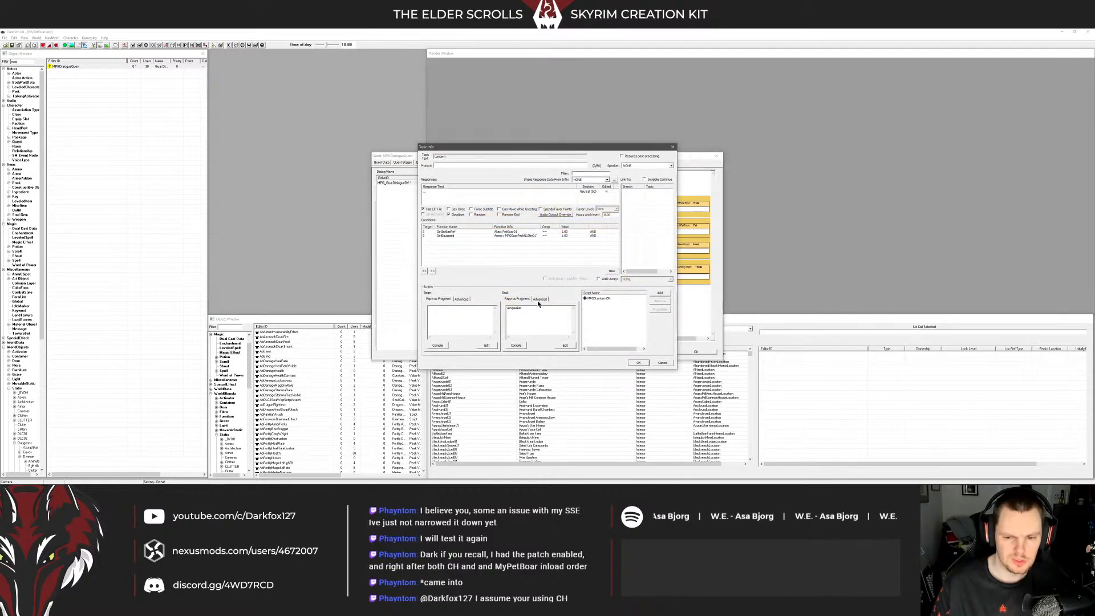
pyautogui.click(517, 337)
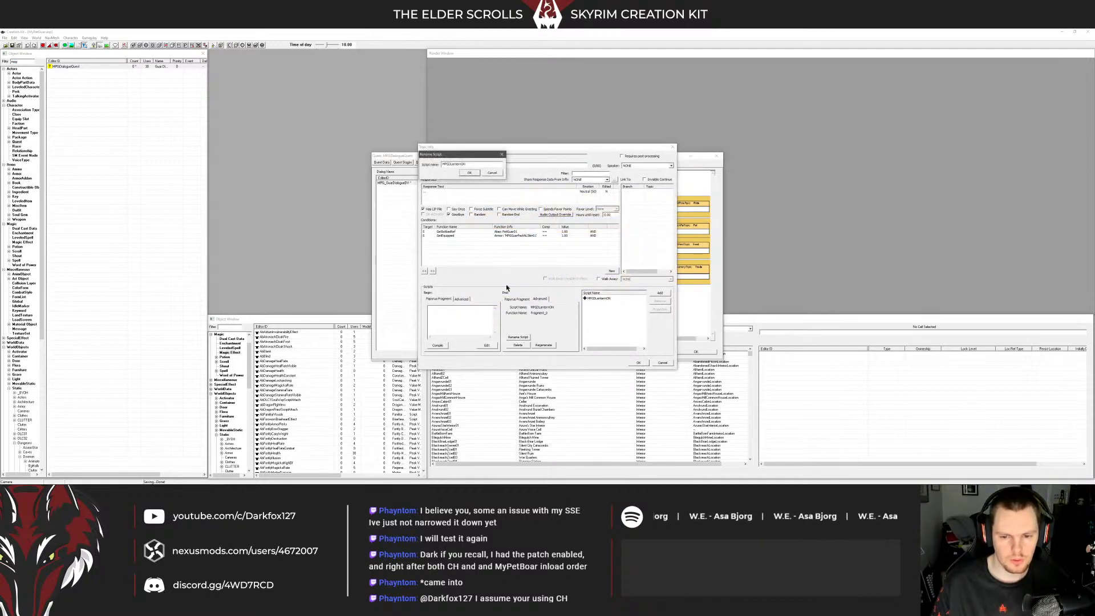
pyautogui.write('01')
pyautogui.click(471, 174)
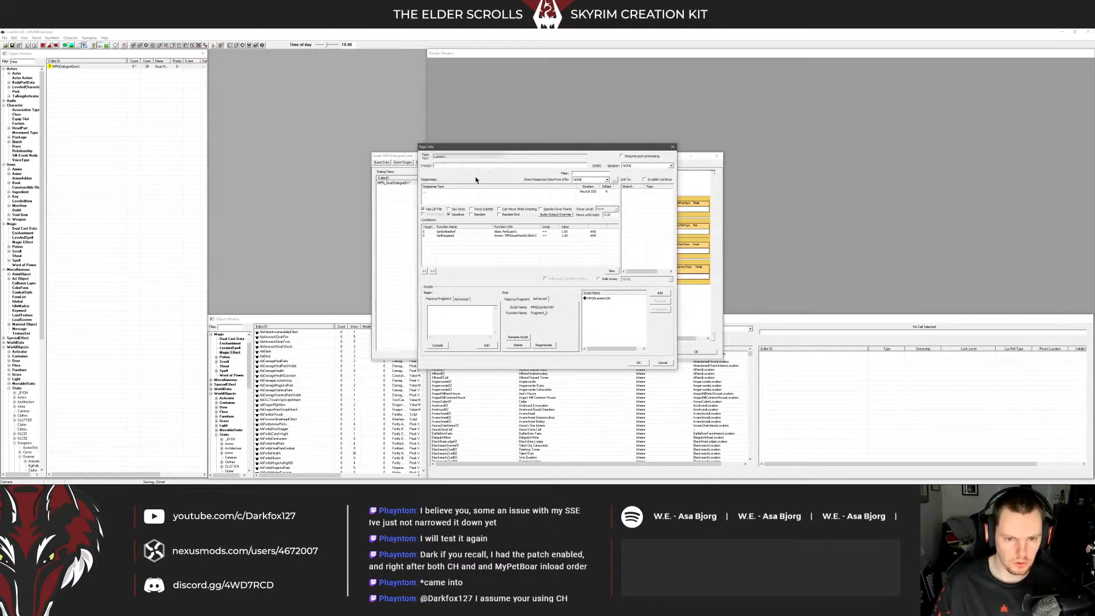
pyautogui.click(638, 362)
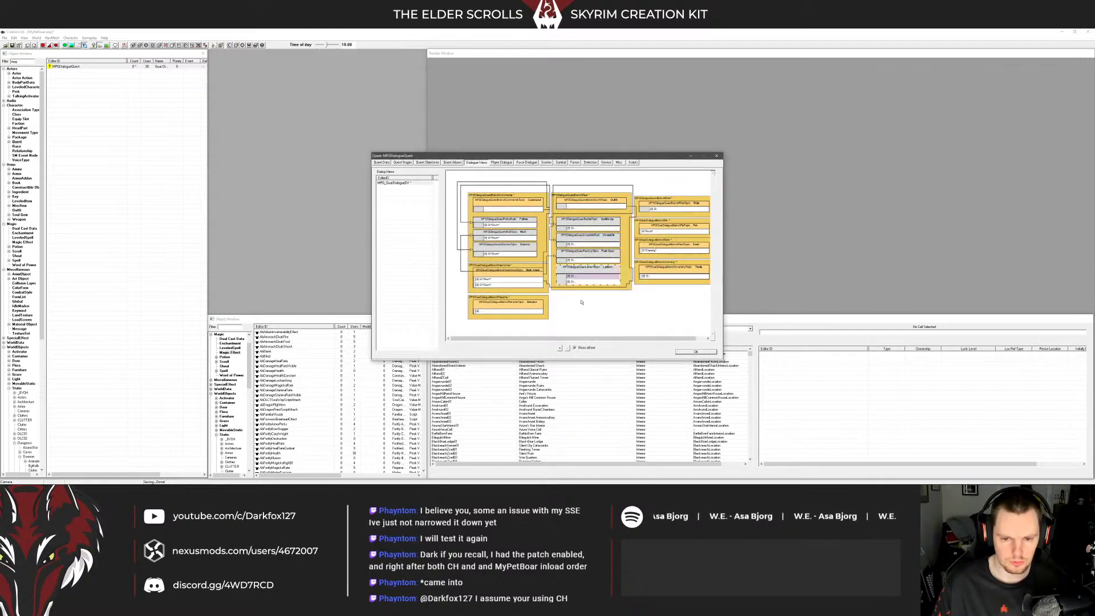
# Append 01 to the name of the lantern-off response's end script and accept the topic info
pyautogui.doubleClick(584, 278)
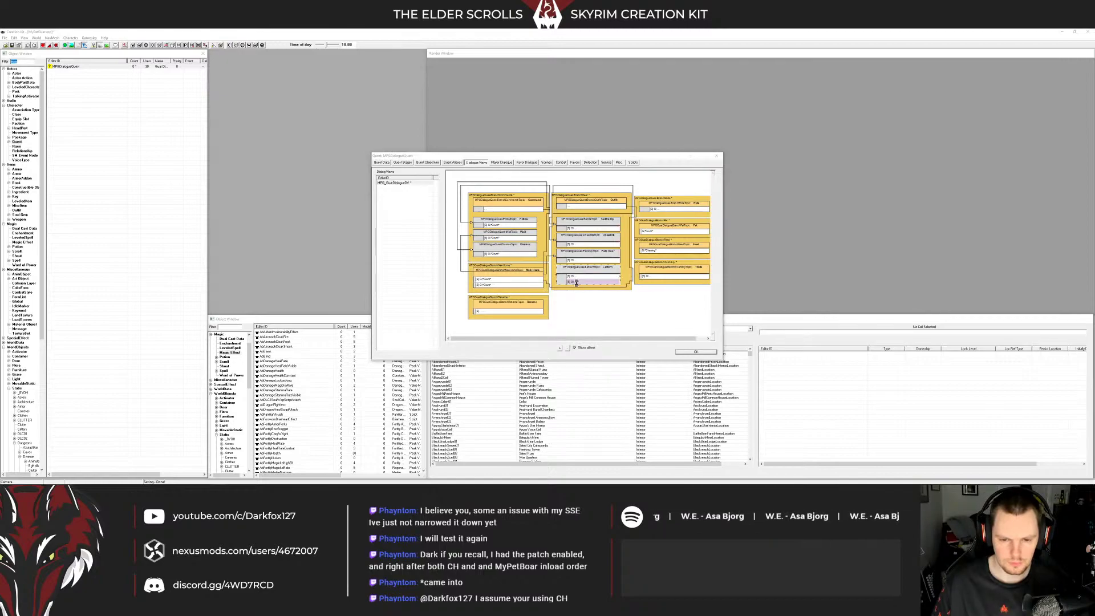
pyautogui.click(539, 299)
pyautogui.click(526, 338)
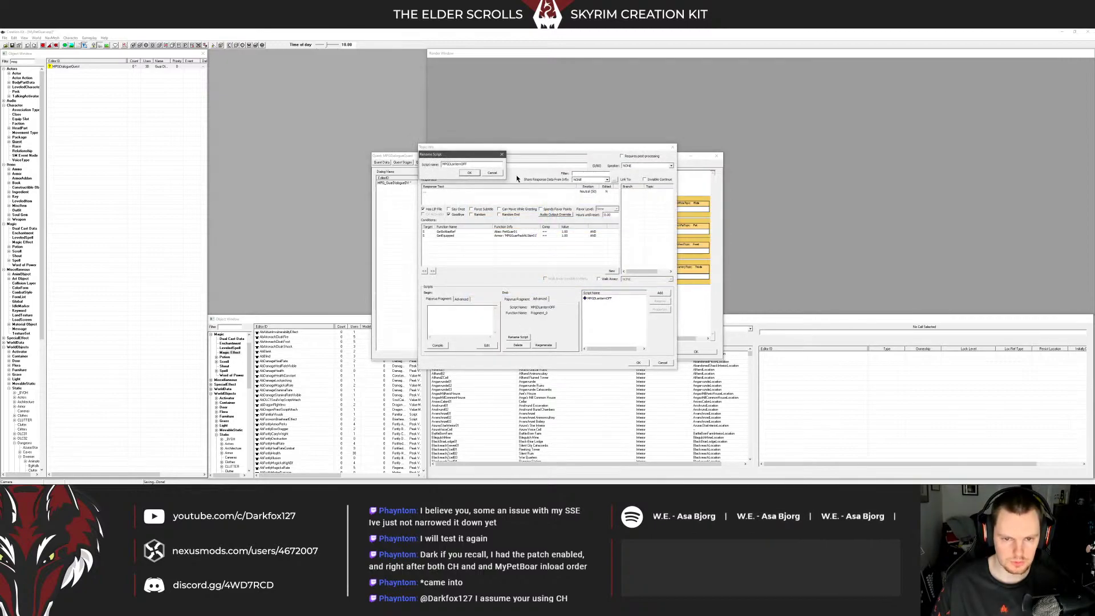
pyautogui.write('01')
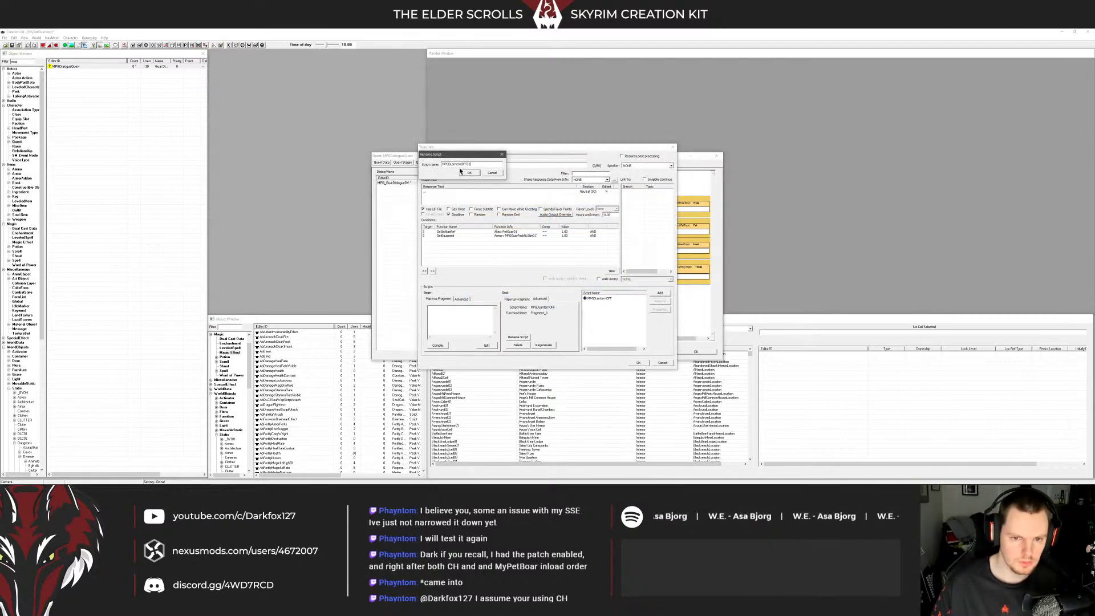
pyautogui.click(469, 173)
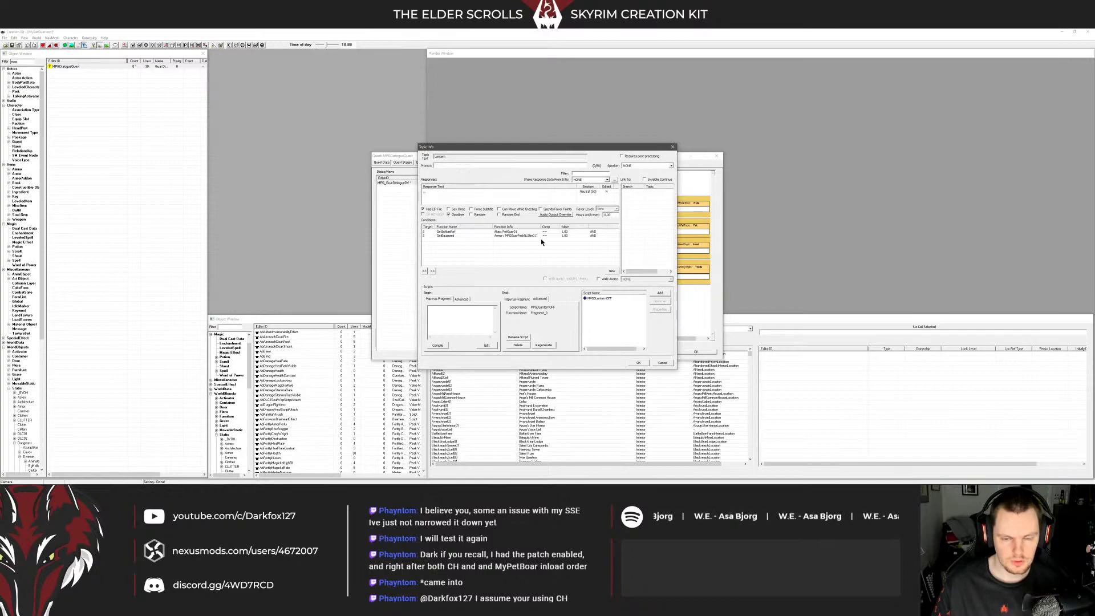
pyautogui.click(516, 299)
pyautogui.click(638, 363)
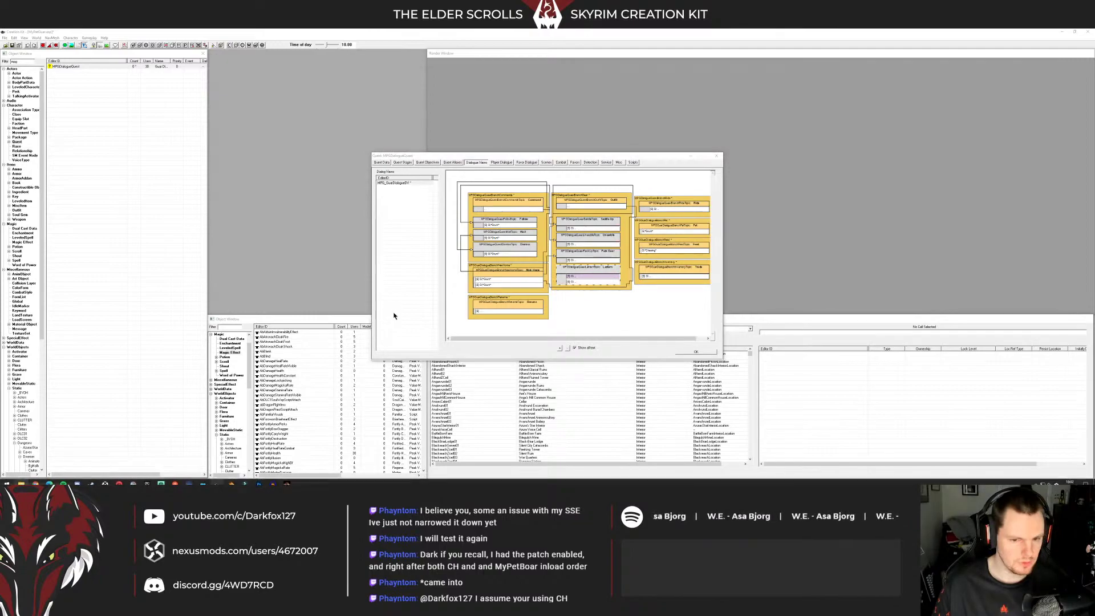
# Switch to File Explorer and open the Skyrim Data\Scripts\Source folder at the scripts starting with MPG
pyautogui.press('super+e')
pyautogui.click(343, 243)
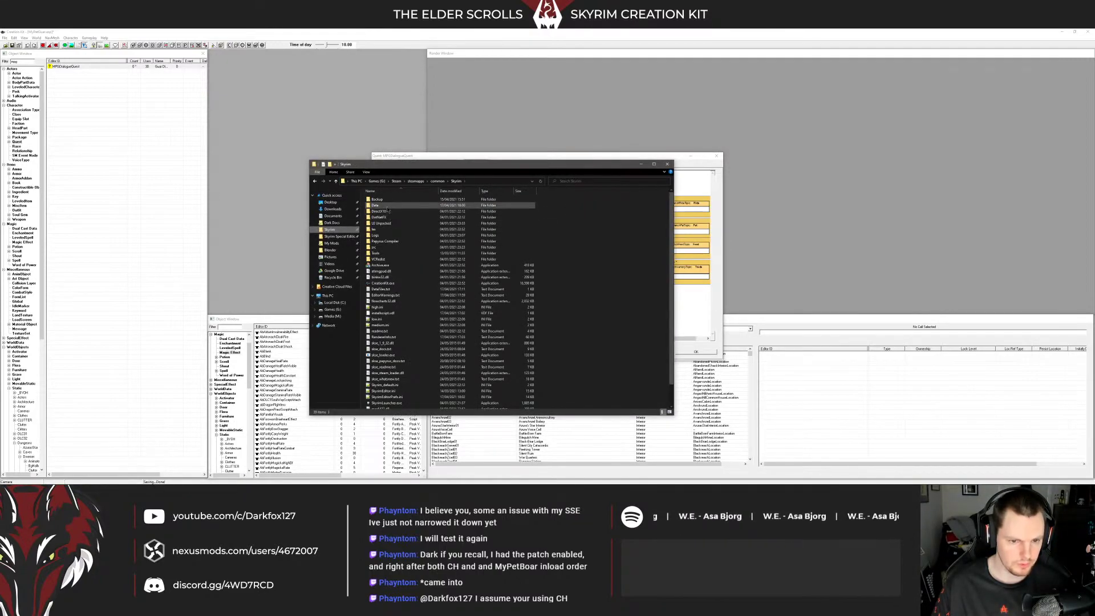
pyautogui.press('s')
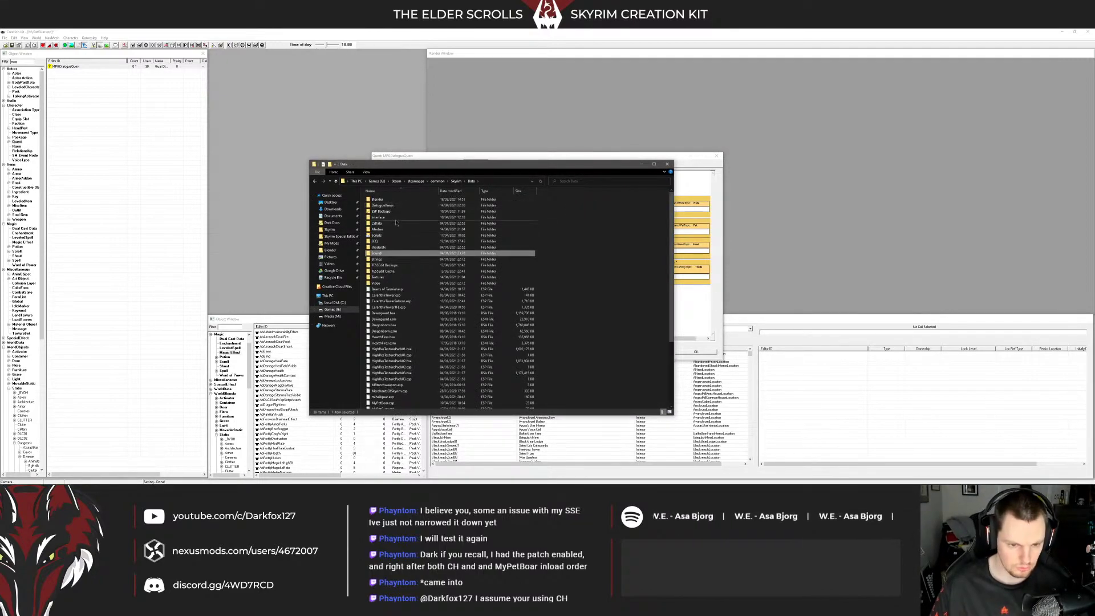
pyautogui.press('Return')
pyautogui.doubleClick(391, 212)
pyautogui.write('mpg')
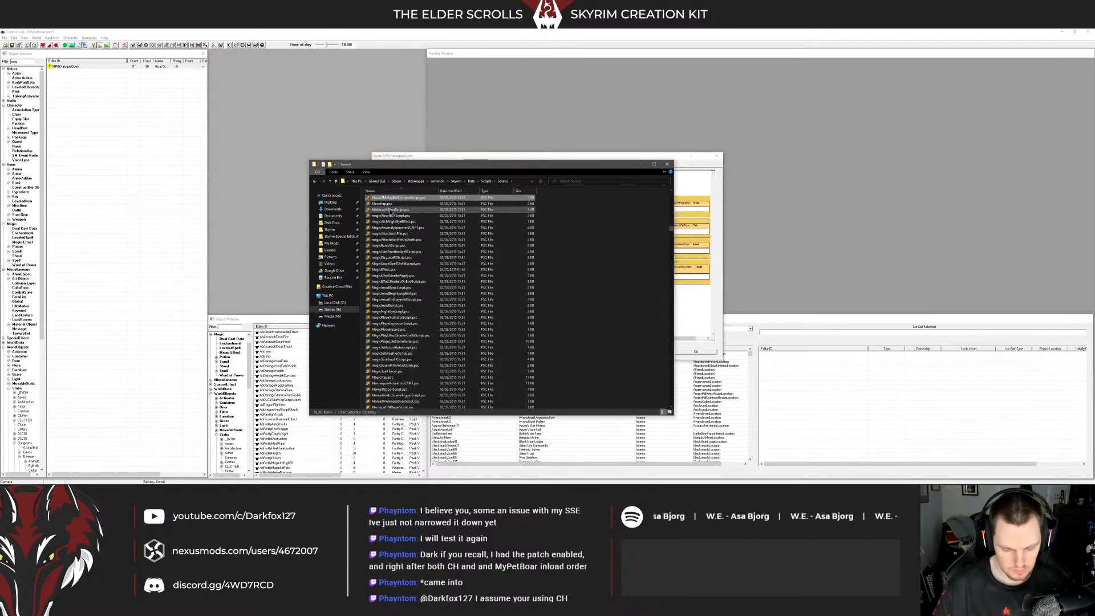
pyautogui.scroll(-5, 439, 280)
pyautogui.scroll(-1, 440, 281)
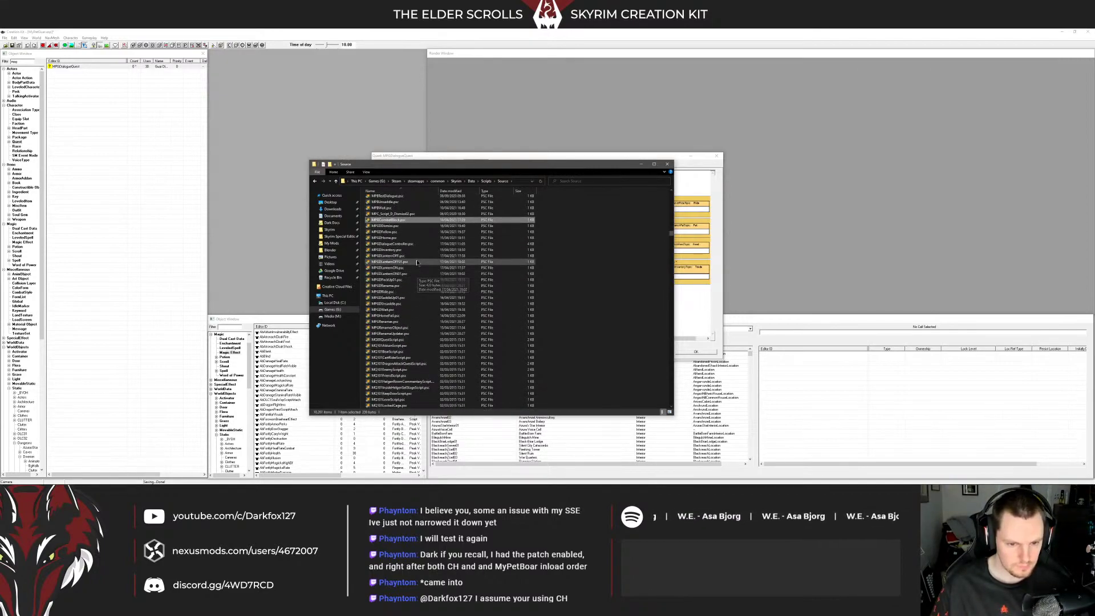
# Delete the lantern-on and lantern-off source scripts without the 01 suffix and return to the Creation Kit
pyautogui.click(408, 262)
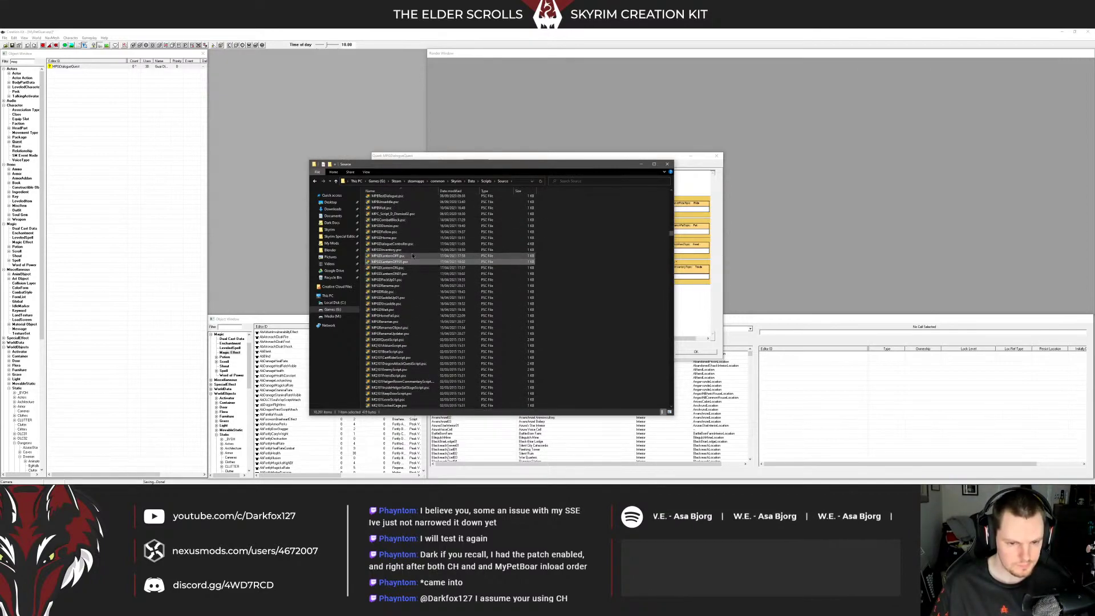
pyautogui.click(415, 268)
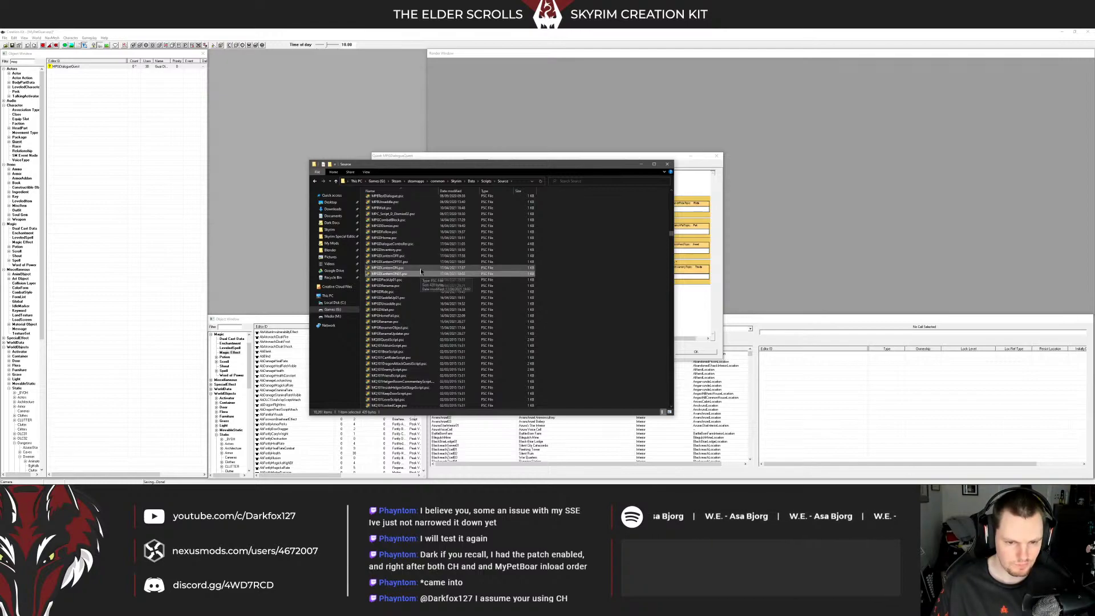
pyautogui.press('Delete')
pyautogui.press('Up')
pyautogui.press('Up')
pyautogui.press('Down')
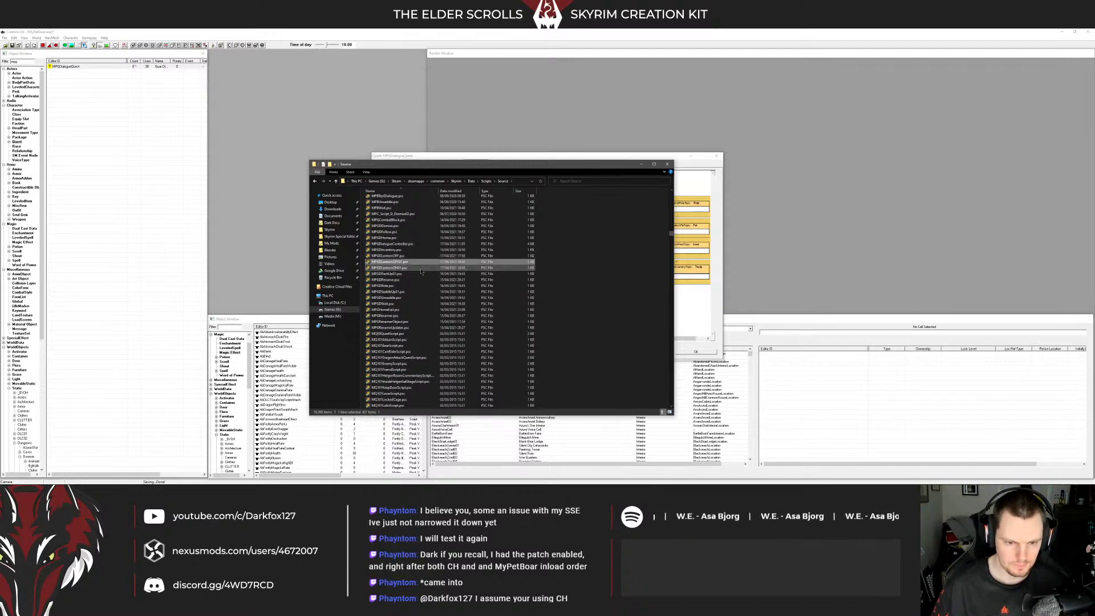
pyautogui.press('Up')
pyautogui.press('Delete')
pyautogui.click(641, 164)
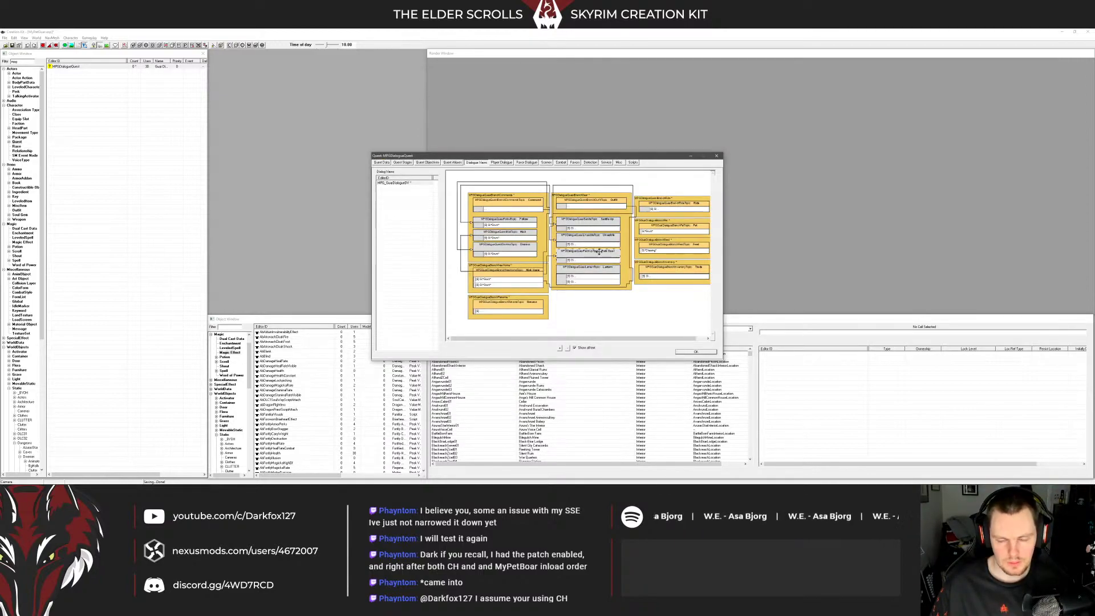
# Check which end script fragment and attached script each of the two Lantern responses uses
pyautogui.doubleClick(594, 282)
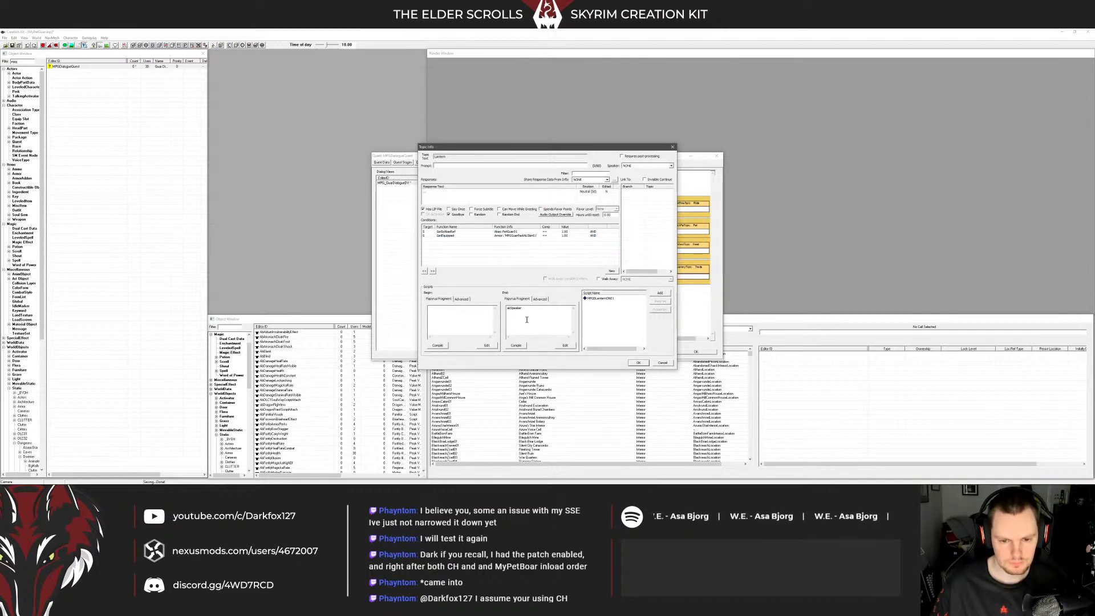
pyautogui.click(539, 300)
pyautogui.click(520, 299)
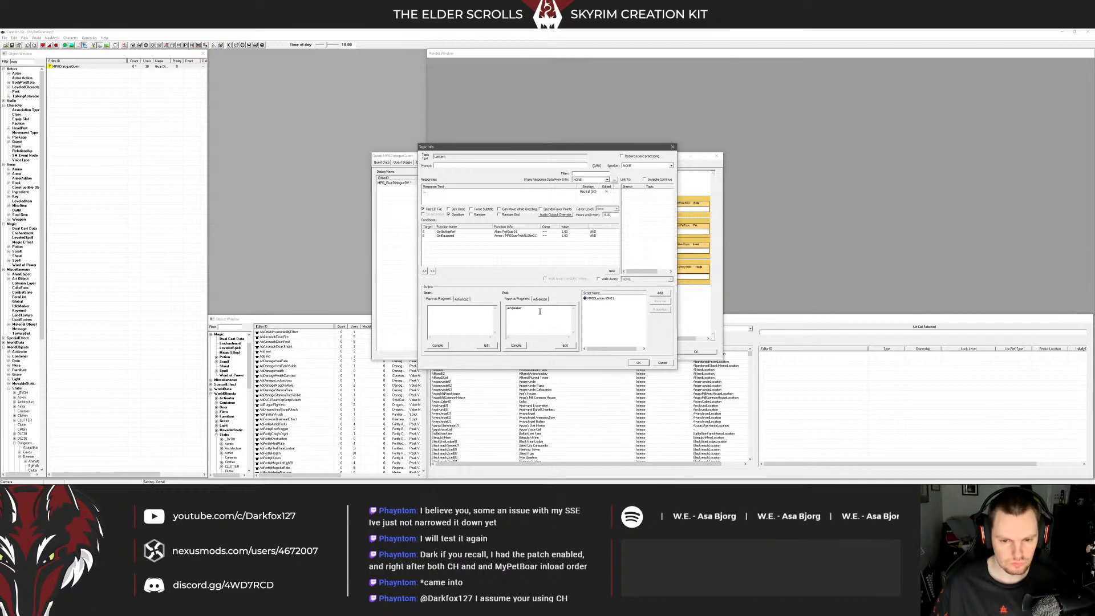
pyautogui.click(638, 363)
pyautogui.doubleClick(595, 278)
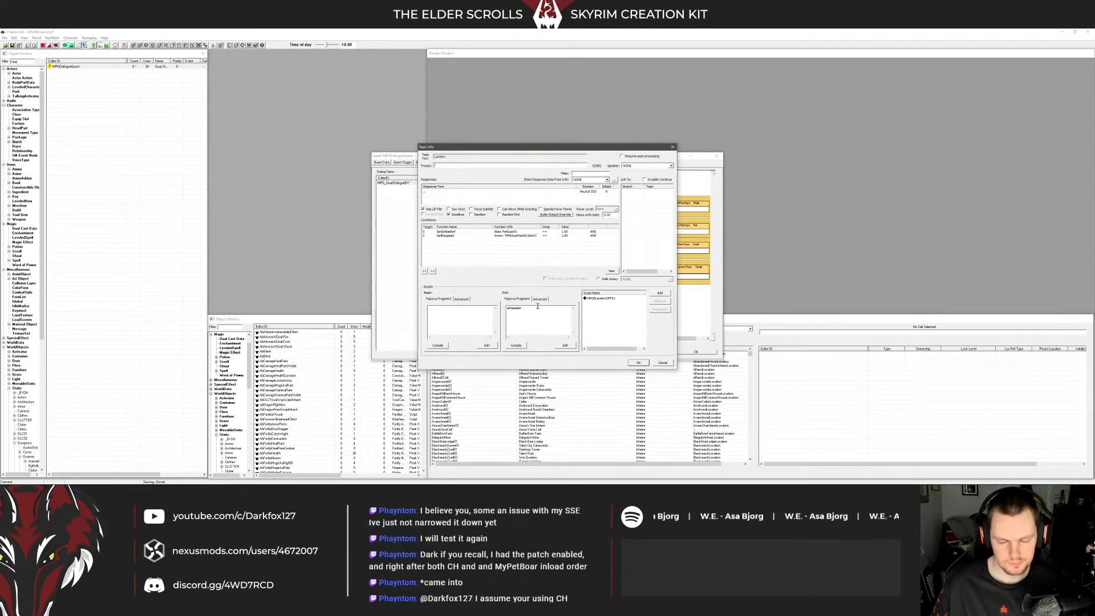
pyautogui.click(638, 362)
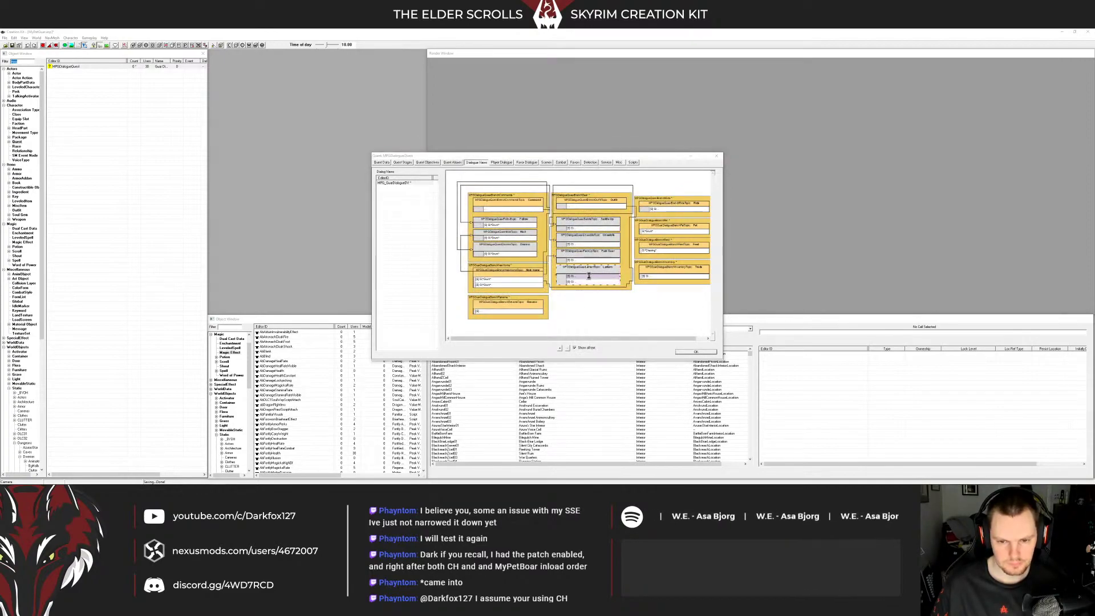
# Examine the first Lantern response's alias and equipped-armor conditions and its end script fragment
pyautogui.doubleClick(592, 276)
pyautogui.click(533, 236)
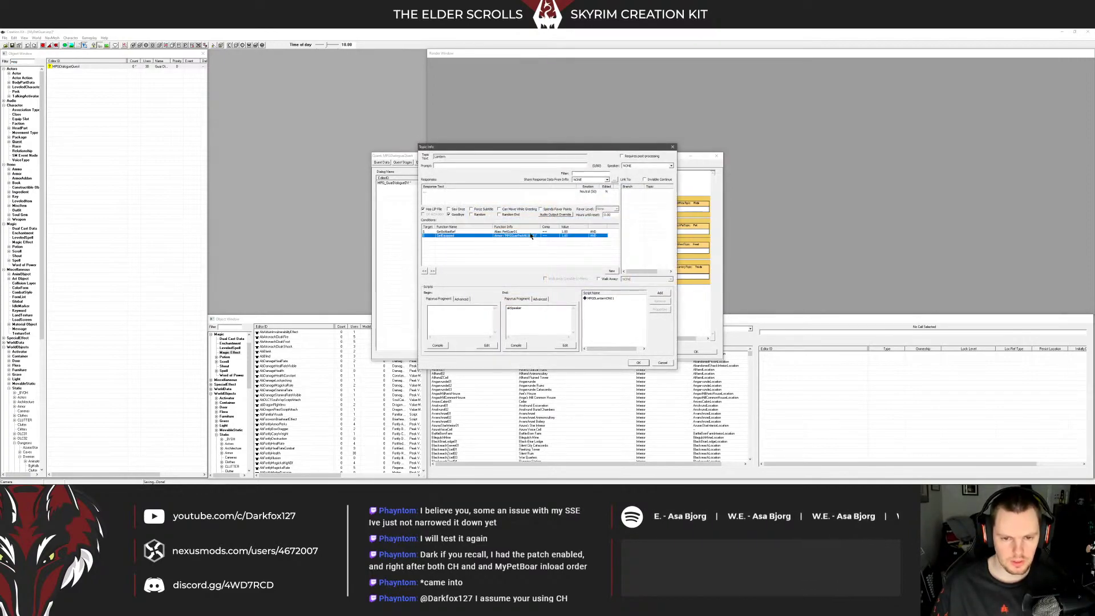
pyautogui.click(532, 232)
pyautogui.click(531, 236)
pyautogui.click(528, 253)
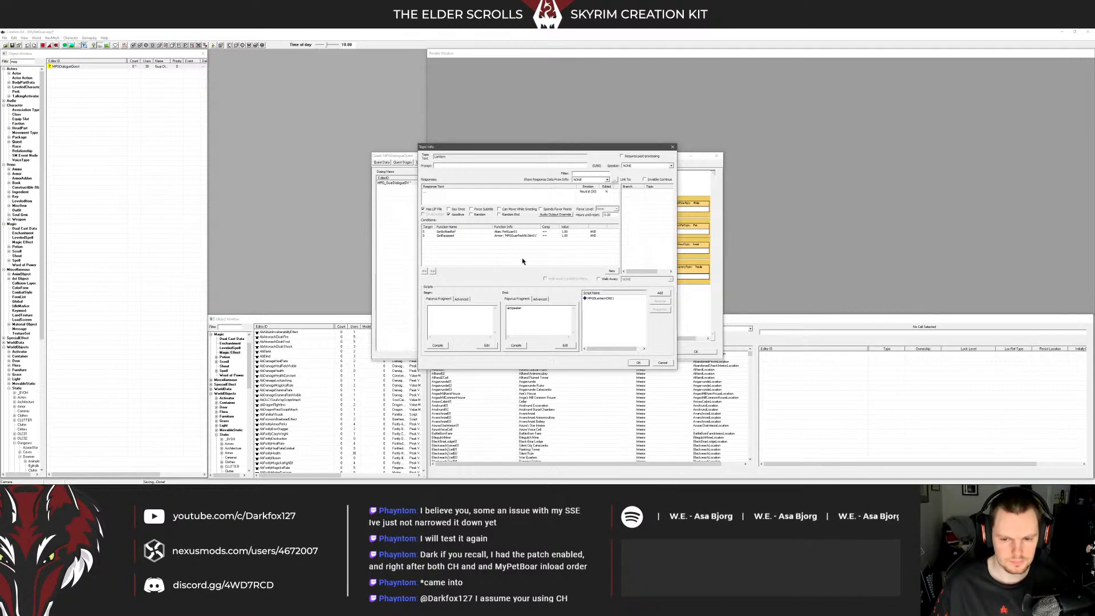
pyautogui.doubleClick(542, 312)
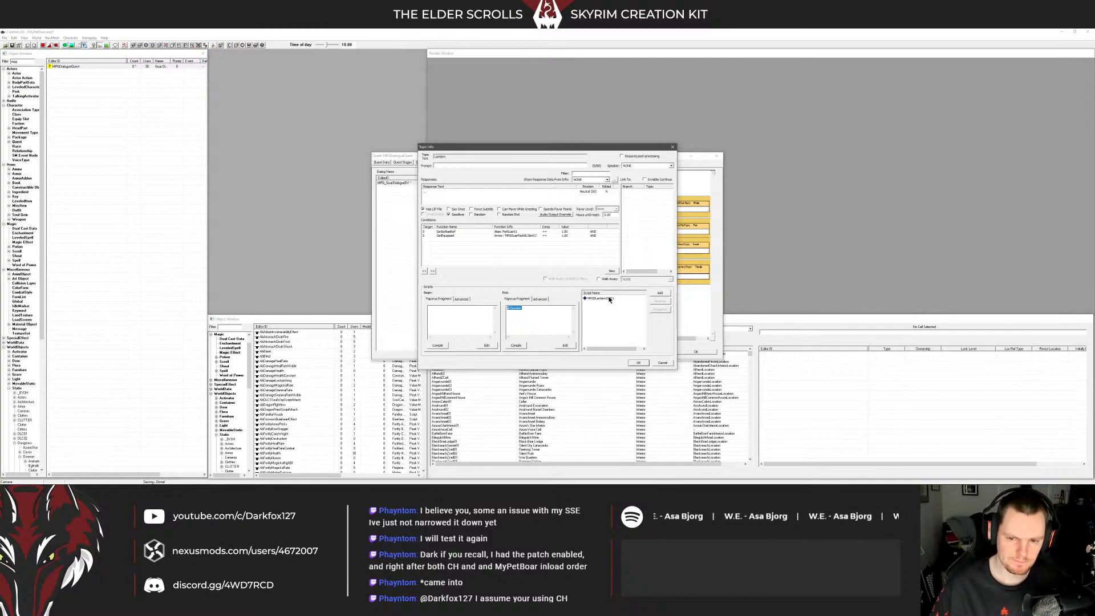
pyautogui.click(639, 362)
# Copy the end script fragment from the Unsaddle response and close its topic info without changes
pyautogui.doubleClick(597, 244)
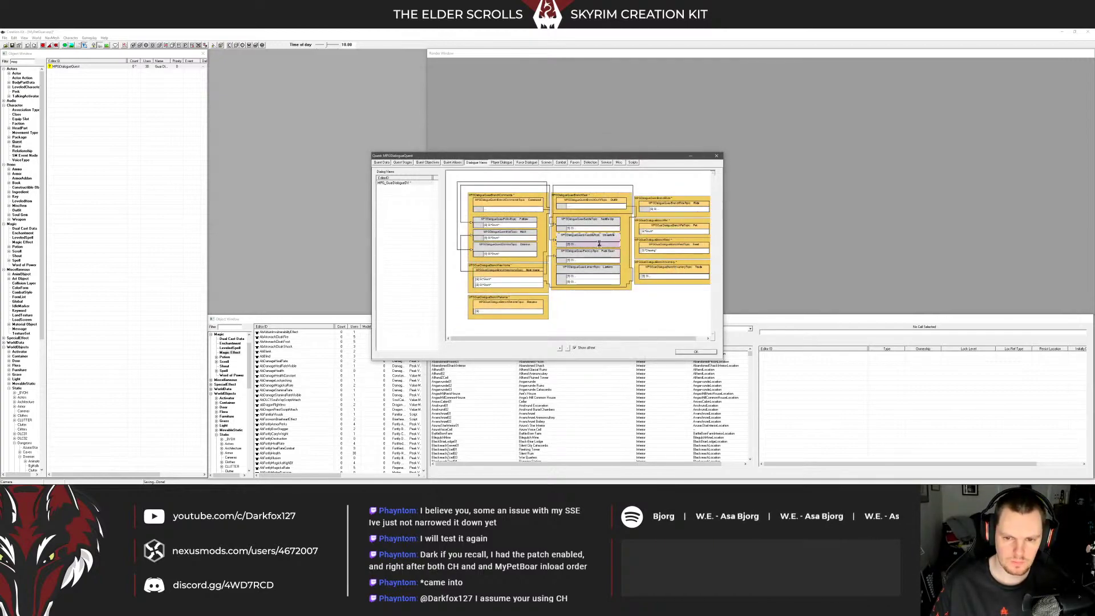
pyautogui.moveTo(507, 308); pyautogui.dragTo(588, 306)
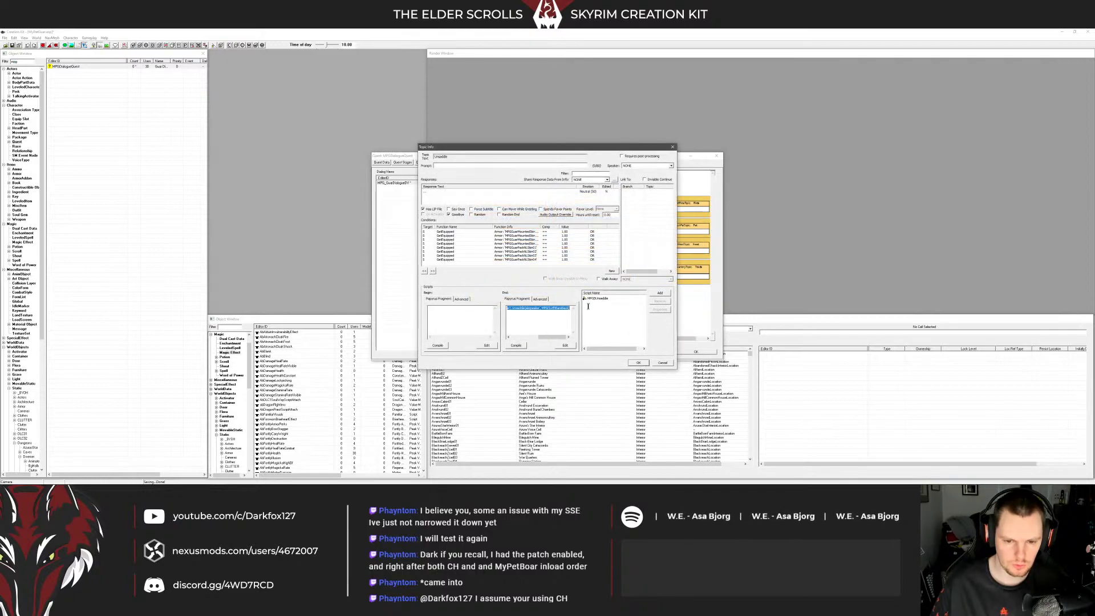
pyautogui.rightClick(563, 309)
pyautogui.click(579, 326)
pyautogui.click(662, 363)
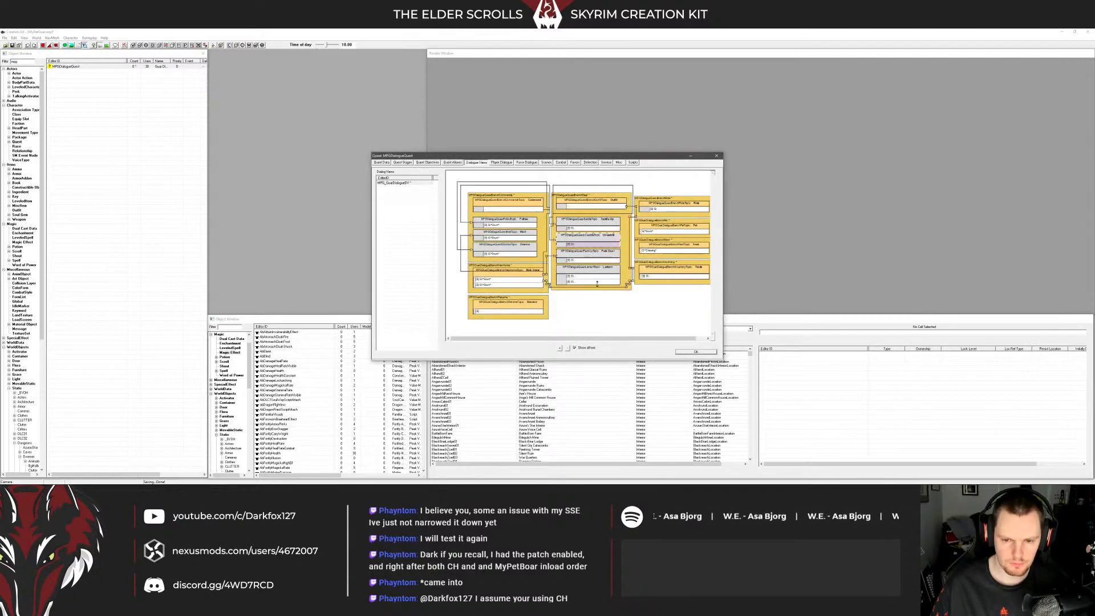
# Paste the copied fragment into the first Lantern response's end script, add a semicolon and compile it
pyautogui.doubleClick(599, 275)
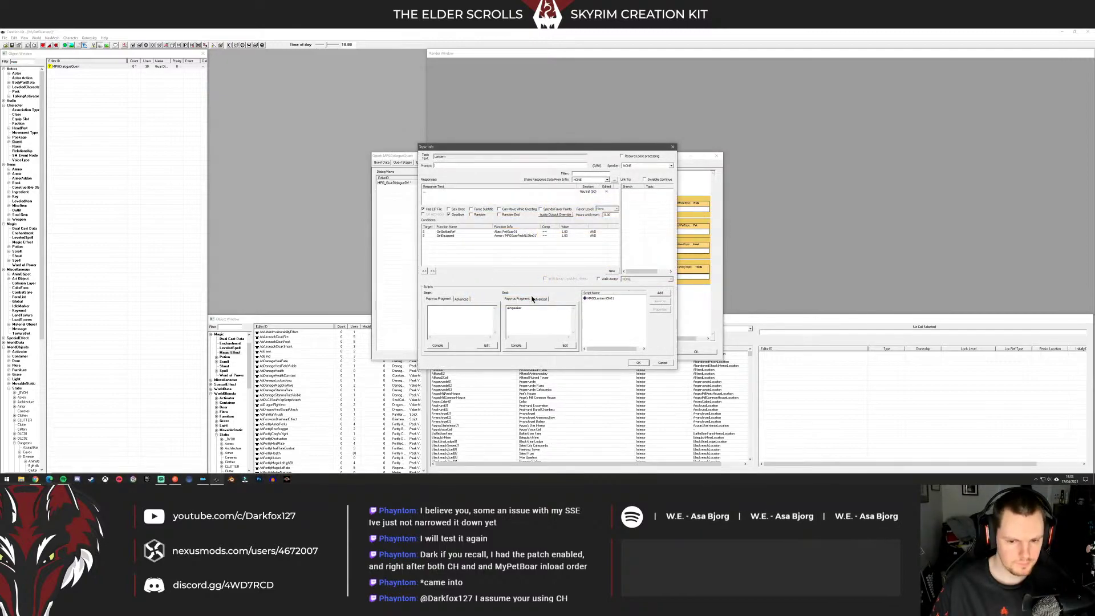
pyautogui.rightClick(524, 311)
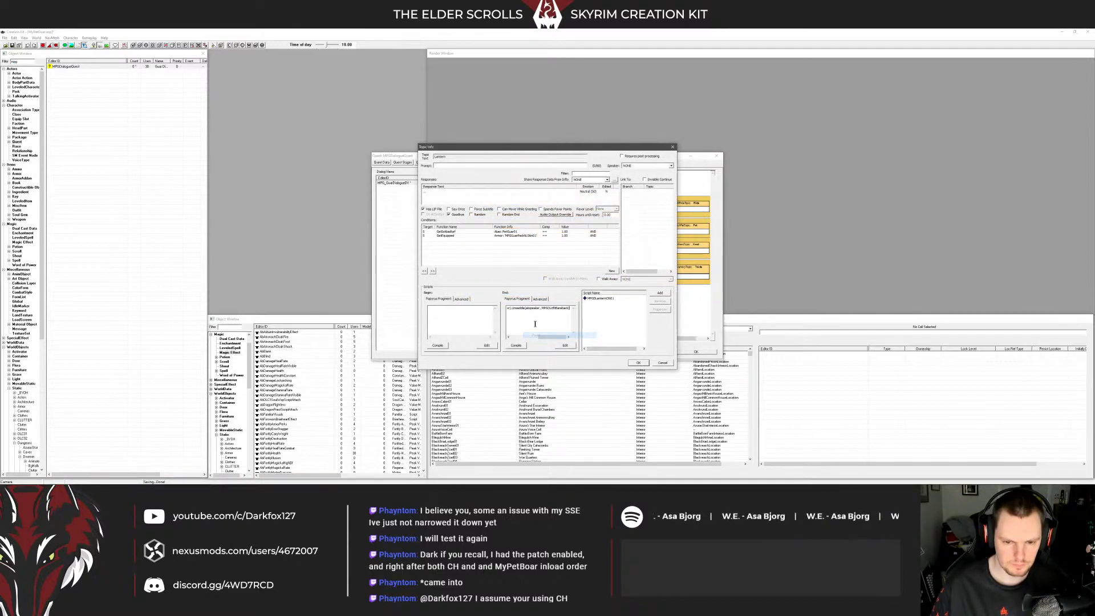
pyautogui.click(529, 345)
pyautogui.moveTo(548, 337); pyautogui.dragTo(511, 335)
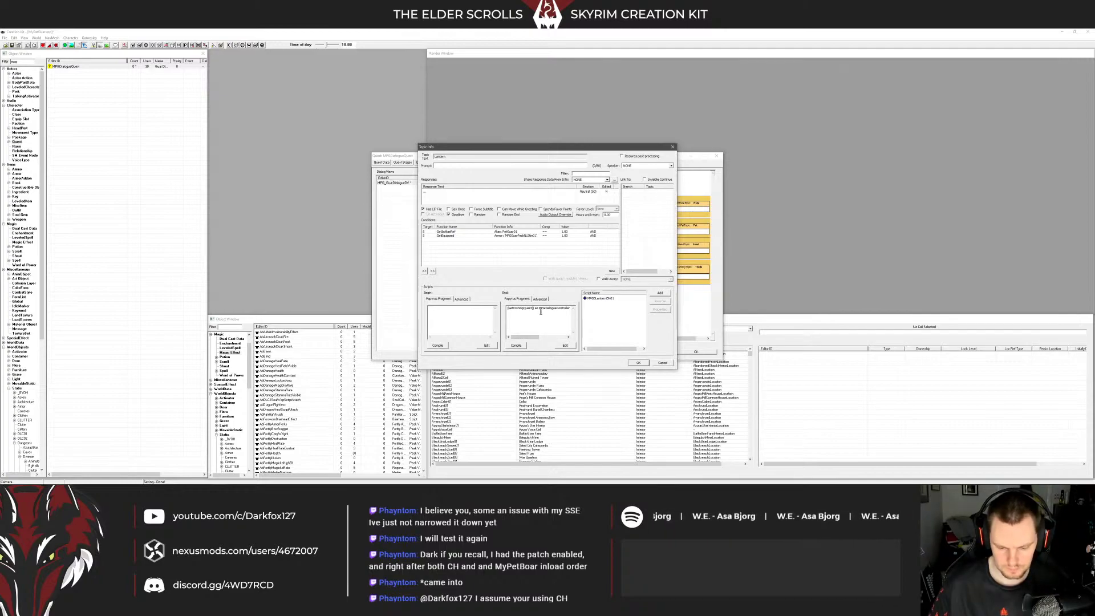
pyautogui.write(';')
pyautogui.click(512, 346)
# Define a new property of type Outfit named MPGOutfitPack for the script attached to the first Lantern response
pyautogui.click(601, 298)
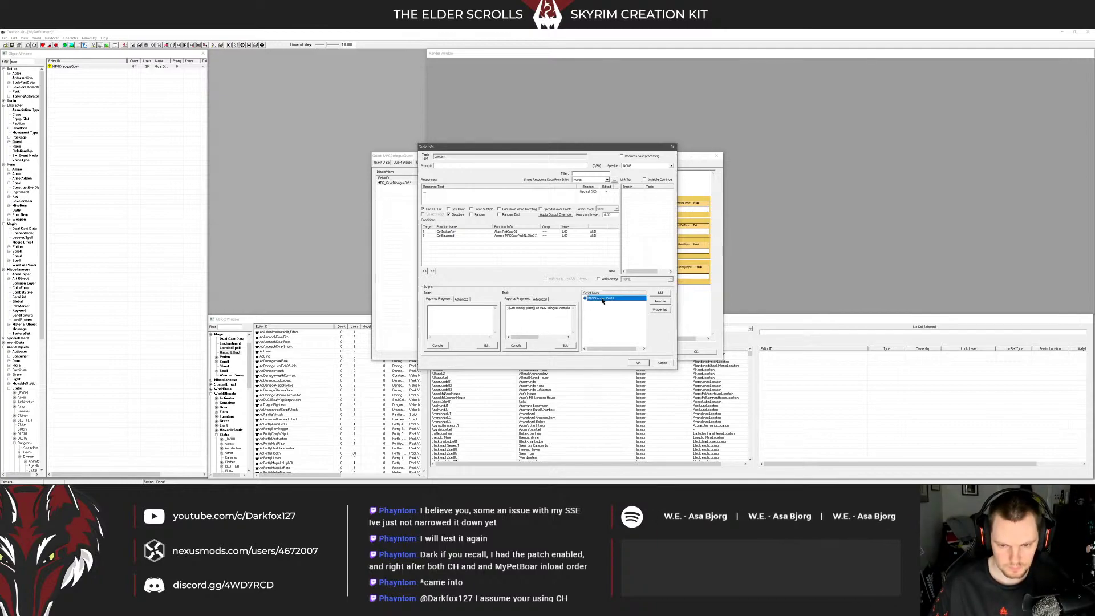
pyautogui.doubleClick(590, 299)
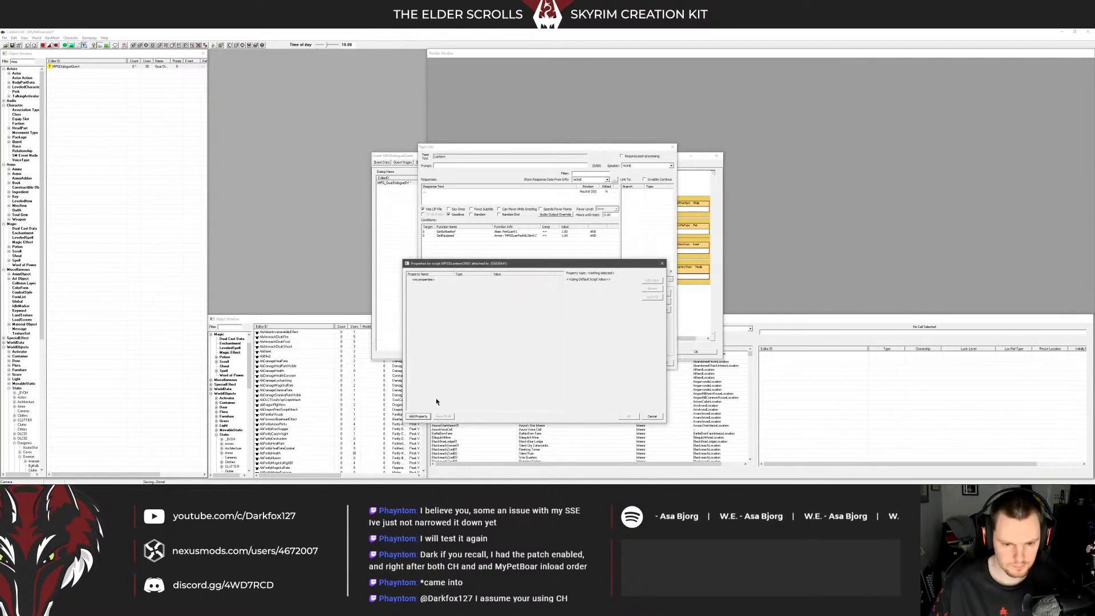
pyautogui.click(418, 416)
pyautogui.click(466, 282)
pyautogui.click(465, 282)
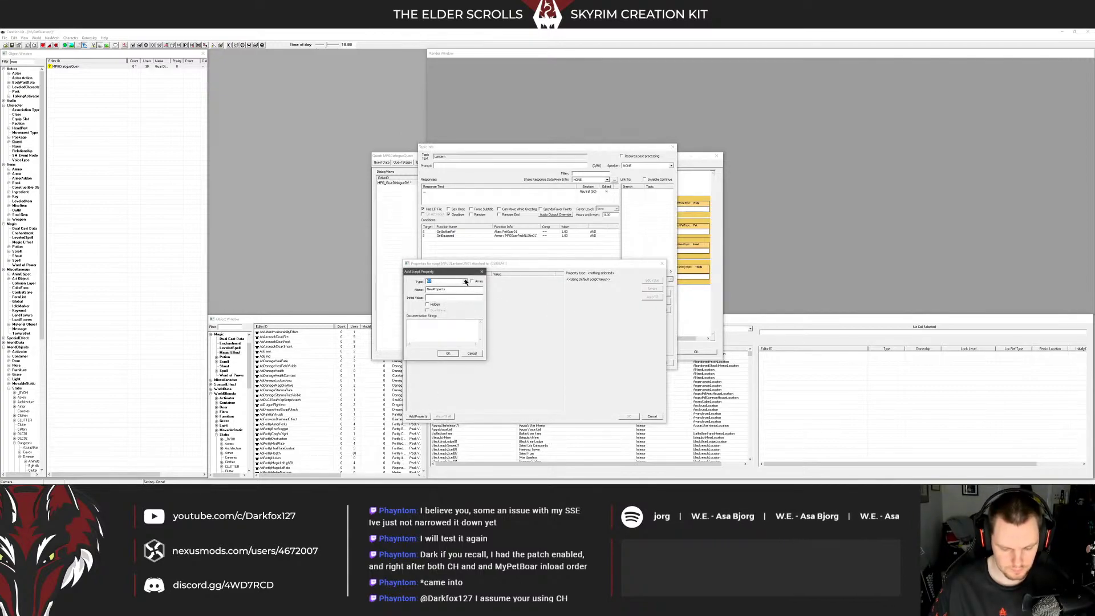
pyautogui.write('outfit')
pyautogui.click(465, 282)
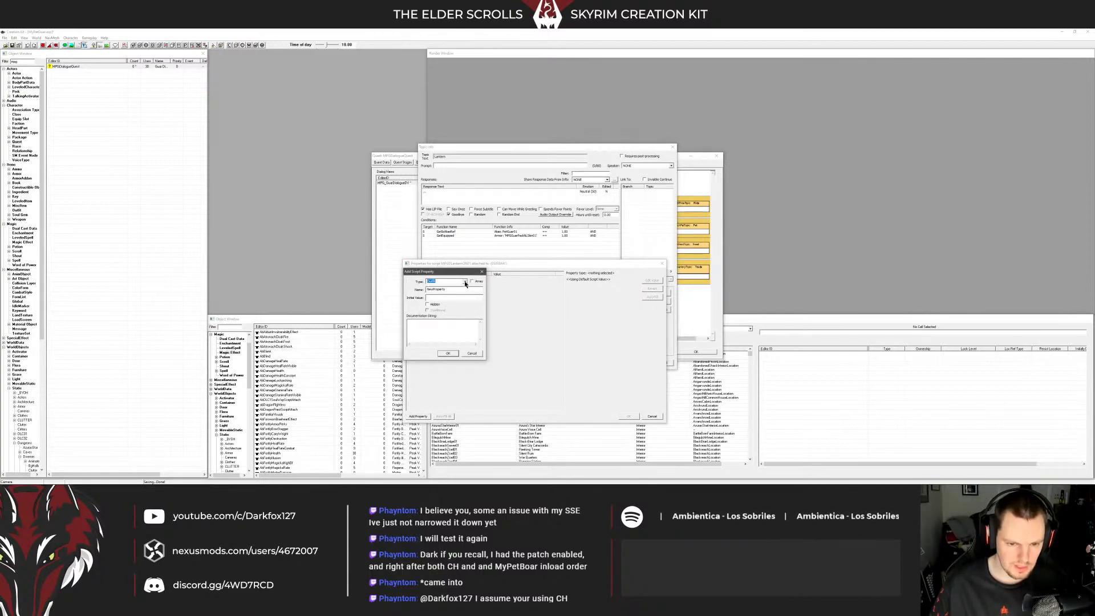
pyautogui.press('Tab')
pyautogui.write('MPG')
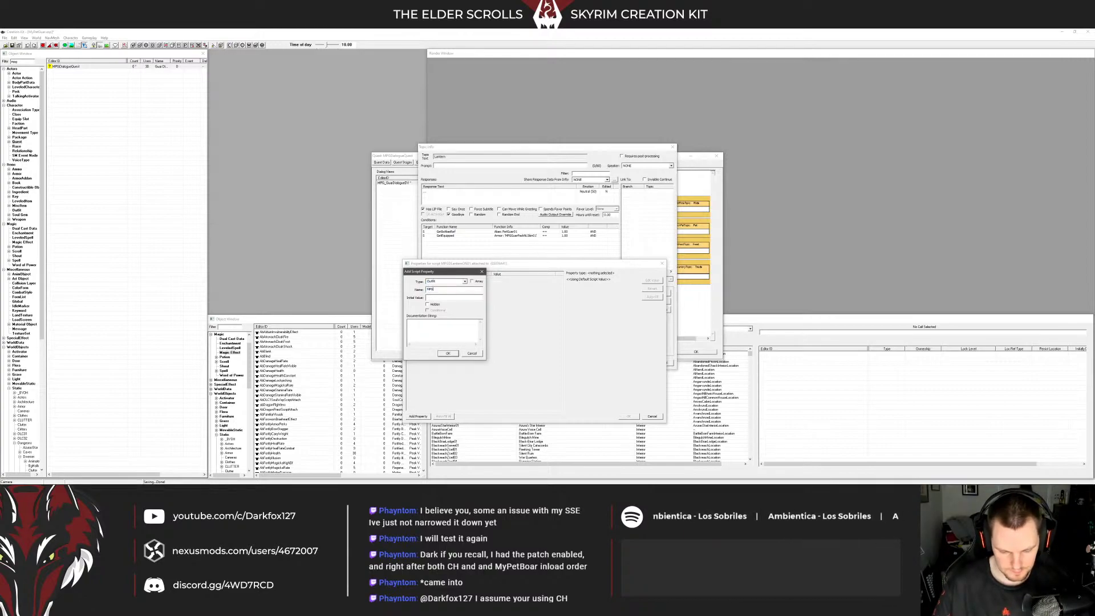
pyautogui.write('OutfitPack')
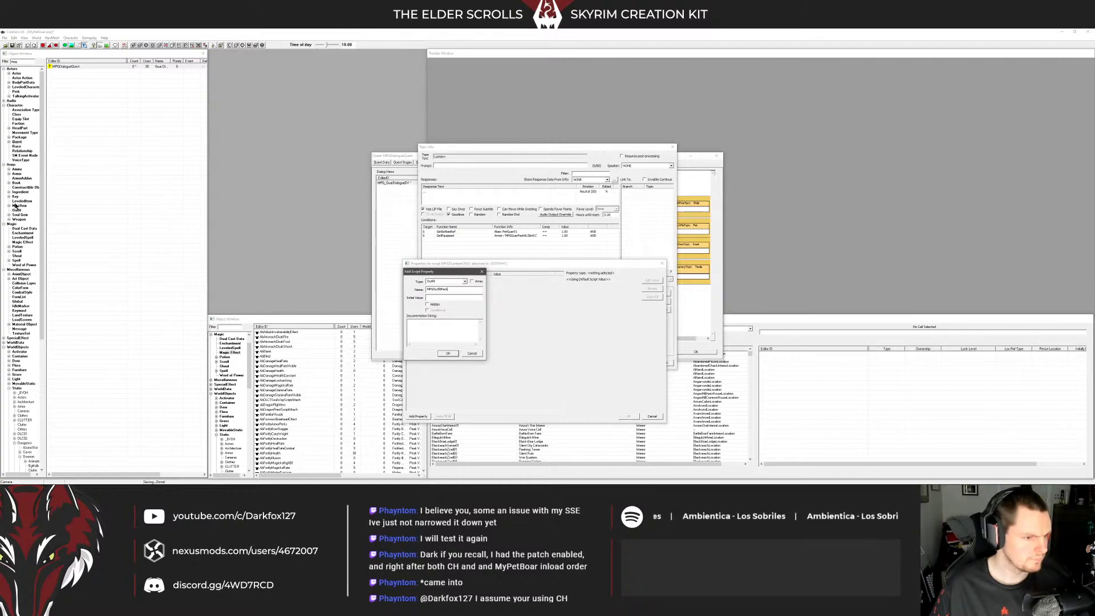
# Create a new outfit from the first pack outfit by inserting Lantern before the 01 in its ID
pyautogui.click(17, 210)
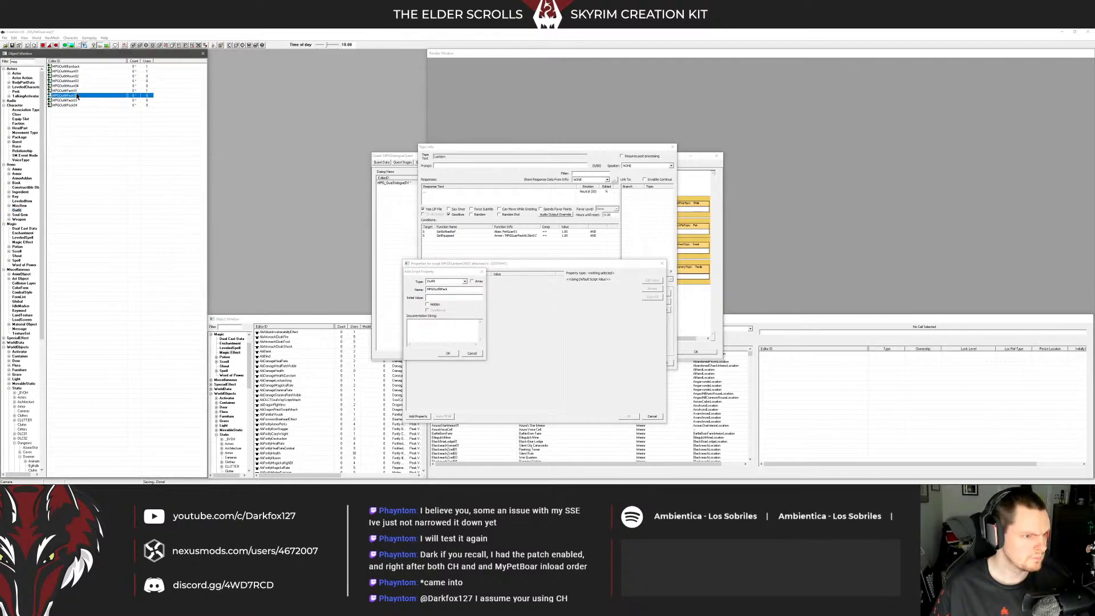
pyautogui.doubleClick(65, 90)
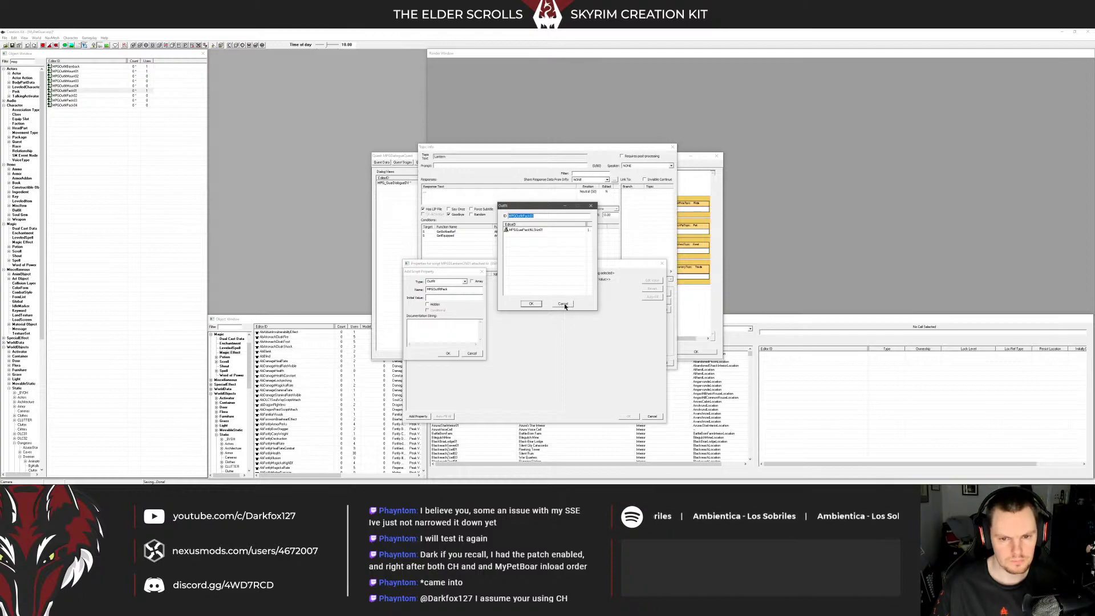
pyautogui.click(550, 216)
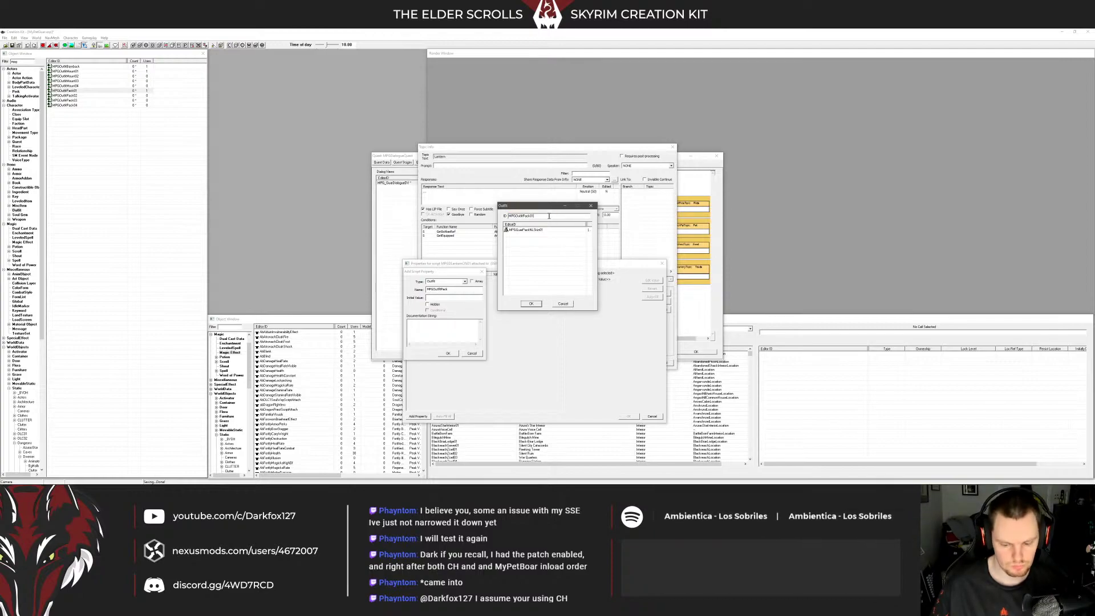
pyautogui.press('Left')
pyautogui.press('Left')
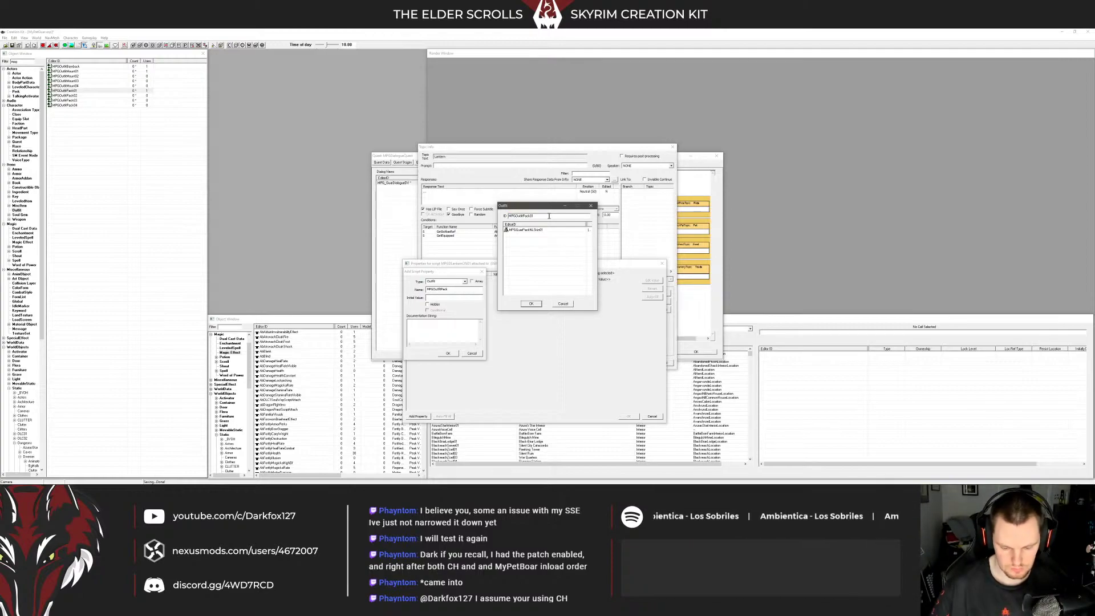
pyautogui.write('Lantern')
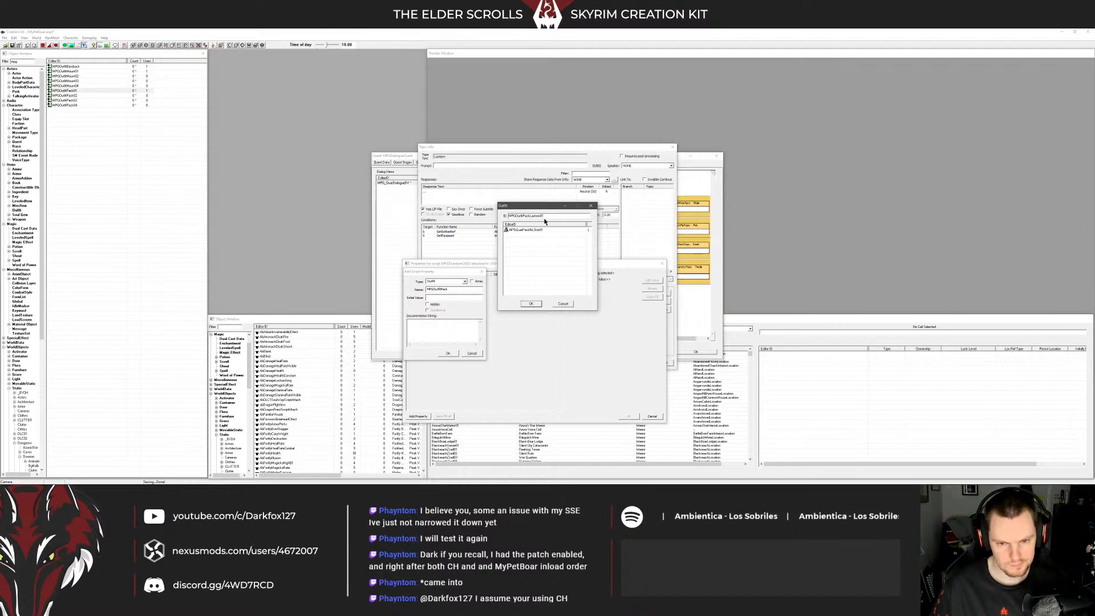
pyautogui.moveTo(545, 208); pyautogui.dragTo(568, 270)
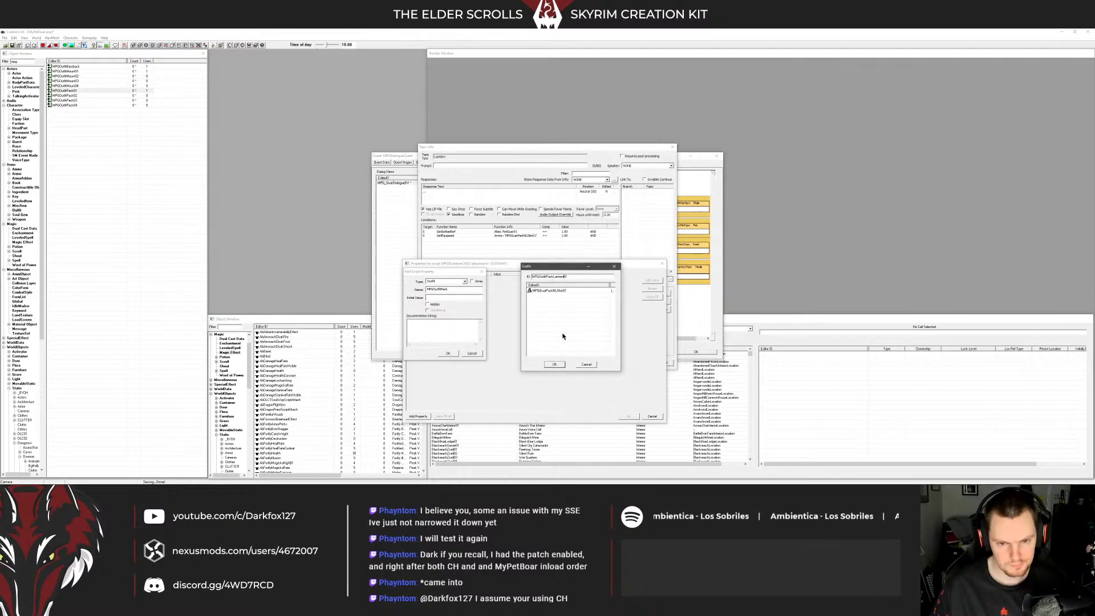
pyautogui.click(557, 366)
pyautogui.click(564, 282)
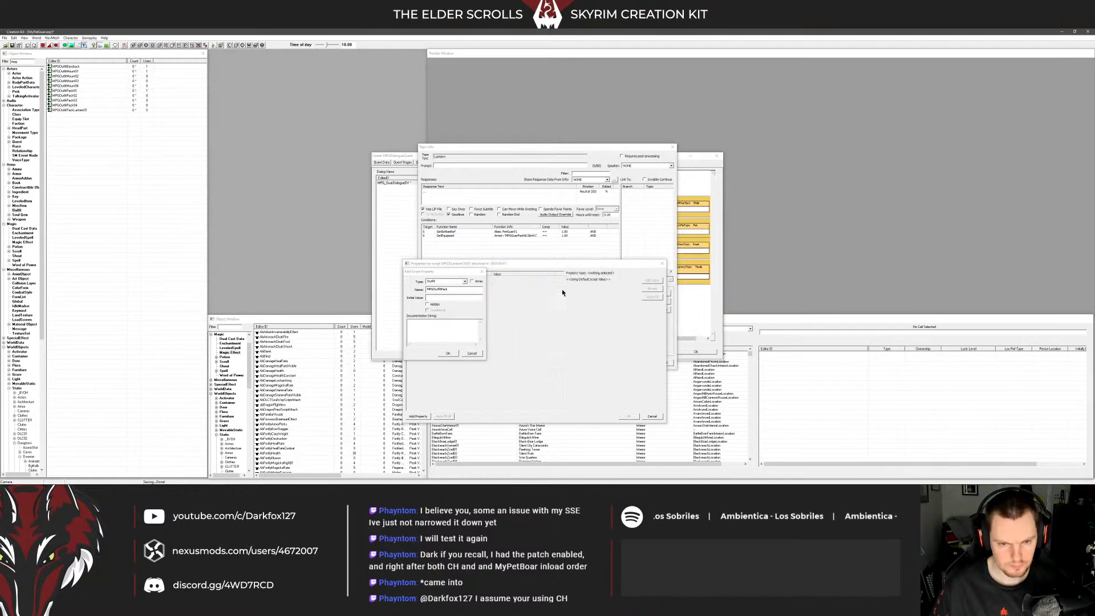
# Add the guar pack 01 armor to the new MPGOutfitPackLantern01 outfit and save the outfit
pyautogui.doubleClick(109, 109)
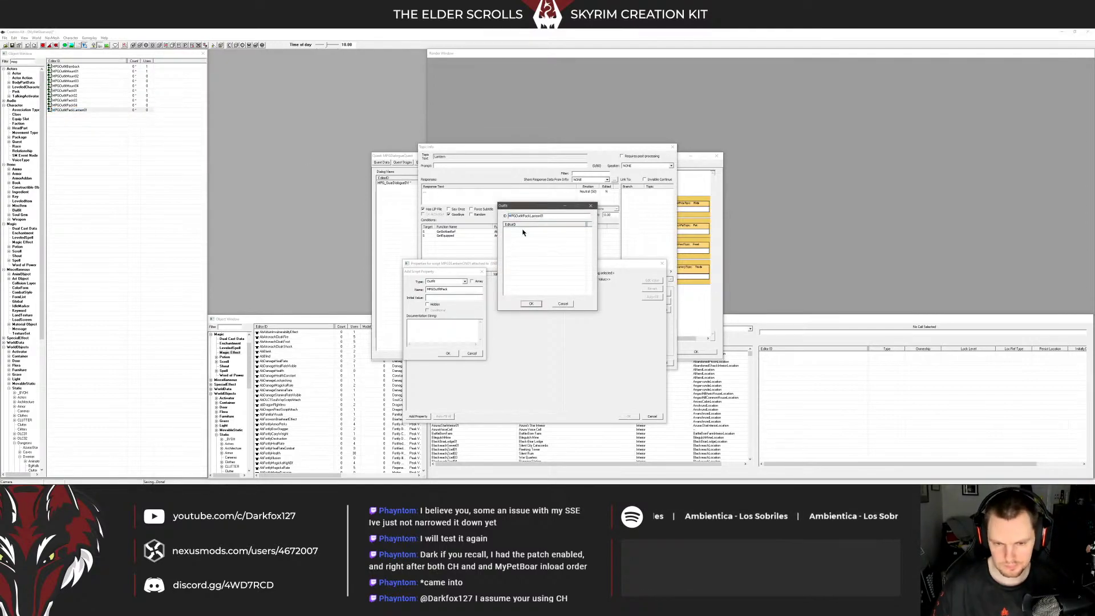
pyautogui.click(14, 179)
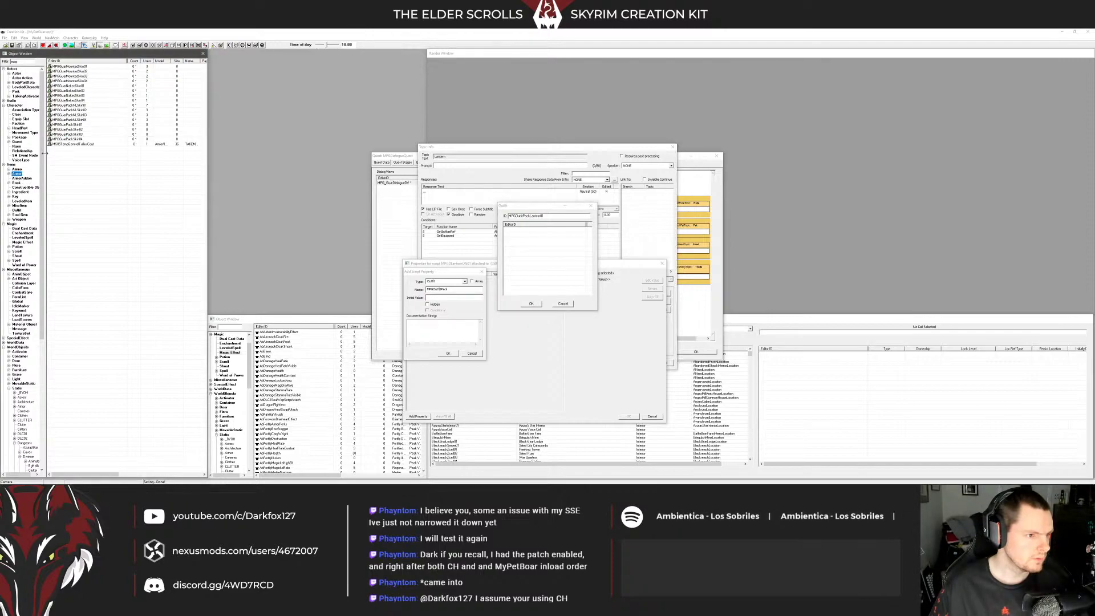
pyautogui.click(80, 116)
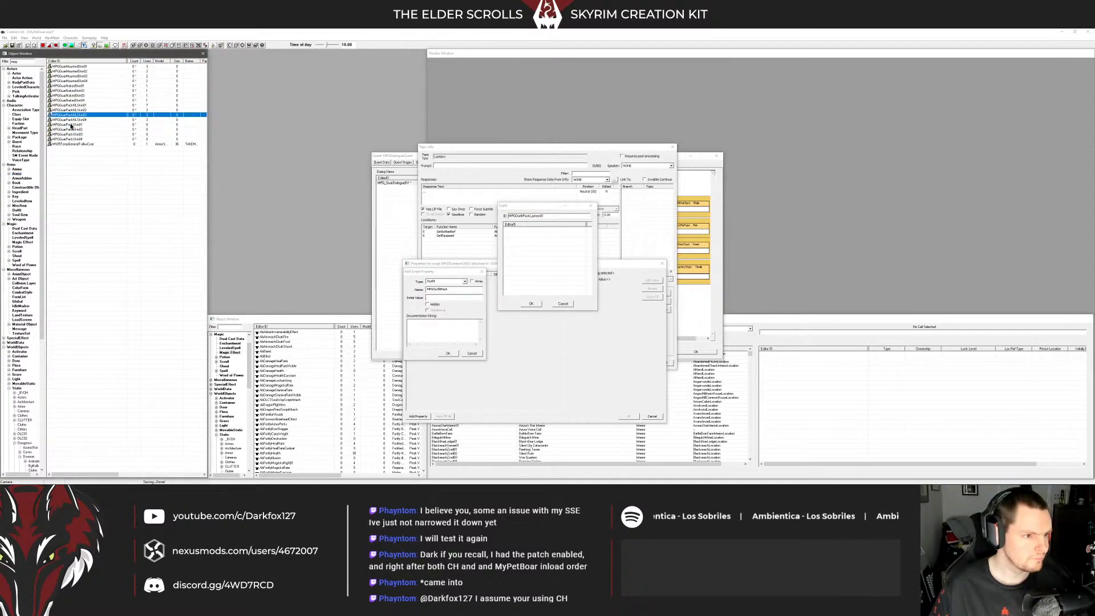
pyautogui.moveTo(71, 124); pyautogui.dragTo(552, 248)
pyautogui.click(532, 304)
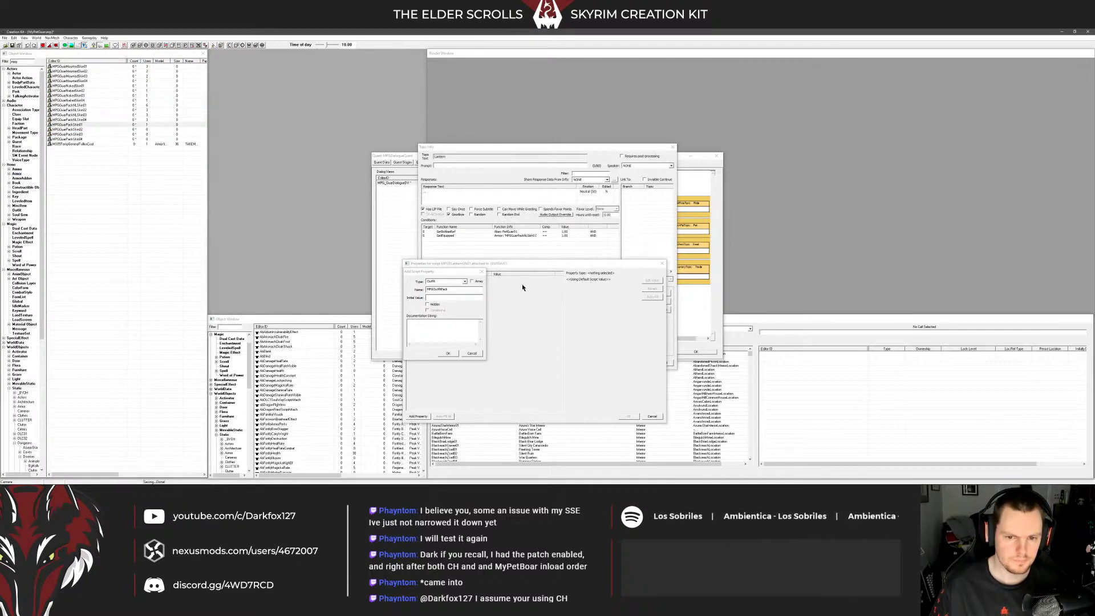
# Complete the script property's name as MPGOutfitPackLantern01 and accept the first Lantern response's script properties
pyautogui.click(446, 270)
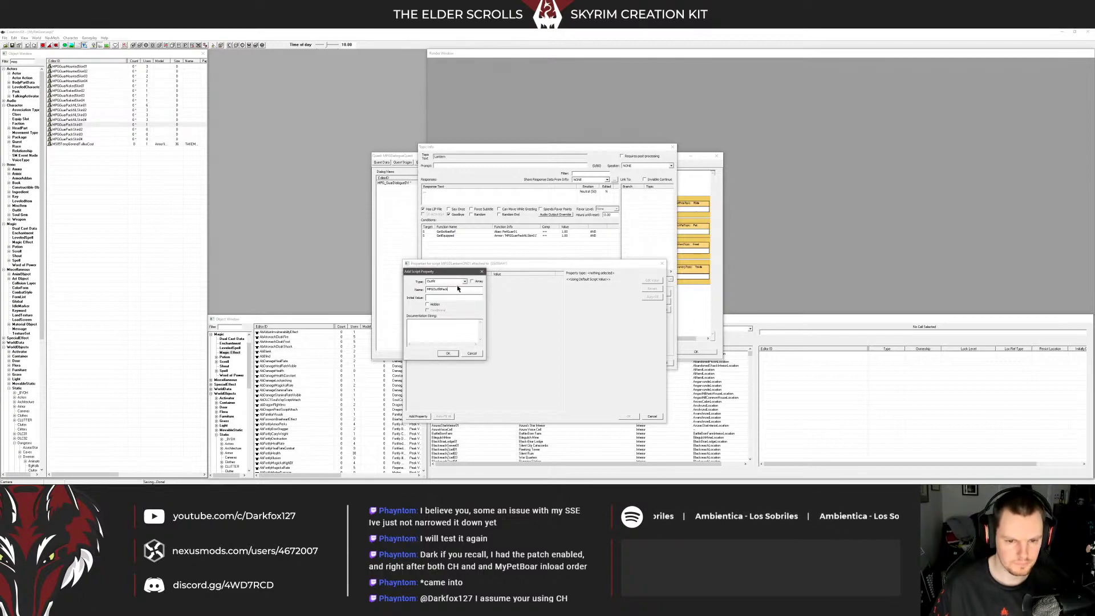
pyautogui.write('tern01')
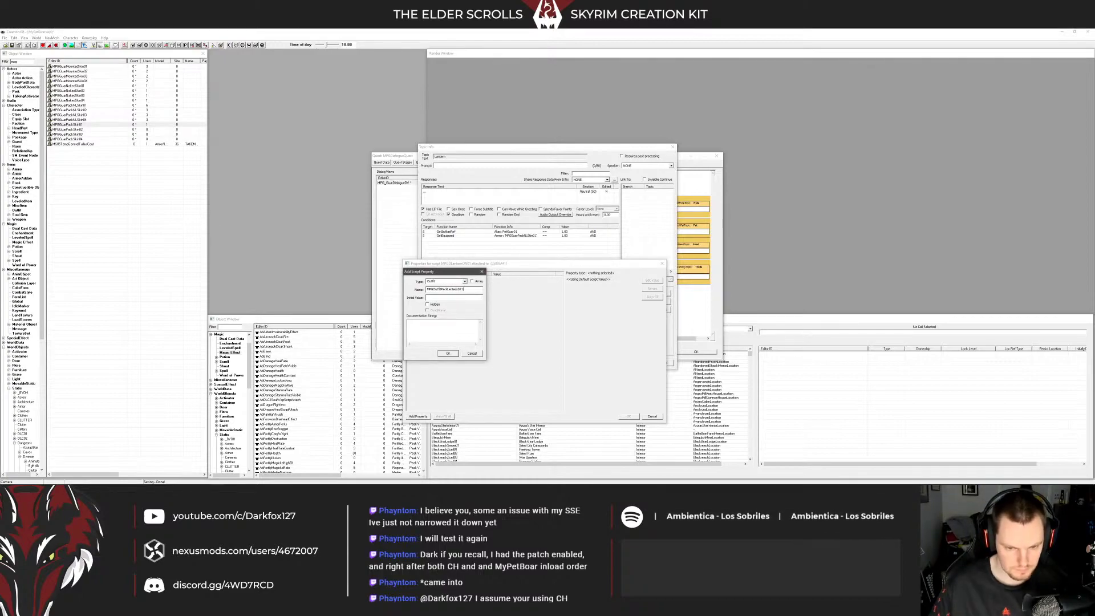
pyautogui.click(447, 353)
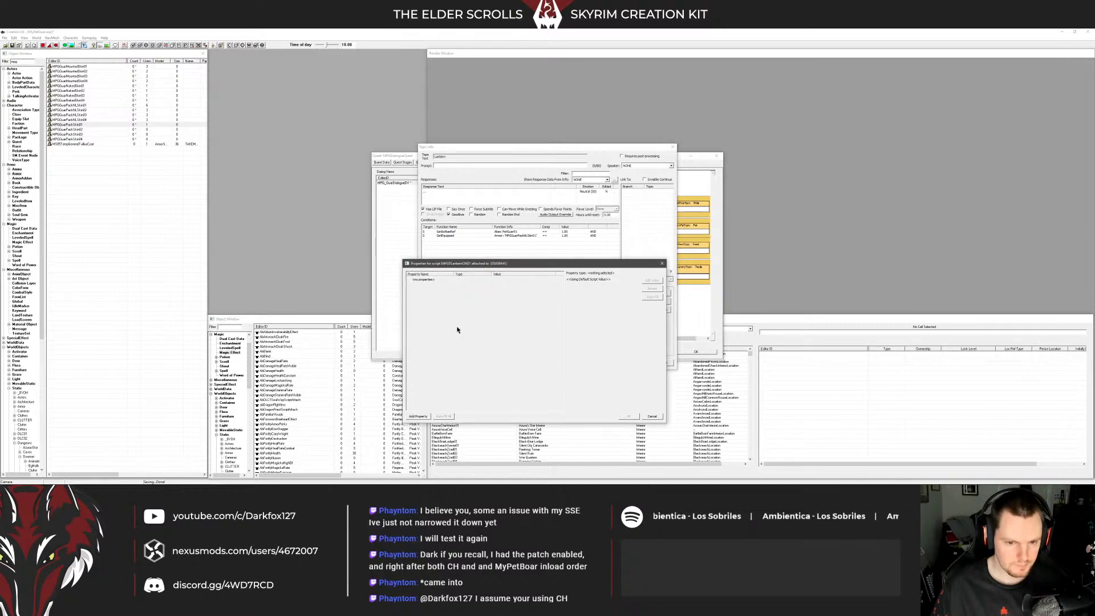
pyautogui.click(628, 416)
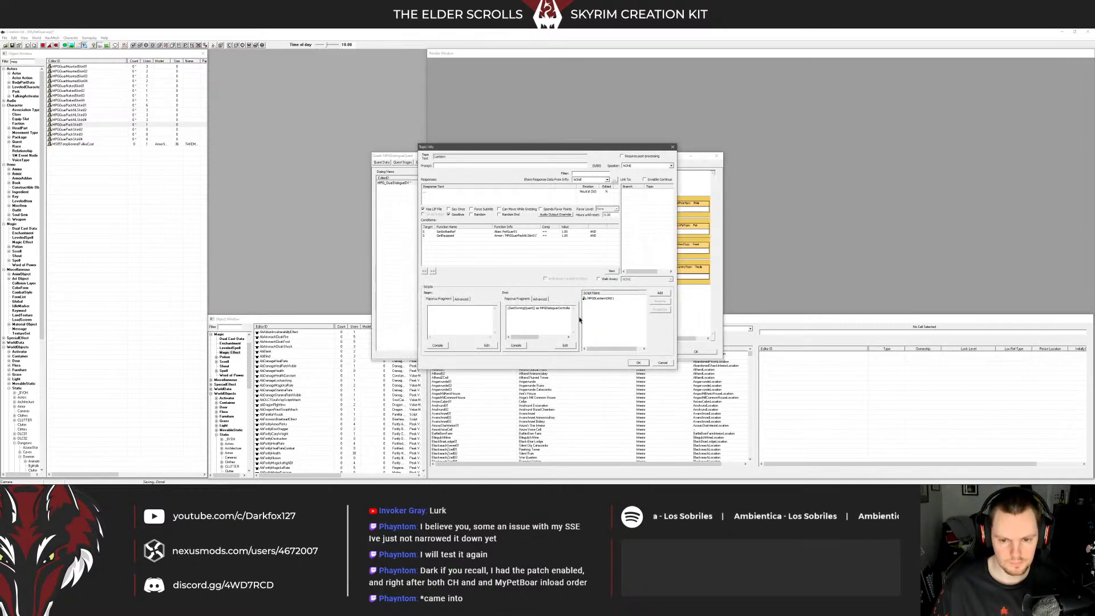
# Replace the outfit argument in the first Lantern response's end fragment with the MPGOutfitPackLantern01 property
pyautogui.moveTo(524, 337); pyautogui.dragTo(556, 337)
pyautogui.click(557, 309)
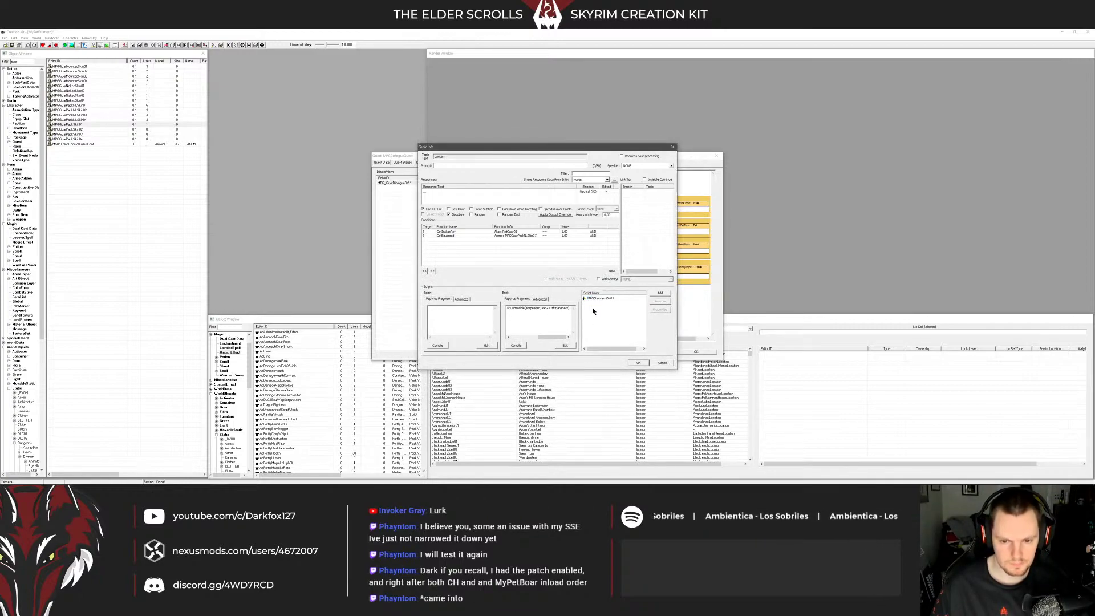
pyautogui.press('BackSpace')
pyautogui.press('BackSpace')
pyautogui.press('BackSpace')
pyautogui.press('BackSpace')
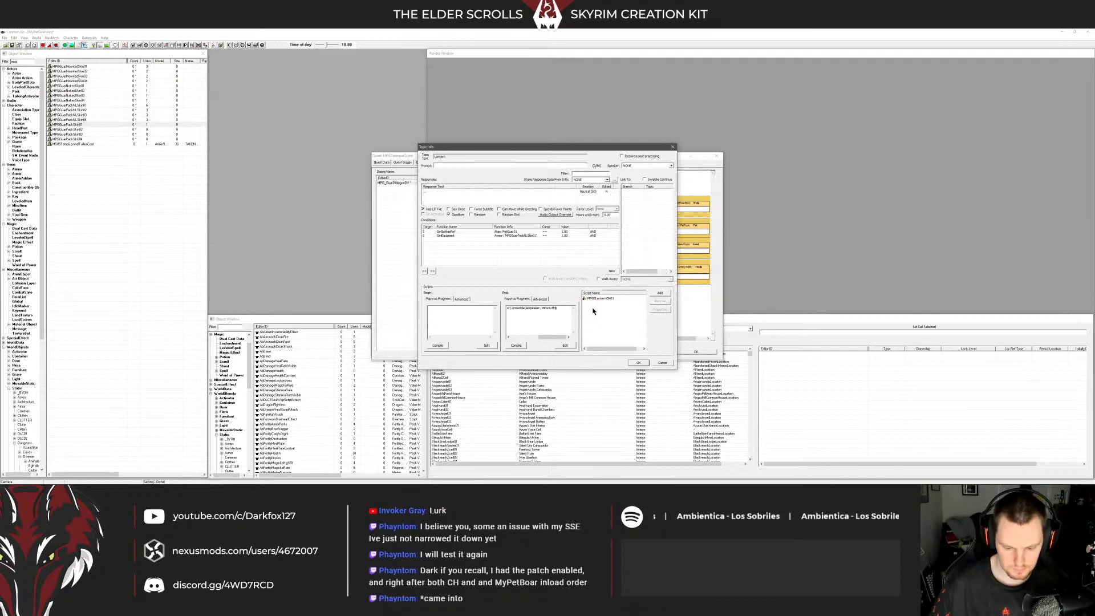
pyautogui.write('Packlantern01')
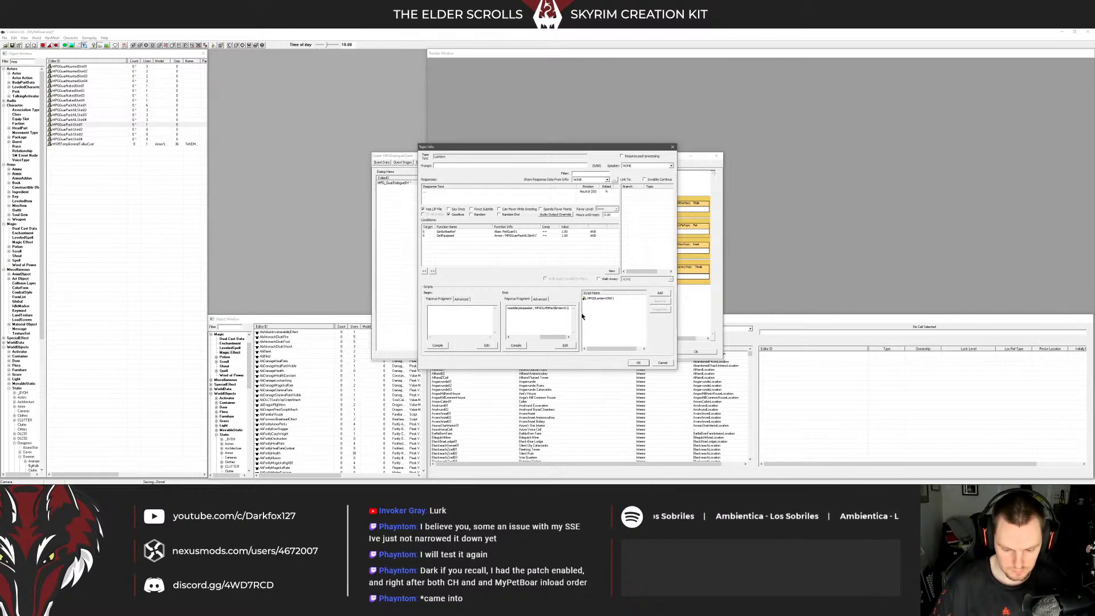
# Change the function called in the end fragment from Unsaddle to Lantern and compile the fragment
pyautogui.moveTo(552, 337)
pyautogui.mouseDown()
pyautogui.moveTo(523, 337)
pyautogui.moveTo(553, 338)
pyautogui.moveTo(543, 338)
pyautogui.mouseUp()
pyautogui.doubleClick(542, 308)
pyautogui.write('U')
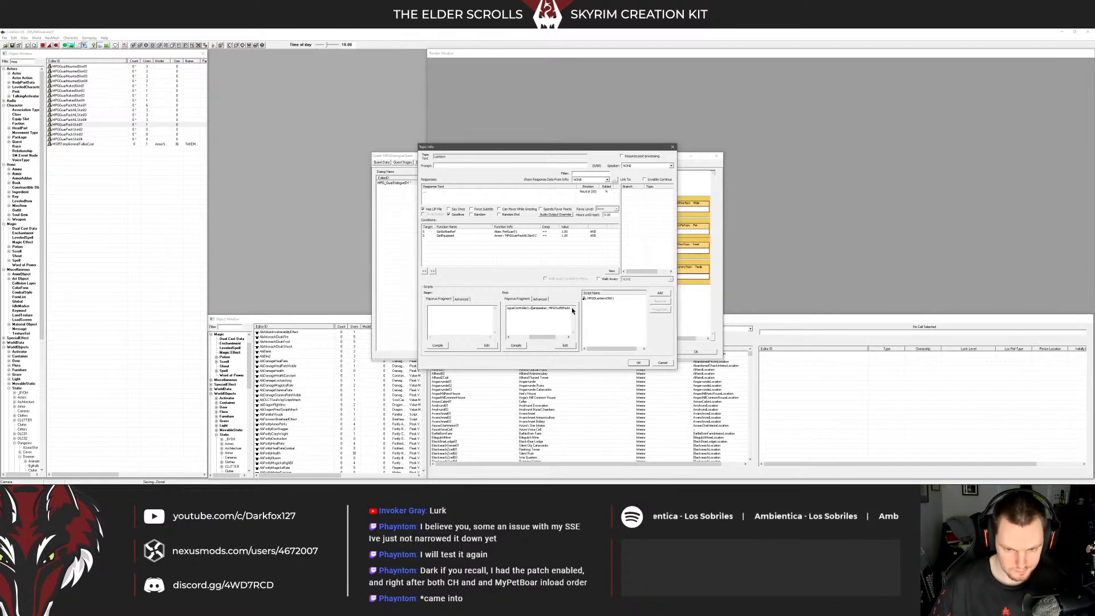
pyautogui.write('antern')
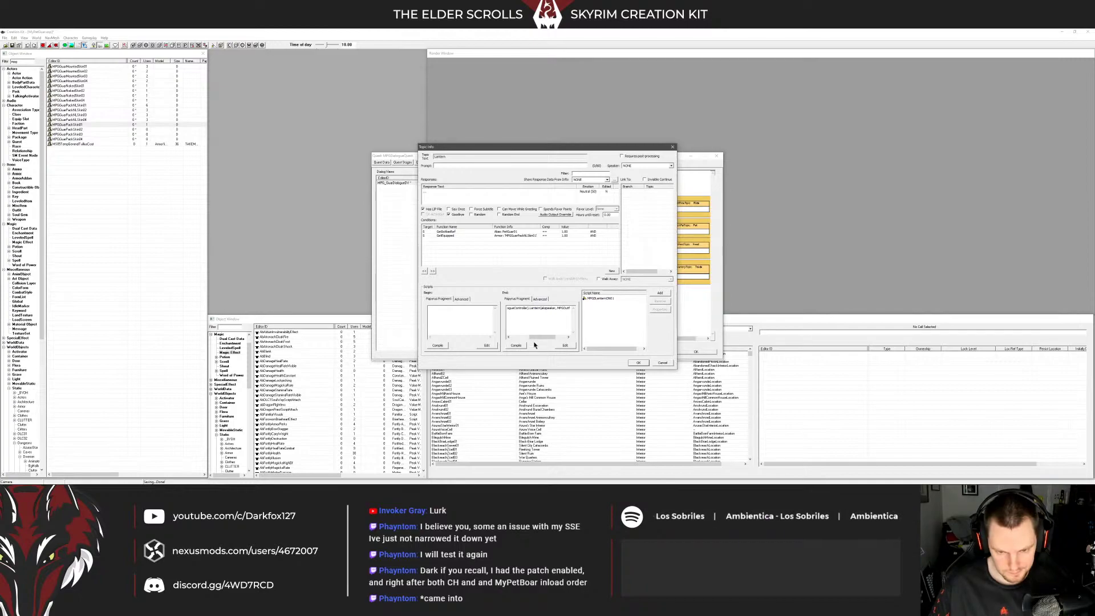
pyautogui.moveTo(545, 338)
pyautogui.mouseDown()
pyautogui.moveTo(564, 339)
pyautogui.moveTo(523, 338)
pyautogui.mouseUp()
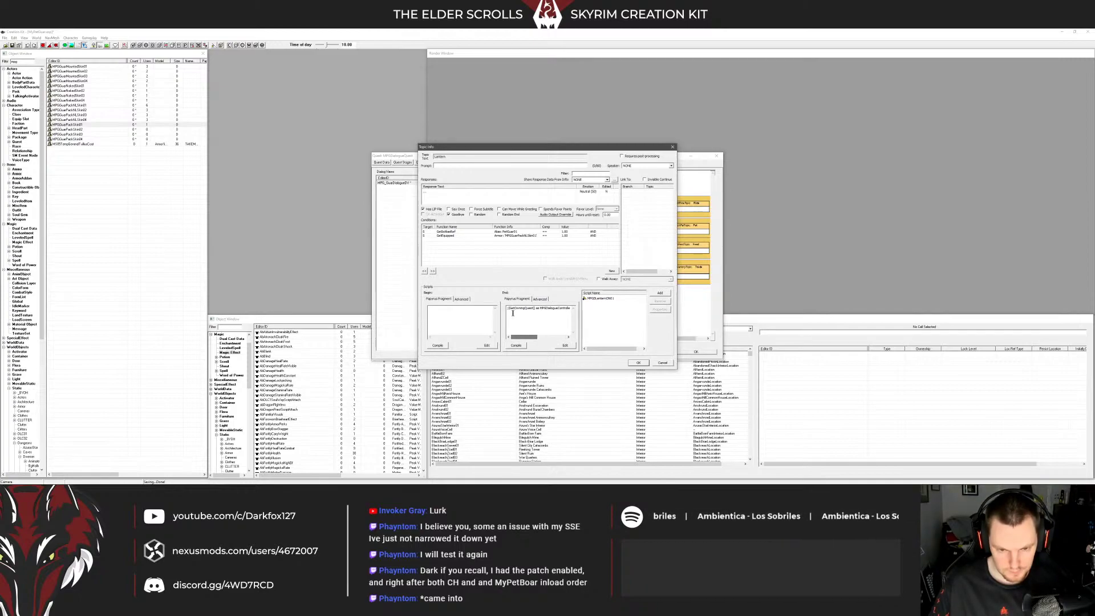
pyautogui.click(515, 346)
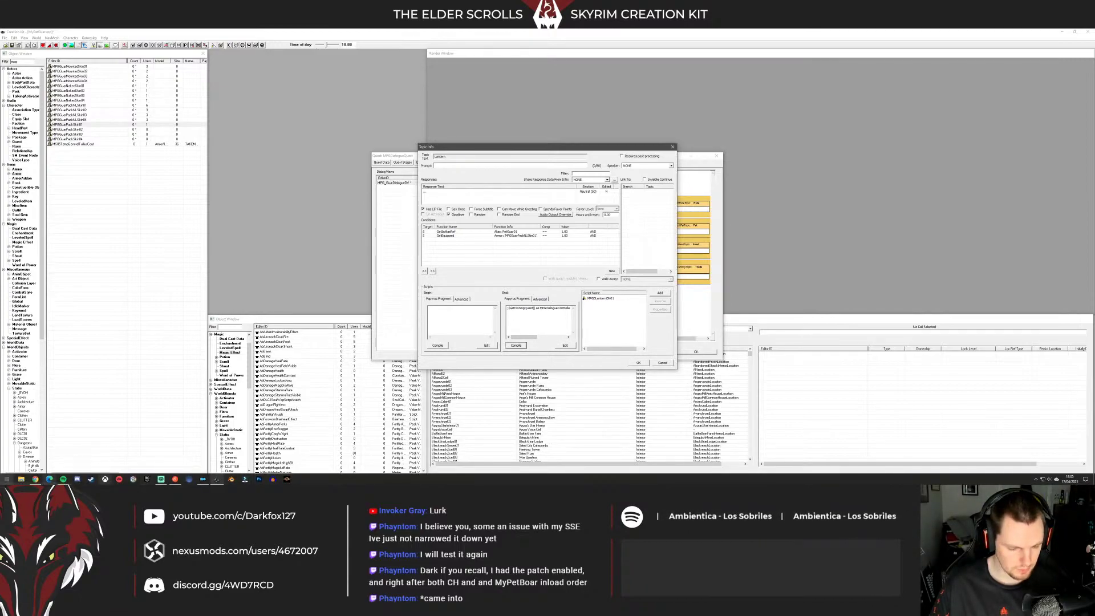
# Switch to Sublime Text and examine the property declarations at the start of the MPGDialogueController script
pyautogui.press('super')
pyautogui.write('sublime')
pyautogui.press('Return')
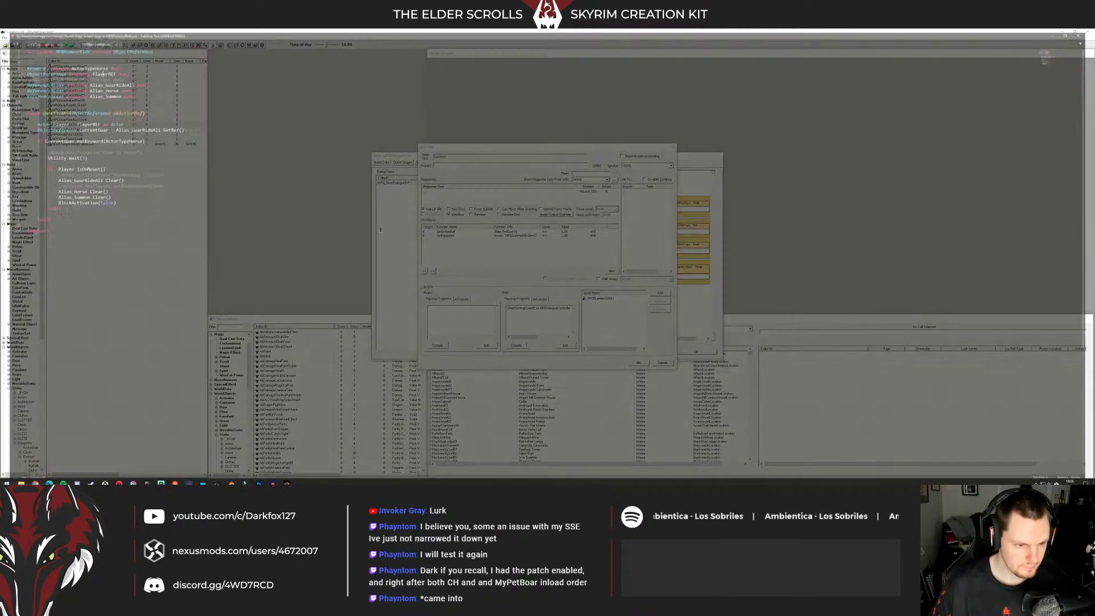
pyautogui.click(729, 126)
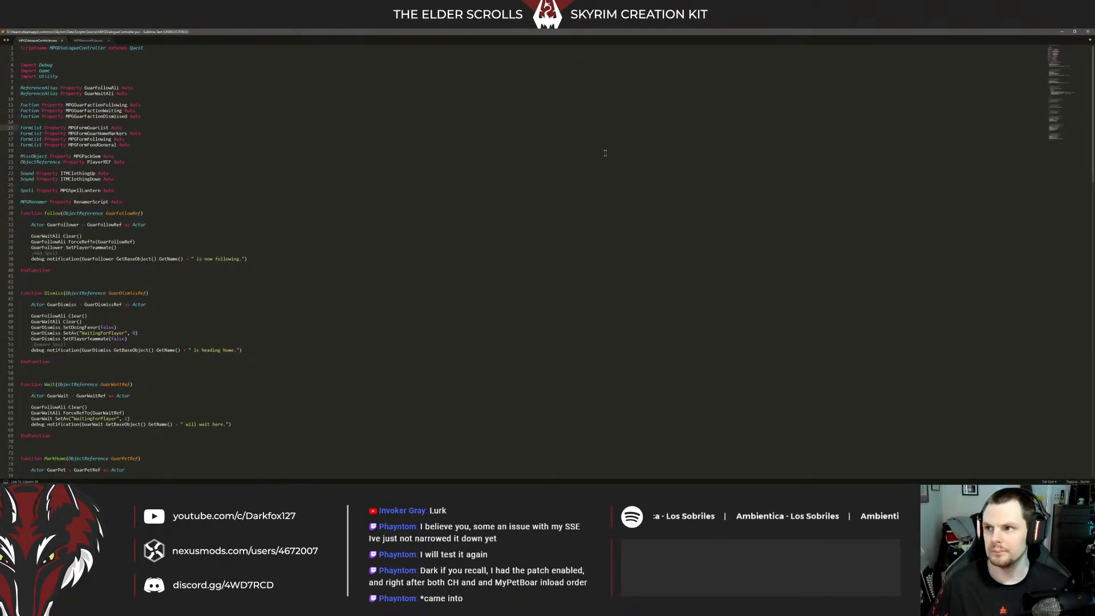
pyautogui.click(636, 145)
pyautogui.click(635, 156)
pyautogui.click(359, 146)
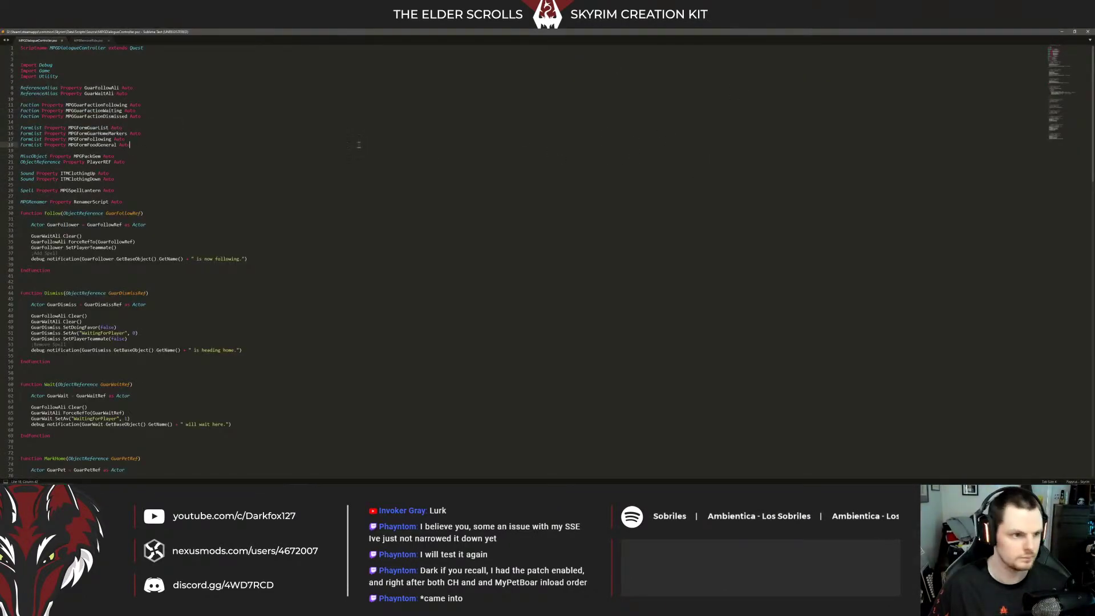
pyautogui.click(239, 99)
pyautogui.click(195, 89)
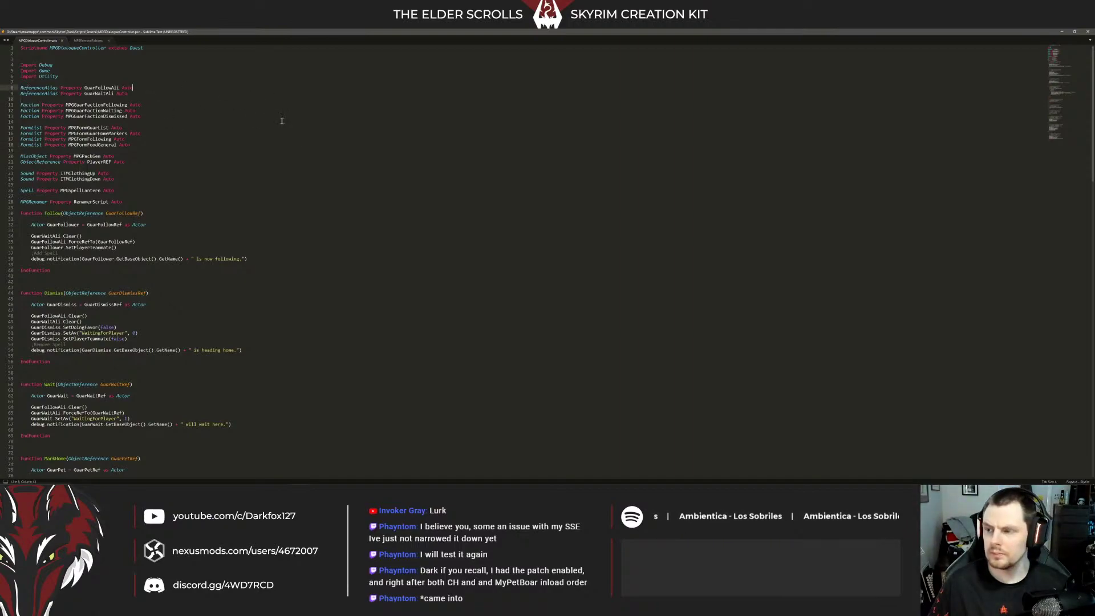
pyautogui.click(190, 129)
pyautogui.click(171, 178)
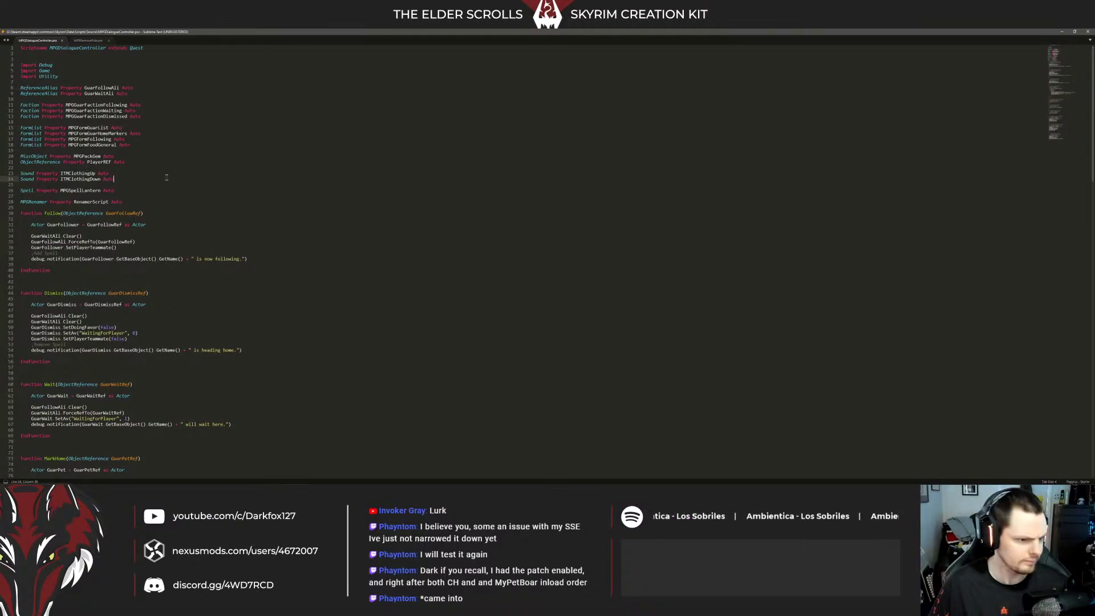
# Look over the existing controller functions and insert a blank line above the Follow function
pyautogui.scroll(-4, 166, 177)
pyautogui.click(76, 184)
pyautogui.scroll(-20, 77, 184)
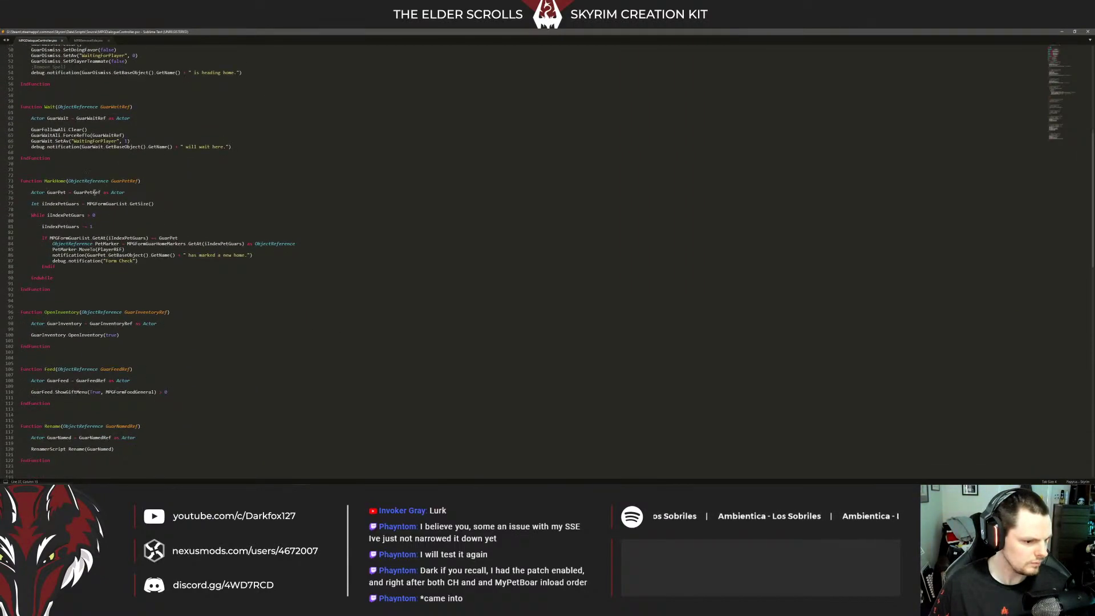
pyautogui.scroll(20, 118, 211)
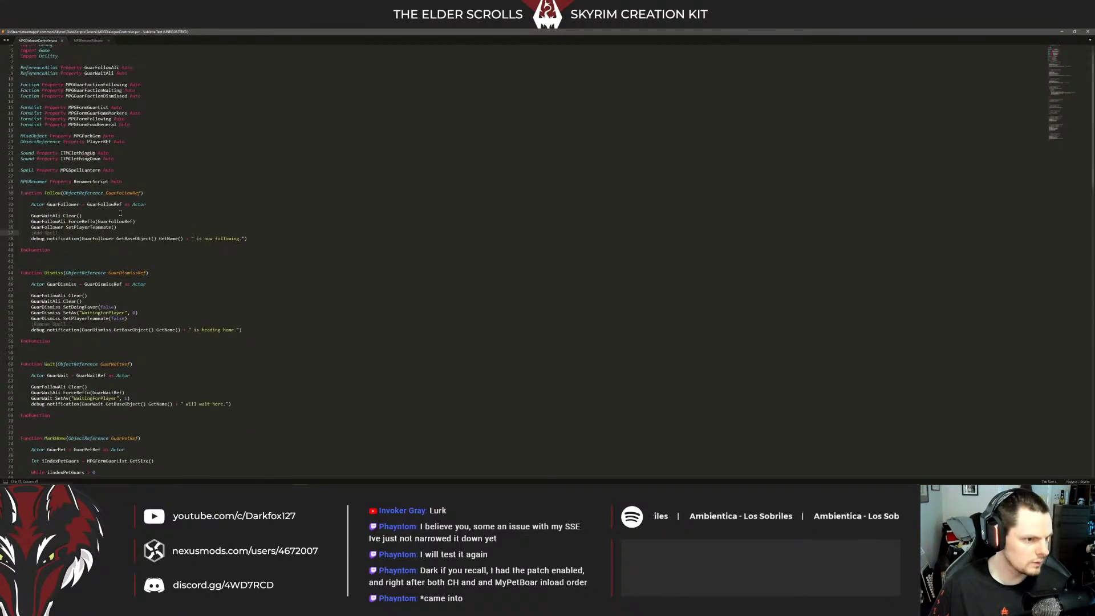
pyautogui.click(72, 206)
pyautogui.scroll(-20, 112, 178)
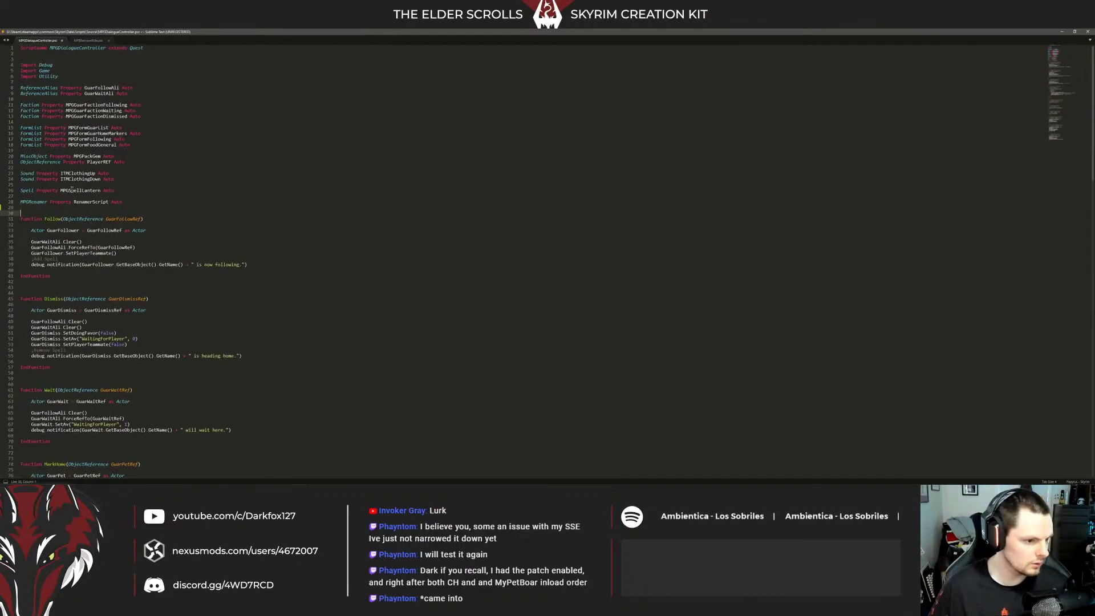
# Start a new function named Lantern a few lines below the PackUp function in the controller script
pyautogui.scroll(-13, 112, 178)
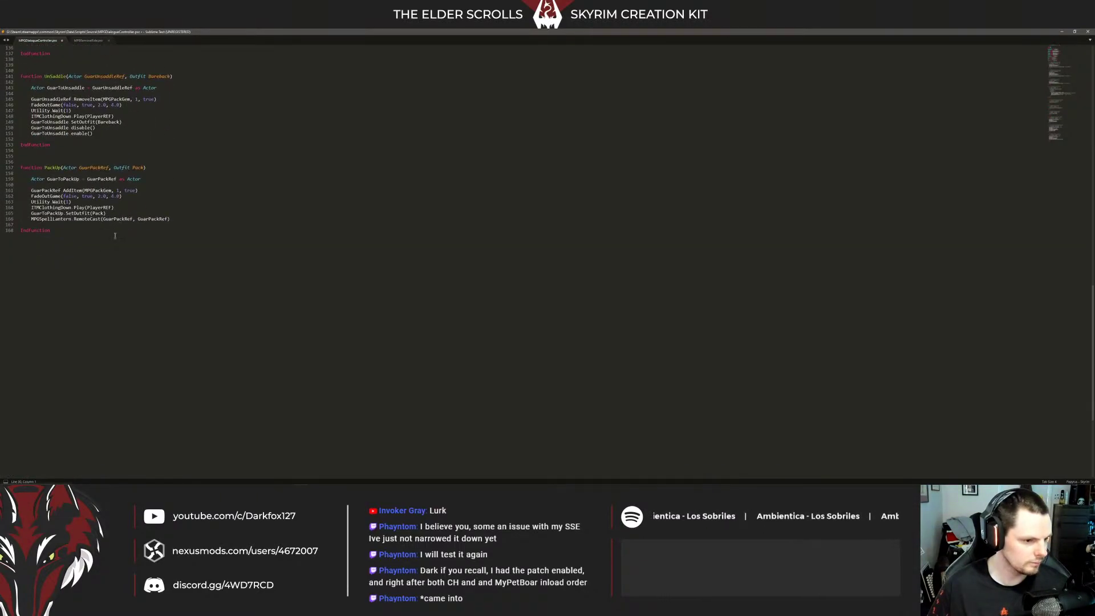
pyautogui.click(91, 234)
pyautogui.press('Return')
pyautogui.press('Return')
pyautogui.press('Return')
pyautogui.press('Return')
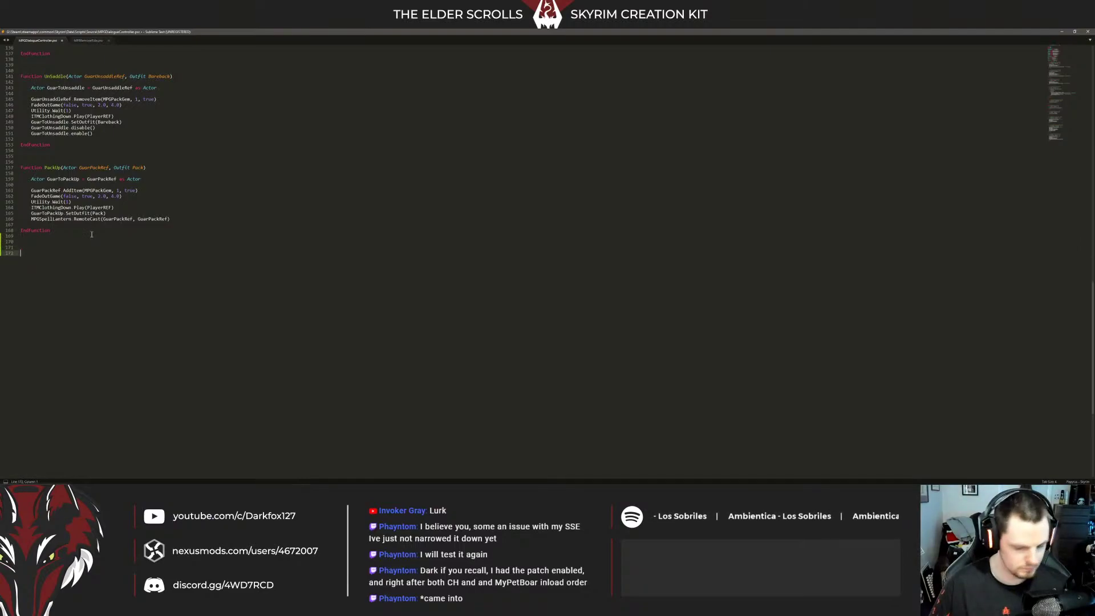
pyautogui.write('Function Lantern(')
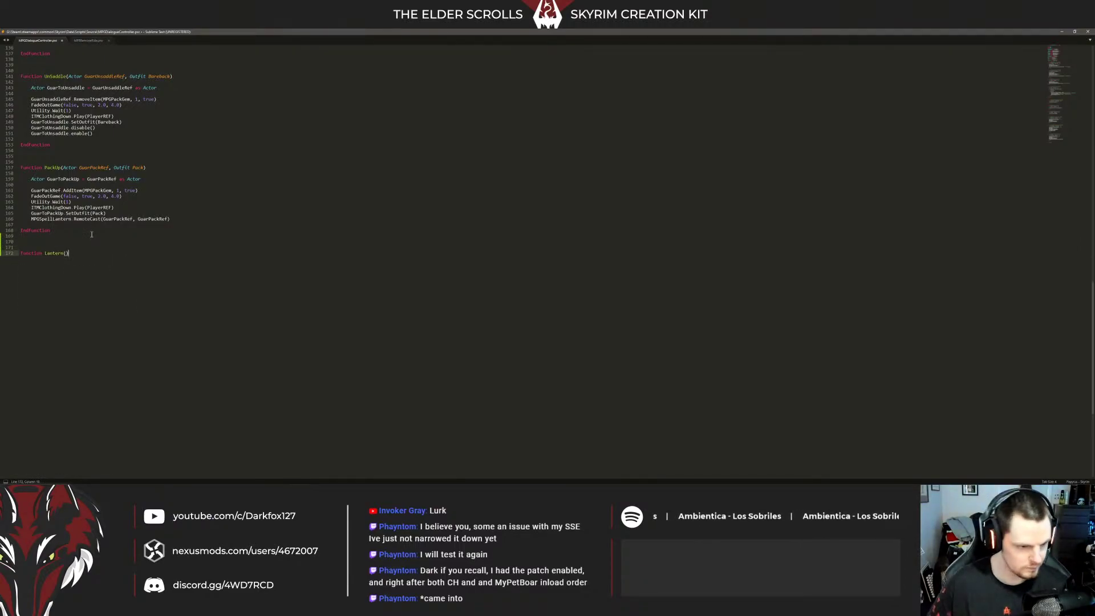
# Give the Lantern function the parameters Actor GuarLanternRef and Outfit LanternPack
pyautogui.scroll(1, 91, 234)
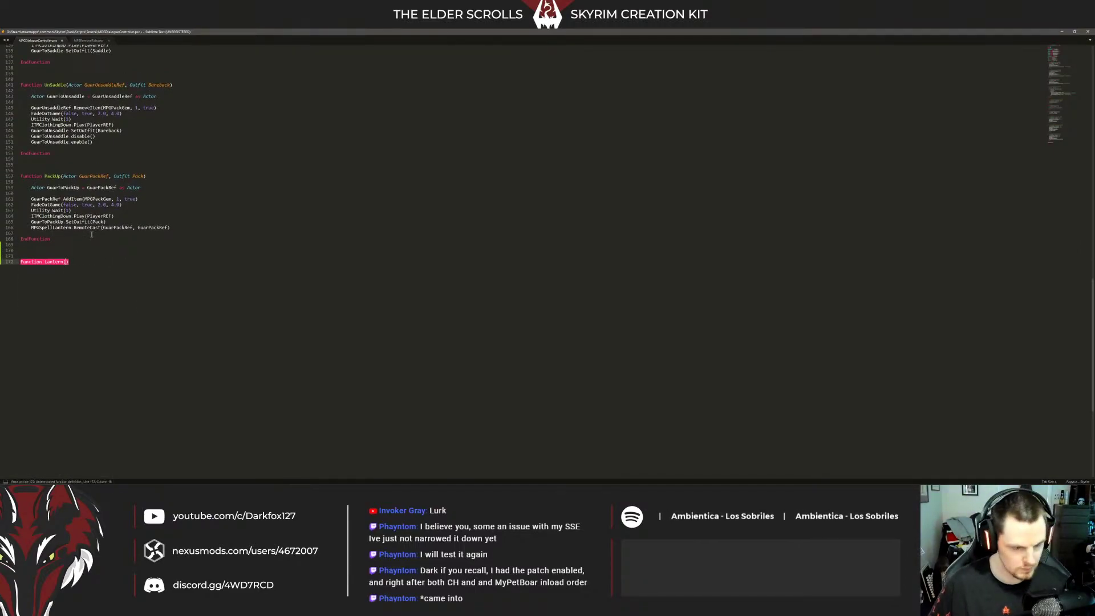
pyautogui.write('Actor ')
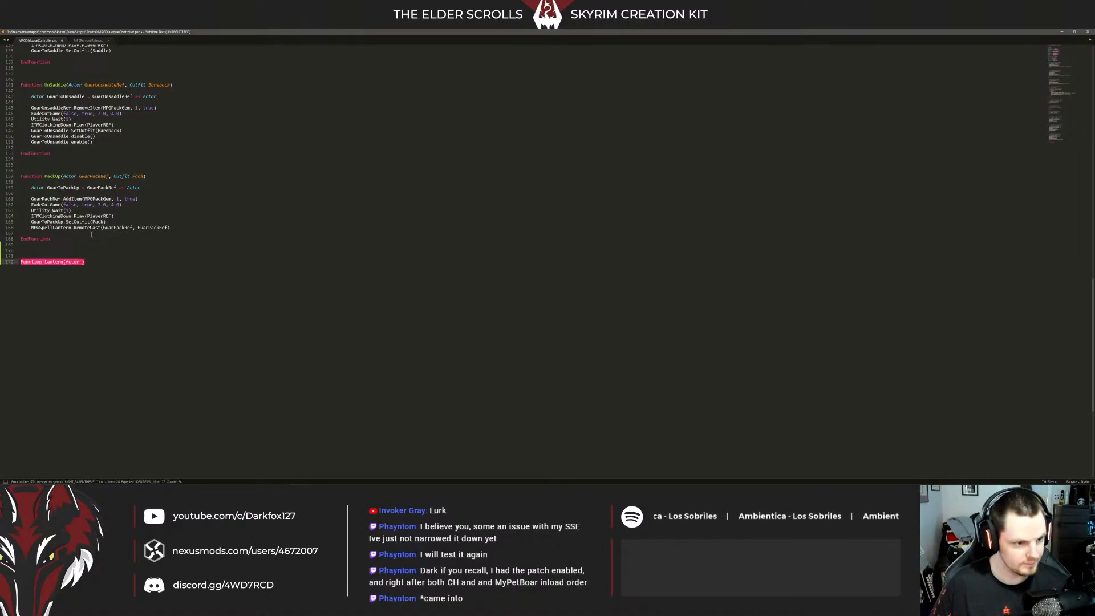
pyautogui.write('GuarLantern')
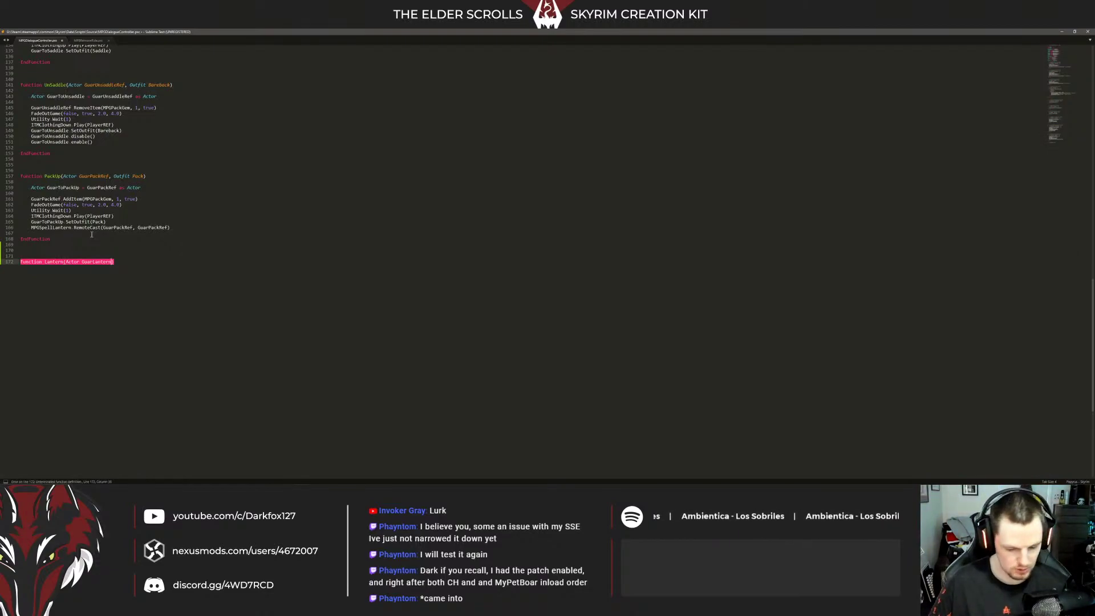
pyautogui.write('Ref, ')
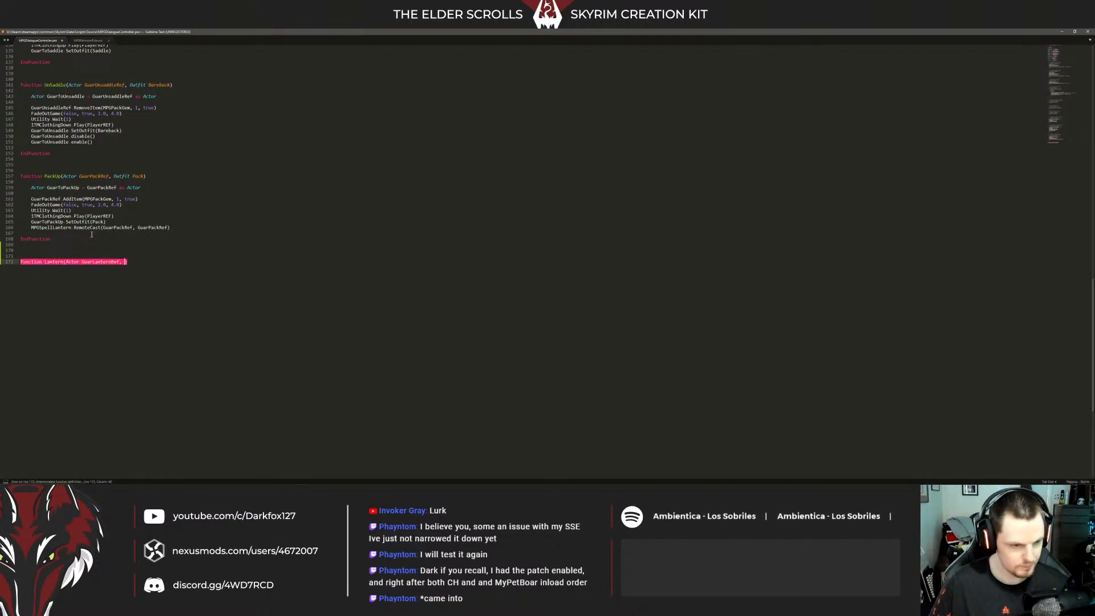
pyautogui.write('Outfit')
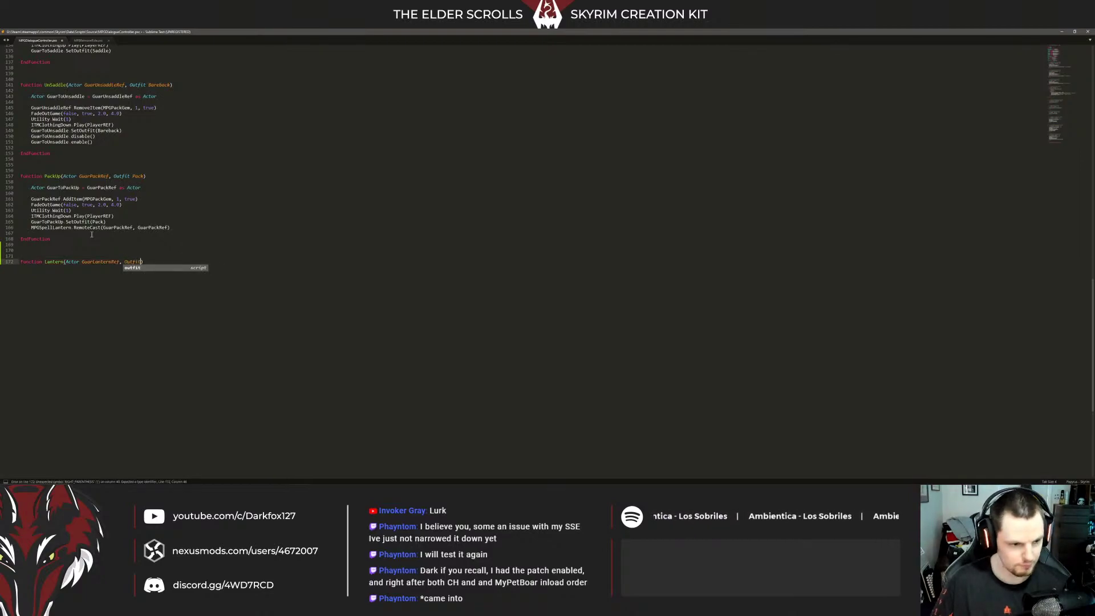
pyautogui.write(' Lantern')
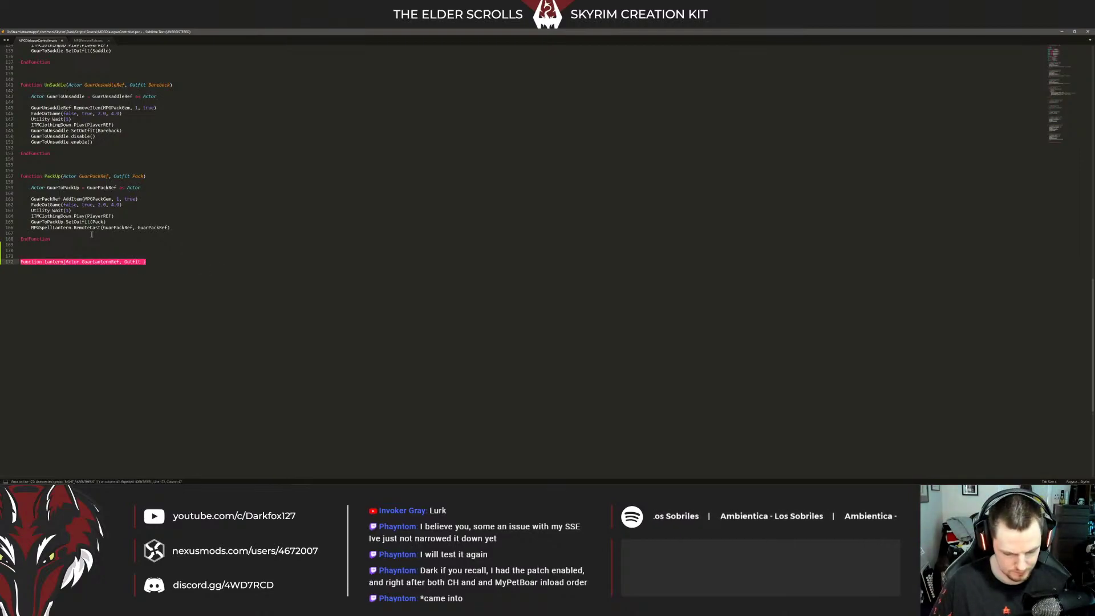
pyautogui.write('Ou')
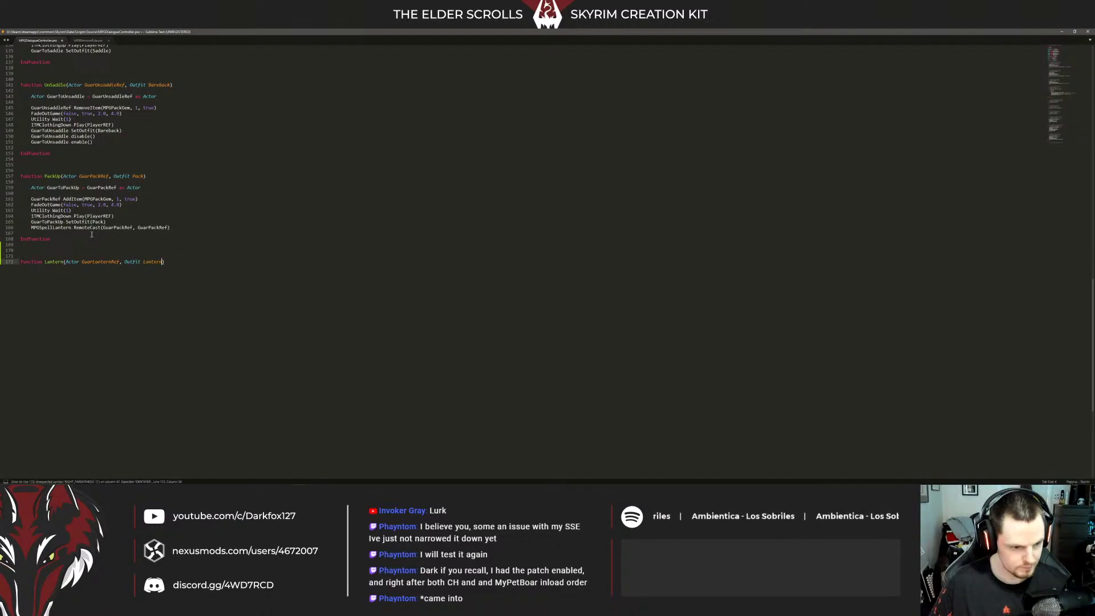
pyautogui.write('Pack')
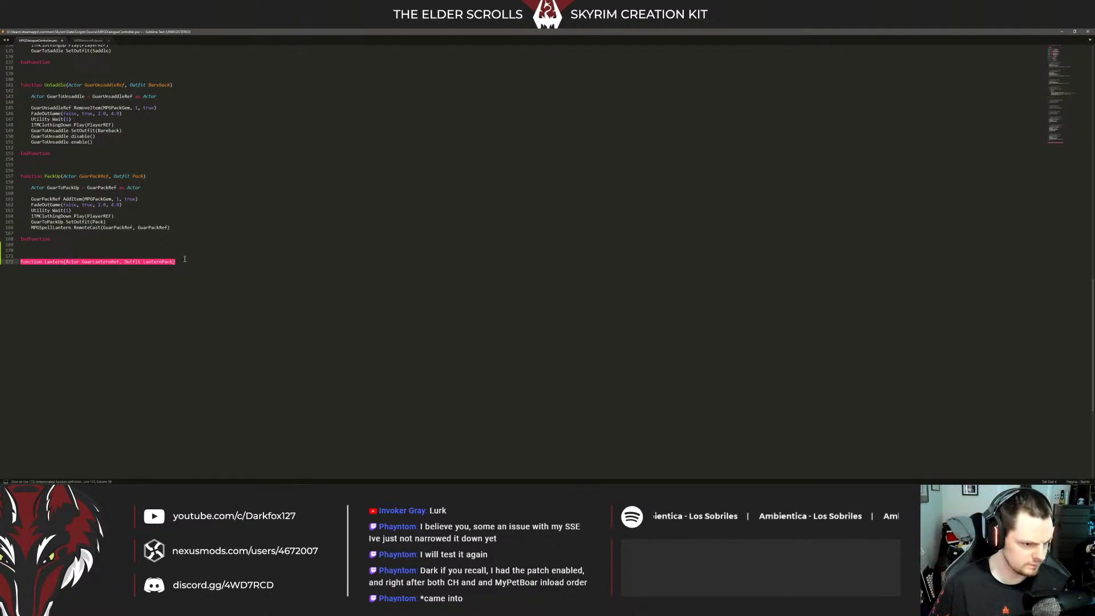
# Close the Lantern function with EndFunction and leave an indented blank line for its body
pyautogui.press('Return')
pyautogui.press('Return')
pyautogui.write('EndFunc')
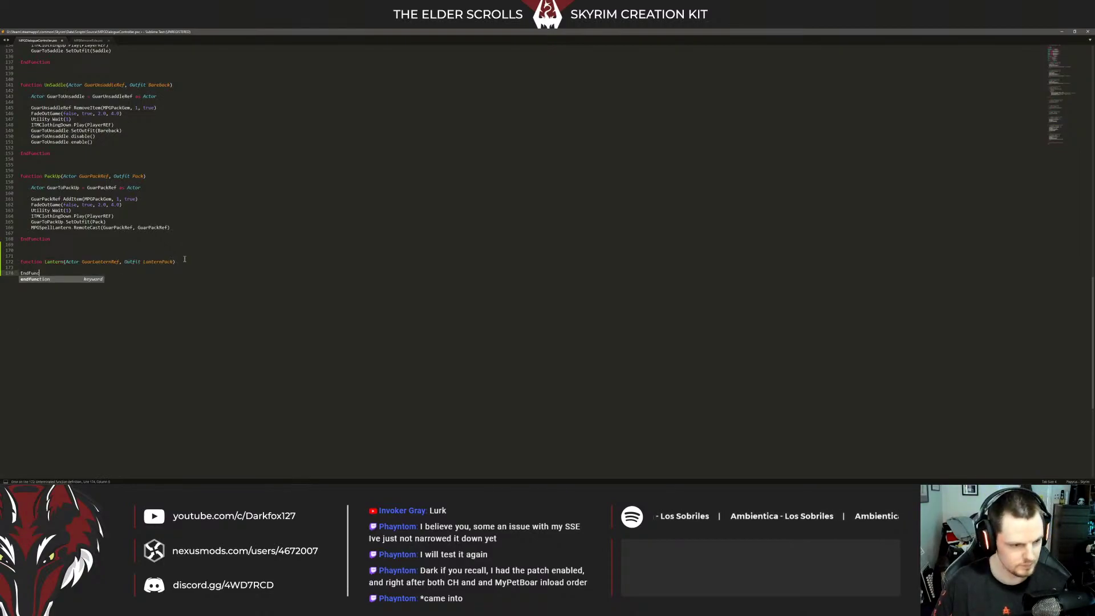
pyautogui.write('tion')
pyautogui.press('Up')
pyautogui.press('Return')
pyautogui.press('Return')
pyautogui.press('Up')
pyautogui.press('Tab')
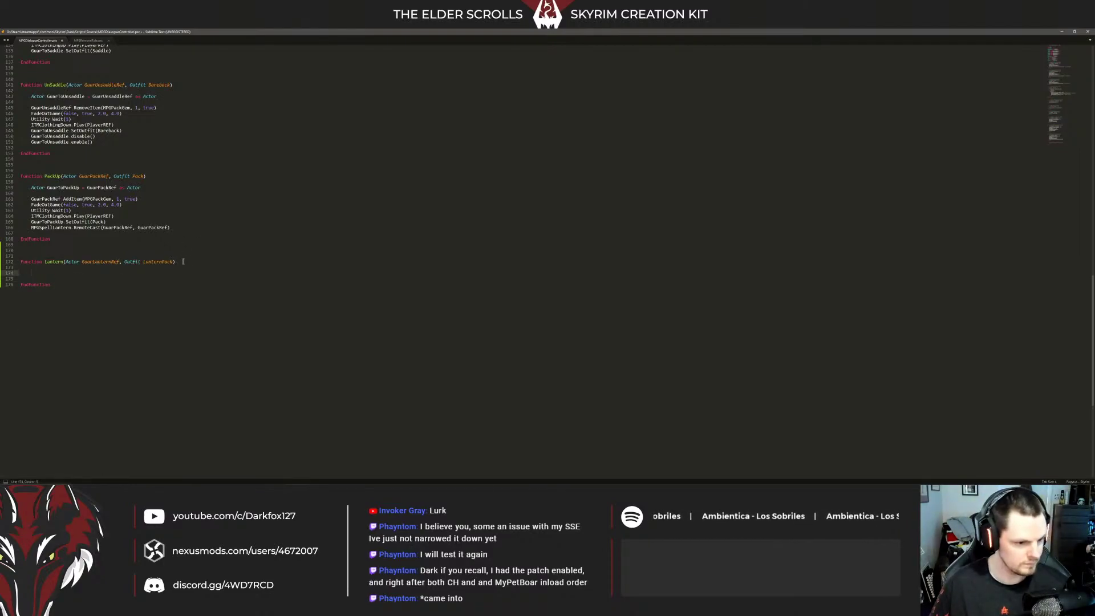
# Switch to the Creation Kit, compile the Lantern response's end script fragment and accept the topic info
pyautogui.hotkey('alt', 'Tab')
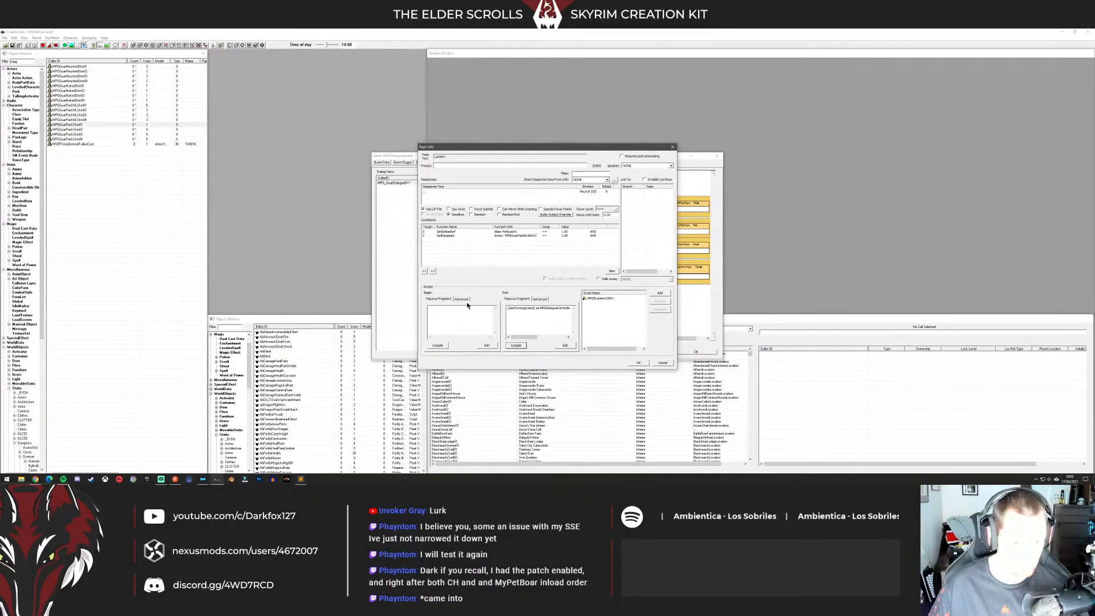
pyautogui.click(510, 309)
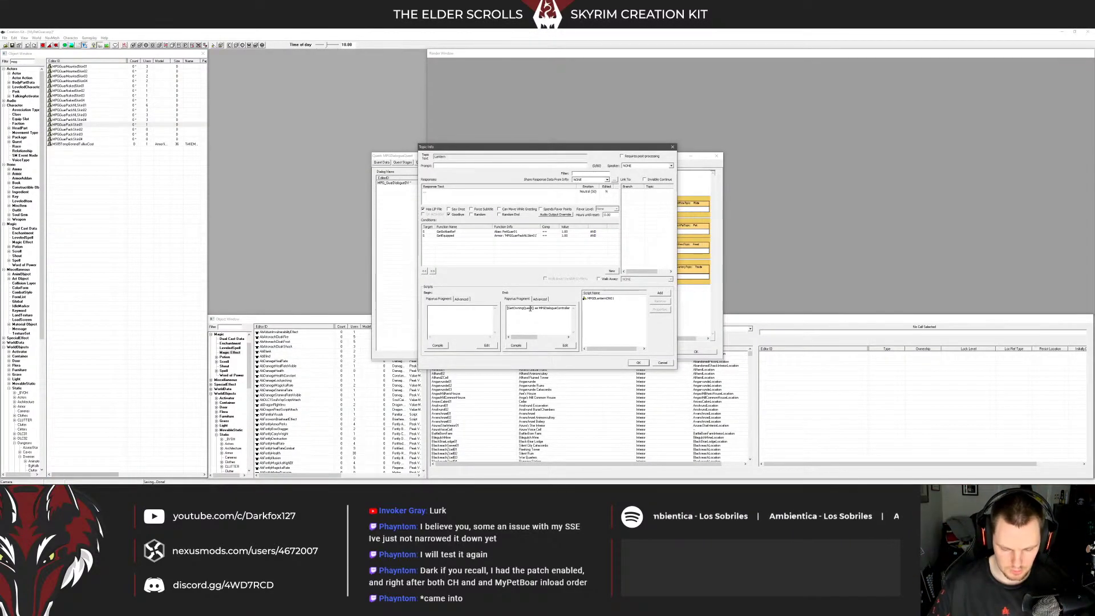
pyautogui.click(525, 345)
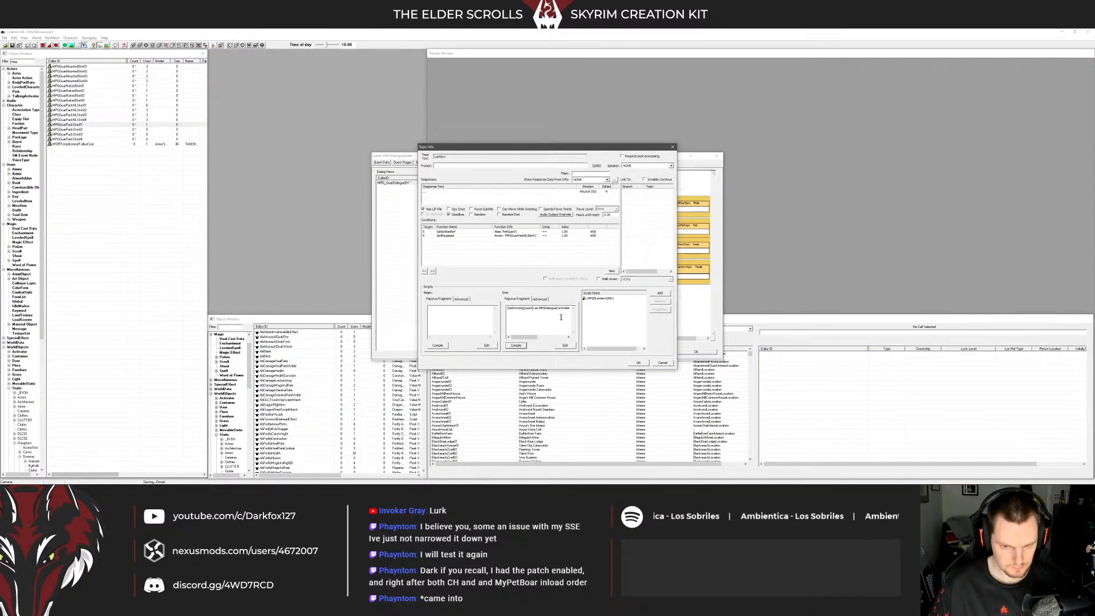
pyautogui.click(638, 363)
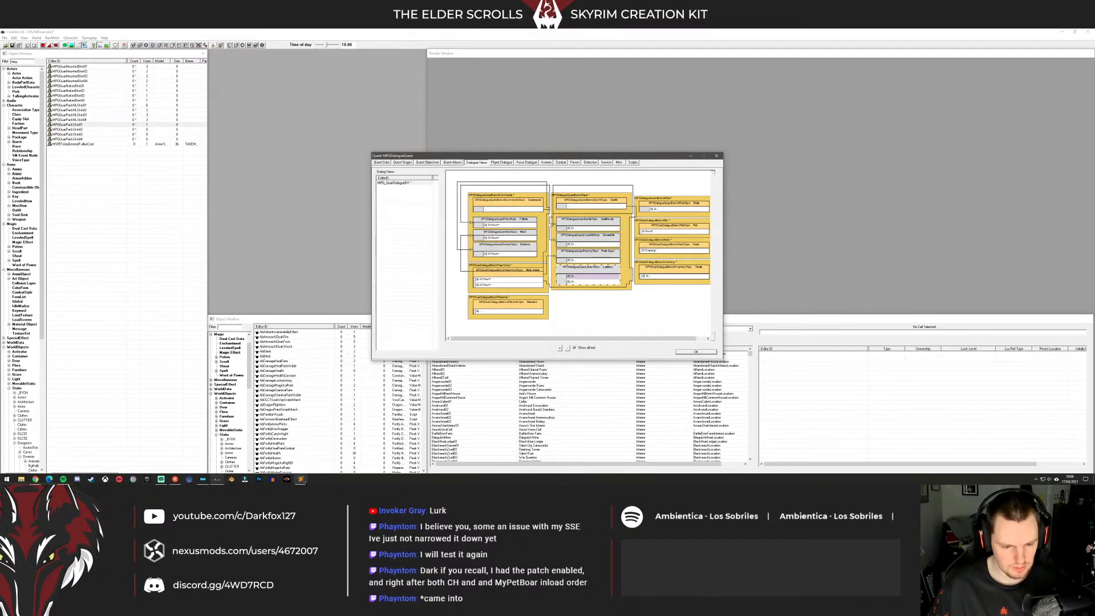
# Return to Sublime Text and copy the body of the PackUp function into the empty Lantern function
pyautogui.click(301, 479)
pyautogui.click(140, 279)
pyautogui.click(131, 268)
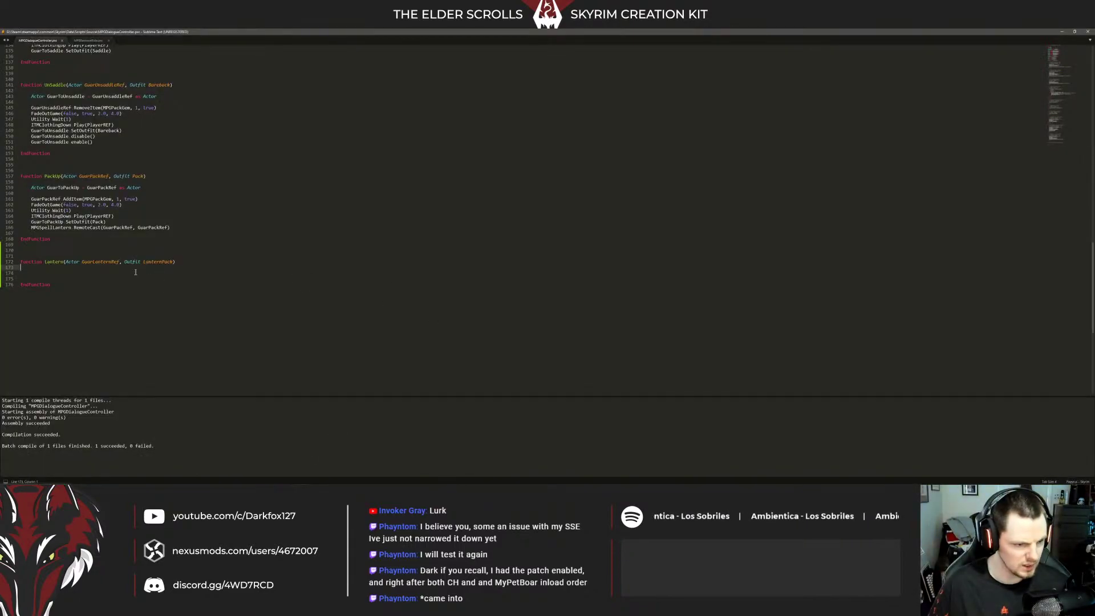
pyautogui.click(133, 273)
pyautogui.scroll(1, 211, 228)
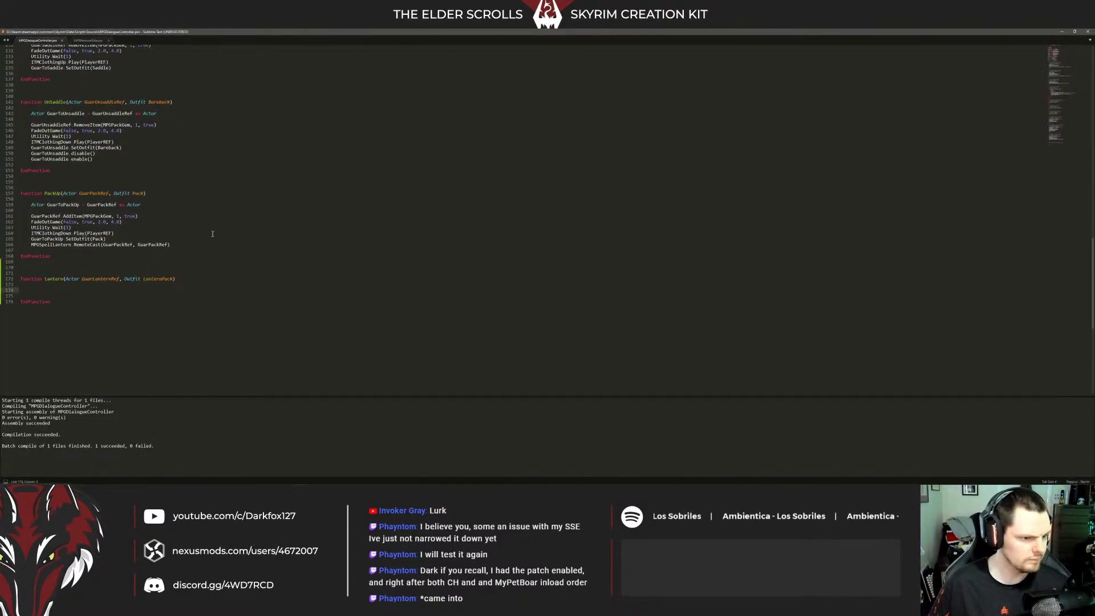
pyautogui.moveTo(173, 244); pyautogui.dragTo(31, 205)
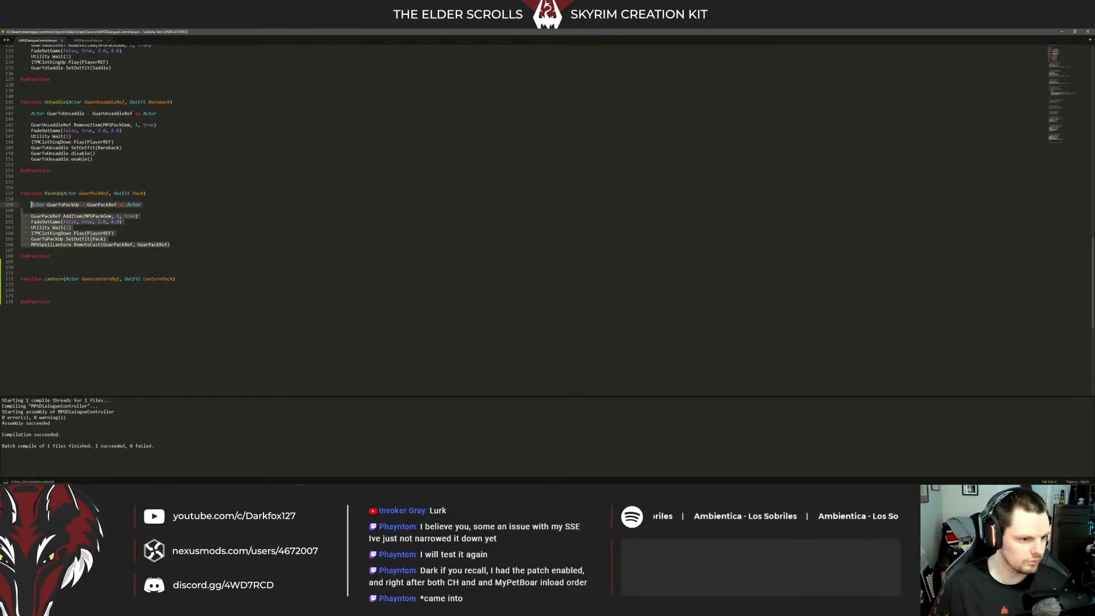
pyautogui.hotkey('ctrl', 'c')
pyautogui.click(55, 289)
pyautogui.hotkey('ctrl', 'v')
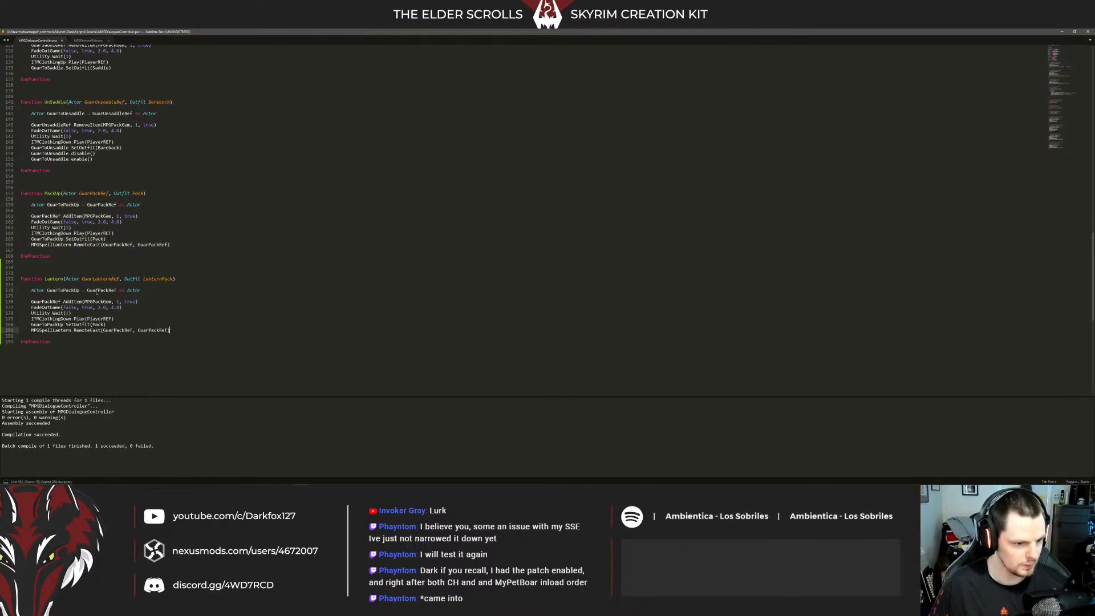
# Change GuarPackRef to GuarLanternRef in the Actor declaration of the Lantern function
pyautogui.scroll(-4, 74, 289)
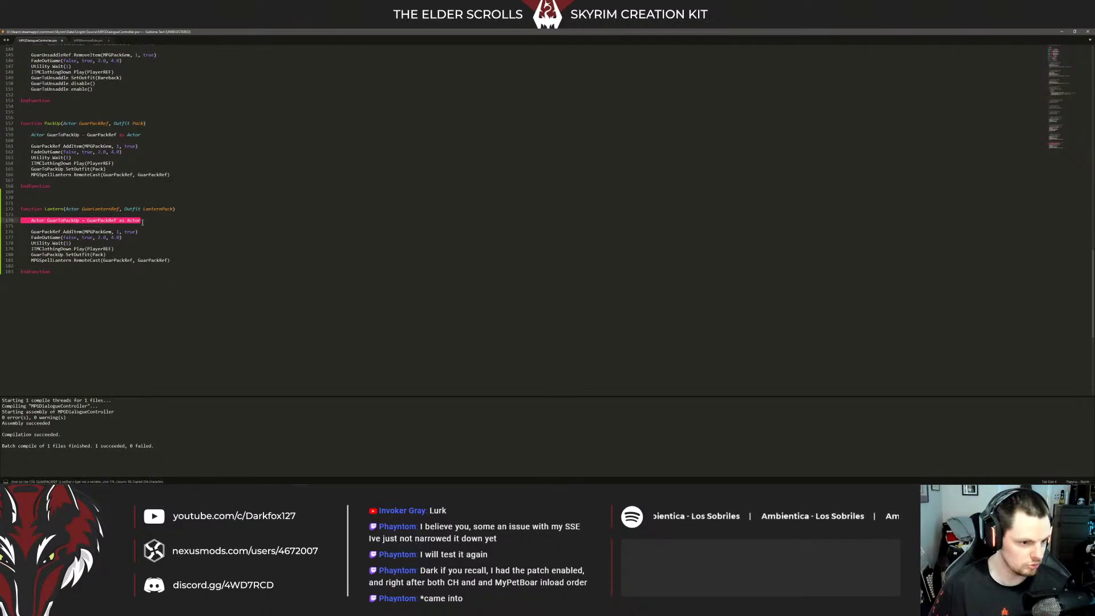
pyautogui.press('BackSpace')
pyautogui.press('BackSpace')
pyautogui.press('BackSpace')
pyautogui.press('BackSpace')
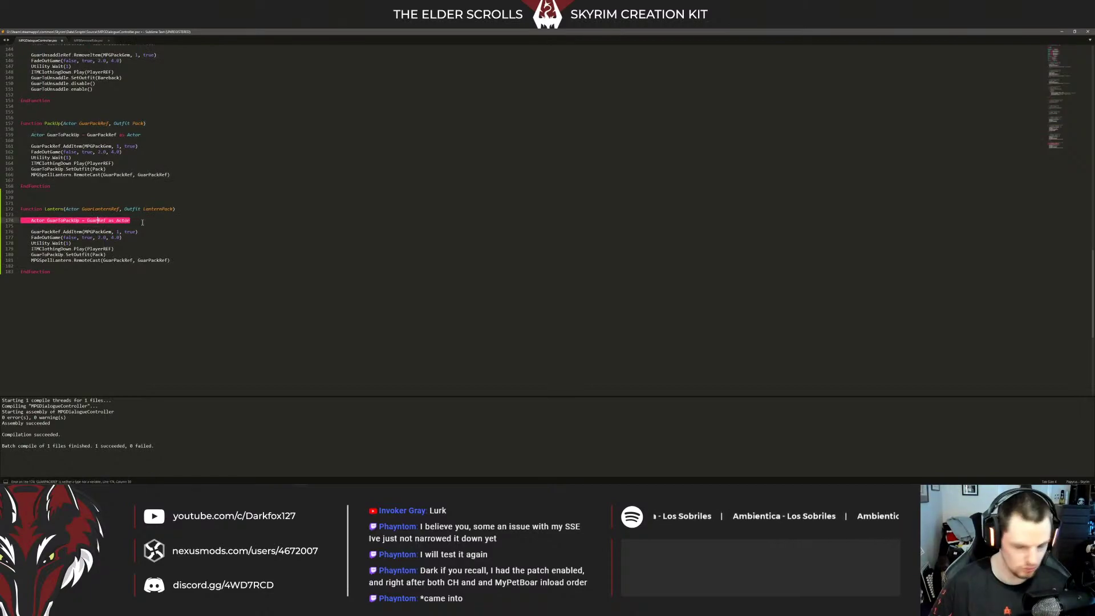
pyautogui.write('Lantern')
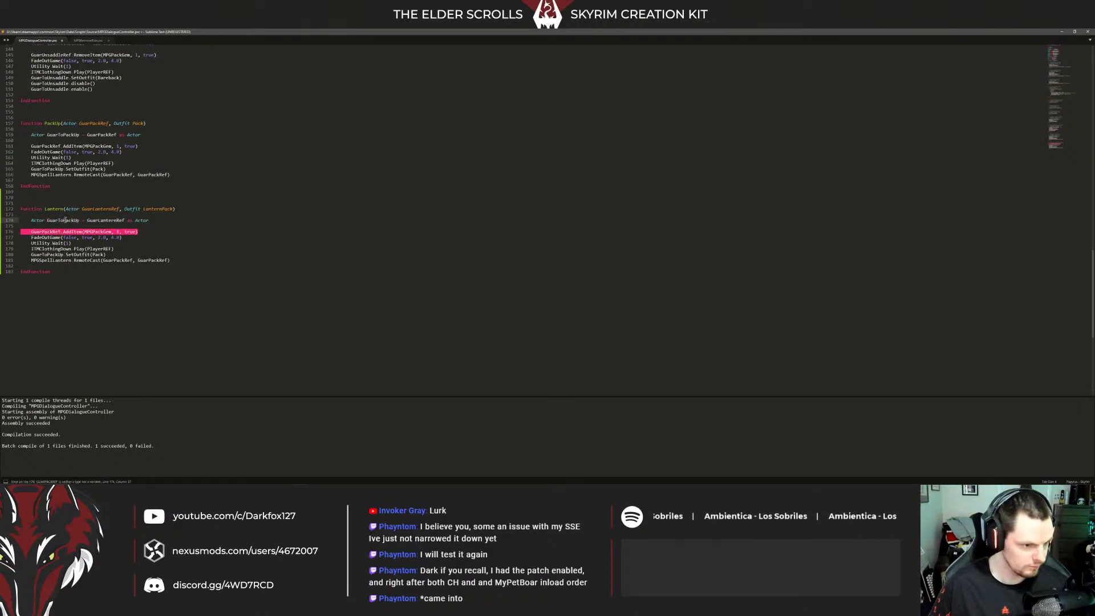
# Rename the Actor variable declared in the Lantern function to GuarLanternHolder
pyautogui.press('BackSpace')
pyautogui.press('BackSpace')
pyautogui.press('BackSpace')
pyautogui.press('BackSpace')
pyautogui.press('BackSpace')
pyautogui.press('BackSpace')
pyautogui.press('BackSpace')
pyautogui.press('BackSpace')
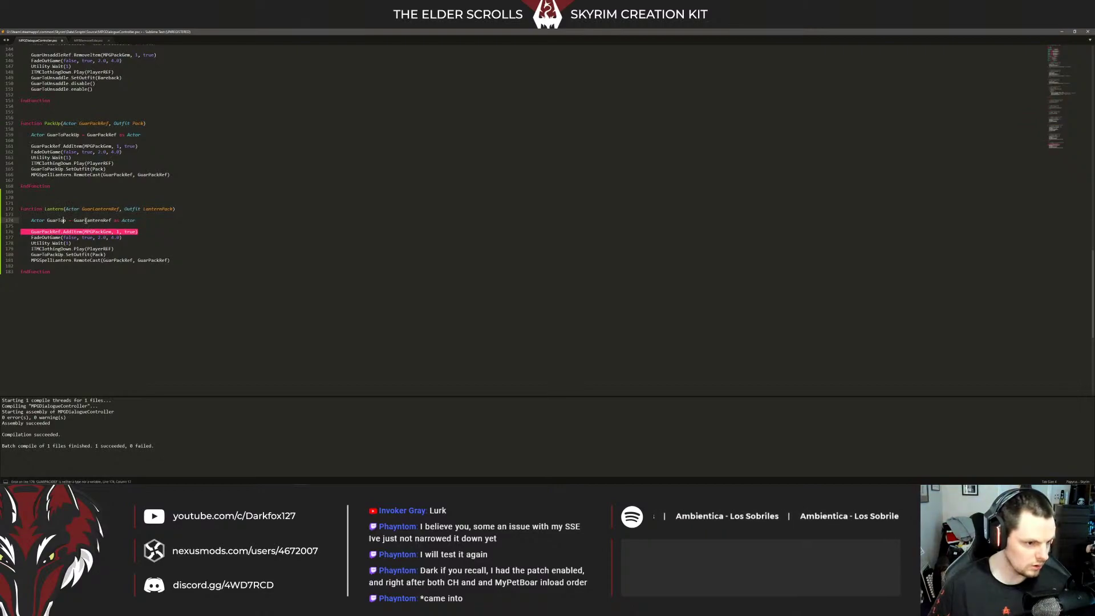
pyautogui.write('Lantern')
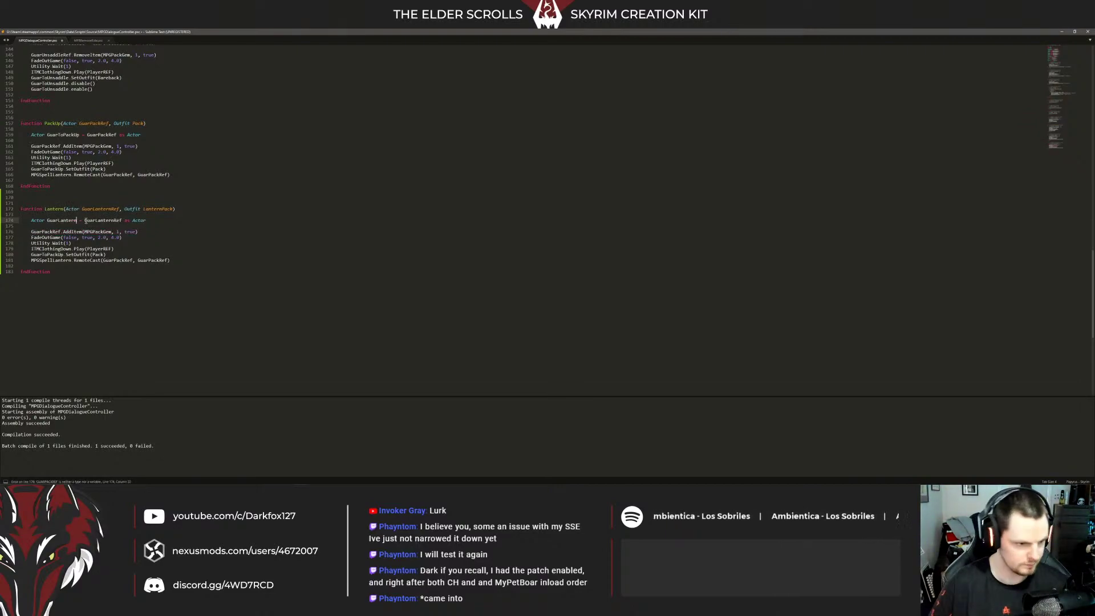
pyautogui.press('Down')
pyautogui.press('Down')
pyautogui.press('End')
pyautogui.moveTo(77, 221); pyautogui.dragTo(74, 222)
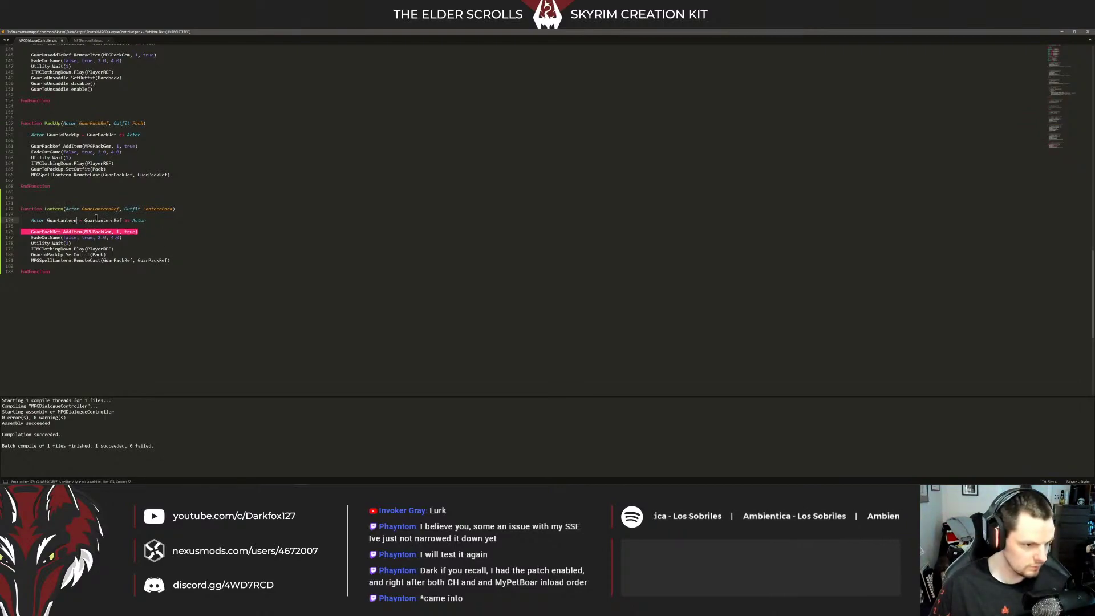
pyautogui.write('Holder')
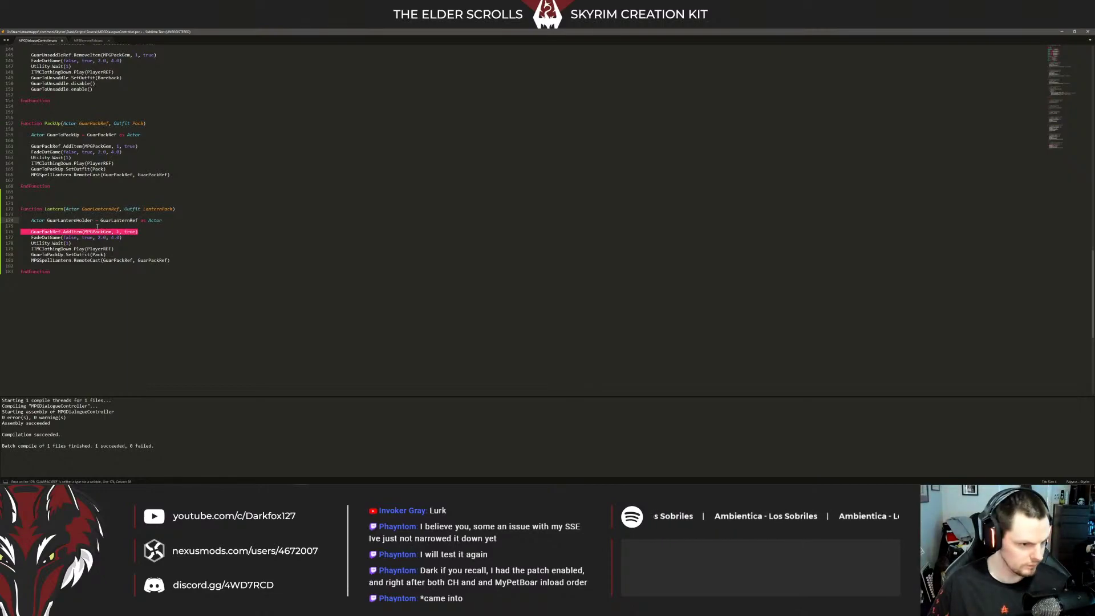
# Make the AddItem call in the Lantern function use GuarLanternRef
pyautogui.click(97, 232)
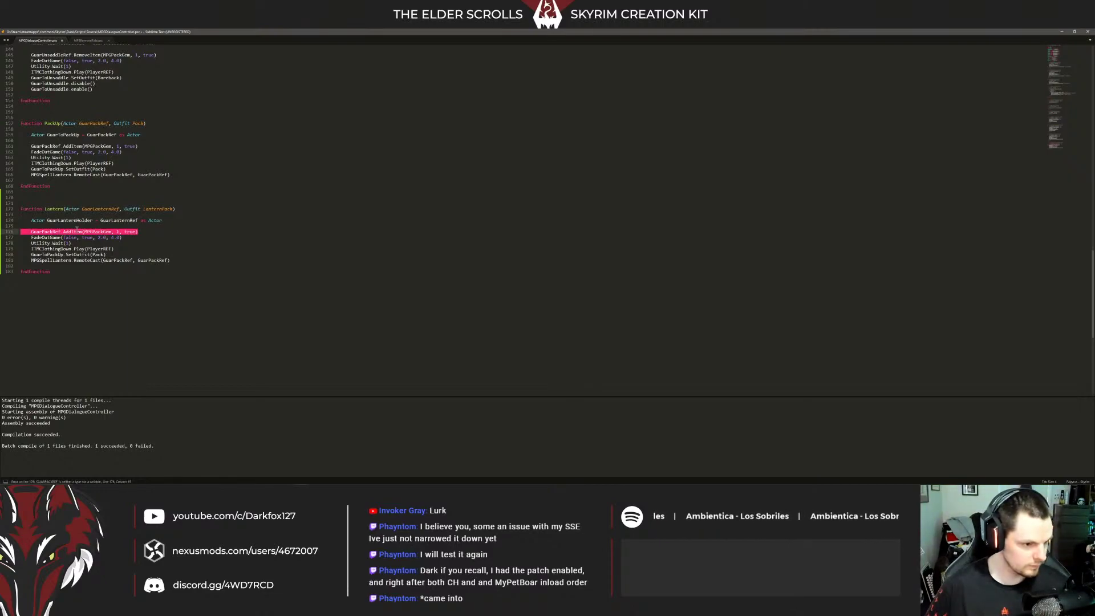
pyautogui.press('BackSpace')
pyautogui.press('BackSpace')
pyautogui.press('BackSpace')
pyautogui.press('BackSpace')
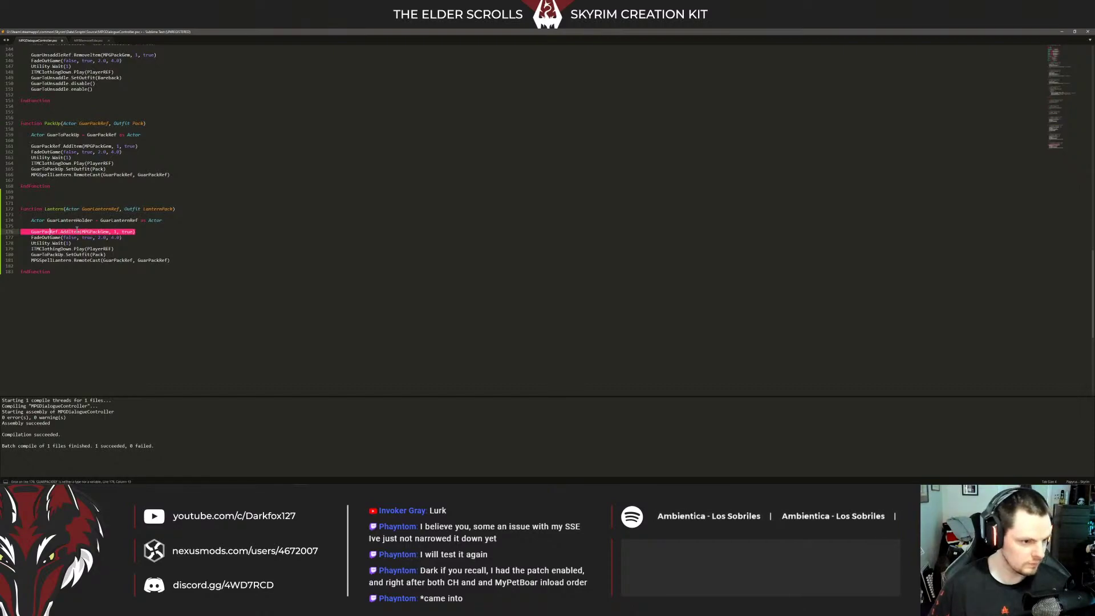
pyautogui.write('Lantern')
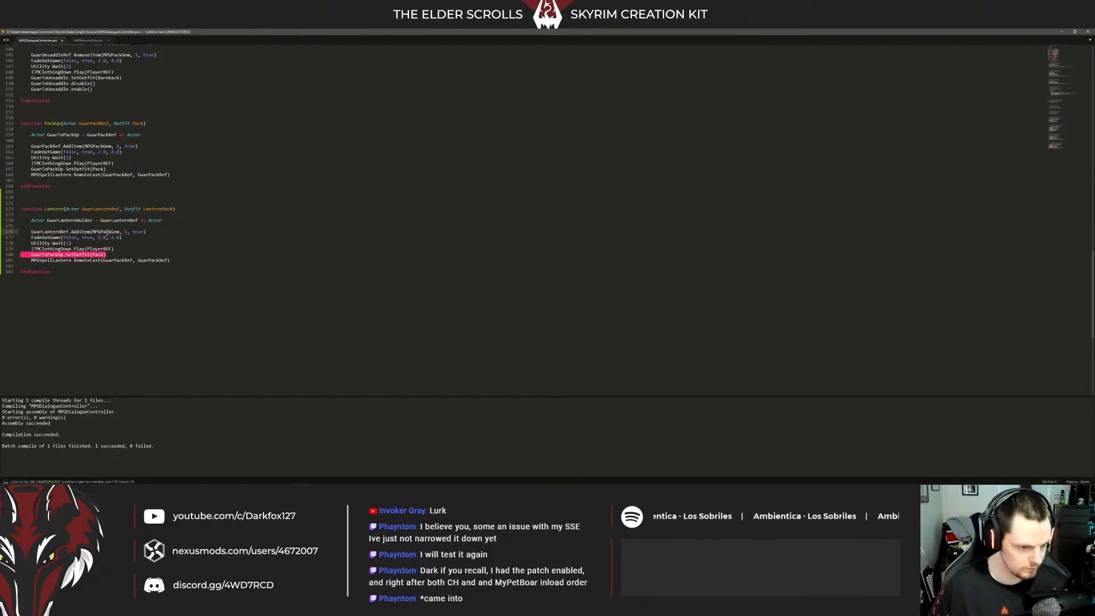
# Change the SetOutfit call in the Lantern function to use GuarLanternHolder with the LanternPack outfit
pyautogui.scroll(-2, 120, 192)
pyautogui.click(63, 220)
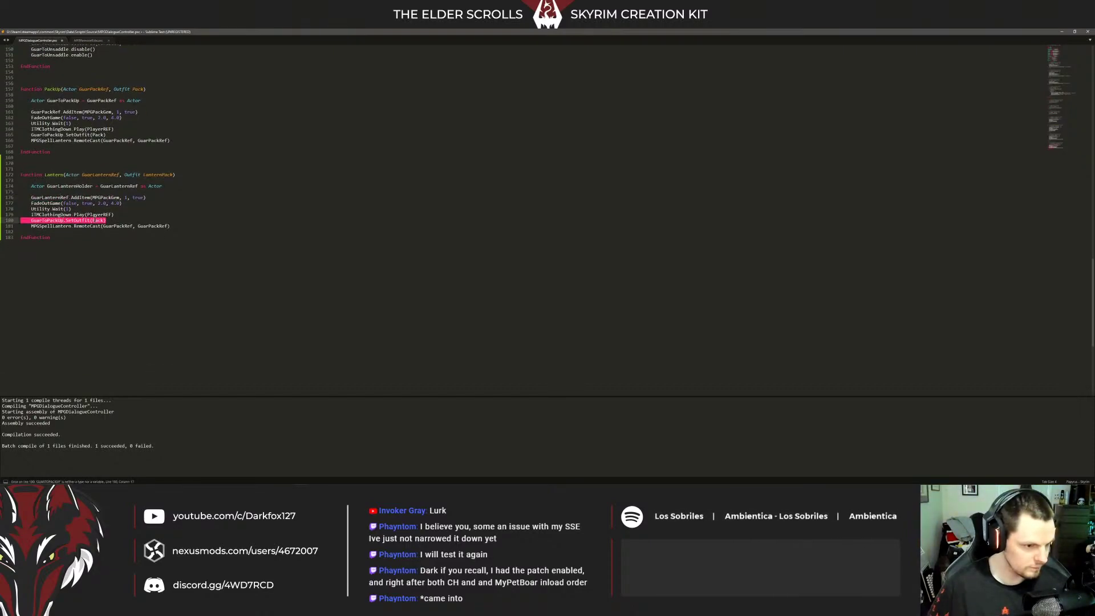
pyautogui.press('BackSpace')
pyautogui.press('BackSpace')
pyautogui.press('BackSpace')
pyautogui.press('BackSpace')
pyautogui.press('BackSpace')
pyautogui.press('BackSpace')
pyautogui.press('BackSpace')
pyautogui.press('BackSpace')
pyautogui.write('LanternHolder')
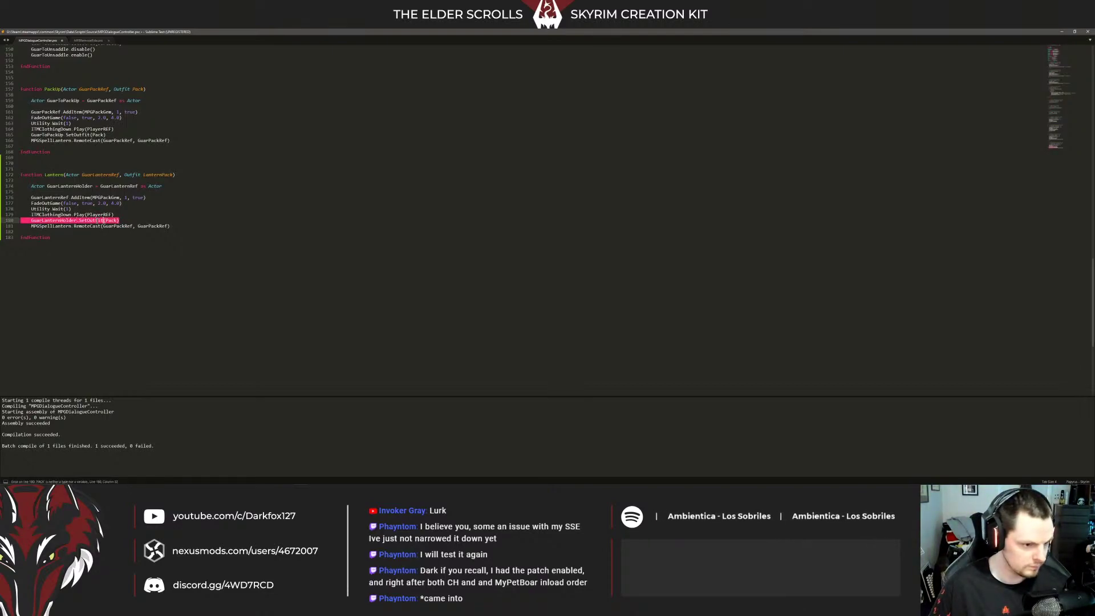
pyautogui.doubleClick(111, 220)
pyautogui.write('LanternPack')
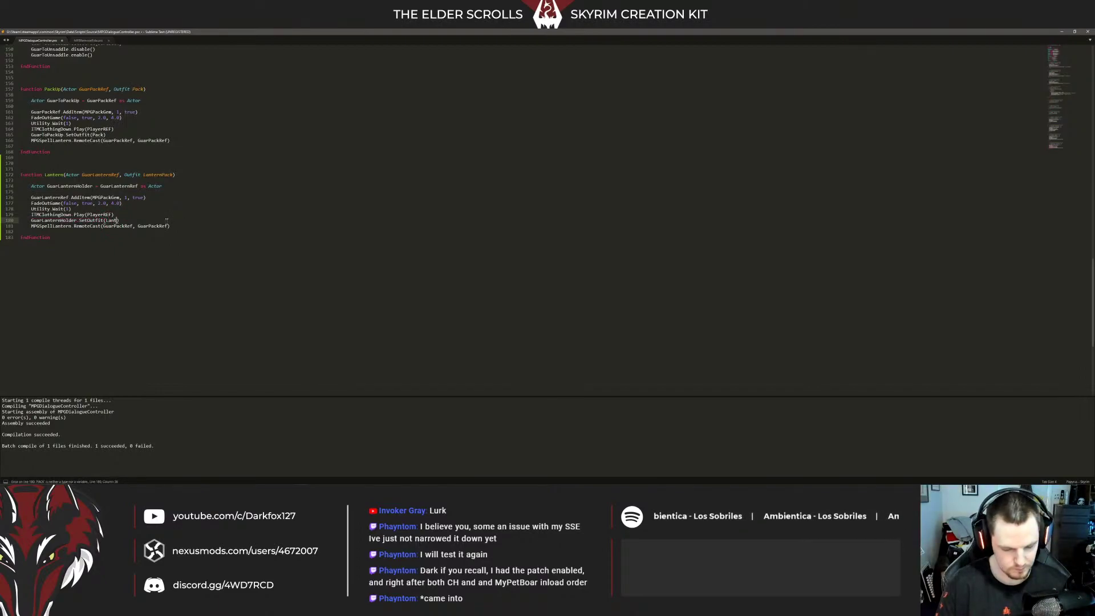
# Replace GuarPackRef with GuarLanternRef in both RemoteCast arguments of the Lantern function
pyautogui.click(165, 221)
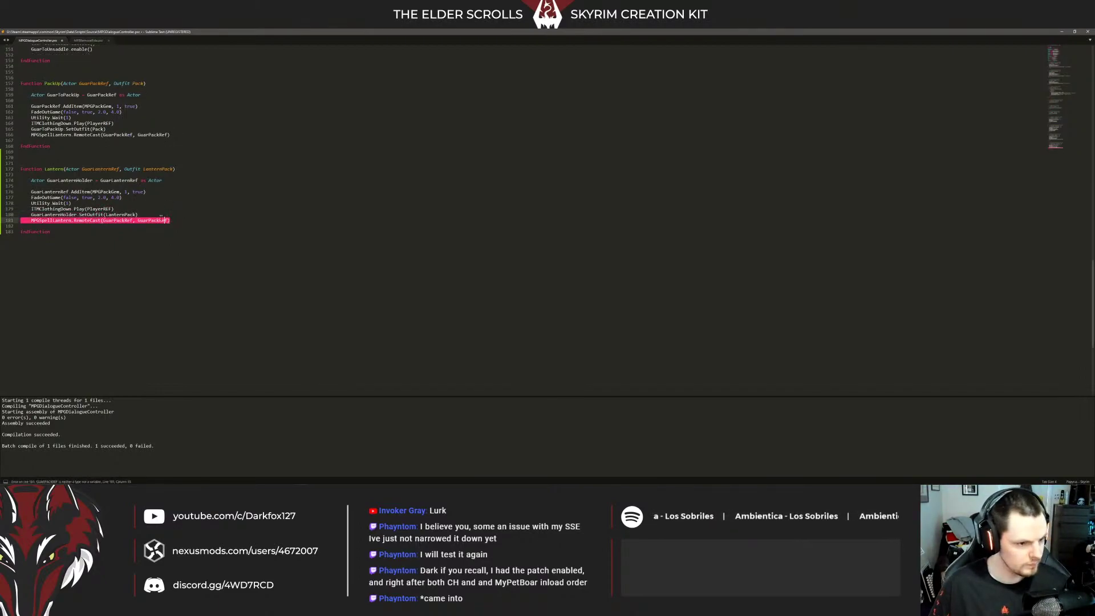
pyautogui.press('BackSpace')
pyautogui.press('BackSpace')
pyautogui.press('BackSpace')
pyautogui.press('BackSpace')
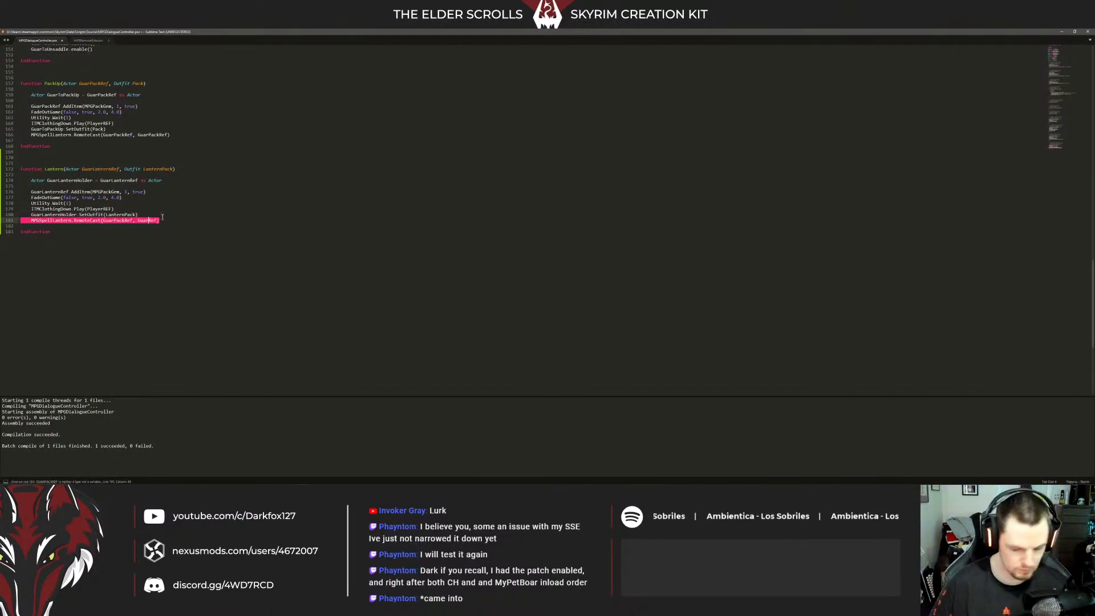
pyautogui.write('Lantern')
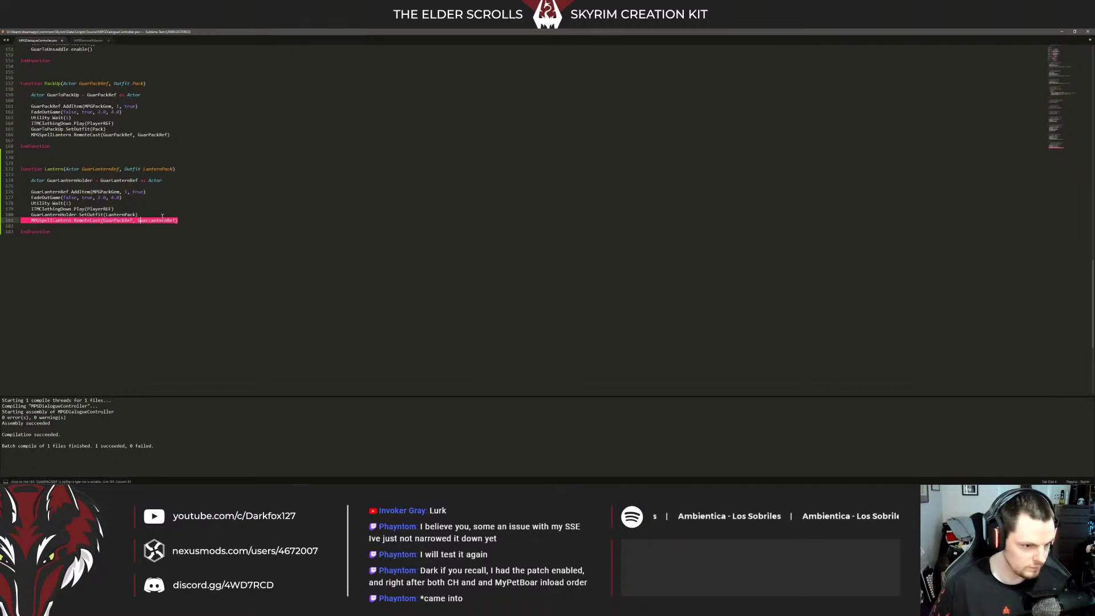
pyautogui.press('BackSpace')
pyautogui.press('BackSpace')
pyautogui.press('BackSpace')
pyautogui.press('BackSpace')
pyautogui.write('Lantern')
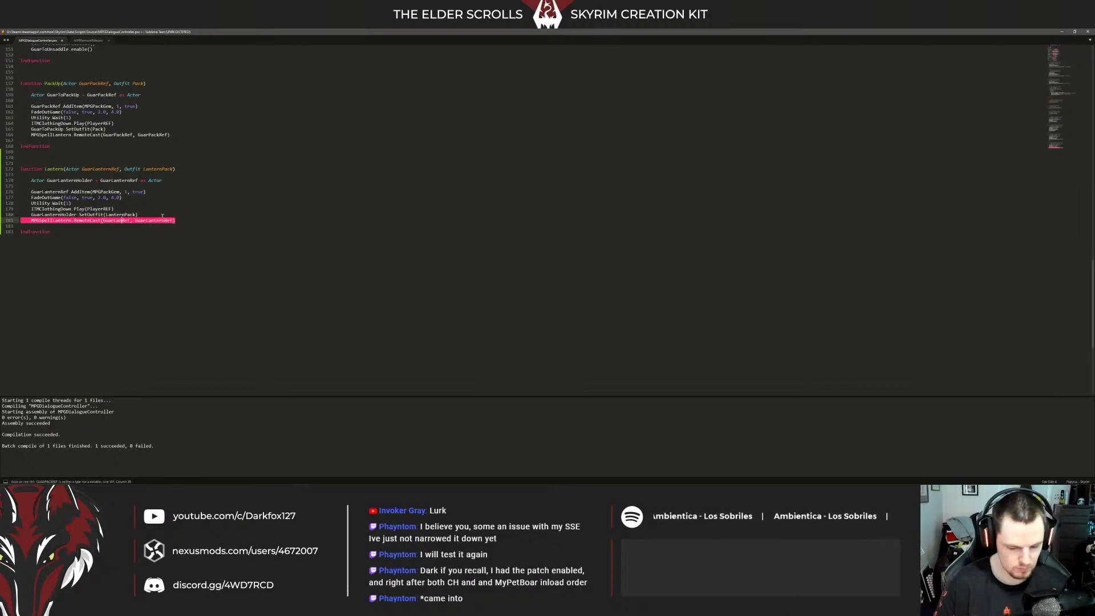
# Delete the MPGSpellLantern RemoteCast line from both the Lantern and PackUp functions
pyautogui.moveTo(186, 220); pyautogui.dragTo(23, 224)
pyautogui.press('BackSpace')
pyautogui.press('BackSpace')
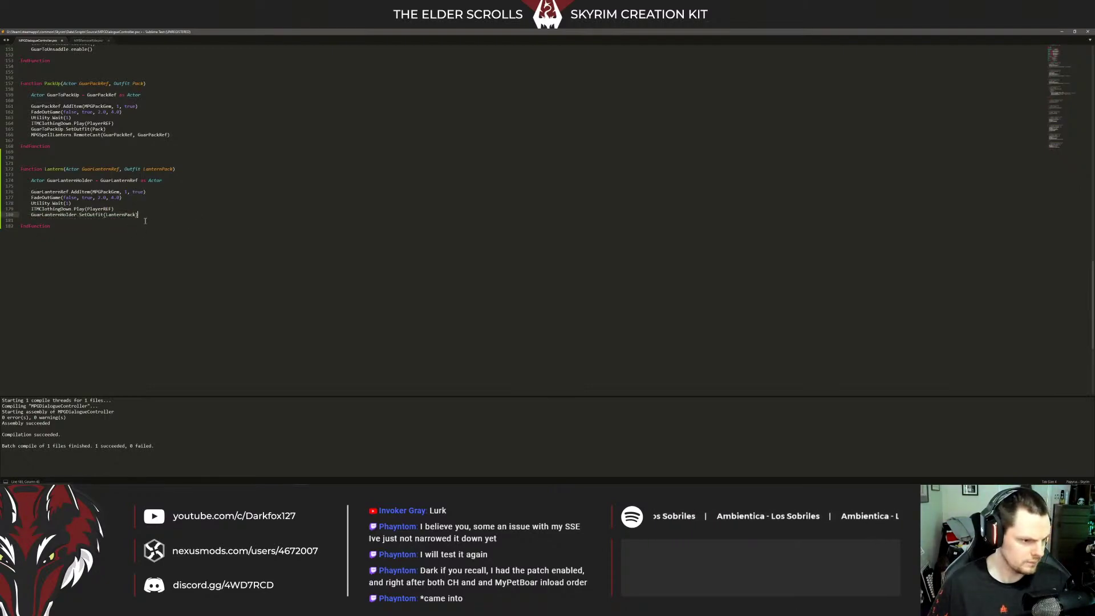
pyautogui.scroll(4, 110, 227)
pyautogui.moveTo(170, 203); pyautogui.dragTo(26, 202)
pyautogui.press('BackSpace')
pyautogui.press('BackSpace')
pyautogui.press('BackSpace')
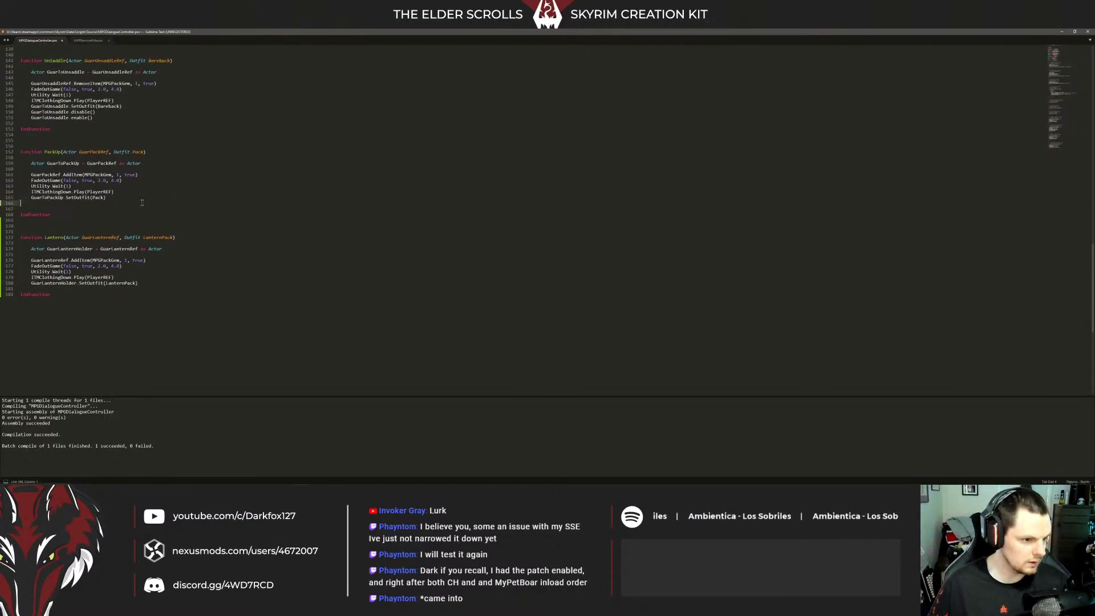
# Remove the MPGSpellLantern Spell property declaration with its spare blank line and compile the controller script
pyautogui.scroll(20, 261, 245)
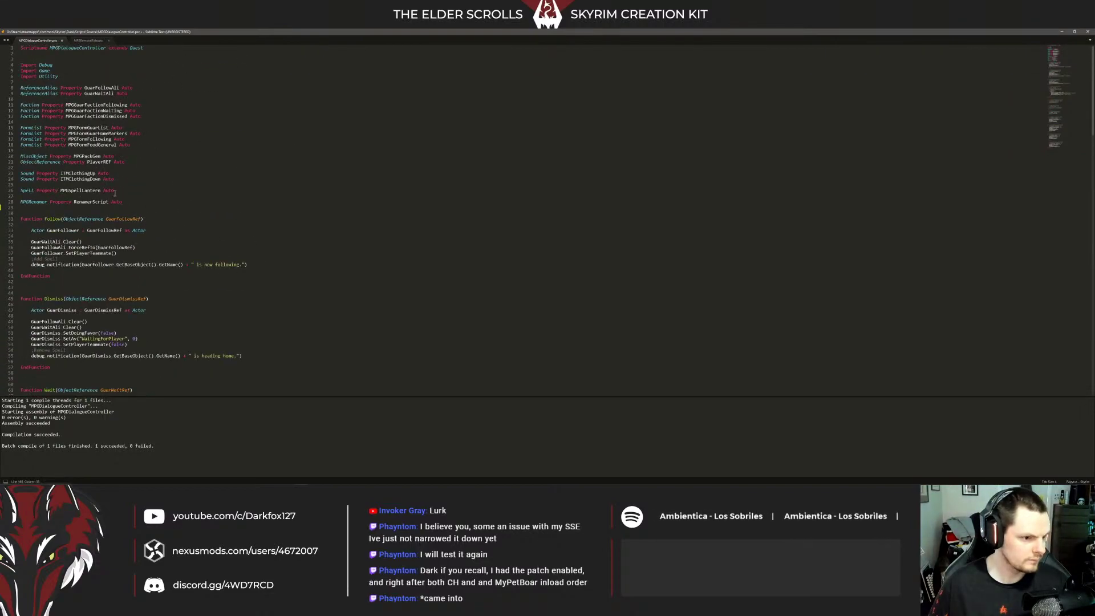
pyautogui.moveTo(115, 194); pyautogui.dragTo(22, 184)
pyautogui.press('BackSpace')
pyautogui.press('Delete')
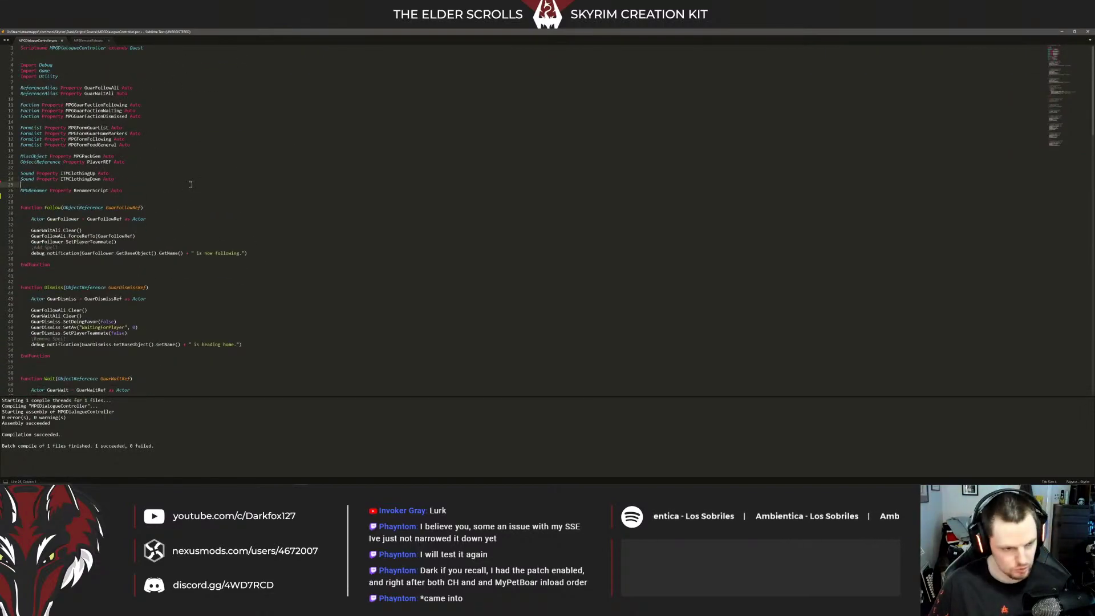
pyautogui.hotkey('ctrl', 'b')
# Comment out the FadeOutGame line in the Lantern function
pyautogui.scroll(-20, 234, 208)
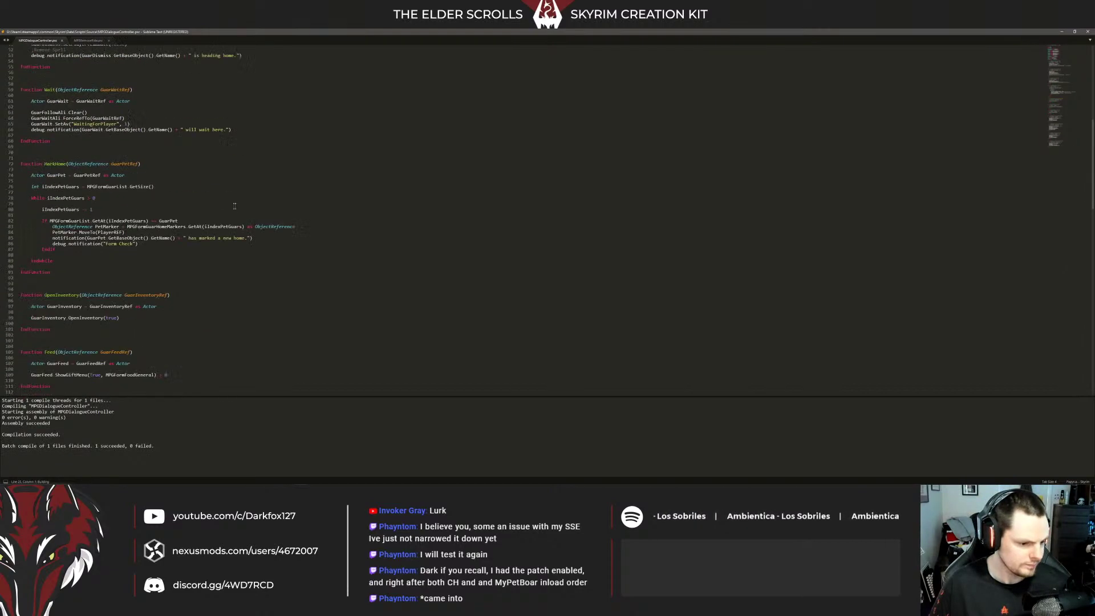
pyautogui.scroll(-3, 234, 209)
pyautogui.click(157, 315)
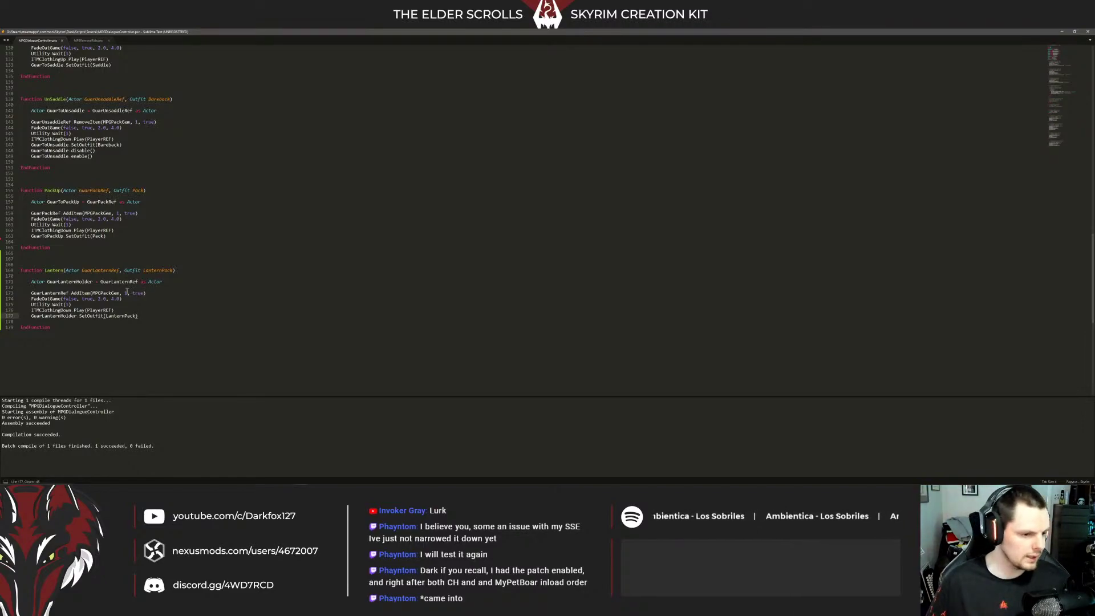
pyautogui.click(32, 298)
pyautogui.hotkey('ctrl', '/')
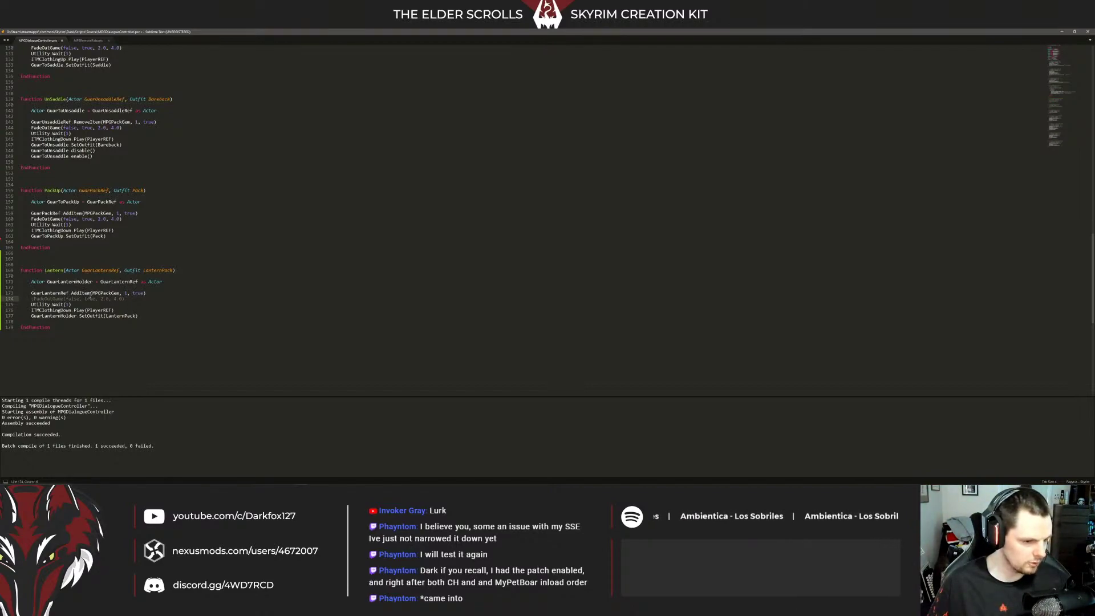
# Delete the MPGPackGem AddItem line from the Lantern function
pyautogui.doubleClick(67, 294)
pyautogui.click(81, 294)
pyautogui.doubleClick(107, 294)
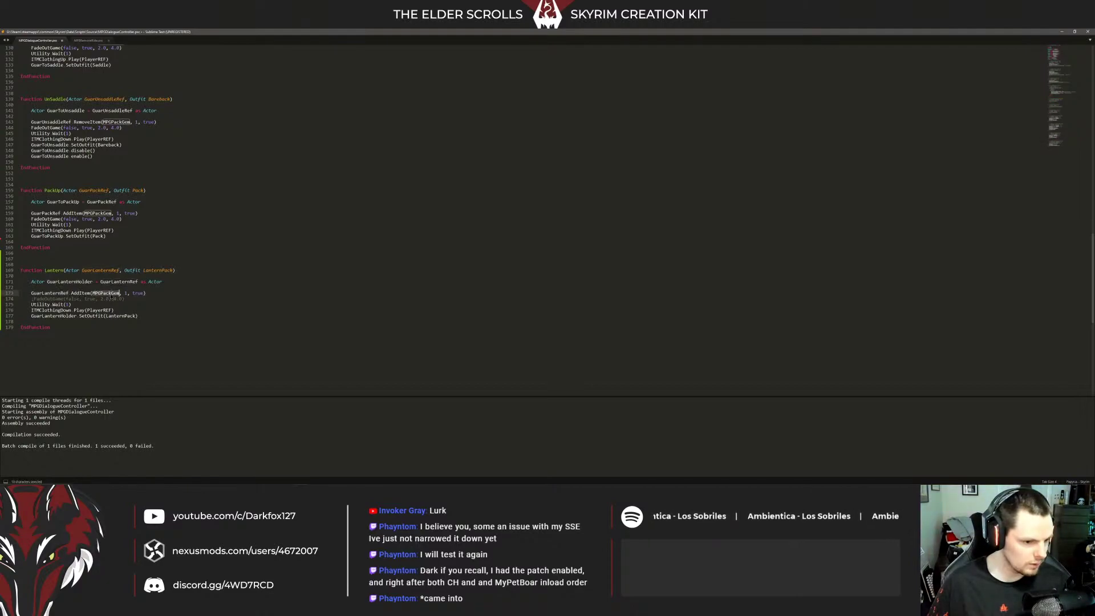
pyautogui.click(162, 294)
pyautogui.hotkey('shift', 'Home')
pyautogui.hotkey('shift', 'Home')
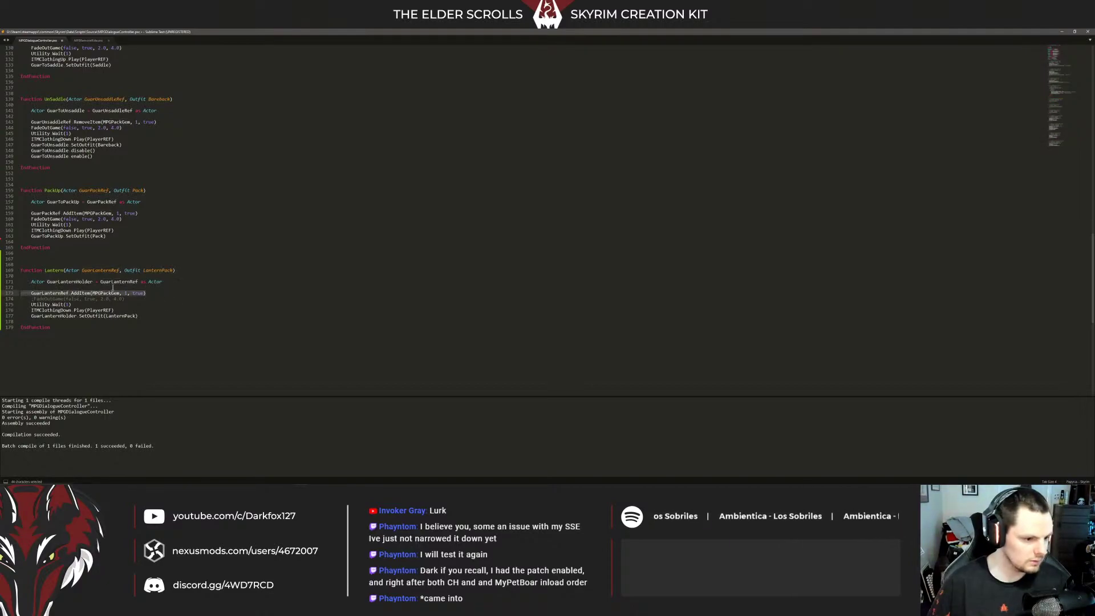
pyautogui.press('BackSpace')
pyautogui.press('BackSpace')
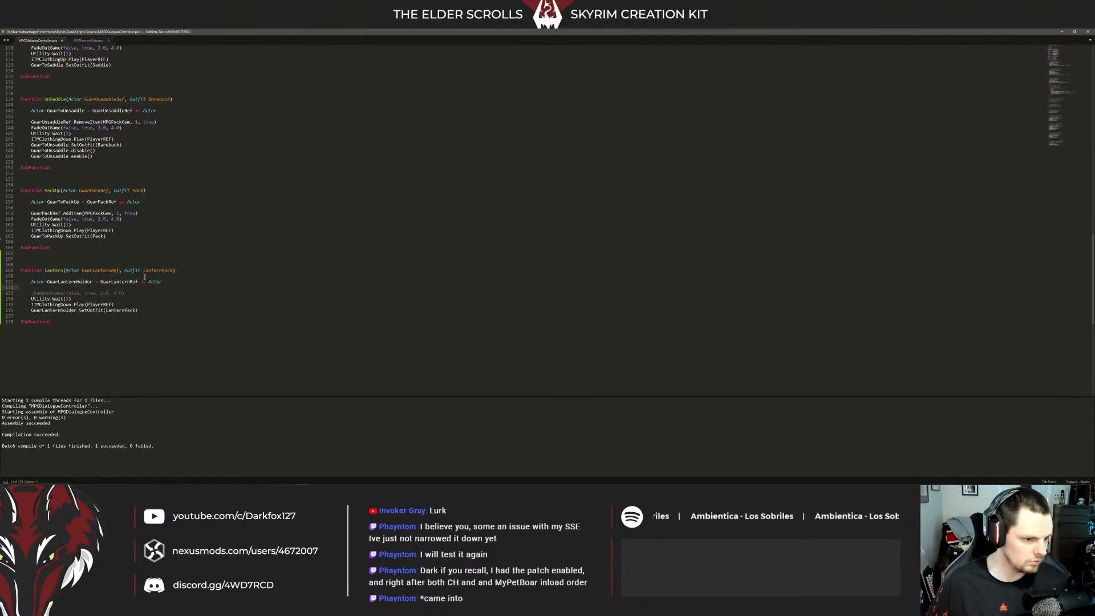
# Delete the MPGPackGem AddItem line from the PackUp function
pyautogui.scroll(2, 144, 277)
pyautogui.click(138, 247)
pyautogui.hotkey('shift', 'Home')
pyautogui.hotkey('shift', 'Home')
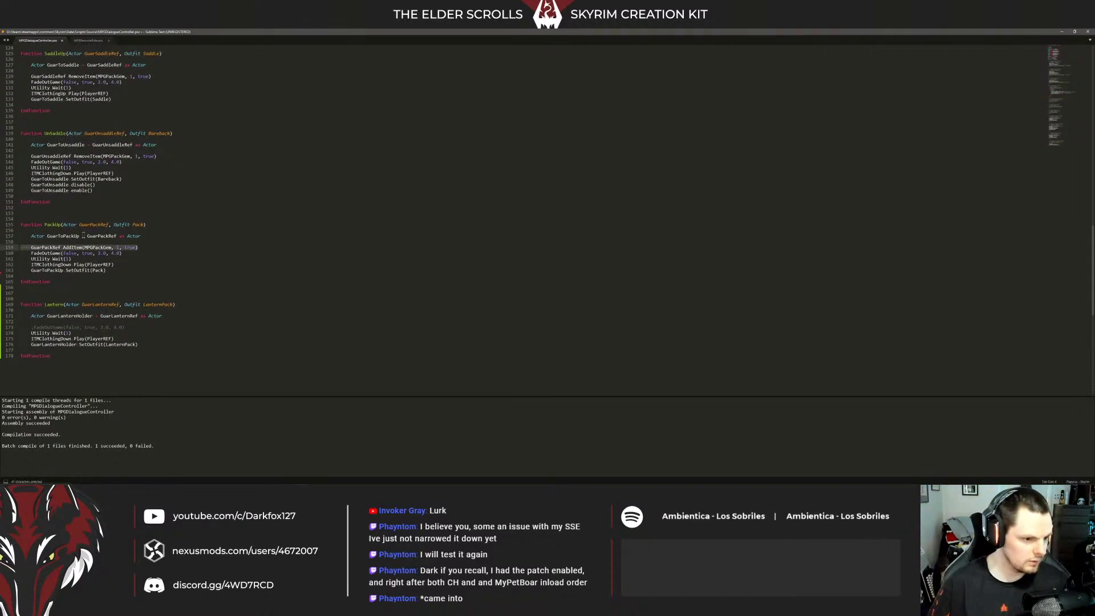
pyautogui.press('BackSpace')
pyautogui.press('BackSpace')
# Delete the MPGPackGem RemoveItem line from the UnSaddle function
pyautogui.scroll(2, 96, 224)
pyautogui.click(164, 193)
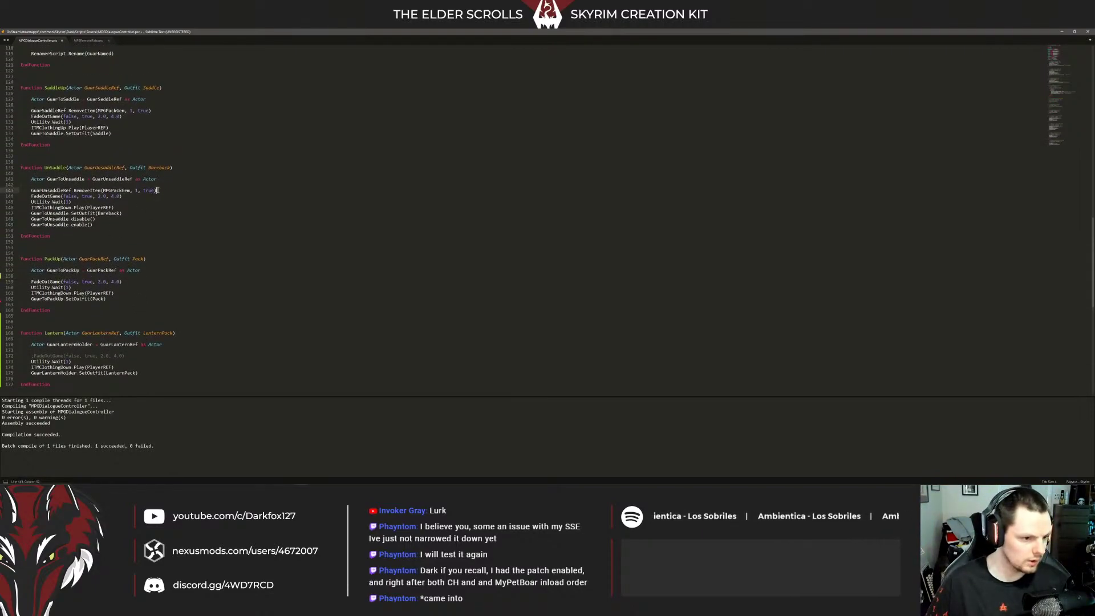
pyautogui.hotkey('shift', 'Home')
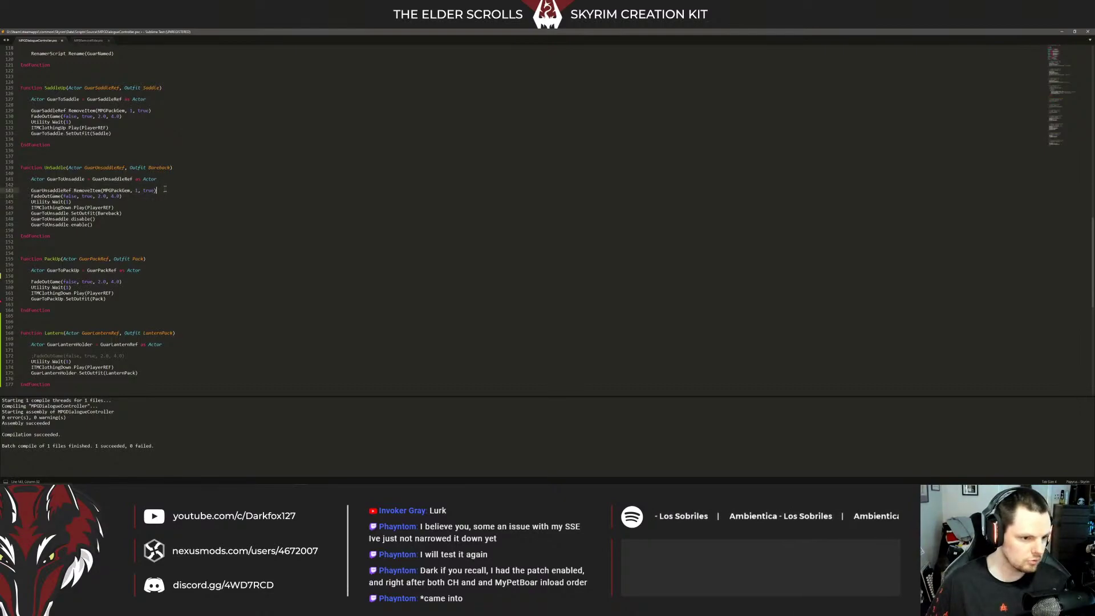
pyautogui.press('BackSpace')
pyautogui.press('BackSpace')
pyautogui.press('BackSpace')
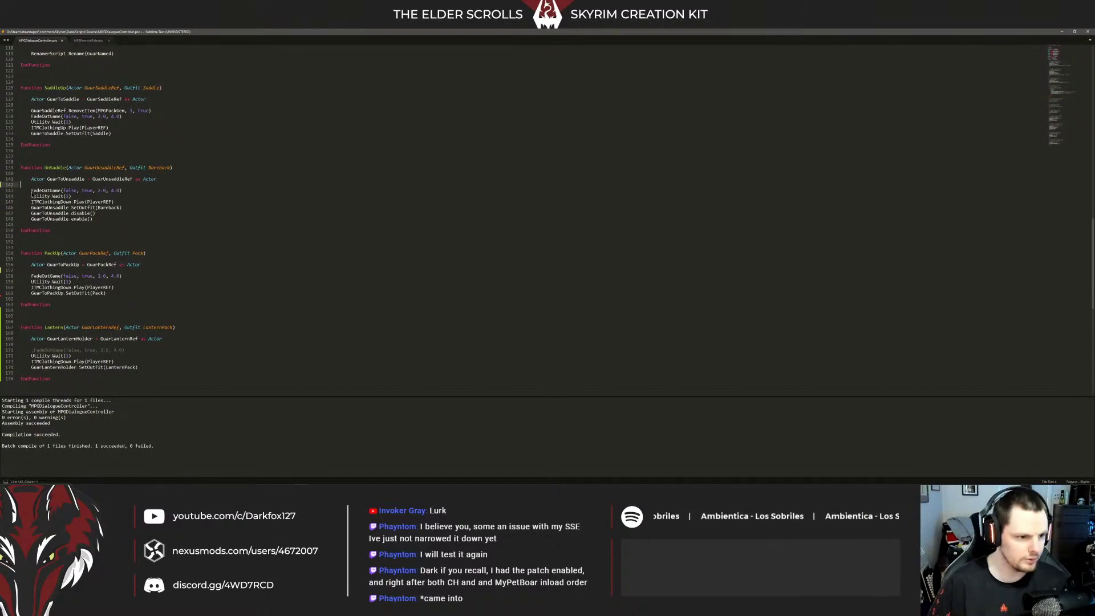
# Delete the MPGPackGem RemoveItem line from the SaddleUp function
pyautogui.scroll(5, 125, 210)
pyautogui.click(156, 195)
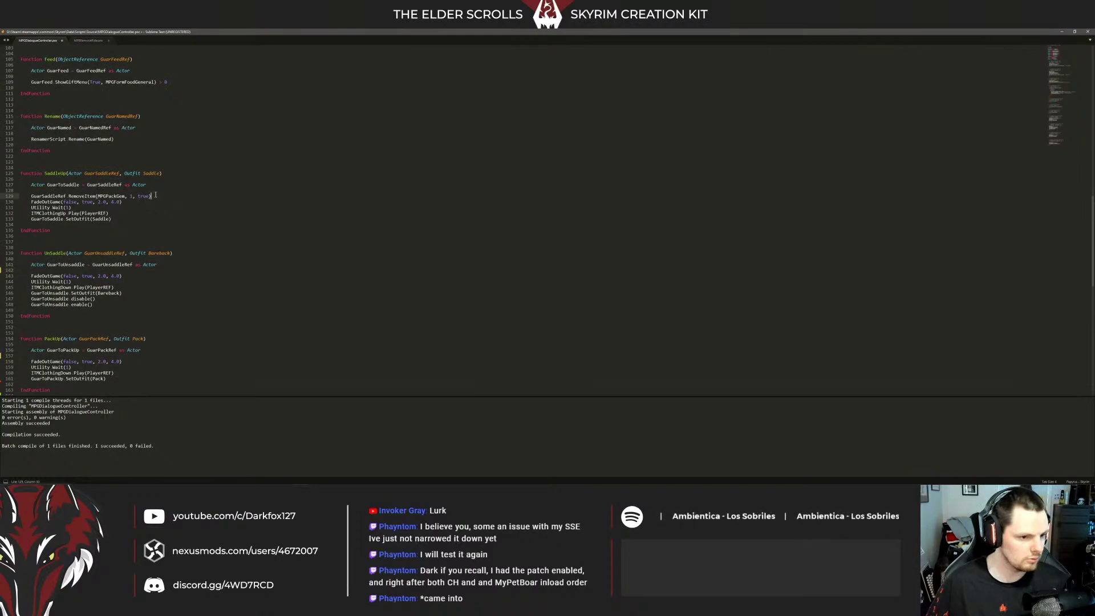
pyautogui.hotkey('shift', 'Home')
pyautogui.press('BackSpace')
pyautogui.press('BackSpace')
pyautogui.press('BackSpace')
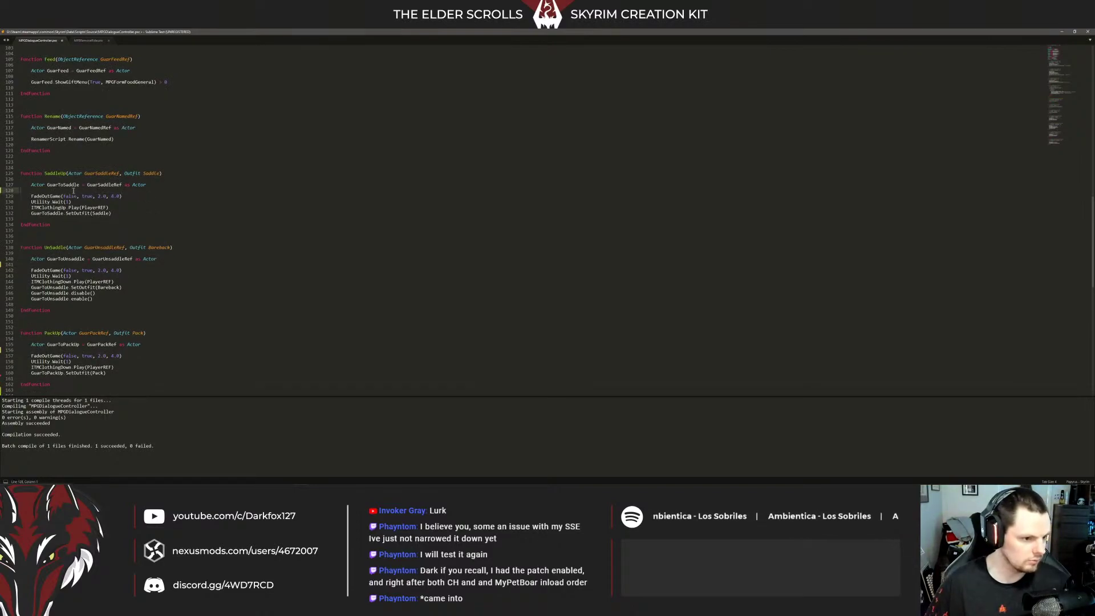
# Remove the MPGPackGem MiscObject property declaration near the script's start and compile the controller script
pyautogui.scroll(15, 85, 194)
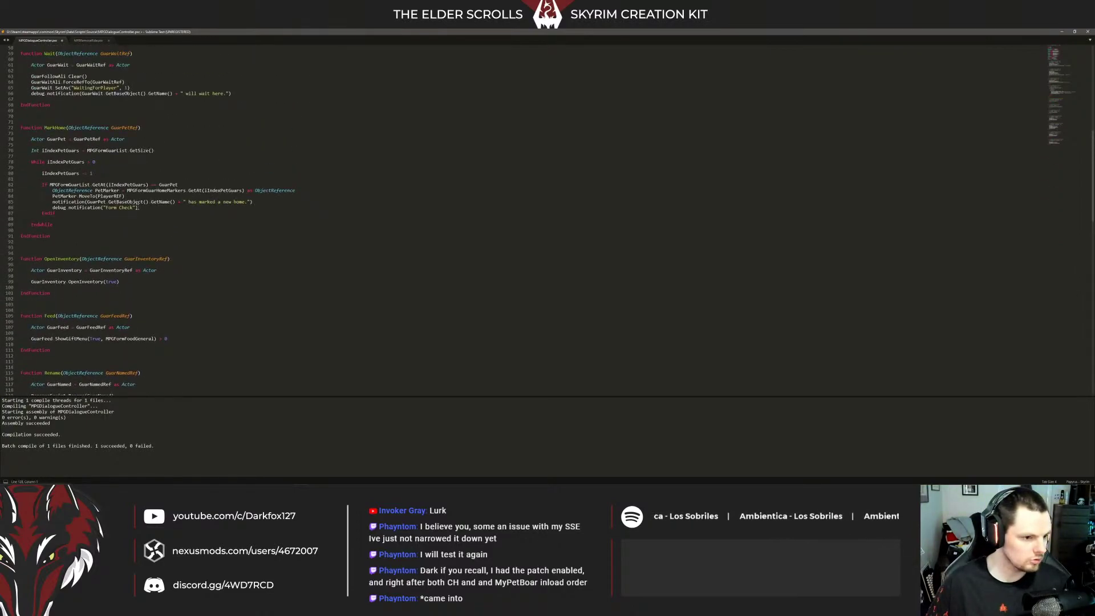
pyautogui.scroll(15, 171, 211)
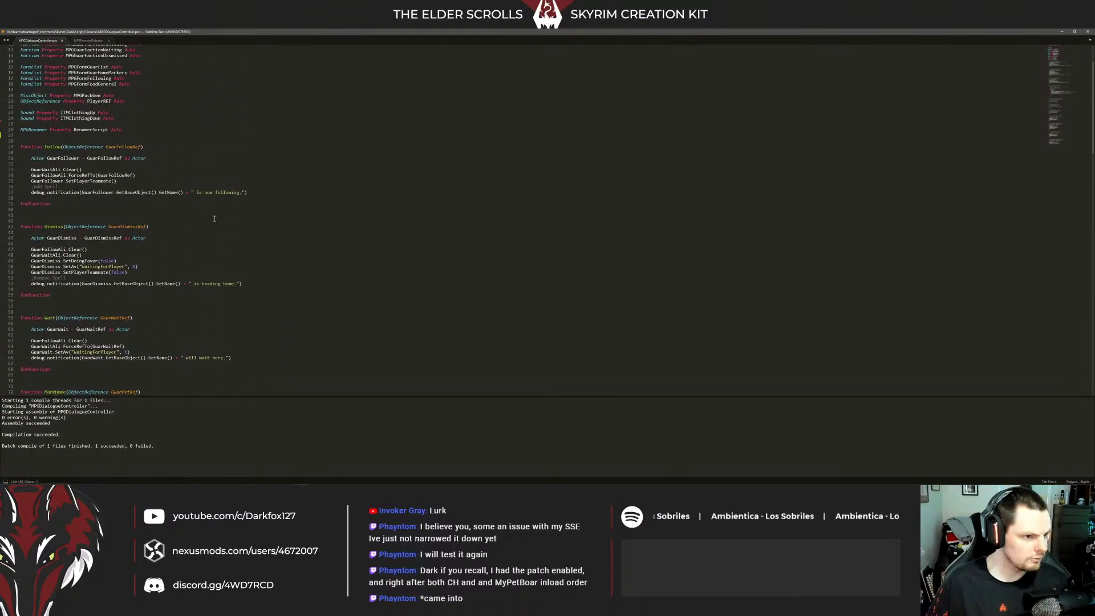
pyautogui.scroll(4, 194, 200)
pyautogui.moveTo(123, 157); pyautogui.dragTo(14, 158)
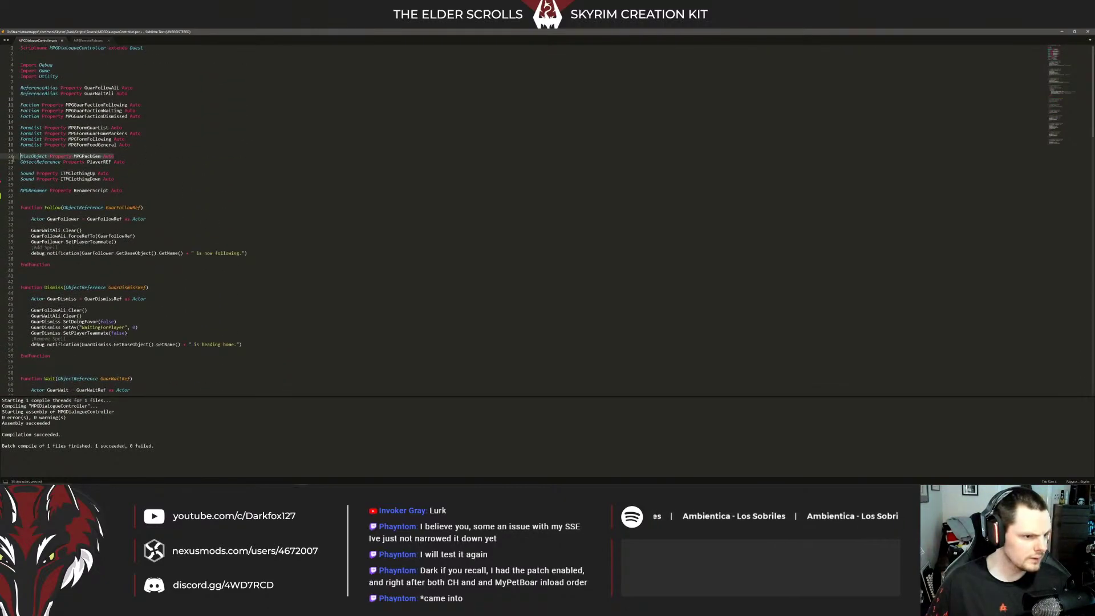
pyautogui.press('BackSpace')
pyautogui.hotkey('ctrl', 'b')
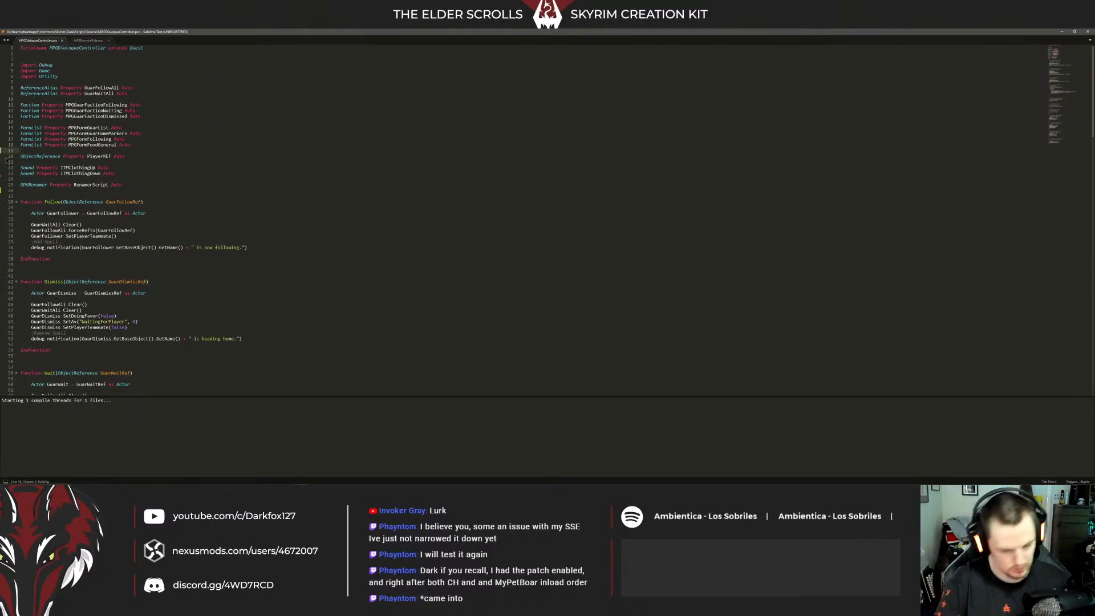
# Comment out the Utility.Wait(1) line in the Lantern function
pyautogui.scroll(-20, 253, 226)
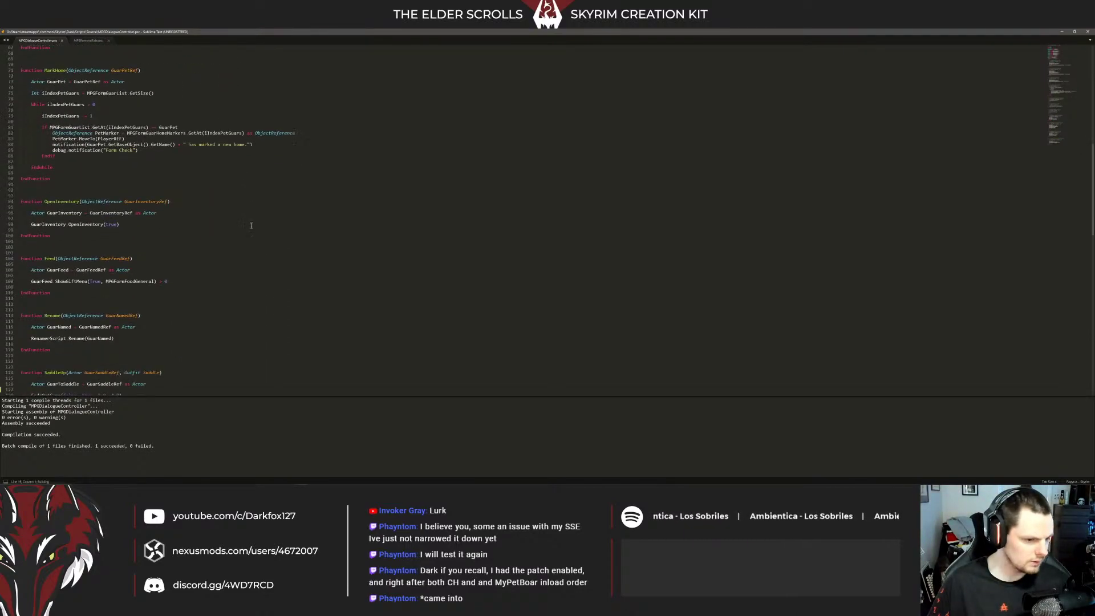
pyautogui.scroll(-8, 252, 226)
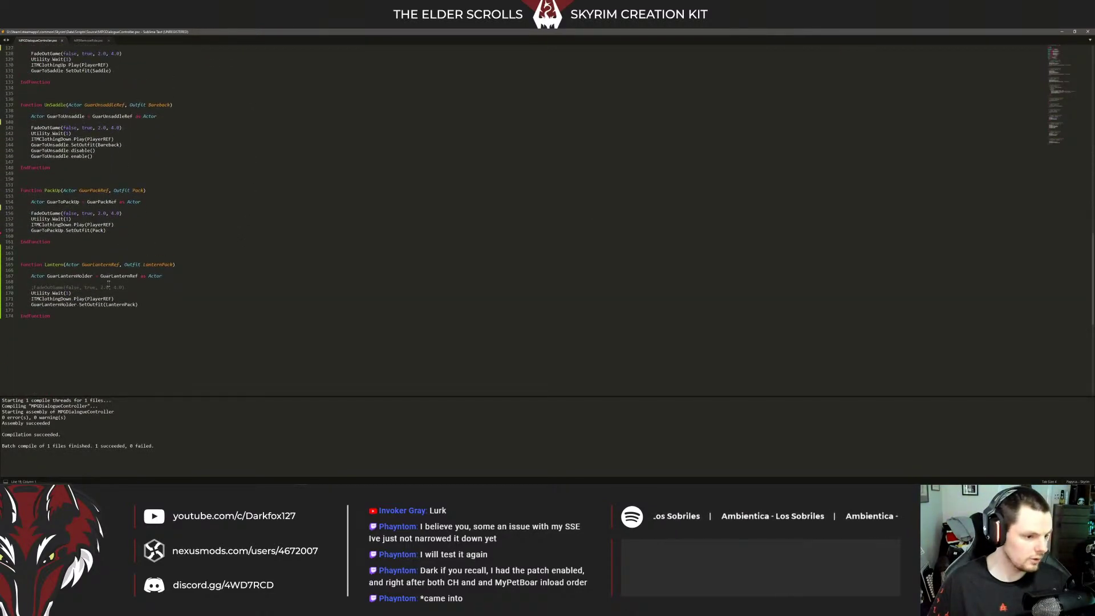
pyautogui.click(84, 293)
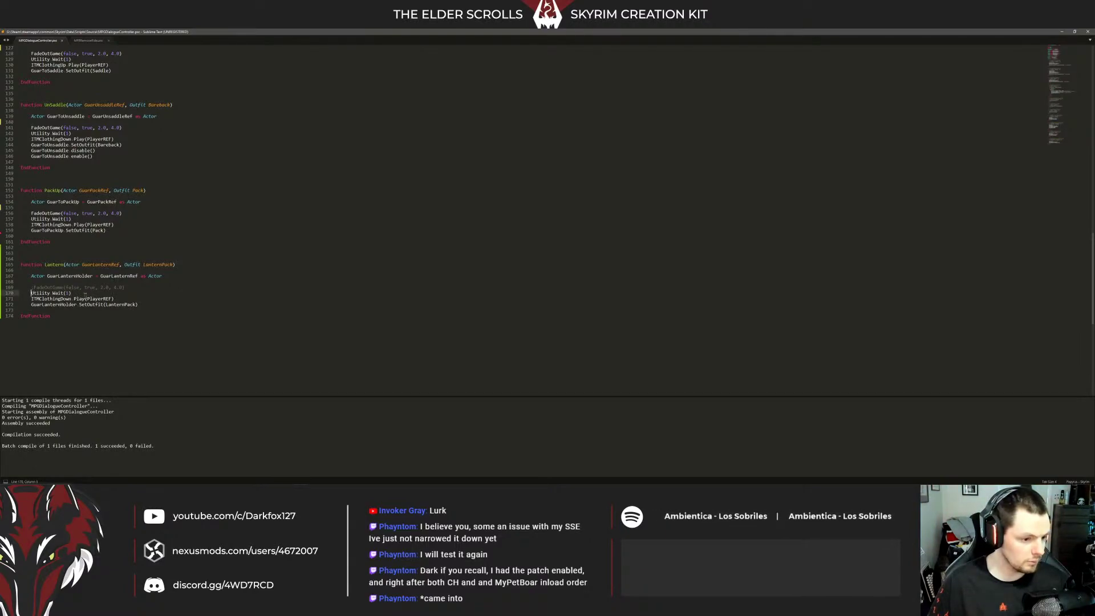
pyautogui.write(';')
pyautogui.click(59, 298)
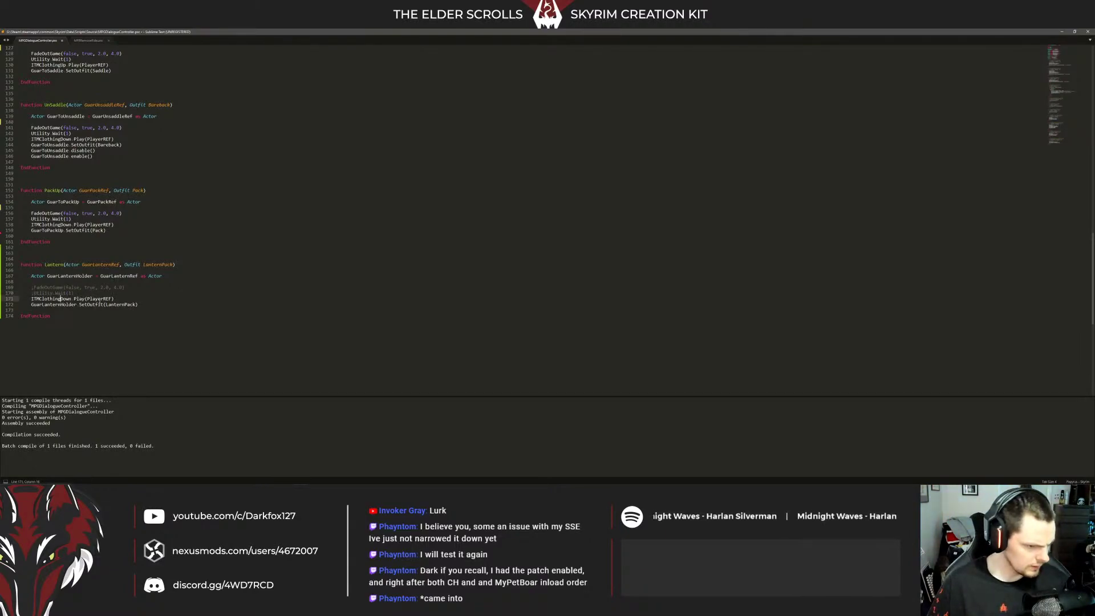
pyautogui.click(29, 298)
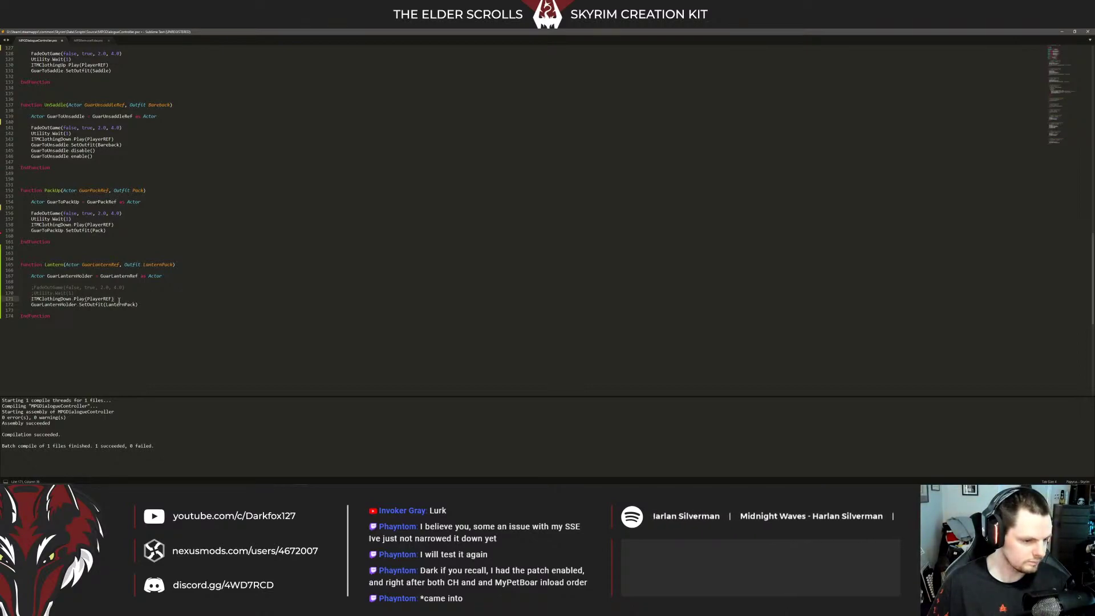
pyautogui.click(134, 293)
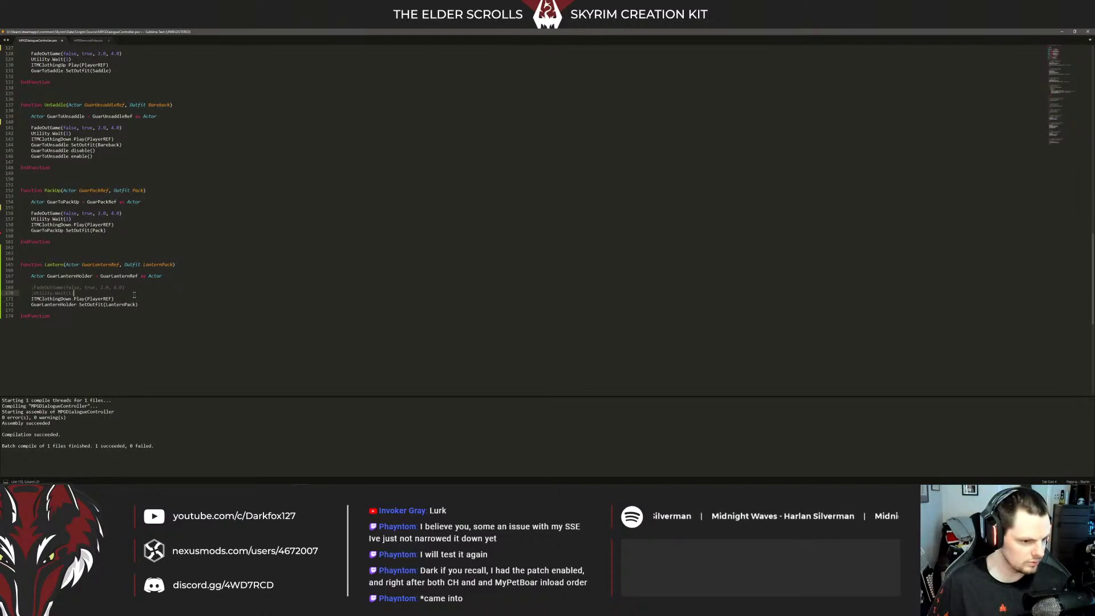
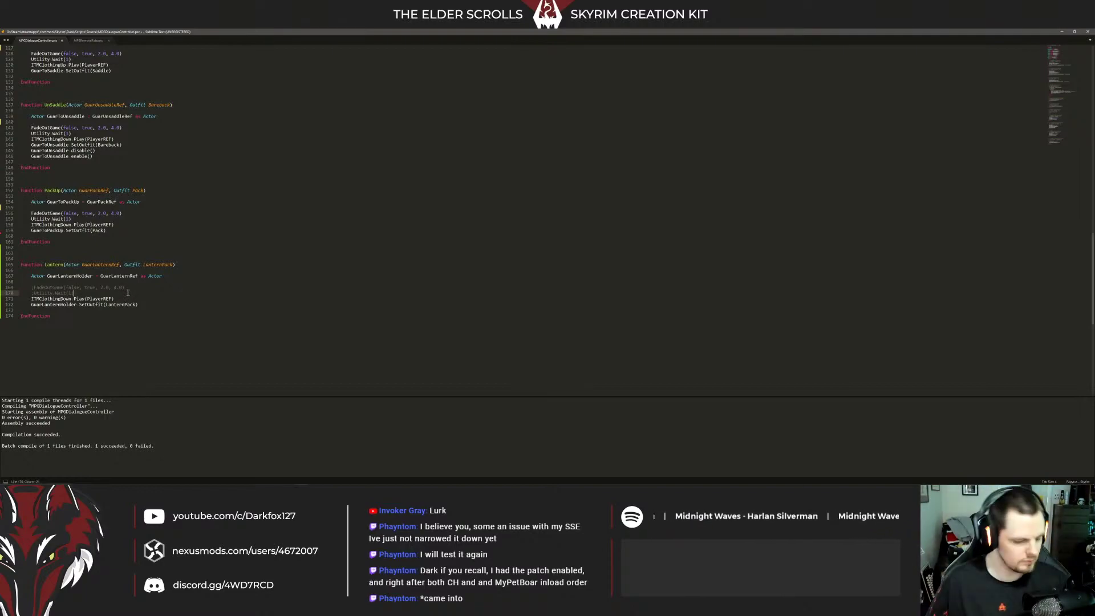
# Add a third parameter, Bool LanternAction, to the Lantern function's signature
pyautogui.click(198, 266)
pyautogui.write(', b')
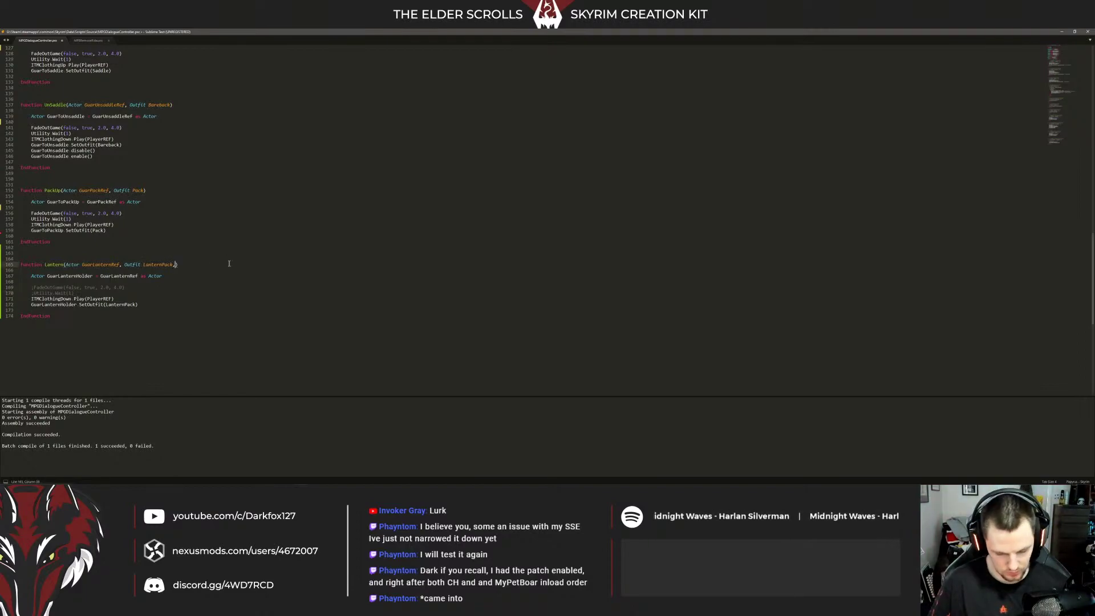
pyautogui.write('ool')
pyautogui.scroll(-3, 229, 263)
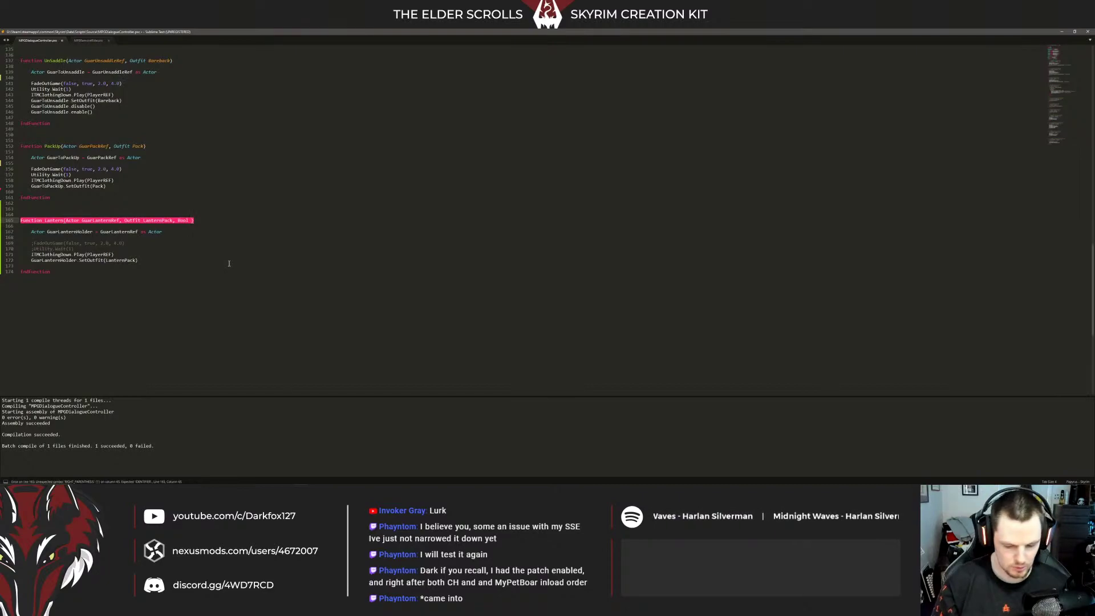
pyautogui.write('ON')
pyautogui.press('BackSpace')
pyautogui.press('BackSpace')
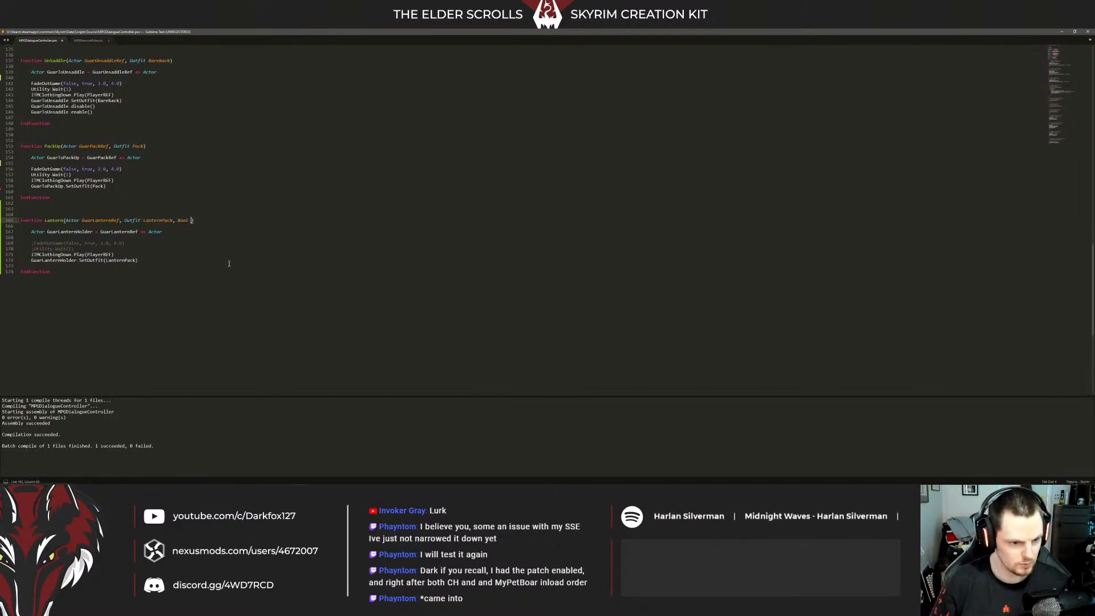
pyautogui.write('A')
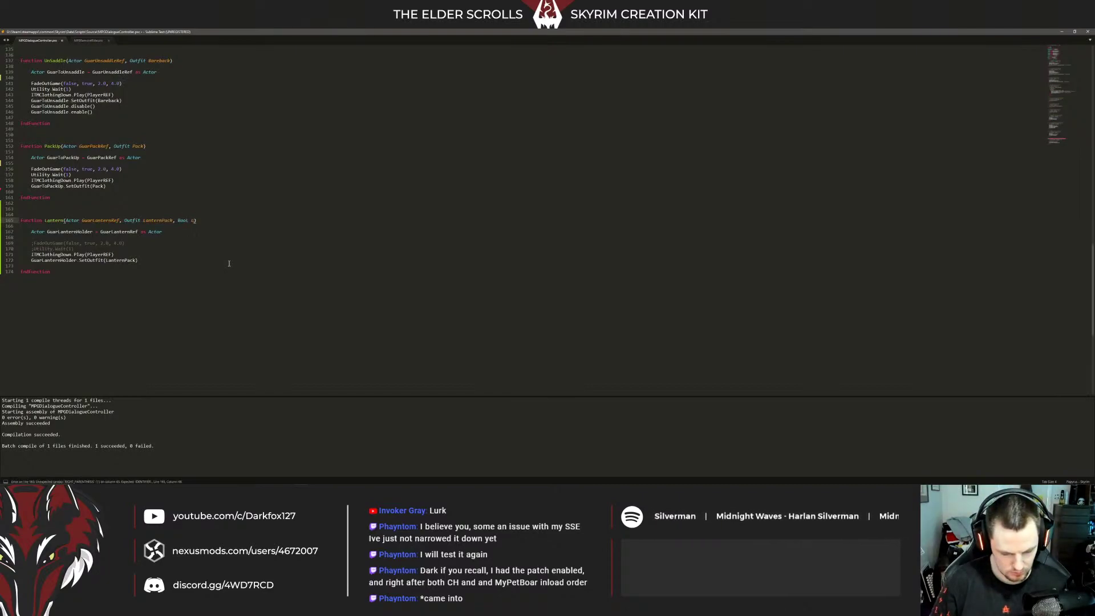
pyautogui.press('BackSpace')
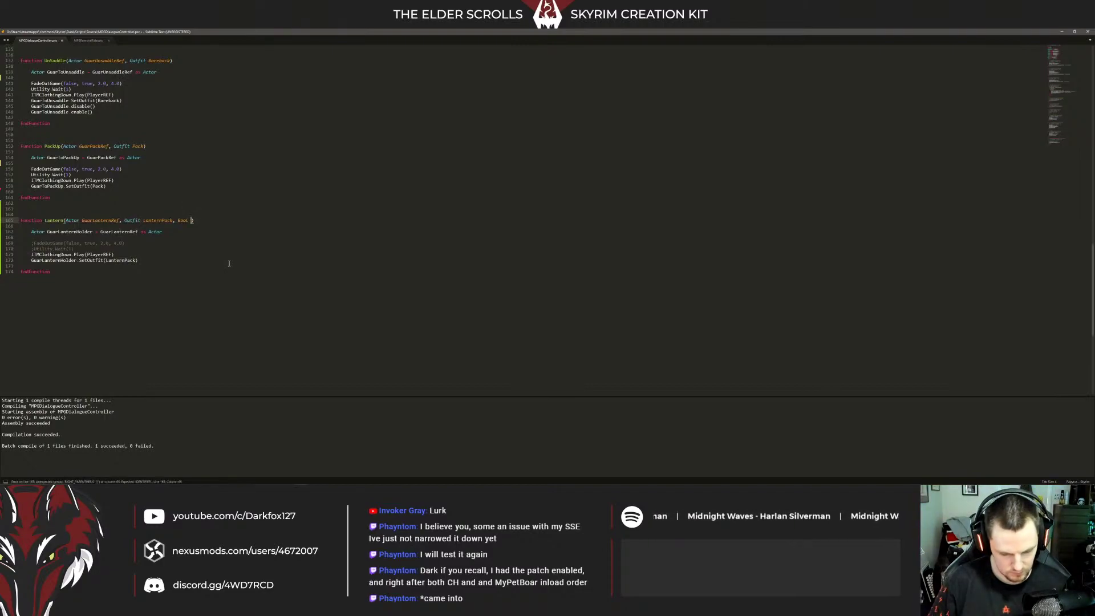
pyautogui.write('LanternAction')
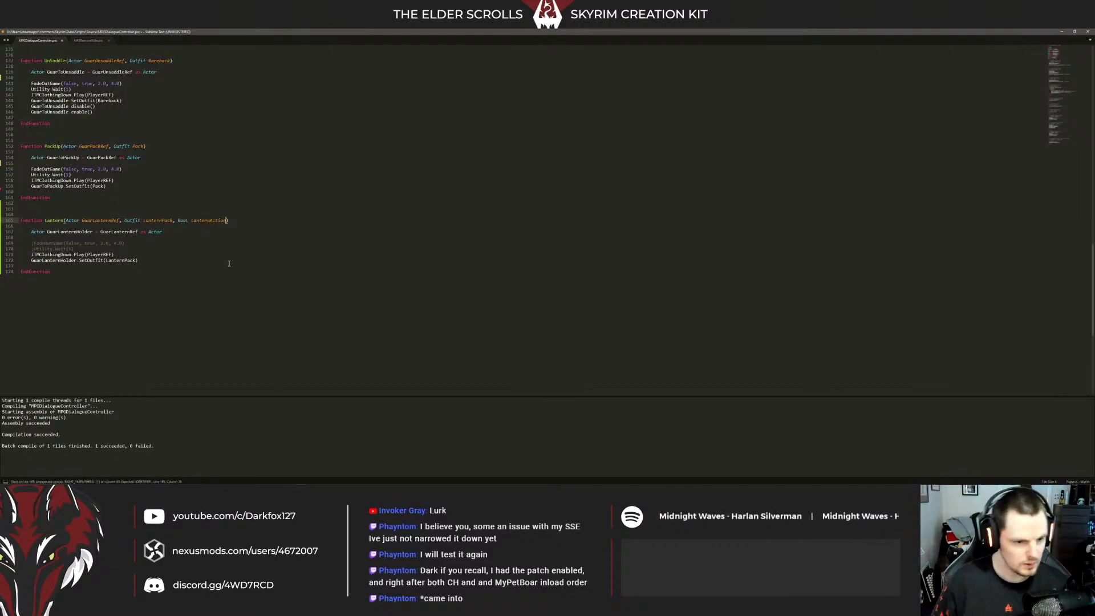
# Start an If LanternAction block below the GuarLanternHolder declaration in the Lantern function, leaving blank lines for its body
pyautogui.click(142, 232)
pyautogui.click(88, 237)
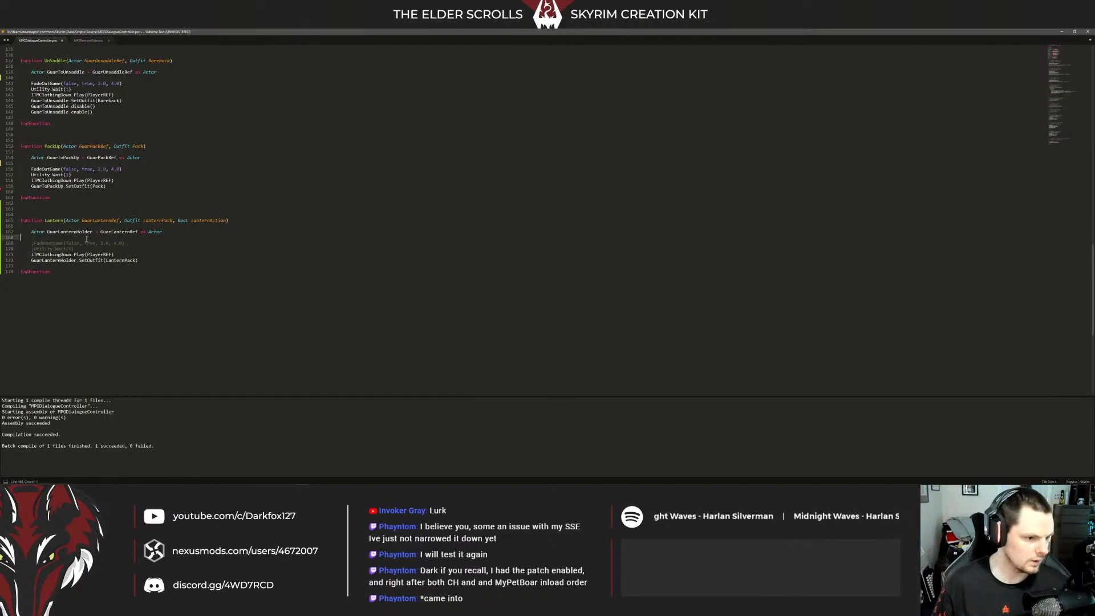
pyautogui.press('Return')
pyautogui.press('Return')
pyautogui.write('If l')
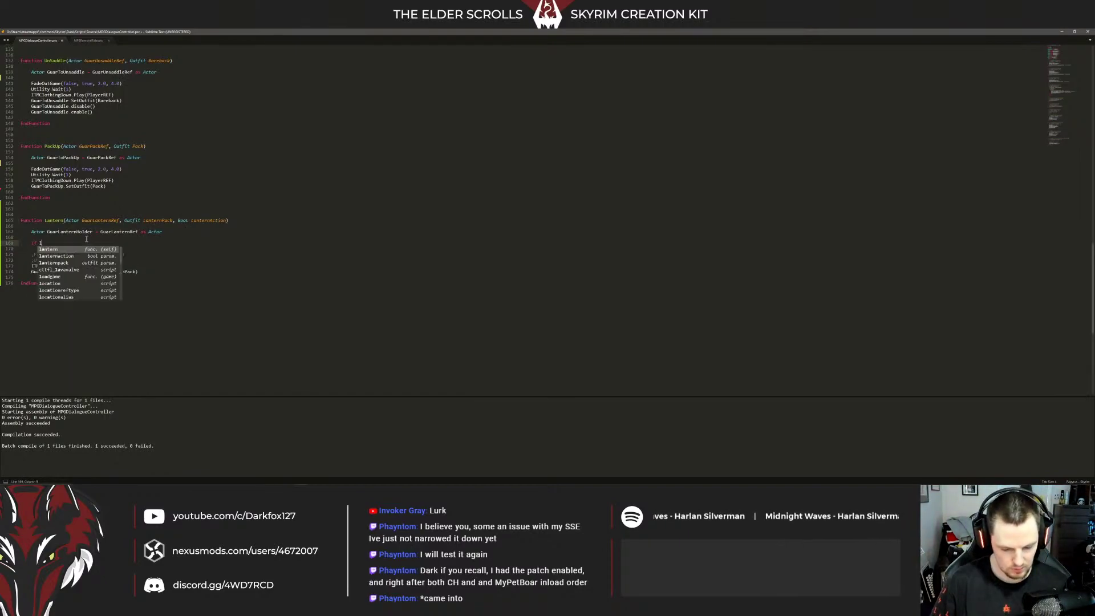
pyautogui.write('anternAc tion')
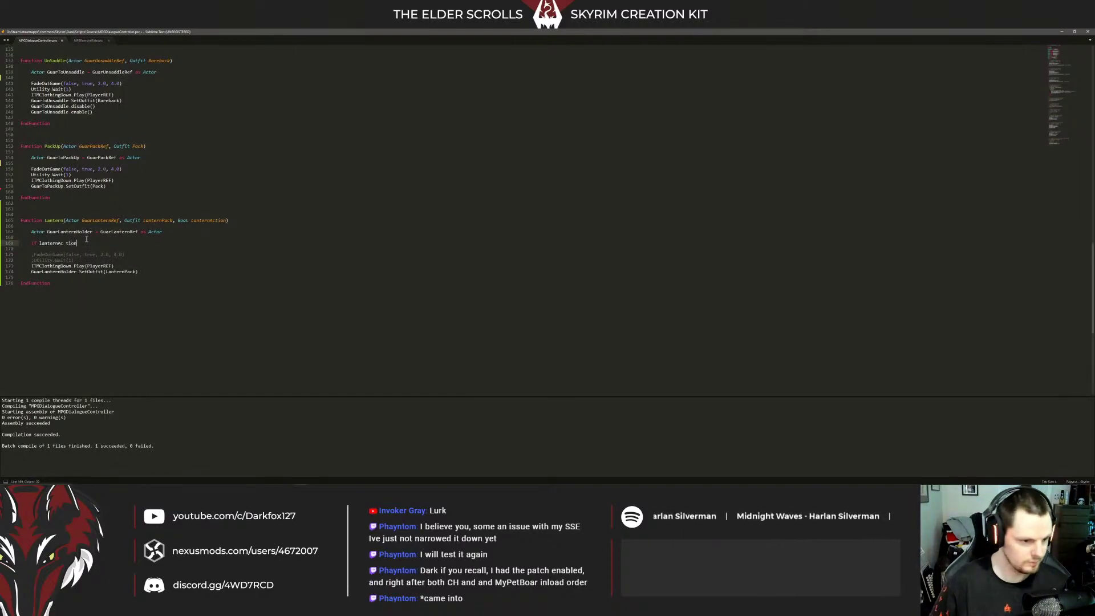
pyautogui.scroll(-2, 86, 239)
pyautogui.press('BackSpace')
pyautogui.press('BackSpace')
pyautogui.press('BackSpace')
pyautogui.press('BackSpace')
pyautogui.press('BackSpace')
pyautogui.write('tion')
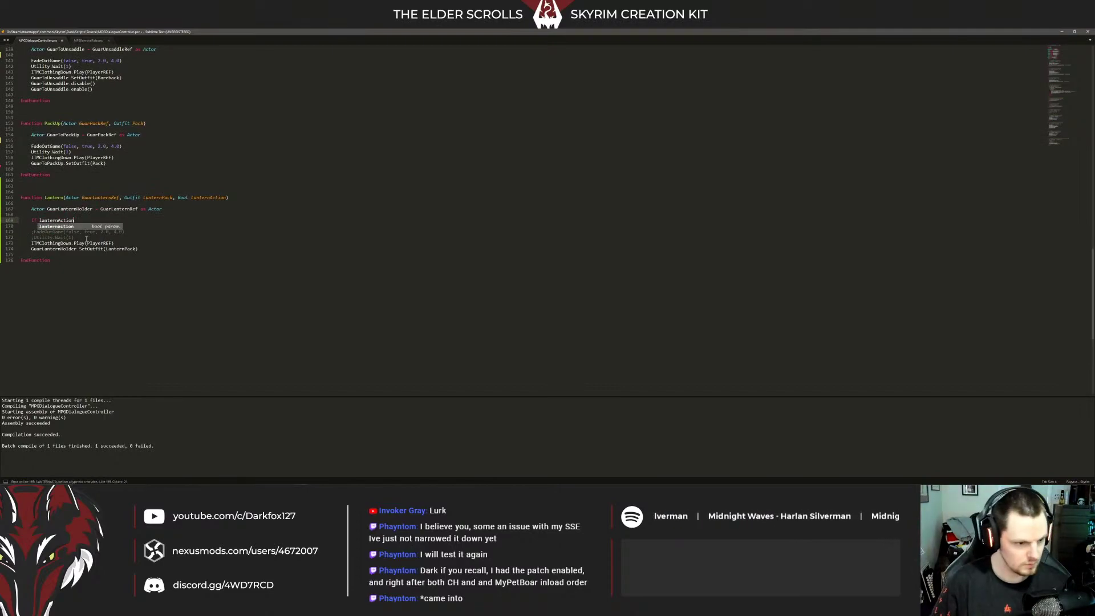
pyautogui.press('Return')
pyautogui.press('Return')
pyautogui.press('Return')
pyautogui.scroll(-3, 125, 238)
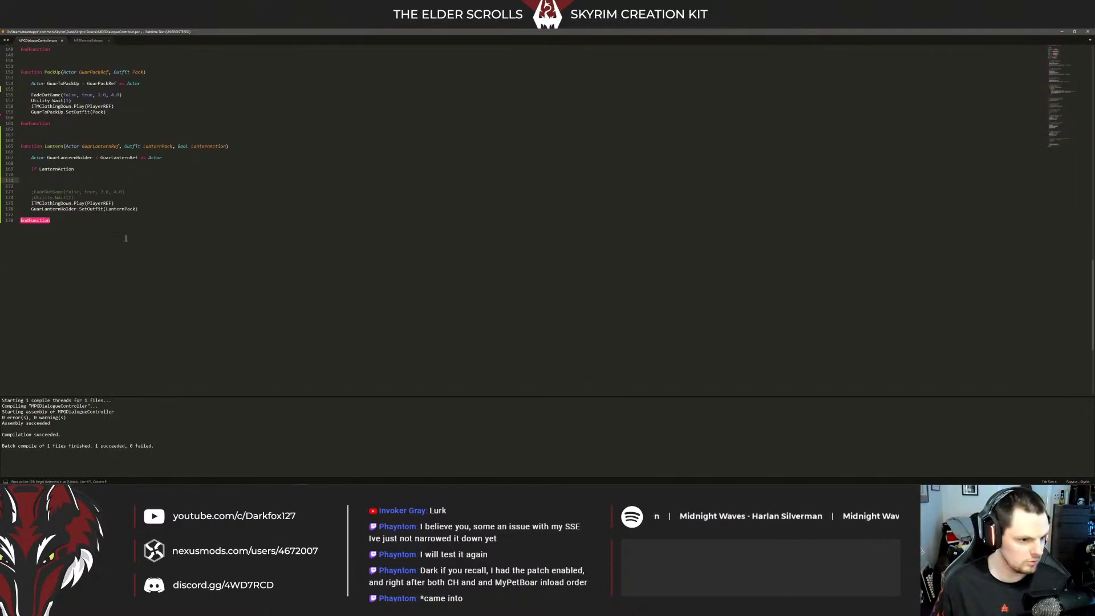
# Copy the ITMClothingDown.Play and GuarLanternHolder.SetOutfit lines into the If LanternAction block, indent them and add a new line below
pyautogui.moveTo(141, 208); pyautogui.dragTo(31, 203)
pyautogui.hotkey('ctrl', 'c')
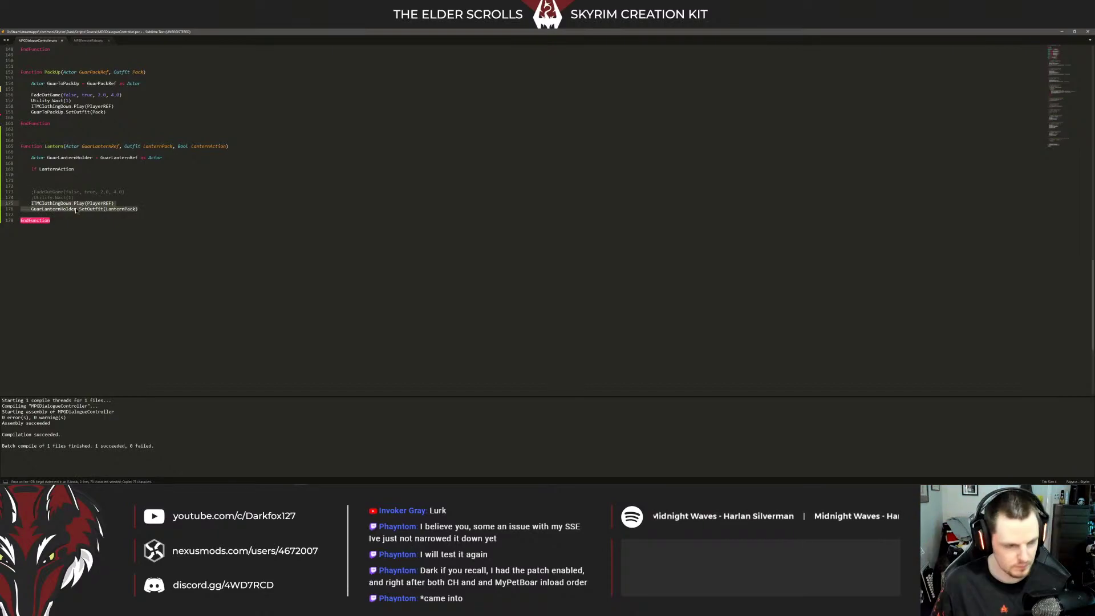
pyautogui.click(62, 179)
pyautogui.hotkey('ctrl', 'v')
pyautogui.press('Home')
pyautogui.press('Tab')
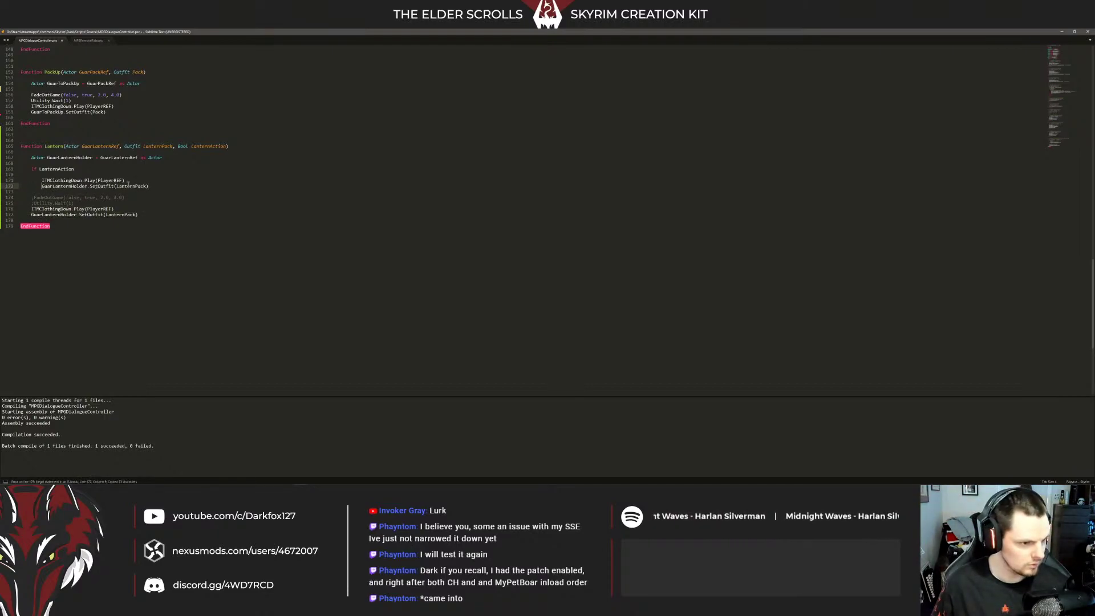
pyautogui.press('Return')
pyautogui.press('Return')
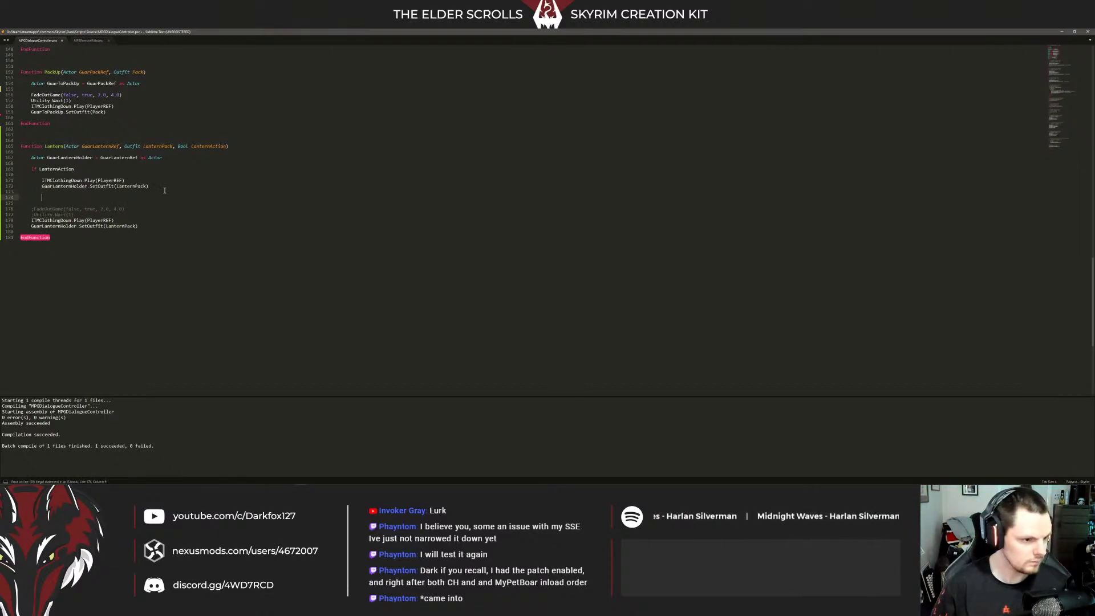
pyautogui.press('BackSpace')
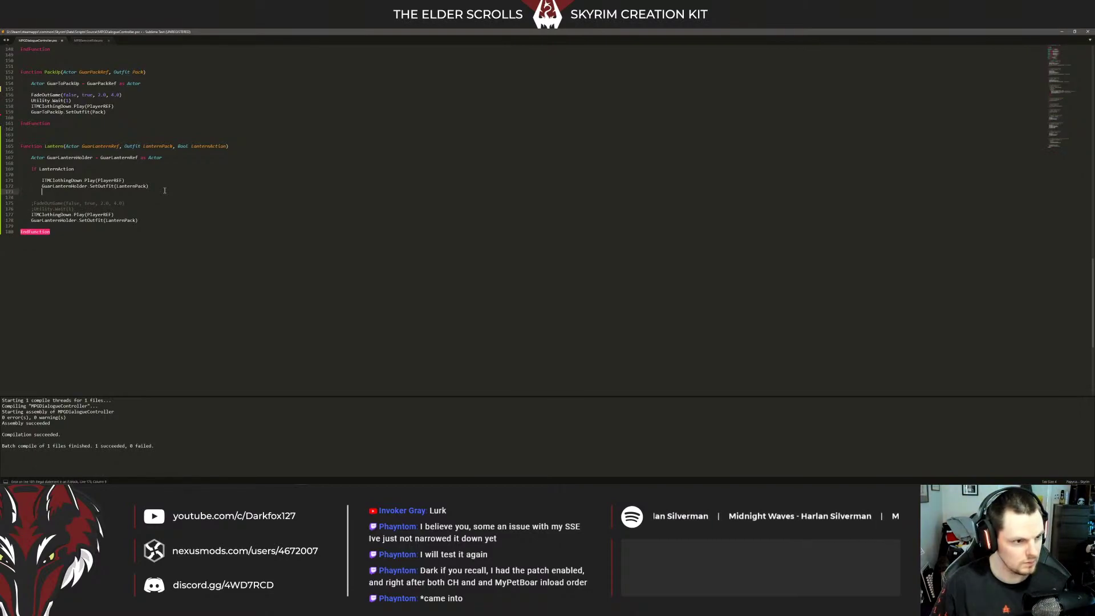
# Add an Else line below the SetOutfit call in the Lantern function's If LanternAction block
pyautogui.write('Eklse')
pyautogui.press('BackSpace')
pyautogui.press('BackSpace')
pyautogui.write('lse')
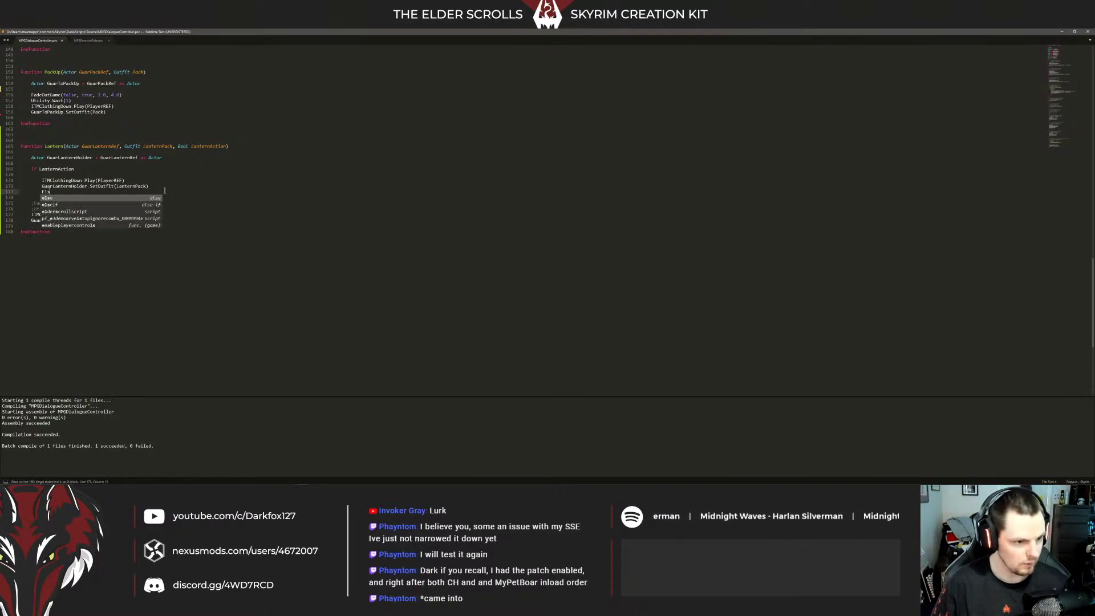
# Move the ITMClothingDown.Play(PlayerREF) line out of the If LanternAction block to just above it, and remove the block's extra blank lines
pyautogui.moveTo(125, 179); pyautogui.dragTo(41, 179)
pyautogui.hotkey('ctrl', 'c')
pyautogui.press('BackSpace')
pyautogui.press('BackSpace')
pyautogui.press('BackSpace')
pyautogui.press('BackSpace')
pyautogui.press('BackSpace')
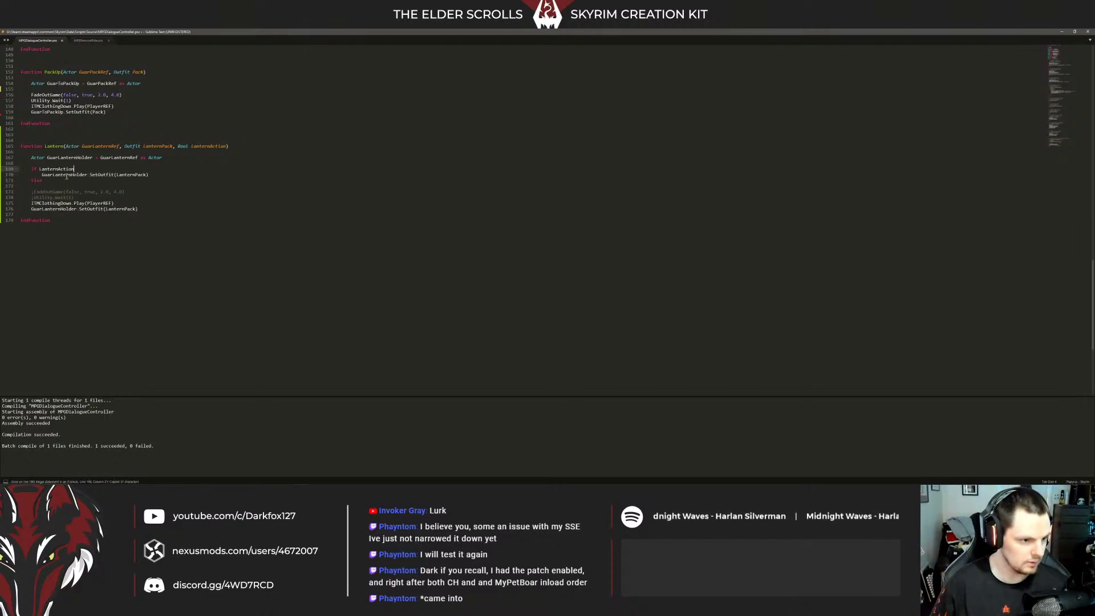
pyautogui.press('Up')
pyautogui.press('Return')
pyautogui.press('Return')
pyautogui.press('Up')
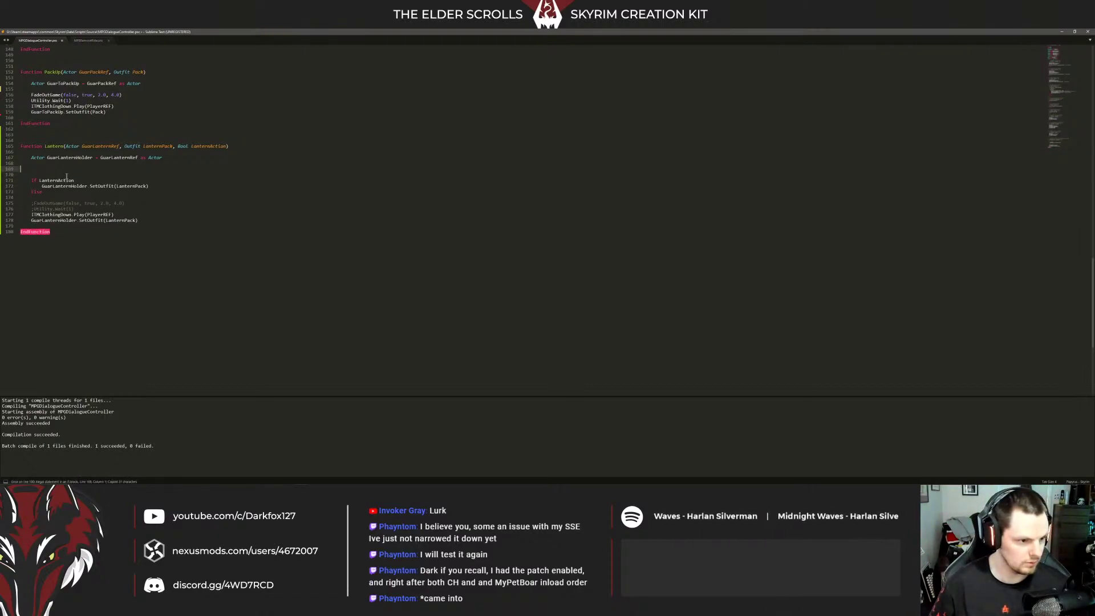
pyautogui.hotkey('ctrl', 'v')
# Close the If LanternAction block with an EndIf below Else, leaving an empty line for the Else body
pyautogui.click(151, 186)
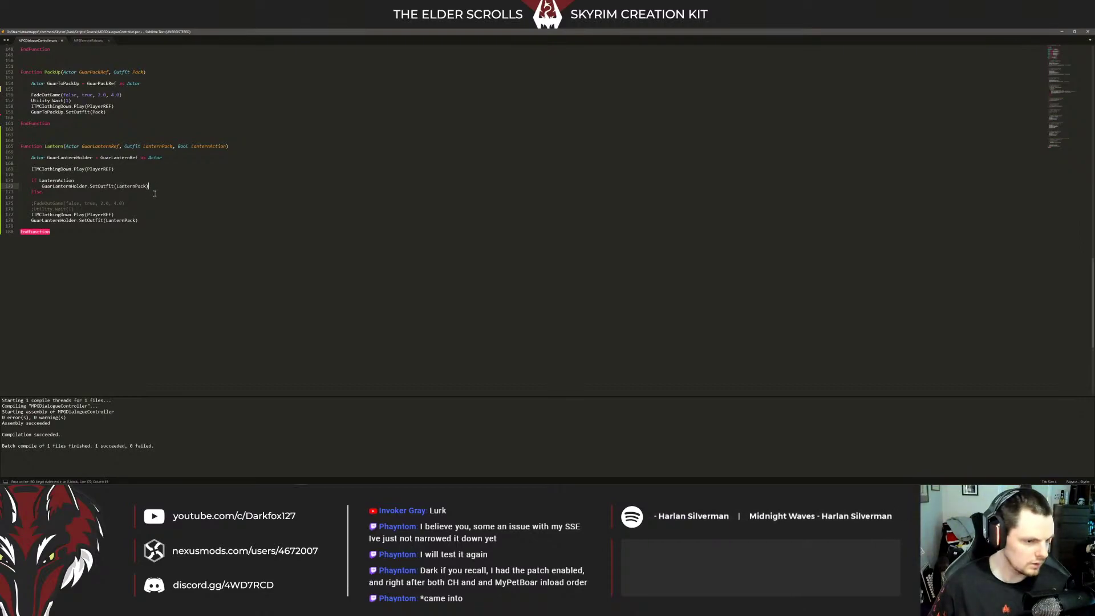
pyautogui.click(79, 191)
pyautogui.click(80, 198)
pyautogui.press('Return')
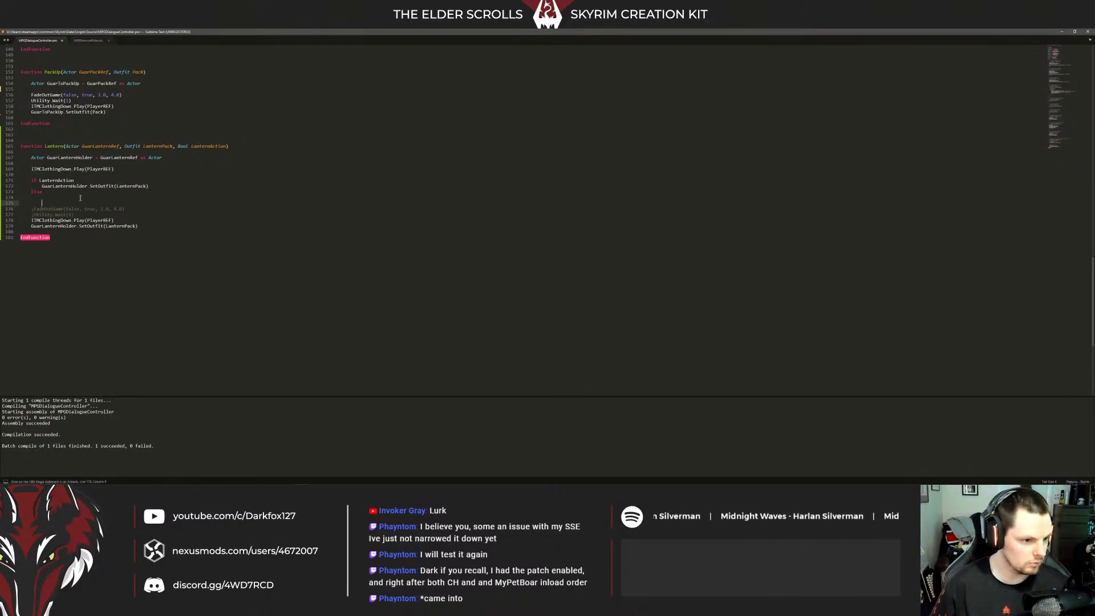
pyautogui.write('E')
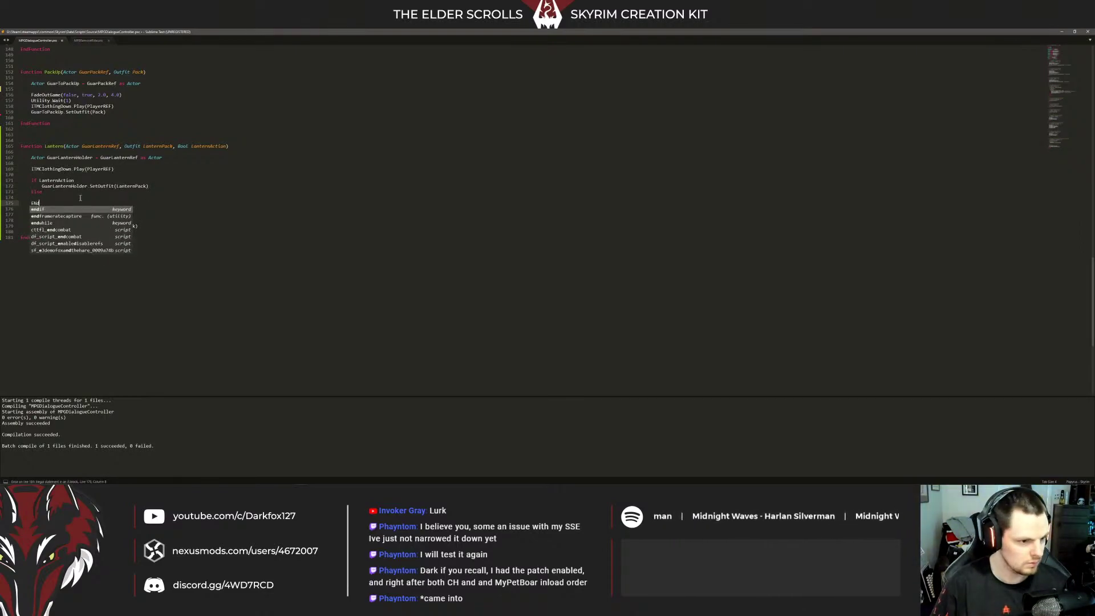
pyautogui.write('ndIf')
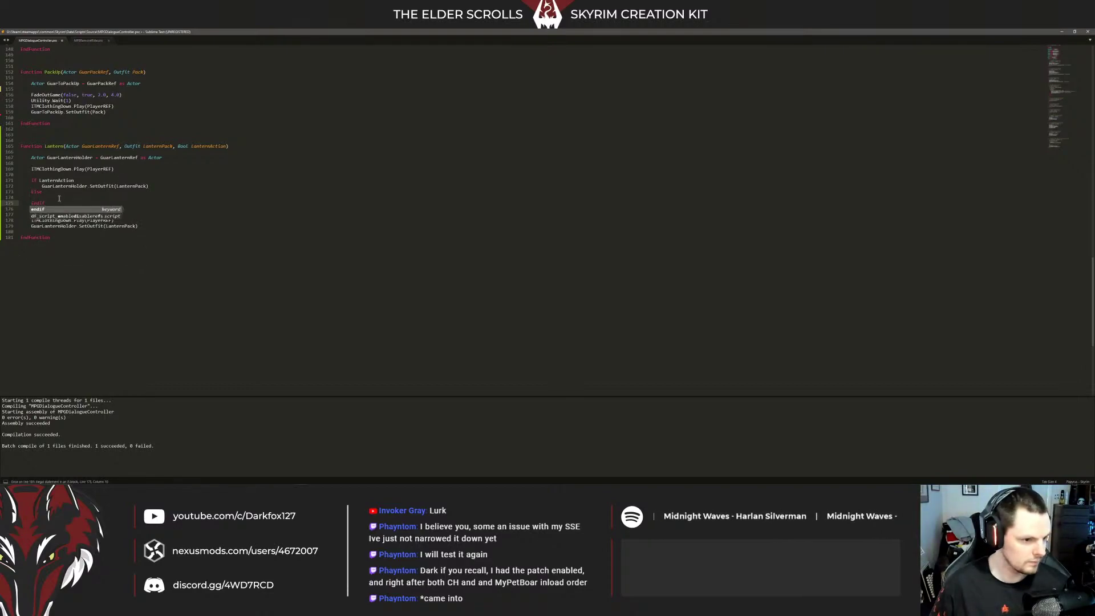
pyautogui.press('Escape')
# Copy the GuarLanternHolder.SetOutfit(LanternPack) line into the Else branch
pyautogui.moveTo(148, 186); pyautogui.dragTo(41, 188)
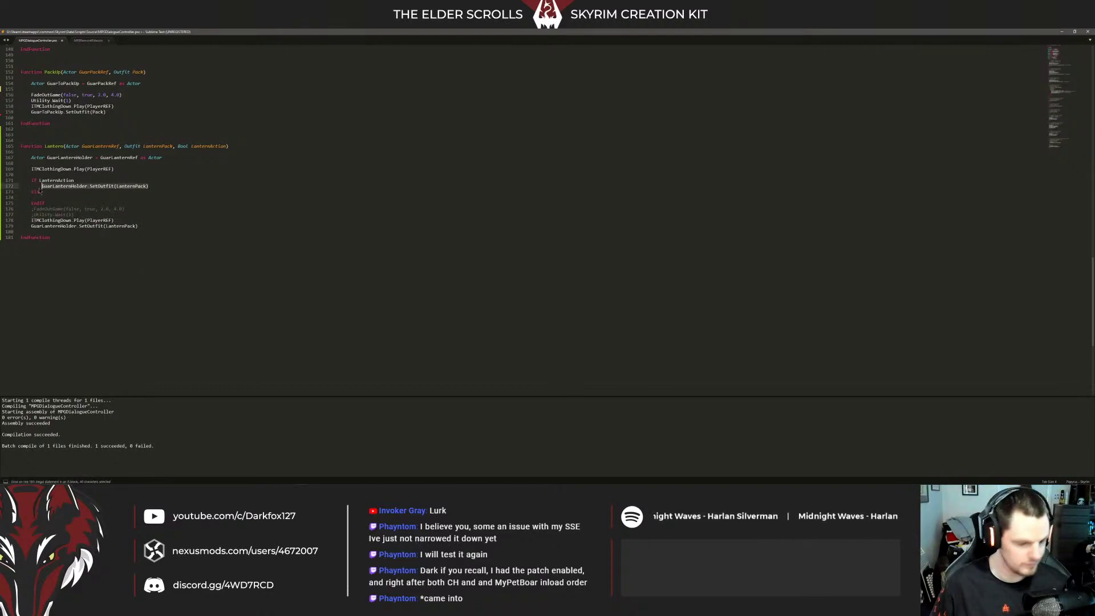
pyautogui.hotkey('ctrl', 'c')
pyautogui.click(59, 197)
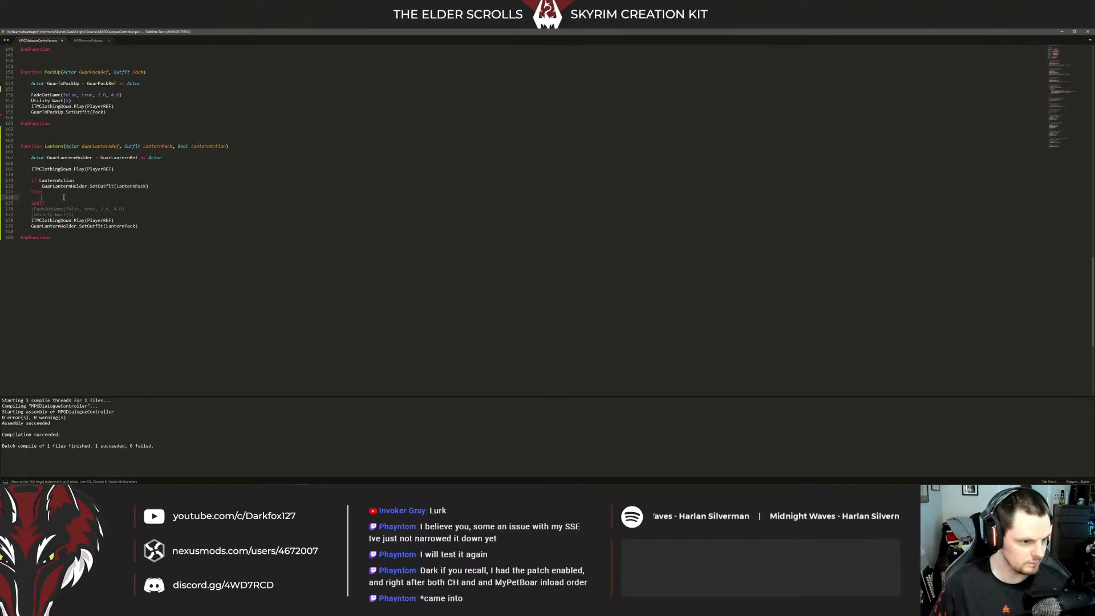
pyautogui.hotkey('ctrl', 'v')
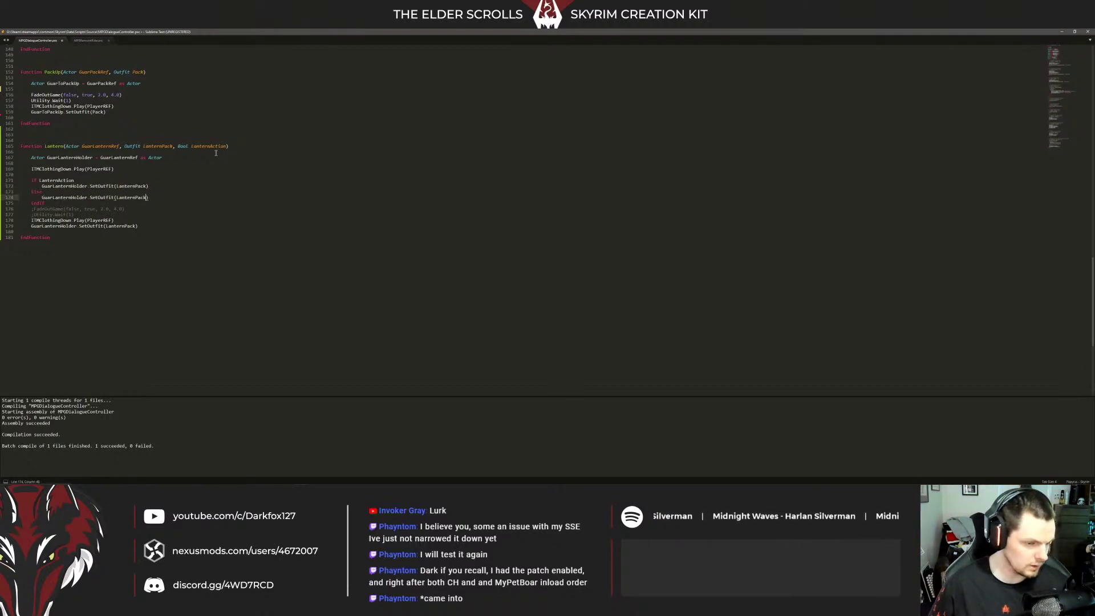
# Insert an Outfit Pack parameter before Outfit LanternPack in the Lantern function's signature
pyautogui.click(123, 146)
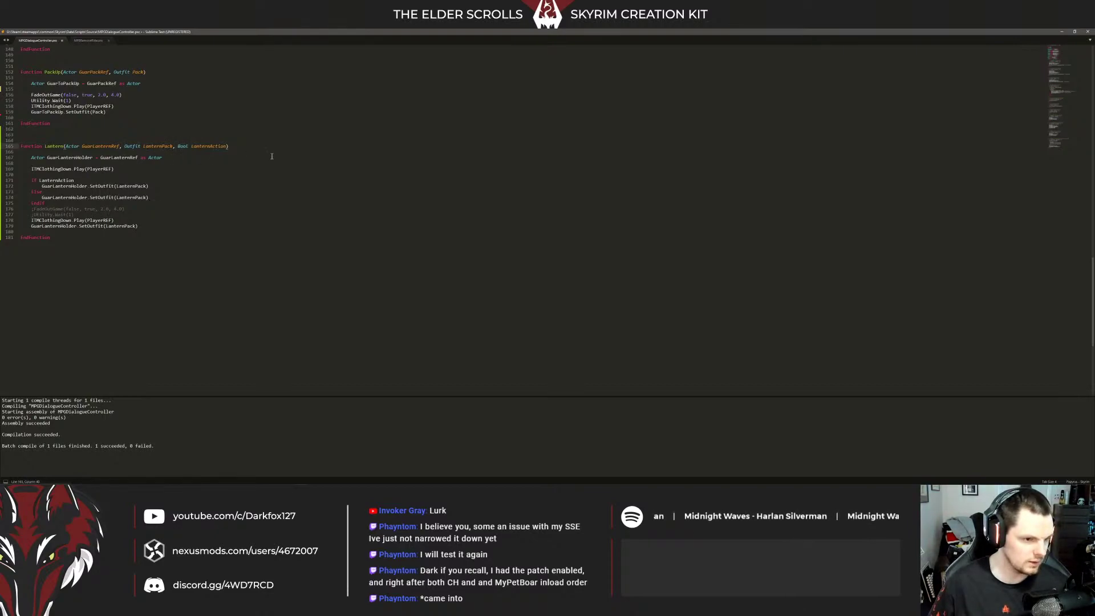
pyautogui.write('Outfit')
pyautogui.hotkey('ctrl', 'b')
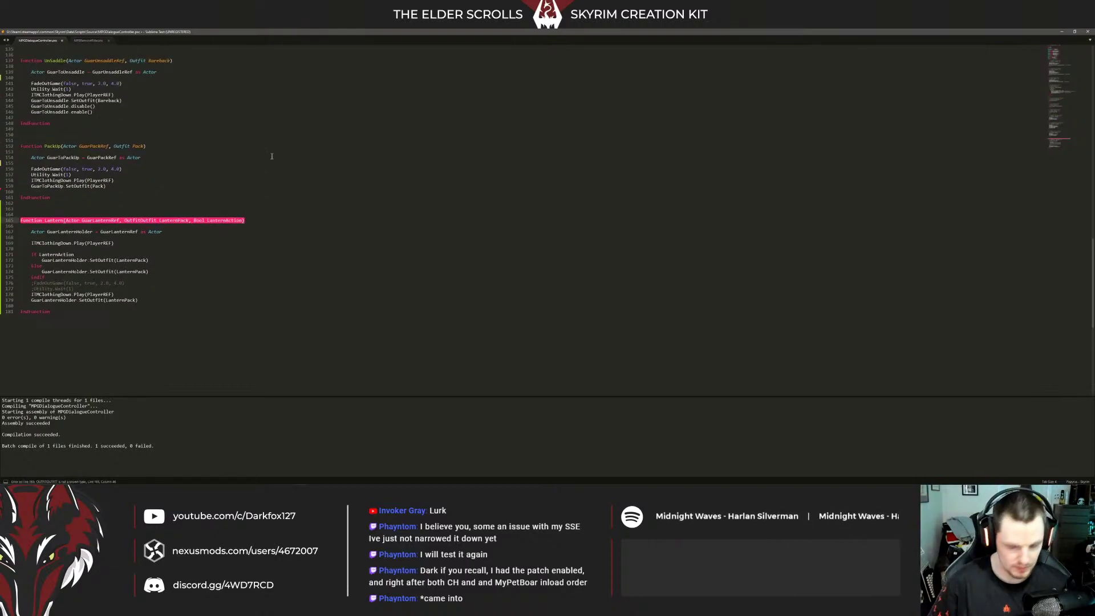
pyautogui.hotkey('ctrl', 'b')
pyautogui.write('Lantern')
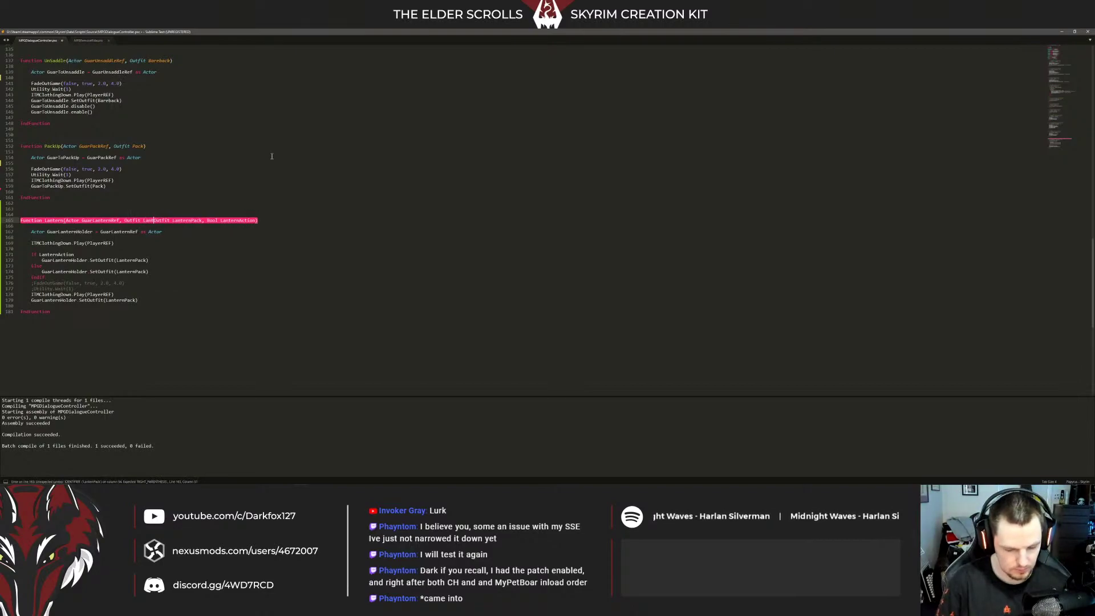
pyautogui.press('BackSpace')
pyautogui.press('BackSpace')
pyautogui.press('BackSpace')
pyautogui.press('BackSpace')
pyautogui.press('BackSpace')
pyautogui.press('BackSpace')
pyautogui.press('BackSpace')
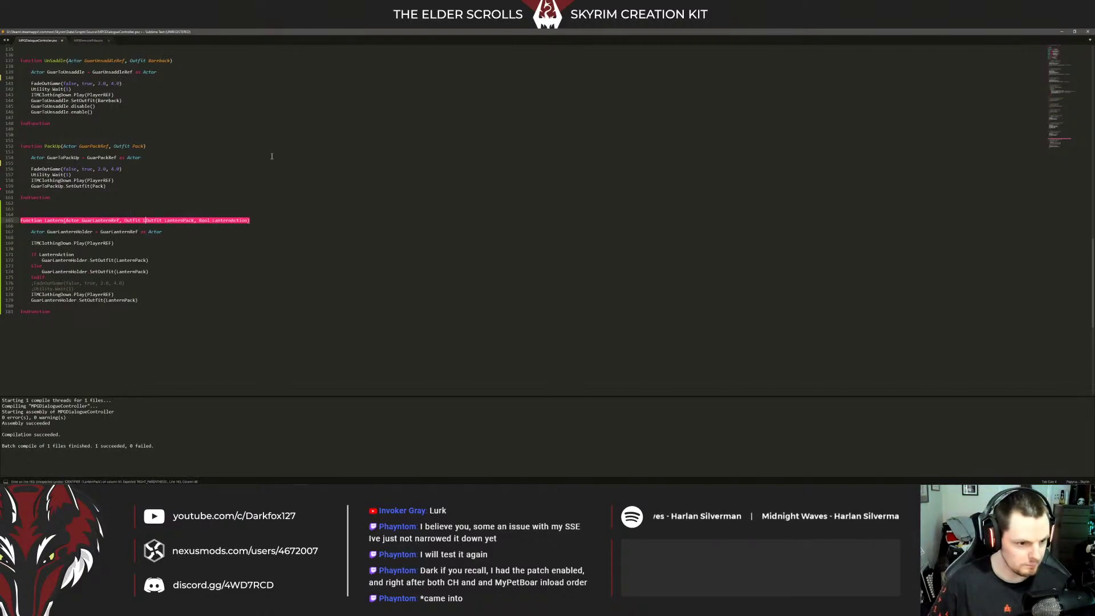
pyautogui.write('Pack,')
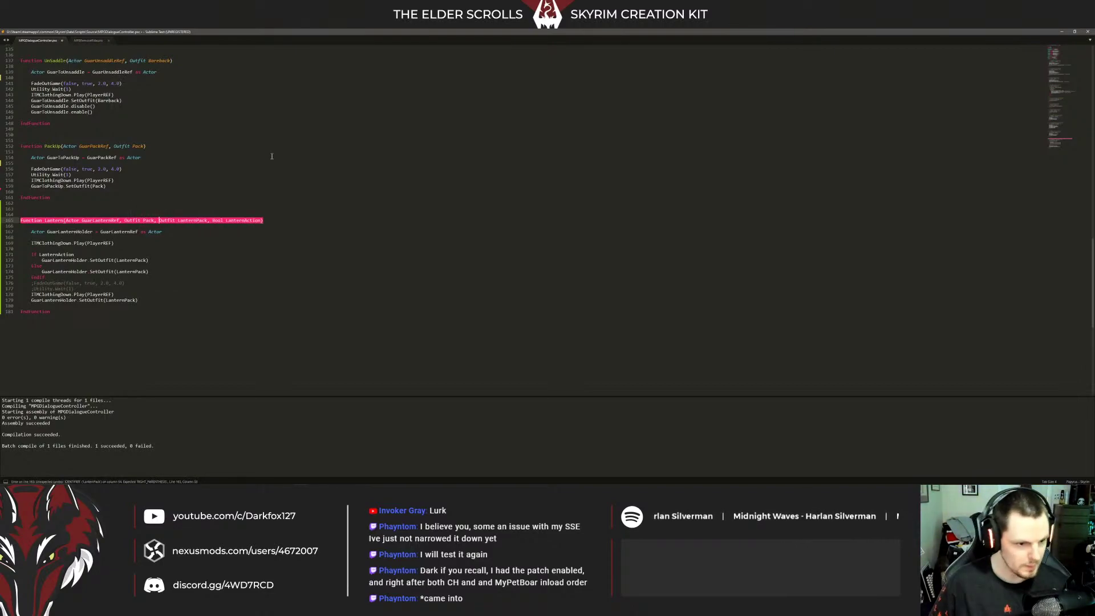
pyautogui.click(175, 256)
pyautogui.click(188, 246)
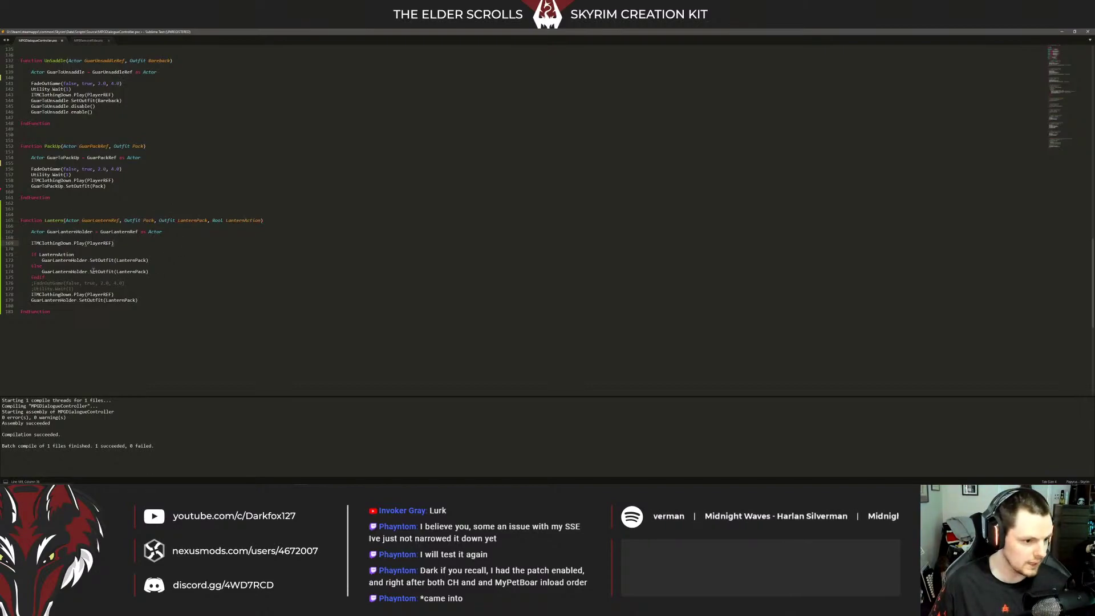
pyautogui.doubleClick(123, 260)
pyautogui.doubleClick(129, 272)
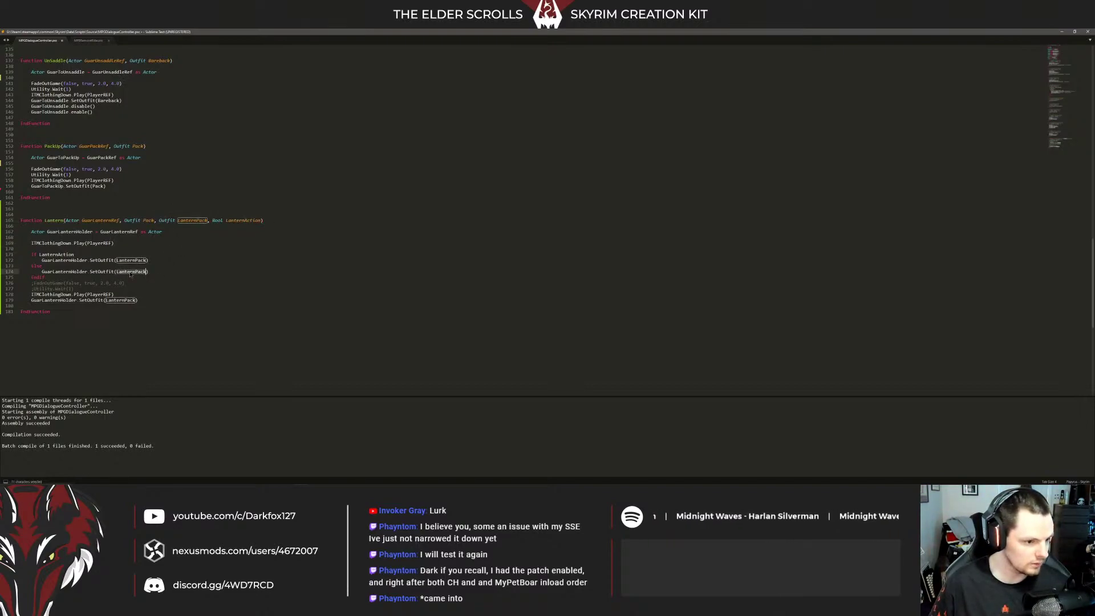
pyautogui.click(150, 272)
pyautogui.click(142, 255)
pyautogui.click(139, 260)
pyautogui.doubleClick(134, 272)
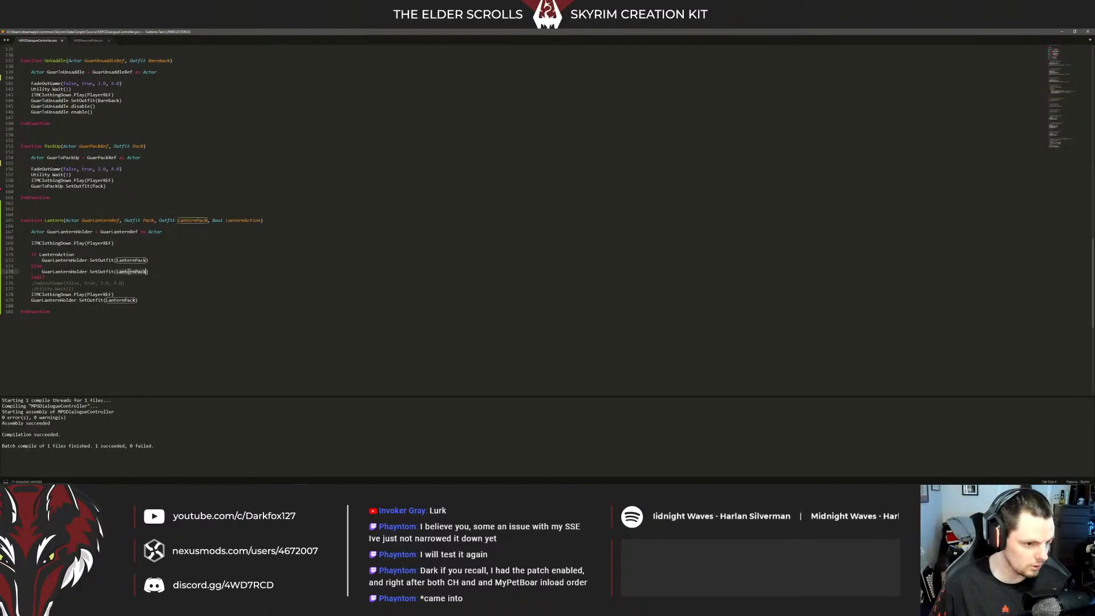
# Comment the If LanternAction line with "Give Lantern" and the Else line with "Remove lantern"
pyautogui.click(94, 255)
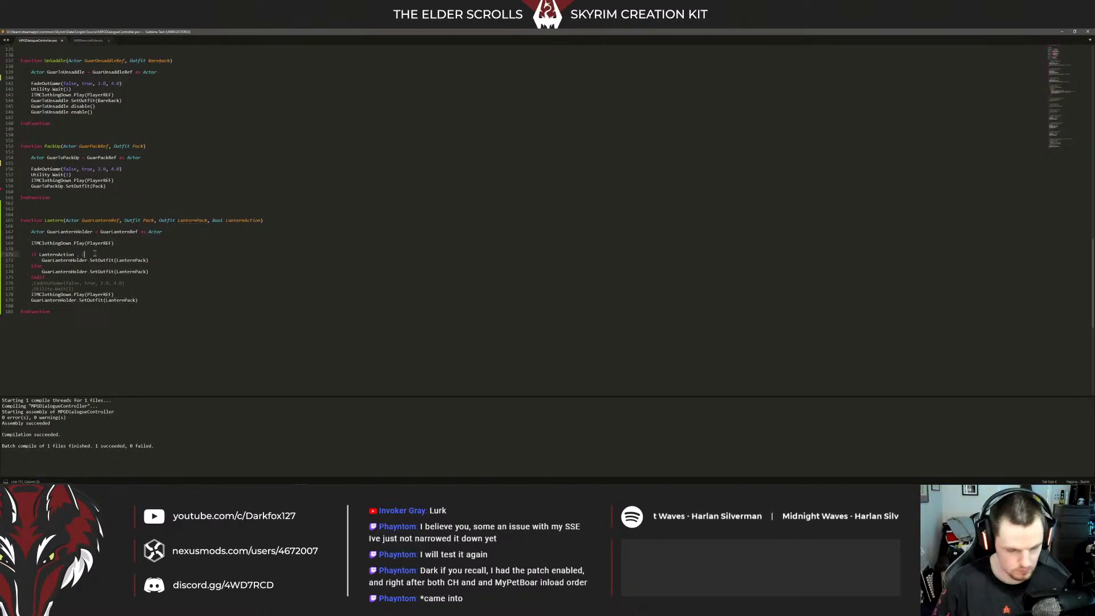
pyautogui.write('Give Lantern')
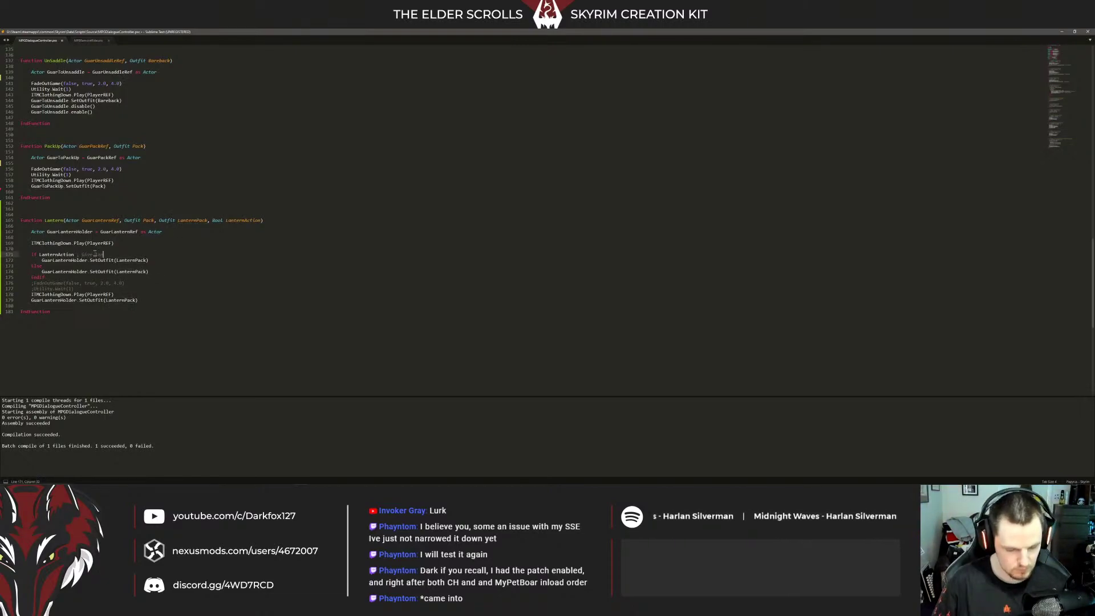
pyautogui.click(90, 277)
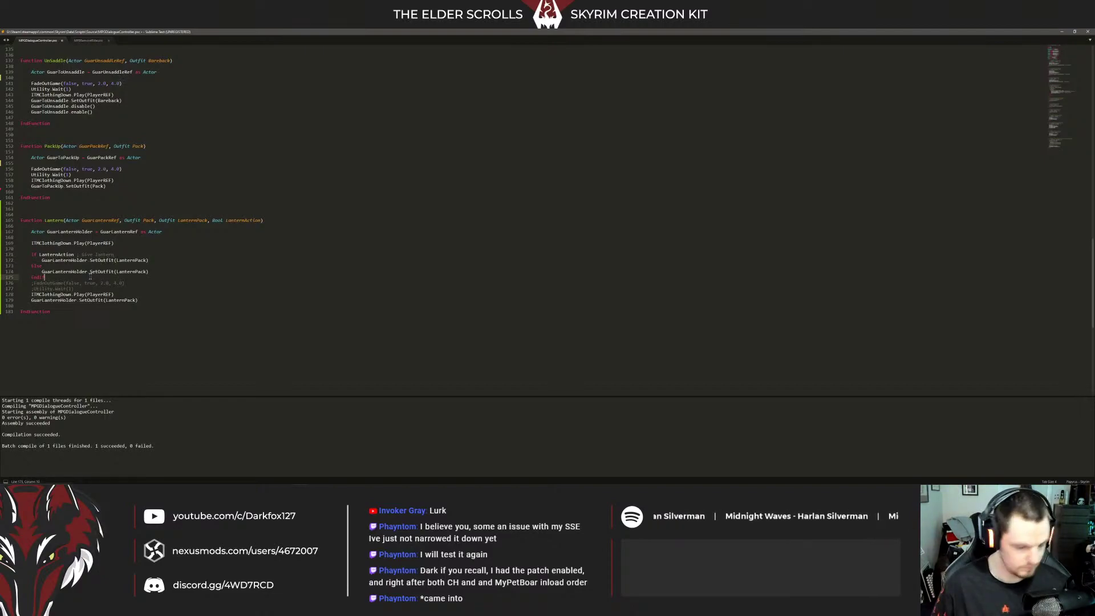
pyautogui.click(46, 266)
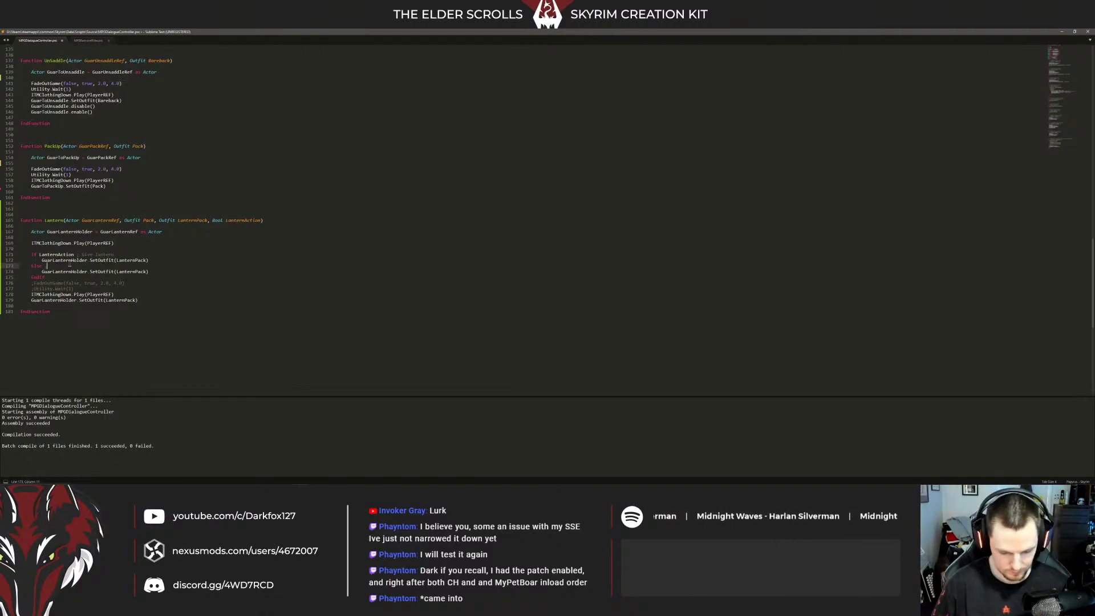
pyautogui.write('; Remove lantern')
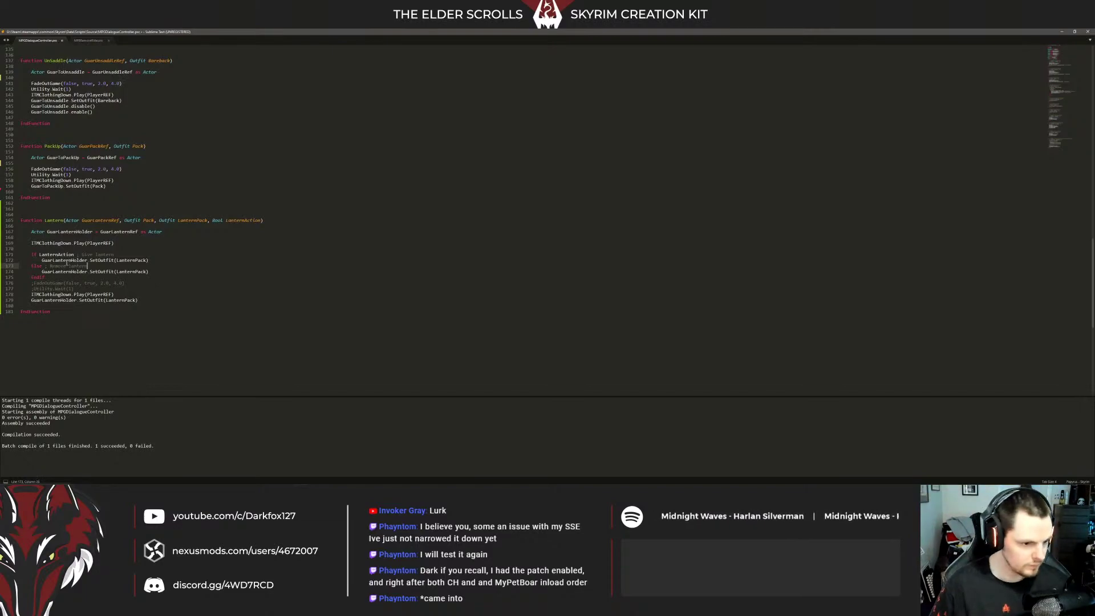
# Change the Else branch's SetOutfit argument to PackNL and rename the Outfit Pack parameter in the Lantern signature to PackNL
pyautogui.click(126, 271)
pyautogui.doubleClick(126, 271)
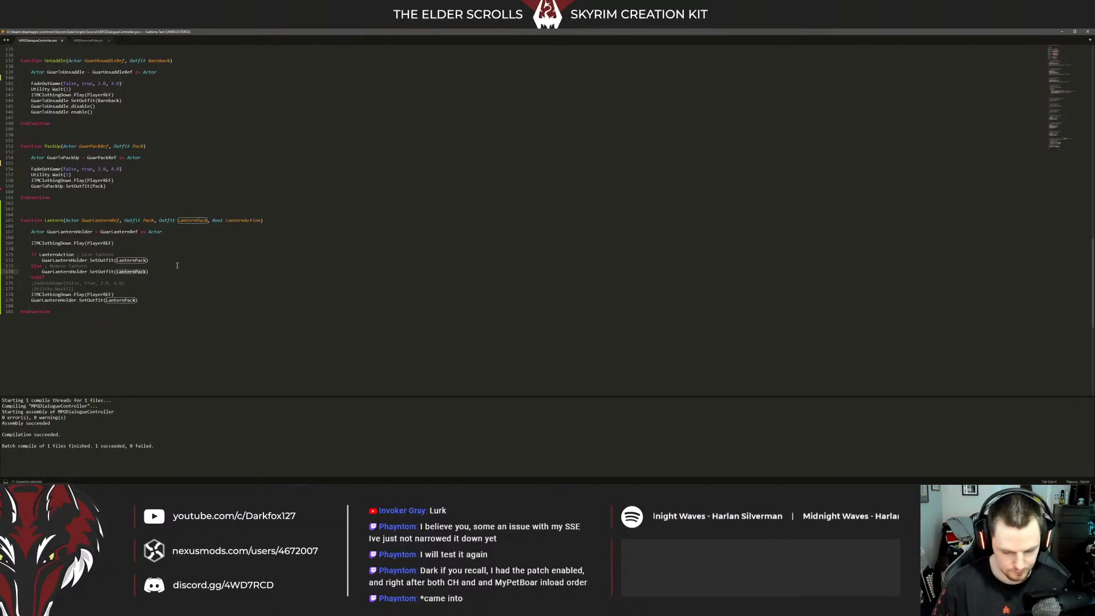
pyautogui.write('Pack')
pyautogui.click(163, 255)
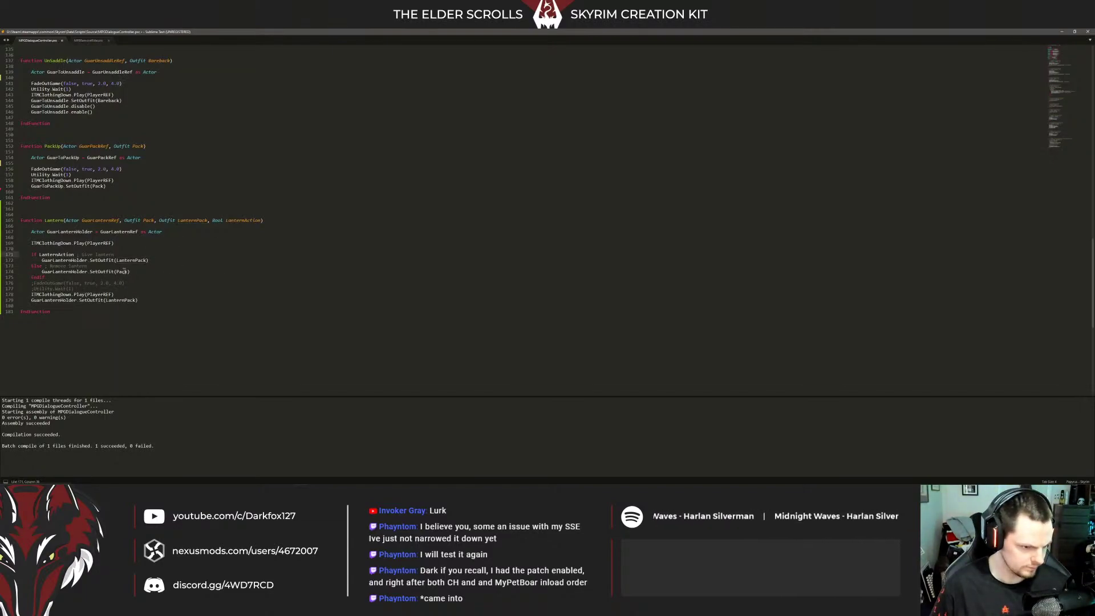
pyautogui.click(124, 272)
pyautogui.click(127, 272)
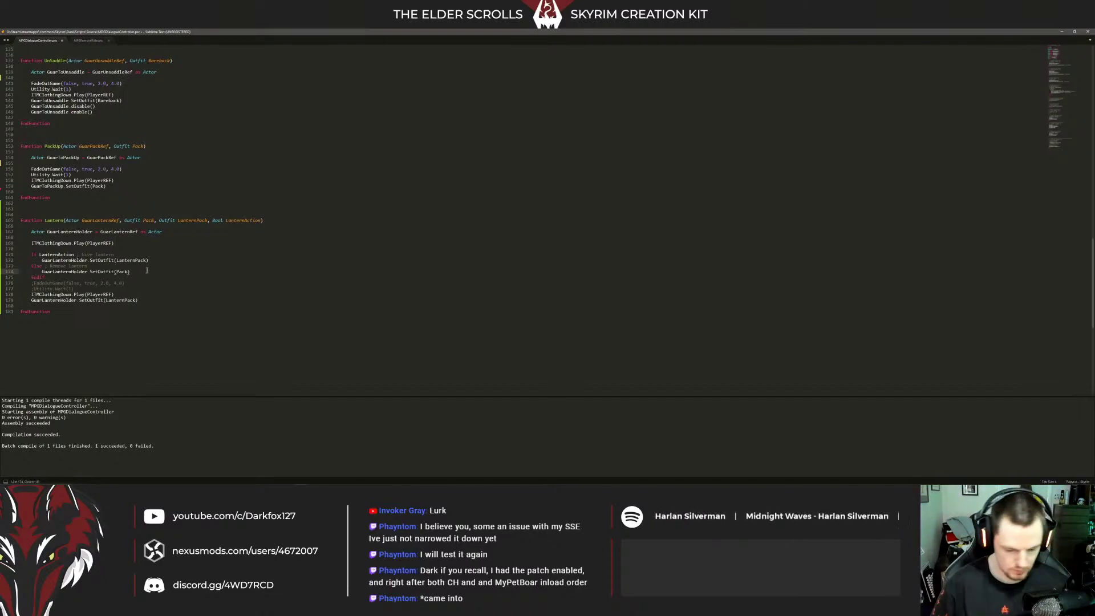
pyautogui.write('No')
pyautogui.click(159, 221)
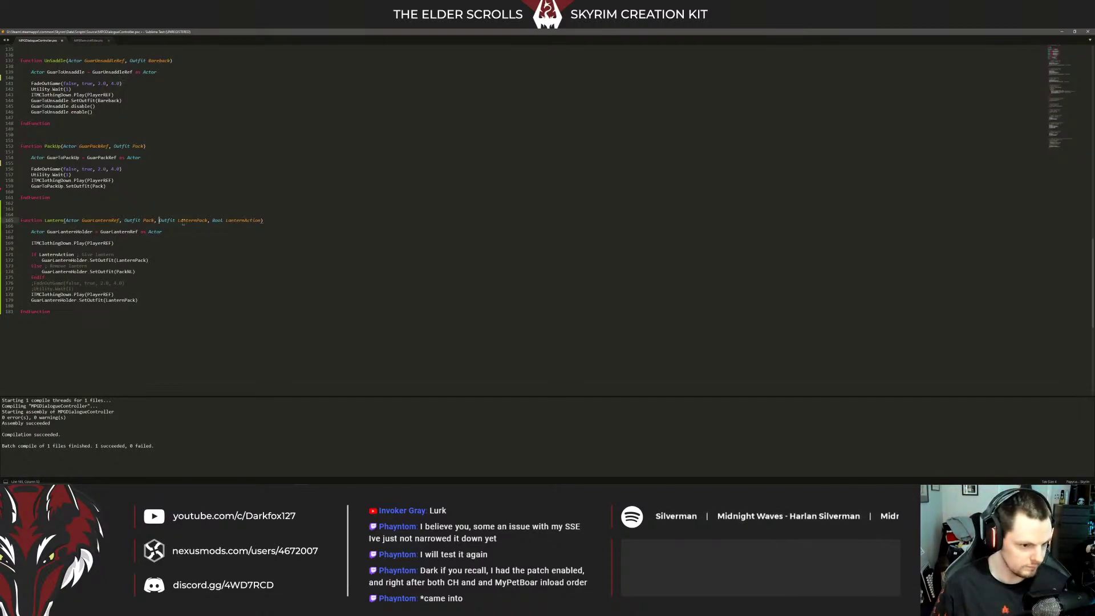
pyautogui.write('NL')
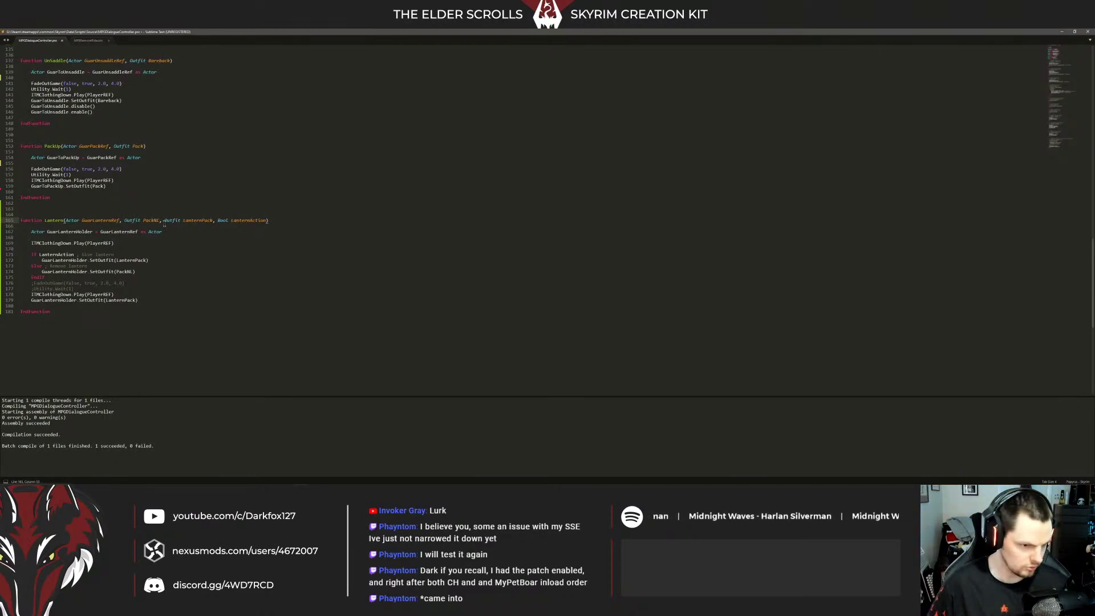
# Delete the leftover fade, wait, clothing sound and SetOutfit lines below EndIf in the Lantern function, and compile the script
pyautogui.click(171, 254)
pyautogui.click(134, 295)
pyautogui.hotkey('shift', 'Up')
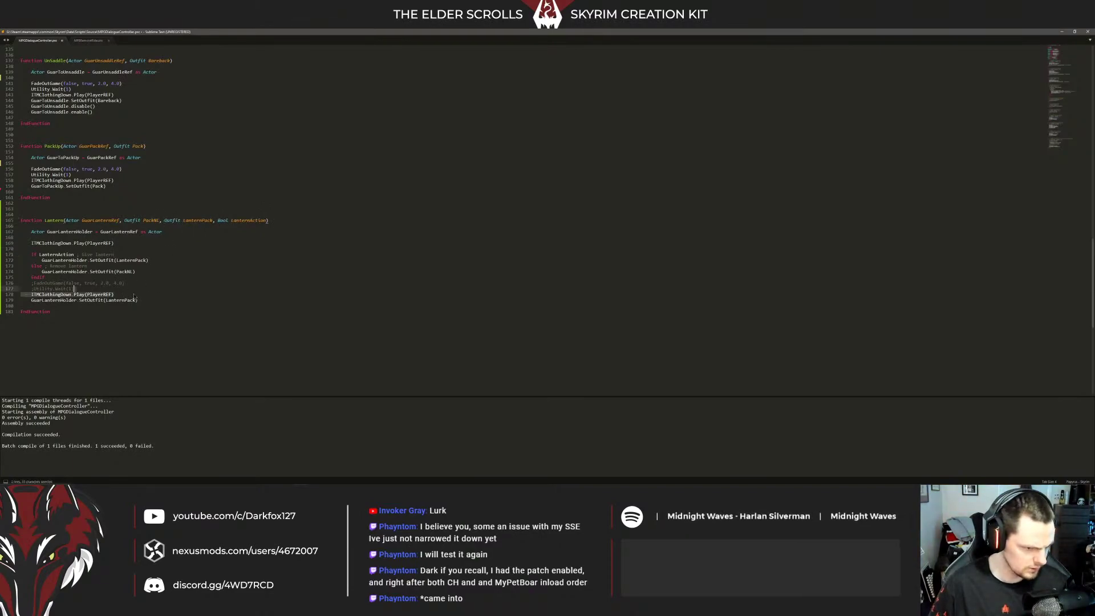
pyautogui.click(88, 291)
pyautogui.moveTo(115, 295); pyautogui.dragTo(31, 294)
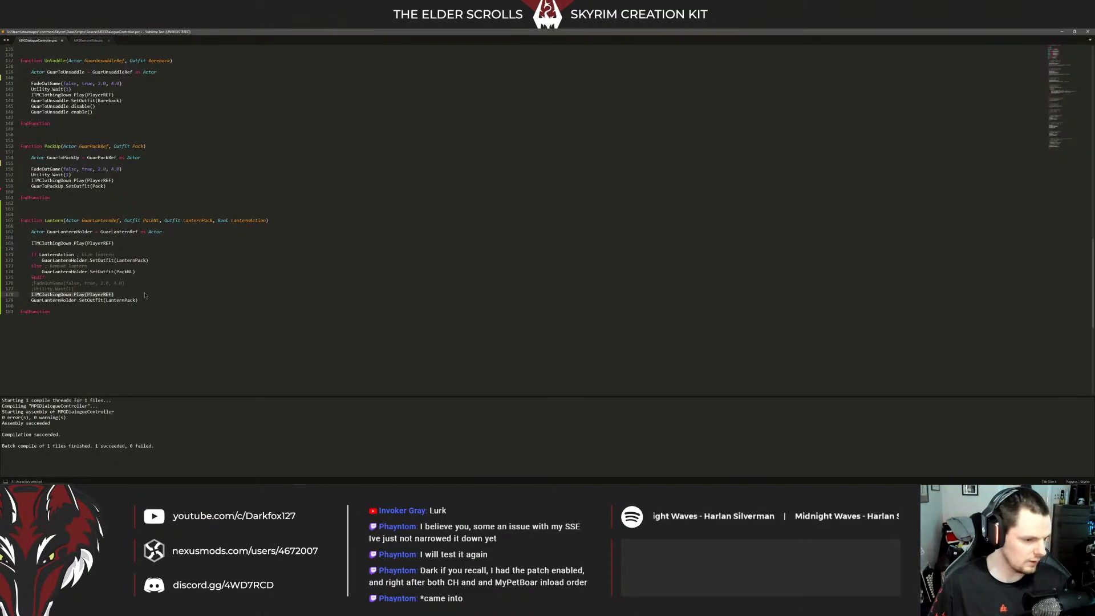
pyautogui.press('BackSpace')
pyautogui.press('BackSpace')
pyautogui.press('BackSpace')
pyautogui.moveTo(147, 294); pyautogui.dragTo(22, 295)
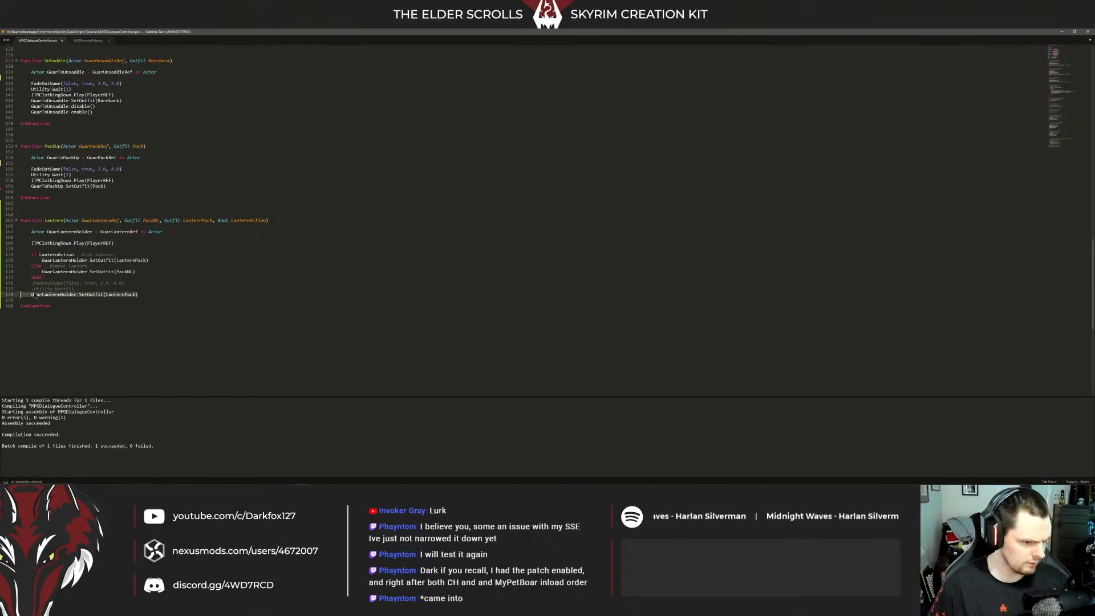
pyautogui.press('BackSpace')
pyautogui.press('BackSpace')
pyautogui.press('BackSpace')
pyautogui.press('BackSpace')
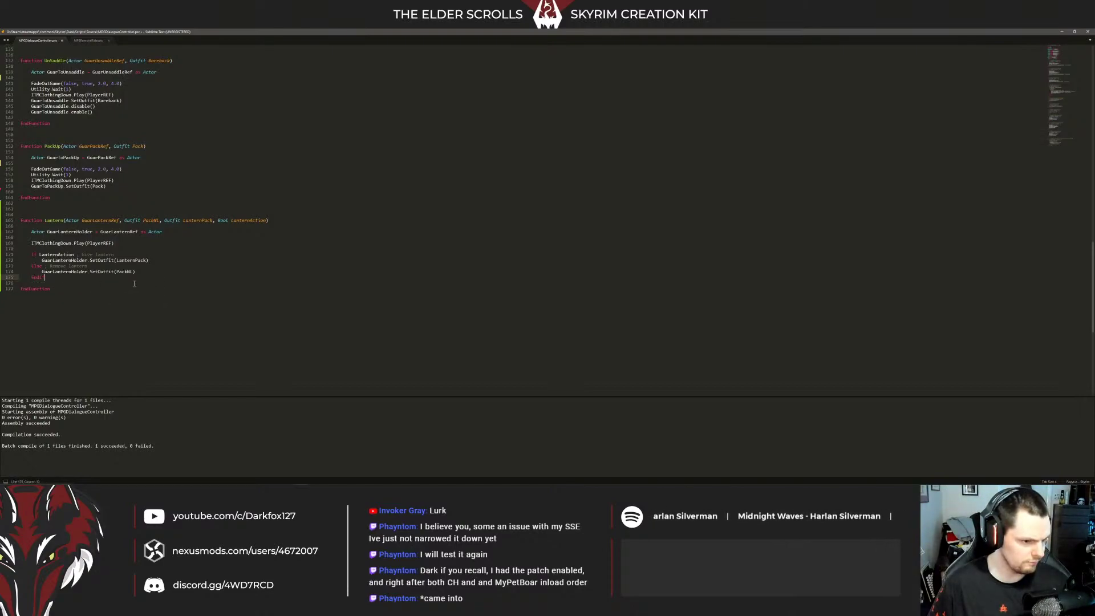
pyautogui.click(192, 274)
pyautogui.hotkey('ctrl', 'b')
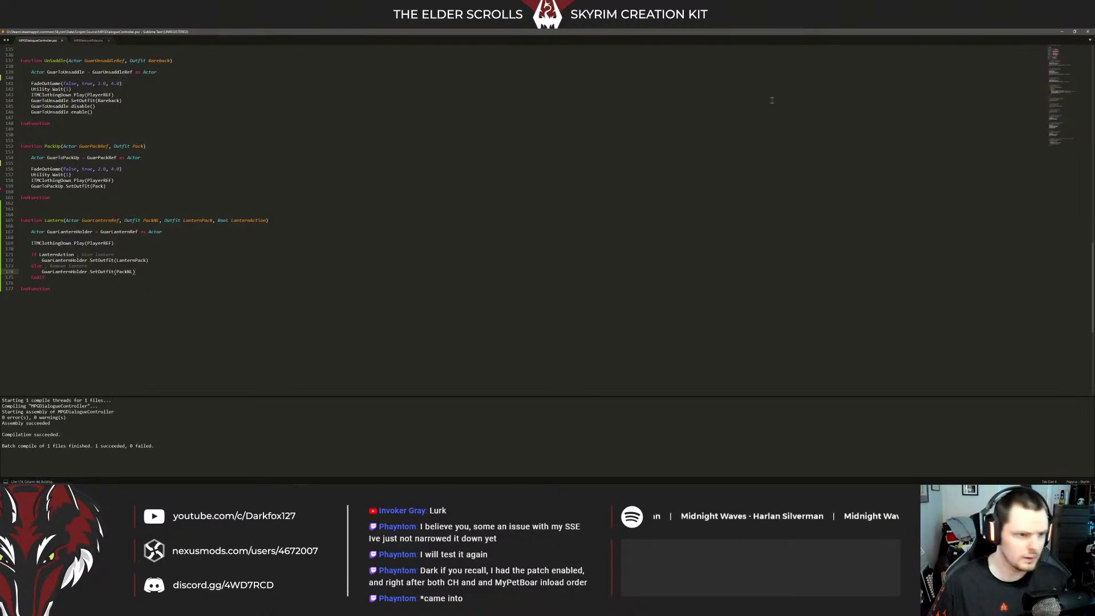
# Switch to the Creation Kit, open the Lantern topic's first info, and examine its end fragment and script properties
pyautogui.click(1063, 32)
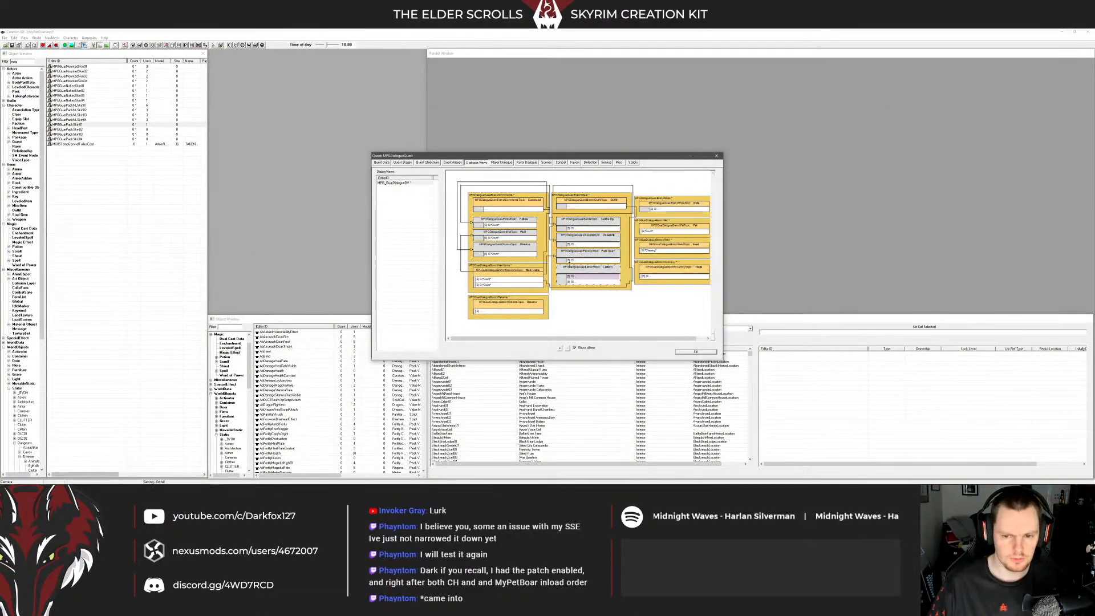
pyautogui.doubleClick(570, 278)
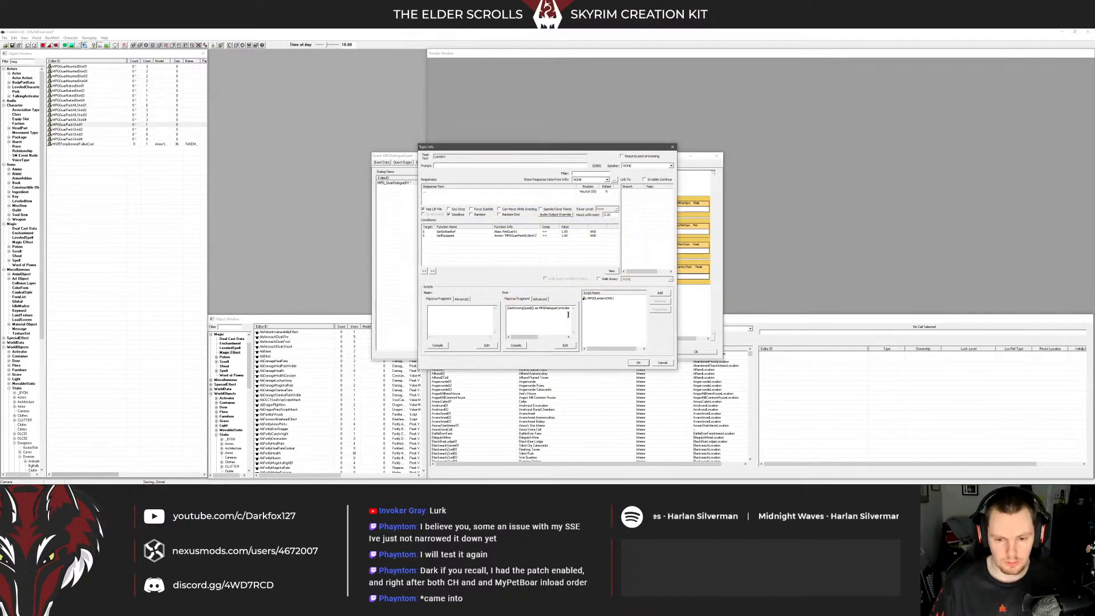
pyautogui.press('Right')
pyautogui.press('Right')
pyautogui.press('Right')
pyautogui.press('Right')
pyautogui.press('Right')
pyautogui.press('Right')
pyautogui.press('Right')
pyautogui.press('Right')
pyautogui.press('Right')
pyautogui.press('Right')
pyautogui.press('Right')
pyautogui.press('Right')
pyautogui.press('Right')
pyautogui.press('Right')
pyautogui.press('Right')
pyautogui.press('Right')
pyautogui.press('Right')
pyautogui.press('Right')
pyautogui.press('Right')
pyautogui.press('Right')
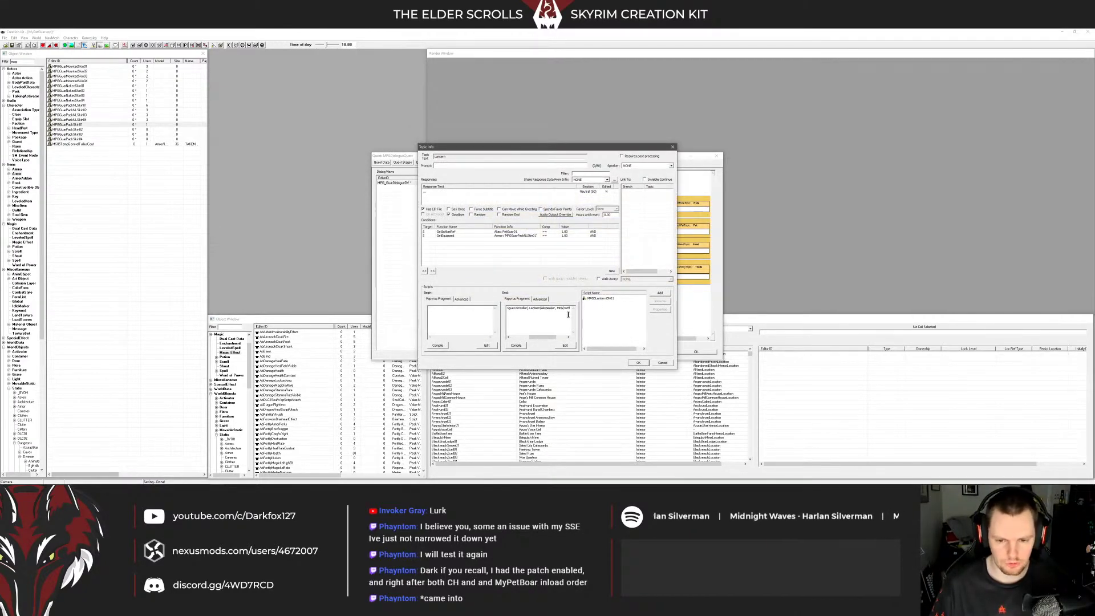
pyautogui.doubleClick(596, 298)
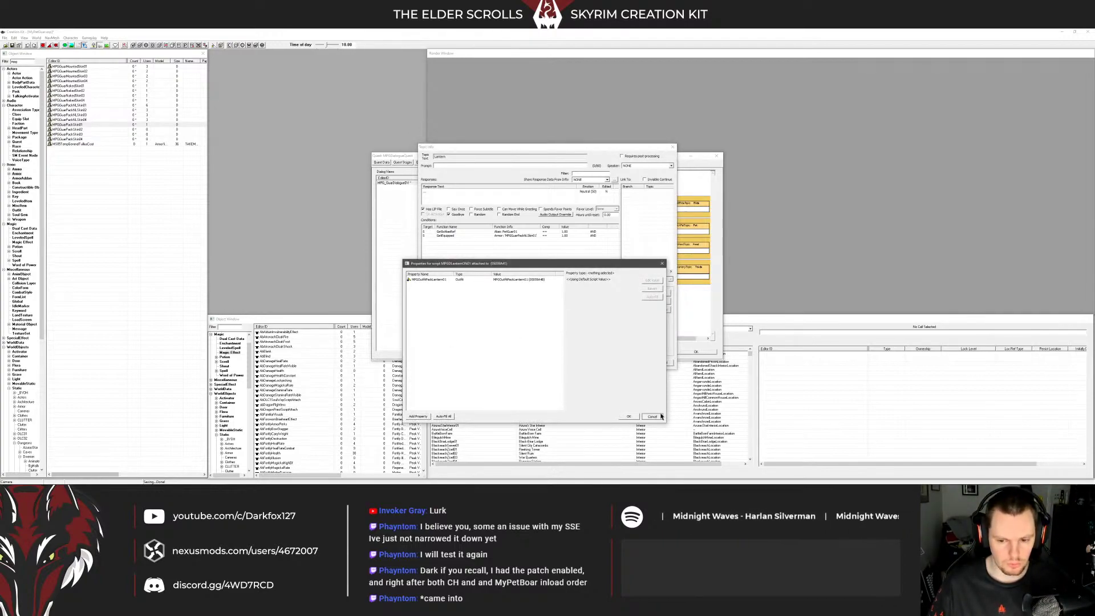
pyautogui.click(628, 416)
# Comment out the Lantern call in the end script fragment and compile the fragment
pyautogui.click(545, 307)
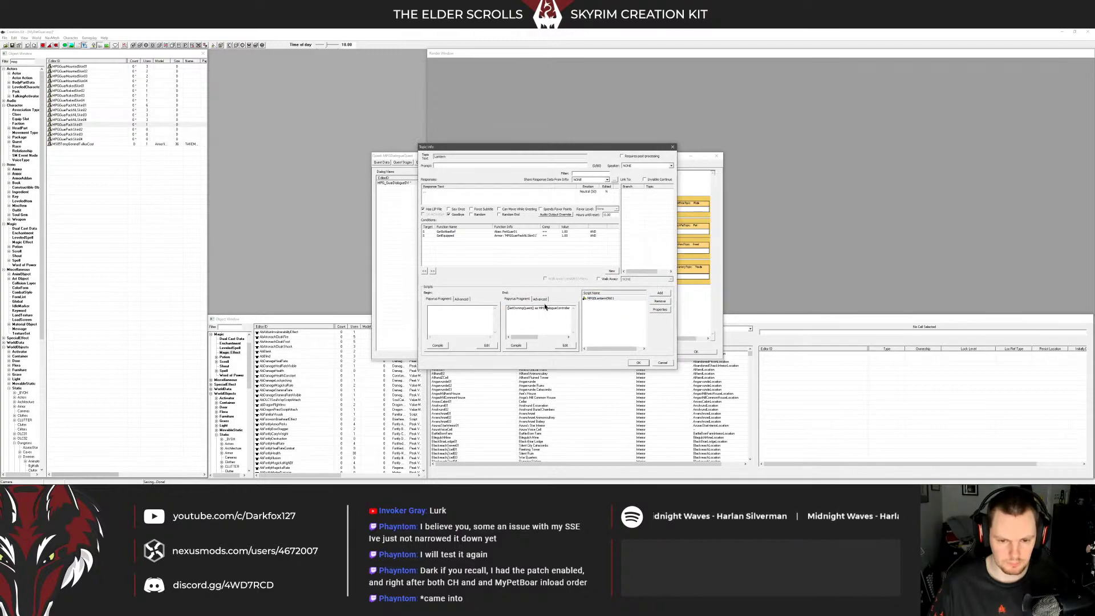
pyautogui.press('Home')
pyautogui.write(';')
pyautogui.click(515, 345)
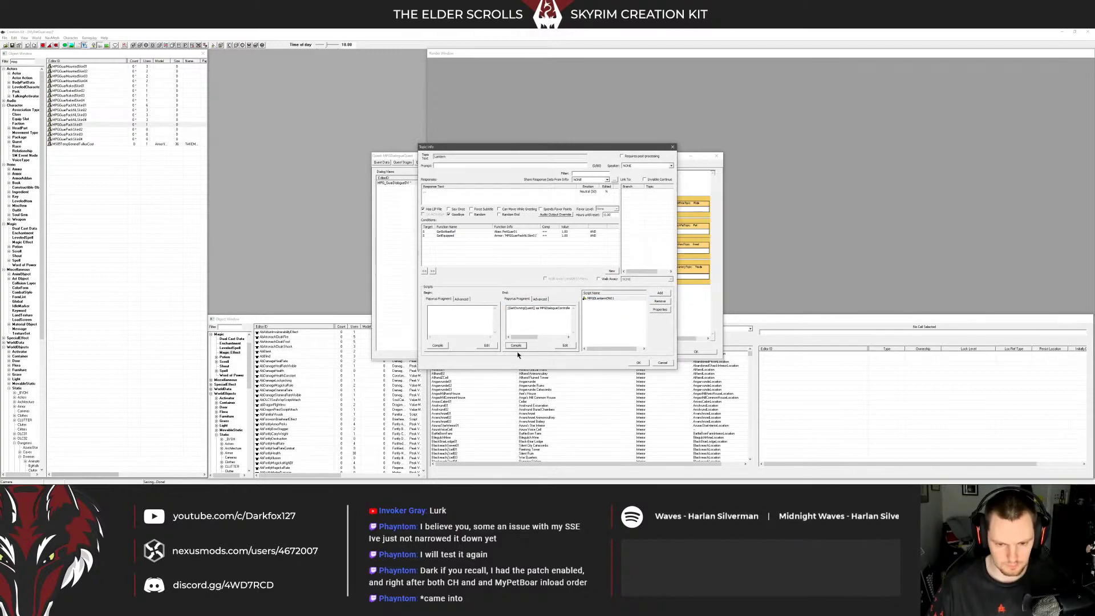
# Insert MPGDOutfitPack01 as an argument before the lantern outfit in the end fragment's Lantern call, matching the function's signature
pyautogui.moveTo(530, 336); pyautogui.dragTo(558, 337)
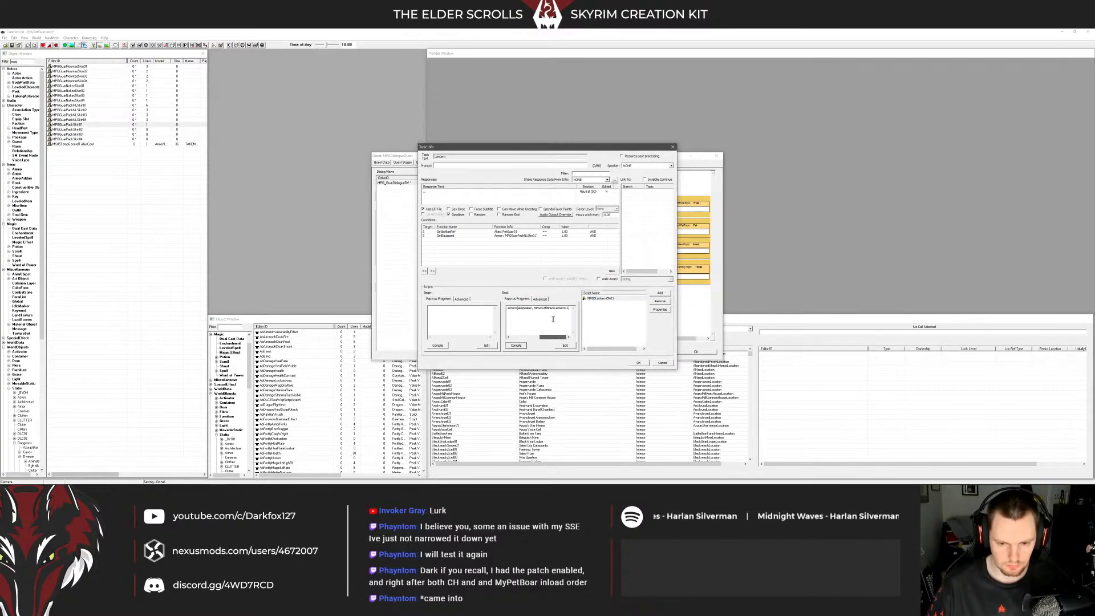
pyautogui.click(534, 309)
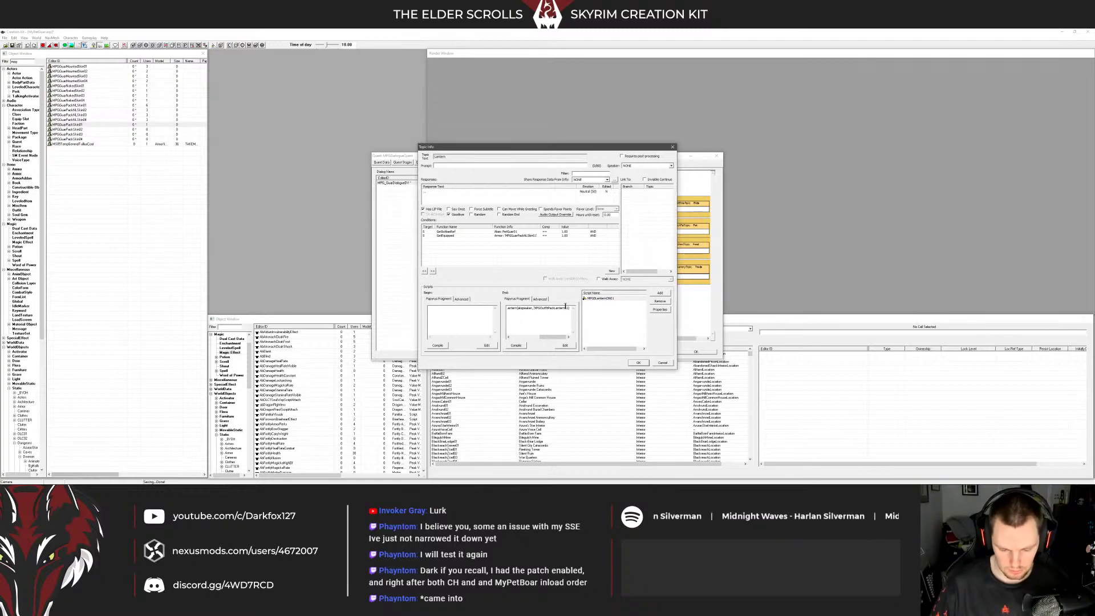
pyautogui.write('MPG')
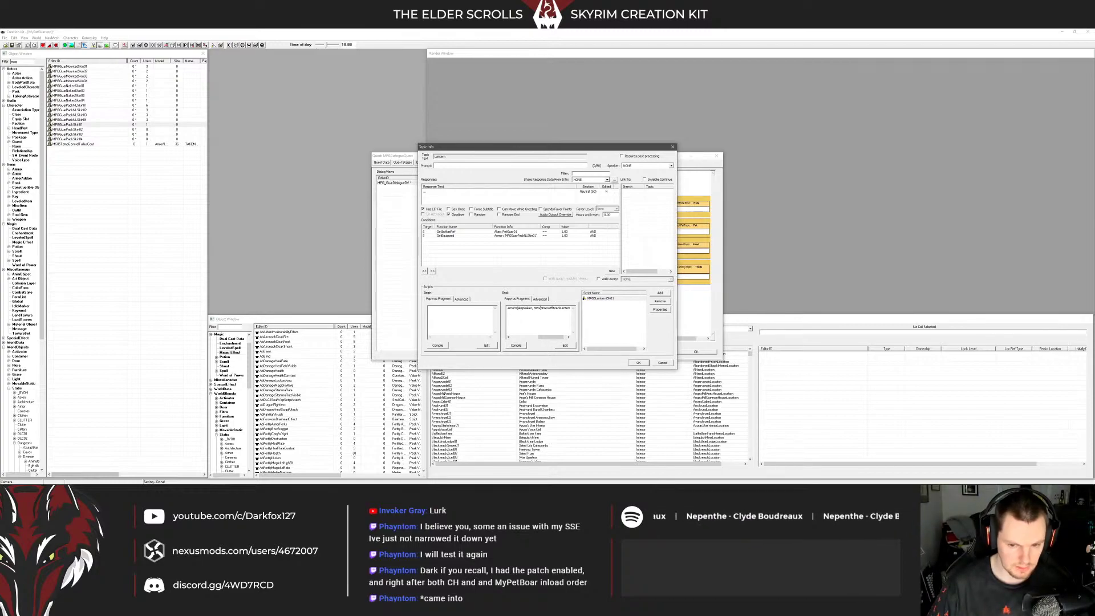
pyautogui.press('BackSpace')
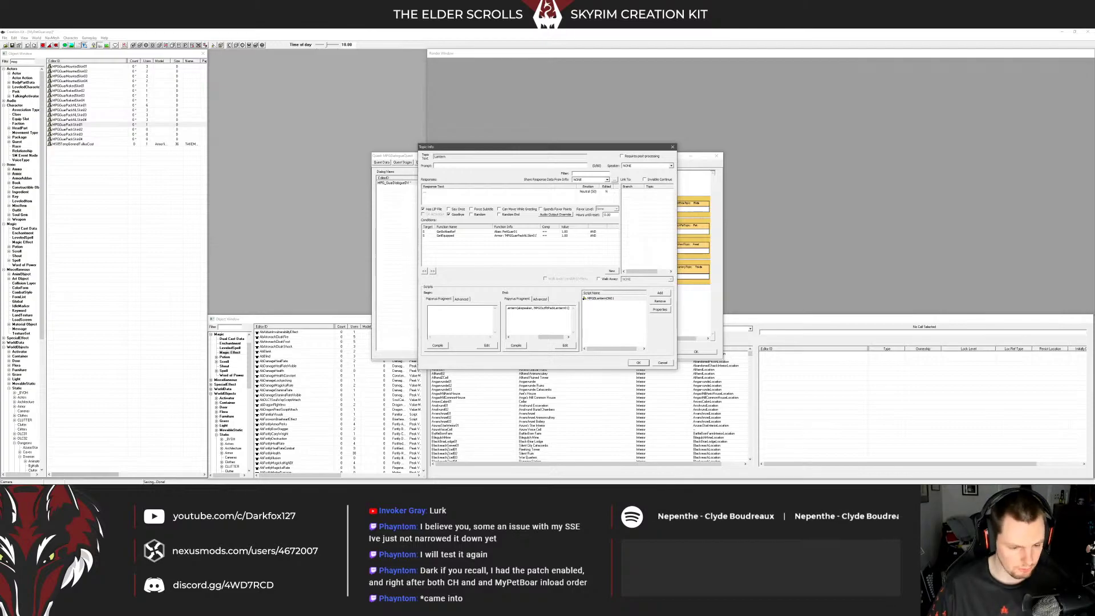
pyautogui.click(301, 479)
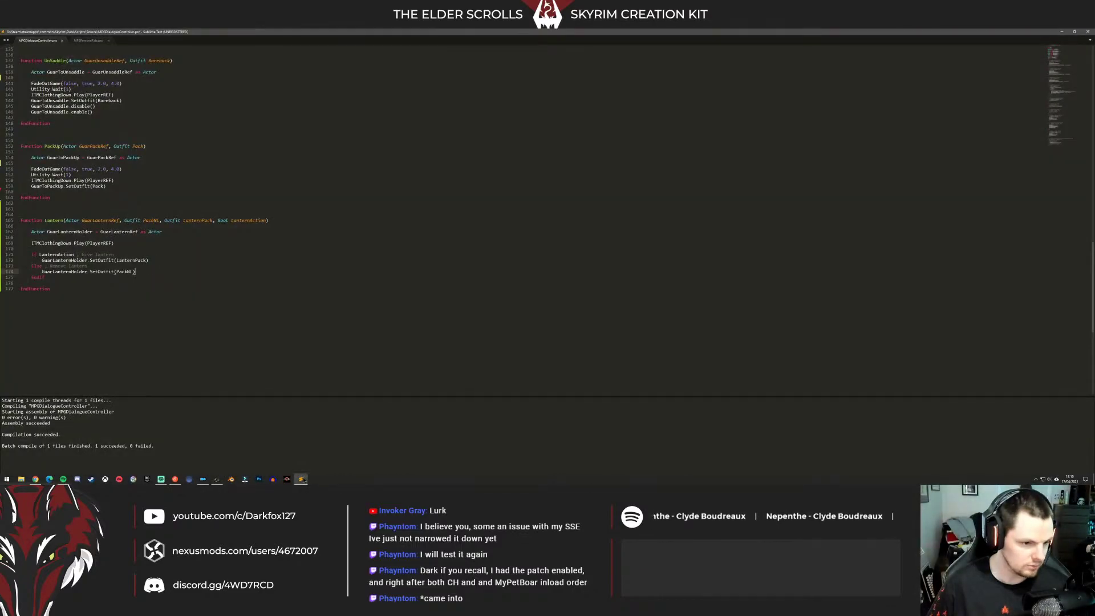
pyautogui.click(303, 480)
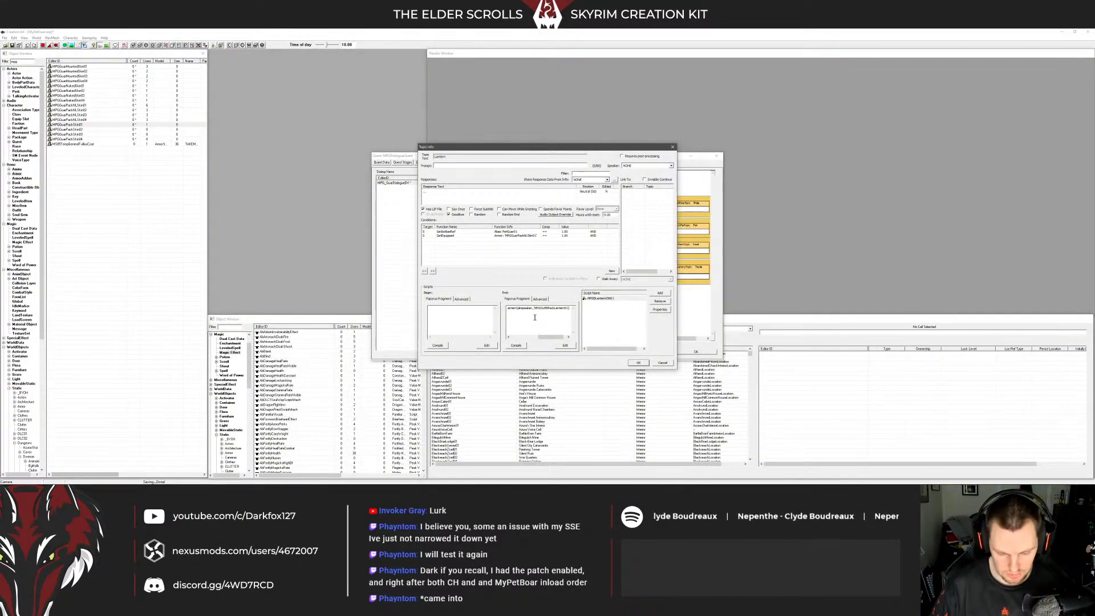
pyautogui.write('MPGD')
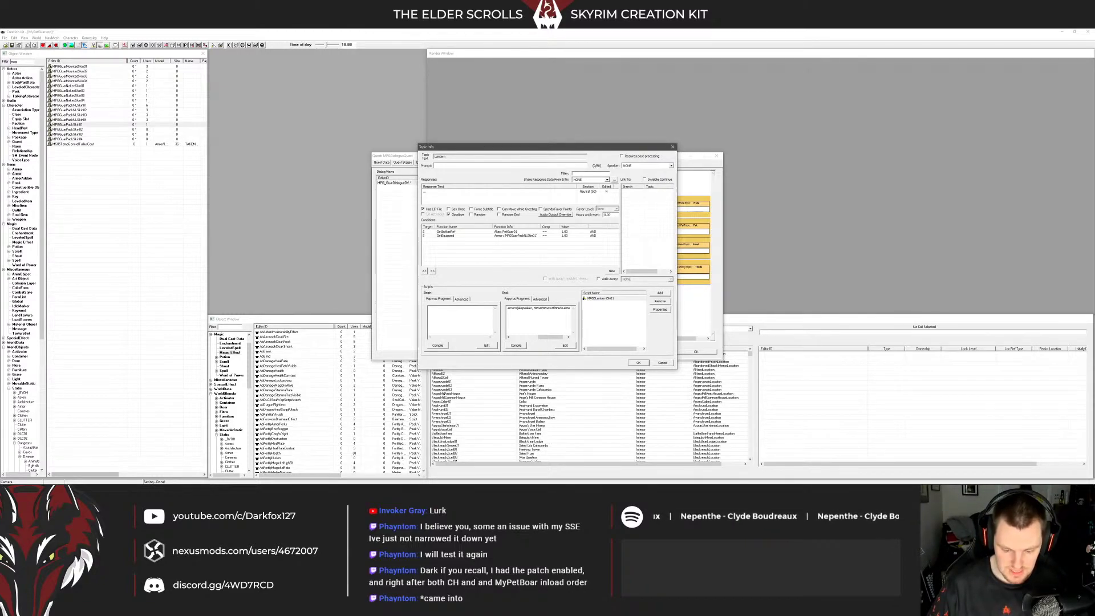
pyautogui.write('Outfit')
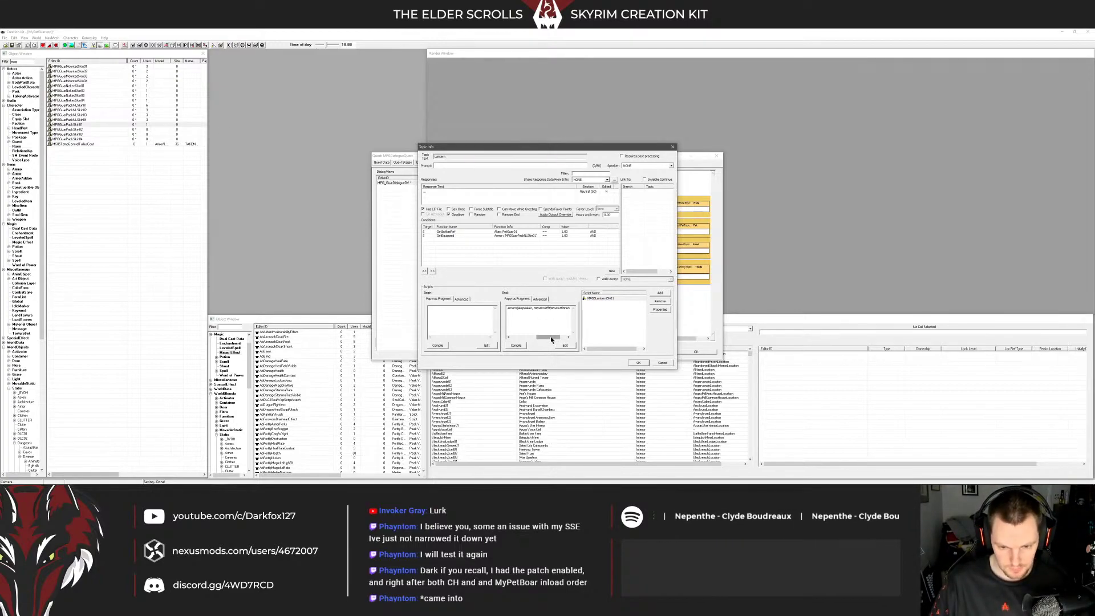
pyautogui.moveTo(548, 337); pyautogui.dragTo(570, 339)
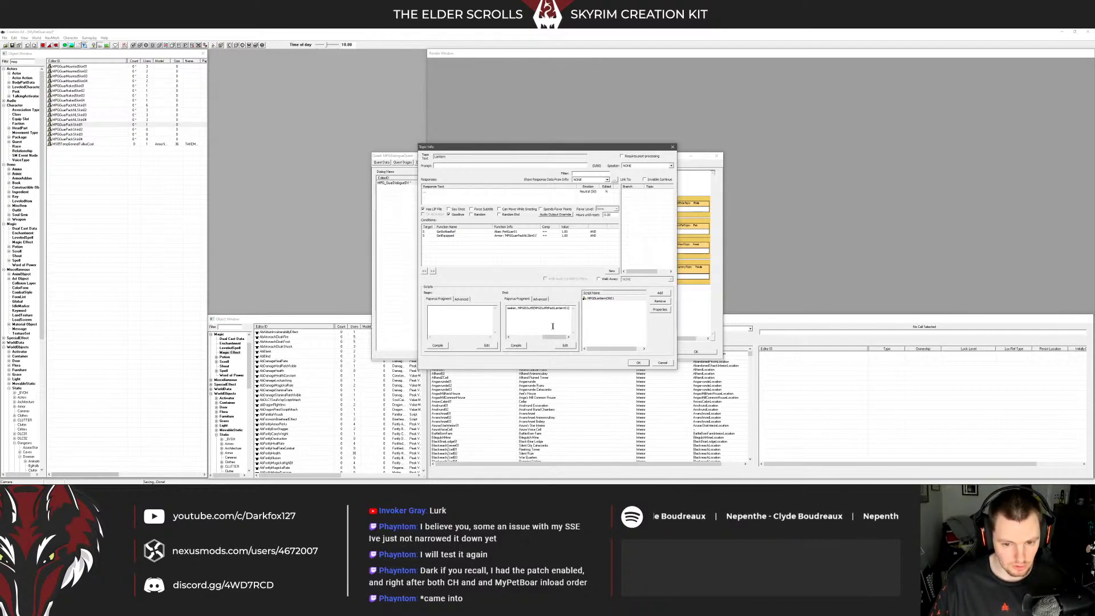
pyautogui.write('Pac')
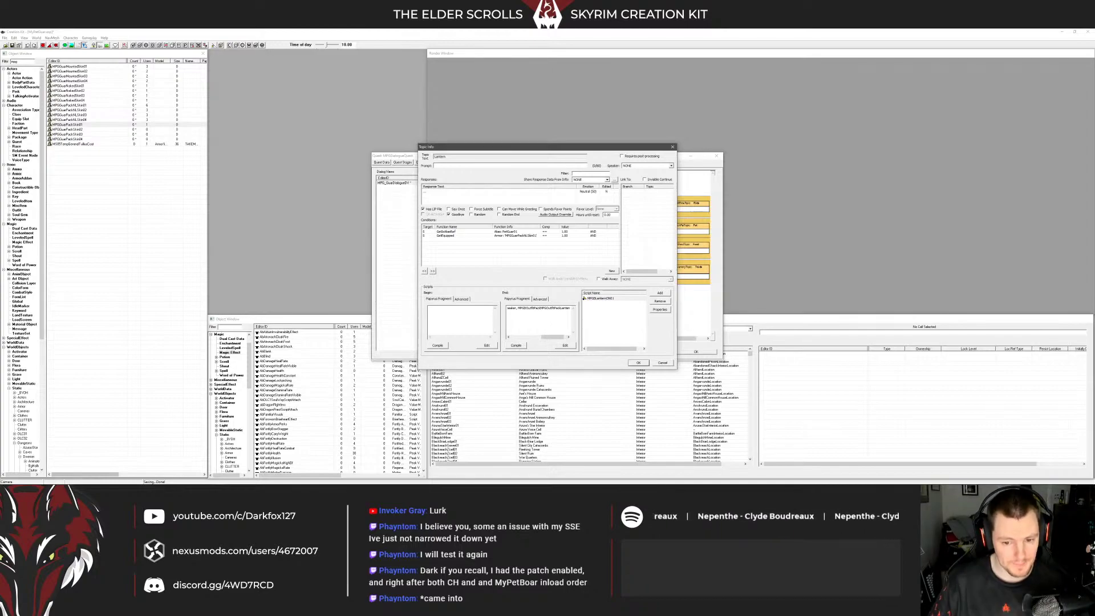
pyautogui.write('k01,')
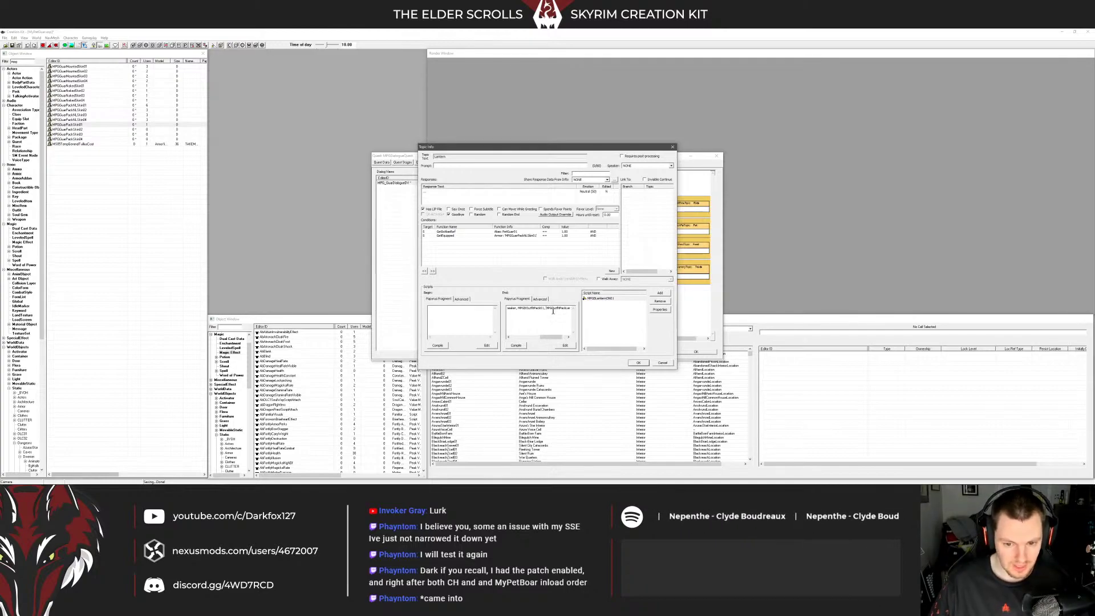
# Add True as the last argument of the Lantern call and compile the end fragment
pyautogui.moveTo(556, 337); pyautogui.dragTo(559, 338)
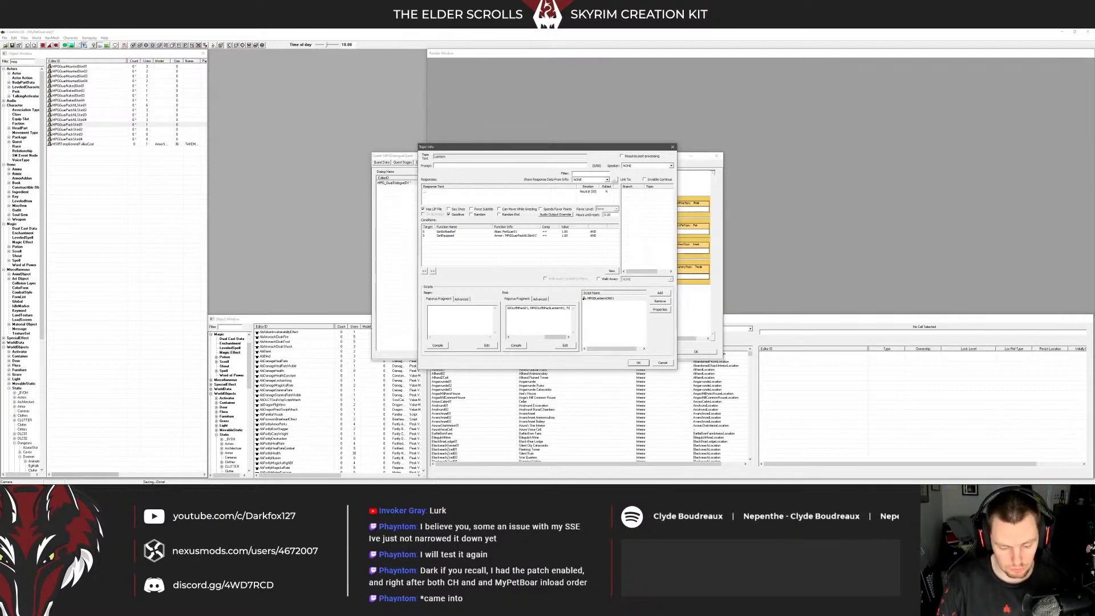
pyautogui.write('True')
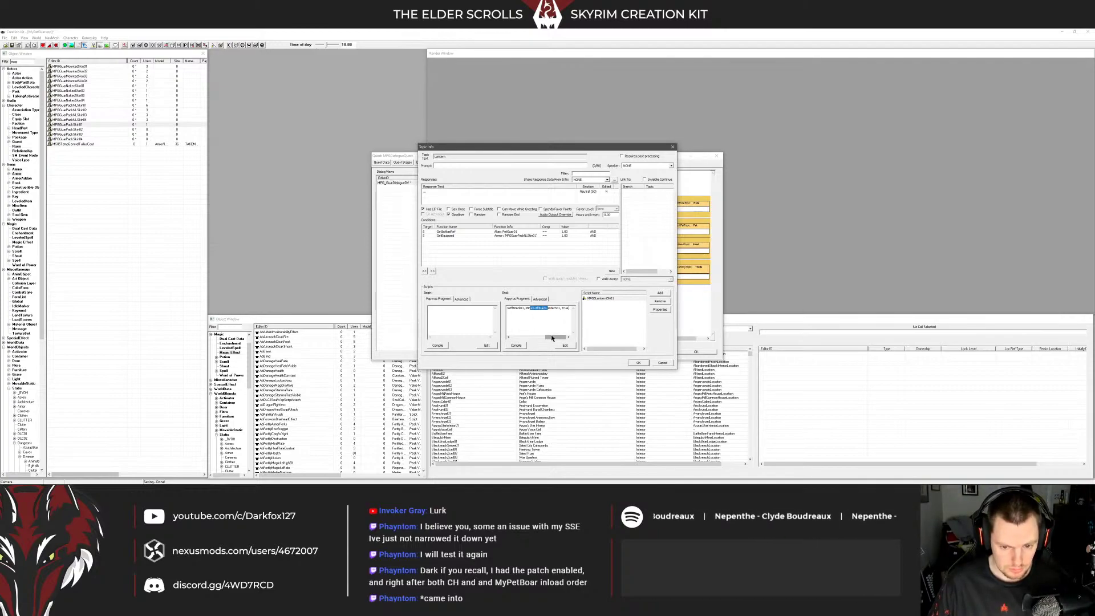
pyautogui.moveTo(545, 335); pyautogui.dragTo(516, 336)
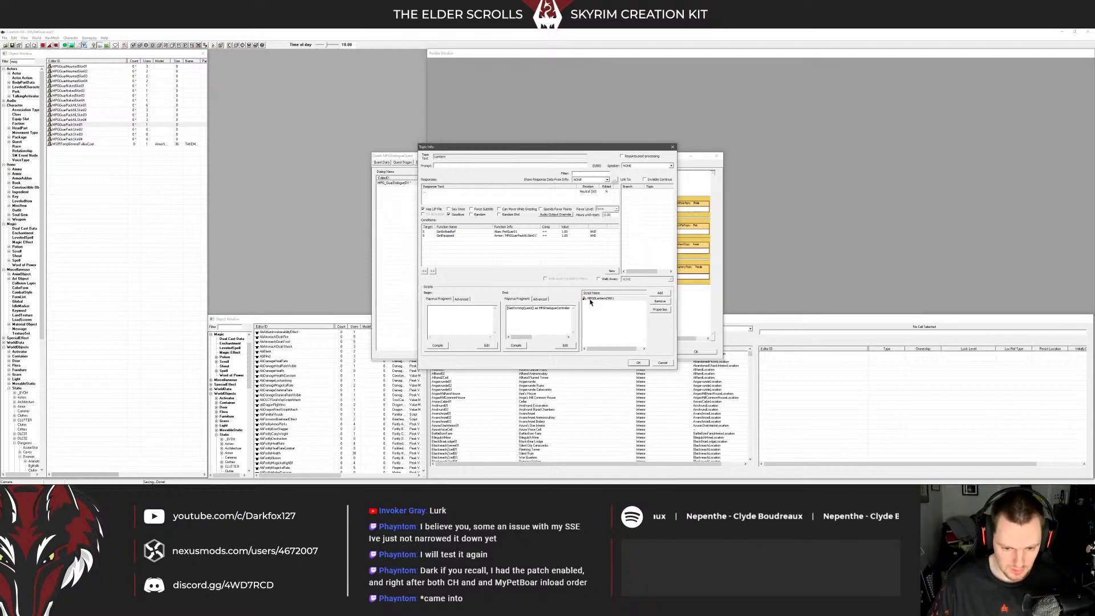
pyautogui.click(516, 345)
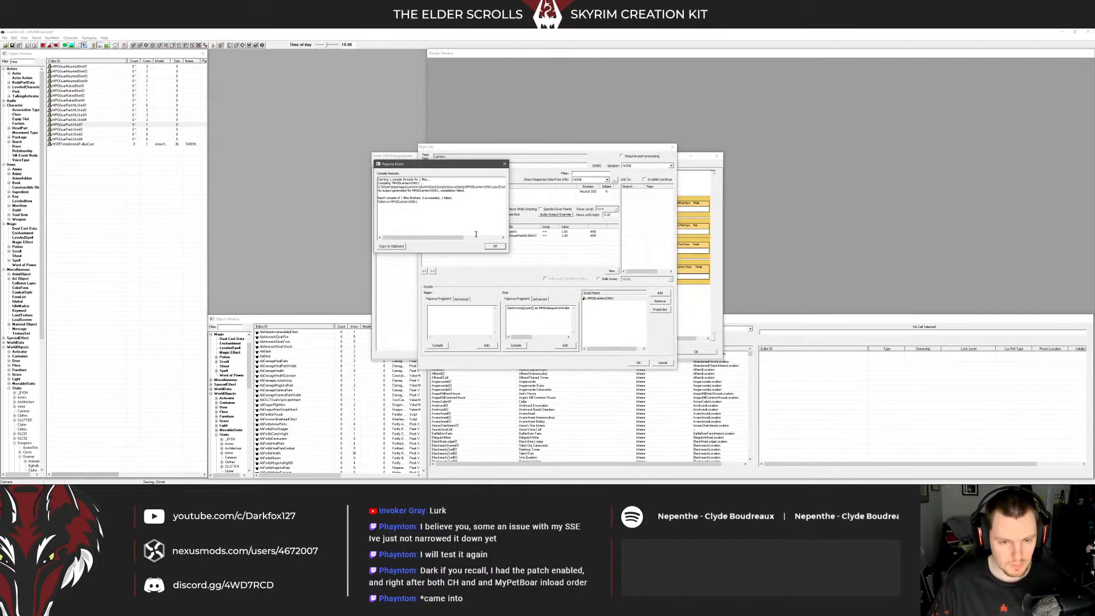
pyautogui.moveTo(422, 237); pyautogui.dragTo(496, 242)
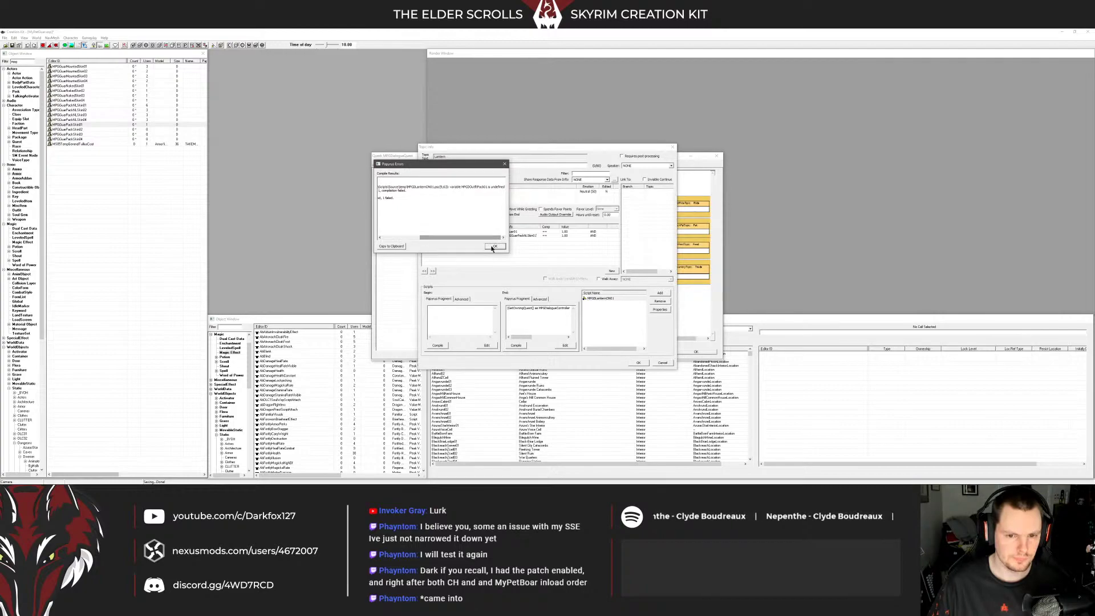
pyautogui.click(494, 246)
# Try to add an Outfit property named MPGDOutfitPack01 to the lantern topic's script
pyautogui.click(532, 311)
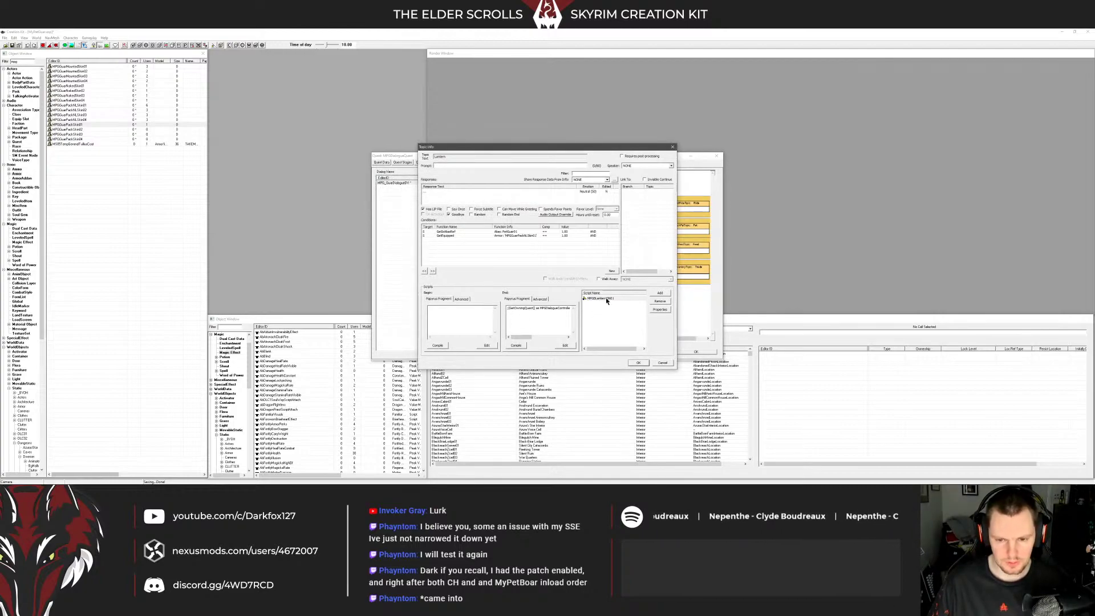
pyautogui.click(589, 299)
pyautogui.doubleClick(589, 299)
pyautogui.click(418, 416)
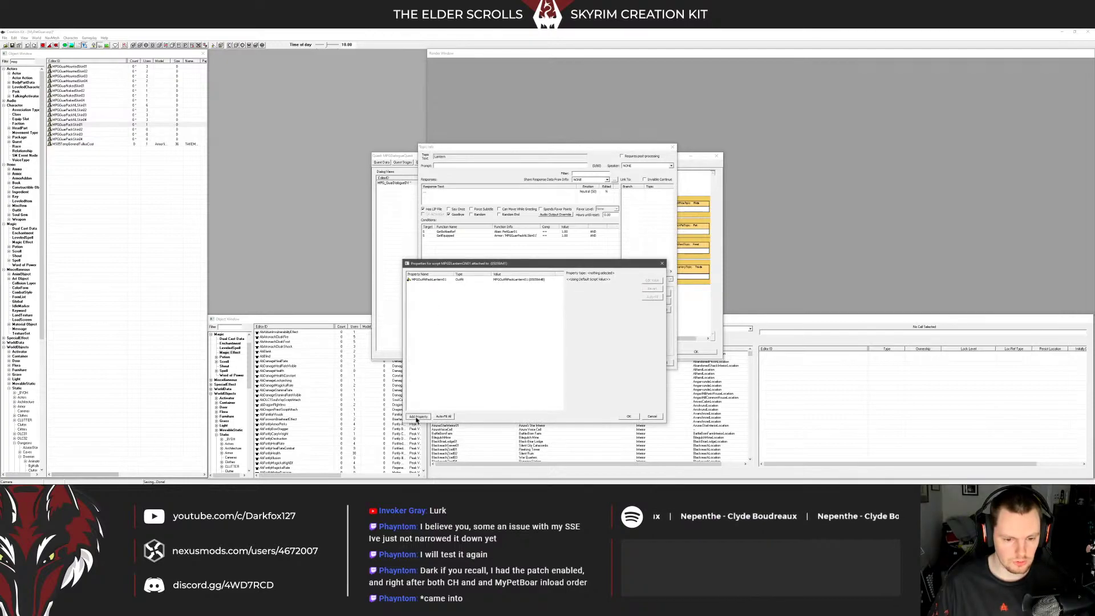
pyautogui.click(465, 281)
pyautogui.scroll(-5, 450, 302)
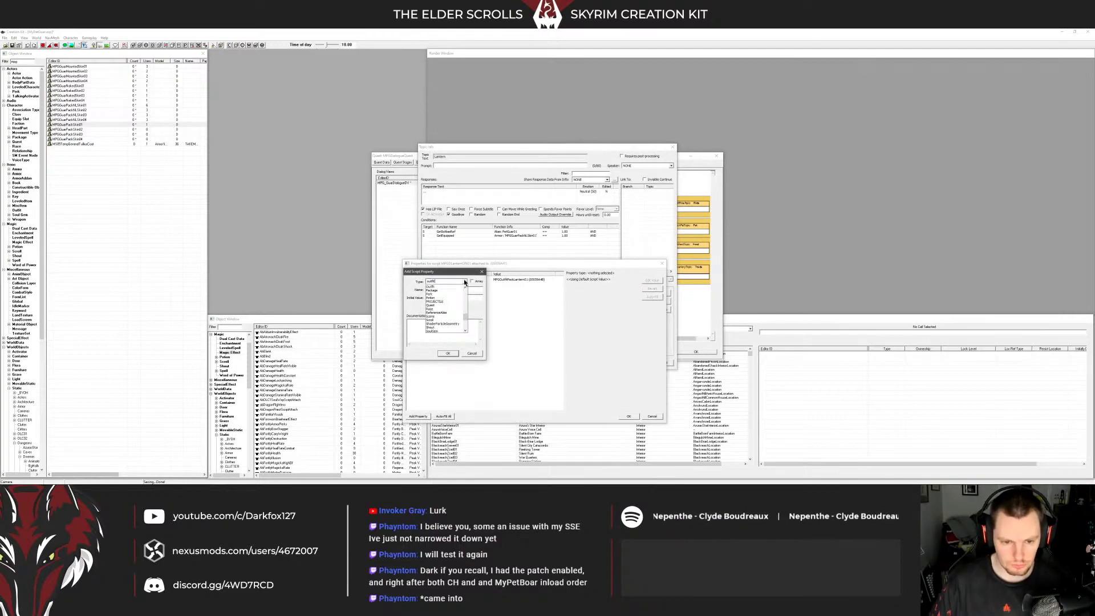
pyautogui.click(473, 289)
pyautogui.write('MP')
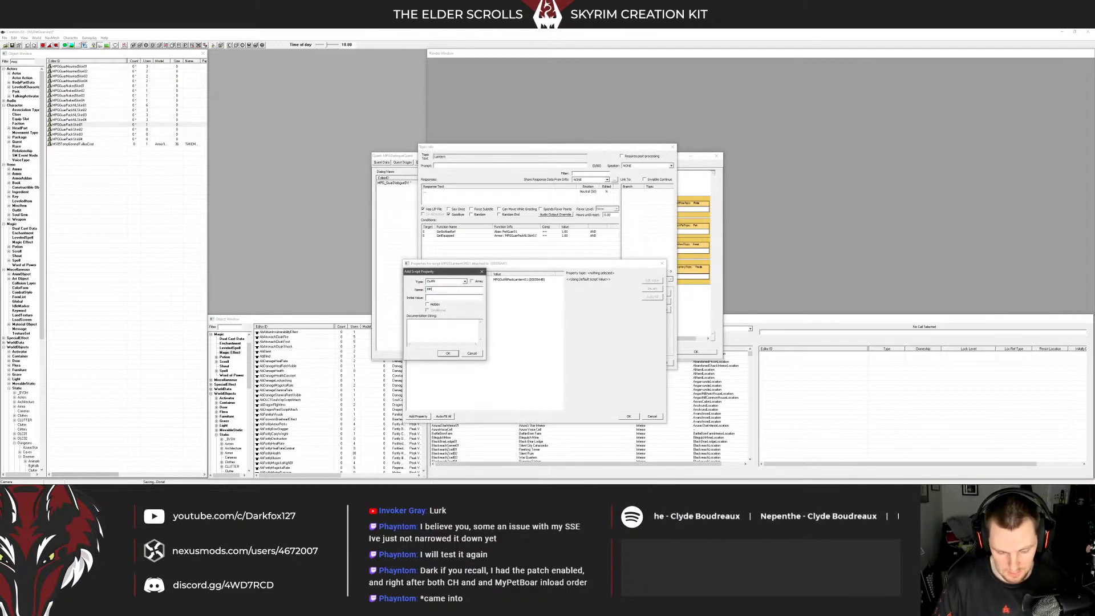
pyautogui.write('GOut')
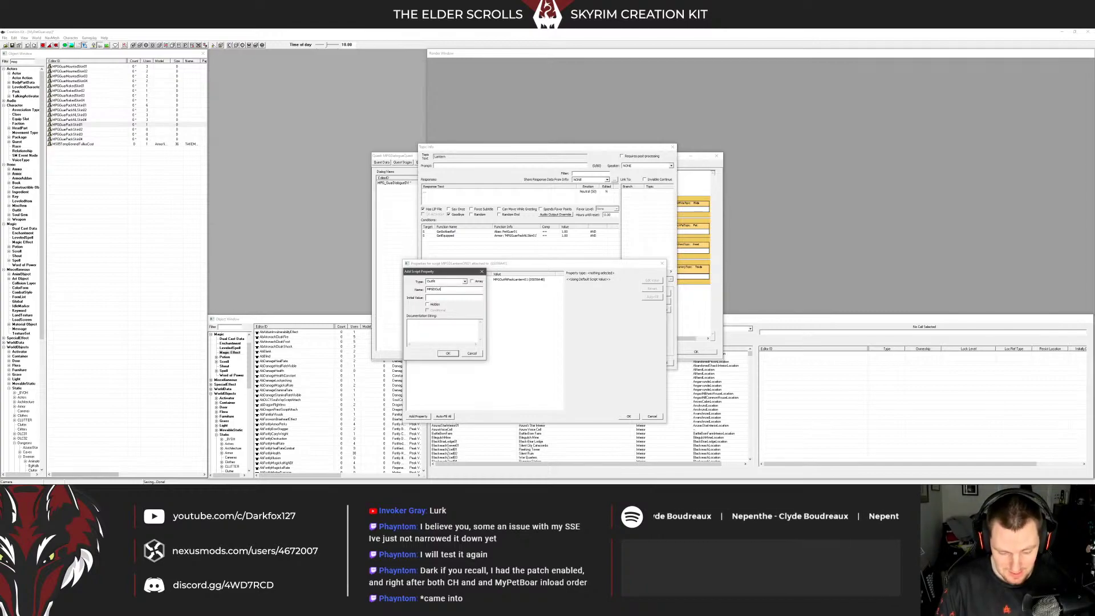
pyautogui.write('fitPack01')
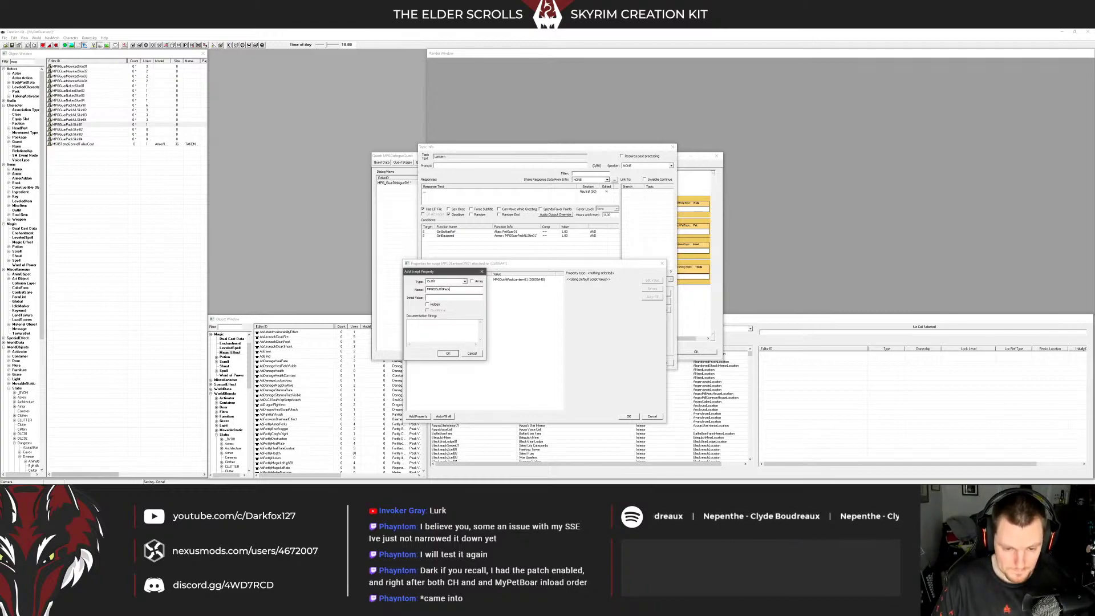
pyautogui.click(448, 354)
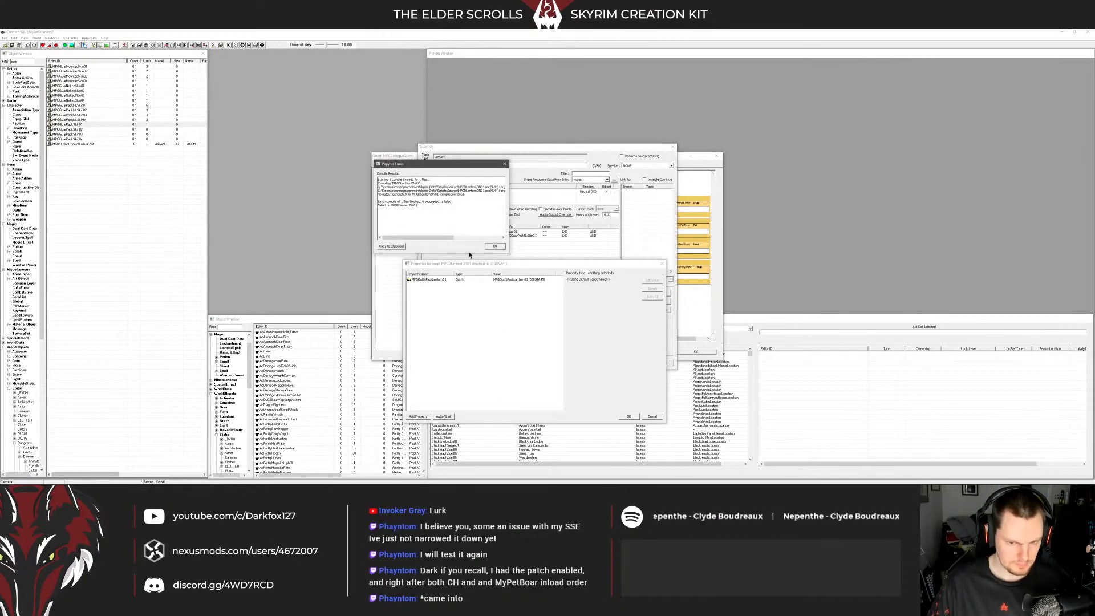
# Review the compile errors, then accept the script properties and the Lantern topic info
pyautogui.moveTo(417, 240); pyautogui.dragTo(467, 238)
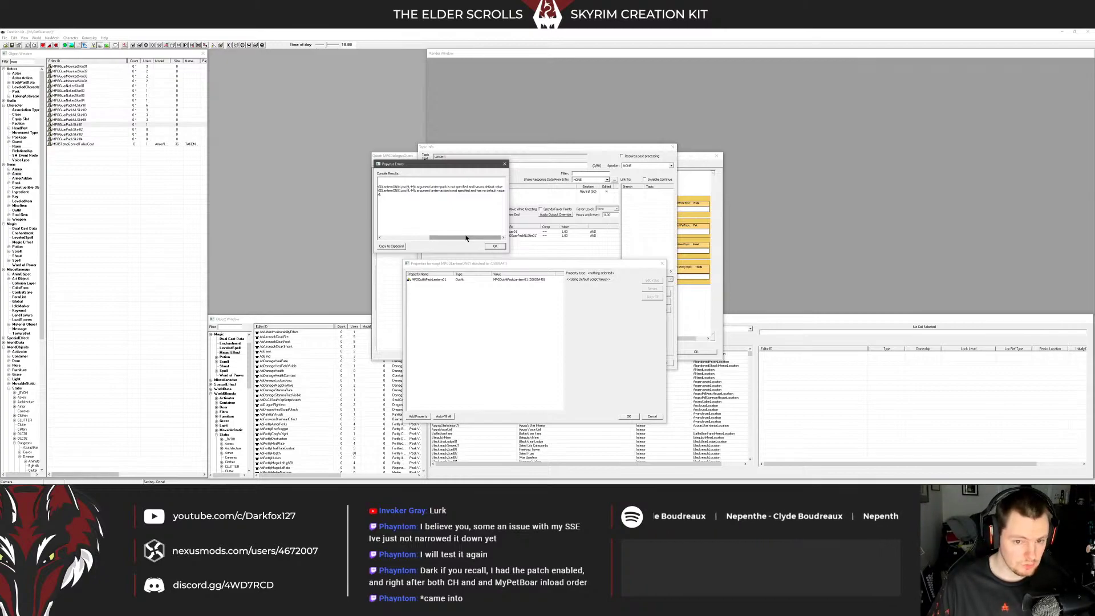
pyautogui.click(495, 246)
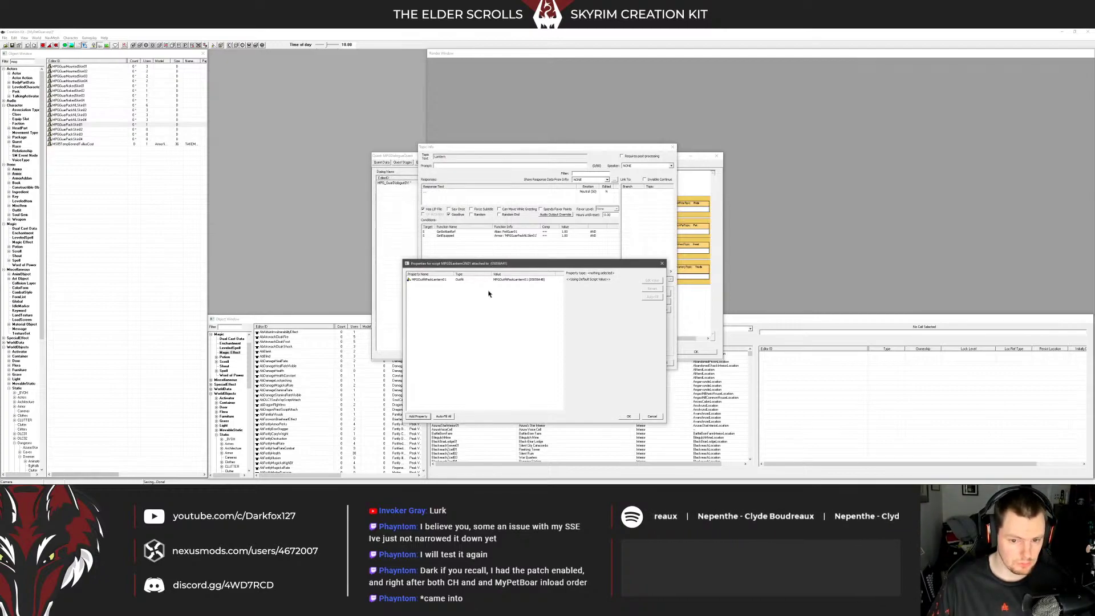
pyautogui.click(629, 416)
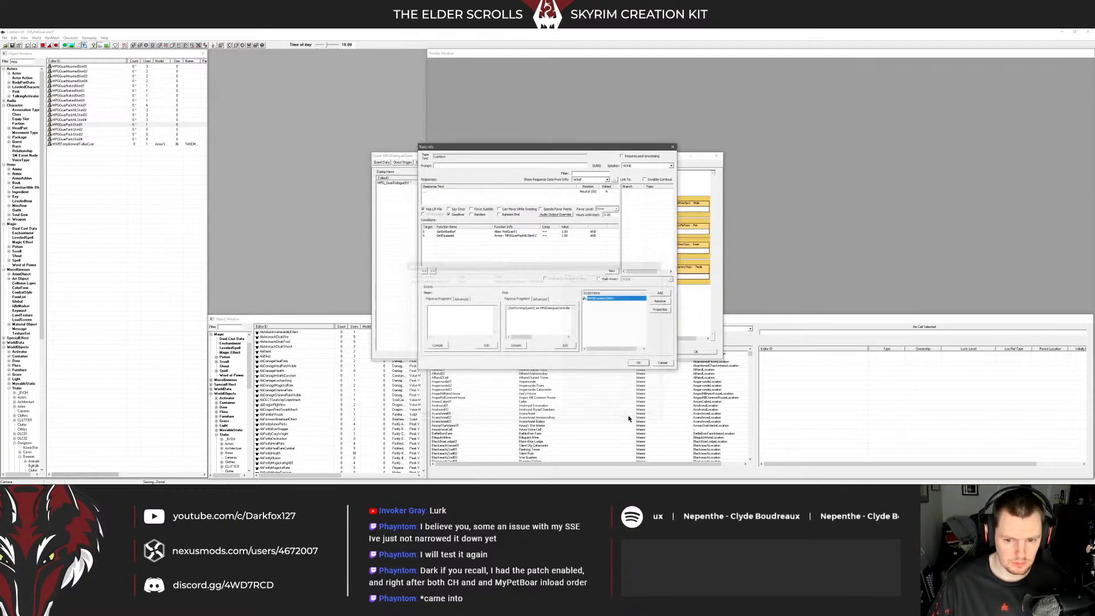
pyautogui.click(642, 363)
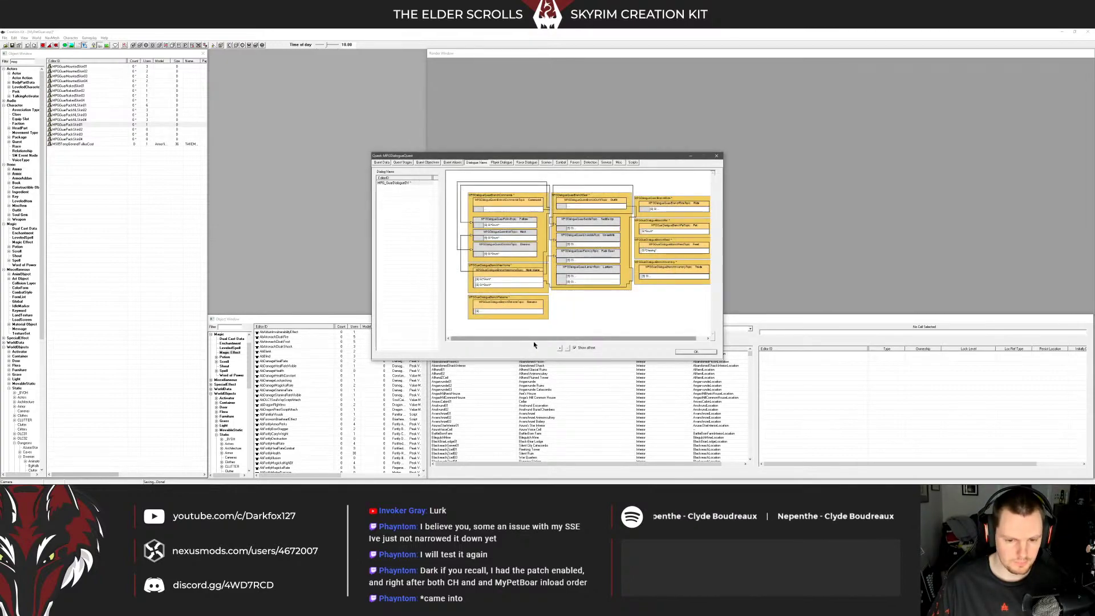
# Switch to the MPGDialogueController script in Sublime Text and examine the Lantern function's parameters
pyautogui.click(300, 481)
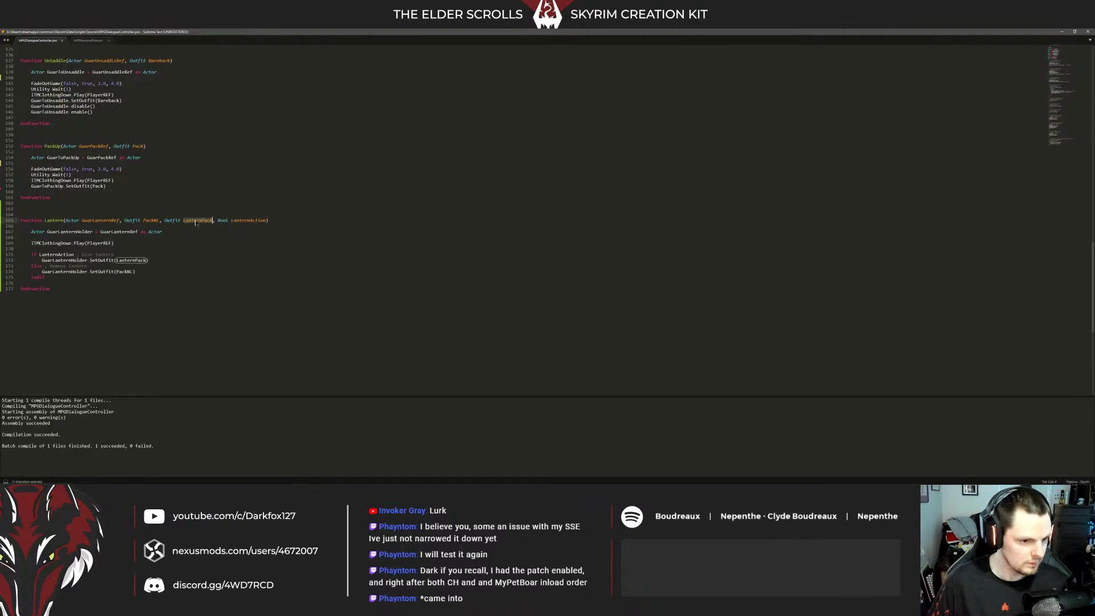
pyautogui.doubleClick(104, 221)
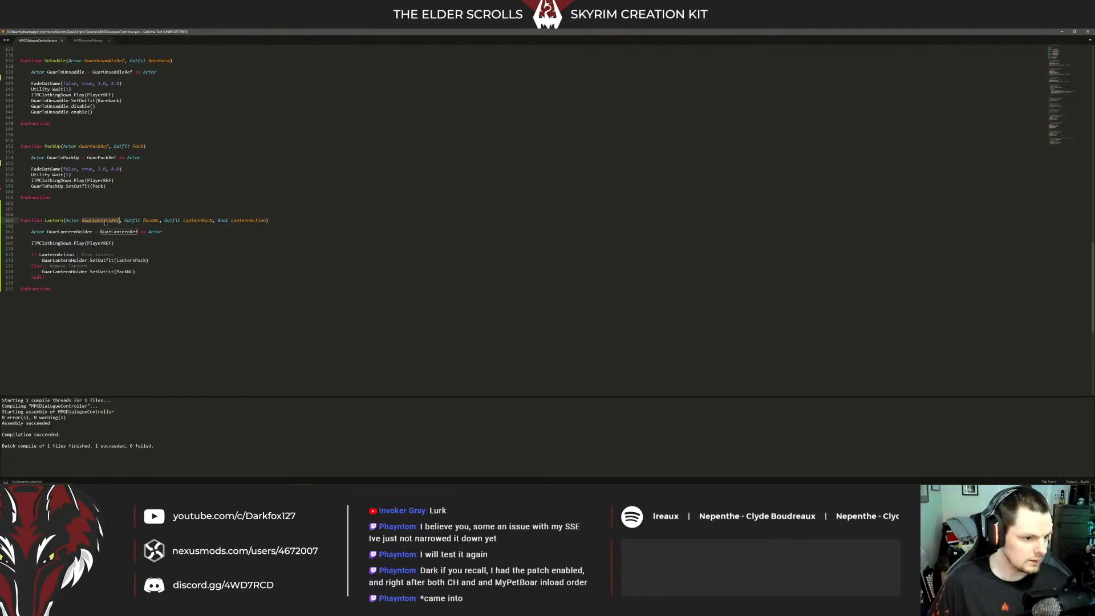
pyautogui.click(180, 254)
# Switch back to the Creation Kit and examine the Lantern call's arguments in the second Lantern info's end fragment
pyautogui.moveTo(268, 481)
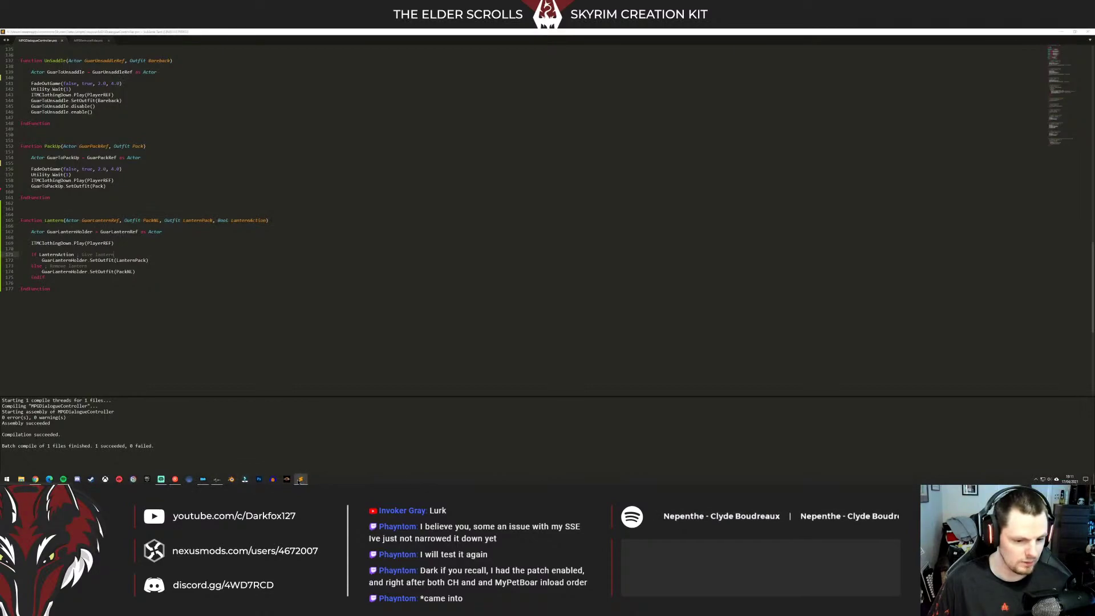
pyautogui.click(231, 480)
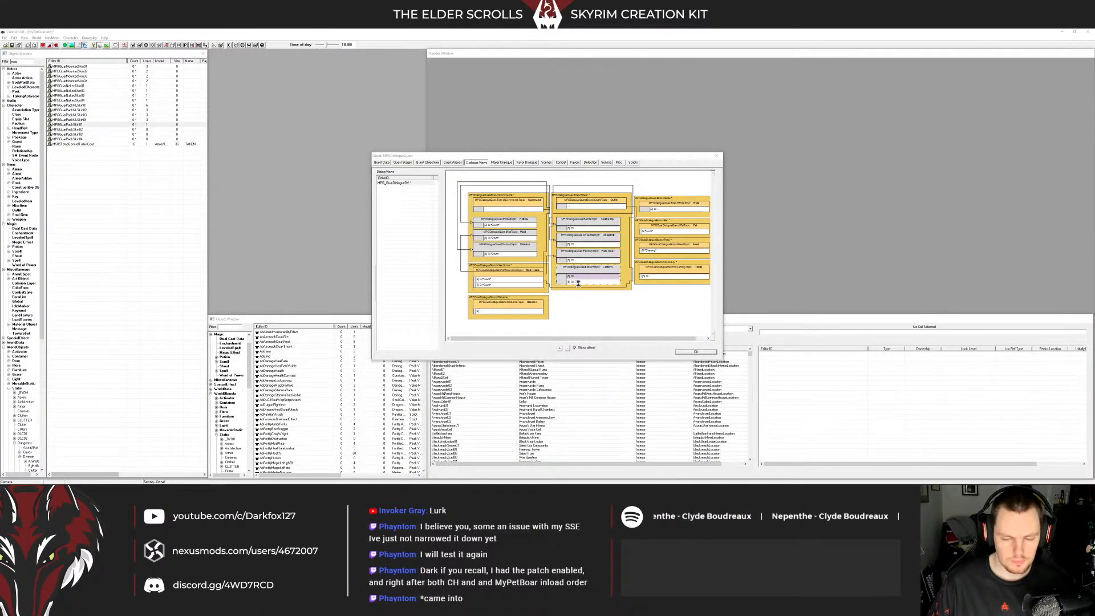
pyautogui.doubleClick(577, 282)
pyautogui.moveTo(520, 336); pyautogui.dragTo(536, 337)
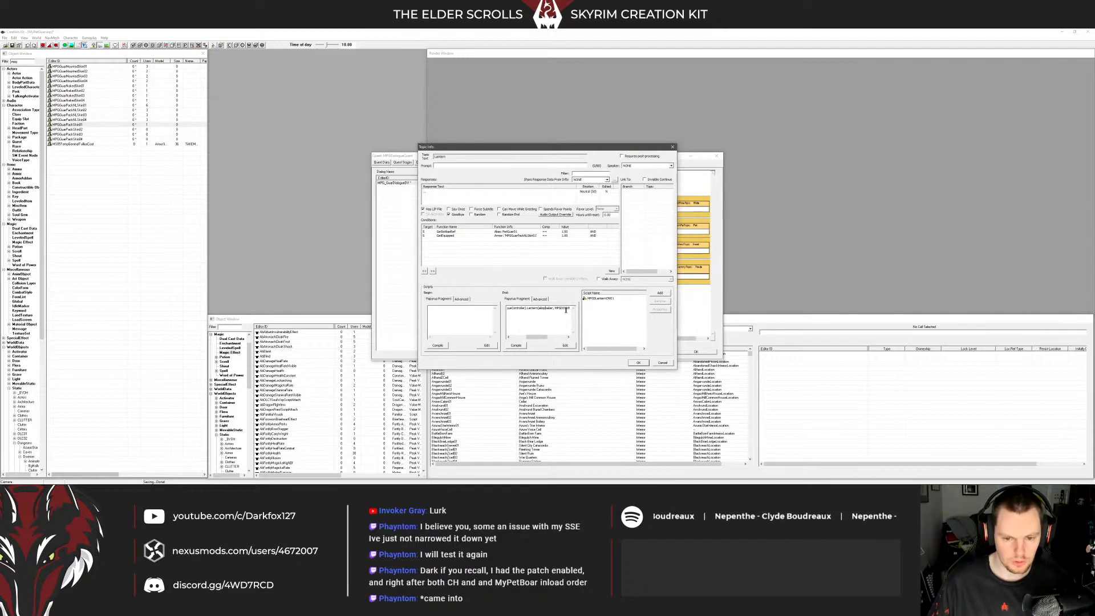
pyautogui.press('Right')
pyautogui.press('Right')
pyautogui.press('Right')
pyautogui.press('Right')
pyautogui.press('Right')
pyautogui.press('Right')
pyautogui.press('Right')
pyautogui.press('Right')
pyautogui.press('Right')
pyautogui.press('Right')
pyautogui.press('Right')
pyautogui.press('Right')
pyautogui.press('Right')
pyautogui.press('Right')
pyautogui.press('Right')
pyautogui.press('Right')
pyautogui.press('Right')
pyautogui.press('Right')
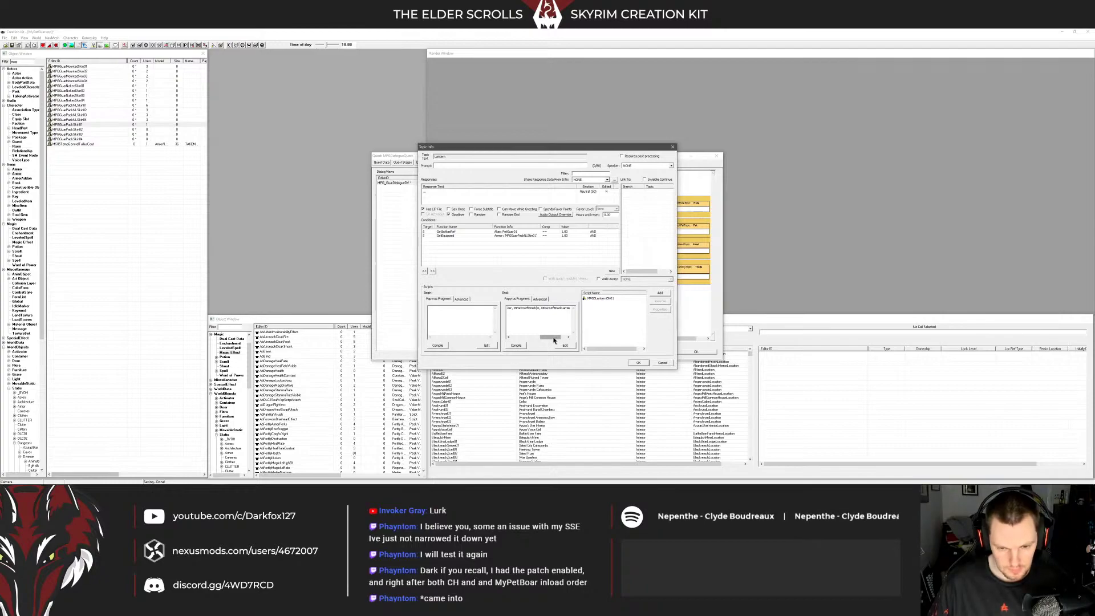
pyautogui.moveTo(551, 337); pyautogui.dragTo(521, 336)
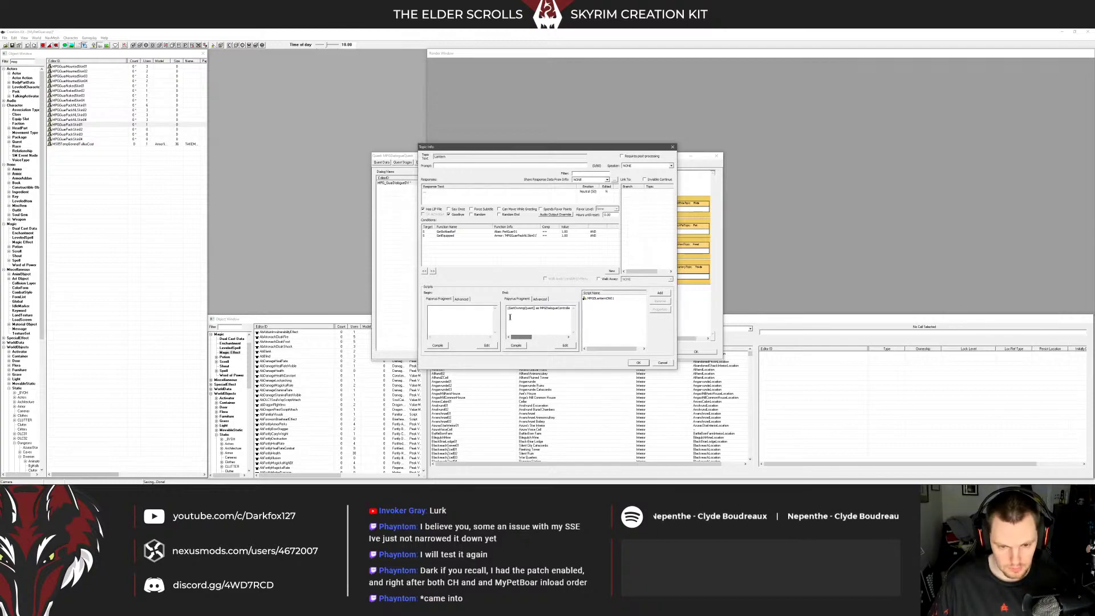
pyautogui.click(637, 362)
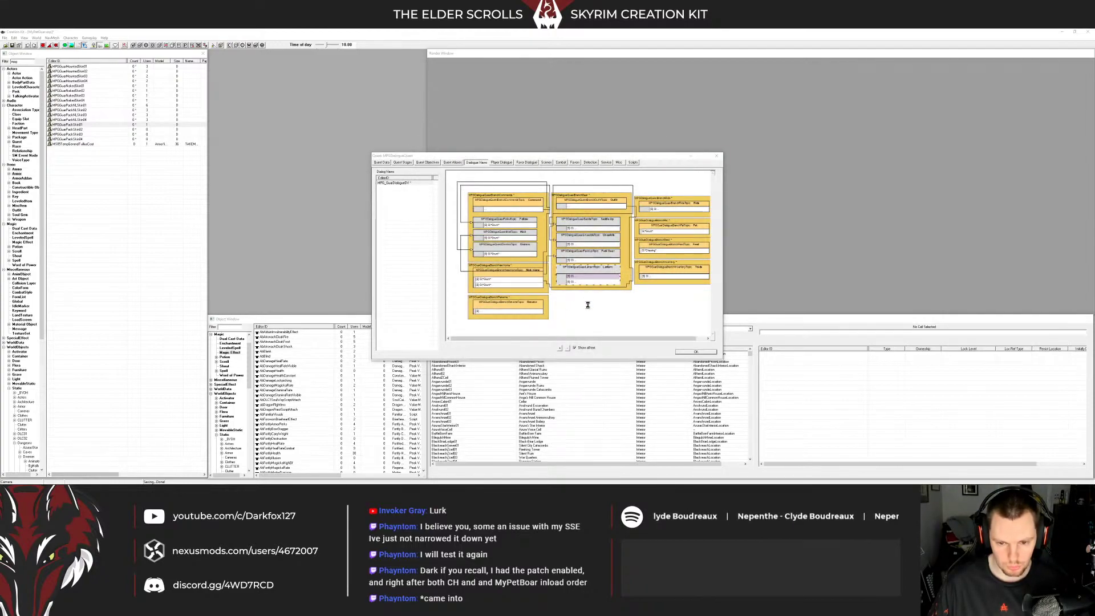
# Compare the MPGDOutfitPack01 property name in the lantern script's properties with the pack outfit's actual ID
pyautogui.doubleClick(587, 301)
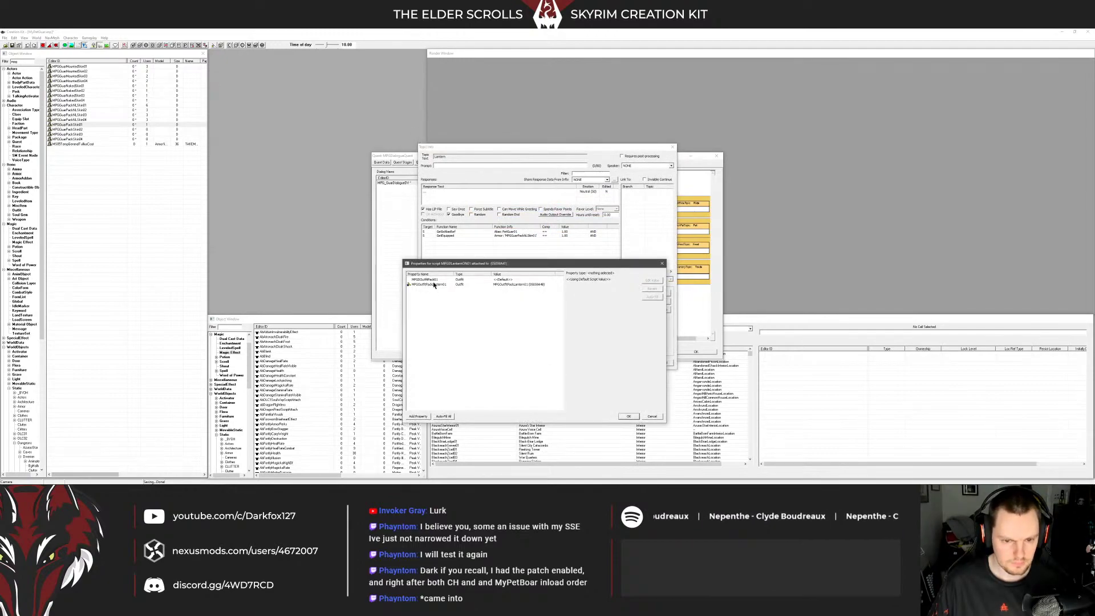
pyautogui.click(477, 280)
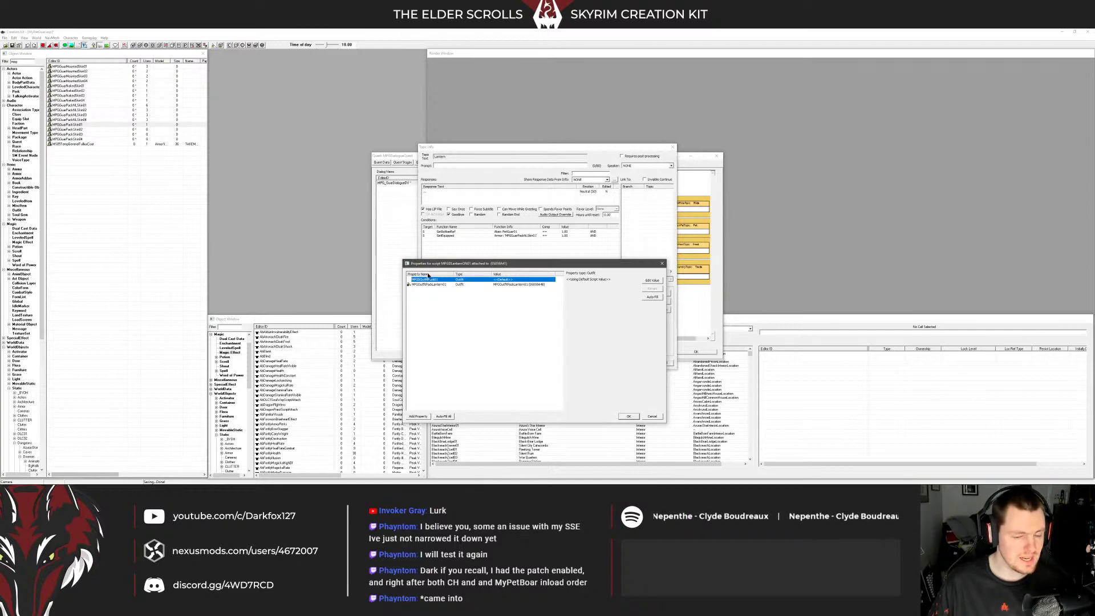
pyautogui.click(86, 125)
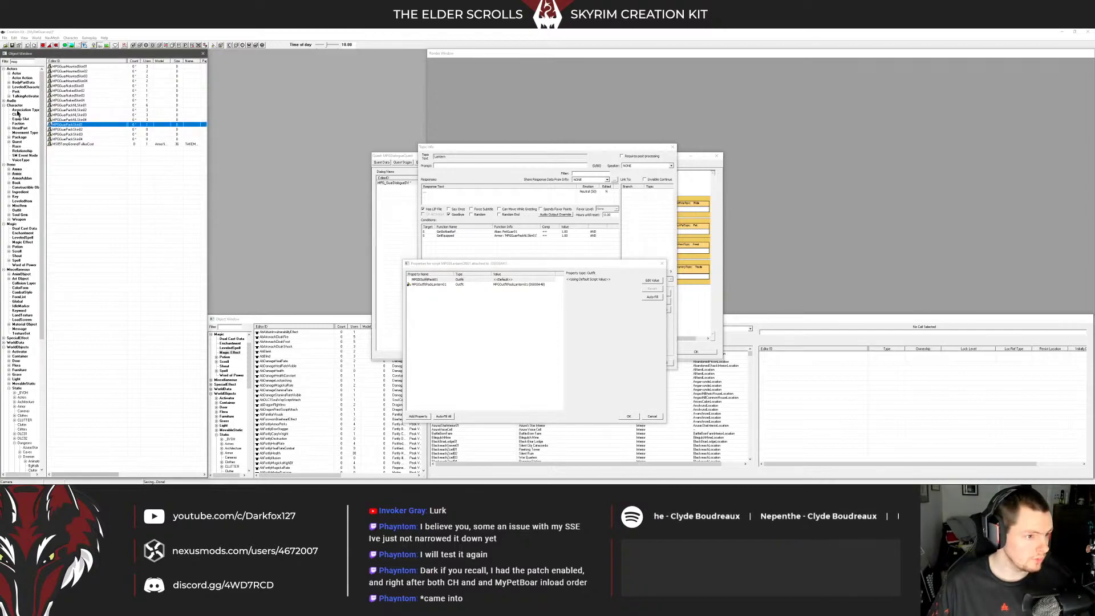
pyautogui.click(16, 210)
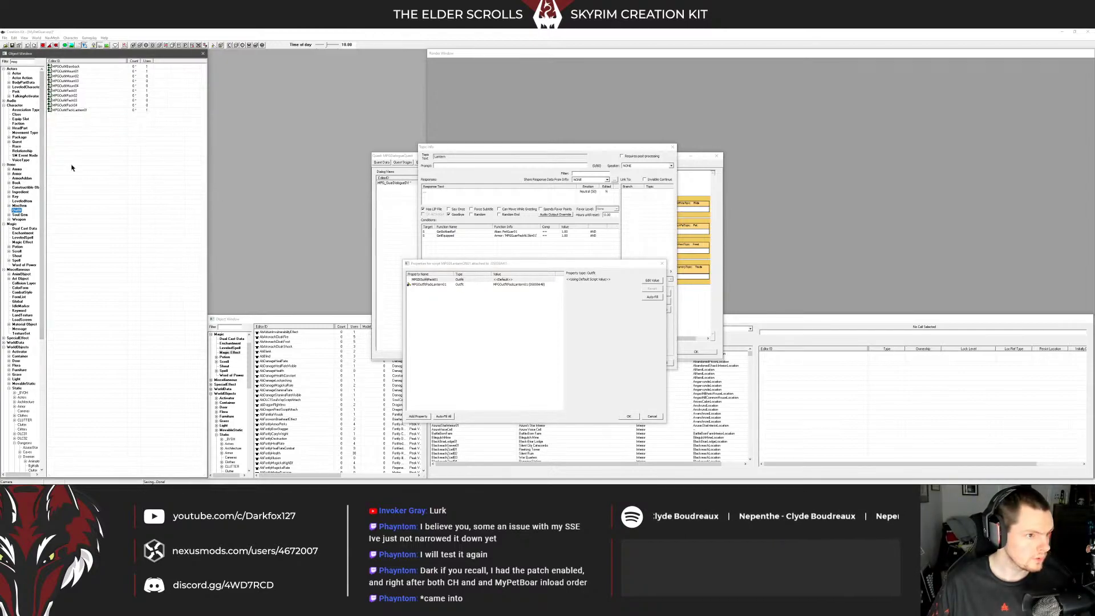
pyautogui.doubleClick(65, 90)
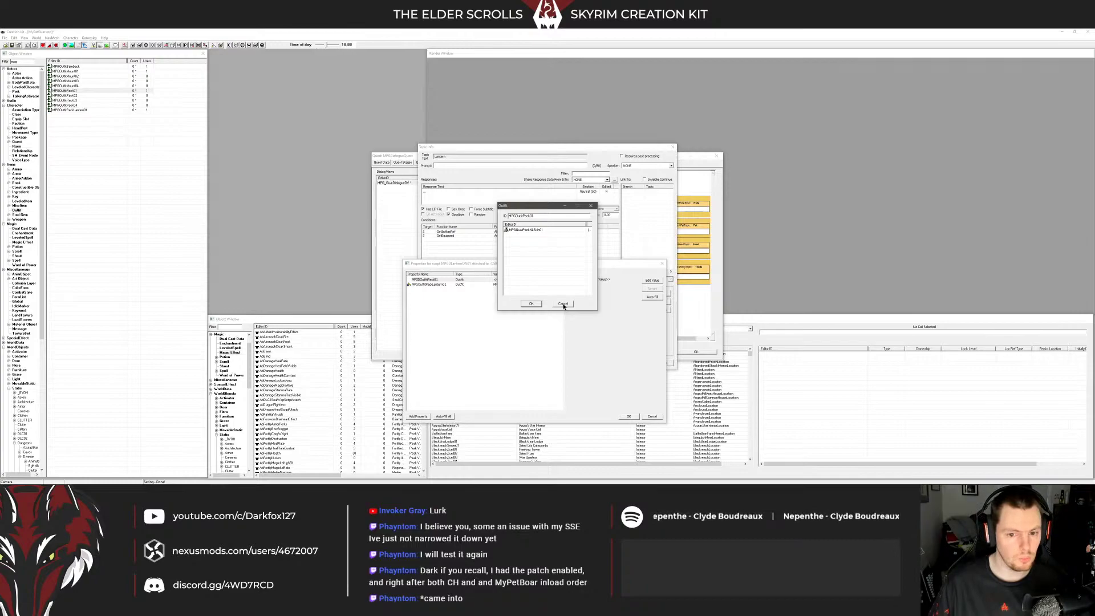
pyautogui.click(562, 304)
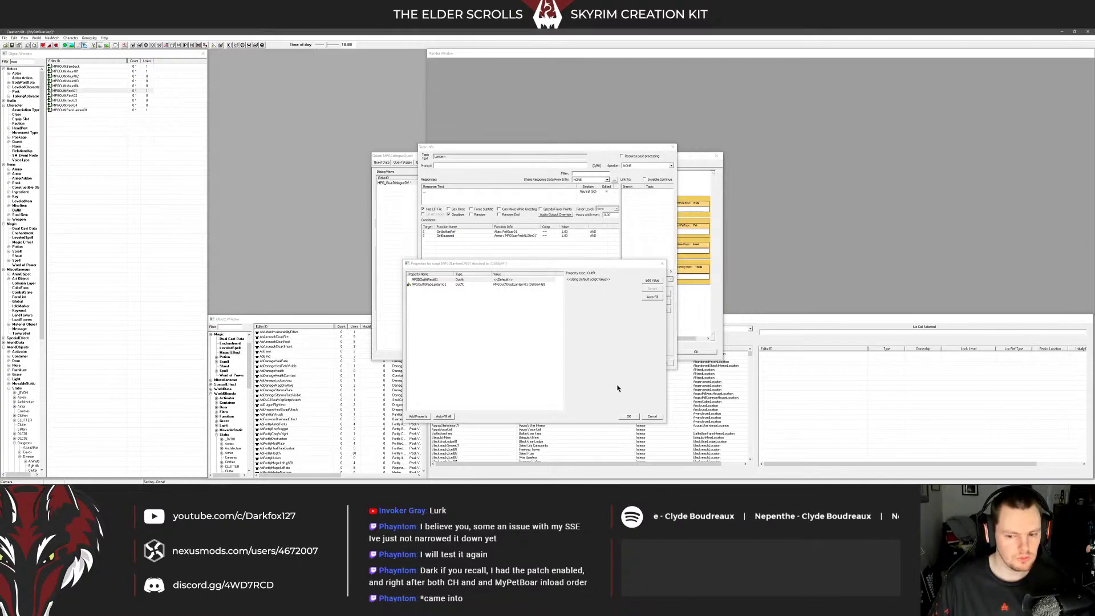
pyautogui.click(628, 417)
# Open the lantern topic's script source, rename the lantern outfit property to MPGDOutfitPackLantern01 and compile the script
pyautogui.rightClick(602, 299)
pyautogui.click(630, 338)
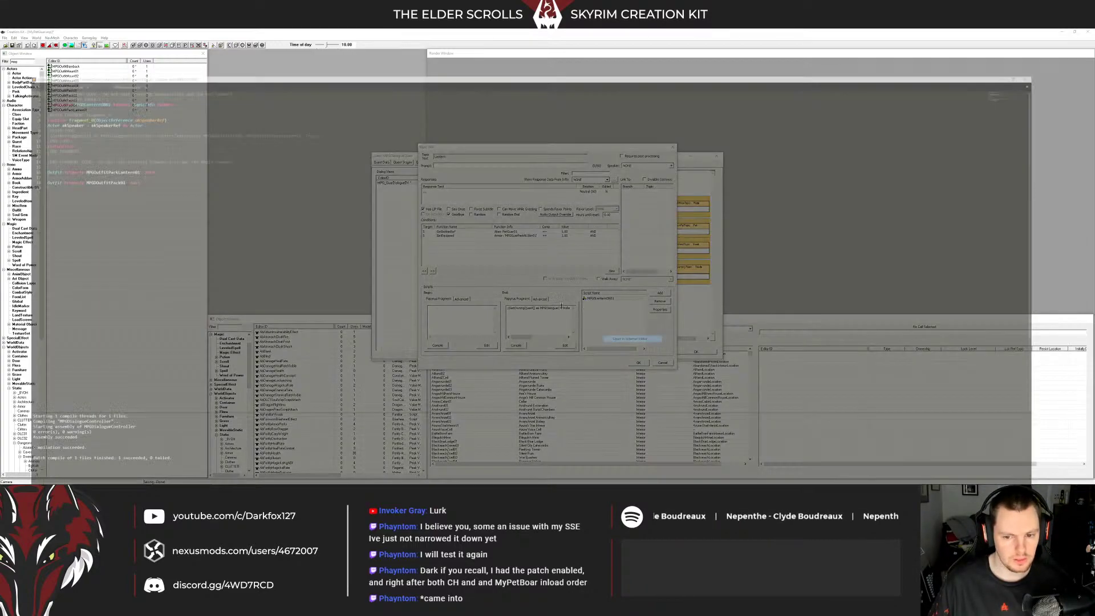
pyautogui.click(69, 134)
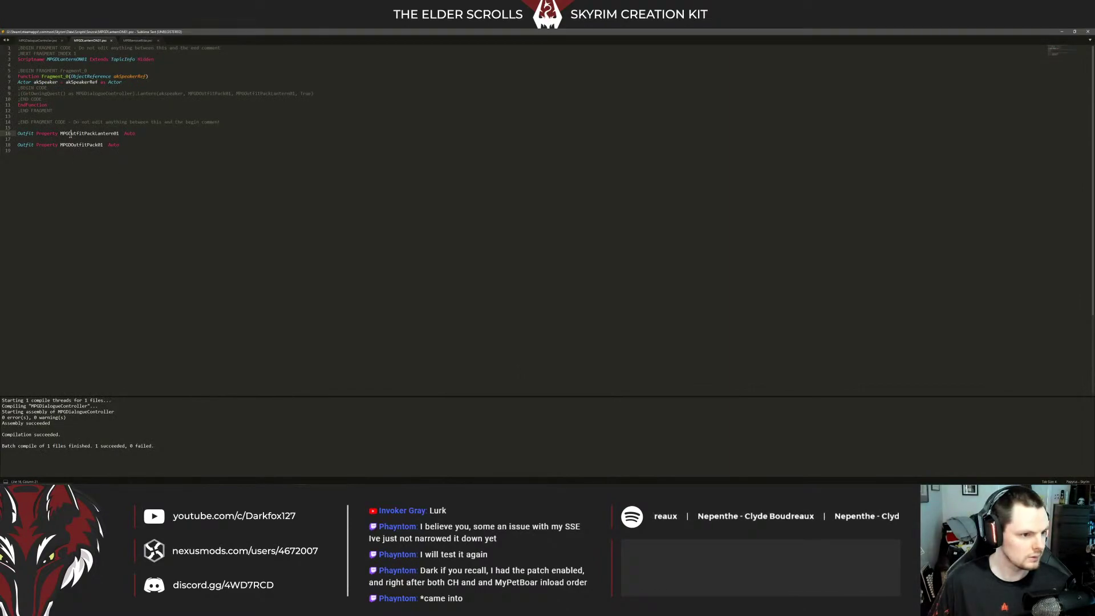
pyautogui.write('D')
pyautogui.click(147, 153)
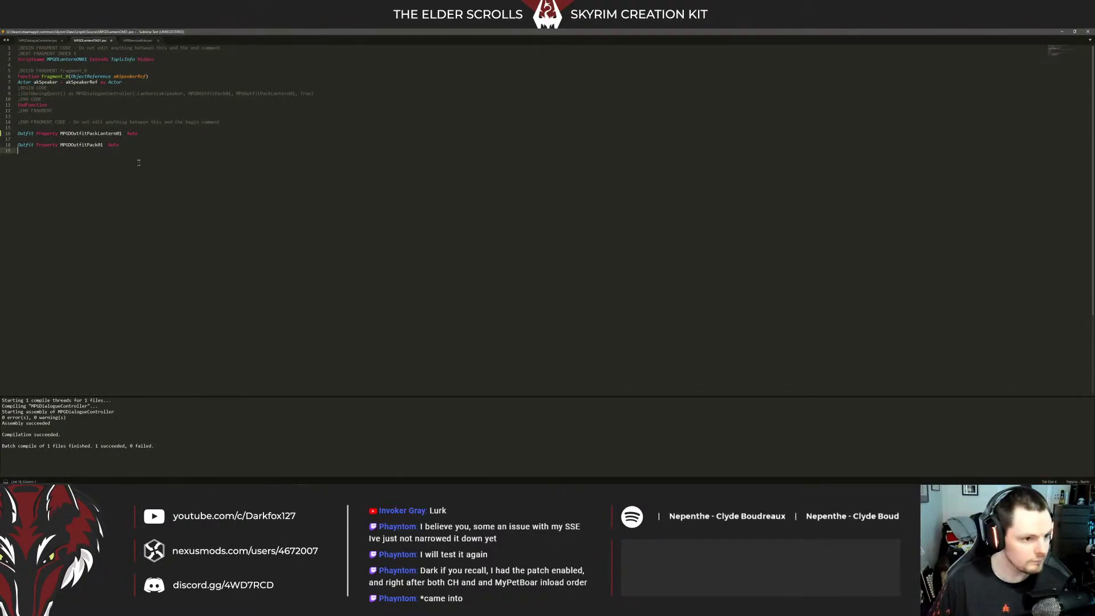
pyautogui.hotkey('ctrl', 'b')
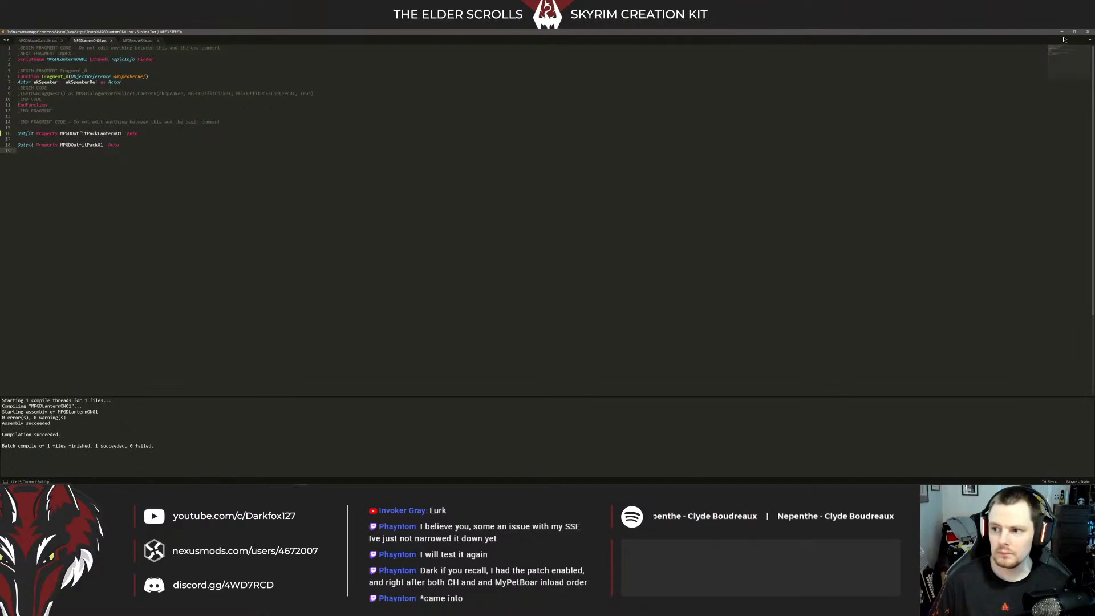
pyautogui.click(1061, 31)
# Try to auto-fill all of the lantern script's properties, then accept the properties and the topic info
pyautogui.click(639, 363)
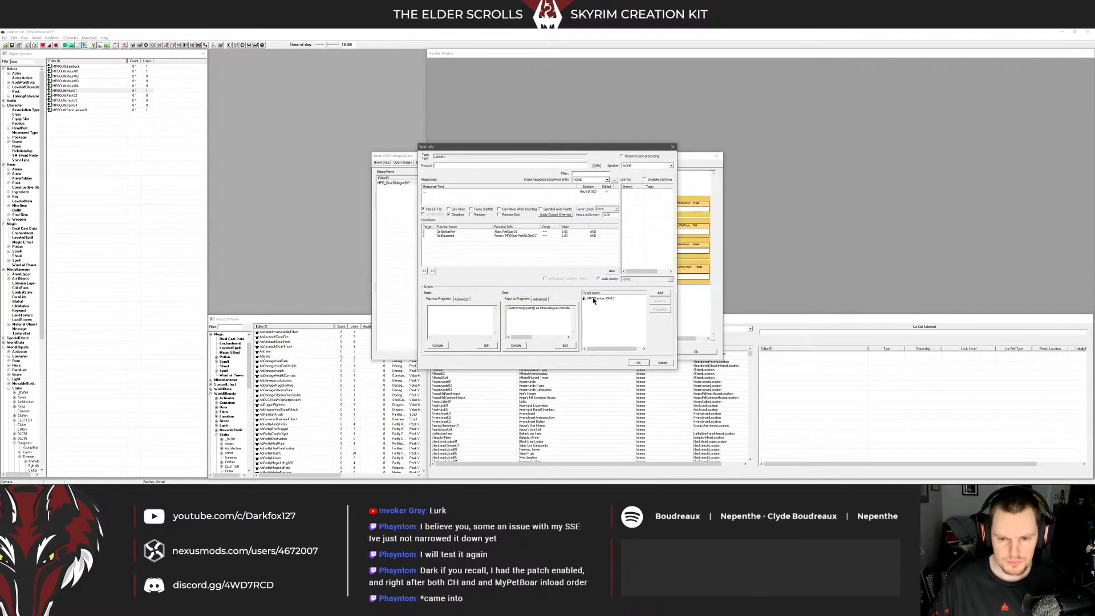
pyautogui.doubleClick(591, 297)
pyautogui.click(450, 417)
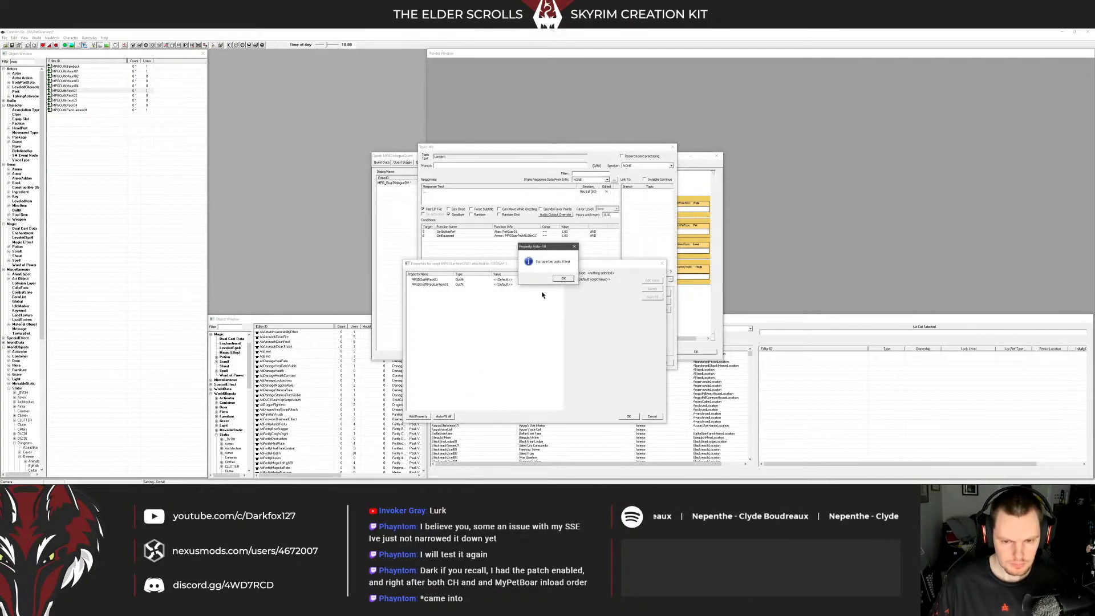
pyautogui.click(563, 278)
pyautogui.click(441, 285)
pyautogui.click(442, 280)
pyautogui.click(479, 303)
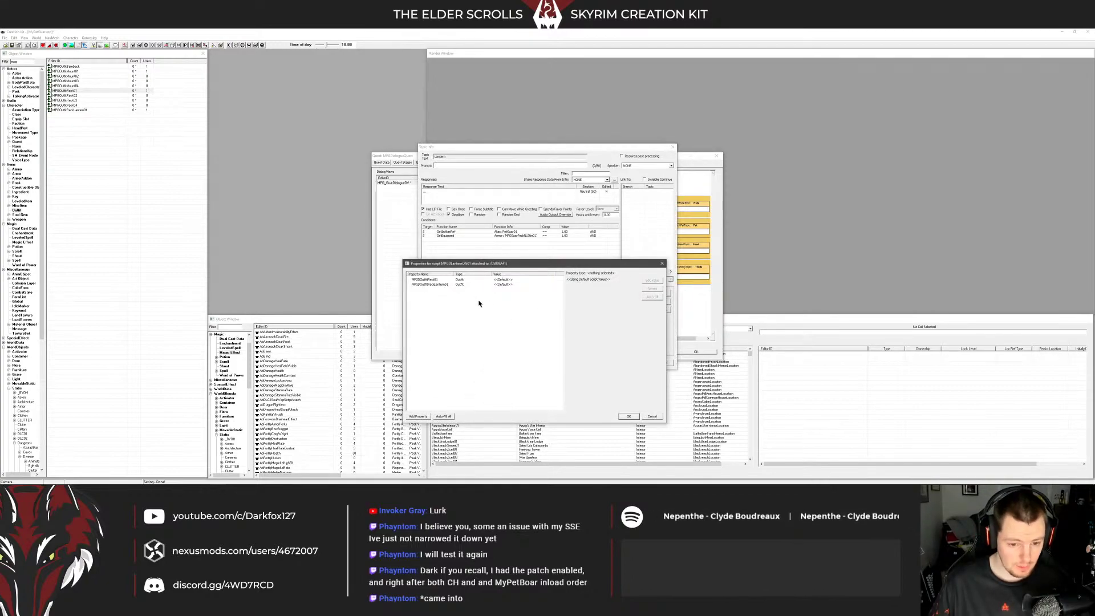
pyautogui.click(627, 417)
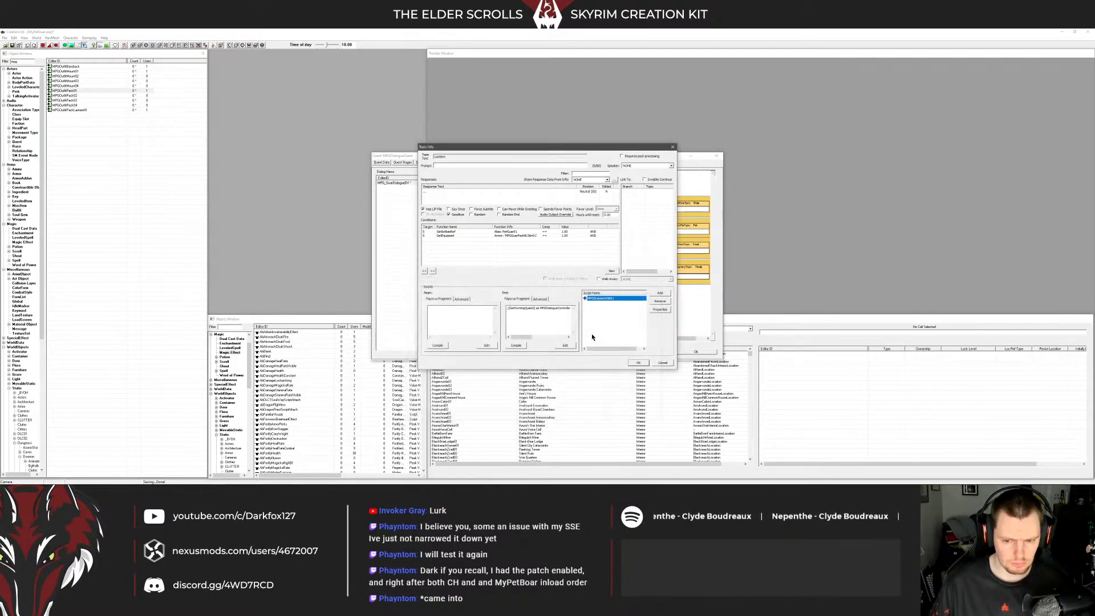
pyautogui.click(606, 329)
pyautogui.click(638, 362)
pyautogui.click(596, 291)
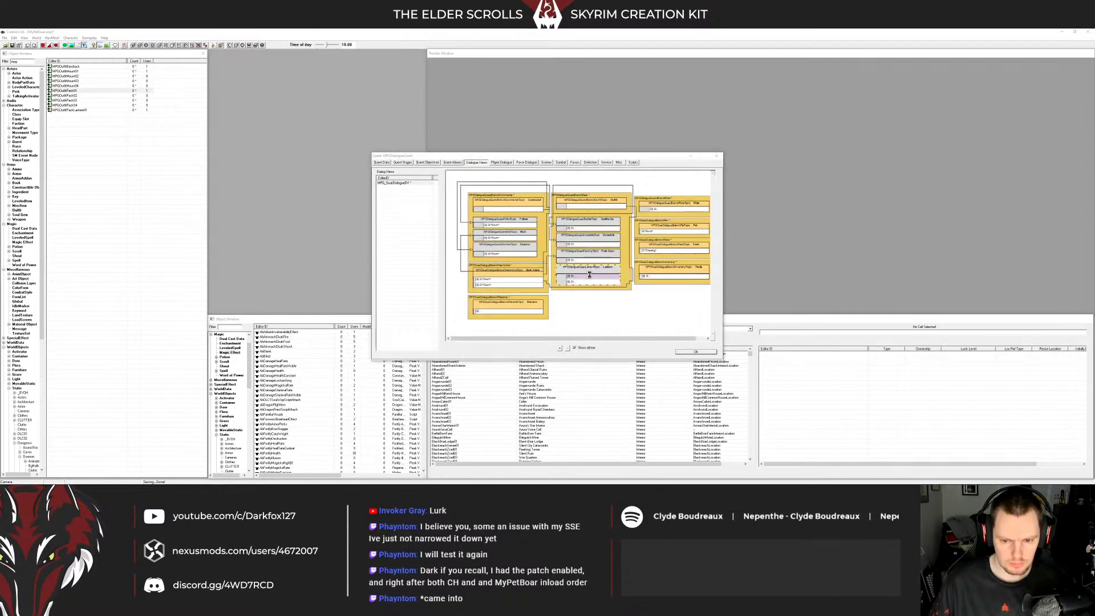
# Try to assign an MPG outfit manually to the MPGDOutfitPack01 property, cancelling the property changes and closing the topic info
pyautogui.doubleClick(590, 275)
pyautogui.click(594, 299)
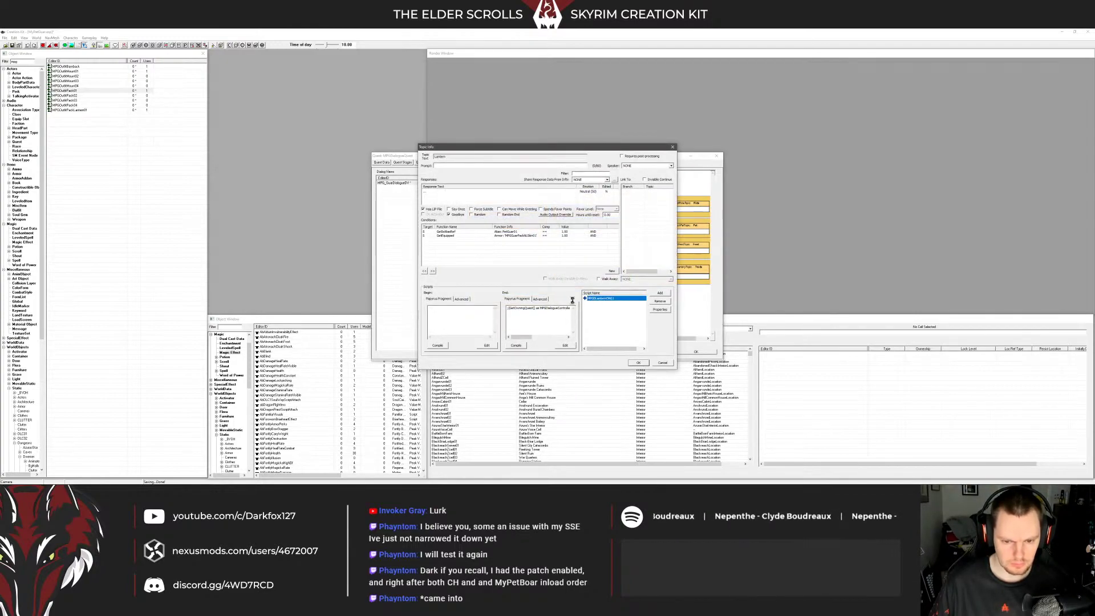
pyautogui.doubleClick(593, 298)
pyautogui.click(563, 279)
pyautogui.click(428, 279)
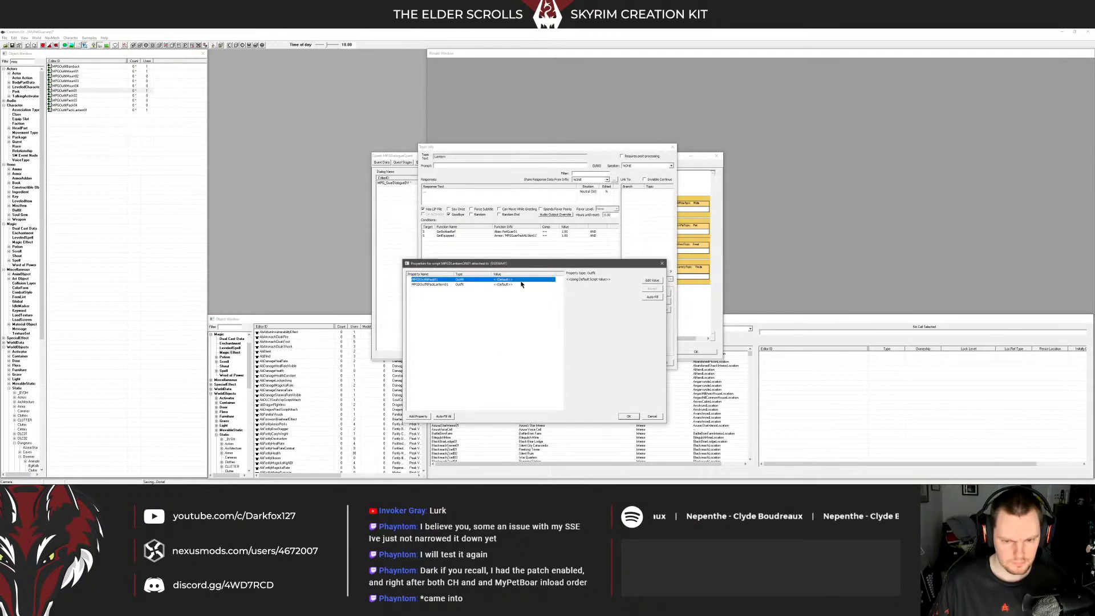
pyautogui.click(652, 280)
pyautogui.click(635, 281)
pyautogui.click(635, 279)
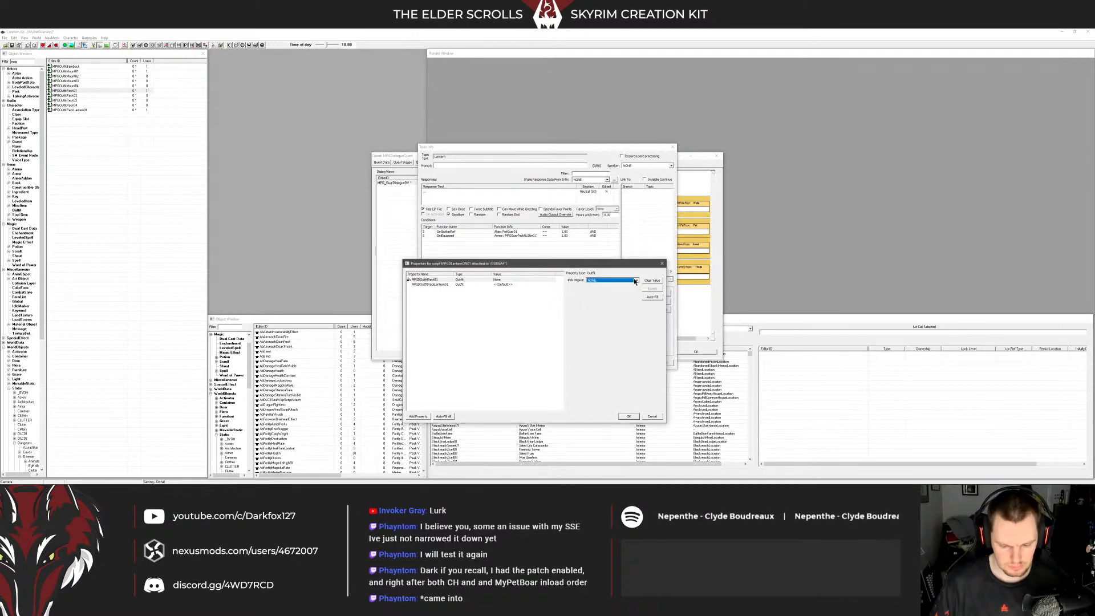
pyautogui.write('mpg')
pyautogui.click(620, 280)
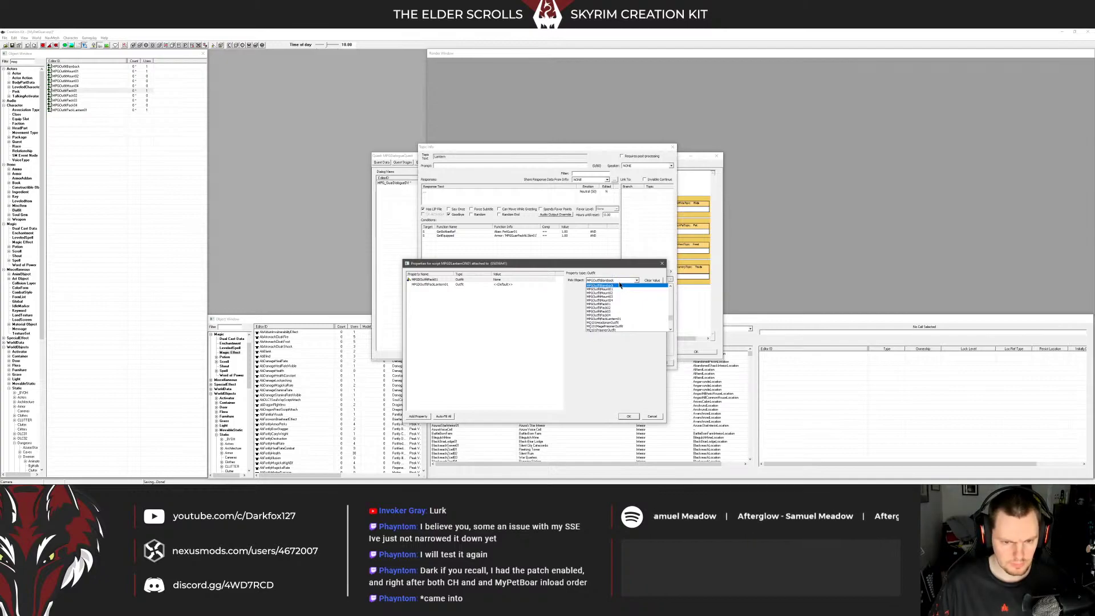
pyautogui.click(620, 285)
pyautogui.click(652, 416)
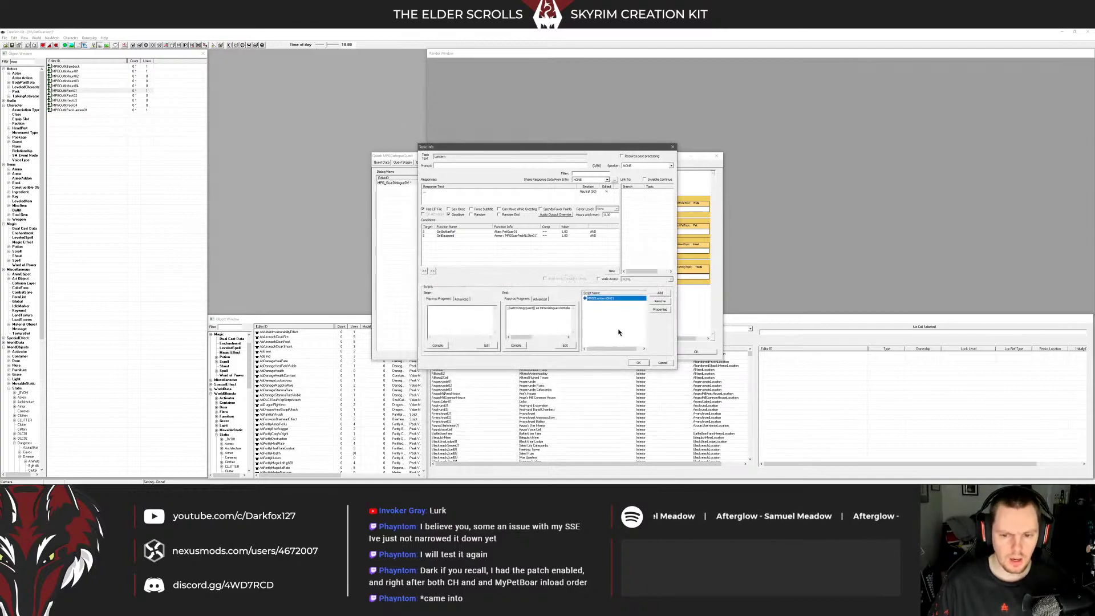
pyautogui.click(640, 362)
# Rename the script's outfit properties to MPGOutfitPack01 and MPGOutfitPackLantern01 in Sublime Text, then compile the script
pyautogui.click(301, 482)
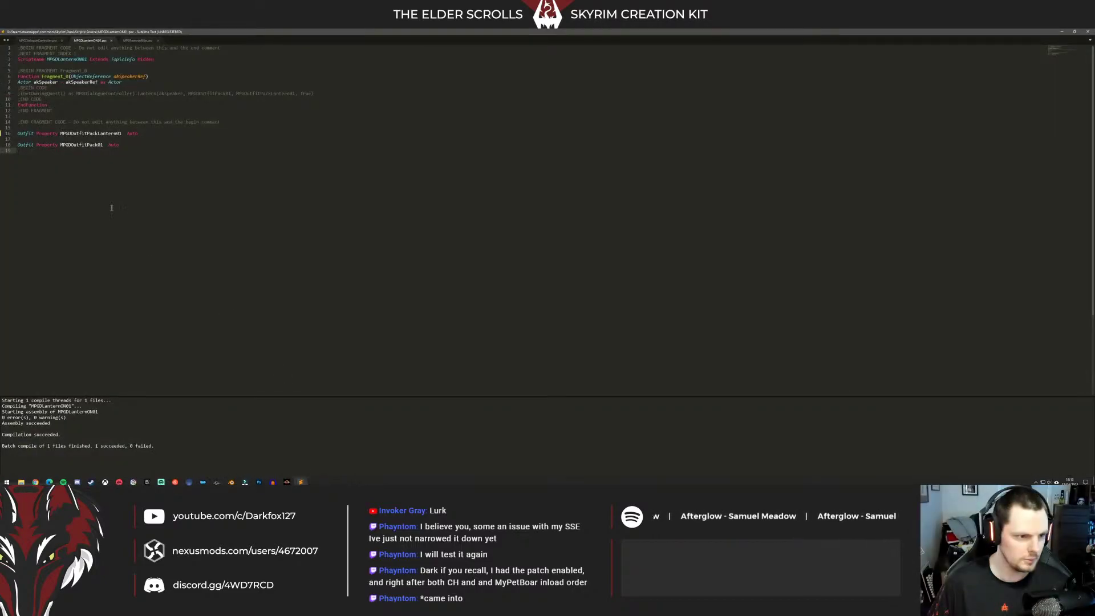
pyautogui.click(71, 145)
pyautogui.press('BackSpace')
pyautogui.click(92, 140)
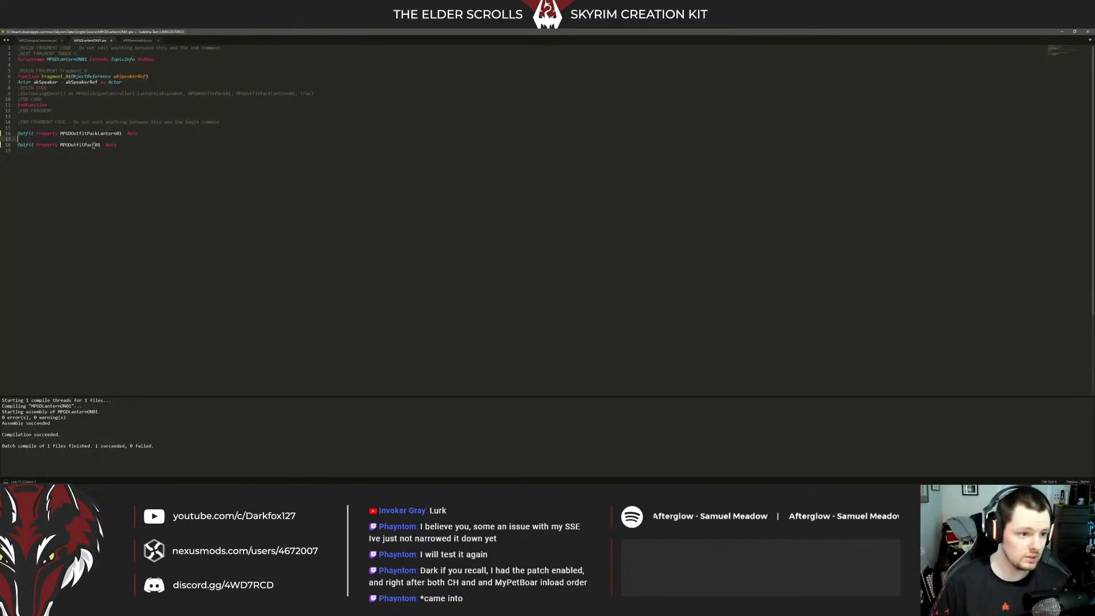
pyautogui.press('Down')
pyautogui.press('Up')
pyautogui.press('Left')
pyautogui.press('Up')
pyautogui.press('Left')
pyautogui.press('Down')
pyautogui.press('Down')
pyautogui.press('Down')
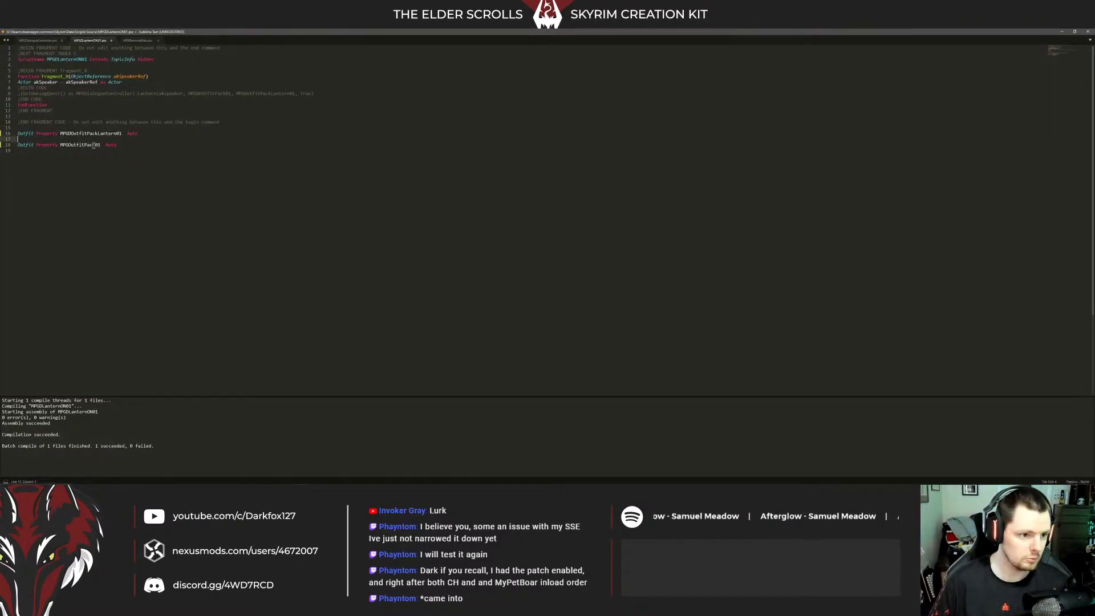
pyautogui.press('Left')
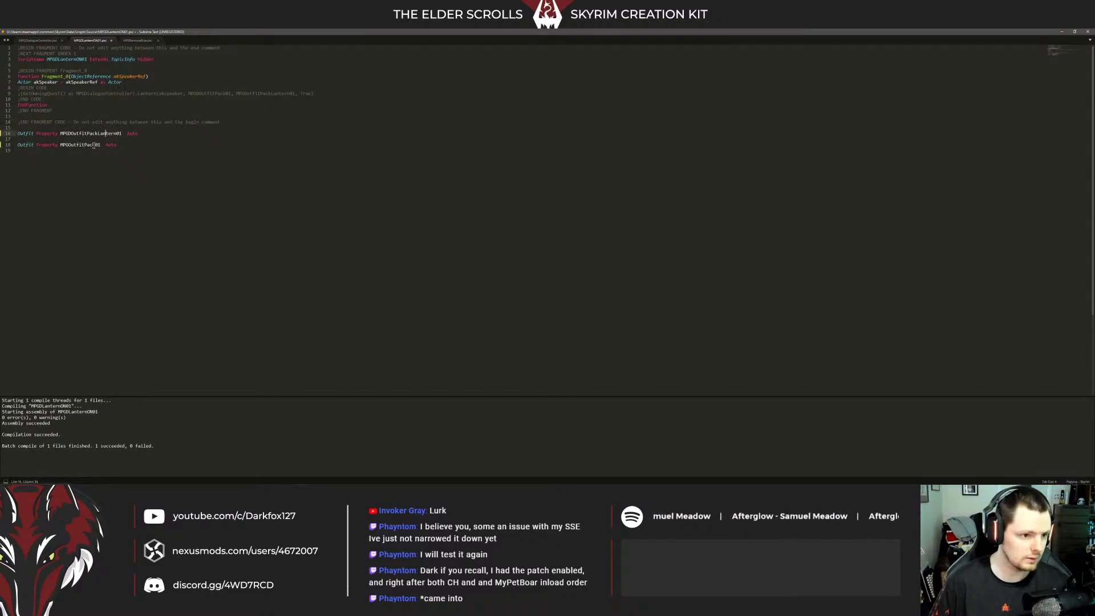
pyautogui.press('BackSpace')
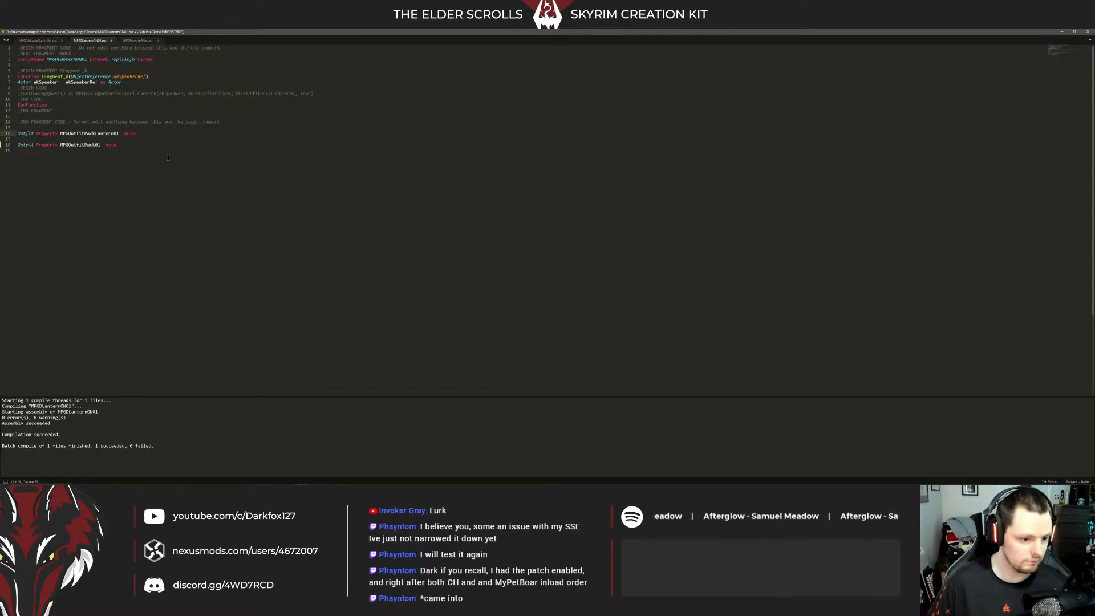
pyautogui.hotkey('ctrl', 'b')
# Switch to Creation Kit, reopen the first lantern topic info and auto-fill all of its script's outfit properties, accepting them
pyautogui.click(217, 483)
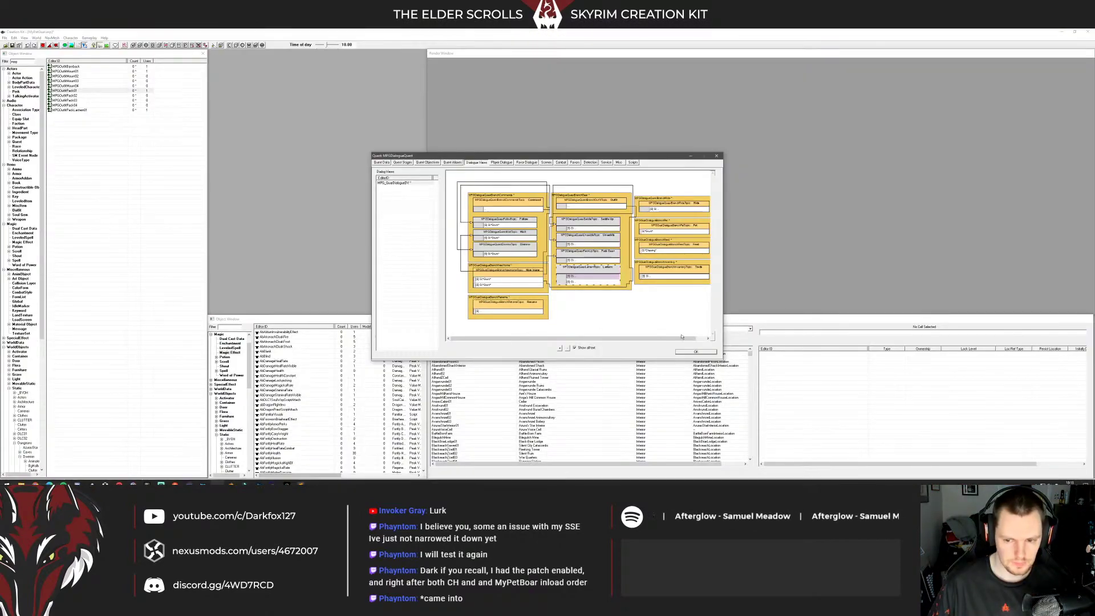
pyautogui.doubleClick(597, 277)
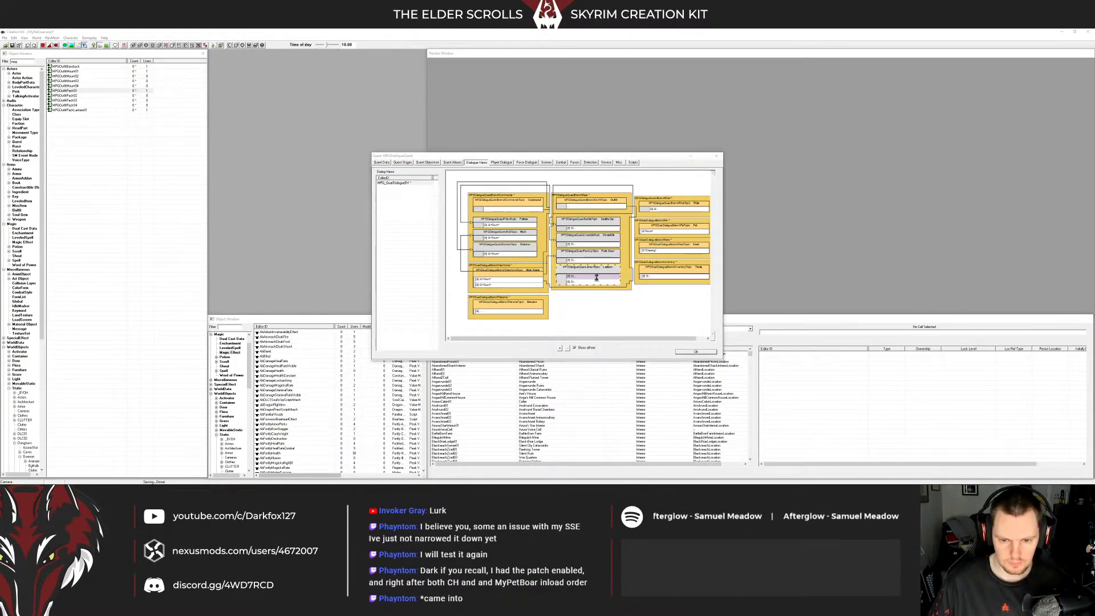
pyautogui.doubleClick(589, 298)
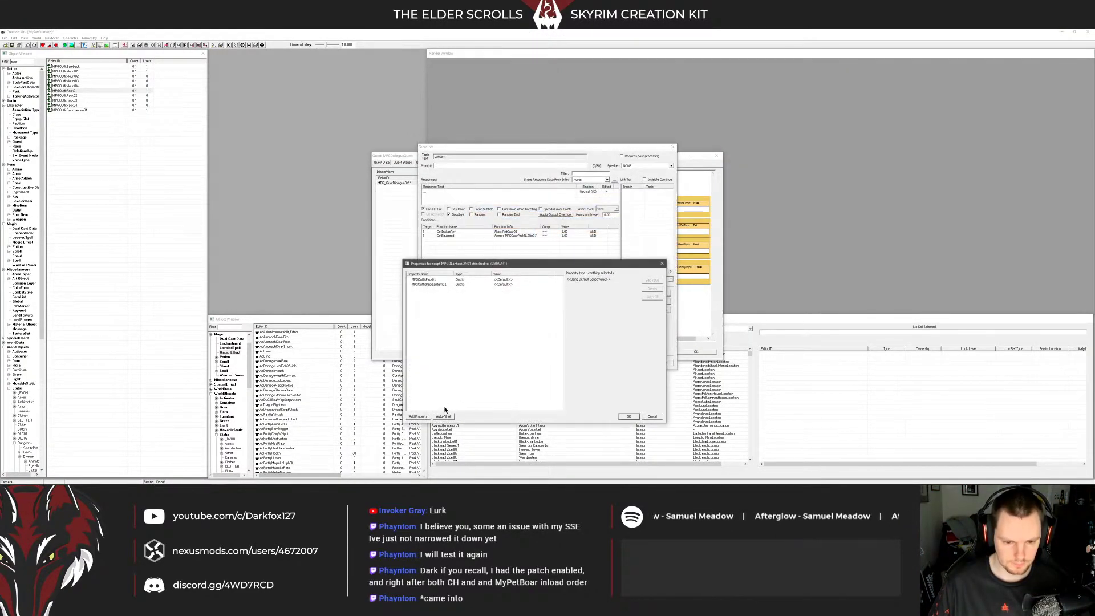
pyautogui.click(444, 415)
pyautogui.click(563, 282)
pyautogui.click(628, 417)
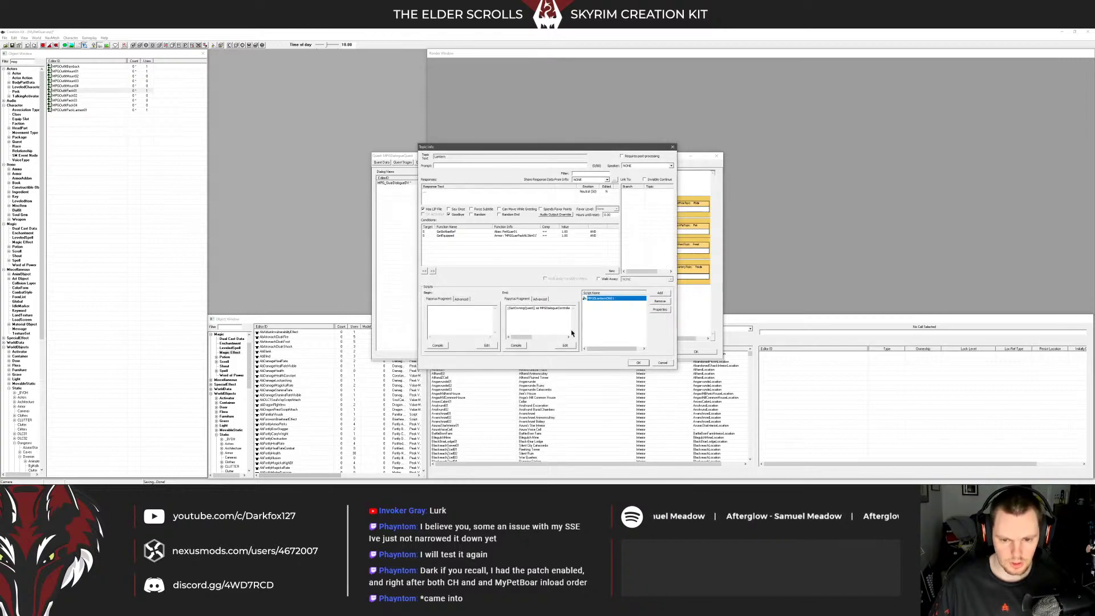
# Try to compile the first lantern info's end fragment and read through the compile results
pyautogui.click(518, 313)
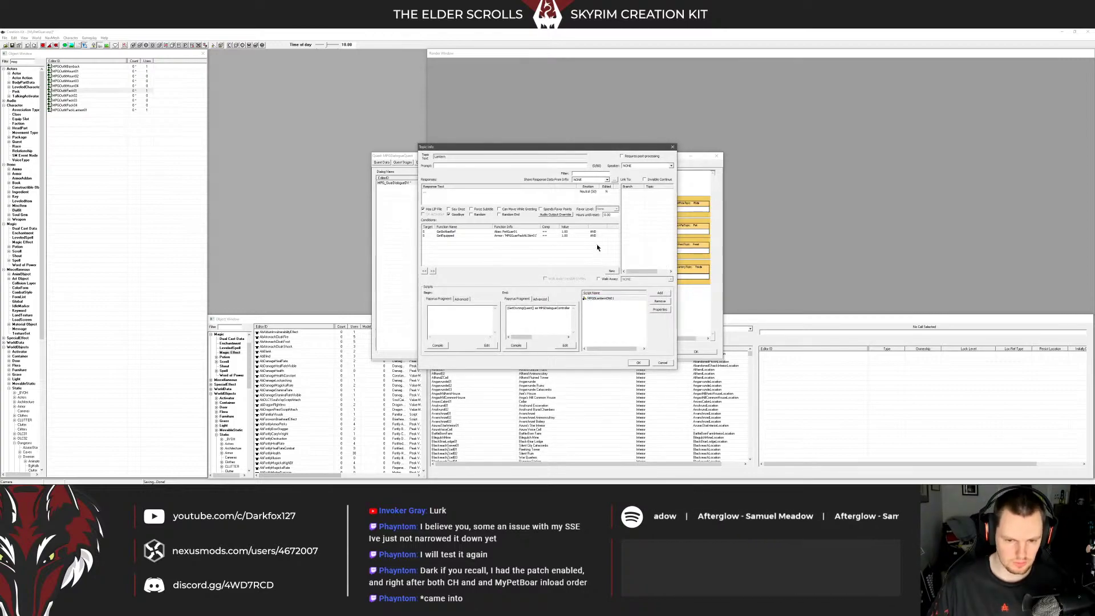
pyautogui.click(517, 345)
pyautogui.moveTo(454, 237); pyautogui.dragTo(494, 233)
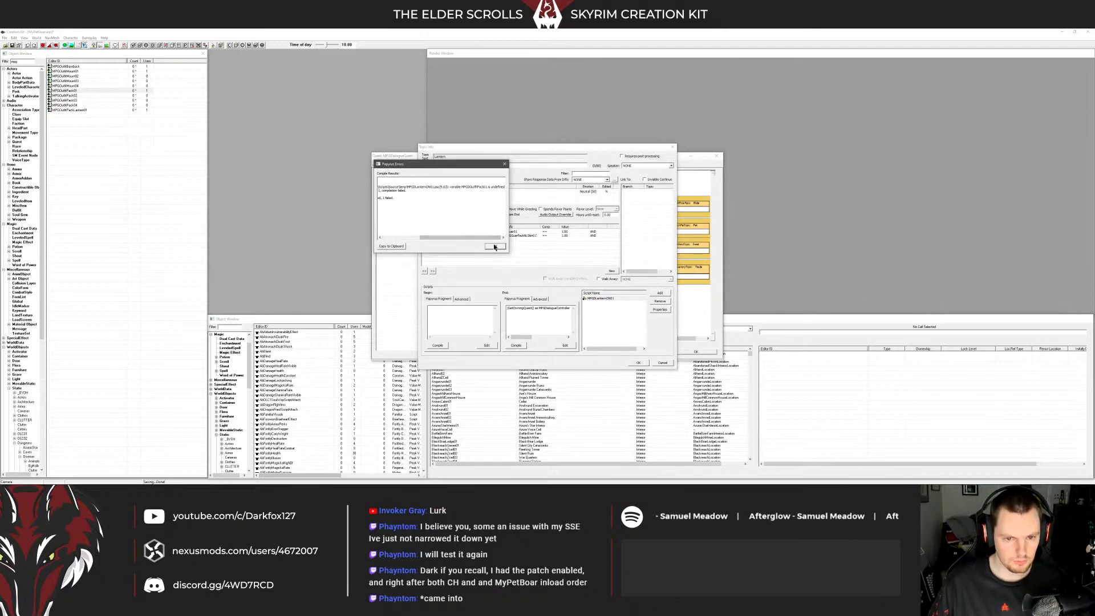
pyautogui.click(495, 246)
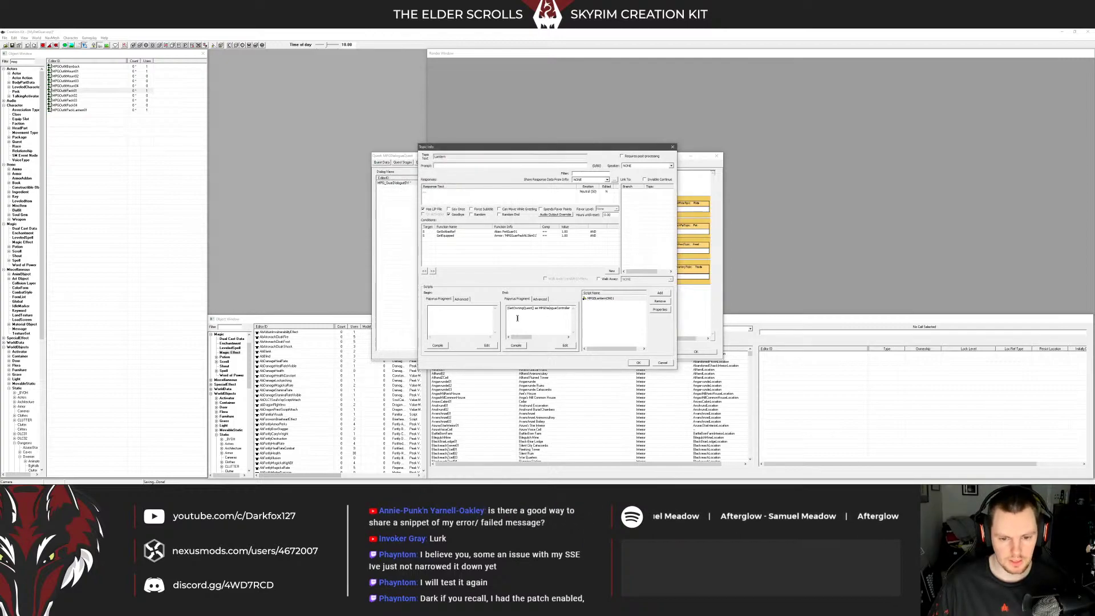
# Correct the end fragment's outfit arguments to MPGOutfitPack01 and MPGOutfitPackLantern01, compile it and accept the topic info
pyautogui.moveTo(521, 336); pyautogui.dragTo(555, 336)
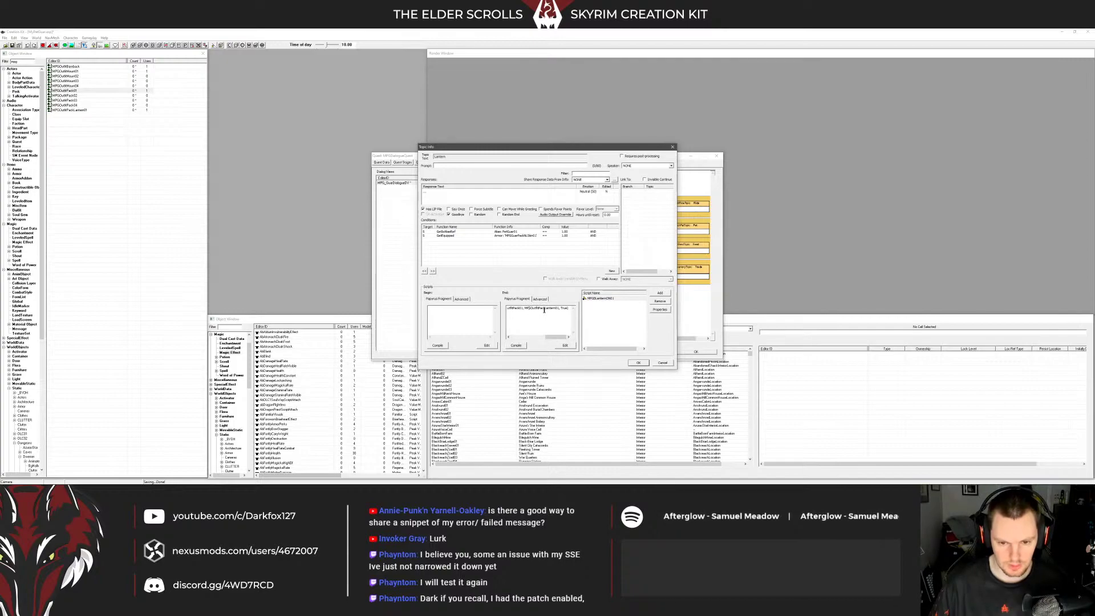
pyautogui.press('Left')
pyautogui.press('Left')
pyautogui.press('Left')
pyautogui.press('Left')
pyautogui.press('Left')
pyautogui.press('Left')
pyautogui.press('BackSpace')
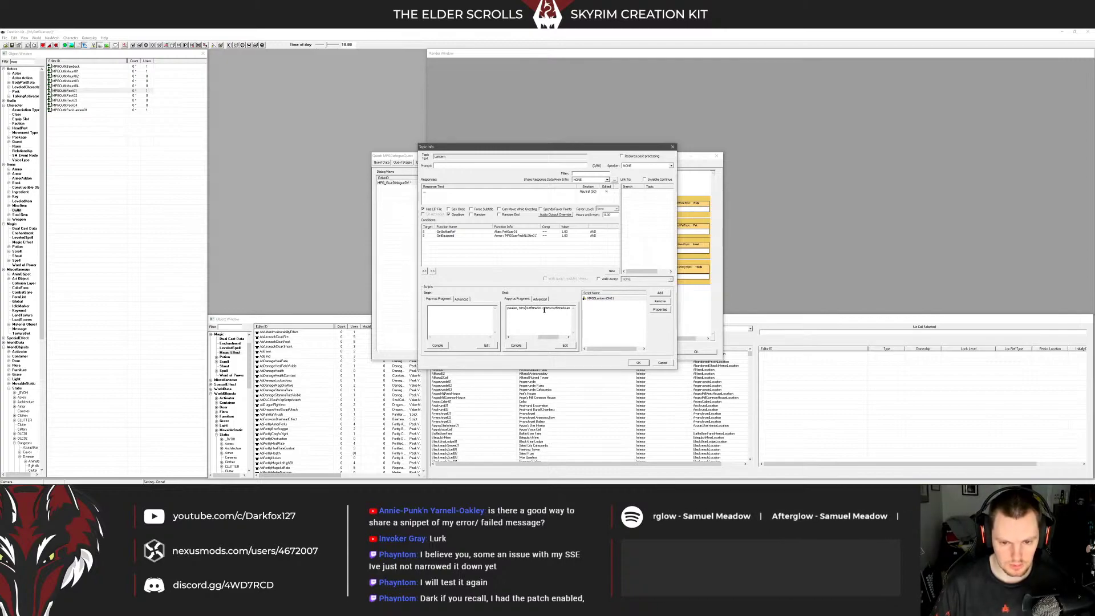
pyautogui.click(516, 345)
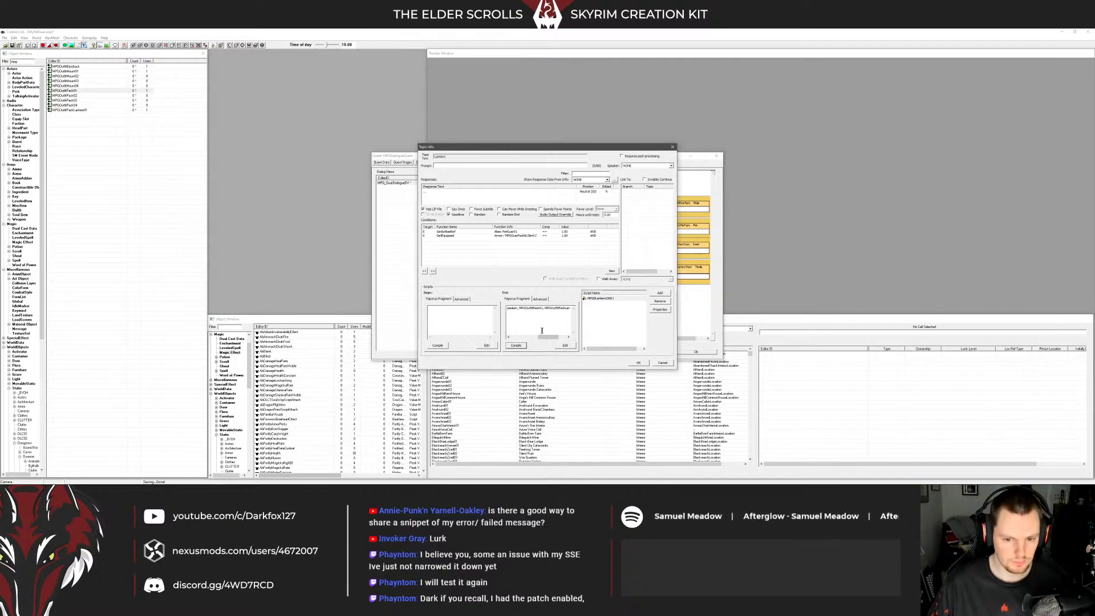
pyautogui.press('Return')
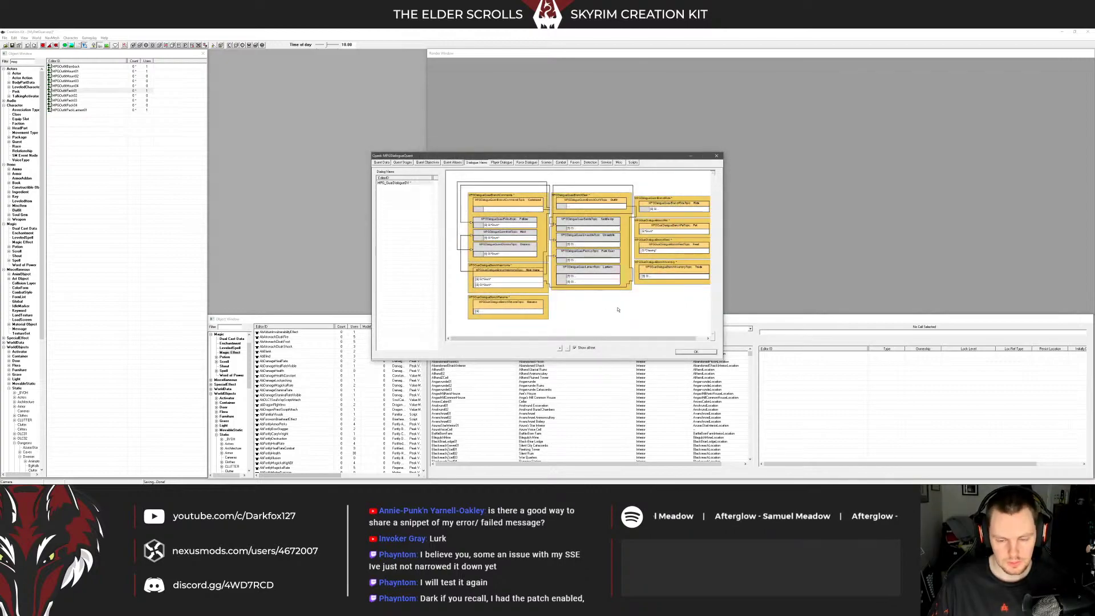
# Copy the whole end fragment code from the first lantern topic info and close the info
pyautogui.doubleClick(582, 283)
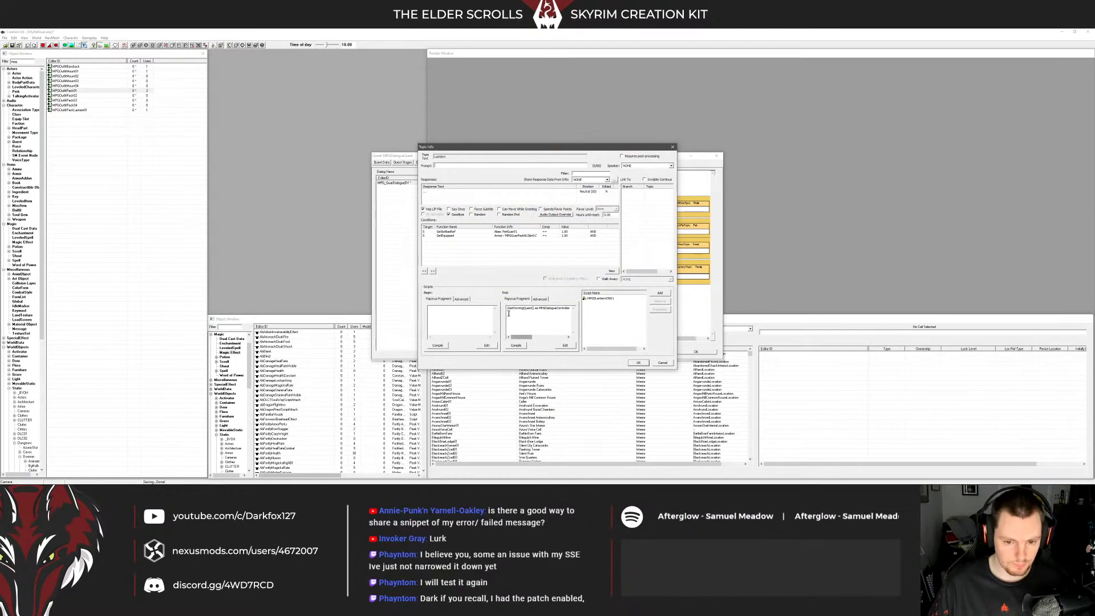
pyautogui.moveTo(509, 313); pyautogui.dragTo(576, 311)
pyautogui.rightClick(564, 310)
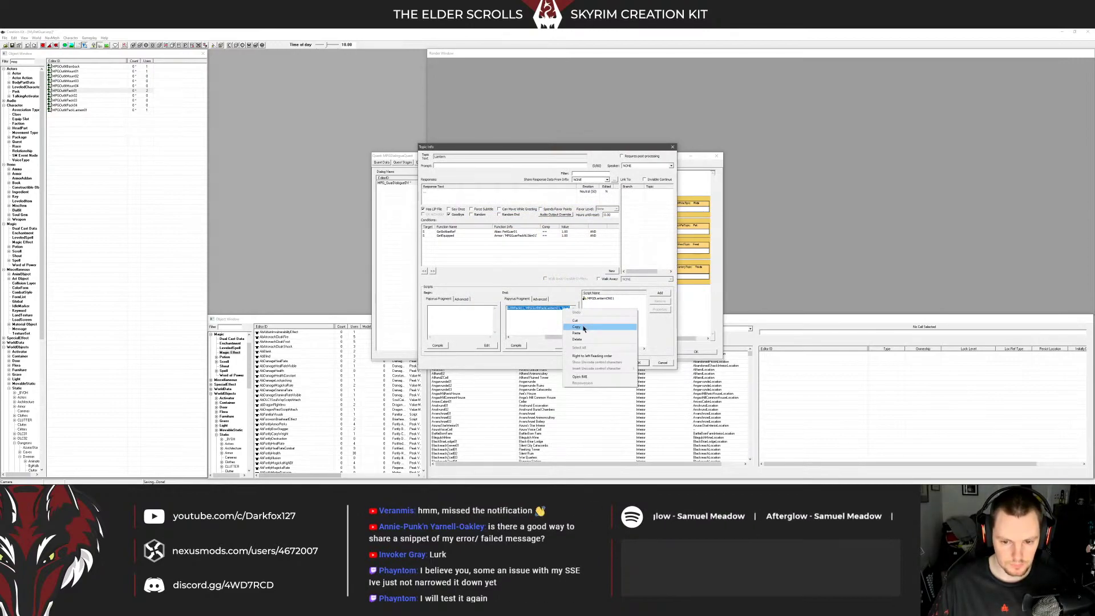
pyautogui.click(577, 327)
pyautogui.click(637, 362)
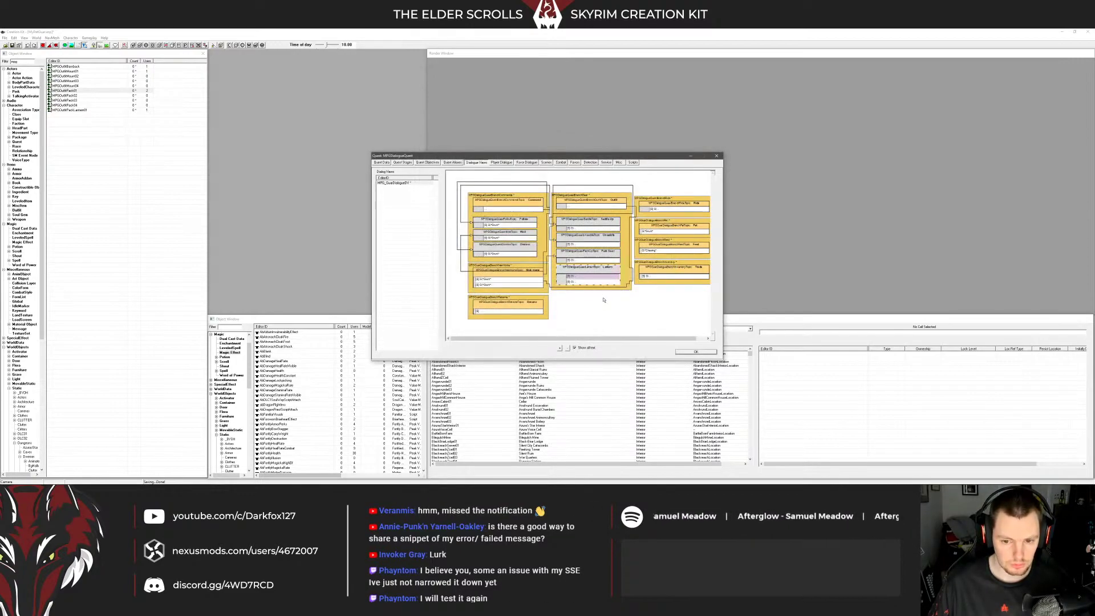
# Open the second lantern topic info and add an Outfit property named MPGOutfitPack01 to its script
pyautogui.doubleClick(588, 283)
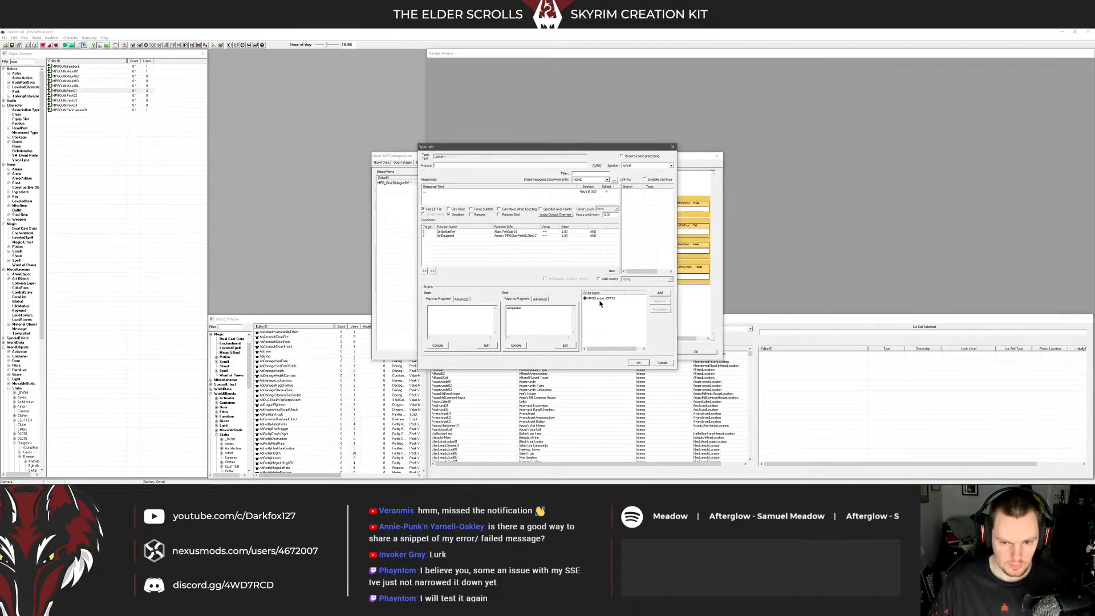
pyautogui.click(600, 299)
pyautogui.moveTo(558, 311); pyautogui.dragTo(502, 314)
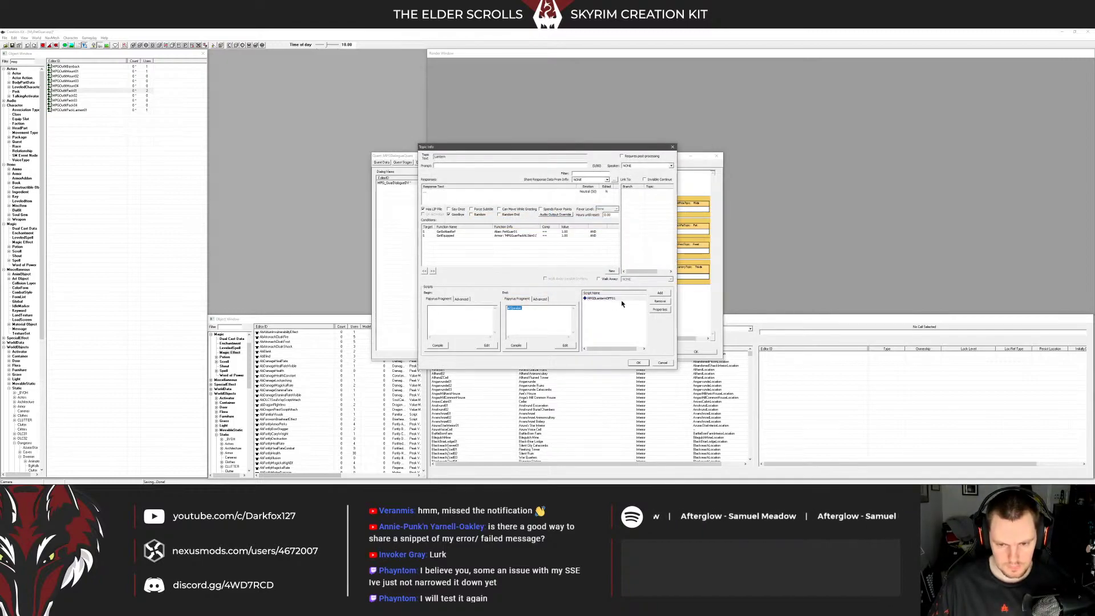
pyautogui.doubleClick(603, 298)
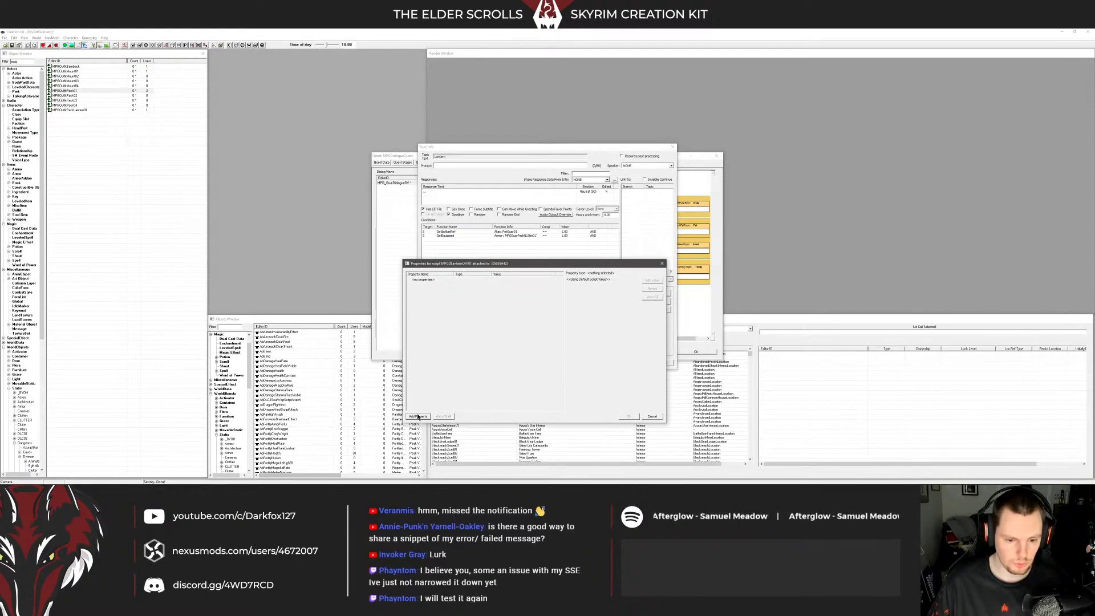
pyautogui.click(418, 416)
pyautogui.write('outfit')
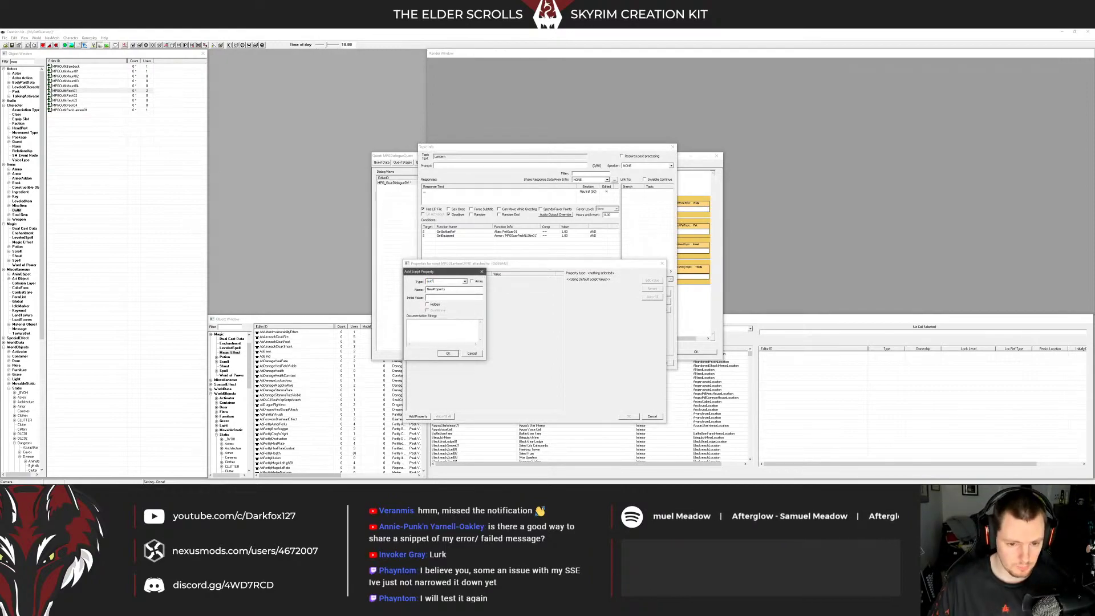
pyautogui.press('Tab')
pyautogui.write('M')
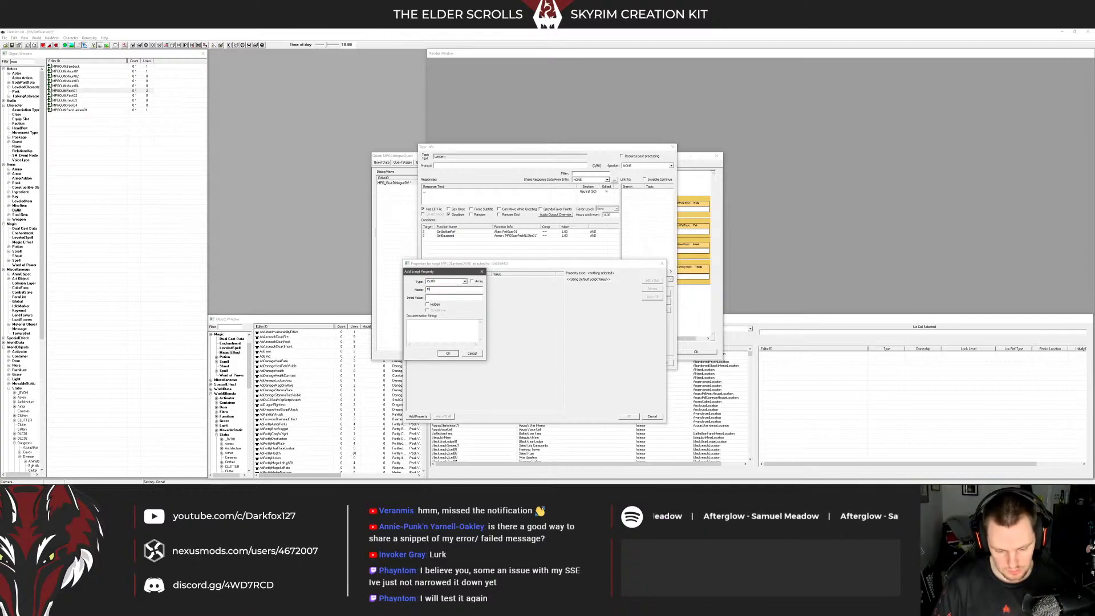
pyautogui.write('PGOutfitPack01')
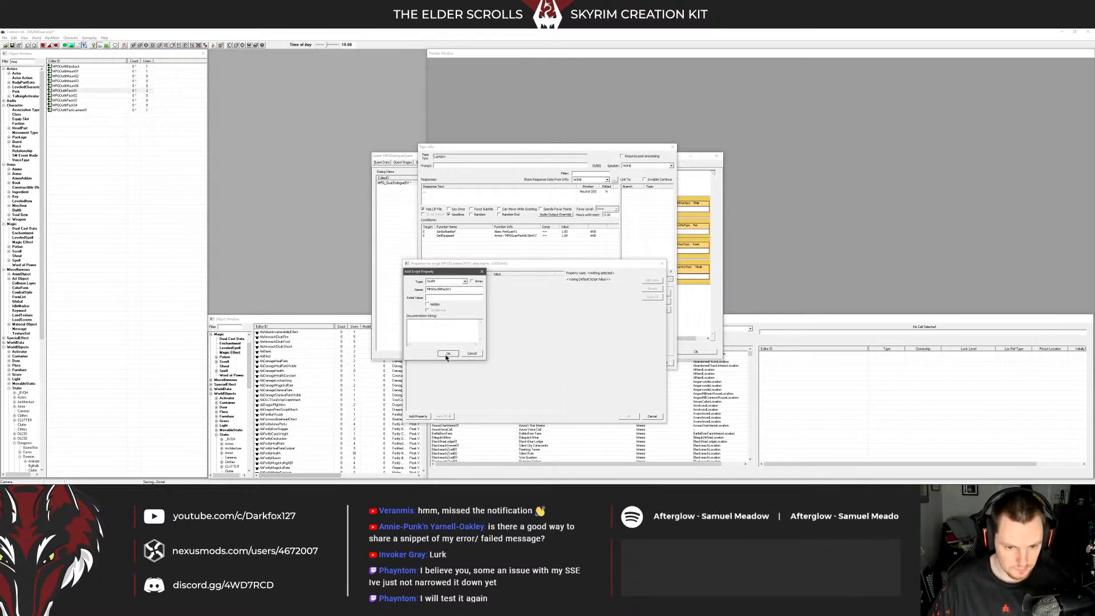
pyautogui.click(448, 353)
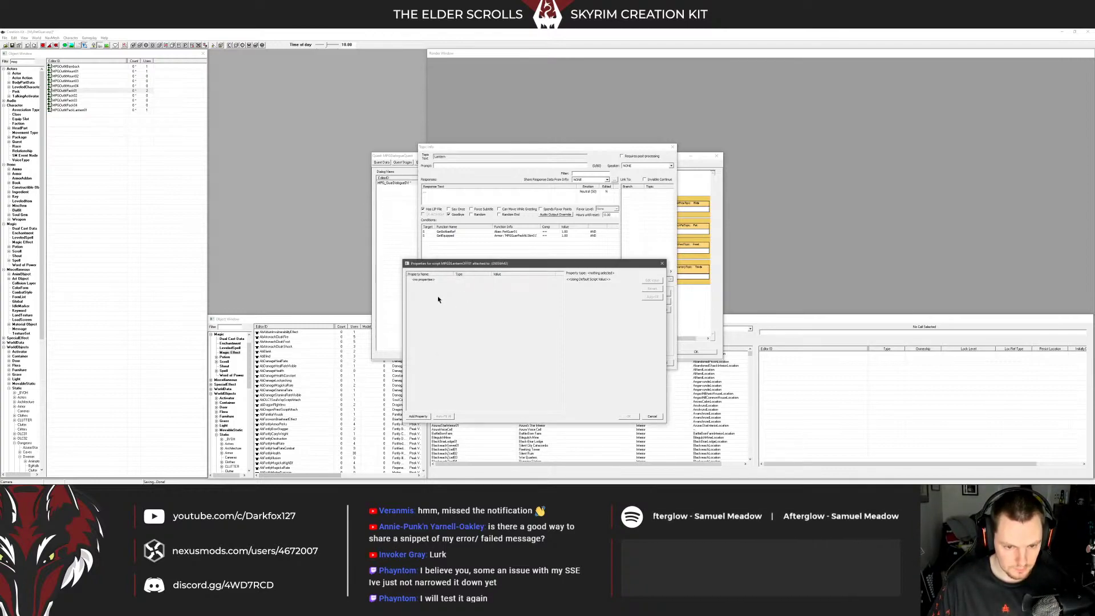
# Add a second Outfit property named MPGOutfitPackLantern01 to the same script and accept the properties
pyautogui.click(419, 417)
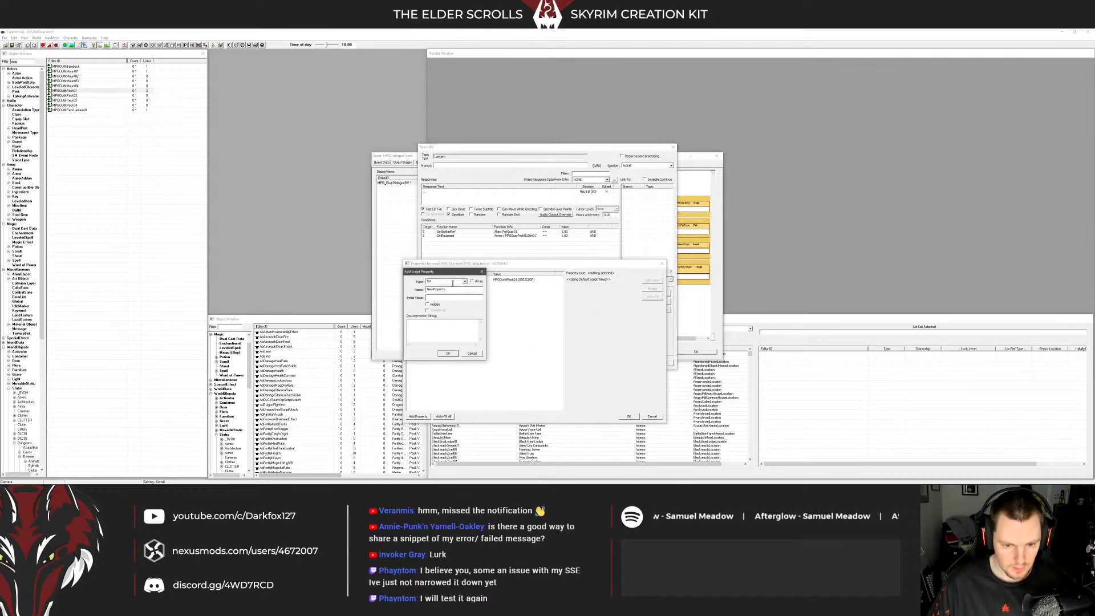
pyautogui.write('Outfit')
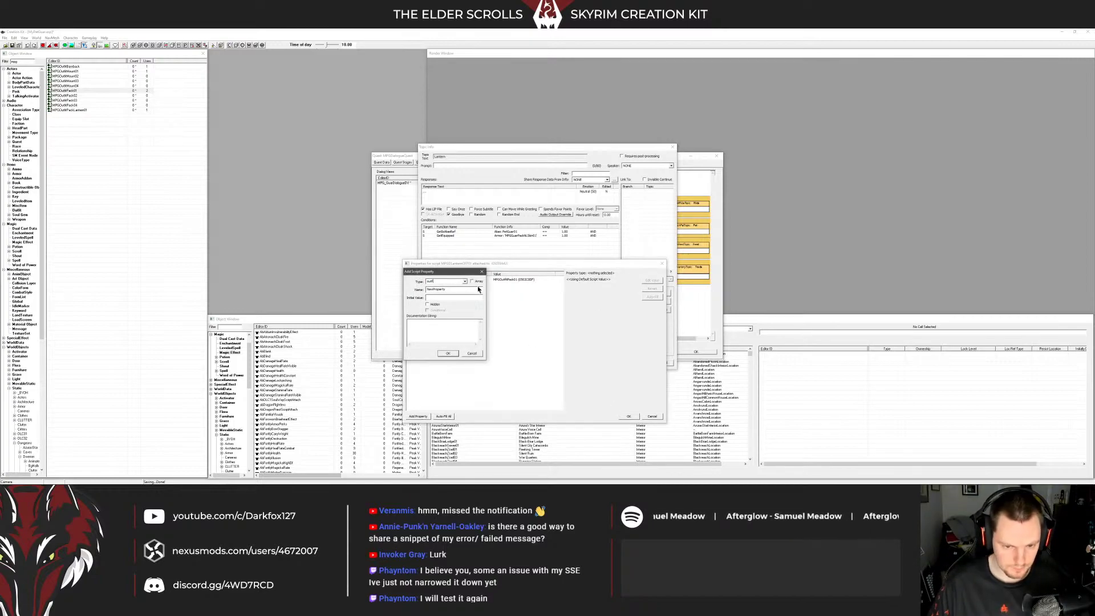
pyautogui.click(465, 283)
pyautogui.doubleClick(450, 289)
pyautogui.write('MPGOutfit')
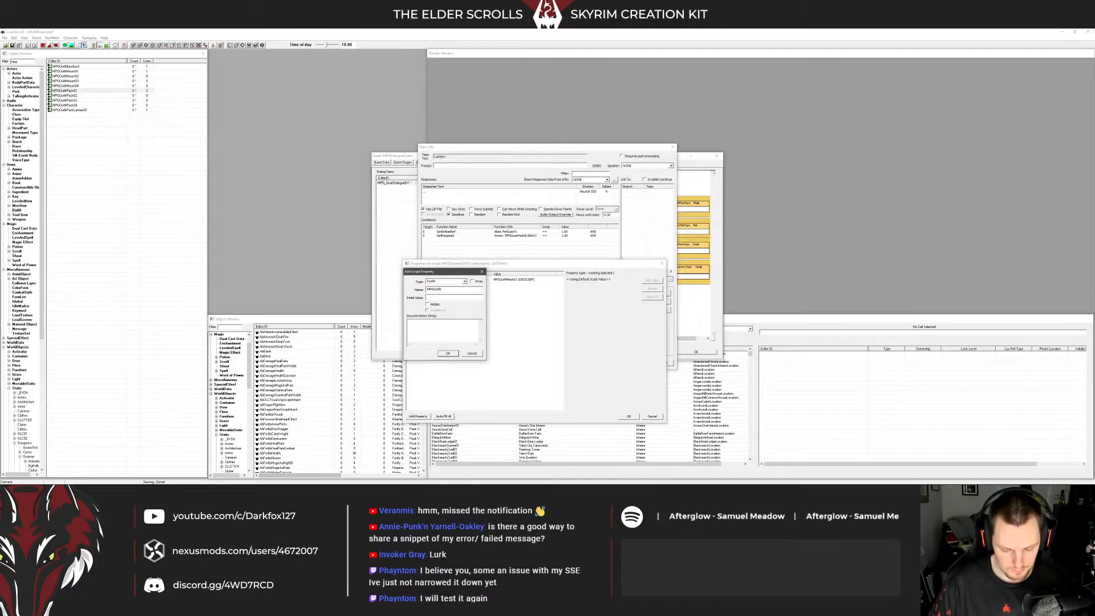
pyautogui.write('PackL')
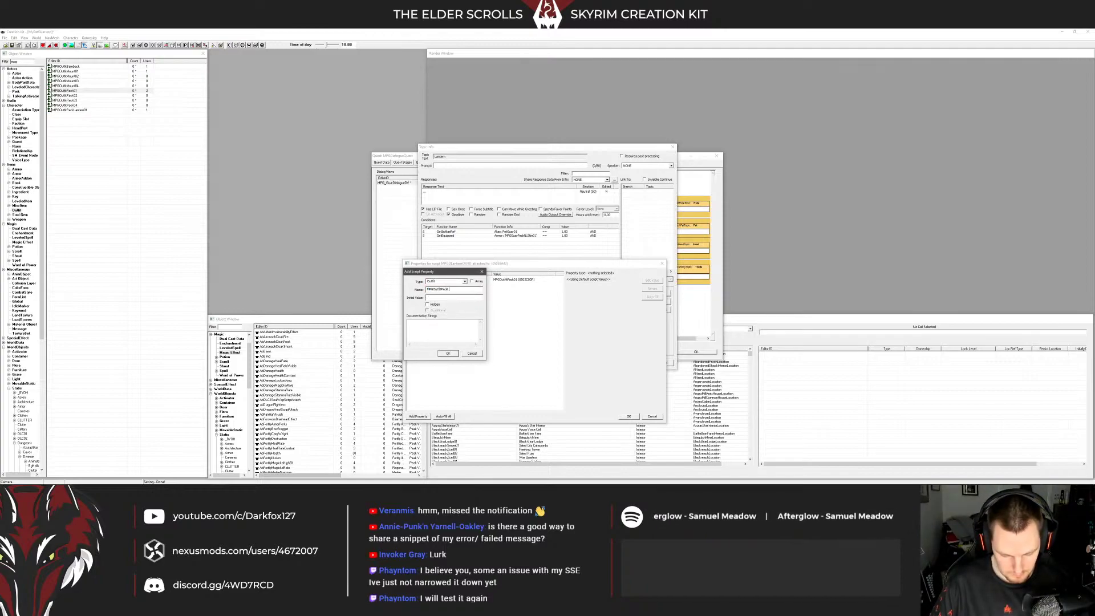
pyautogui.write('an')
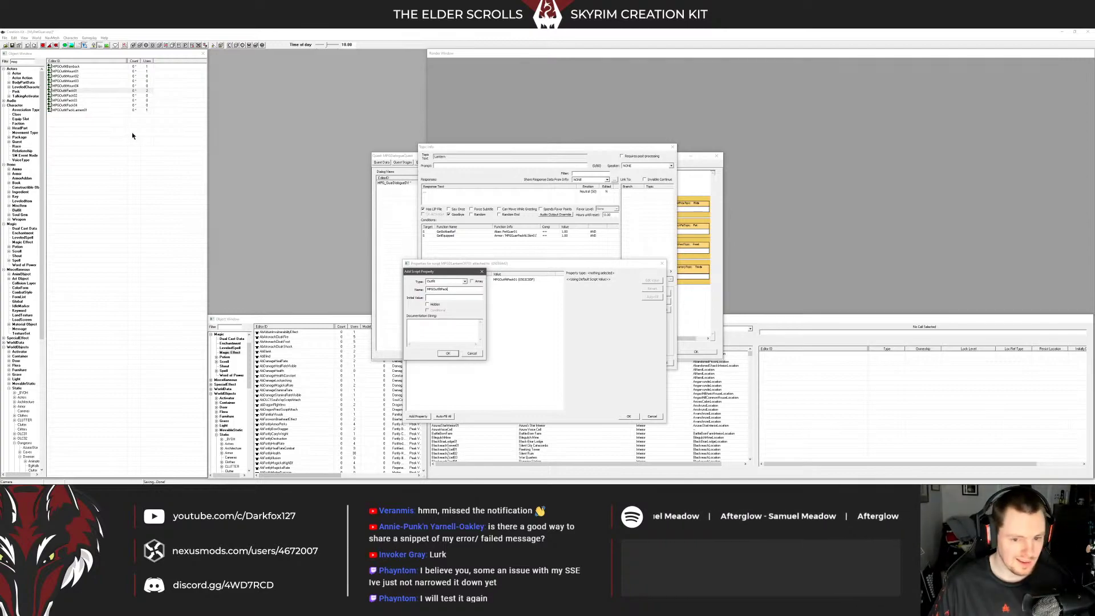
pyautogui.write('Lantern01')
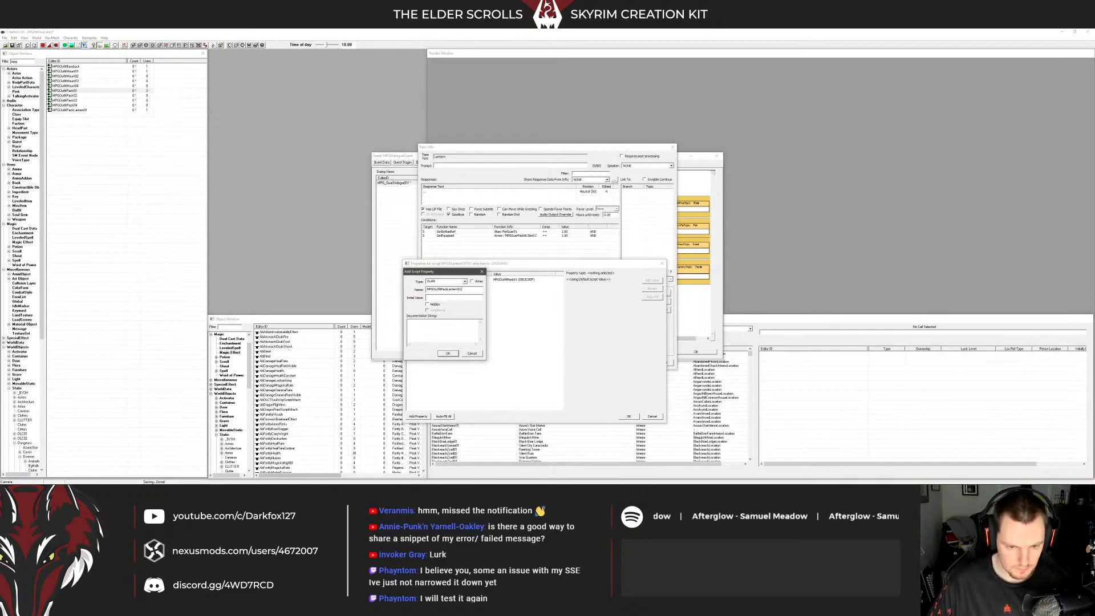
pyautogui.click(451, 355)
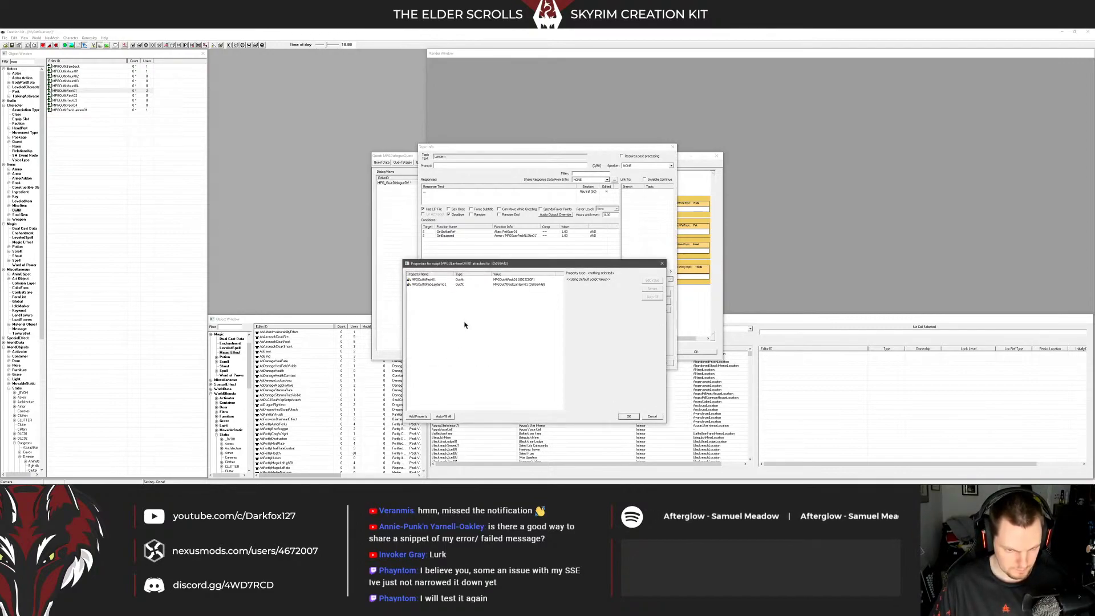
pyautogui.click(632, 417)
# Replace the second info's placeholder end fragment with the copied lantern code, changing its final argument to False
pyautogui.click(589, 322)
pyautogui.moveTo(537, 317); pyautogui.dragTo(499, 318)
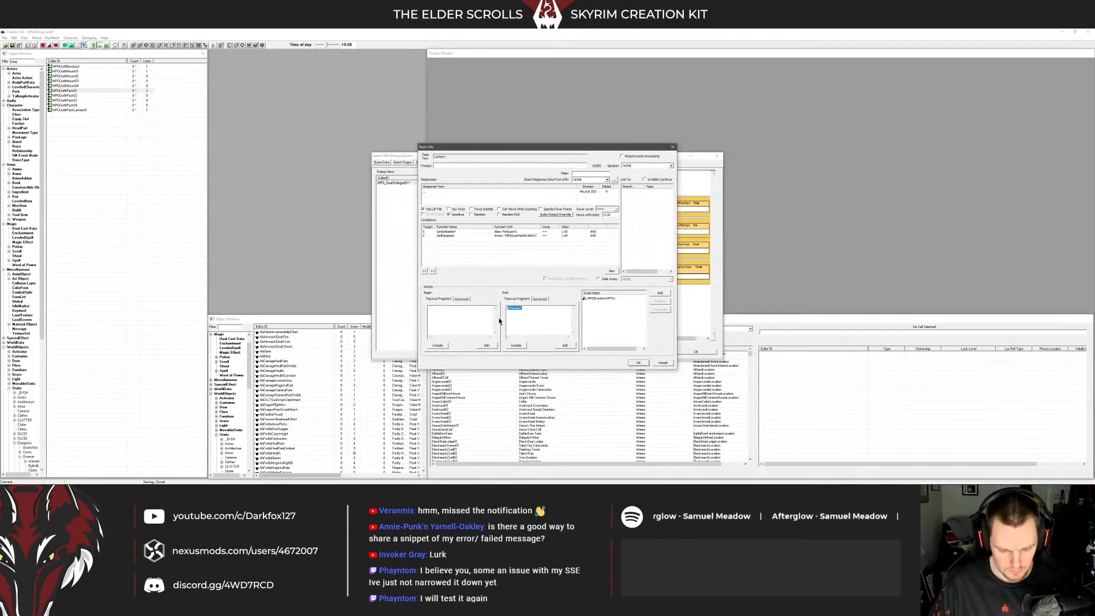
pyautogui.hotkey('ctrl', 'v')
pyautogui.moveTo(568, 310); pyautogui.dragTo(561, 309)
pyautogui.press('BackSpace')
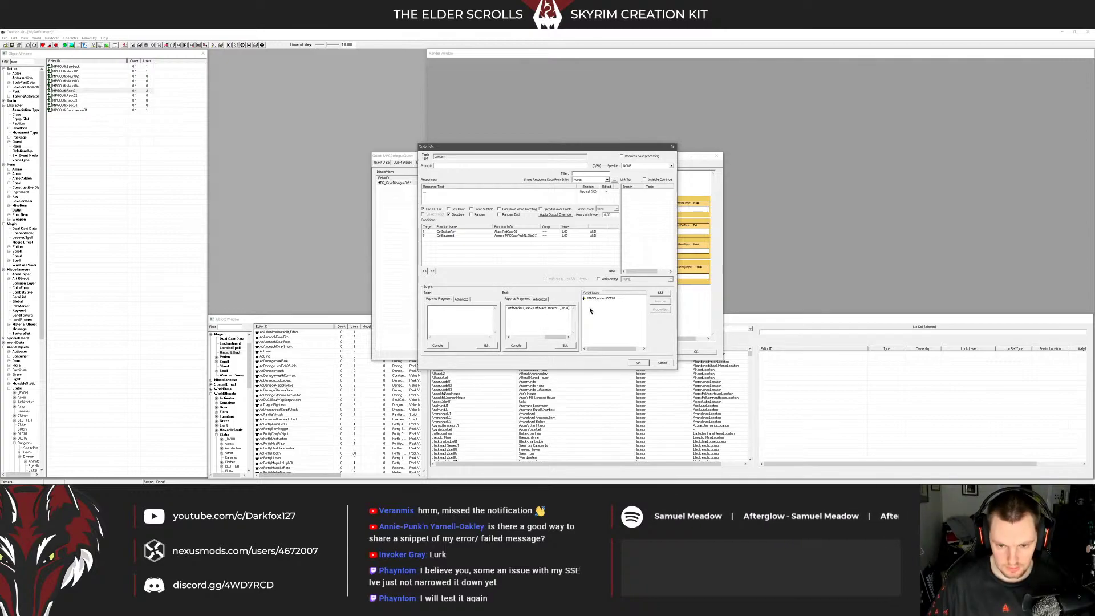
pyautogui.write('Fals')
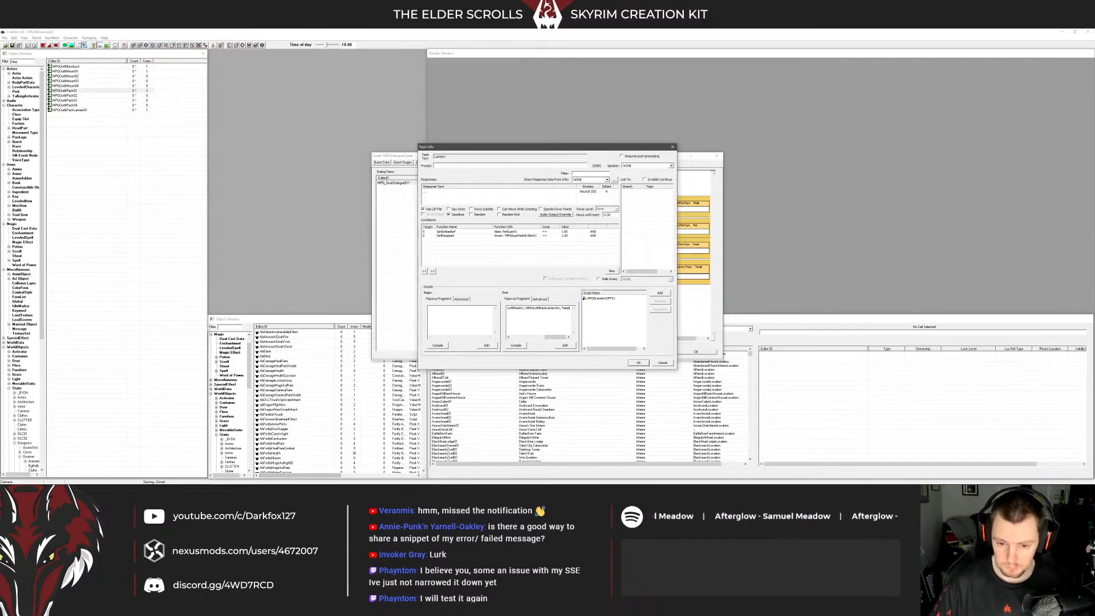
pyautogui.press('Tab')
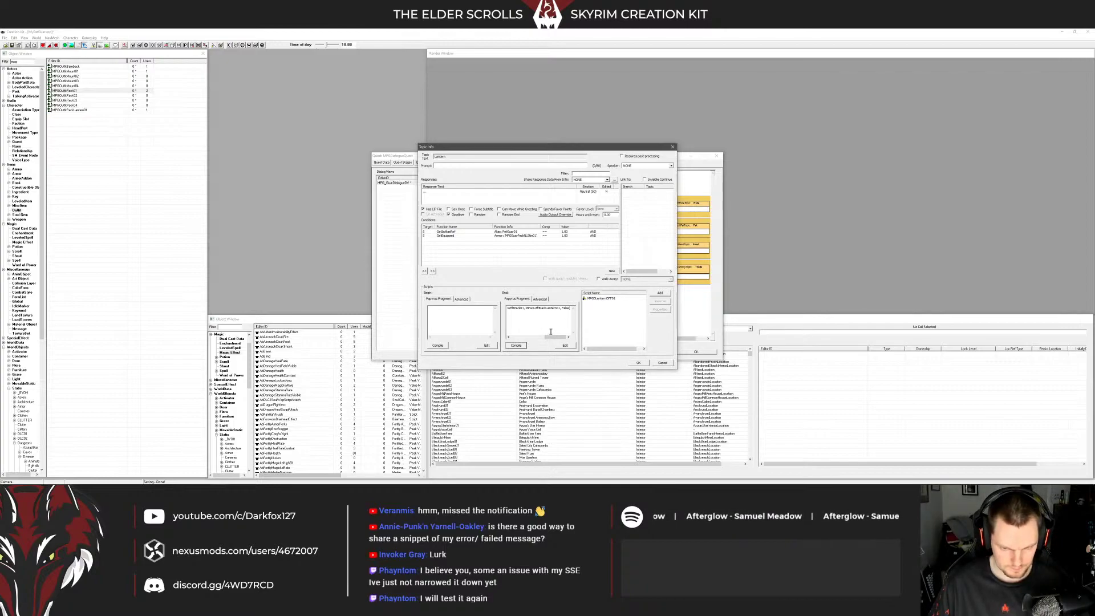
# Review the end script fragment of the Lantern topic and close the dialogue quest, keeping its changes
pyautogui.moveTo(552, 336); pyautogui.dragTo(520, 336)
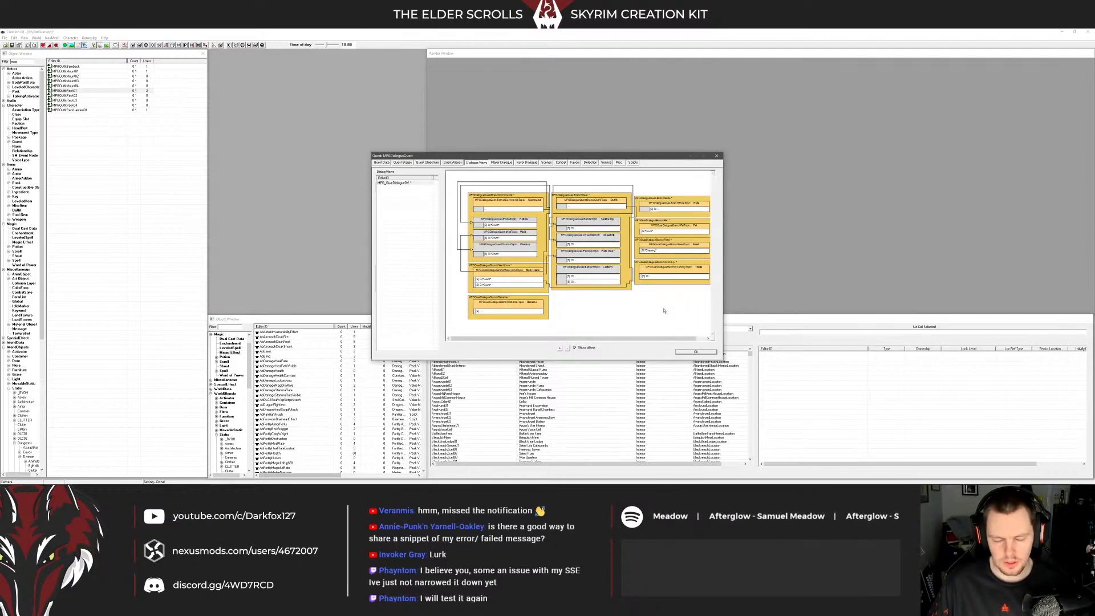
pyautogui.click(696, 352)
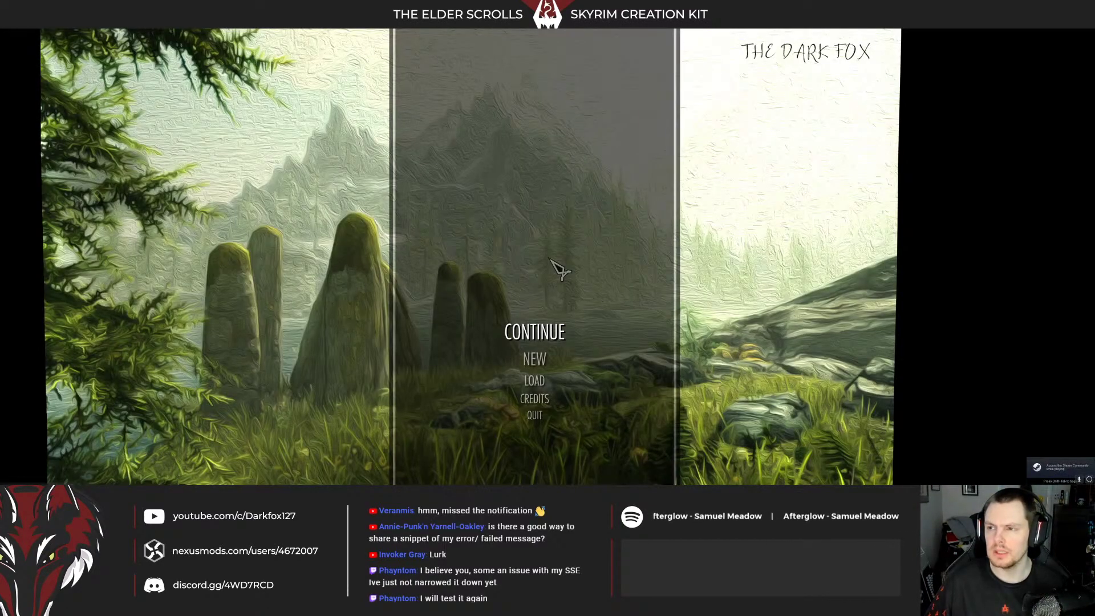
# Switch to Skyrim and load the Riverwood cell with the console command coc riverwood, with god mode enabled through tgm
pyautogui.press('`')
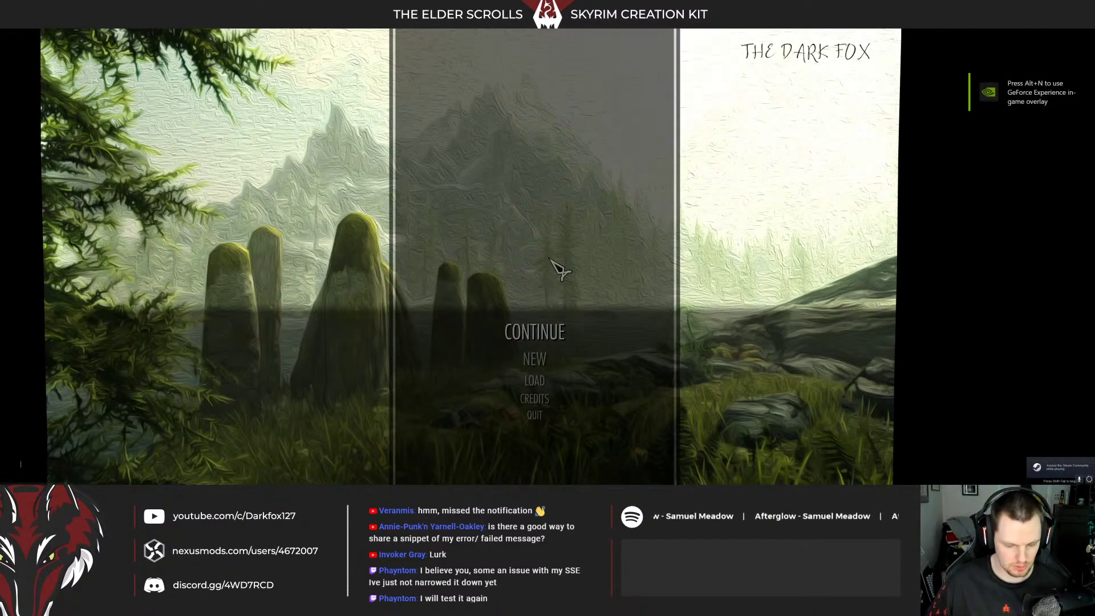
pyautogui.write('coc river')
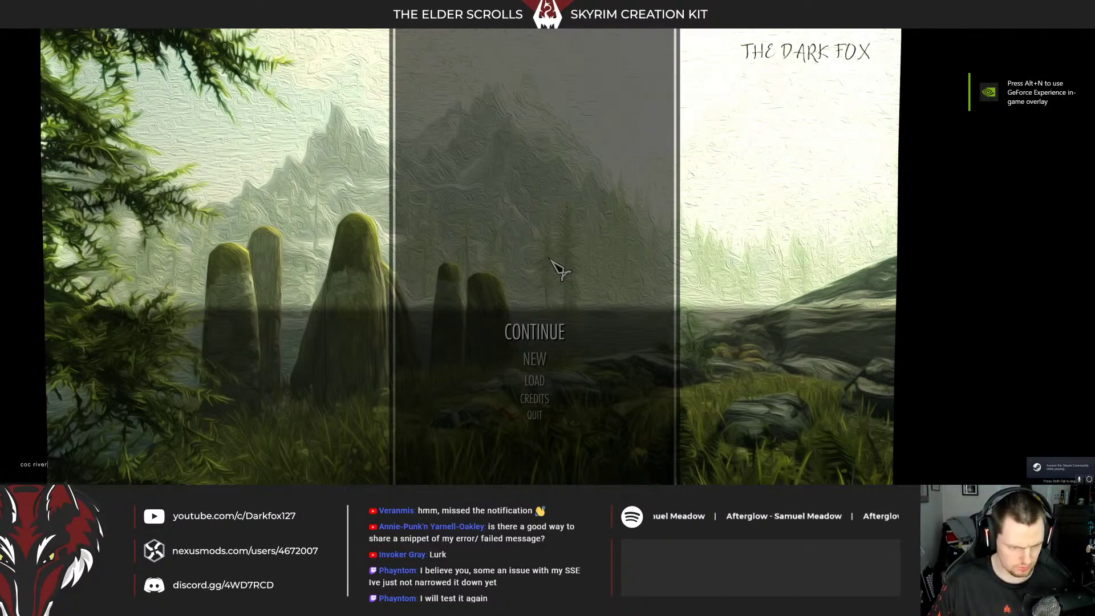
pyautogui.write('wood')
pyautogui.press('Return')
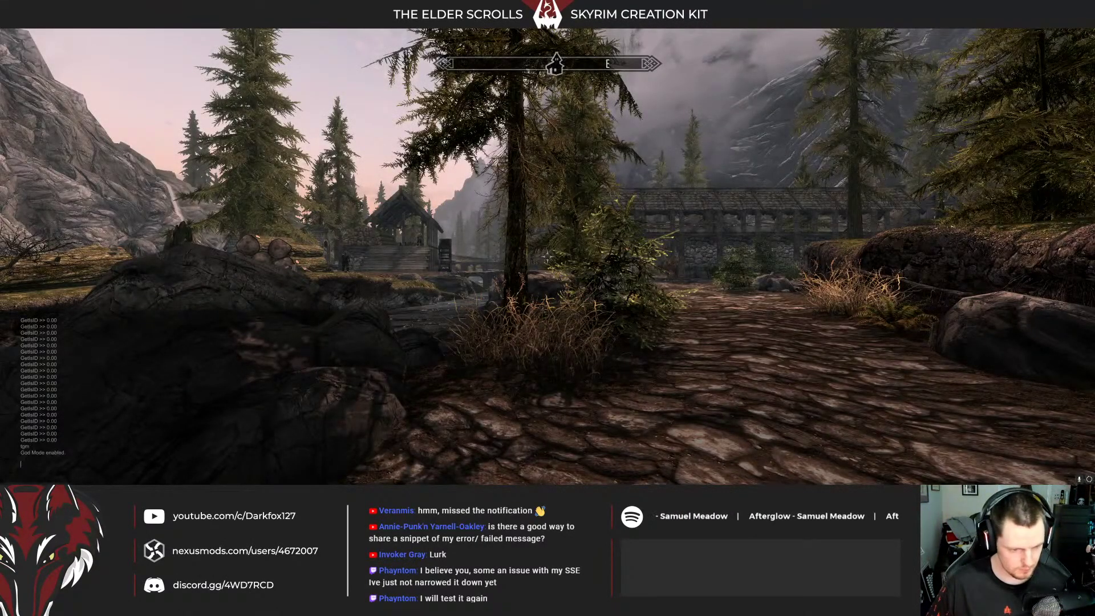
pyautogui.press('`')
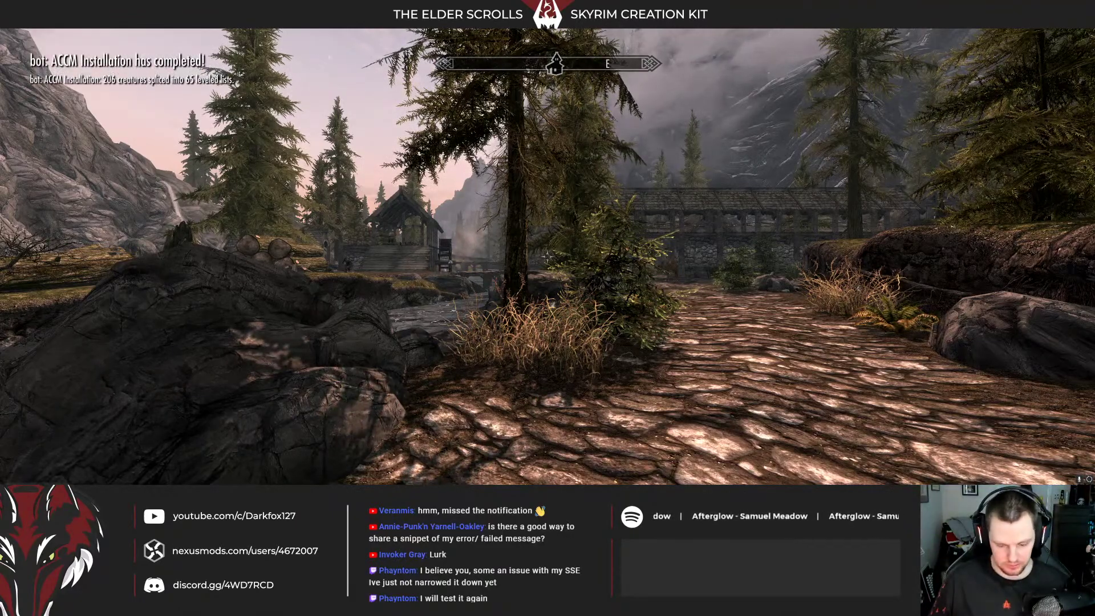
# Approach the brown guar near Riverwood's gate and choose Pack Guar as its outfit in dialogue
pyautogui.press('w')
pyautogui.press('f')
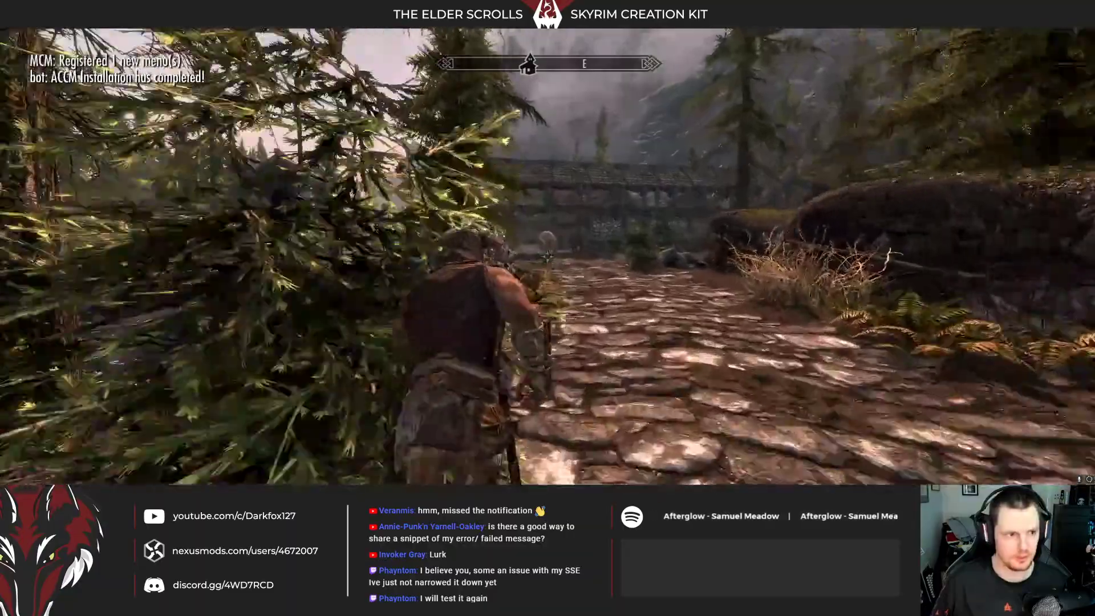
pyautogui.press('f')
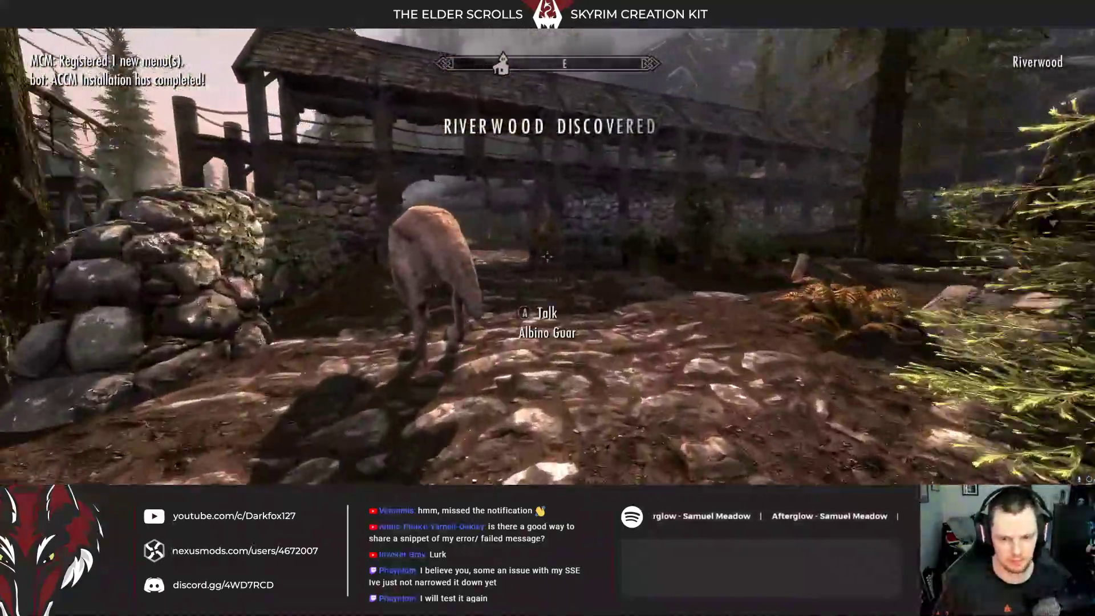
pyautogui.press('e')
pyautogui.press('Down')
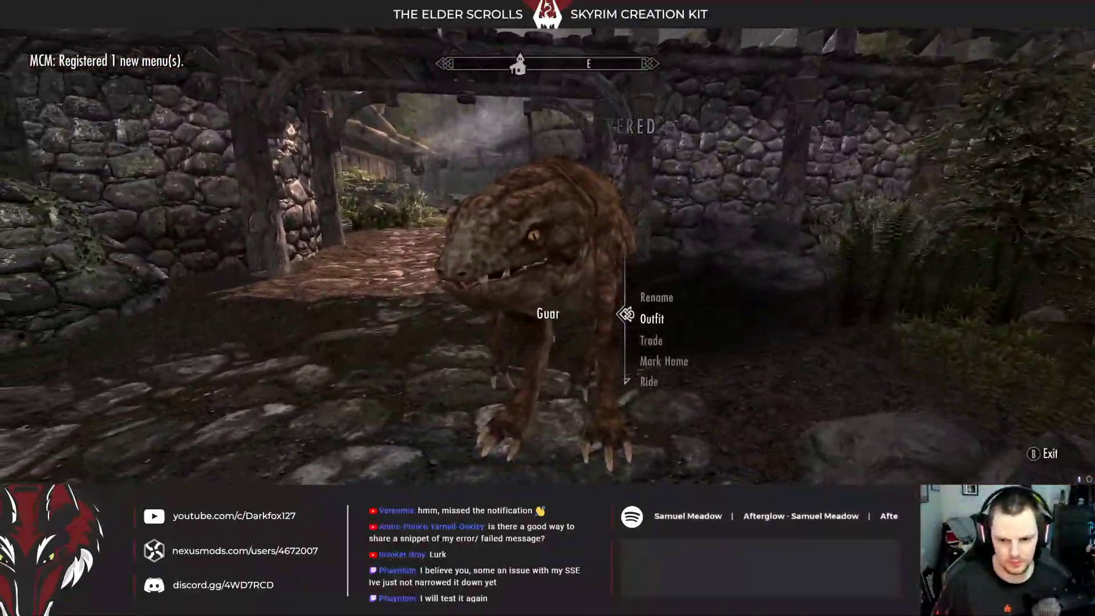
pyautogui.press('e')
pyautogui.press('Down')
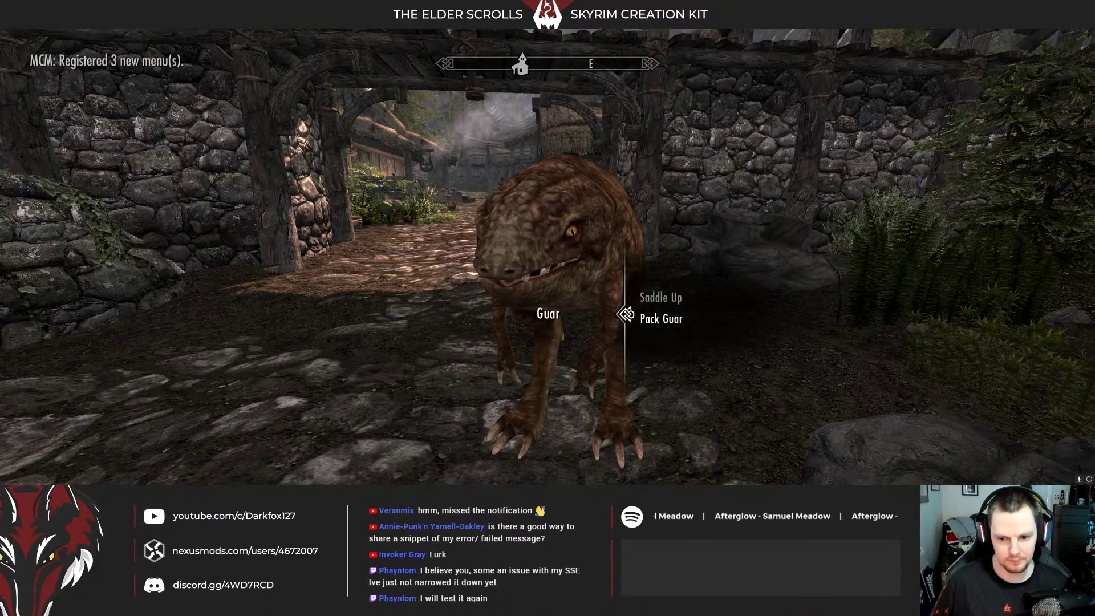
pyautogui.press('e')
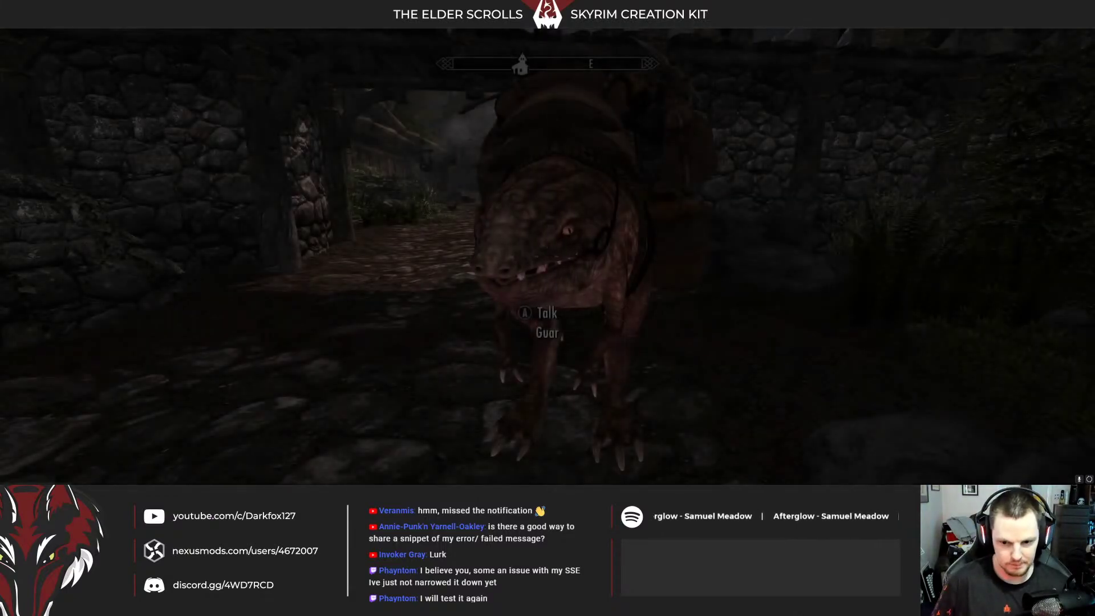
# Check which outfit dialogue options are offered for the packed guar, and leave the conversation
pyautogui.press('e')
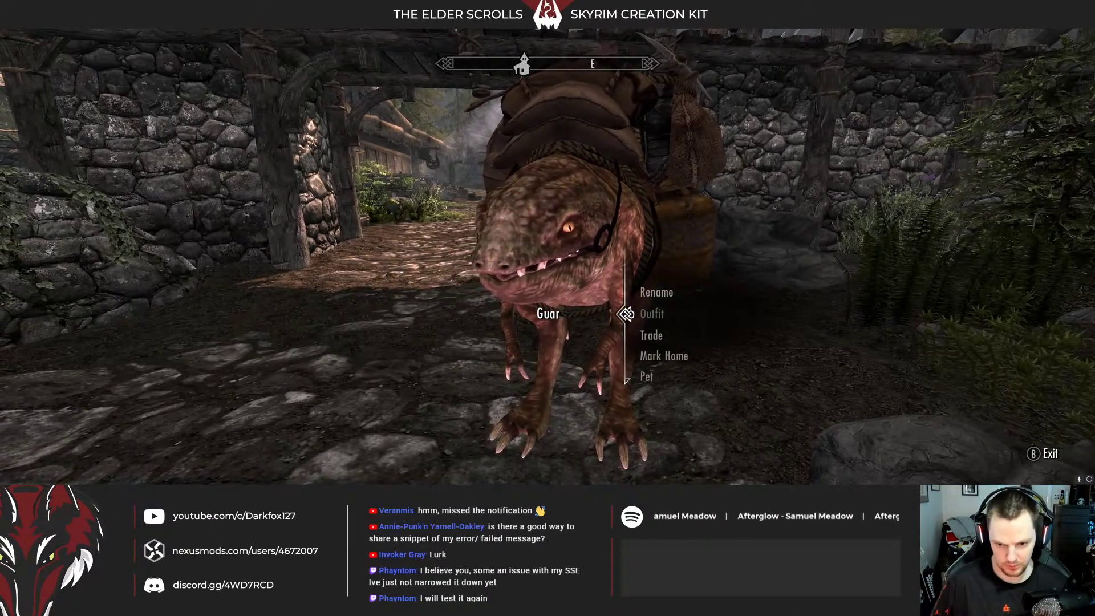
pyautogui.press('e')
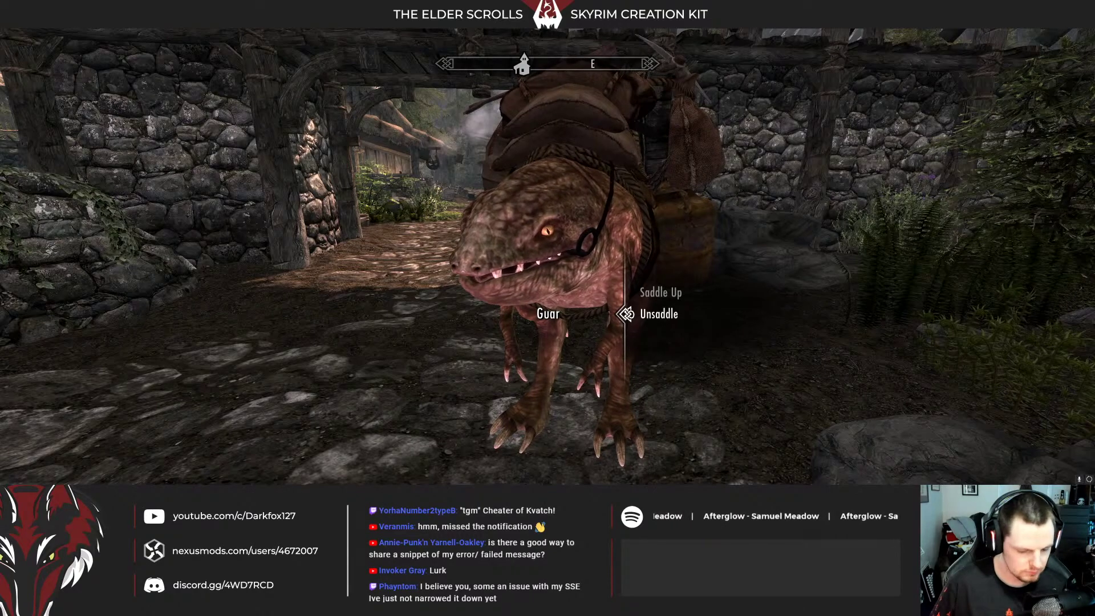
pyautogui.press('Tab')
# Quit the game with the console command qqq and return to the Creation Kit
pyautogui.press('`')
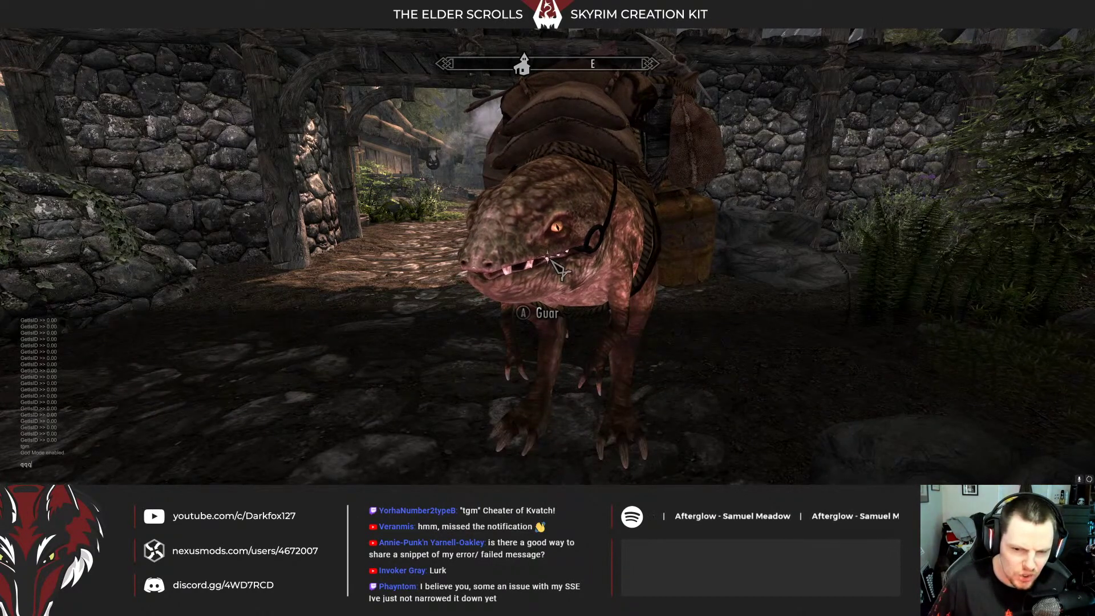
pyautogui.press('Return')
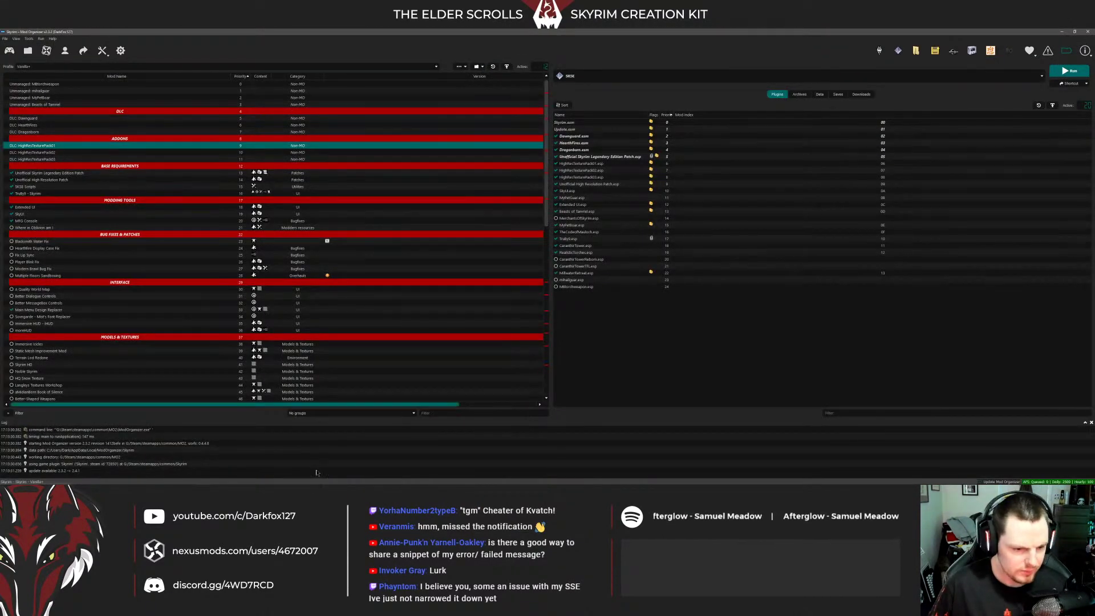
pyautogui.click(216, 480)
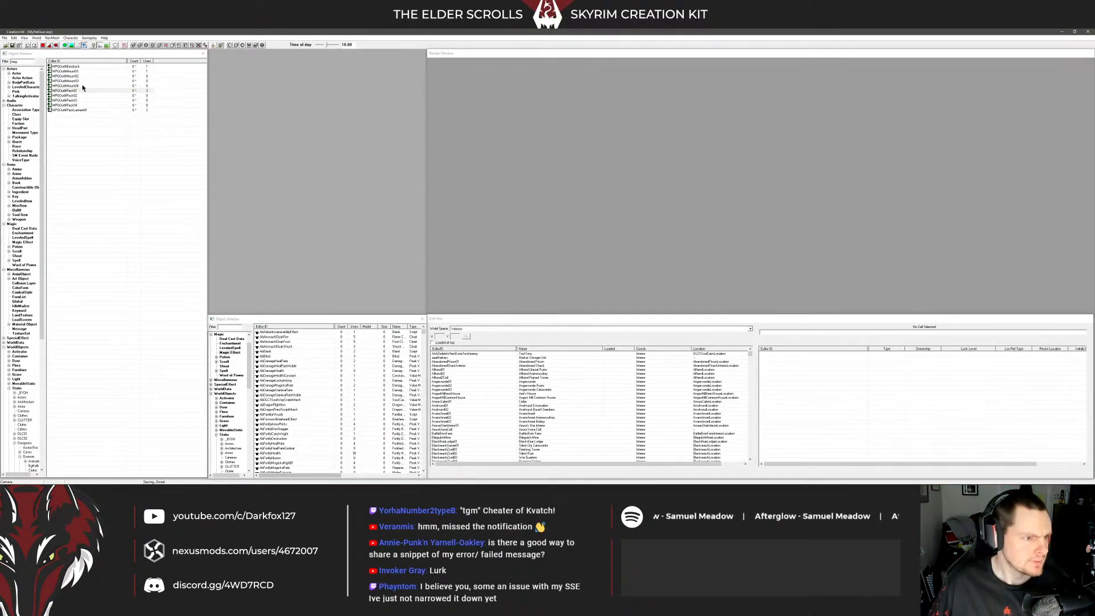
# Open the first Lantern topic info in the dialogue view of the MPGDialogueQuest quest
pyautogui.click(17, 141)
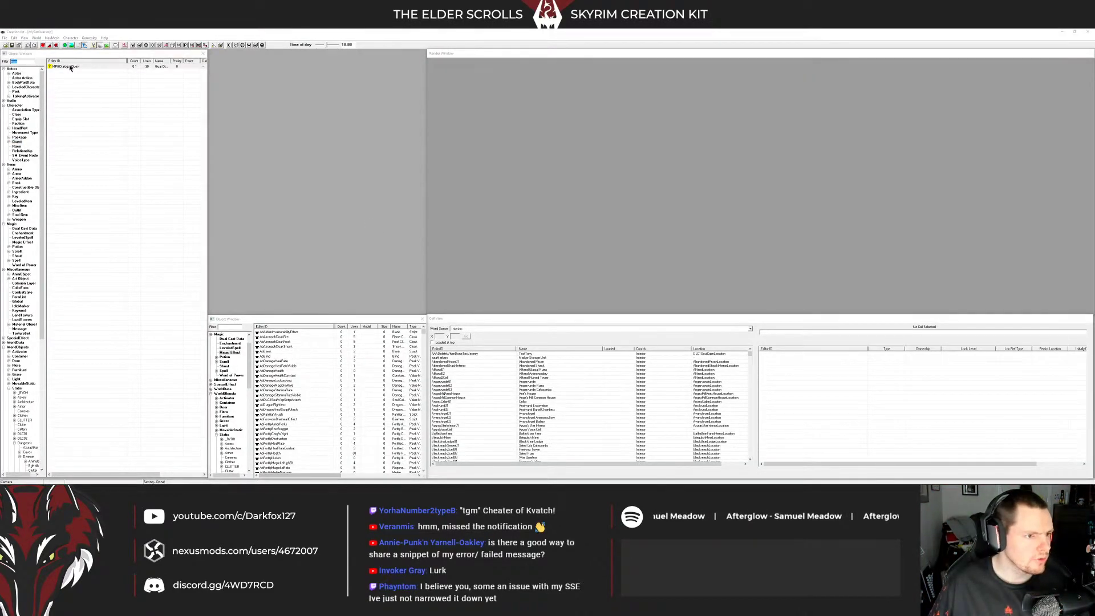
pyautogui.doubleClick(65, 67)
pyautogui.click(412, 184)
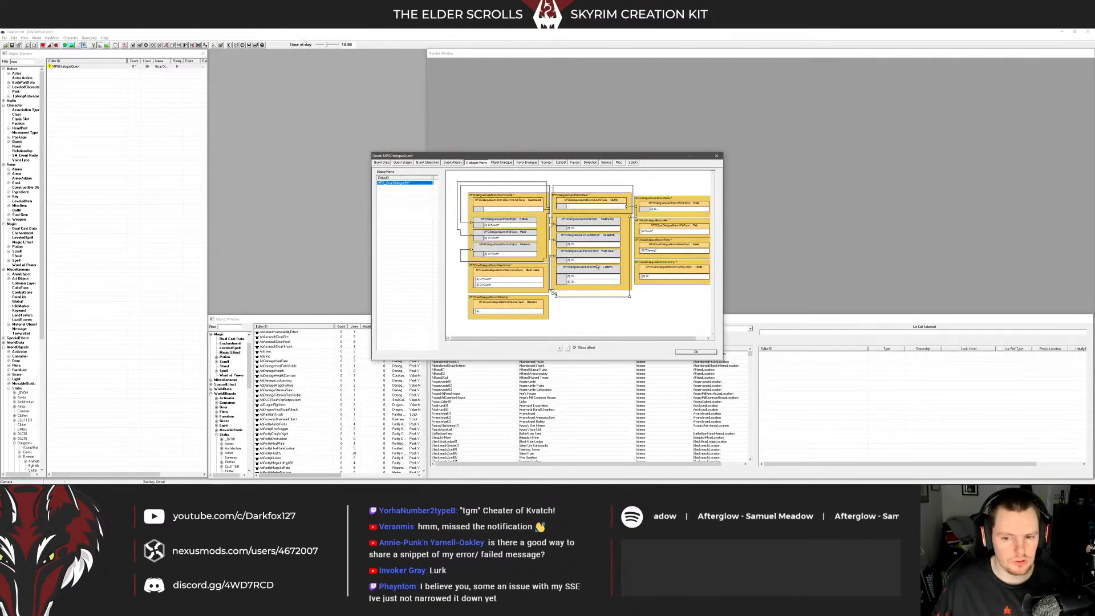
pyautogui.doubleClick(597, 277)
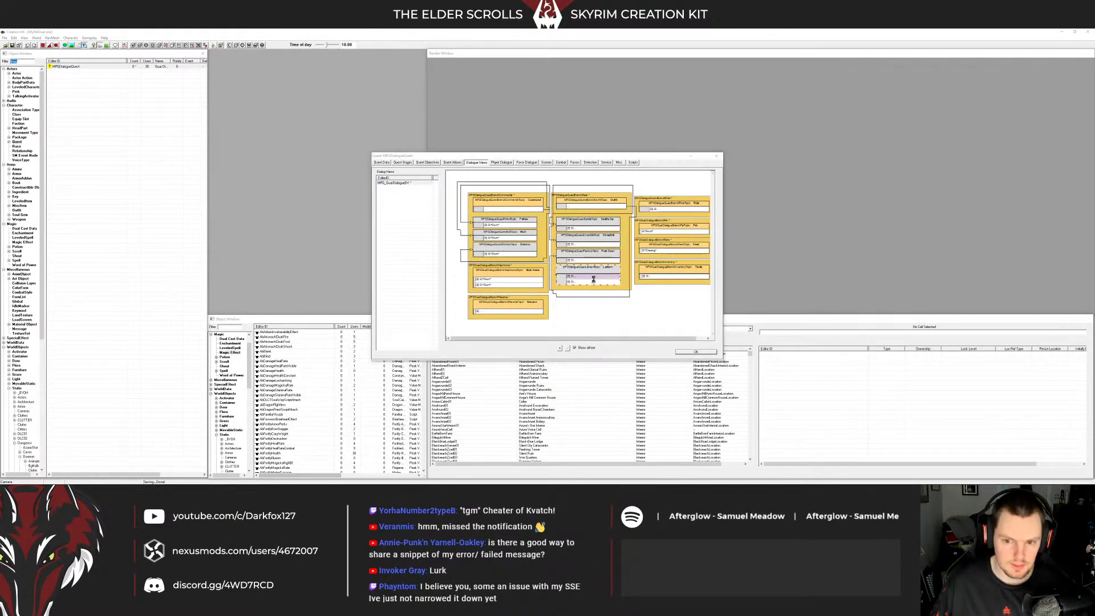
# Examine the Lantern topic's conditions, including the function, armor and value of the GetEquipped condition
pyautogui.click(485, 232)
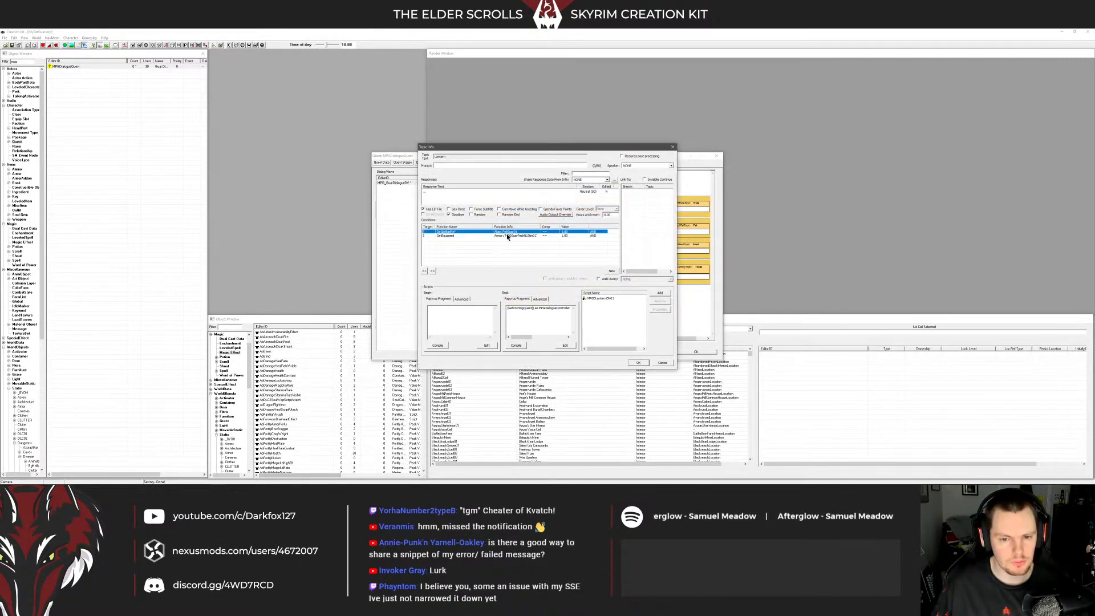
pyautogui.click(509, 236)
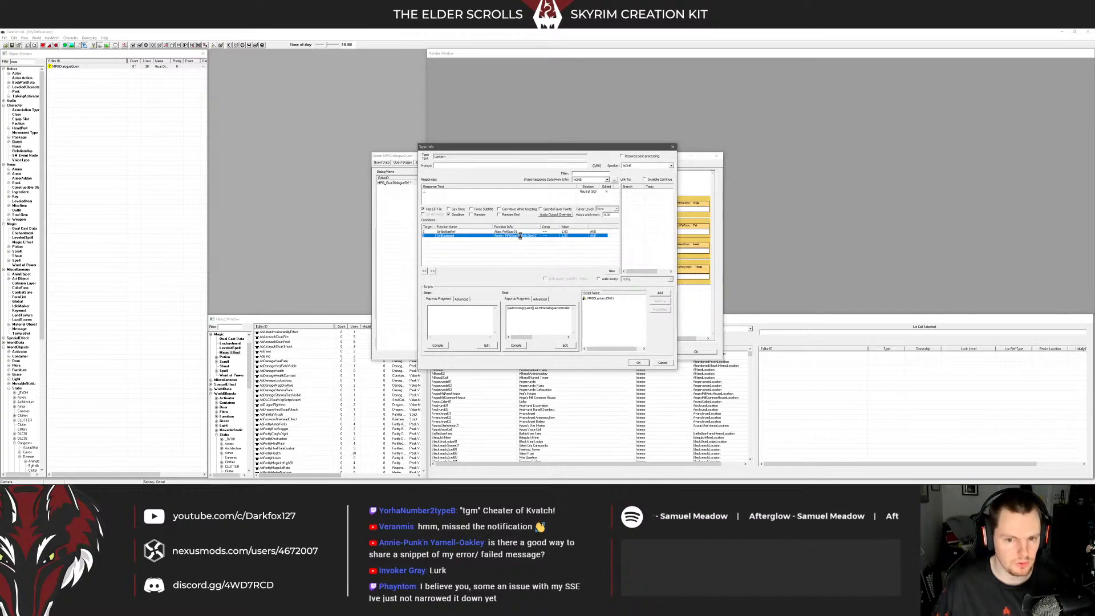
pyautogui.doubleClick(519, 236)
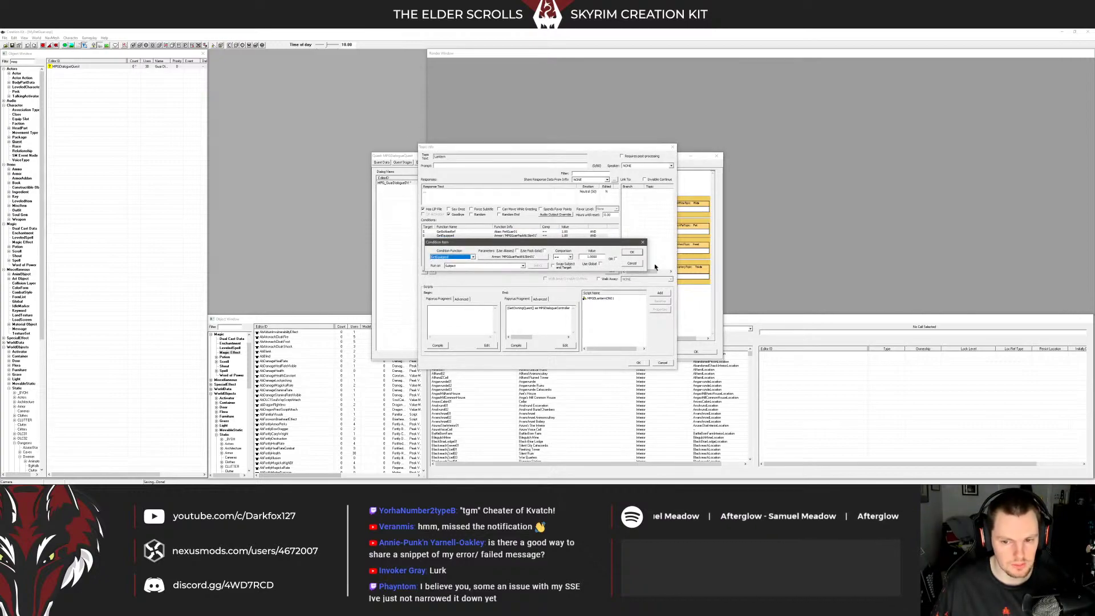
pyautogui.click(632, 264)
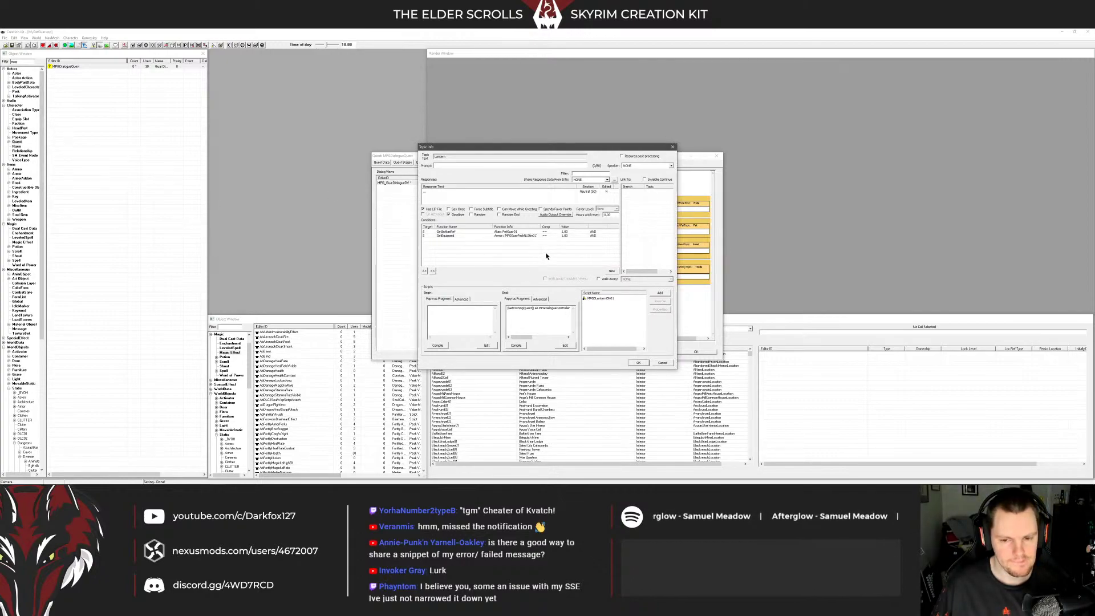
pyautogui.click(527, 235)
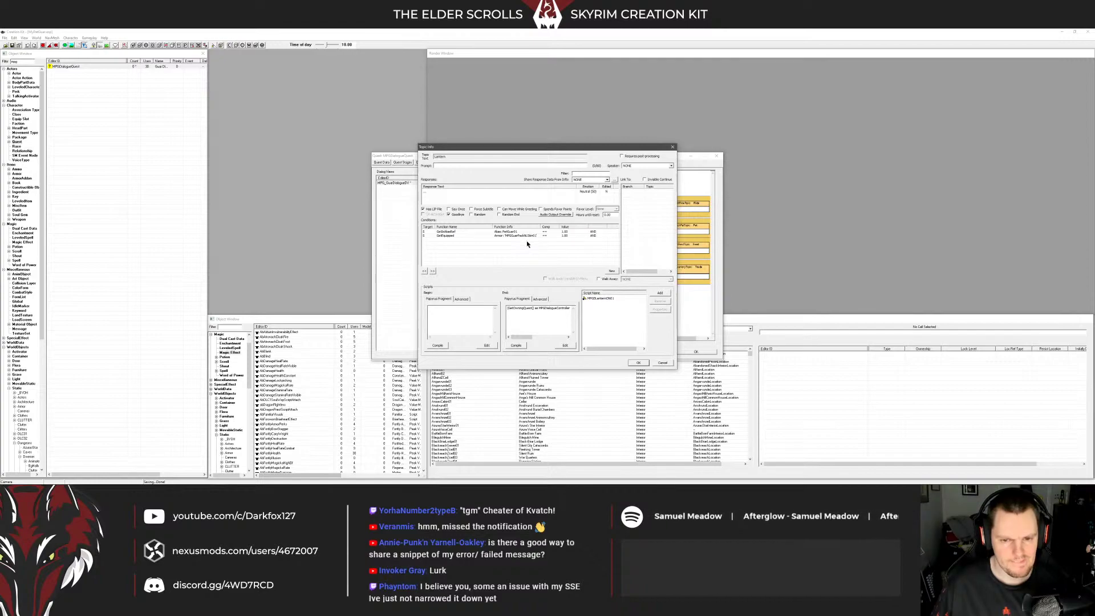
pyautogui.click(535, 244)
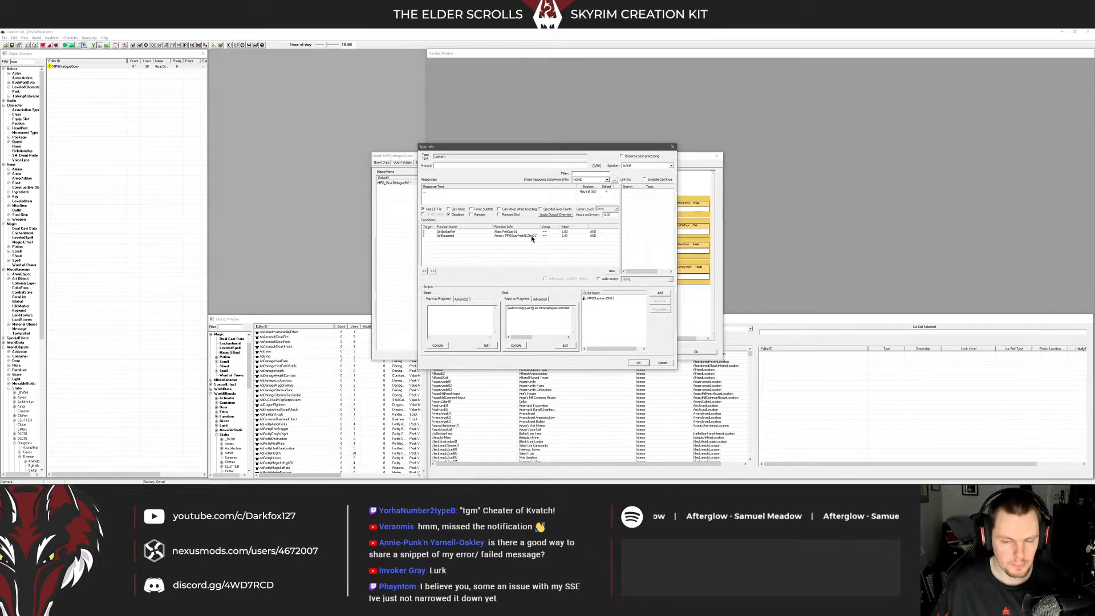
# Set the comparison value of the Lantern topic's GetEquipped condition to 0
pyautogui.doubleClick(531, 236)
pyautogui.doubleClick(591, 258)
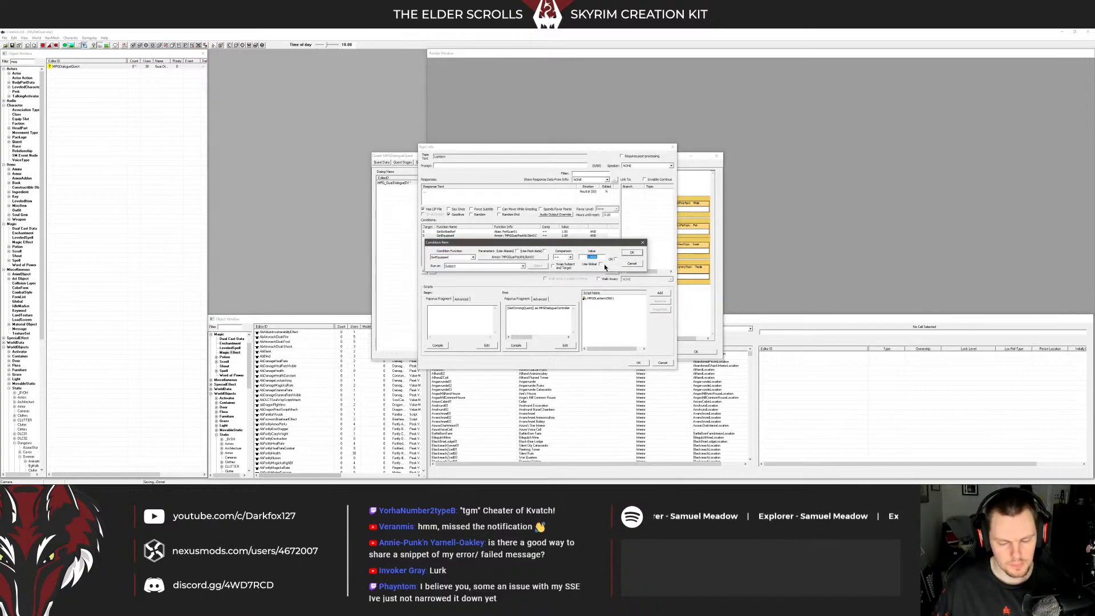
pyautogui.write('0')
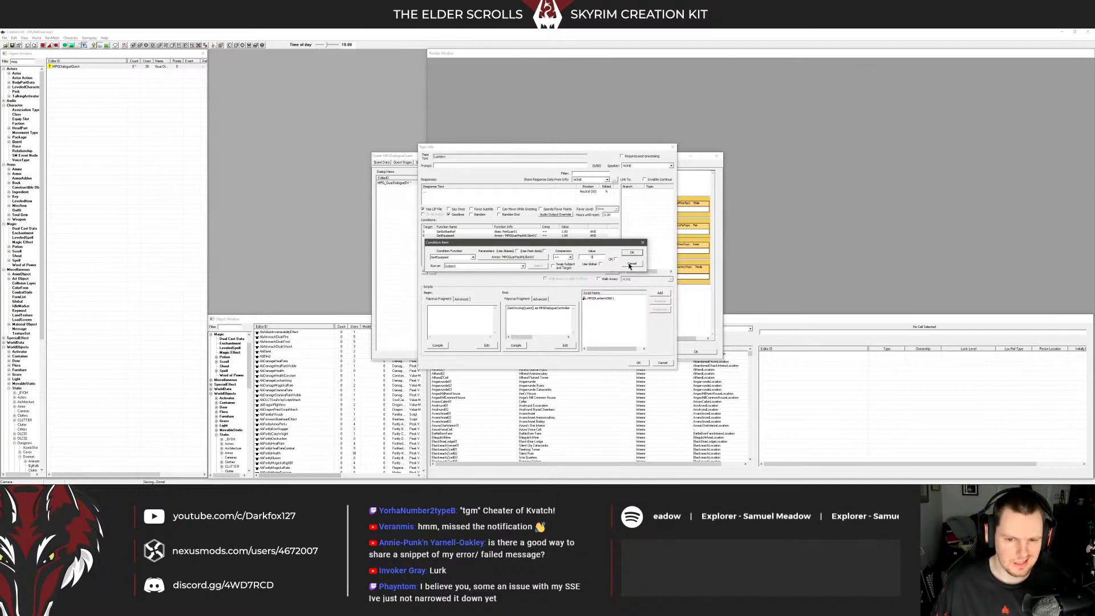
pyautogui.click(630, 253)
pyautogui.click(515, 235)
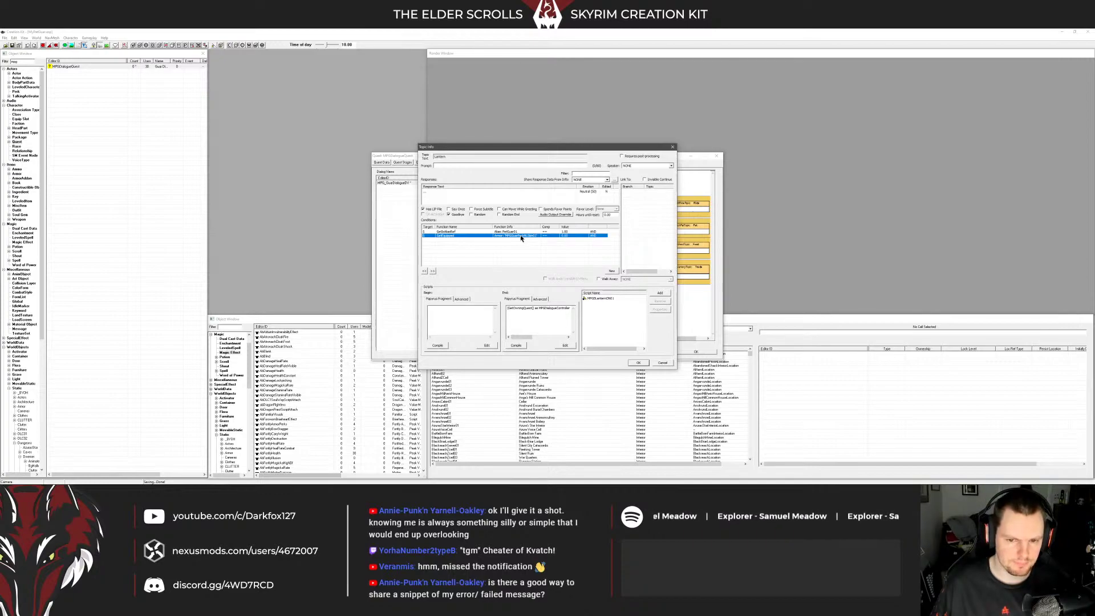
# Change the armor checked by the GetEquipped condition to the first armor in the plain guar pack group
pyautogui.doubleClick(521, 237)
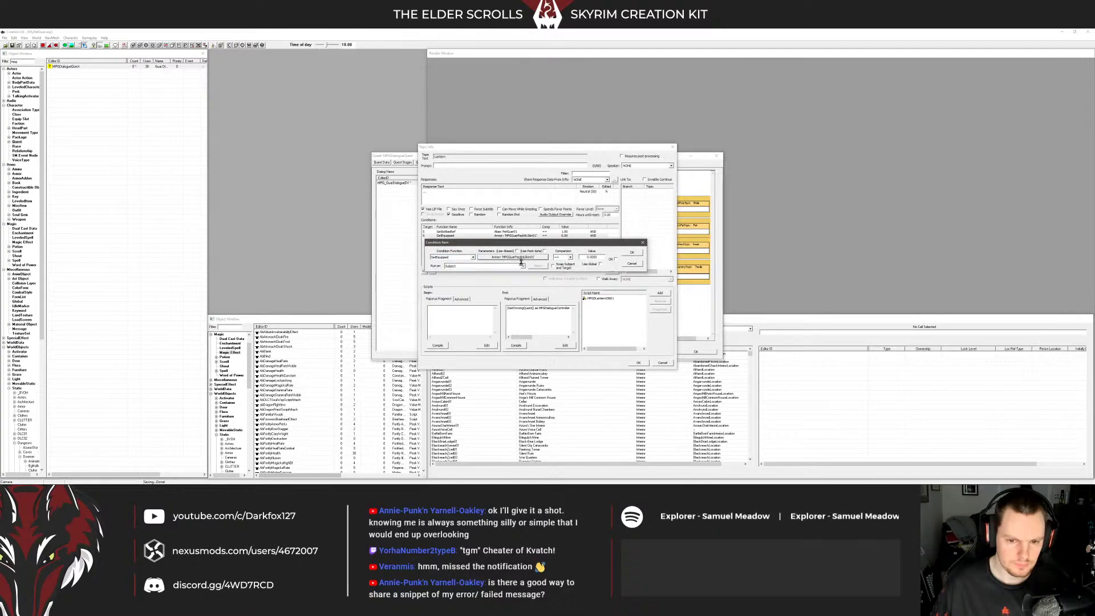
pyautogui.click(520, 258)
pyautogui.click(487, 276)
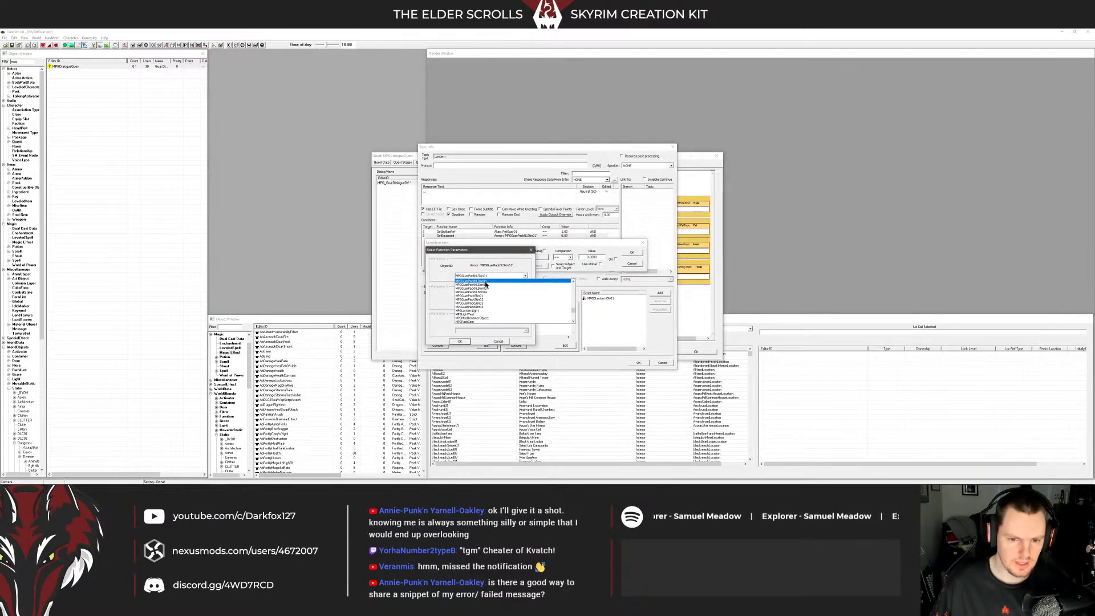
pyautogui.click(487, 296)
pyautogui.click(460, 341)
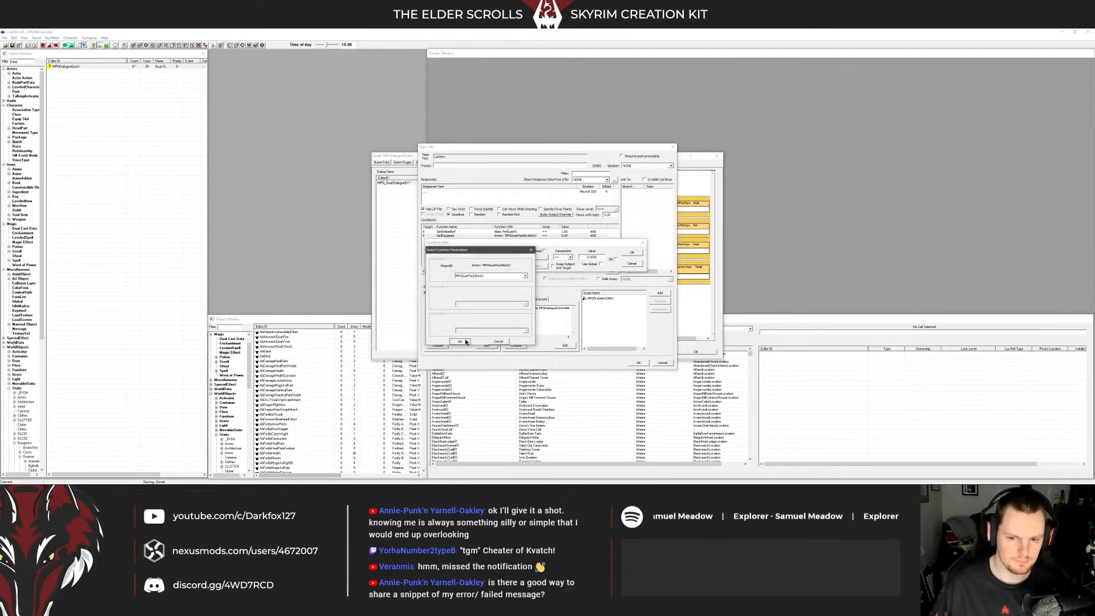
pyautogui.click(632, 252)
# Copy the GetEquipped condition and paste the copy into the Lantern topic's condition list
pyautogui.rightClick(526, 233)
pyautogui.rightClick(518, 235)
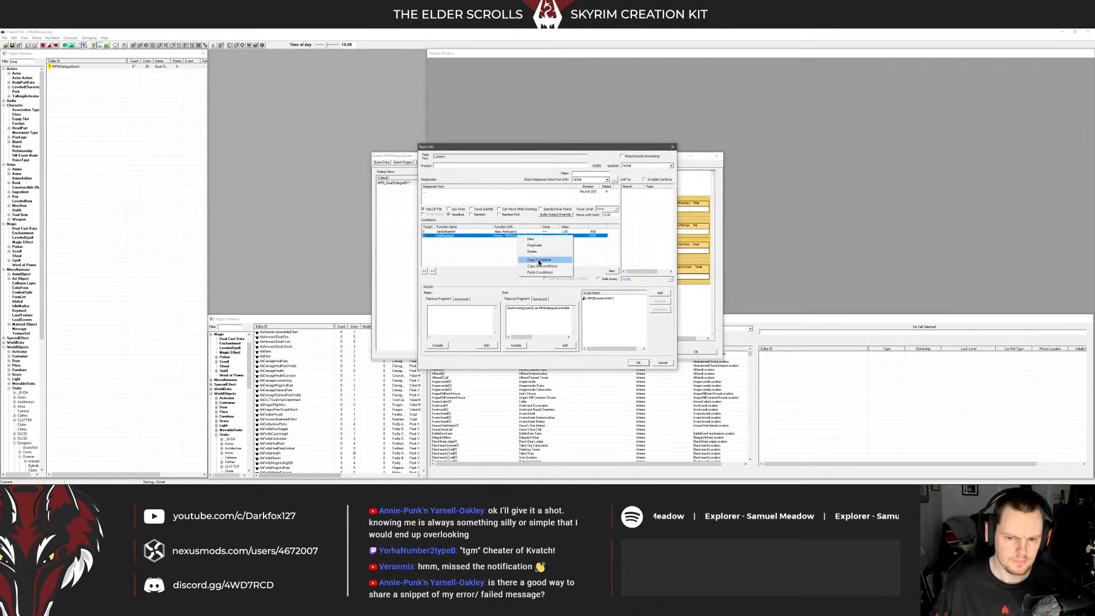
pyautogui.click(537, 260)
pyautogui.rightClick(502, 255)
pyautogui.click(512, 292)
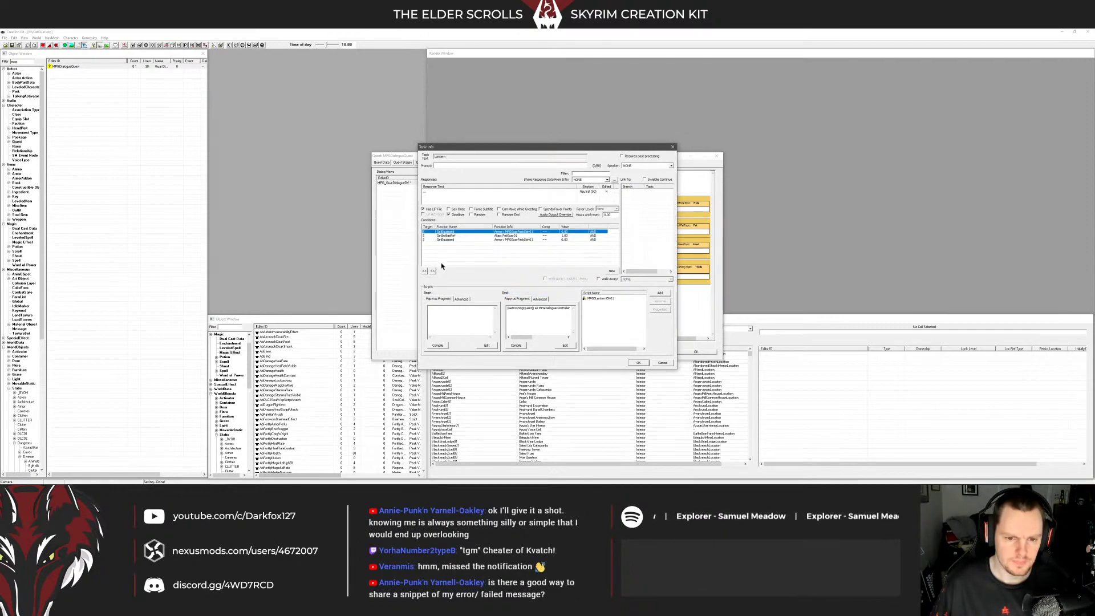
# Change the armor checked by the pasted GetEquipped condition to the first naked guar skin
pyautogui.doubleClick(520, 260)
pyautogui.click(519, 257)
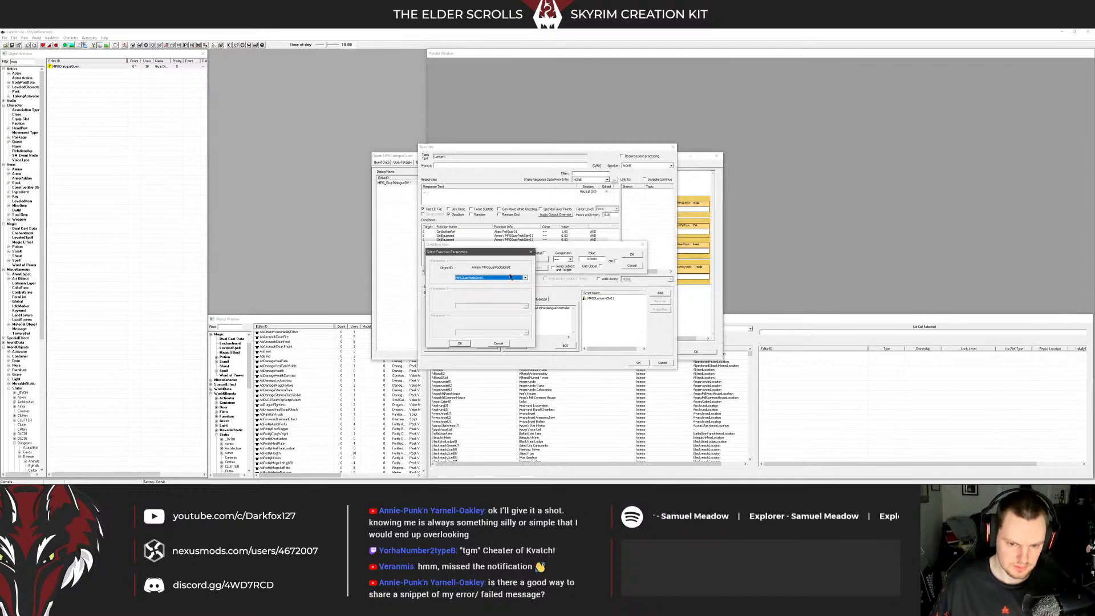
pyautogui.click(504, 278)
pyautogui.scroll(2, 499, 285)
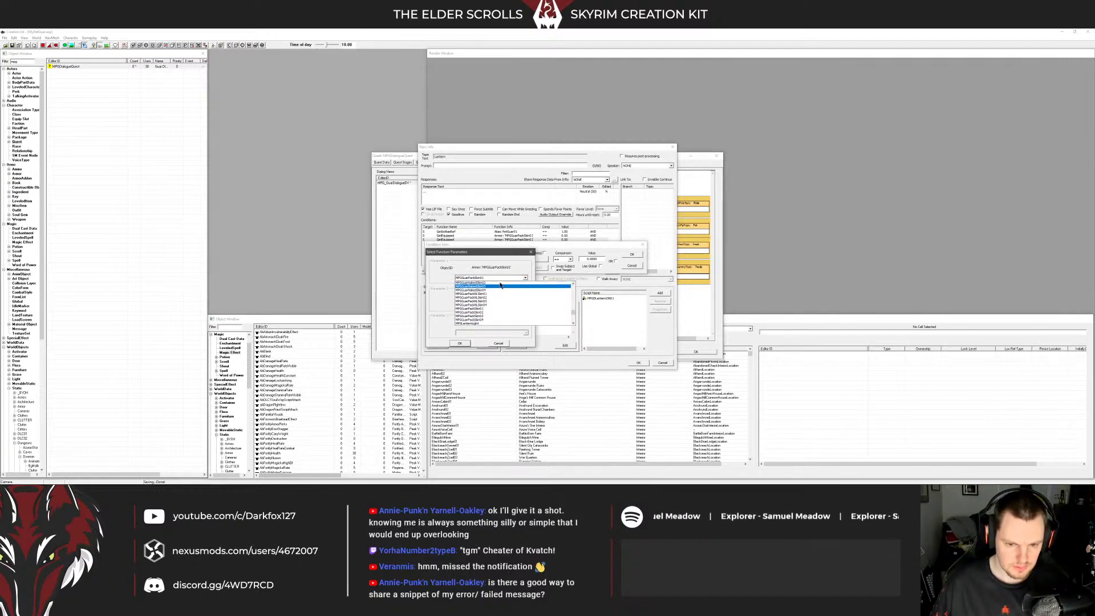
pyautogui.click(497, 286)
pyautogui.click(460, 343)
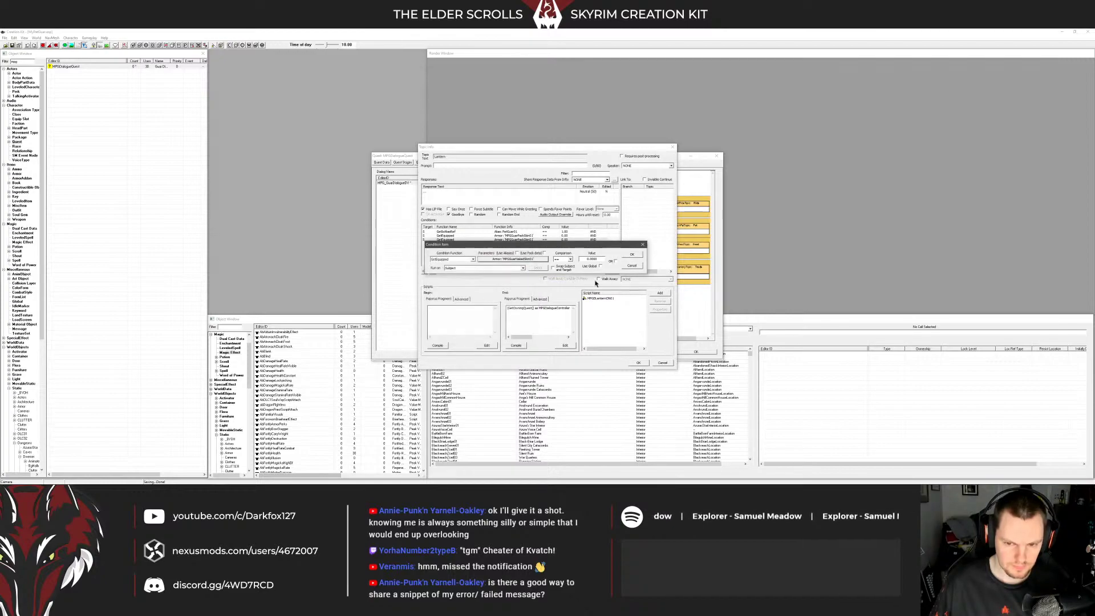
pyautogui.press('Return')
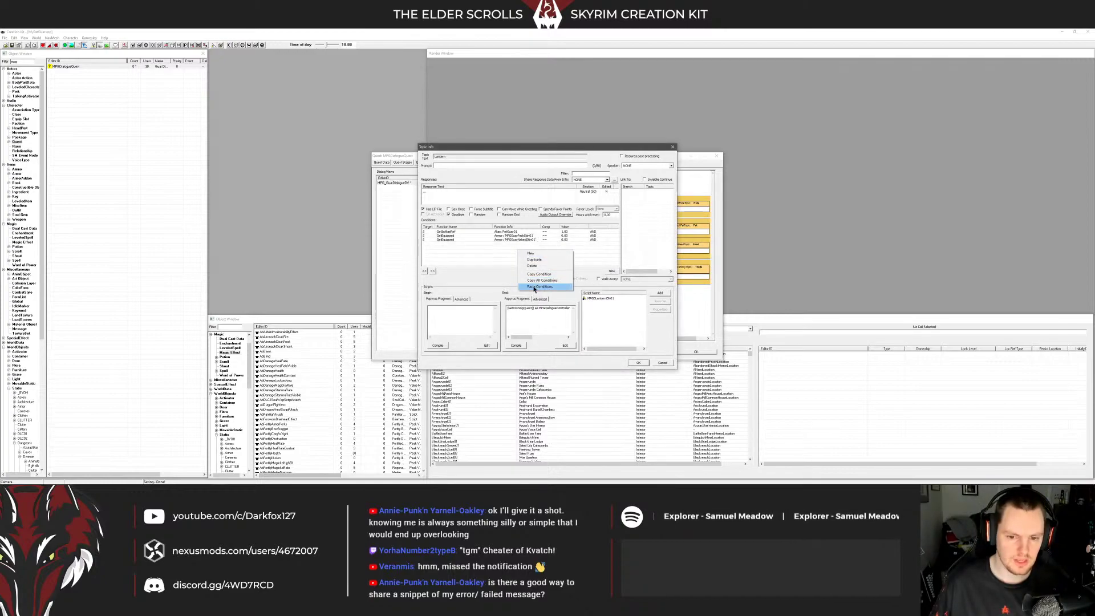
# Paste another GetEquipped condition into the Lantern topic, set its armor to the mounted guar skin, and accept the topic and quest edits
pyautogui.click(534, 287)
pyautogui.doubleClick(524, 244)
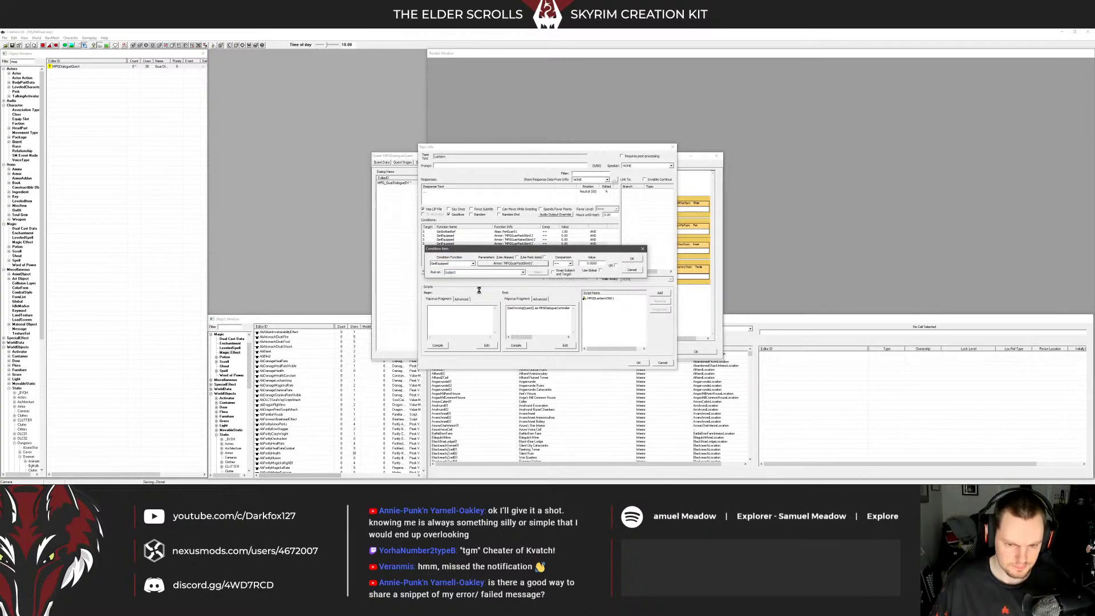
pyautogui.click(512, 263)
pyautogui.click(489, 281)
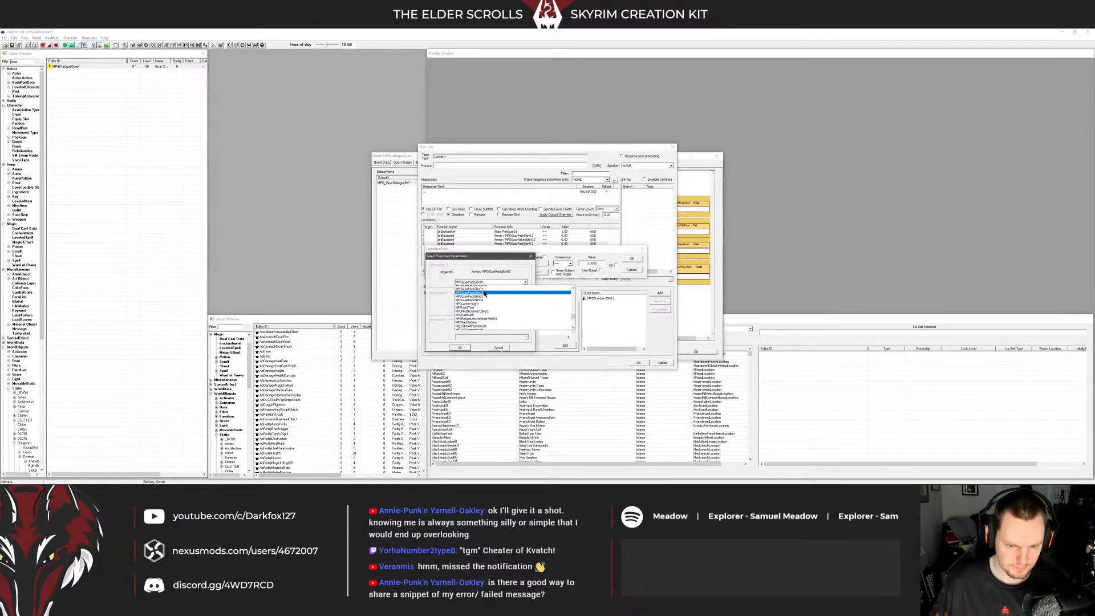
pyautogui.scroll(2, 484, 294)
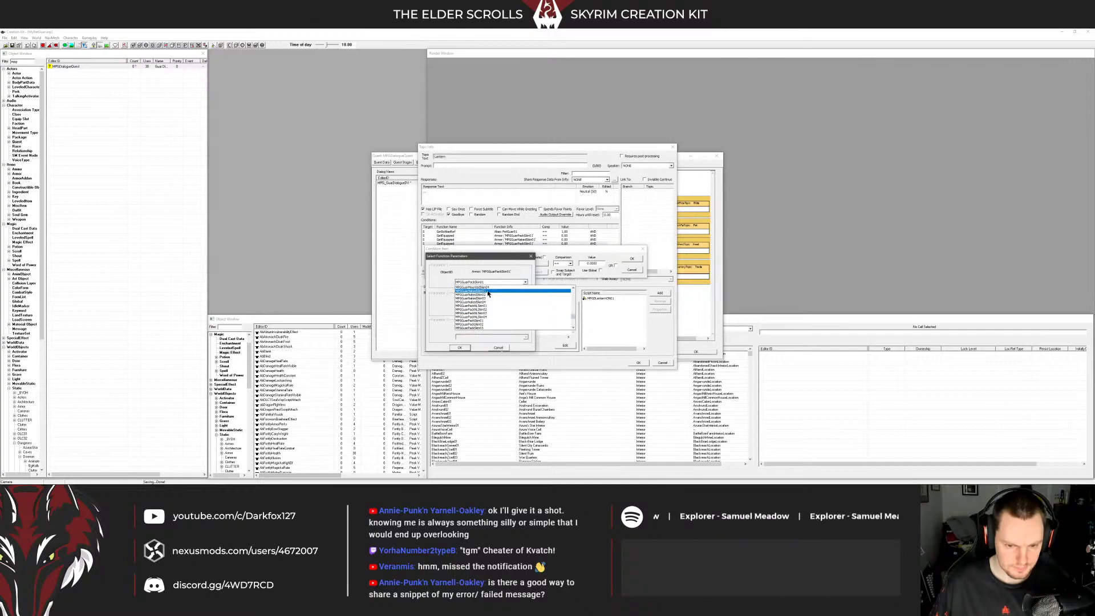
pyautogui.click(479, 289)
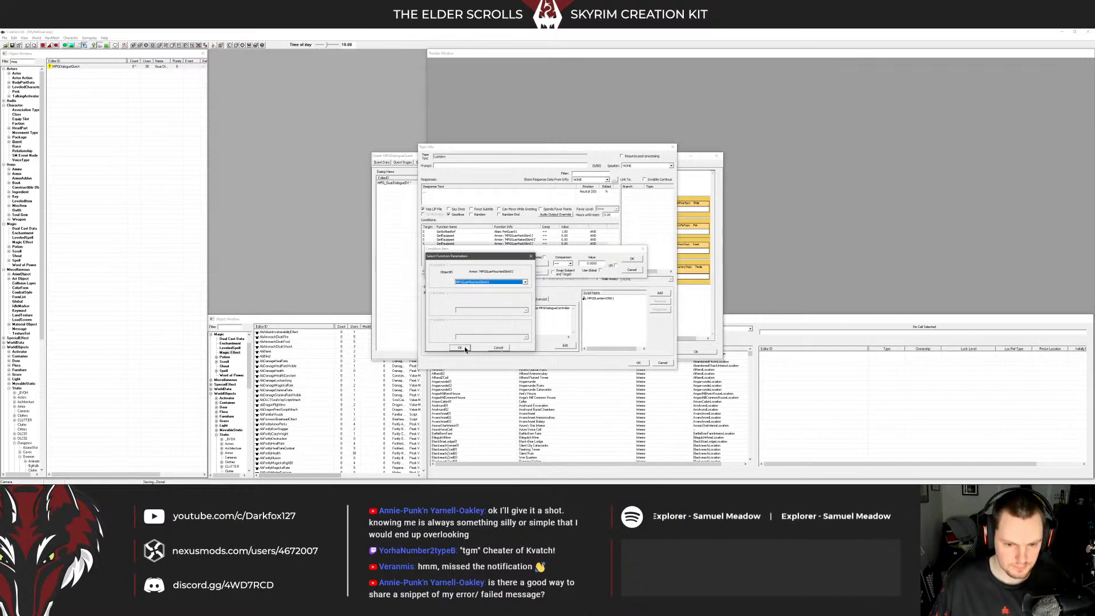
pyautogui.click(460, 348)
pyautogui.click(632, 259)
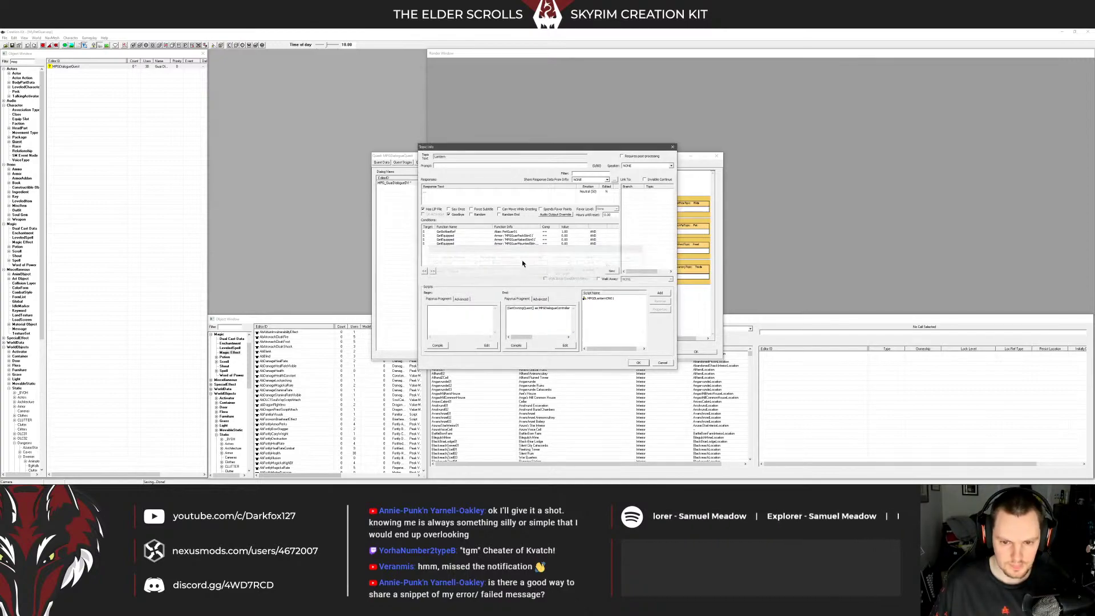
pyautogui.click(639, 363)
pyautogui.click(696, 352)
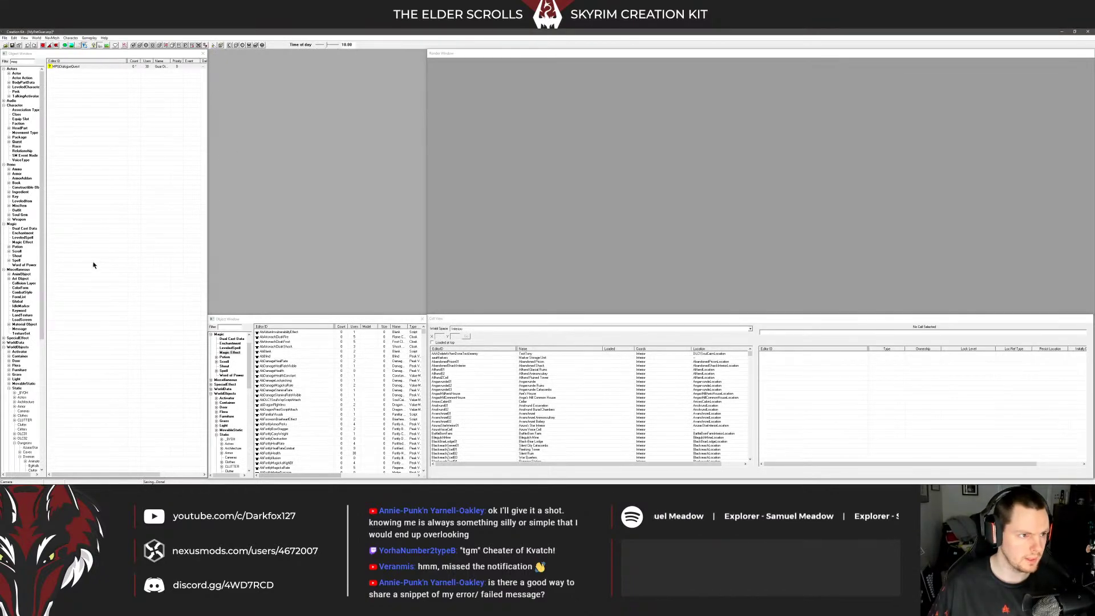
# Switch to Mod Organizer, launch Skyrim, and teleport to Riverwood with the console command coc riverwood
pyautogui.click(204, 480)
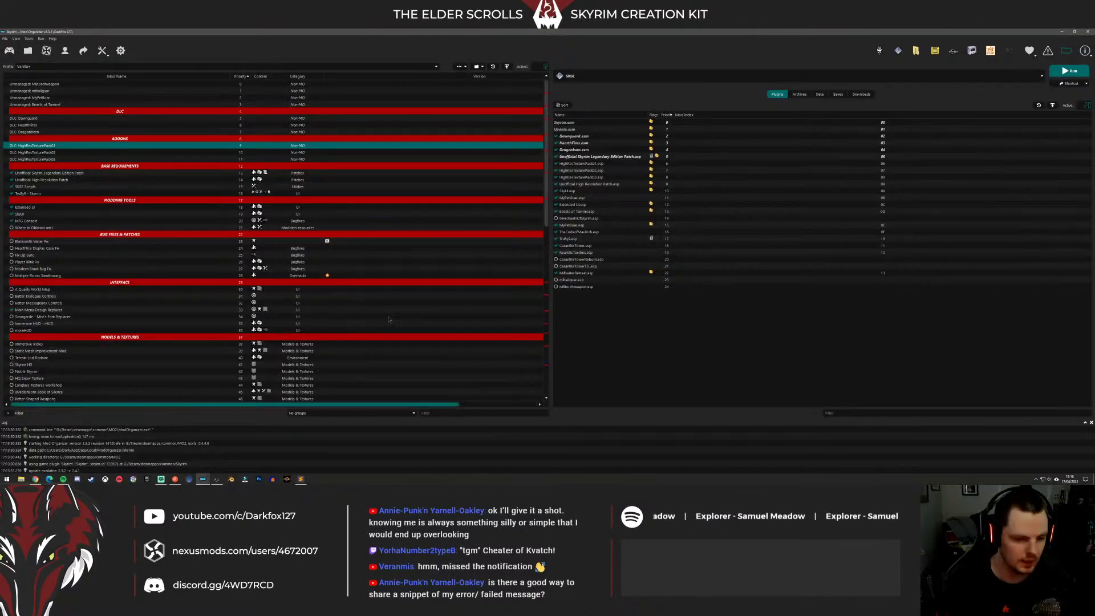
pyautogui.click(1070, 71)
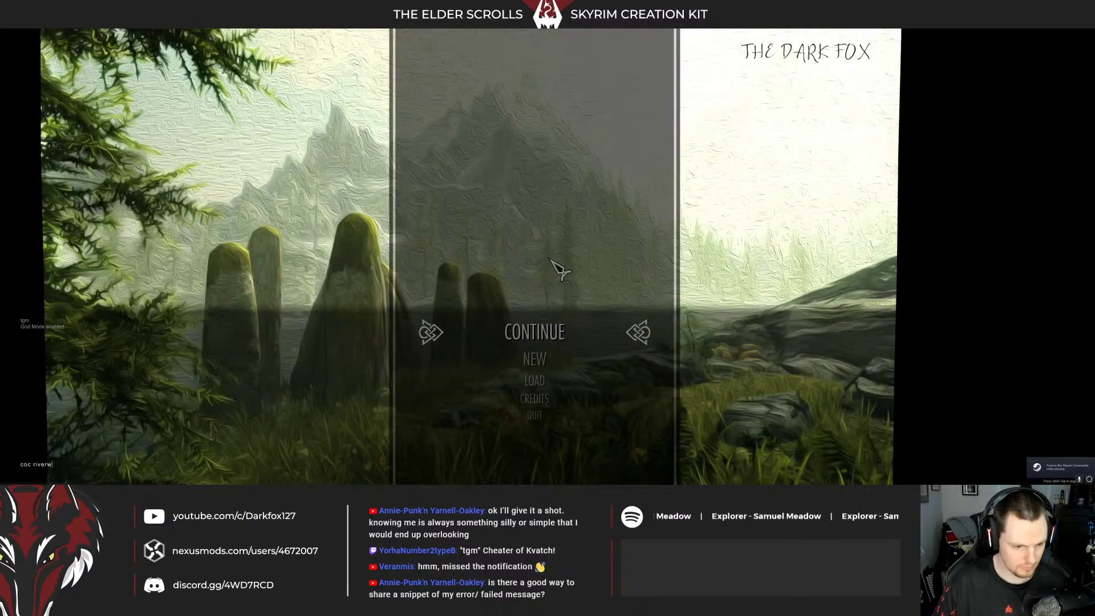
pyautogui.press('Return')
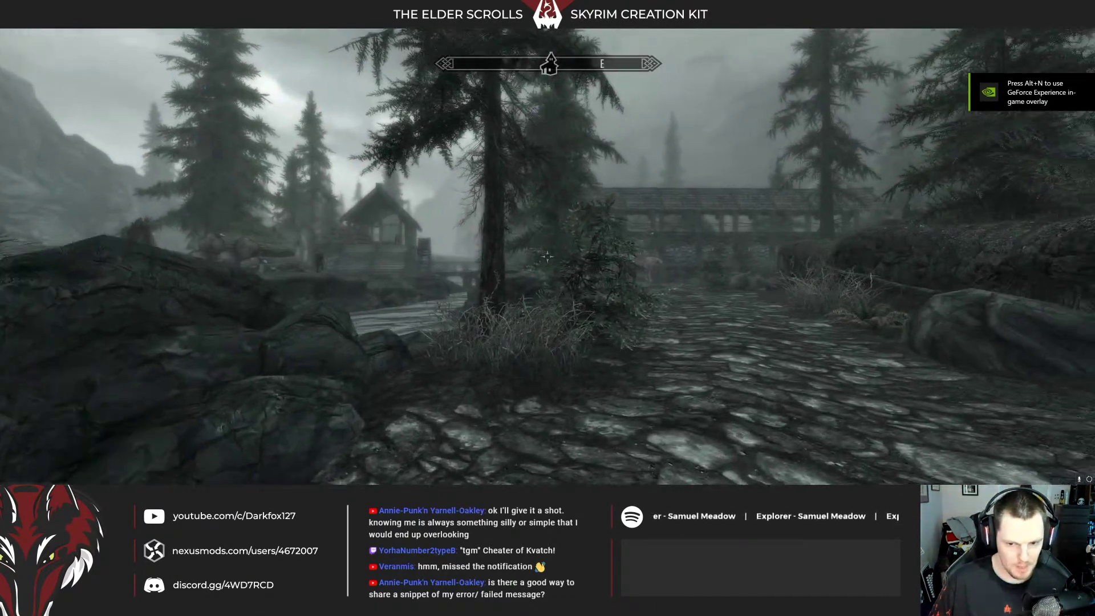
# Approach the dark guar on the Riverwood road and outfit it with a pack through its Outfit dialogue
pyautogui.press('w')
pyautogui.press('f')
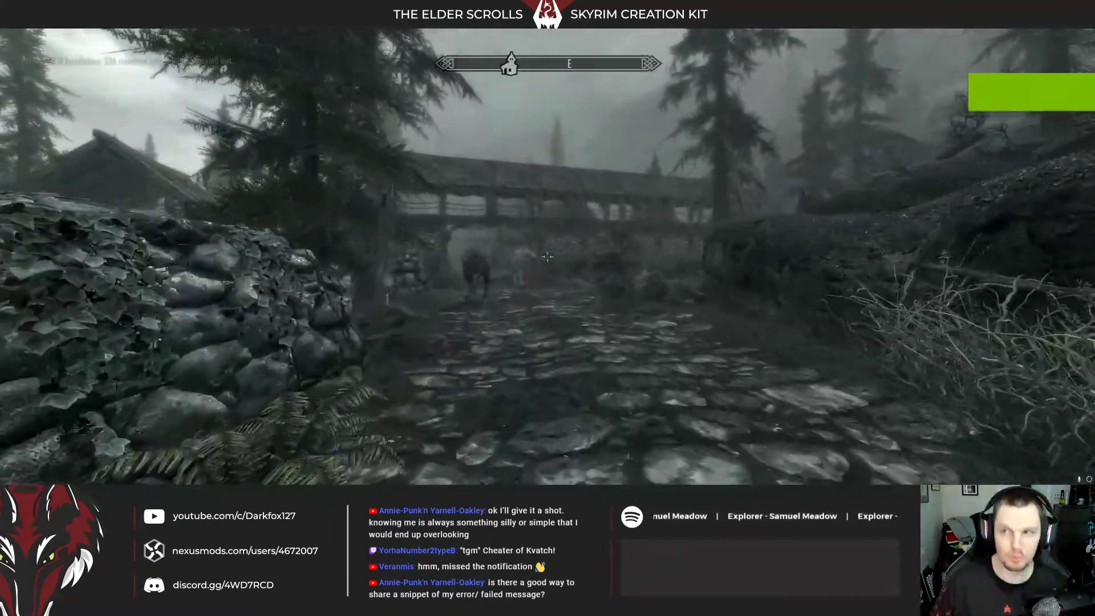
pyautogui.press('w')
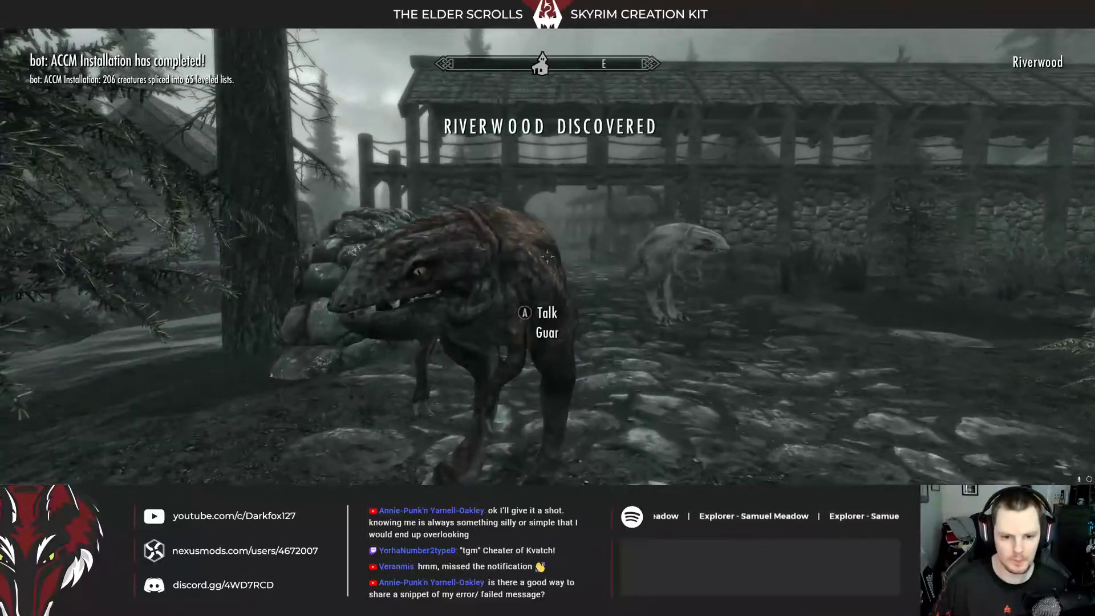
pyautogui.press('e')
pyautogui.press('Down')
pyautogui.press('e')
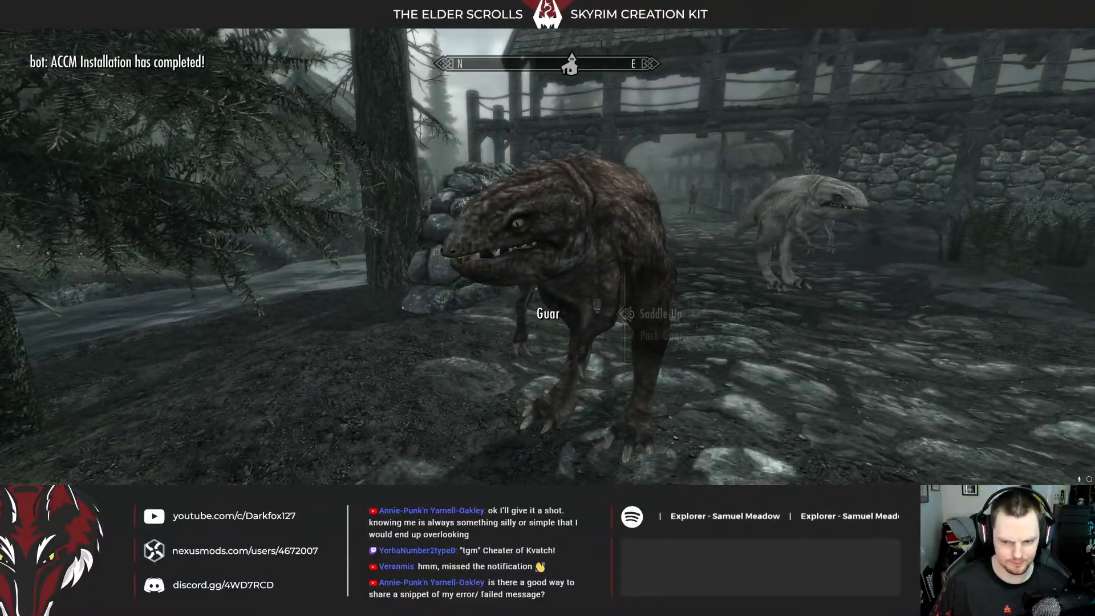
pyautogui.press('Down')
pyautogui.press('e')
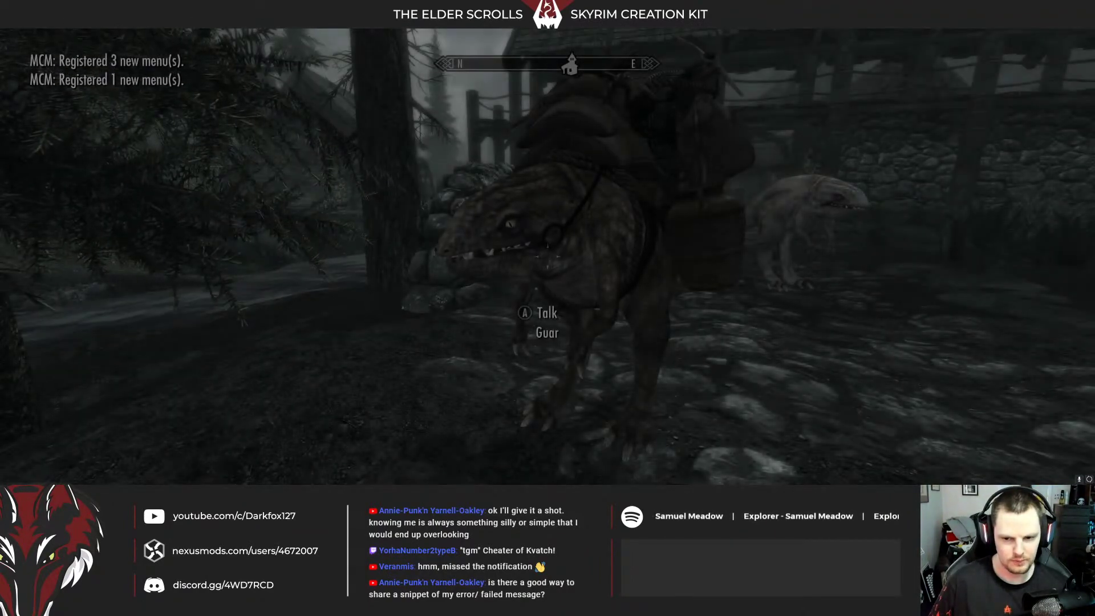
# Check the packed guar's Outfit dialogue for the Lantern option
pyautogui.press('e')
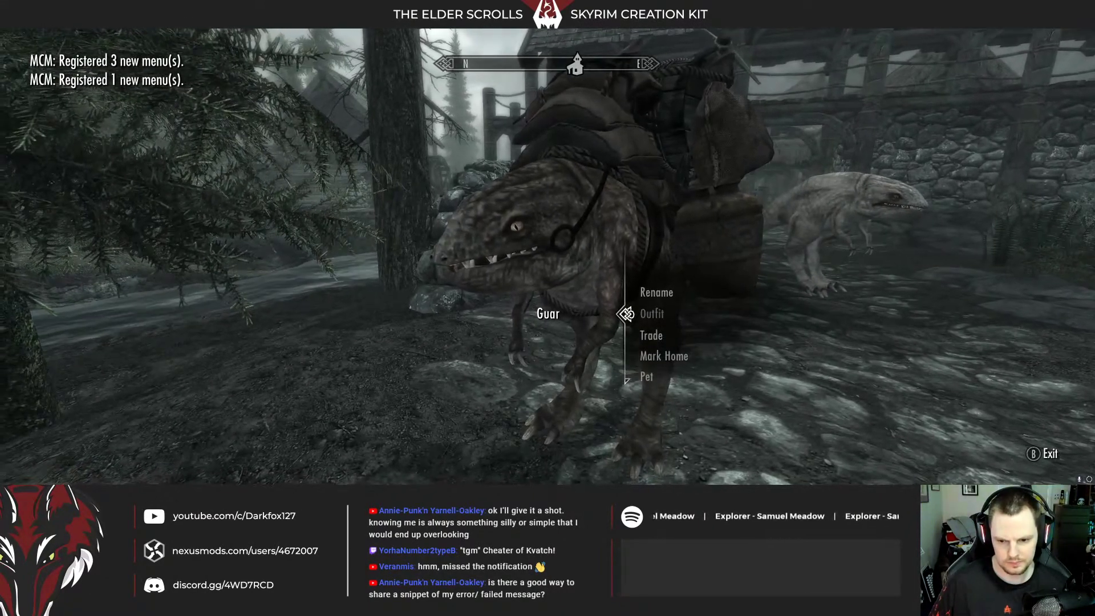
pyautogui.press('e')
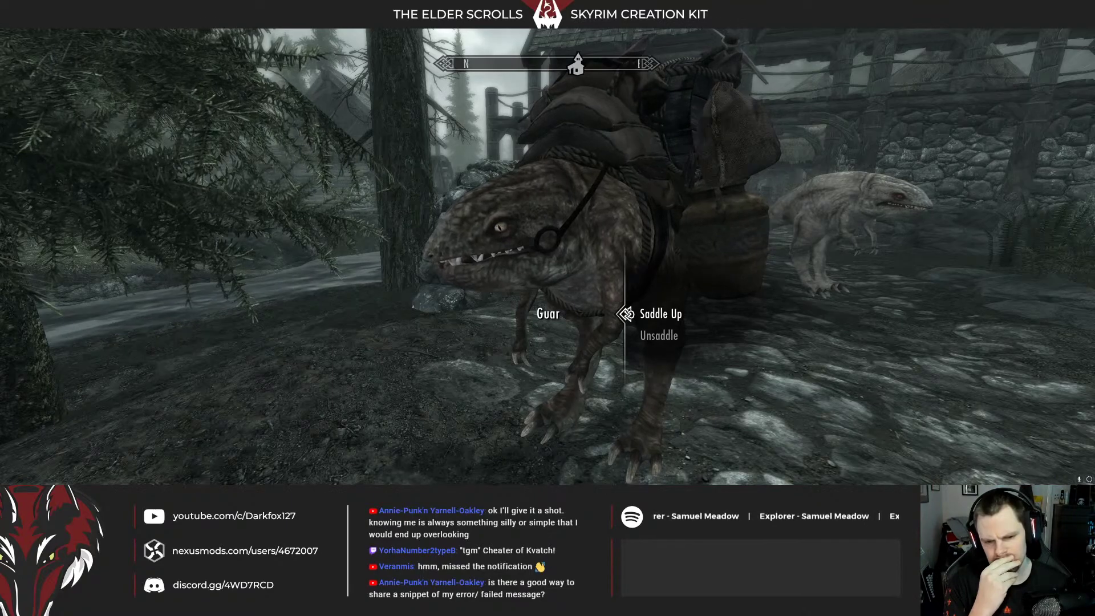
pyautogui.press('Tab')
# Save the game to a new slot and load that save
pyautogui.press('j')
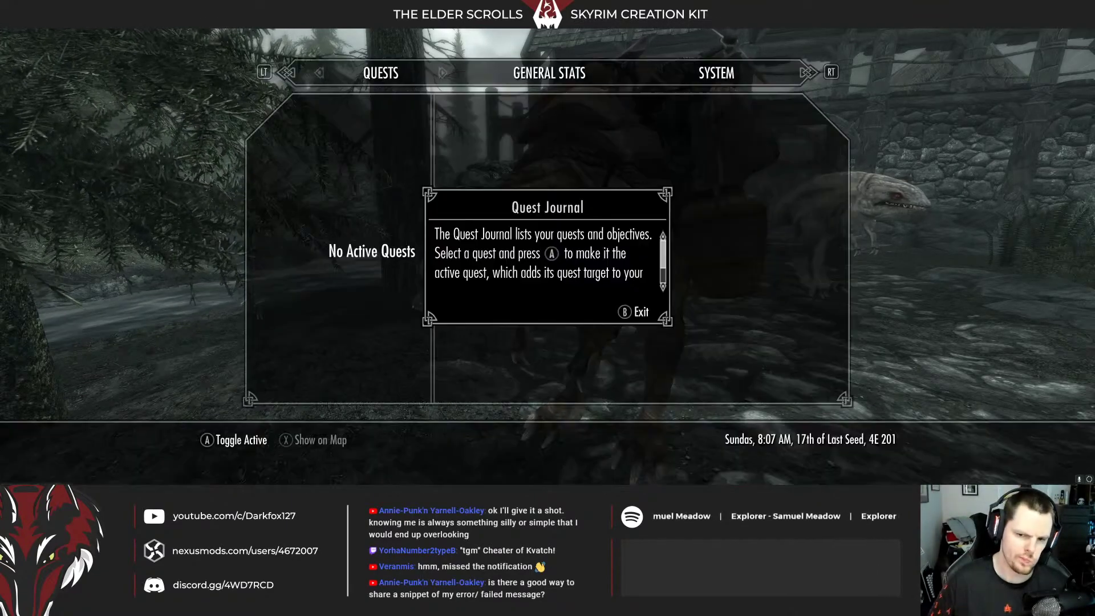
pyautogui.press('Right')
pyautogui.press('Right')
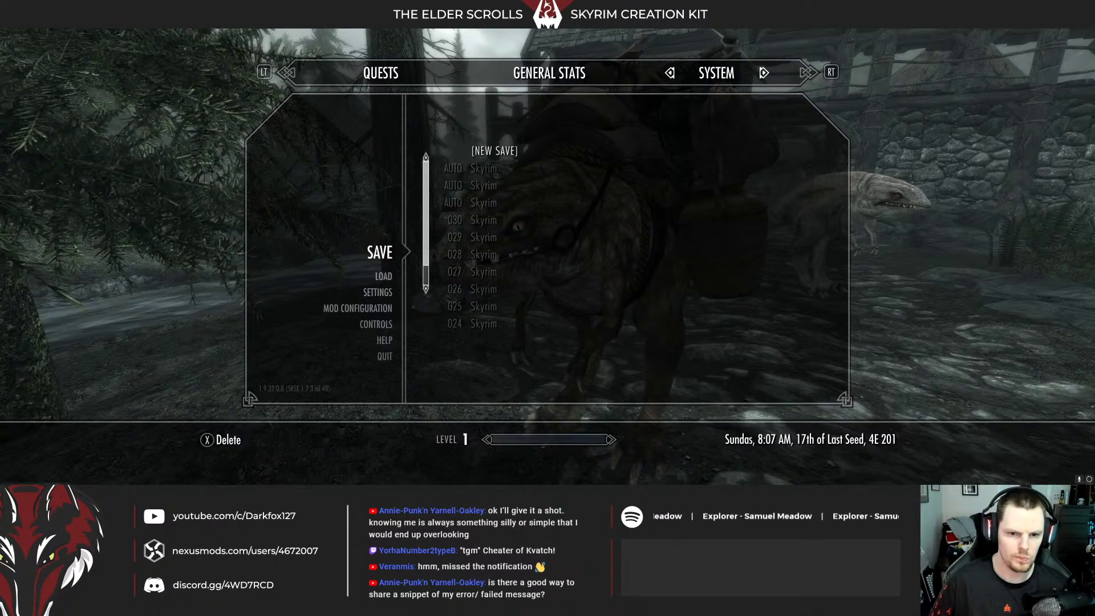
pyautogui.press('Escape')
pyautogui.press('Escape')
pyautogui.press('Return')
pyautogui.press('Return')
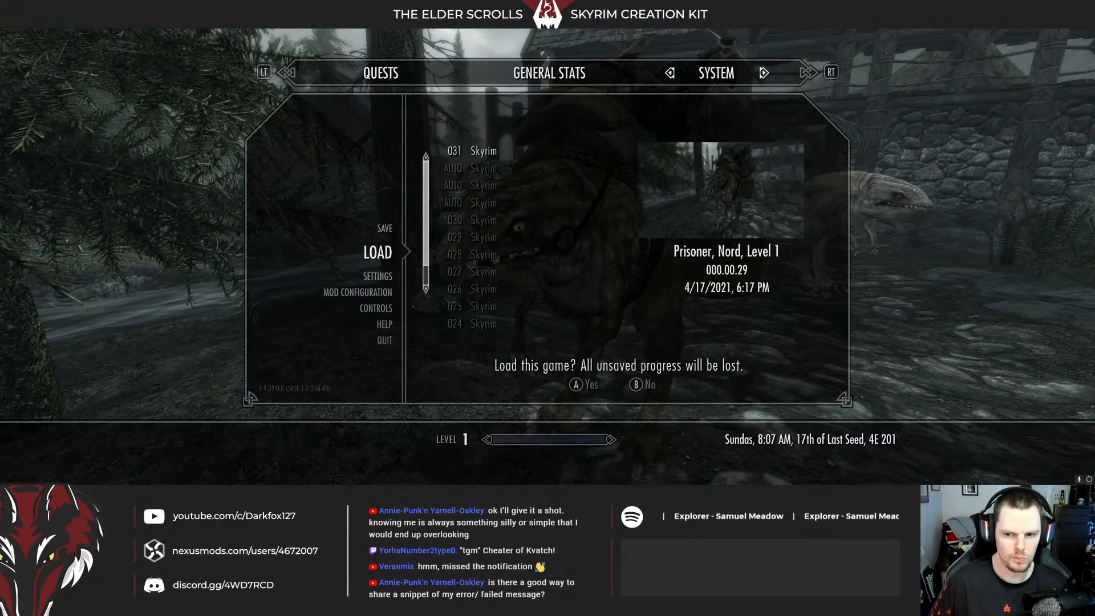
pyautogui.press('Return')
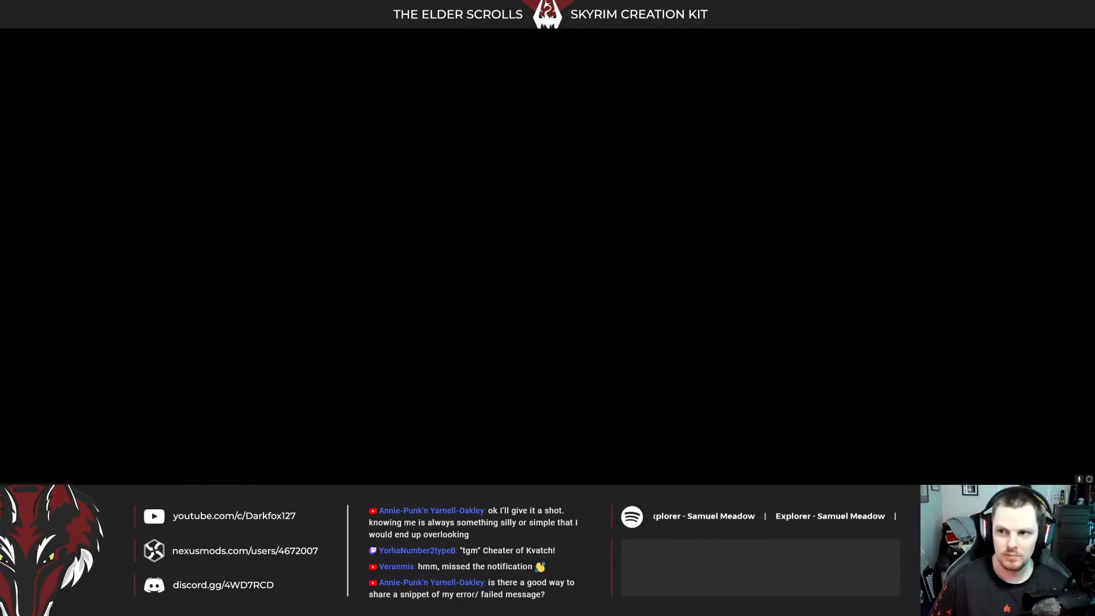
# Recheck the packed guar's Outfit choices and main dialogue options in the reloaded game
pyautogui.press('e')
pyautogui.press('Down')
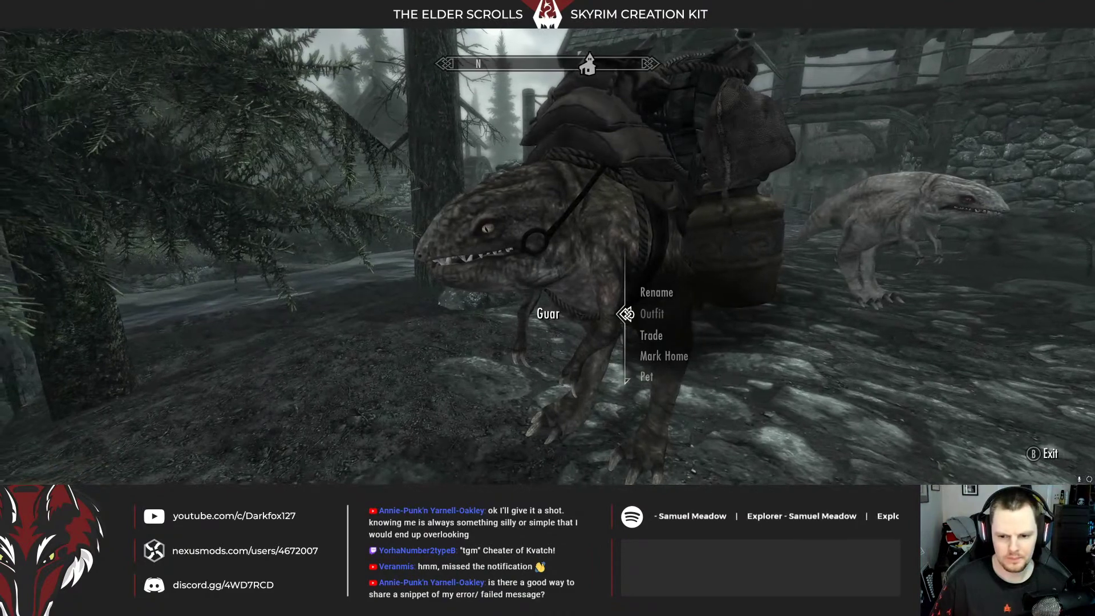
pyautogui.press('e')
pyautogui.press('e')
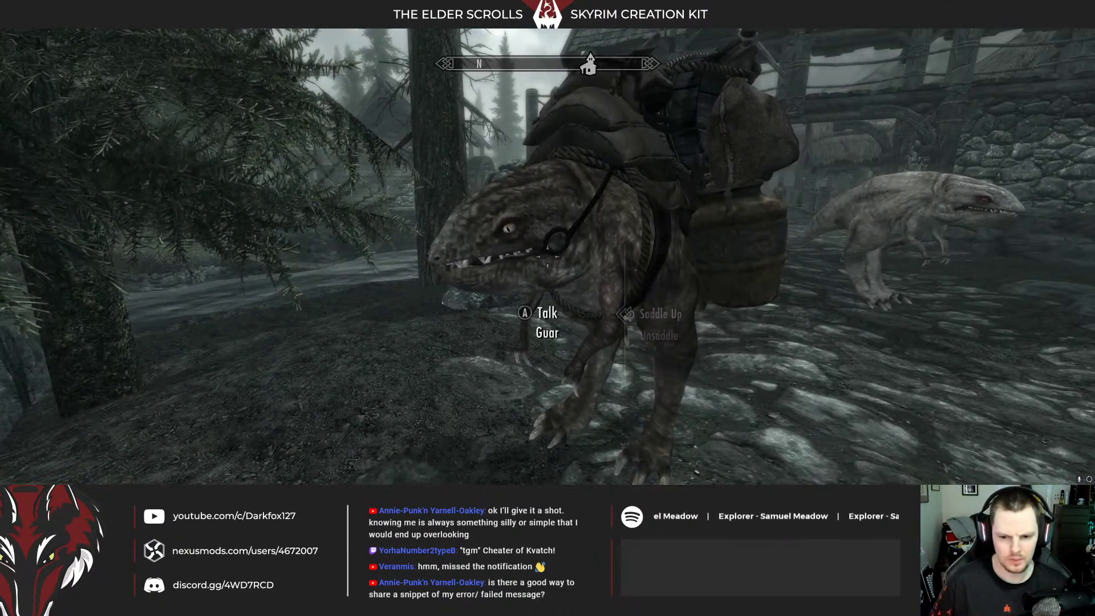
pyautogui.press('e')
pyautogui.press('Down')
pyautogui.press('Down')
pyautogui.press('Down')
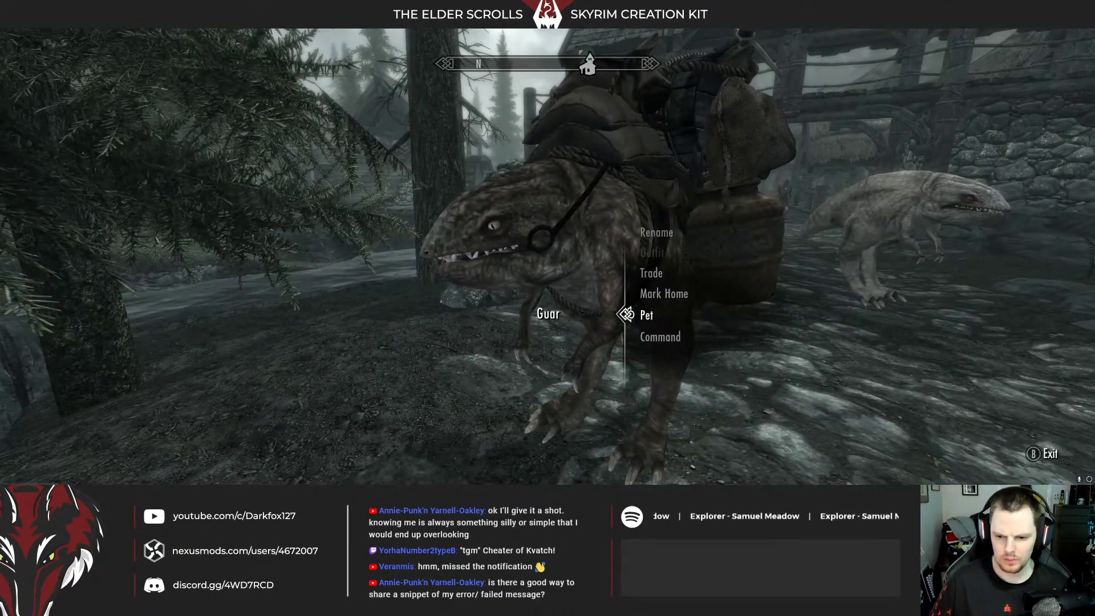
# Leave the guar's dialogue and quit the game with the console command qqq
pyautogui.press('Tab')
pyautogui.press('`')
pyautogui.write('qqq')
pyautogui.press('Return')
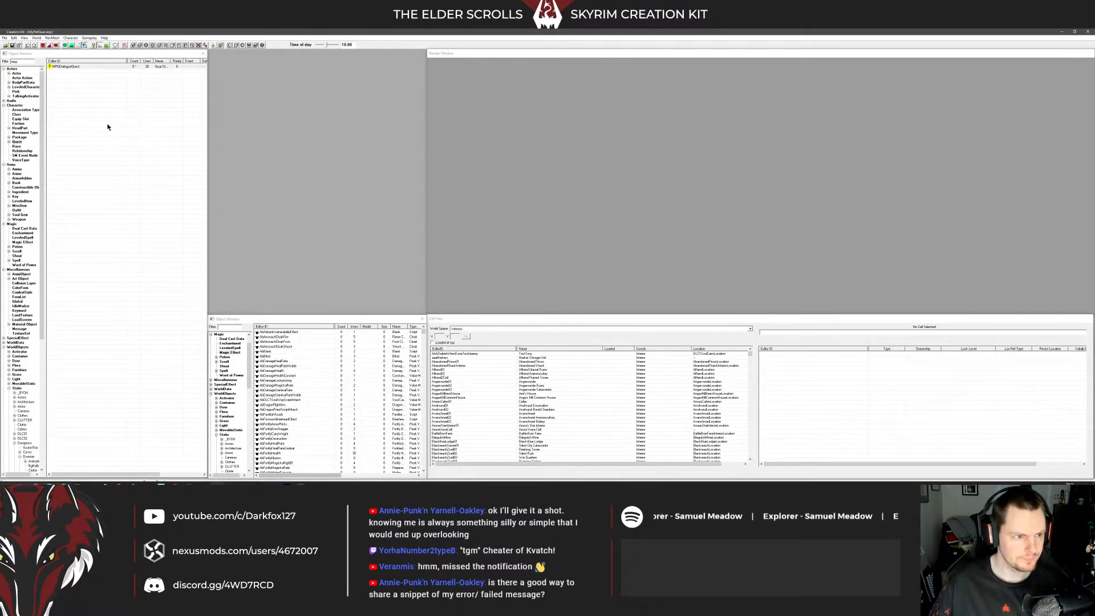
# In the Creation Kit, link the Outfit response to the Lantern topic in the guar quest's dialogue view and accept the quest
pyautogui.doubleClick(66, 66)
pyautogui.click(396, 183)
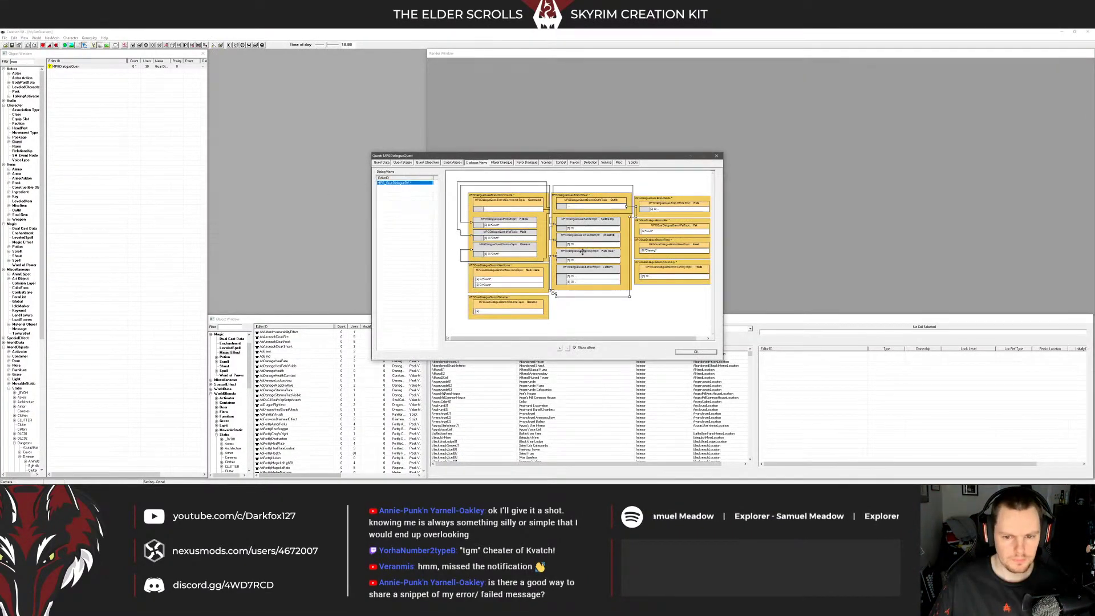
pyautogui.click(587, 205)
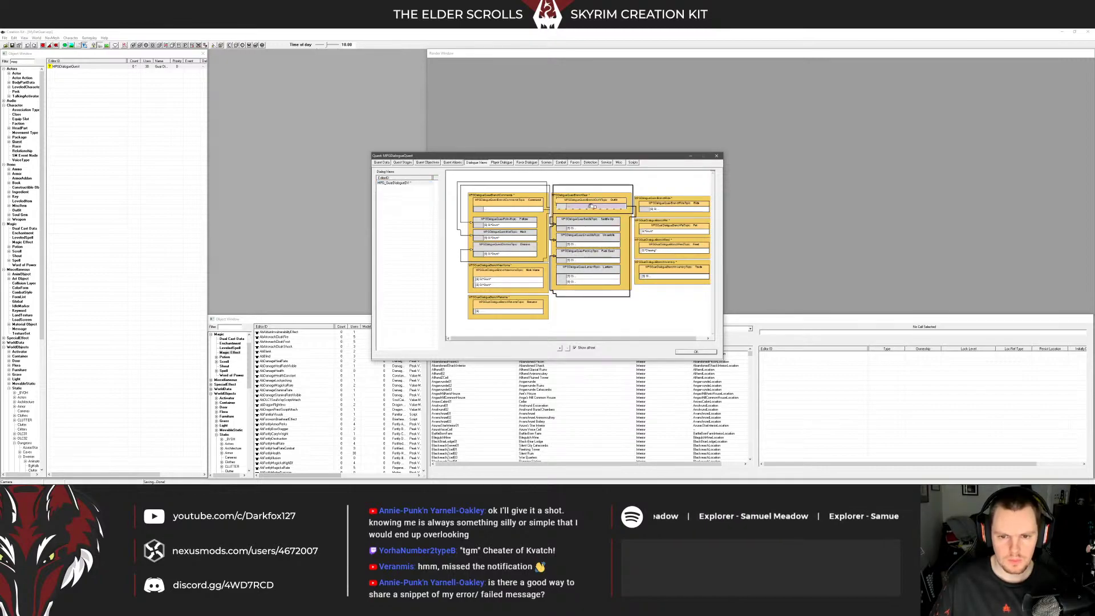
pyautogui.click(591, 278)
pyautogui.click(592, 205)
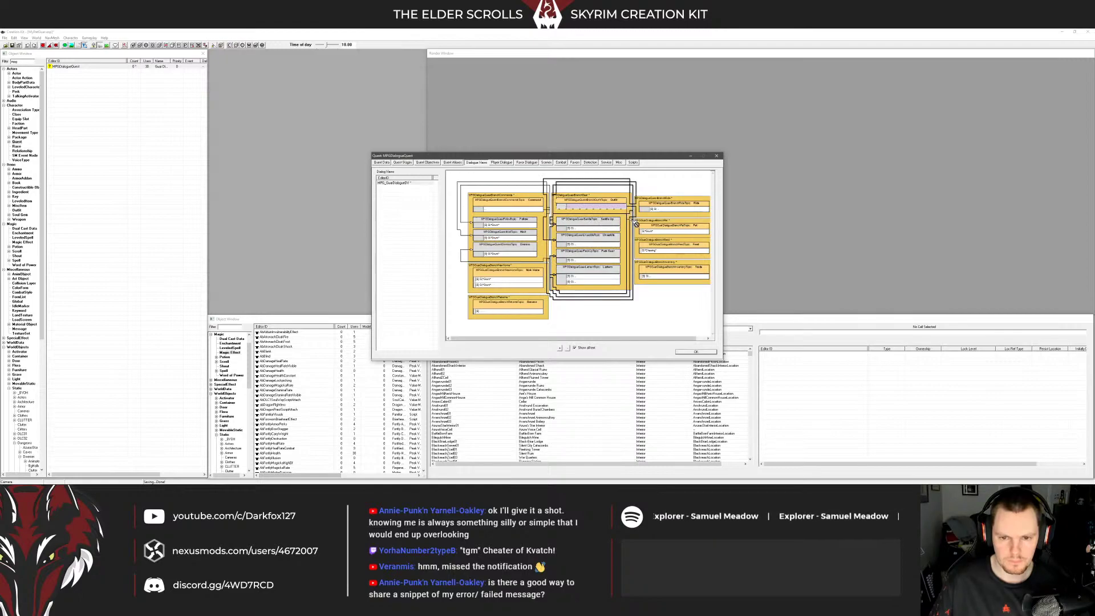
pyautogui.click(634, 314)
pyautogui.click(695, 352)
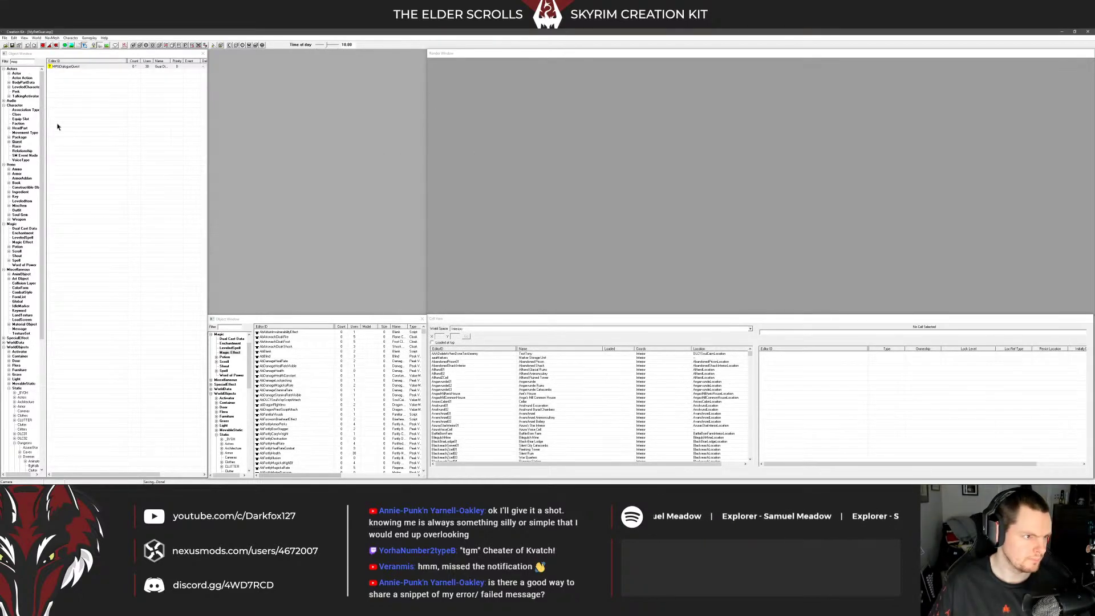
# Relaunch Skyrim from Mod Organizer and run coc riverwood in the console to return to the test location
pyautogui.click(216, 480)
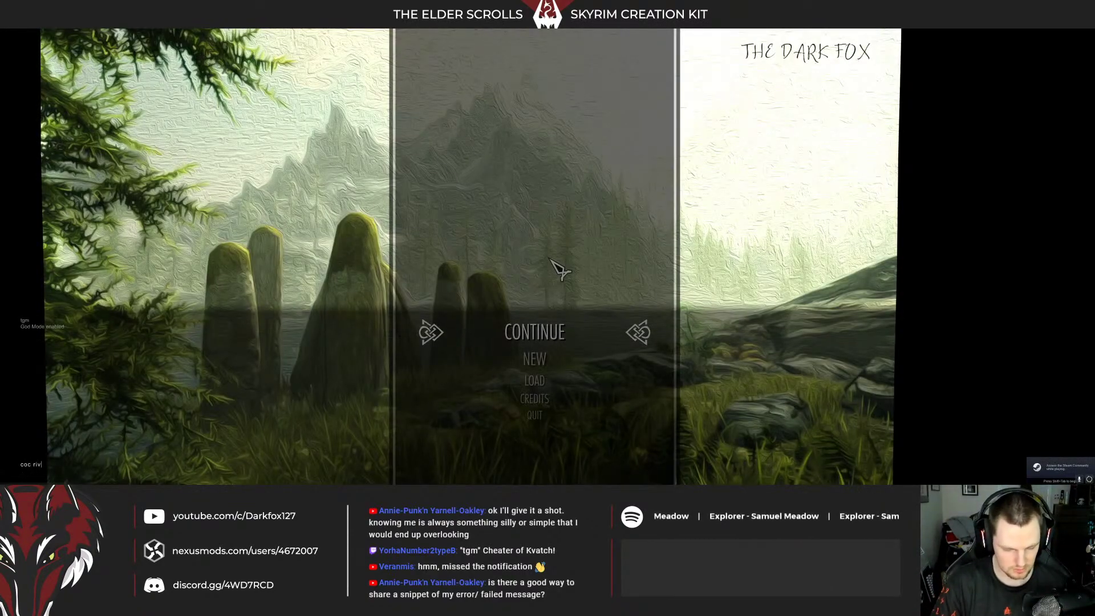
pyautogui.write('d')
pyautogui.press('Return')
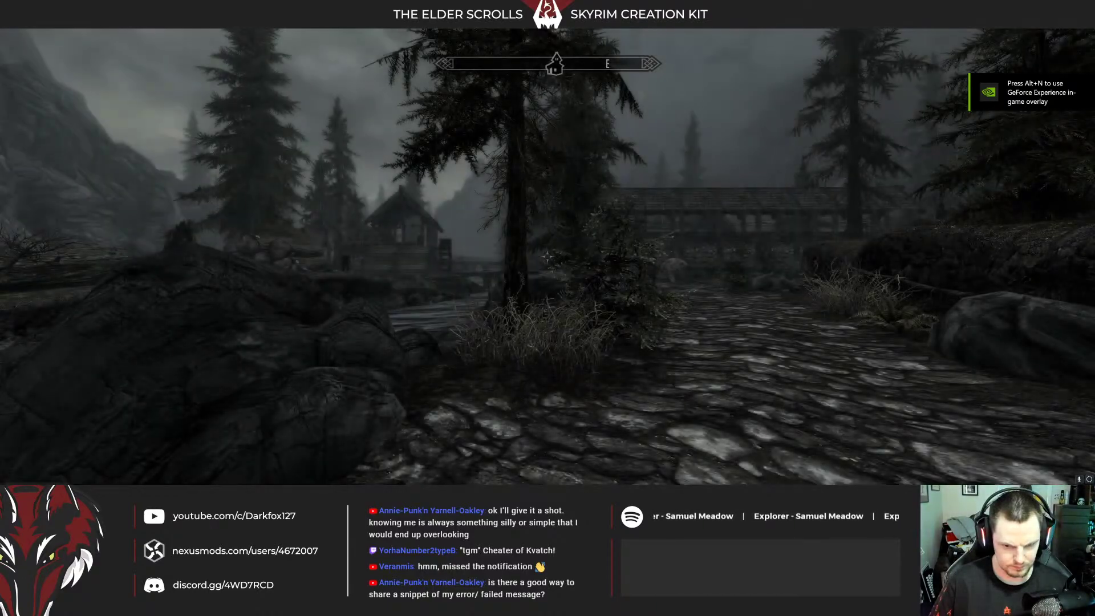
# Talk to the guar in Riverwood and test the pack and lantern choices under its Outfit dialogue
pyautogui.press('w')
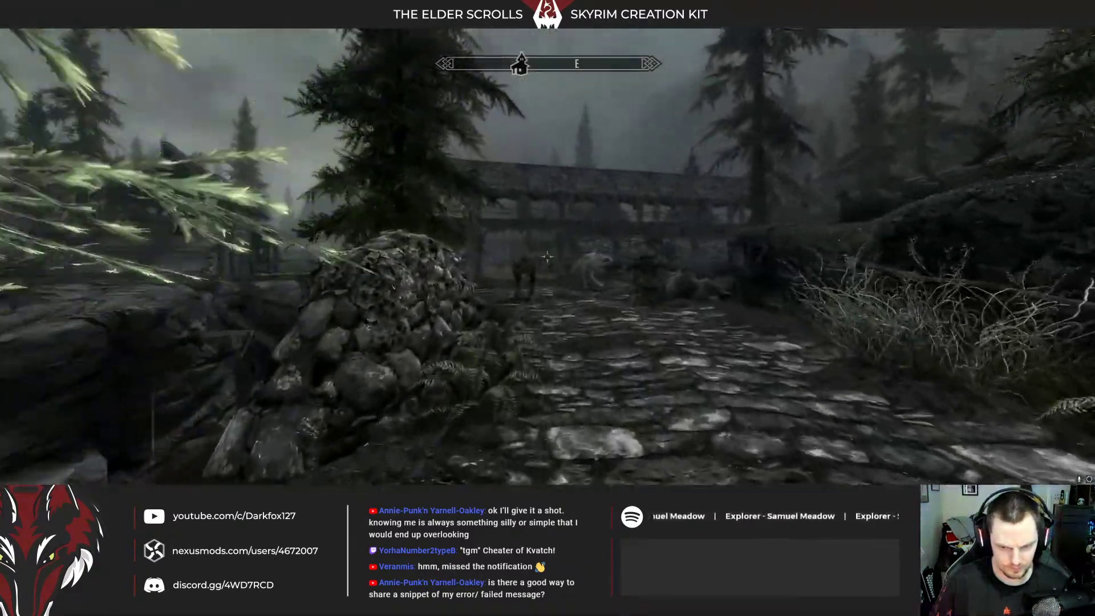
pyautogui.press('e')
pyautogui.press('Down')
pyautogui.press('Down')
pyautogui.press('Down')
pyautogui.press('Down')
pyautogui.press('Down')
pyautogui.press('Down')
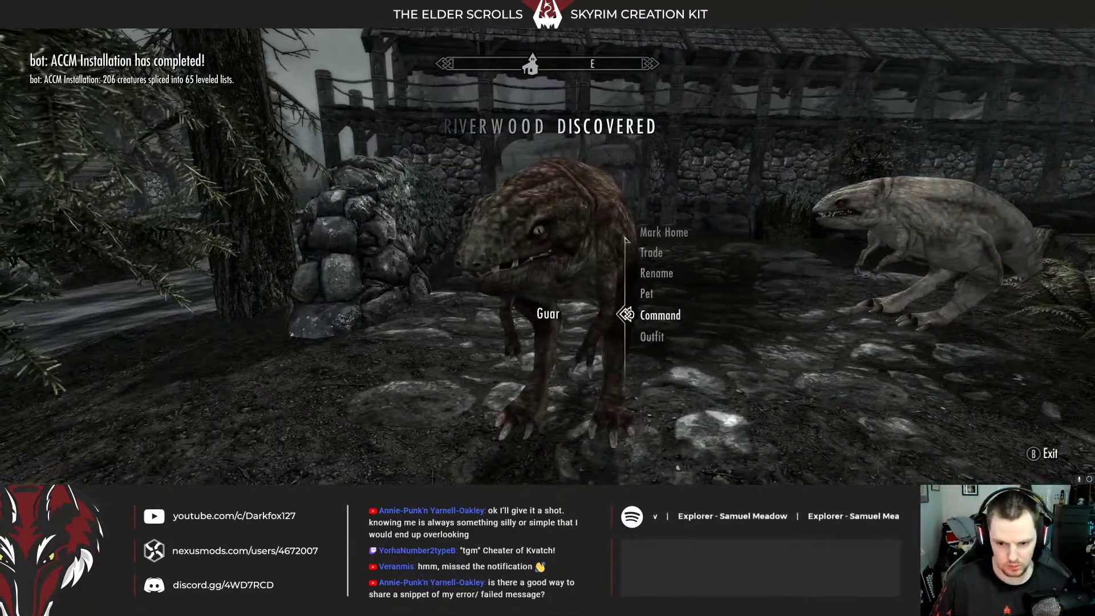
pyautogui.press('Down')
pyautogui.press('Down')
pyautogui.press('Down')
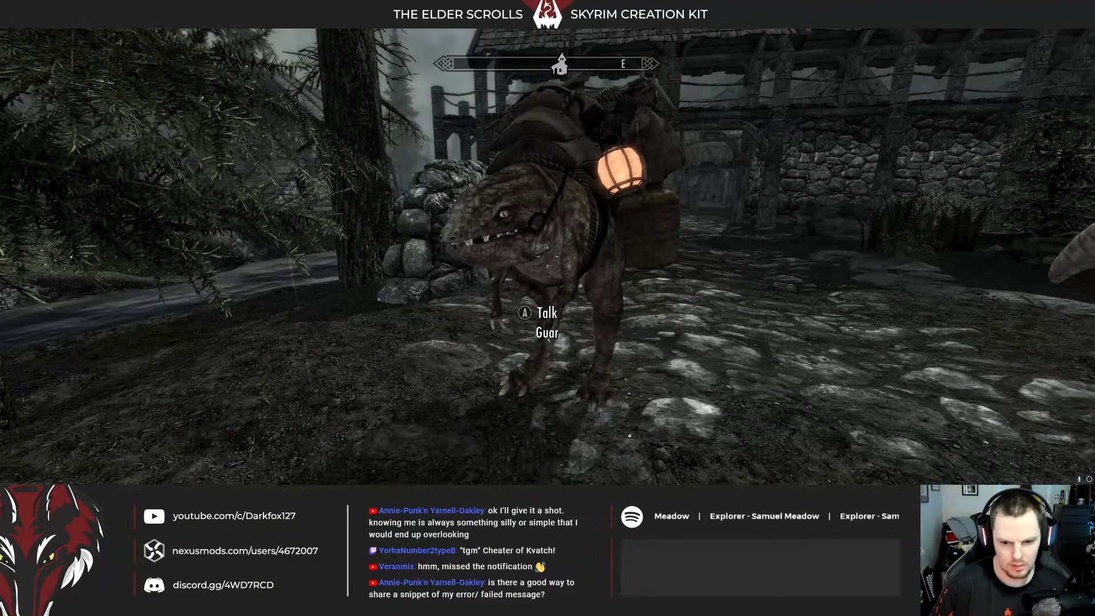
# Quit the game with the console command qqq and switch back to the Creation Kit
pyautogui.press('`')
pyautogui.write('qqq')
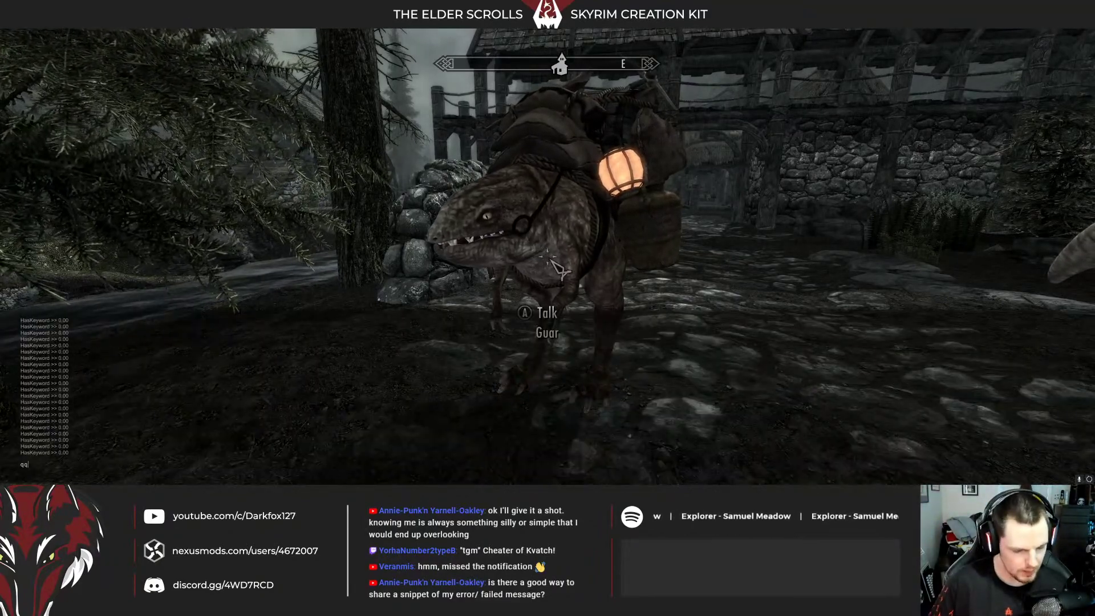
pyautogui.press('Return')
pyautogui.hotkey('alt', 'Tab')
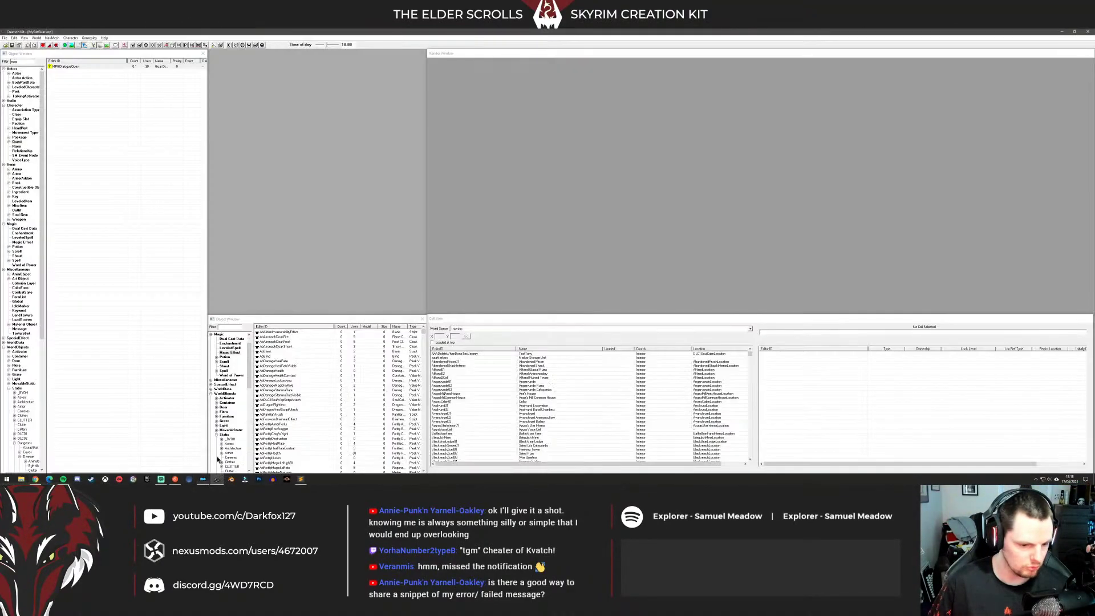
# Assign the lantern enchantment to the guar pack armor skins 01 and 02 and accept each armor
pyautogui.click(17, 174)
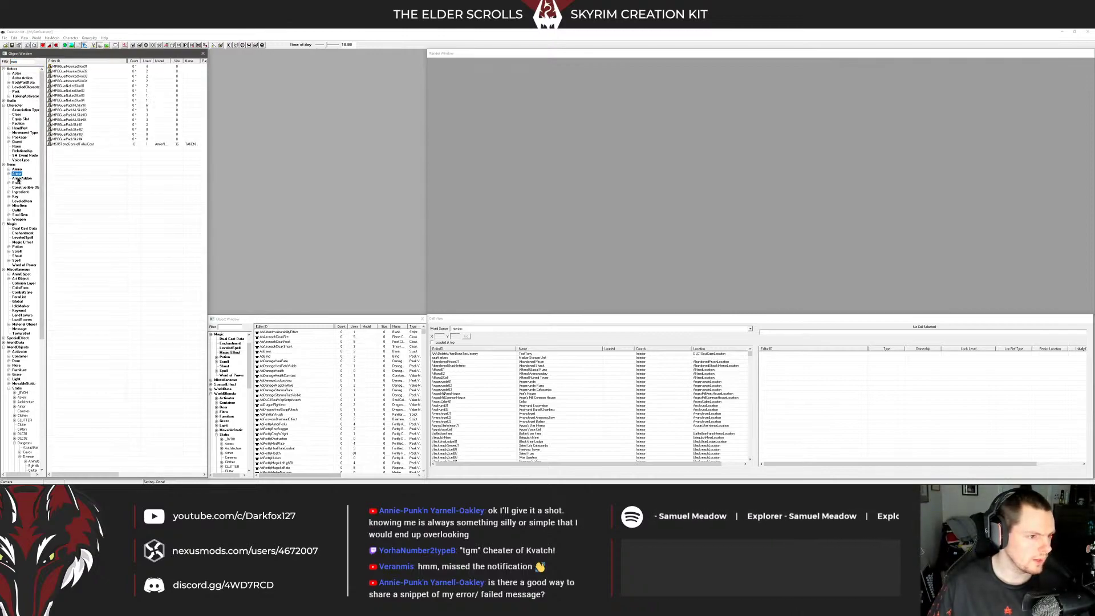
pyautogui.click(70, 130)
pyautogui.doubleClick(71, 125)
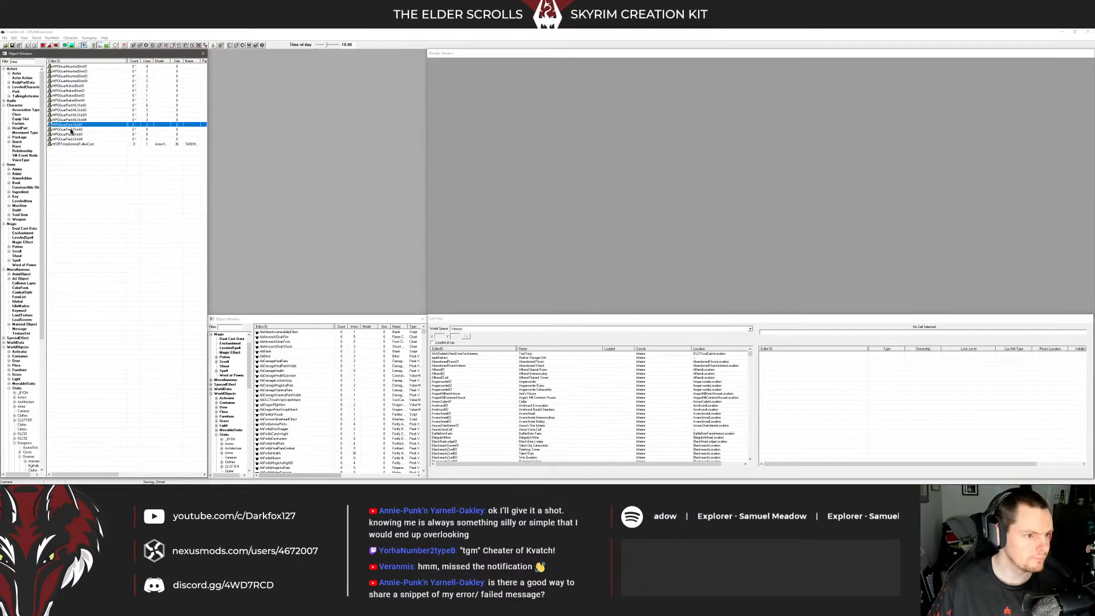
pyautogui.click(465, 207)
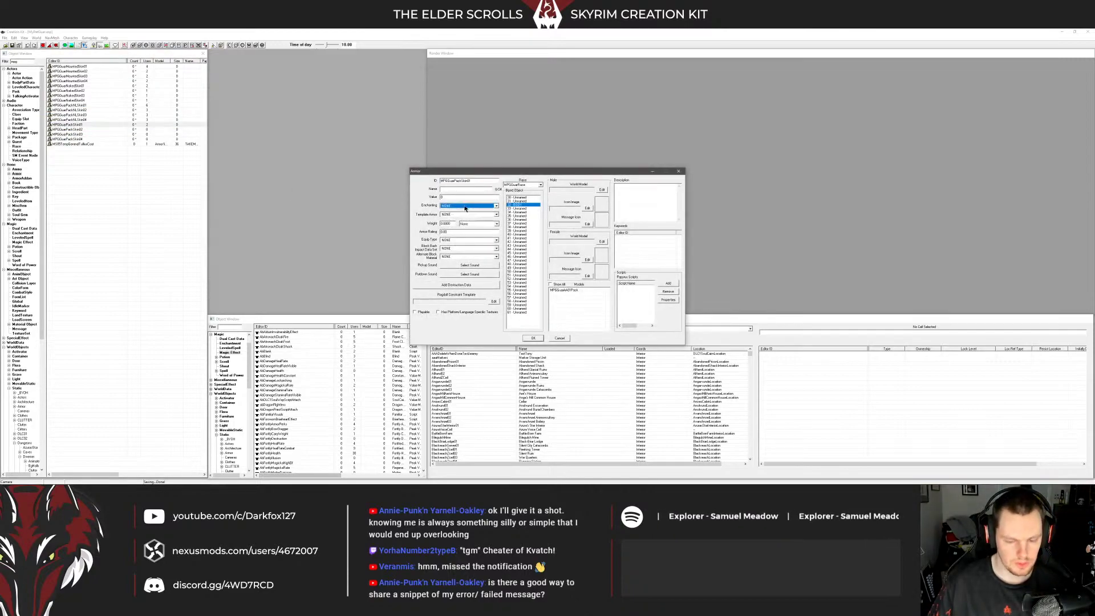
pyautogui.click(533, 338)
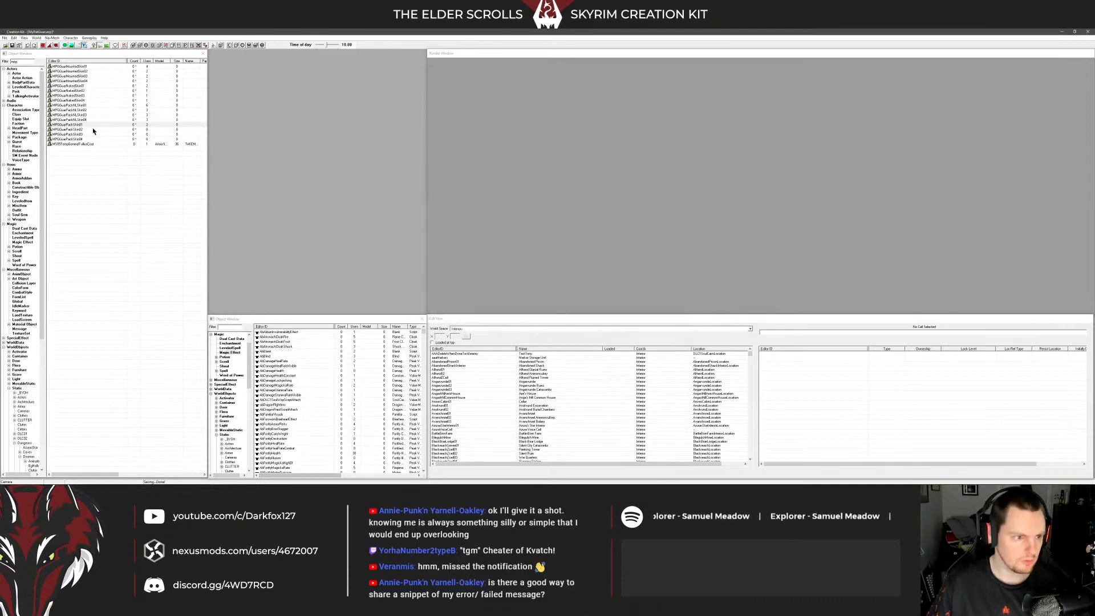
pyautogui.click(77, 130)
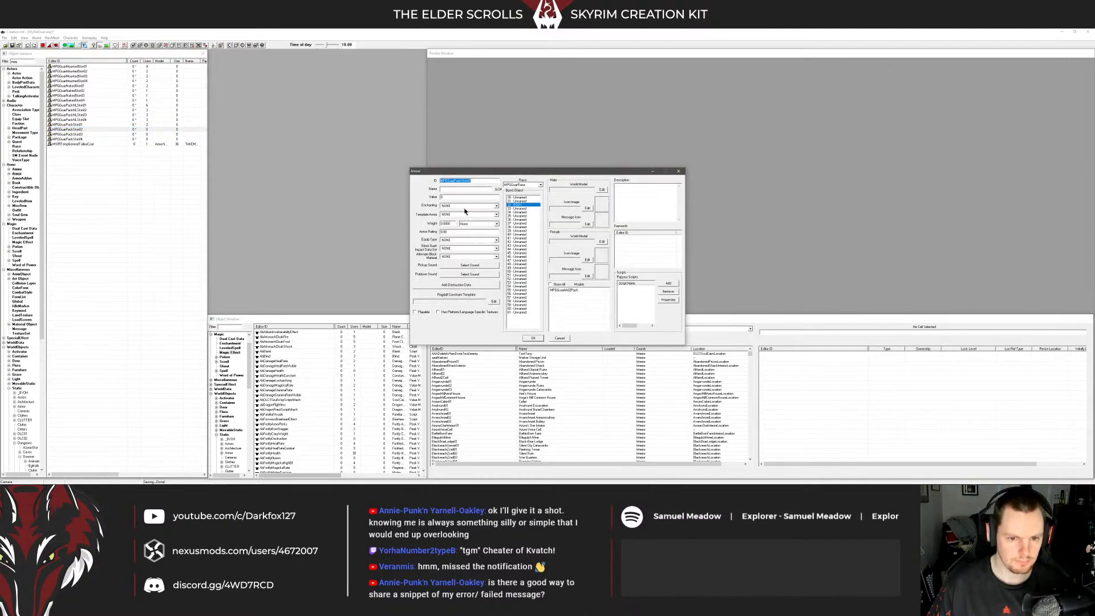
pyautogui.click(532, 338)
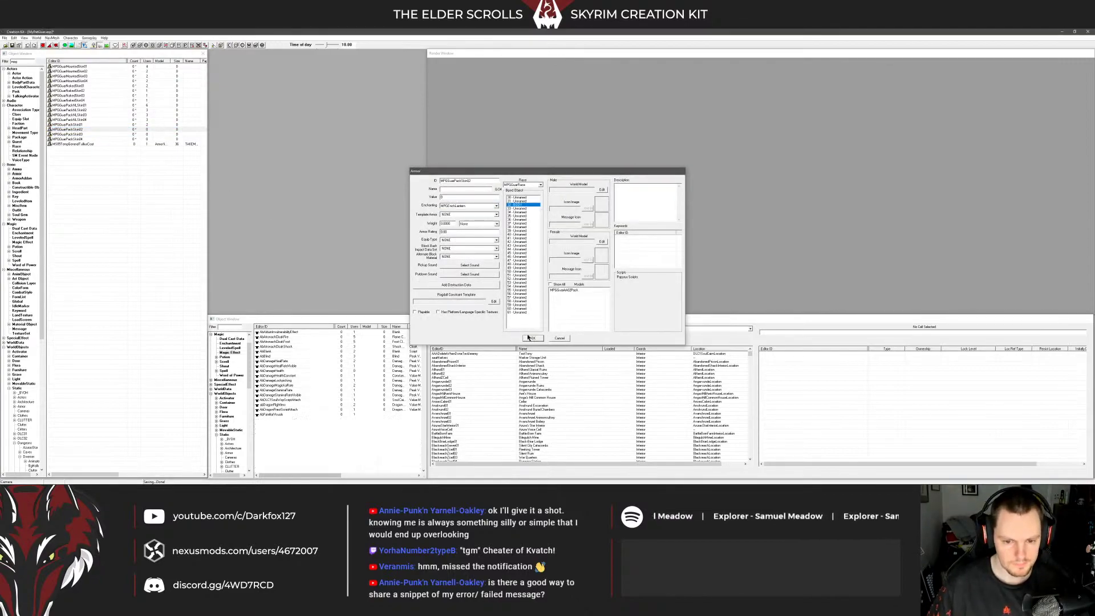
# Assign the lantern enchantment to guar pack armor skins 04 and 03, accept both, and save the plugin
pyautogui.doubleClick(65, 140)
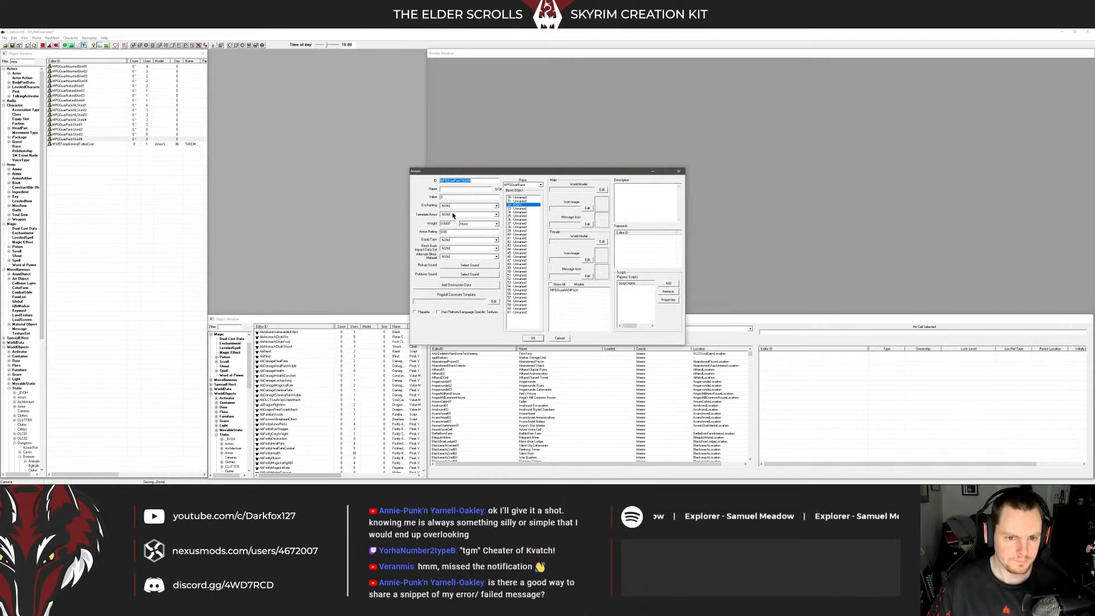
pyautogui.click(456, 210)
pyautogui.press('Return')
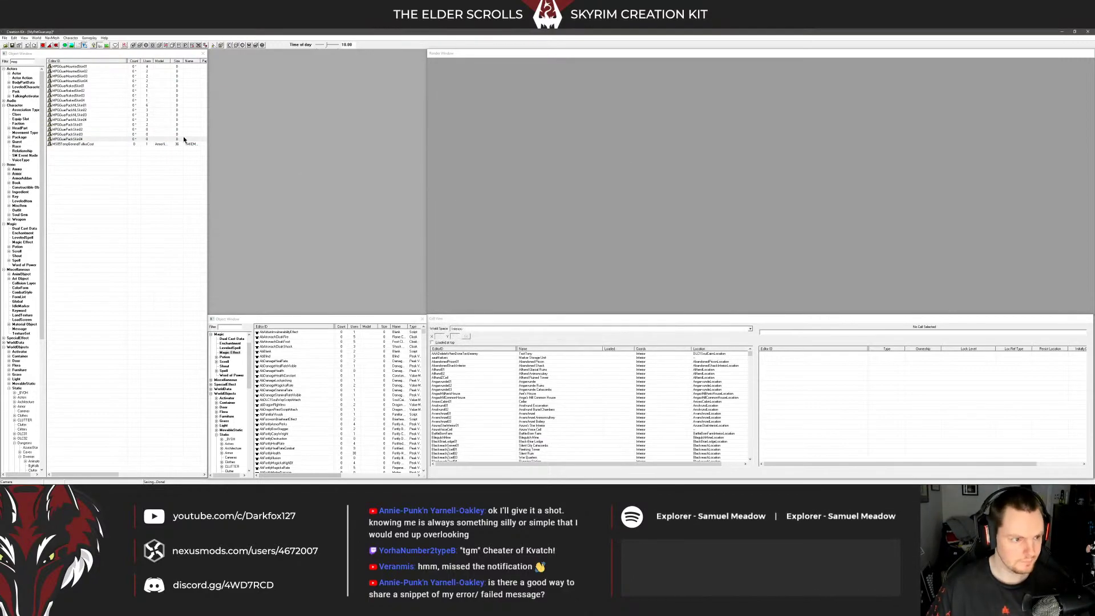
pyautogui.doubleClick(67, 134)
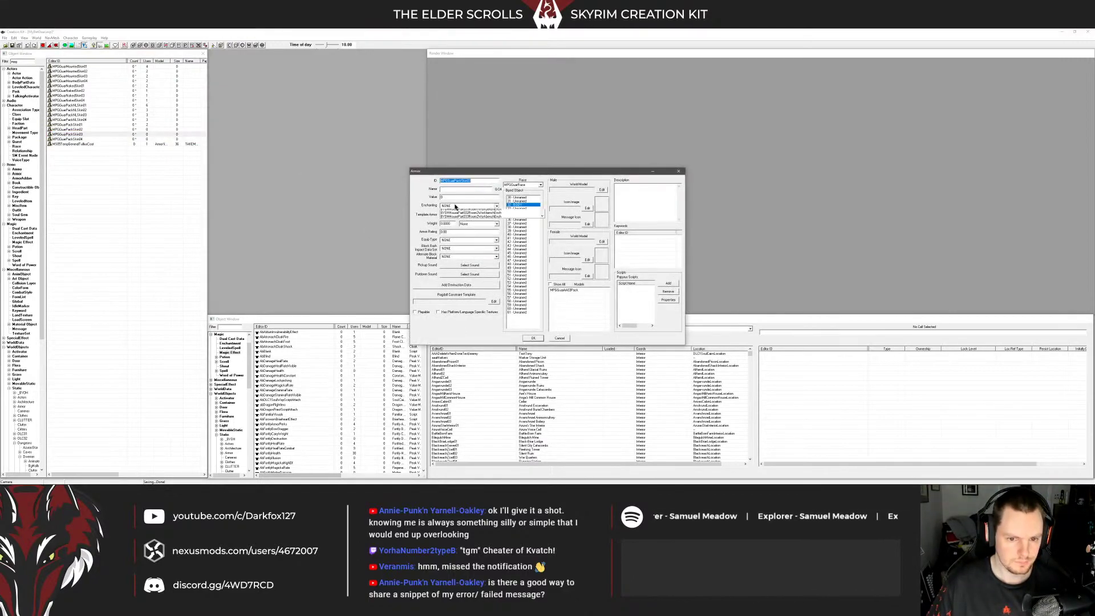
pyautogui.click(456, 207)
pyautogui.press('Return')
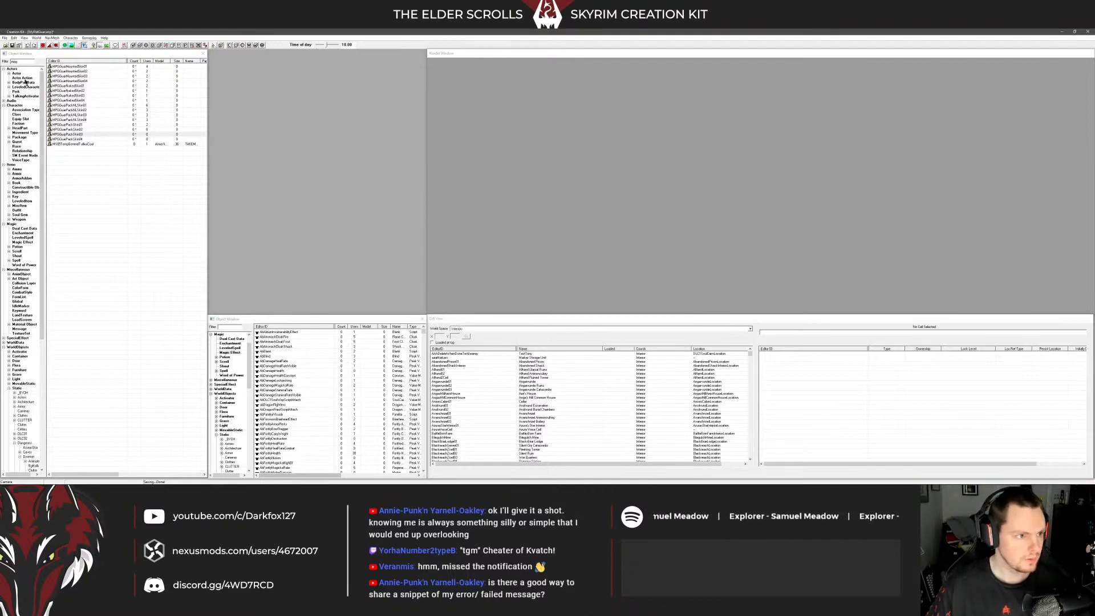
pyautogui.click(12, 45)
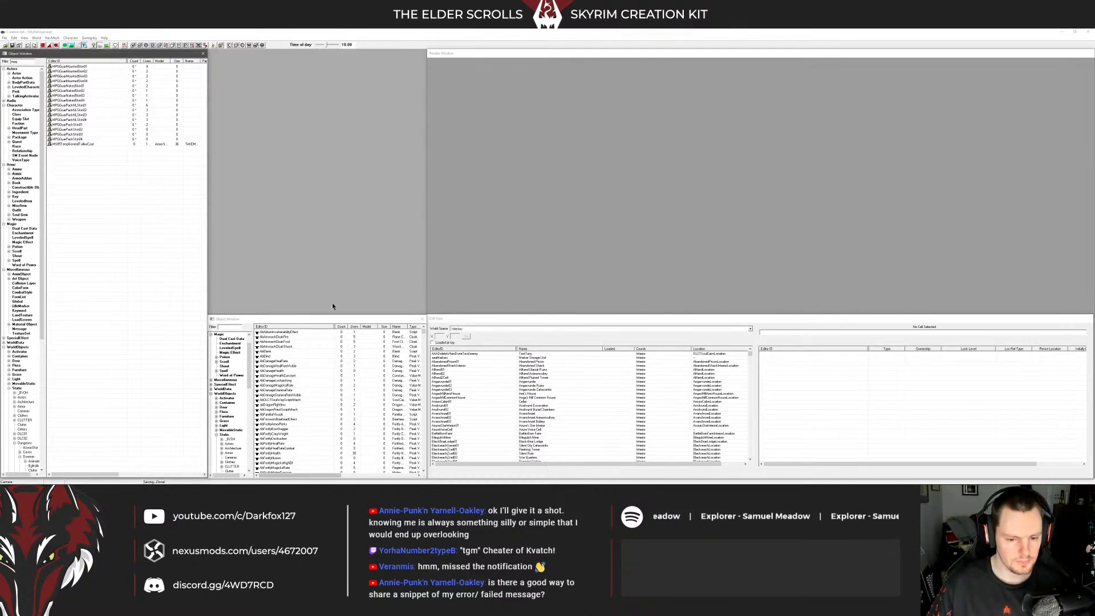
# Open the first Lantern response from the guar quest's dialogue view to reach its conditions
pyautogui.click(17, 142)
pyautogui.doubleClick(67, 67)
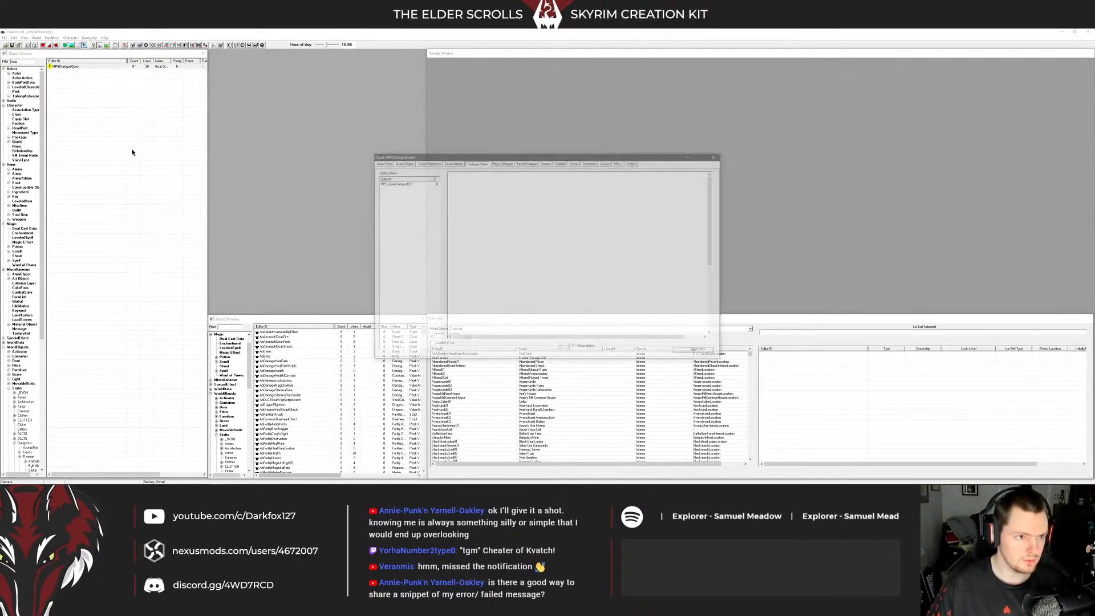
pyautogui.click(407, 184)
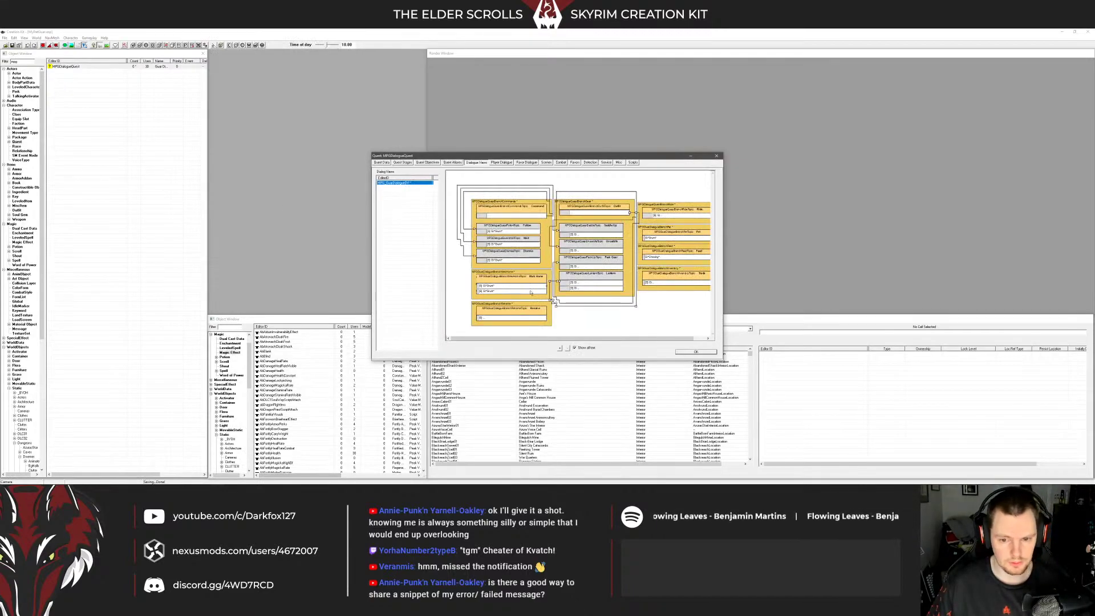
pyautogui.click(579, 280)
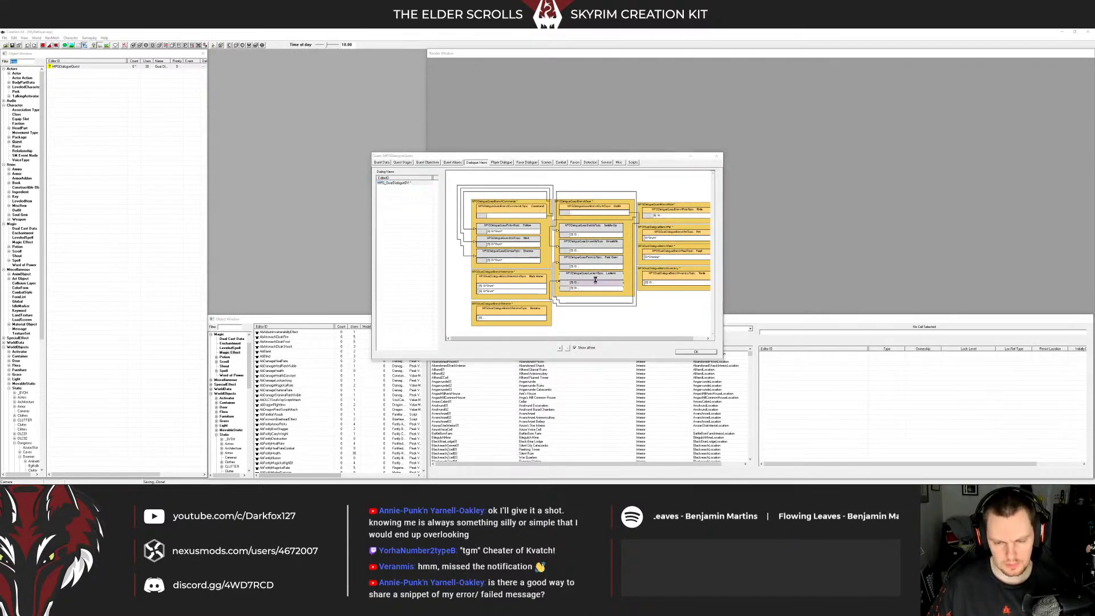
pyautogui.doubleClick(595, 280)
pyautogui.click(533, 244)
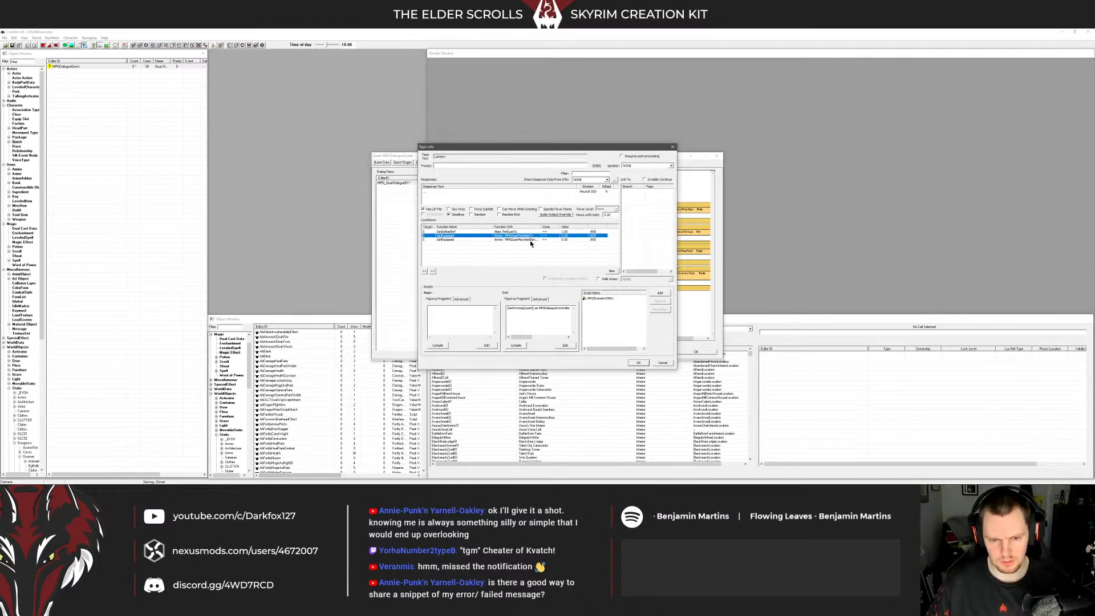
# Change the armor and comparison value in the Lantern response's mounted-skin GetEquipped condition, and accept the response and quest
pyautogui.doubleClick(533, 244)
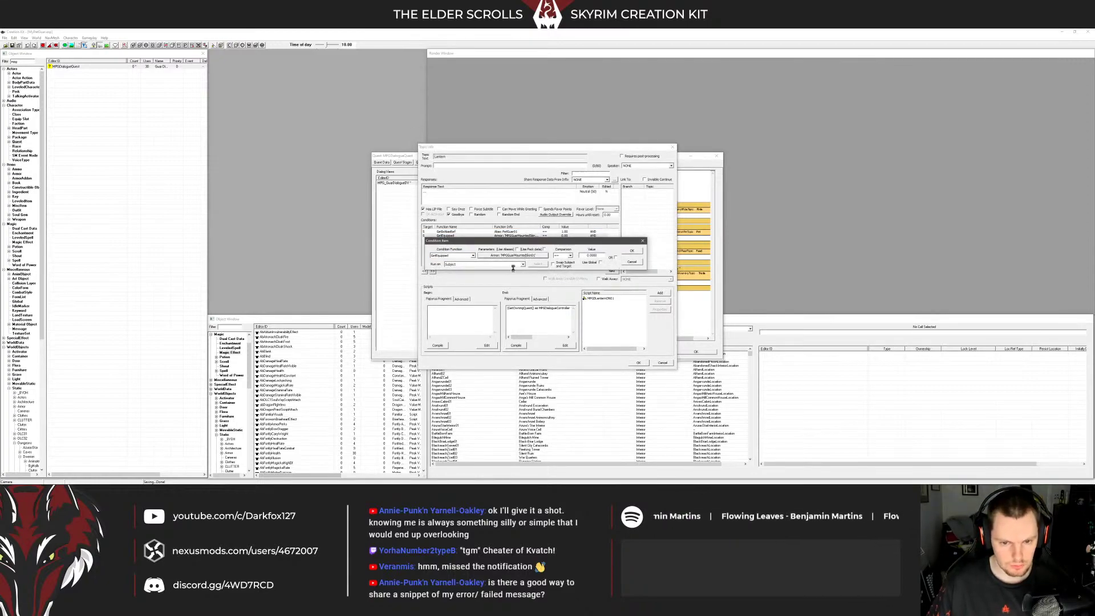
pyautogui.click(512, 255)
pyautogui.click(490, 274)
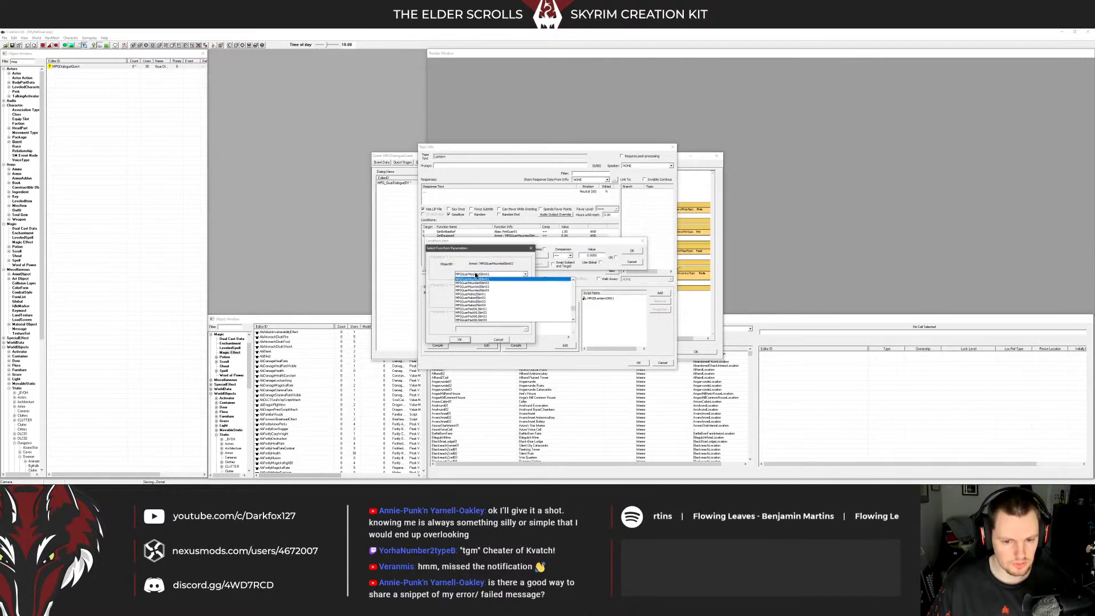
pyautogui.scroll(-1, 490, 302)
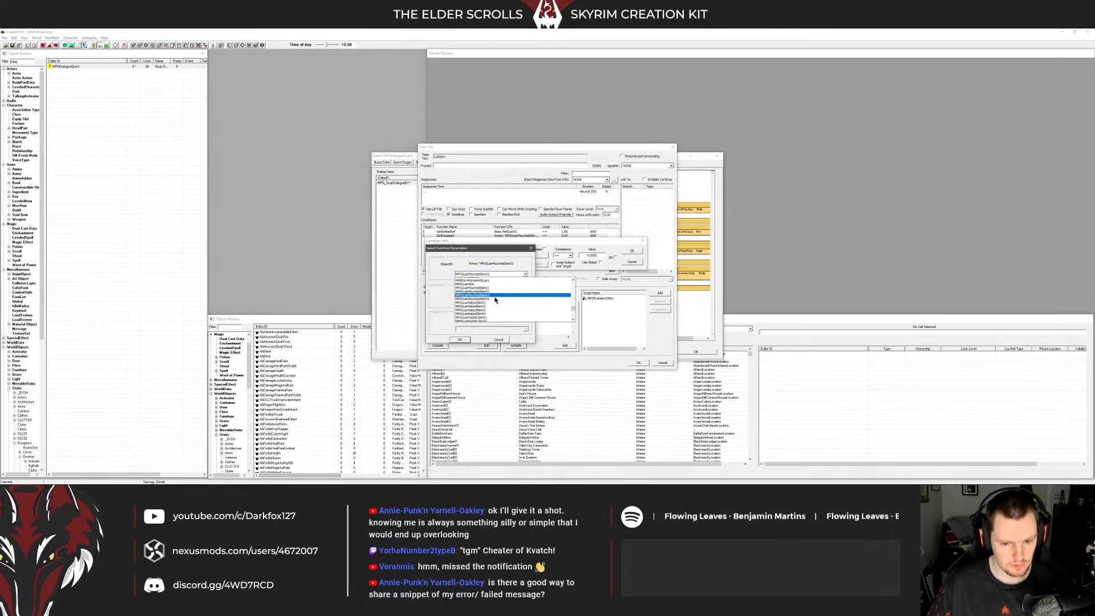
pyautogui.click(495, 310)
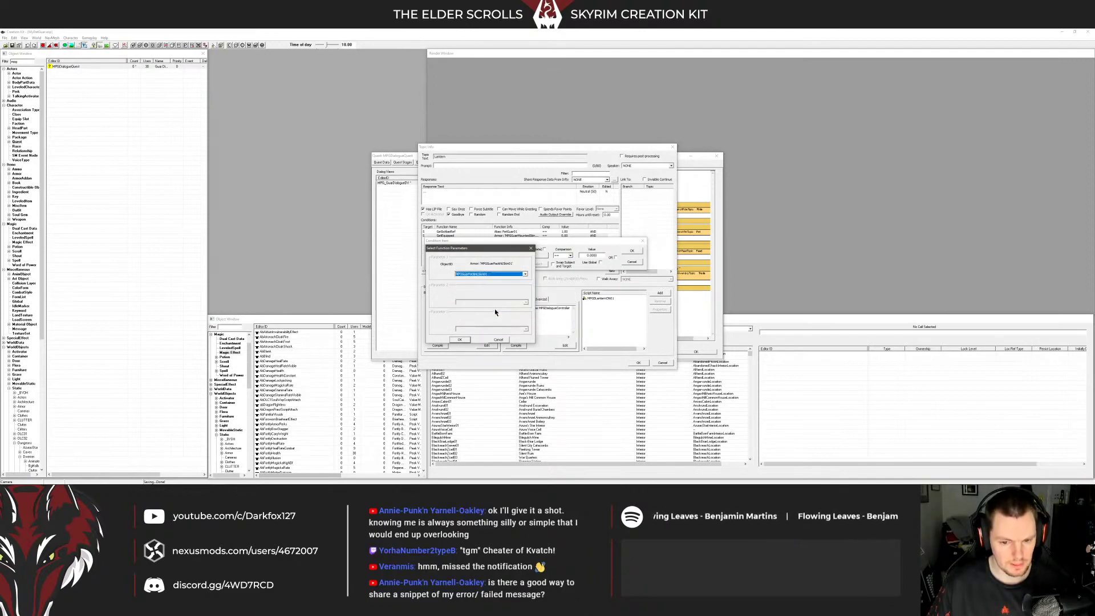
pyautogui.click(460, 340)
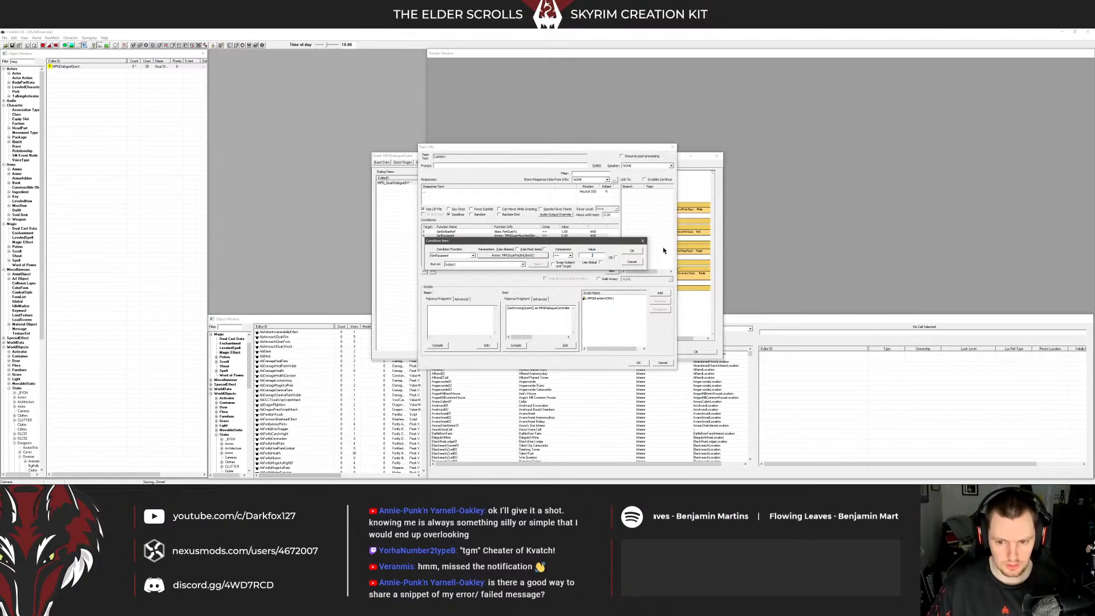
pyautogui.click(632, 251)
pyautogui.click(638, 363)
pyautogui.click(696, 351)
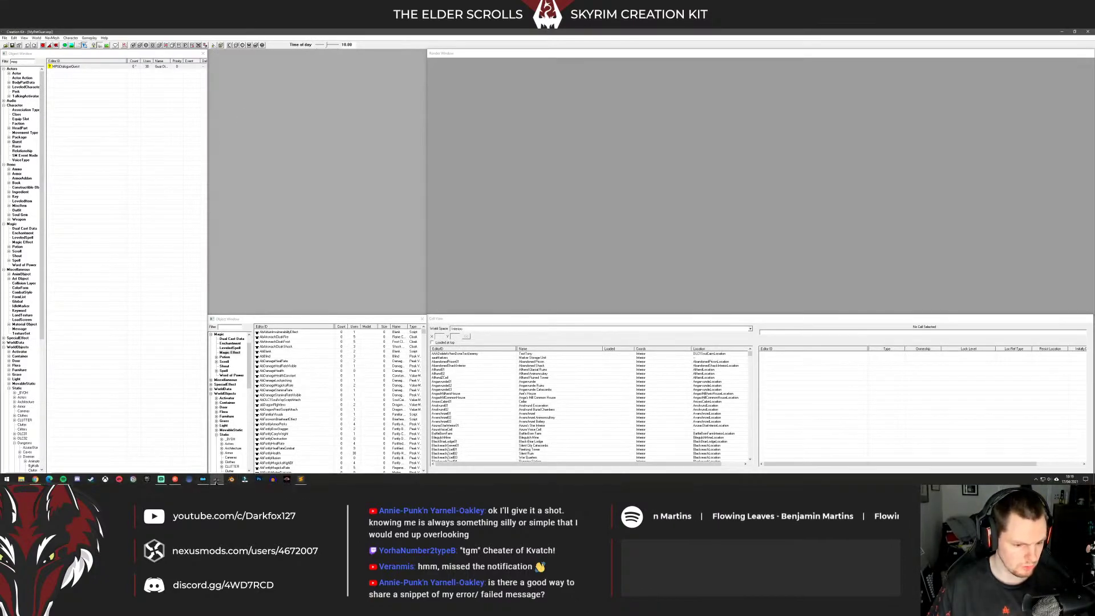
# Relaunch Skyrim, run coc riverwood in the console, and approach the guars on the road
pyautogui.click(216, 480)
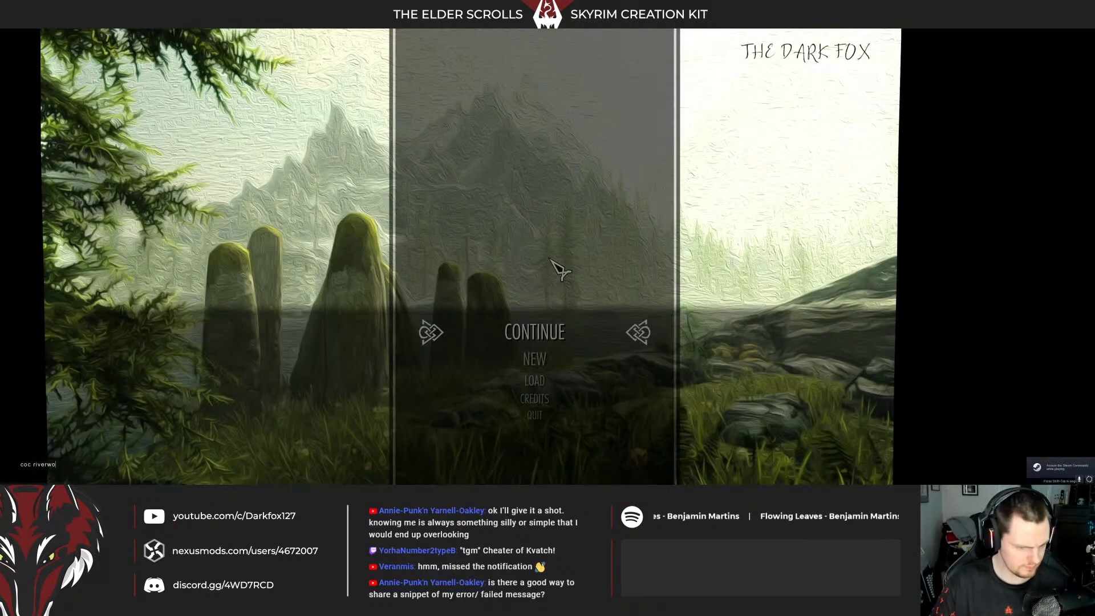
pyautogui.press('Return')
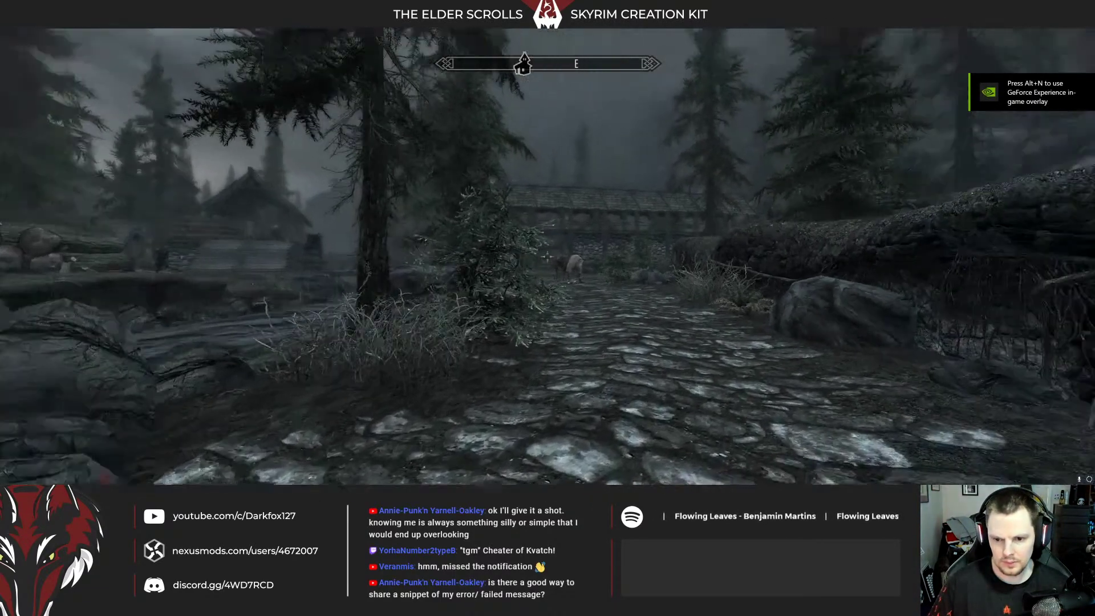
pyautogui.press('w')
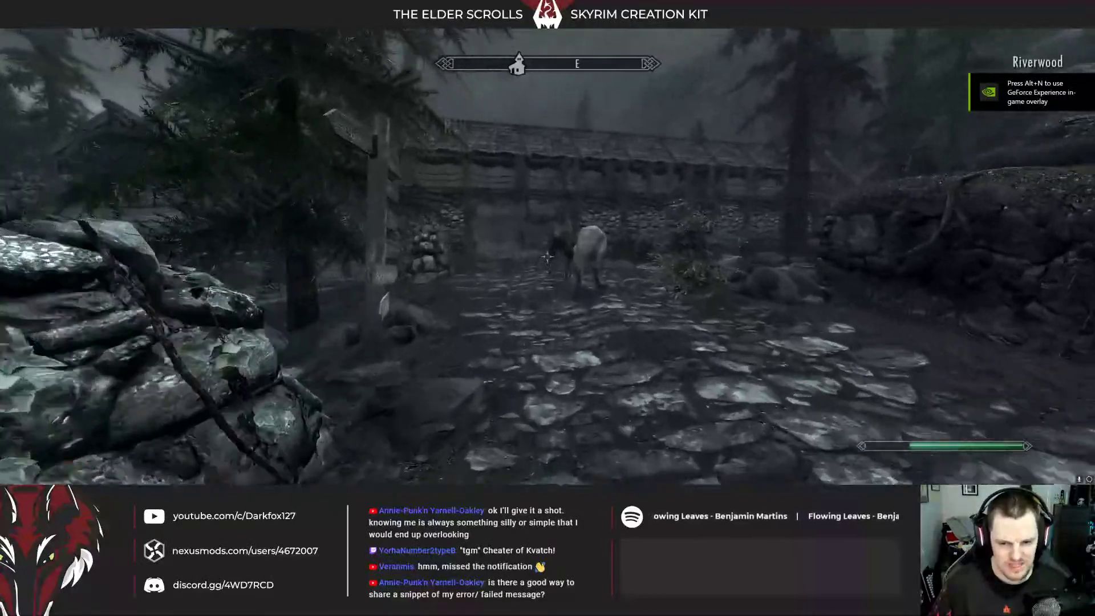
# Talk to the dark guar and choose Pack Guar from its Outfit dialogue
pyautogui.press('e')
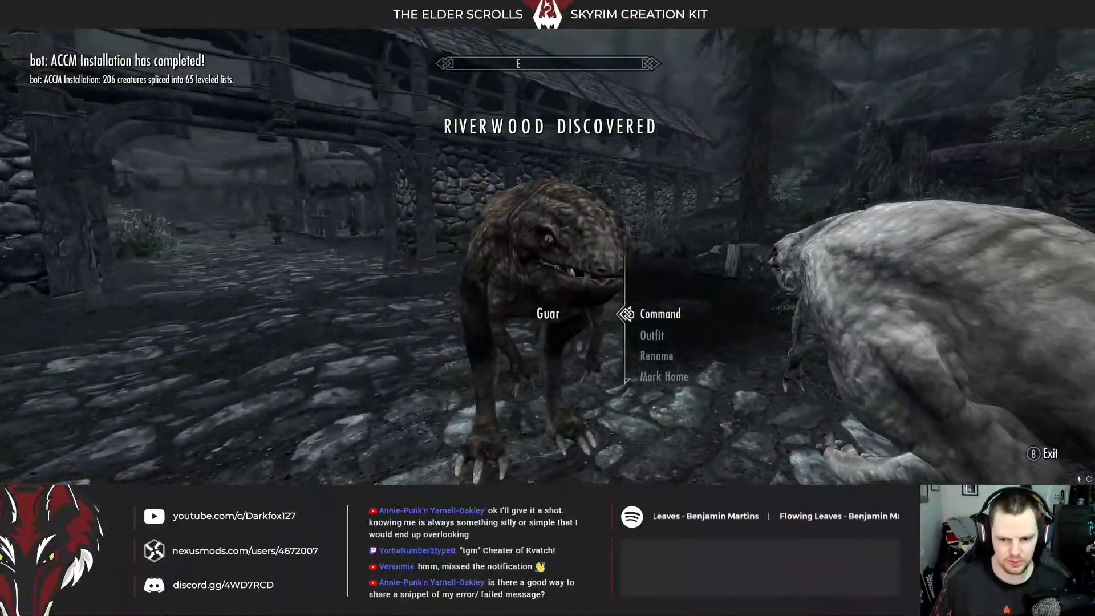
pyautogui.press('e')
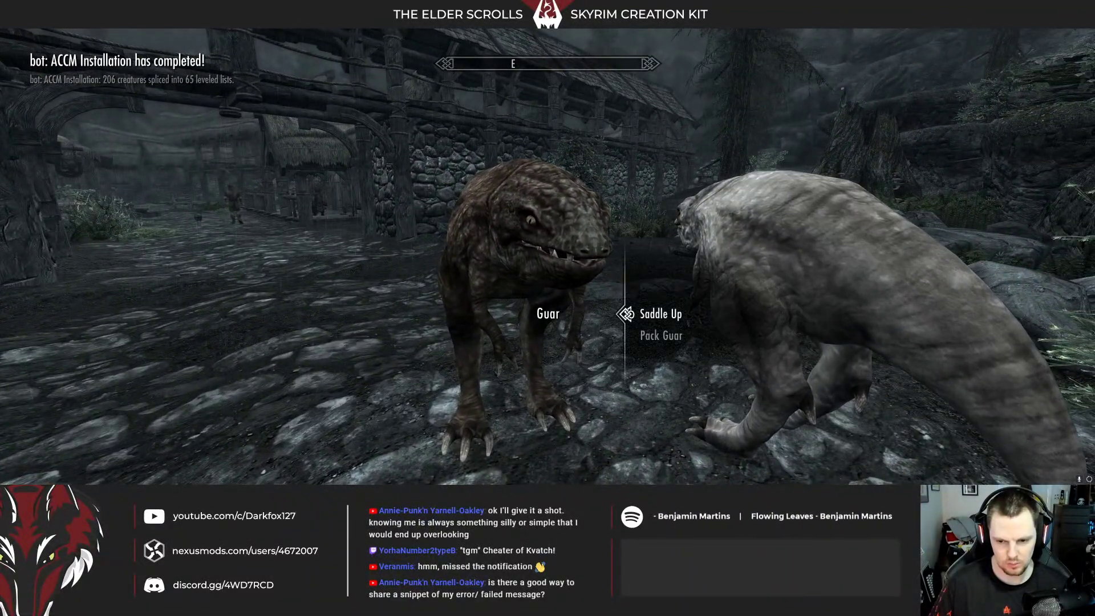
pyautogui.press('Down')
pyautogui.press('e')
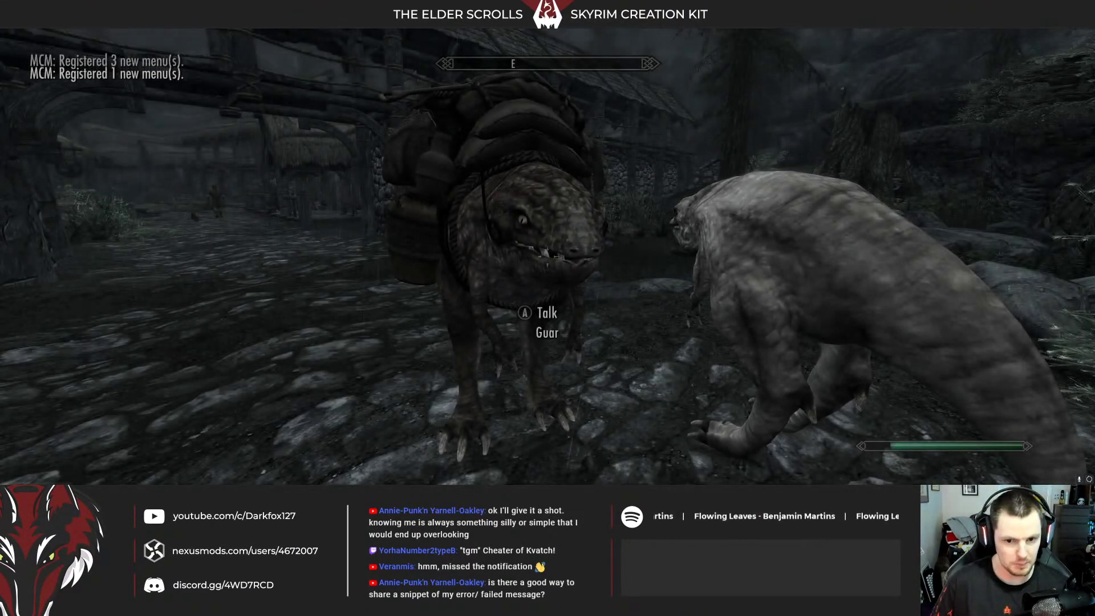
# Reopen the packed guar's Outfit dialogue and choose Lantern to test its light
pyautogui.press('e')
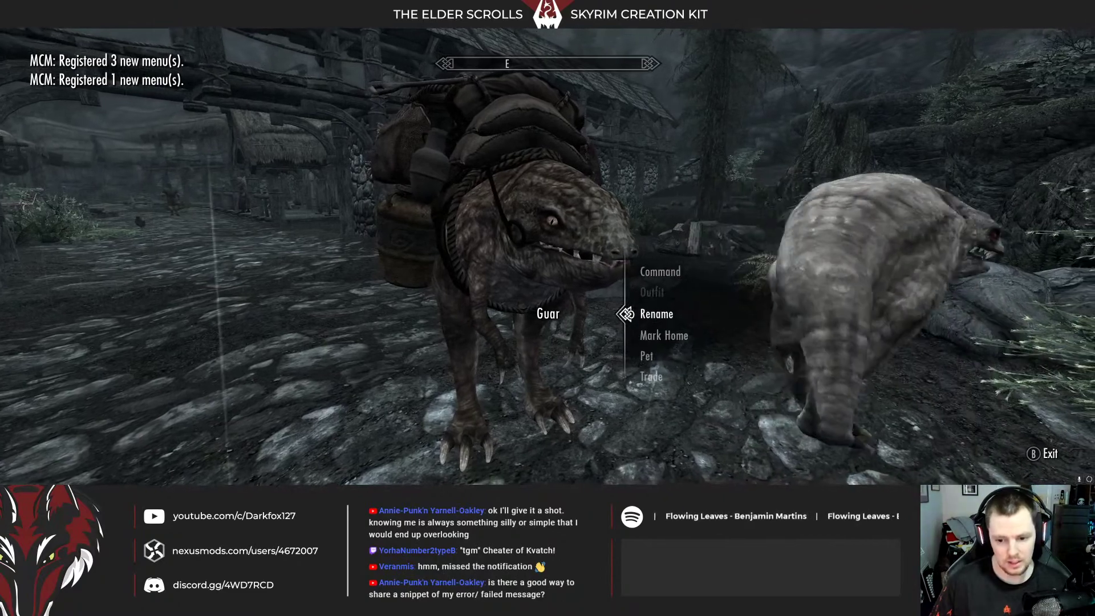
pyautogui.press('e')
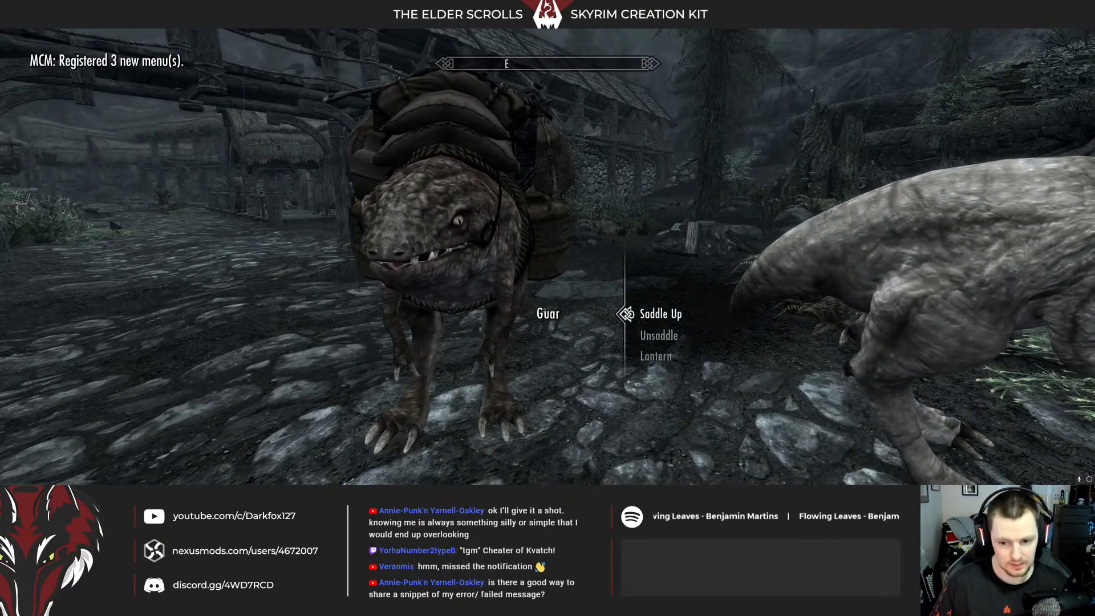
pyautogui.press('e')
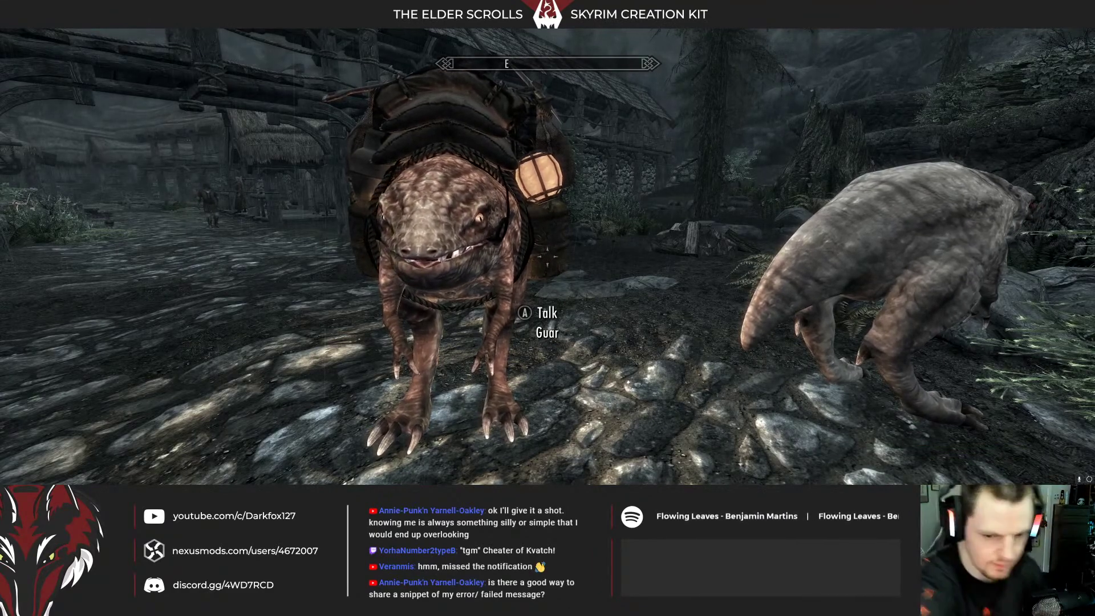
# Reopen the packed guar's Outfit dialogue and check which outfit options it offers while the lantern is on
pyautogui.press('e')
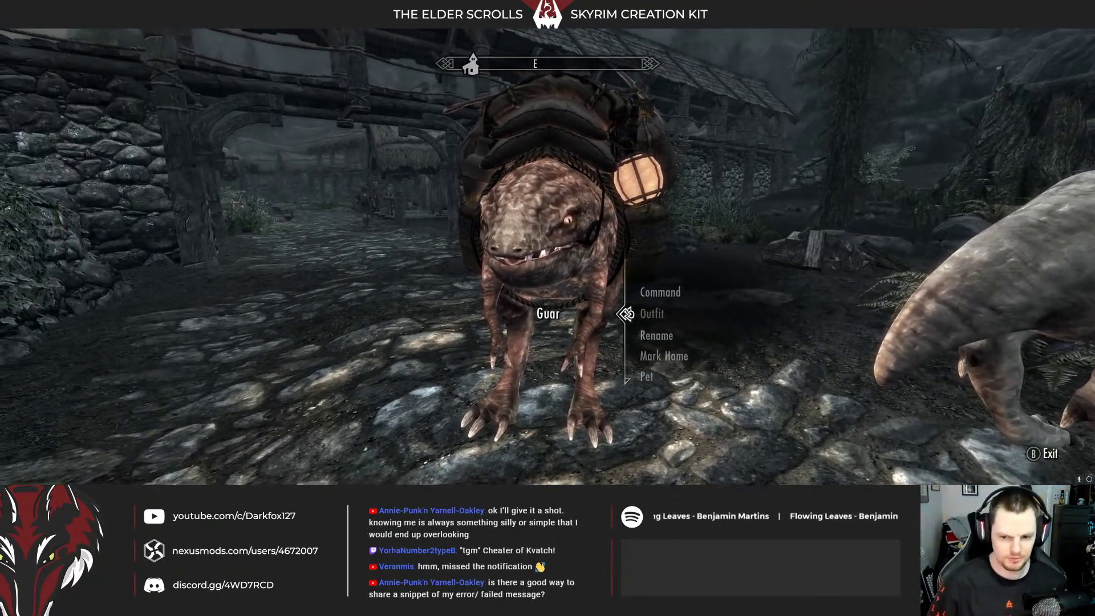
pyautogui.press('e')
pyautogui.press('Down')
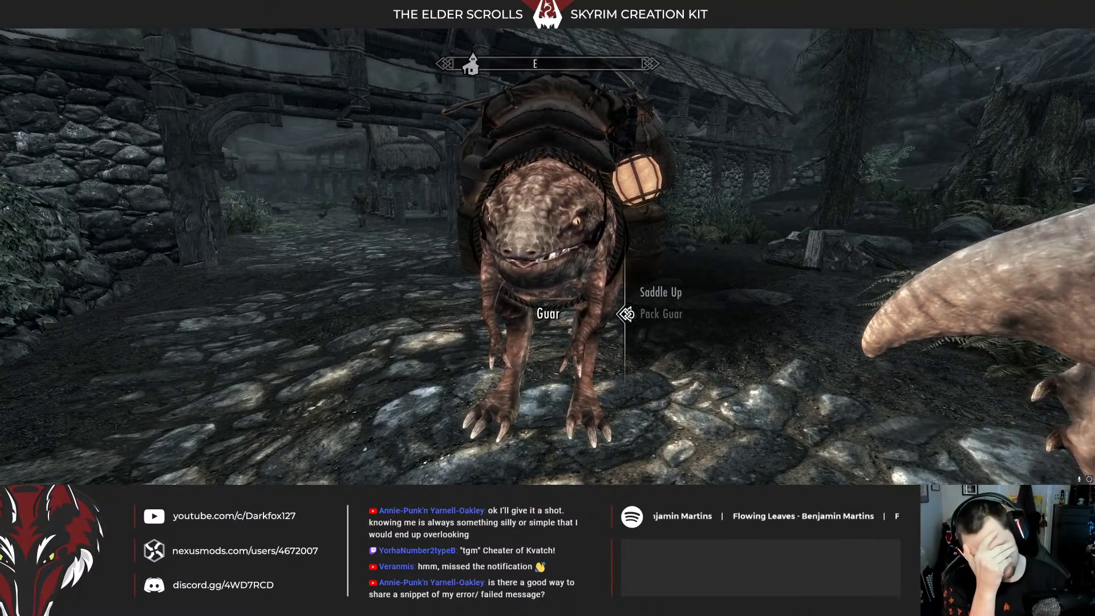
pyautogui.press('e')
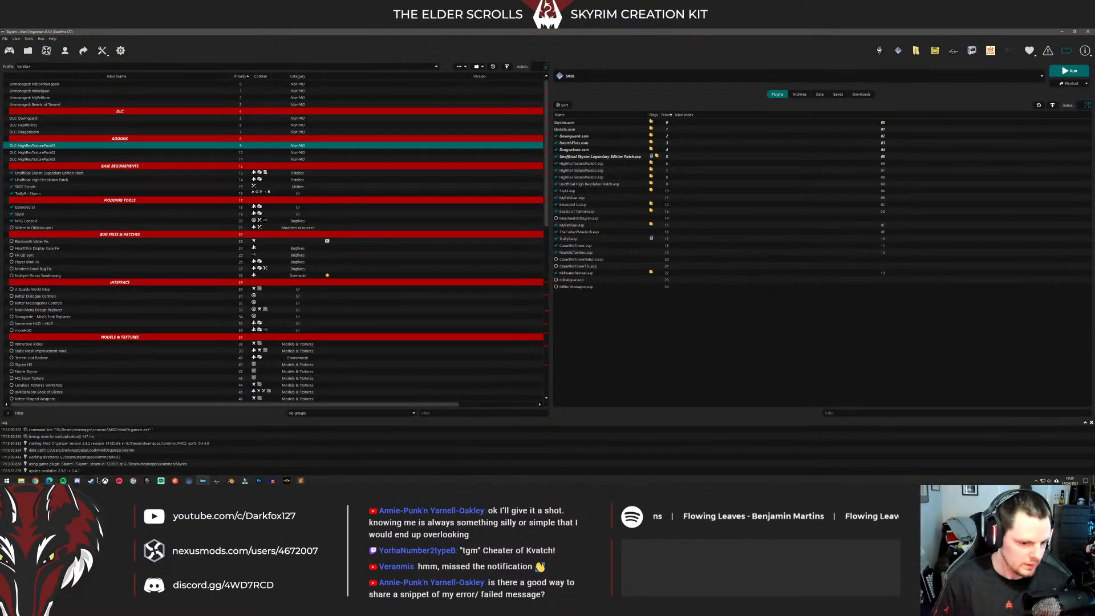
# Switch to the Creation Kit and open the second Lantern response in the guar dialogue quest's dialogue view
pyautogui.click(98, 481)
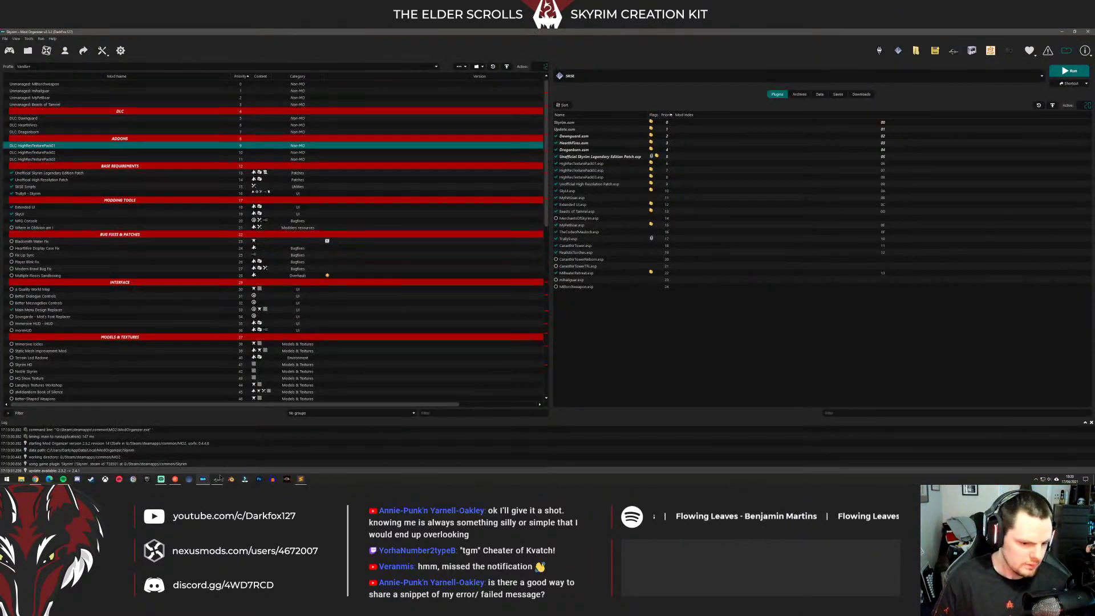
pyautogui.doubleClick(80, 67)
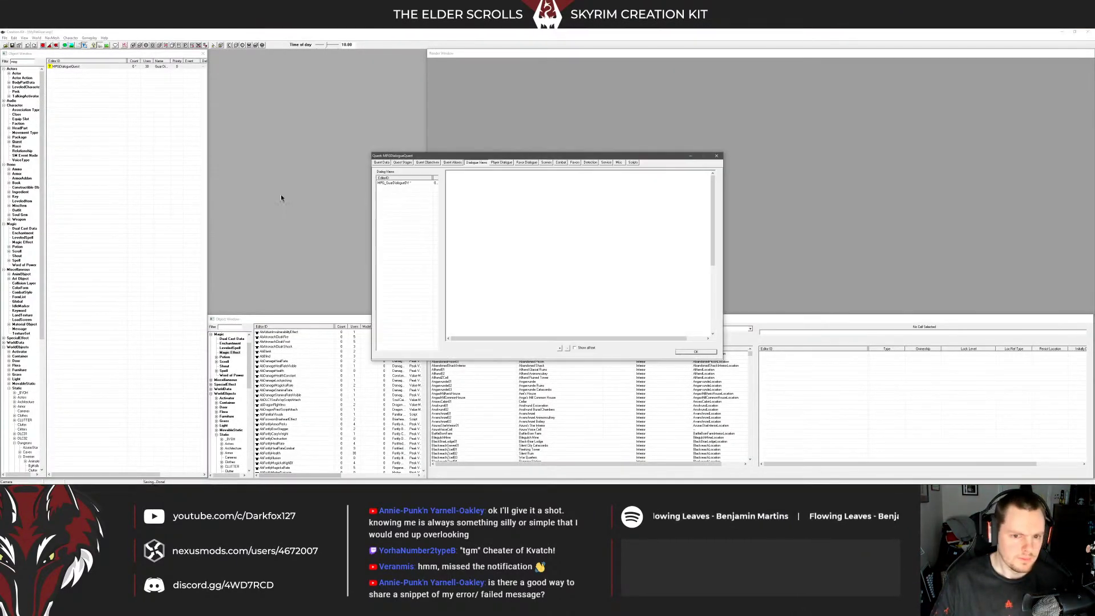
pyautogui.click(391, 183)
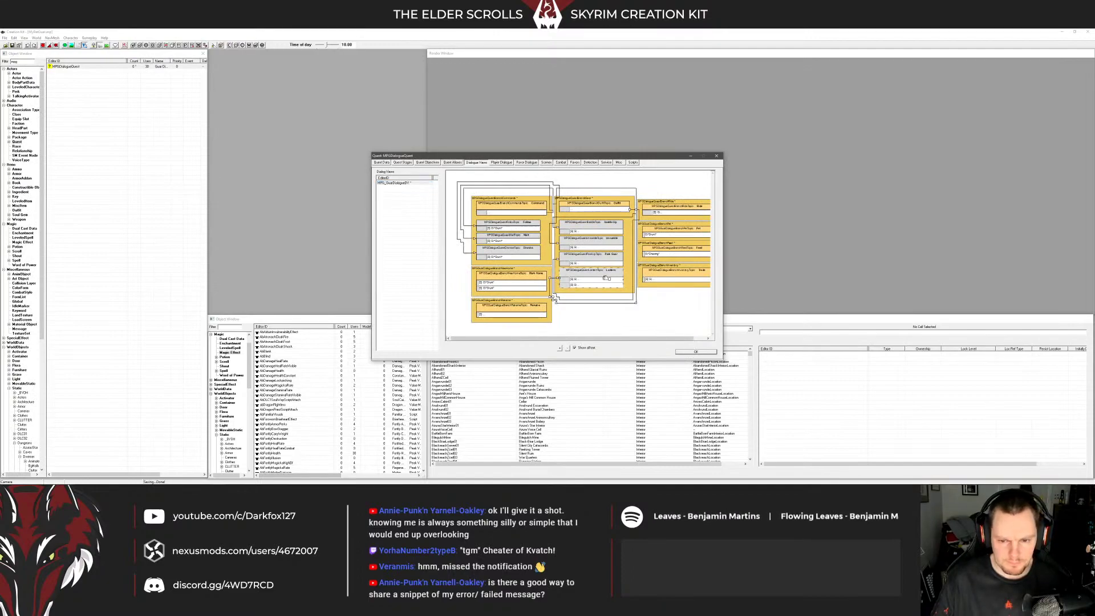
pyautogui.click(592, 285)
pyautogui.doubleClick(592, 285)
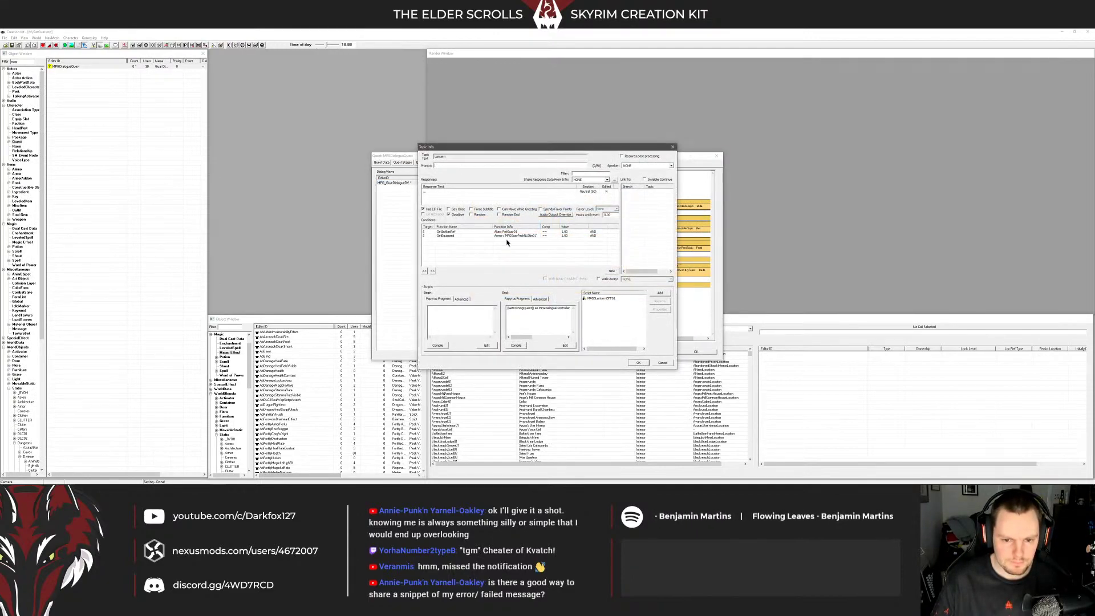
# Select the corrected guar pack skin as the armor in the response's GetEquipped condition, and accept the condition and response
pyautogui.click(508, 236)
pyautogui.doubleClick(508, 235)
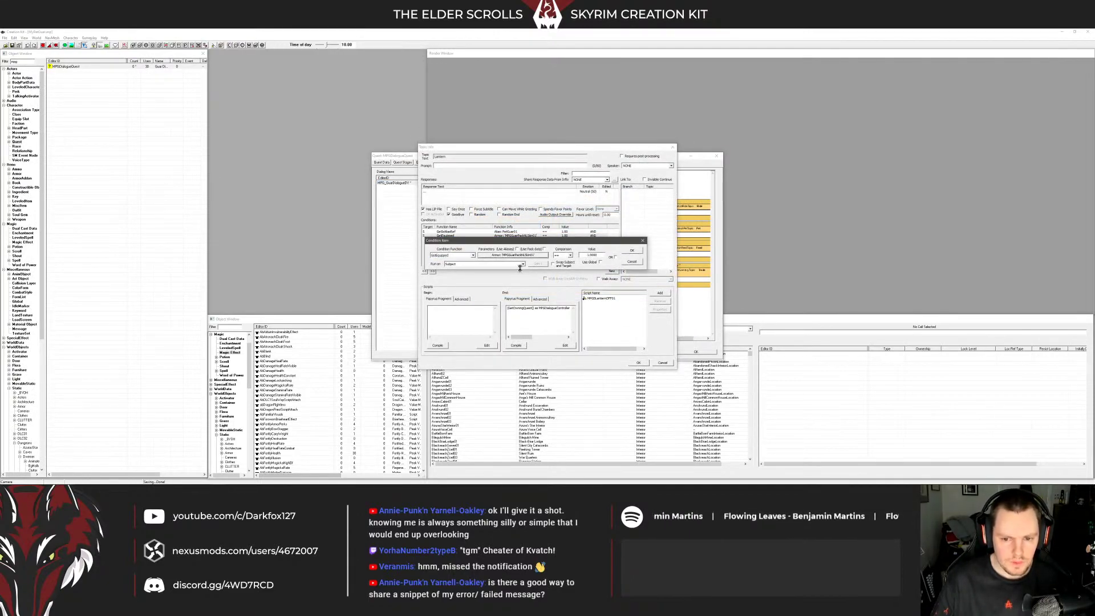
pyautogui.click(507, 255)
pyautogui.click(499, 274)
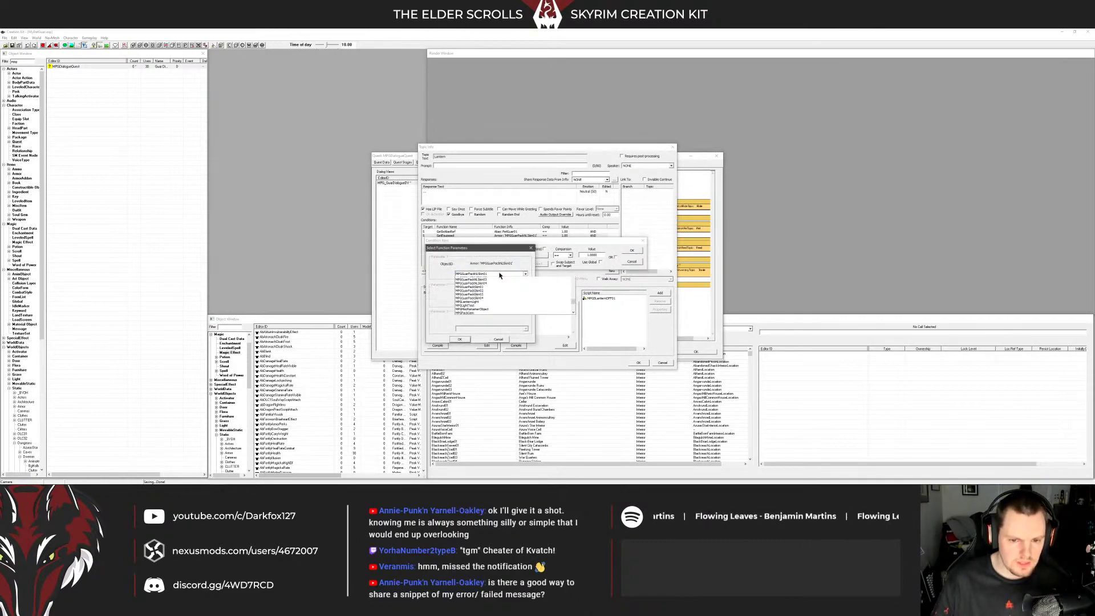
pyautogui.click(473, 293)
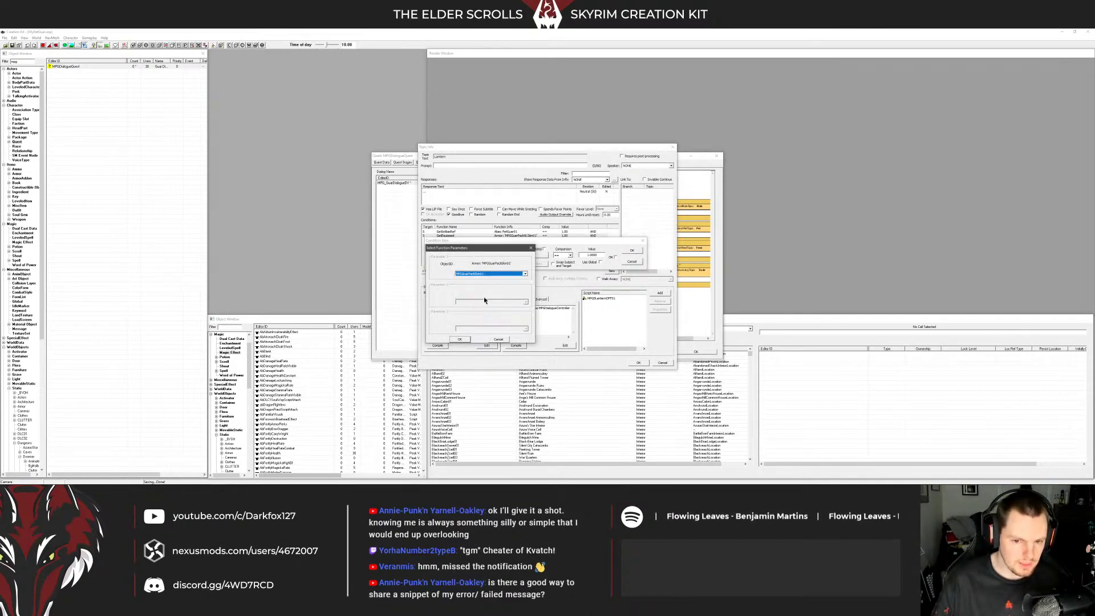
pyautogui.click(460, 339)
pyautogui.click(632, 253)
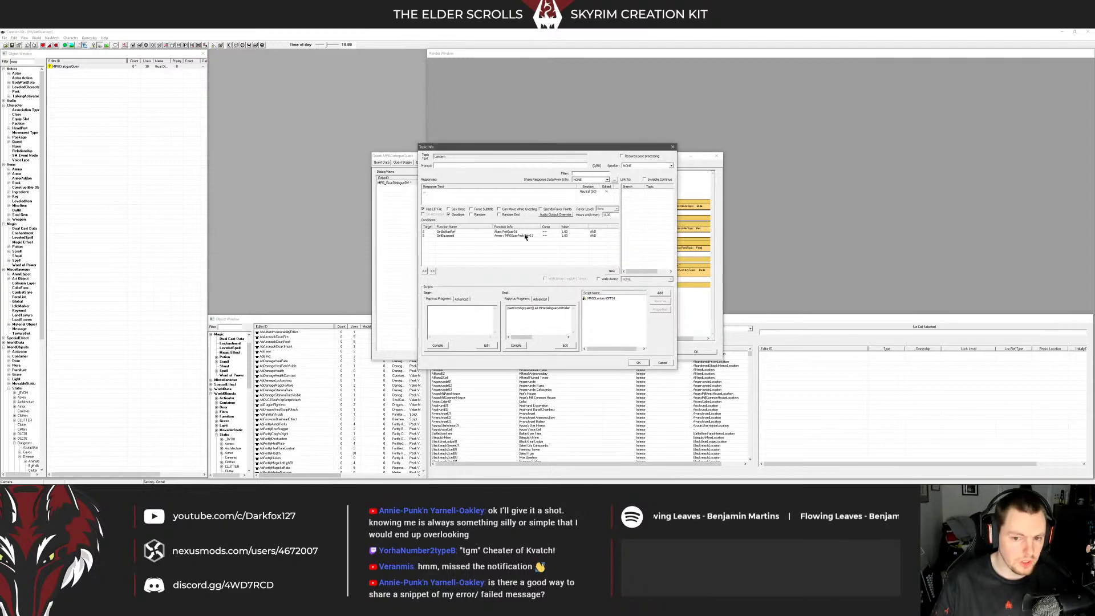
pyautogui.click(634, 363)
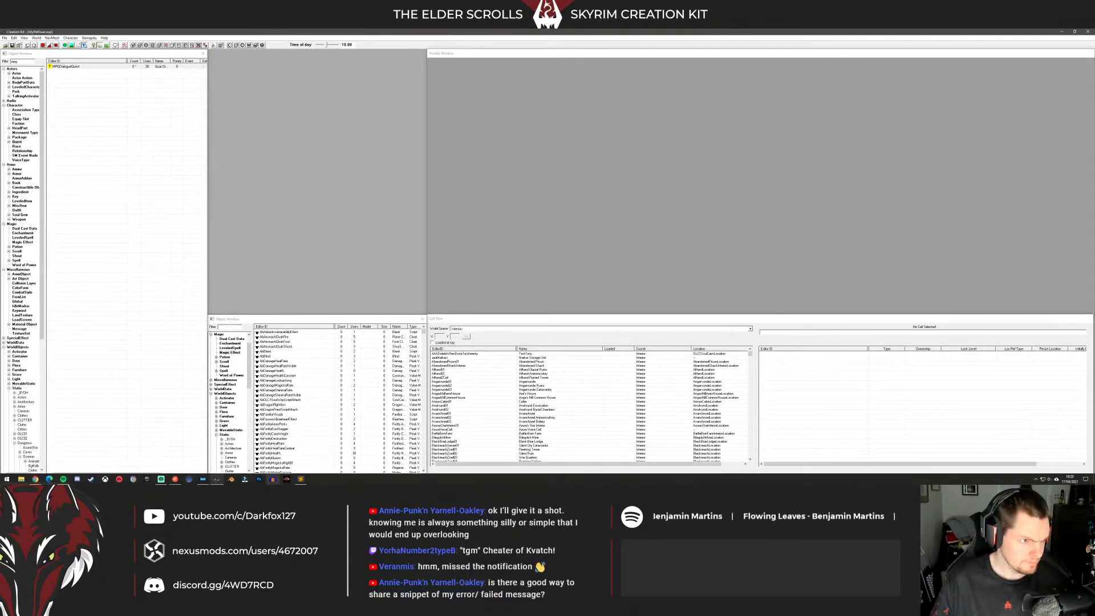
# Relaunch Skyrim from Mod Organizer and run coc riverwood in the console at the main menu
pyautogui.click(1087, 31)
pyautogui.click(1069, 71)
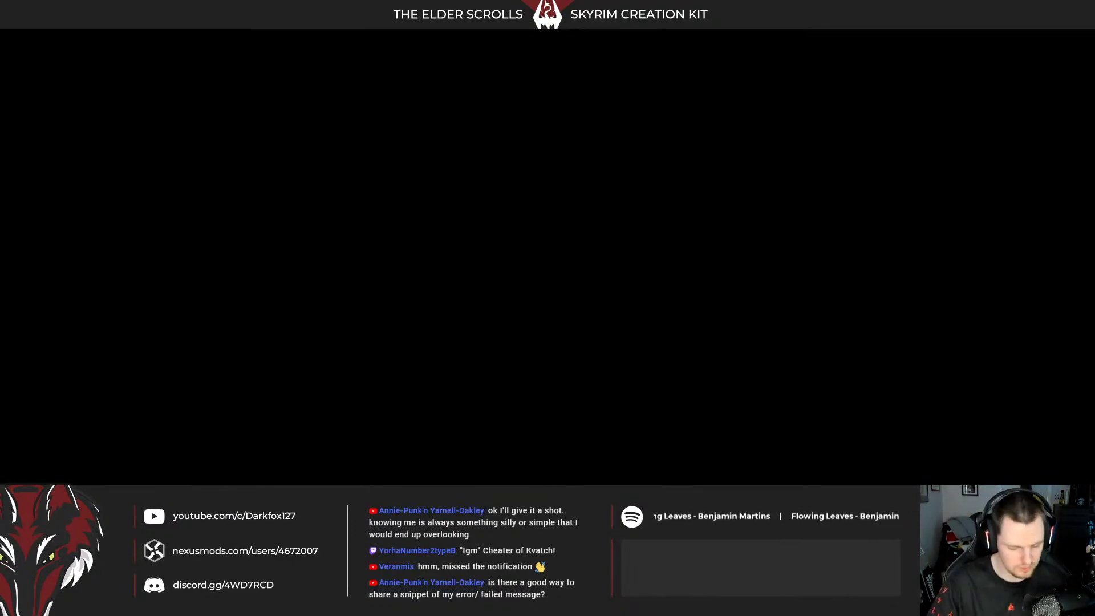
pyautogui.press('`')
pyautogui.write('scoc riverwood')
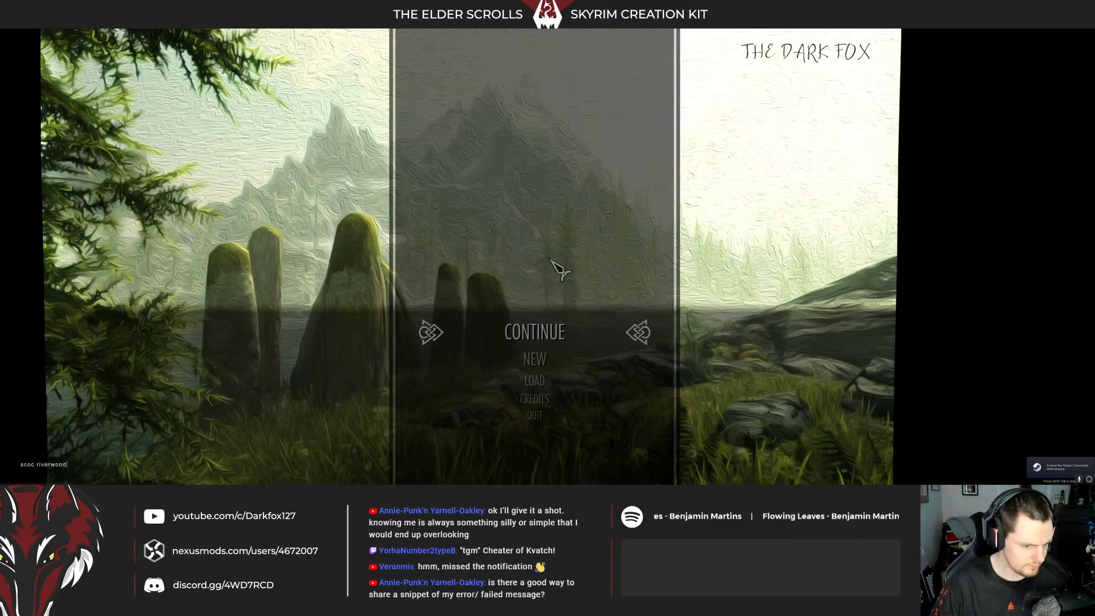
pyautogui.press('BackSpace')
pyautogui.press('BackSpace')
pyautogui.press('BackSpace')
pyautogui.press('BackSpace')
pyautogui.press('BackSpace')
pyautogui.press('BackSpace')
pyautogui.press('BackSpace')
pyautogui.press('BackSpace')
pyautogui.press('BackSpace')
pyautogui.press('BackSpace')
pyautogui.press('BackSpace')
pyautogui.press('BackSpace')
pyautogui.press('BackSpace')
pyautogui.press('BackSpace')
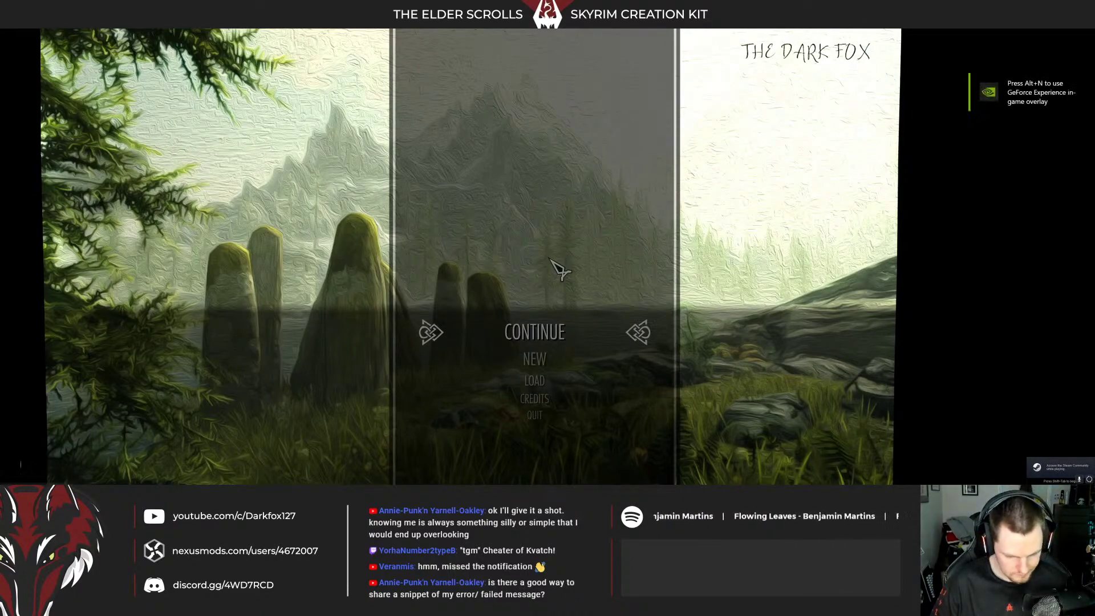
pyautogui.write('coc riverwood')
pyautogui.press('Return')
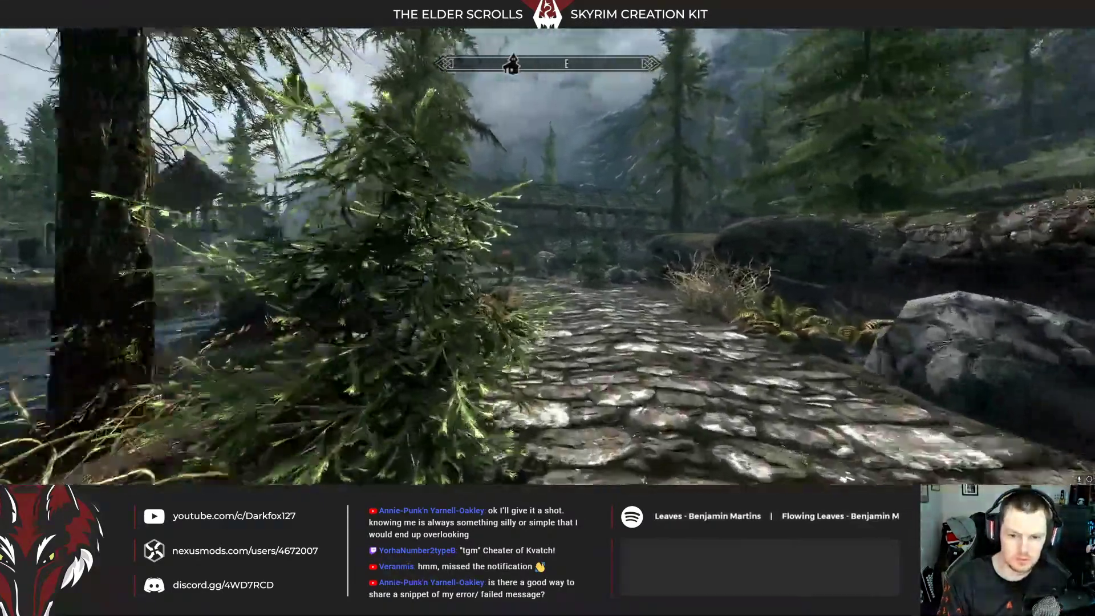
# Approach the brown guar on the road and choose Pack Guar from its Outfit dialogue
pyautogui.press('w')
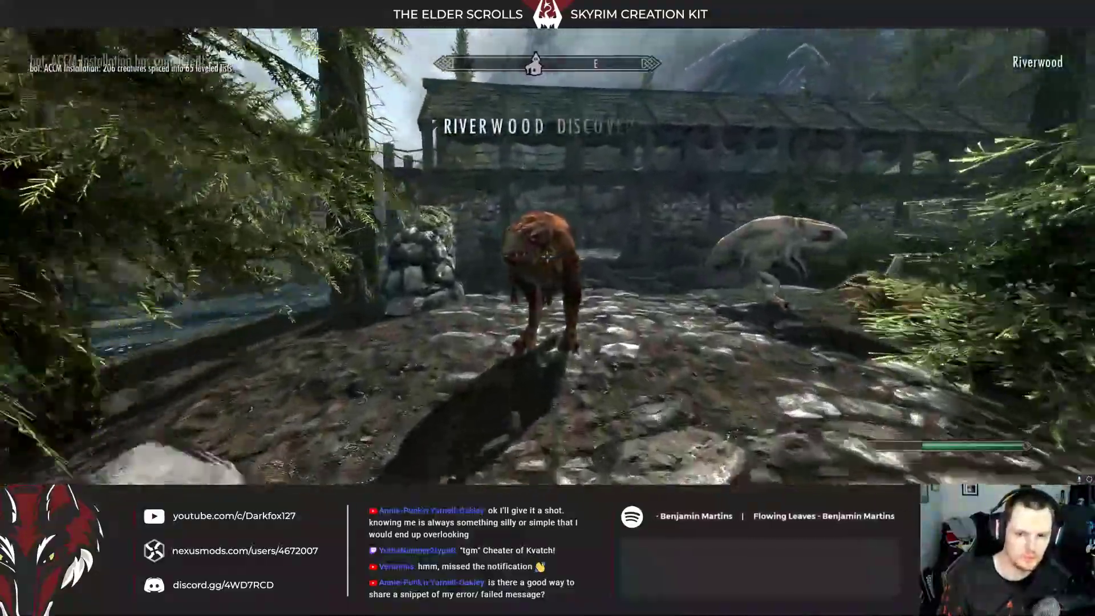
pyautogui.press('e')
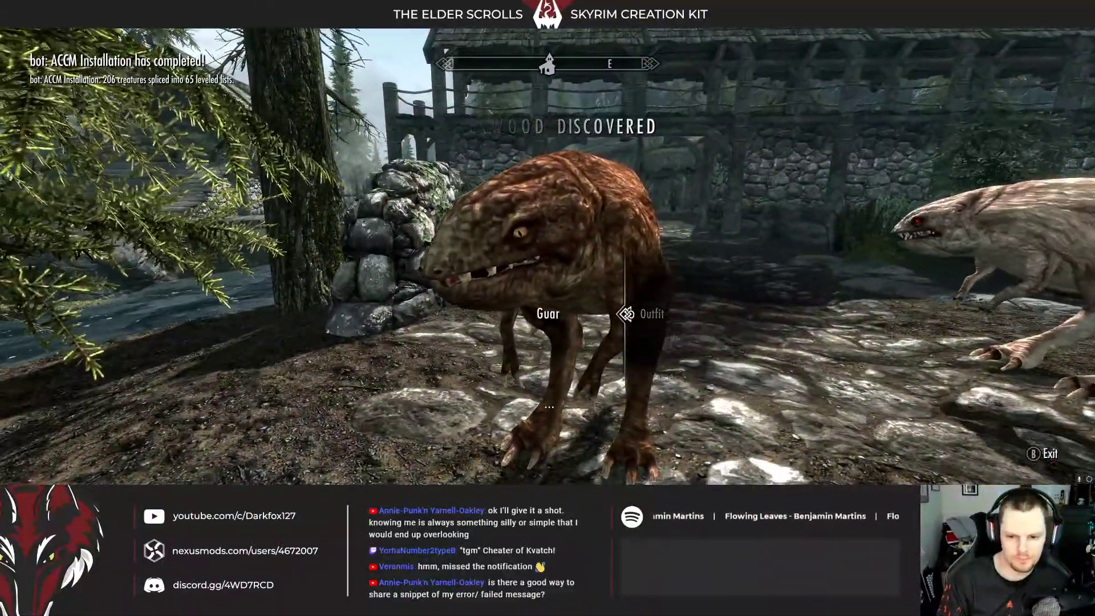
pyautogui.press('Down')
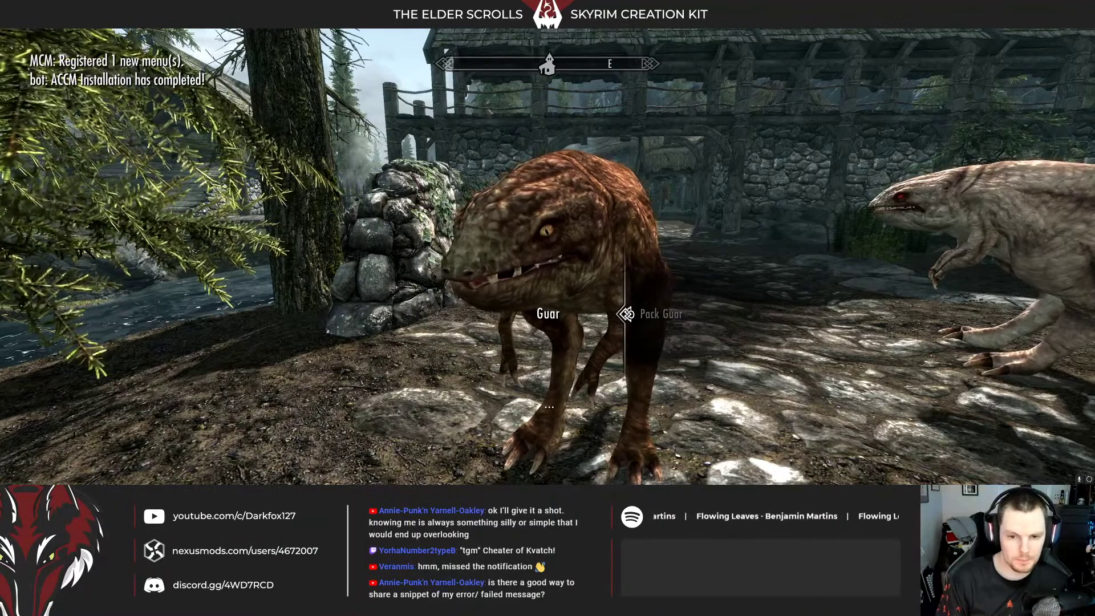
pyautogui.press('e')
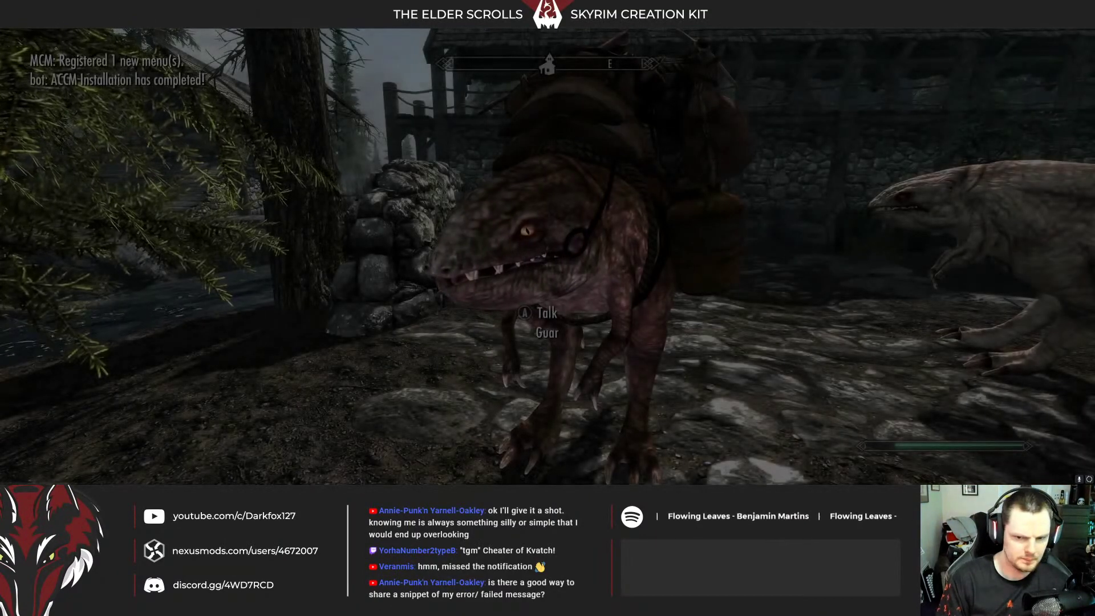
# Test the packed guar's Lantern outfit option by choosing it to add the lantern and choosing it again to remove it
pyautogui.press('e')
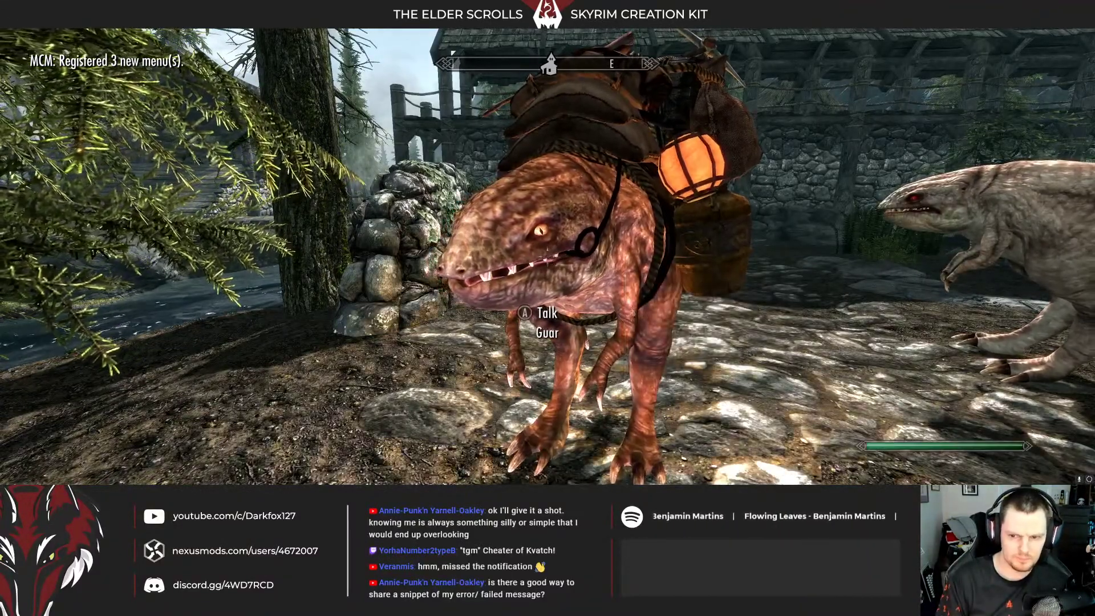
pyautogui.press('e')
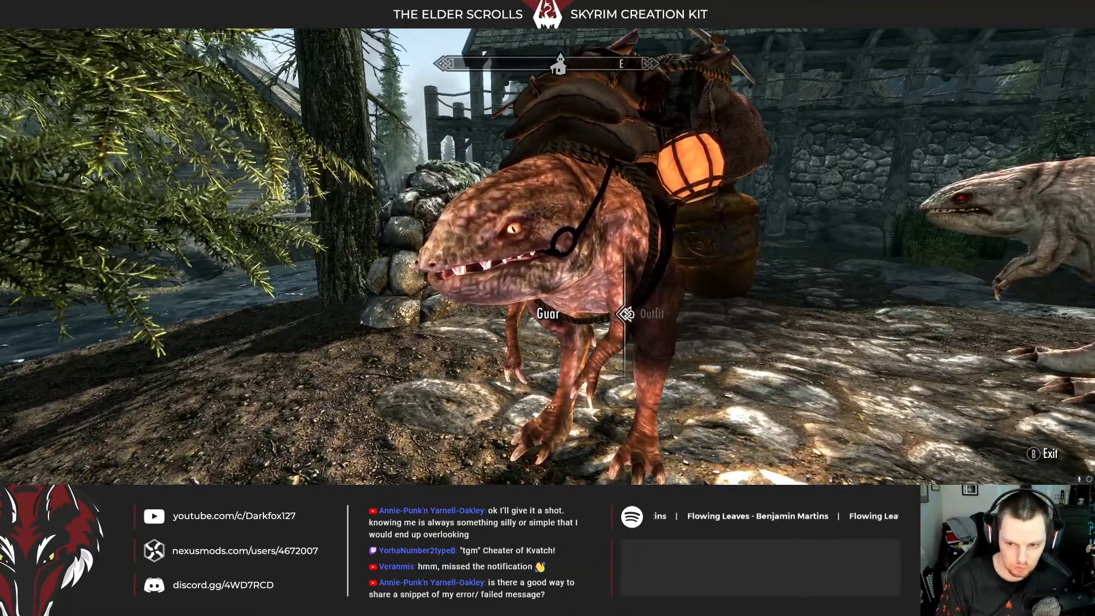
pyautogui.press('Down')
pyautogui.press('Down')
pyautogui.press('e')
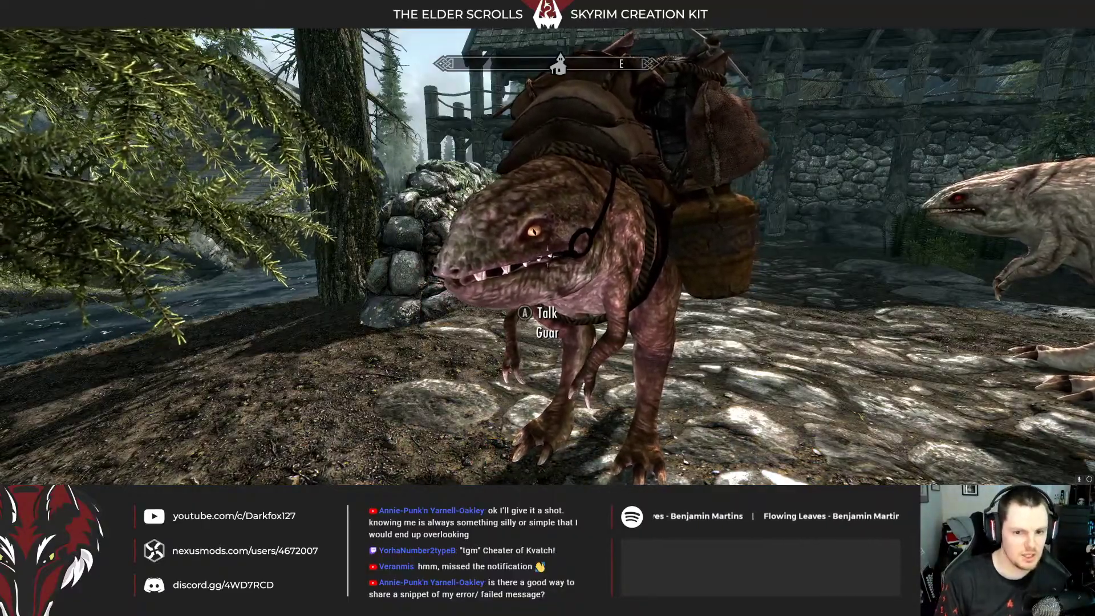
# Switch to third-person view and put the lantern back on the guar through its Outfit dialogue
pyautogui.press('f')
pyautogui.press('e')
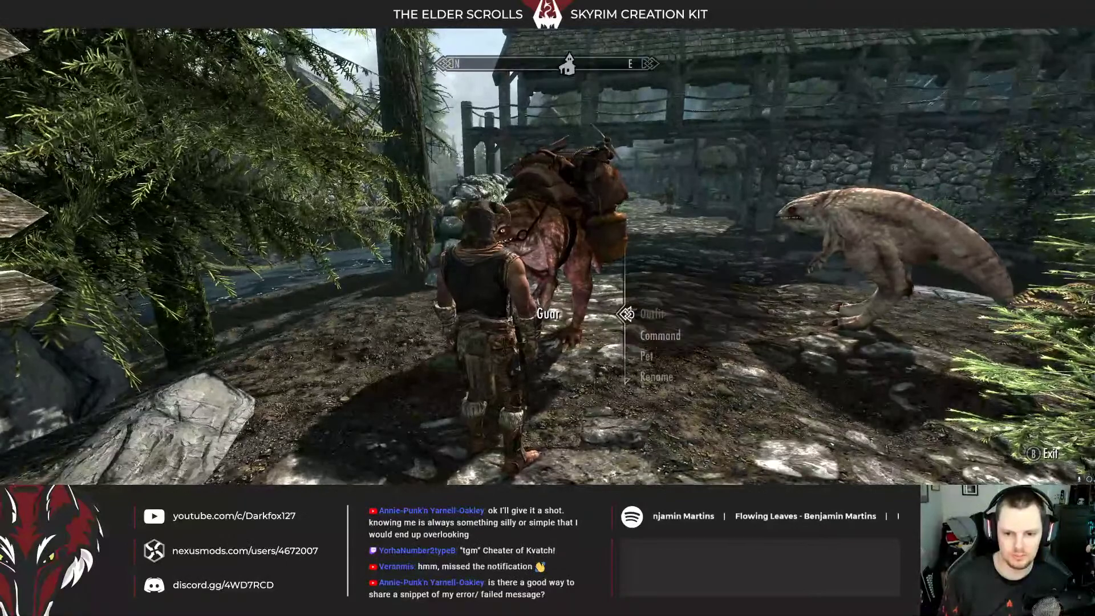
pyautogui.press('Down')
pyautogui.press('Down')
pyautogui.press('Up')
pyautogui.press('Up')
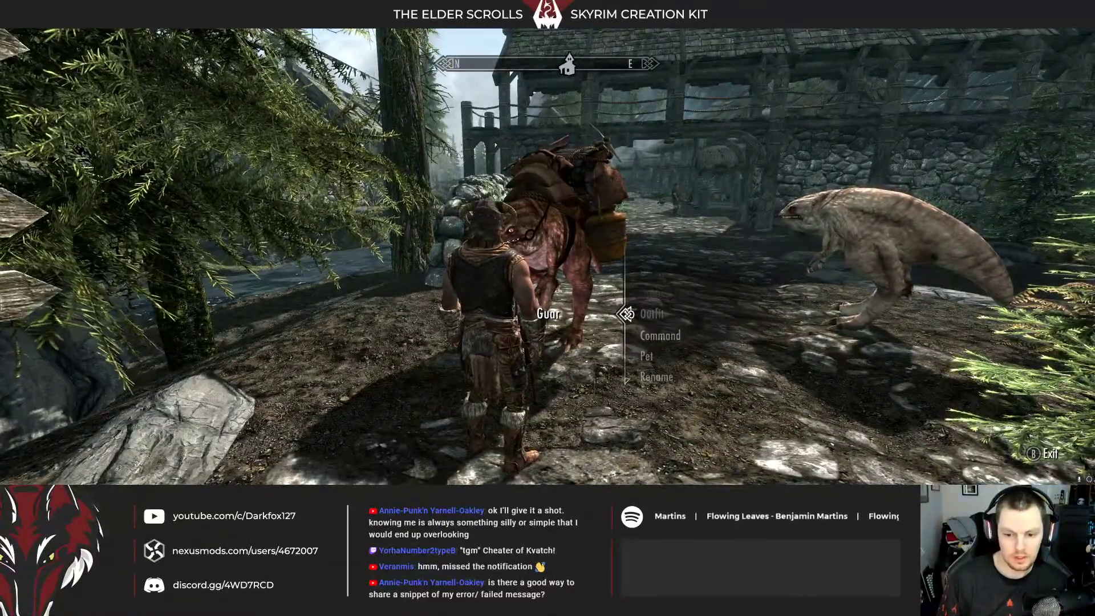
pyautogui.press('e')
pyautogui.press('Down')
pyautogui.press('Down')
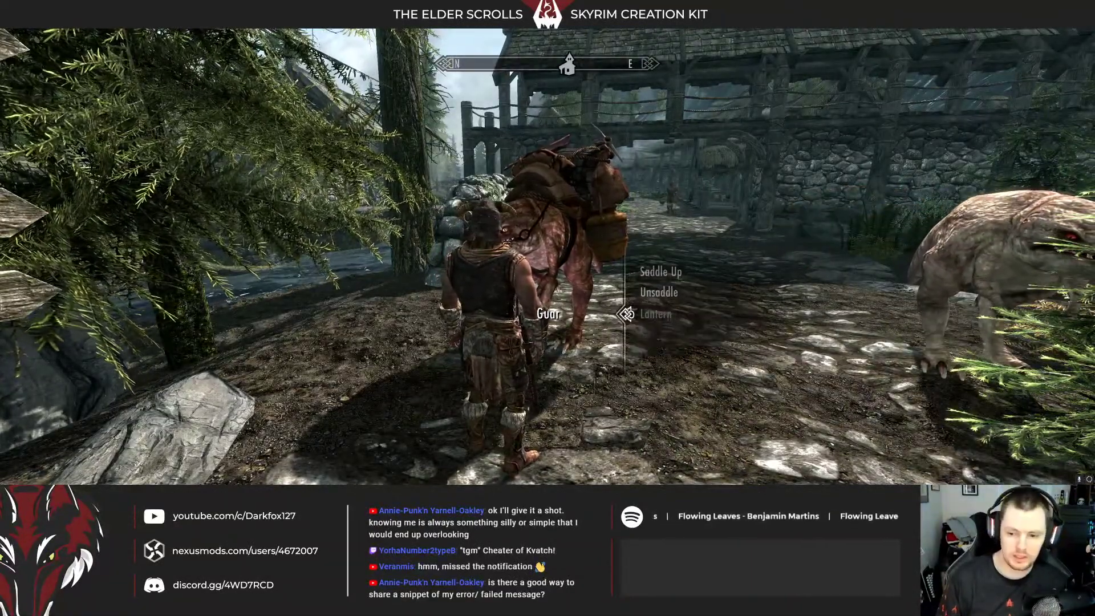
pyautogui.press('e')
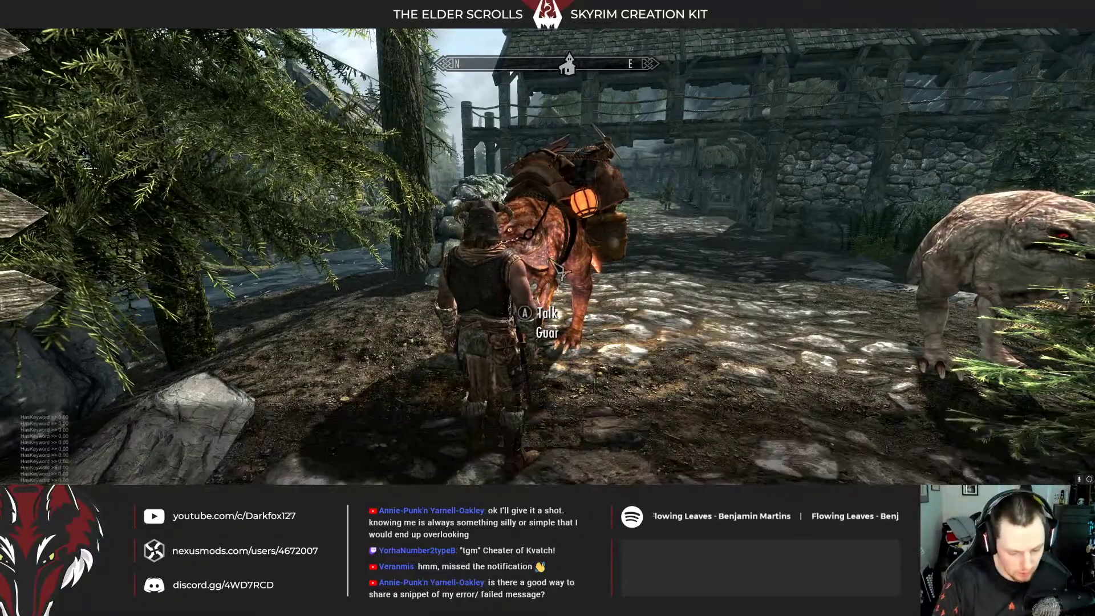
# Wait until night to check the guar's lantern light in the dark, and interact with the guar
pyautogui.press('t')
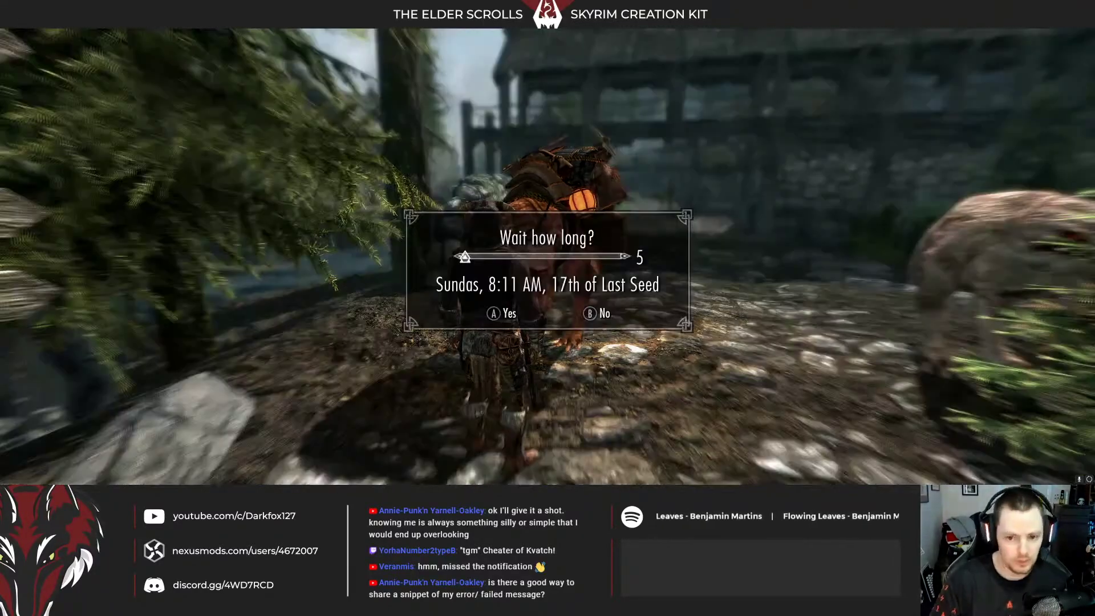
pyautogui.press('e')
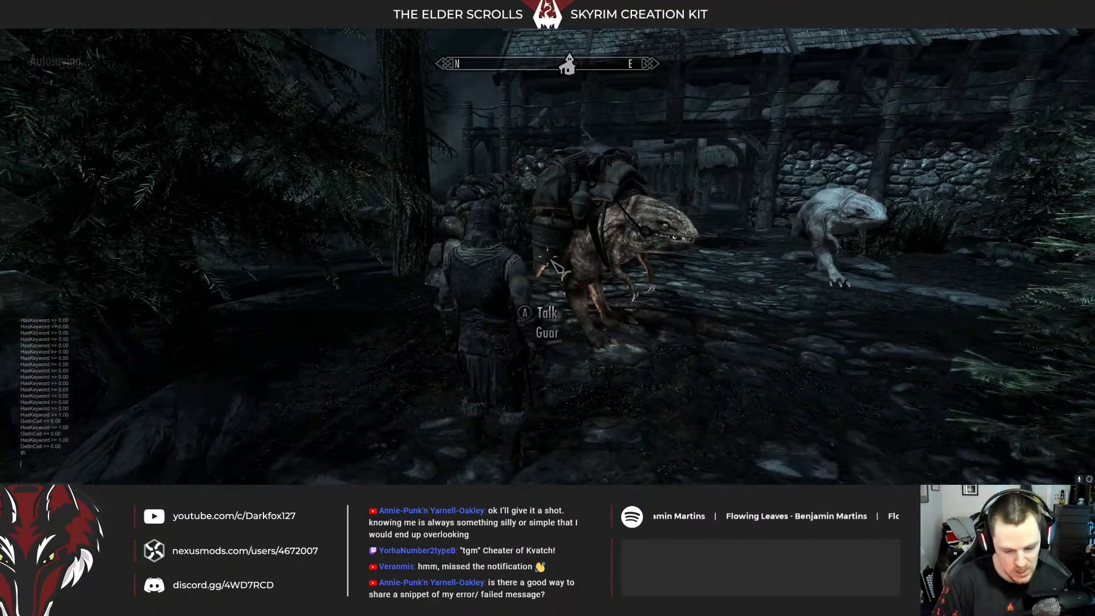
pyautogui.press('e')
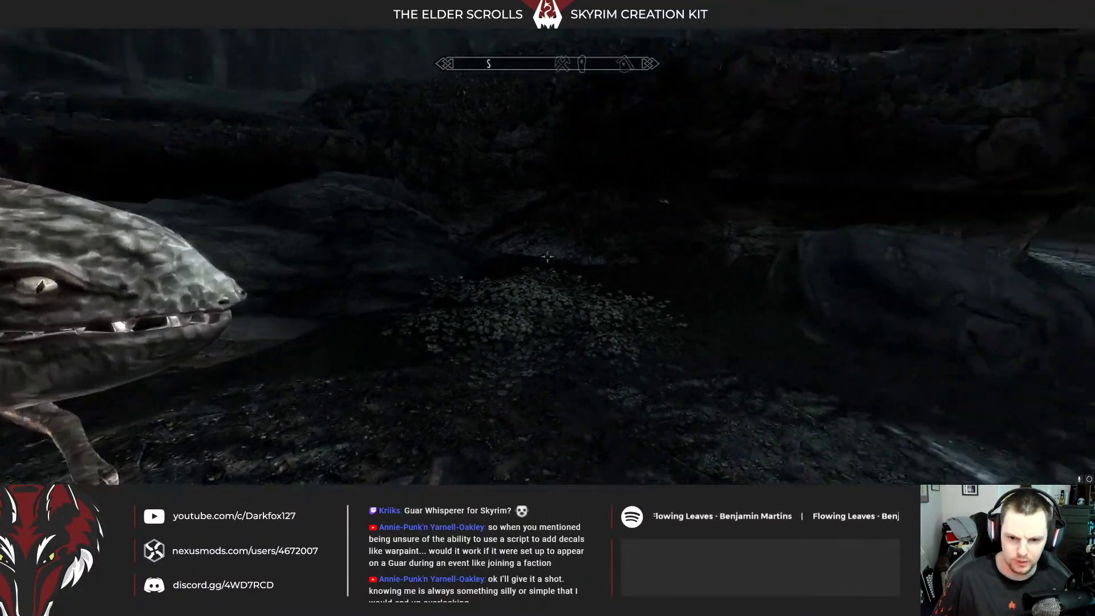
# Walk along the dark road and up the rocky path in third person to observe the packed guar following
pyautogui.press('f')
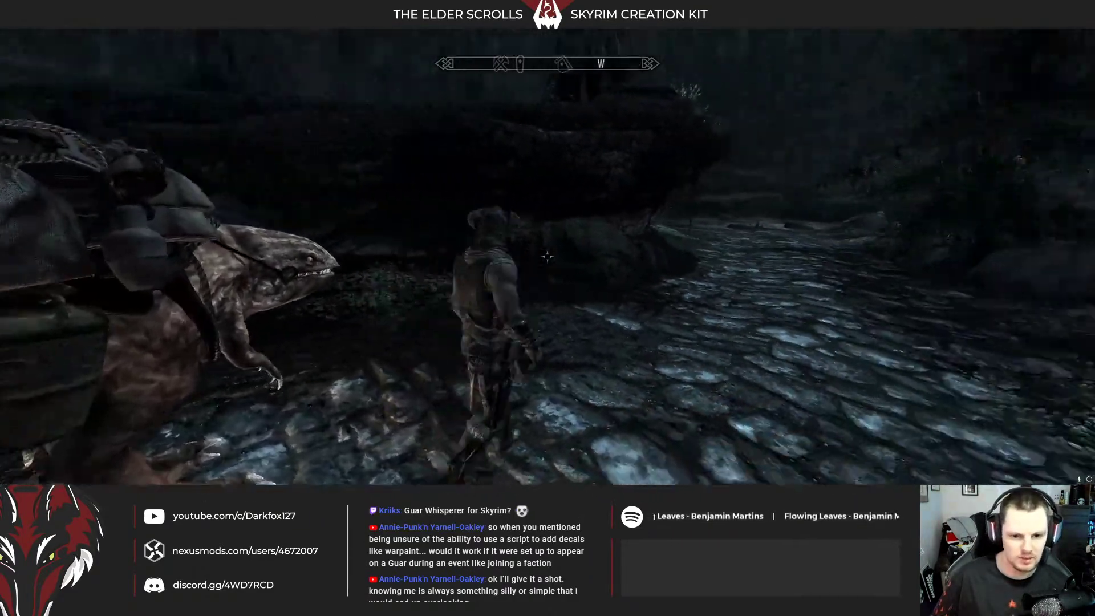
pyautogui.press('w')
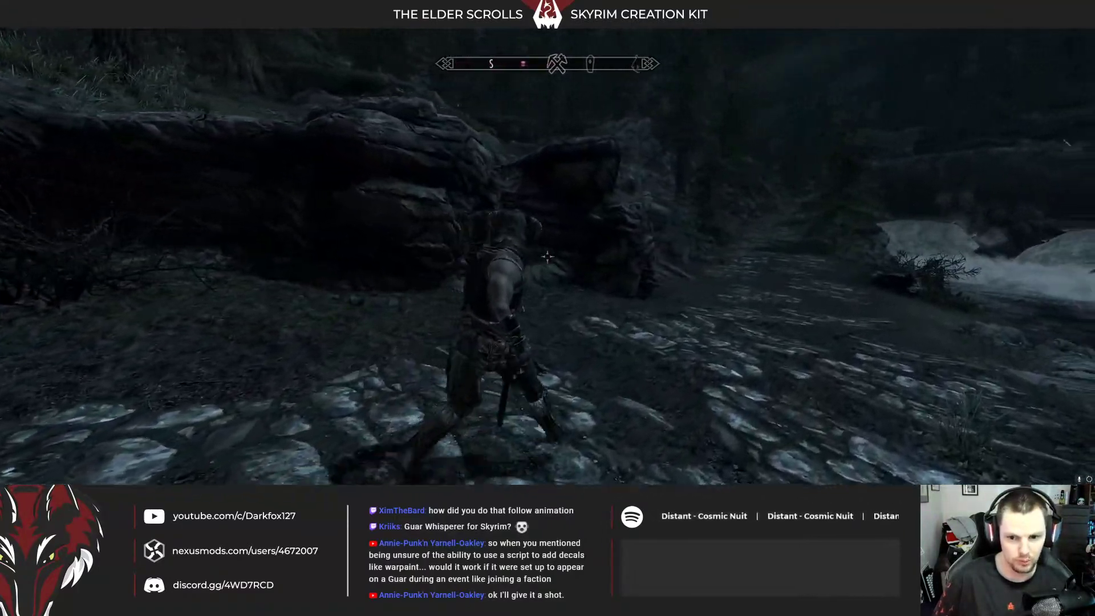
pyautogui.press('w')
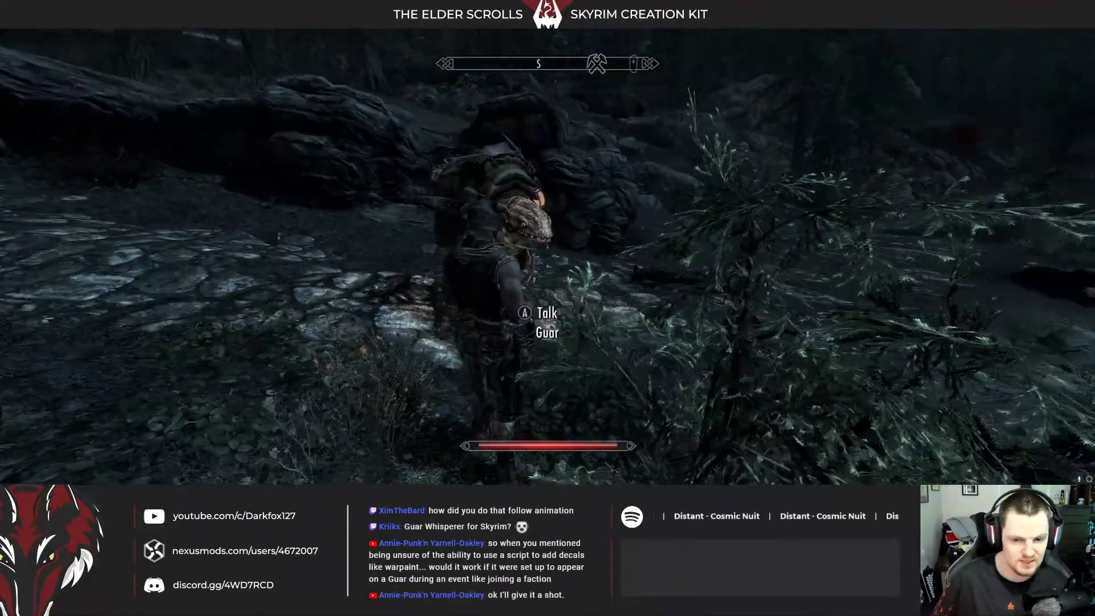
pyautogui.press('w')
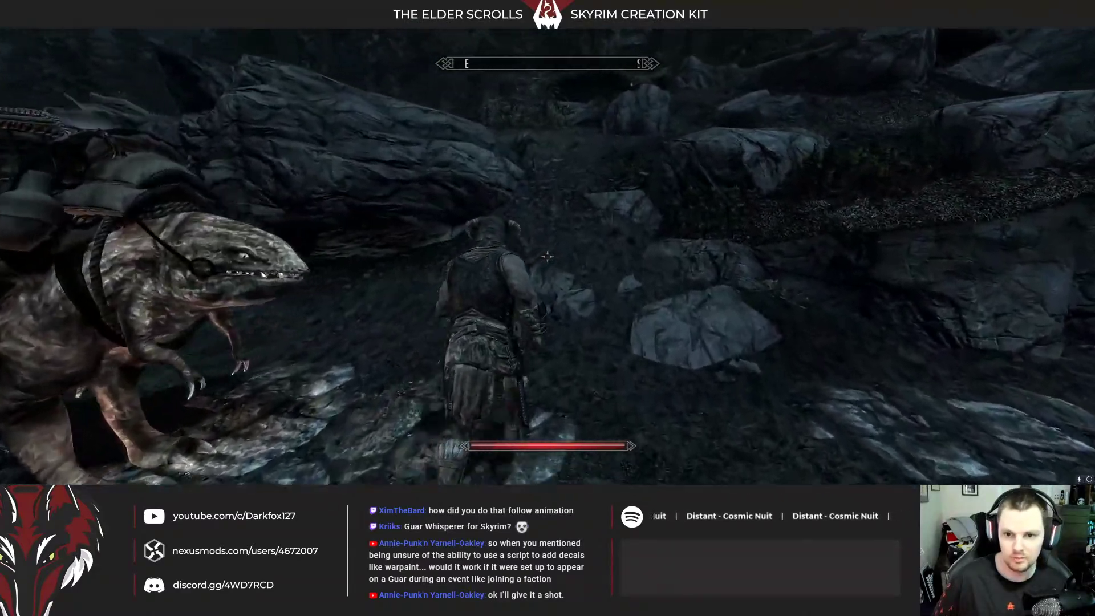
pyautogui.press('w')
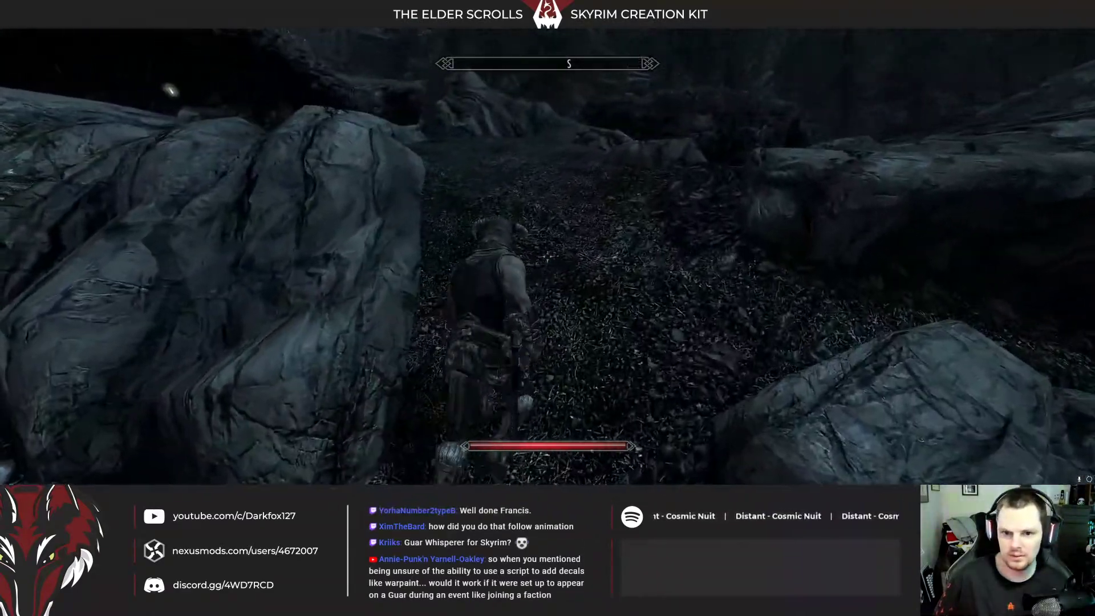
# Walk through the dark forest, return to the packed guar, and remove its lantern through its Outfit dialogue
pyautogui.press('w')
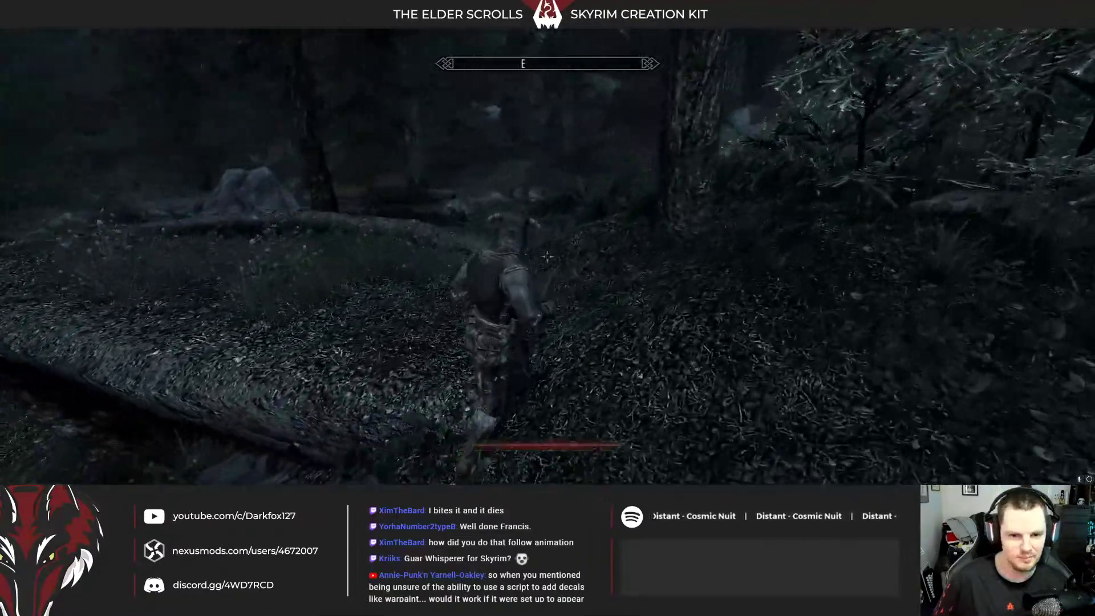
pyautogui.press('w')
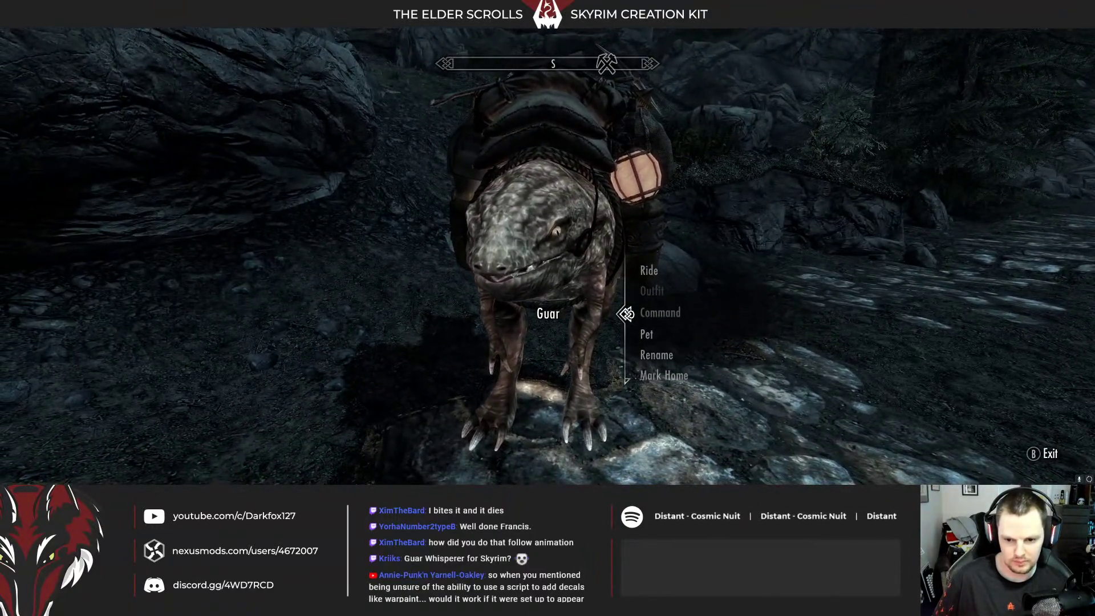
pyautogui.press('Down')
pyautogui.press('Down')
pyautogui.press('Return')
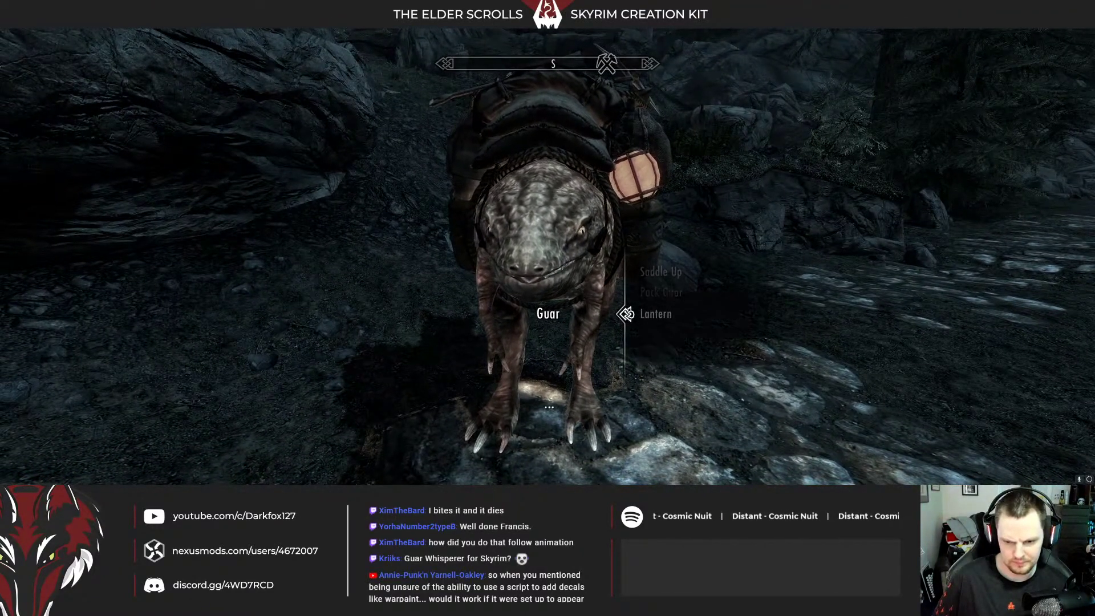
pyautogui.press('Tab')
pyautogui.press('Tab')
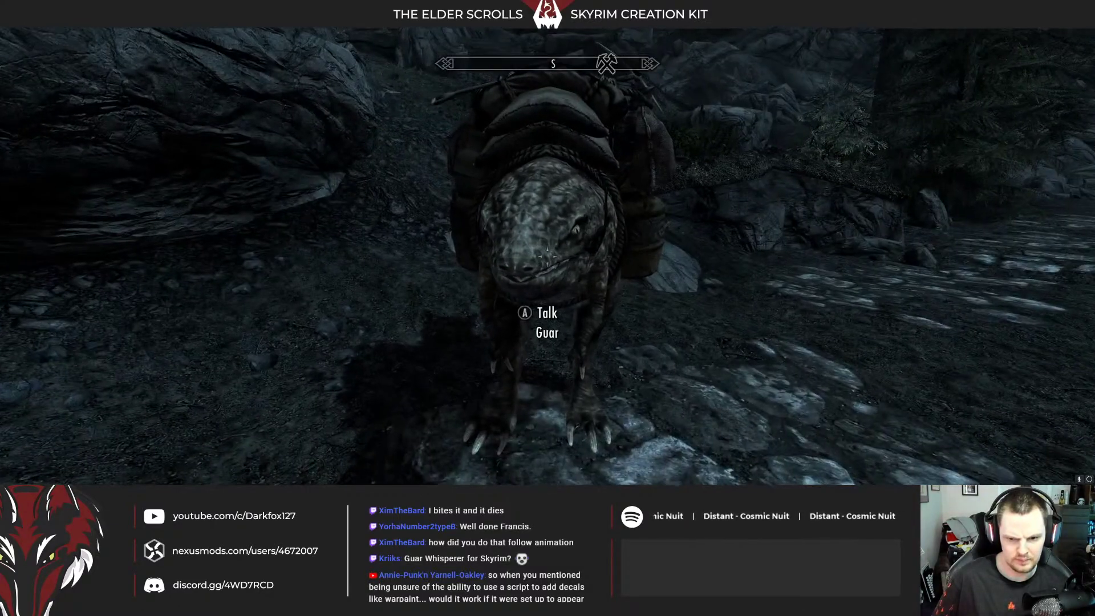
# Switch the guar's outfit to its saddle with the Saddle Up option and choose Ride in its dialogue
pyautogui.press('e')
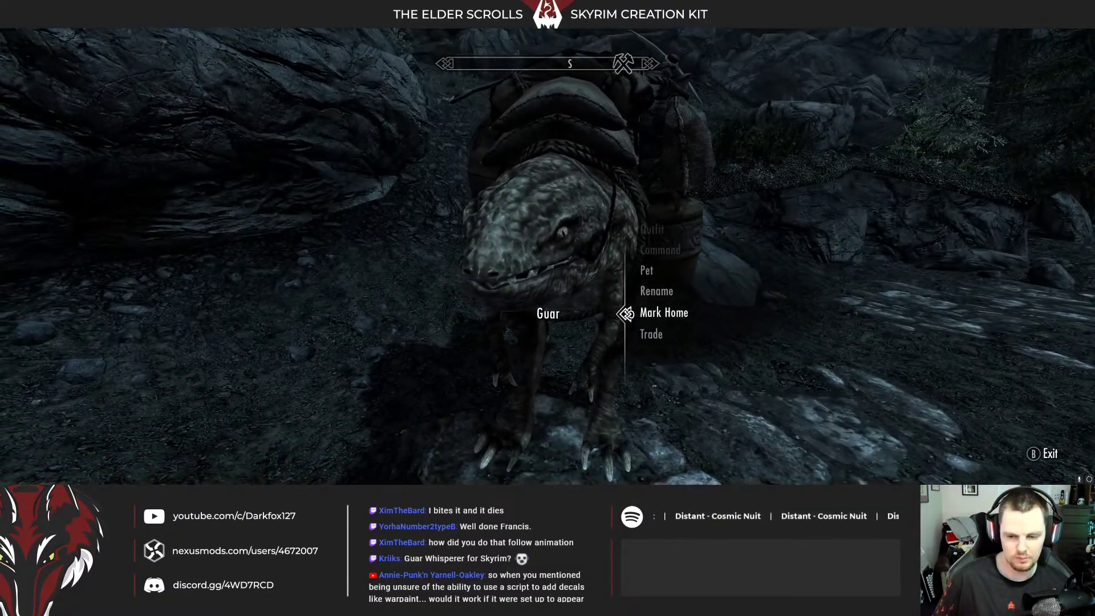
pyautogui.press('Up')
pyautogui.press('Up')
pyautogui.press('e')
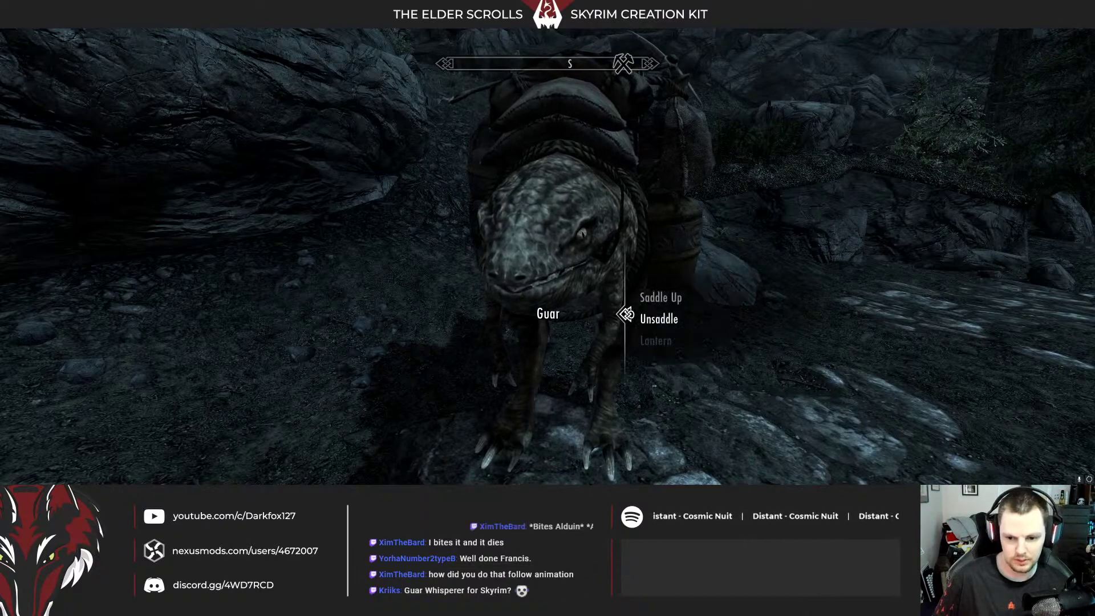
pyautogui.press('Up')
pyautogui.press('e')
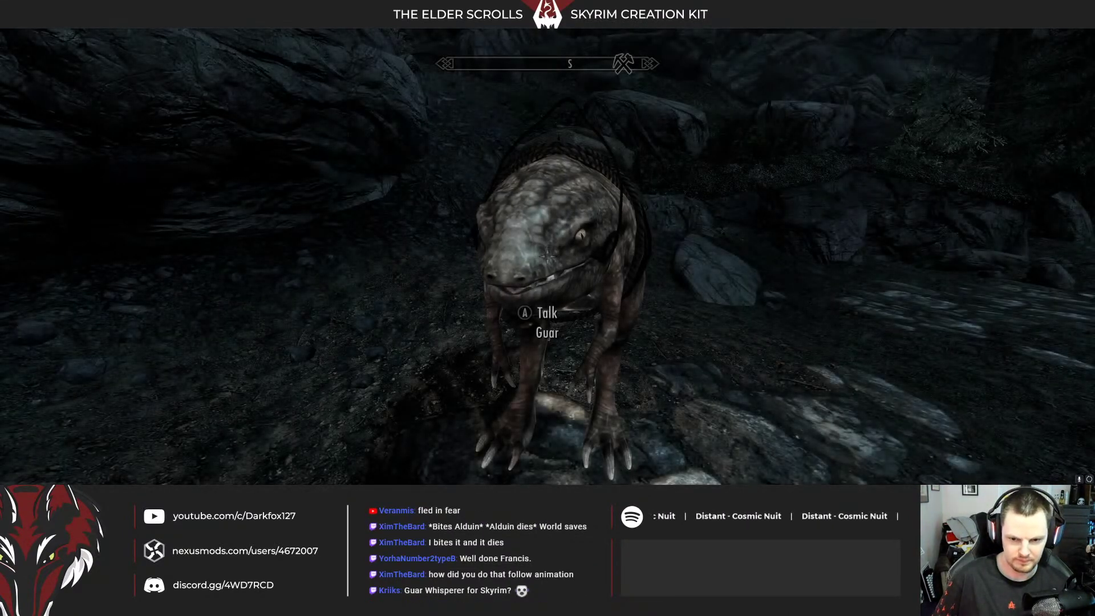
pyautogui.press('e')
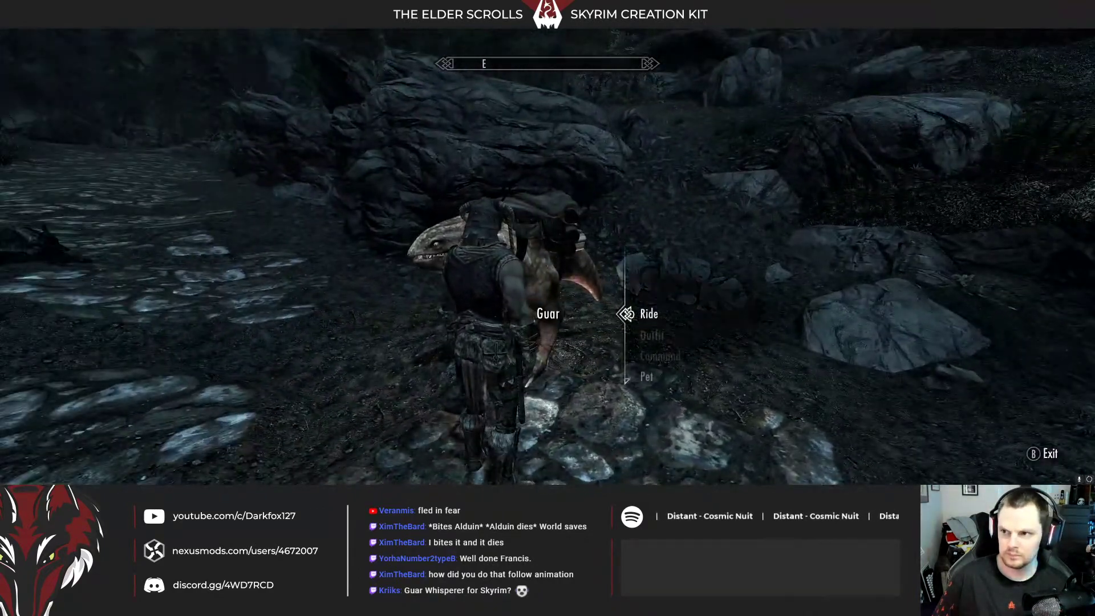
pyautogui.press('e')
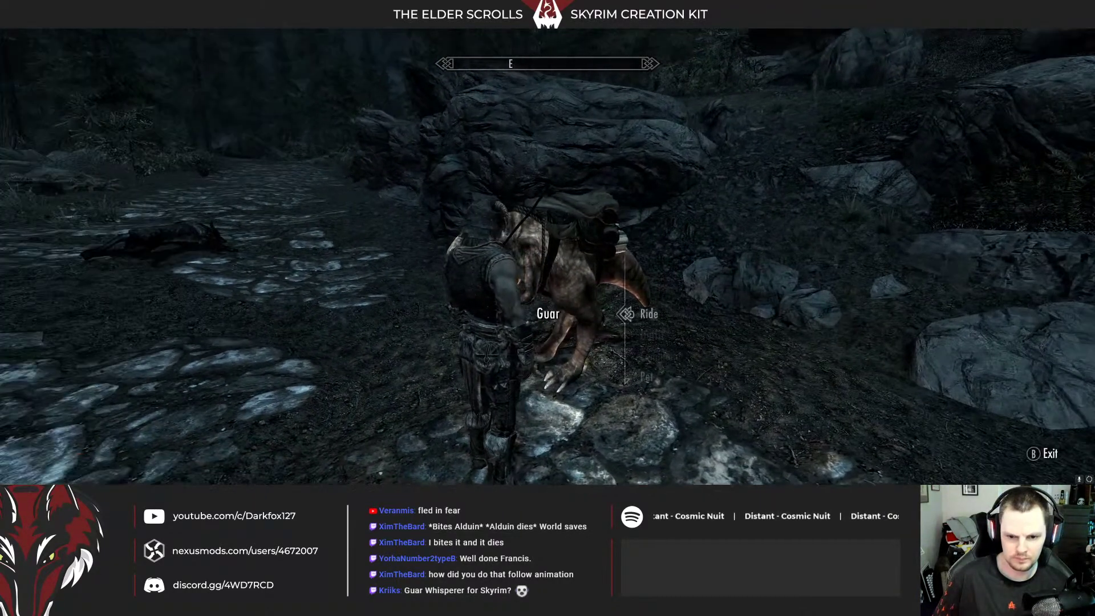
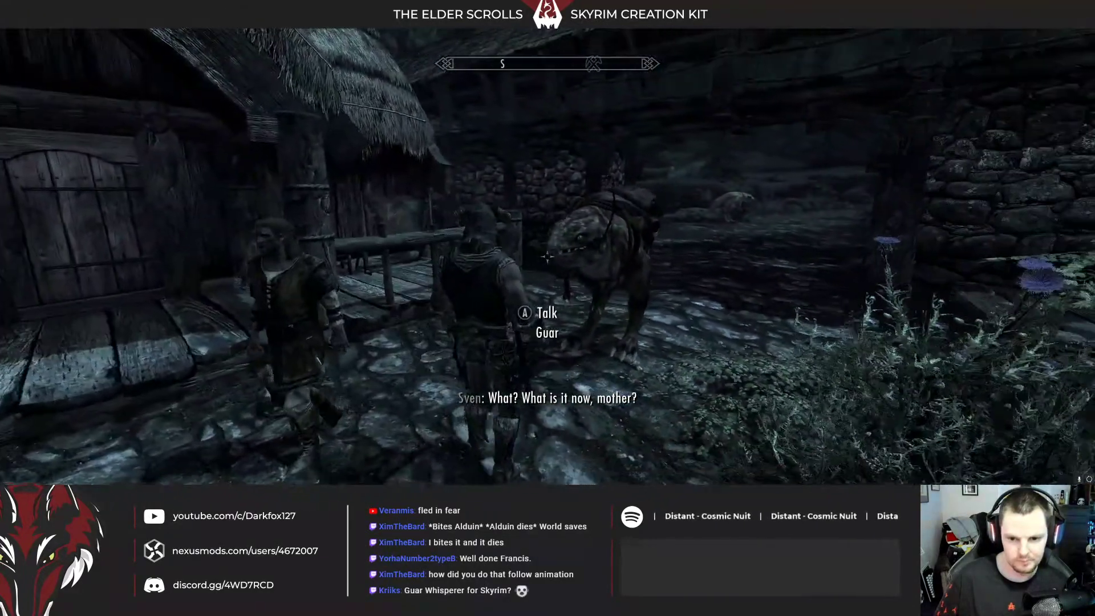
# In the village, change the guar's outfit with Pack Guar and add the lantern to it
pyautogui.press('e')
pyautogui.press('e')
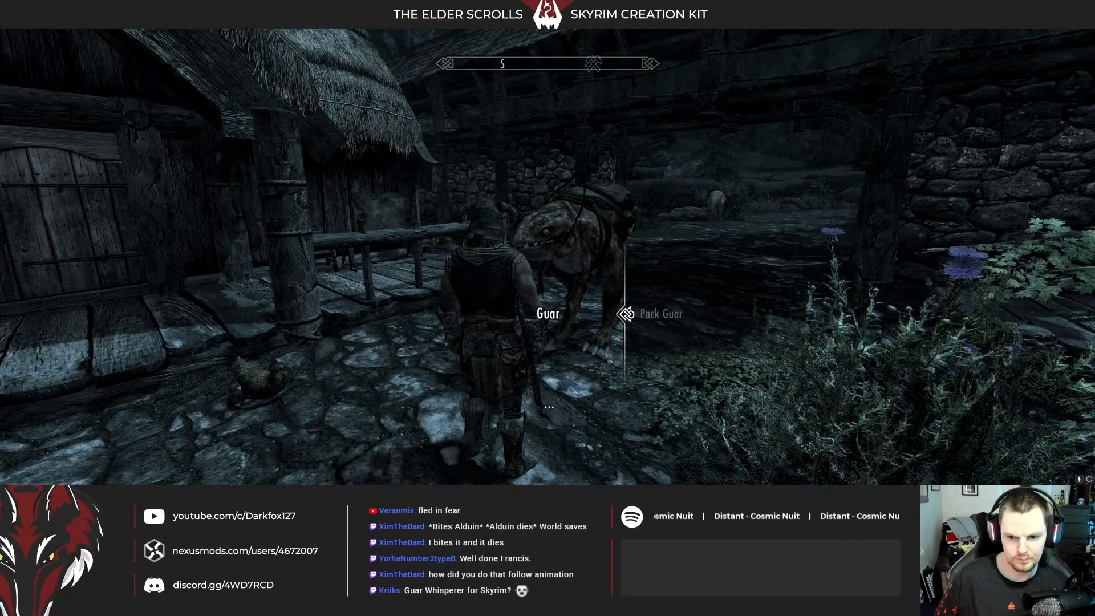
pyautogui.press('e')
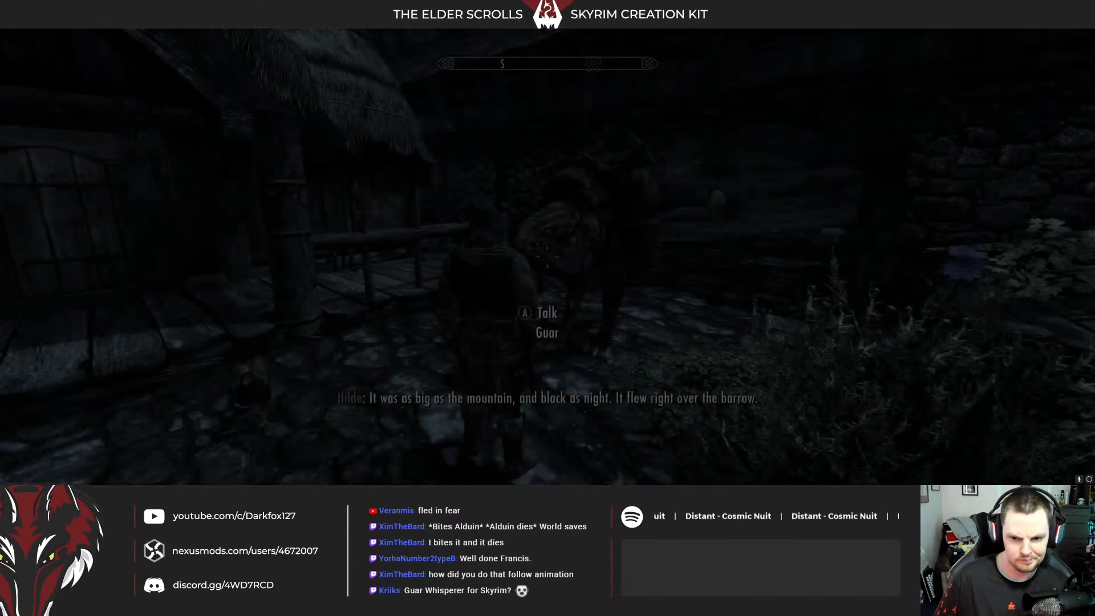
pyautogui.press('e')
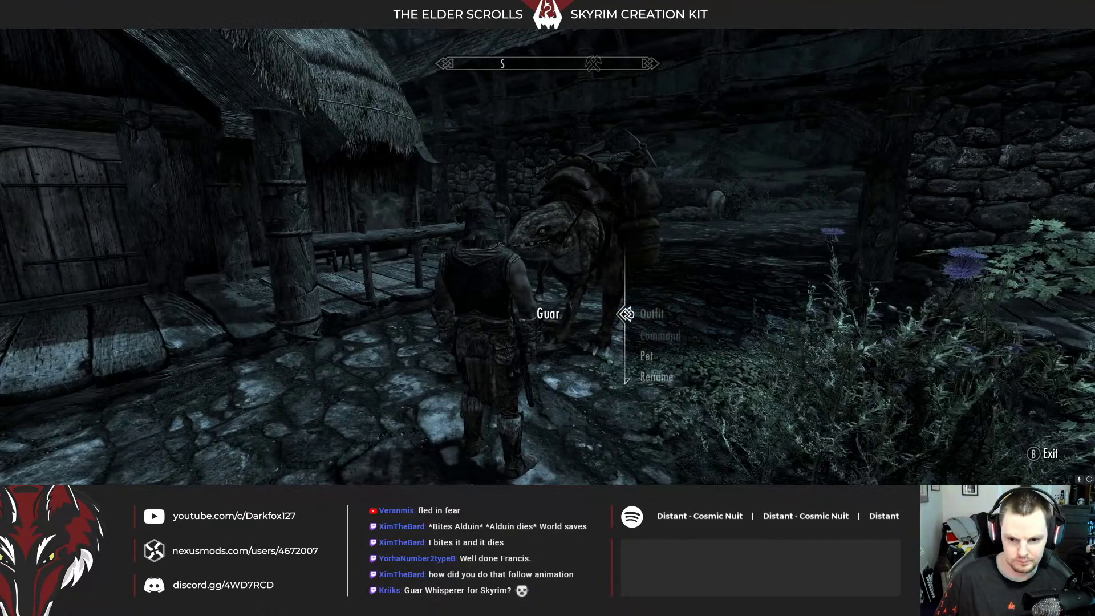
pyautogui.press('Down')
pyautogui.press('Down')
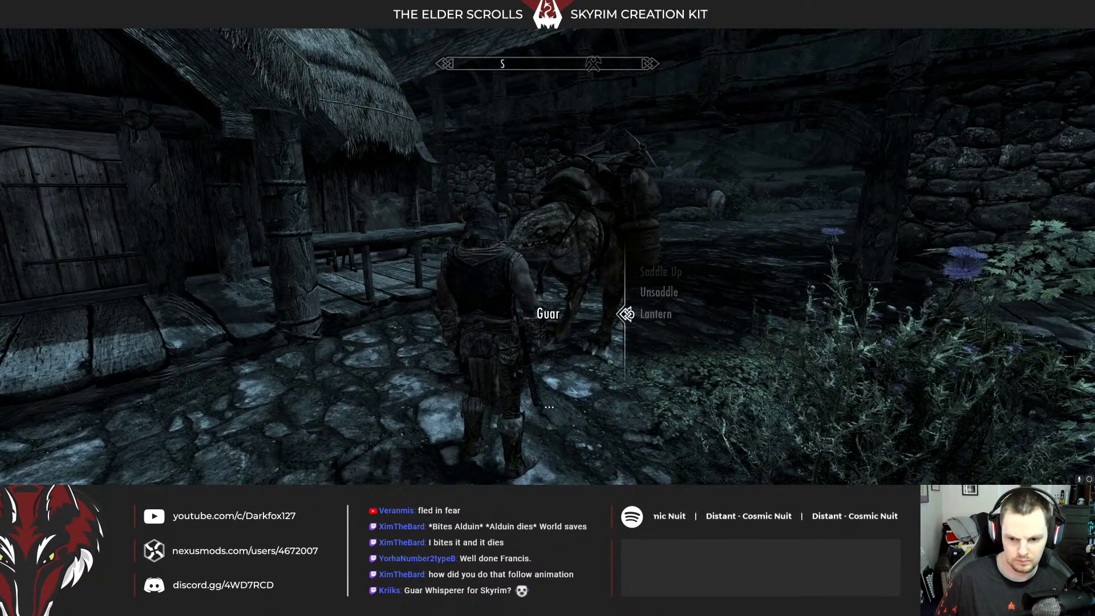
pyautogui.press('e')
# Take the lantern off the packed guar through its Outfit dialogue and leave the conversation
pyautogui.press('e')
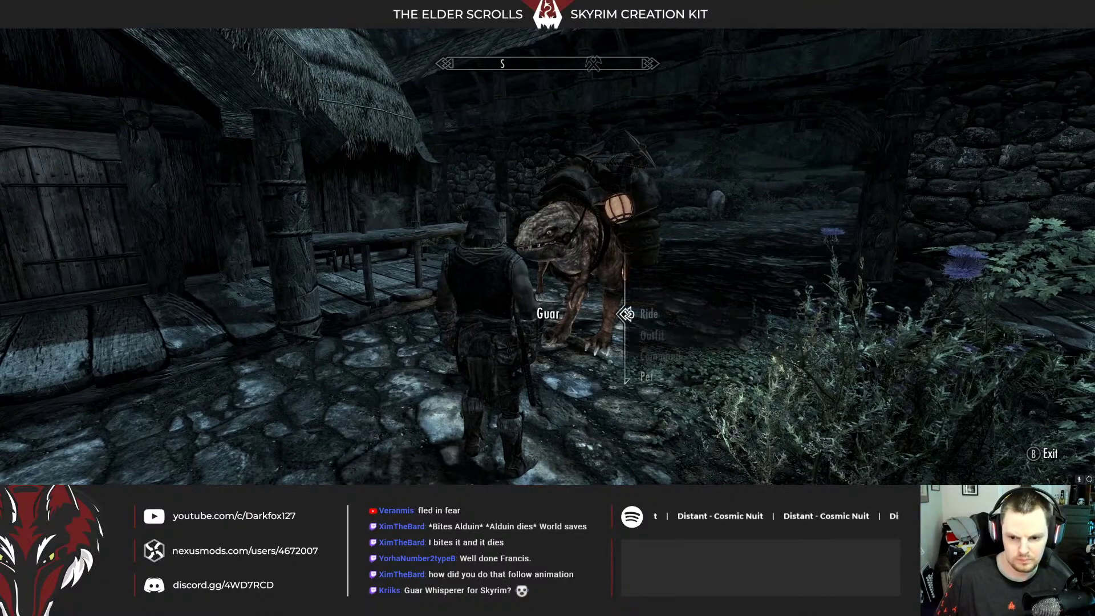
pyautogui.press('e')
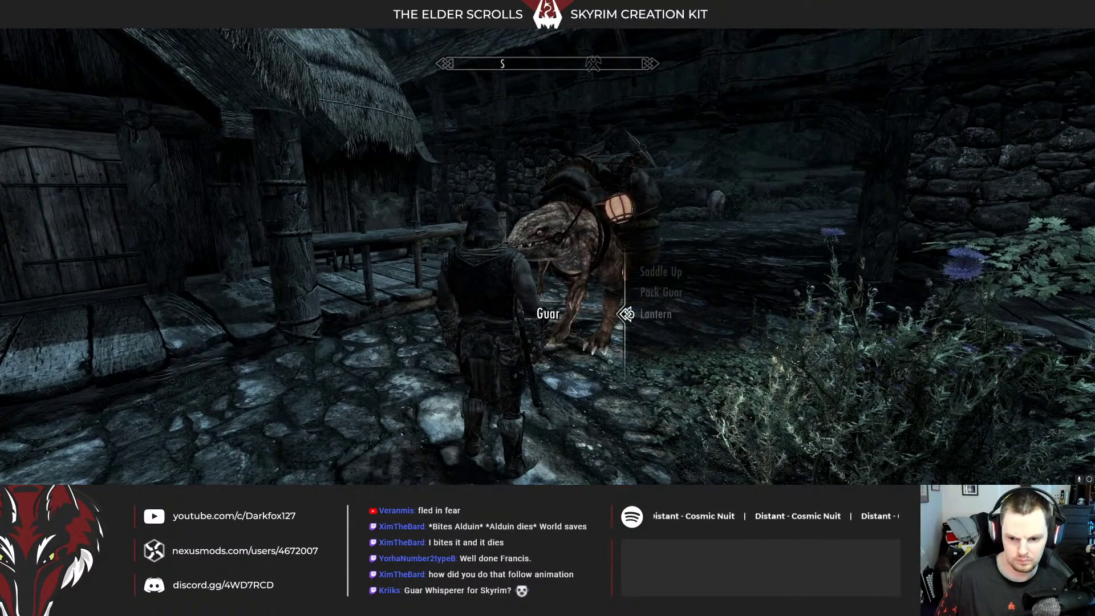
pyautogui.press('e')
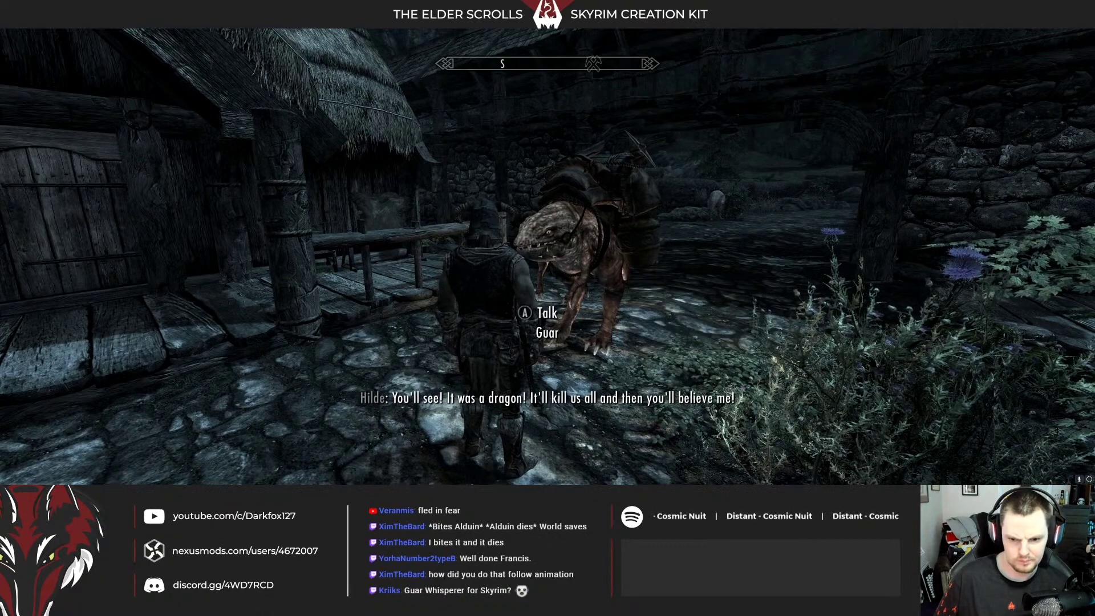
pyautogui.press('e')
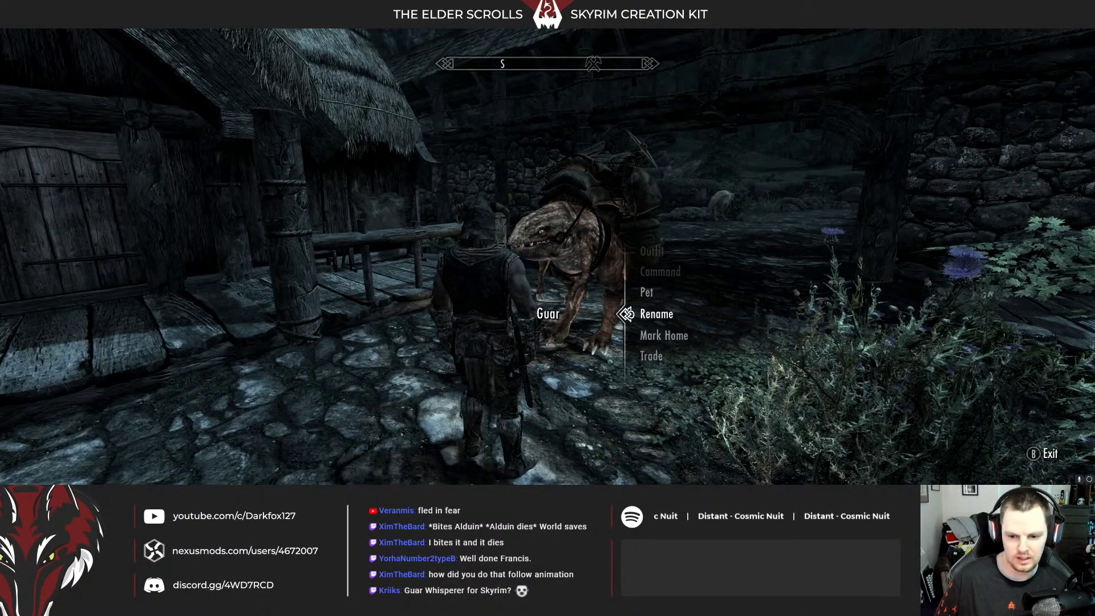
pyautogui.press('Tab')
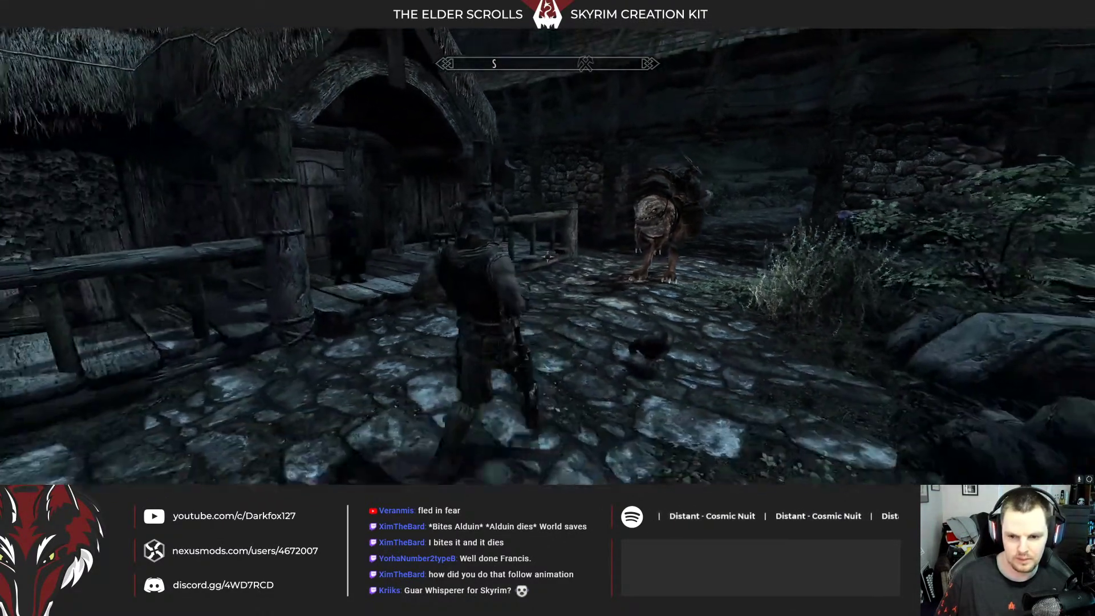
# Move away along the village street and switch to first-person view to check the guar's light from a distance
pyautogui.press('w')
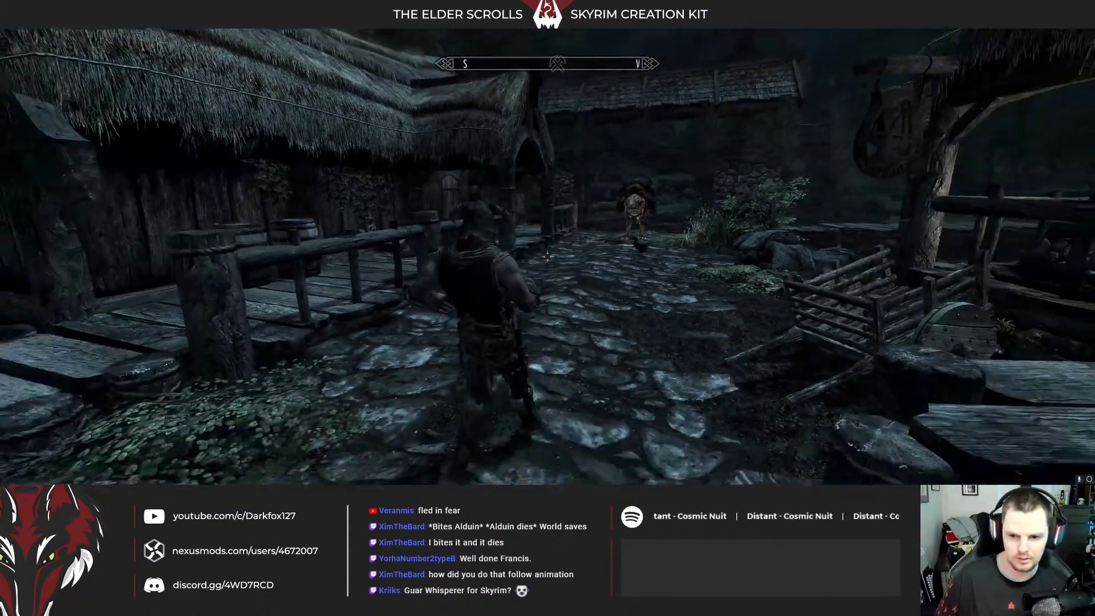
pyautogui.press('s')
pyautogui.press('f')
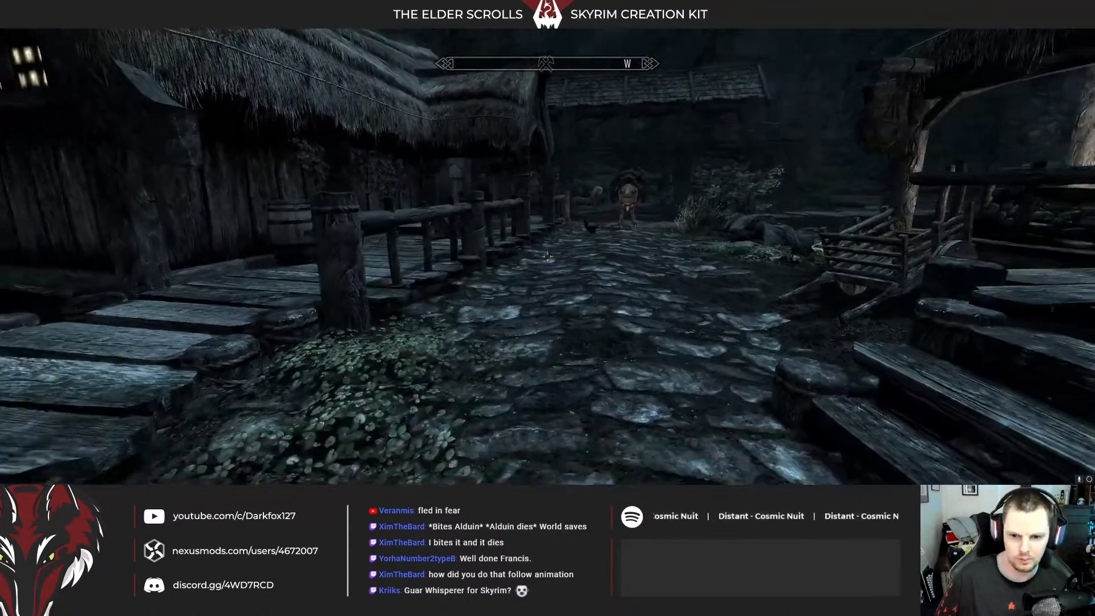
pyautogui.press('s')
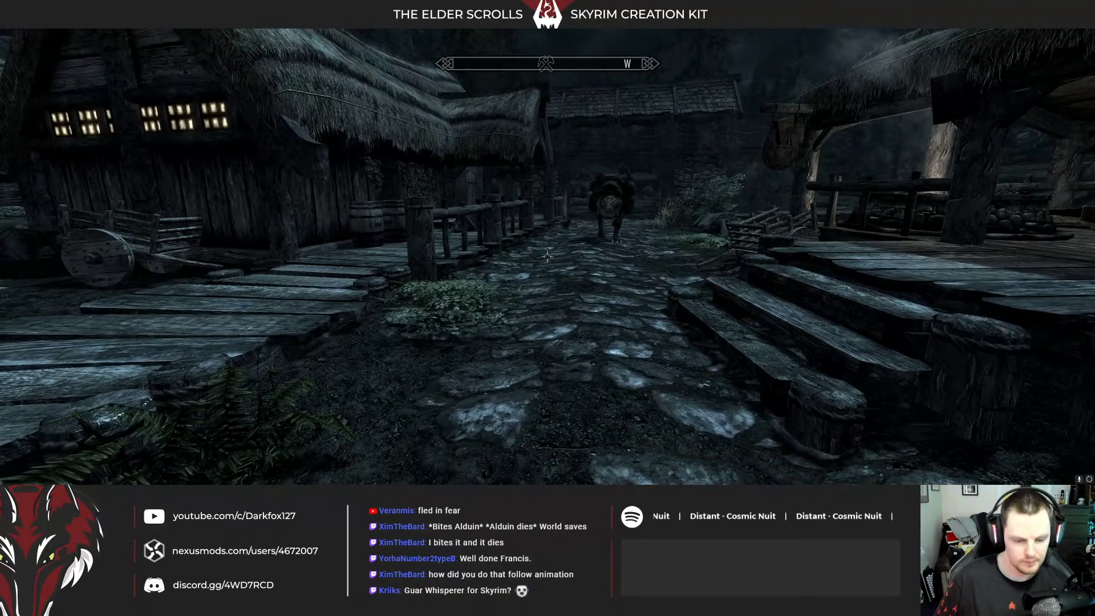
# Select the guar in the console, inspect its active effects, and close the console
pyautogui.press('`')
pyautogui.click(603, 209)
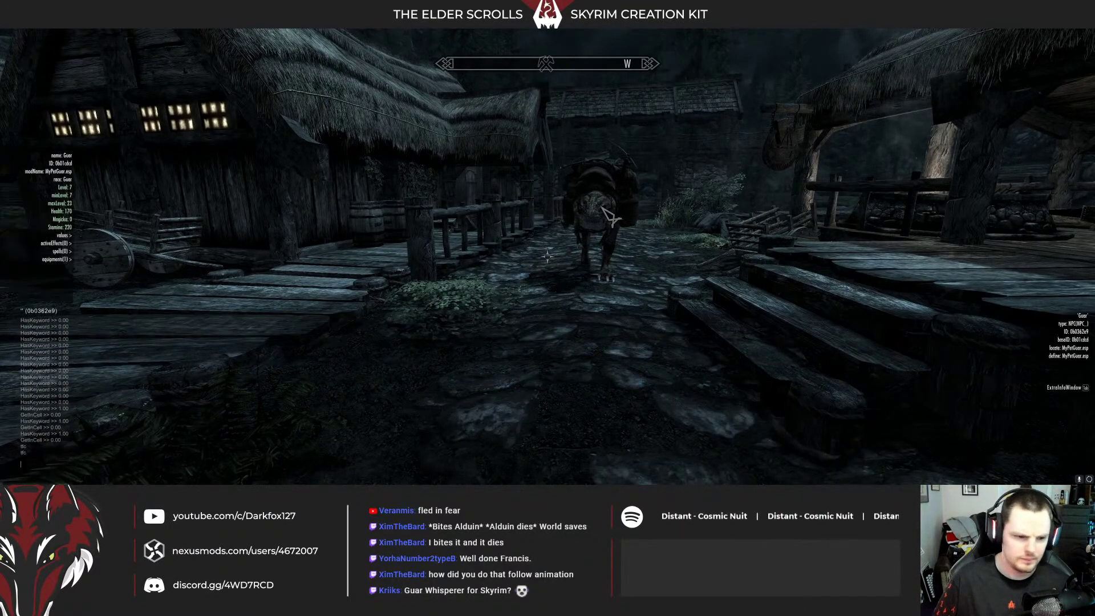
pyautogui.moveTo(71, 253)
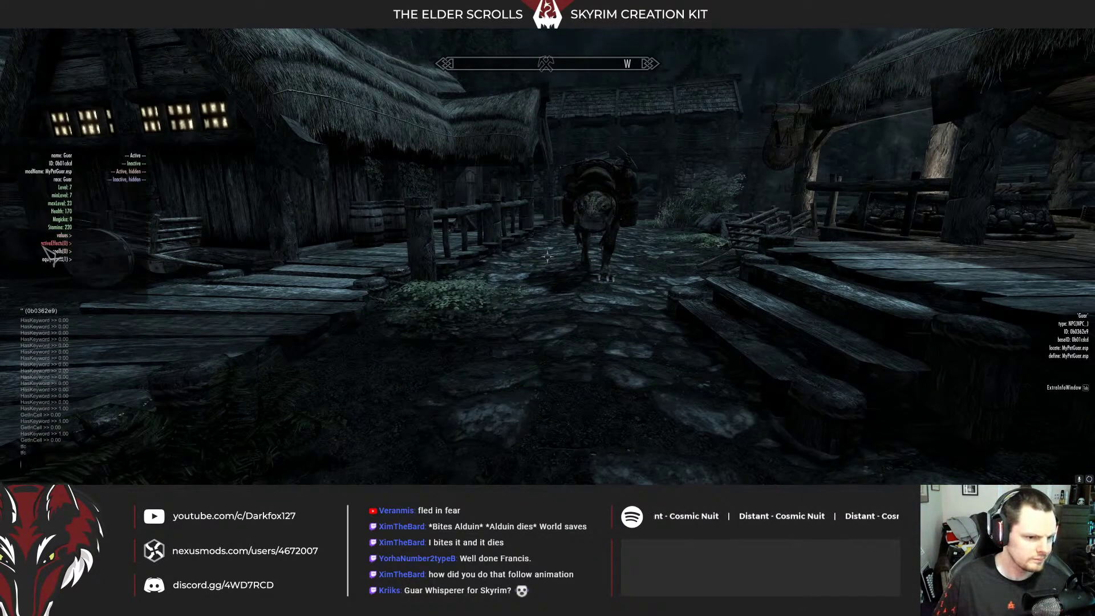
pyautogui.press('`')
# Switch to the Creation Kit and browse the script files in Skyrim's Data\Scripts\Source folder in File Explorer
pyautogui.hotkey('alt', 'Tab')
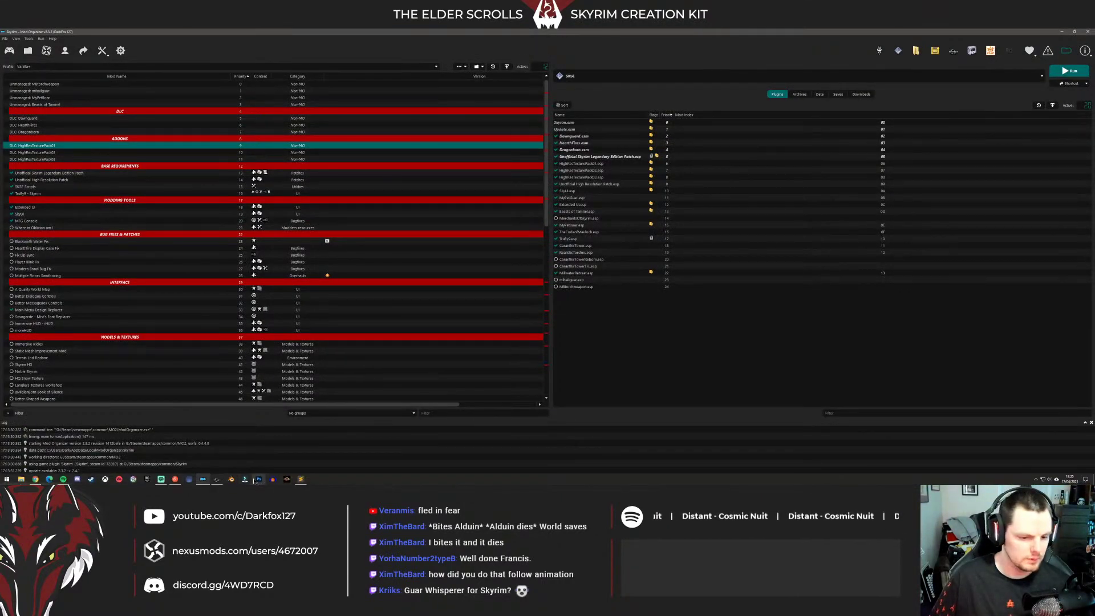
pyautogui.click(220, 480)
pyautogui.press('super+e')
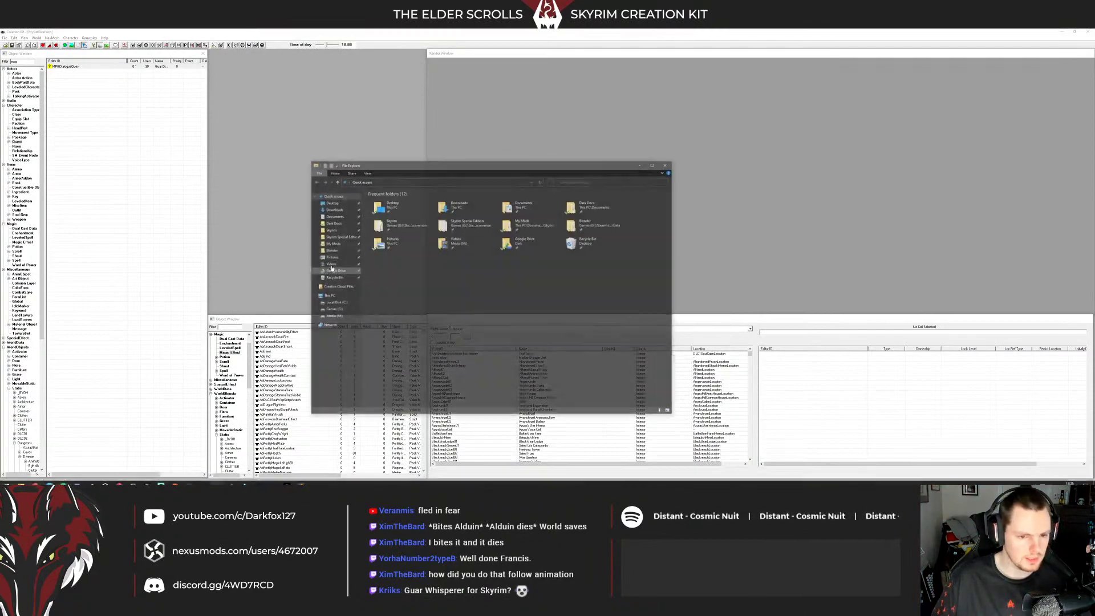
pyautogui.click(330, 230)
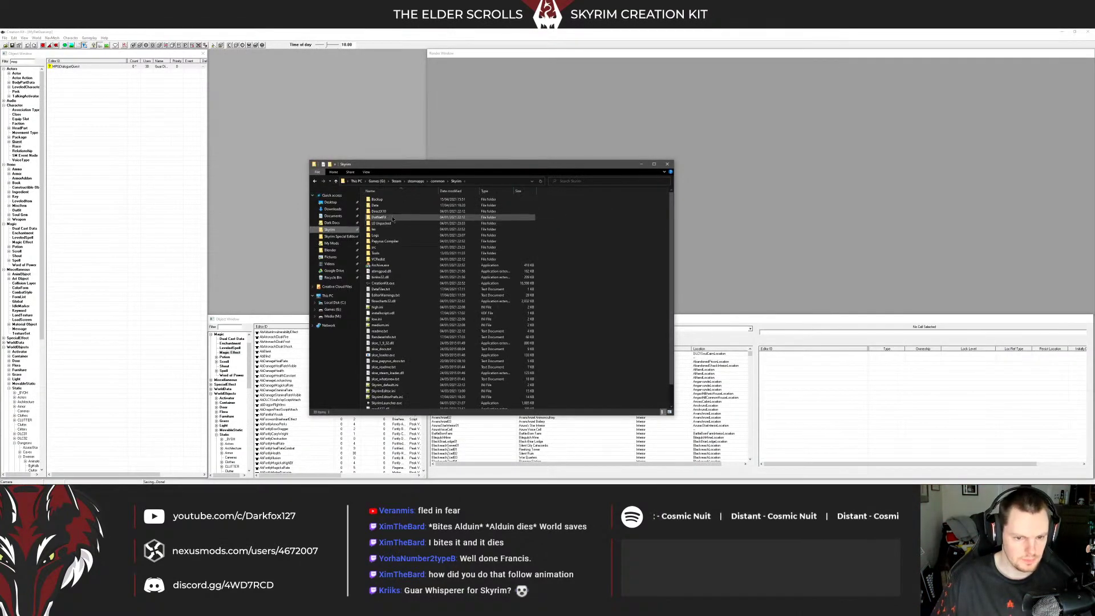
pyautogui.click(382, 205)
pyautogui.doubleClick(383, 206)
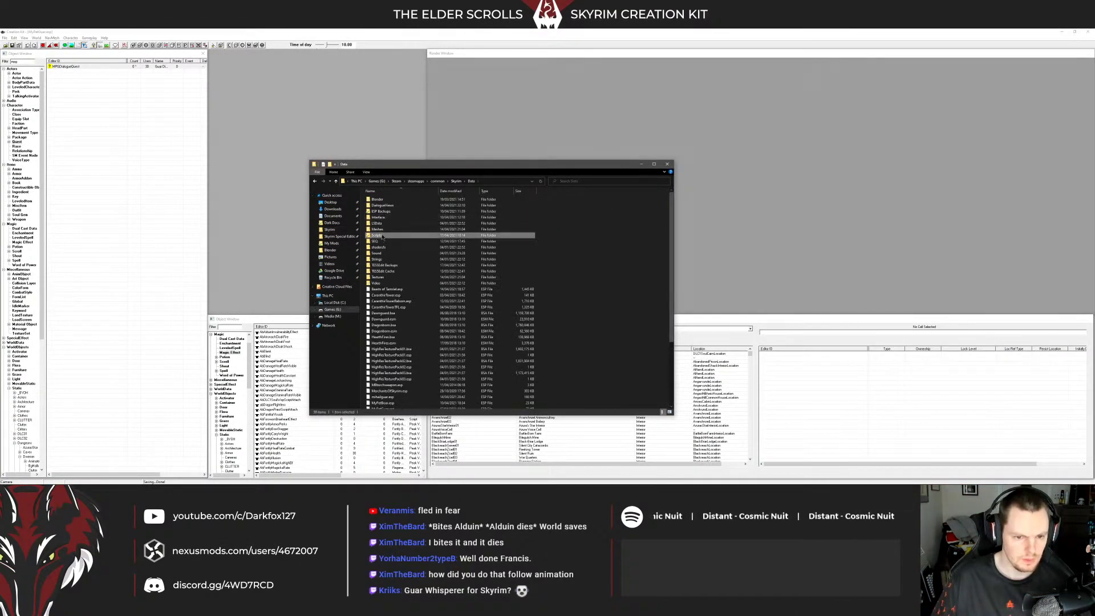
pyautogui.doubleClick(381, 216)
pyautogui.doubleClick(378, 211)
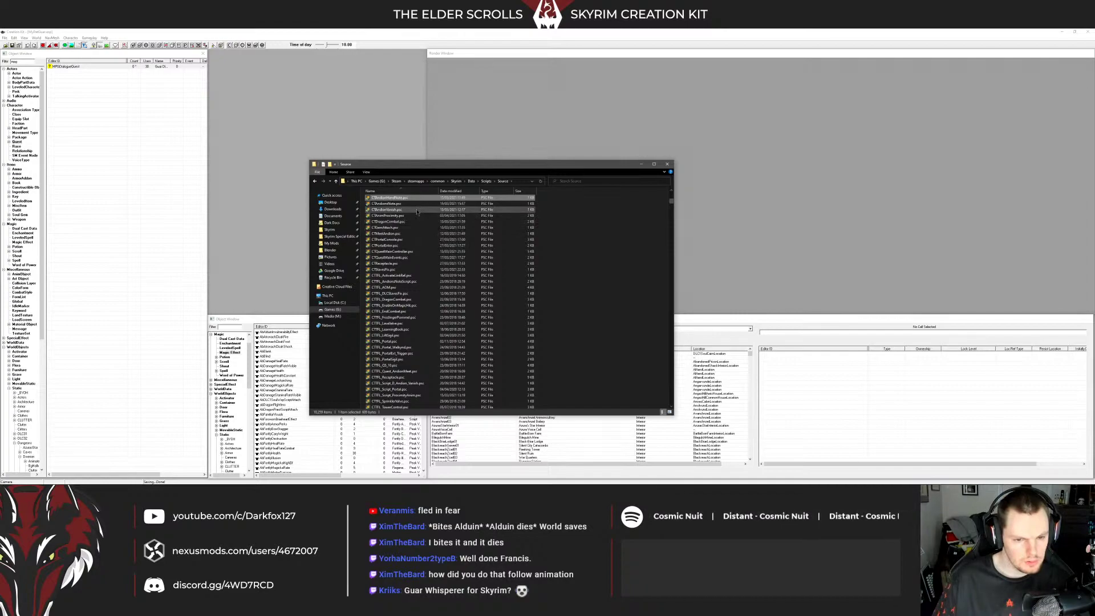
pyautogui.scroll(-5, 416, 220)
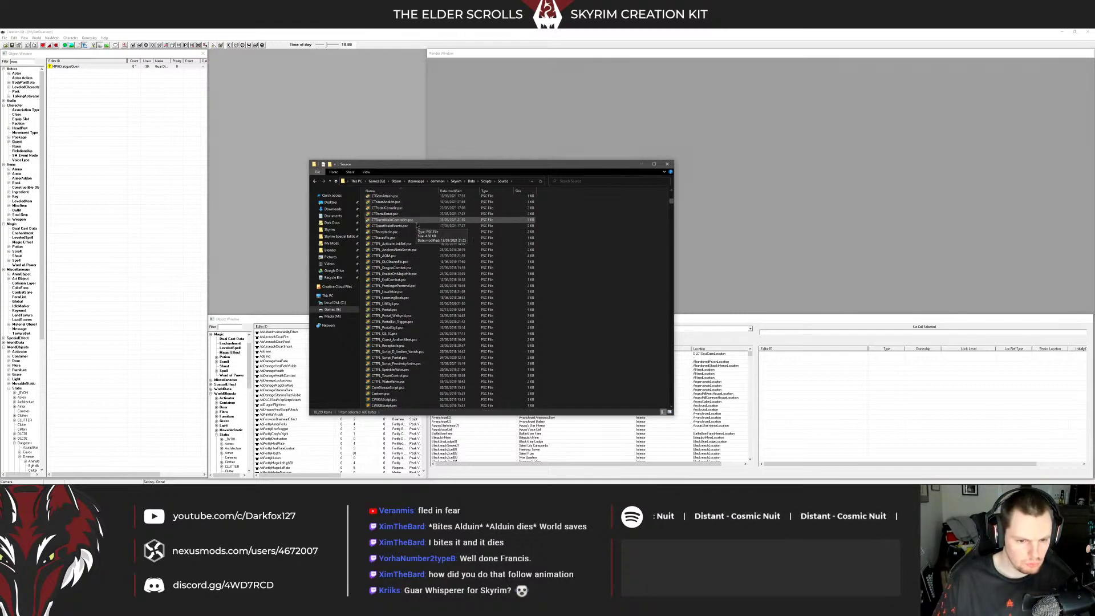
pyautogui.scroll(-8, 424, 246)
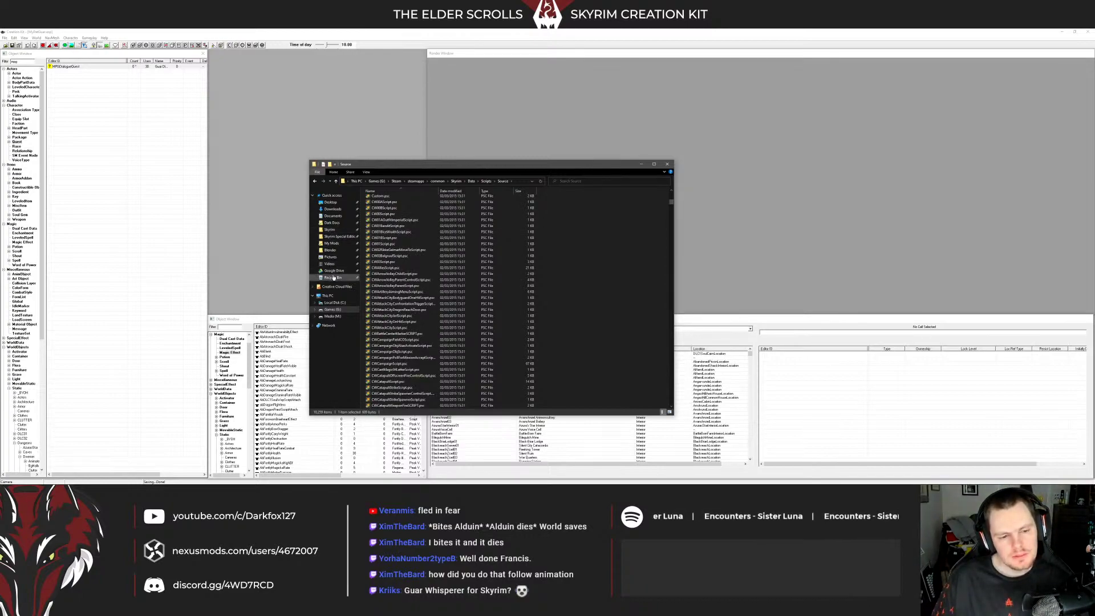
pyautogui.hotkey('shift', 'Delete')
pyautogui.click(570, 264)
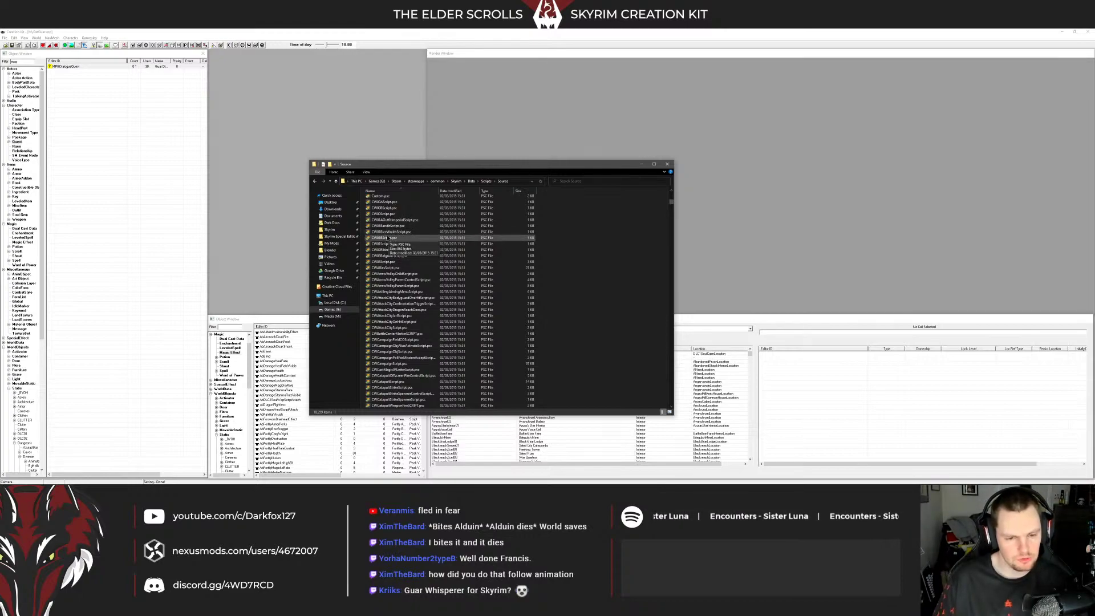
pyautogui.click(329, 230)
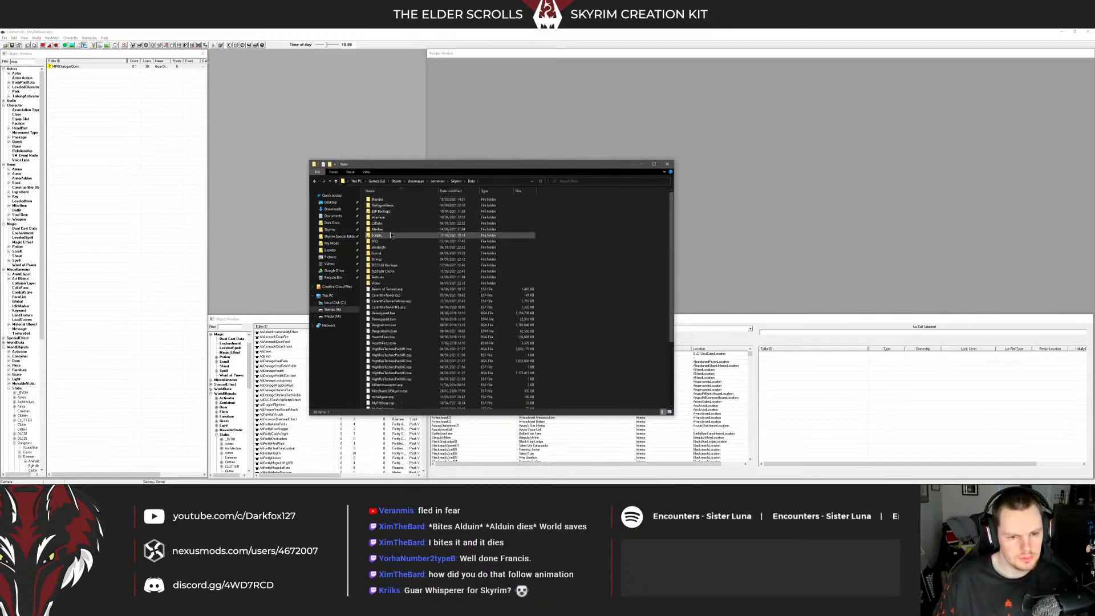
pyautogui.doubleClick(391, 234)
pyautogui.scroll(-5, 408, 240)
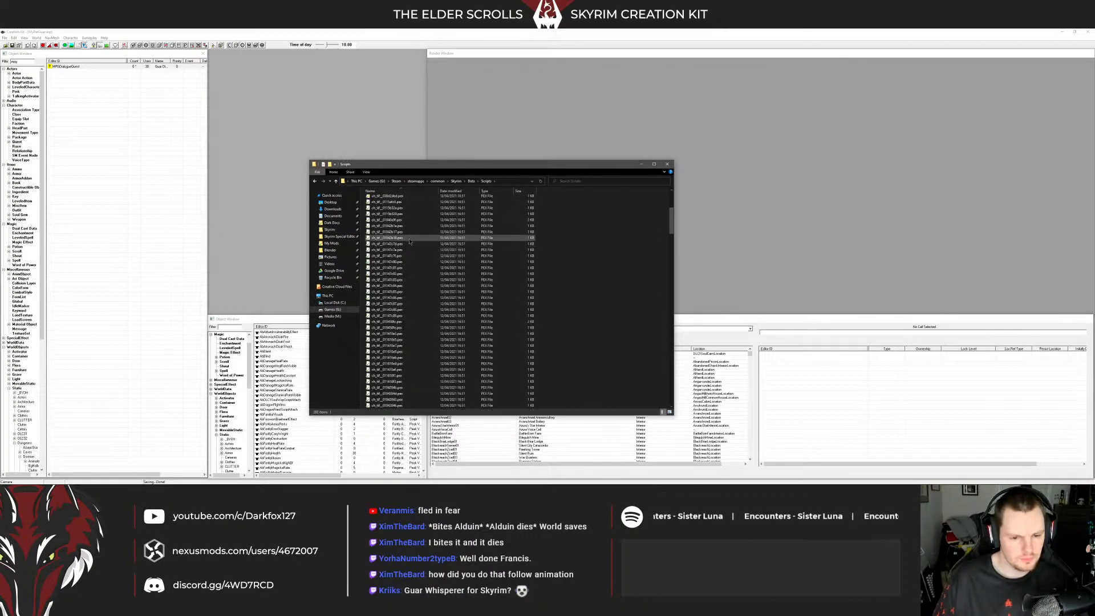
# Browse from My Mods into the released Estate mod's Mod Files\Legacy\Scripts\Source folder
pyautogui.click(335, 243)
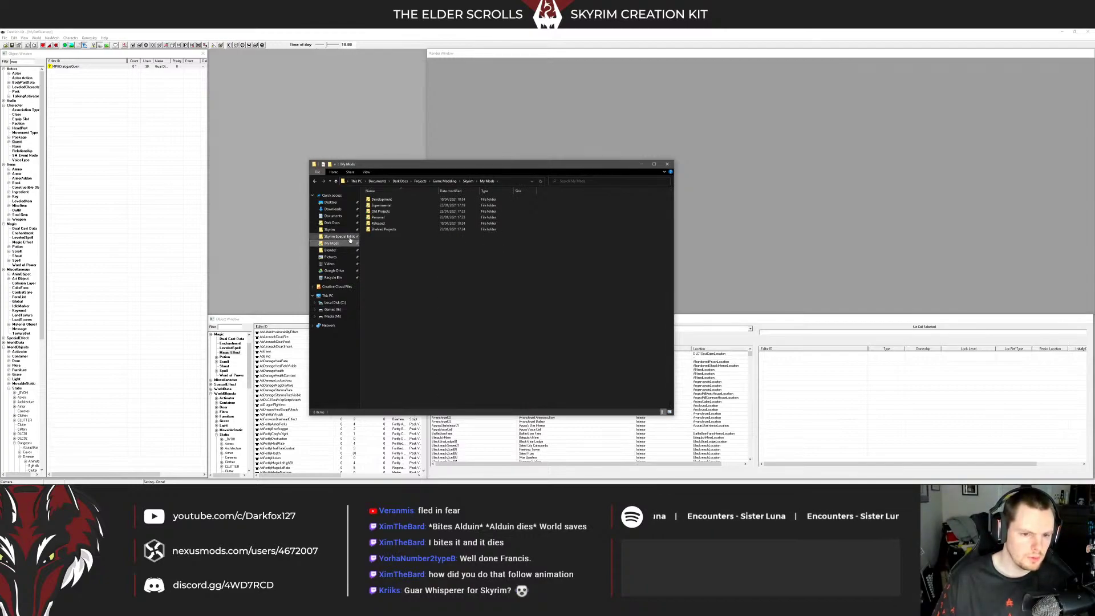
pyautogui.doubleClick(381, 223)
pyautogui.doubleClick(385, 212)
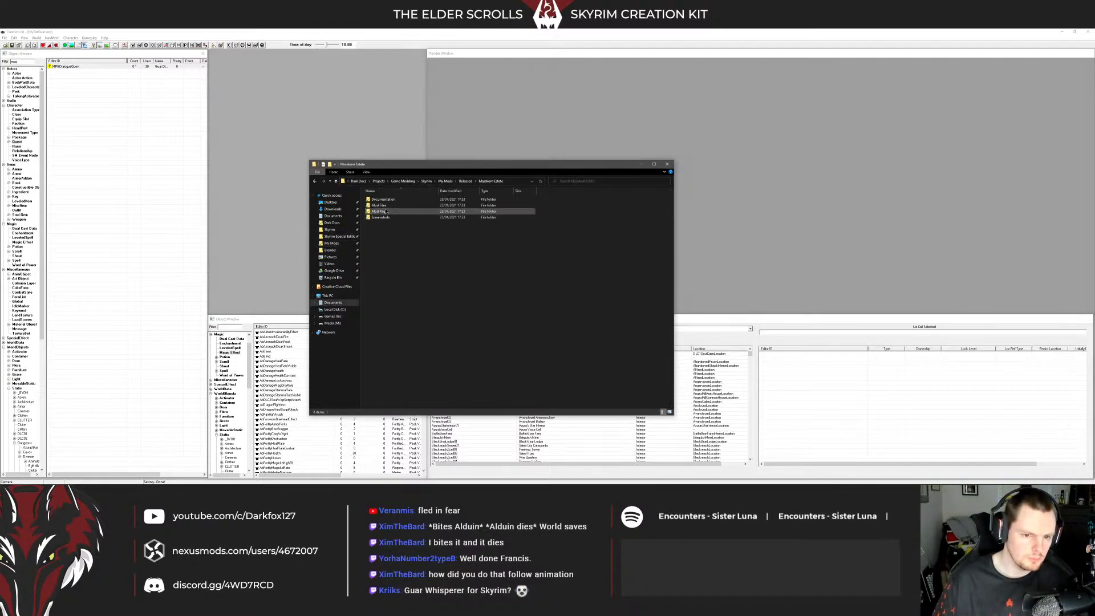
pyautogui.doubleClick(385, 211)
pyautogui.doubleClick(382, 206)
pyautogui.click(316, 182)
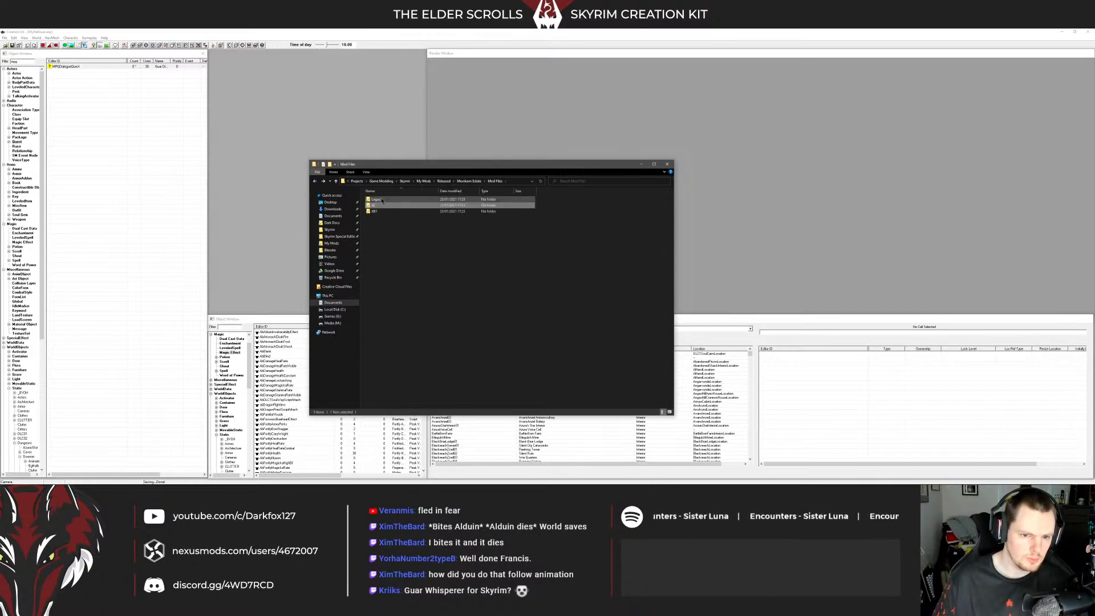
pyautogui.doubleClick(382, 200)
pyautogui.doubleClick(383, 218)
pyautogui.doubleClick(384, 201)
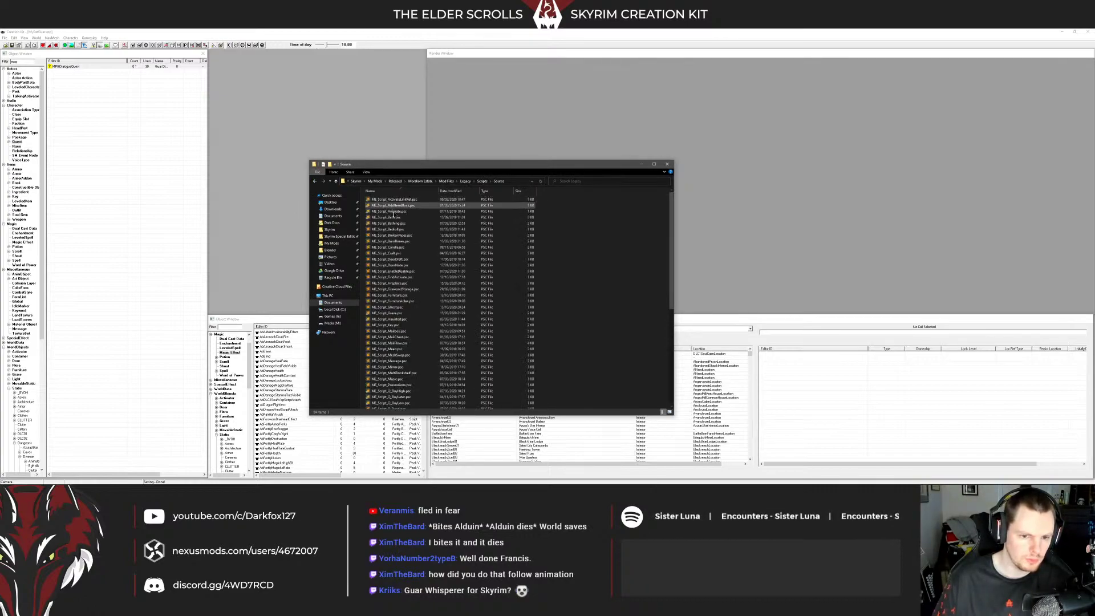
# Open ME_Script_Sconce.psc in Sublime Text and copy the Game.FindClosestReferenceOfAnyTypeInListFromRef delete line from its ExtinguishSconce function
pyautogui.scroll(-1, 433, 268)
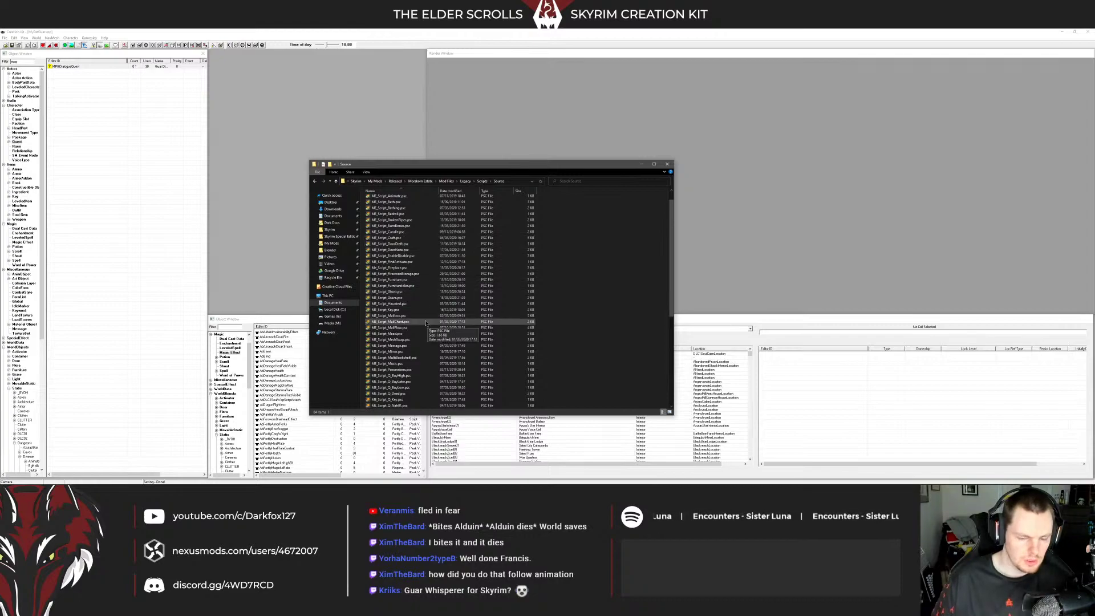
pyautogui.scroll(-8, 425, 316)
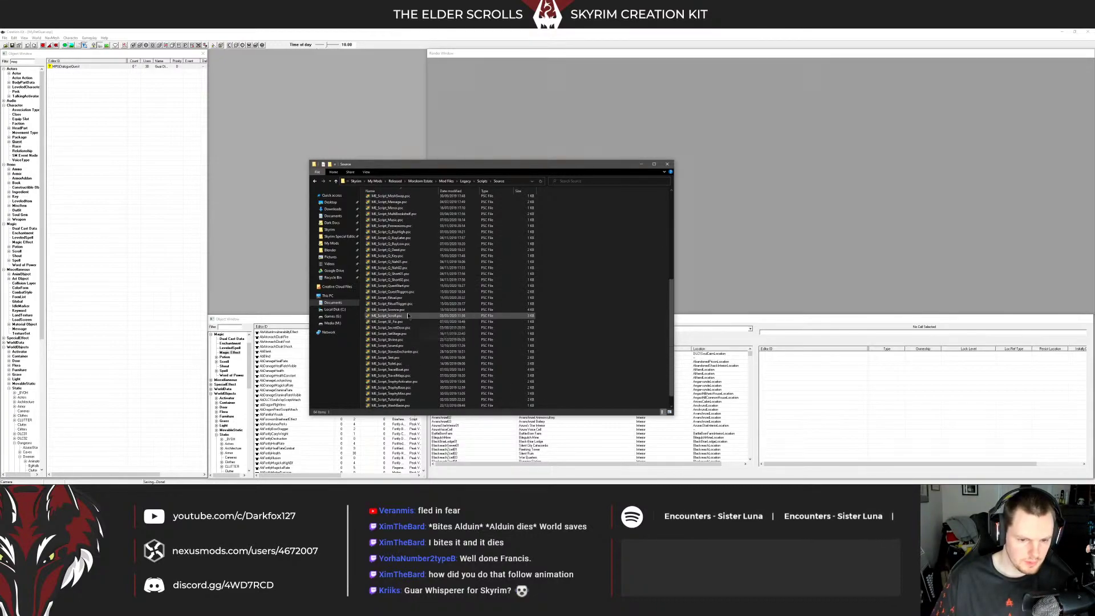
pyautogui.doubleClick(421, 309)
pyautogui.scroll(-10, 333, 276)
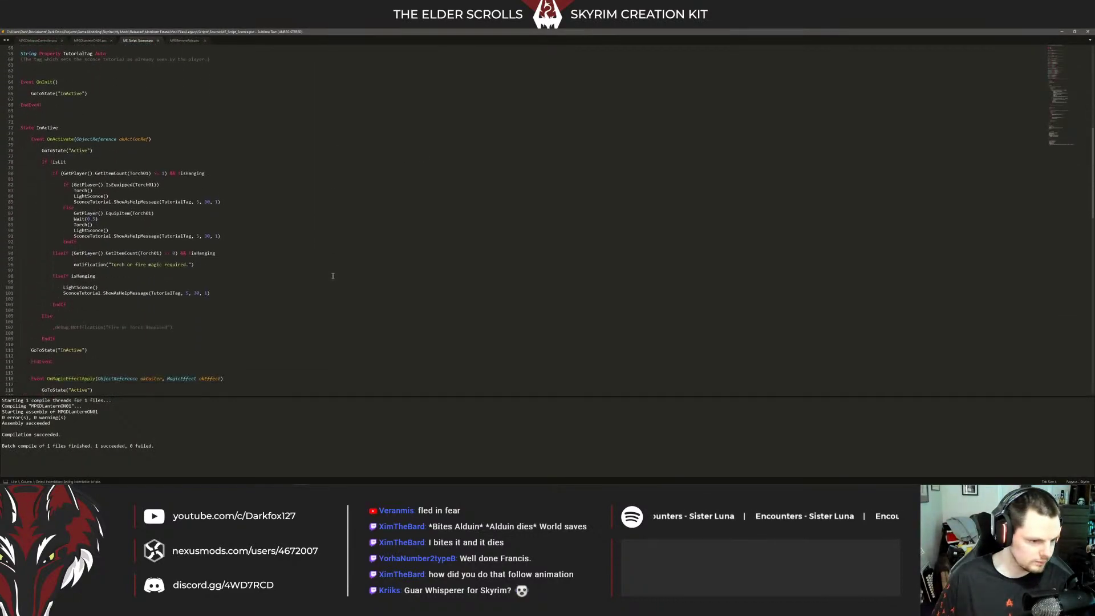
pyautogui.scroll(-20, 225, 229)
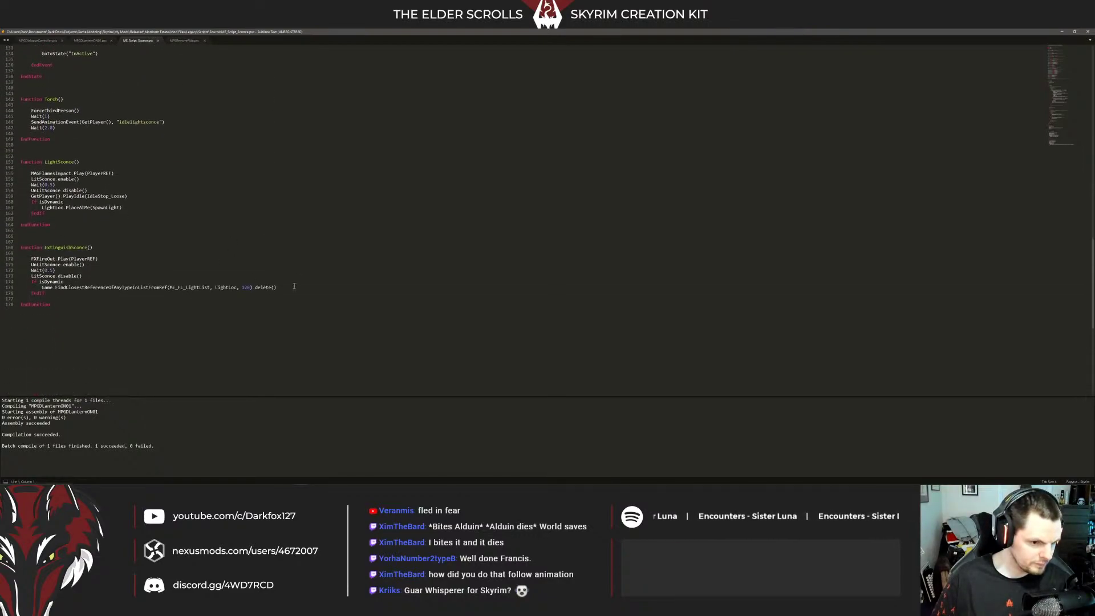
pyautogui.moveTo(294, 286); pyautogui.dragTo(40, 290)
pyautogui.rightClick(50, 290)
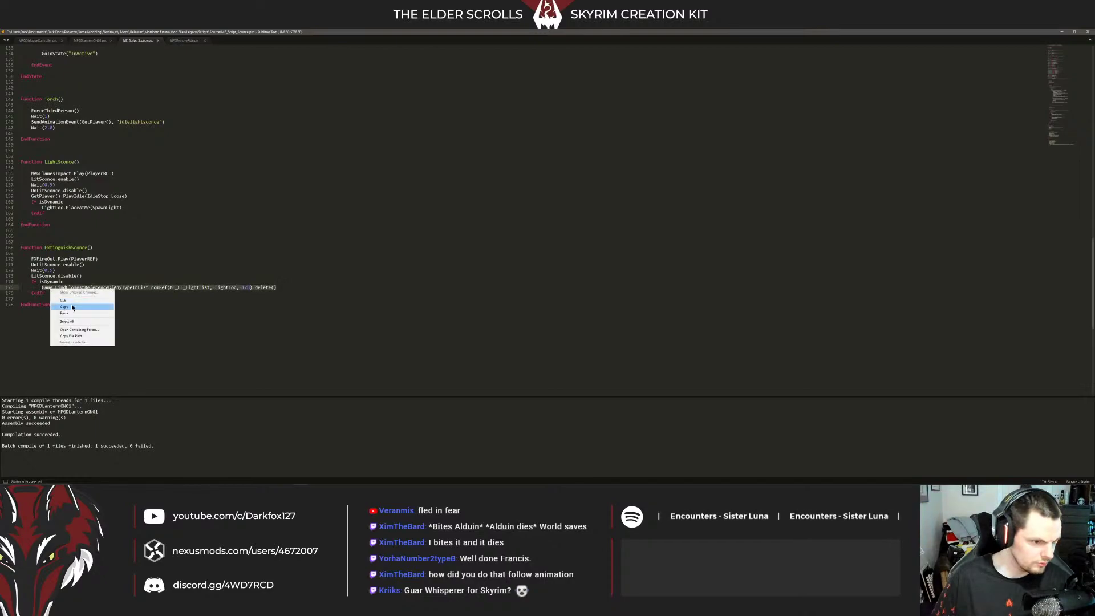
pyautogui.click(62, 301)
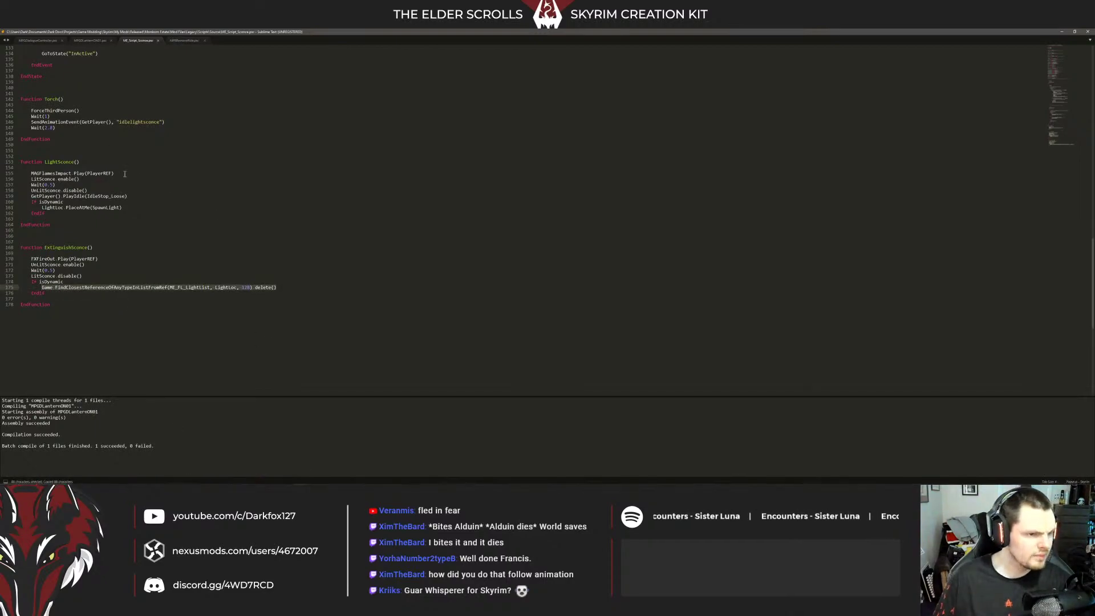
# Close the two other MPG scripts, leaving MPGDialogueController.psc and the sconce script open
pyautogui.click(184, 41)
pyautogui.hotkey('ctrl', 'w')
pyautogui.click(90, 41)
pyautogui.hotkey('ctrl', 'w')
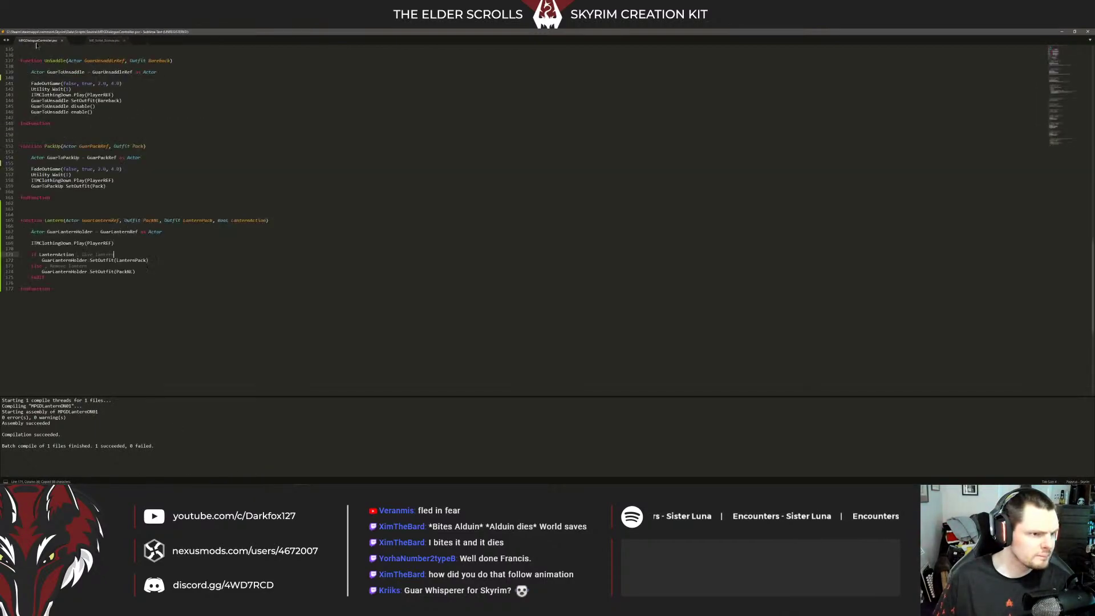
# Paste the copied delete line below SetOutfit(PackNL) in the Else branch of MPGDialogueController's Lantern function and save
pyautogui.click(184, 195)
pyautogui.scroll(9, 184, 195)
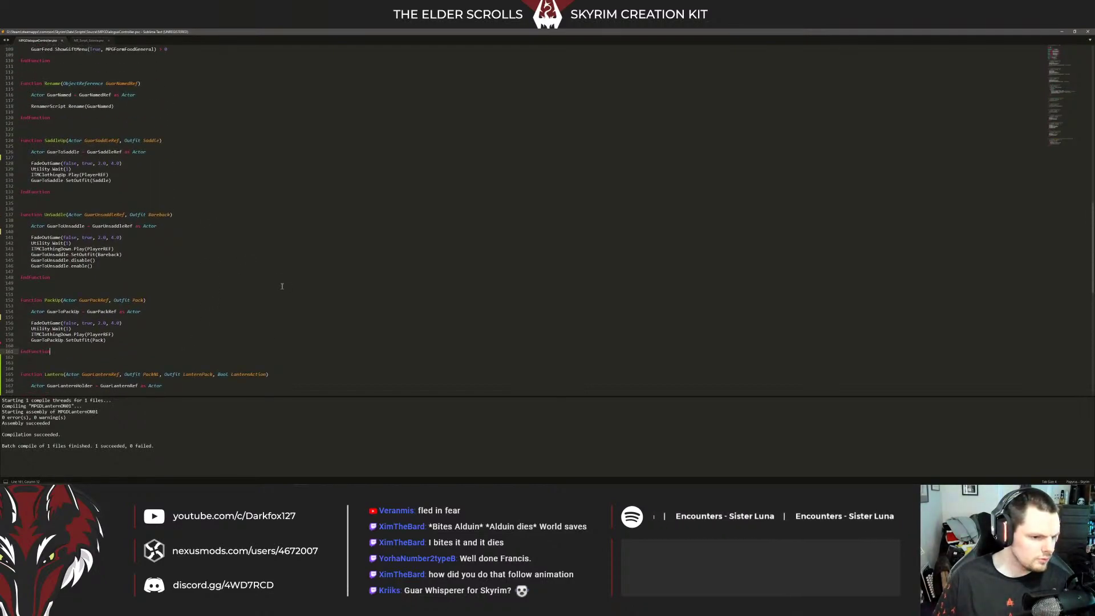
pyautogui.scroll(-6, 261, 291)
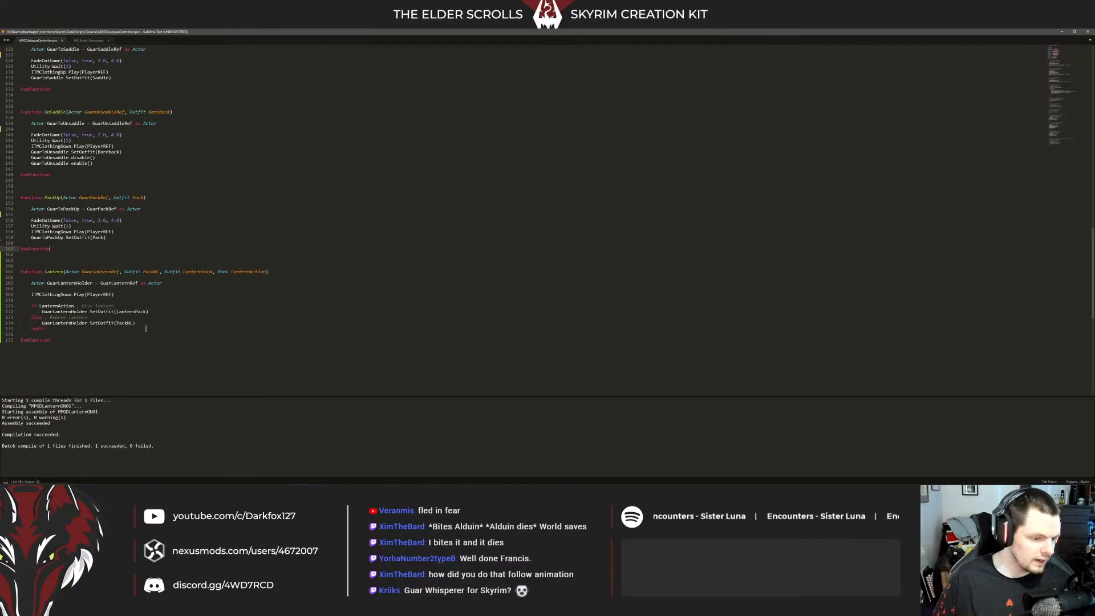
pyautogui.click(147, 323)
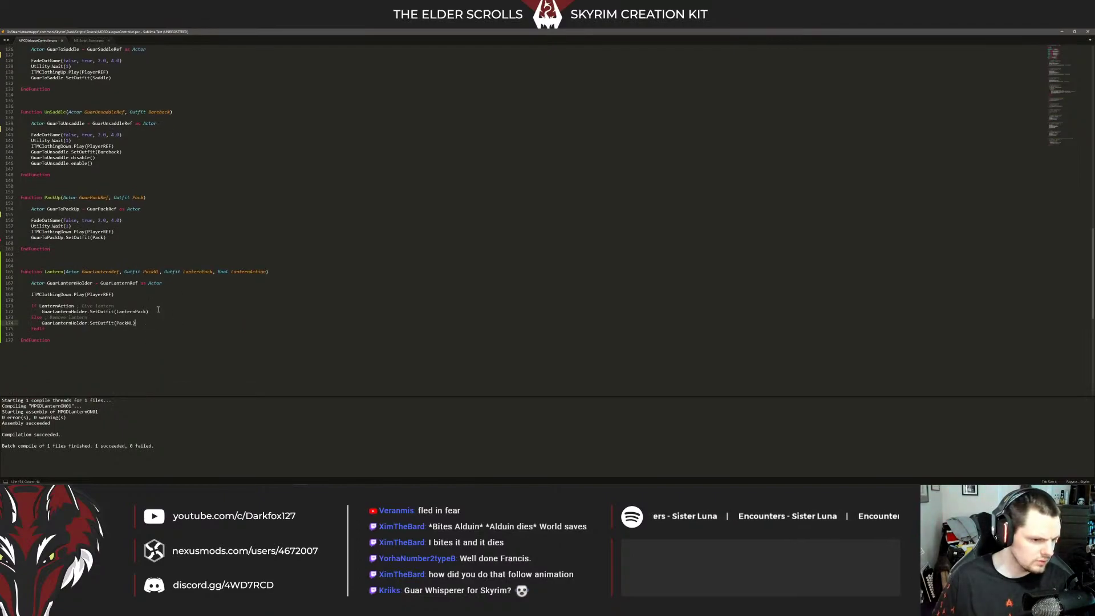
pyautogui.click(158, 311)
pyautogui.click(152, 323)
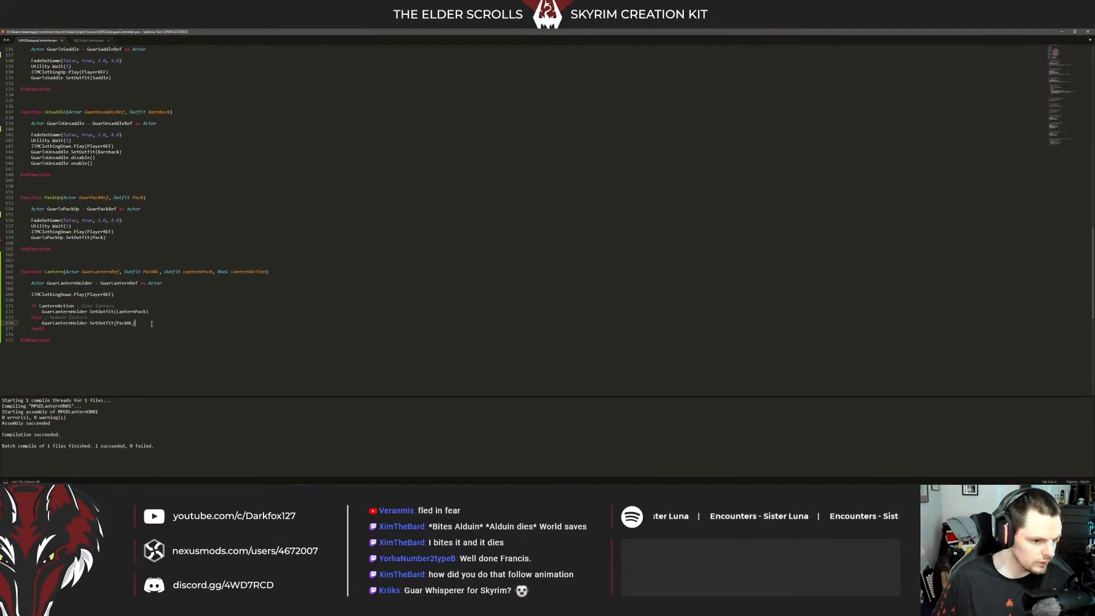
pyautogui.press('Return')
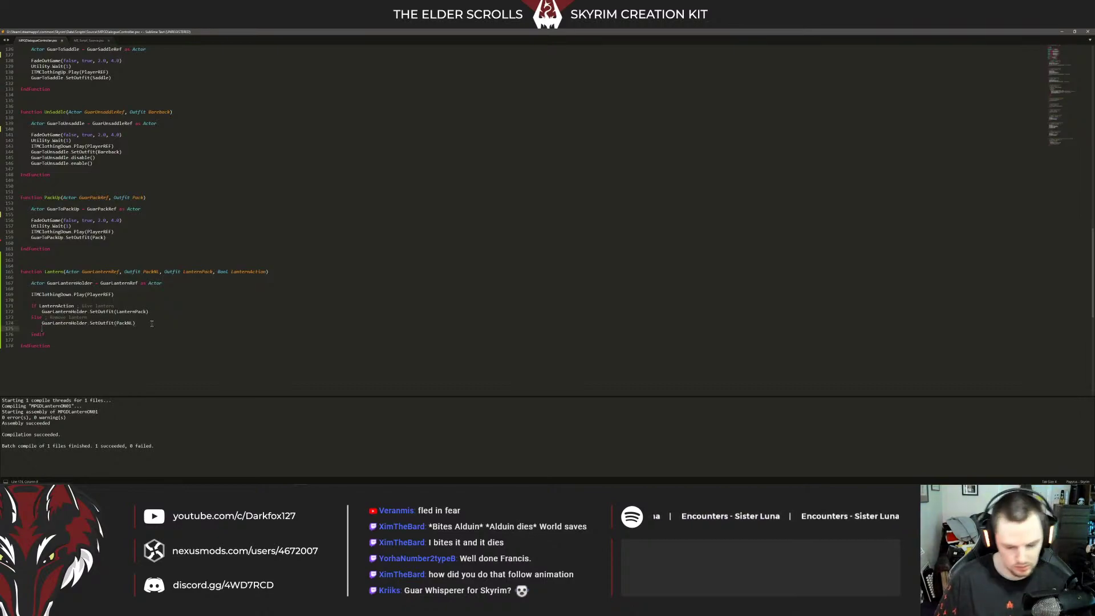
pyautogui.hotkey('ctrl', 'v')
pyautogui.hotkey('ctrl', 'b')
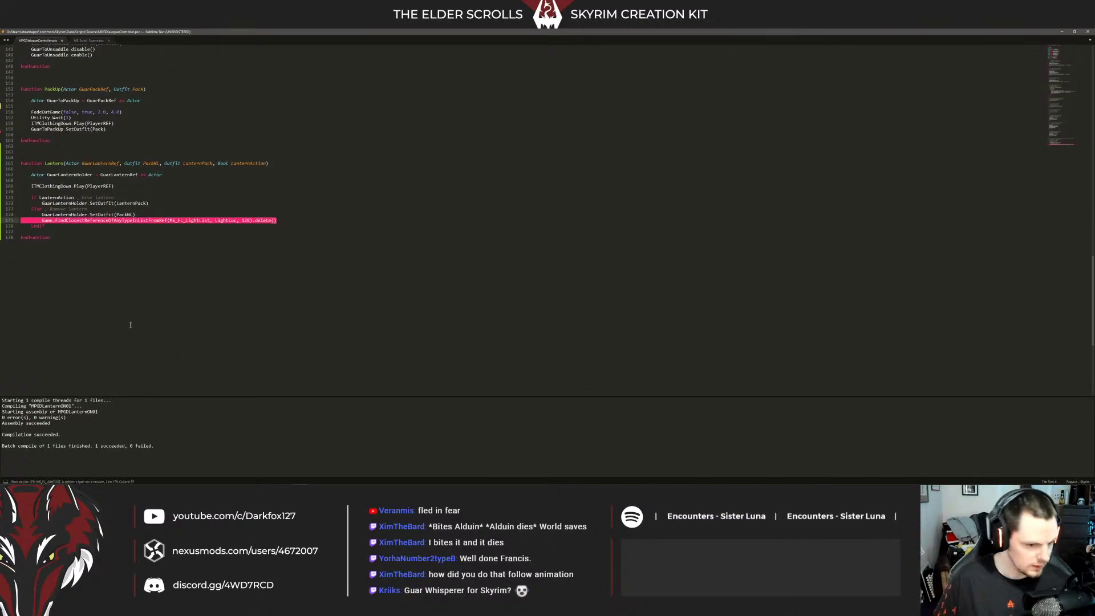
# In the pasted delete line, replace the LightLoc reference with GuarLanternRef and set the search radius to 256
pyautogui.doubleClick(188, 220)
pyautogui.scroll(2, 221, 245)
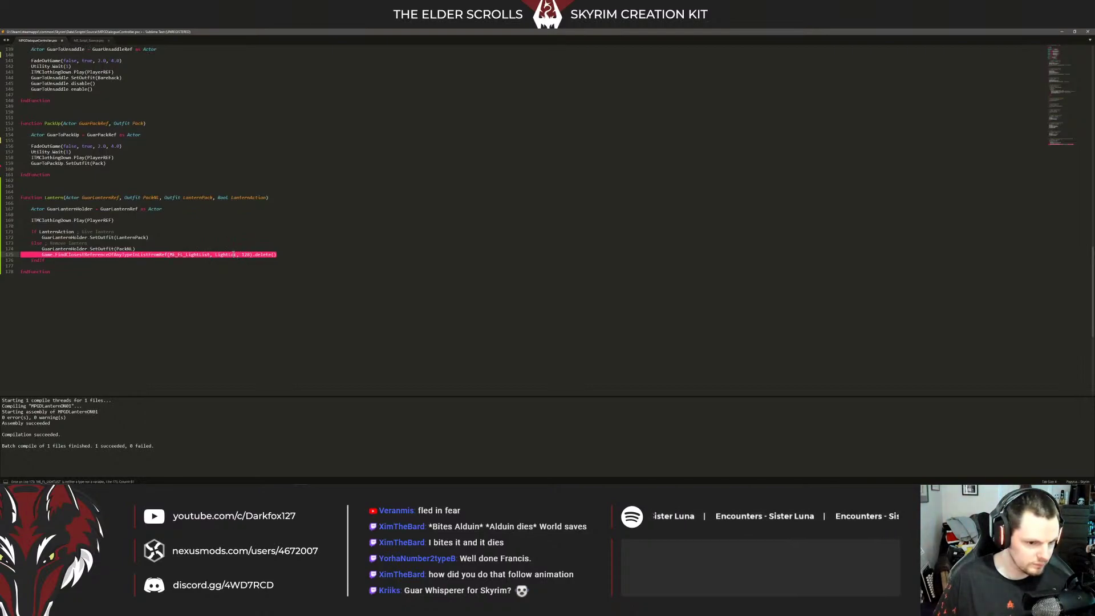
pyautogui.doubleClick(228, 254)
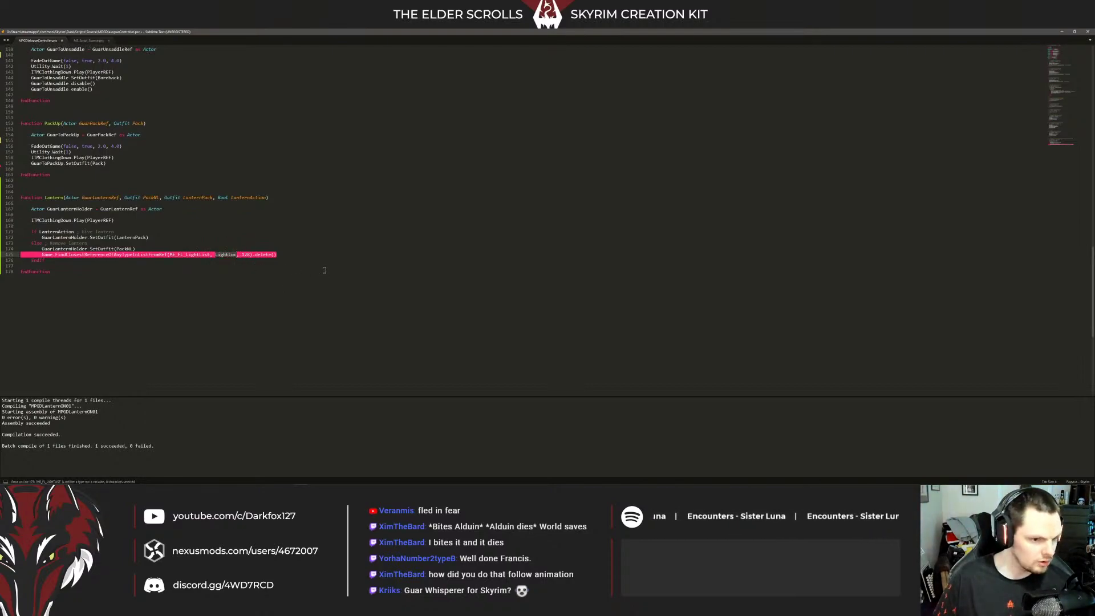
pyautogui.write('GuarLanternR')
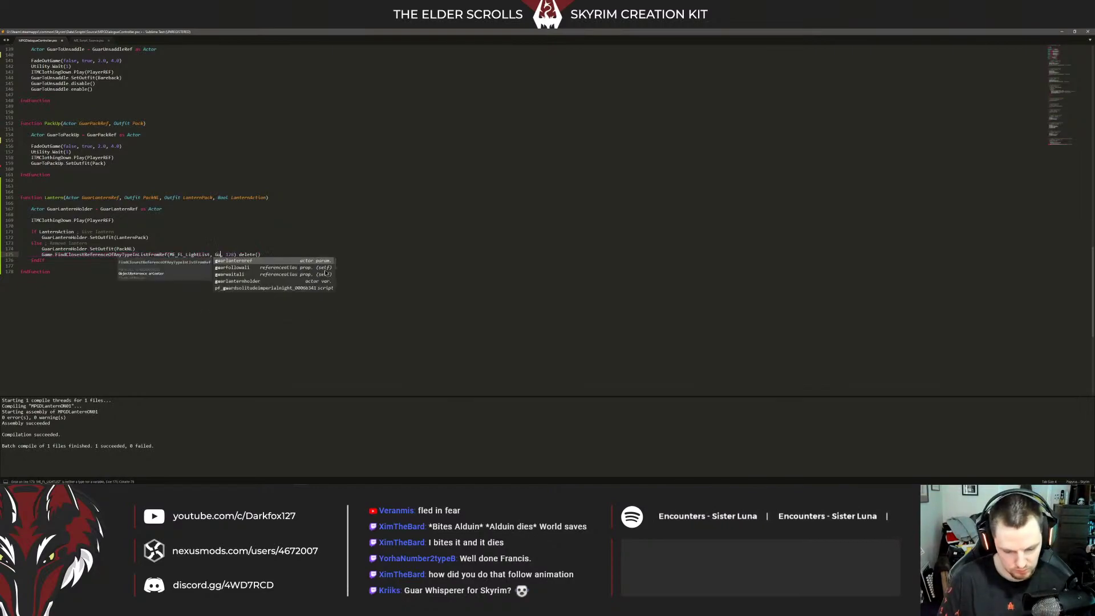
pyautogui.write('ef')
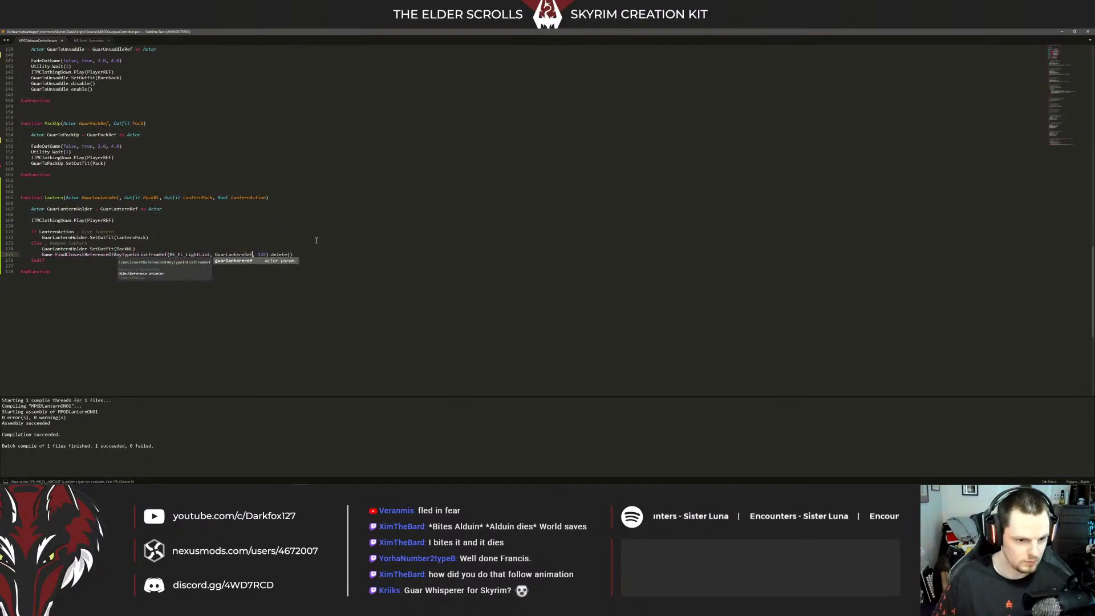
pyautogui.click(315, 239)
pyautogui.doubleClick(262, 254)
pyautogui.write('256')
pyautogui.click(310, 250)
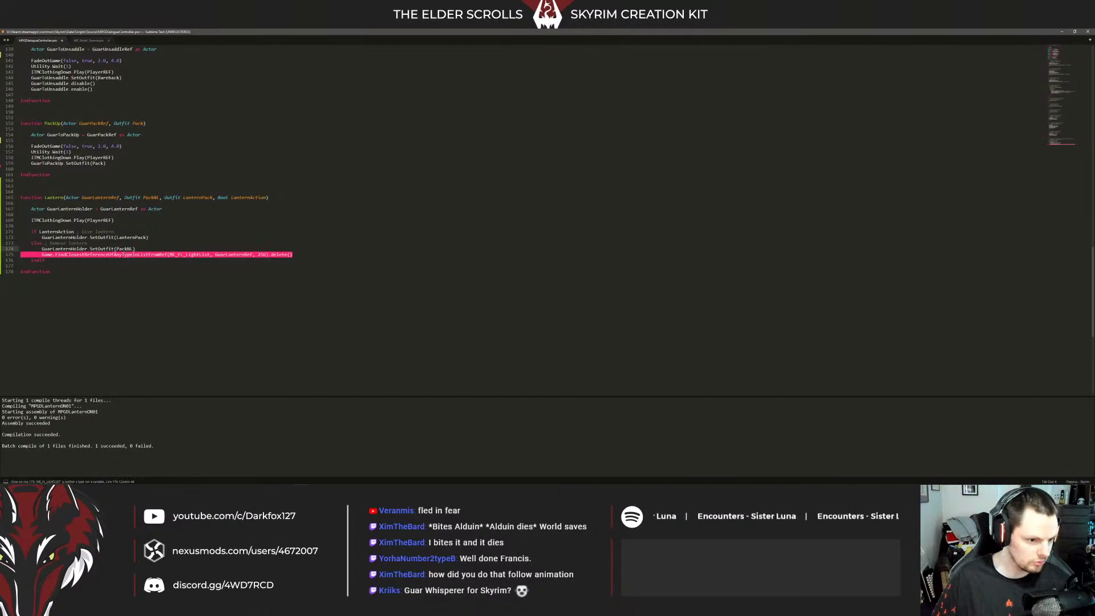
# Declare an auto FormList property named MPGFormLantern below MPGFormFoodGeneral and compile the script
pyautogui.click(143, 255)
pyautogui.scroll(20, 209, 257)
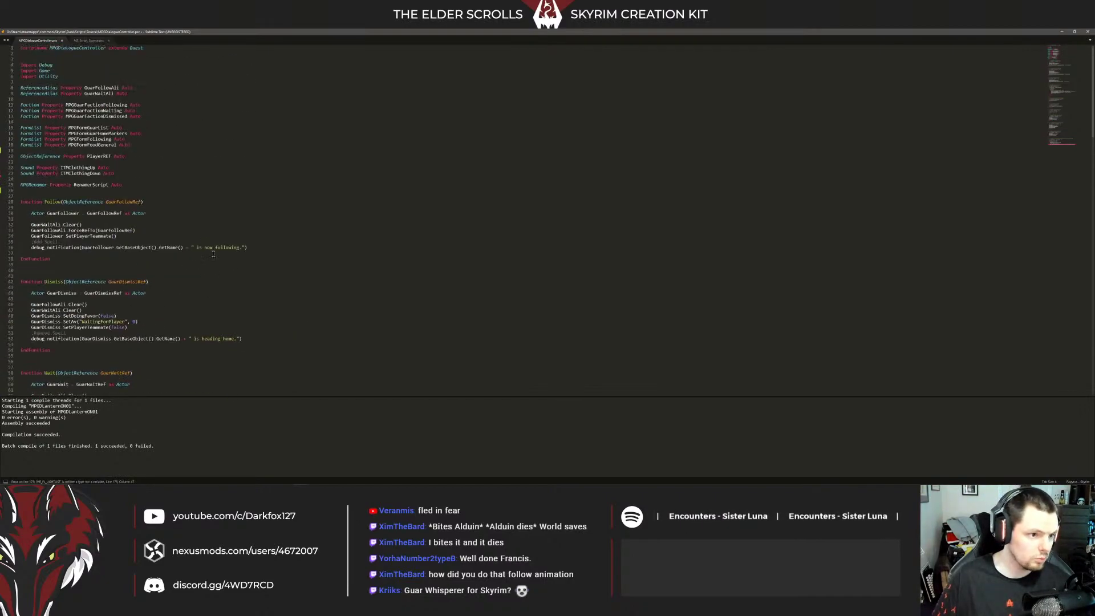
pyautogui.click(156, 143)
pyautogui.press('Return')
pyautogui.write('Form')
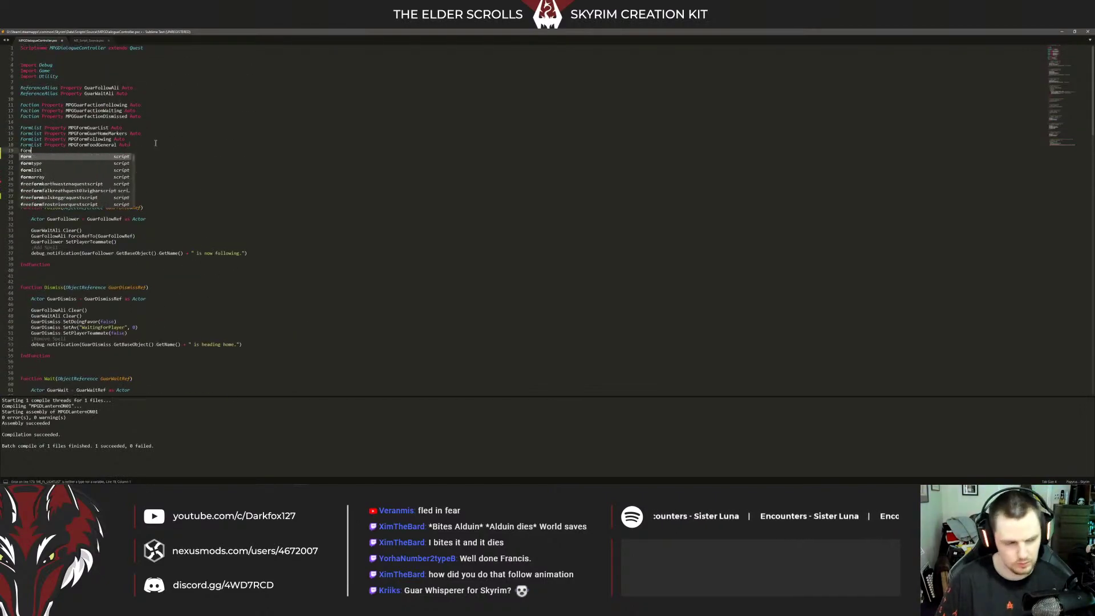
pyautogui.write('List Prope')
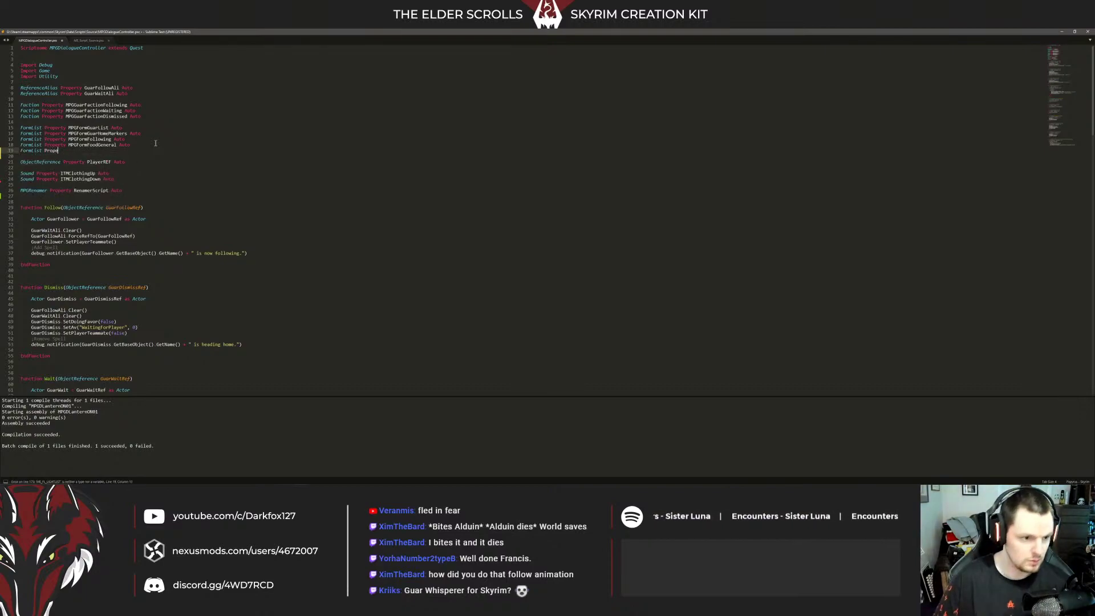
pyautogui.write('rty MPGForm')
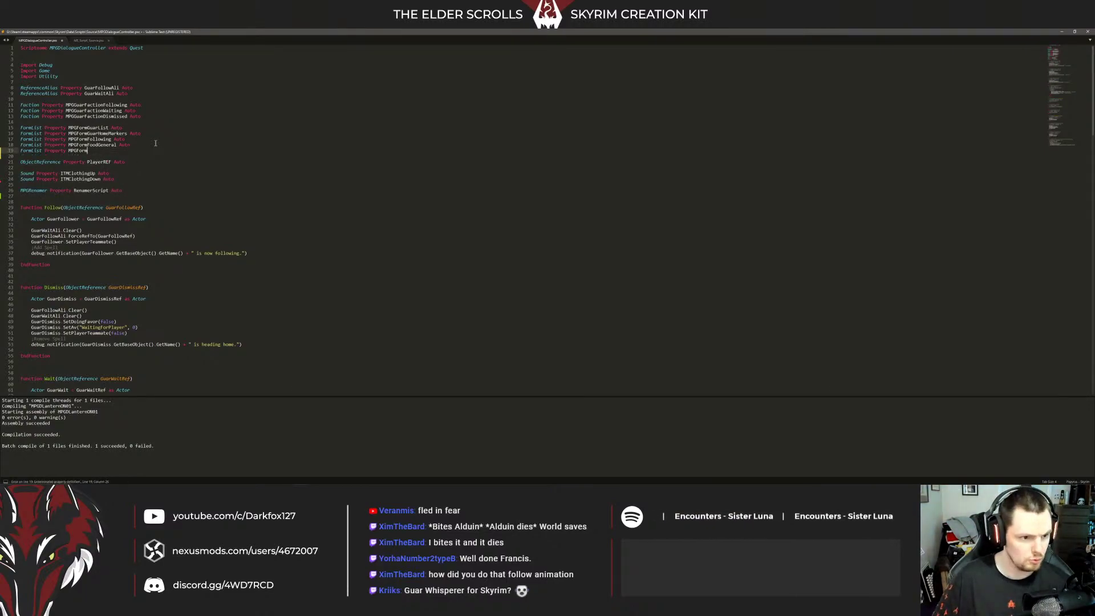
pyautogui.write('Lantern ')
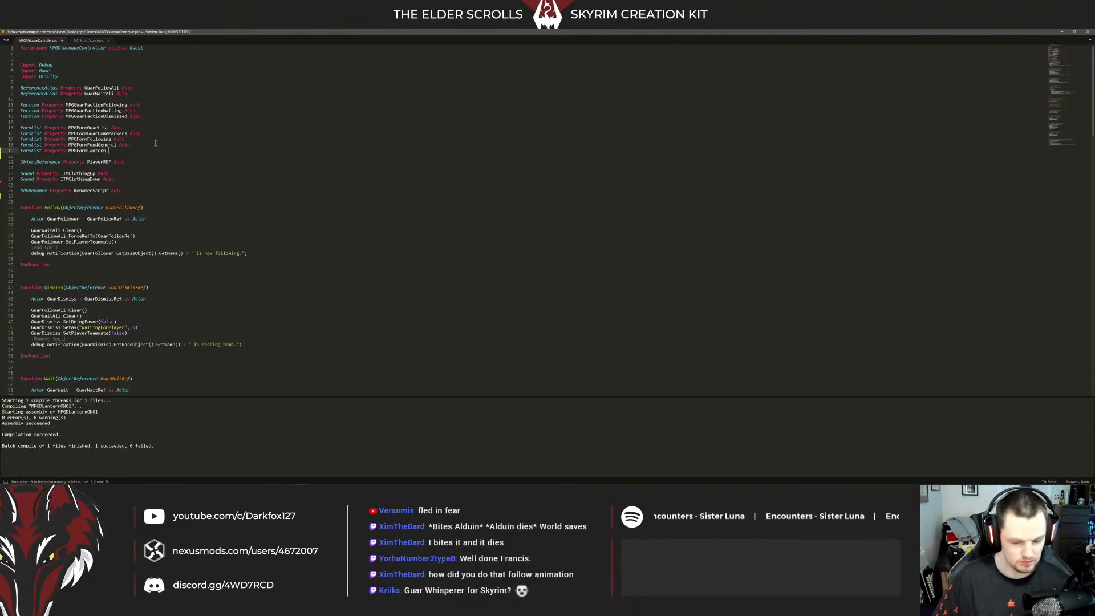
pyautogui.write('Auto')
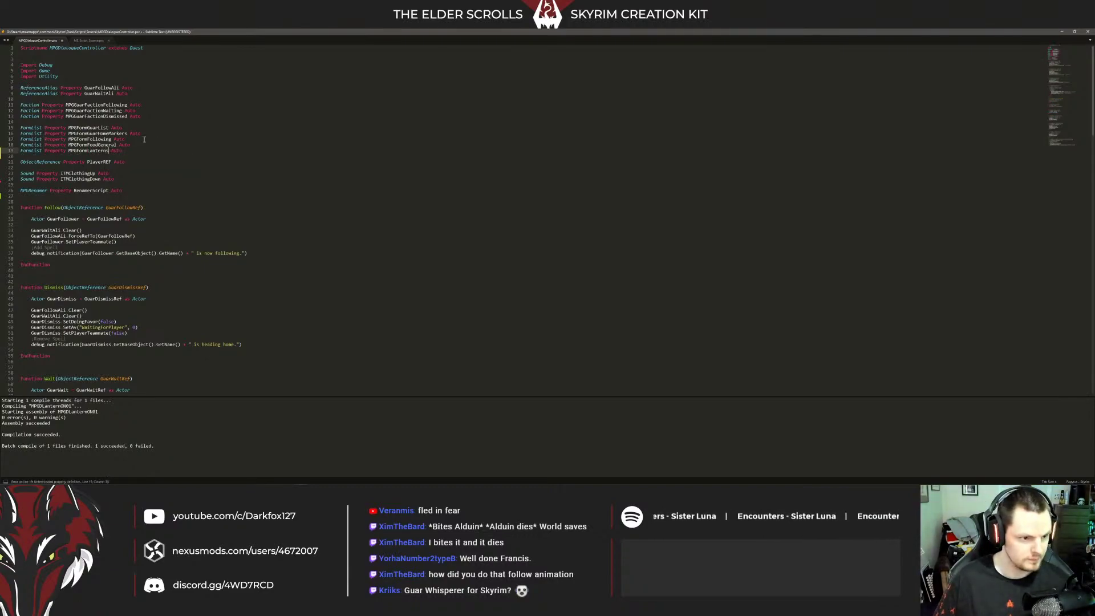
pyautogui.hotkey('ctrl', 'b')
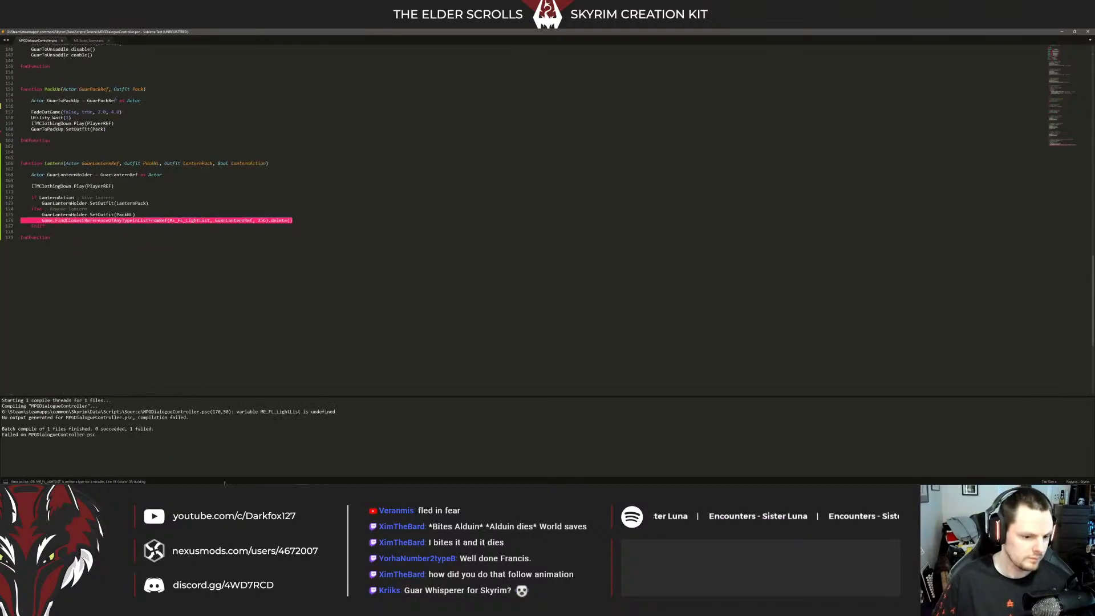
# Replace ME_FL_LightList with MPGFormLantern in the delete line, recompile the script, and switch to the Creation Kit
pyautogui.doubleClick(185, 221)
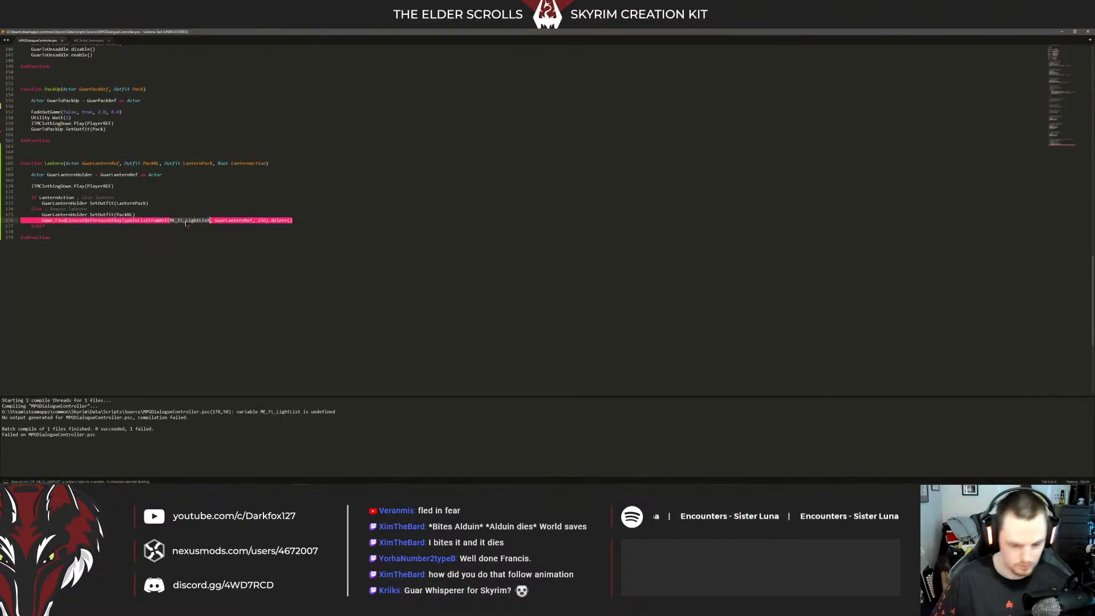
pyautogui.write('MPGForm')
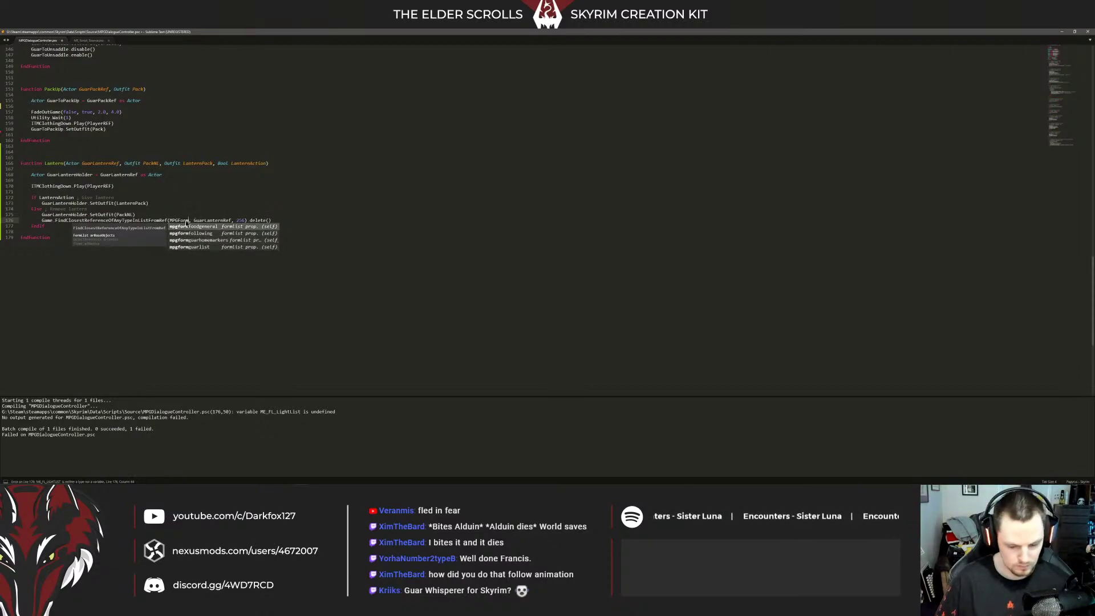
pyautogui.write('Lantern')
pyautogui.click(219, 188)
pyautogui.hotkey('ctrl', 'b')
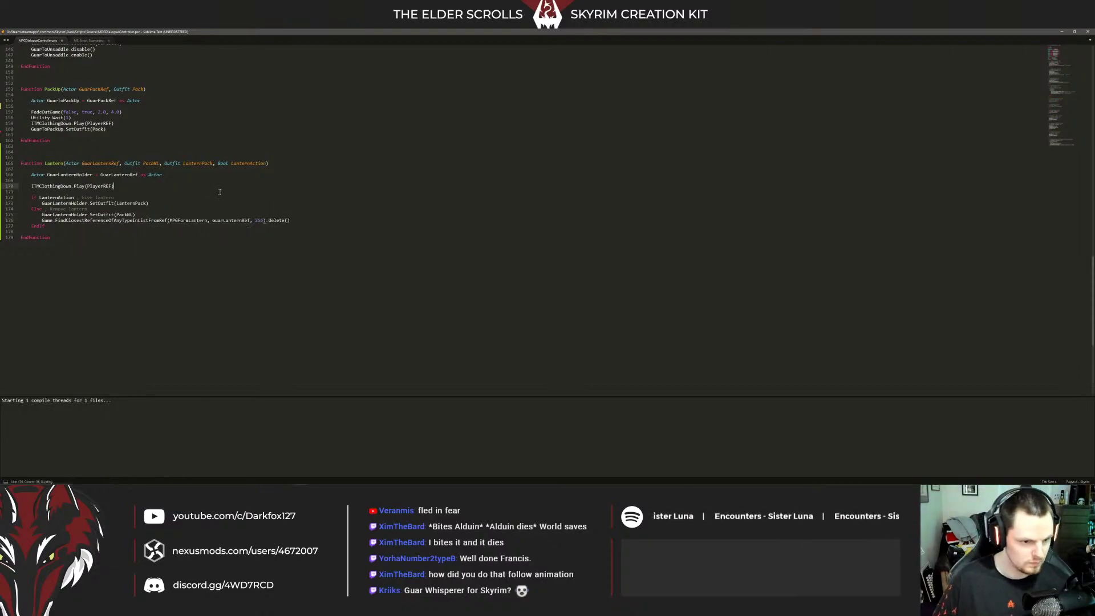
pyautogui.click(217, 480)
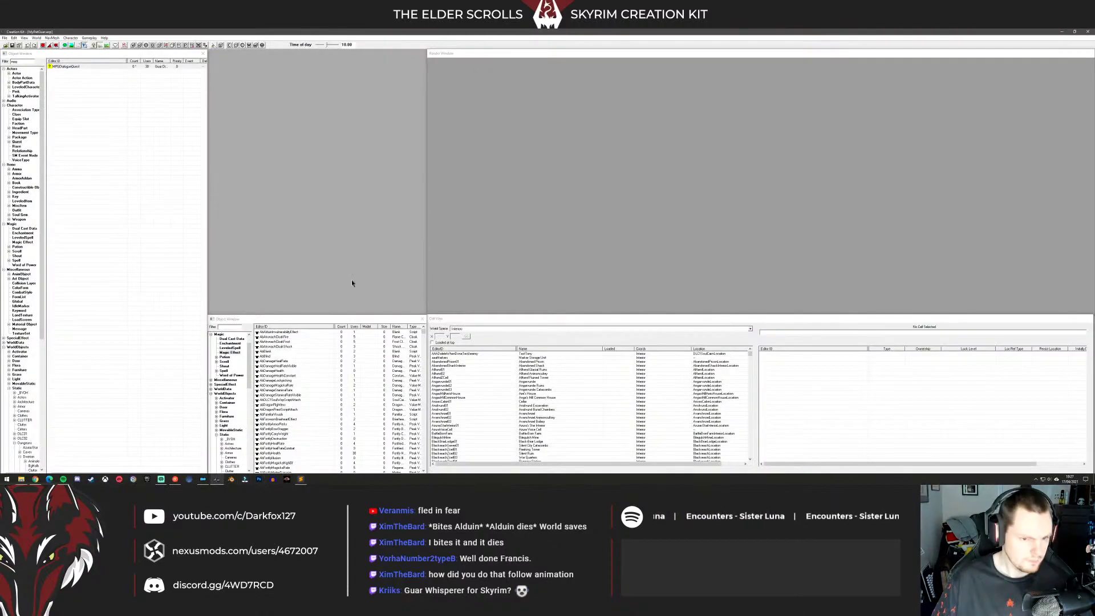
# Open the MPGDialogueController script properties of the MPGDialogueQuest quest and select the MPGFormLantern property
pyautogui.click(76, 67)
pyautogui.doubleClick(77, 67)
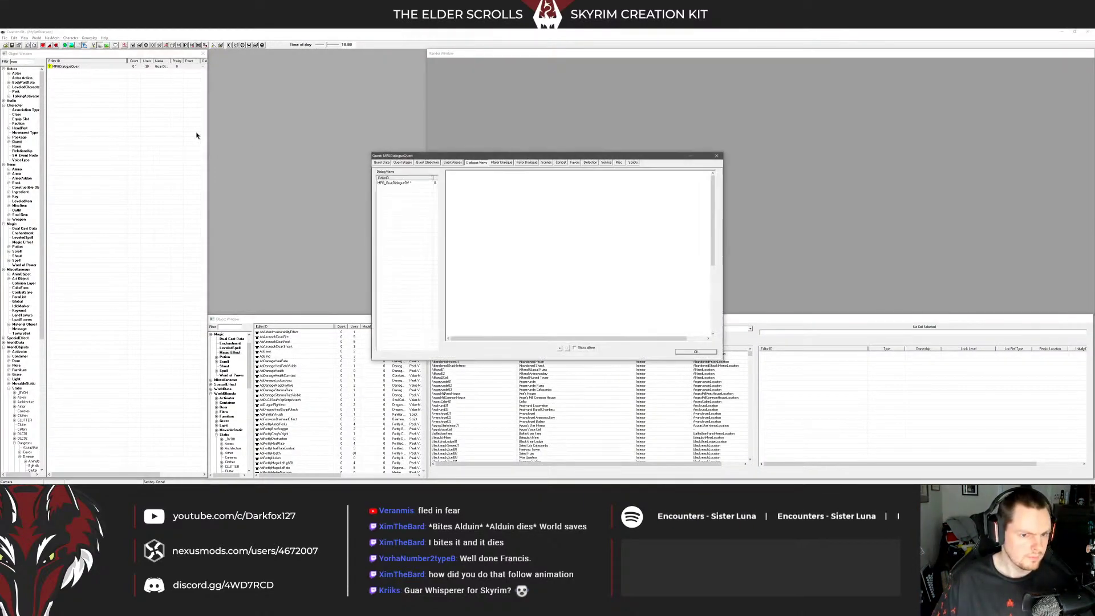
pyautogui.click(633, 162)
pyautogui.doubleClick(399, 179)
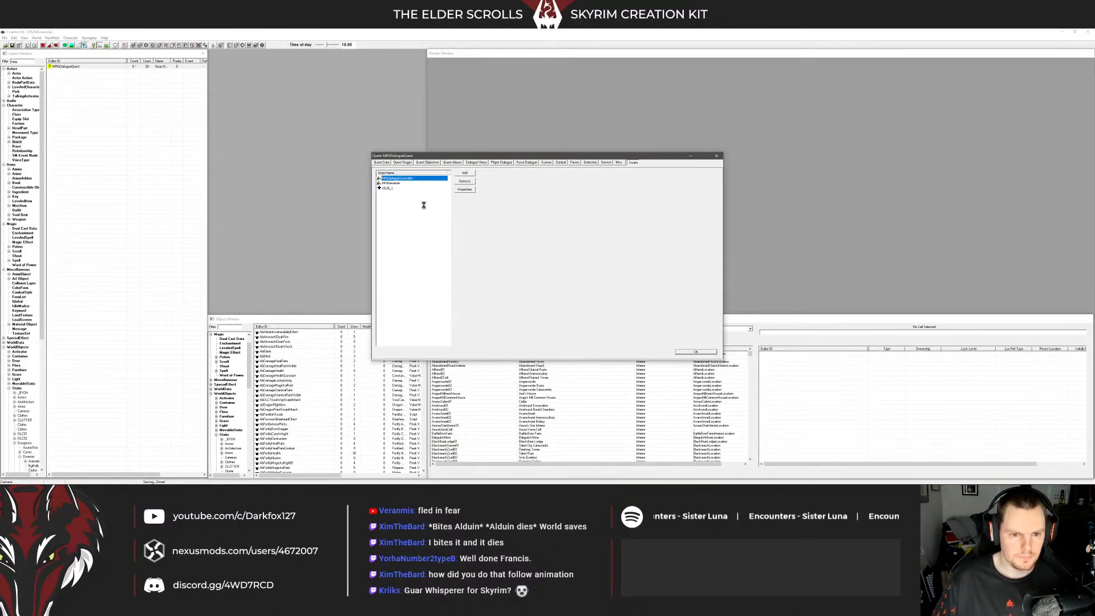
pyautogui.click(433, 318)
# Create a new form list with the ID MPGFormLantern
pyautogui.click(52, 159)
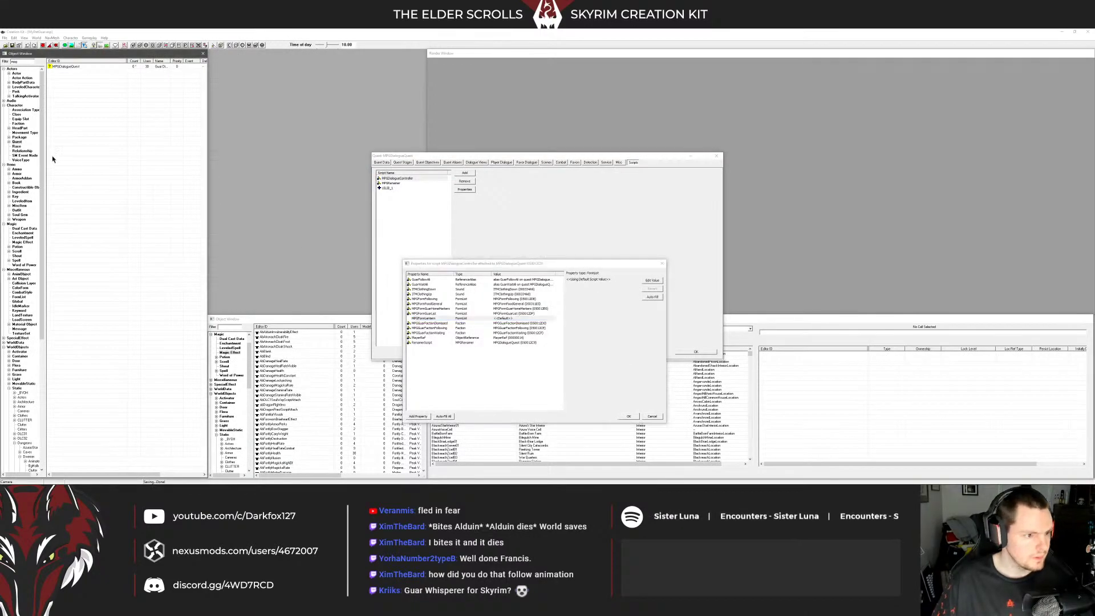
pyautogui.click(19, 297)
pyautogui.rightClick(113, 263)
pyautogui.click(123, 266)
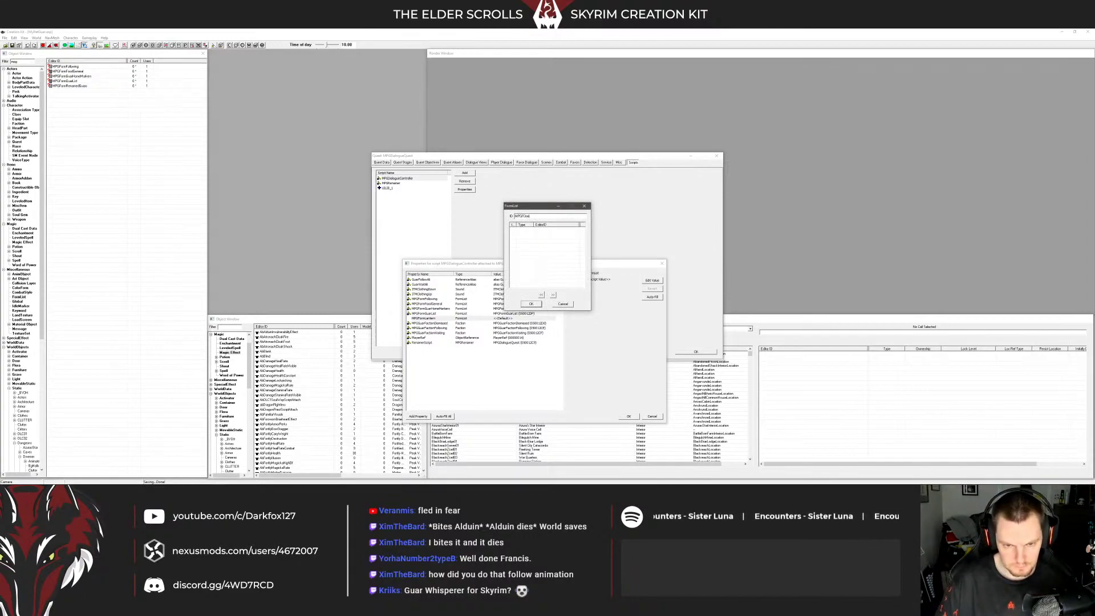
pyautogui.write('MPGFormLan')
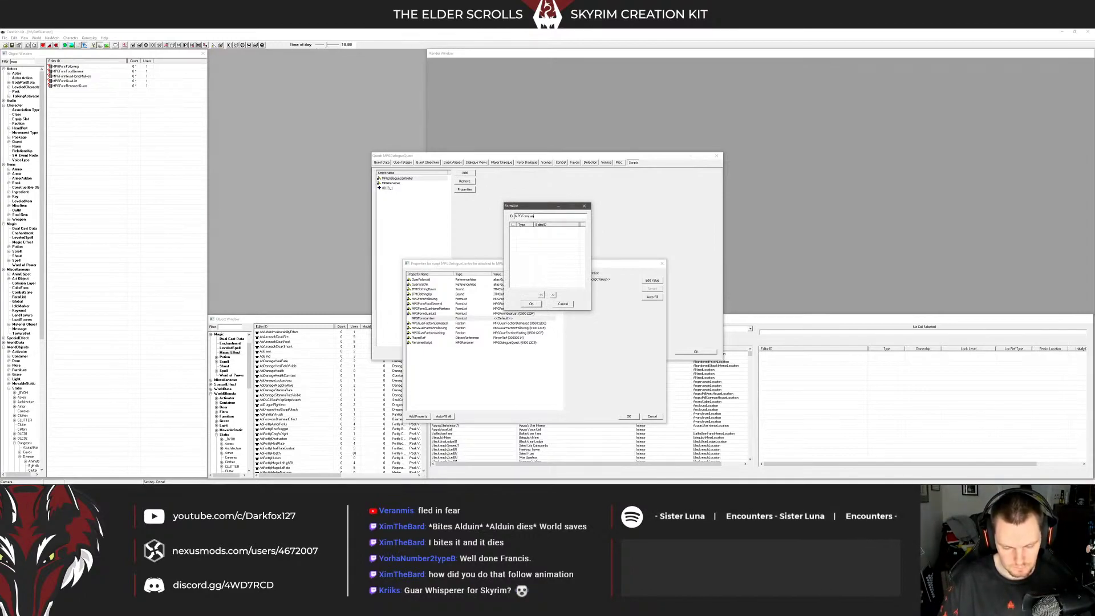
pyautogui.write('tern')
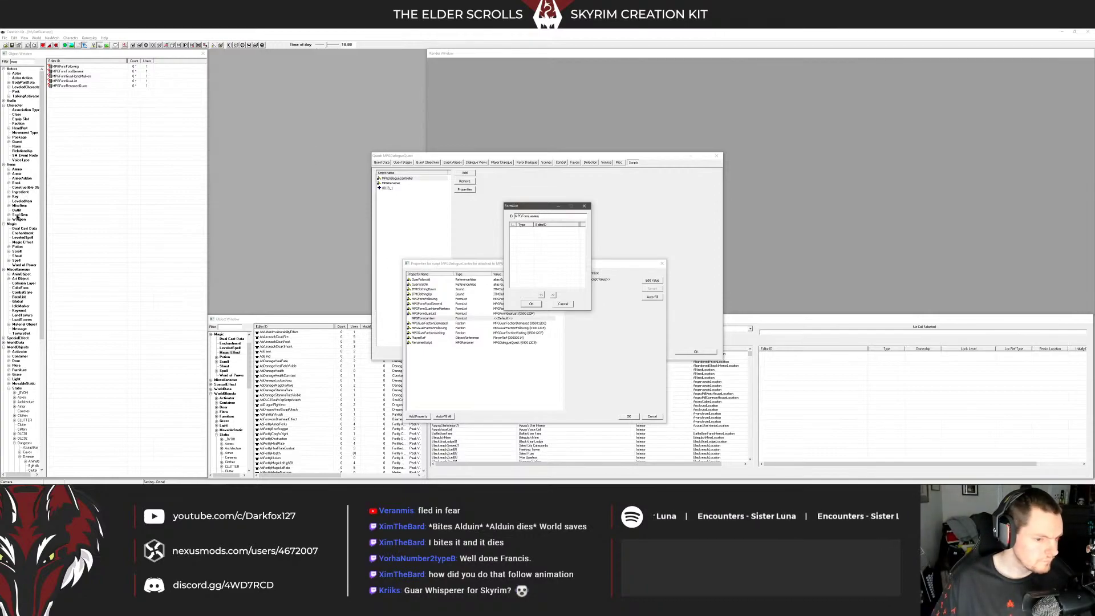
# Filter the Light objects by "lantern", add MPGLanternLight to the new form list and confirm it
pyautogui.scroll(-5, 225, 363)
pyautogui.click(223, 356)
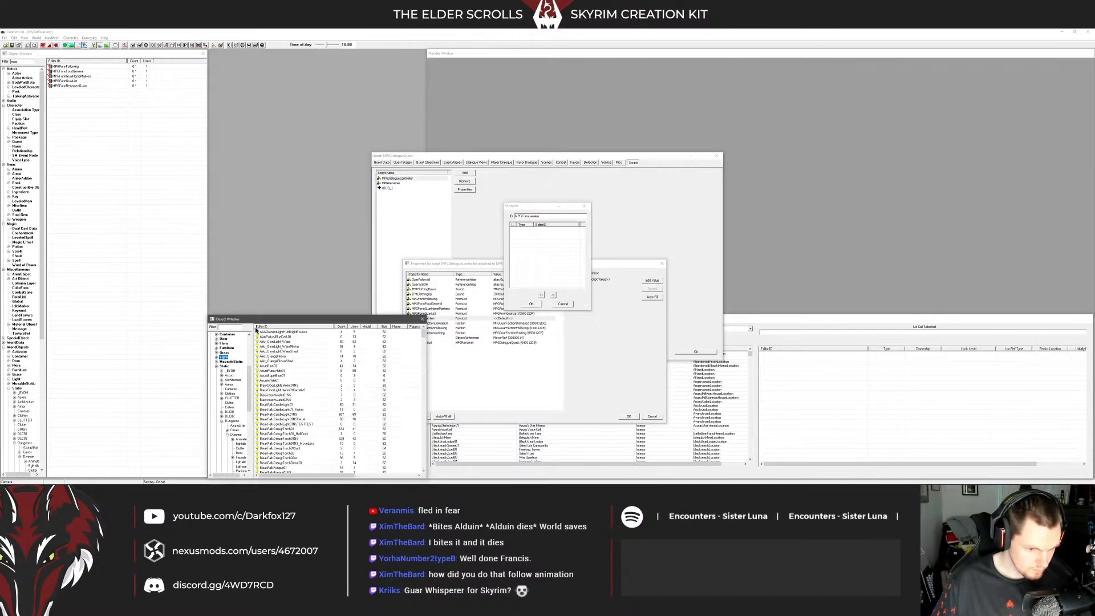
pyautogui.click(234, 327)
pyautogui.write('lantern')
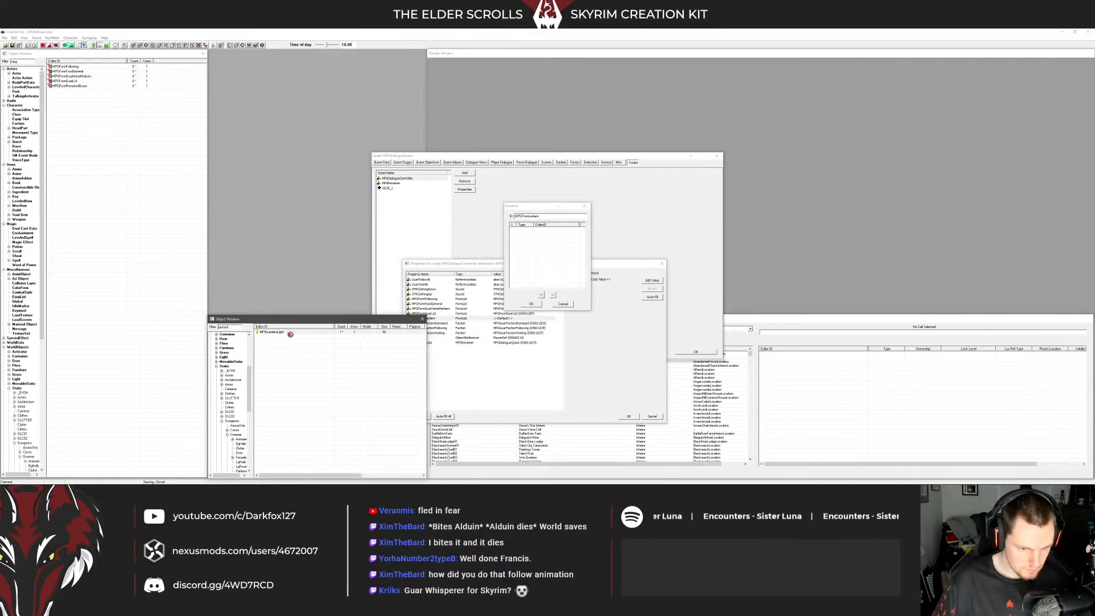
pyautogui.moveTo(271, 332); pyautogui.dragTo(539, 268)
pyautogui.click(531, 303)
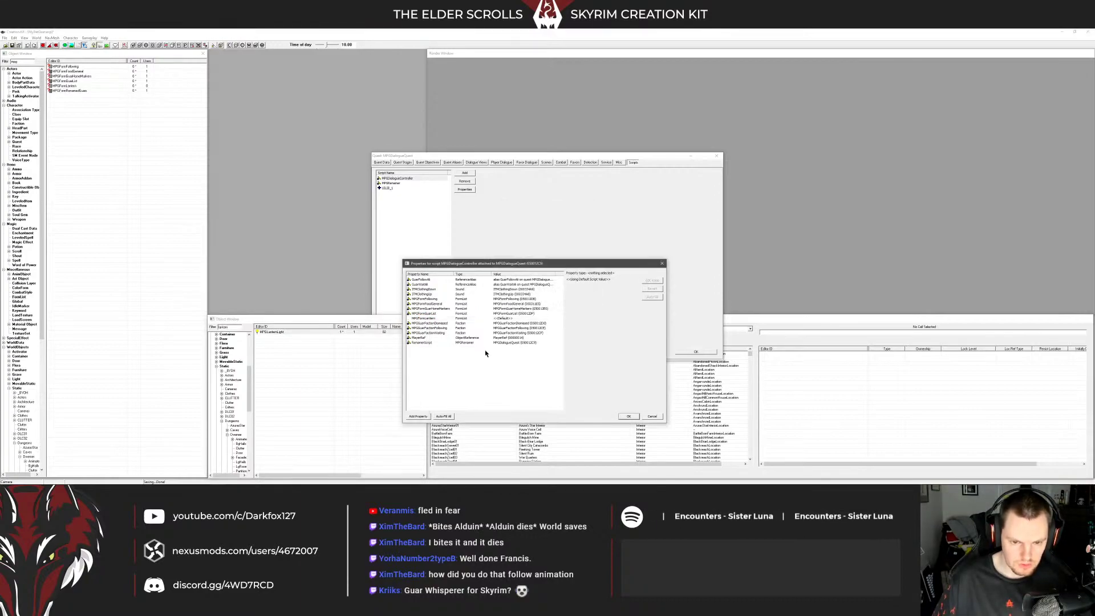
# Auto-fill the script properties so MPGFormLantern gets its form list, and confirm the properties and the quest
pyautogui.click(443, 416)
pyautogui.click(561, 279)
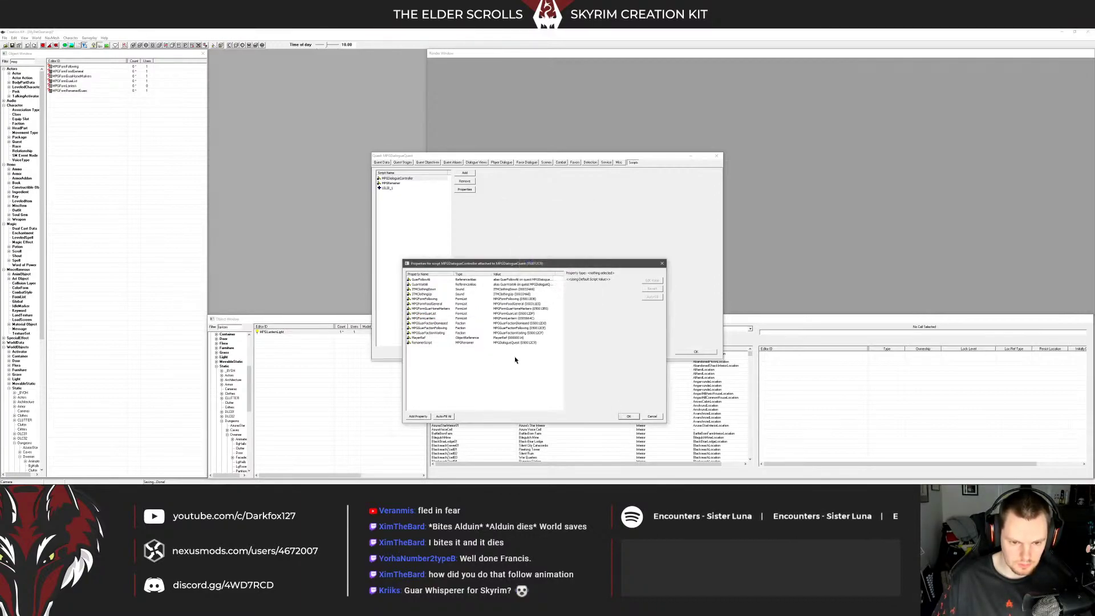
pyautogui.click(628, 416)
pyautogui.click(697, 352)
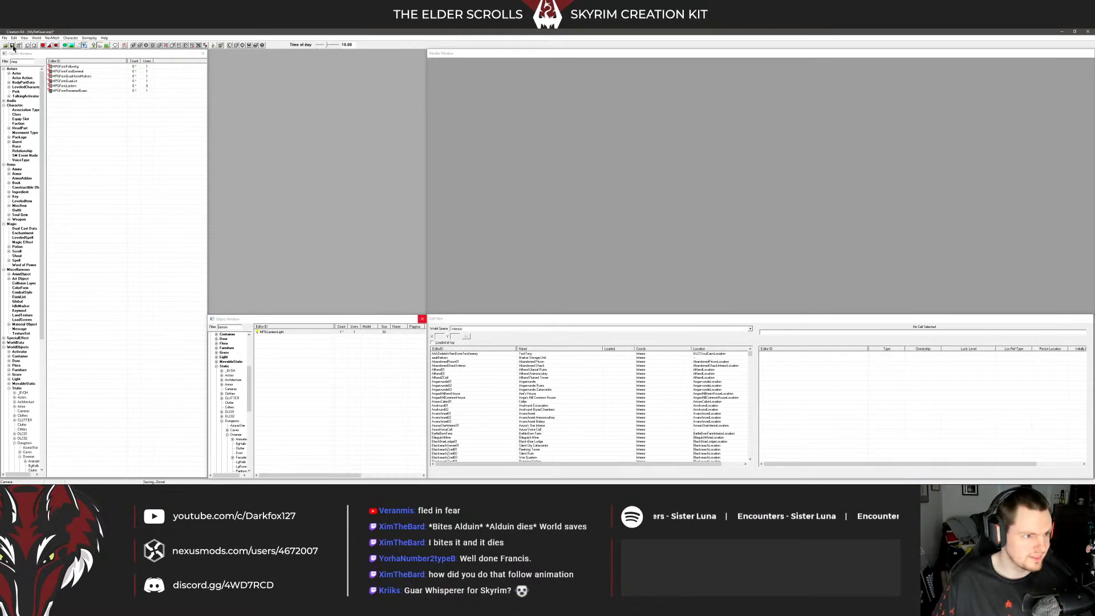
# Switch to Mod Organizer, launch the game through SKSE and get into the game world near Riverwood
pyautogui.click(206, 480)
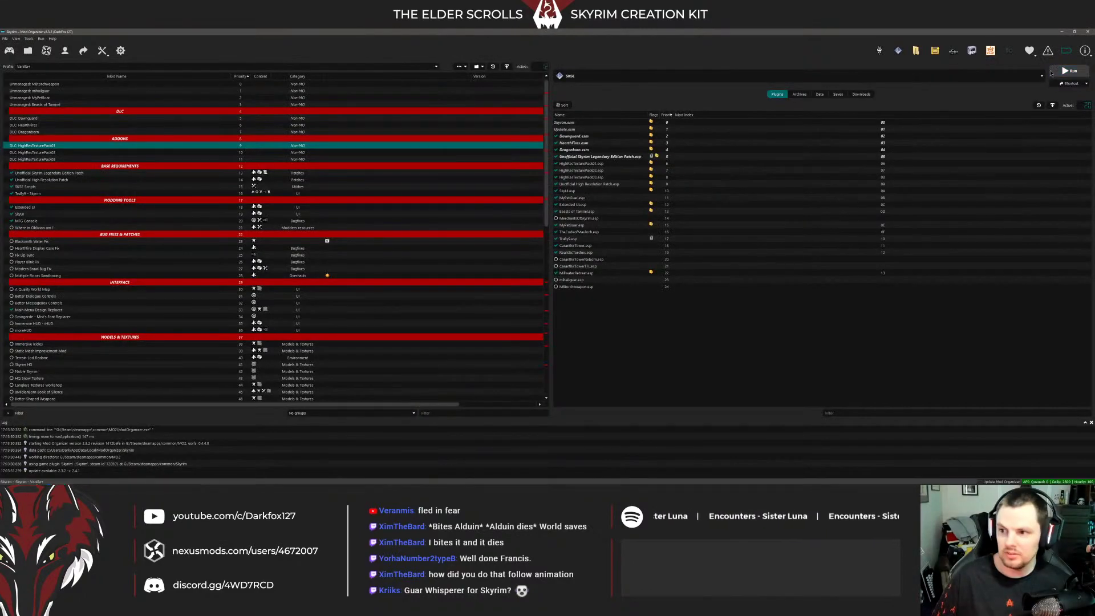
pyautogui.click(1070, 70)
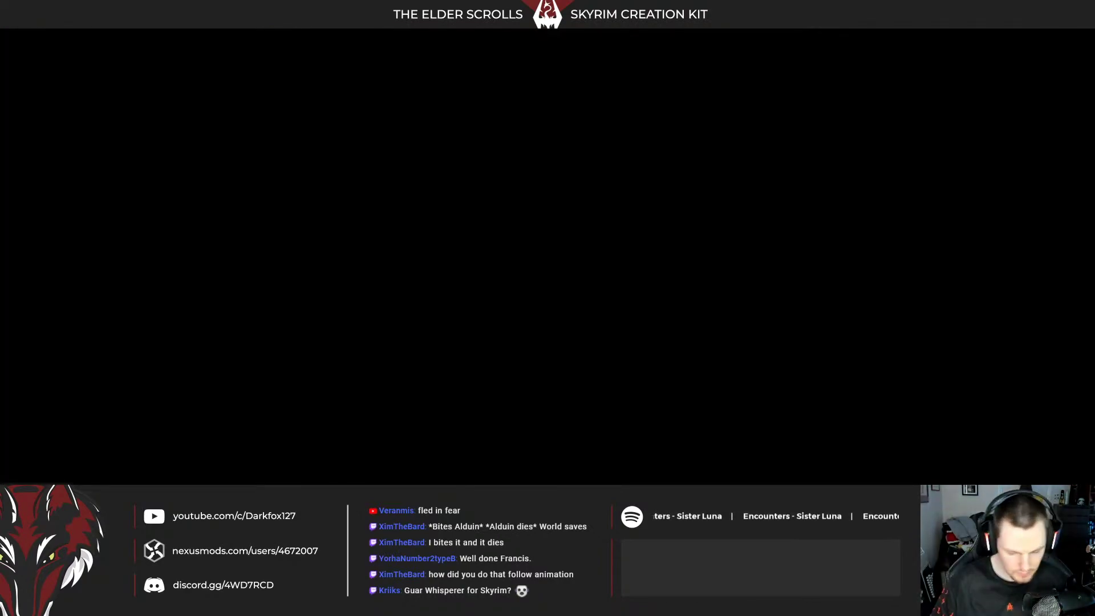
pyautogui.press('Return')
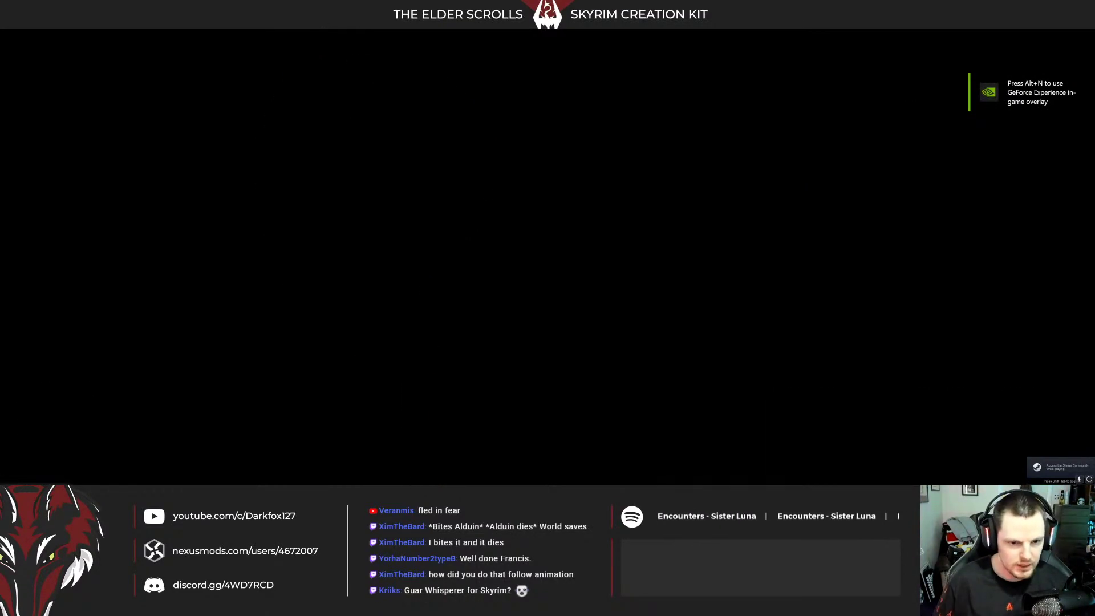
pyautogui.press('w')
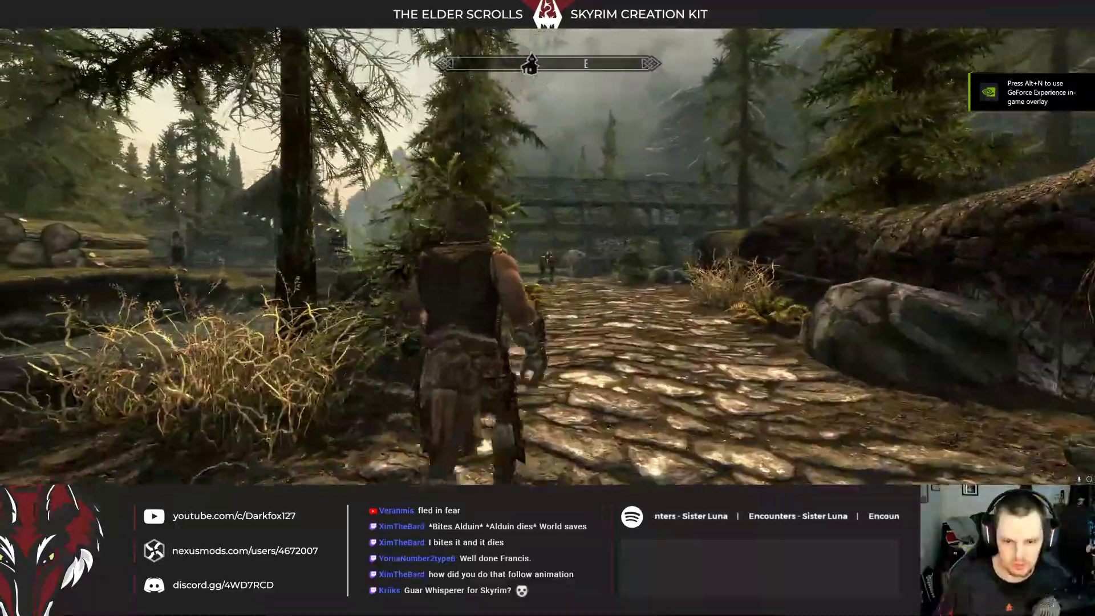
# Approach the brown guar at the Riverwood entrance and choose Pack Guar from its Outfit dialogue
pyautogui.press('alt')
pyautogui.press('f')
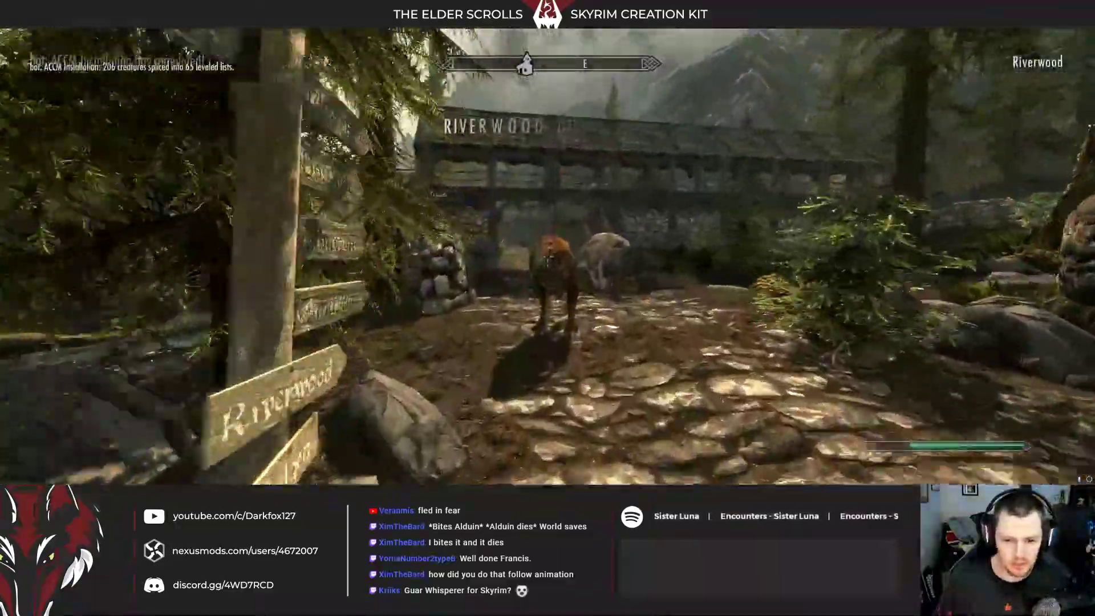
pyautogui.press('e')
pyautogui.press('Down')
pyautogui.press('Down')
pyautogui.press('Down')
pyautogui.press('Down')
pyautogui.press('Down')
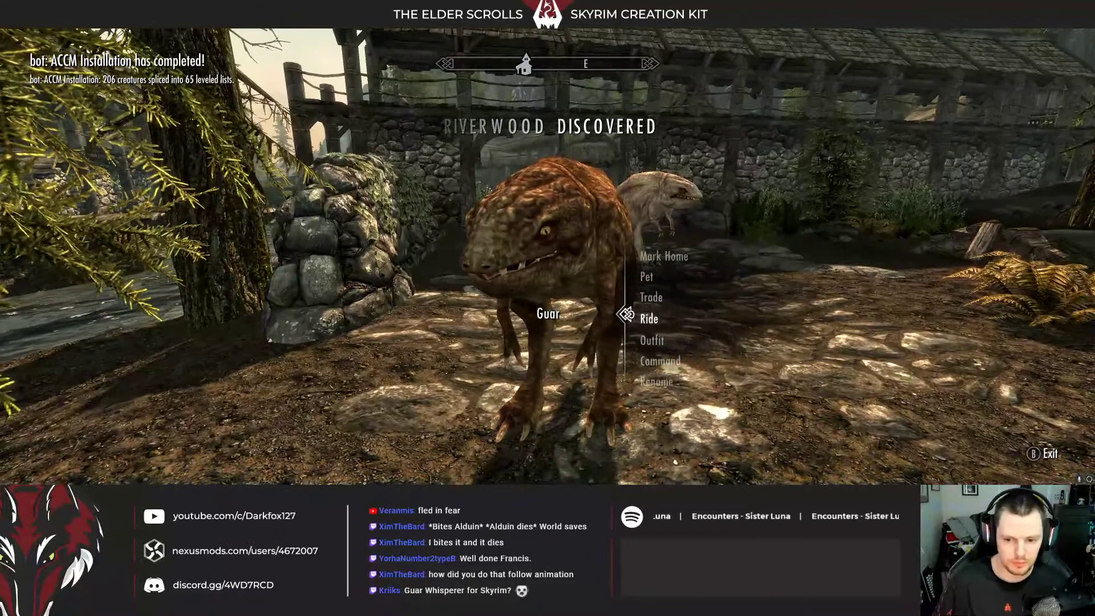
pyautogui.press('Up')
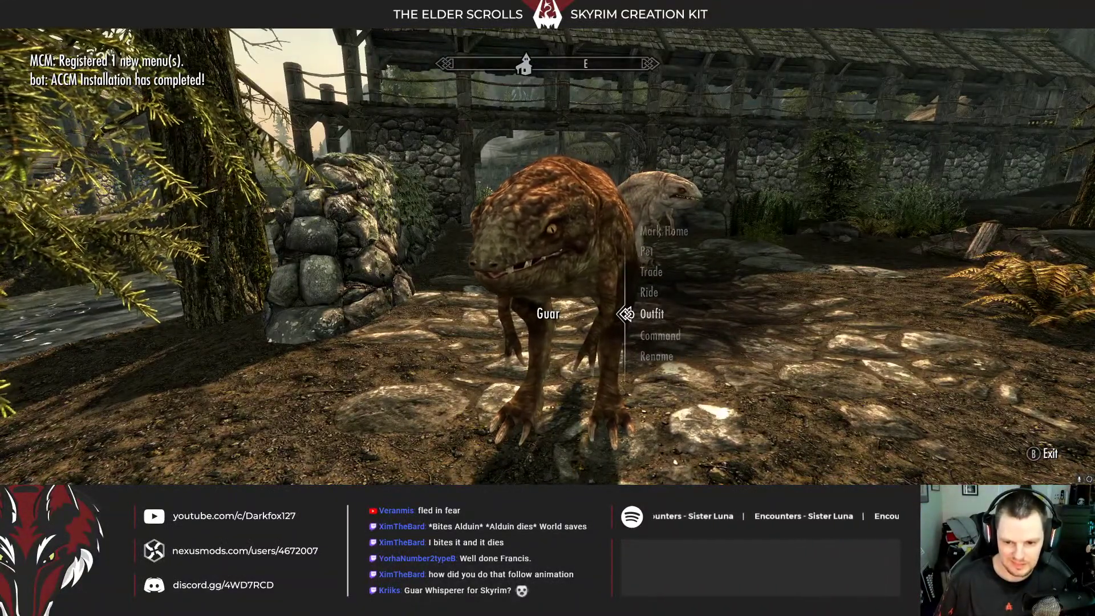
pyautogui.press('e')
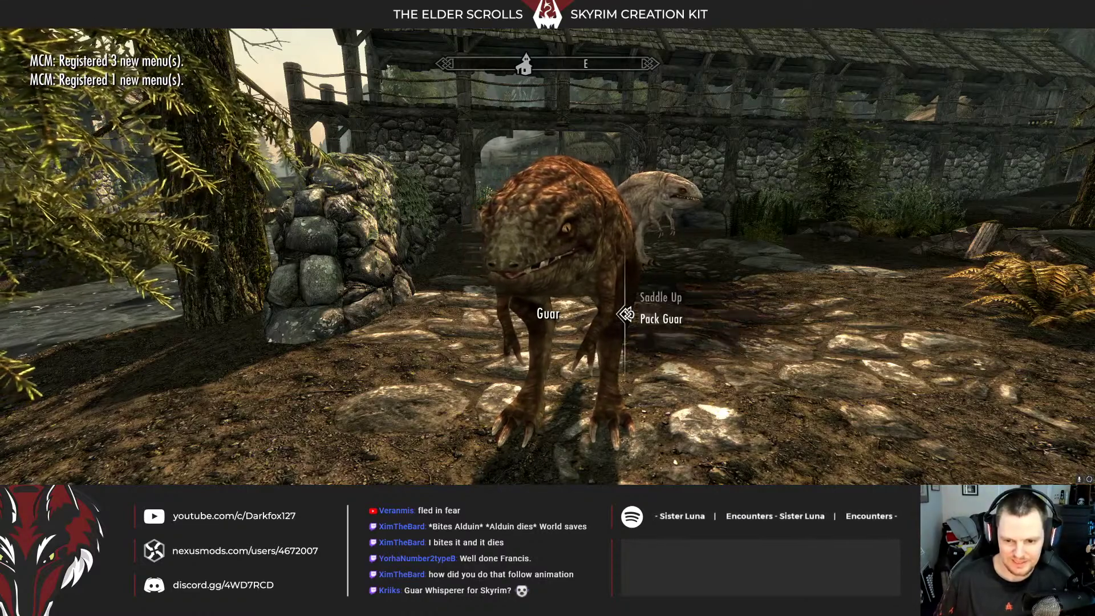
pyautogui.press('e')
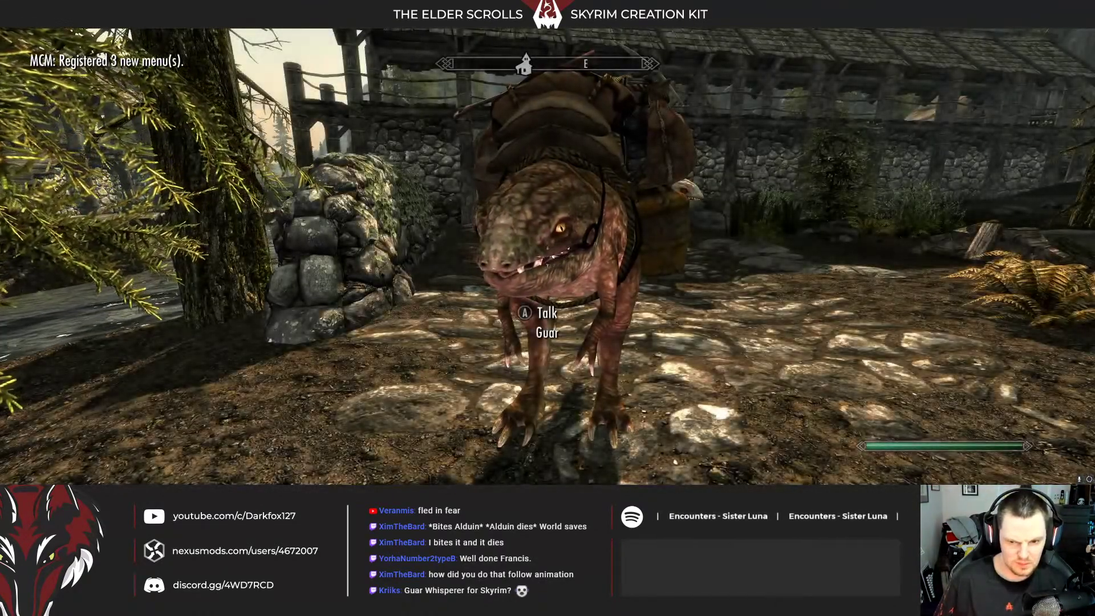
# Run the tfc console command and wait beside the guar until after dark
pyautogui.press('`')
pyautogui.write('tfc')
pyautogui.press('Return')
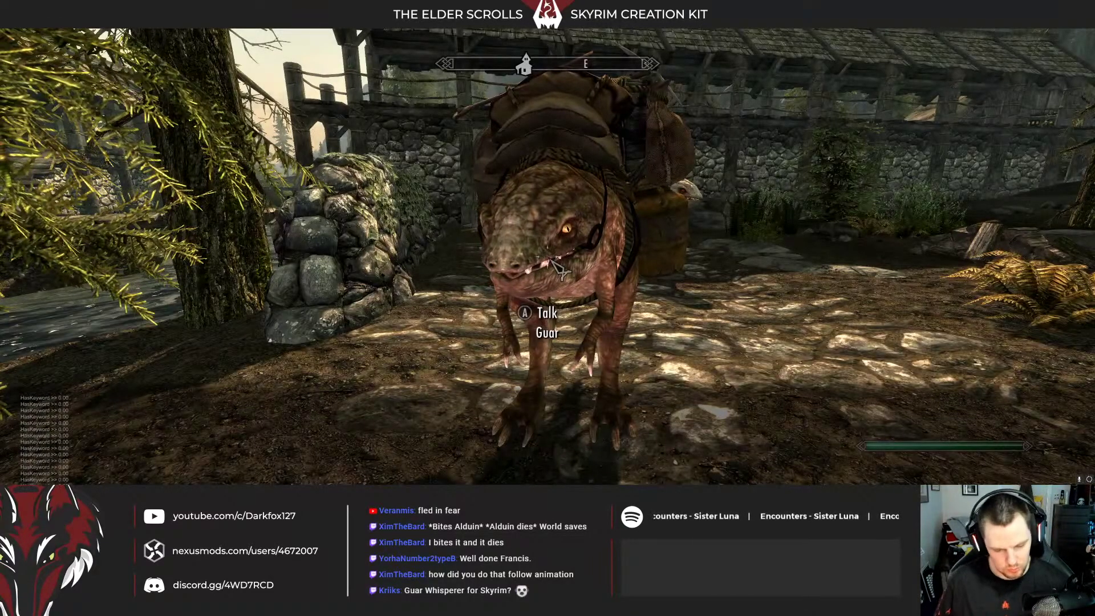
pyautogui.press('`')
pyautogui.press('t')
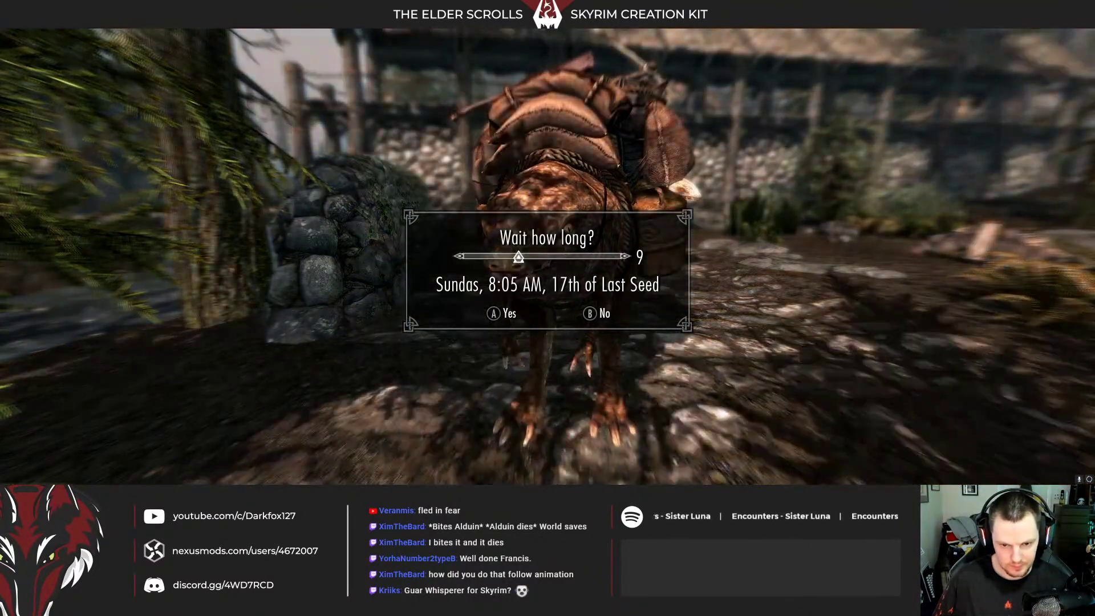
pyautogui.press('Return')
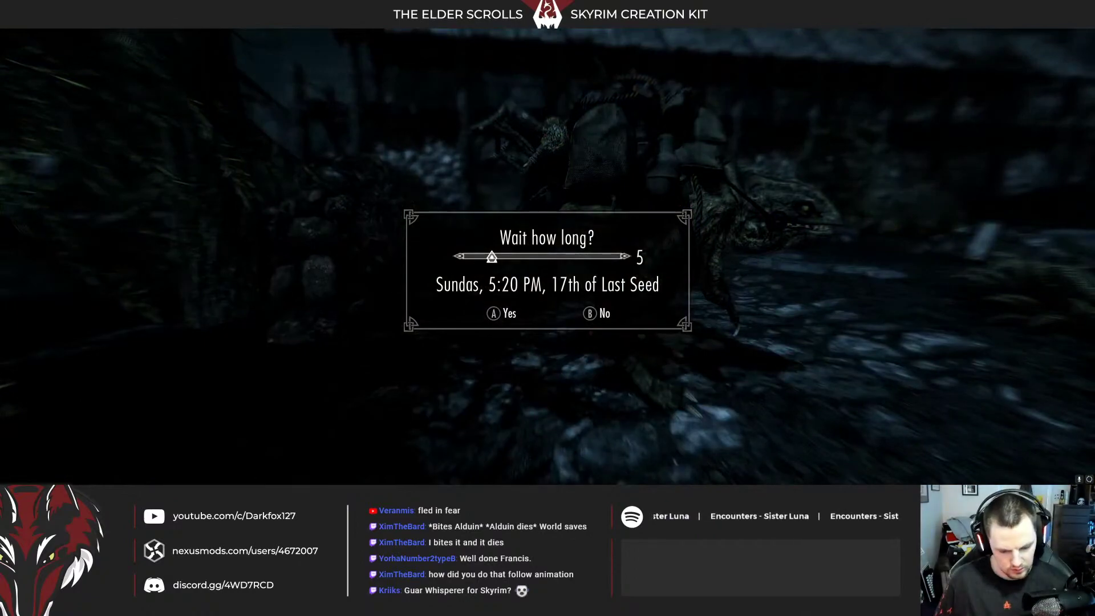
# Run the tfc console command again after the wait and close the console
pyautogui.press('`')
pyautogui.write('t')
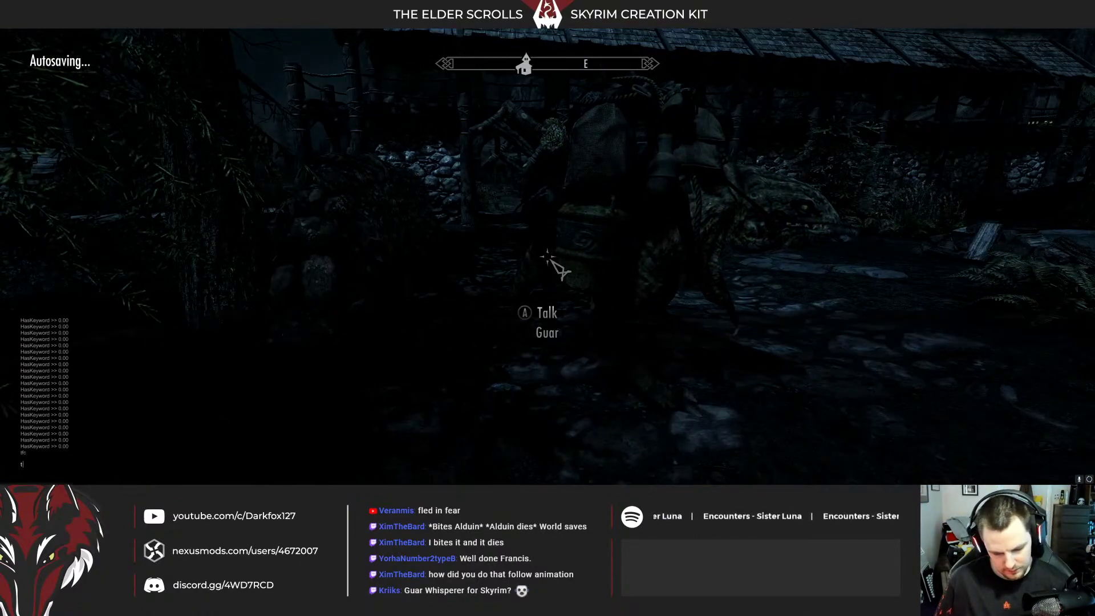
pyautogui.write('fc')
pyautogui.press('Return')
pyautogui.press('`')
# Talk to the packed guar and switch its lantern on through the Outfit dialogue
pyautogui.press('e')
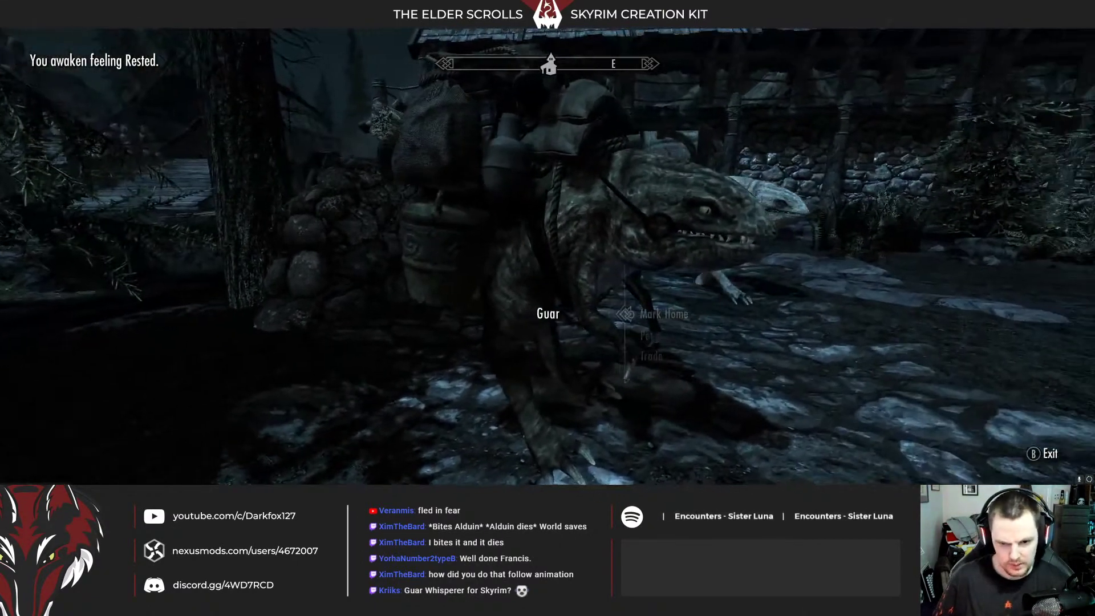
pyautogui.press('Down')
pyautogui.press('Down')
pyautogui.press('Down')
pyautogui.press('e')
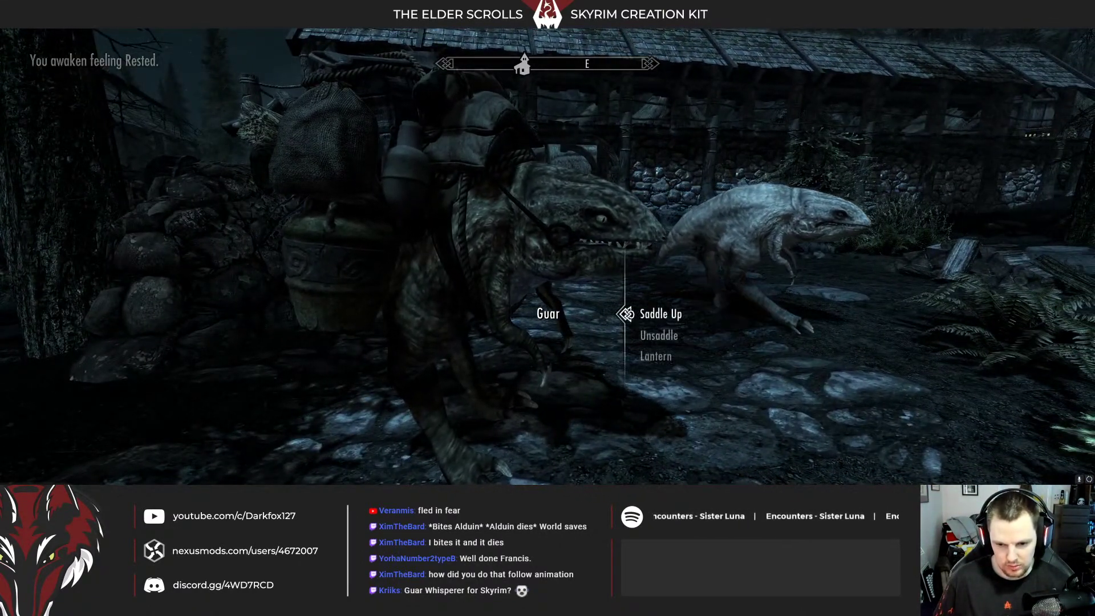
pyautogui.press('Down')
pyautogui.press('Down')
pyautogui.press('e')
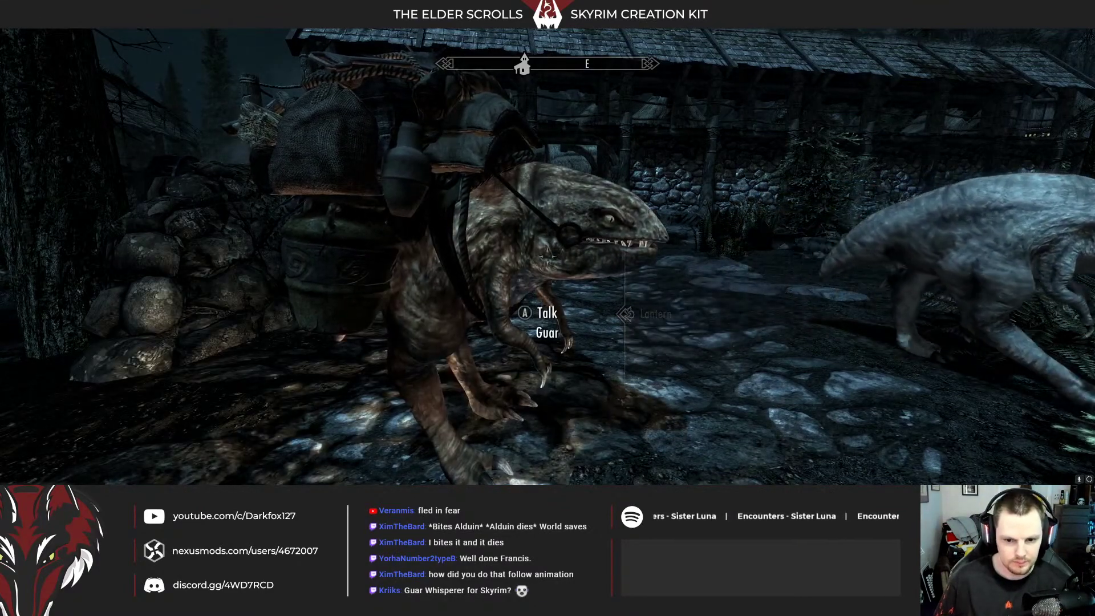
# Talk to the guar again and remove its lantern through the Outfit dialogue to test the light deletion
pyautogui.press('e')
pyautogui.press('Down')
pyautogui.press('Down')
pyautogui.press('Down')
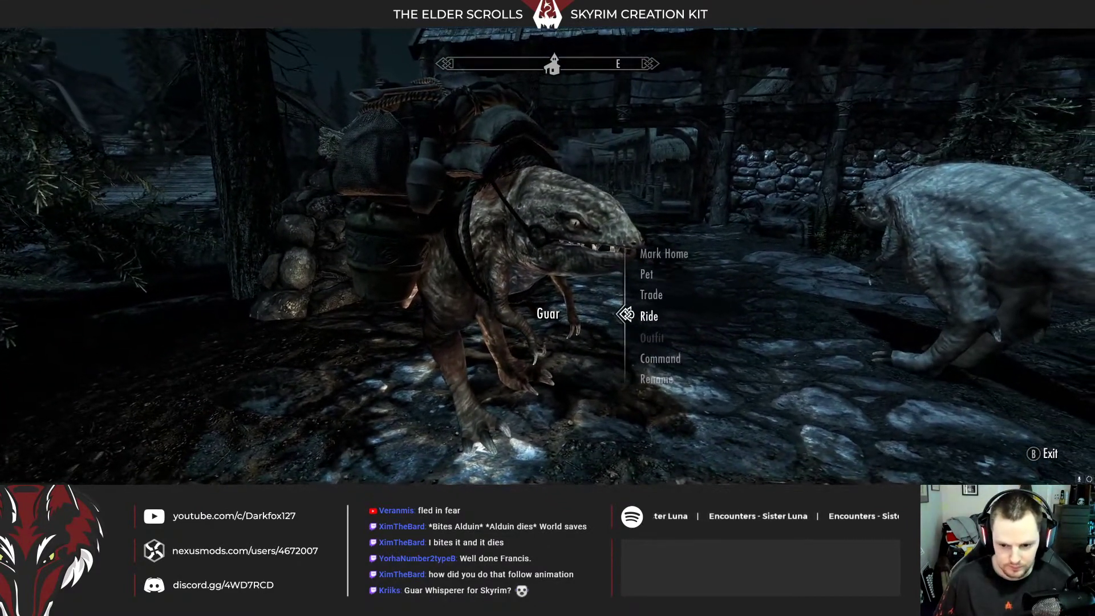
pyautogui.press('Down')
pyautogui.press('e')
pyautogui.press('Down')
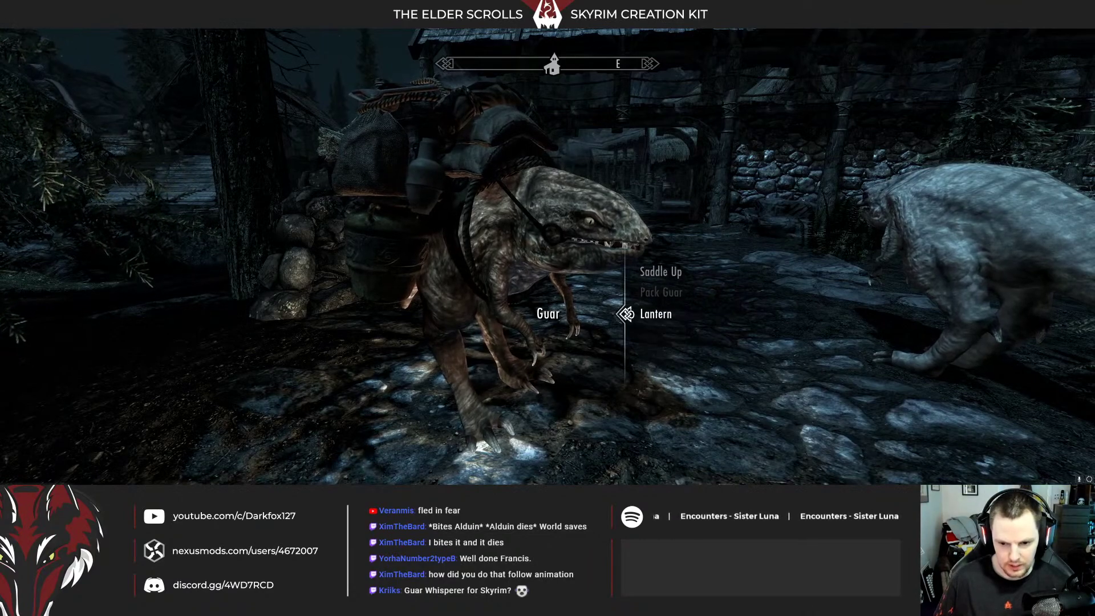
pyautogui.press('e')
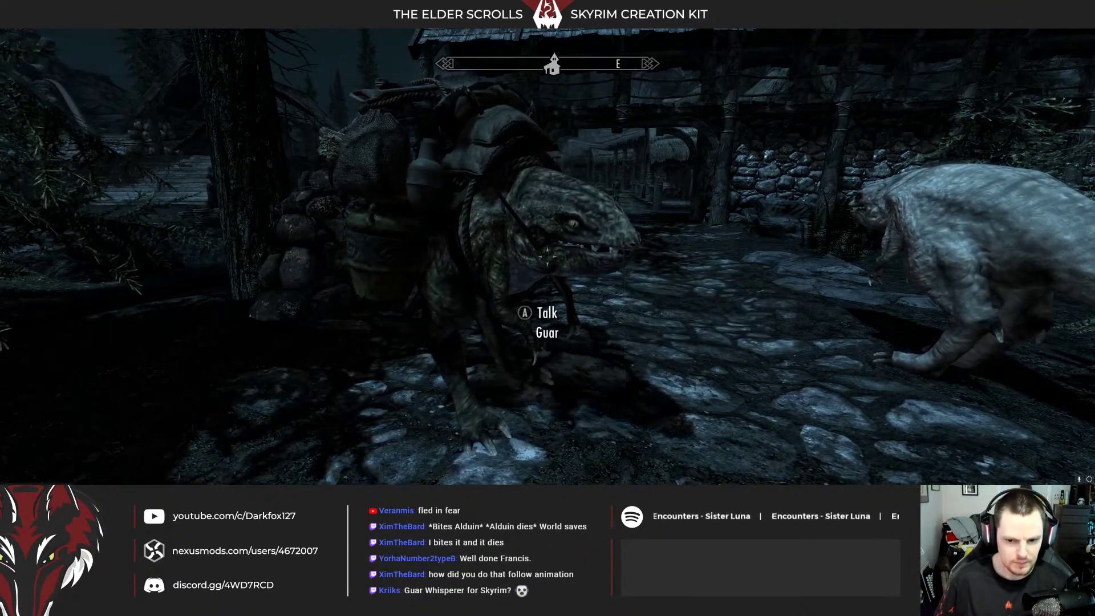
# View the guar in third person, quit the game from the console and switch back to the Creation Kit
pyautogui.press('f')
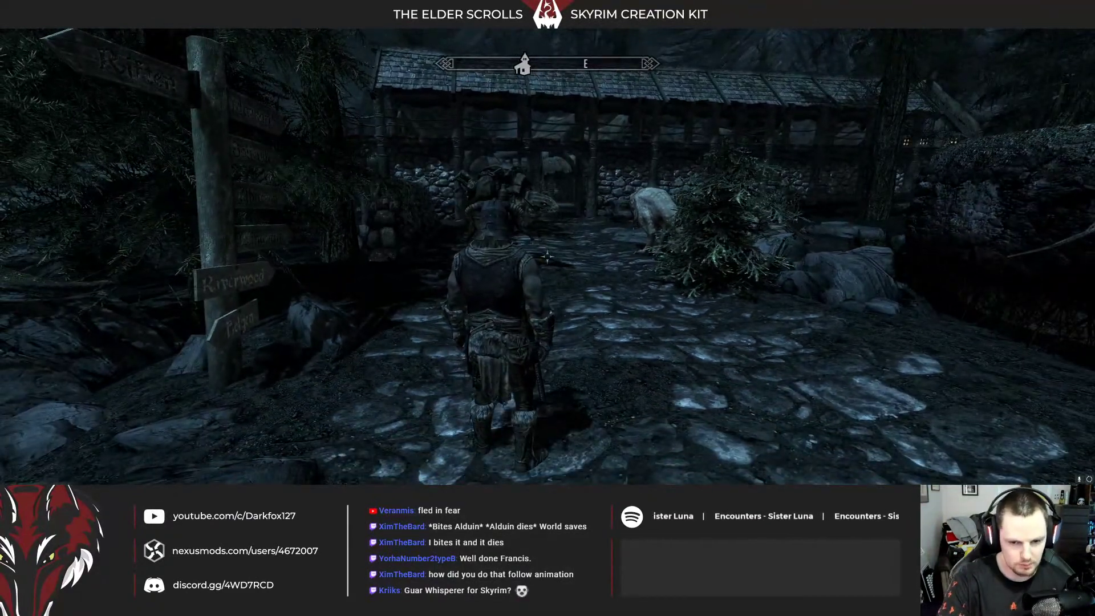
pyautogui.press('`')
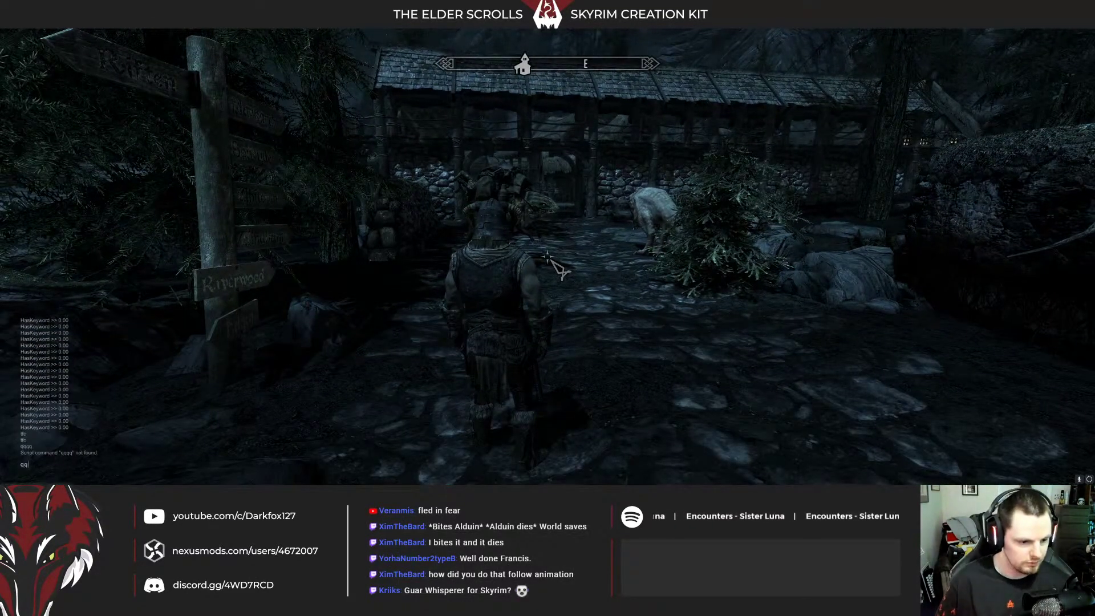
pyautogui.hotkey('alt', 'Tab')
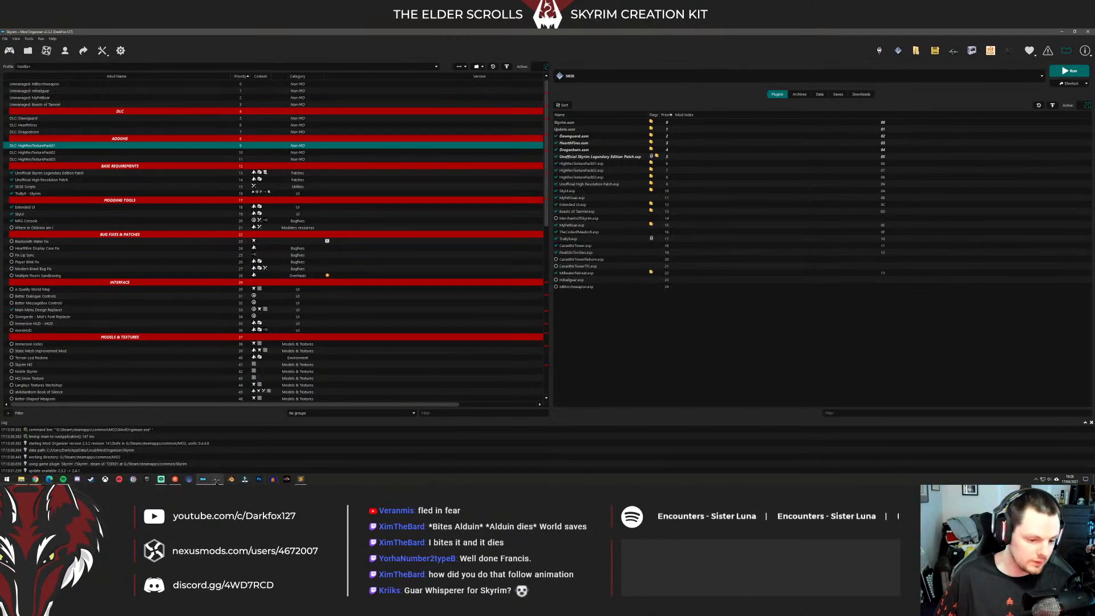
pyautogui.hotkey('alt', 'Tab')
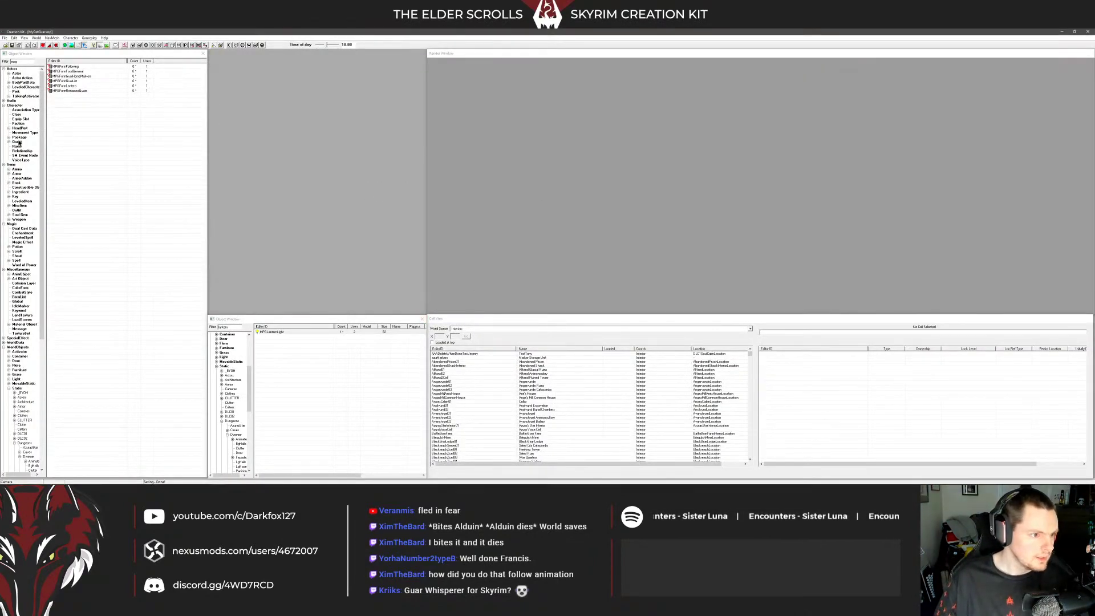
# Open MPGDialogueQuest's dialogue view and bring up the existing info of the Saddle Up topic
pyautogui.click(20, 137)
pyautogui.click(17, 141)
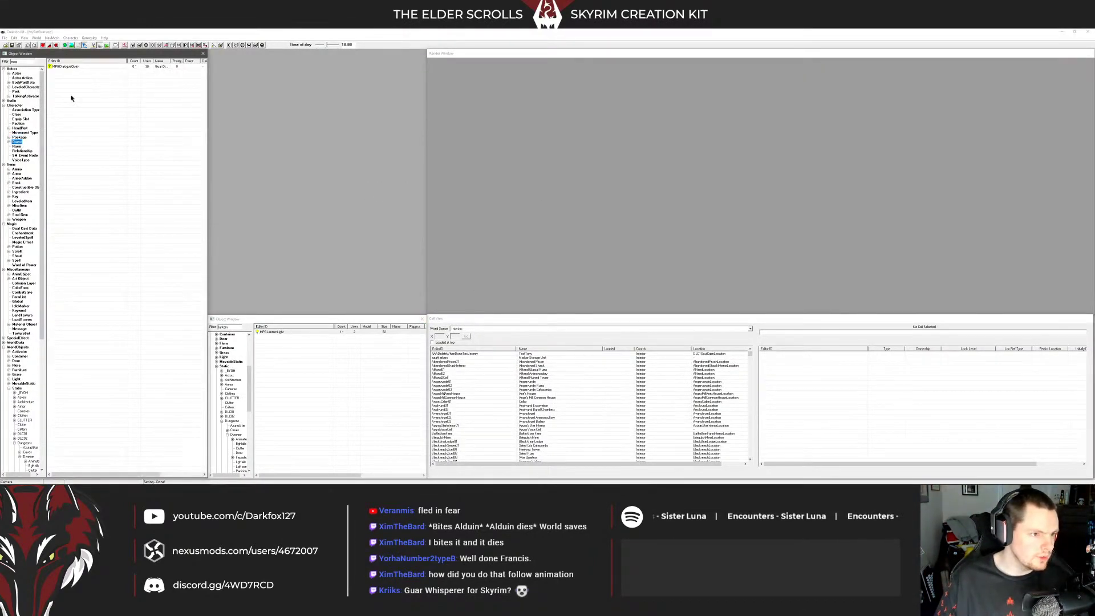
pyautogui.doubleClick(66, 67)
pyautogui.click(397, 179)
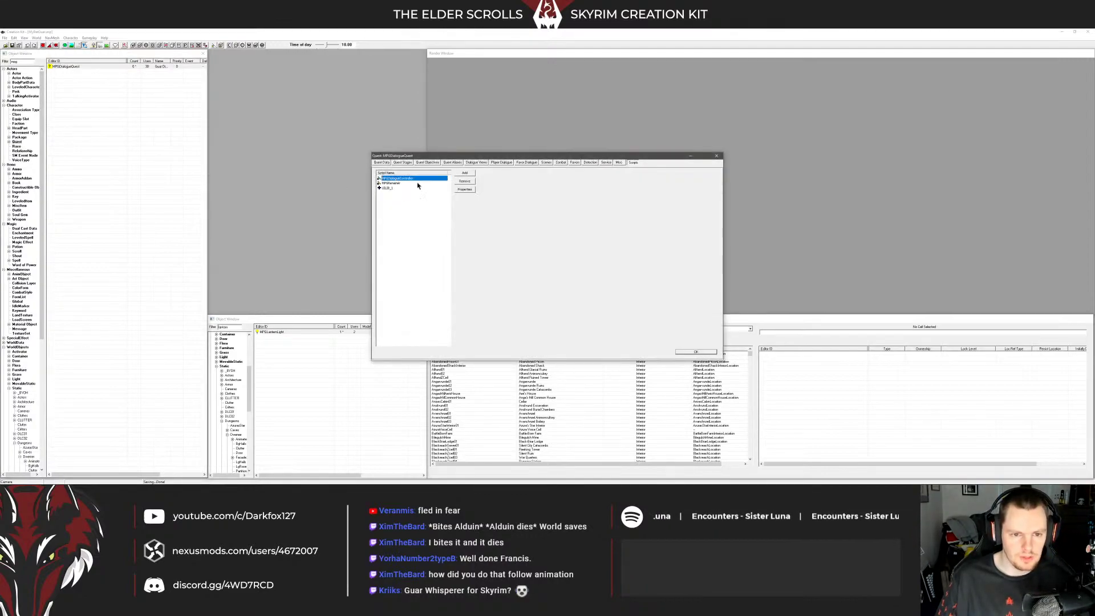
pyautogui.click(476, 163)
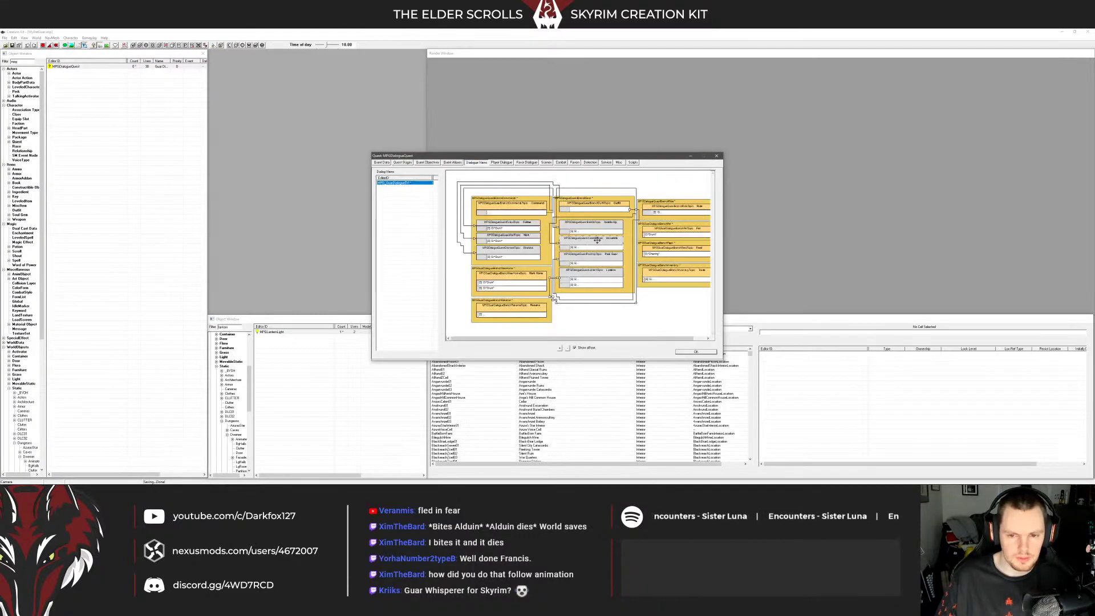
pyautogui.click(618, 228)
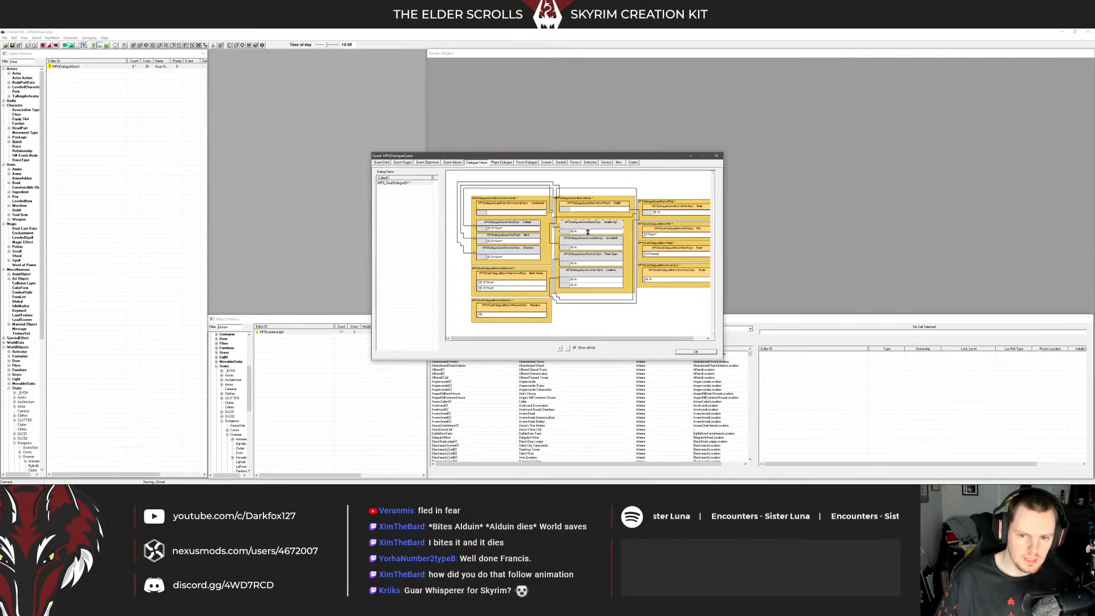
pyautogui.doubleClick(583, 230)
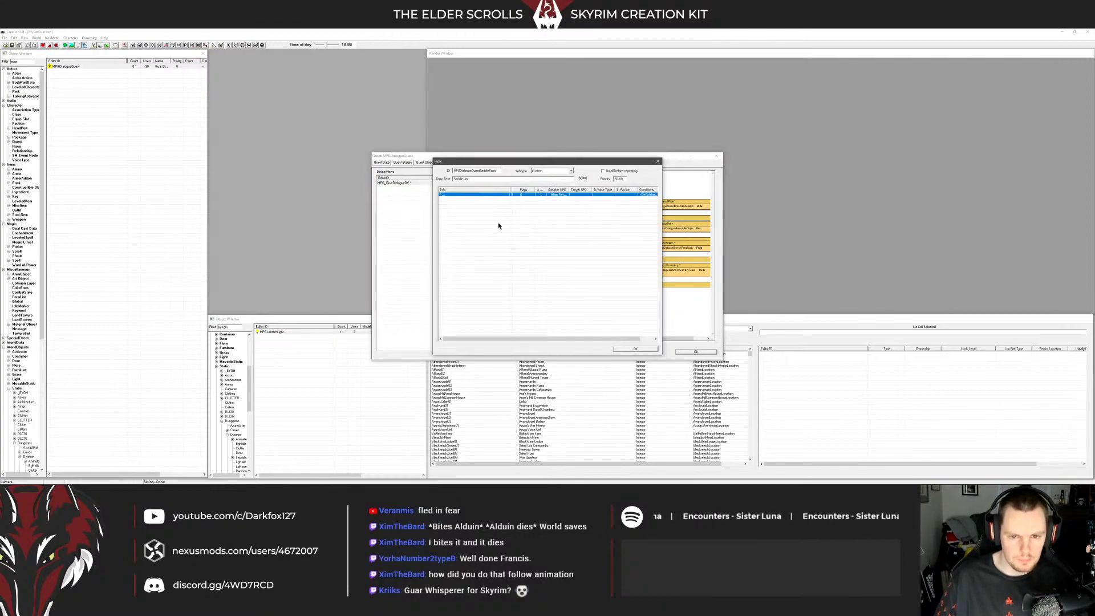
pyautogui.doubleClick(496, 196)
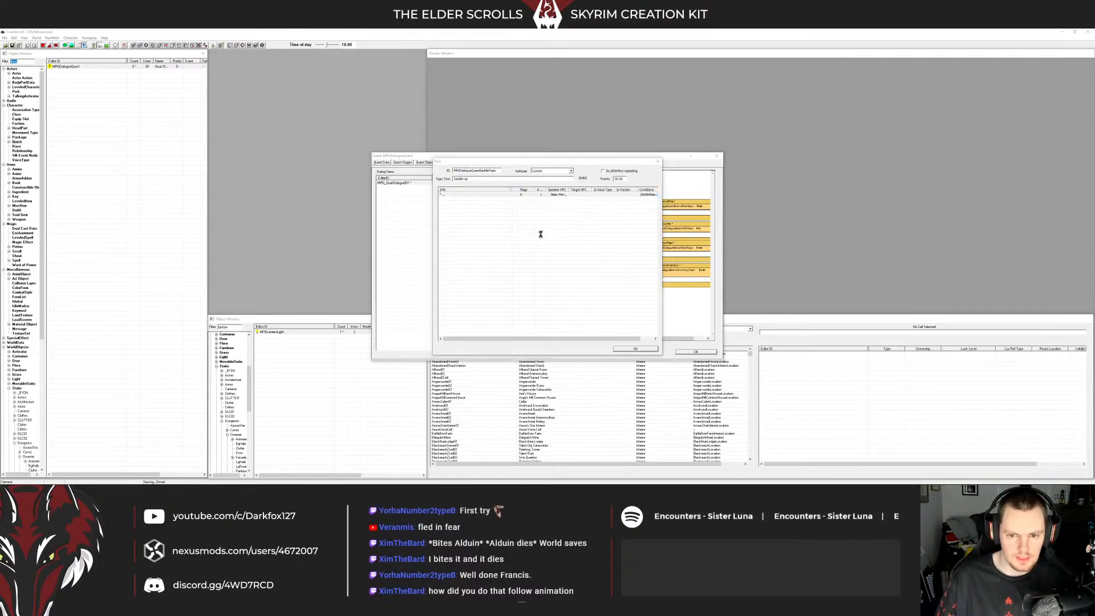
# Review the GetIsAliasRef and GetEquipped conditions on the Saddle Up topic info
pyautogui.click(525, 236)
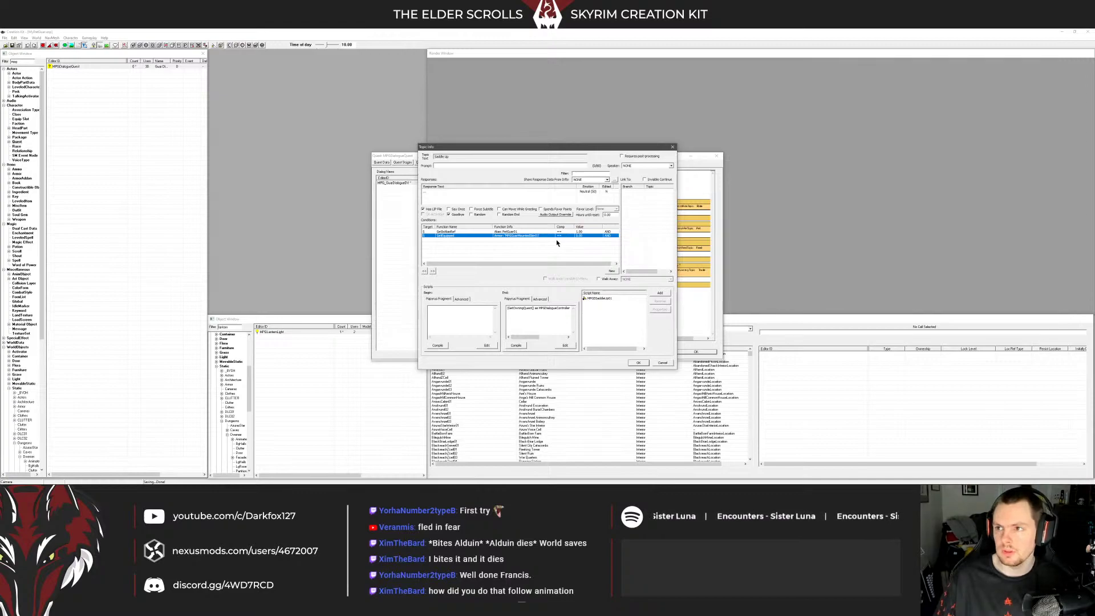
pyautogui.click(514, 242)
pyautogui.click(515, 236)
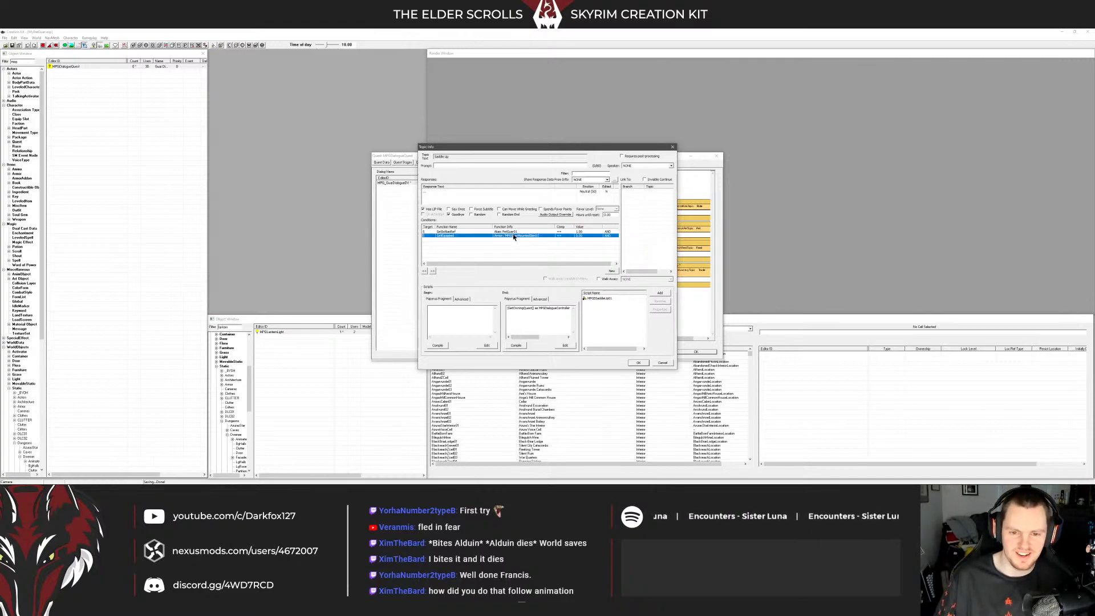
pyautogui.click(521, 248)
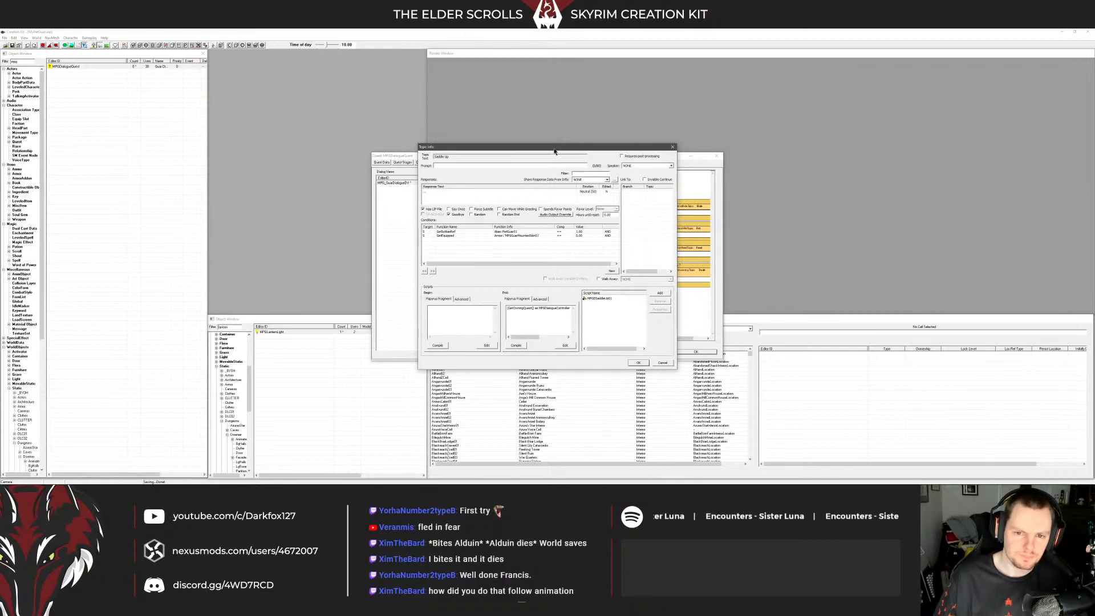
pyautogui.moveTo(553, 152); pyautogui.dragTo(654, 132)
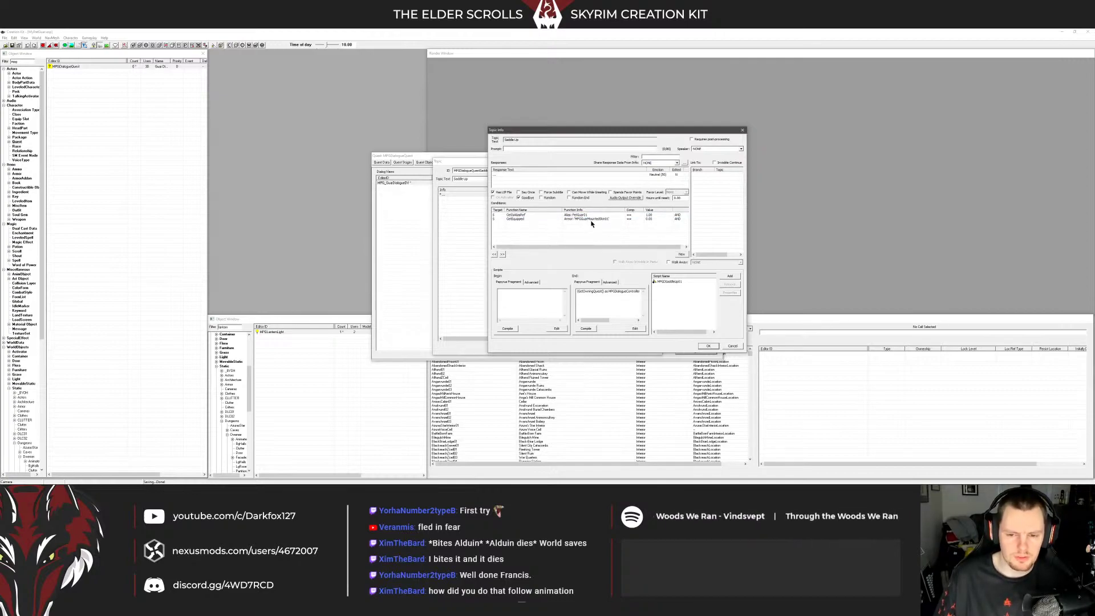
pyautogui.click(591, 219)
pyautogui.click(593, 224)
pyautogui.click(595, 219)
pyautogui.click(597, 224)
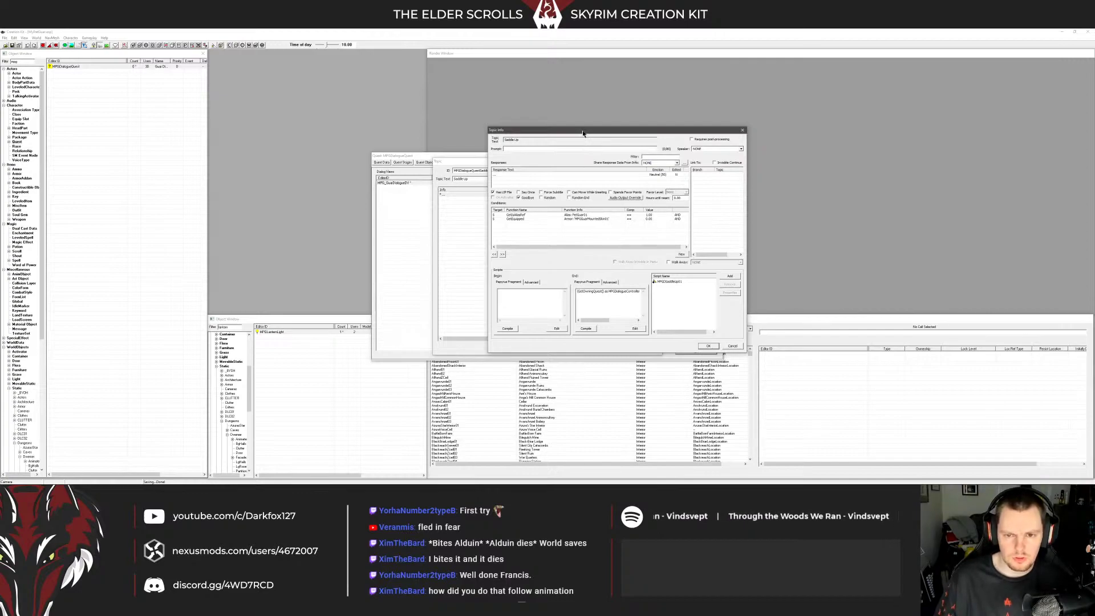
pyautogui.moveTo(582, 133); pyautogui.dragTo(587, 130)
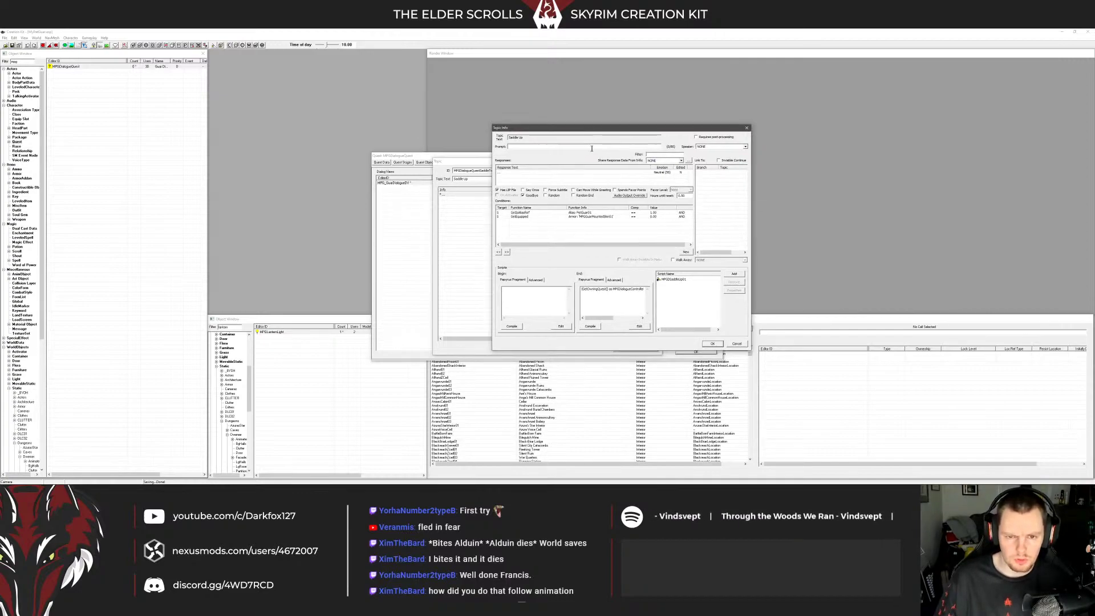
pyautogui.click(581, 217)
pyautogui.click(584, 229)
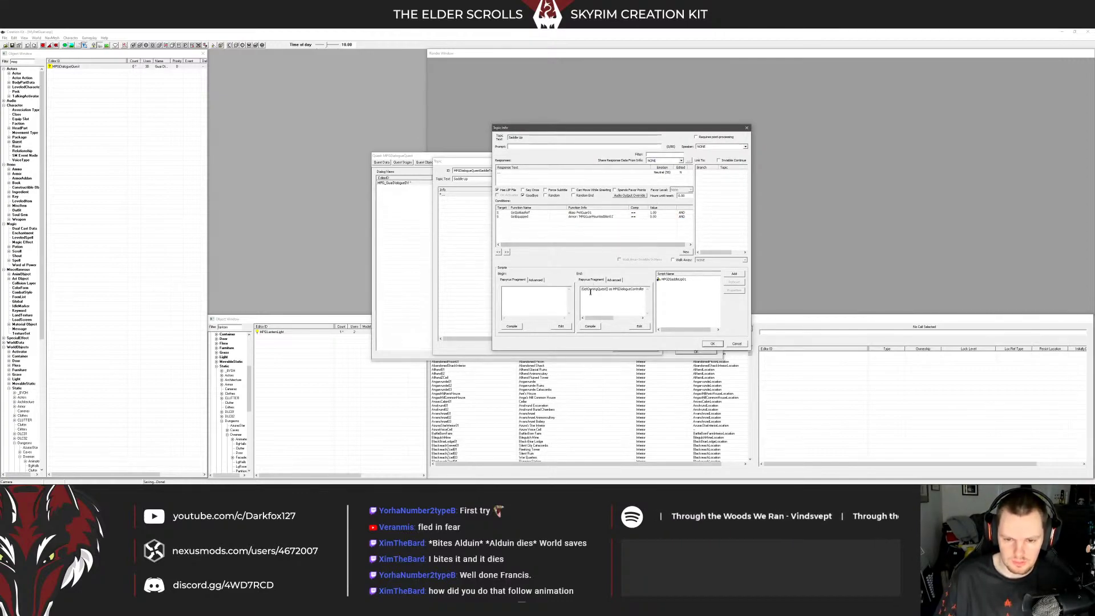
# Copy the end script fragment and all conditions from the Saddle Up topic info, then close it without changes
pyautogui.moveTo(582, 289); pyautogui.dragTo(643, 289)
pyautogui.click(641, 290)
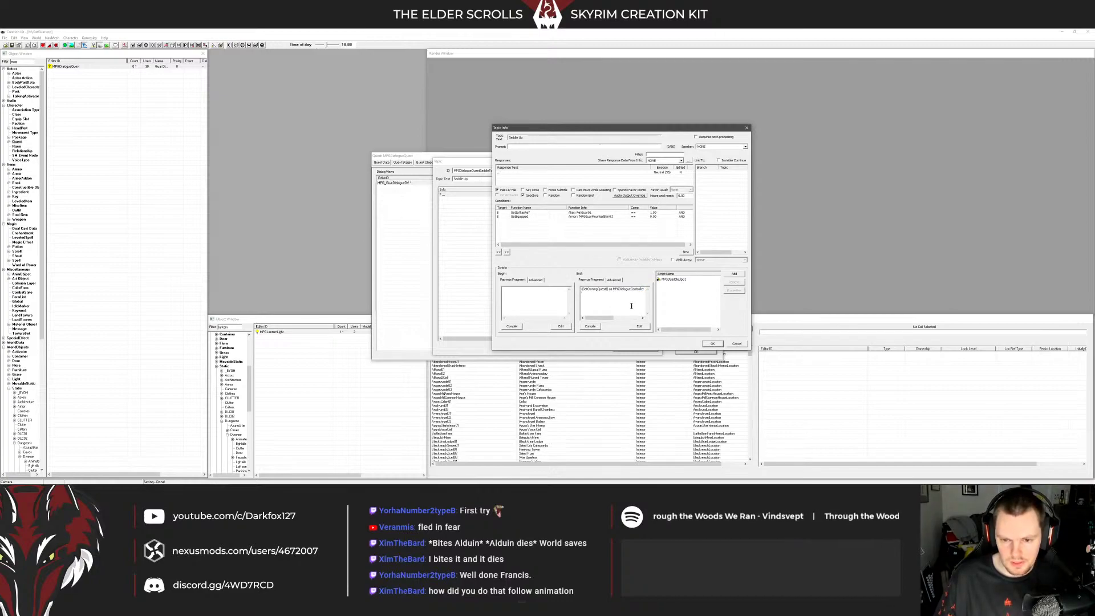
pyautogui.press('End')
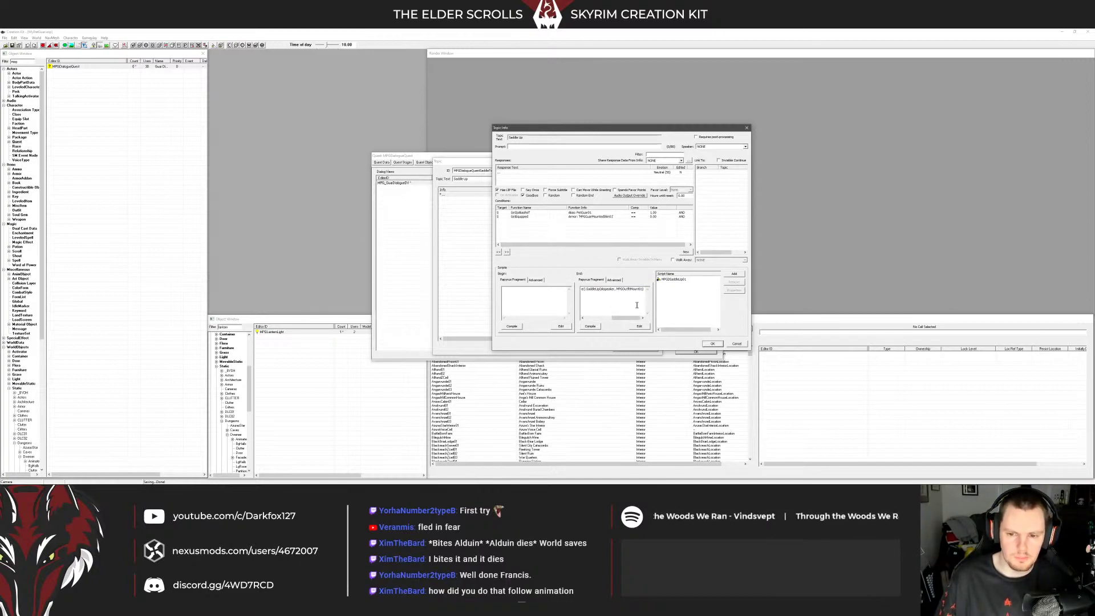
pyautogui.moveTo(644, 290); pyautogui.dragTo(574, 293)
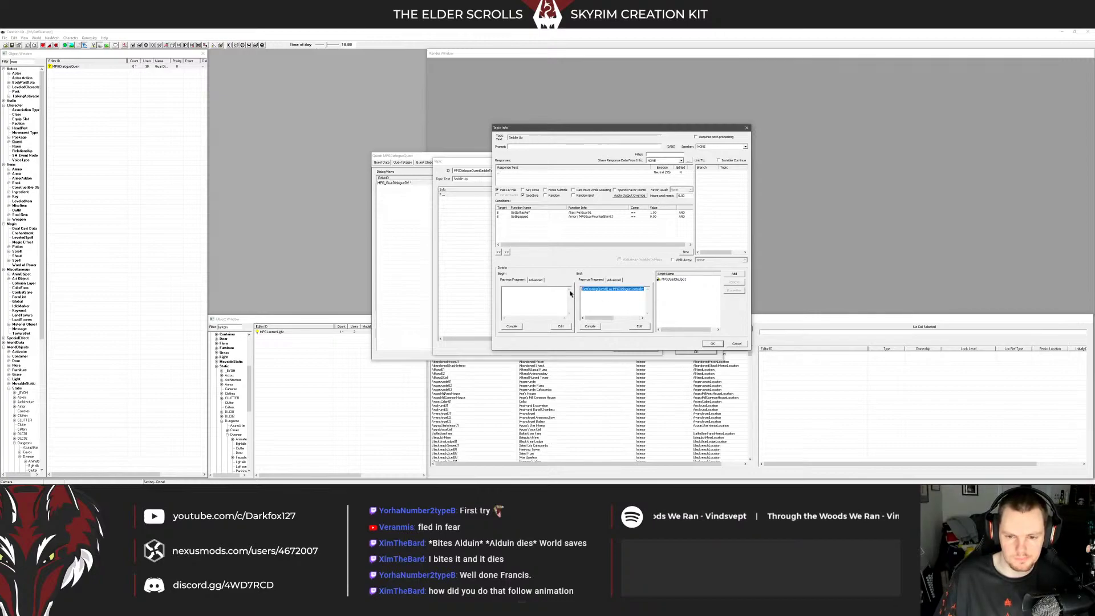
pyautogui.rightClick(595, 291)
pyautogui.click(606, 309)
pyautogui.click(597, 302)
pyautogui.rightClick(590, 233)
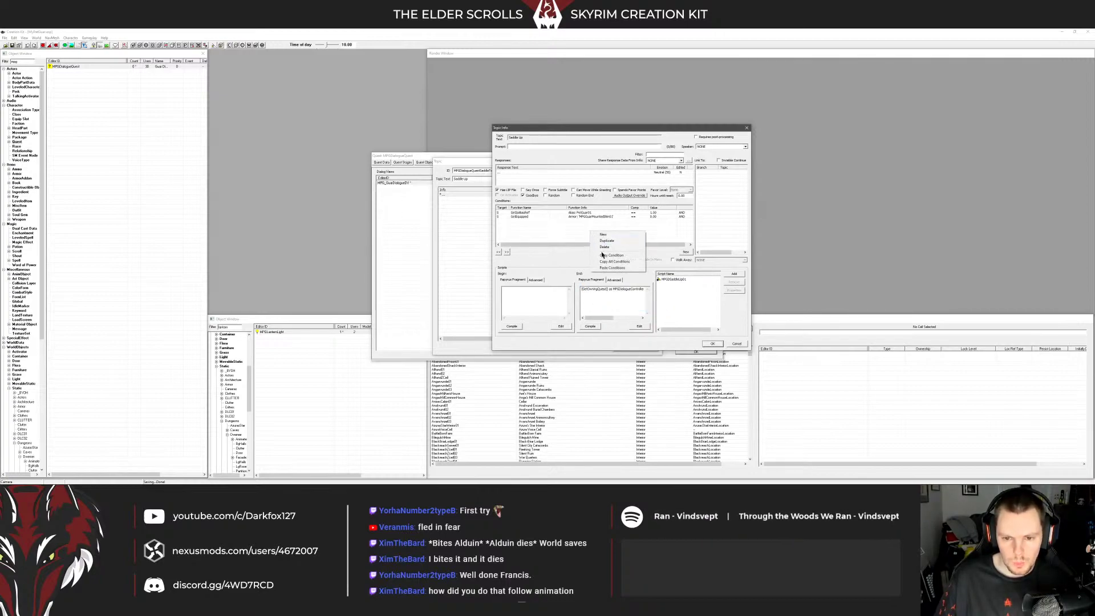
pyautogui.click(600, 261)
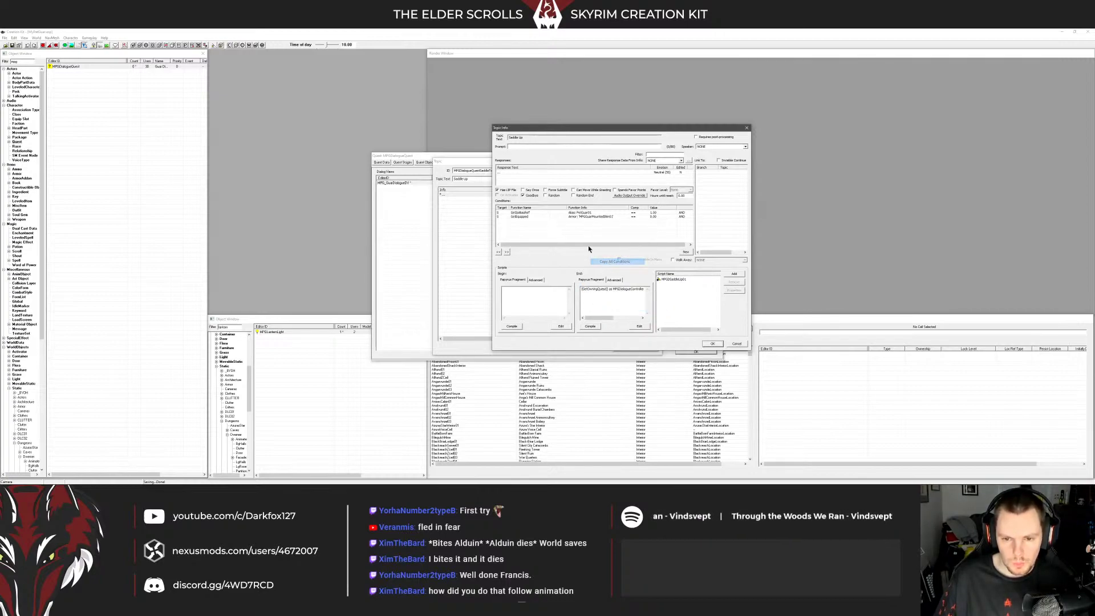
pyautogui.click(735, 343)
# Add a new info to the Saddle Up topic and enter "..." as its response text
pyautogui.rightClick(545, 213)
pyautogui.click(554, 216)
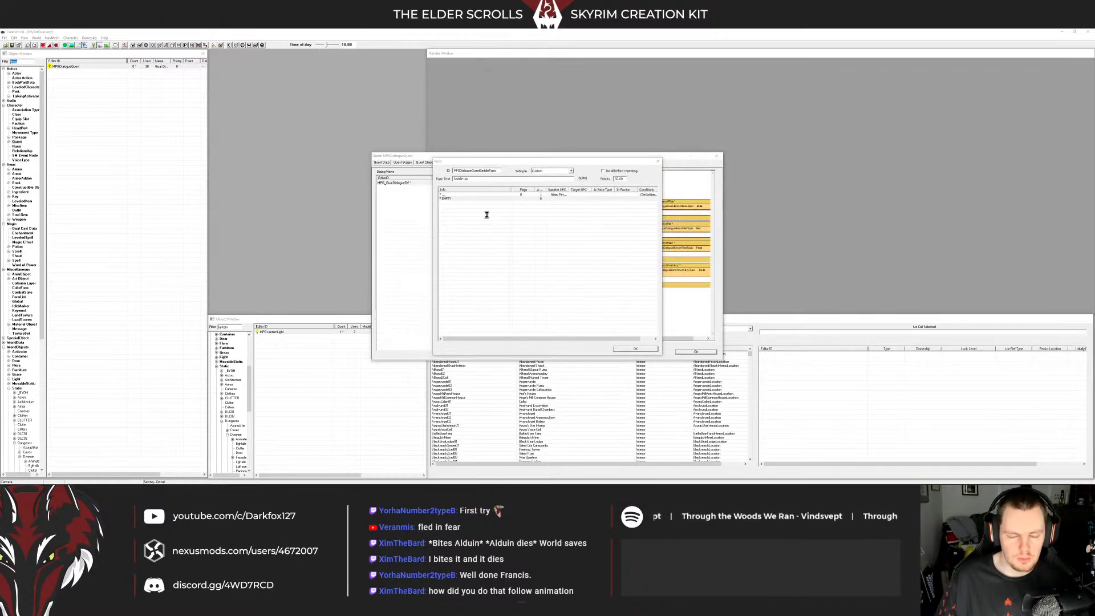
pyautogui.click(370, 219)
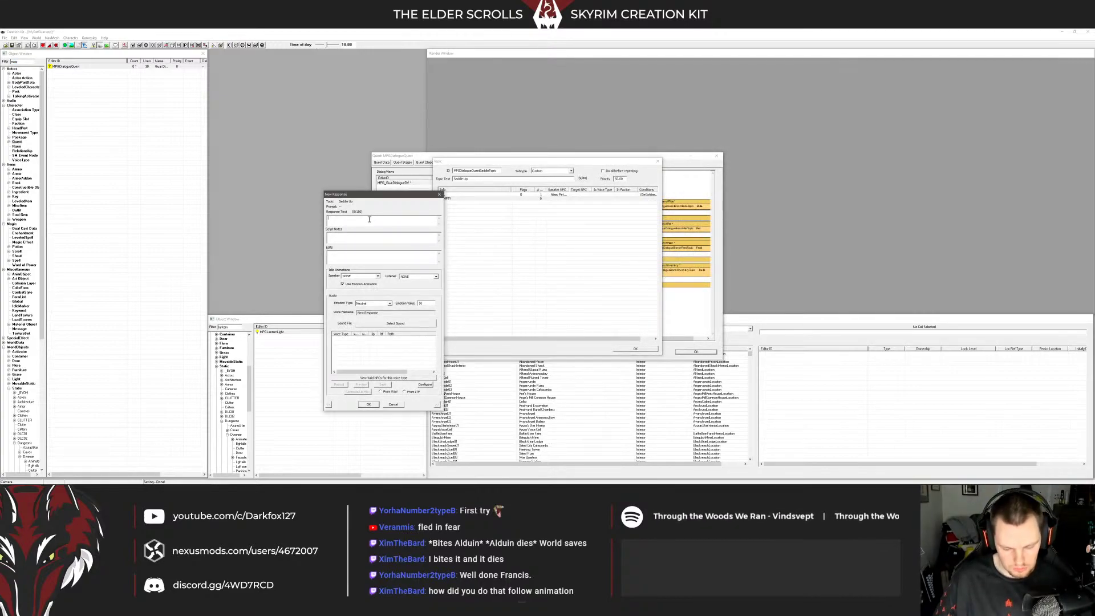
pyautogui.write('...')
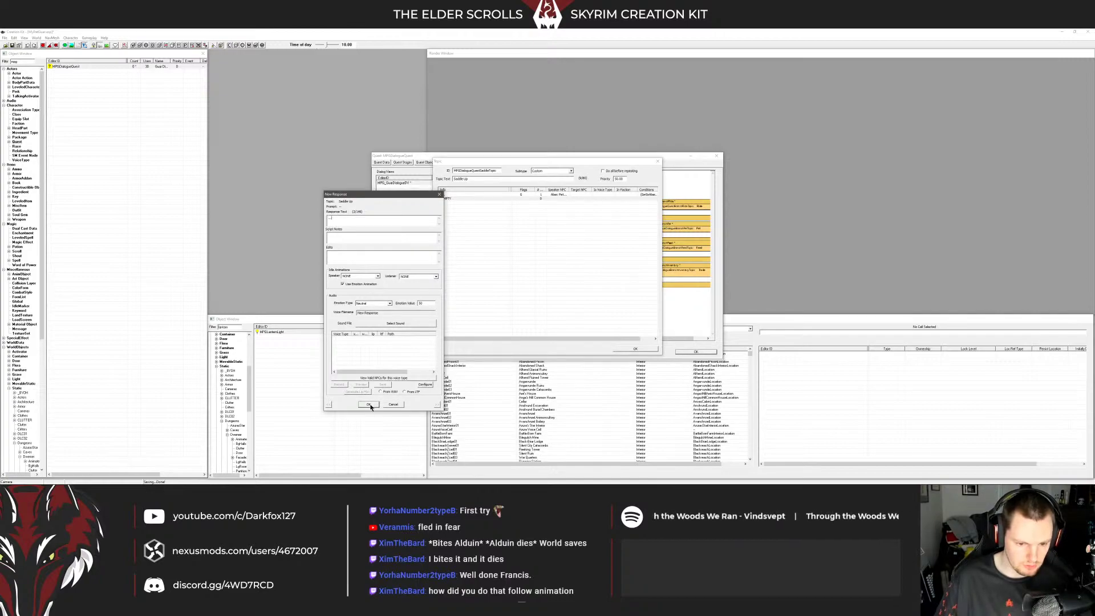
pyautogui.click(419, 277)
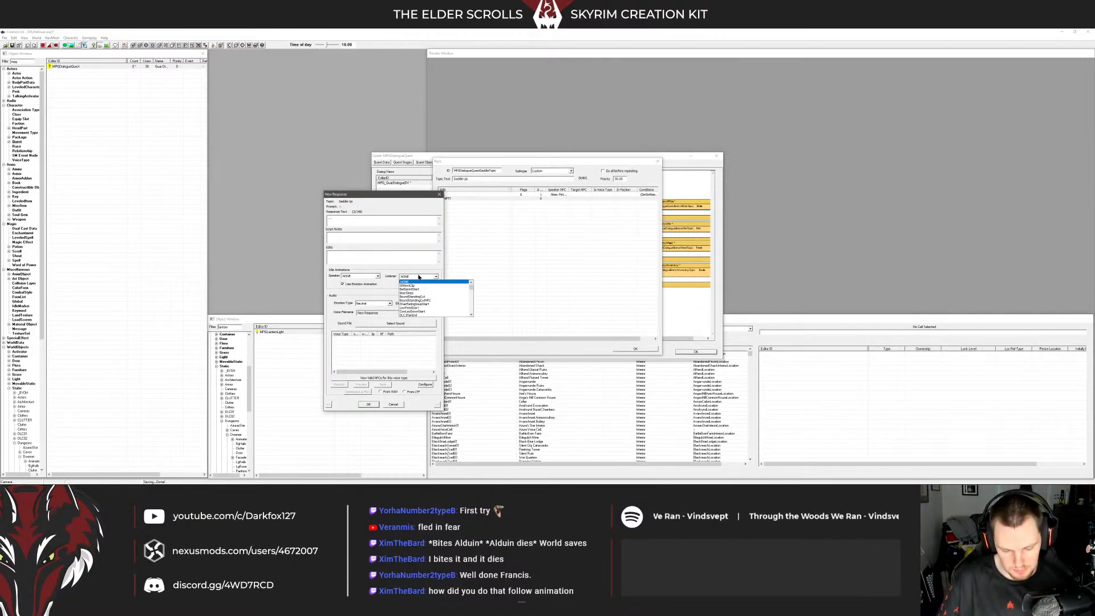
pyautogui.scroll(-1, 422, 306)
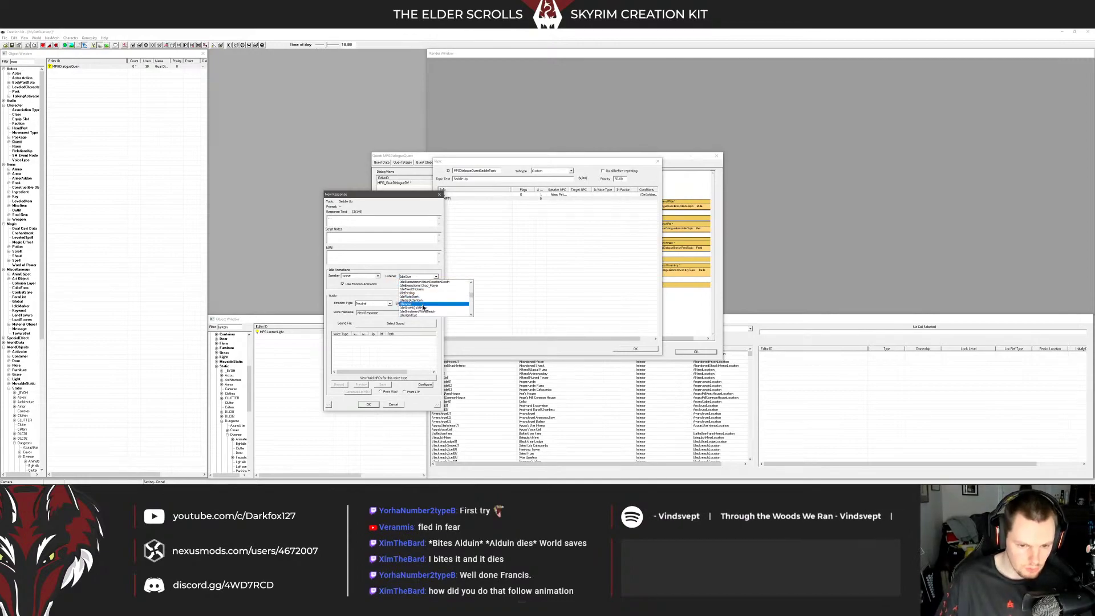
pyautogui.scroll(-3, 422, 306)
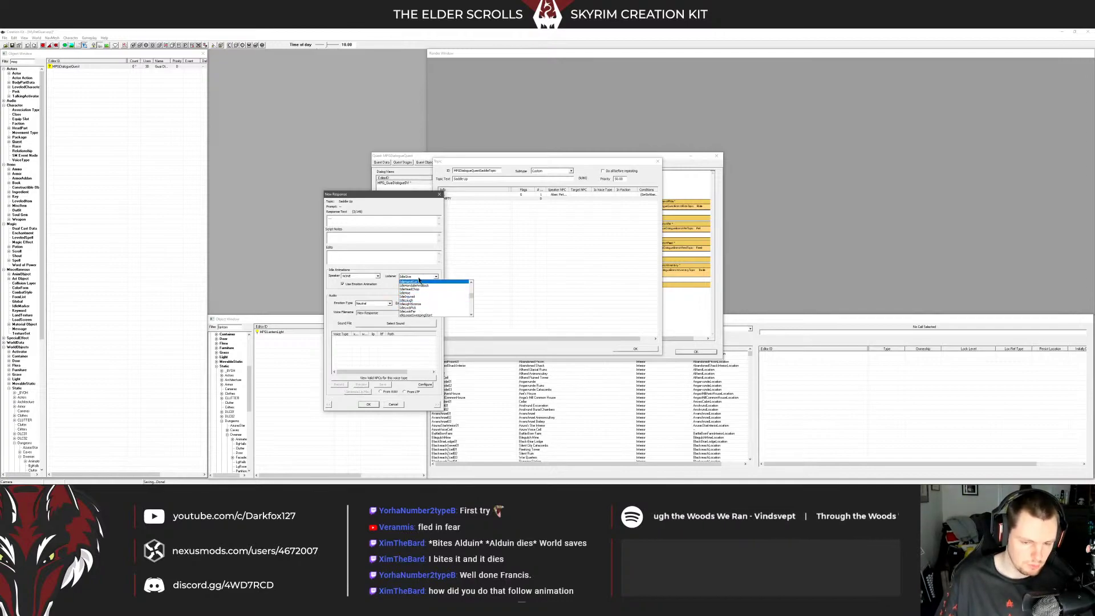
pyautogui.click(403, 277)
pyautogui.click(403, 276)
pyautogui.click(402, 282)
pyautogui.click(367, 276)
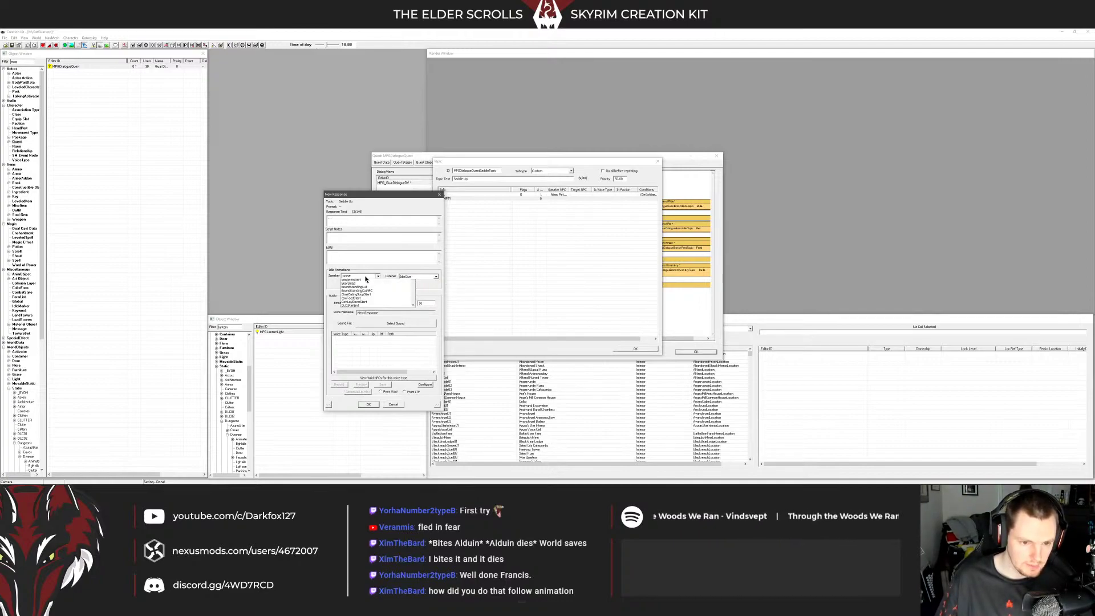
pyautogui.click(377, 276)
pyautogui.click(435, 277)
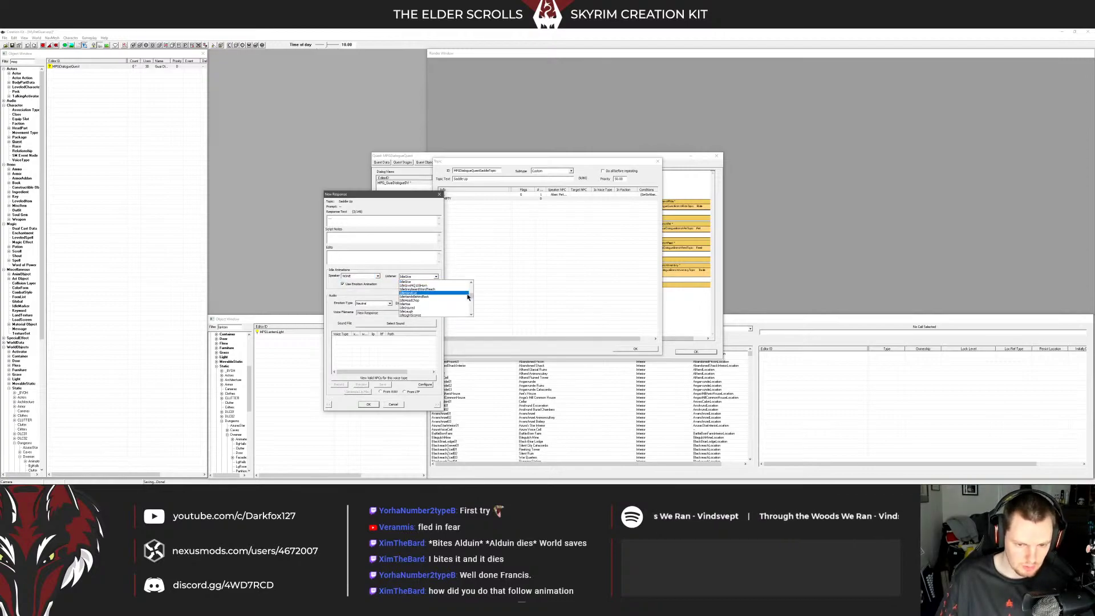
pyautogui.moveTo(471, 295); pyautogui.dragTo(471, 285)
pyautogui.click(436, 282)
pyautogui.click(404, 259)
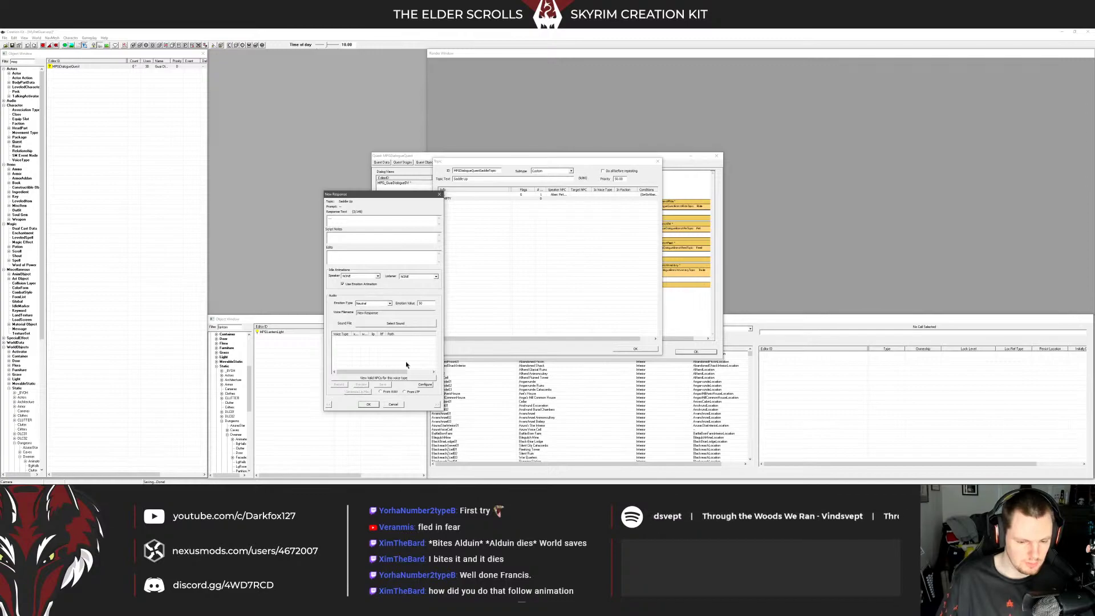
pyautogui.click(393, 405)
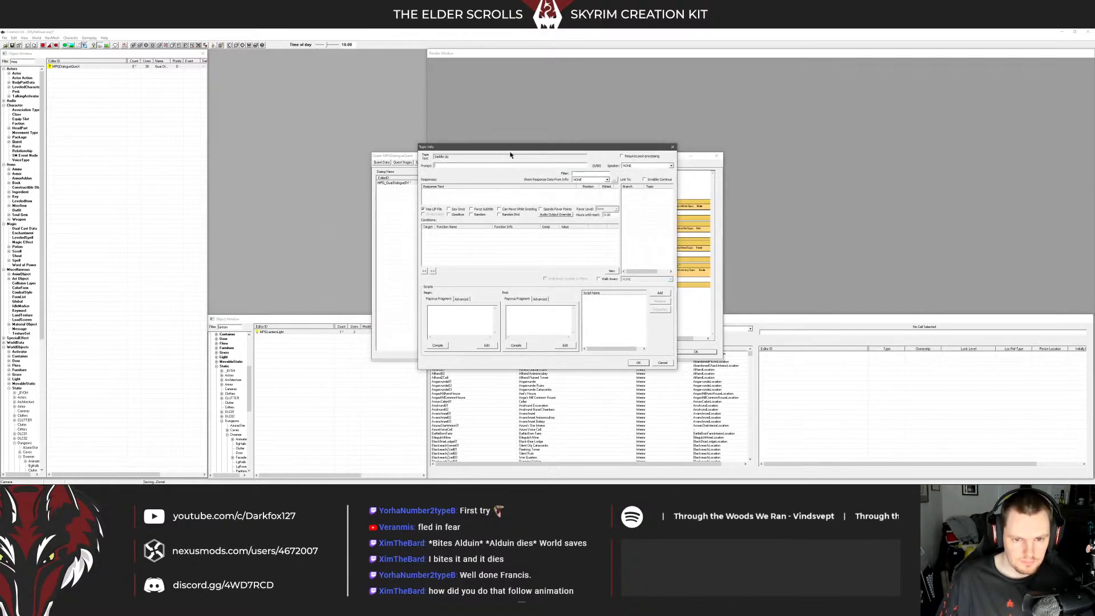
# Create a "..." response in the new Saddle Up info and save the info
pyautogui.moveTo(510, 147); pyautogui.dragTo(364, 205)
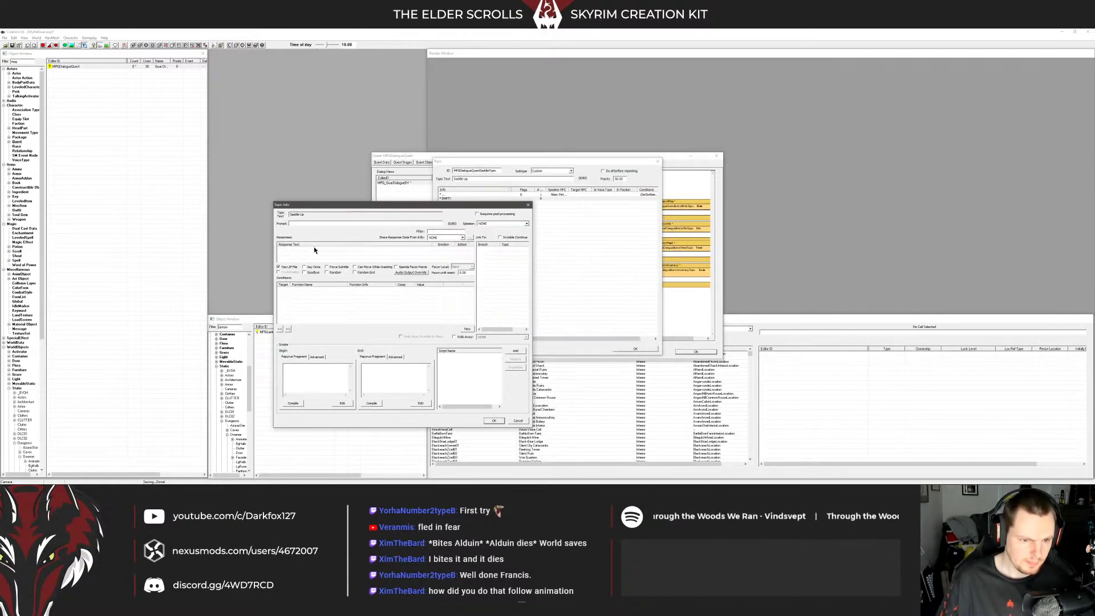
pyautogui.doubleClick(307, 253)
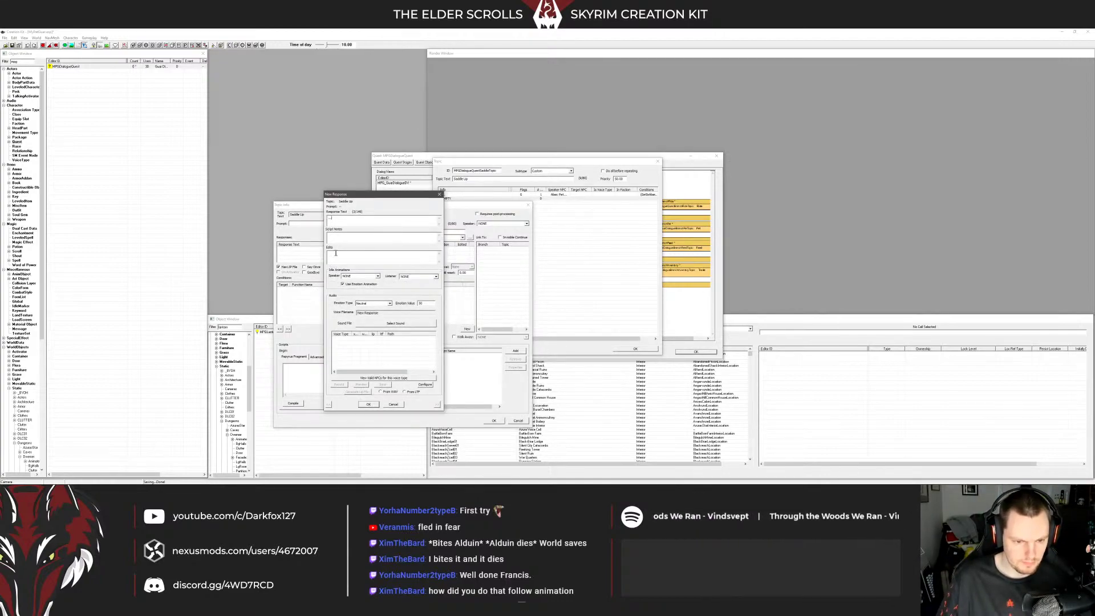
pyautogui.click(361, 404)
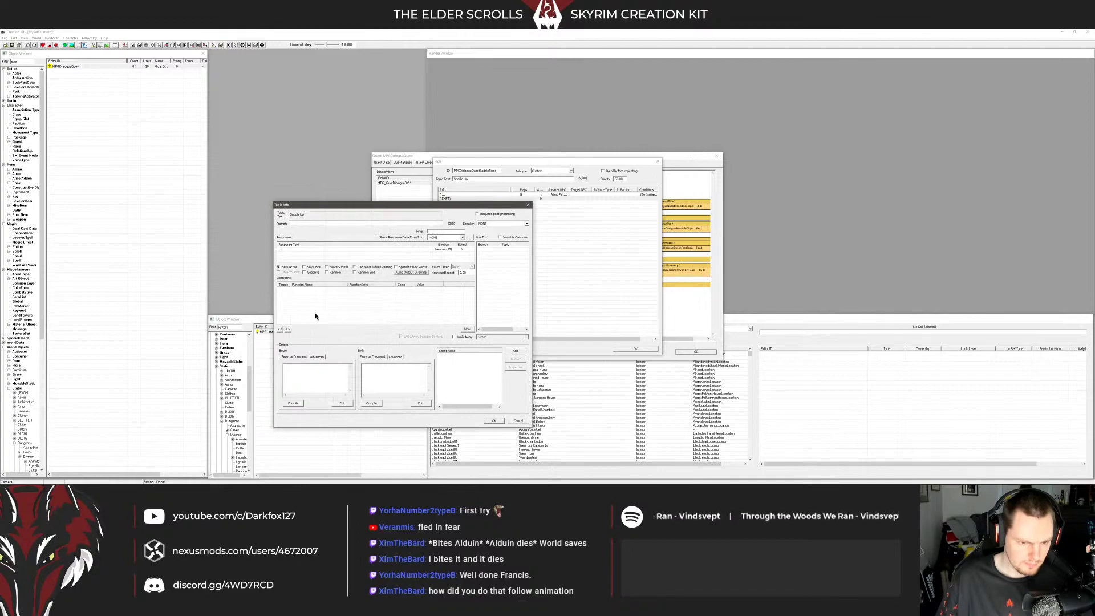
pyautogui.click(494, 420)
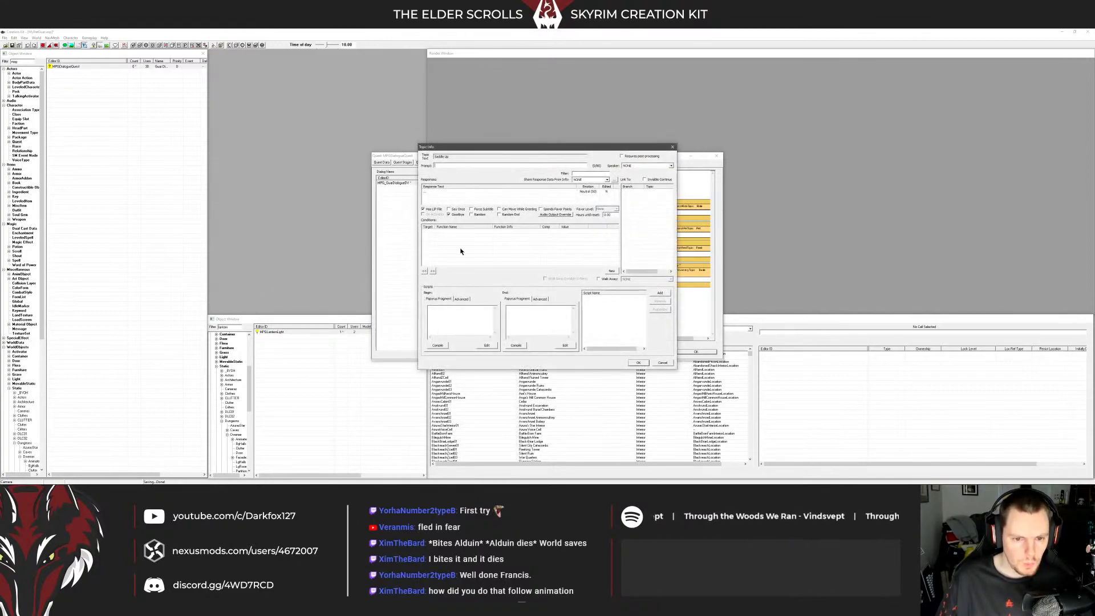
# Paste the copied conditions into the new Saddle Up info and set the GetIsAliasRef condition's alias to PetGuar02
pyautogui.rightClick(461, 248)
pyautogui.click(485, 285)
pyautogui.doubleClick(510, 232)
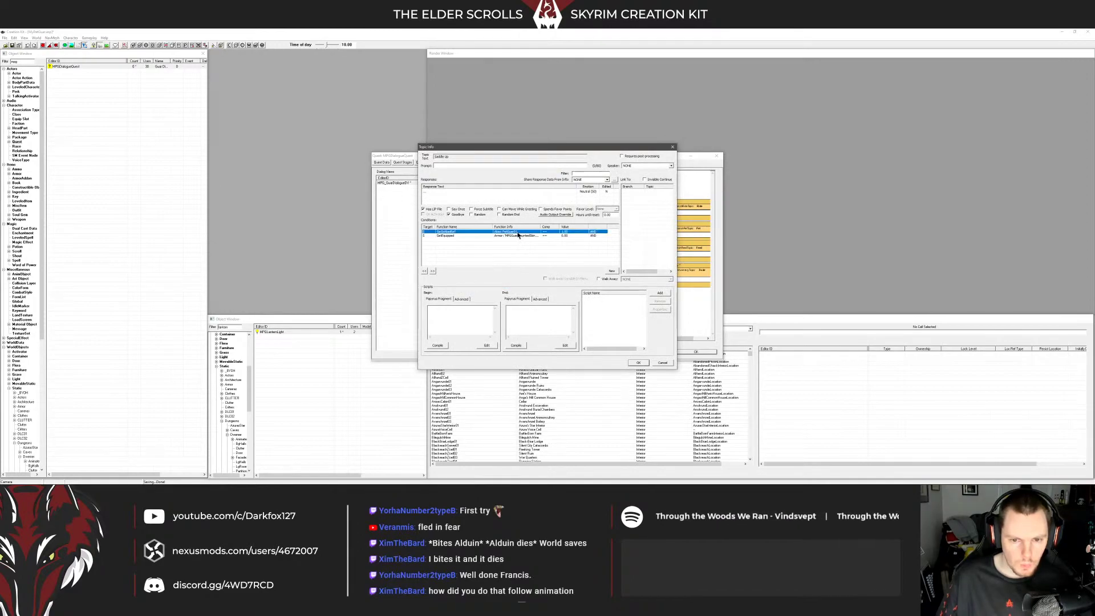
pyautogui.click(510, 252)
pyautogui.click(487, 272)
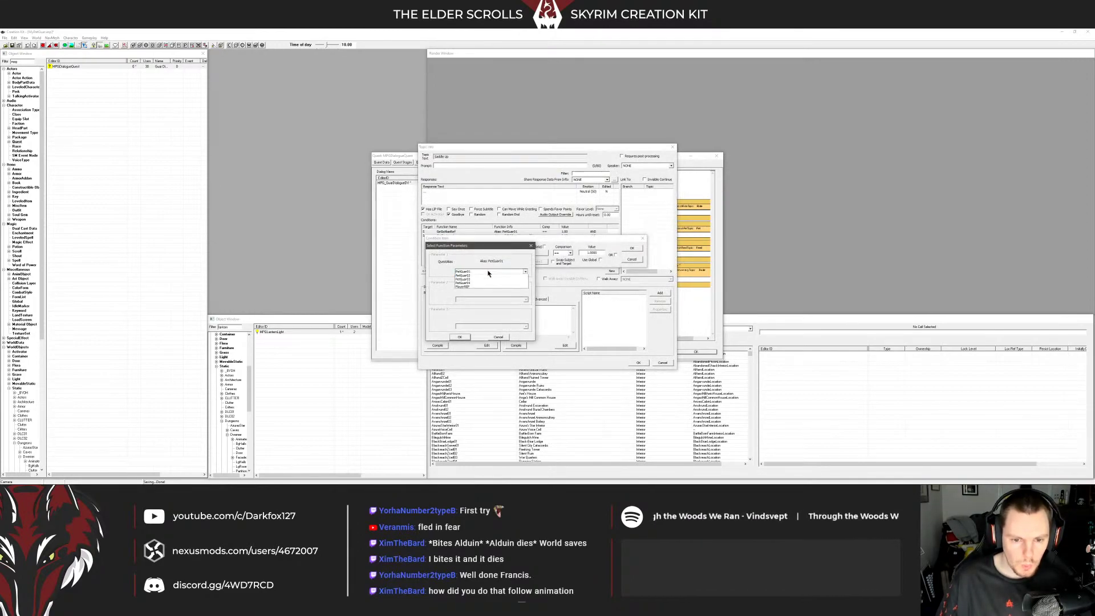
pyautogui.click(477, 301)
pyautogui.click(460, 337)
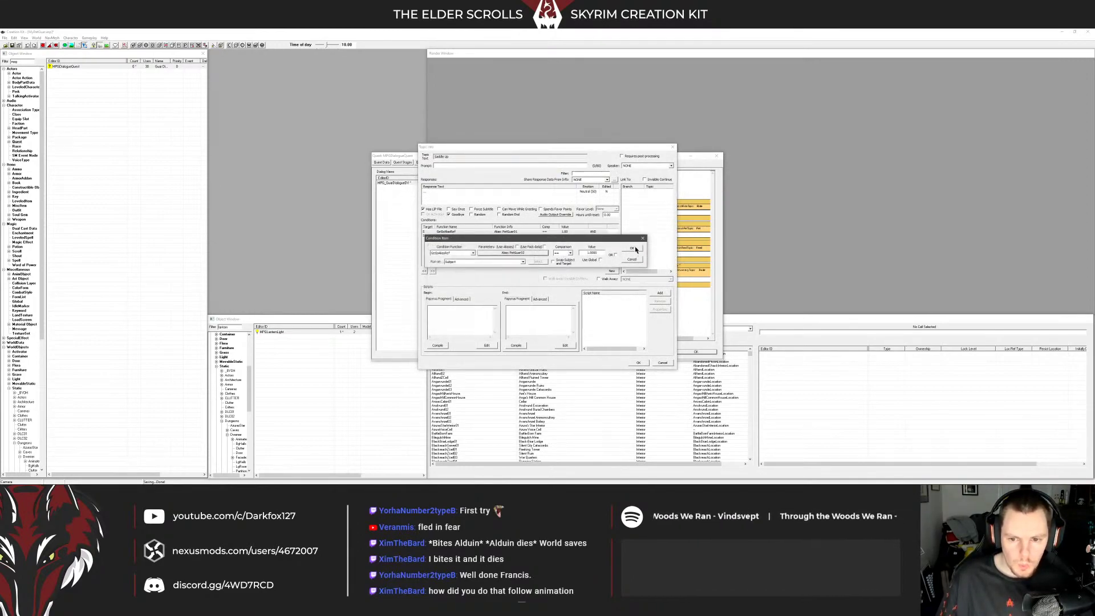
pyautogui.press('Return')
# Set the GetEquipped condition's armor to the second guar's mounted skin in the new Saddle Up info
pyautogui.click(517, 236)
pyautogui.doubleClick(517, 235)
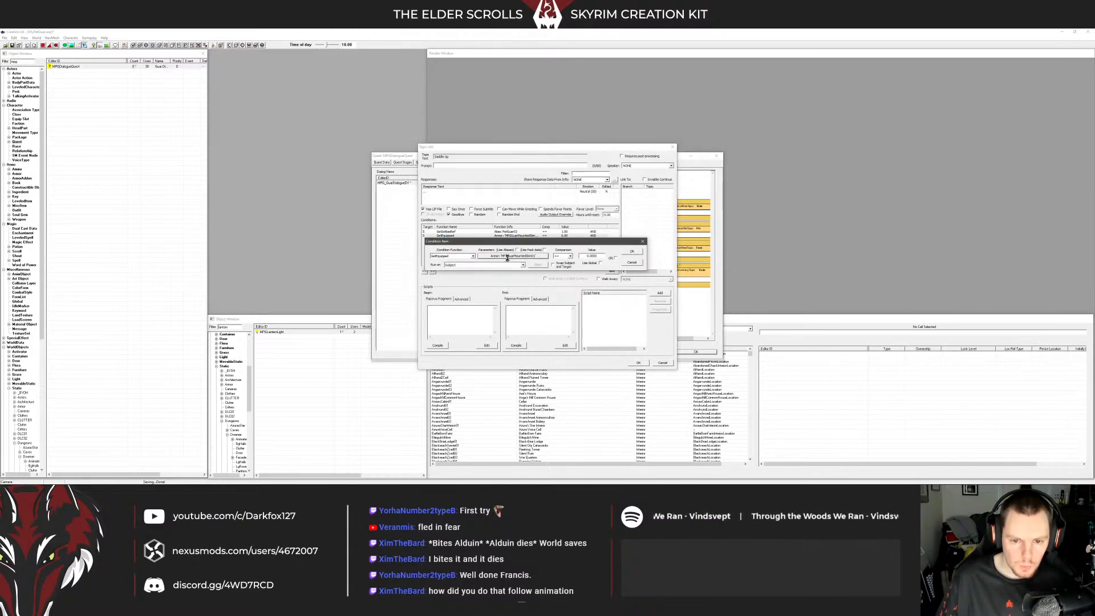
pyautogui.click(506, 258)
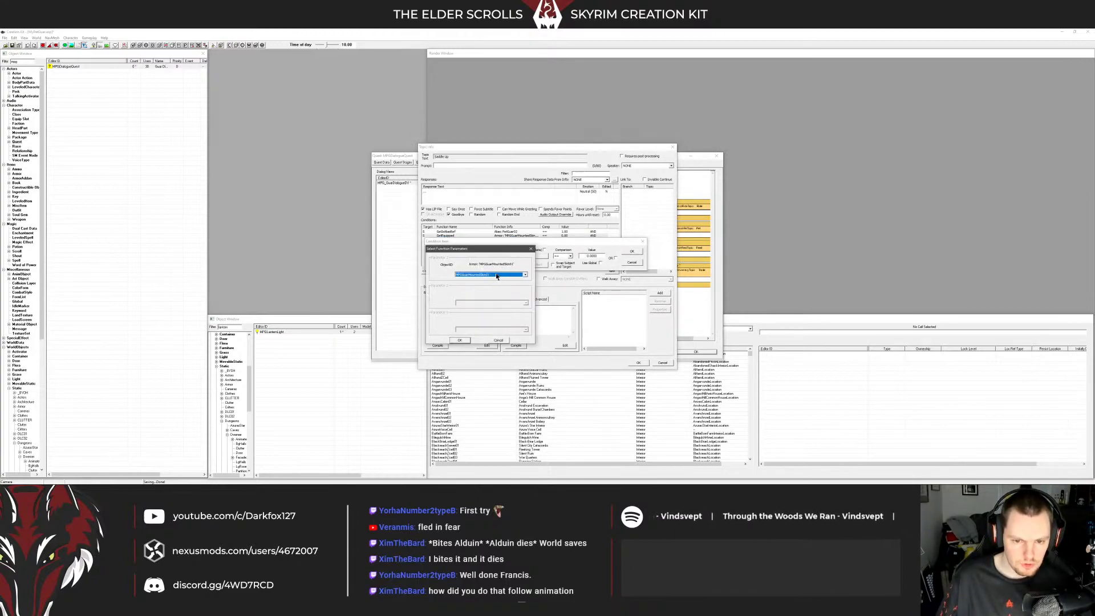
pyautogui.click(496, 274)
pyautogui.click(494, 285)
pyautogui.click(460, 340)
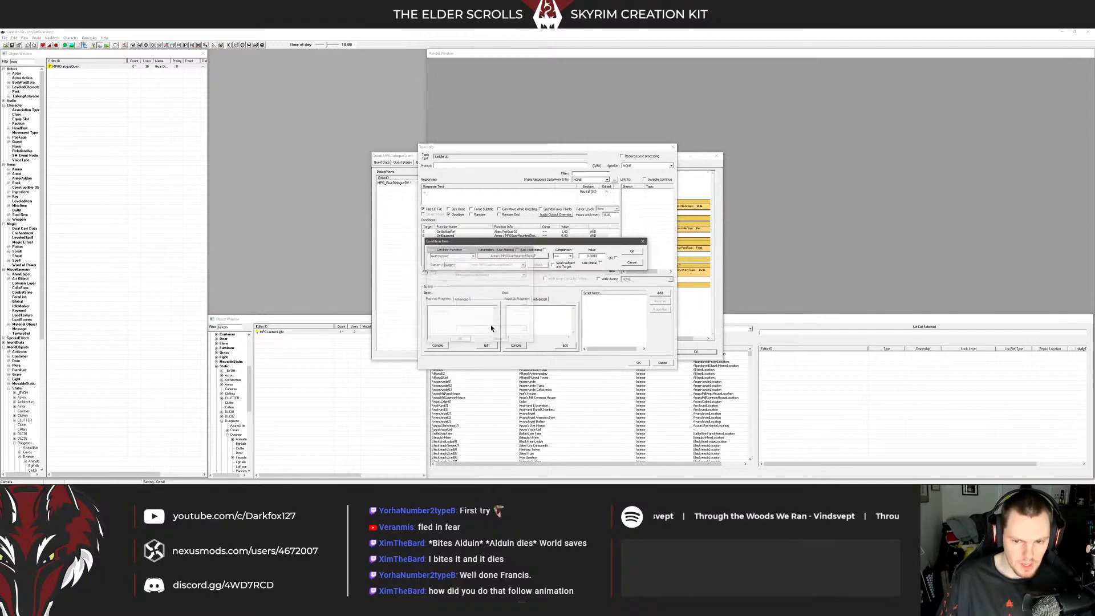
pyautogui.click(631, 251)
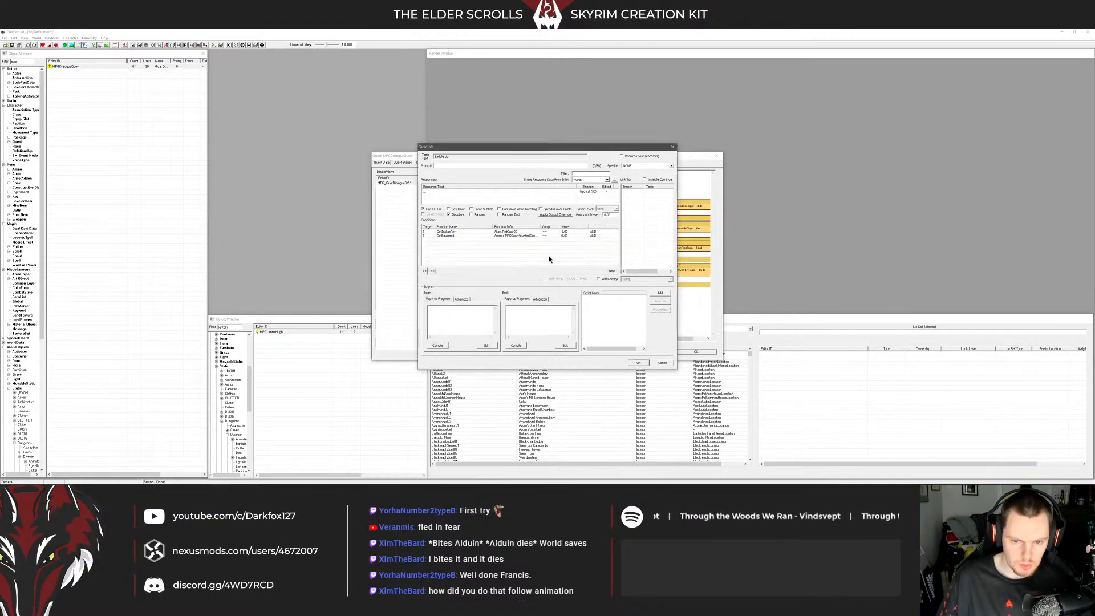
# Enter "akspeaker" as a placeholder end fragment, compile it and save the new Saddle Up info
pyautogui.click(523, 300)
pyautogui.click(507, 309)
pyautogui.write('akspe')
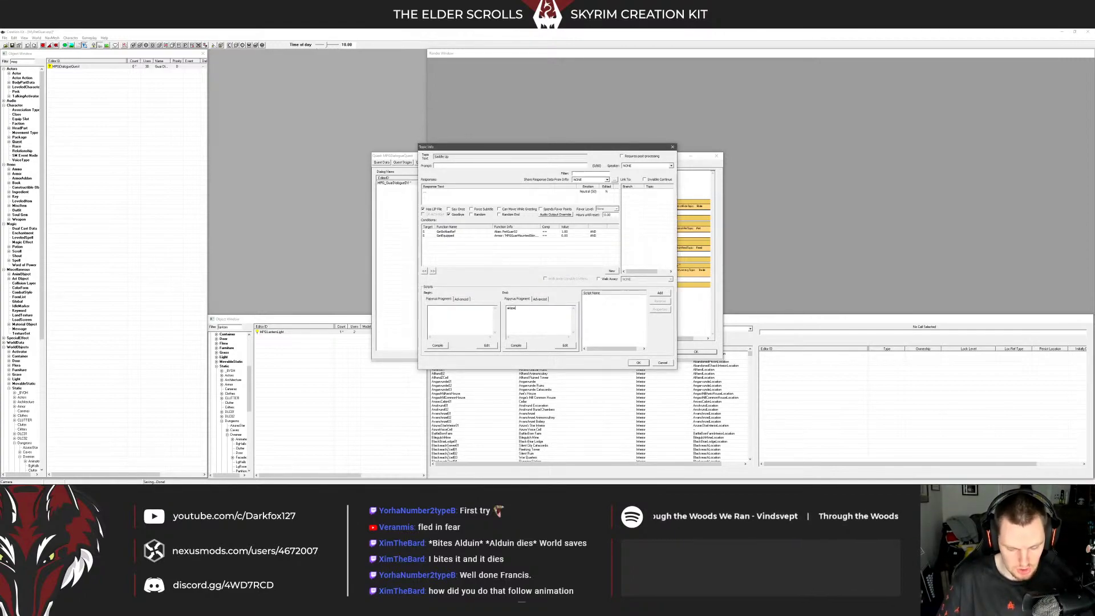
pyautogui.write('aker')
pyautogui.click(515, 344)
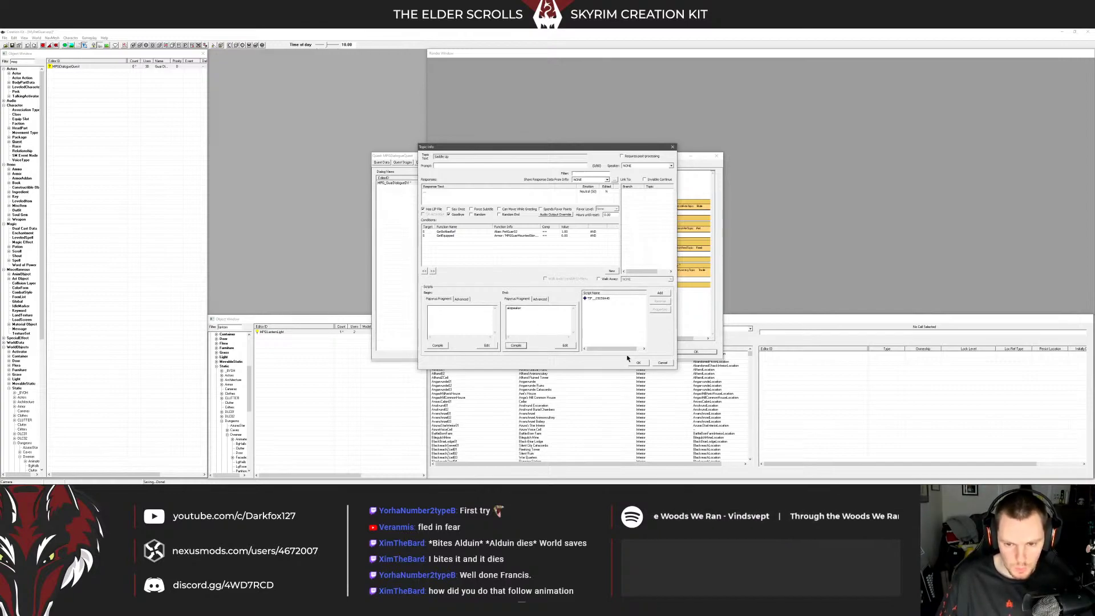
pyautogui.press('Return')
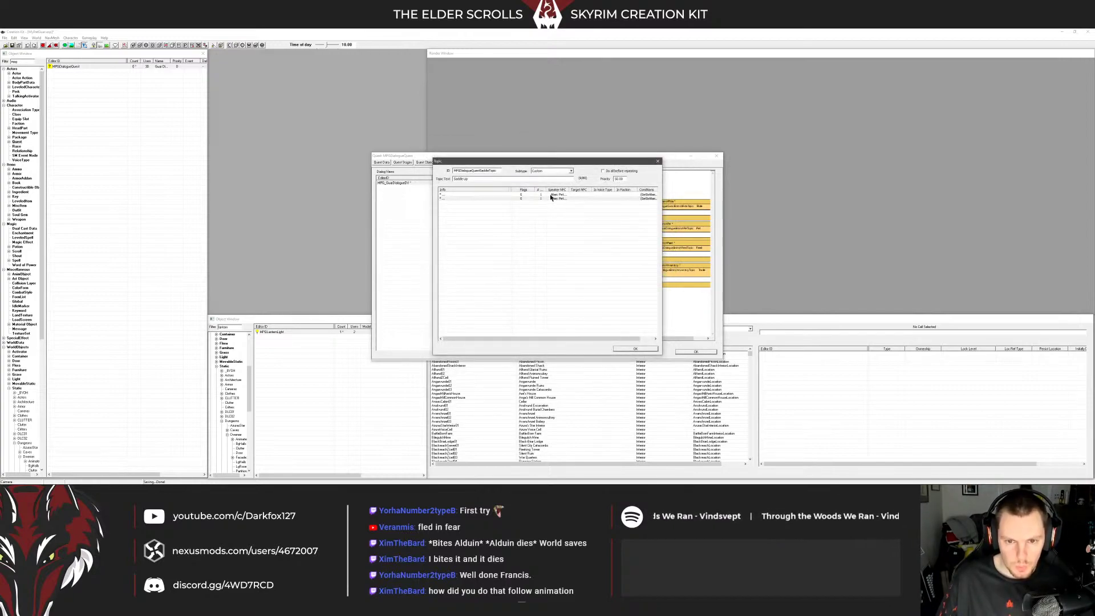
# Copy the whole end script fragment from the original Saddle Up info and close that info
pyautogui.doubleClick(551, 197)
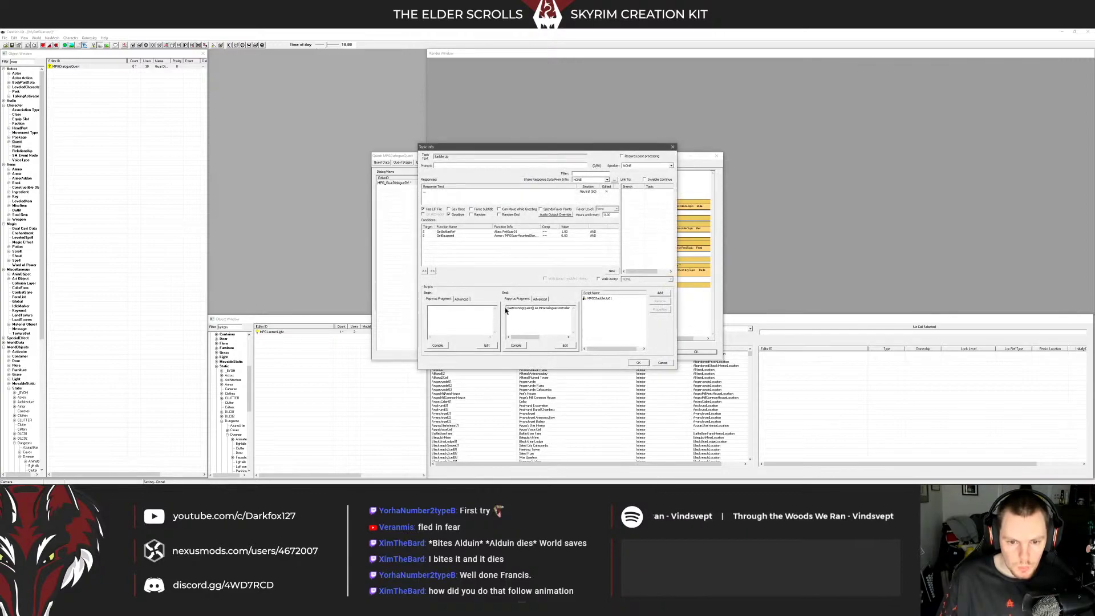
pyautogui.moveTo(505, 309); pyautogui.dragTo(560, 308)
pyautogui.rightClick(561, 308)
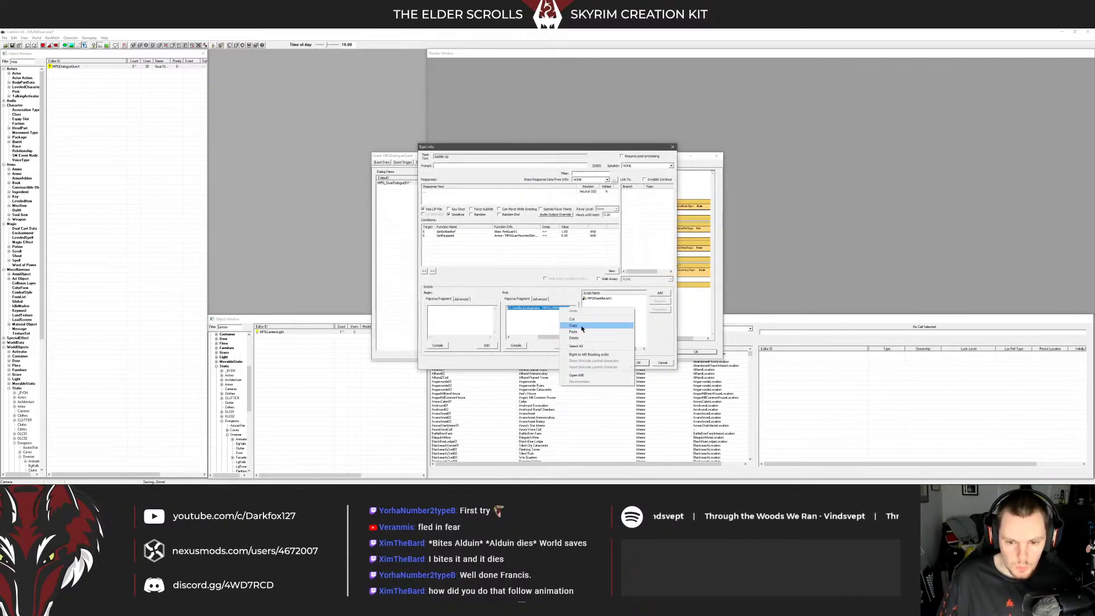
pyautogui.click(581, 329)
pyautogui.click(639, 362)
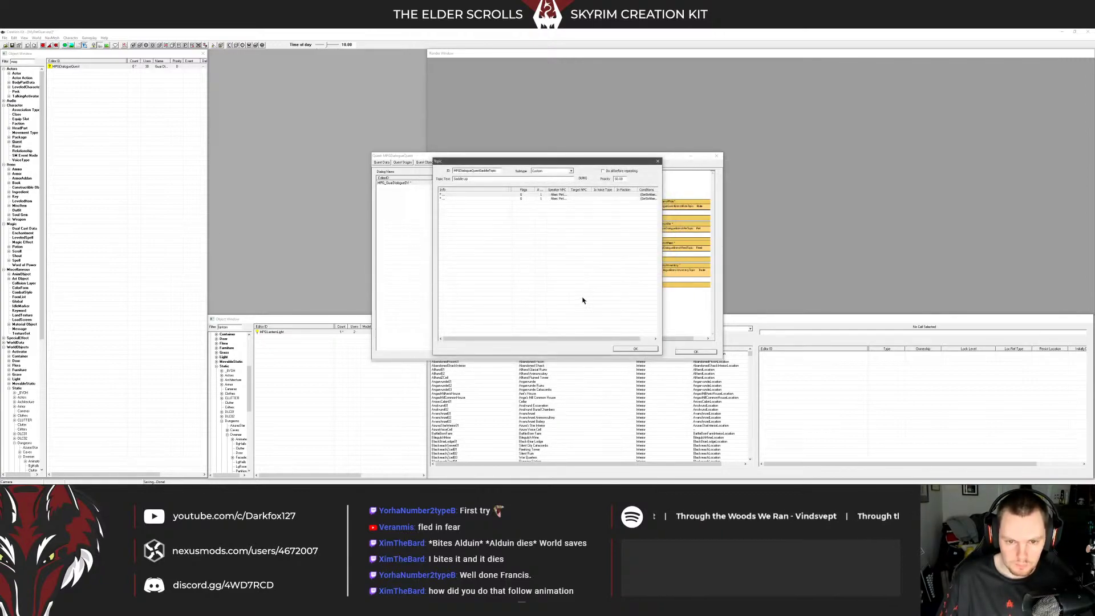
# Close the Saddle Up topic and move the Unsaddle topic lower in the dialogue view to make room
pyautogui.doubleClick(535, 195)
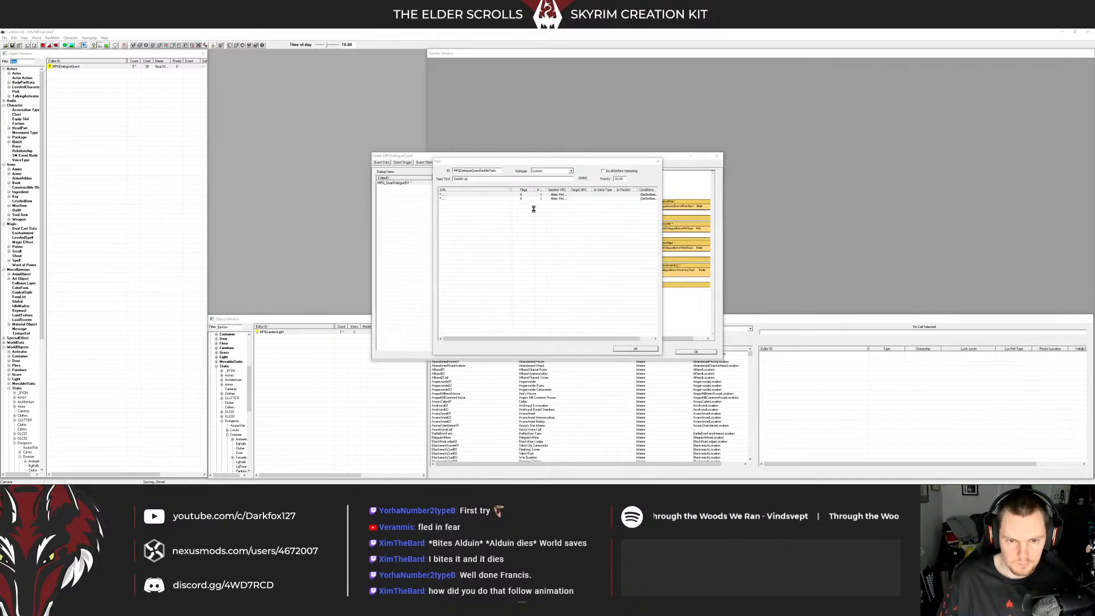
pyautogui.click(662, 363)
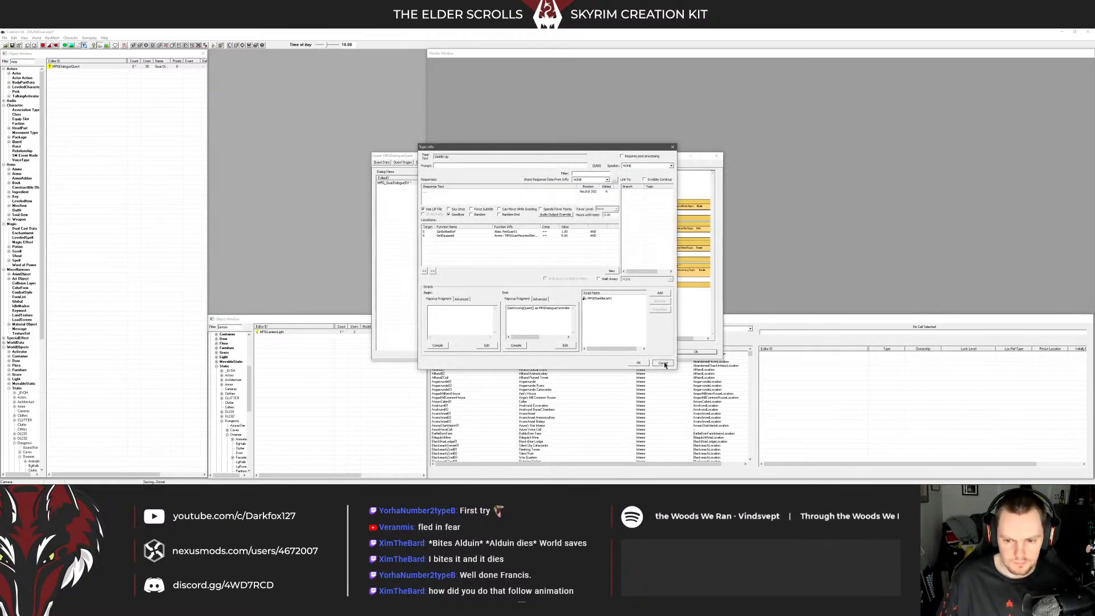
pyautogui.click(638, 351)
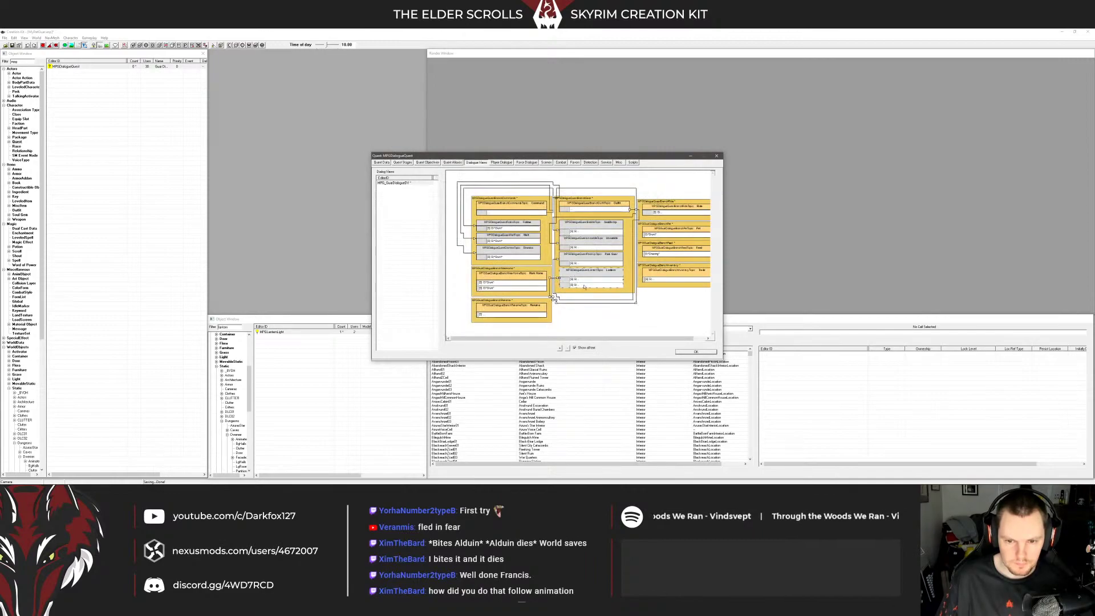
pyautogui.moveTo(596, 238); pyautogui.dragTo(592, 256)
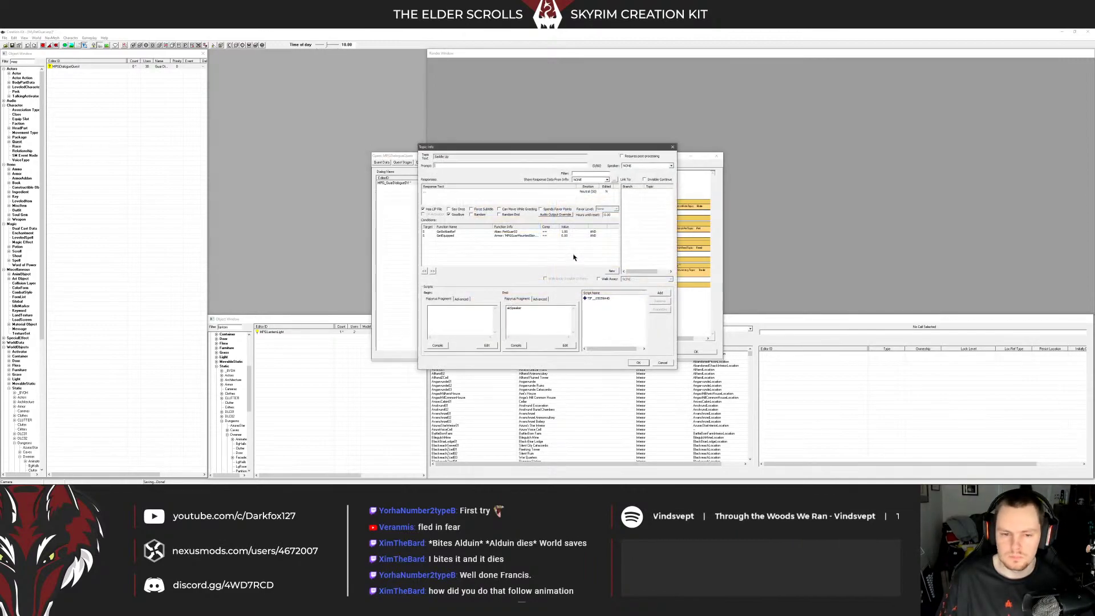
# Replace the placeholder end fragment in the new Saddle Up info with the copied code and compile it
pyautogui.click(481, 235)
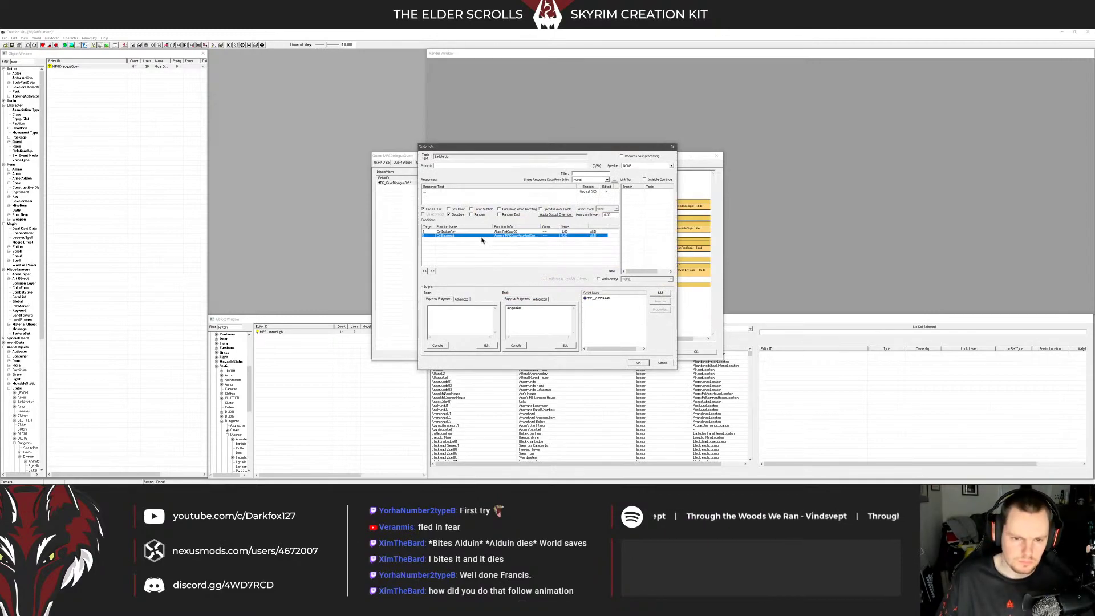
pyautogui.click(504, 236)
pyautogui.click(502, 232)
pyautogui.click(503, 251)
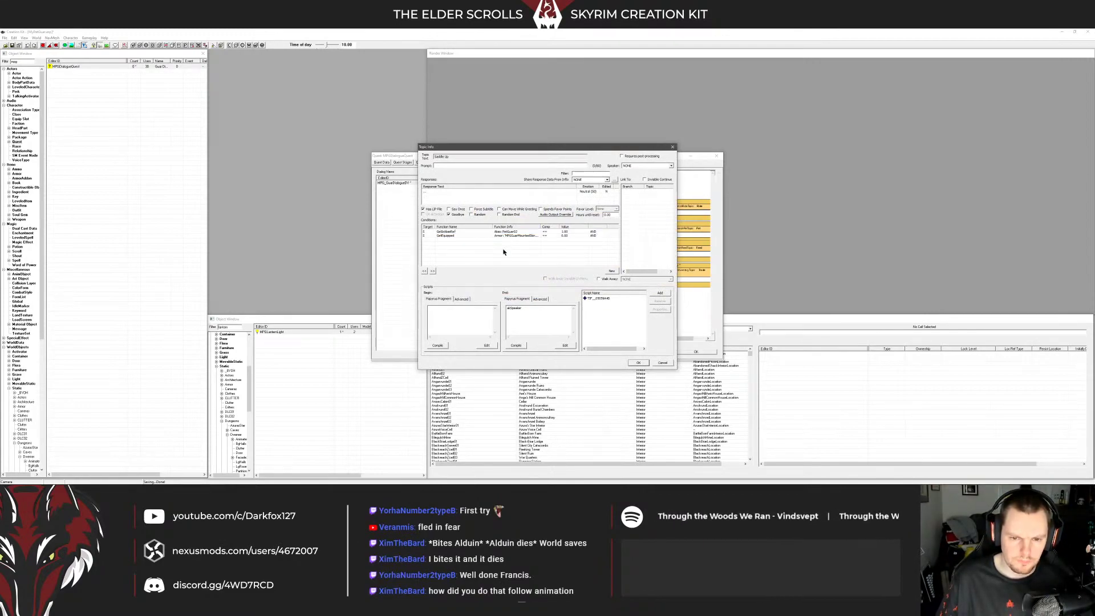
pyautogui.hotkey('ctrl', 'a')
pyautogui.hotkey('ctrl', 'v')
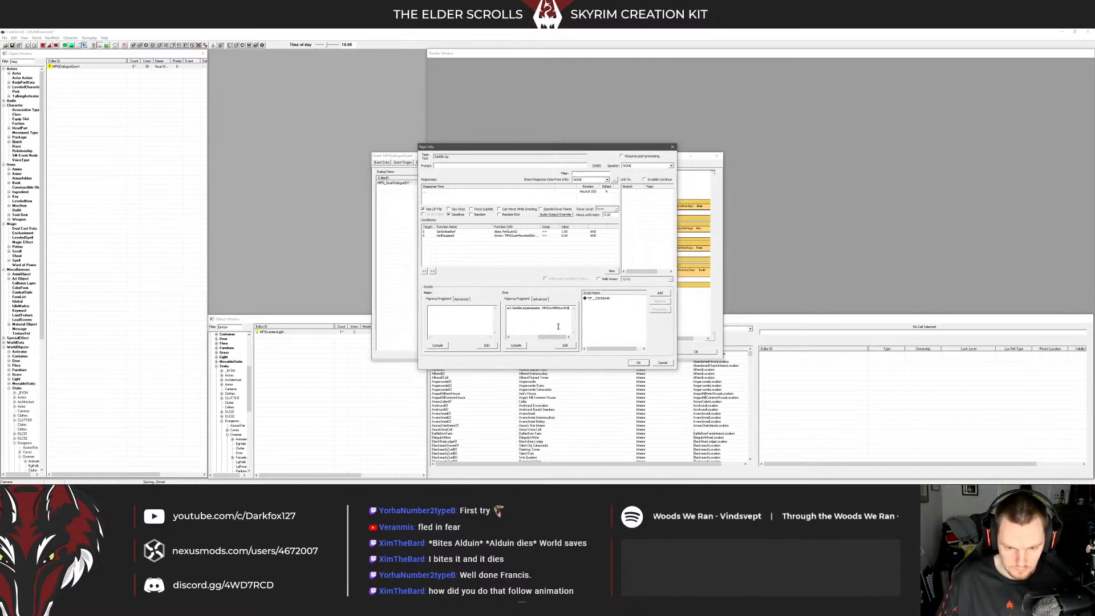
pyautogui.moveTo(552, 337); pyautogui.dragTo(524, 337)
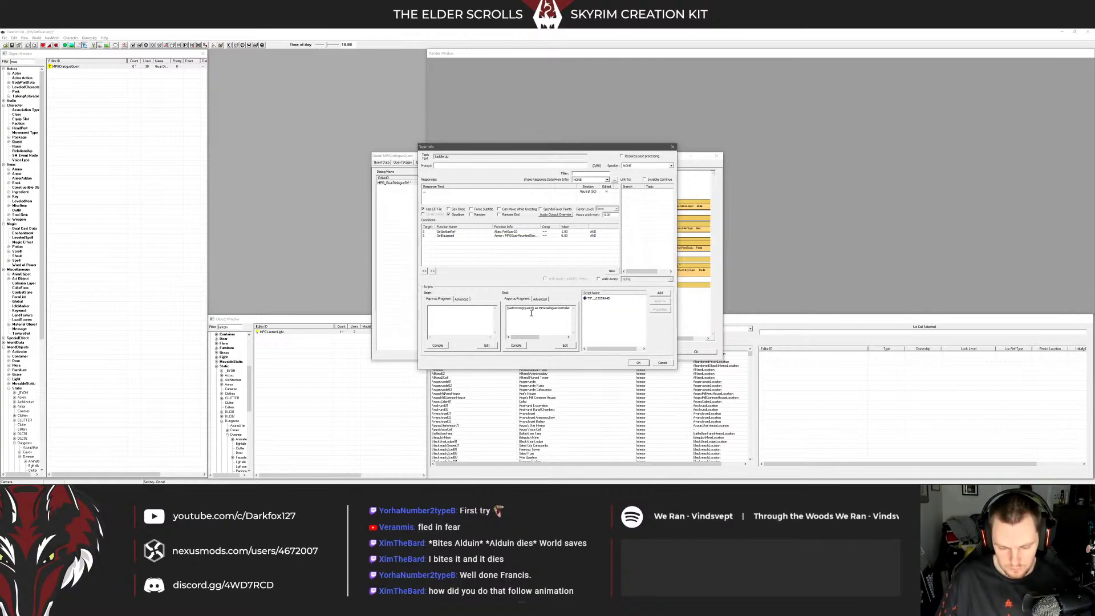
pyautogui.click(516, 345)
# Rename the new info's end fragment script to MPGDSaddleUp02
pyautogui.click(540, 298)
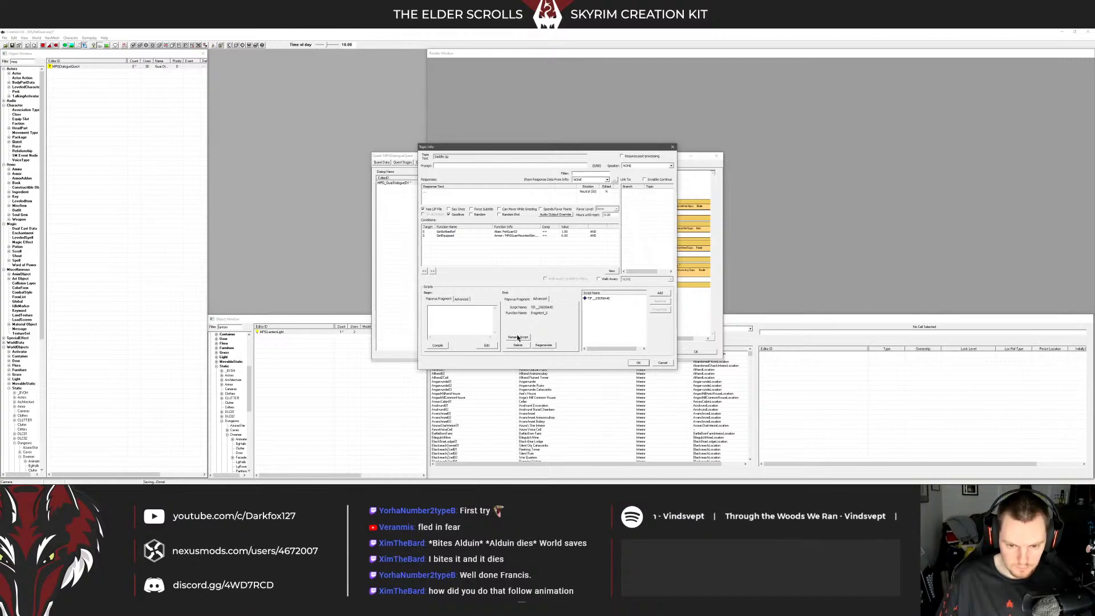
pyautogui.click(517, 337)
pyautogui.write('M')
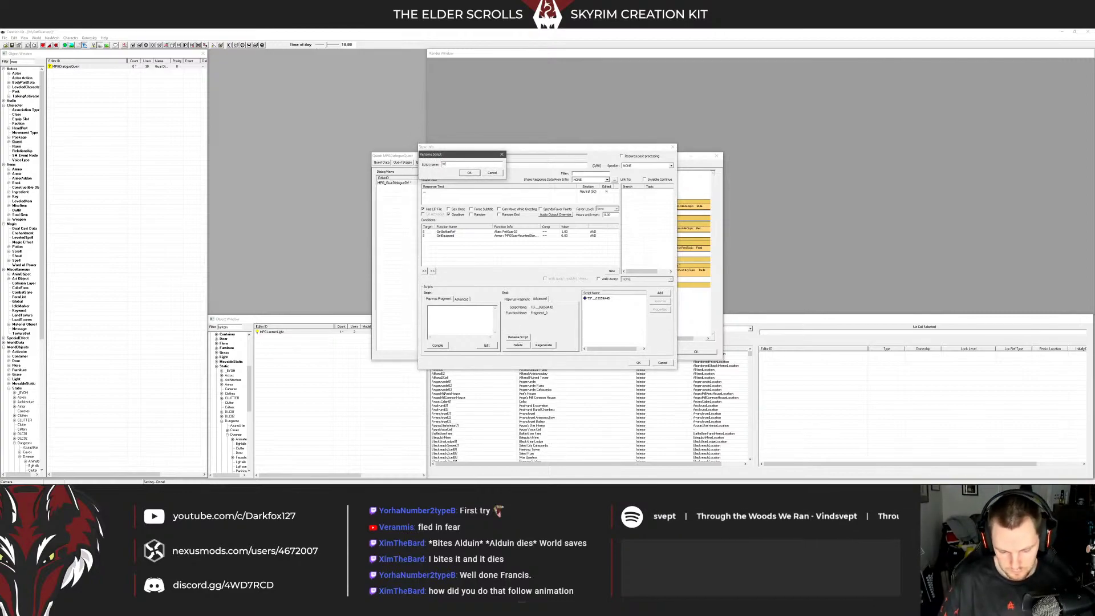
pyautogui.write('PGDSa')
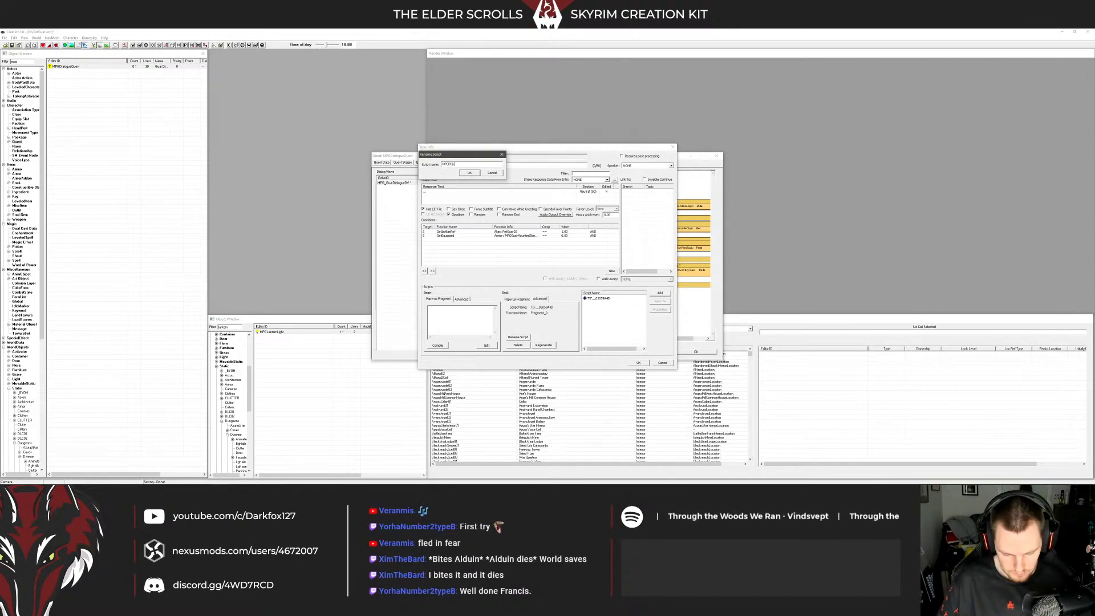
pyautogui.write('ddleUp02')
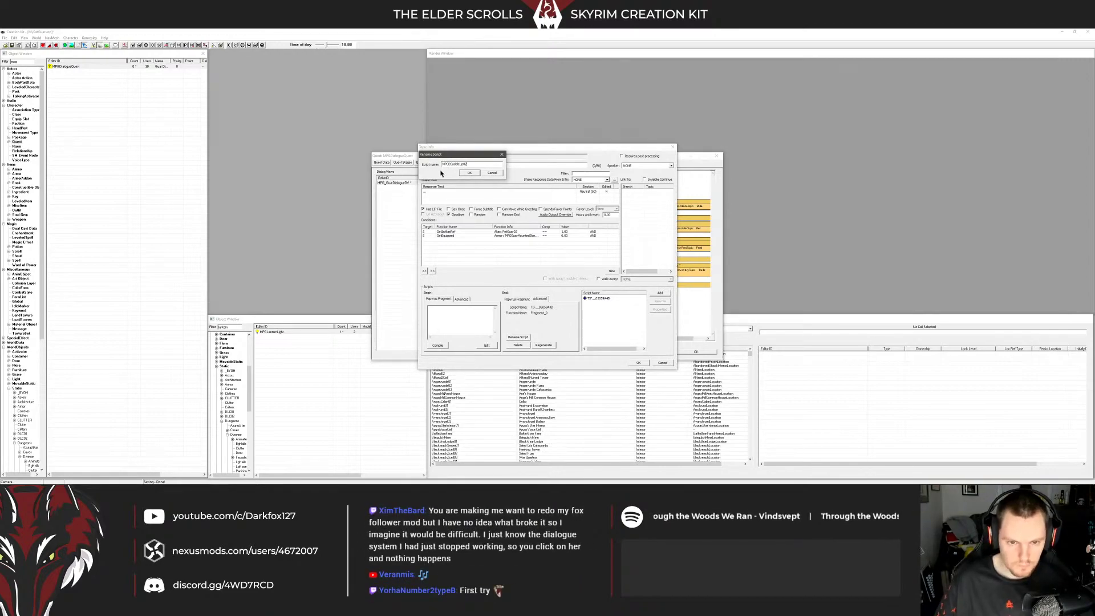
pyautogui.click(470, 173)
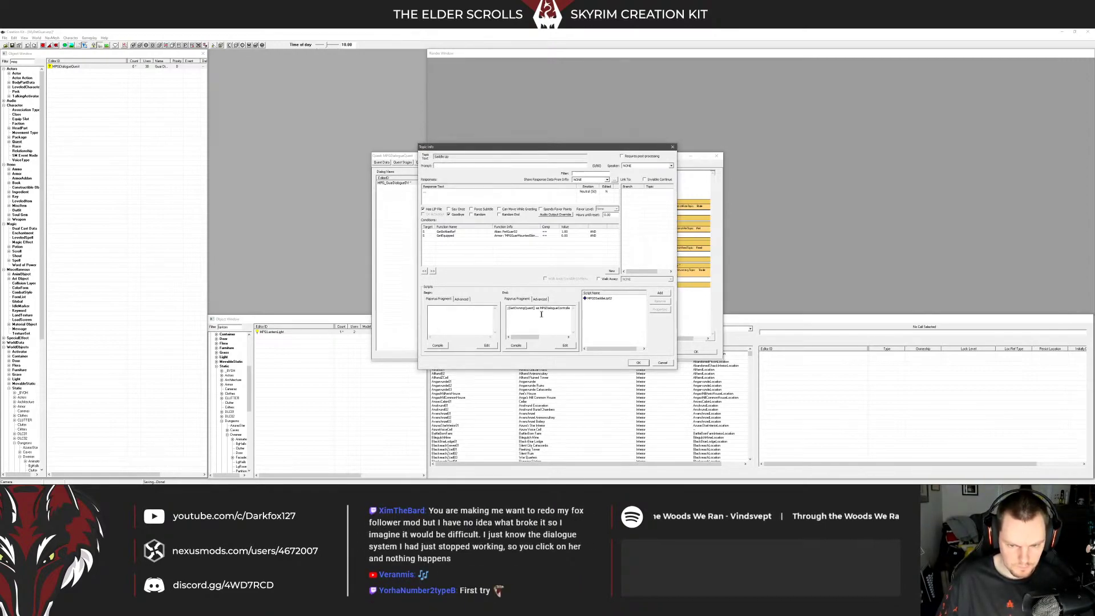
# Add an Outfit property for the mount outfit to the MPGDSaddleUp02 script, using the name referenced in the end fragment
pyautogui.doubleClick(598, 298)
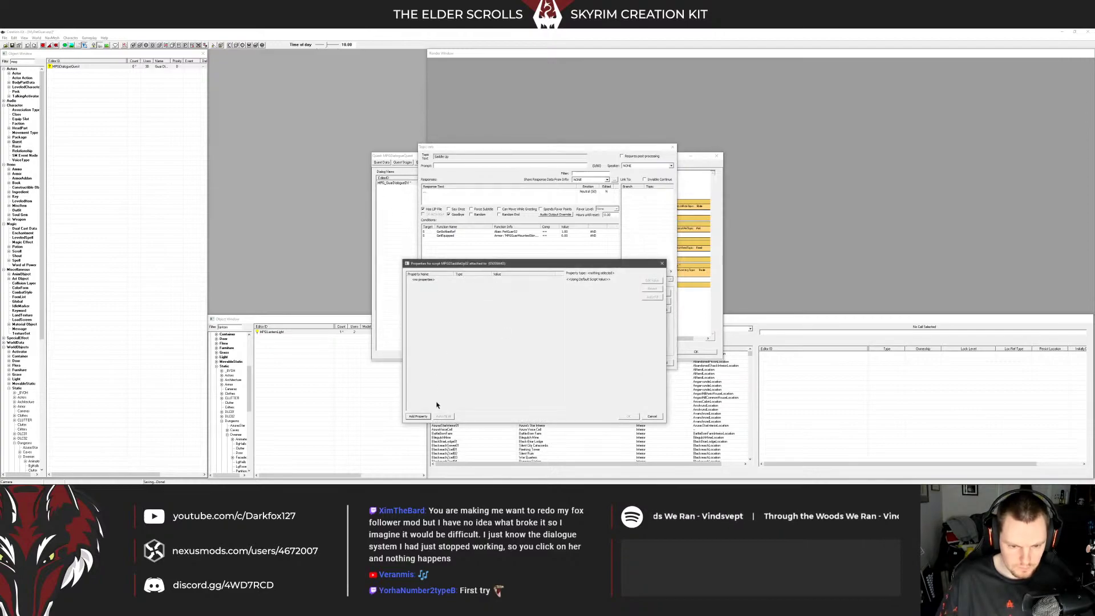
pyautogui.click(418, 416)
pyautogui.click(465, 281)
pyautogui.press('o')
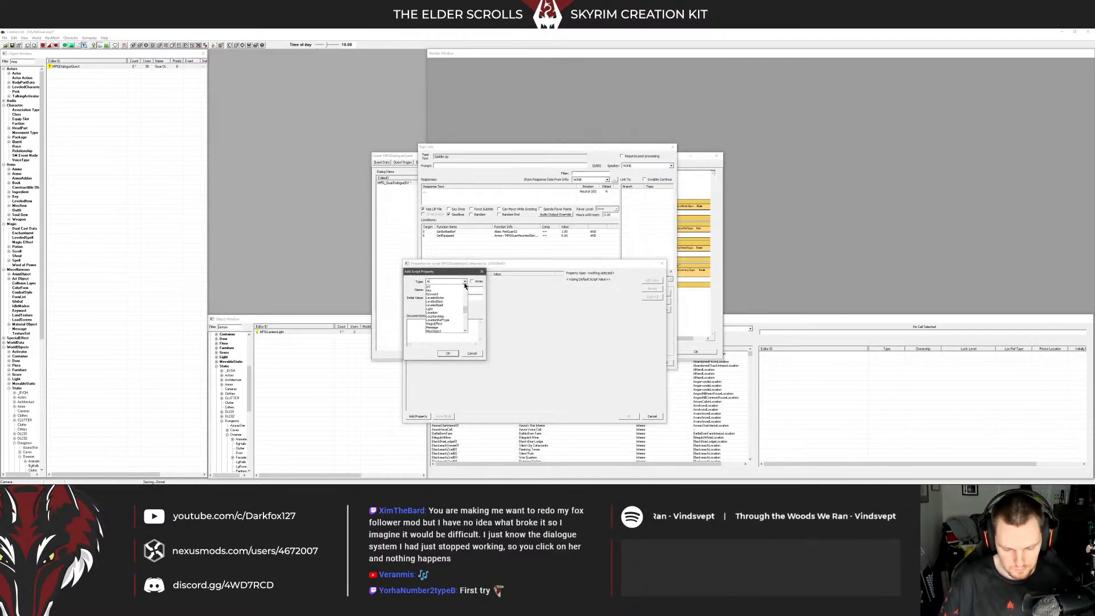
pyautogui.press('Tab')
pyautogui.write('MPG')
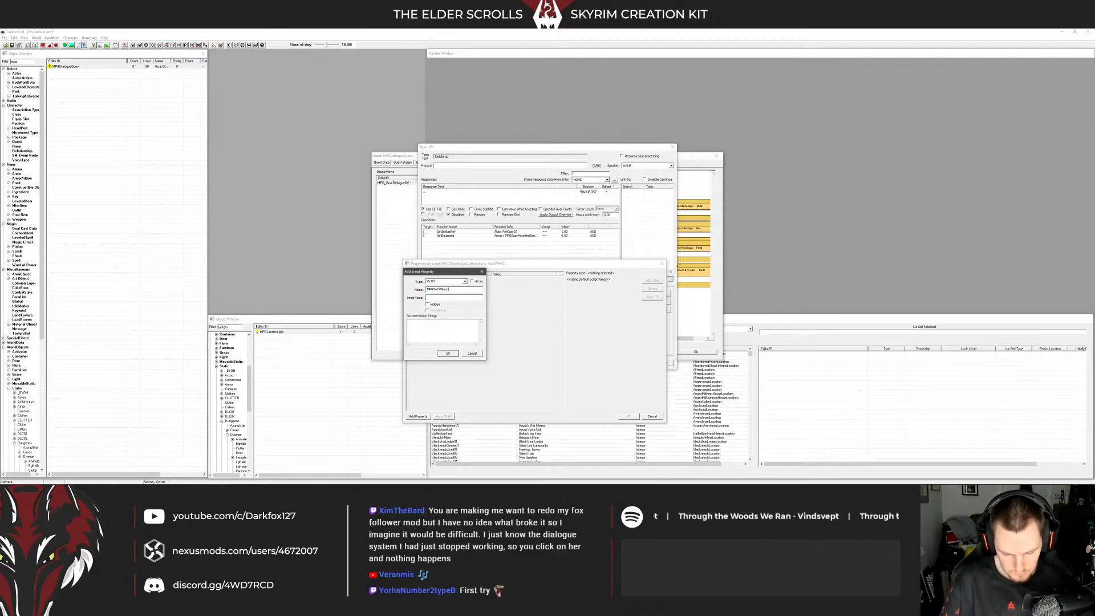
pyautogui.write('OutfitMoun')
pyautogui.click(472, 353)
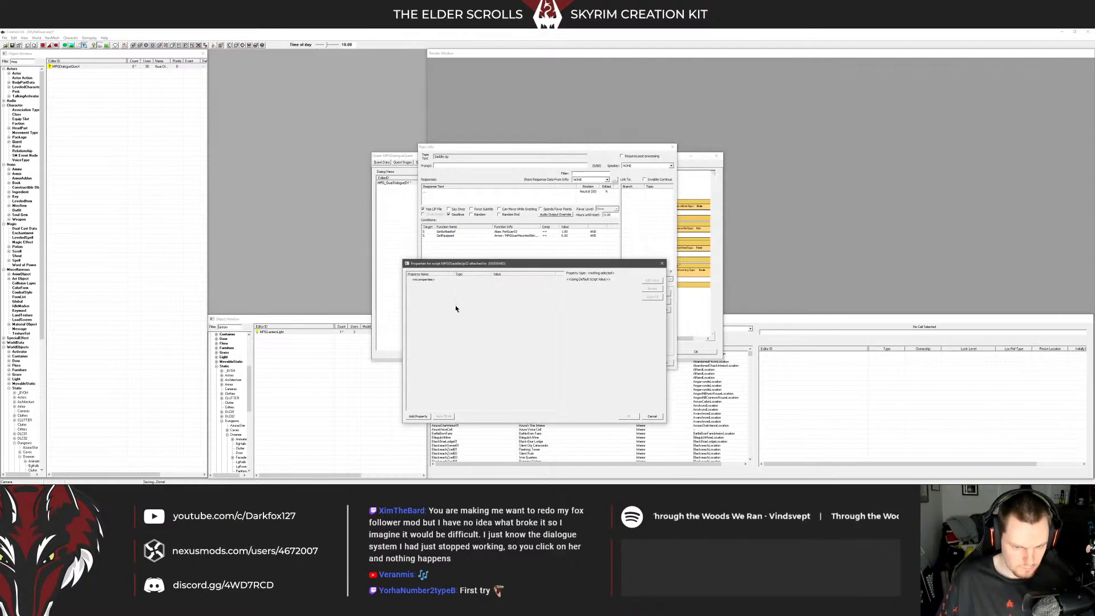
pyautogui.click(629, 417)
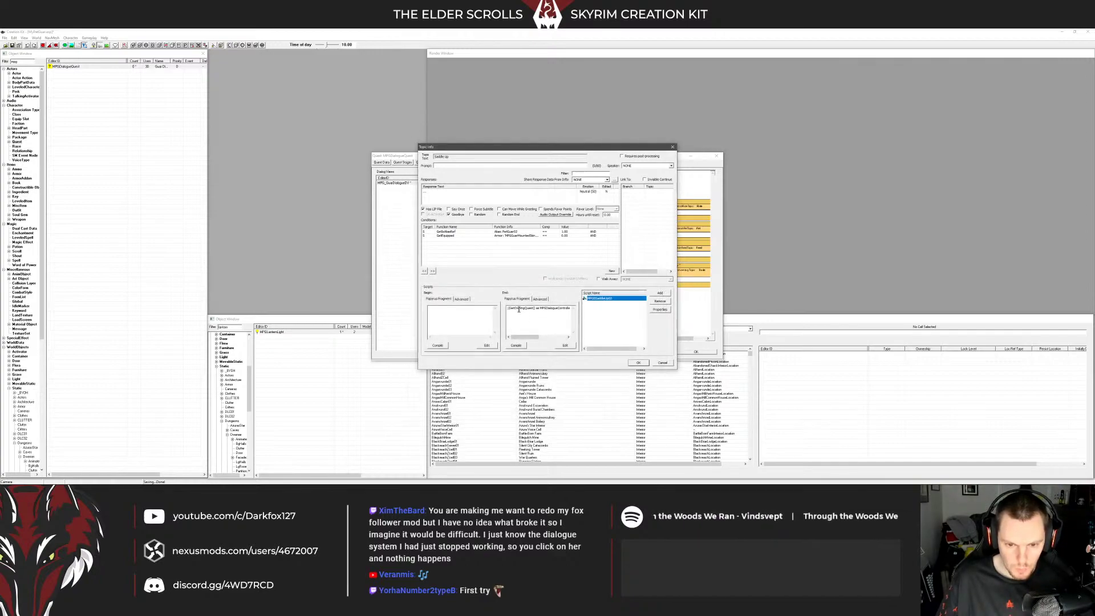
# Compile the end fragment of MPGDSaddleUp02 and save the new Saddle Up info
pyautogui.click(518, 310)
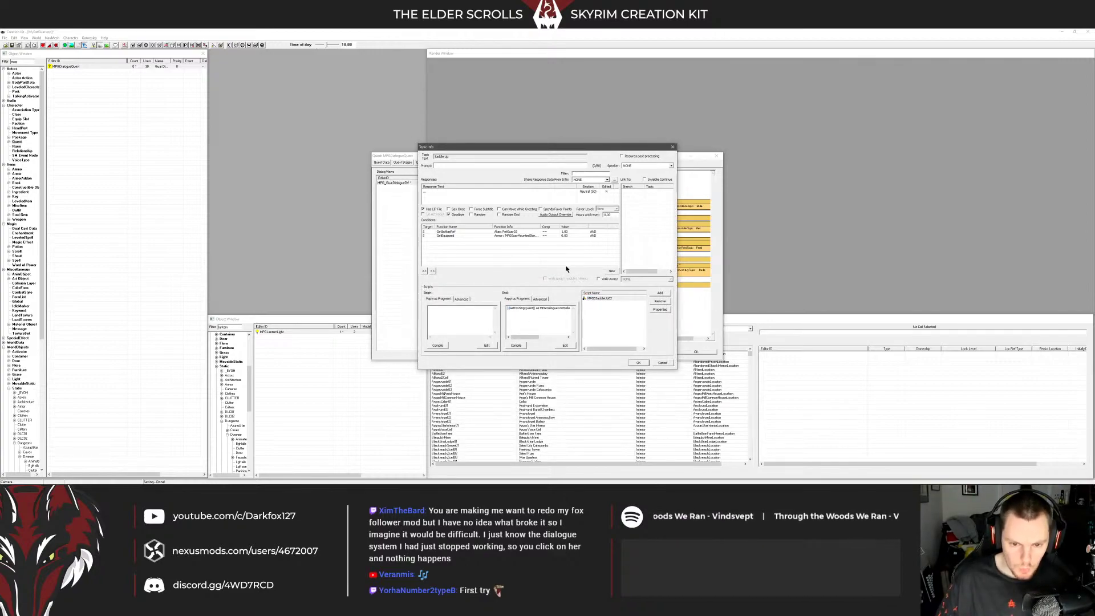
pyautogui.click(522, 346)
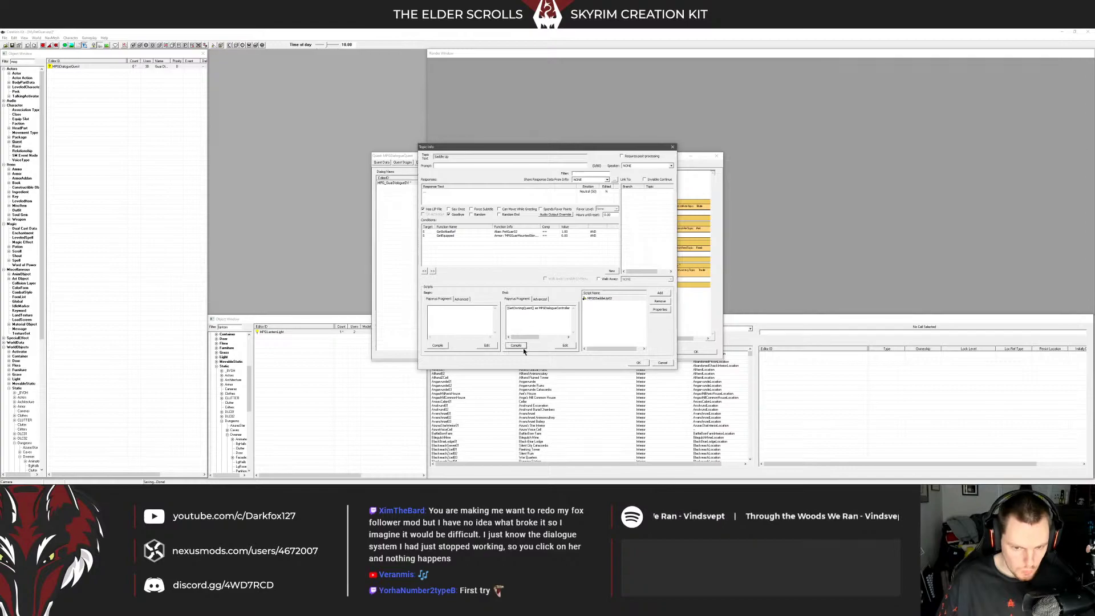
pyautogui.click(639, 363)
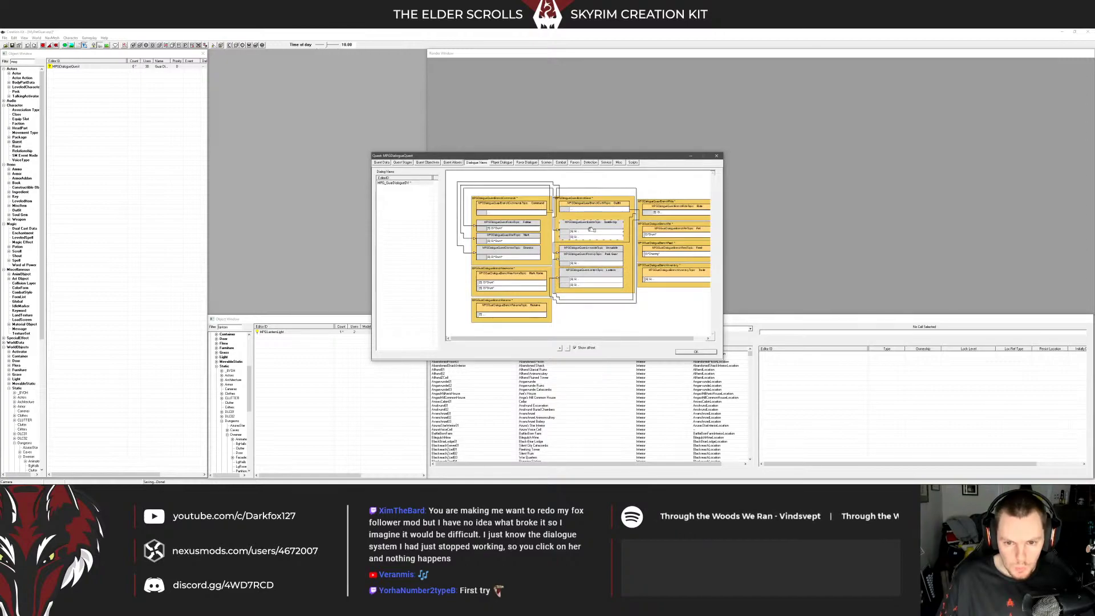
# Space out the topic boxes in the saddle branch of the dialogue view so Saddle Up and the topics below it no longer overlap
pyautogui.moveTo(590, 263); pyautogui.dragTo(582, 272)
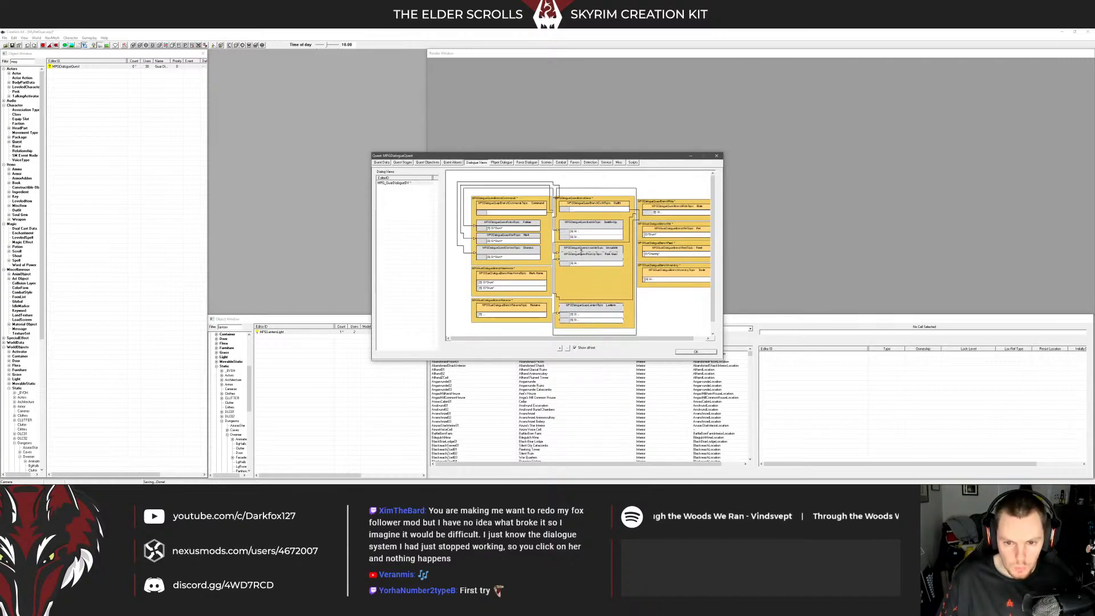
pyautogui.moveTo(579, 249); pyautogui.dragTo(579, 265)
pyautogui.moveTo(582, 222); pyautogui.dragTo(583, 239)
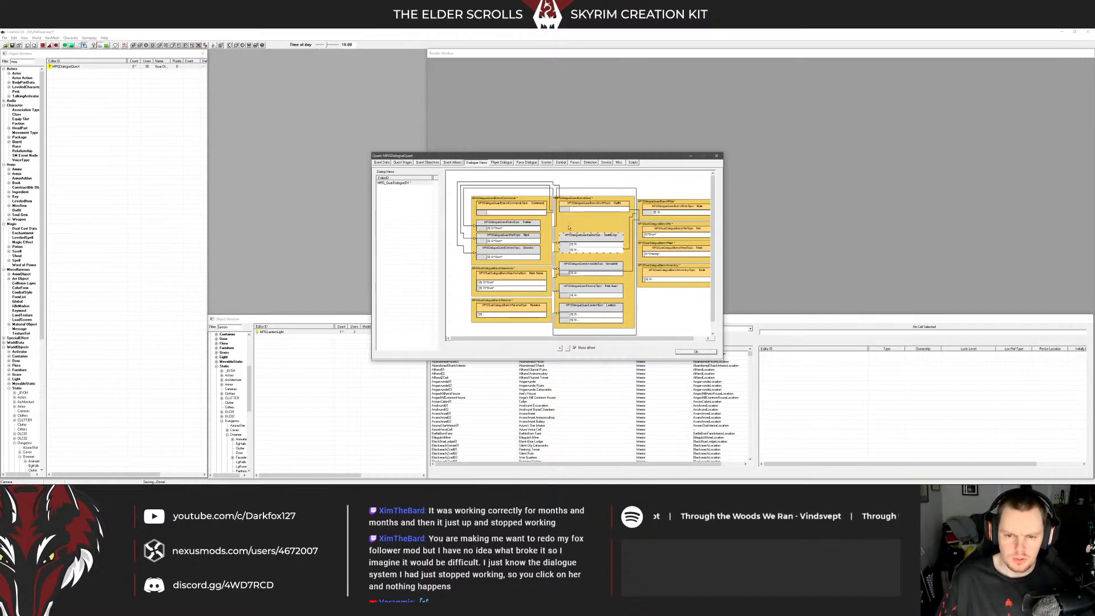
pyautogui.moveTo(573, 236); pyautogui.dragTo(573, 218)
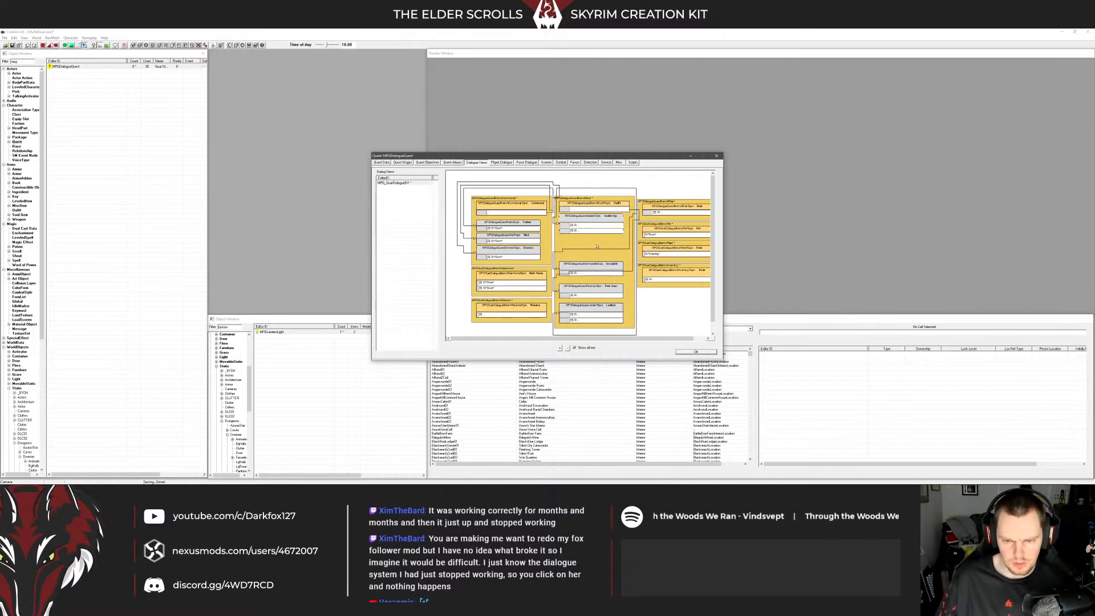
pyautogui.moveTo(592, 263); pyautogui.dragTo(592, 266)
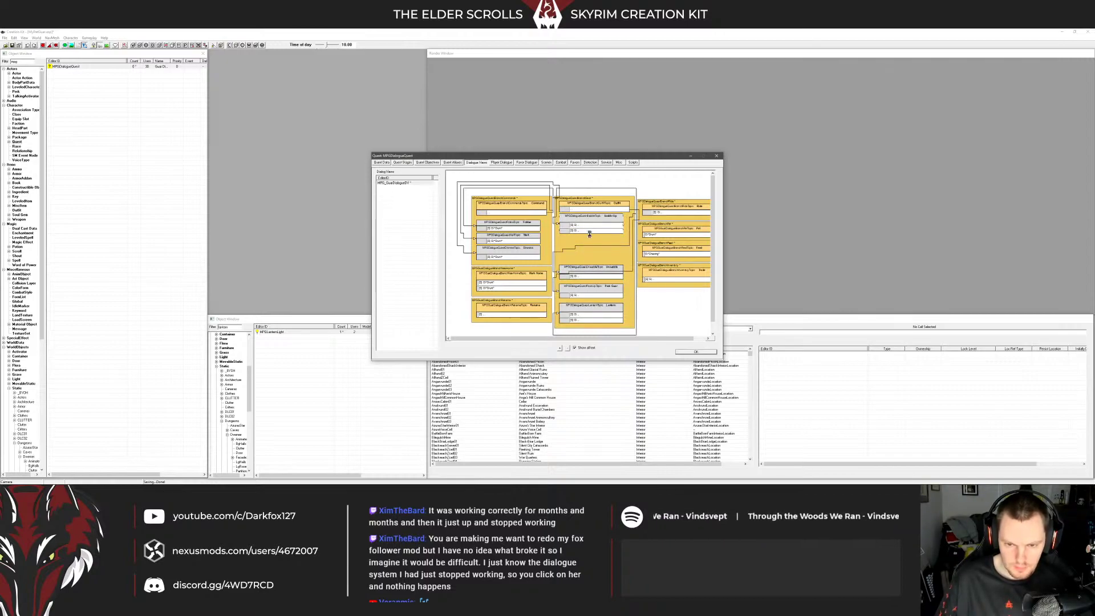
# Add another info with an empty response to the Saddle Up topic and paste the copied conditions into it
pyautogui.doubleClick(560, 245)
pyautogui.rightClick(484, 222)
pyautogui.click(493, 228)
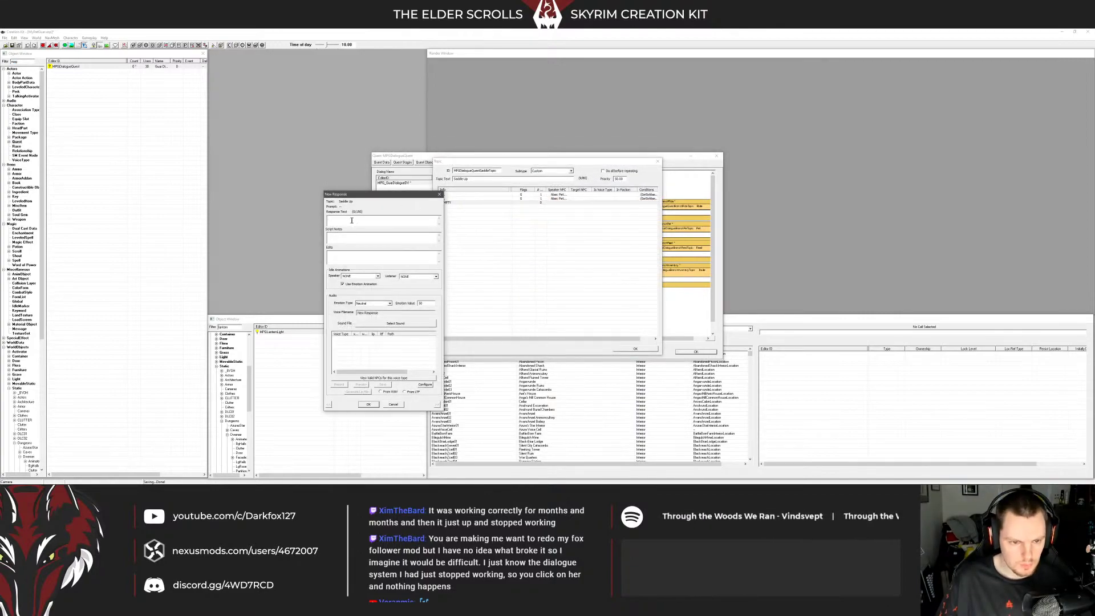
pyautogui.click(372, 405)
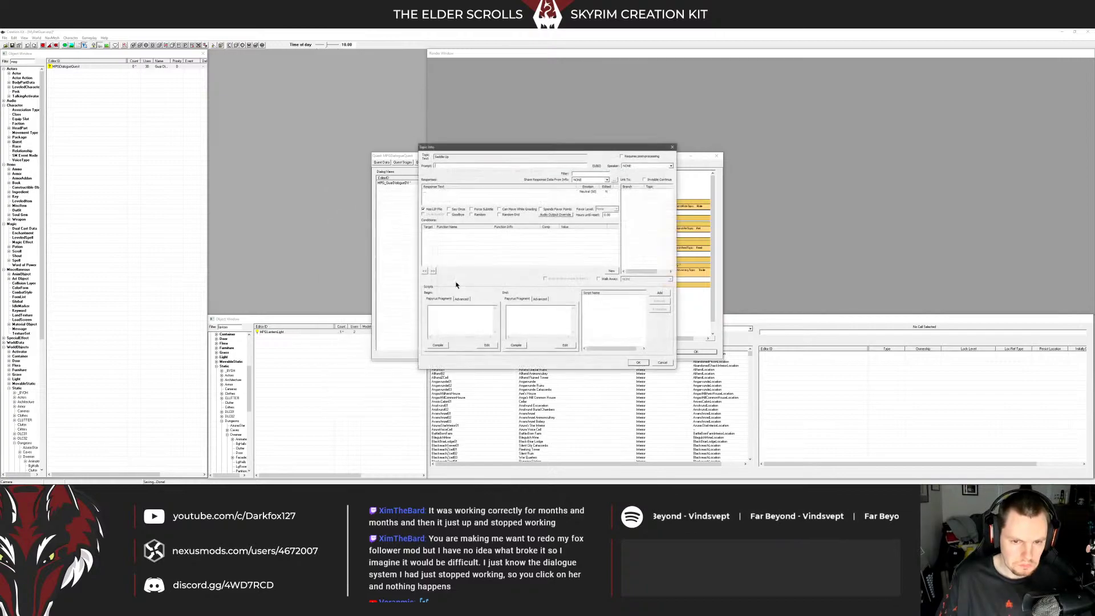
pyautogui.rightClick(466, 234)
pyautogui.click(481, 259)
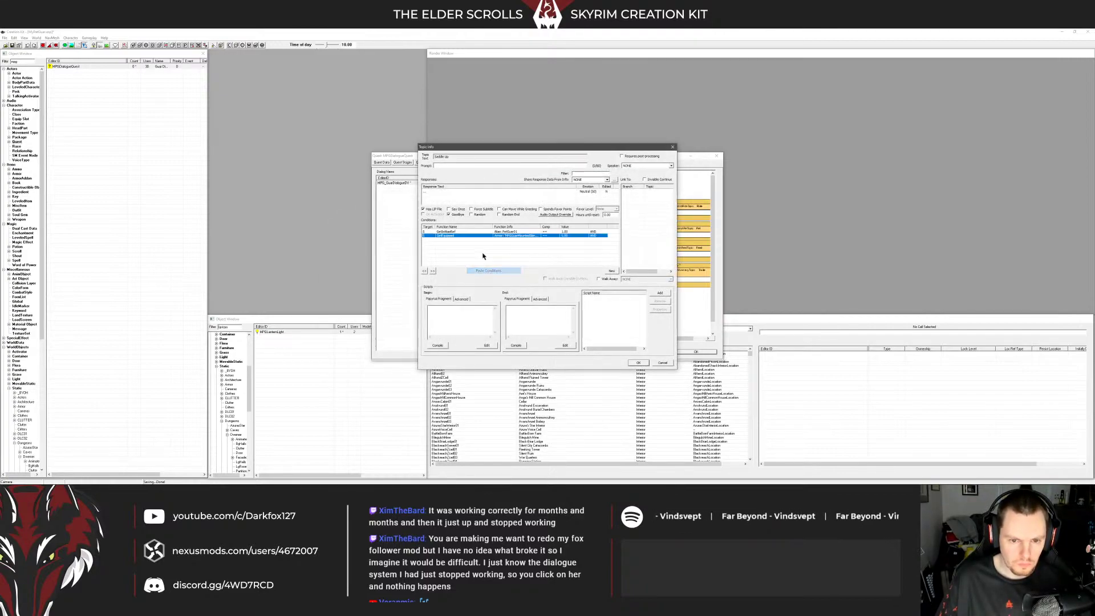
# Change the armor checked by the new info's GetEquipped condition to the next guar mounted skin variant
pyautogui.doubleClick(485, 235)
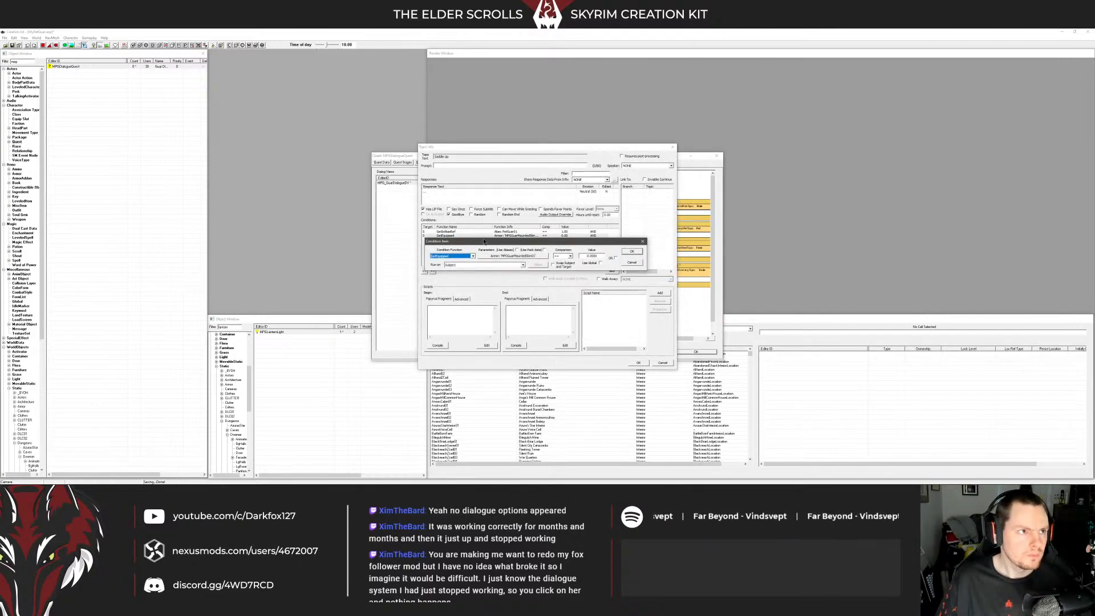
pyautogui.click(466, 257)
pyautogui.click(466, 257)
pyautogui.click(503, 257)
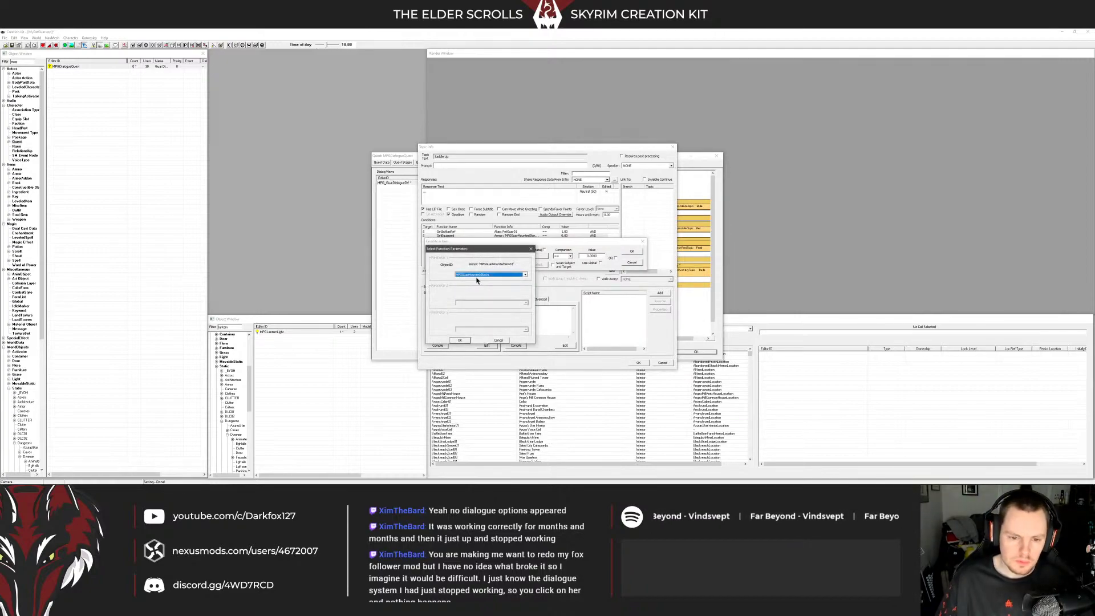
pyautogui.click(479, 275)
pyautogui.click(478, 287)
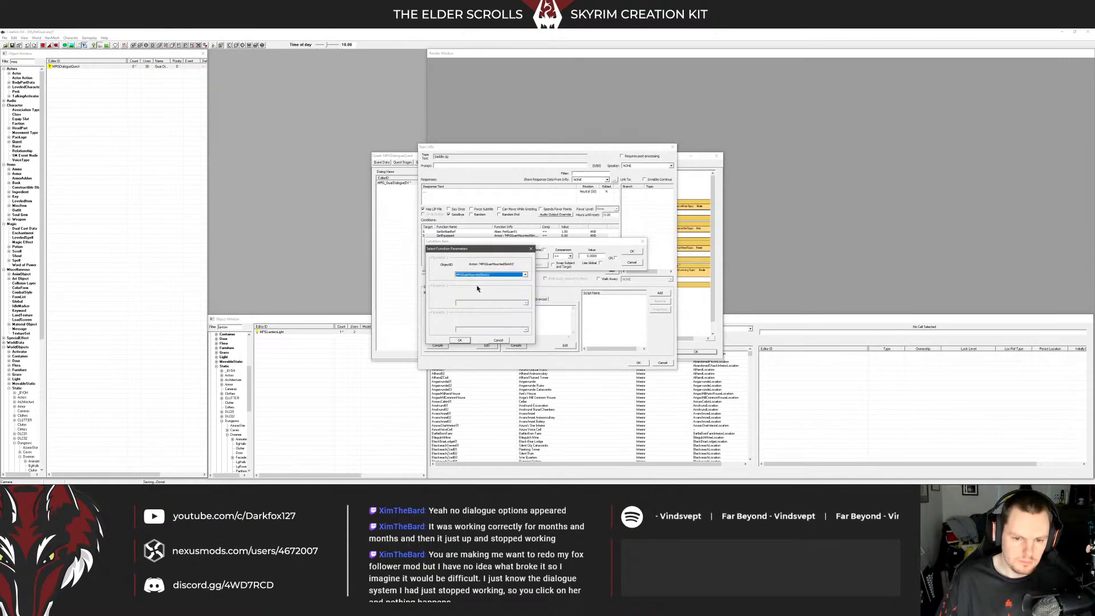
pyautogui.click(463, 341)
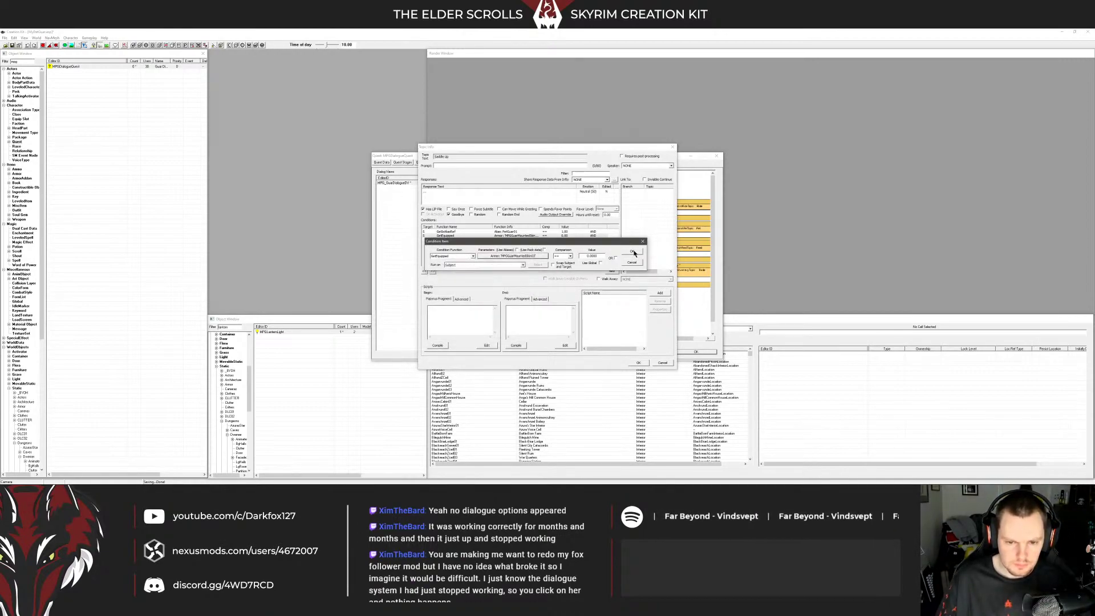
pyautogui.click(634, 253)
# Set the alias in the new info's GetIsAliasRef condition to PetGuar03
pyautogui.doubleClick(528, 232)
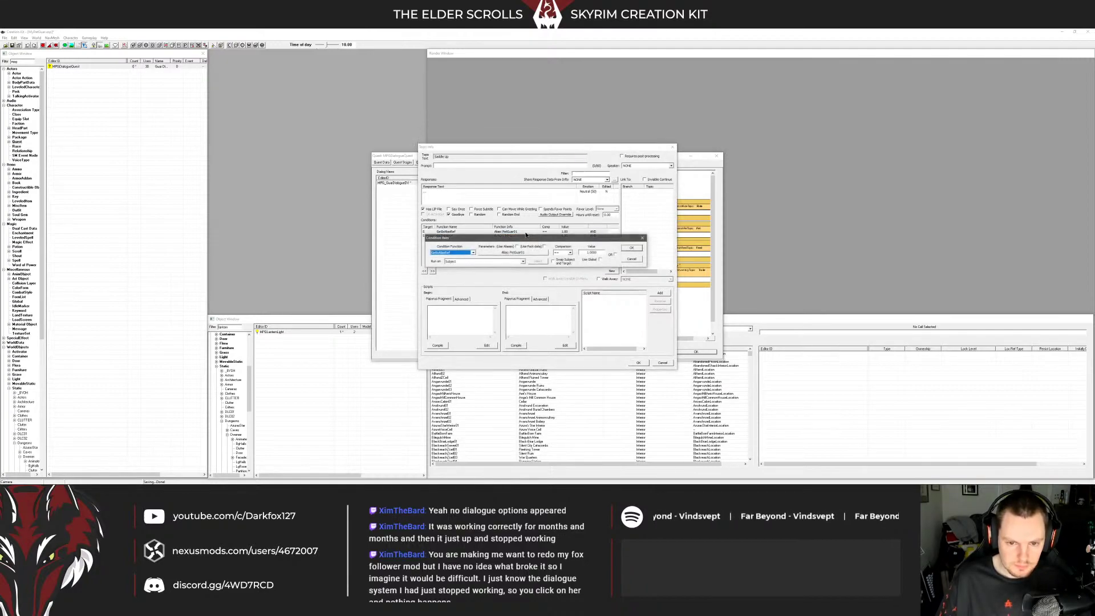
pyautogui.click(513, 253)
pyautogui.click(499, 272)
pyautogui.click(482, 303)
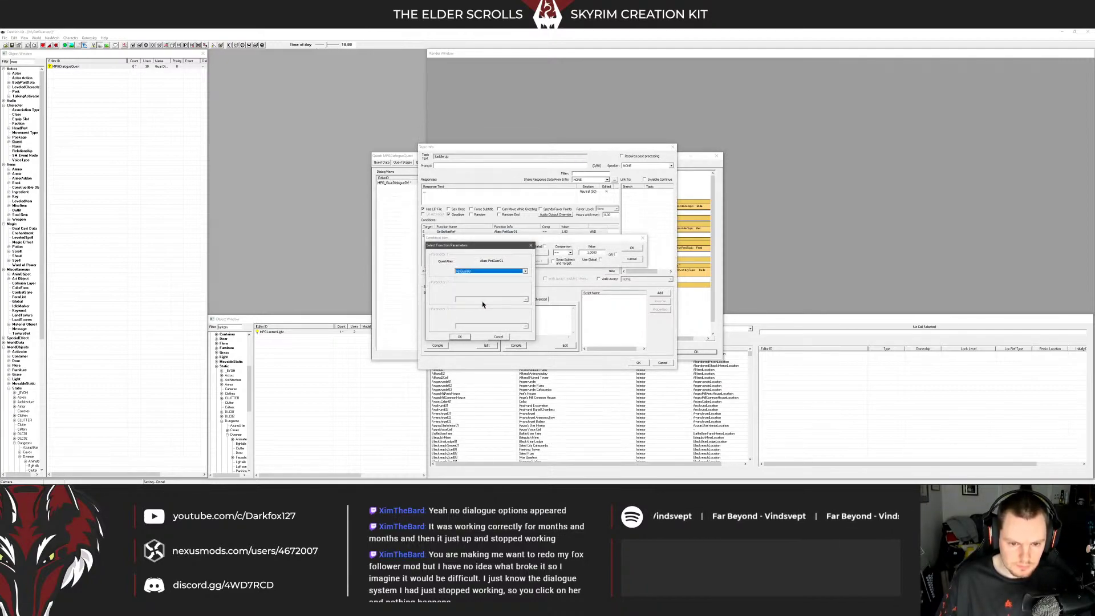
pyautogui.click(459, 337)
pyautogui.press('Return')
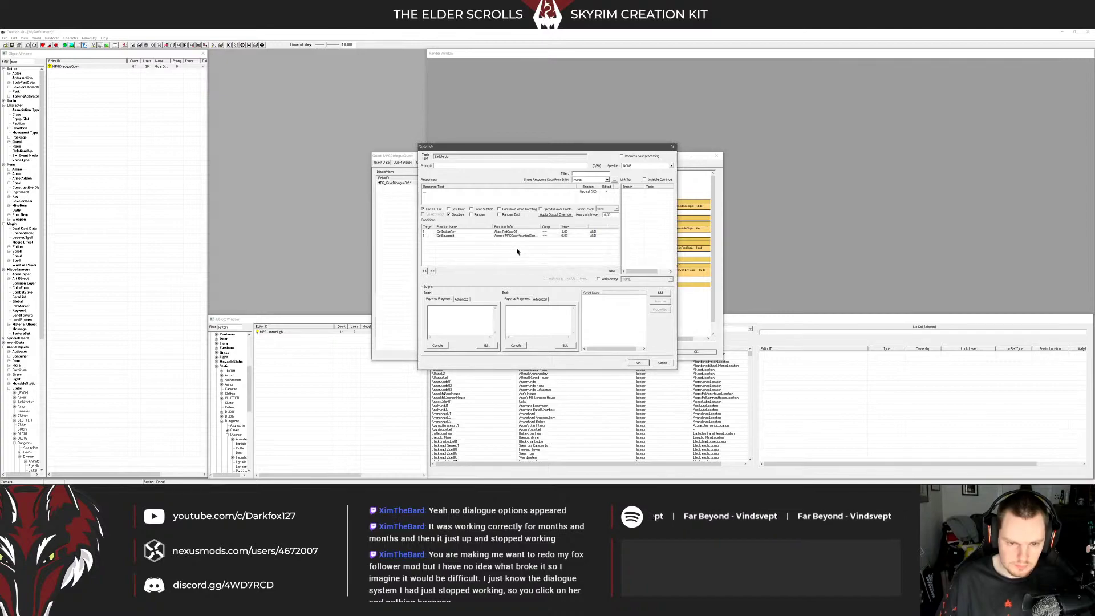
# Enter akspeaker as a placeholder end fragment and rename the generated script to MPGDSaddleUp03
pyautogui.write('ak')
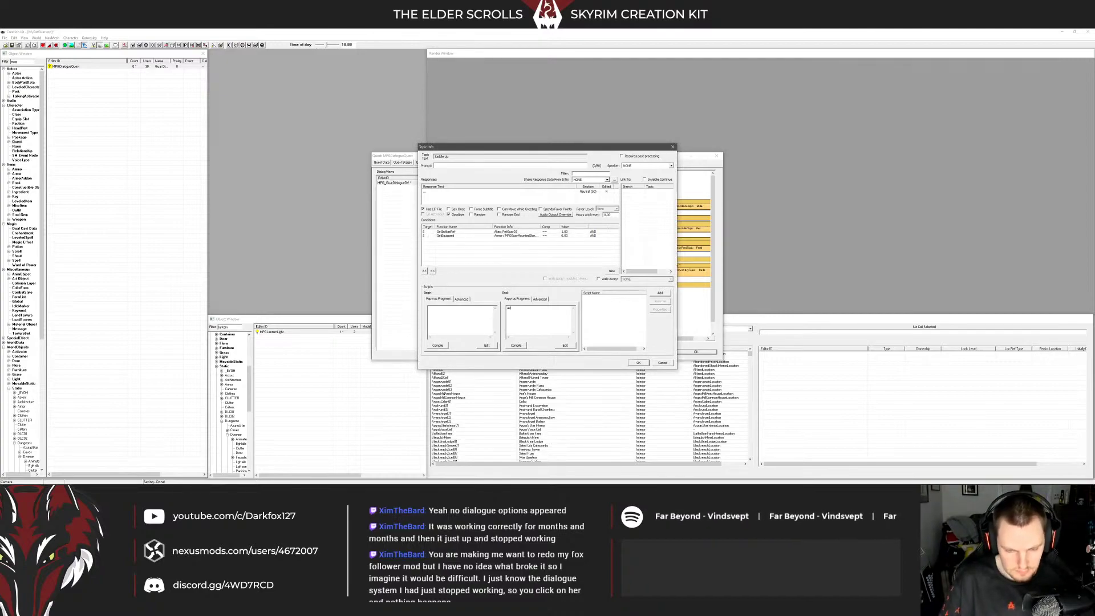
pyautogui.write('speaker')
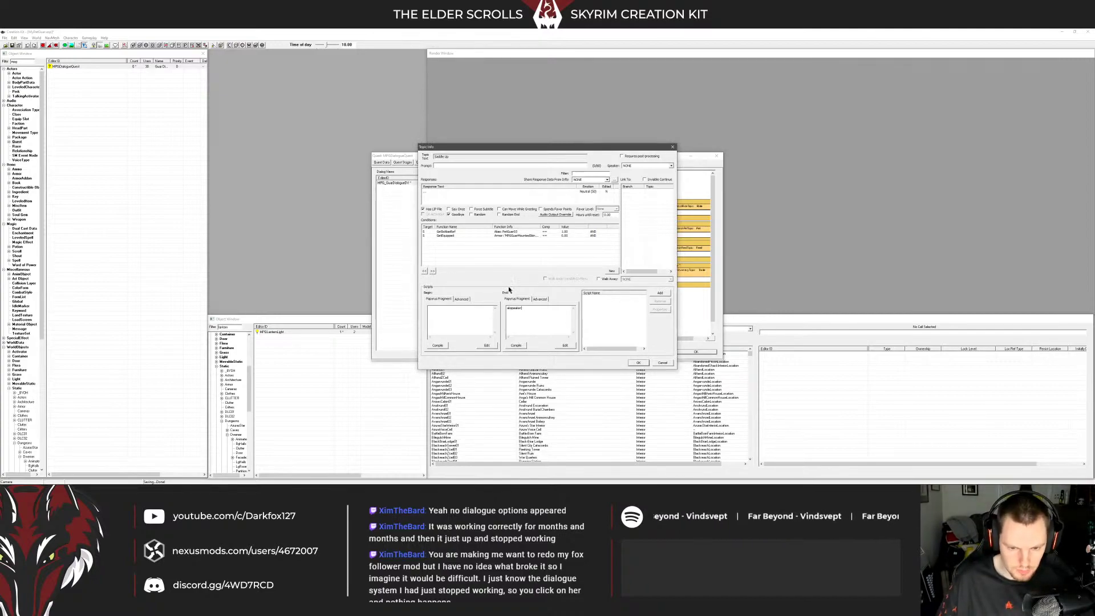
pyautogui.click(539, 299)
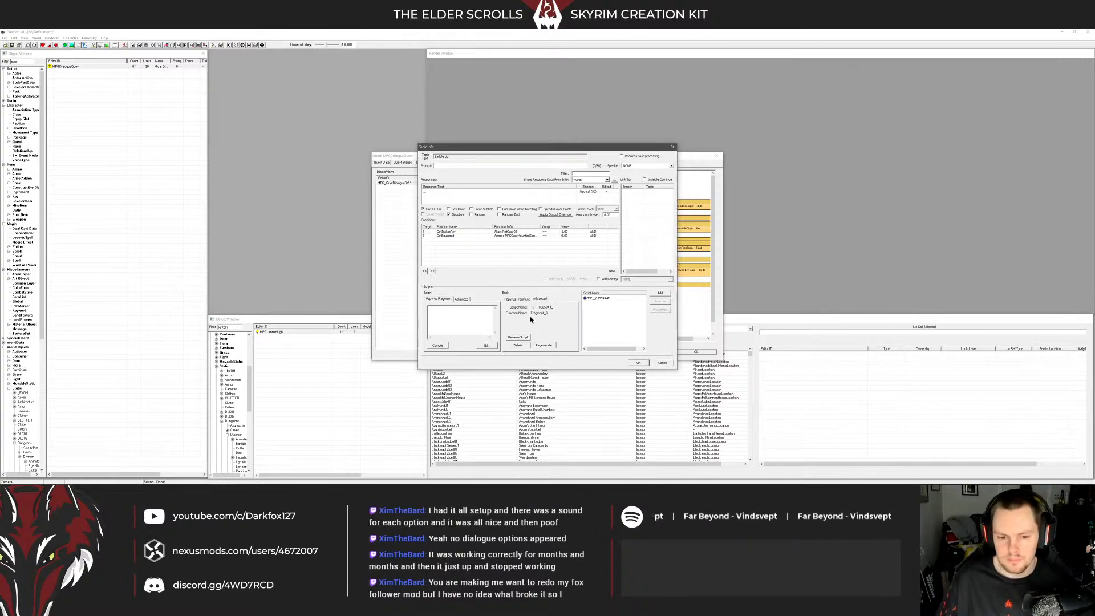
pyautogui.click(519, 335)
pyautogui.write('MPG')
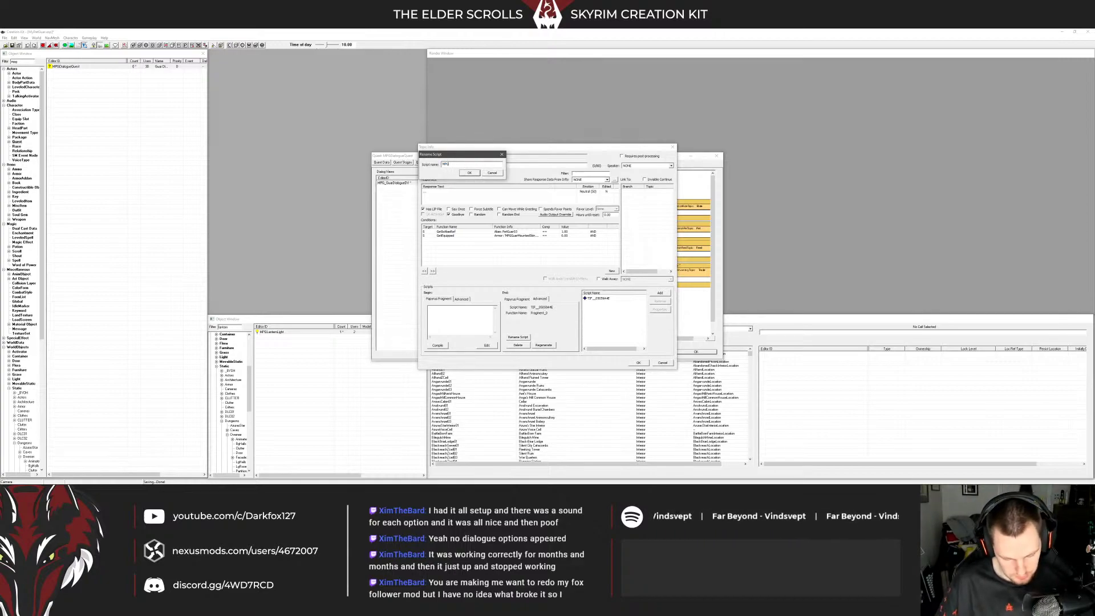
pyautogui.write('D')
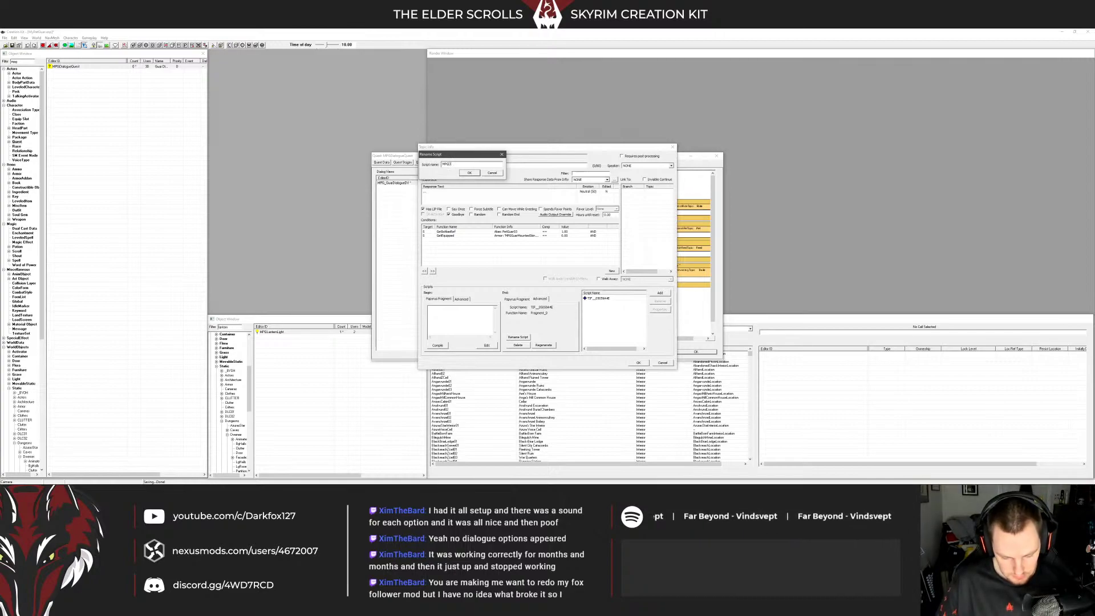
pyautogui.write('Saddle')
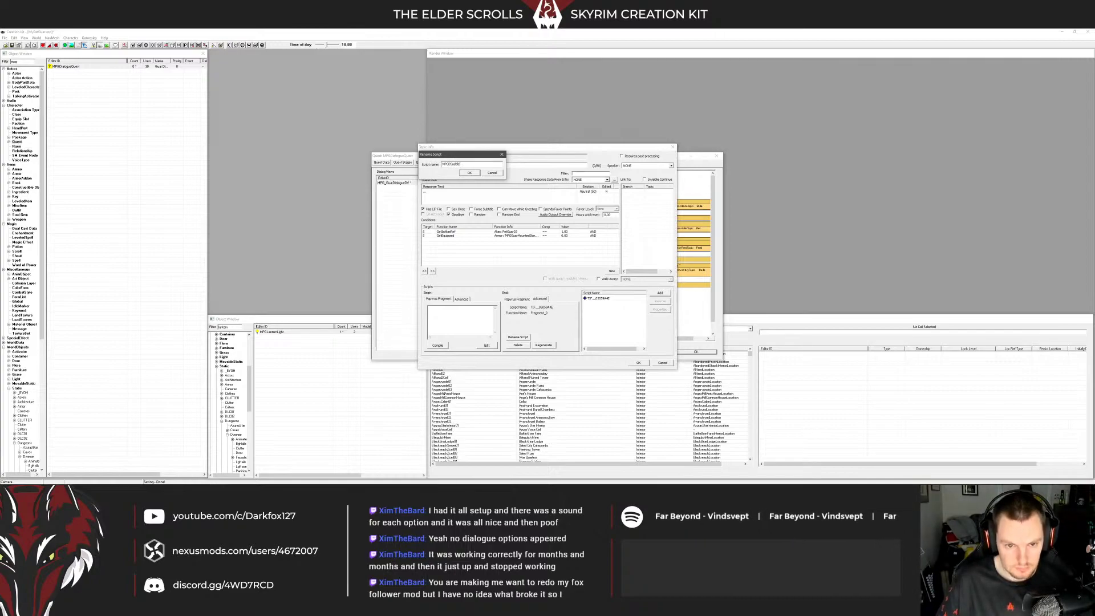
pyautogui.write('Up03')
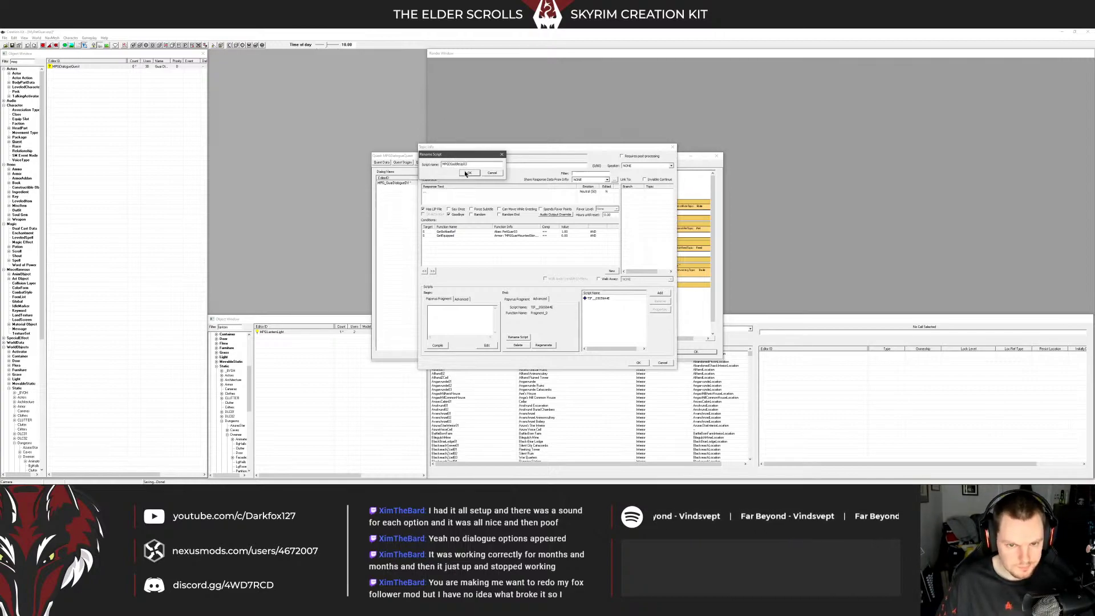
pyautogui.press('Return')
# Replace the placeholder end fragment of MPGDSaddleUp03 with the copied saddle-up code and check the whole line
pyautogui.click(517, 299)
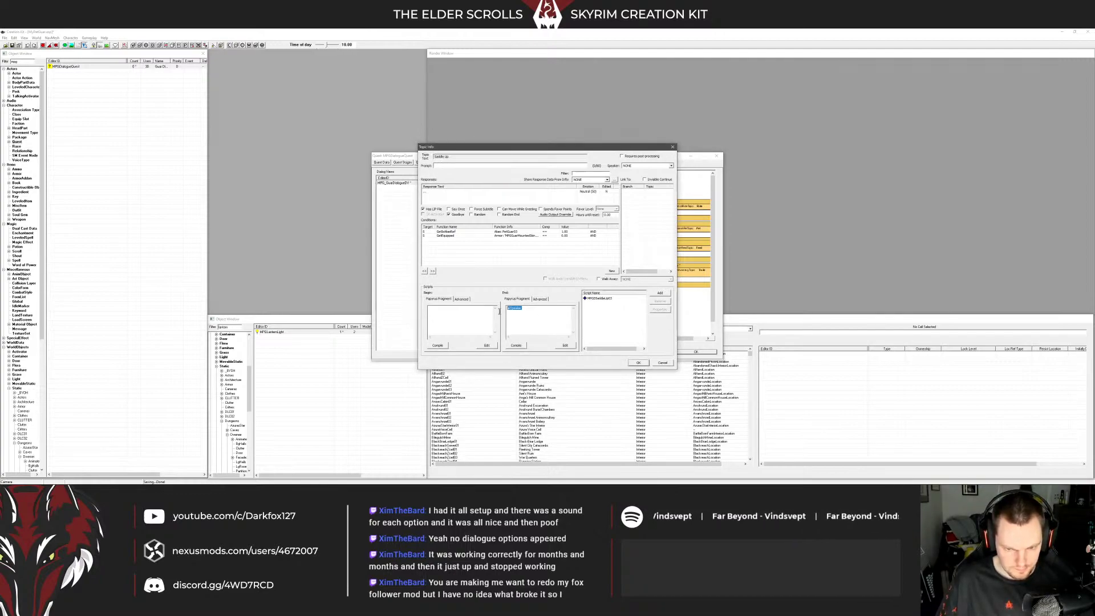
pyautogui.hotkey('ctrl', 'v')
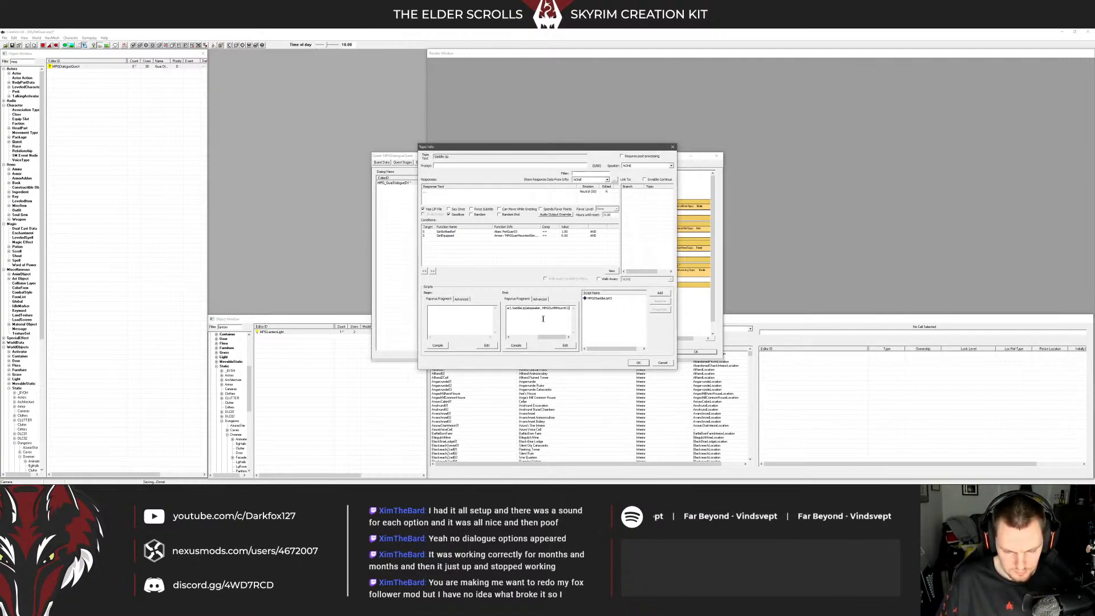
pyautogui.moveTo(546, 337); pyautogui.dragTo(550, 340)
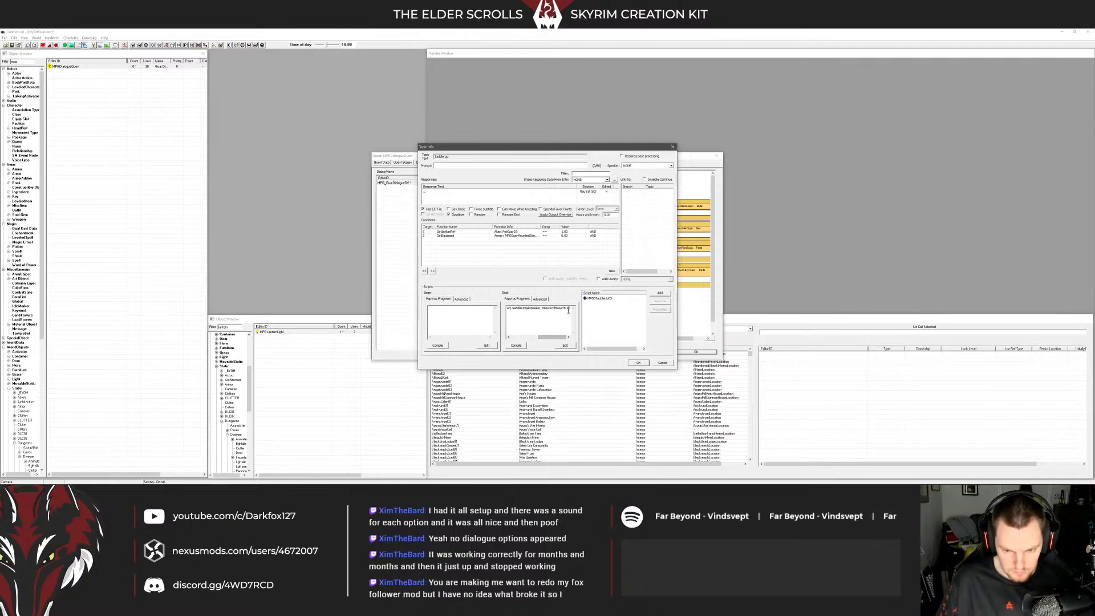
pyautogui.moveTo(550, 337); pyautogui.dragTo(525, 337)
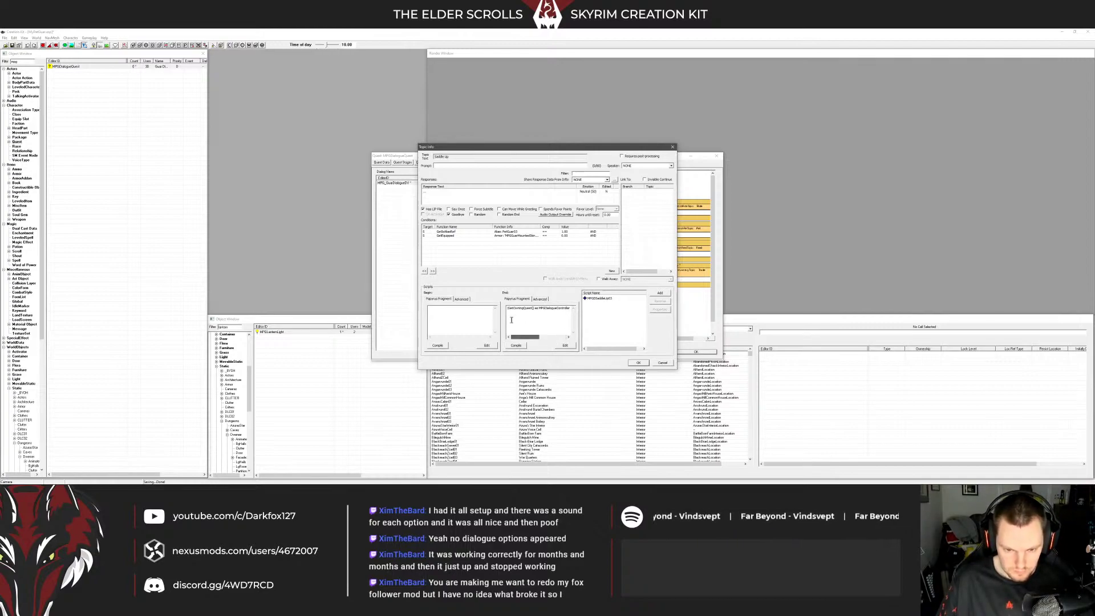
# Add an Outfit property to the MPGDSaddleUp03 script, naming it after the mount outfit referenced in the end fragment
pyautogui.click(596, 299)
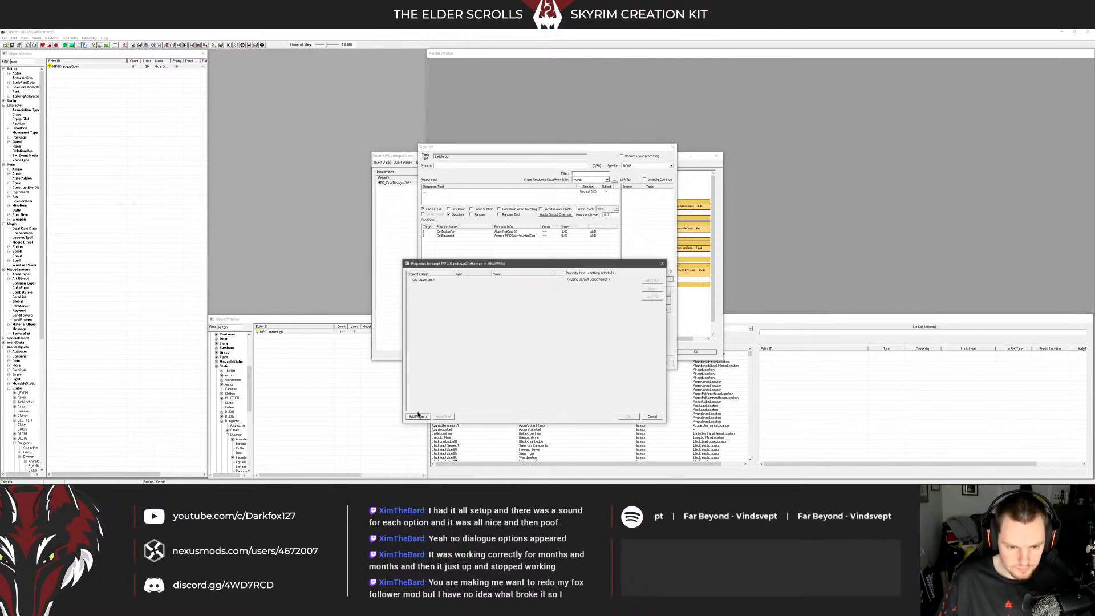
pyautogui.click(418, 416)
pyautogui.click(464, 283)
pyautogui.click(464, 283)
pyautogui.write('outf')
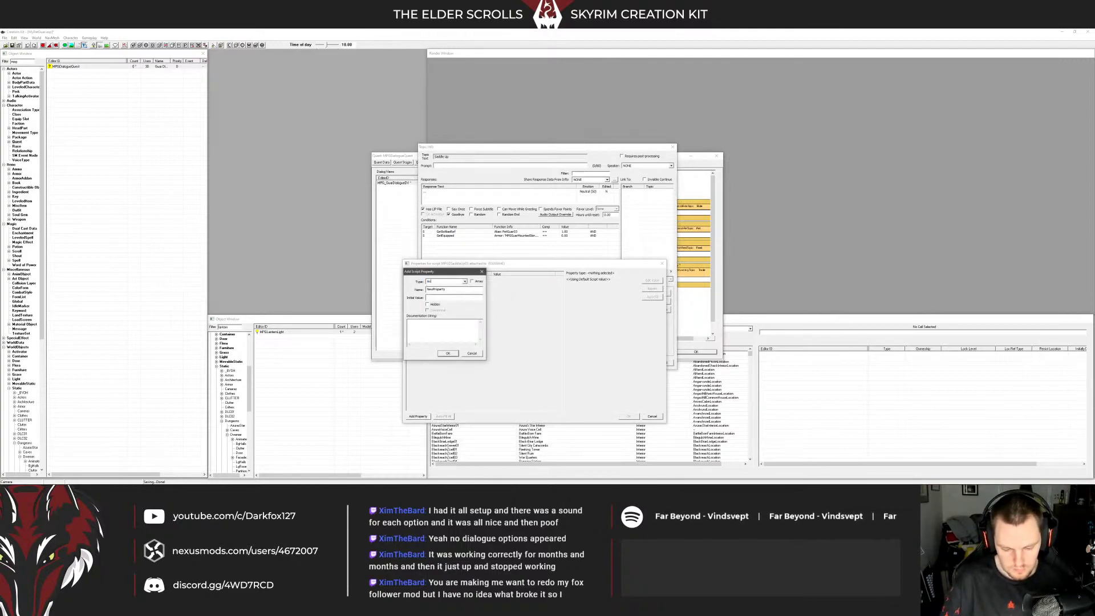
pyautogui.press('Tab')
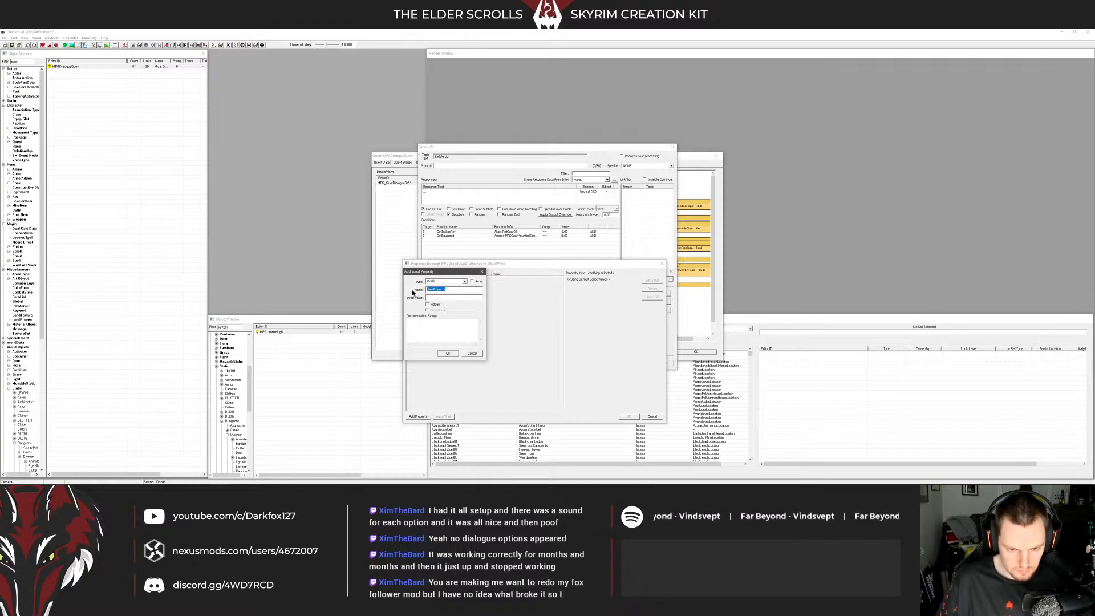
pyautogui.write('MPGD')
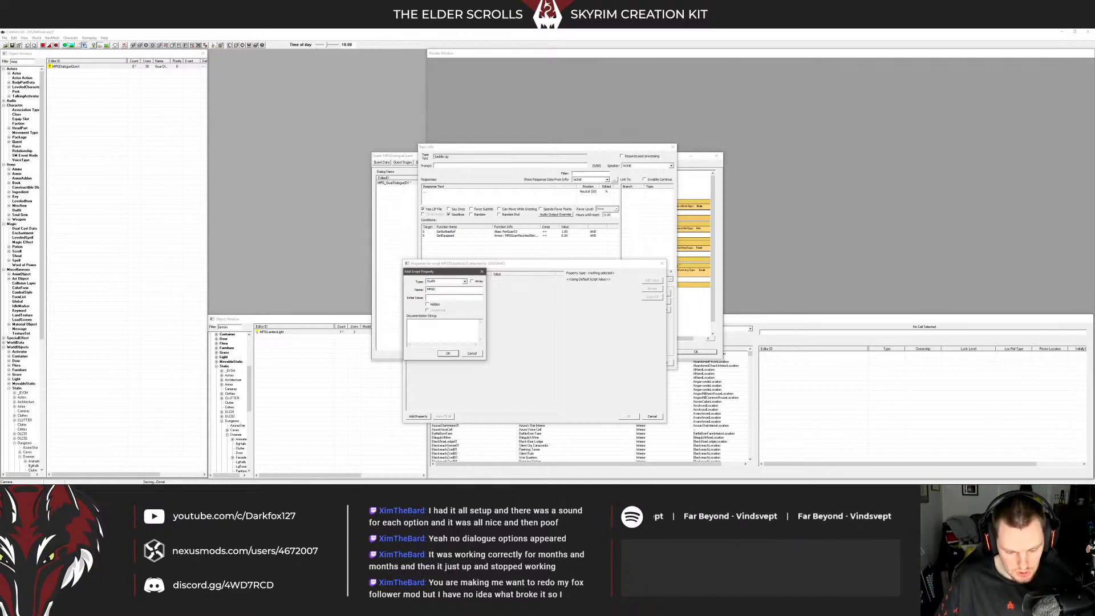
# Add an Outfit property named MPGOutfitSaddle03 to the MPGDSaddleUp03 script and save its properties
pyautogui.press('BackSpace')
pyautogui.press('BackSpace')
pyautogui.press('BackSpace')
pyautogui.press('BackSpace')
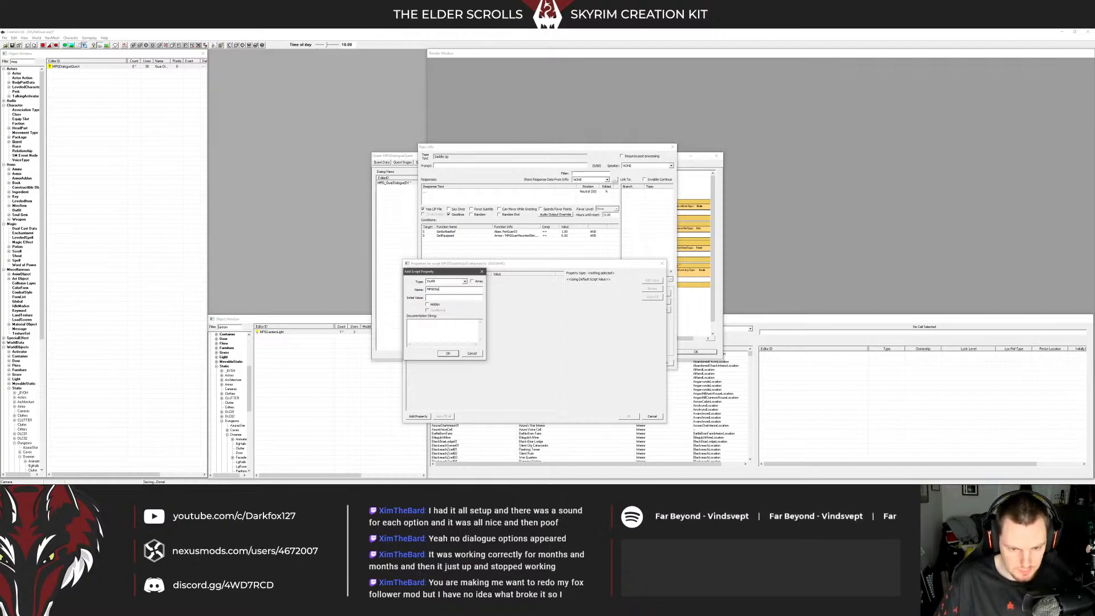
pyautogui.press('BackSpace')
pyautogui.press('BackSpace')
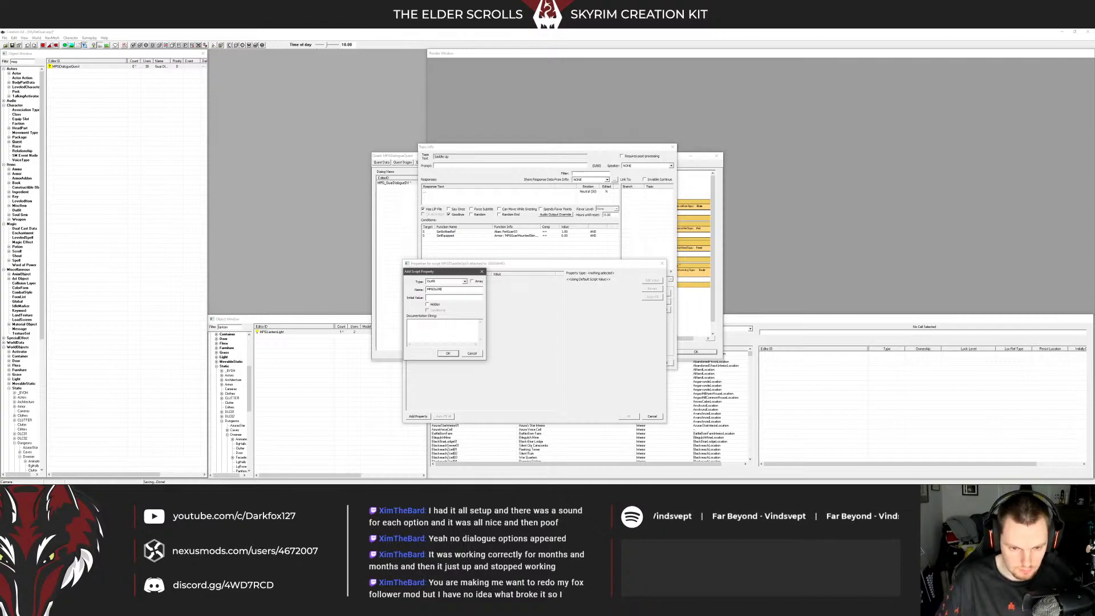
pyautogui.write('e03')
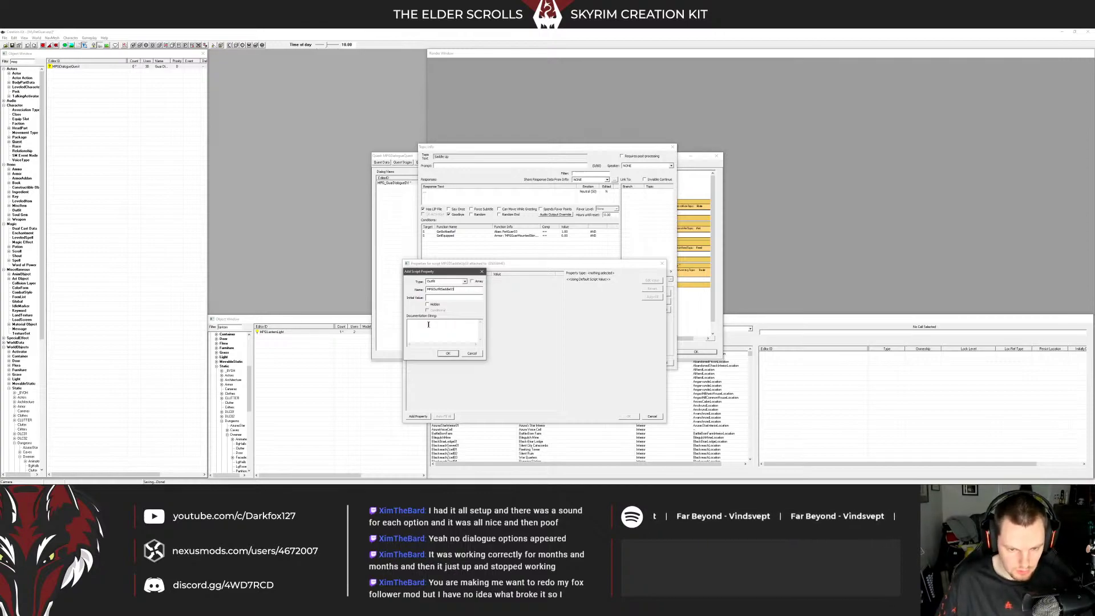
pyautogui.click(447, 353)
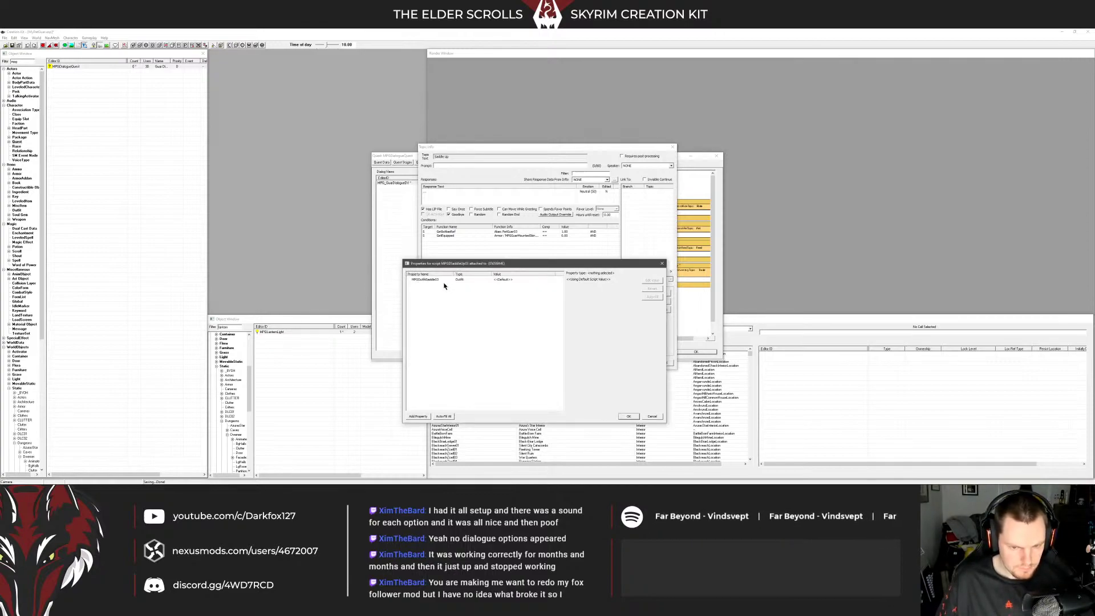
pyautogui.click(628, 417)
# Open the MPGDSaddleUp03 source in the external editor, rename the outfit property to MPGOutfitMount03 and compile the script
pyautogui.rightClick(627, 301)
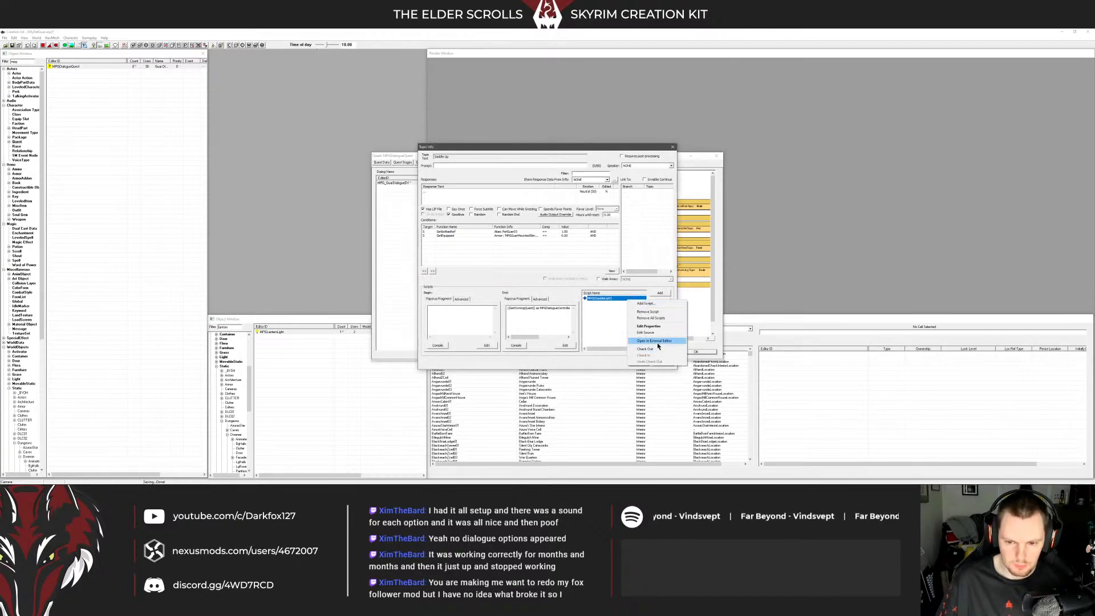
pyautogui.click(645, 349)
pyautogui.click(100, 82)
pyautogui.press('BackSpace')
pyautogui.press('BackSpace')
pyautogui.press('BackSpace')
pyautogui.press('BackSpace')
pyautogui.press('BackSpace')
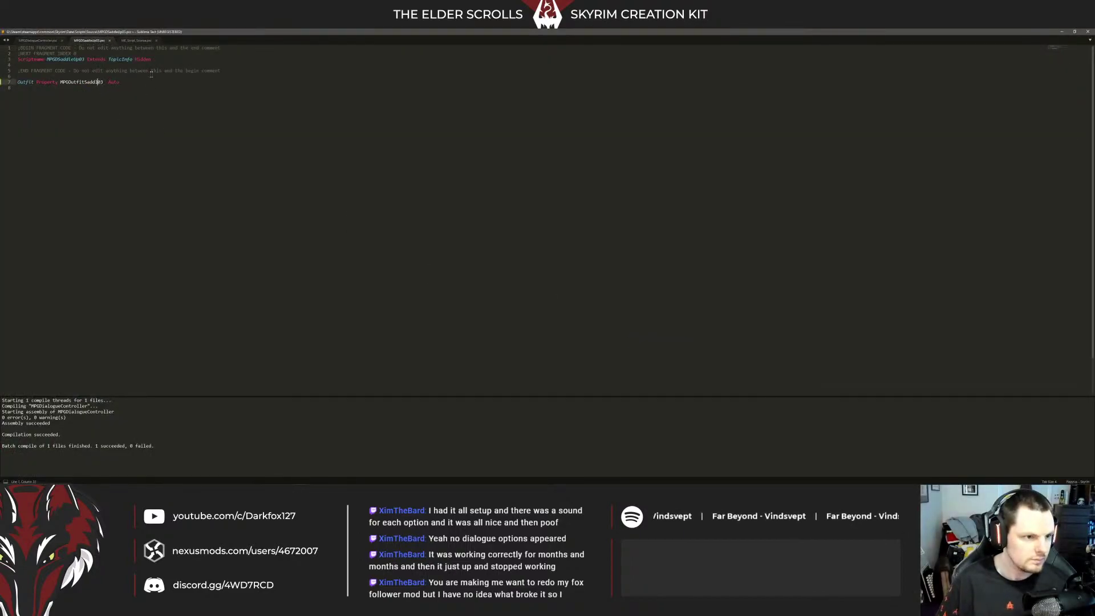
pyautogui.press('BackSpace')
pyautogui.write('Mount')
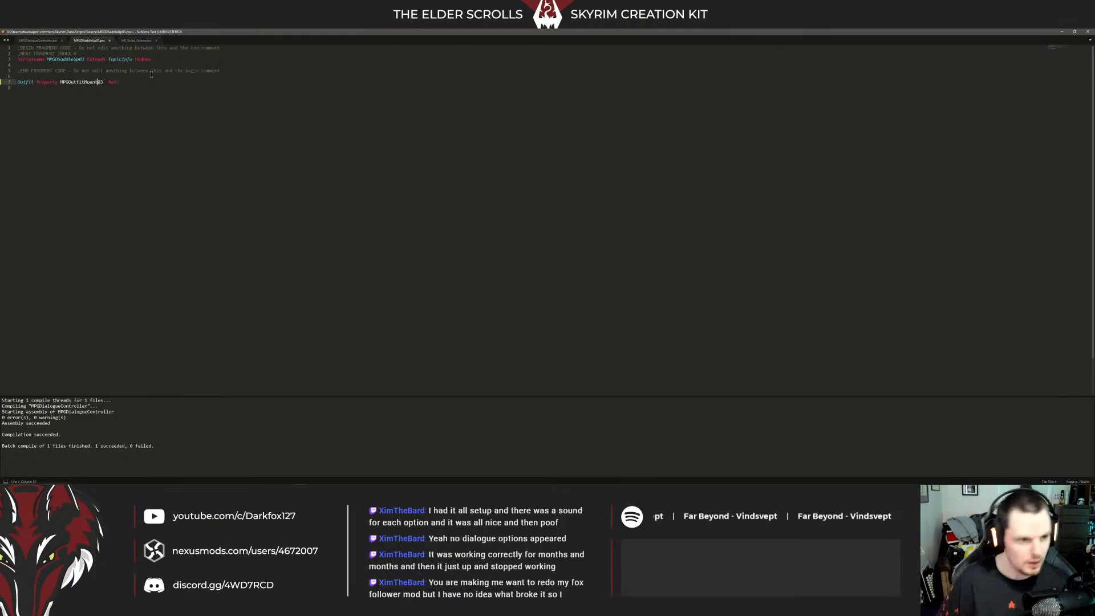
pyautogui.click(186, 133)
pyautogui.hotkey('ctrl', 'b')
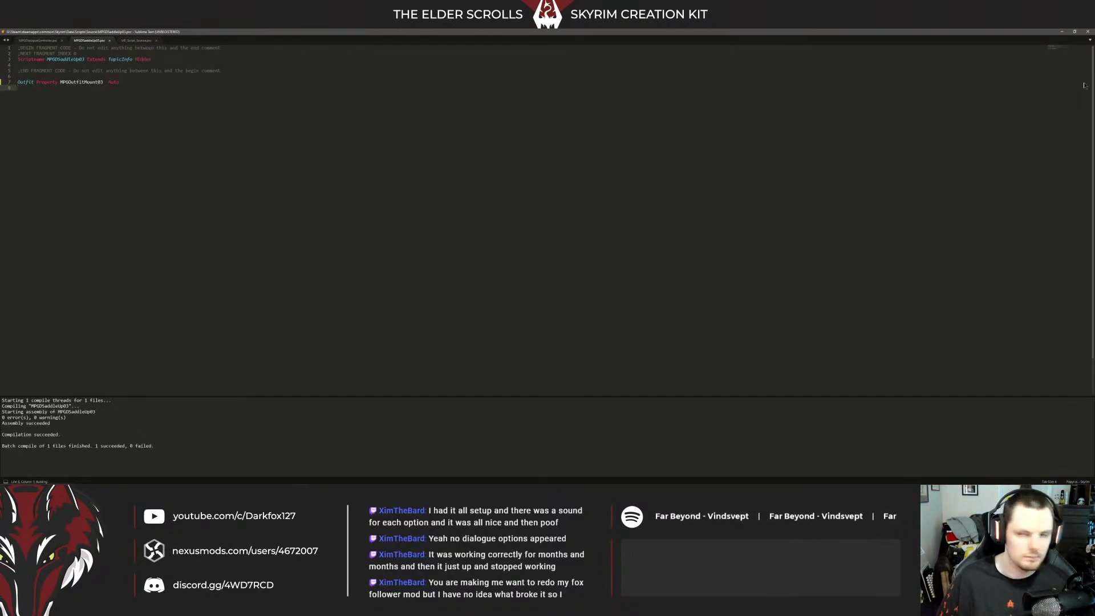
pyautogui.click(1062, 32)
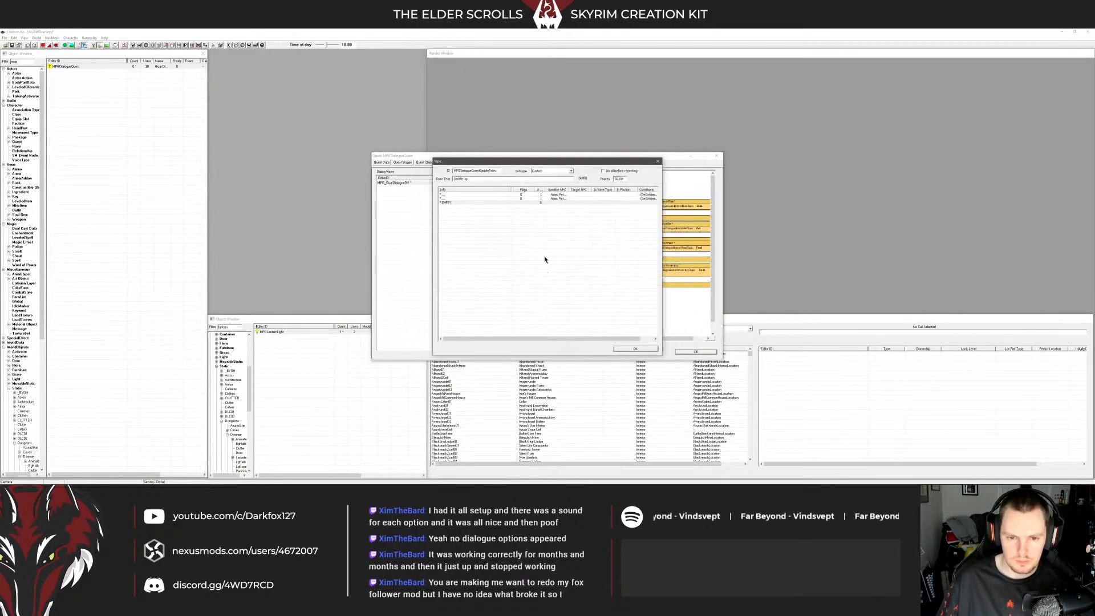
pyautogui.doubleClick(508, 198)
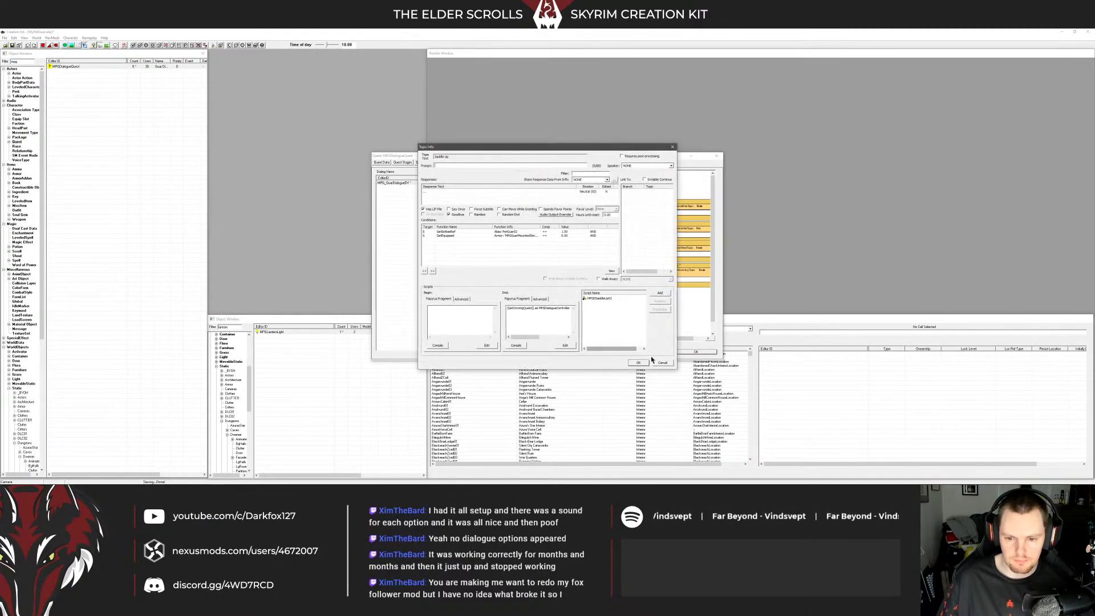
pyautogui.click(659, 362)
pyautogui.doubleClick(551, 203)
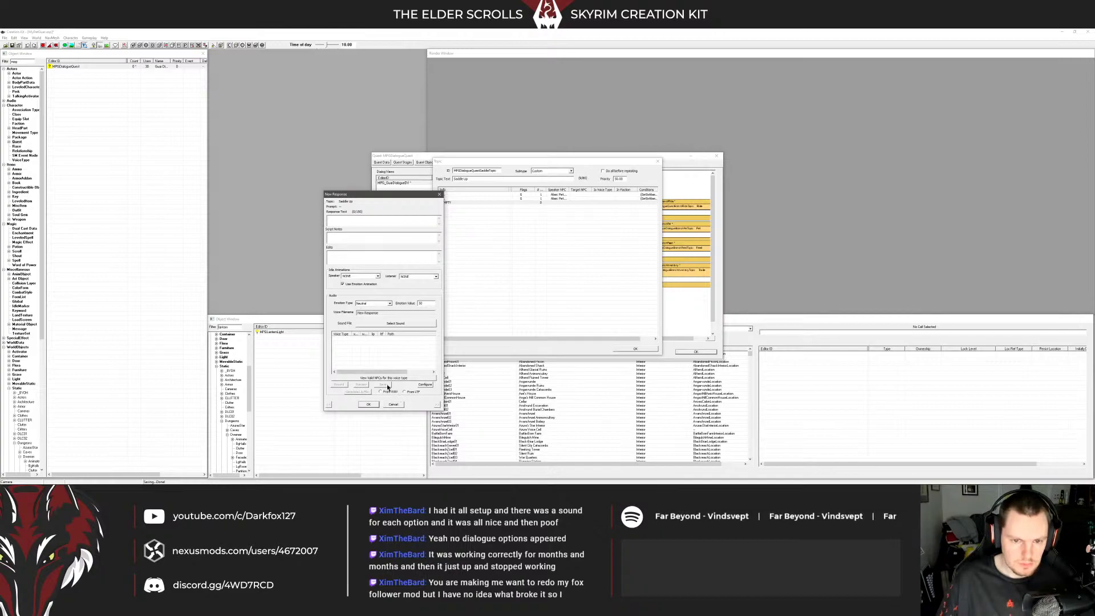
pyautogui.click(393, 404)
pyautogui.click(662, 363)
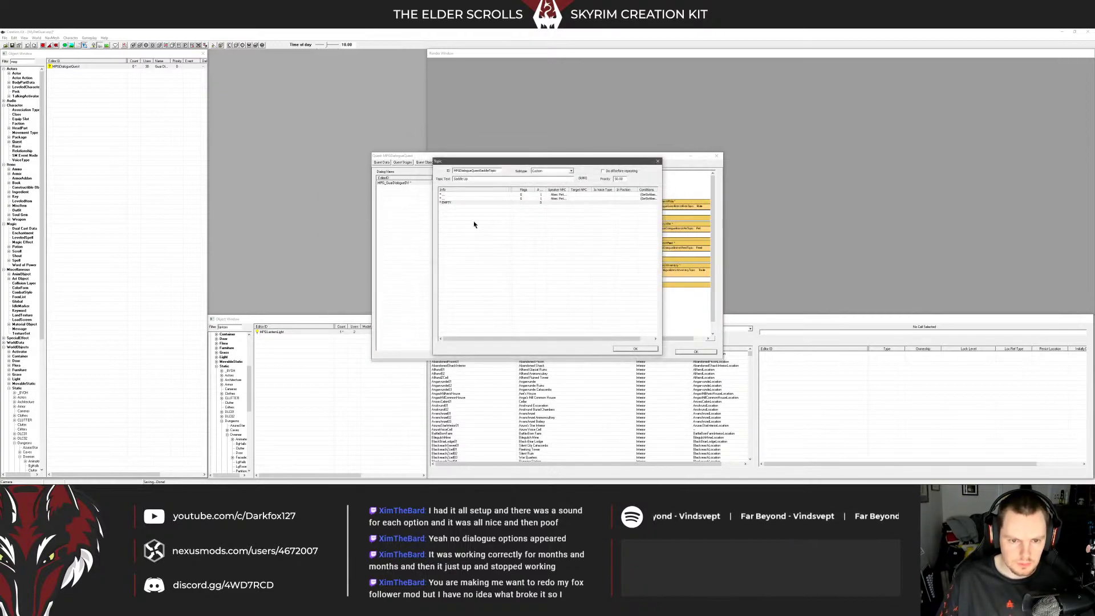
# Give the empty info in the Saddle Up topic a response with the text "..."
pyautogui.doubleClick(459, 202)
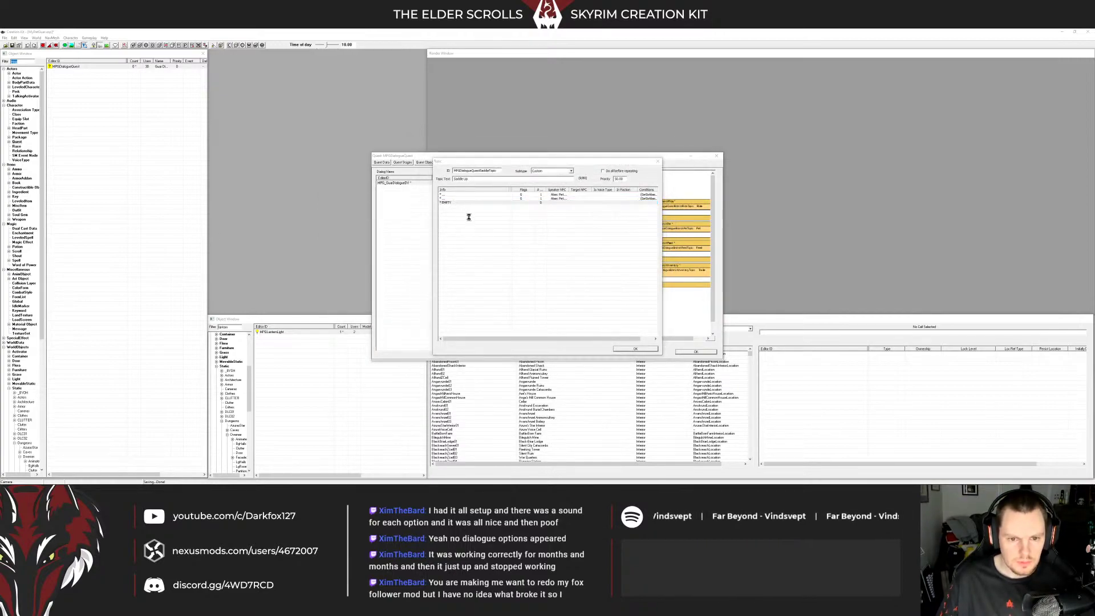
pyautogui.write('...')
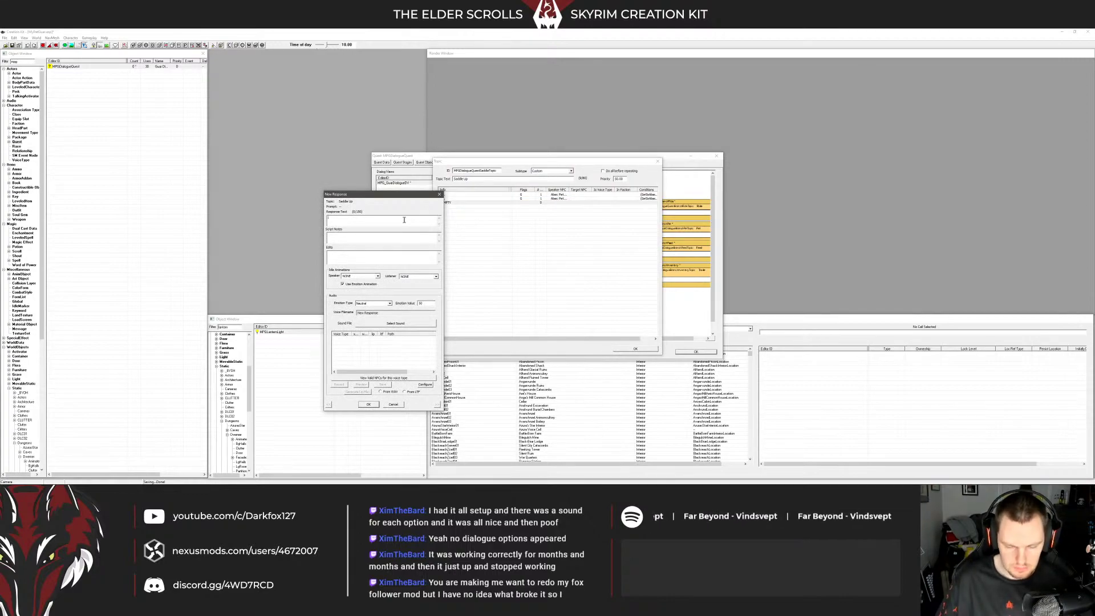
pyautogui.click(368, 404)
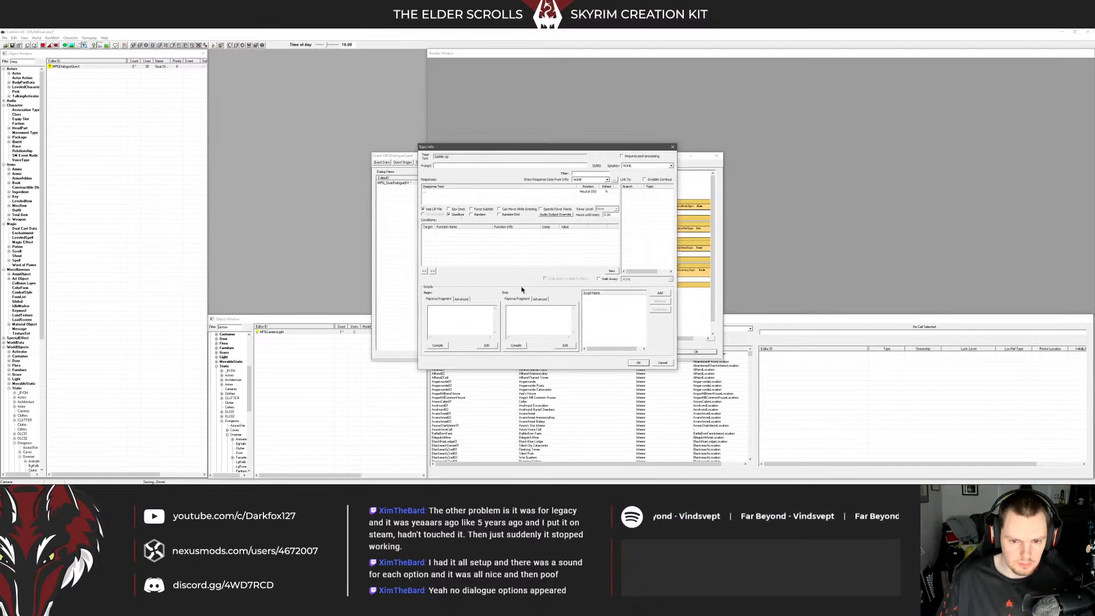
# Enter akSpeaker as a placeholder end fragment for this info and compile it under the script name MPGDSaddleUp03
pyautogui.click(535, 311)
pyautogui.write('akSpeaker')
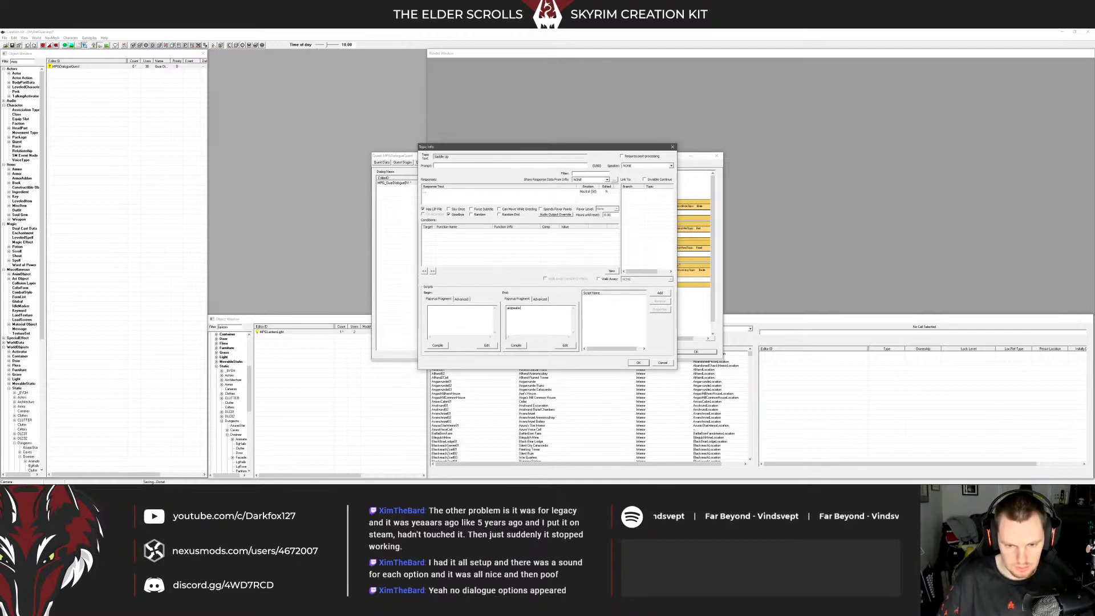
pyautogui.click(515, 345)
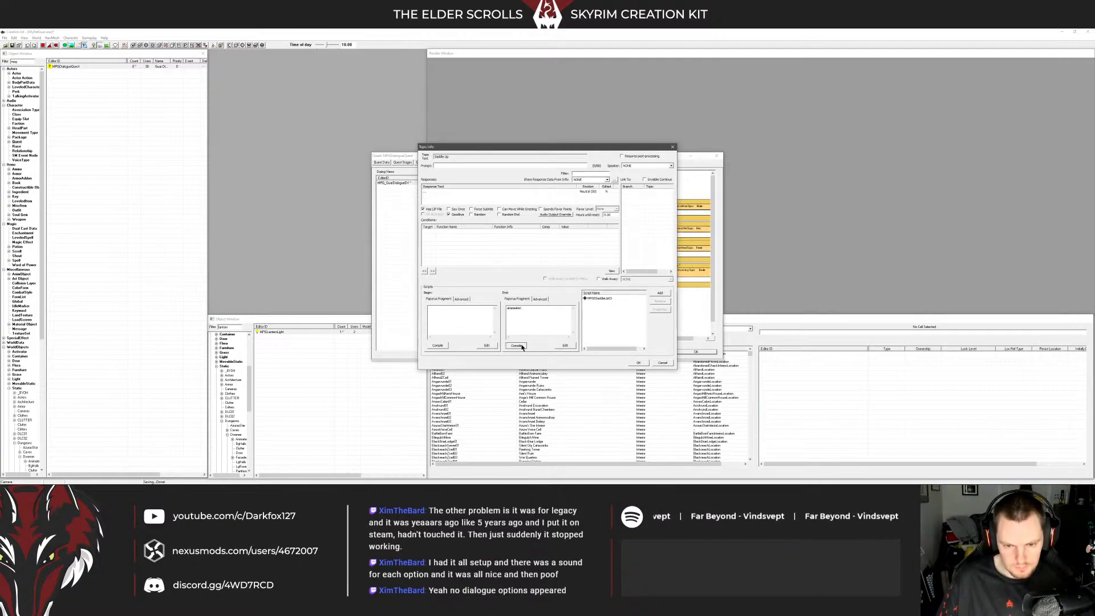
pyautogui.click(539, 299)
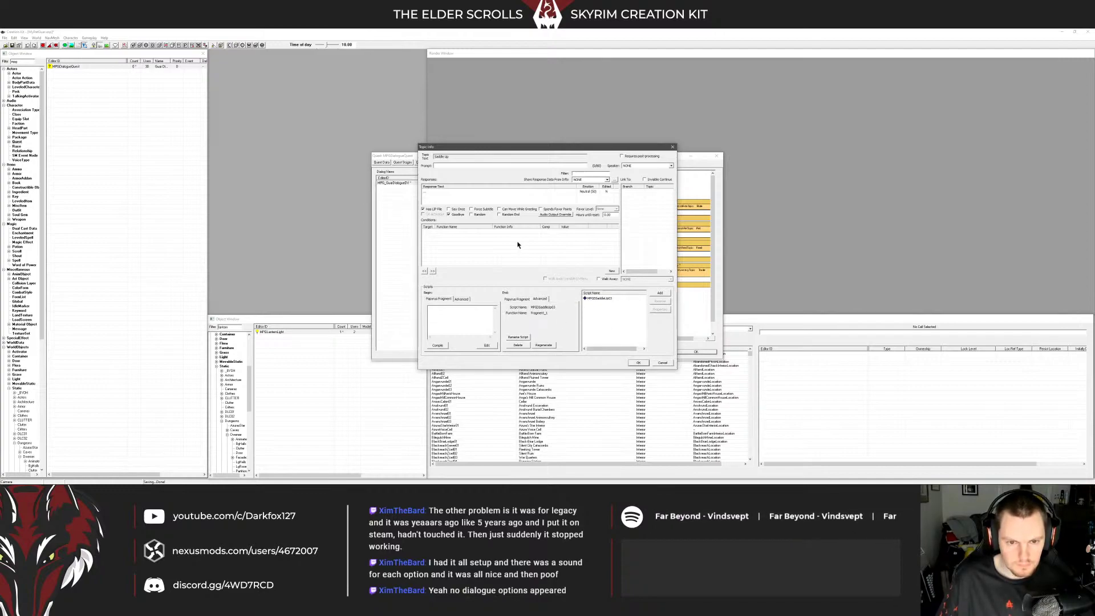
# Reopen the third Saddle Up info and auto-fill the properties of its attached script
pyautogui.doubleClick(469, 203)
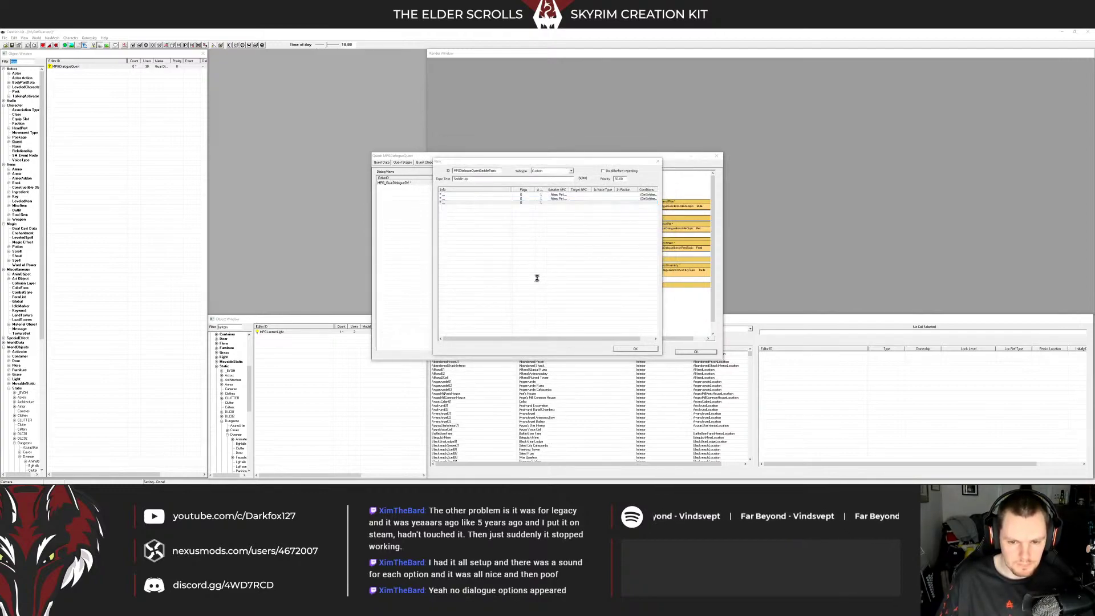
pyautogui.doubleClick(601, 298)
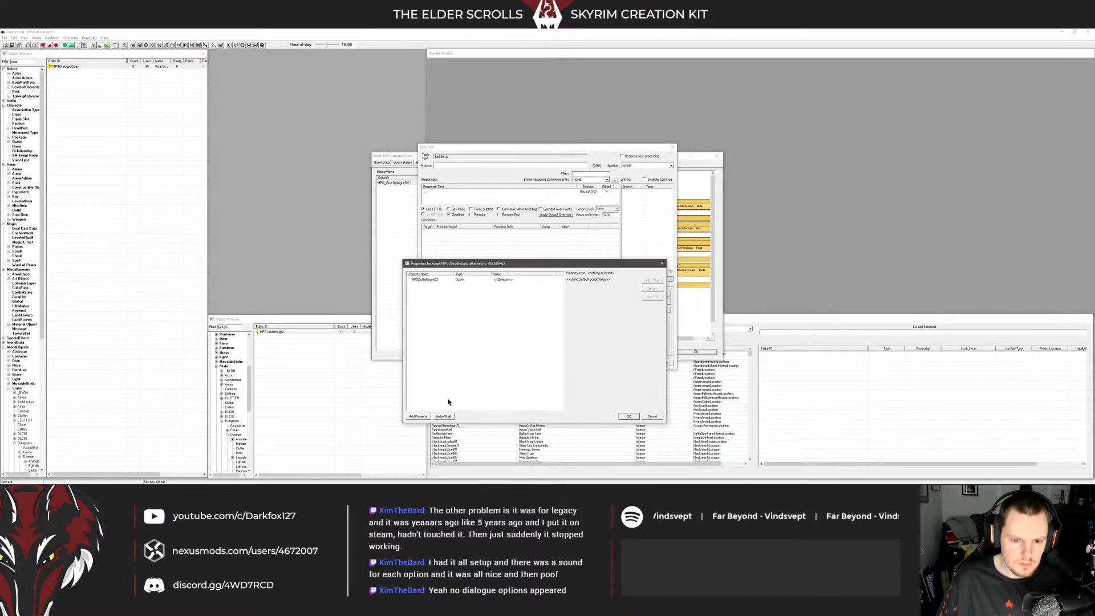
pyautogui.click(443, 416)
pyautogui.click(560, 281)
pyautogui.click(628, 416)
pyautogui.click(627, 409)
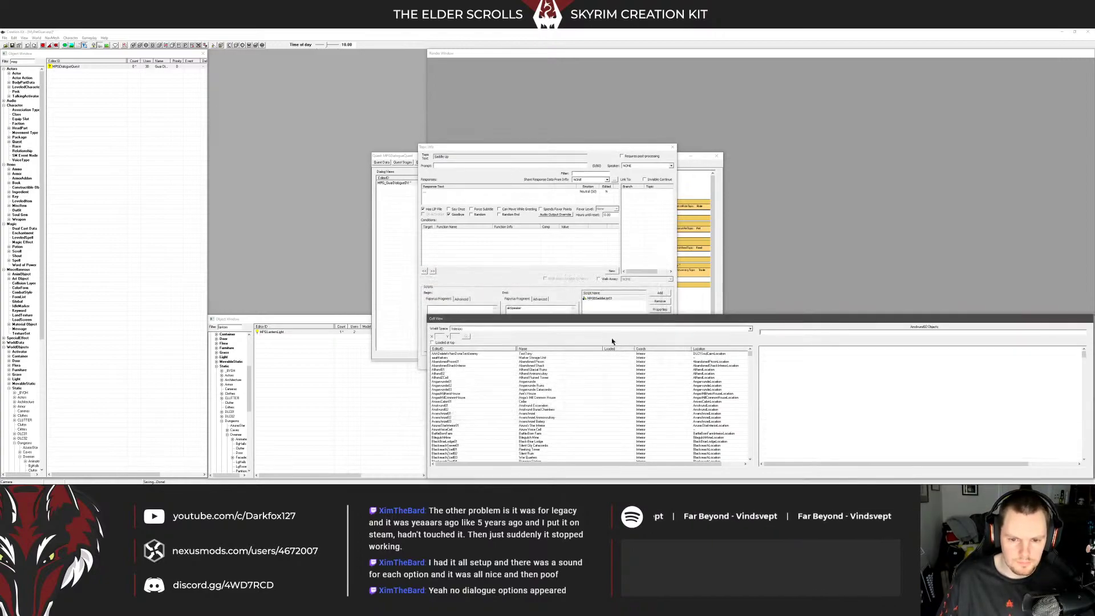
# Replace the placeholder end fragment with the copied MPGDialogueController call using akSpeaker and MPGOutfitMount03, compile it and save the info
pyautogui.click(553, 312)
pyautogui.moveTo(555, 308); pyautogui.dragTo(503, 314)
pyautogui.hotkey('ctrl', 'v')
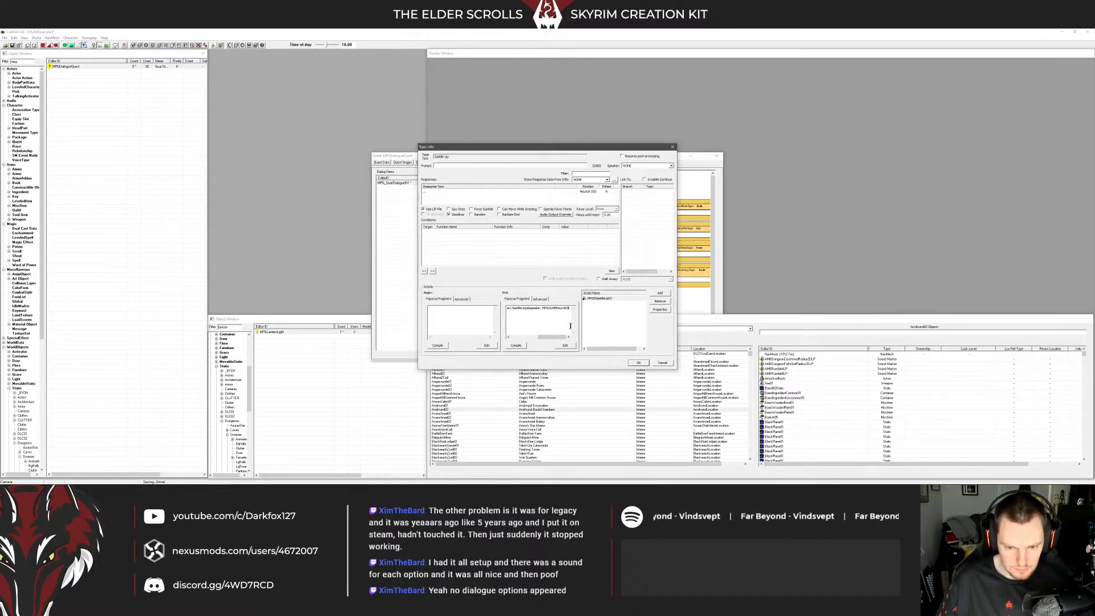
pyautogui.moveTo(552, 337); pyautogui.dragTo(525, 337)
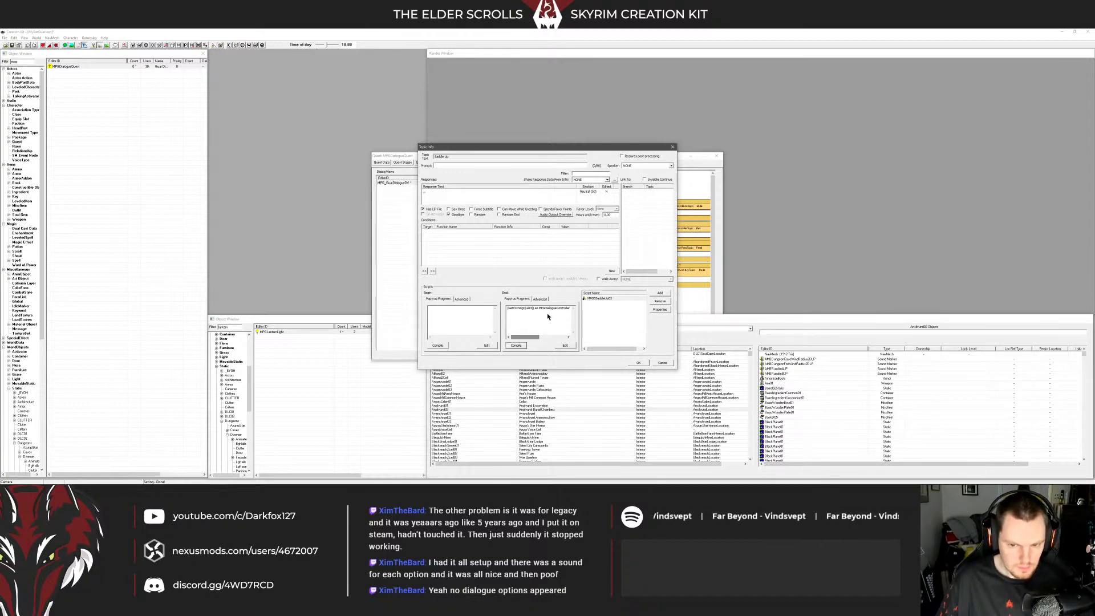
pyautogui.click(638, 363)
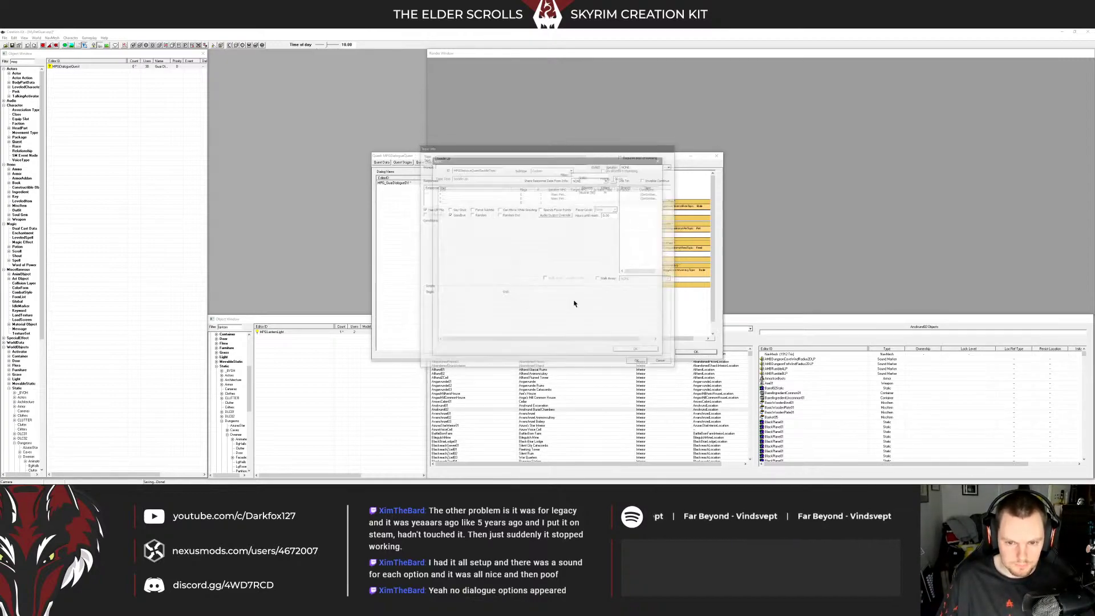
# Add a fourth info to the Saddle Up topic with the response text "..."
pyautogui.rightClick(527, 232)
pyautogui.click(529, 234)
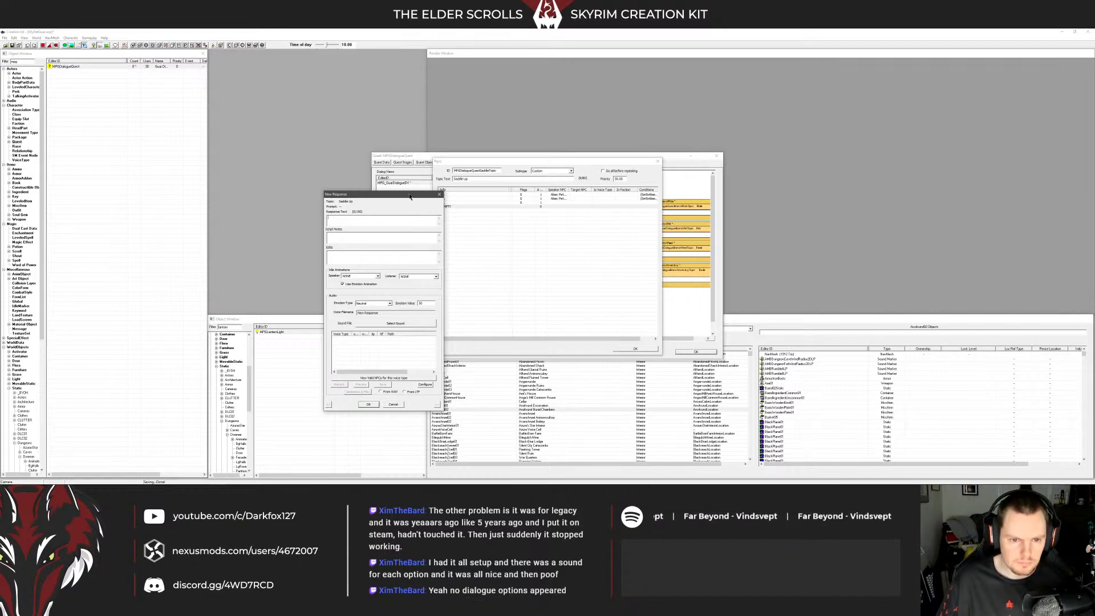
pyautogui.moveTo(409, 196); pyautogui.dragTo(385, 214)
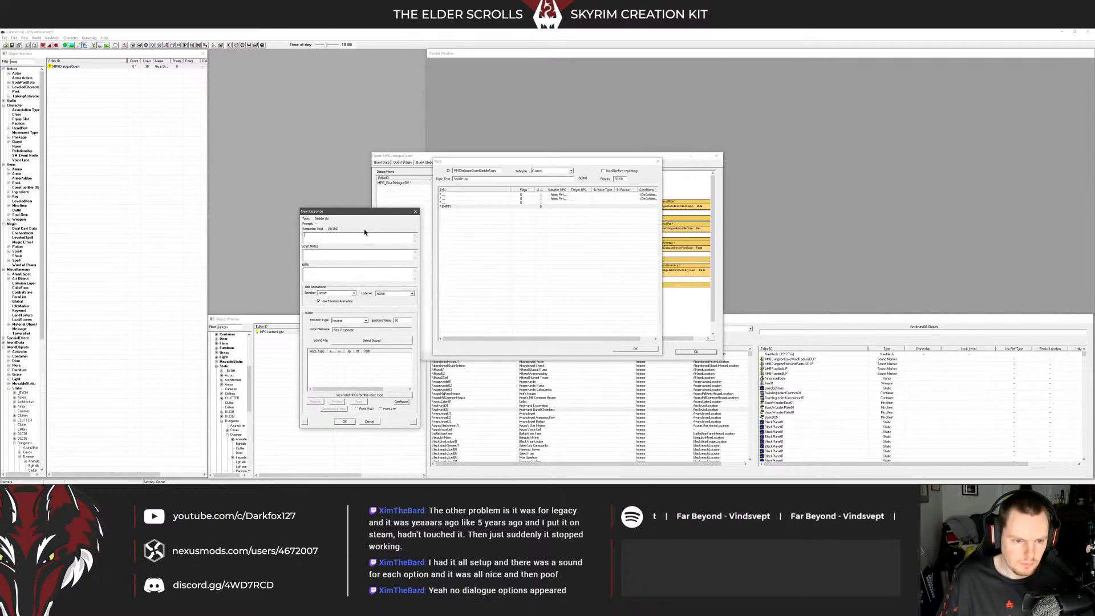
pyautogui.click(345, 422)
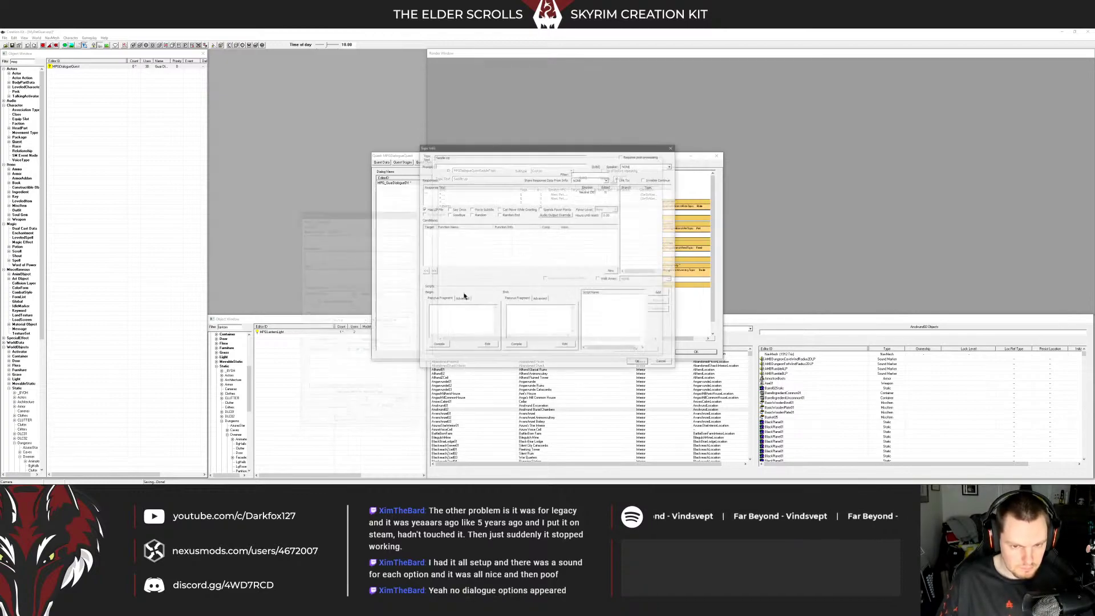
# Enter akspeaker as the fourth info's placeholder end fragment and compile it to generate a script
pyautogui.write('akspeaker')
pyautogui.click(538, 300)
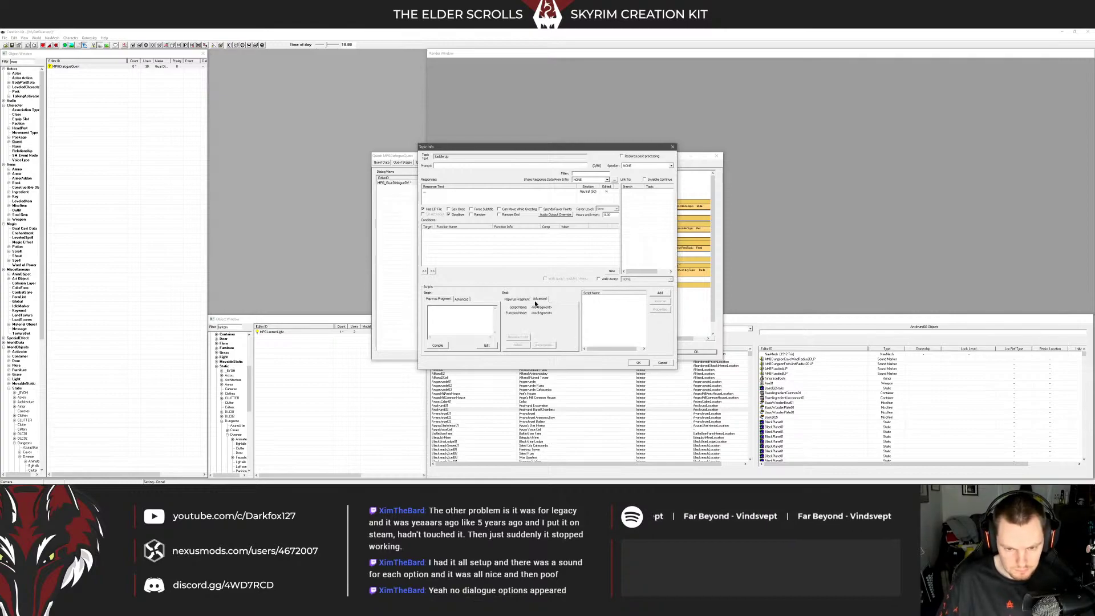
pyautogui.click(519, 300)
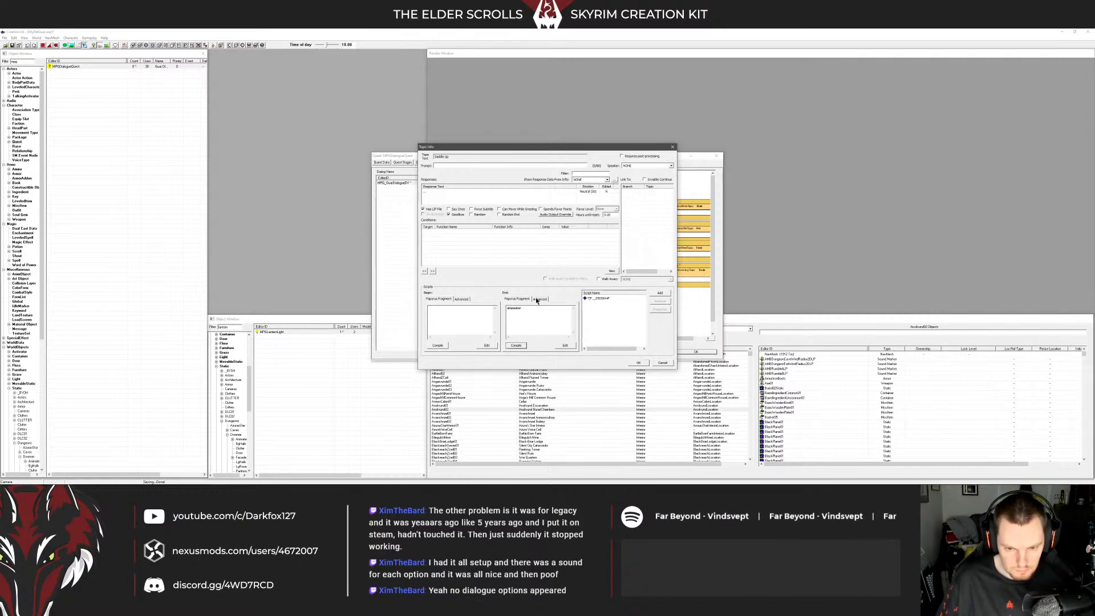
# Rename the generated fragment script using the MPGDSaddleUp naming pattern and save the fourth info
pyautogui.click(539, 299)
pyautogui.click(518, 337)
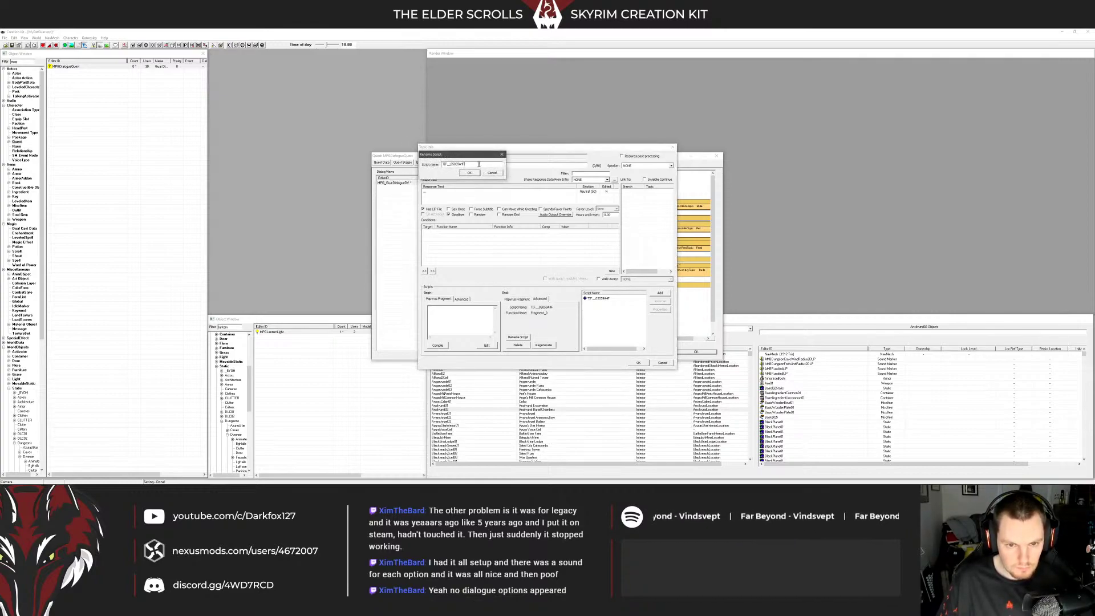
pyautogui.write('MPGD')
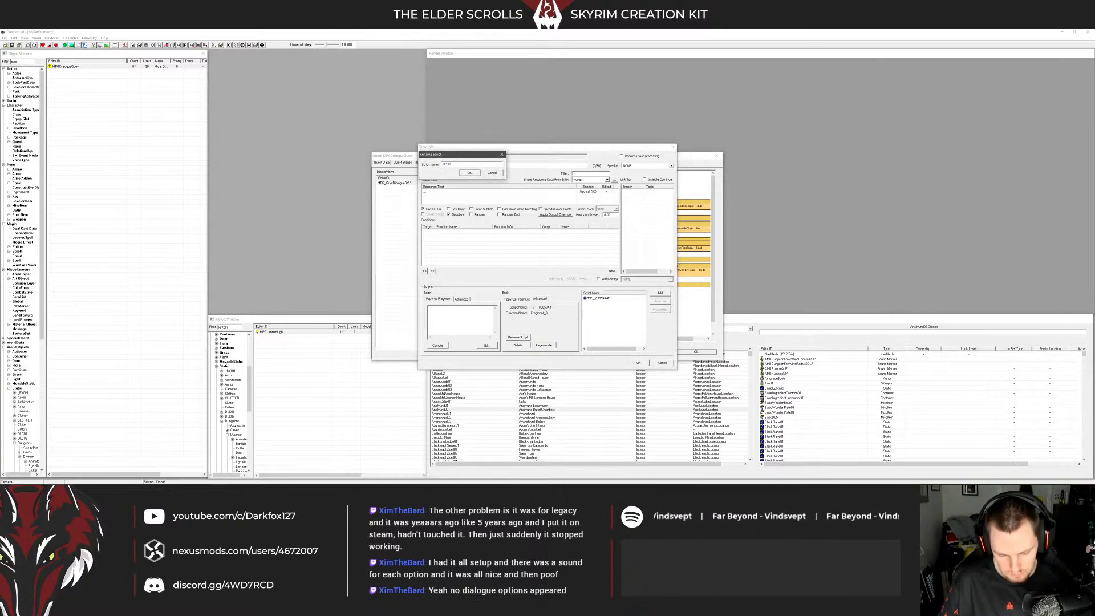
pyautogui.write('SaddleUpH')
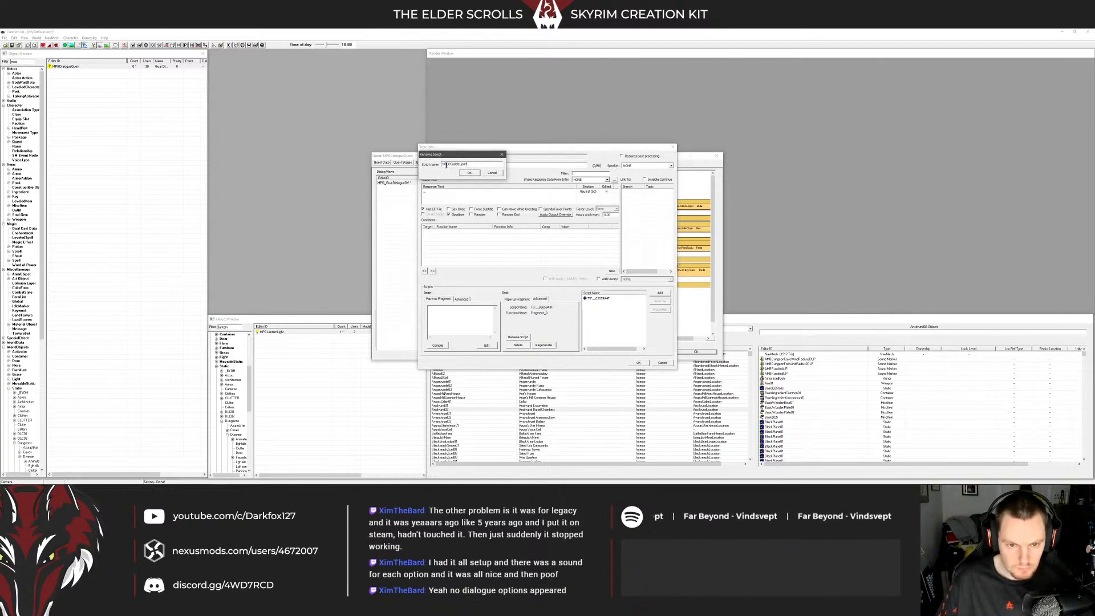
pyautogui.click(467, 173)
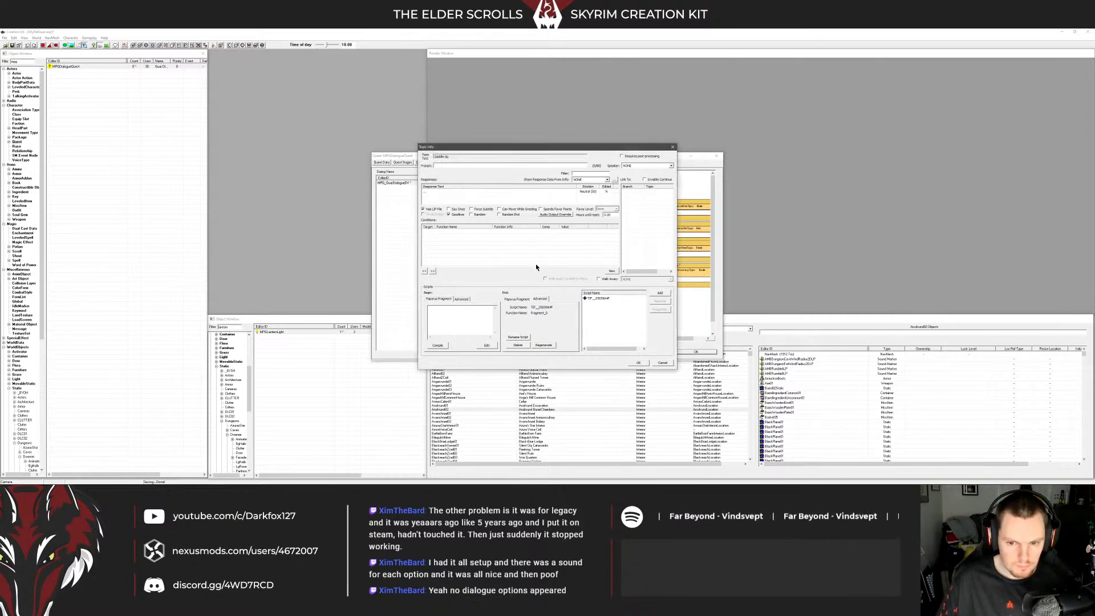
pyautogui.click(516, 299)
pyautogui.press('Return')
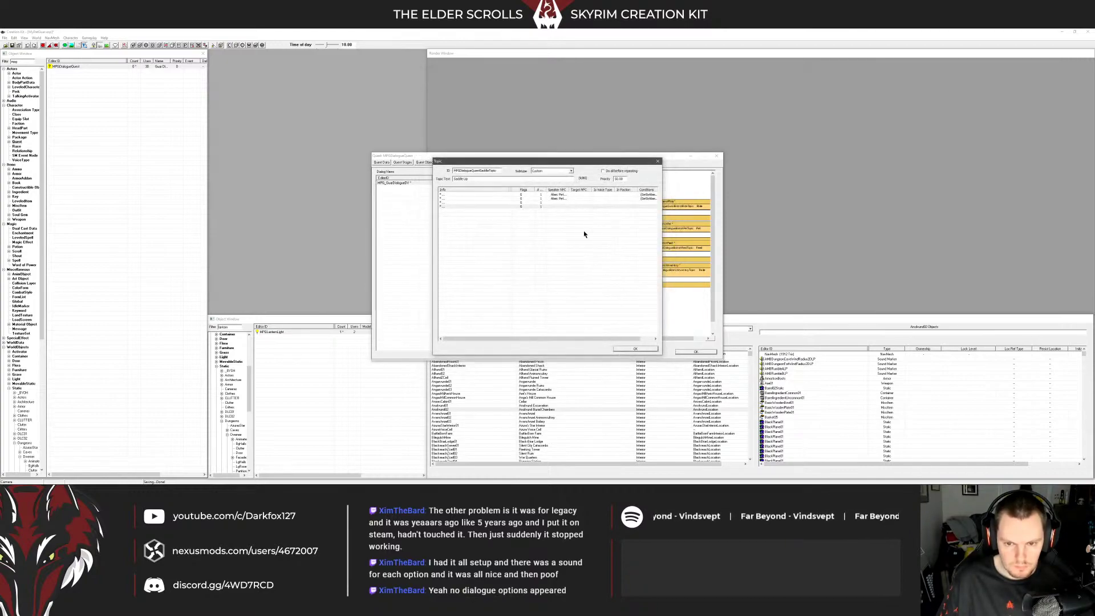
# Check the conditions on the first Saddle Up info and close it without changes
pyautogui.doubleClick(562, 195)
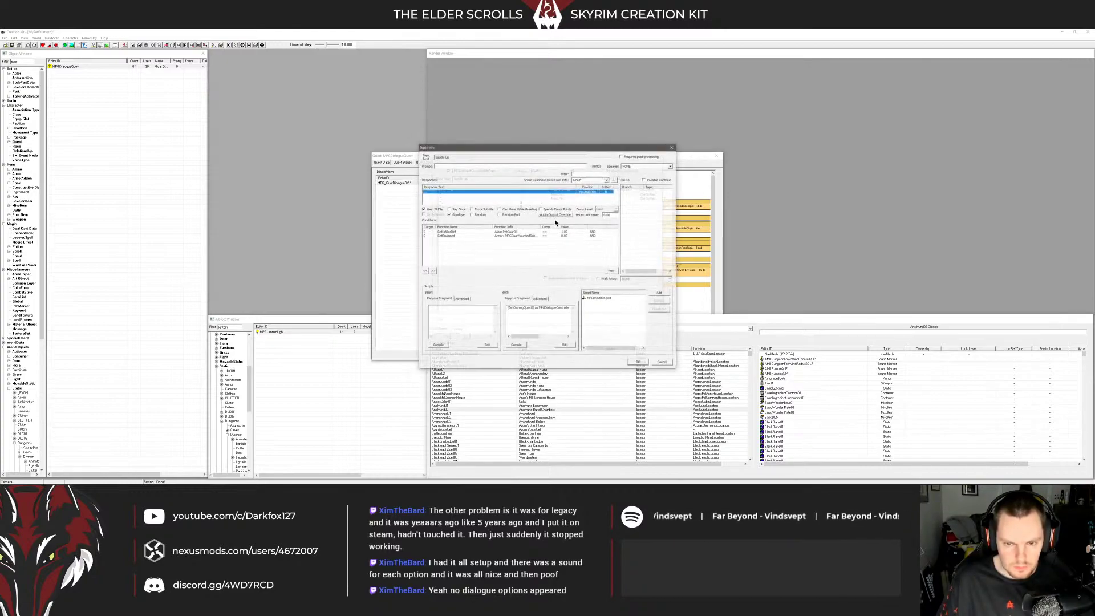
pyautogui.click(507, 231)
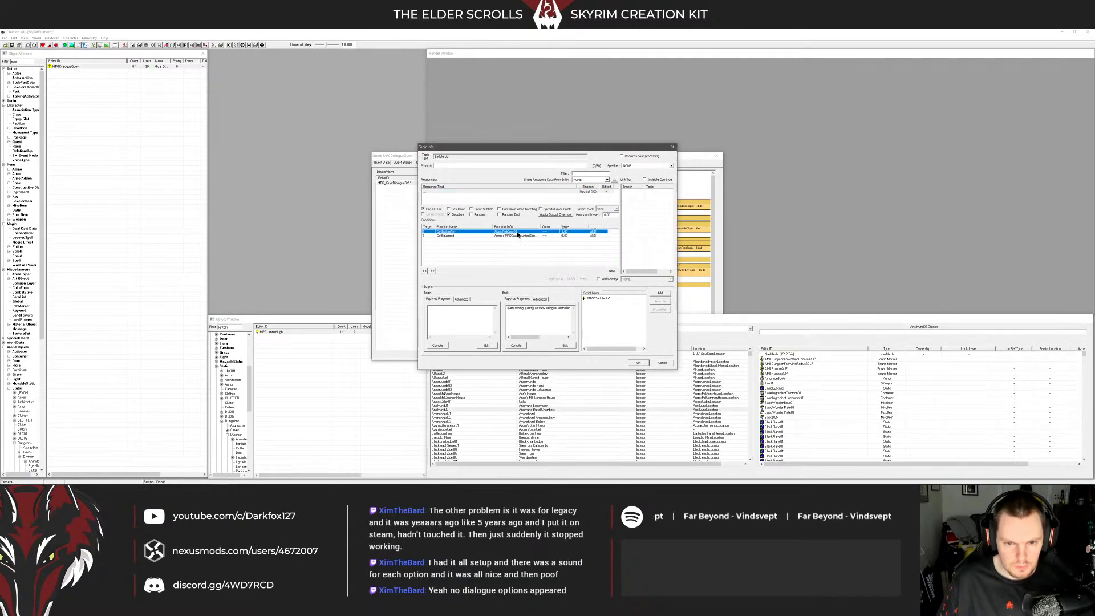
pyautogui.click(662, 363)
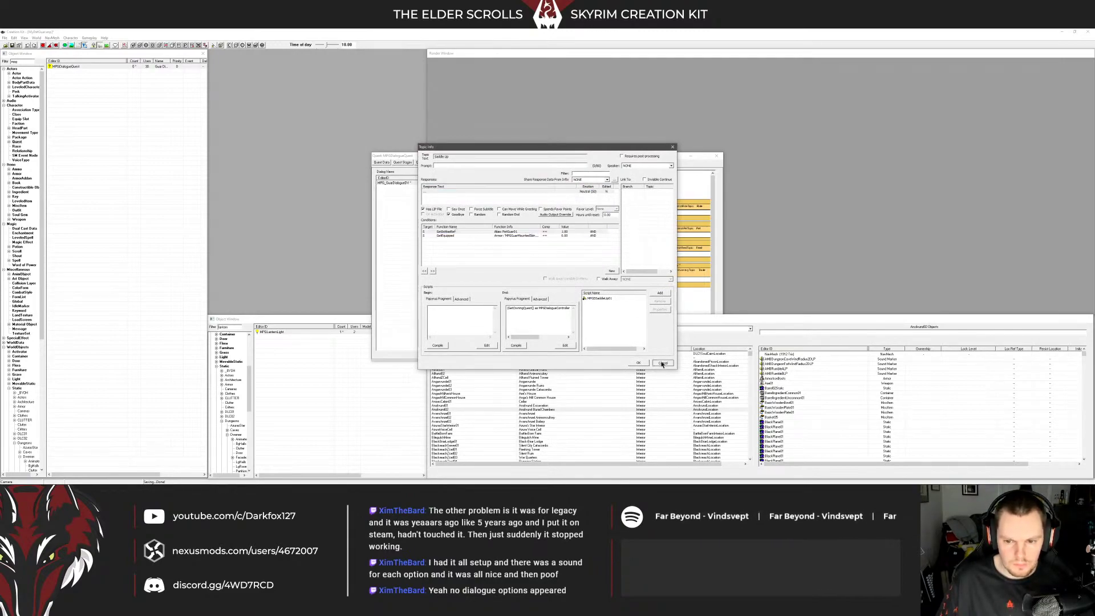
# Add an Outfit property named MPGOutfitMount04 to the fourth Saddle Up info's fragment script
pyautogui.click(538, 206)
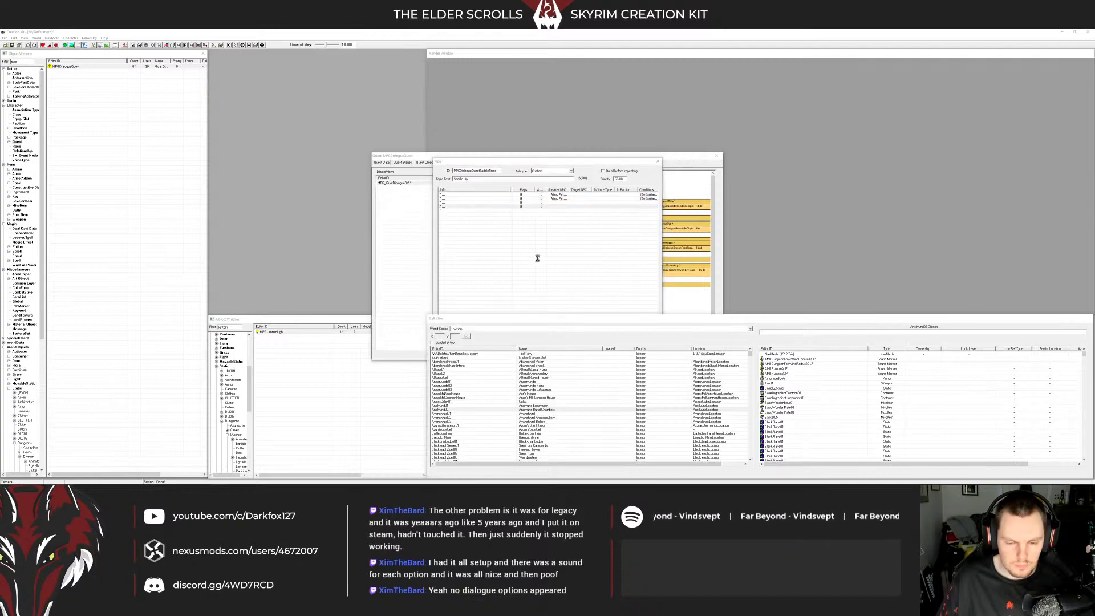
pyautogui.doubleClick(523, 274)
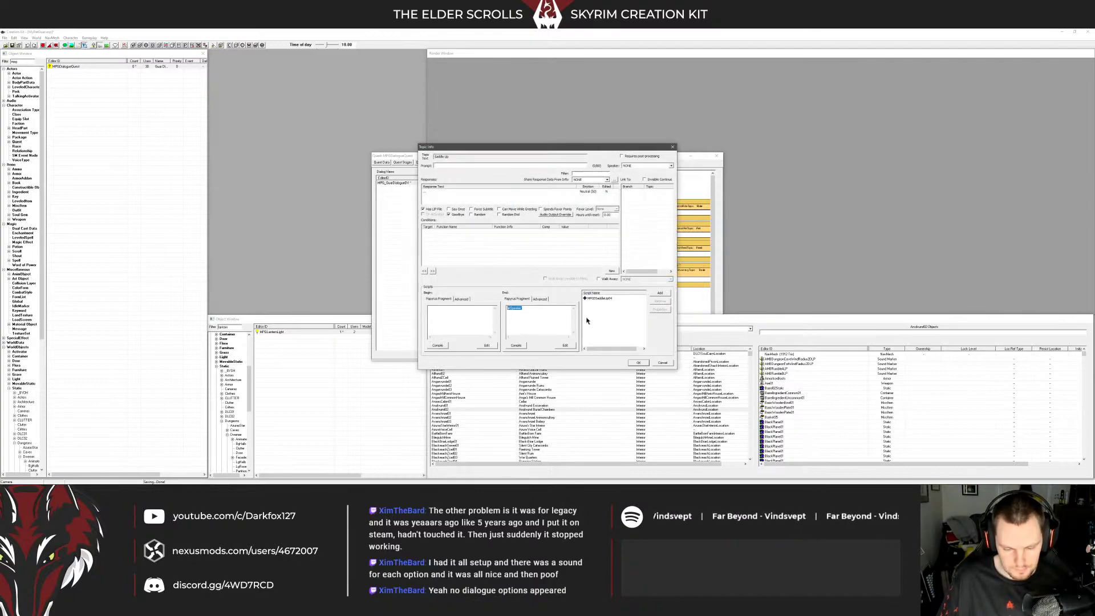
pyautogui.doubleClick(598, 298)
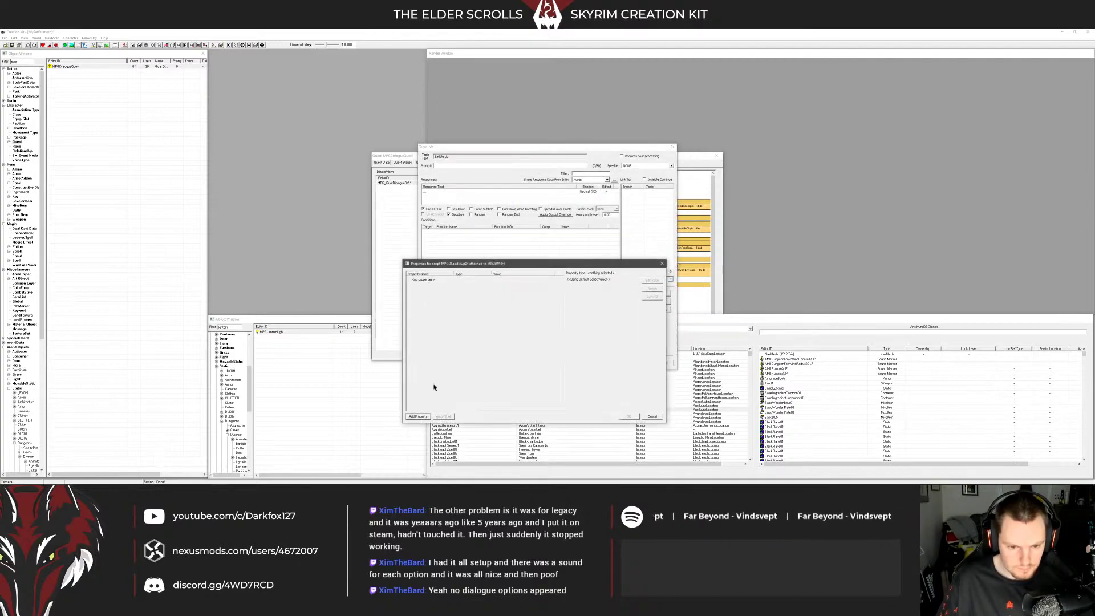
pyautogui.click(418, 416)
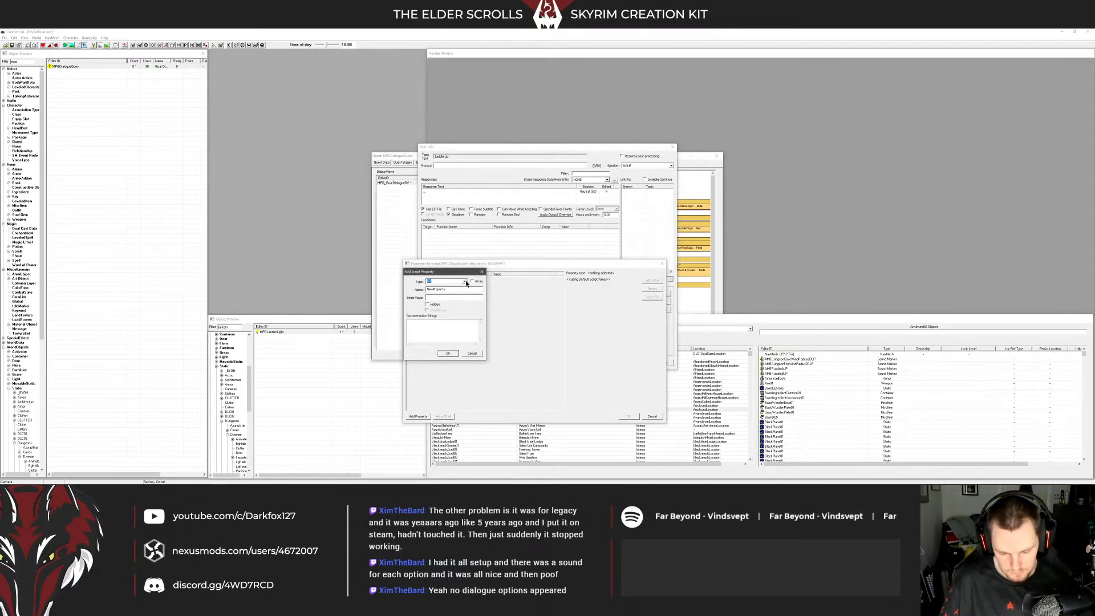
pyautogui.click(465, 282)
pyautogui.click(465, 282)
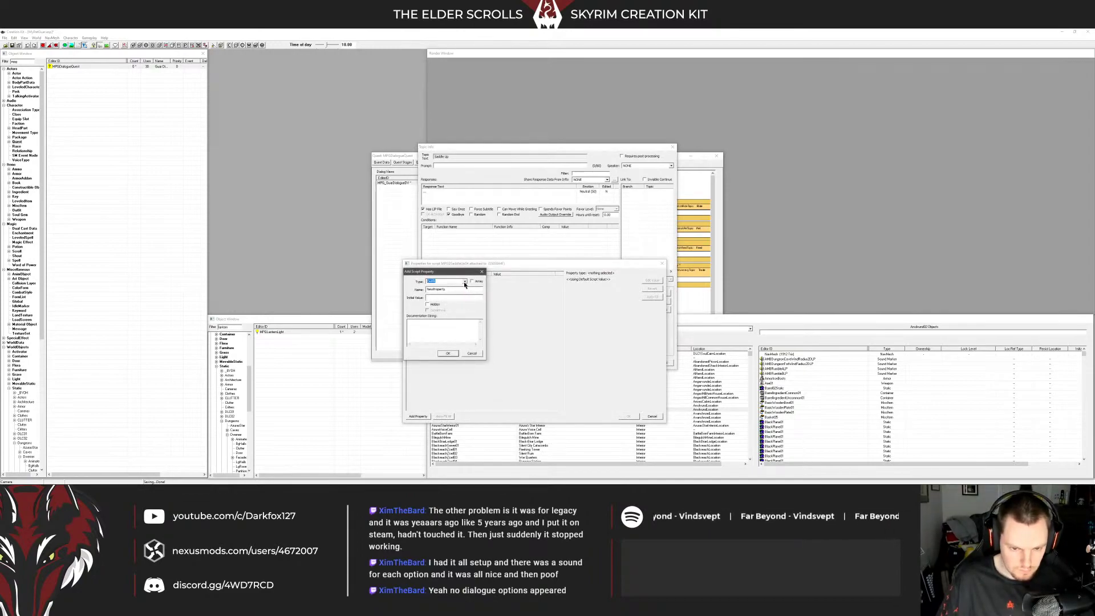
pyautogui.moveTo(458, 290); pyautogui.dragTo(401, 295)
pyautogui.write('MPG')
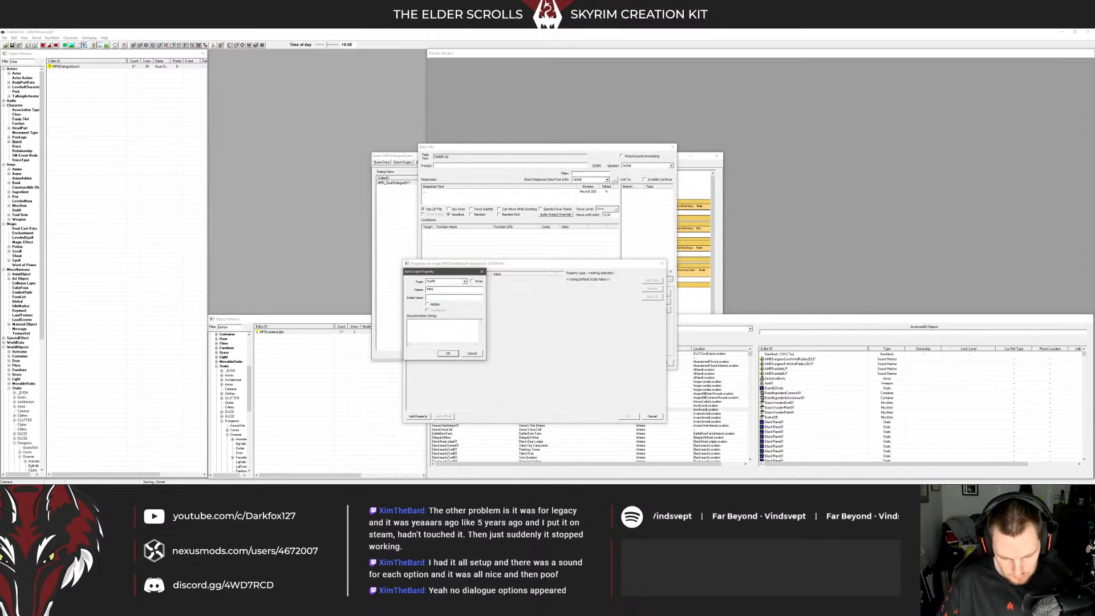
pyautogui.write('Sa')
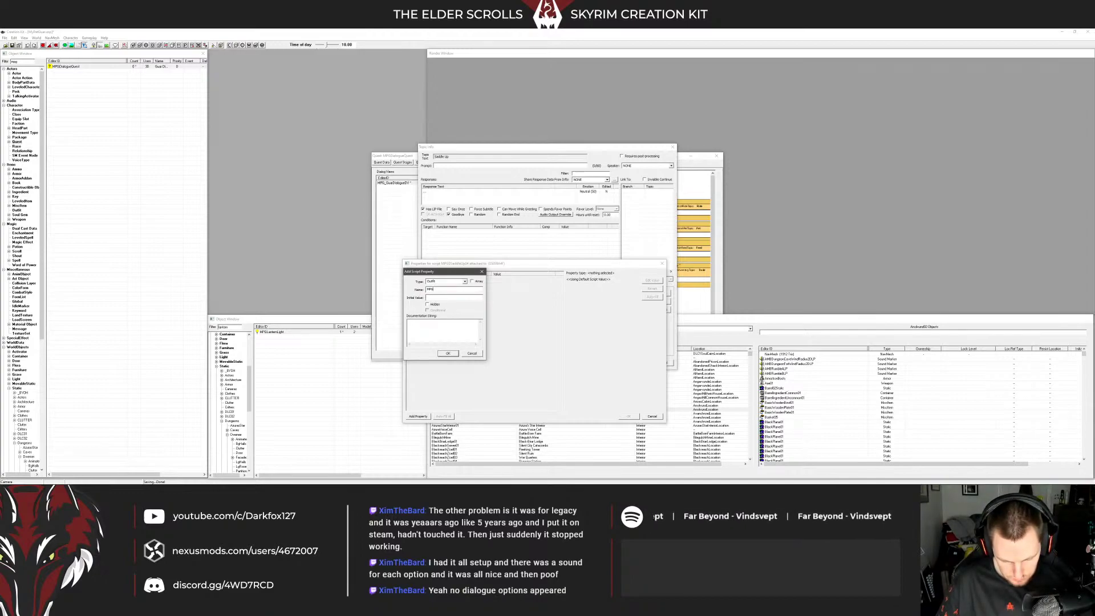
pyautogui.write('tfitMa')
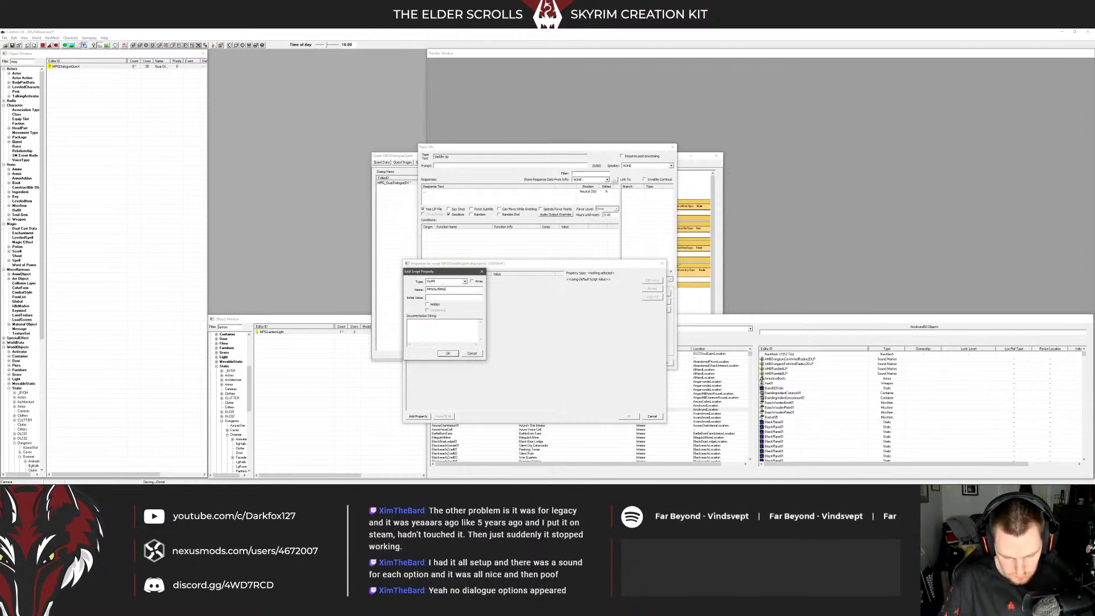
pyautogui.write('unt04')
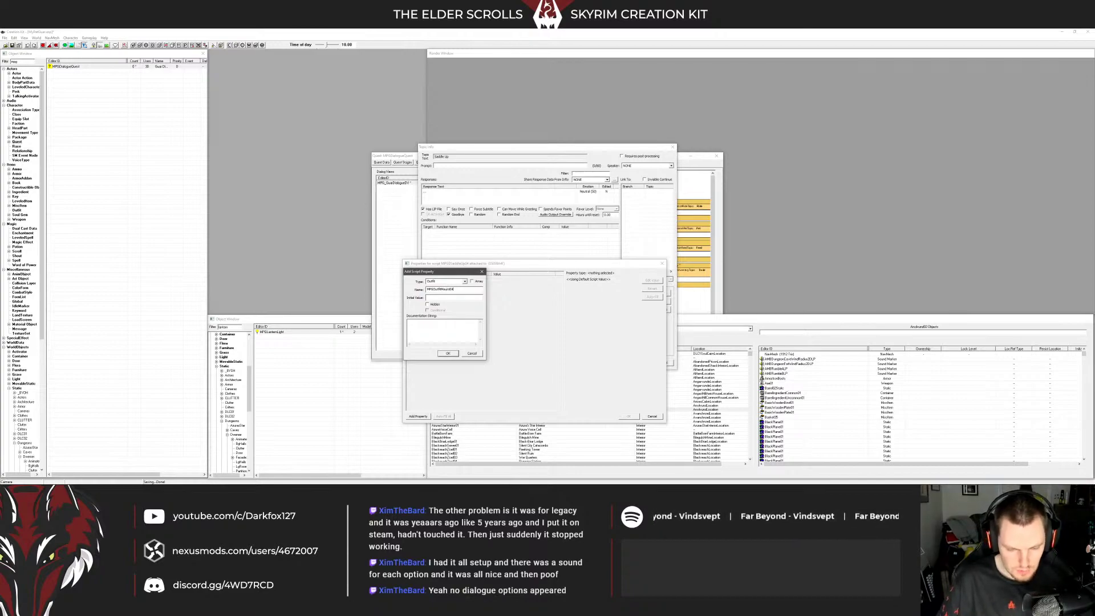
pyautogui.click(447, 353)
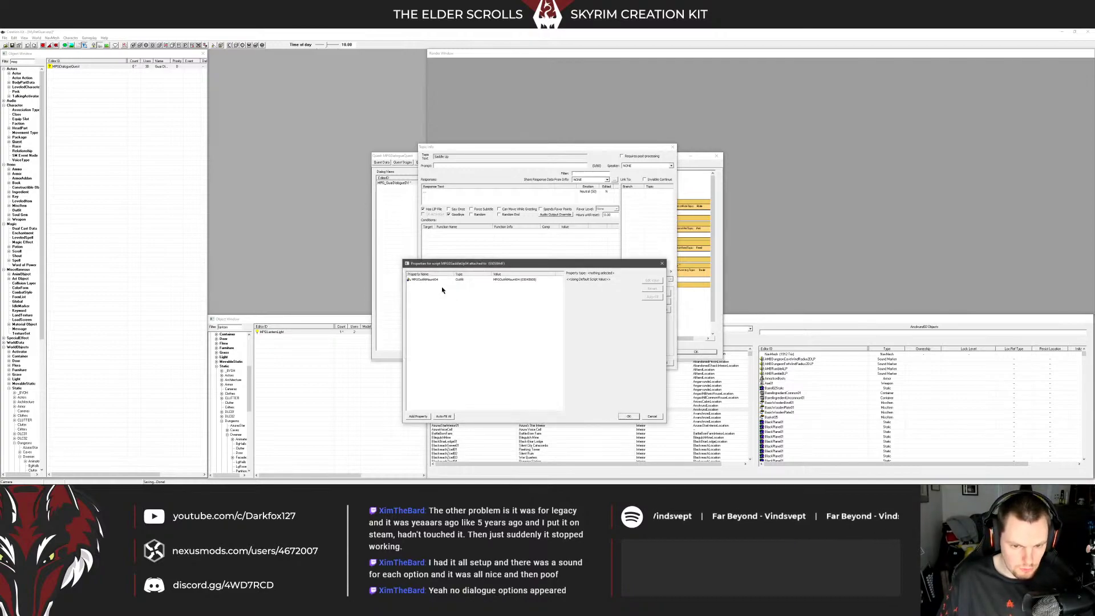
pyautogui.click(628, 416)
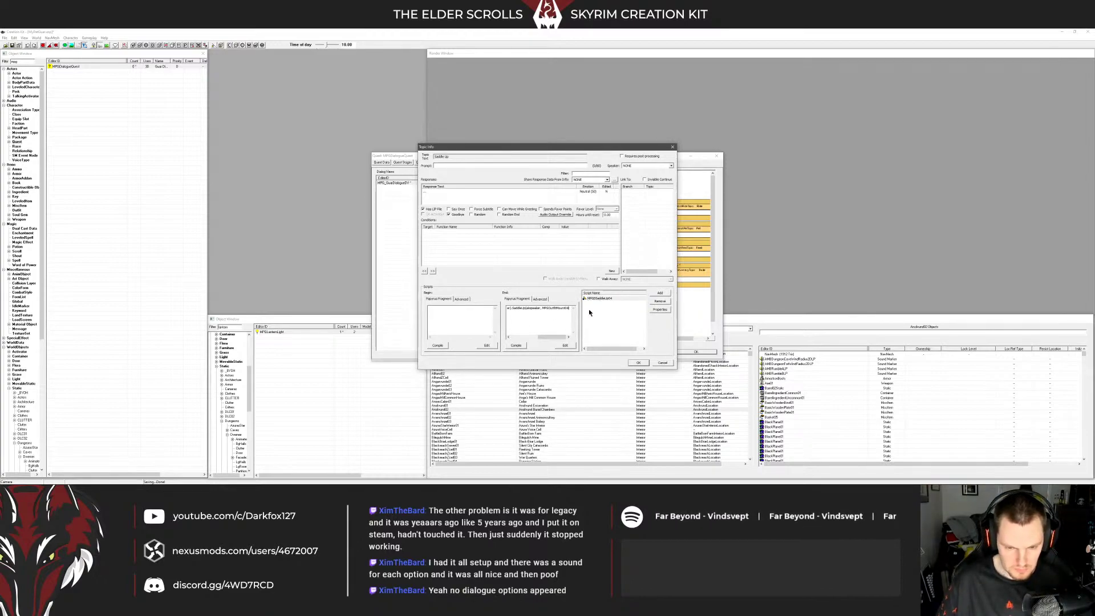
# Replace the fourth info's placeholder end fragment with the controller call using akspeaker and MPGOutfitMount04, compile it and save the info
pyautogui.click(516, 346)
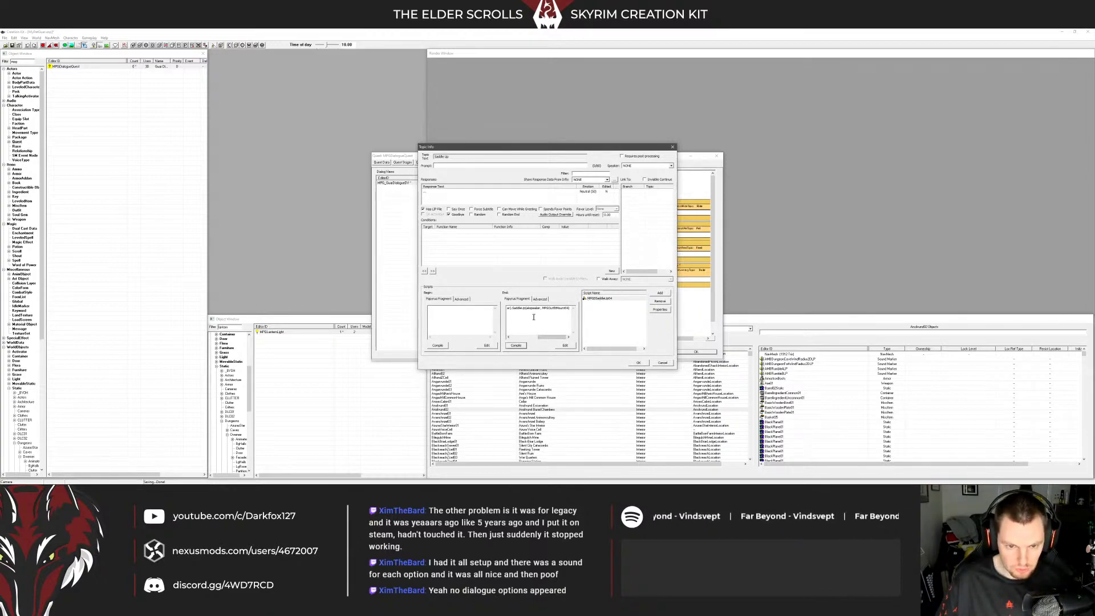
pyautogui.click(638, 364)
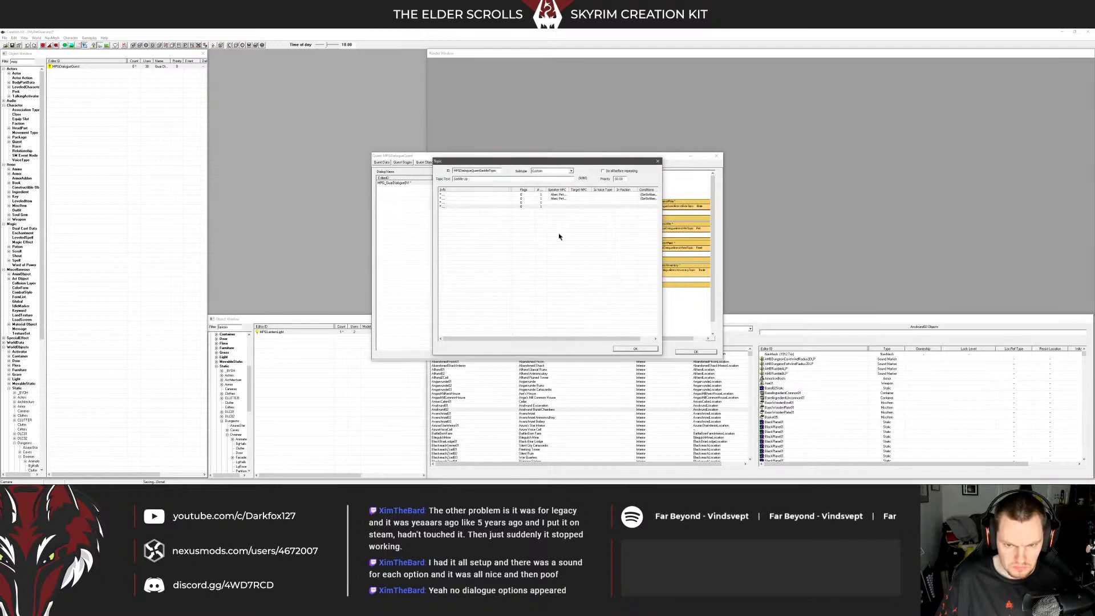
# Copy all conditions from the second Saddle Up info and paste them into the third info
pyautogui.doubleClick(543, 216)
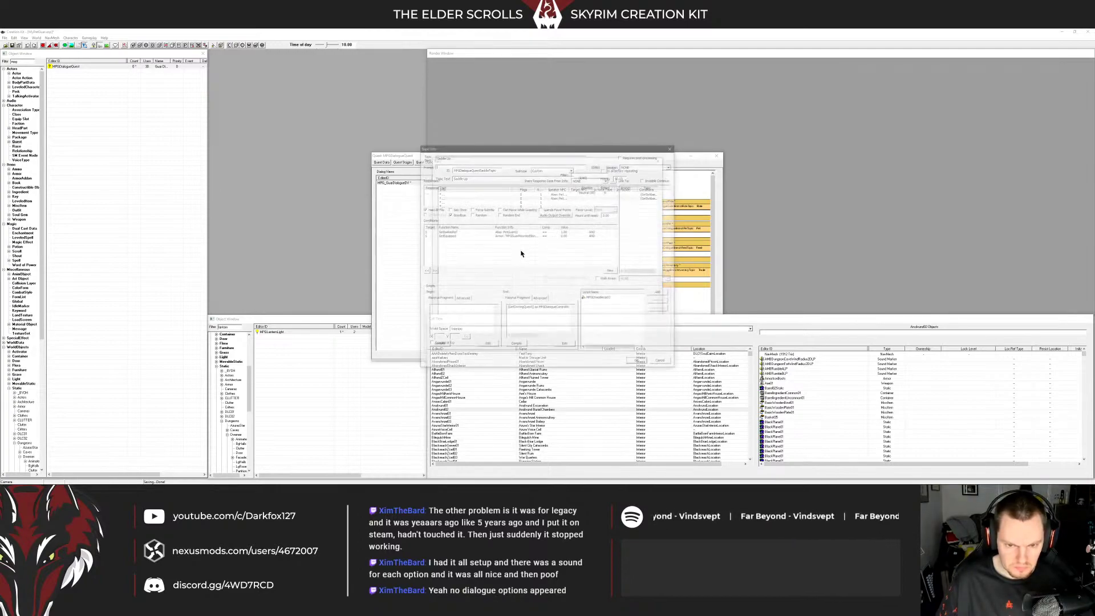
pyautogui.rightClick(517, 255)
pyautogui.click(539, 283)
pyautogui.press('Escape')
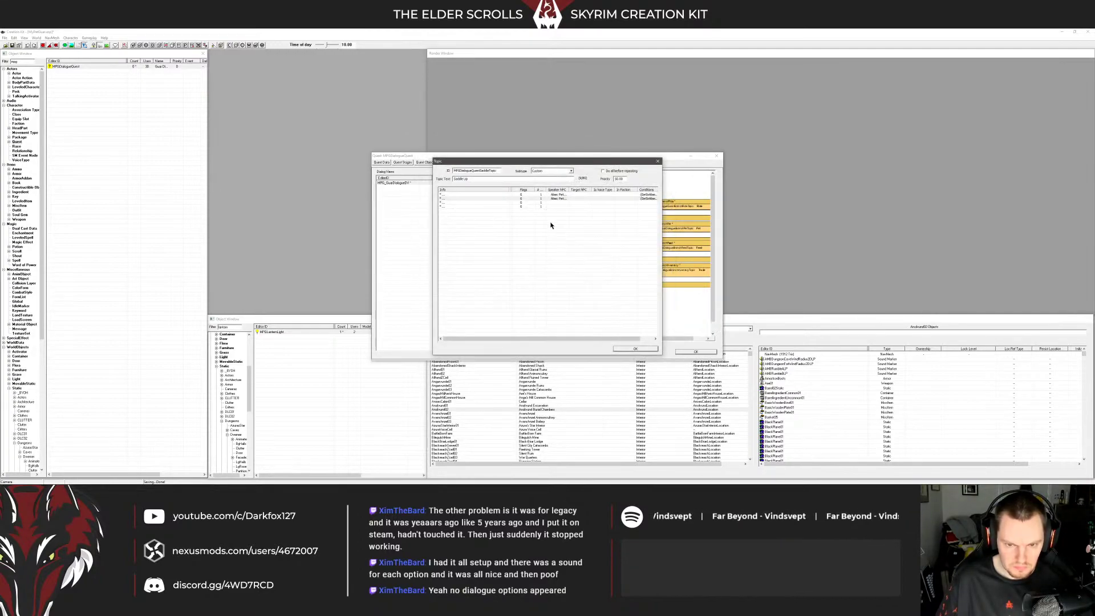
pyautogui.doubleClick(542, 207)
pyautogui.rightClick(505, 242)
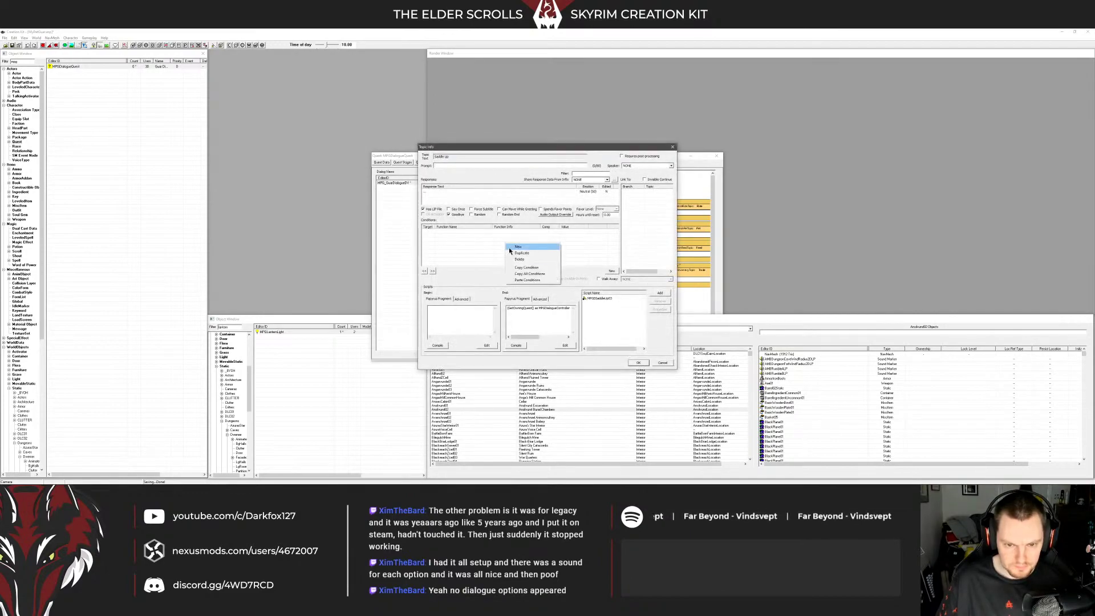
pyautogui.click(527, 280)
# Change the third info's GetIsAliasRef condition to the PetGuar03 alias
pyautogui.doubleClick(502, 231)
pyautogui.click(490, 255)
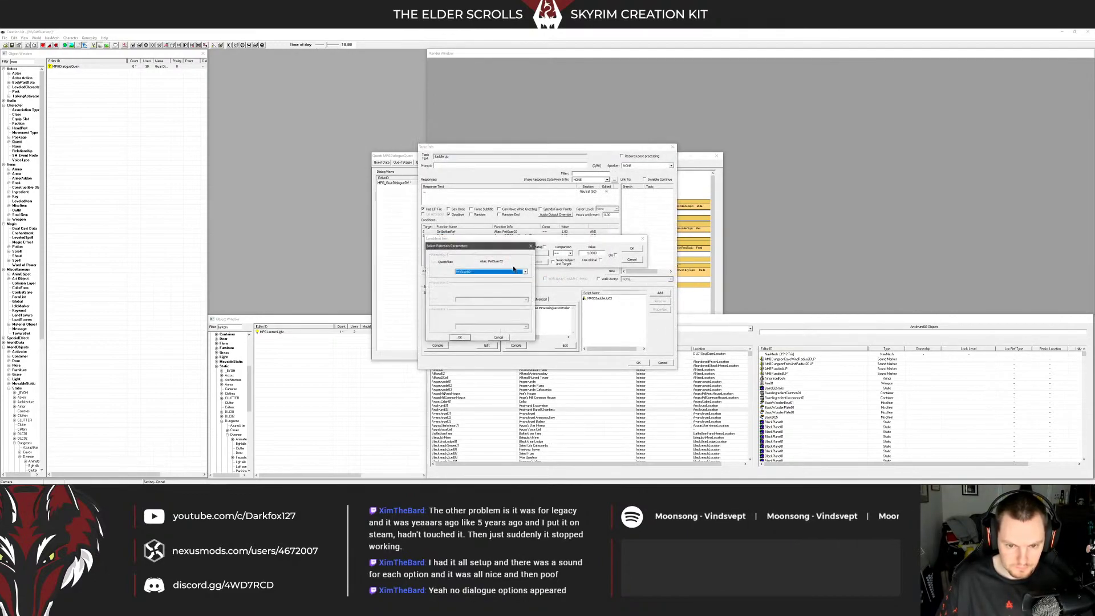
pyautogui.click(502, 272)
pyautogui.click(486, 304)
pyautogui.click(461, 337)
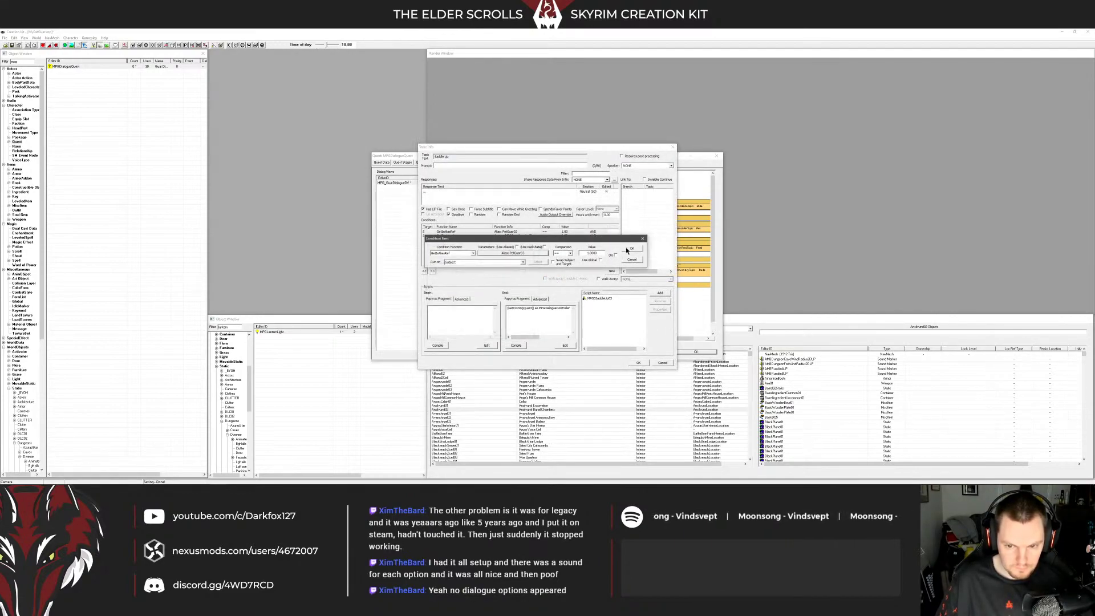
pyautogui.click(631, 249)
pyautogui.click(524, 236)
pyautogui.click(639, 363)
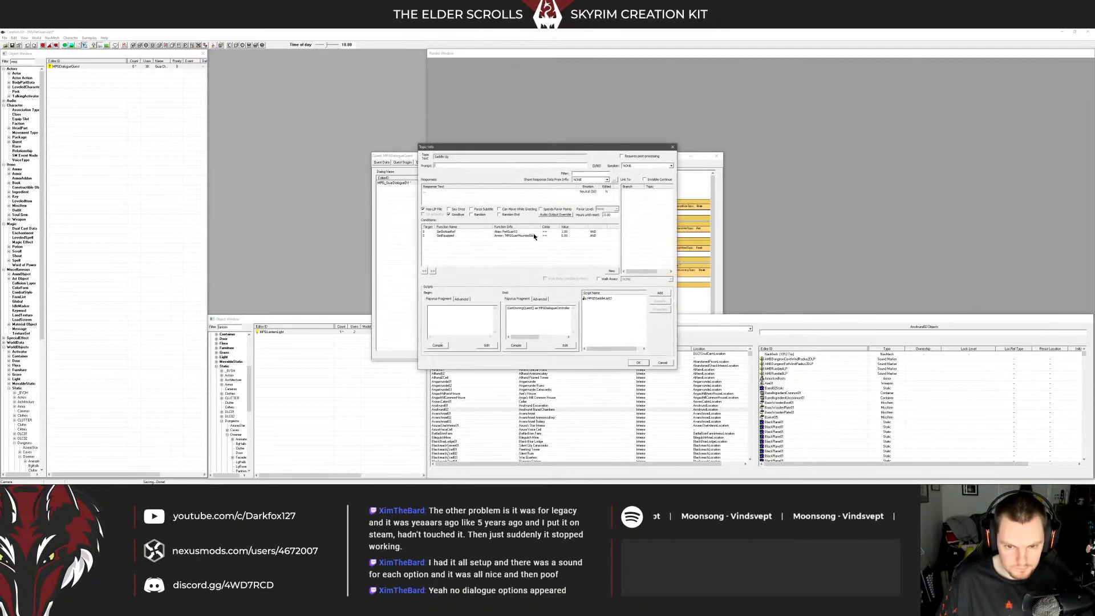
# Change the third info's GetEquipped condition to the 03 mounted guar armor and save the info
pyautogui.doubleClick(533, 236)
pyautogui.click(524, 254)
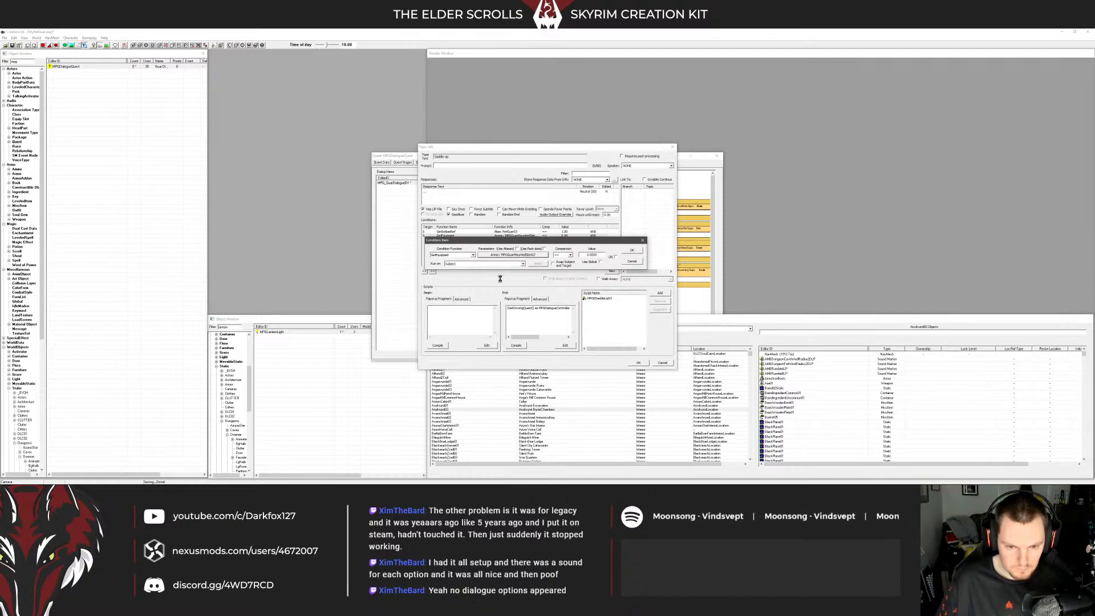
pyautogui.click(497, 274)
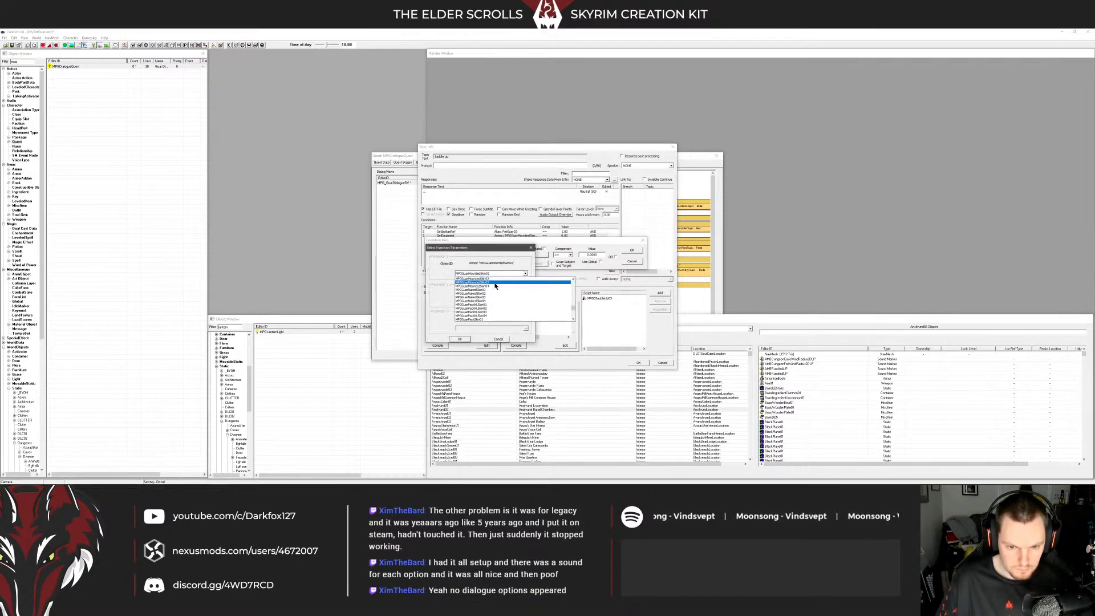
pyautogui.click(495, 281)
pyautogui.click(463, 339)
pyautogui.click(628, 251)
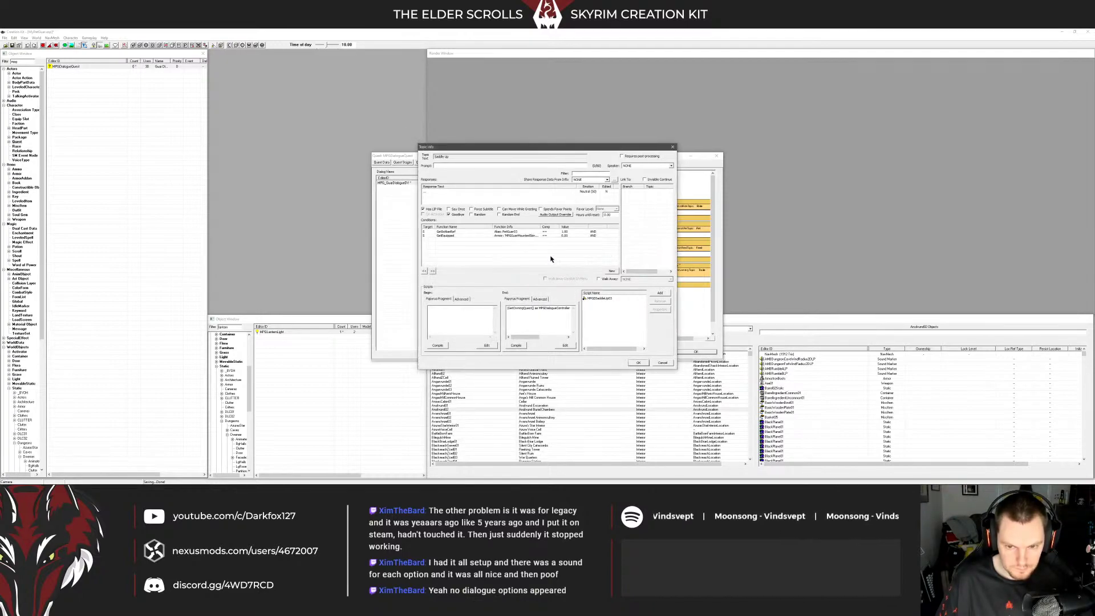
pyautogui.click(638, 363)
# Paste the copied conditions into the fourth Saddle Up info
pyautogui.doubleClick(536, 207)
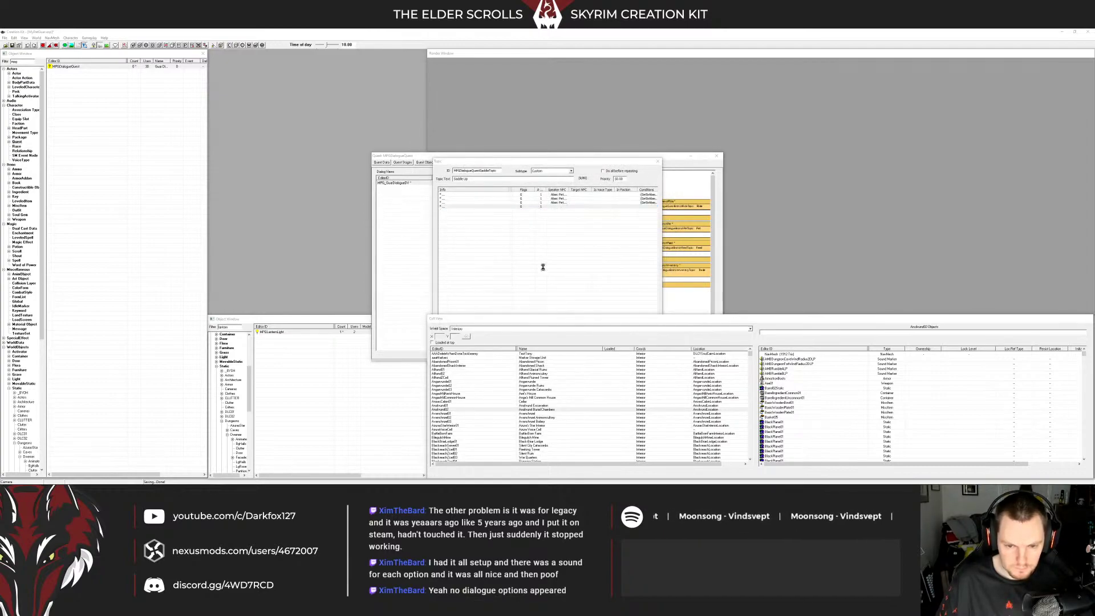
pyautogui.rightClick(523, 251)
pyautogui.click(544, 286)
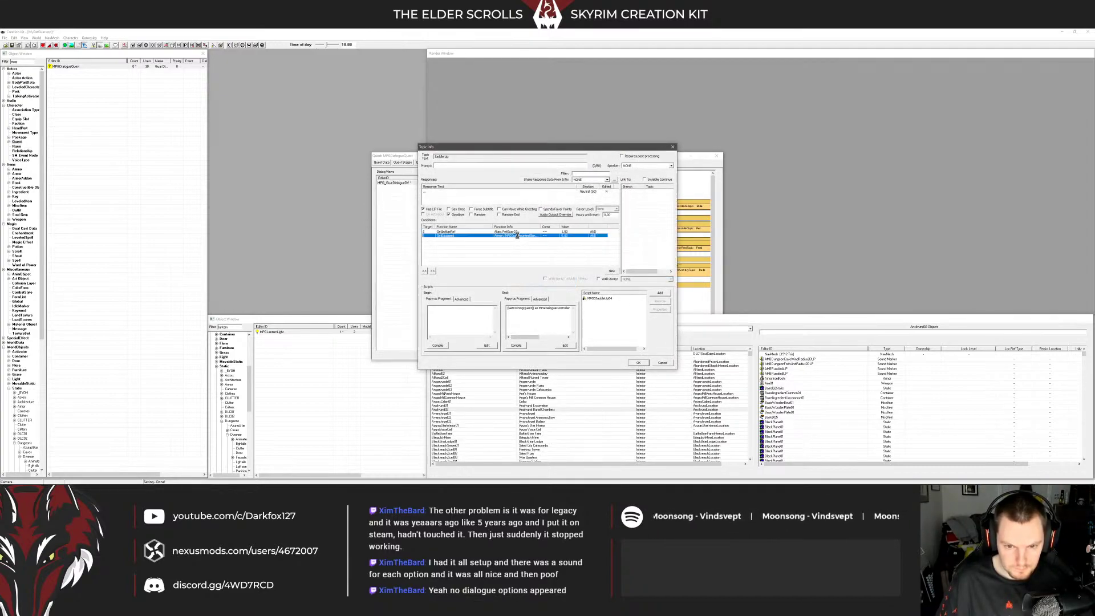
# Change the fourth info's GetEquipped condition to the 04 mounted guar armor
pyautogui.doubleClick(513, 236)
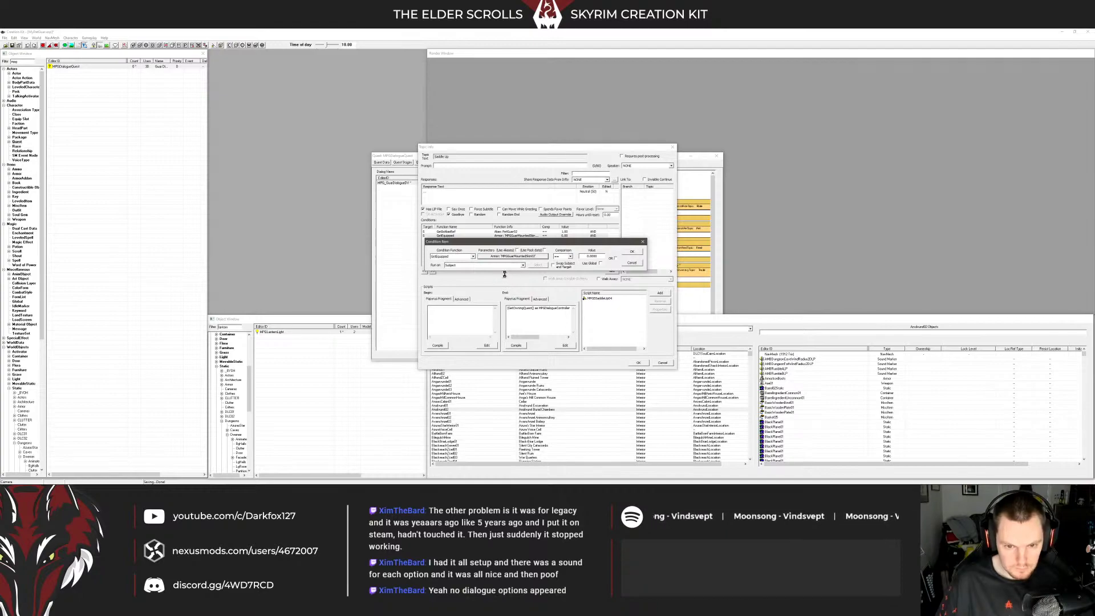
pyautogui.click(496, 257)
pyautogui.click(487, 275)
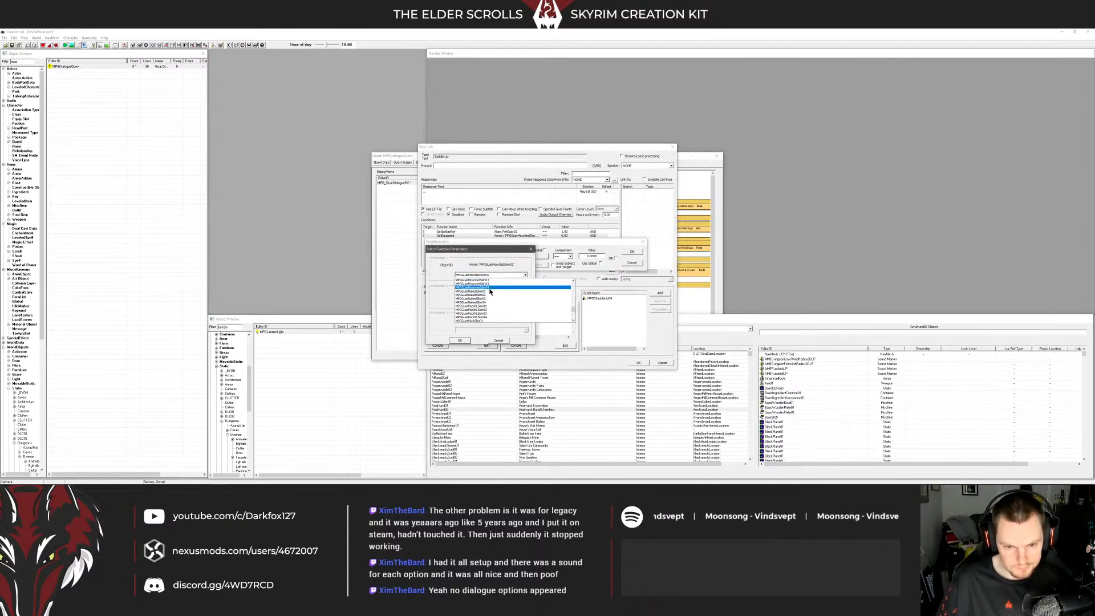
pyautogui.click(479, 293)
pyautogui.click(459, 340)
pyautogui.click(629, 253)
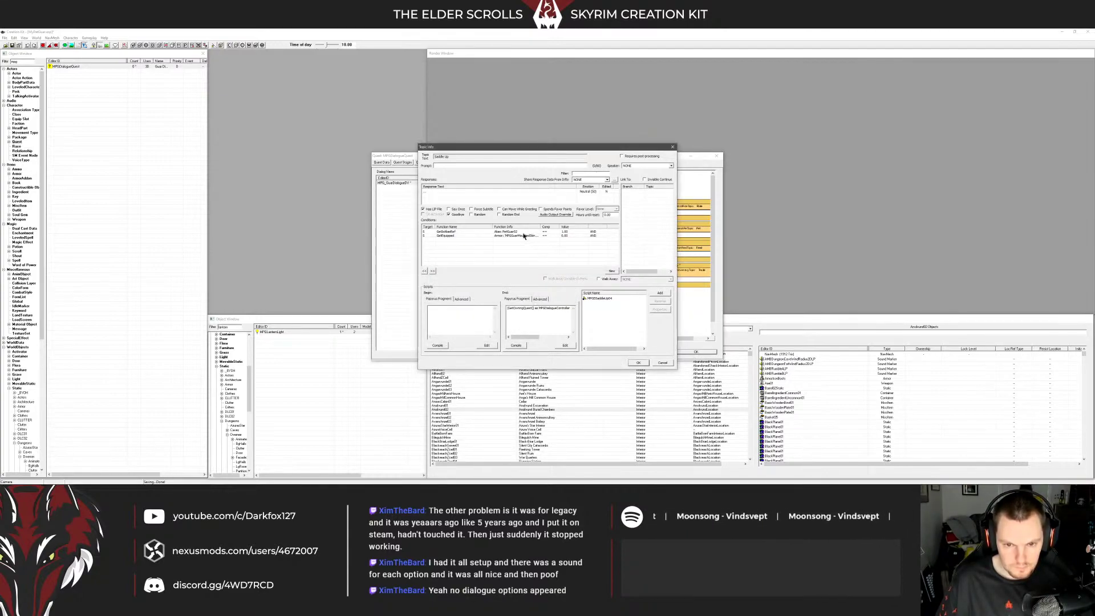
# Change the fourth info's GetIsAliasRef condition to the PetGuar04 alias and save the info
pyautogui.doubleClick(524, 232)
pyautogui.click(512, 251)
pyautogui.click(491, 270)
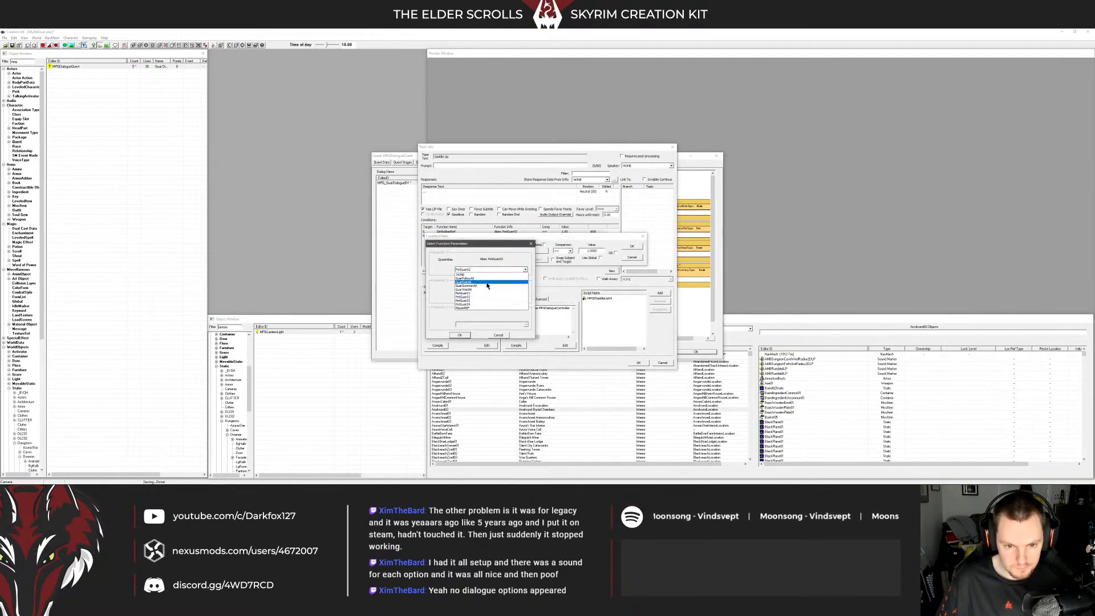
pyautogui.click(485, 306)
pyautogui.click(460, 335)
pyautogui.click(632, 246)
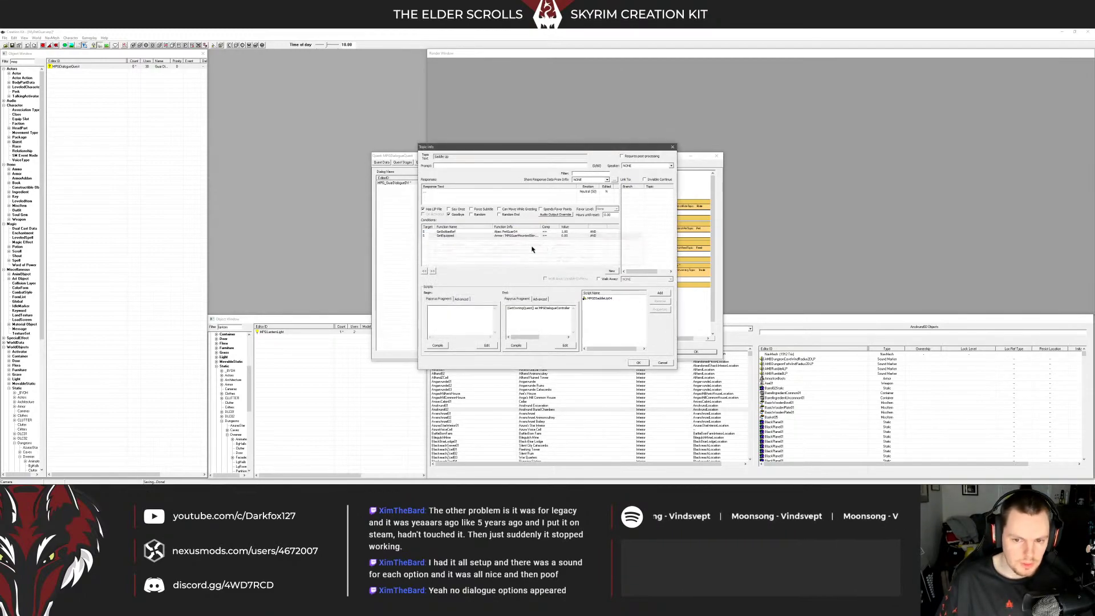
pyautogui.click(638, 363)
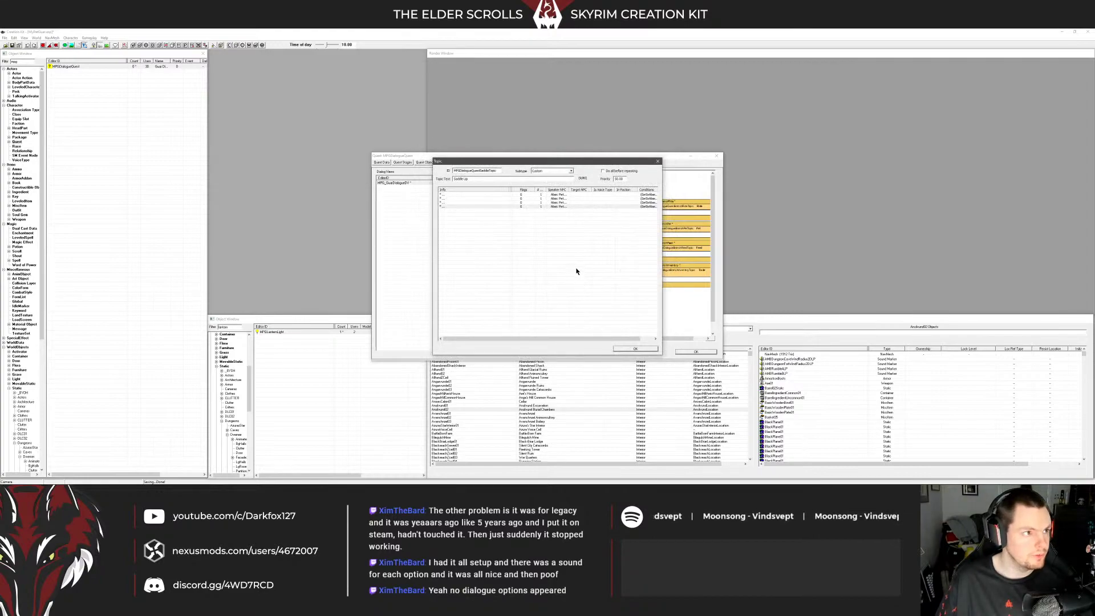
# Accept the Saddle Up topic's changes and close both the topic and the dialogue quest
pyautogui.click(533, 195)
pyautogui.click(634, 347)
pyautogui.click(696, 352)
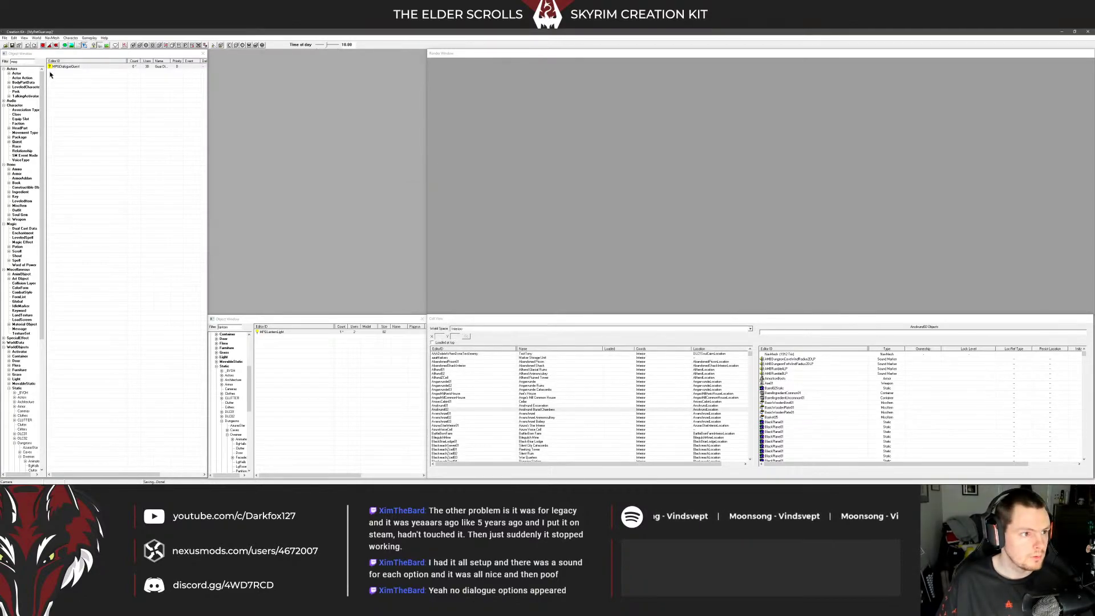
# Reopen the dialogue quest's Guar dialogue view and move two topic blocks up beneath the Saddle Up topic to close the gap
pyautogui.click(72, 66)
pyautogui.doubleClick(73, 67)
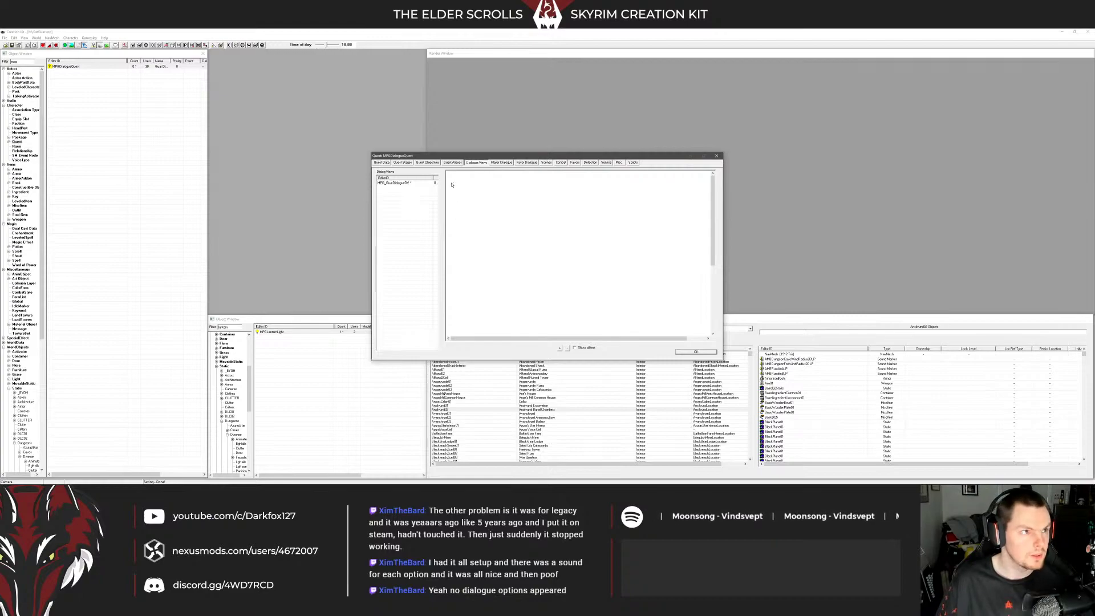
pyautogui.moveTo(462, 156); pyautogui.dragTo(420, 134)
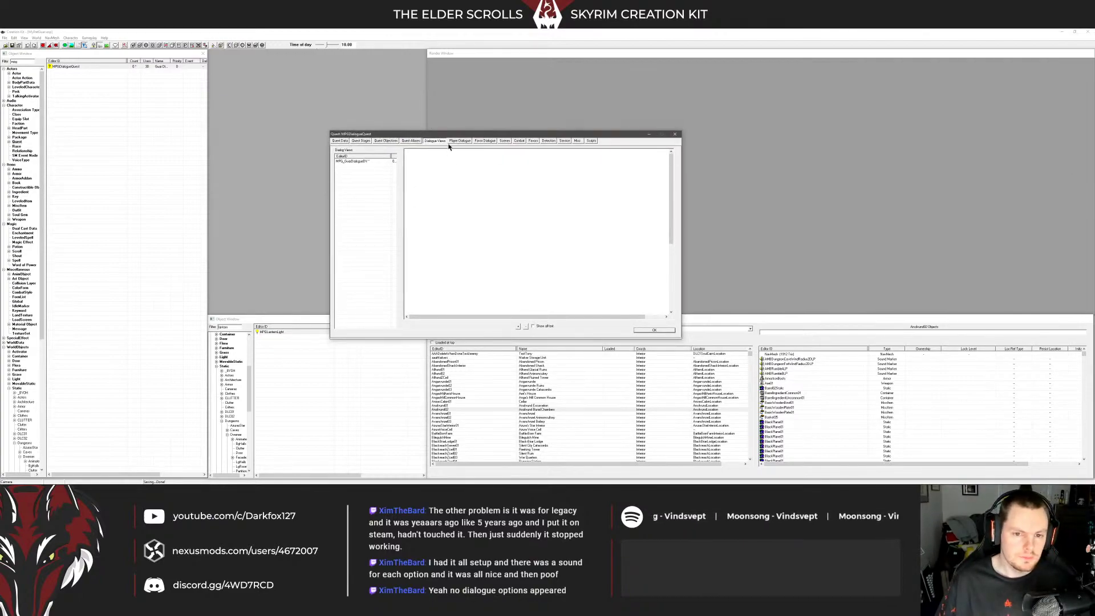
pyautogui.click(362, 161)
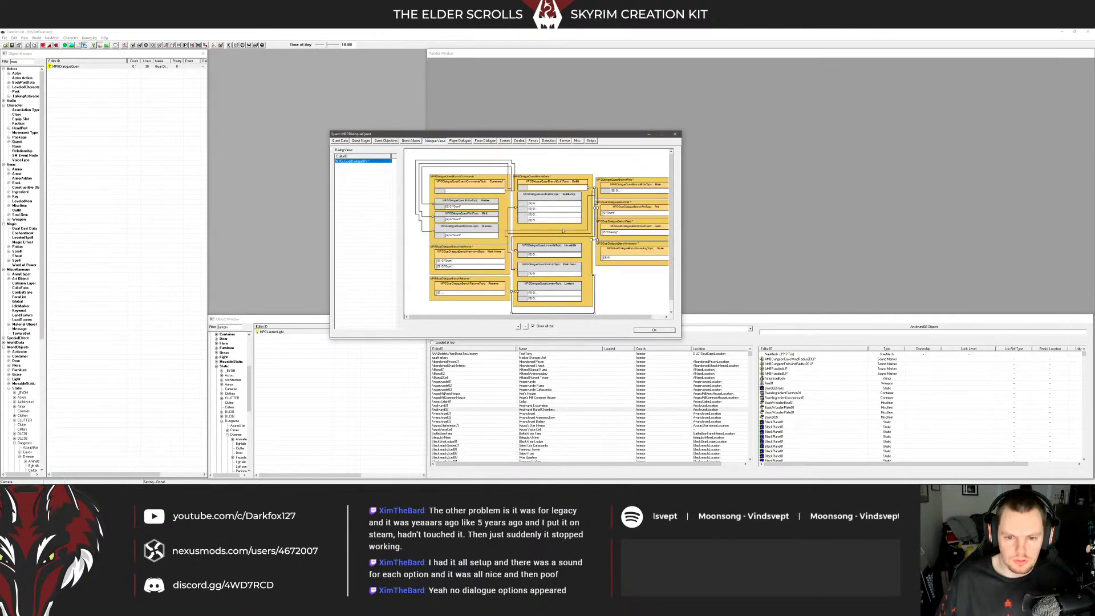
pyautogui.moveTo(553, 242)
pyautogui.mouseDown()
pyautogui.moveTo(552, 254)
pyautogui.moveTo(551, 224)
pyautogui.mouseUp()
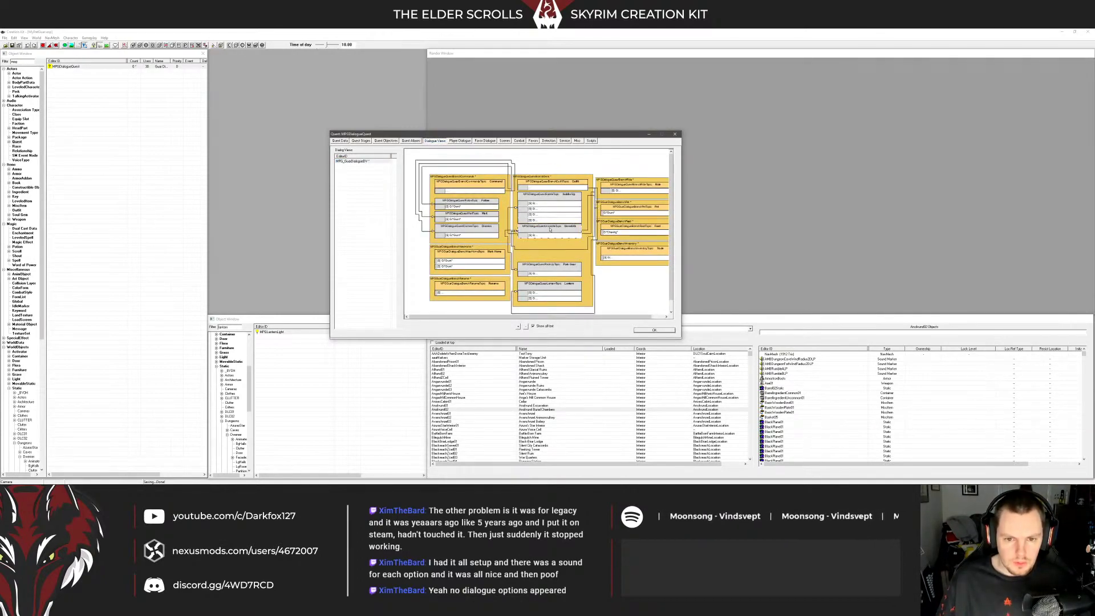
pyautogui.moveTo(548, 274); pyautogui.dragTo(547, 251)
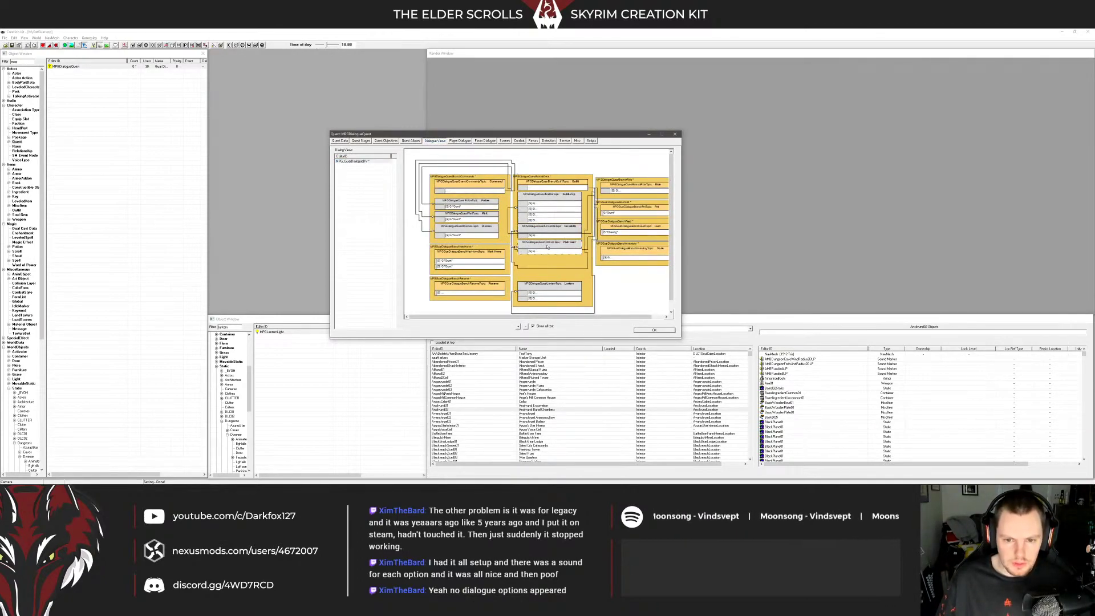
# Review the only info of the lower moved topic, and close the topic and the dialogue quest
pyautogui.doubleClick(534, 249)
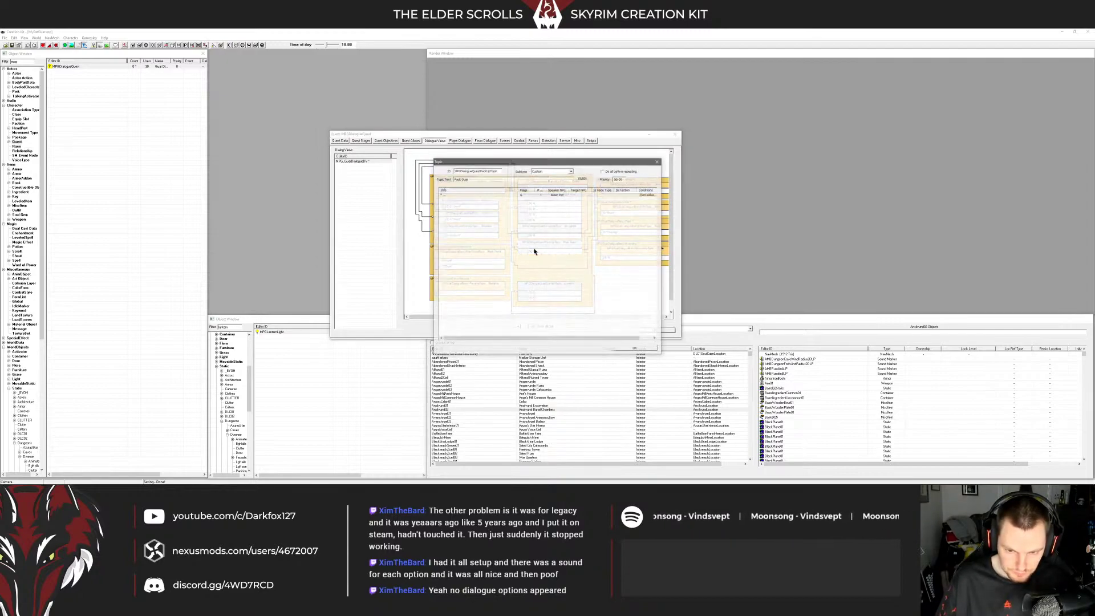
pyautogui.doubleClick(523, 195)
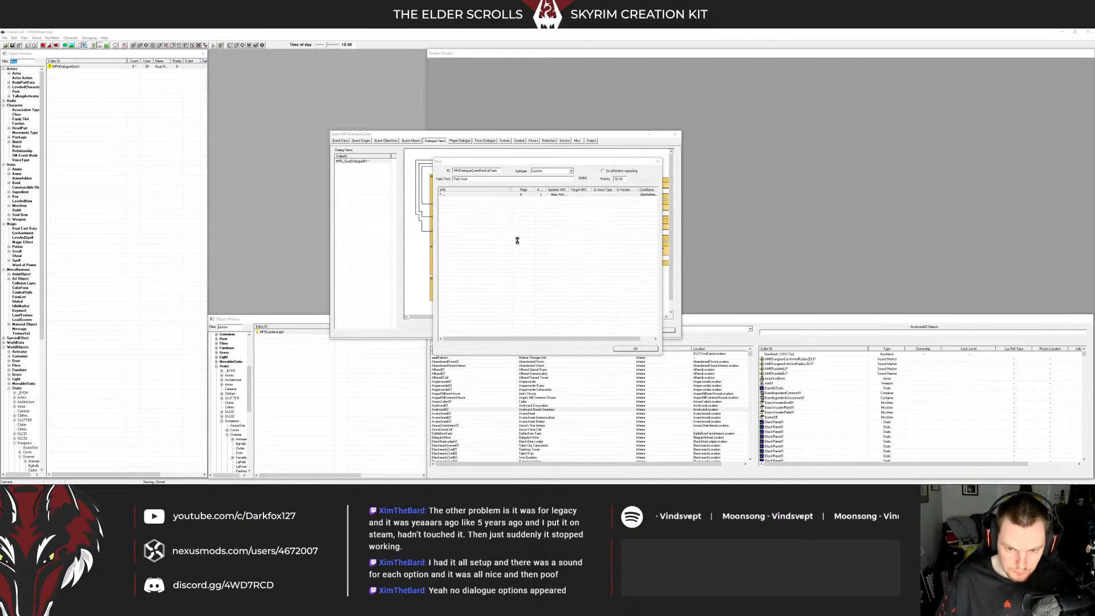
pyautogui.click(636, 363)
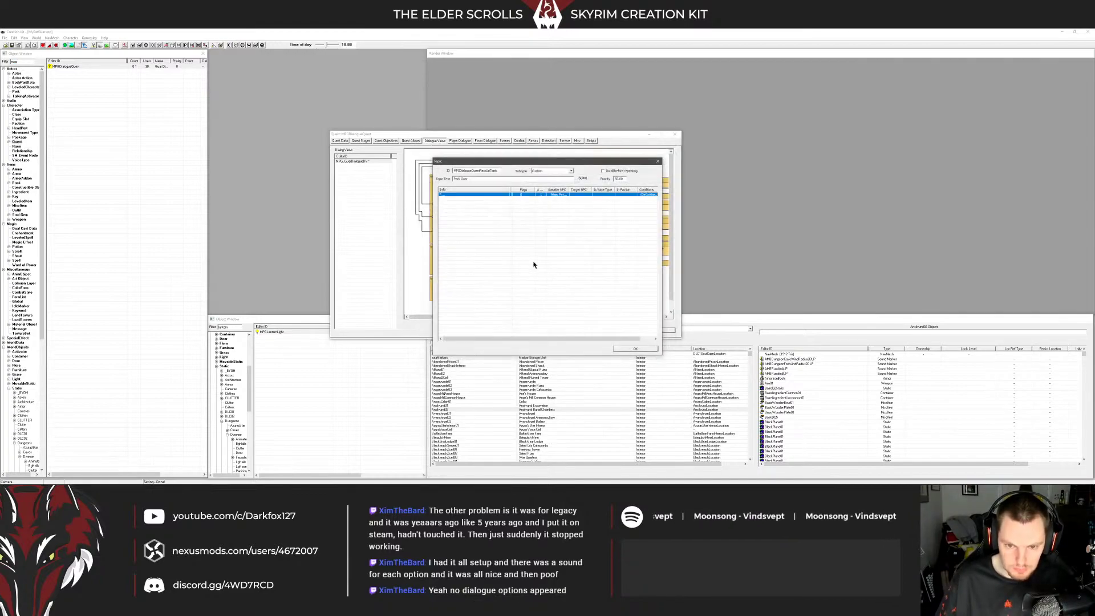
pyautogui.click(624, 348)
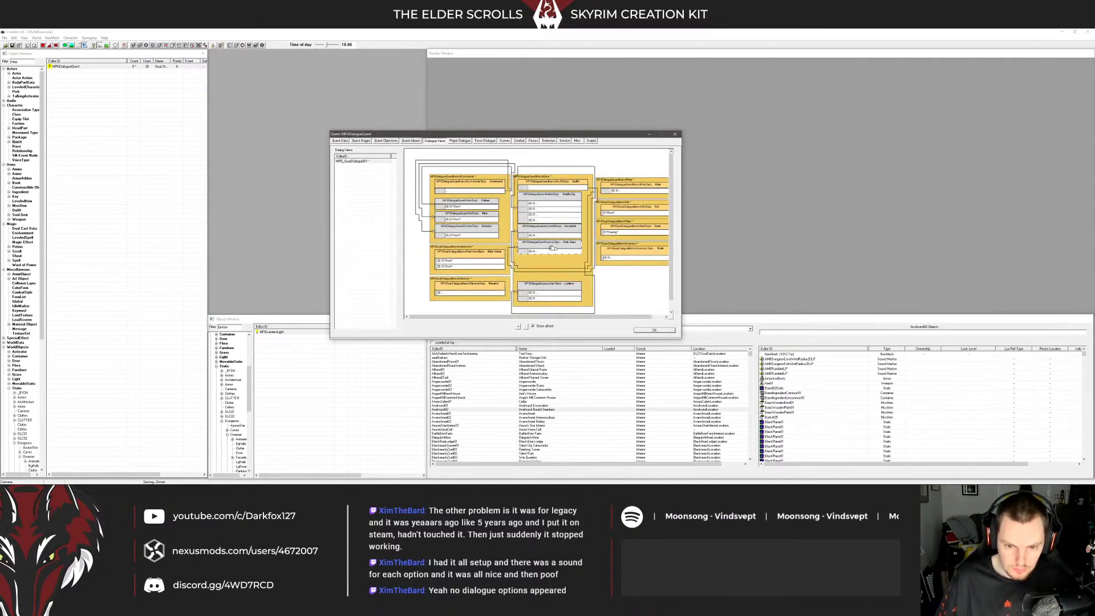
pyautogui.click(647, 330)
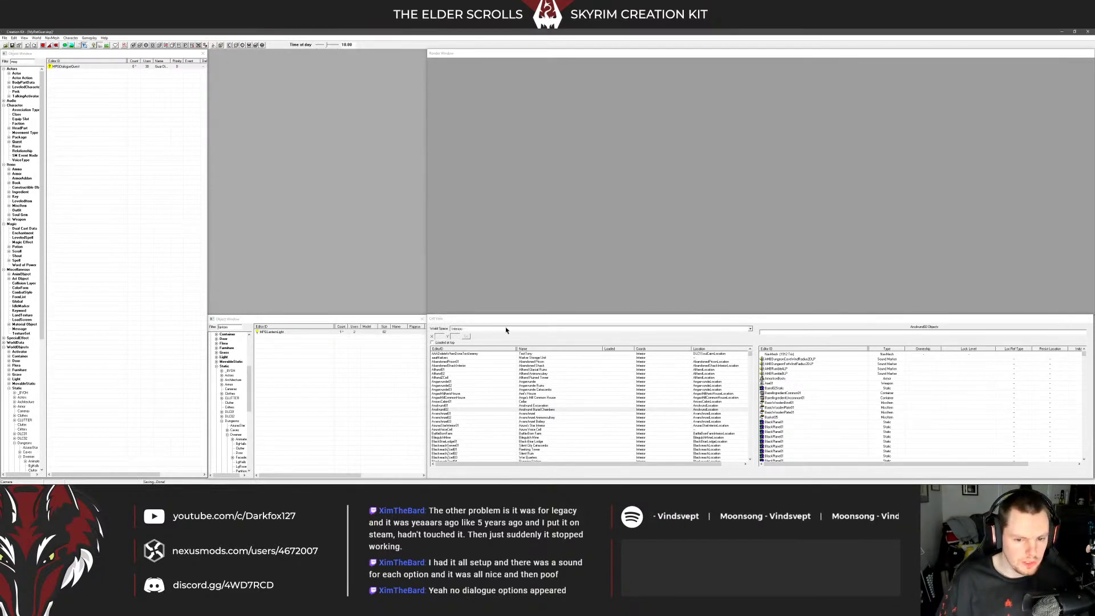
pyautogui.click(505, 329)
pyautogui.scroll(-10, 479, 354)
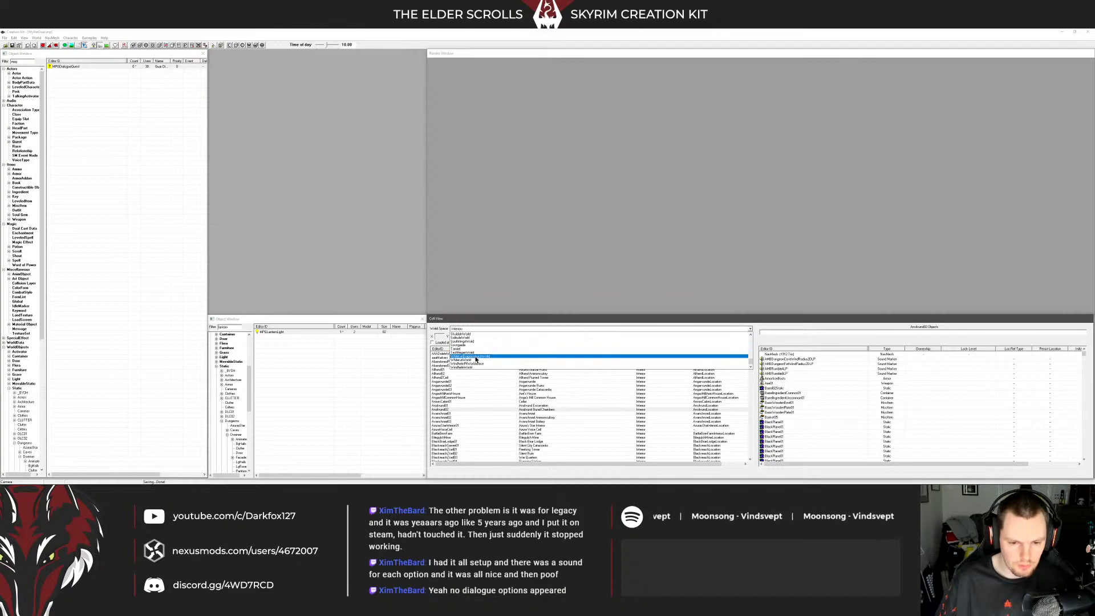
pyautogui.scroll(10, 476, 357)
pyautogui.click(468, 334)
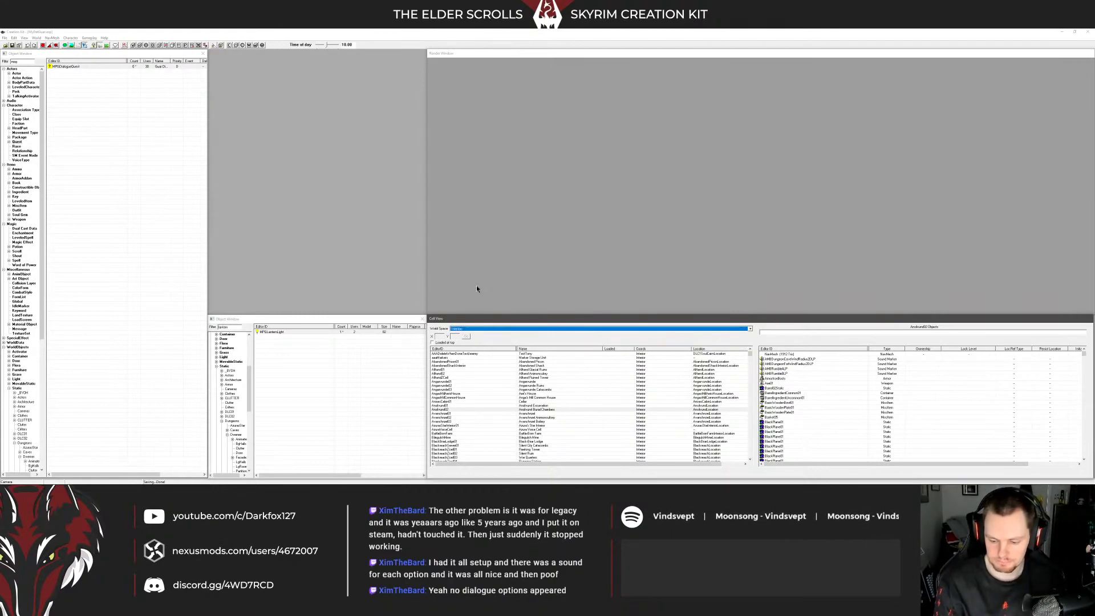
pyautogui.press('XF86AudioLowerVolume')
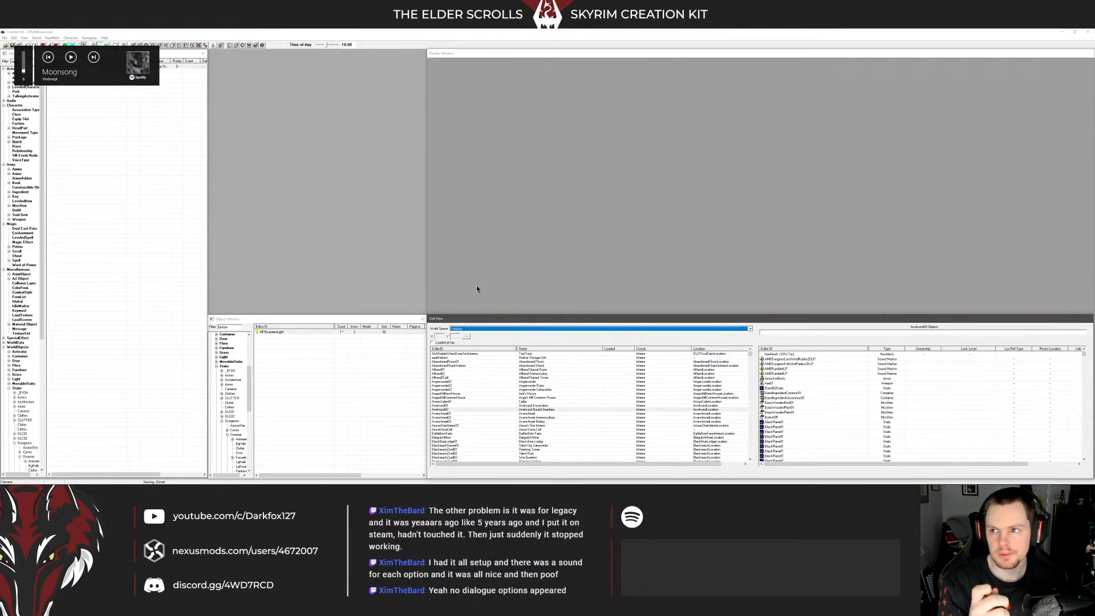
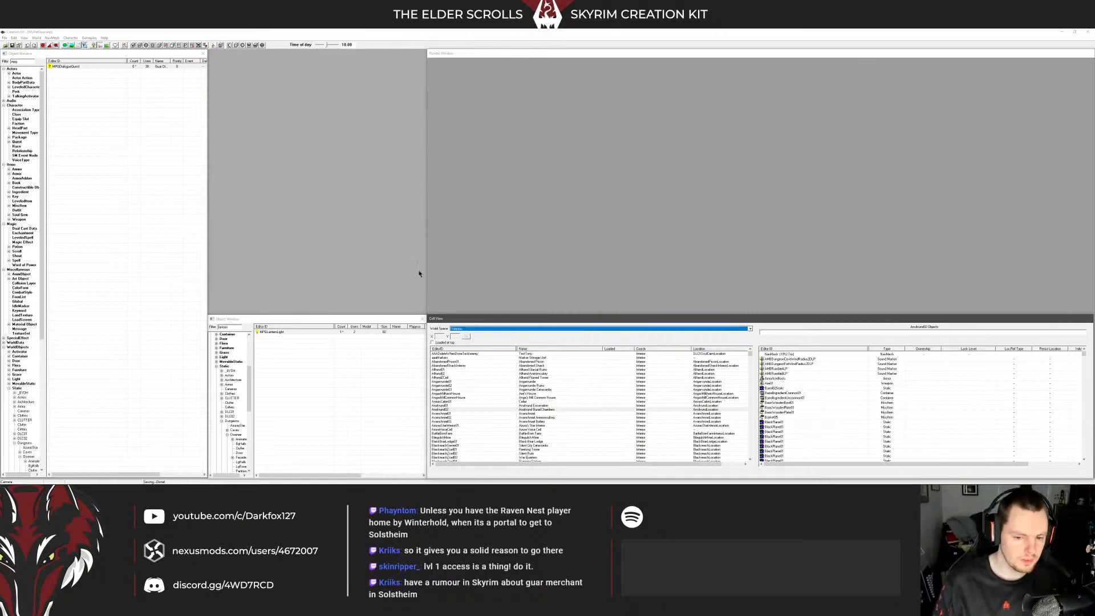
# Switch the cell list to the Tamriel world space and search it for cells starting with "rav" and "dlc"
pyautogui.click(476, 328)
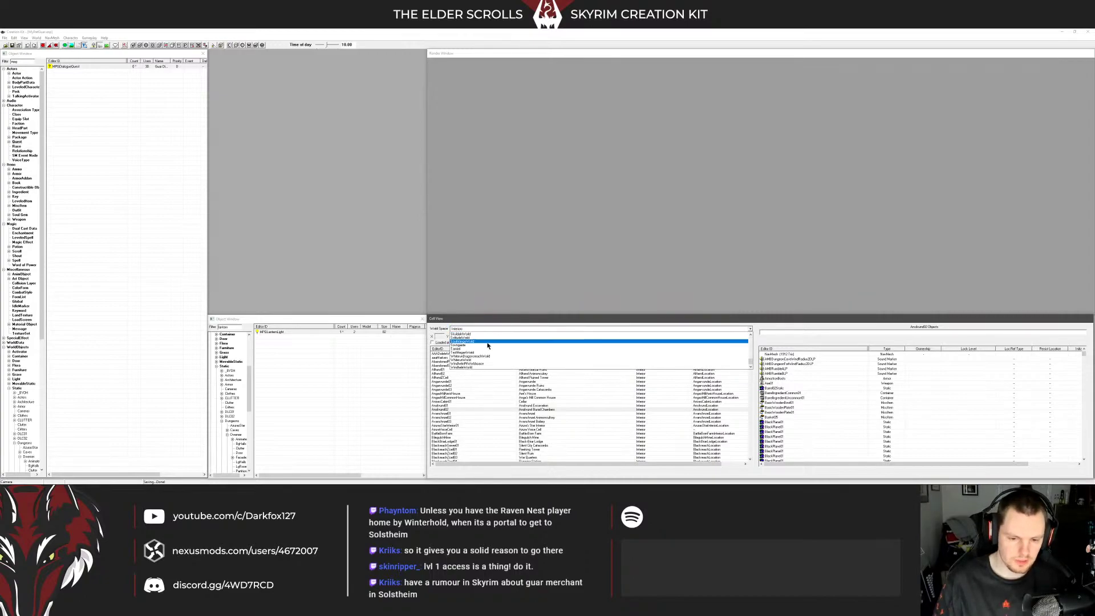
pyautogui.click(473, 349)
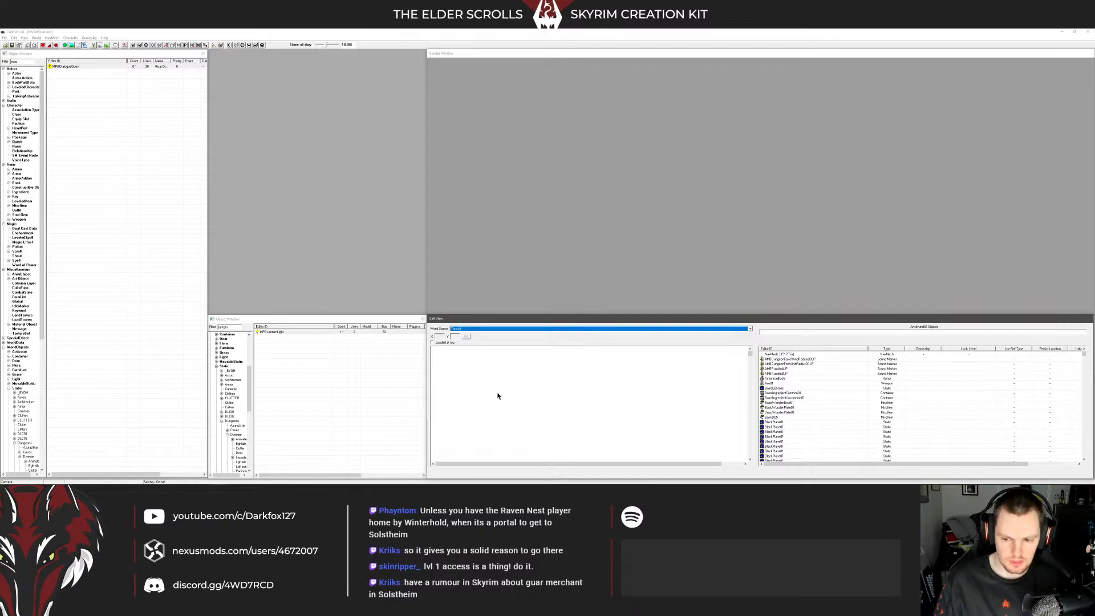
pyautogui.click(497, 394)
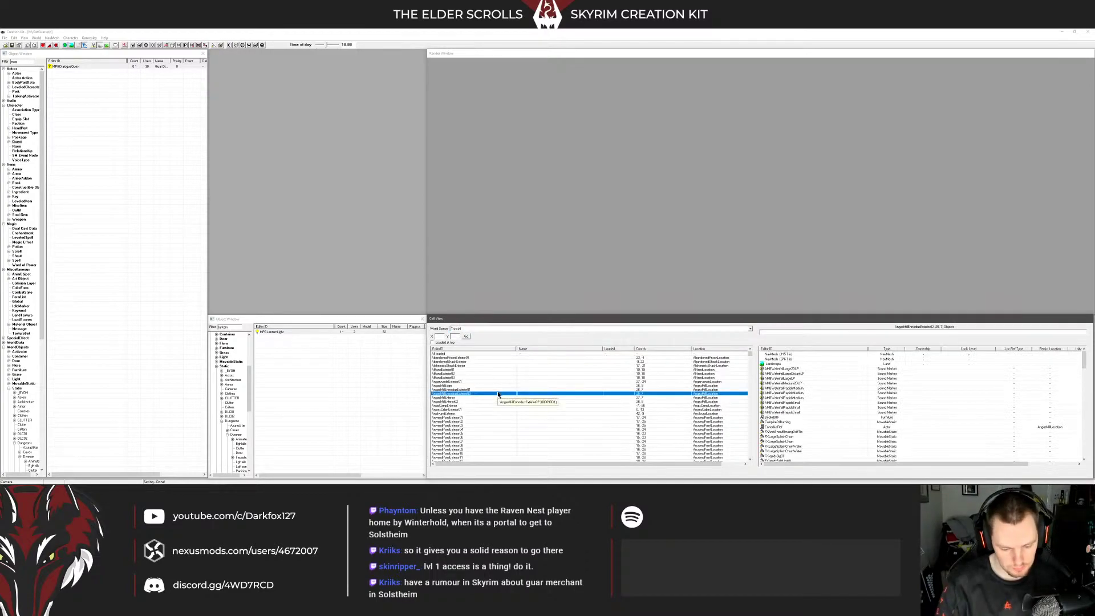
pyautogui.write('rav')
pyautogui.scroll(-3, 485, 397)
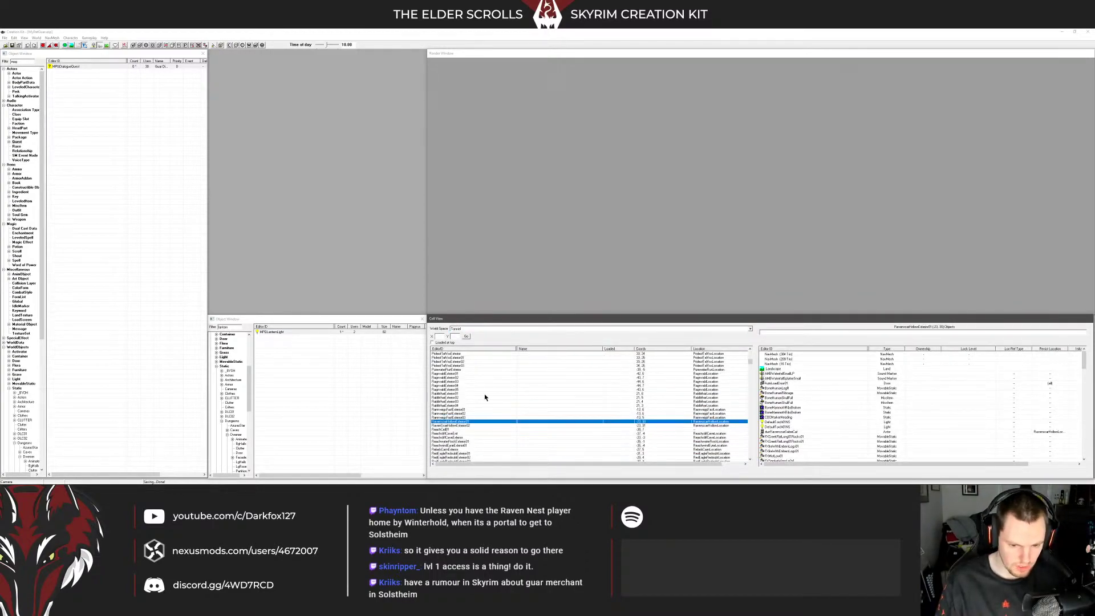
pyautogui.write('dlc')
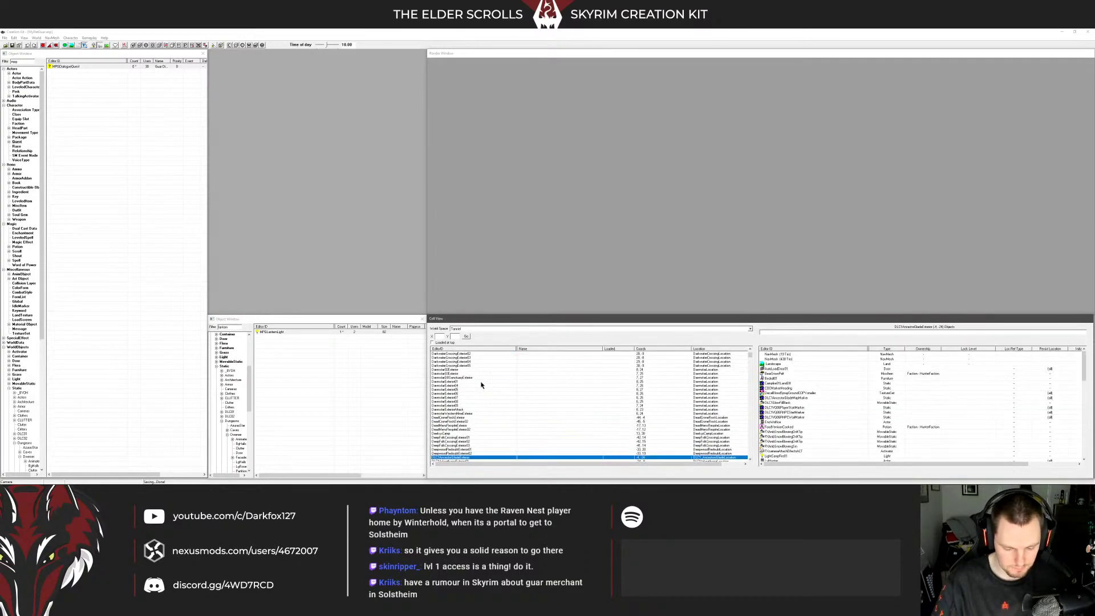
# Switch the cell list to the DLC2SolstheimWorld world space
pyautogui.click(484, 329)
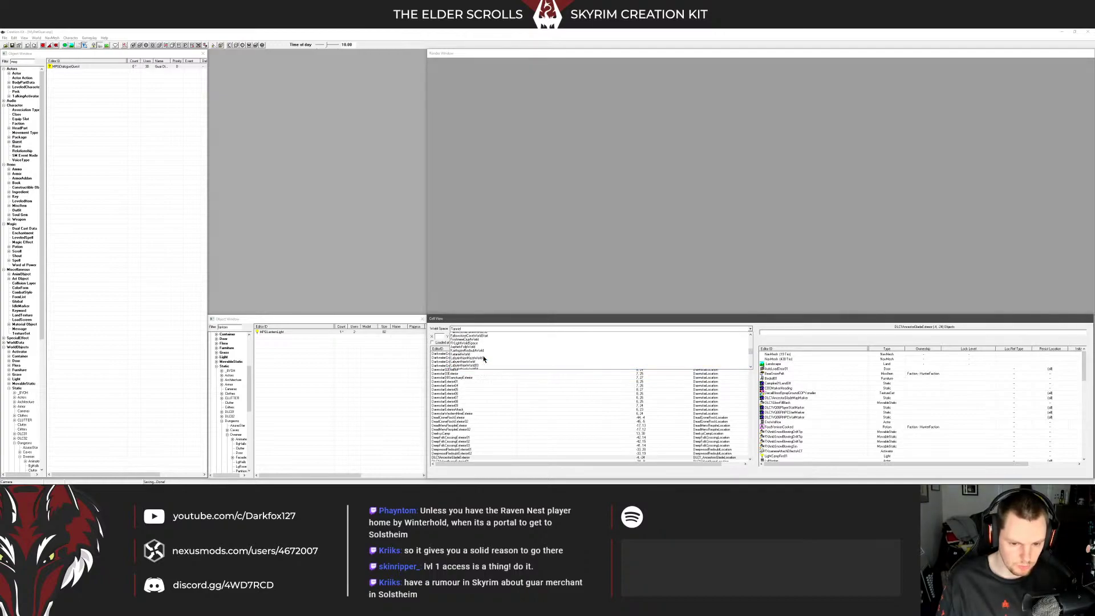
pyautogui.scroll(2, 484, 356)
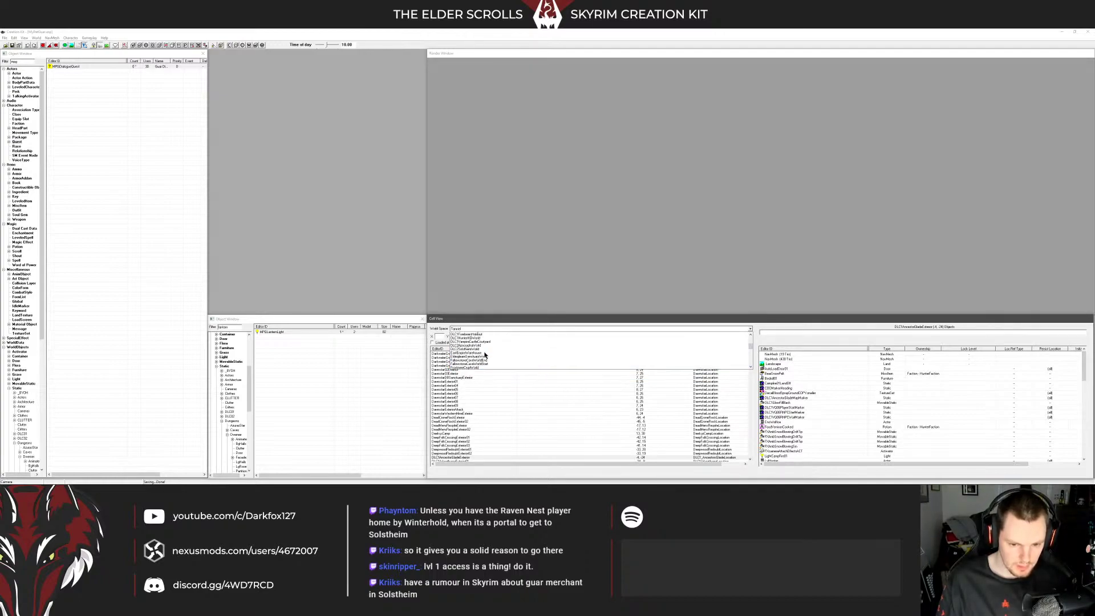
pyautogui.scroll(3, 485, 355)
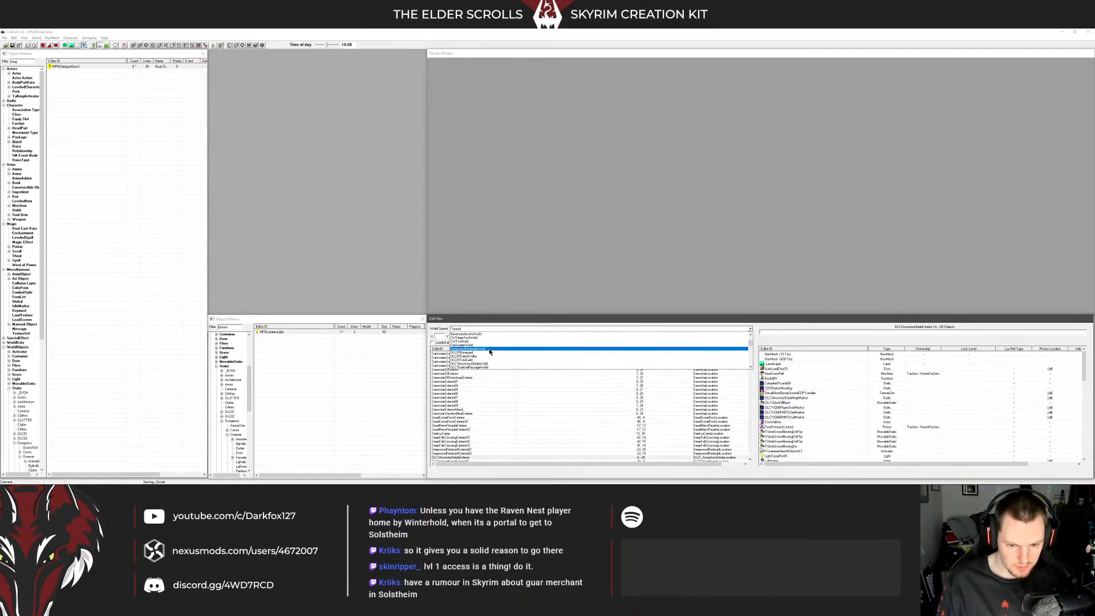
pyautogui.scroll(-10, 489, 352)
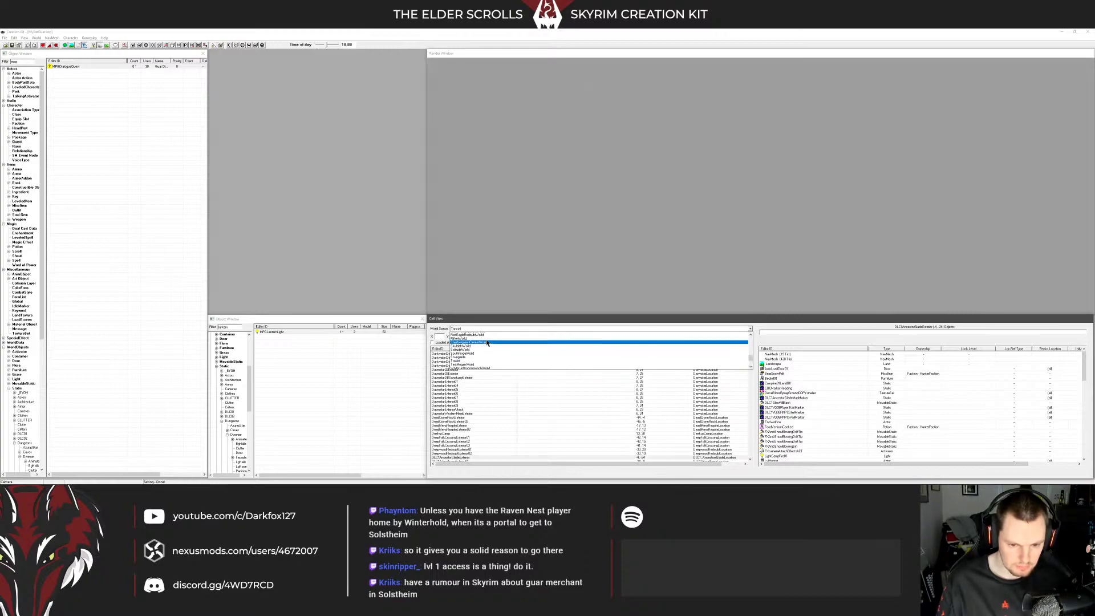
pyautogui.scroll(2, 486, 342)
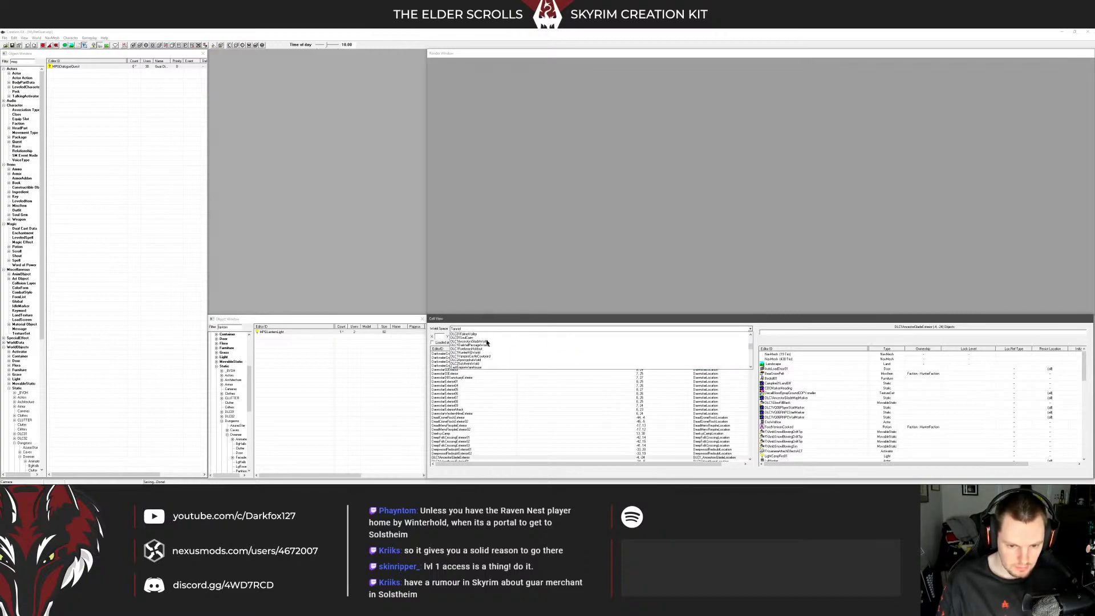
pyautogui.click(475, 363)
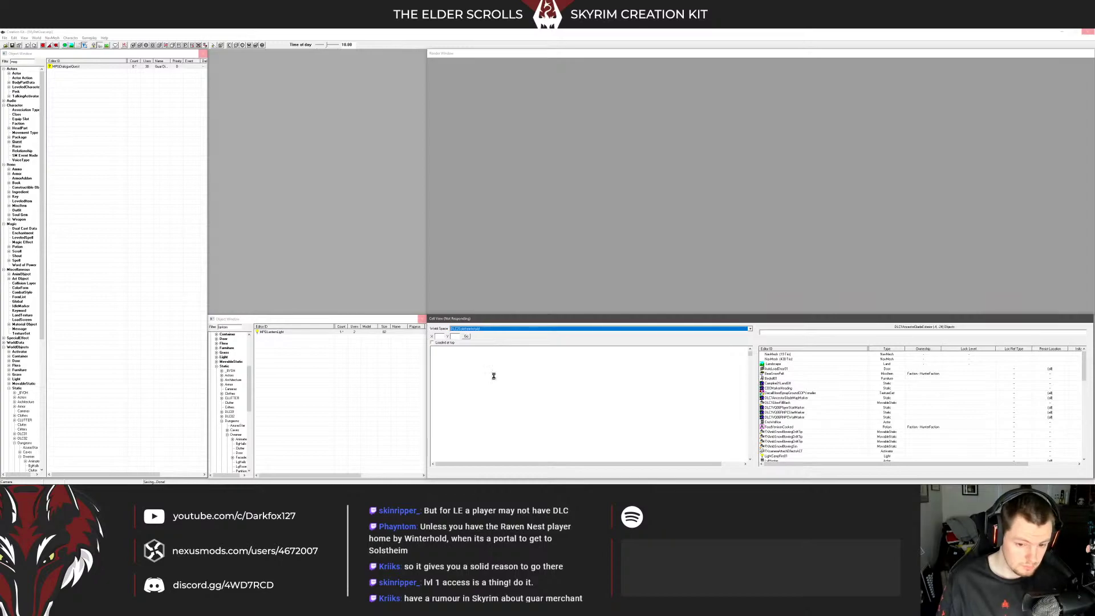
pyautogui.click(495, 374)
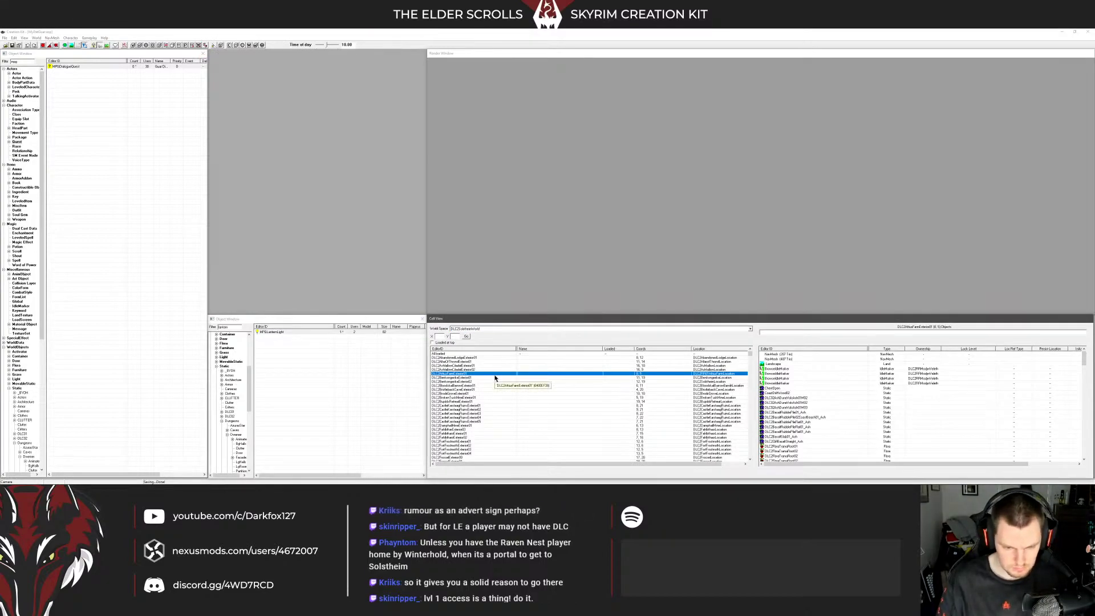
# Load a Raven Rock exterior cell into the render window and suppress all of its loading warnings
pyautogui.scroll(-10, 522, 361)
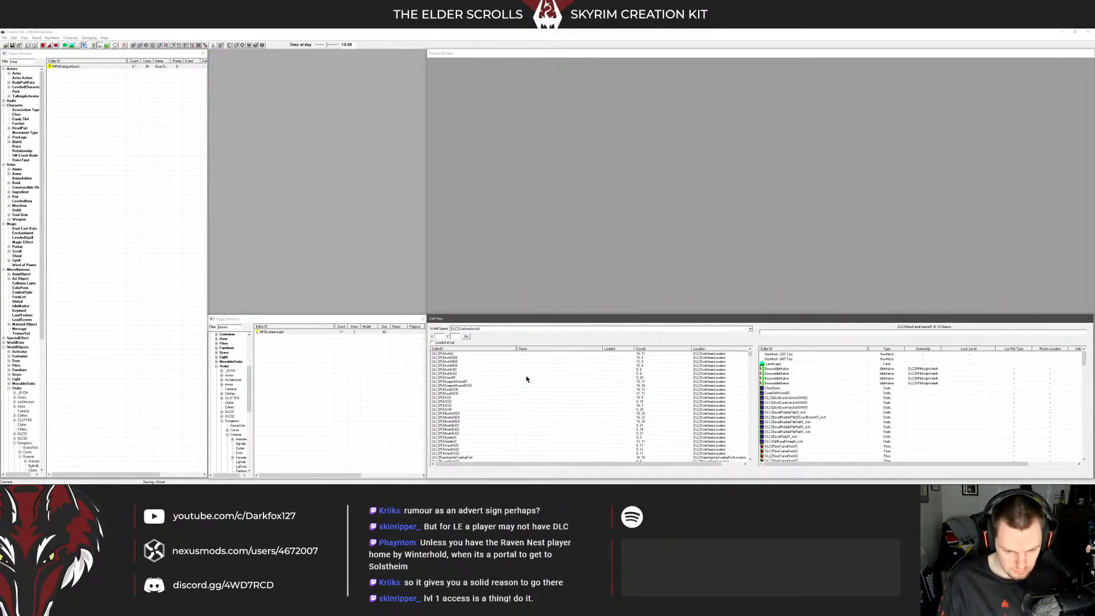
pyautogui.scroll(-6, 526, 378)
pyautogui.doubleClick(462, 388)
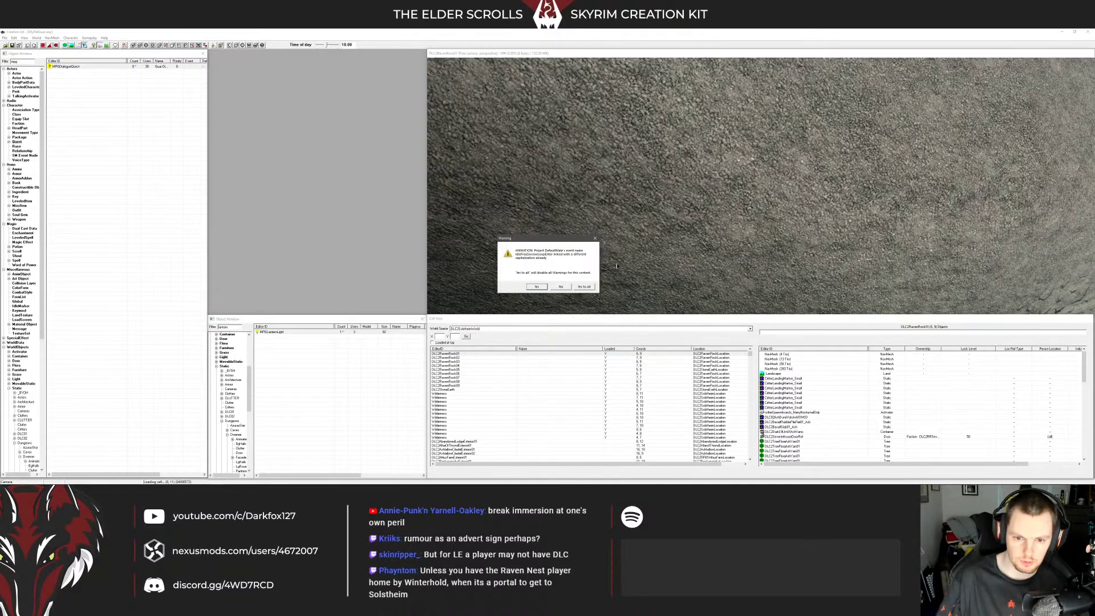
pyautogui.click(586, 288)
pyautogui.click(678, 237)
# Examine Raven Rock, its walls and the surrounding ash coast for open ground suitable for the guars
pyautogui.scroll(-10, 679, 236)
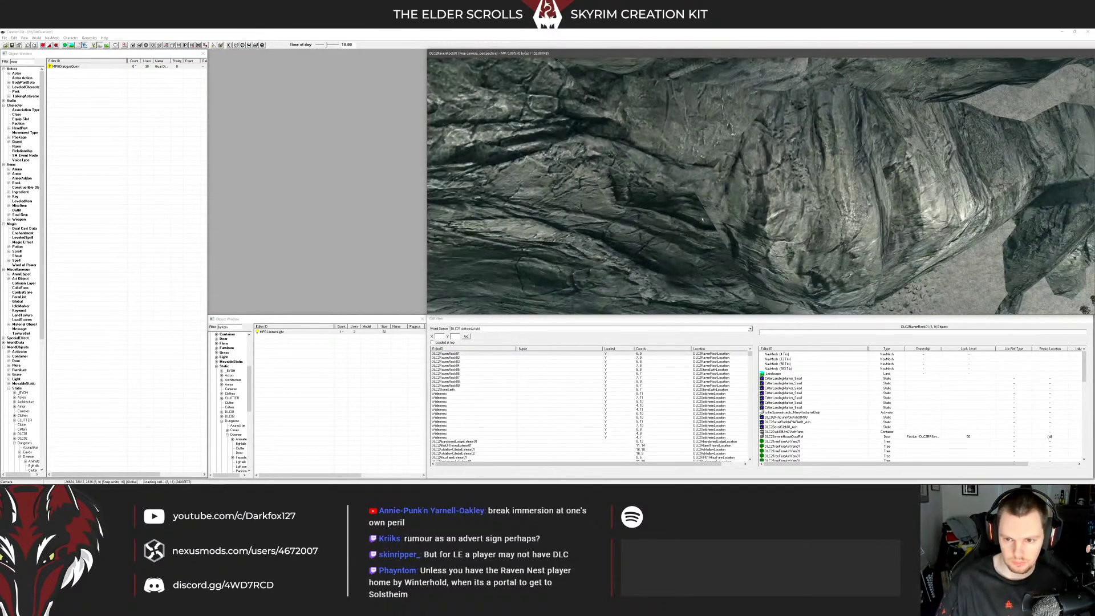
pyautogui.moveTo(744, 215); pyautogui.dragTo(650, 208, button='middle')
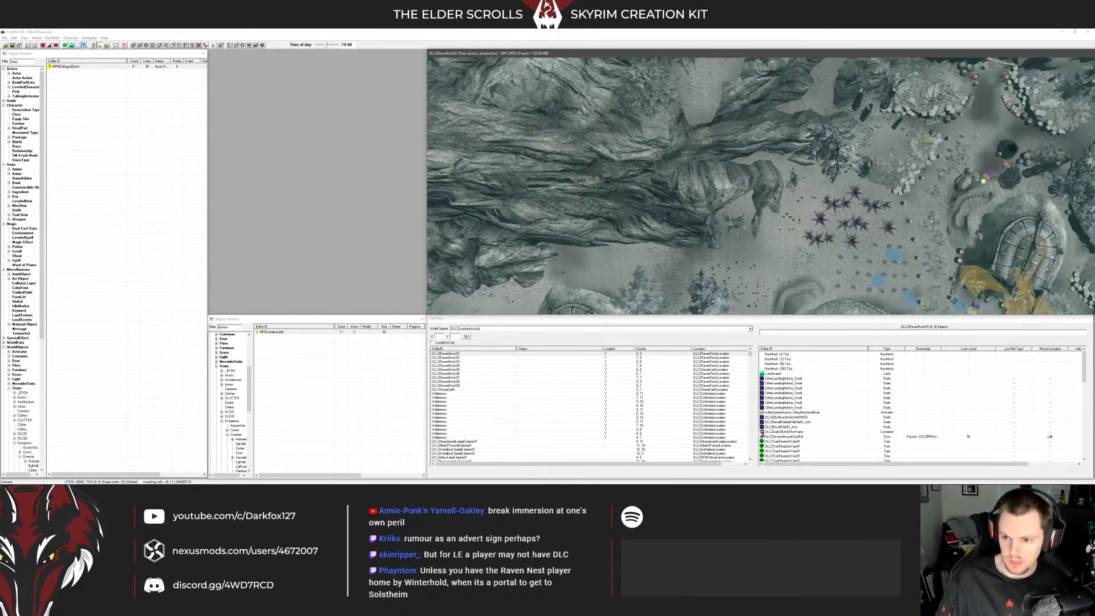
pyautogui.moveTo(846, 201)
pyautogui.mouseDown(button='middle')
pyautogui.moveTo(874, 273)
pyautogui.moveTo(723, 223)
pyautogui.moveTo(819, 167)
pyautogui.moveTo(861, 165)
pyautogui.moveTo(586, 170)
pyautogui.moveTo(912, 183)
pyautogui.moveTo(770, 171)
pyautogui.moveTo(604, 117)
pyautogui.mouseUp(button='middle')
pyautogui.click(723, 223)
pyautogui.scroll(5, 770, 171)
pyautogui.click(741, 188)
pyautogui.keyDown('shift'); pyautogui.moveTo(742, 188); pyautogui.dragTo(710, 150, button='middle'); pyautogui.keyUp('shift')
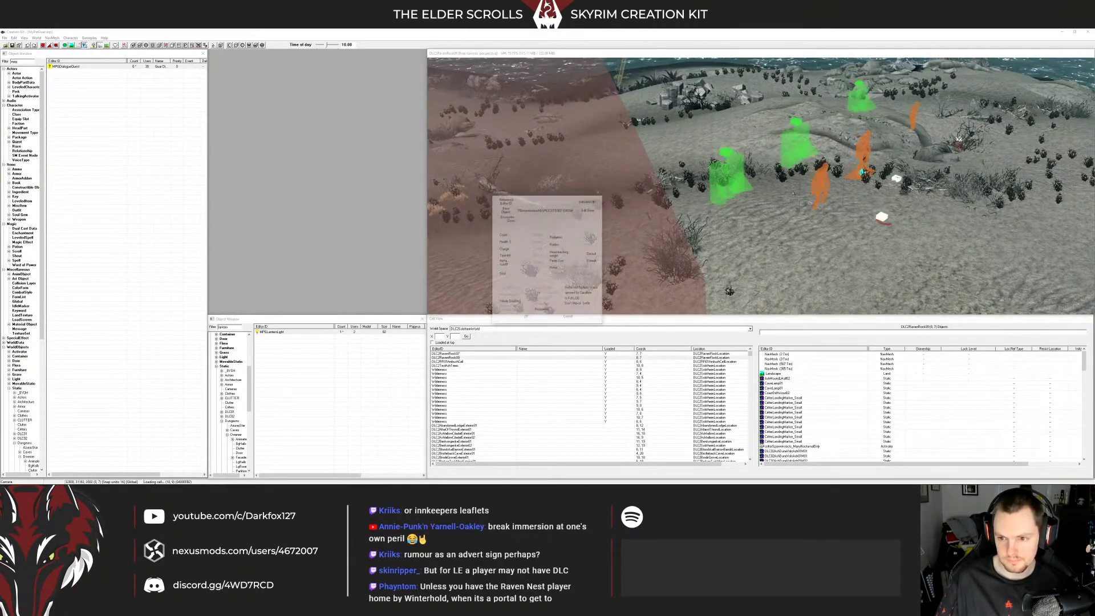
pyautogui.click(568, 318)
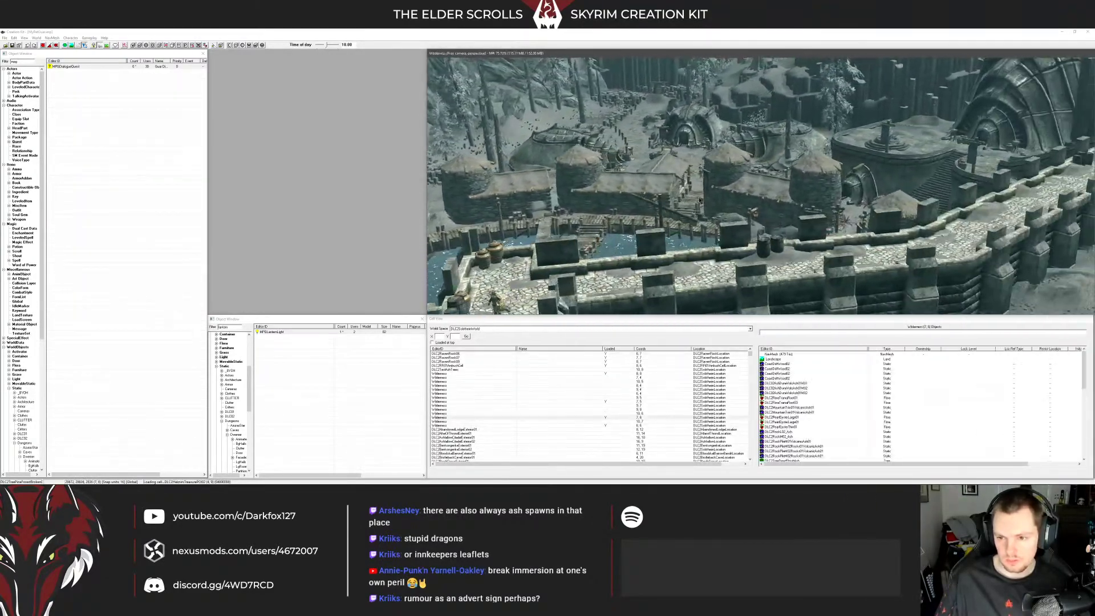
pyautogui.moveTo(700, 200); pyautogui.dragTo(736, 186, button='middle')
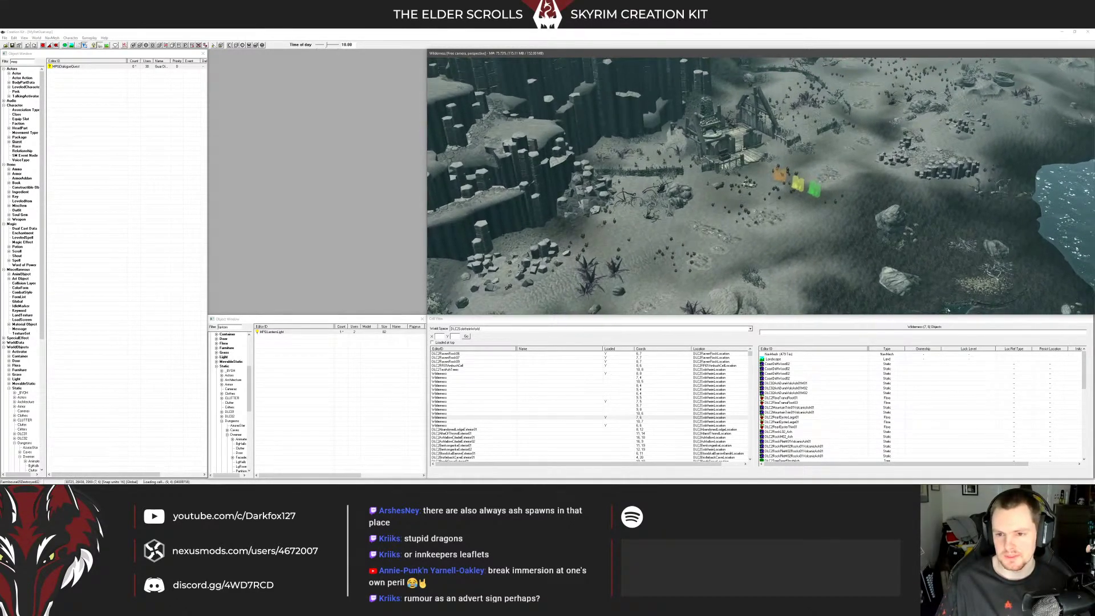
pyautogui.moveTo(743, 148); pyautogui.dragTo(701, 123, button='middle')
pyautogui.moveTo(695, 207); pyautogui.dragTo(768, 149, button='middle')
pyautogui.keyDown('shift'); pyautogui.moveTo(710, 172); pyautogui.dragTo(754, 176, button='middle'); pyautogui.keyUp('shift')
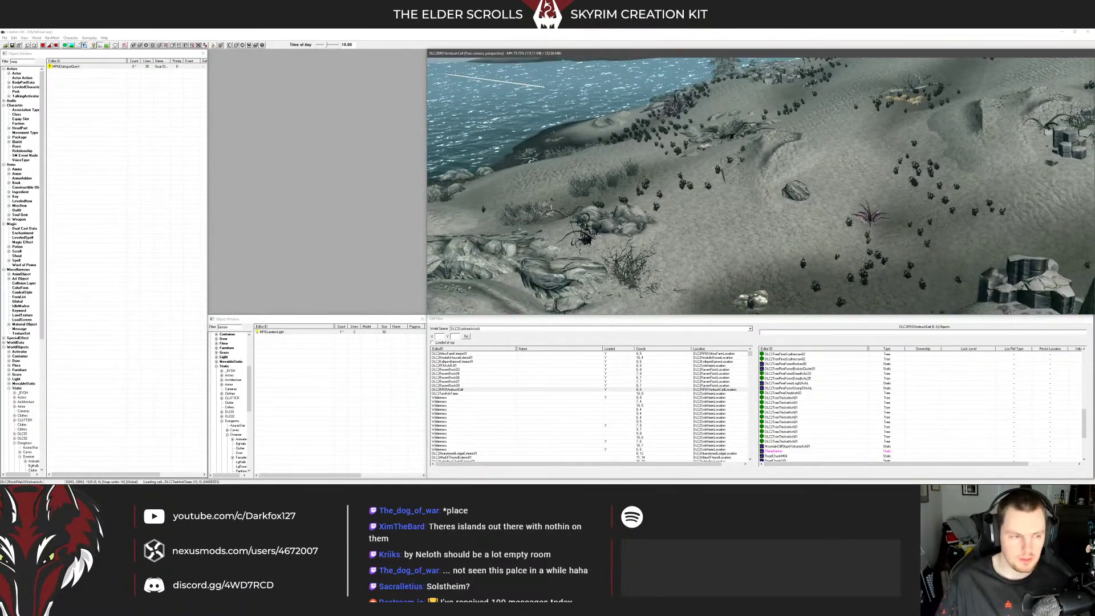
# Place the MPGGuar01 and MPGGuar02 actors side by side on the ash ground beside the coastal rocks
pyautogui.click(17, 73)
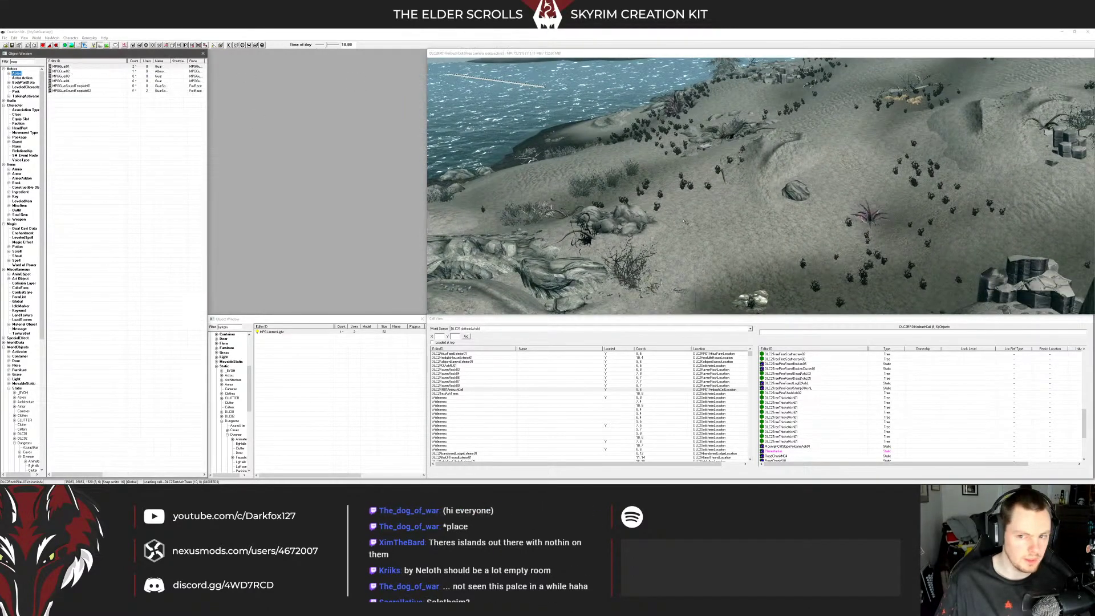
pyautogui.moveTo(70, 70); pyautogui.dragTo(693, 199)
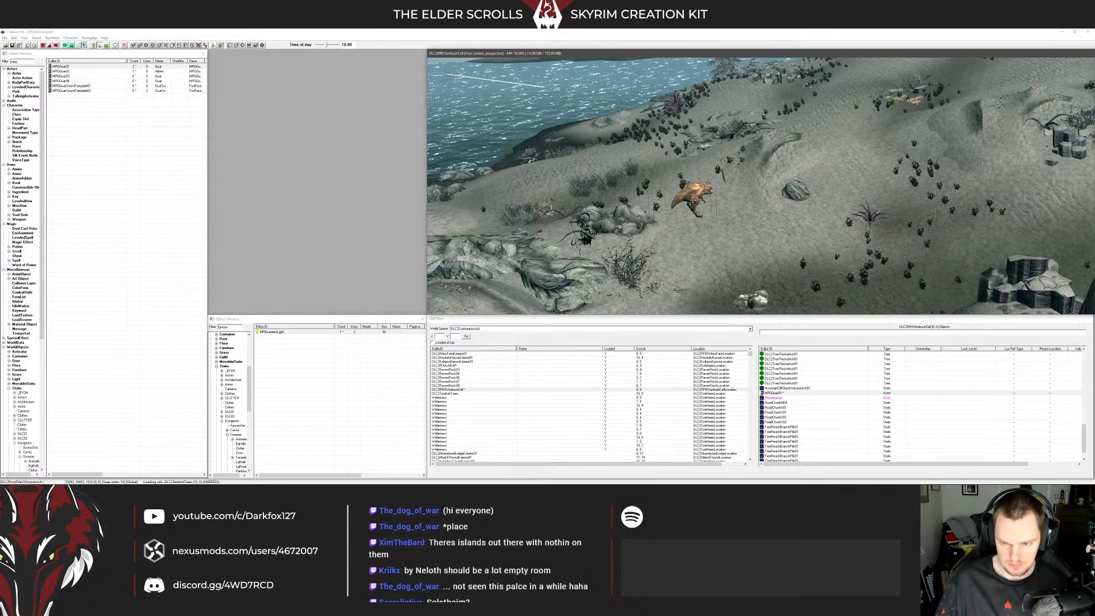
pyautogui.keyDown('shift'); pyautogui.moveTo(693, 201); pyautogui.dragTo(694, 229, button='middle'); pyautogui.keyUp('shift')
pyautogui.moveTo(694, 230); pyautogui.dragTo(686, 235, button='right')
pyautogui.moveTo(685, 235); pyautogui.dragTo(638, 196, button='middle')
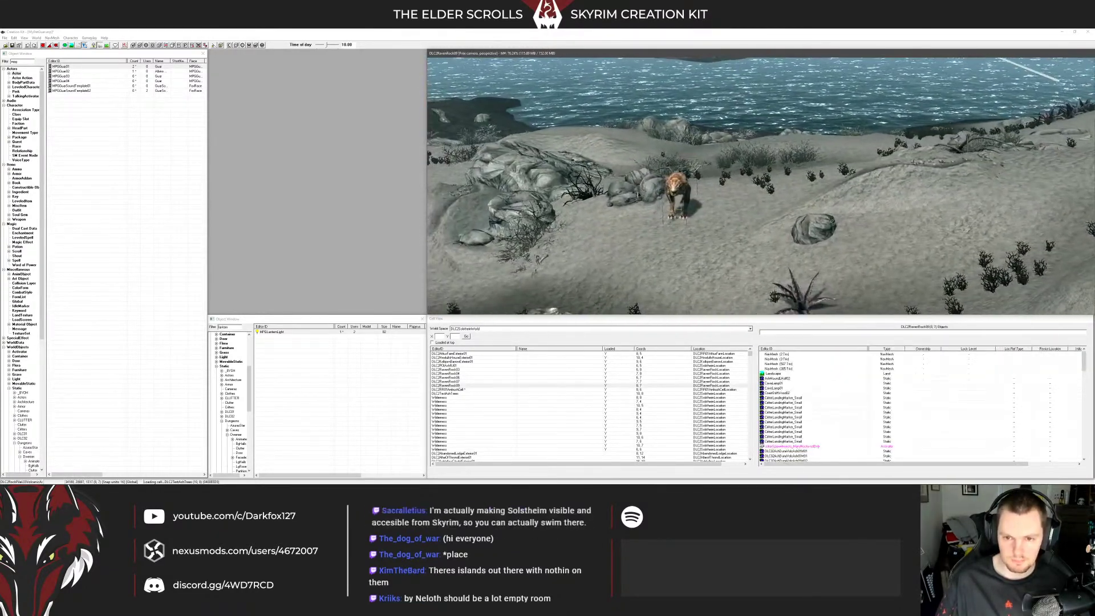
pyautogui.moveTo(672, 182); pyautogui.dragTo(580, 197)
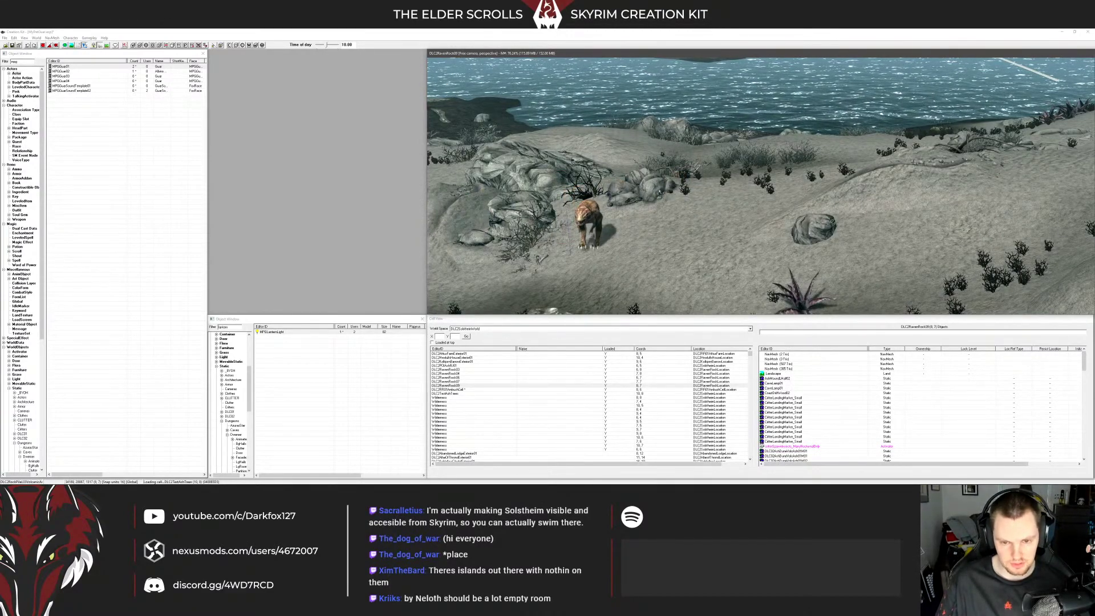
pyautogui.moveTo(70, 72); pyautogui.dragTo(627, 233)
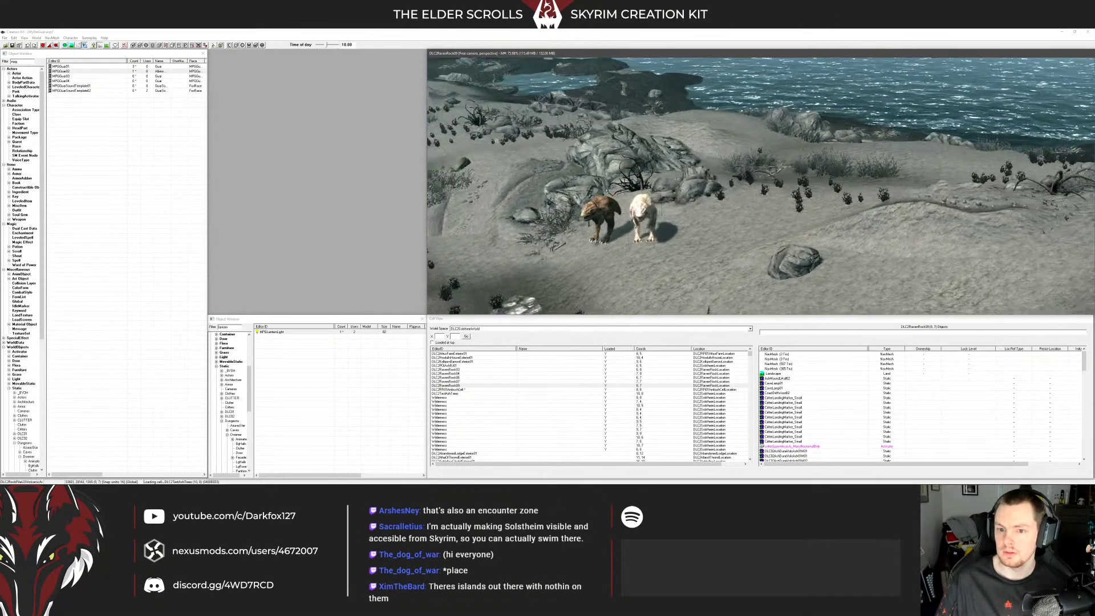
# Examine the coast, ruins and walls around the two placed guars to judge whether the location suits them
pyautogui.keyDown('shift'); pyautogui.moveTo(608, 190); pyautogui.dragTo(575, 189, button='middle'); pyautogui.keyUp('shift')
pyautogui.scroll(-2, 760, 185)
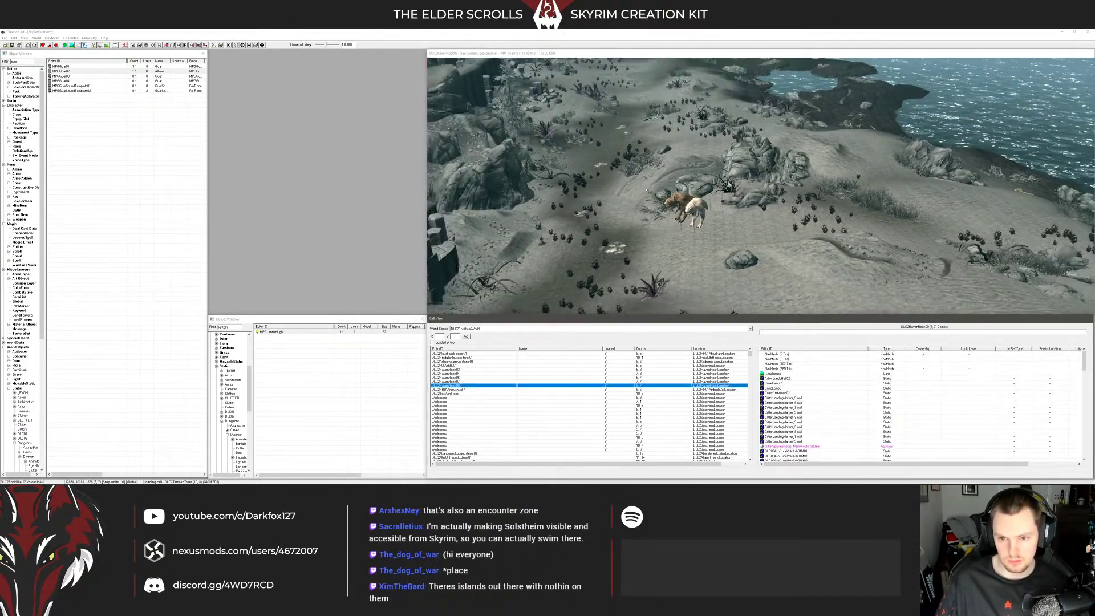
pyautogui.keyDown('shift'); pyautogui.moveTo(693, 206); pyautogui.dragTo(667, 204, button='middle'); pyautogui.keyUp('shift')
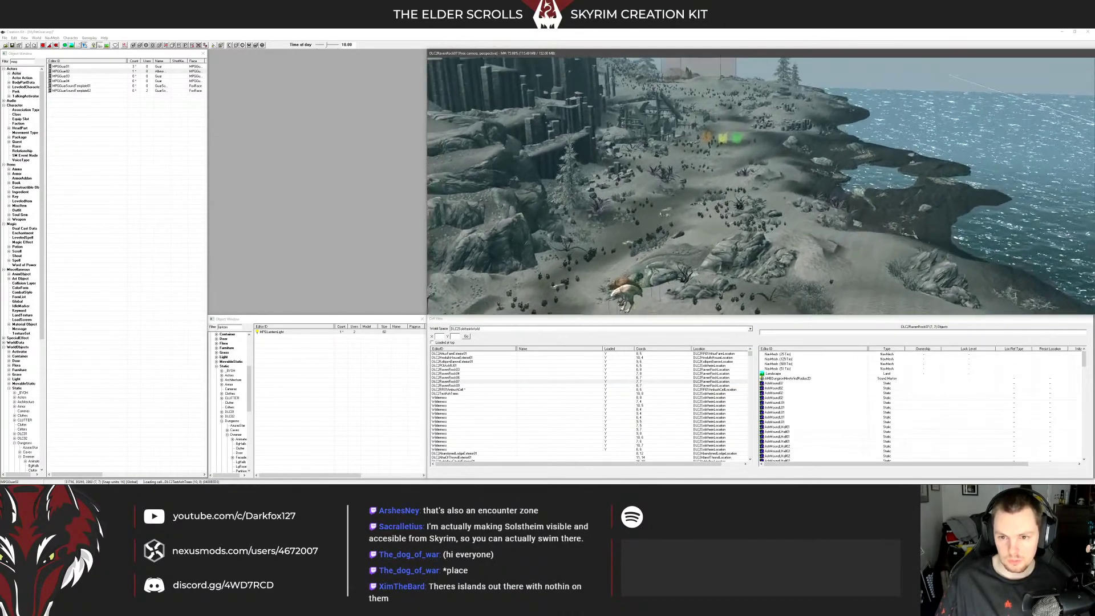
pyautogui.keyDown('shift'); pyautogui.moveTo(728, 141); pyautogui.dragTo(539, 121, button='middle'); pyautogui.keyUp('shift')
pyautogui.scroll(5, 539, 121)
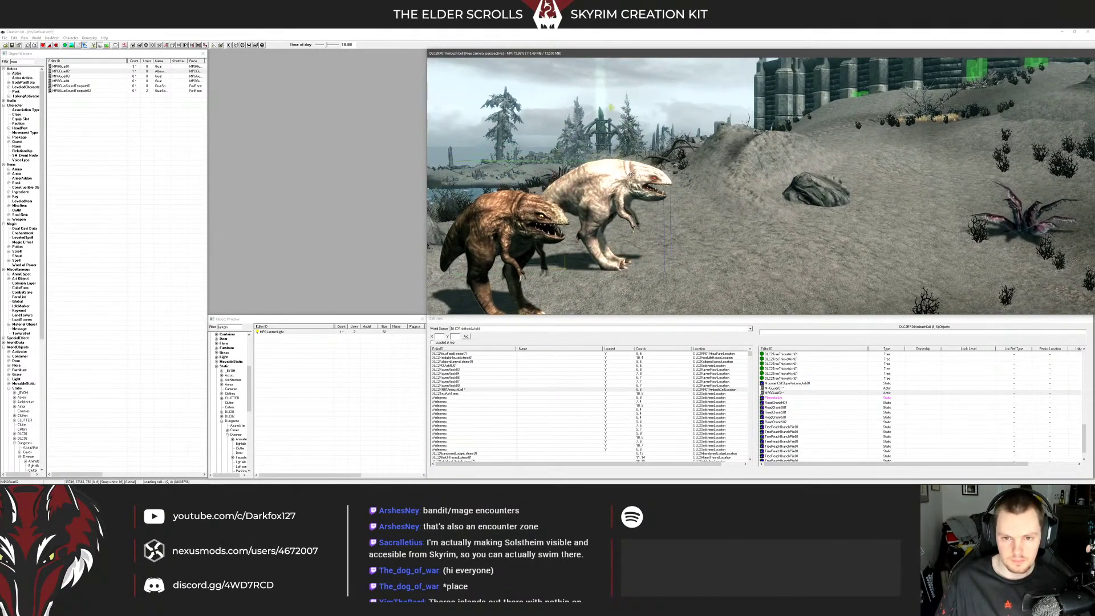
pyautogui.keyDown('shift'); pyautogui.moveTo(628, 180); pyautogui.dragTo(571, 204, button='middle'); pyautogui.keyUp('shift')
pyautogui.scroll(-4, 572, 203)
pyautogui.scroll(2, 571, 204)
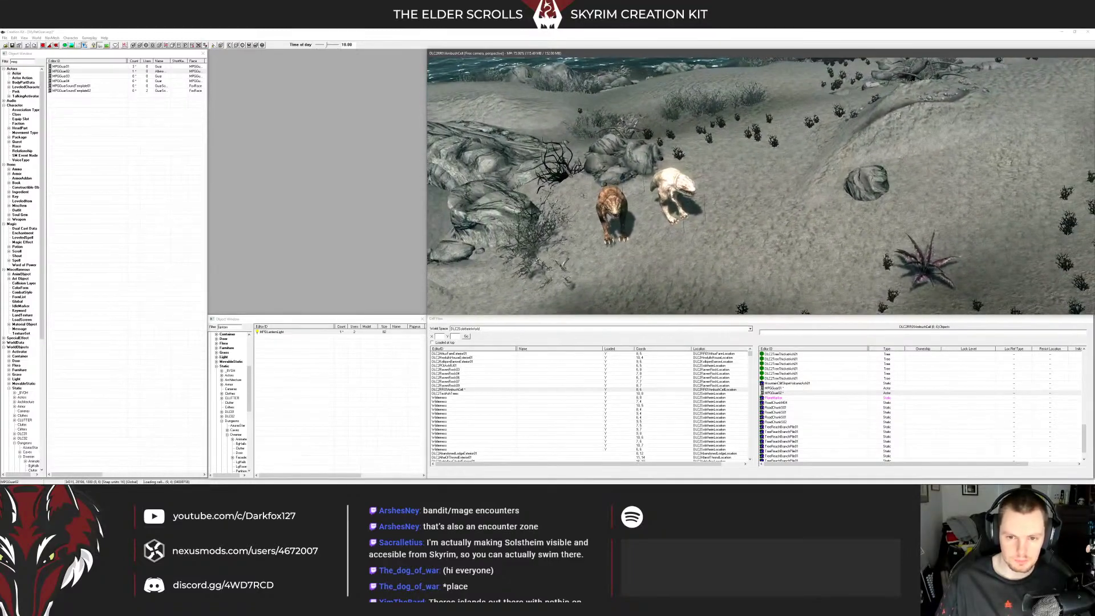
# Place the MPGGuar03 and MPGGuar04 actors beside the first two guars and arrange all four in a row
pyautogui.moveTo(61, 76); pyautogui.dragTo(767, 194)
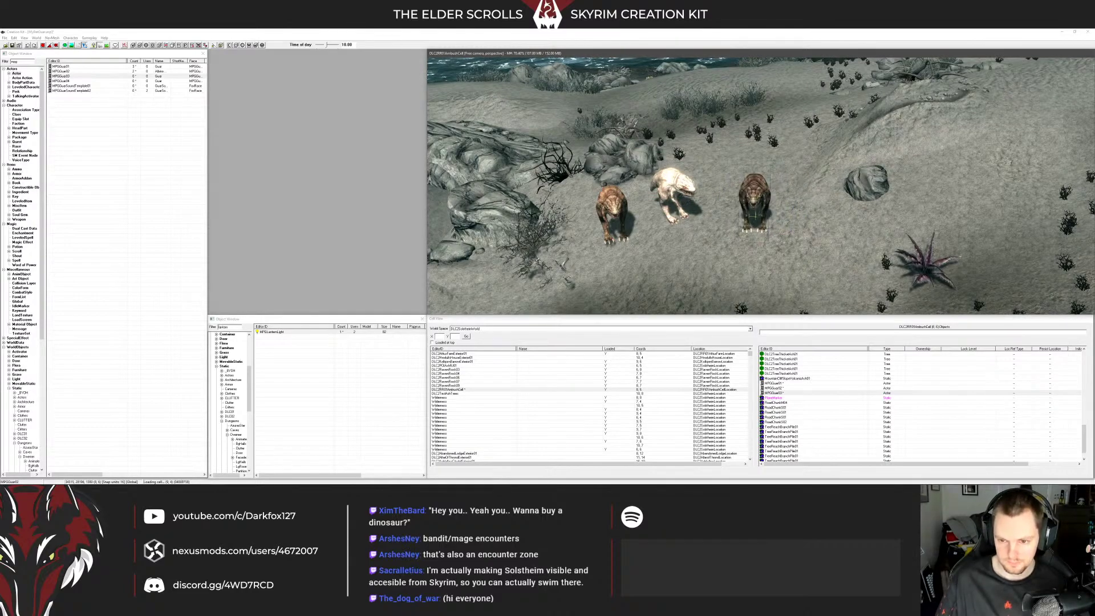
pyautogui.moveTo(88, 81); pyautogui.dragTo(656, 240)
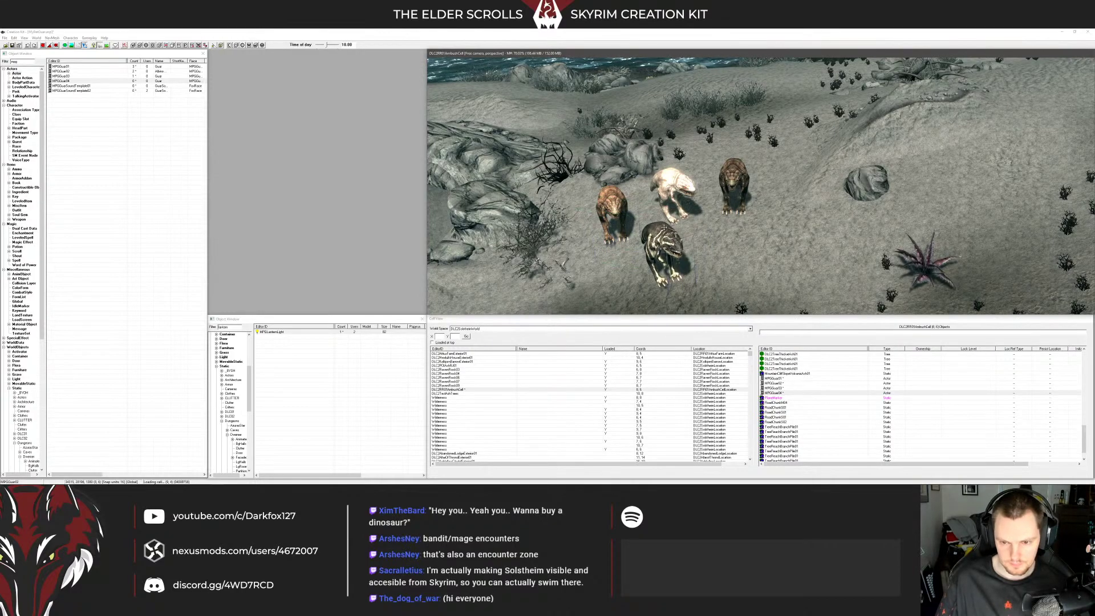
pyautogui.moveTo(648, 216)
pyautogui.keyDown('shift'); pyautogui.mouseDown(button='middle')
pyautogui.moveTo(679, 197)
pyautogui.moveTo(666, 211)
pyautogui.mouseUp(button='middle'); pyautogui.keyUp('shift')
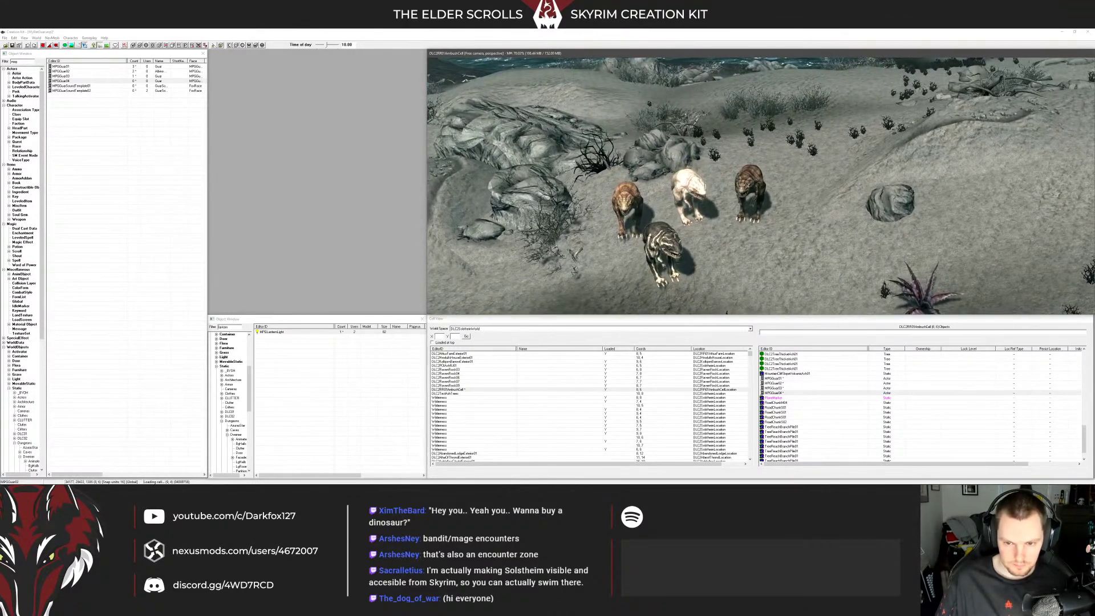
pyautogui.moveTo(633, 245); pyautogui.dragTo(550, 240)
pyautogui.keyDown('shift'); pyautogui.moveTo(550, 239); pyautogui.dragTo(571, 211, button='middle'); pyautogui.keyUp('shift')
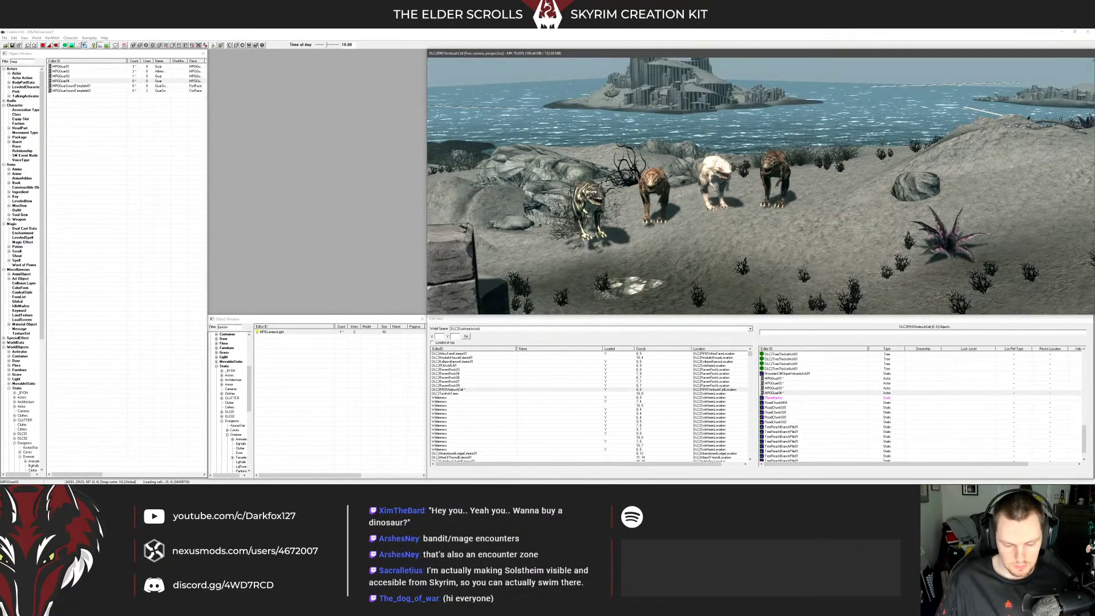
pyautogui.keyDown('shift'); pyautogui.moveTo(599, 208); pyautogui.dragTo(692, 220, button='middle'); pyautogui.keyUp('shift')
pyautogui.scroll(1, 656, 202)
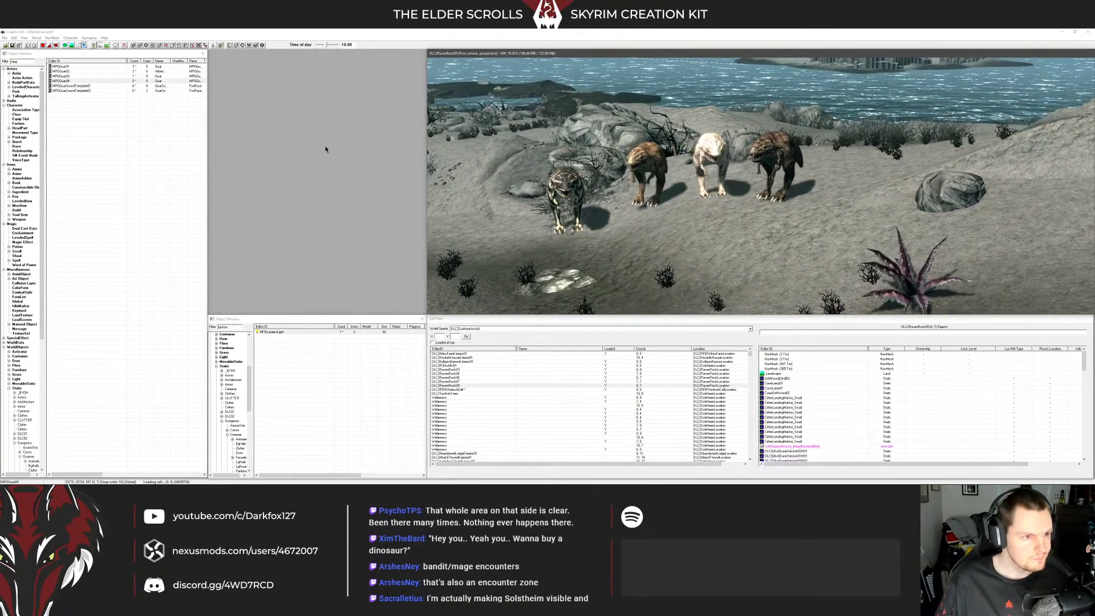
# Set the reference editor ID of the placed MPGGuar01 actor to MPGRefGuar01
pyautogui.keyDown('shift'); pyautogui.moveTo(571, 183); pyautogui.dragTo(569, 200, button='middle'); pyautogui.keyUp('shift')
pyautogui.doubleClick(567, 201)
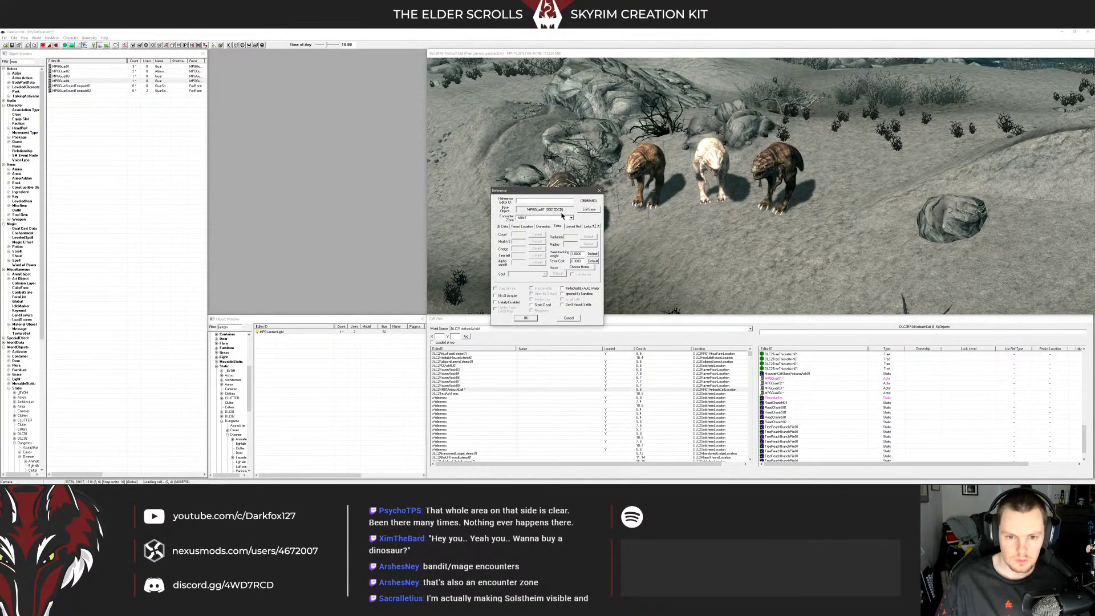
pyautogui.write('MP')
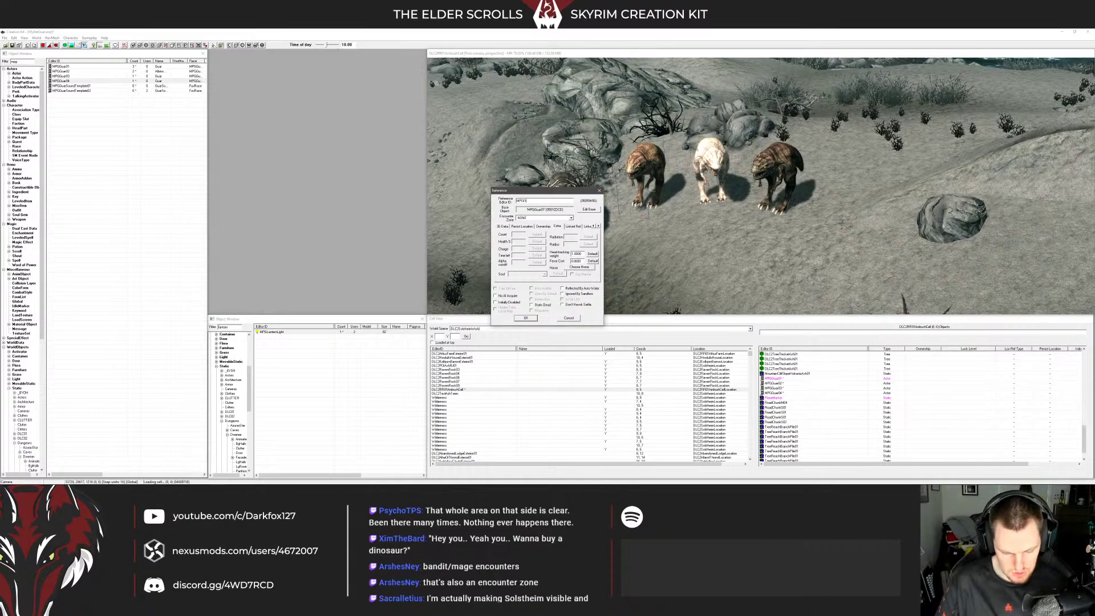
pyautogui.write('GRefGuar01')
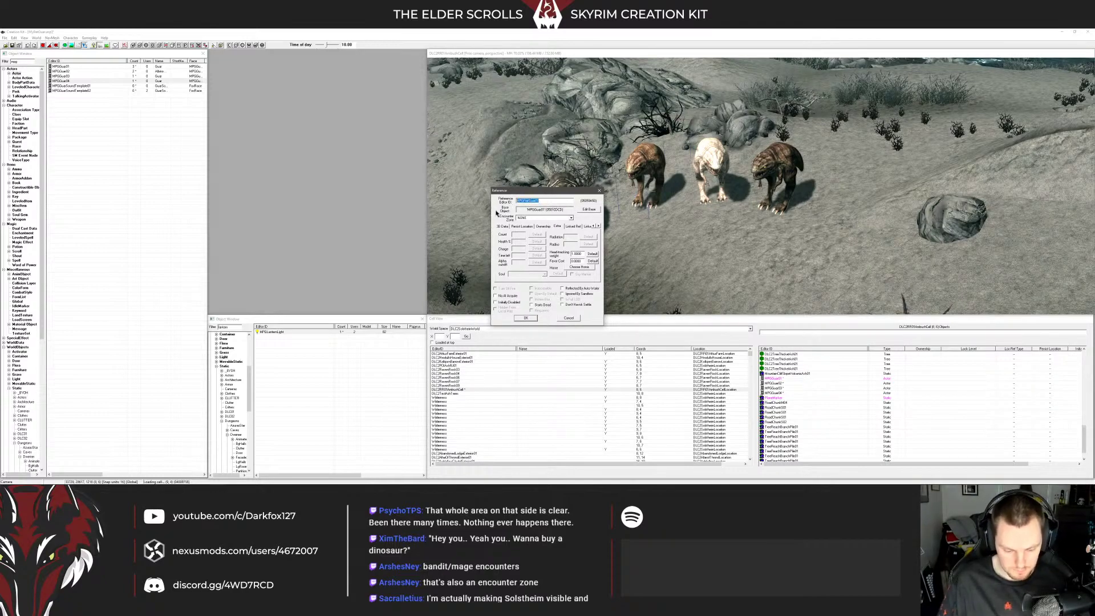
pyautogui.press('Return')
# Set the reference editor IDs of the placed MPGGuar02, MPGGuar03 and MPGGuar04 actors to MPGRefGuar02, MPGRefGuar03 and MPGRefGuar04
pyautogui.doubleClick(692, 179)
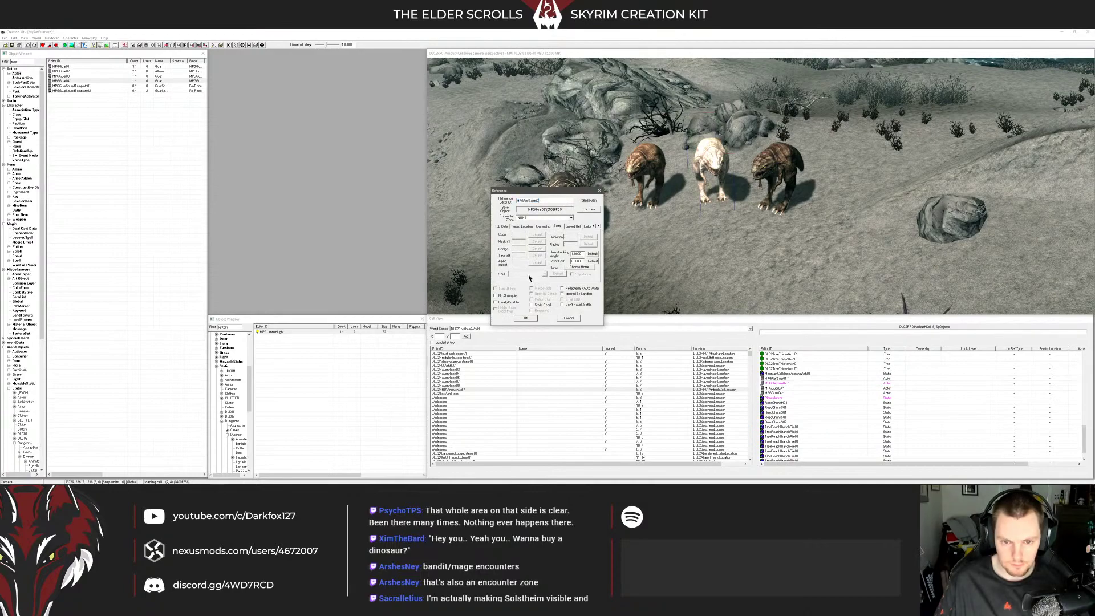
pyautogui.click(525, 319)
pyautogui.doubleClick(544, 214)
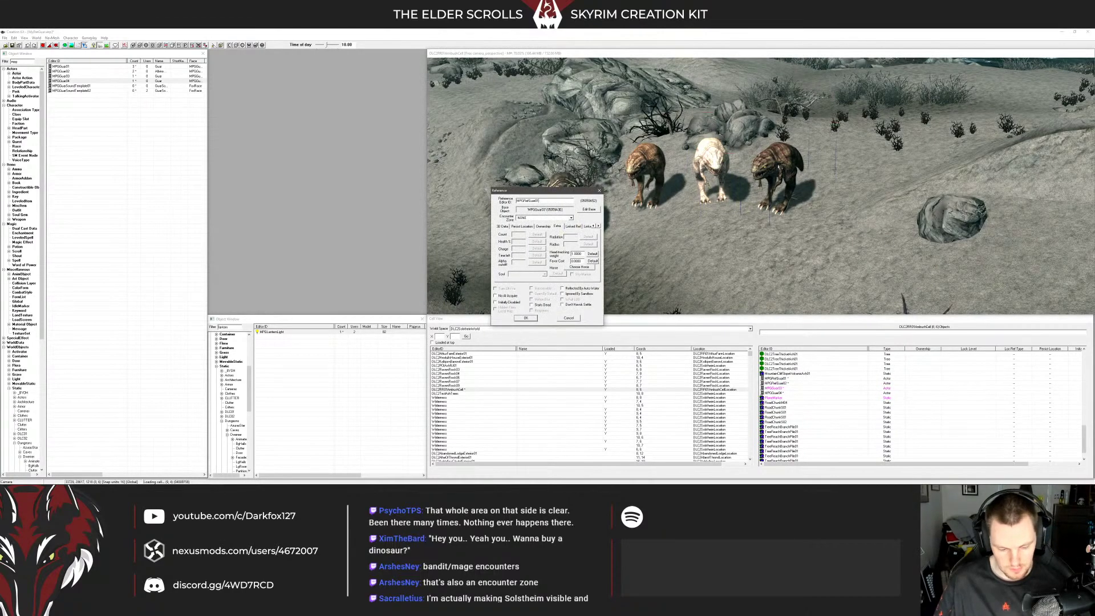
pyautogui.doubleClick(577, 200)
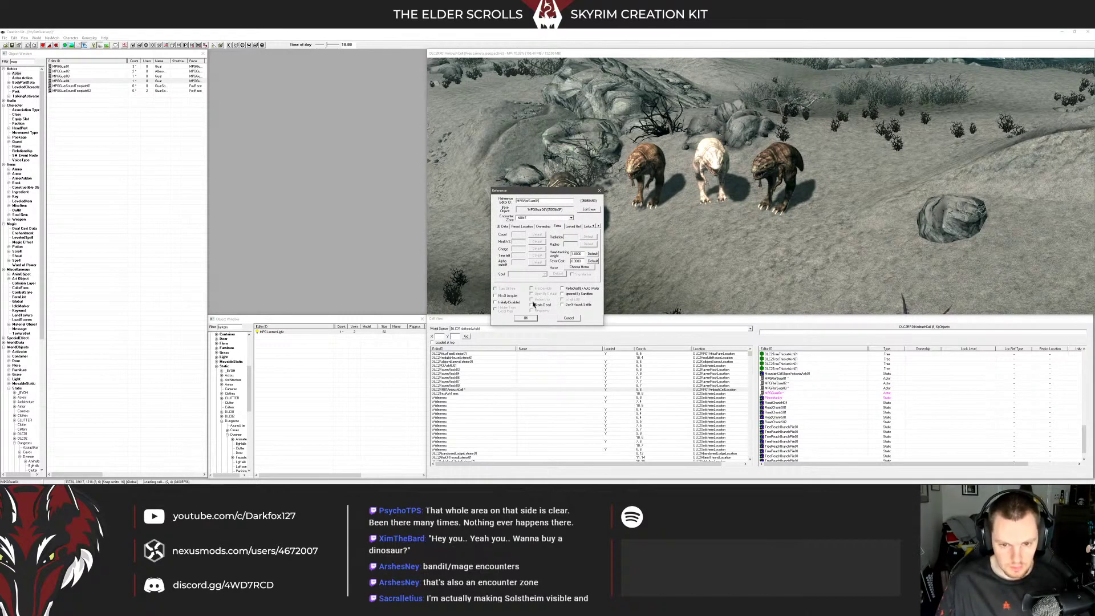
pyautogui.click(526, 318)
pyautogui.click(170, 170)
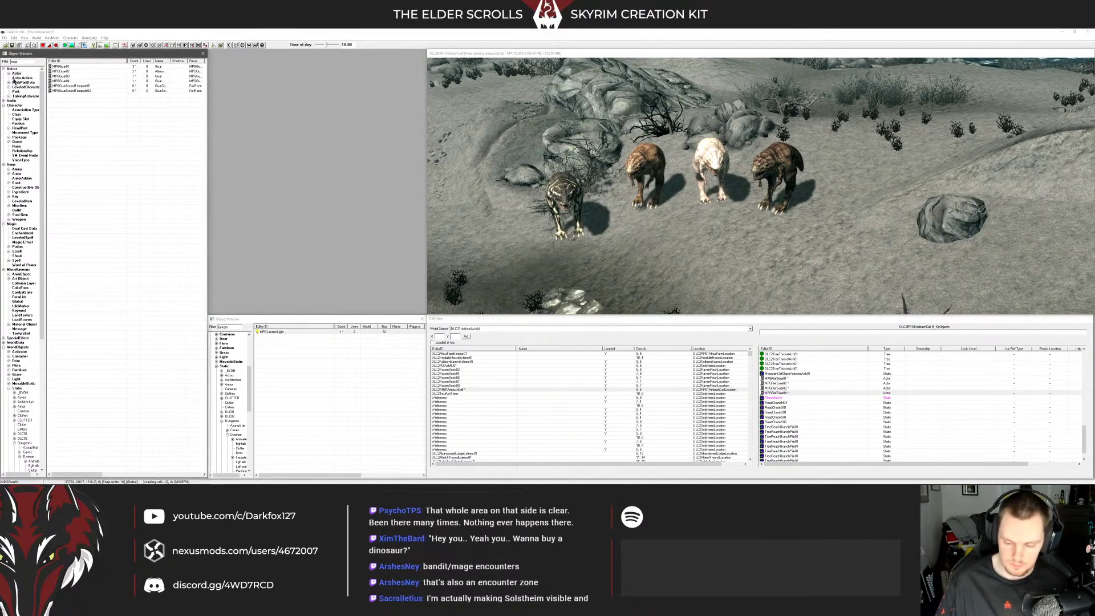
pyautogui.press('XF86AudioNext')
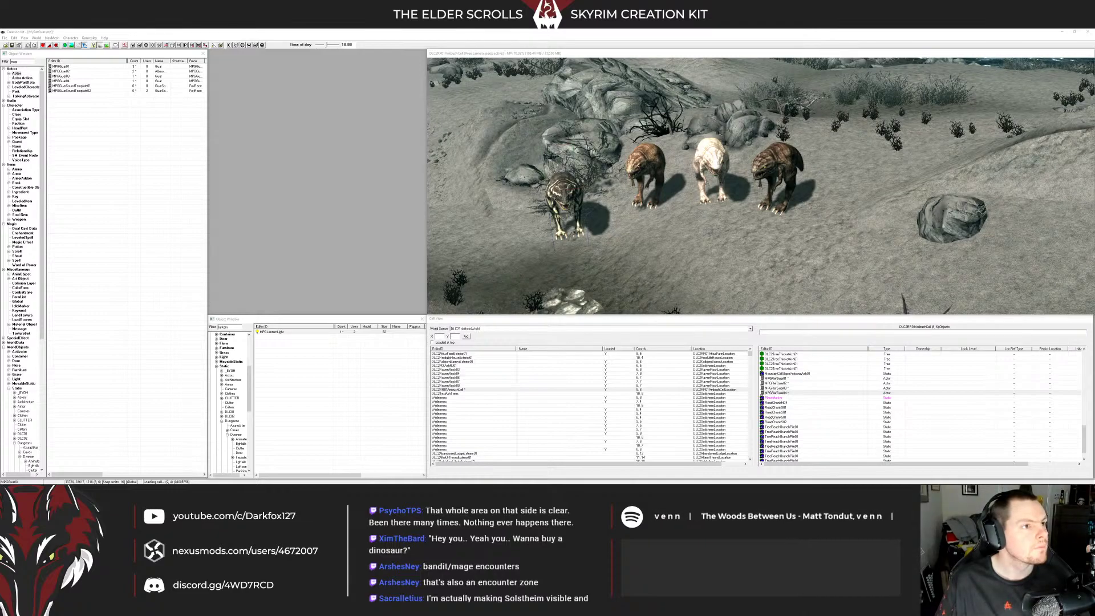
# Check which reference the combat script's actor property uses on the MPGGuar01 actor
pyautogui.click(64, 67)
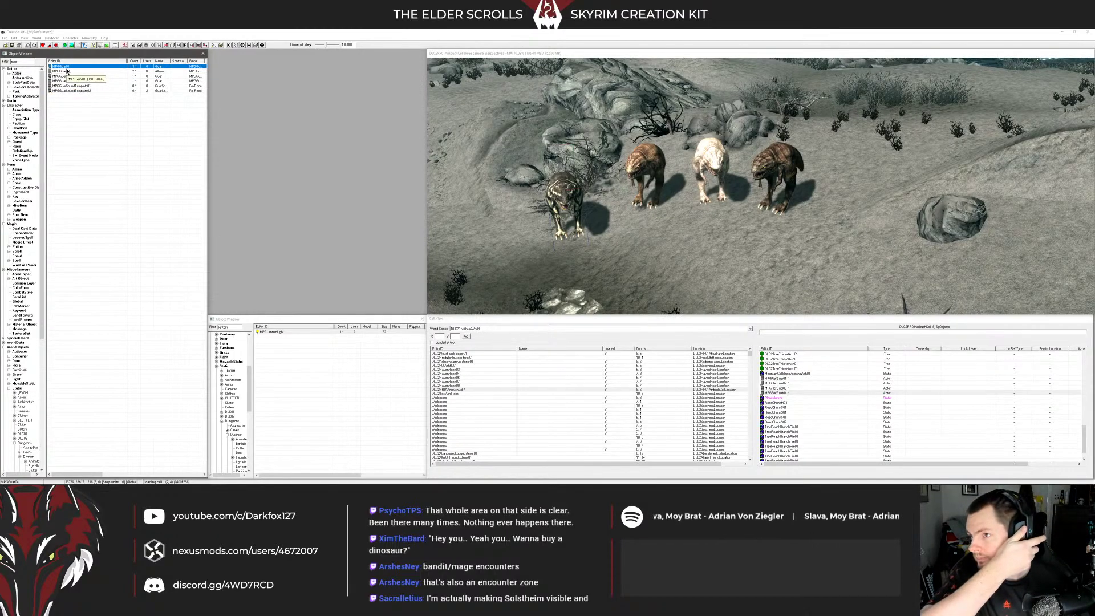
pyautogui.doubleClick(16, 62)
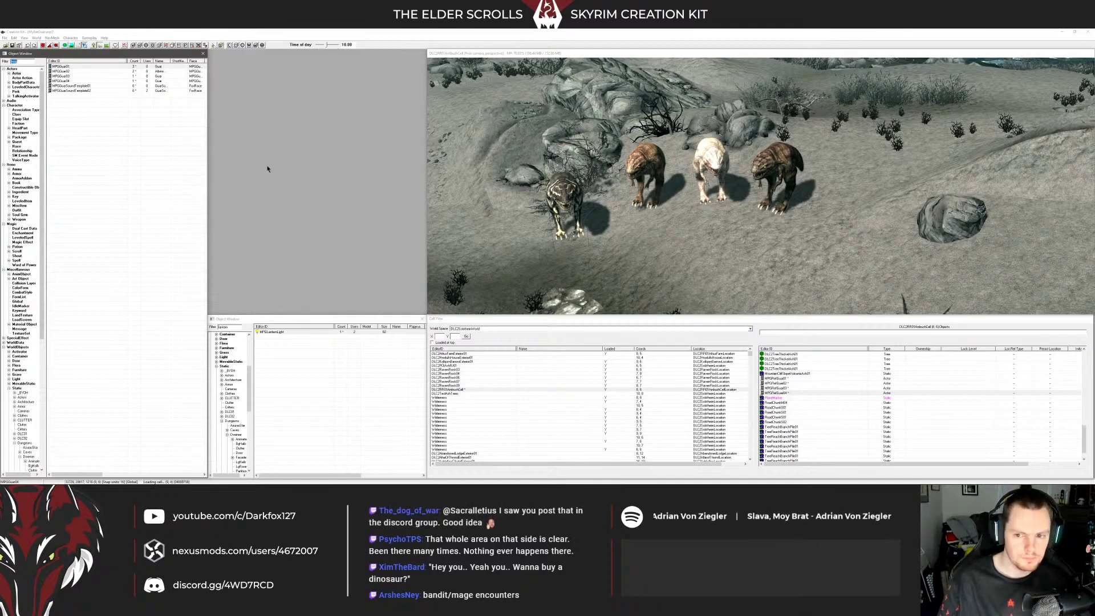
pyautogui.click(317, 178)
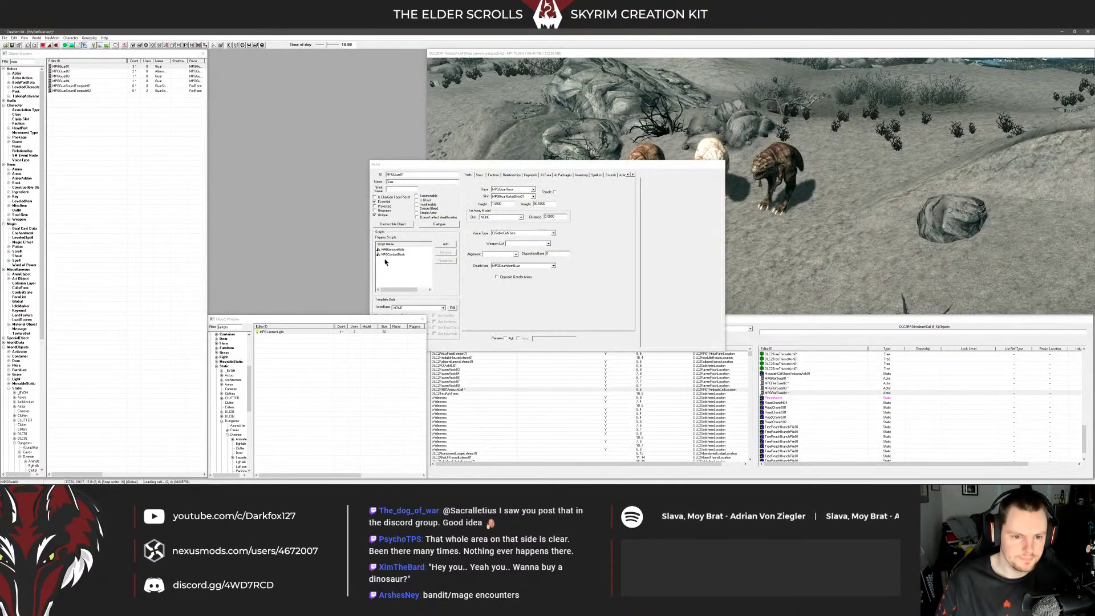
pyautogui.doubleClick(396, 254)
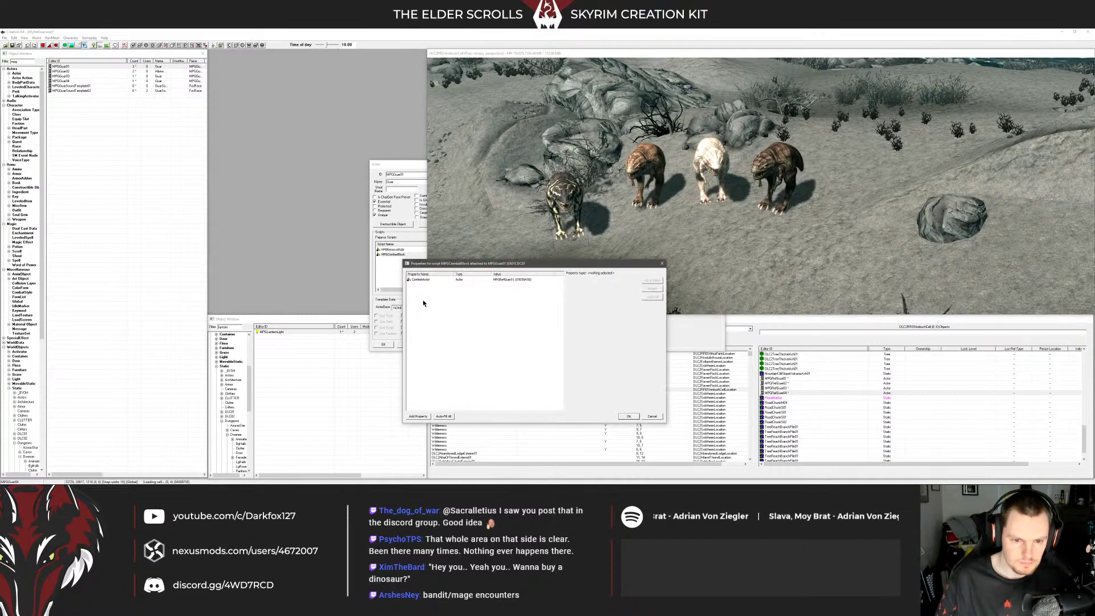
pyautogui.click(505, 280)
pyautogui.click(628, 417)
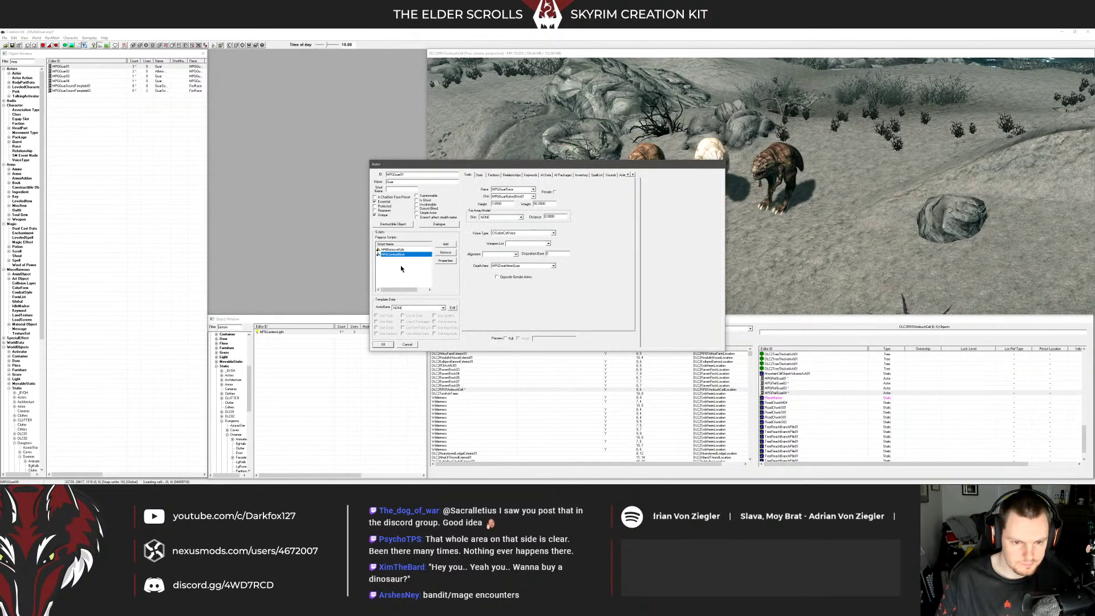
pyautogui.click(387, 344)
# Check the reference editor ID of the placed albino guar
pyautogui.doubleClick(712, 163)
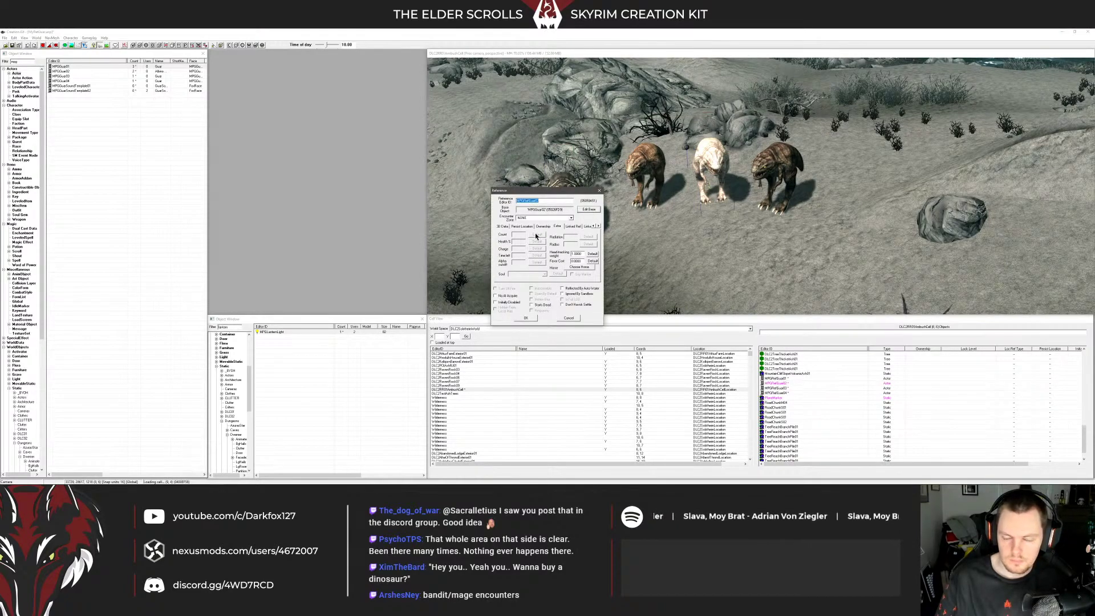
pyautogui.click(521, 233)
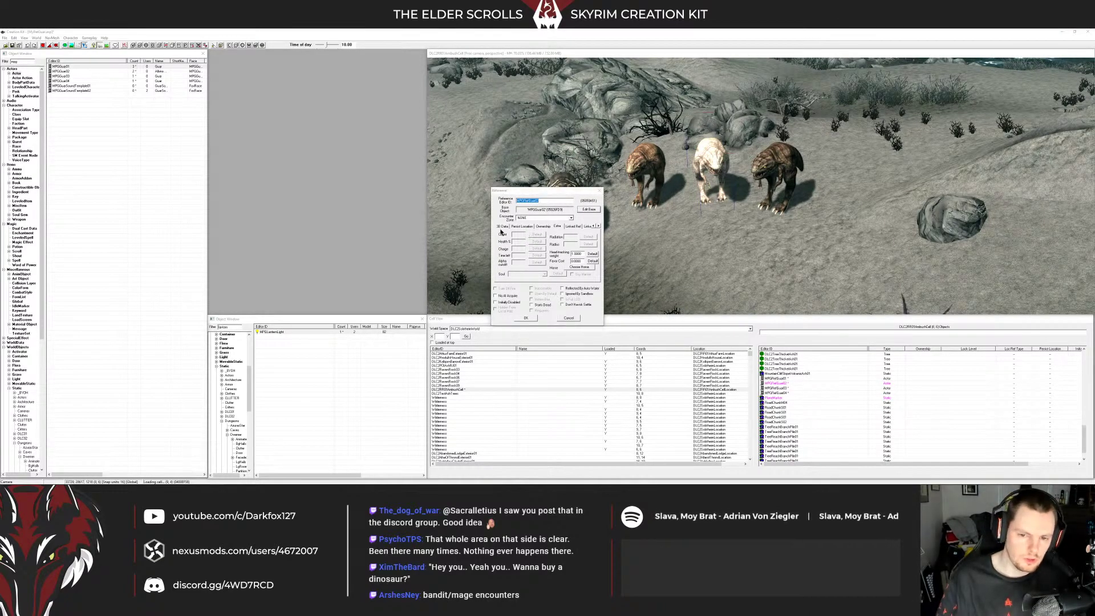
pyautogui.click(500, 230)
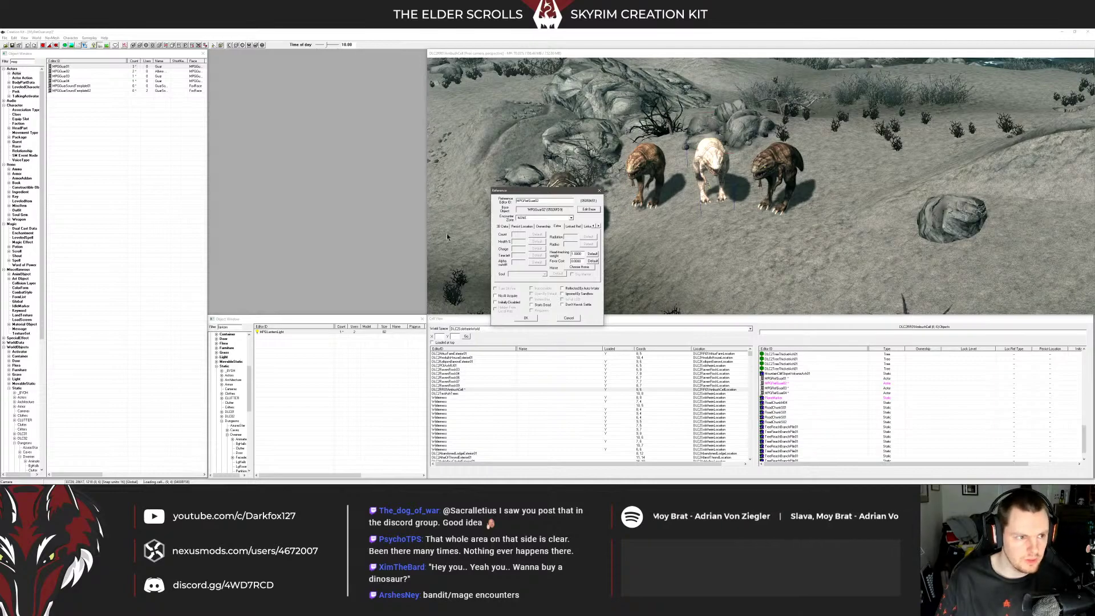
# Link the combat script's actor property on the MPGGuar02 actor to the placed albino guar reference MPGRefGuar02
pyautogui.click(398, 250)
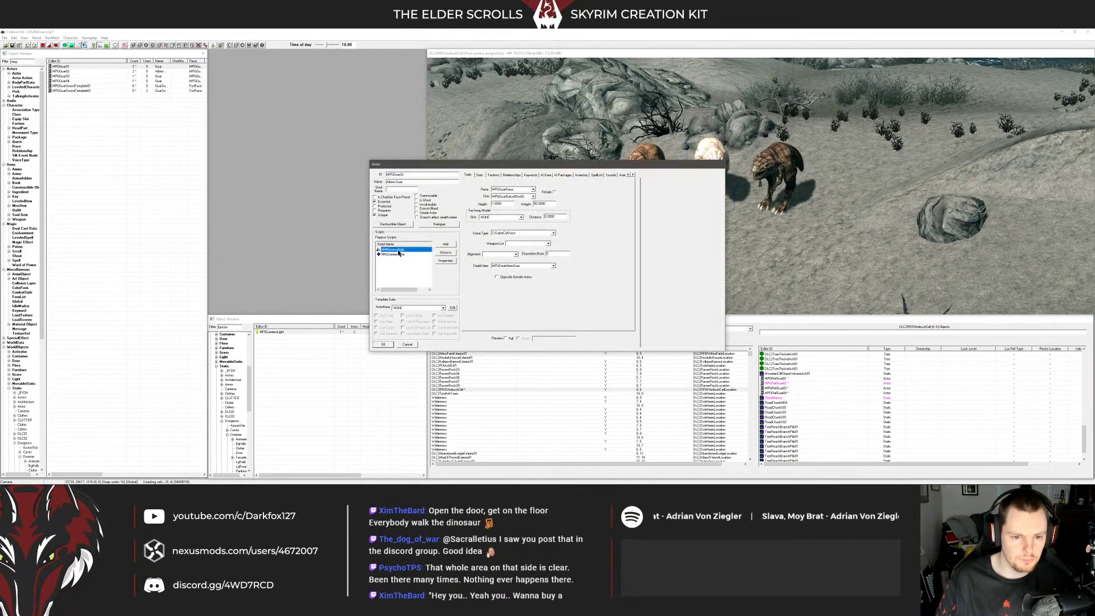
pyautogui.doubleClick(394, 253)
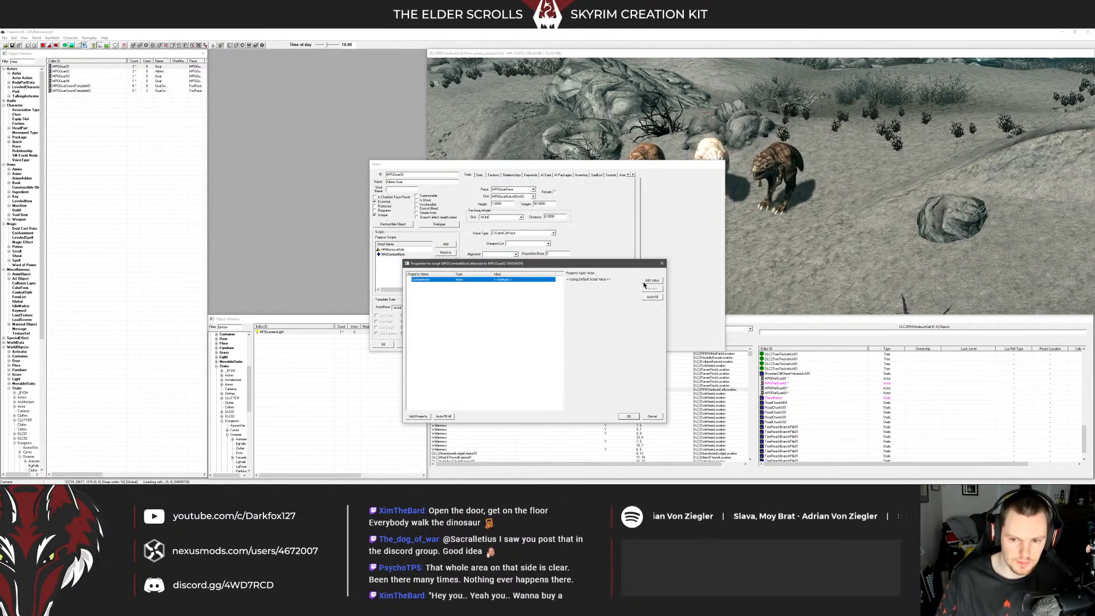
pyautogui.click(645, 282)
pyautogui.click(632, 284)
pyautogui.doubleClick(712, 172)
pyautogui.click(423, 285)
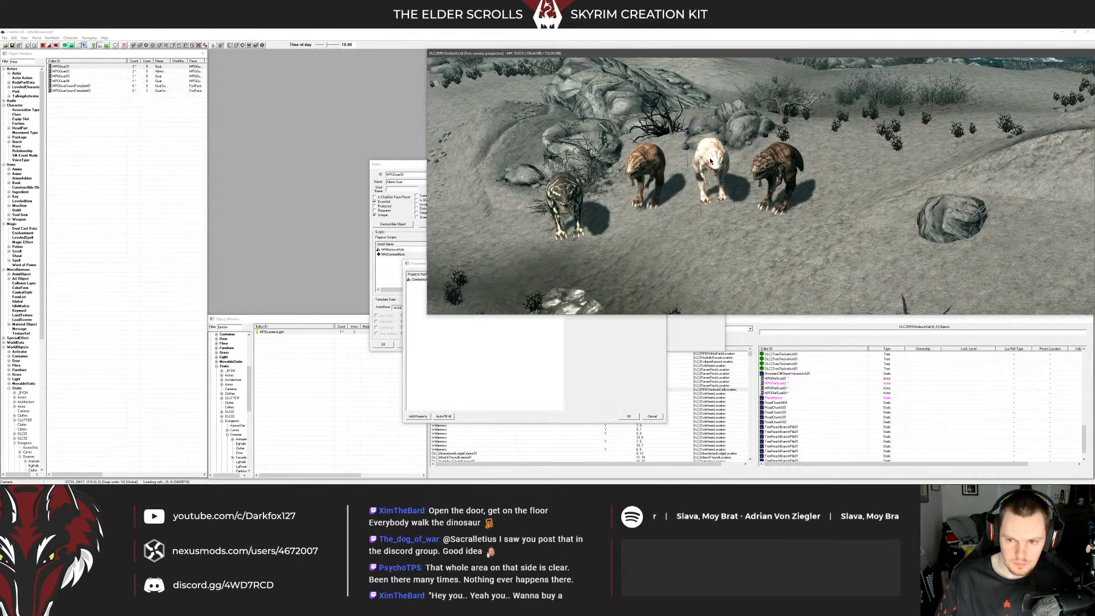
pyautogui.click(628, 416)
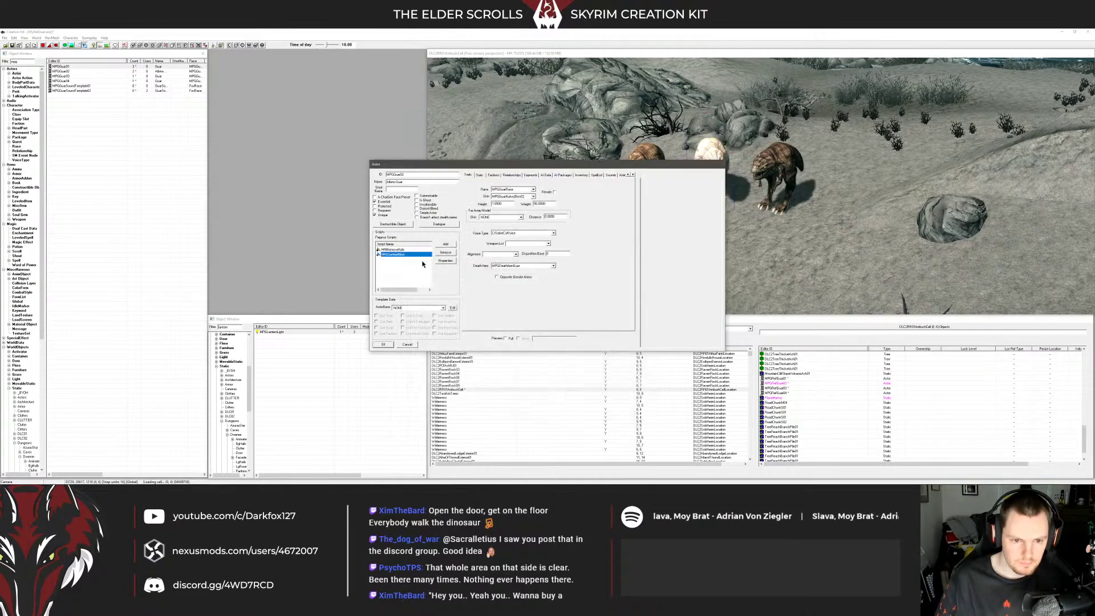
pyautogui.doubleClick(397, 254)
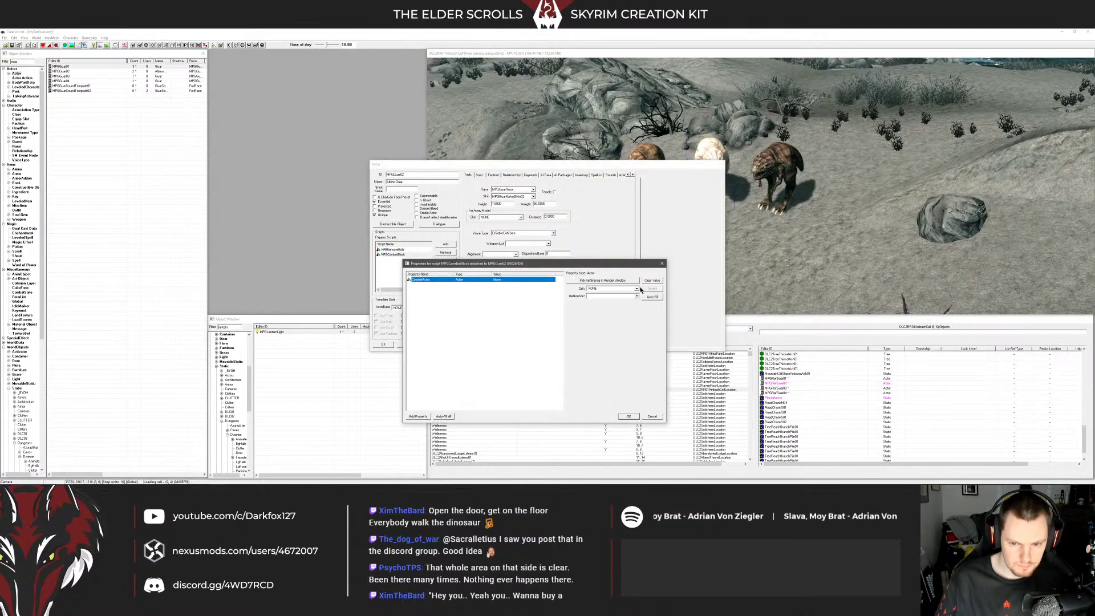
pyautogui.doubleClick(758, 187)
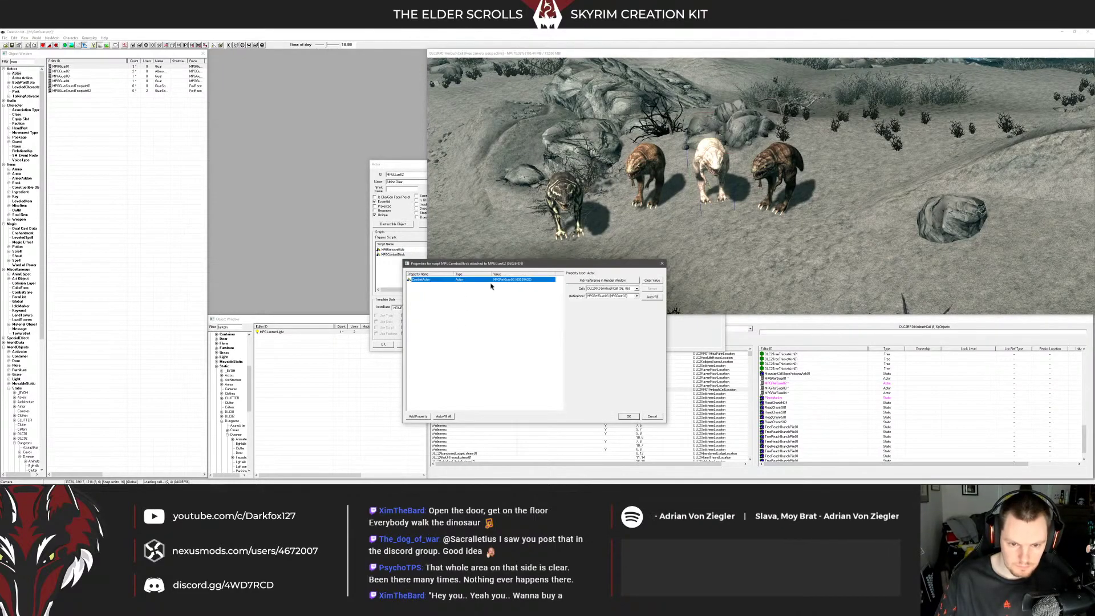
pyautogui.click(636, 296)
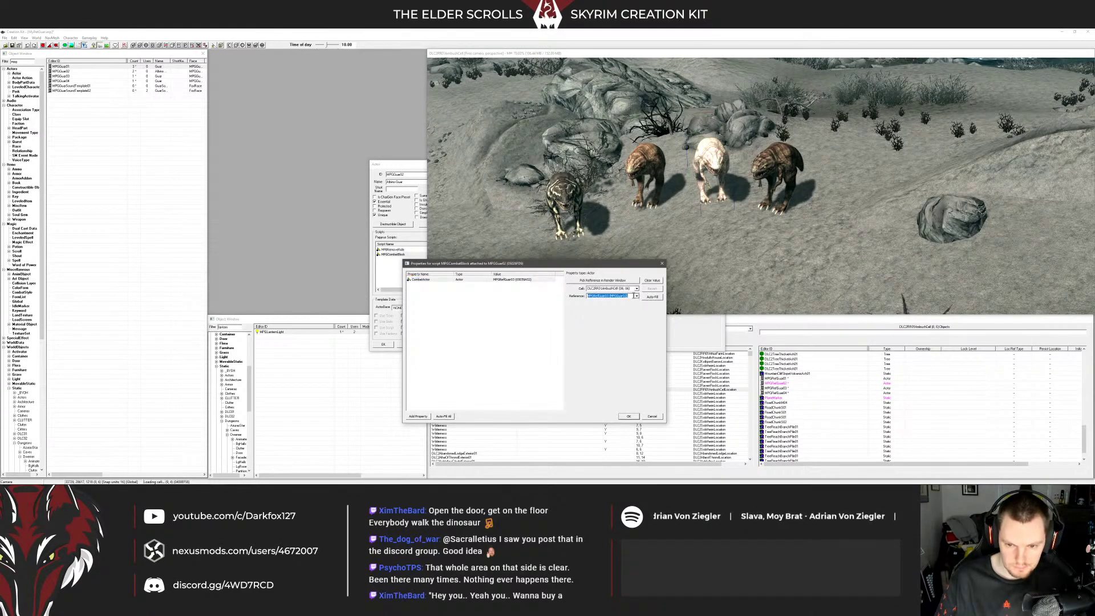
pyautogui.click(627, 417)
pyautogui.click(385, 344)
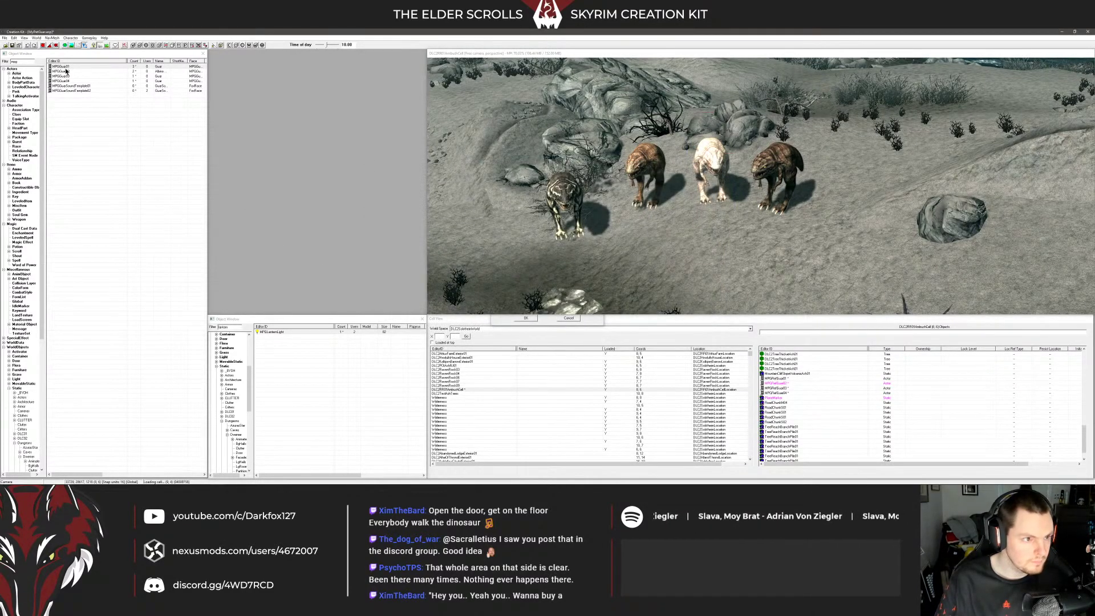
# Check which placed reference the combat script's actor property uses on the MPGGuar01 actor
pyautogui.click(67, 67)
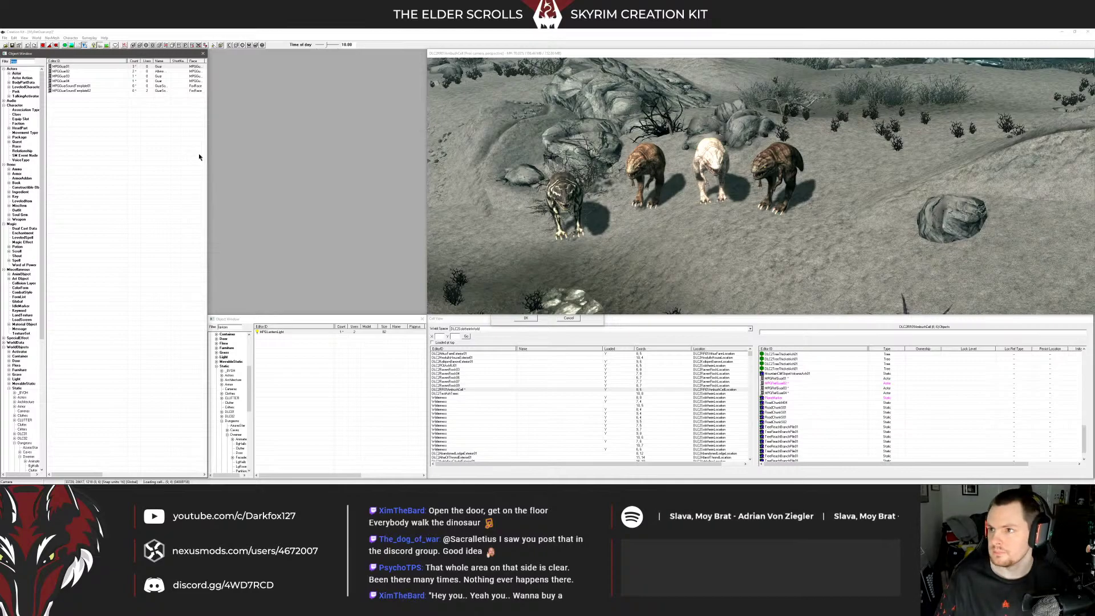
pyautogui.hotkey('alt', 'Tab')
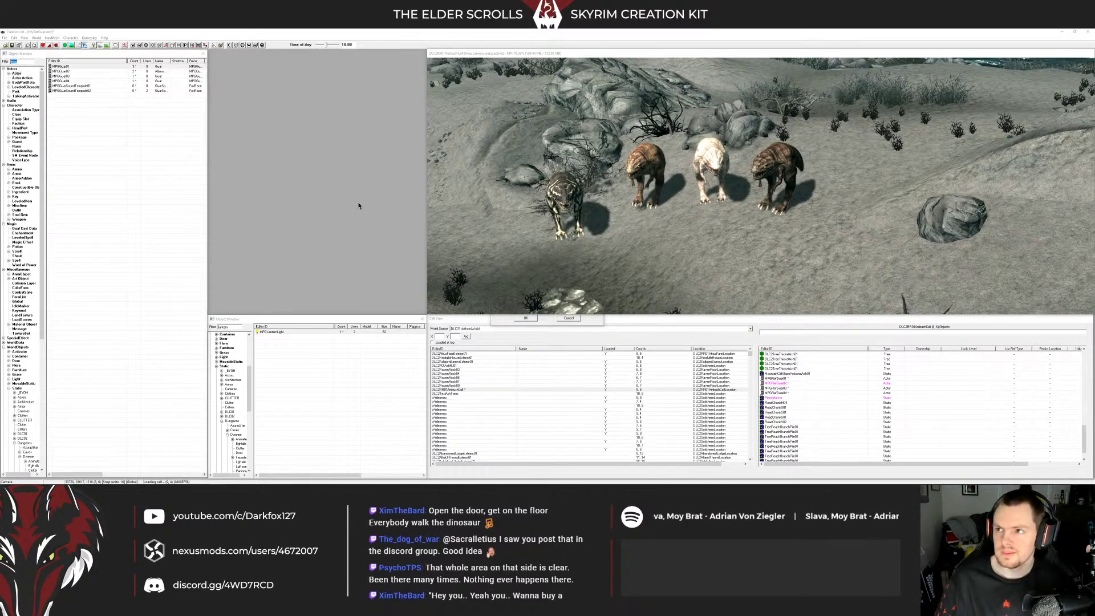
pyautogui.hotkey('alt', 'Tab')
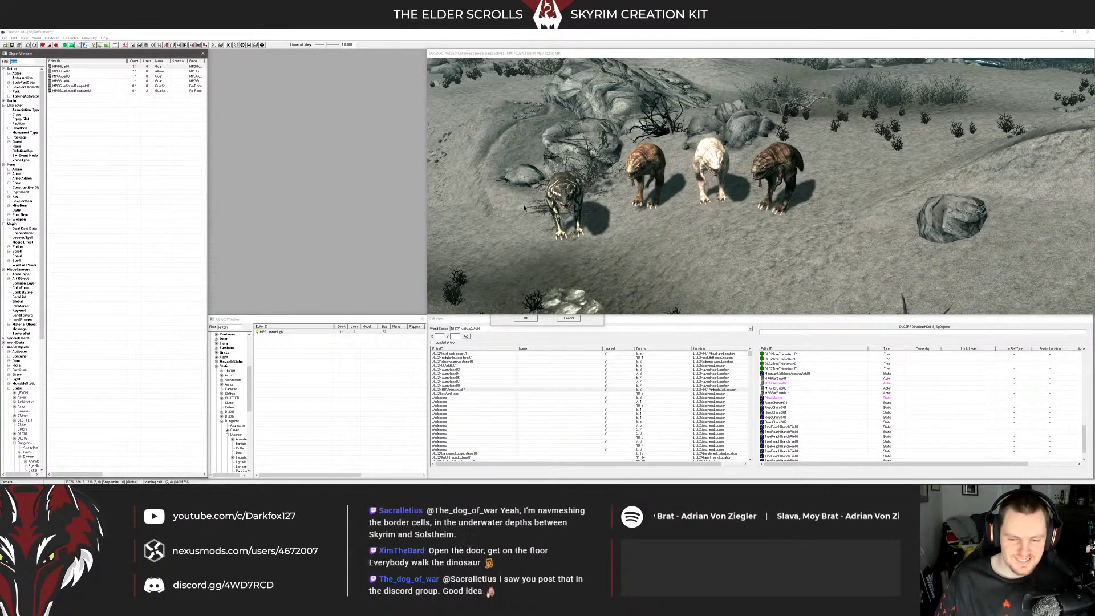
pyautogui.click(393, 254)
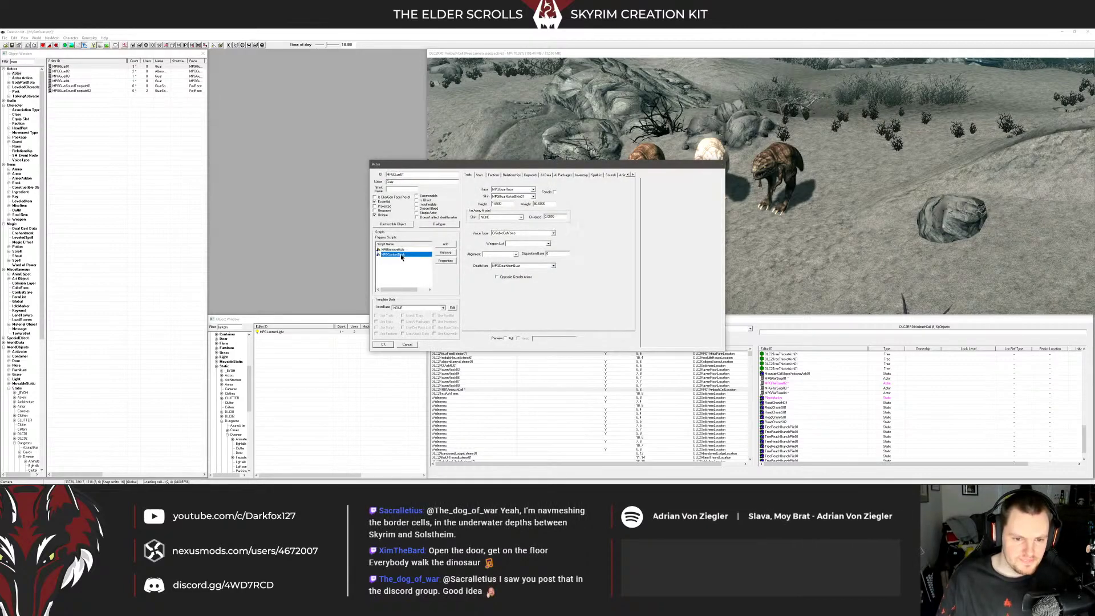
pyautogui.click(447, 261)
pyautogui.click(451, 279)
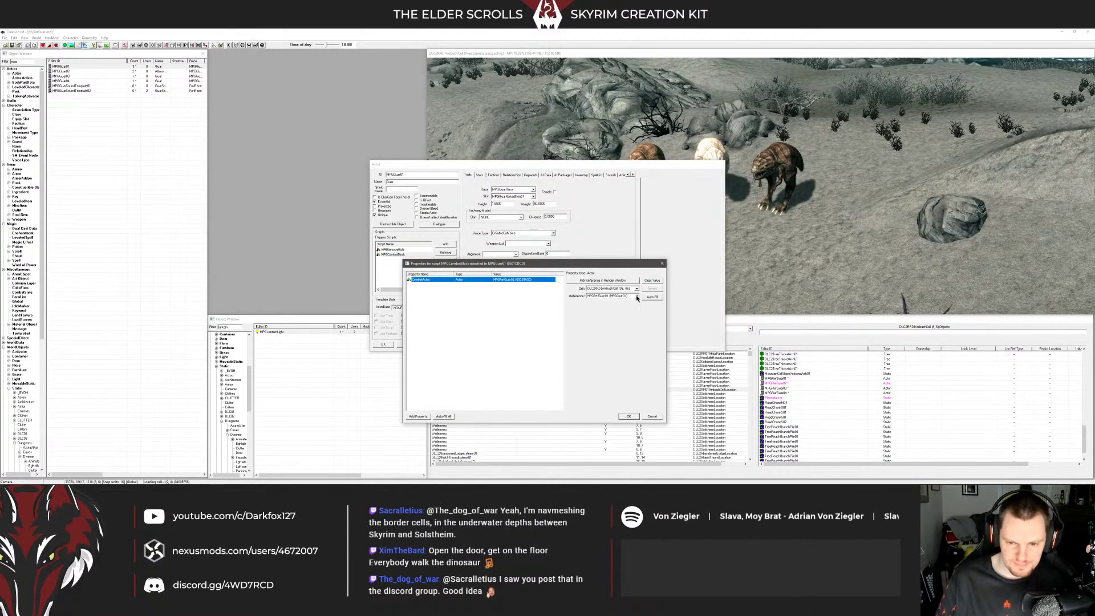
pyautogui.click(626, 417)
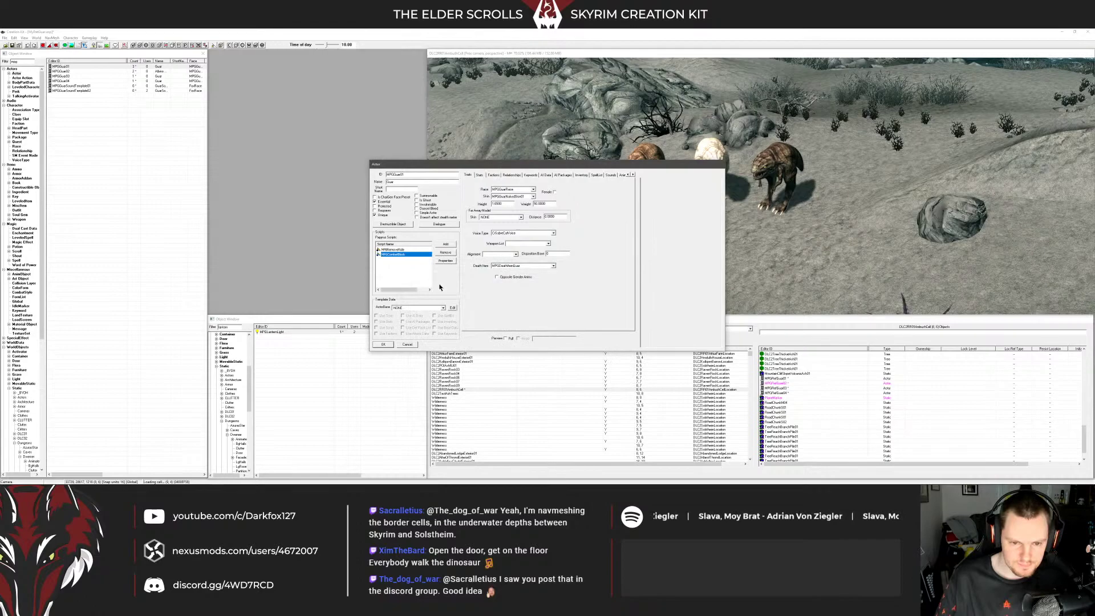
pyautogui.click(383, 344)
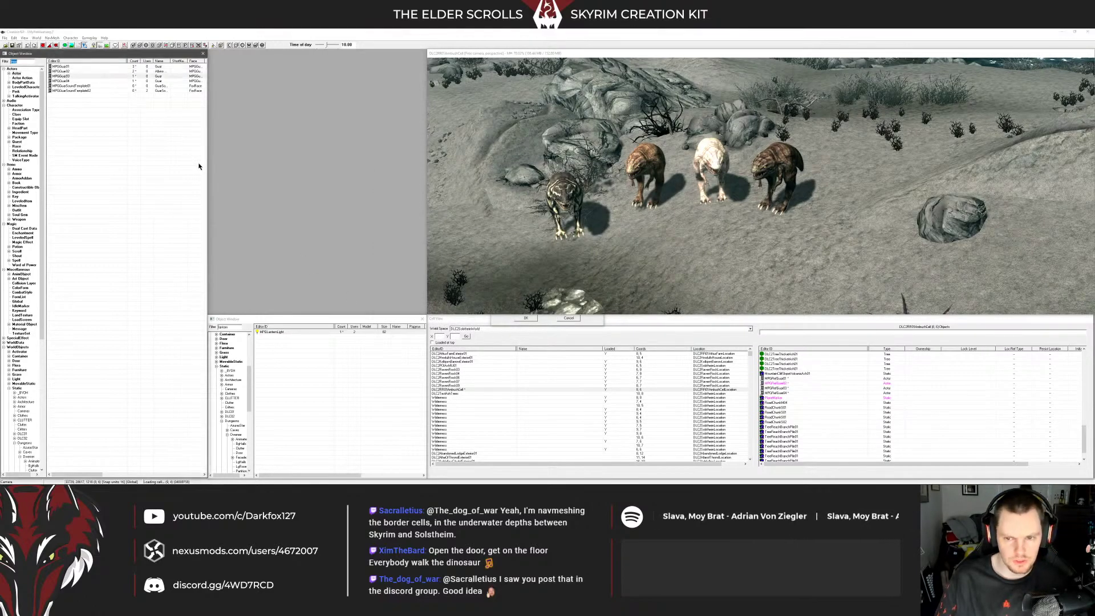
# Close the placed guar's reference dialog and check the combat script's actor property on the MPGGuar03 actor
pyautogui.click(367, 250)
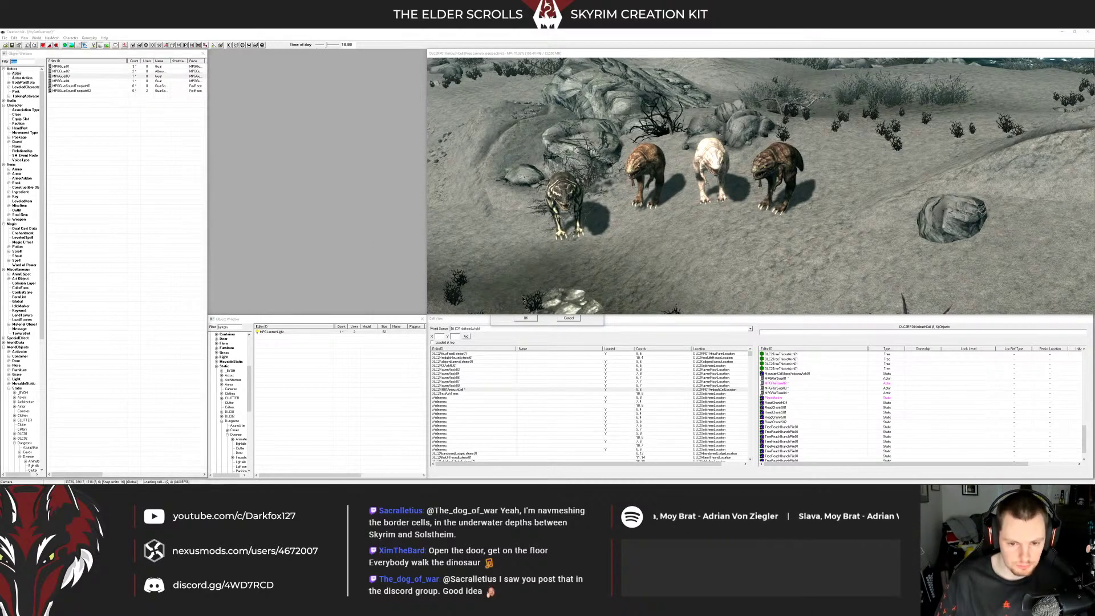
pyautogui.click(534, 318)
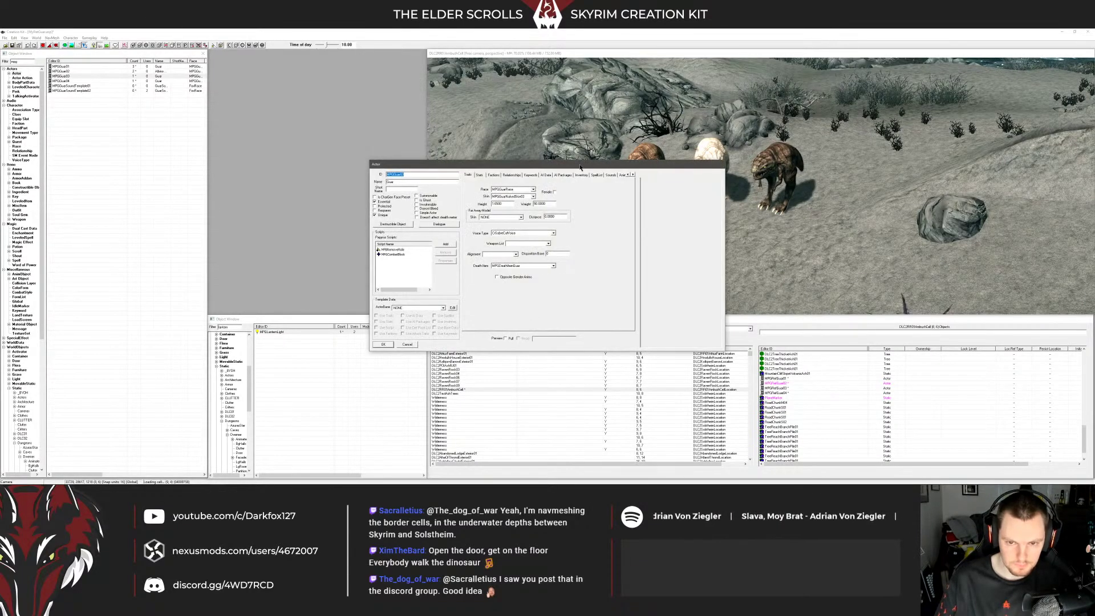
pyautogui.moveTo(580, 167); pyautogui.dragTo(384, 151)
pyautogui.click(524, 318)
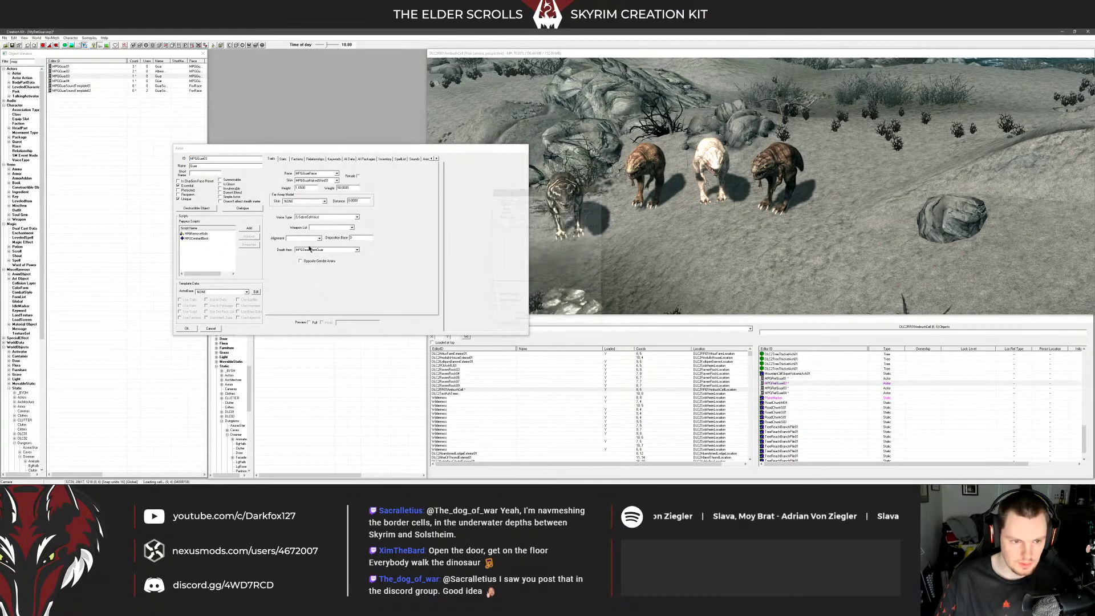
pyautogui.click(198, 237)
pyautogui.click(248, 244)
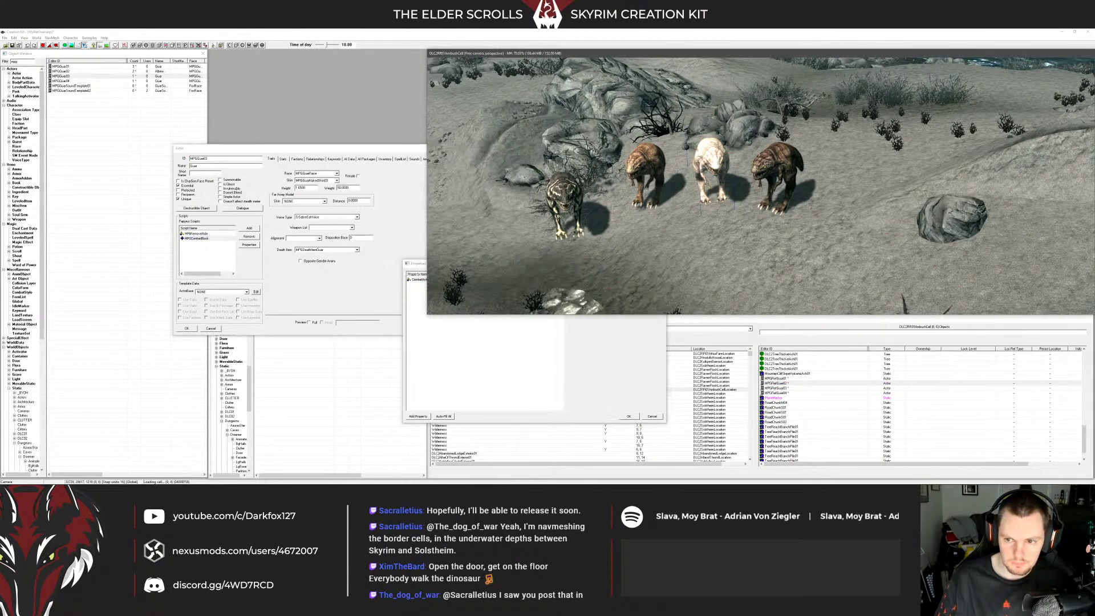
pyautogui.click(581, 392)
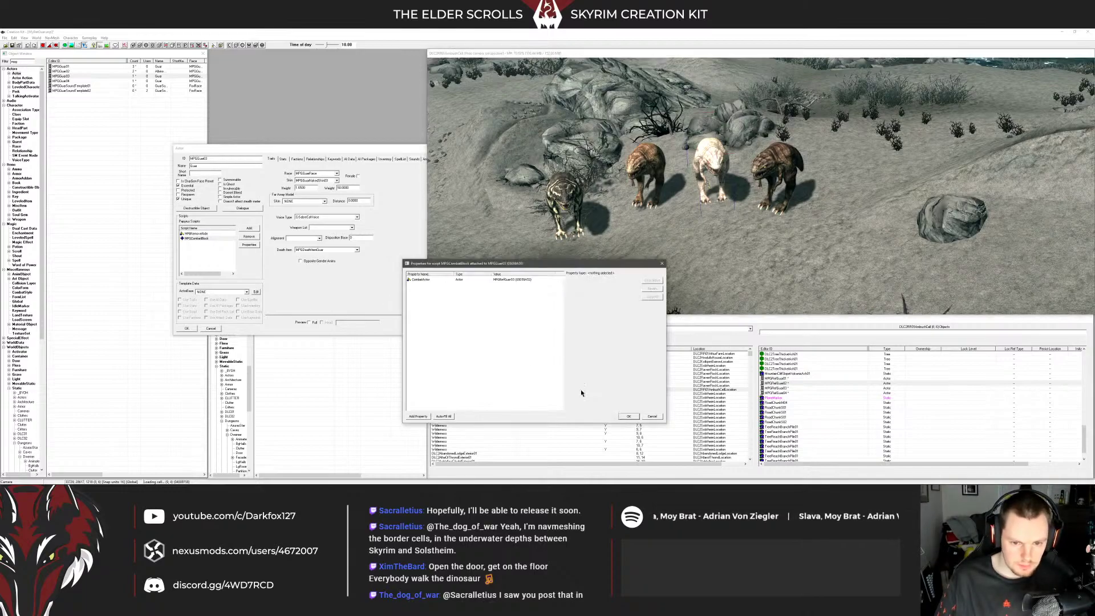
pyautogui.click(629, 415)
pyautogui.click(187, 328)
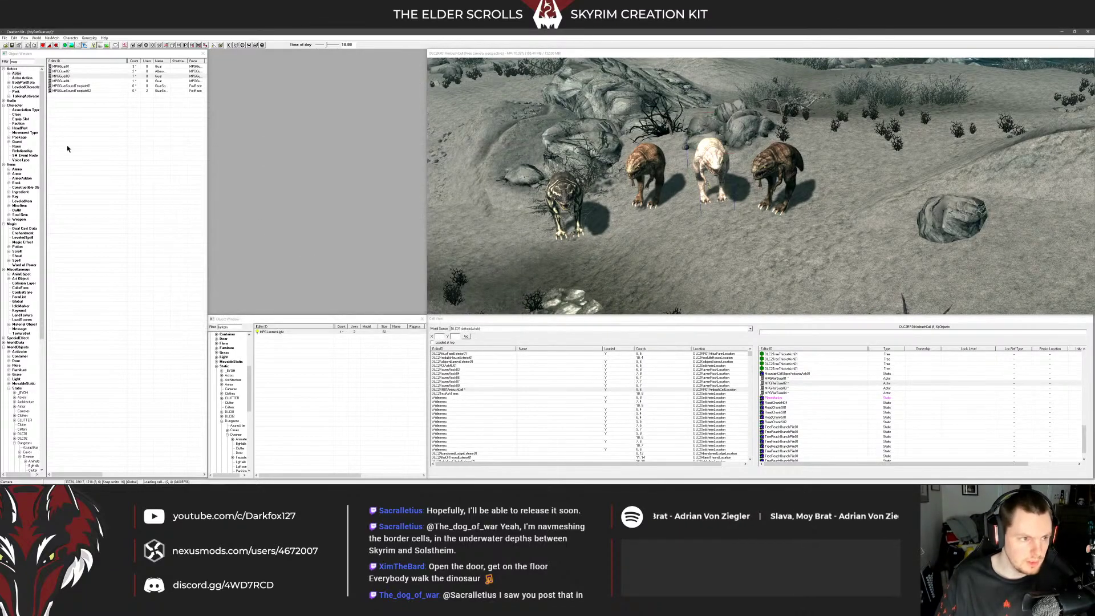
# Check which placed reference the combat script's actor property uses on the MPGGuar04 actor
pyautogui.click(58, 83)
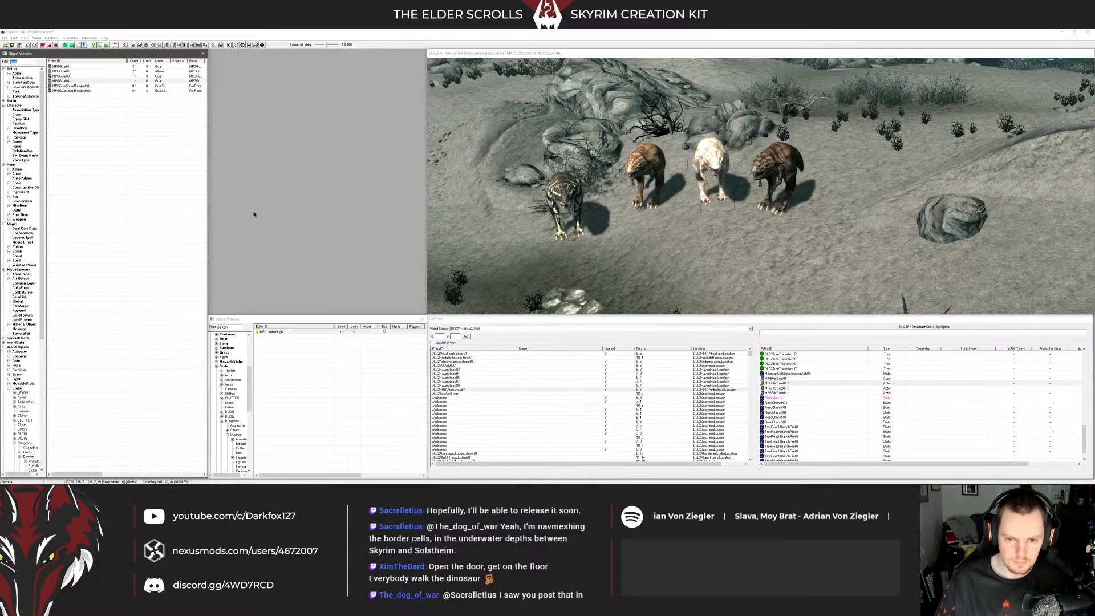
pyautogui.click(260, 231)
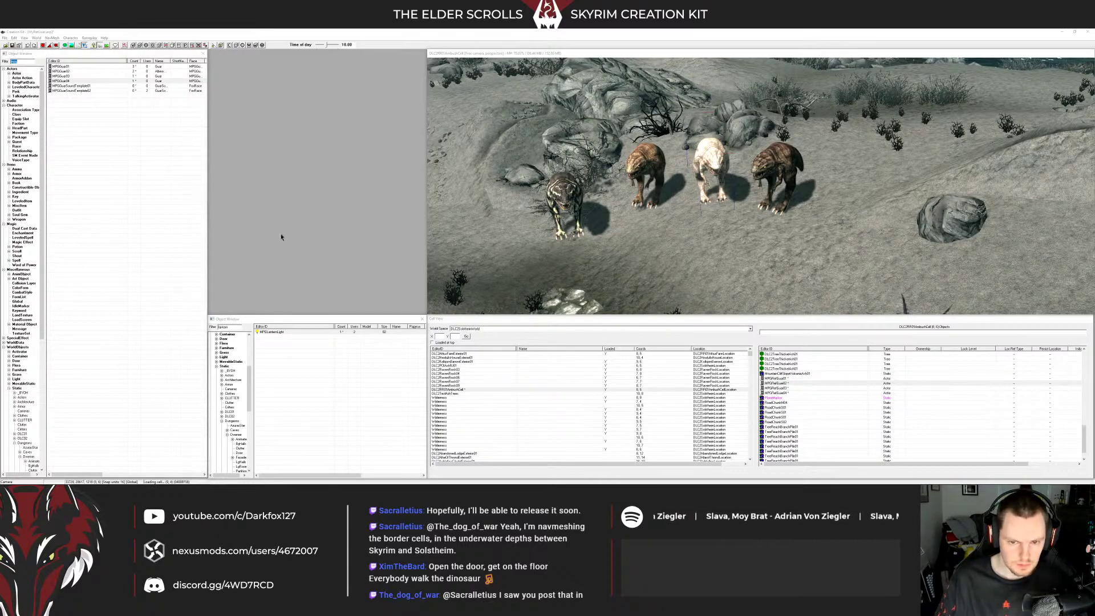
pyautogui.hotkey('alt', 'Tab')
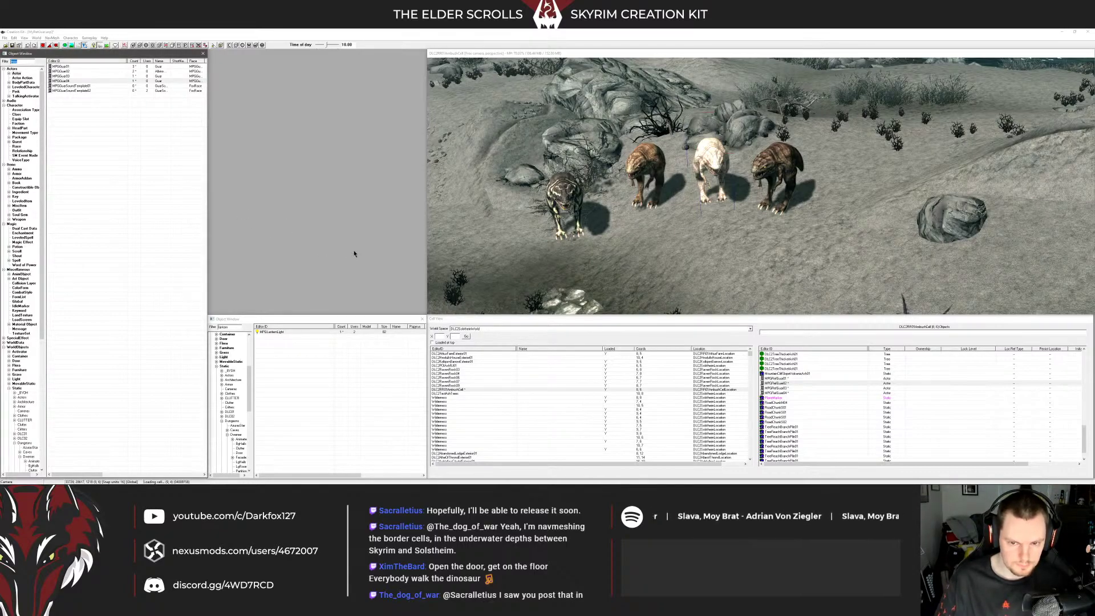
pyautogui.click(398, 255)
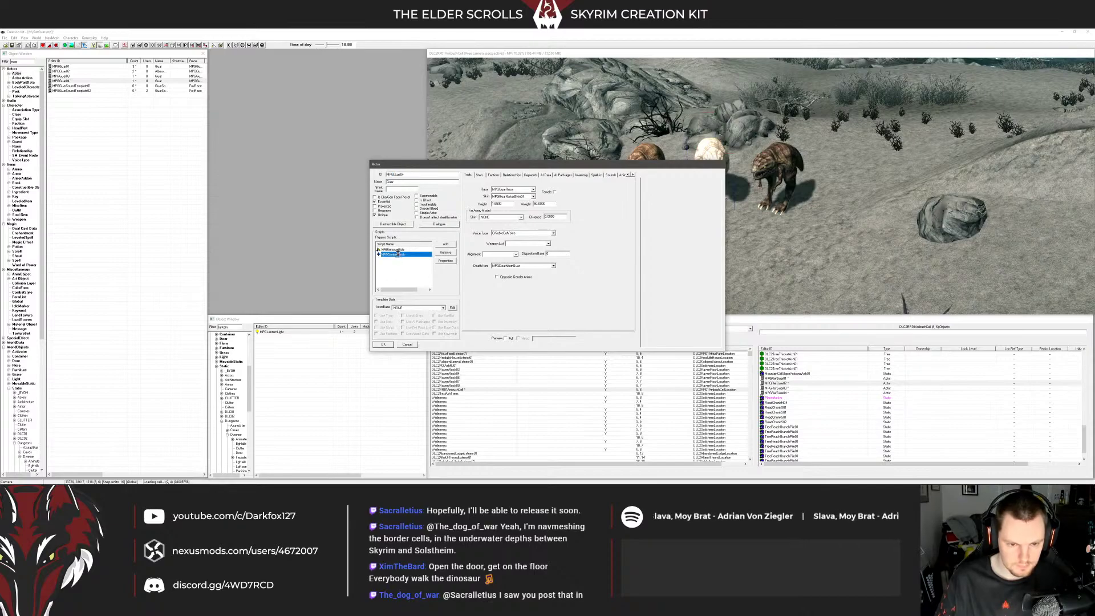
pyautogui.doubleClick(398, 254)
pyautogui.click(591, 185)
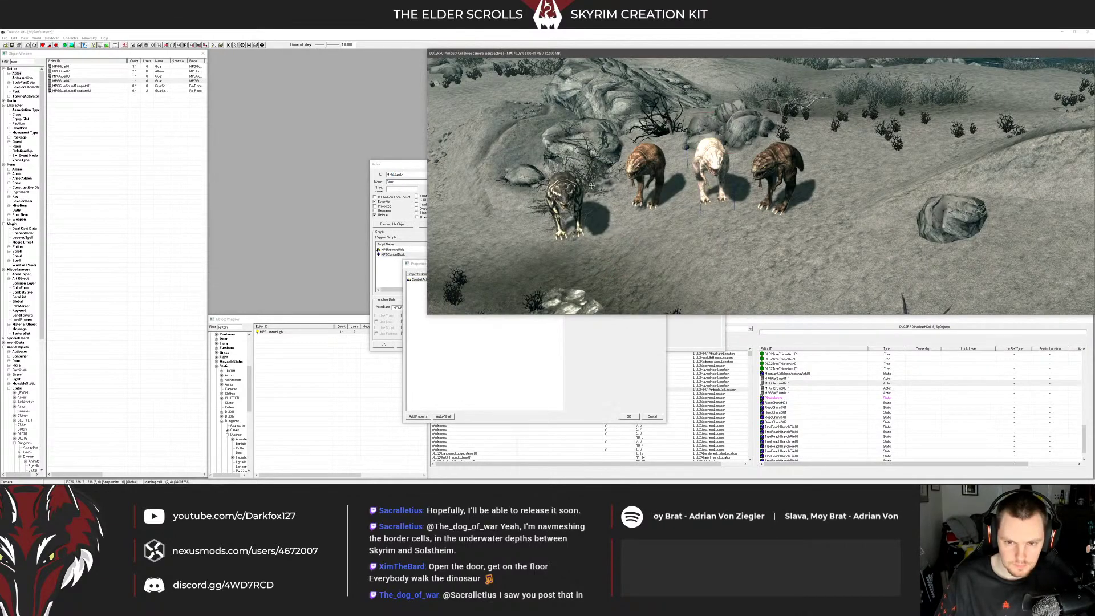
pyautogui.click(454, 320)
pyautogui.click(479, 279)
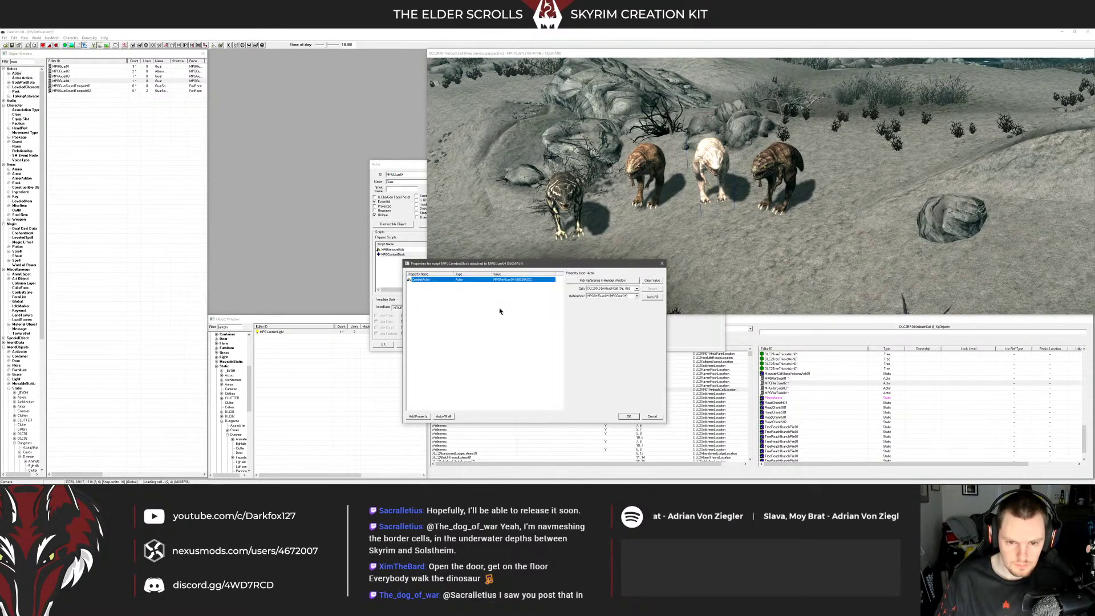
pyautogui.click(627, 416)
pyautogui.click(384, 344)
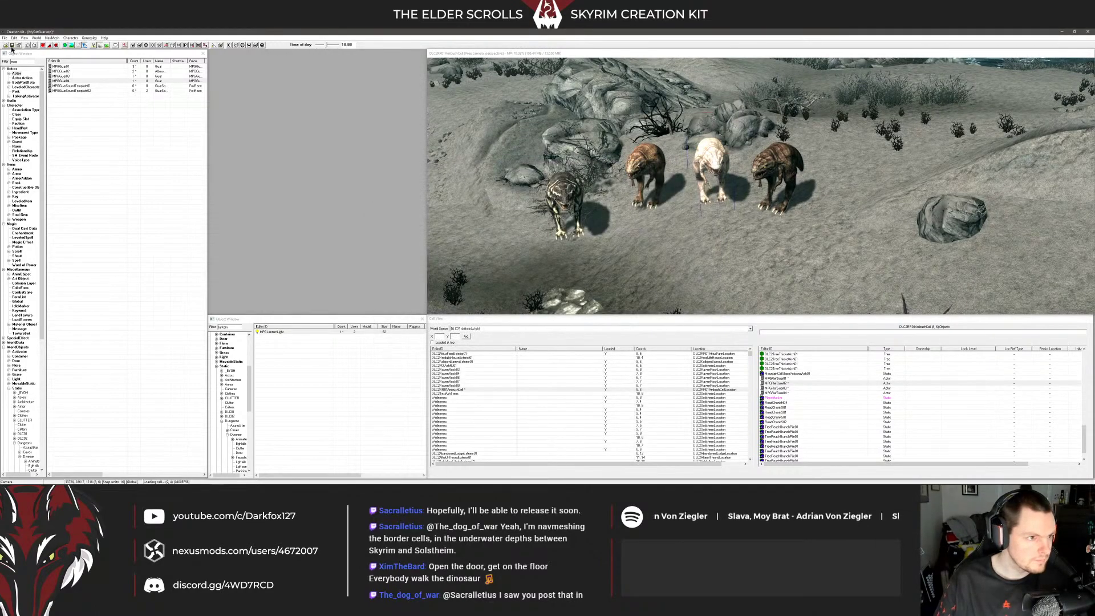
# Save the plugin and open the MPGDialogueQuest quest
pyautogui.click(12, 45)
pyautogui.click(17, 141)
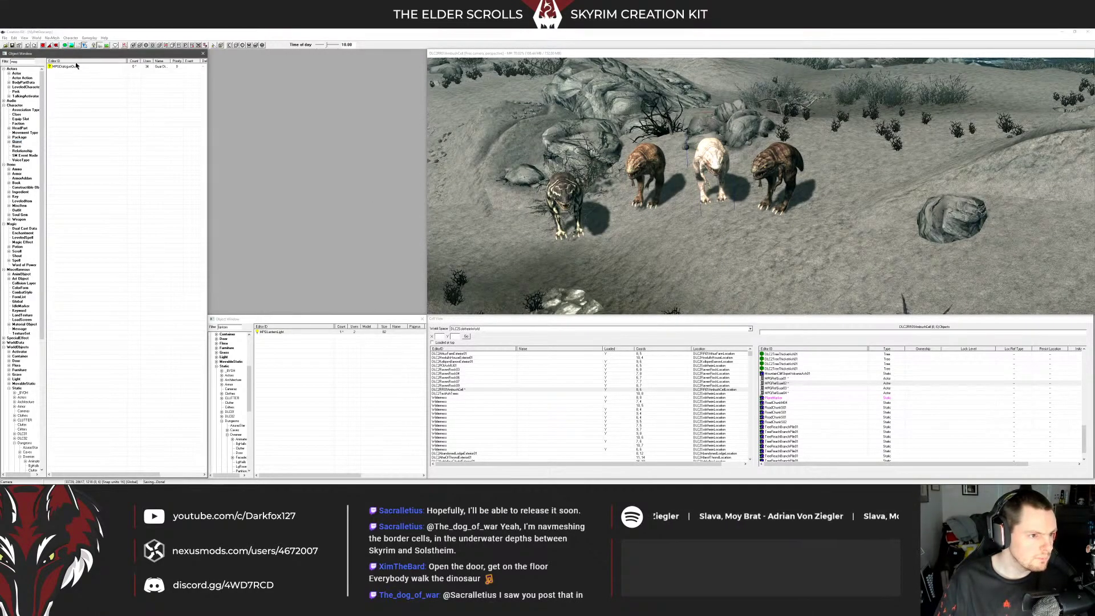
pyautogui.doubleClick(66, 66)
# Switch to the My Pet Guar board in Trello and archive the Combat Script Reference and Empty Area cards from the Checks list
pyautogui.click(38, 480)
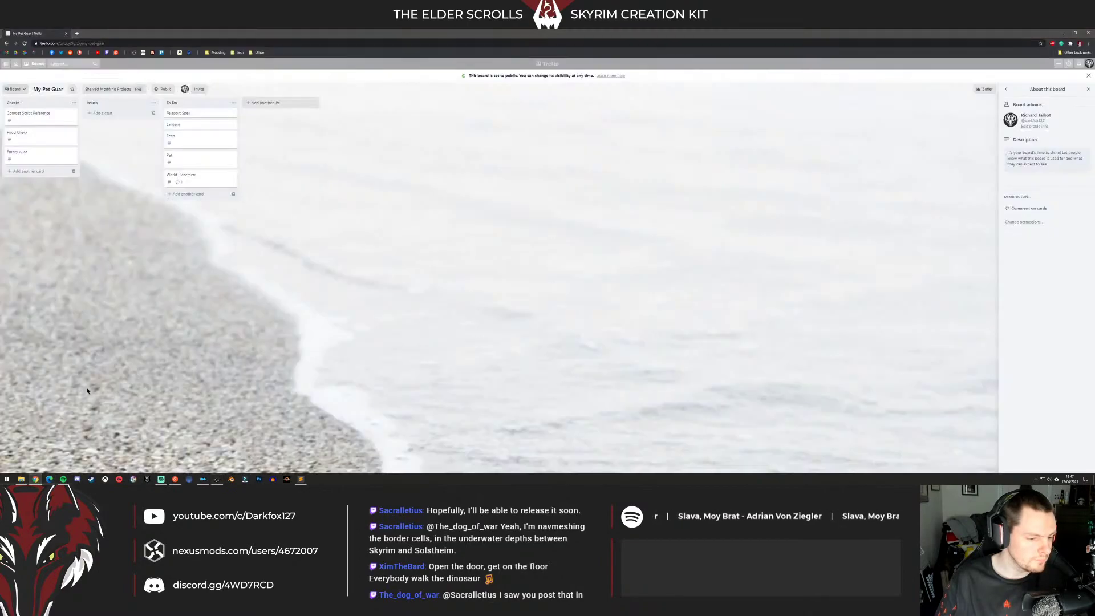
pyautogui.click(72, 113)
pyautogui.press('Escape')
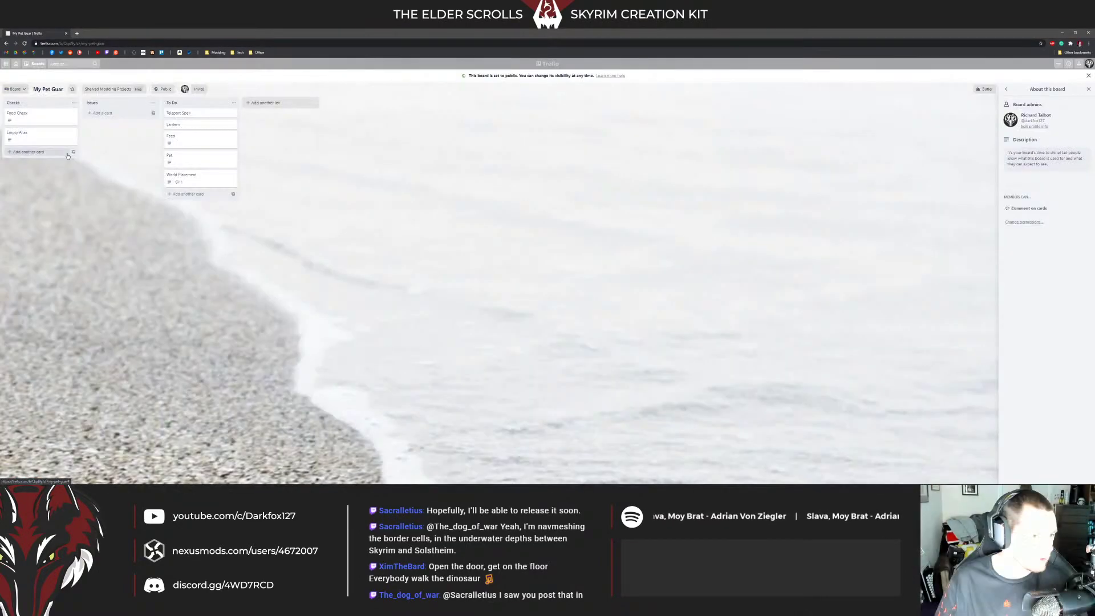
pyautogui.click(73, 133)
pyautogui.click(95, 205)
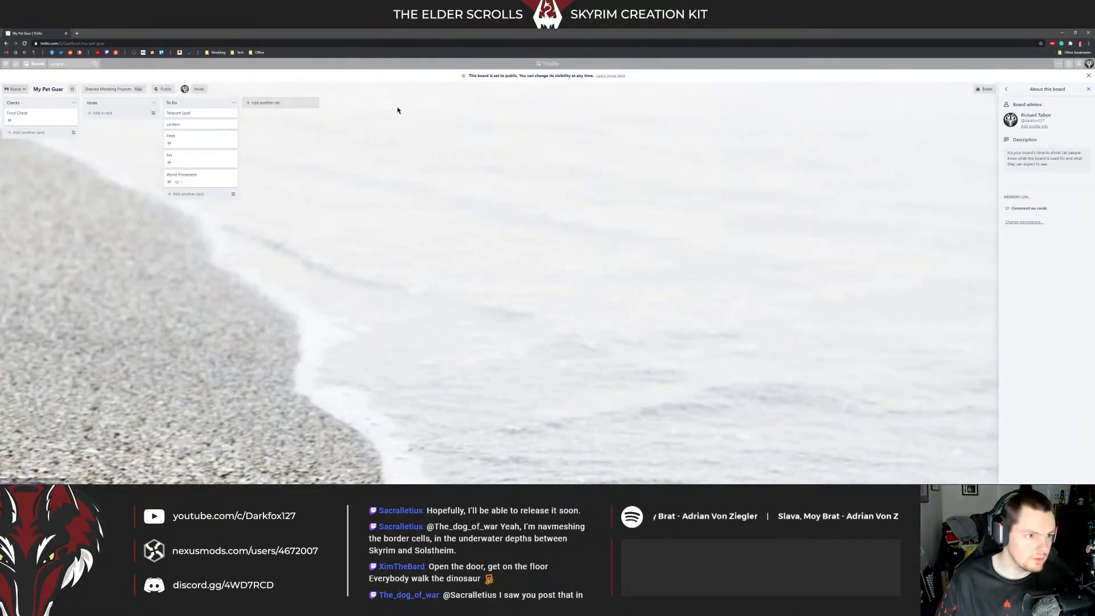
pyautogui.click(1074, 33)
pyautogui.click(1062, 32)
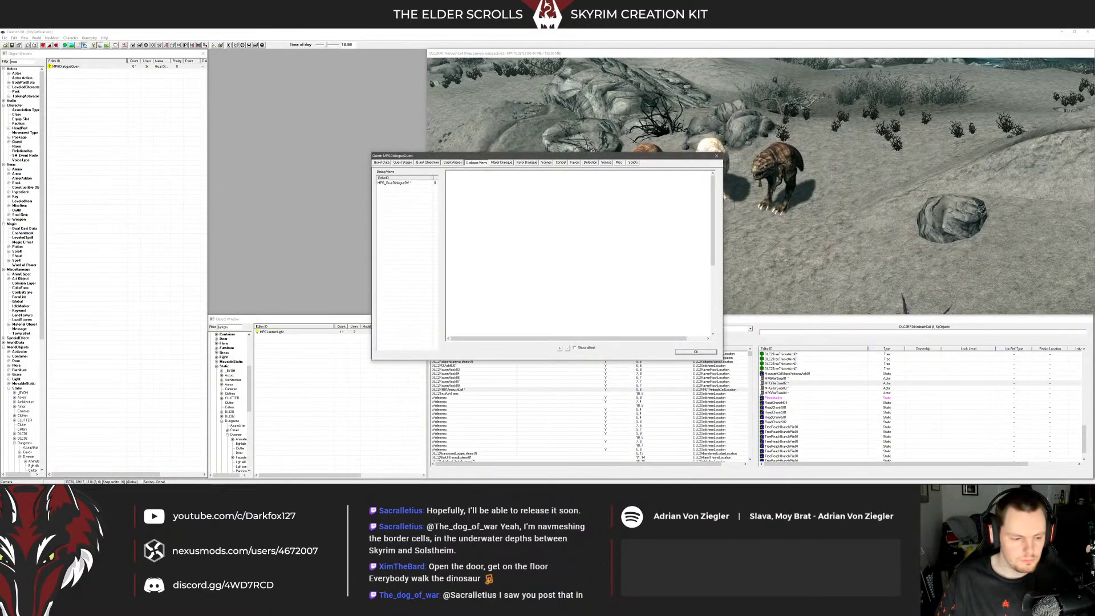
# Review the card left in the Trello board's Checks list, and display the guar dialogue view of MPGDialogueQuest in the Creation Kit
pyautogui.click(38, 479)
pyautogui.click(1075, 33)
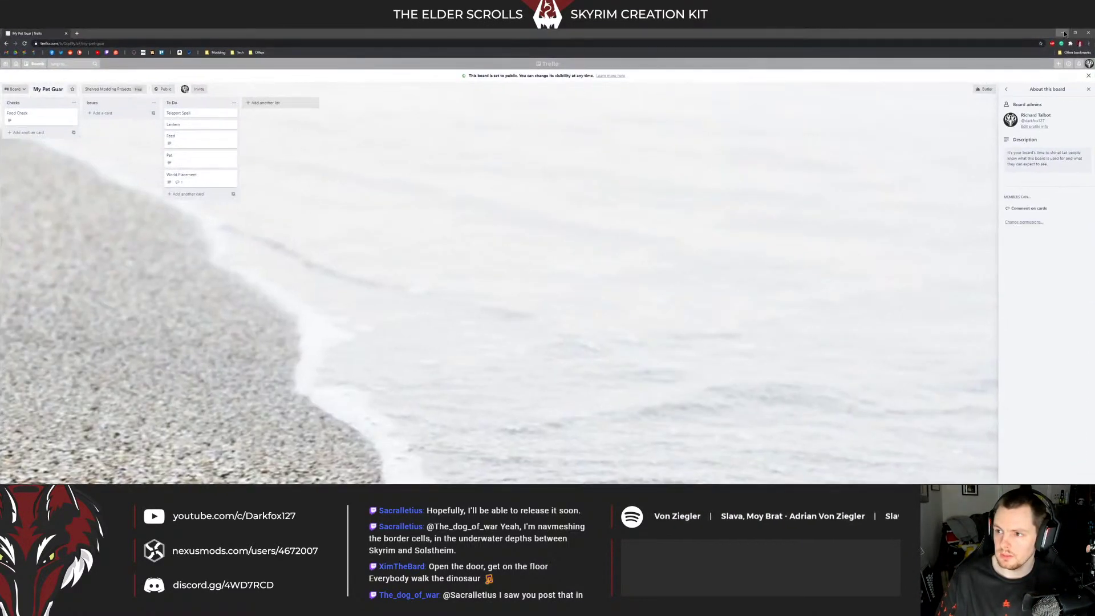
pyautogui.click(1061, 32)
pyautogui.click(411, 183)
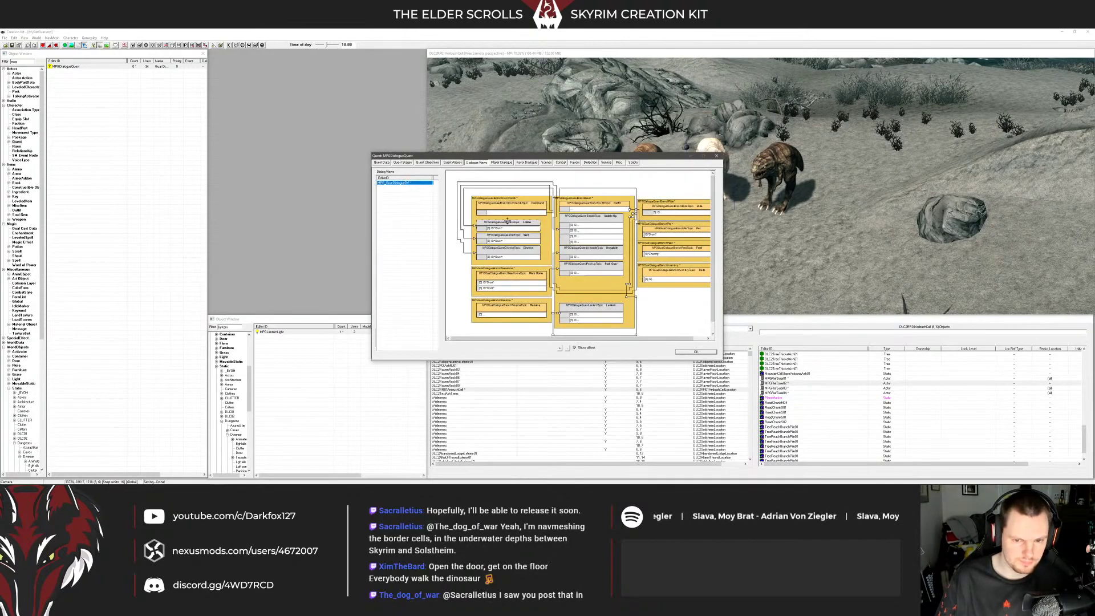
# In MPGDialogueQuest's aliases, set PetGuar01's specific reference to the brown guar second from the left among those placed in the scene
pyautogui.click(452, 162)
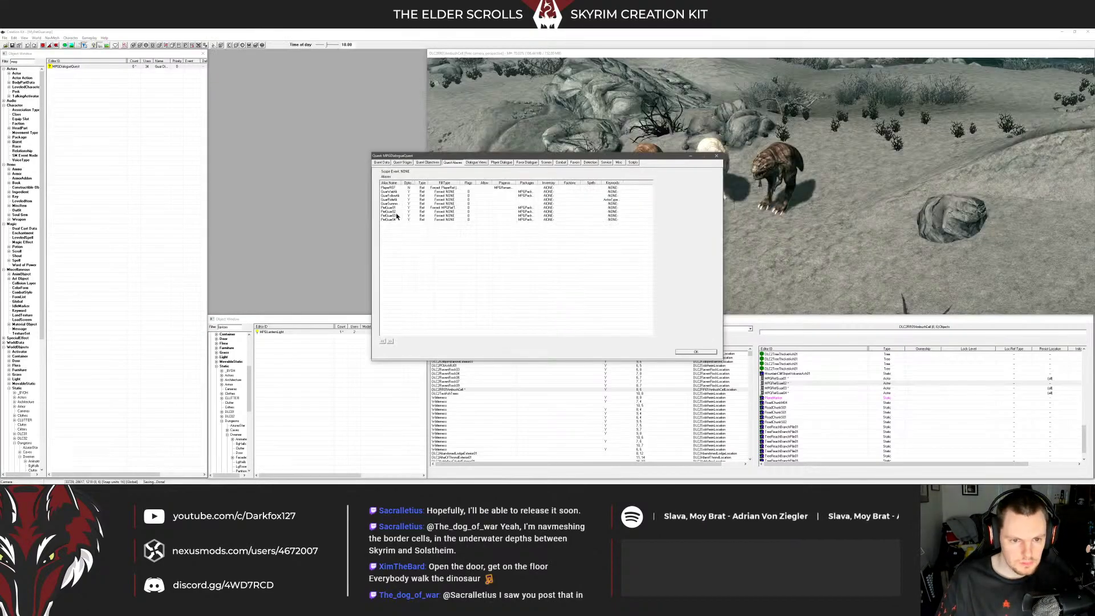
pyautogui.moveTo(402, 183); pyautogui.dragTo(429, 184)
pyautogui.doubleClick(399, 207)
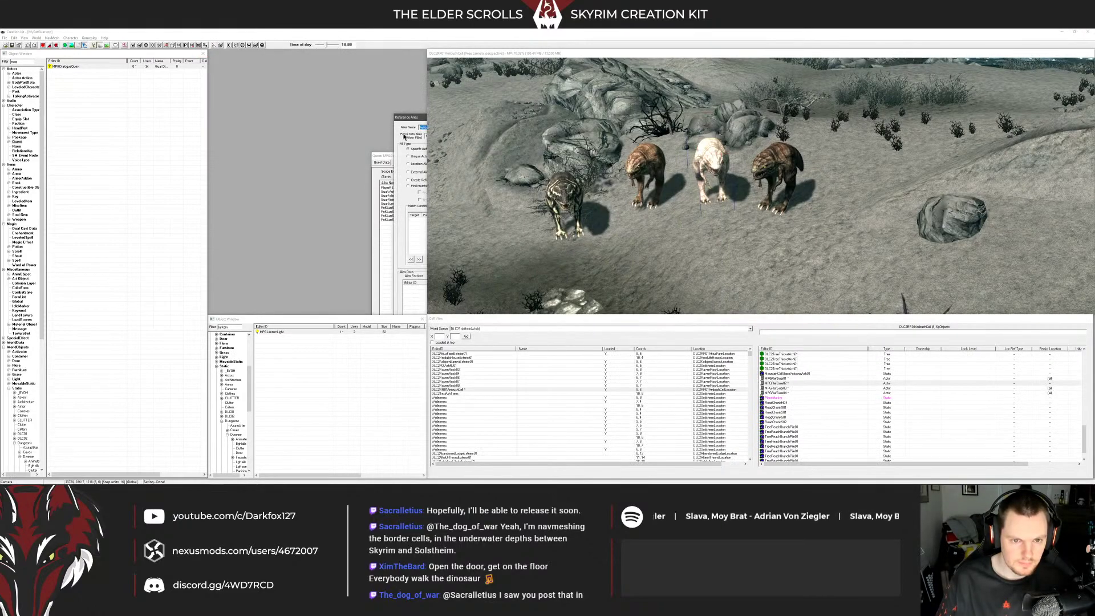
pyautogui.moveTo(407, 120); pyautogui.dragTo(304, 116)
pyautogui.click(411, 144)
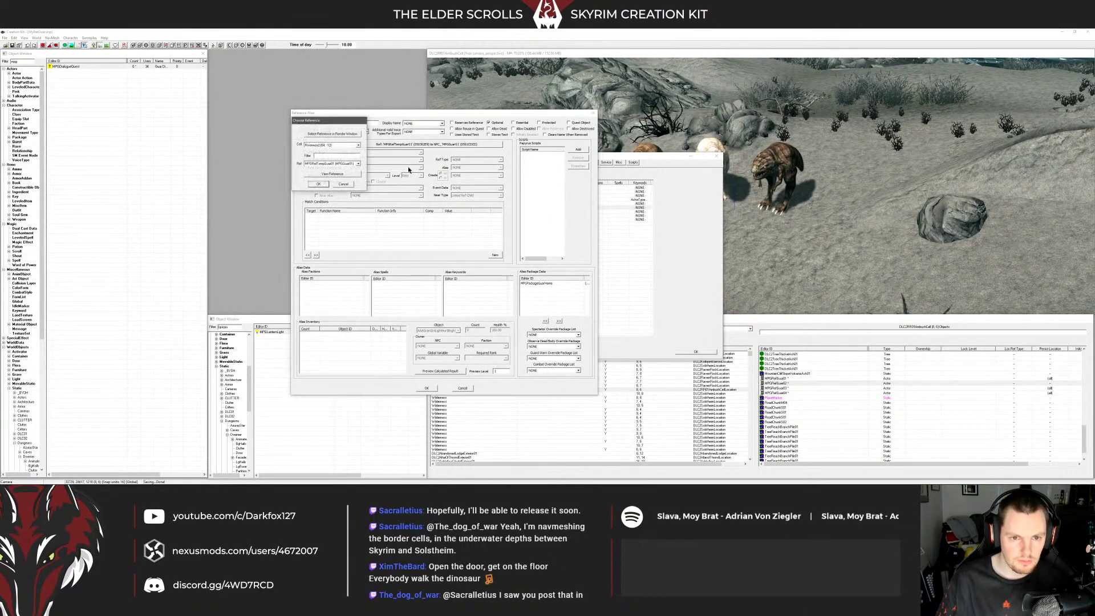
pyautogui.click(331, 134)
pyautogui.click(643, 161)
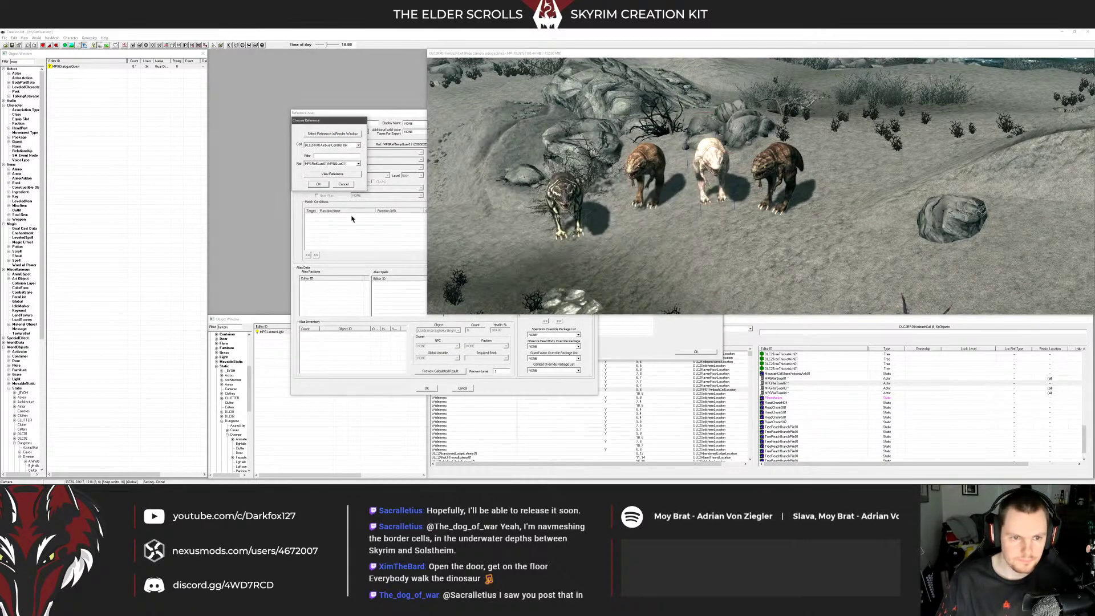
pyautogui.click(319, 184)
pyautogui.click(427, 388)
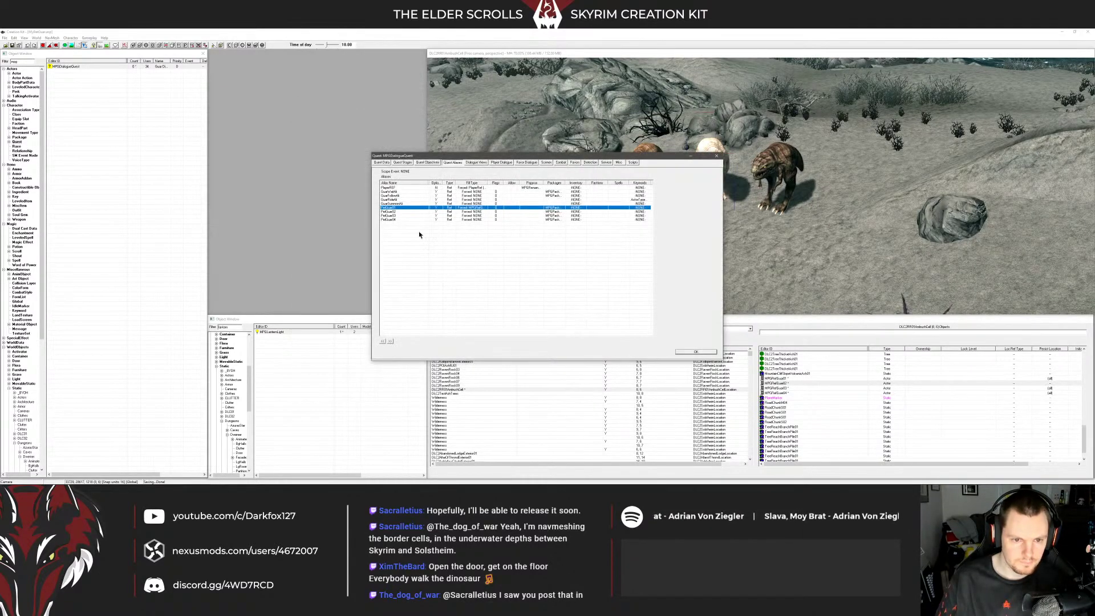
# Set the PetGuar02 alias's specific reference to the white guar placed in the scene
pyautogui.click(405, 211)
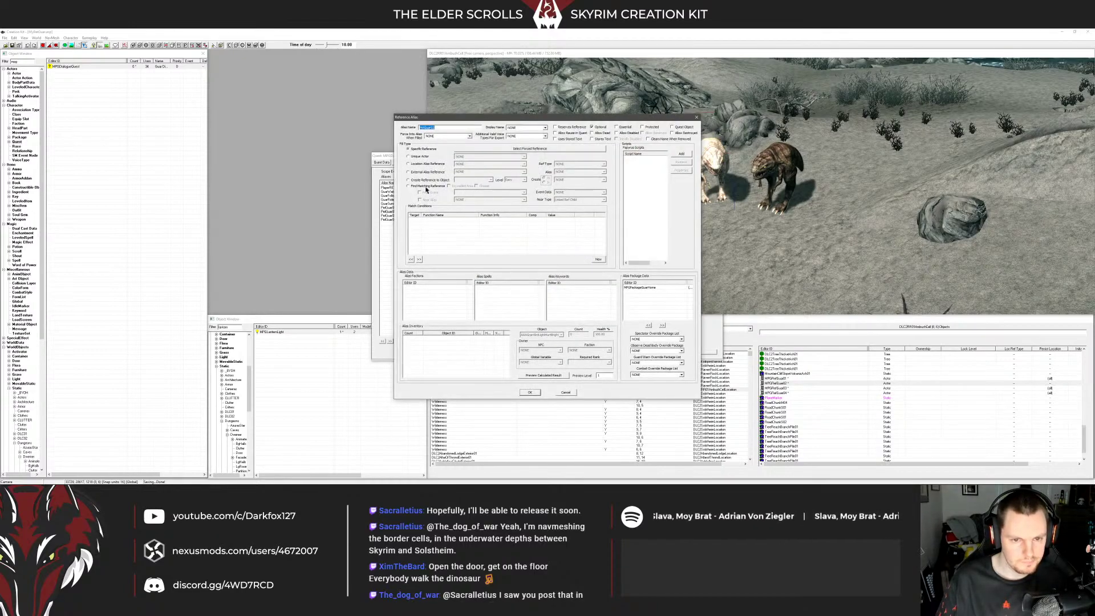
pyautogui.click(530, 148)
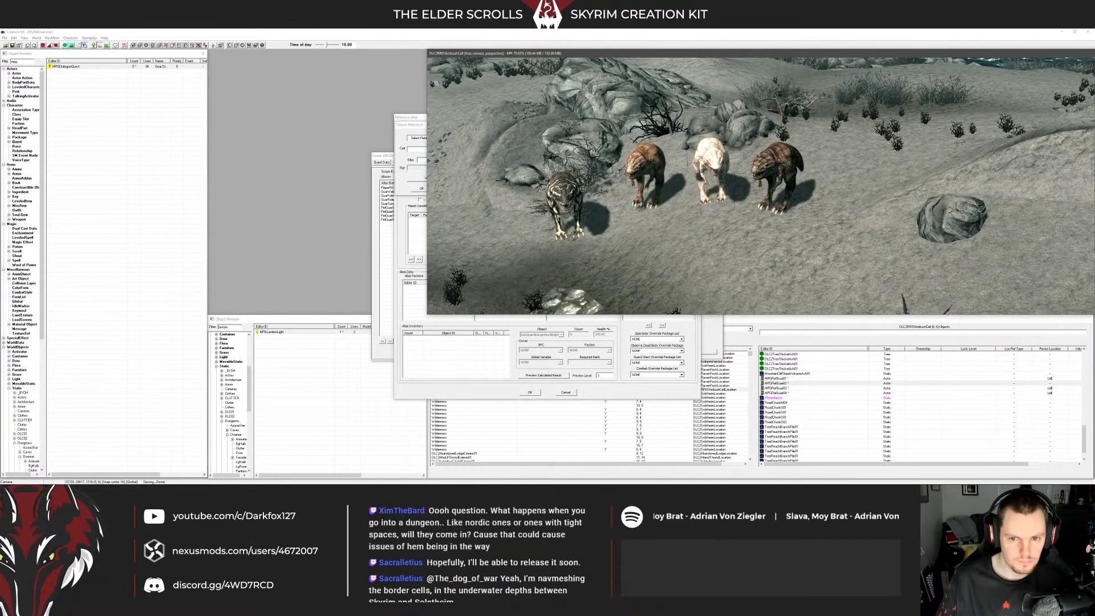
pyautogui.doubleClick(725, 154)
pyautogui.click(421, 189)
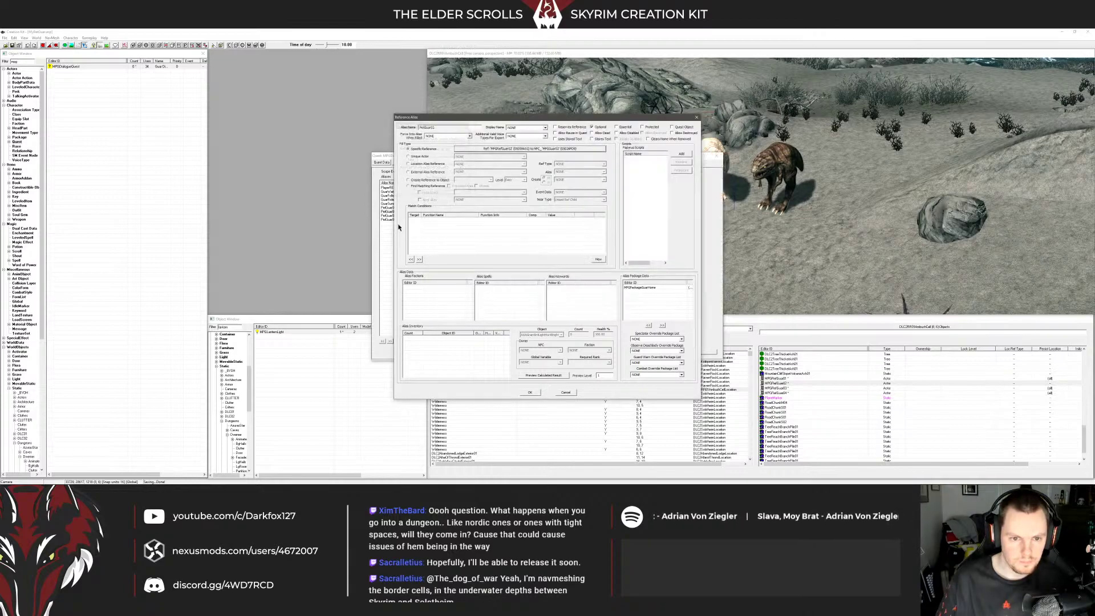
pyautogui.click(529, 393)
# Set the PetGuar03 alias's specific reference to the brown guar at the far right of the group
pyautogui.click(400, 215)
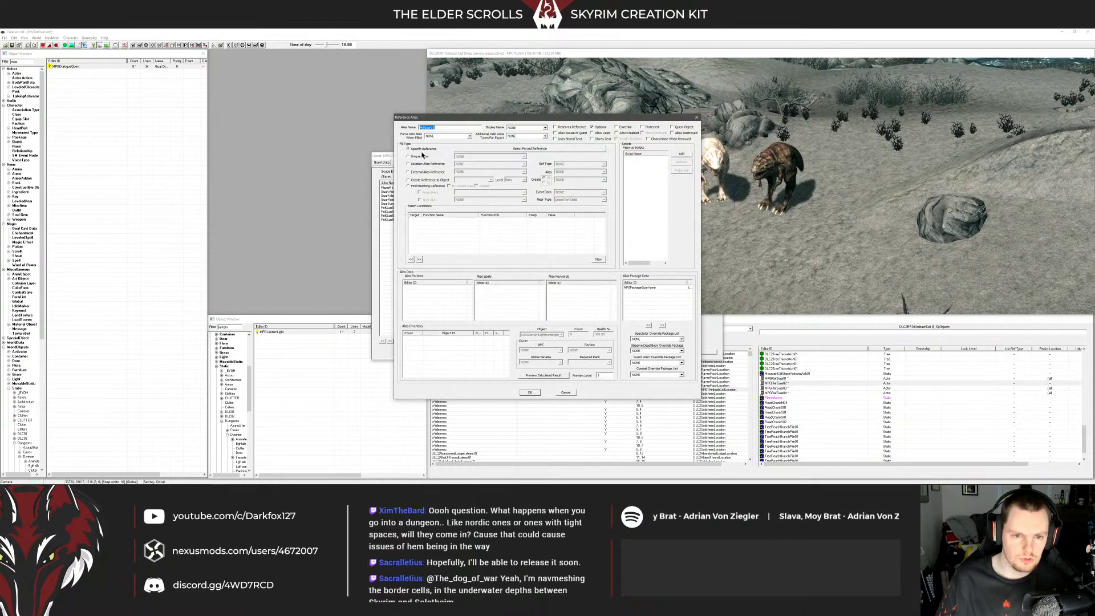
pyautogui.click(466, 149)
pyautogui.click(419, 138)
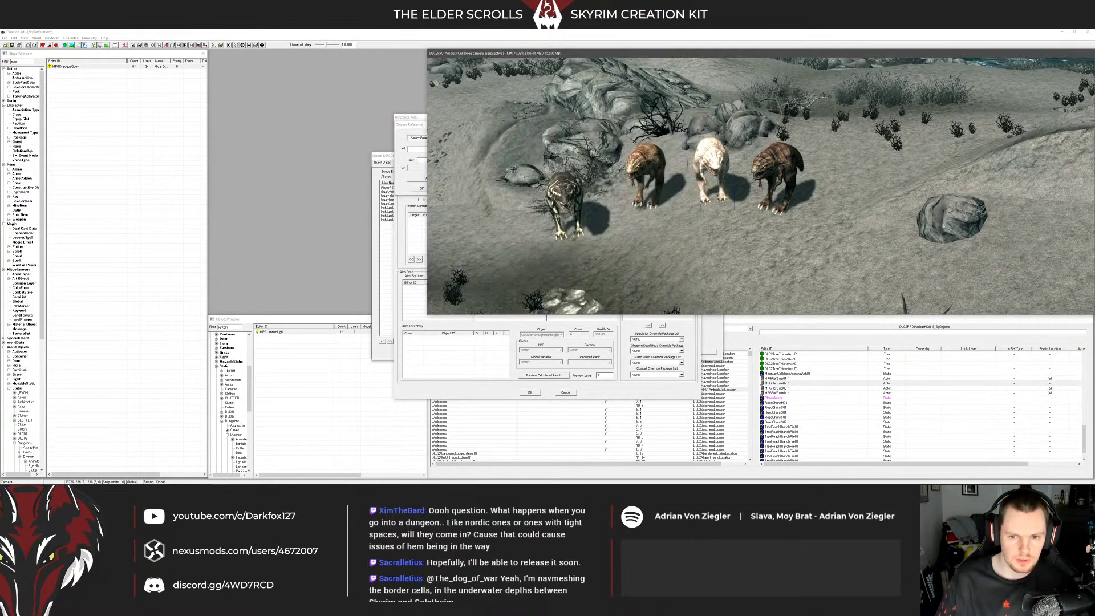
pyautogui.doubleClick(766, 164)
pyautogui.click(420, 189)
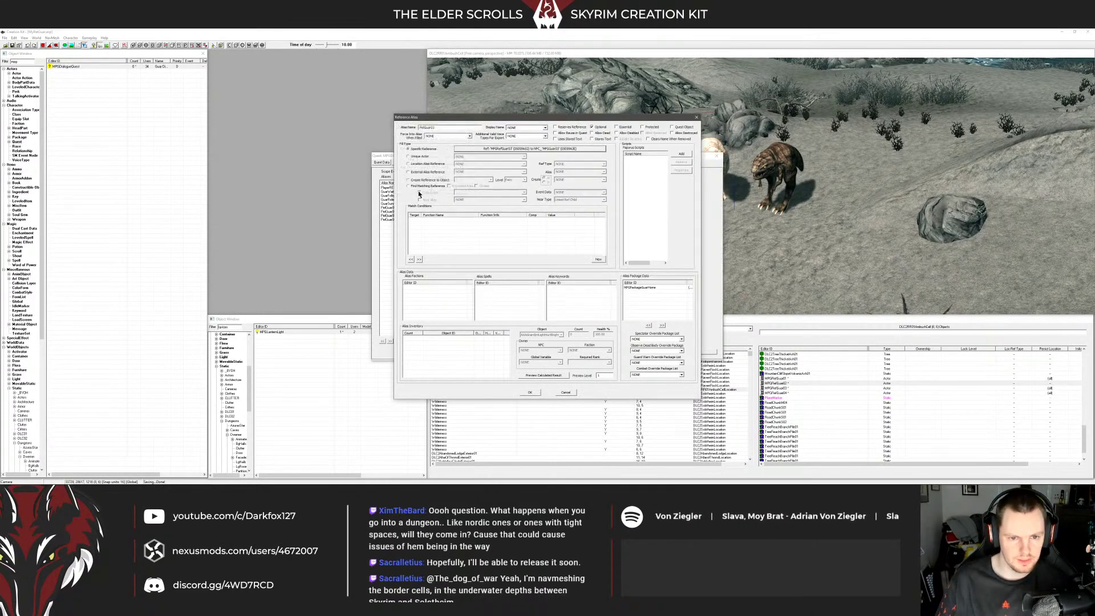
pyautogui.click(567, 393)
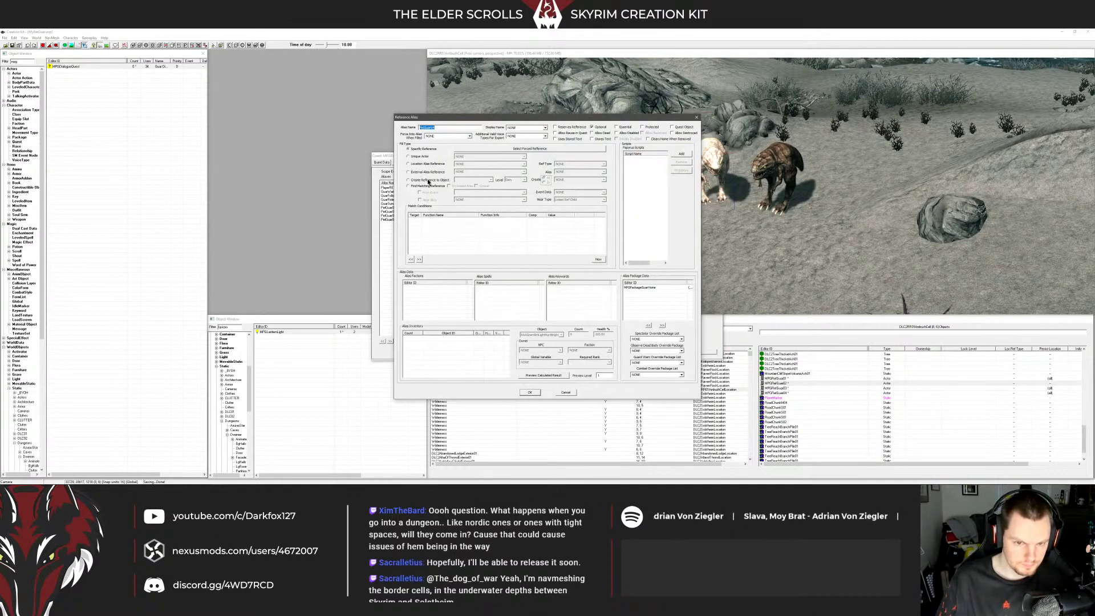
# Set the PetGuar04 alias's specific reference to the dark striped guar at the far left of the group
pyautogui.click(450, 150)
pyautogui.click(436, 138)
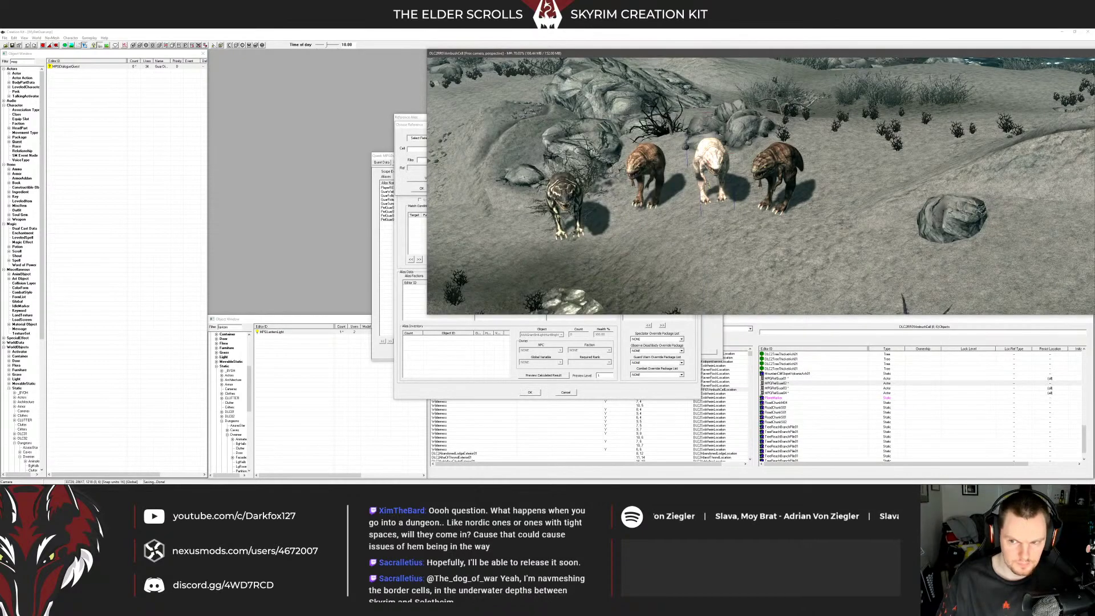
pyautogui.doubleClick(581, 179)
pyautogui.click(422, 188)
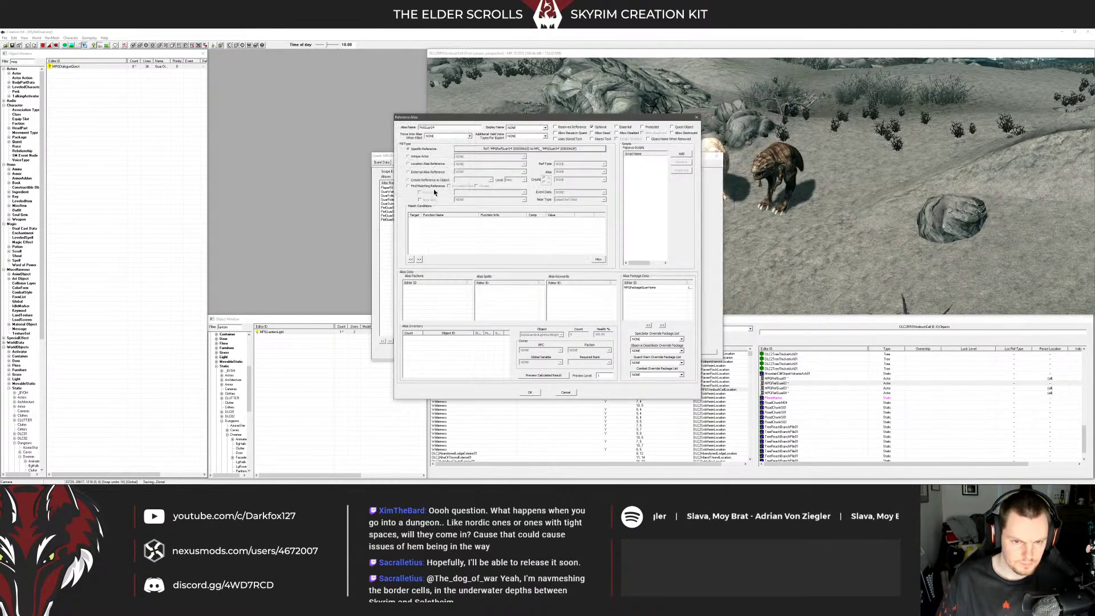
pyautogui.click(529, 393)
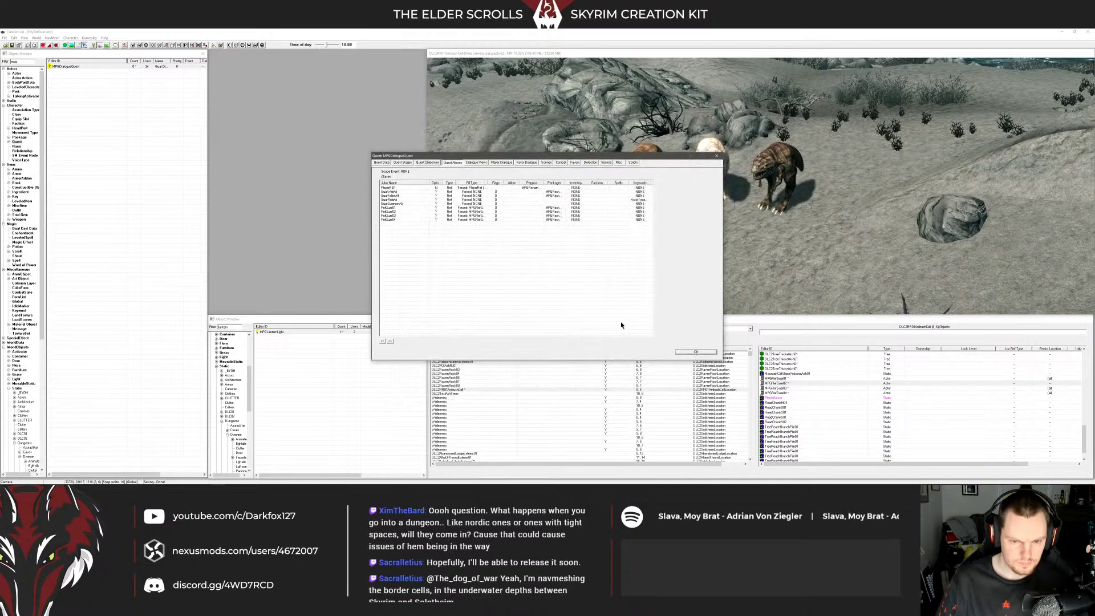
# Accept the quest's alias changes, and reopen MPGDialogueQuest to its guar dialogue view
pyautogui.click(644, 318)
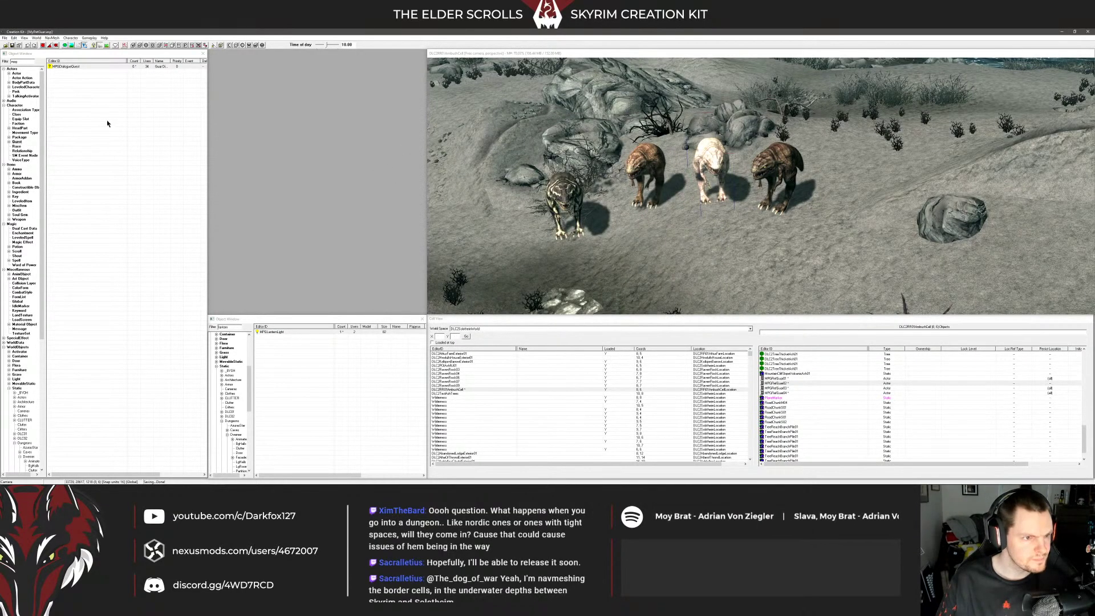
pyautogui.click(486, 155)
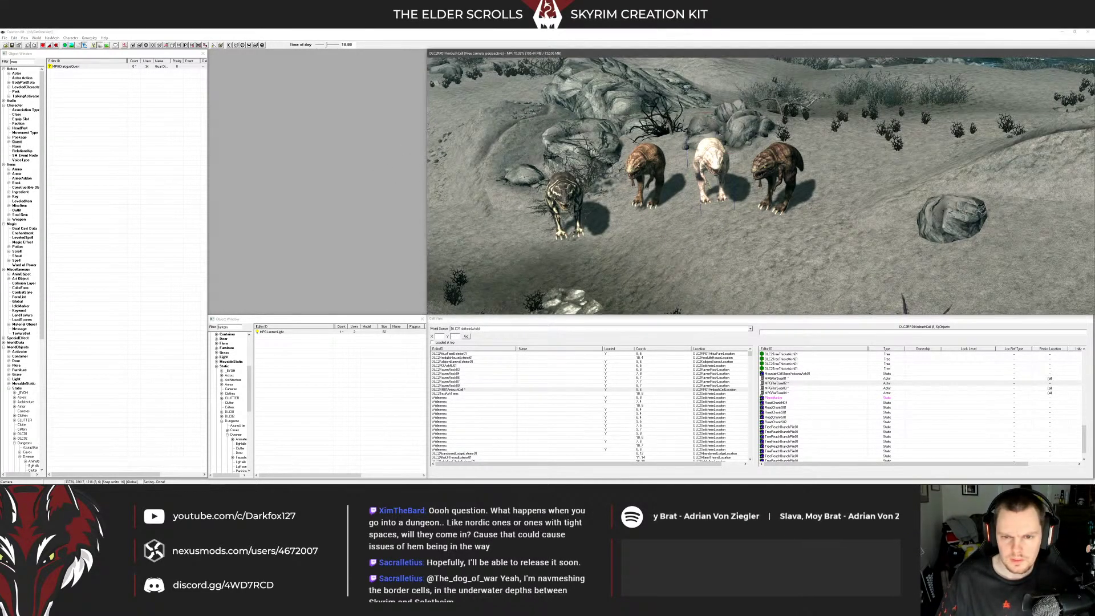
pyautogui.click(187, 126)
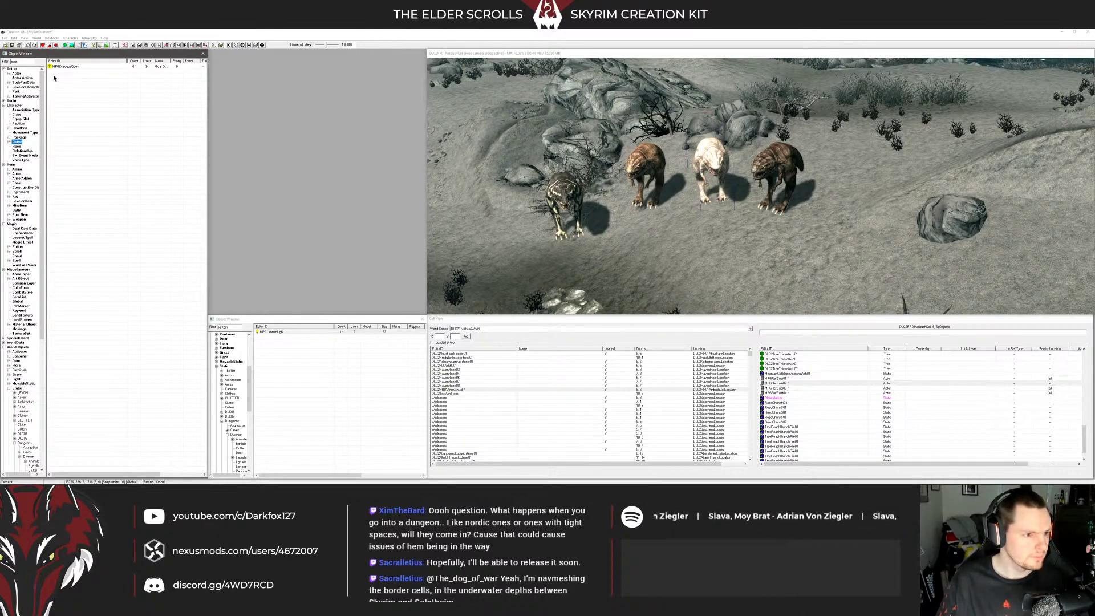
pyautogui.doubleClick(66, 67)
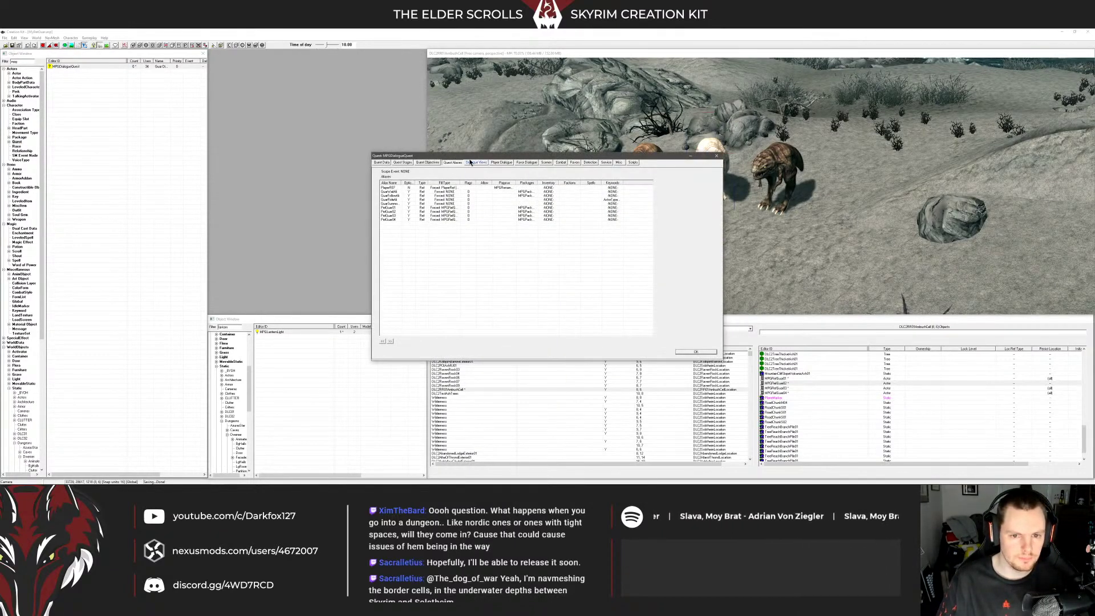
pyautogui.click(476, 163)
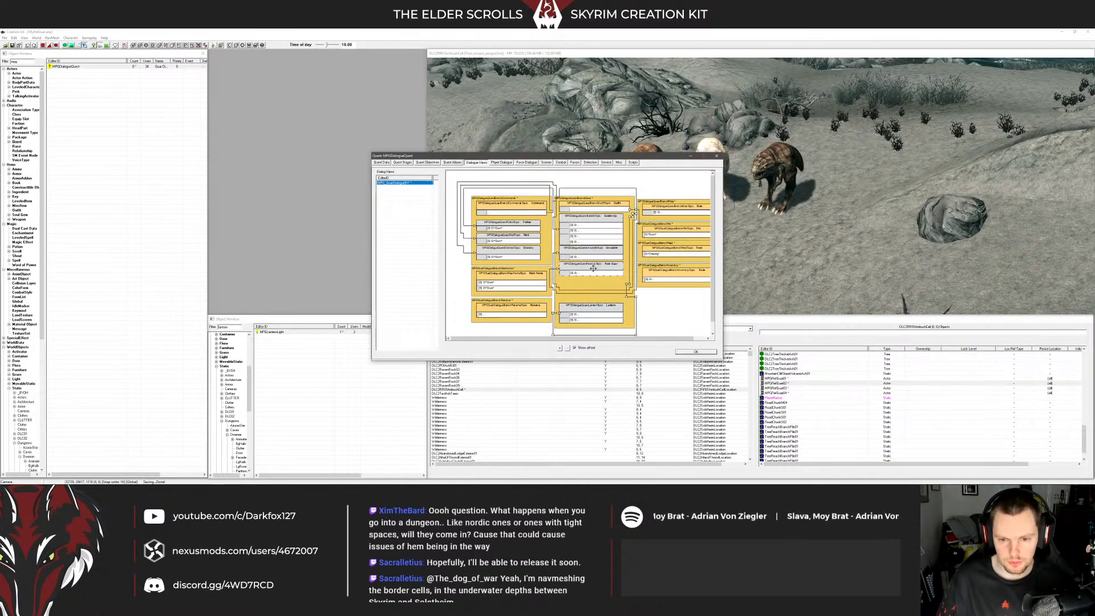
# Copy all conditions from the Pack Guar topic's existing response info and review its end script fragment
pyautogui.doubleClick(577, 276)
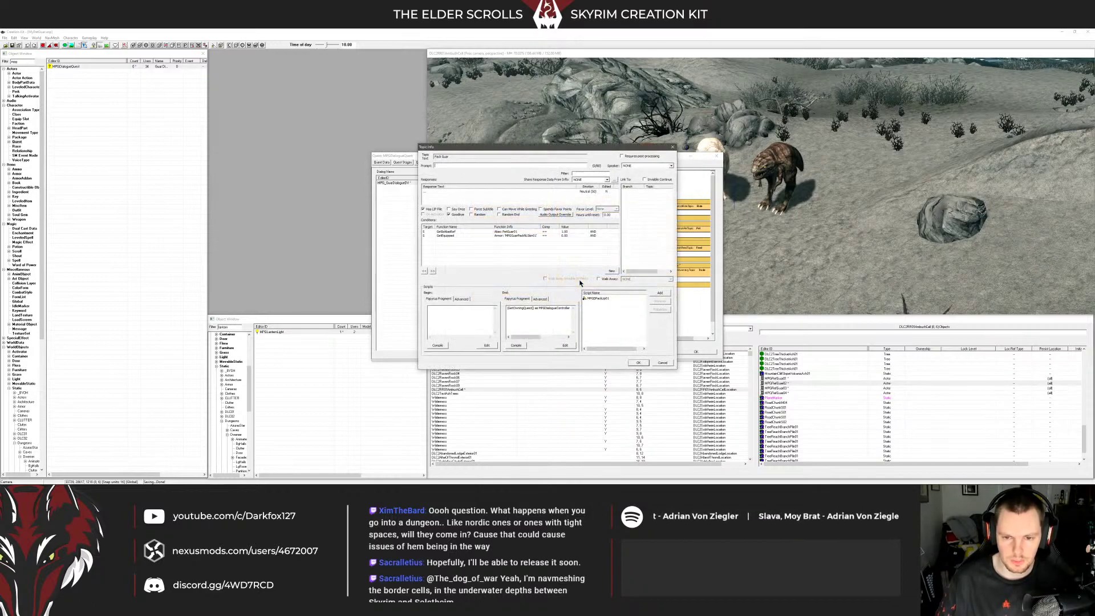
pyautogui.rightClick(515, 249)
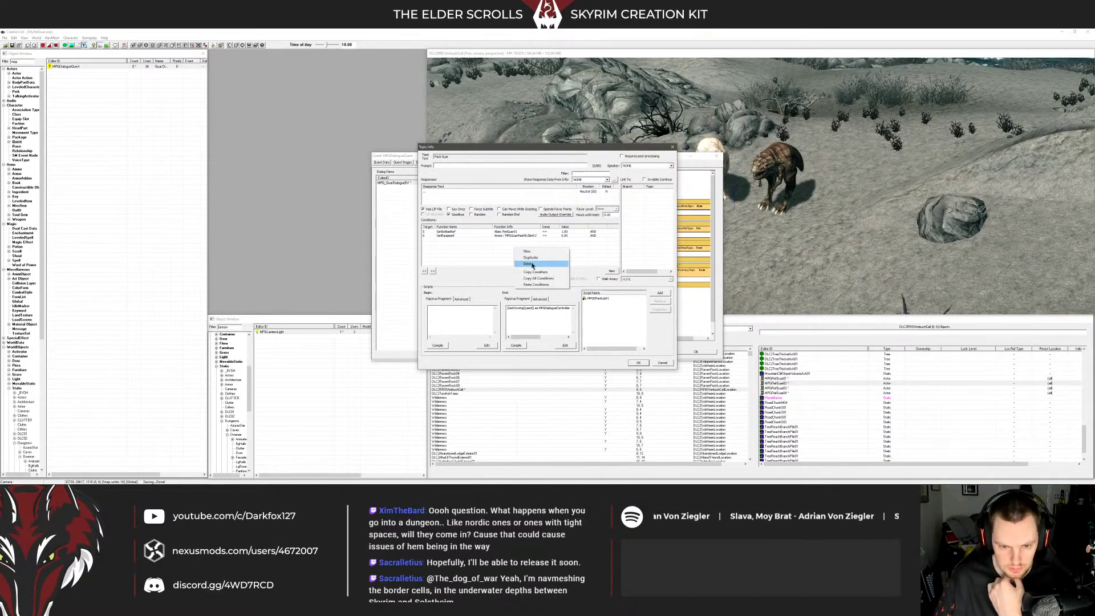
pyautogui.click(538, 279)
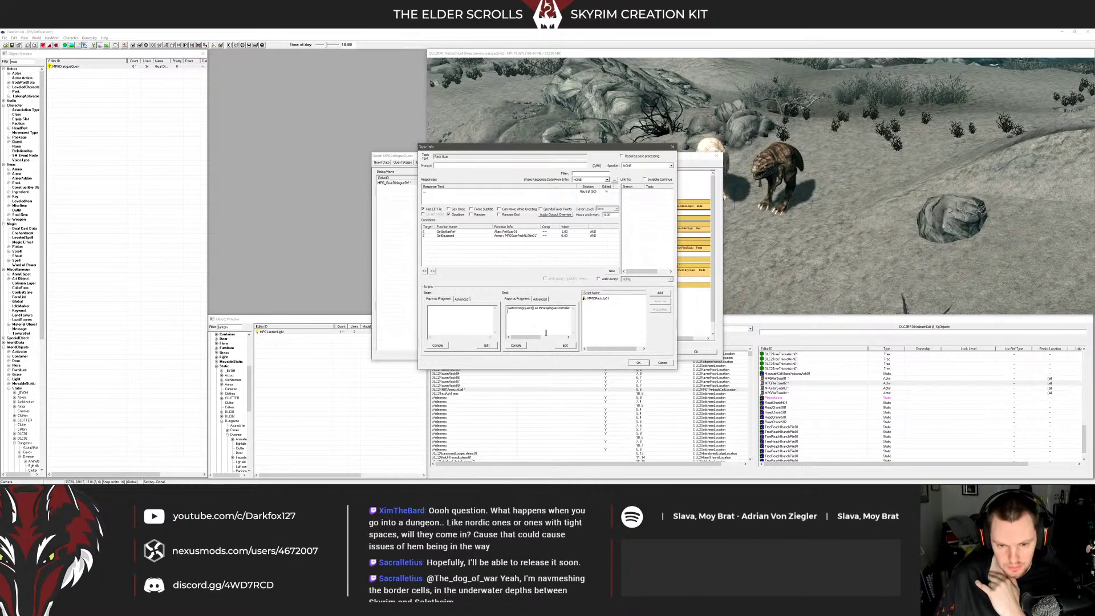
pyautogui.moveTo(530, 337); pyautogui.dragTo(559, 337)
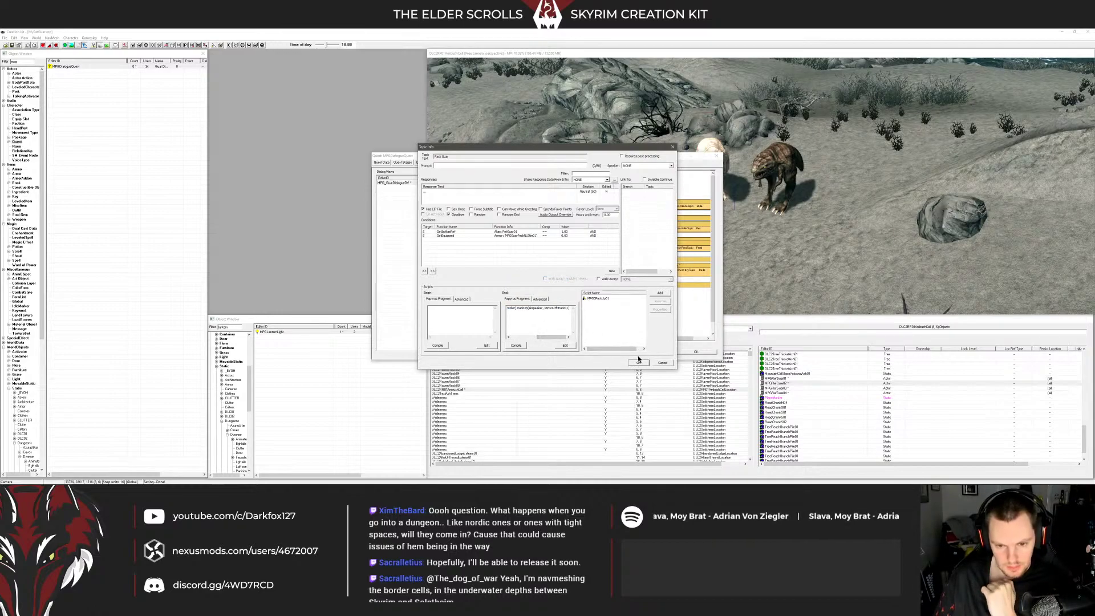
pyautogui.click(637, 363)
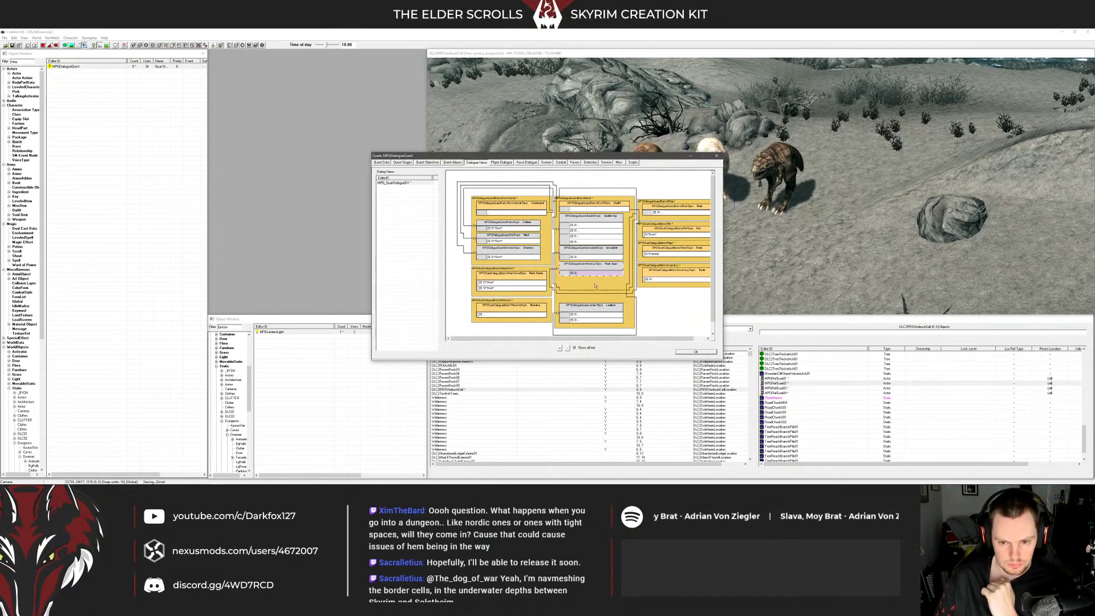
# Add a new info with a response to the Pack Guar topic and paste the copied conditions into it
pyautogui.click(593, 286)
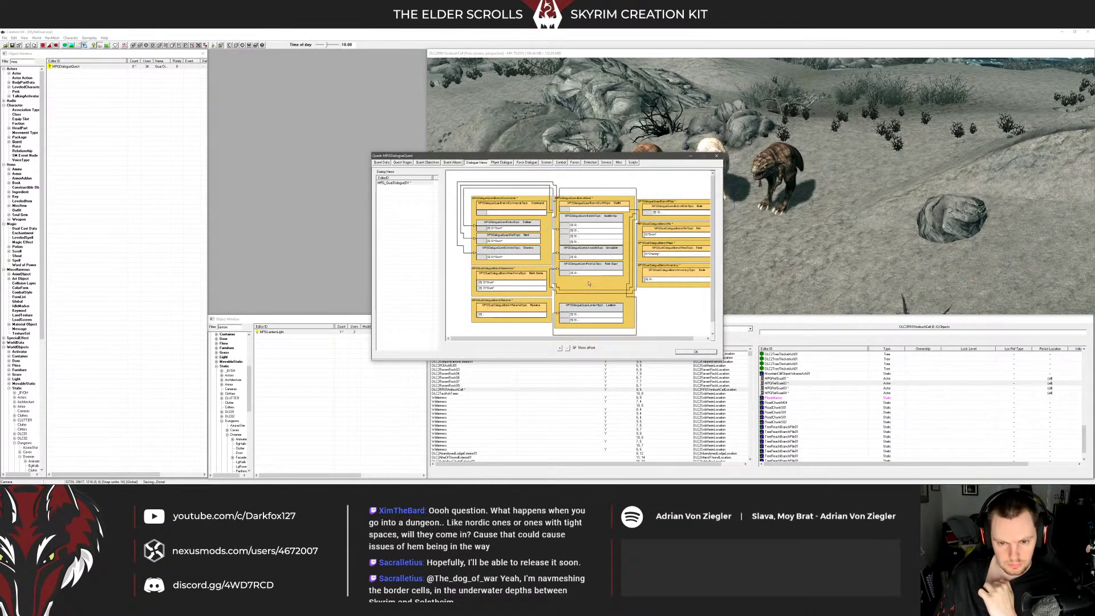
pyautogui.rightClick(584, 286)
pyautogui.click(589, 265)
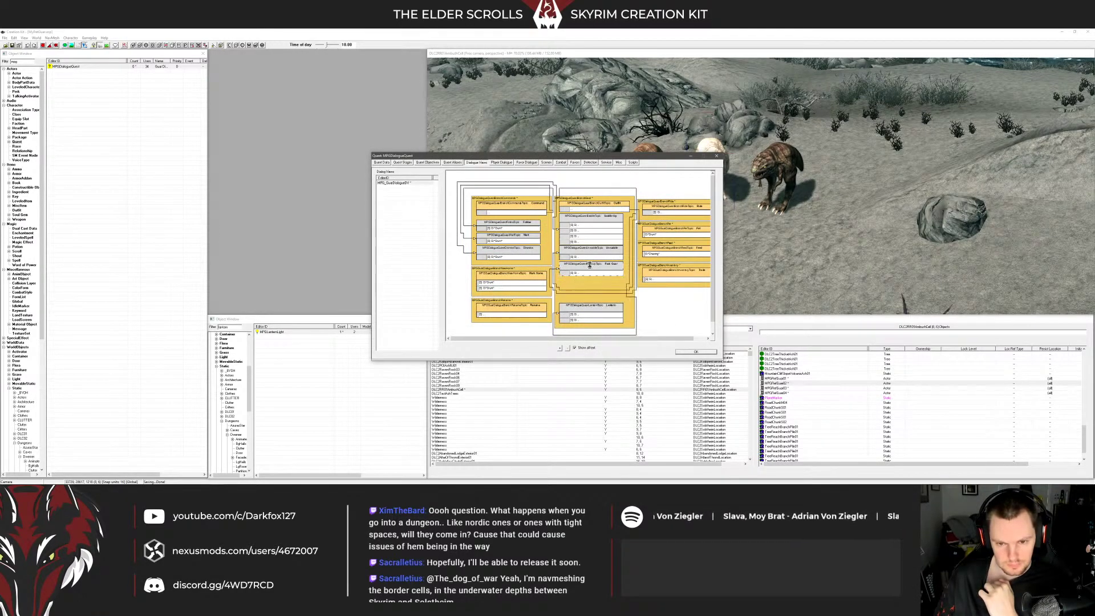
pyautogui.doubleClick(467, 229)
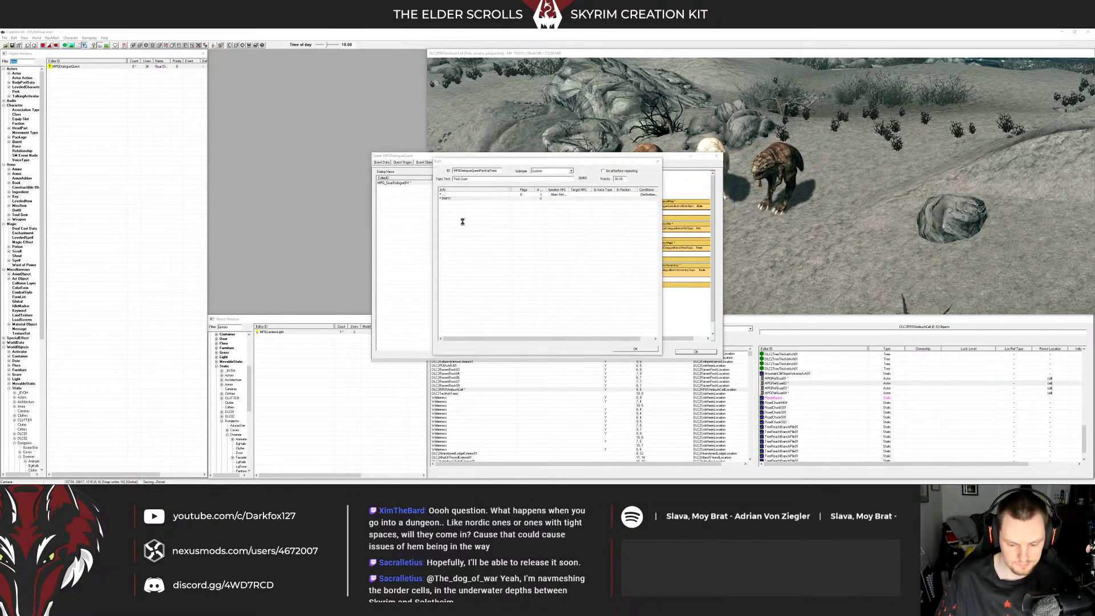
pyautogui.doubleClick(434, 210)
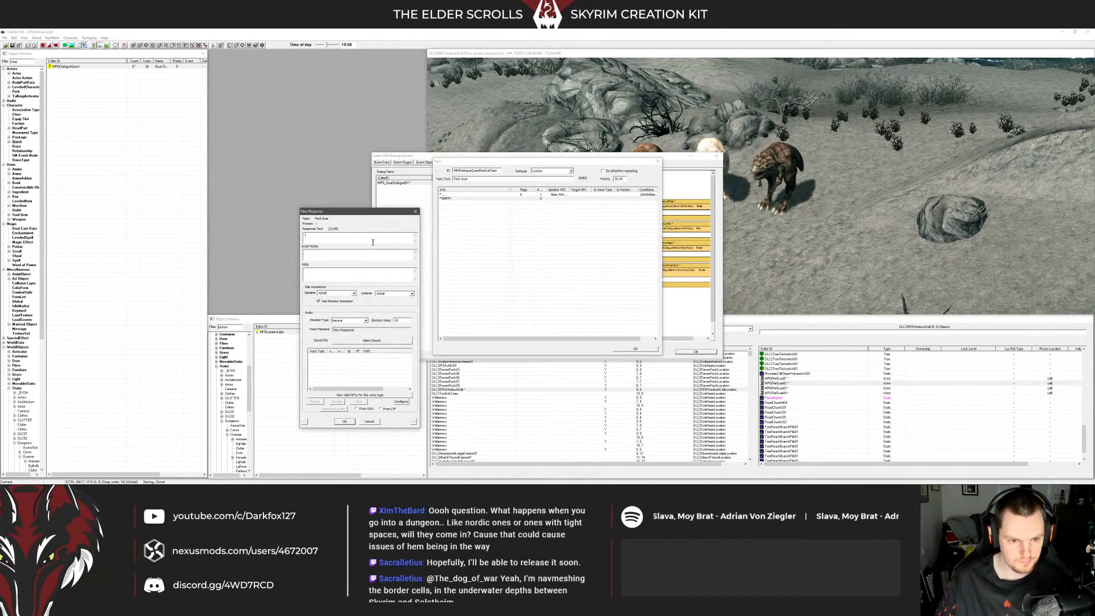
pyautogui.click(345, 422)
pyautogui.click(520, 232)
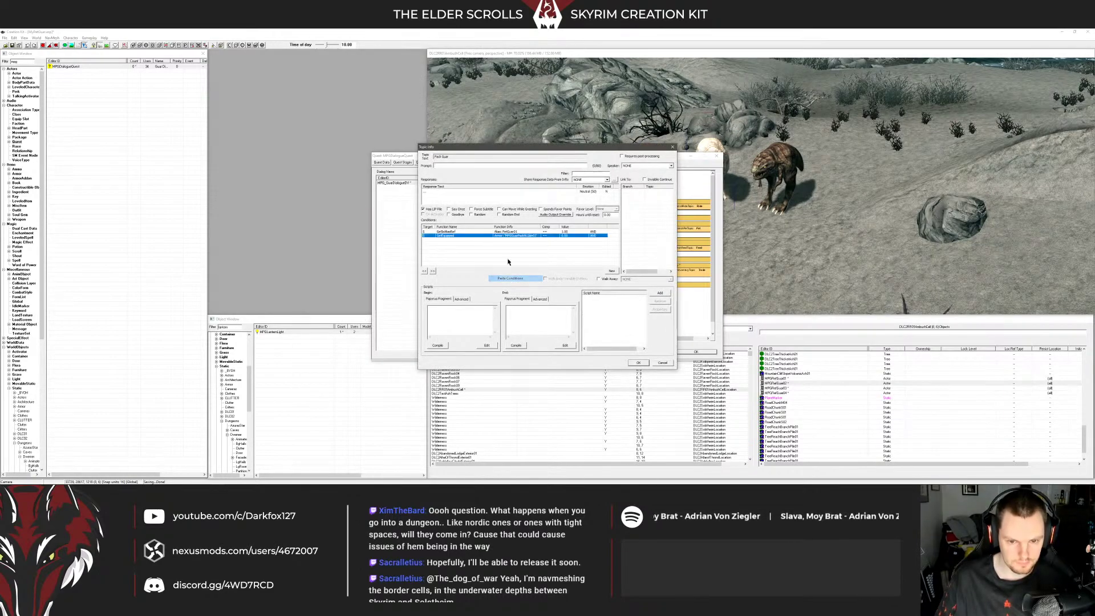
# Point the new Pack Guar info's GetIsAliasRef condition to a different pet guar alias
pyautogui.doubleClick(521, 232)
pyautogui.click(501, 251)
pyautogui.click(489, 270)
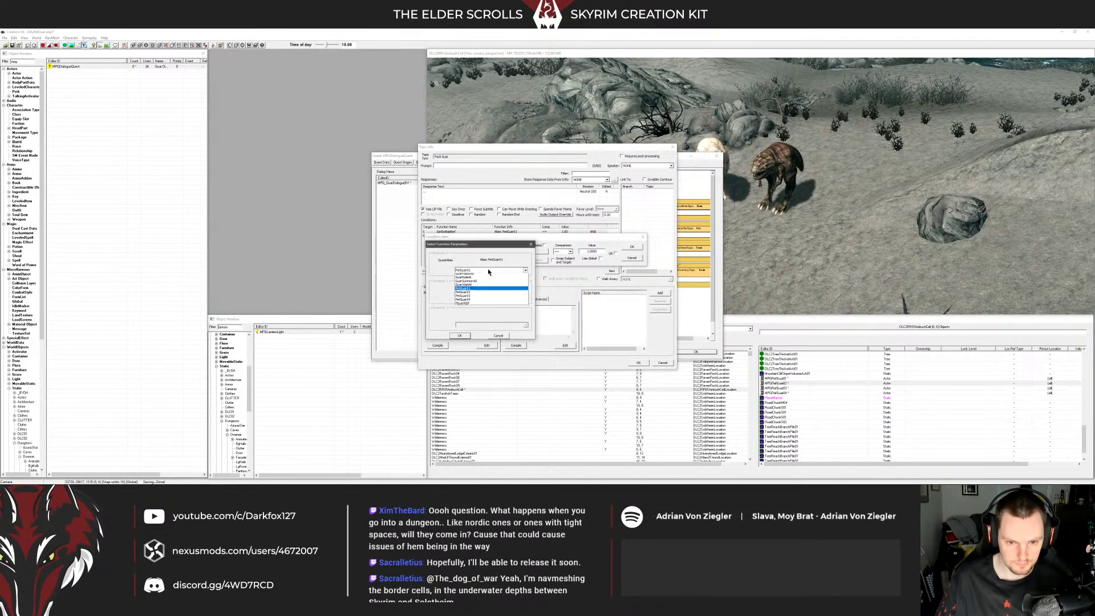
pyautogui.click(471, 298)
pyautogui.click(459, 336)
pyautogui.click(632, 246)
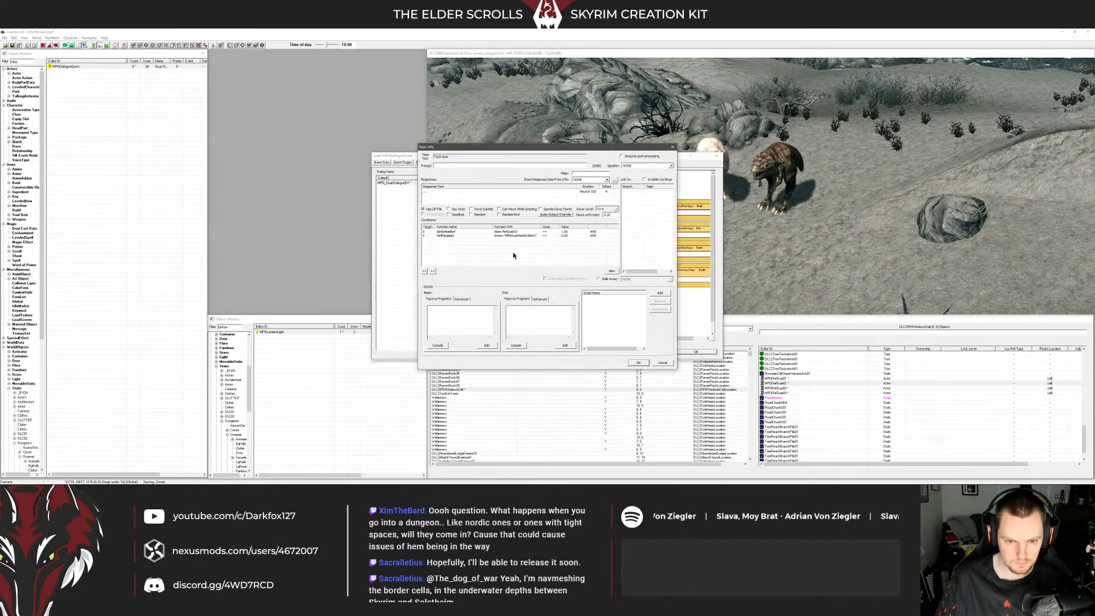
# Switch to the My Pet Guar board in Trello and add a card titled "Remove Faction Owned" to the Checks list
pyautogui.hotkey('alt', 'Tab')
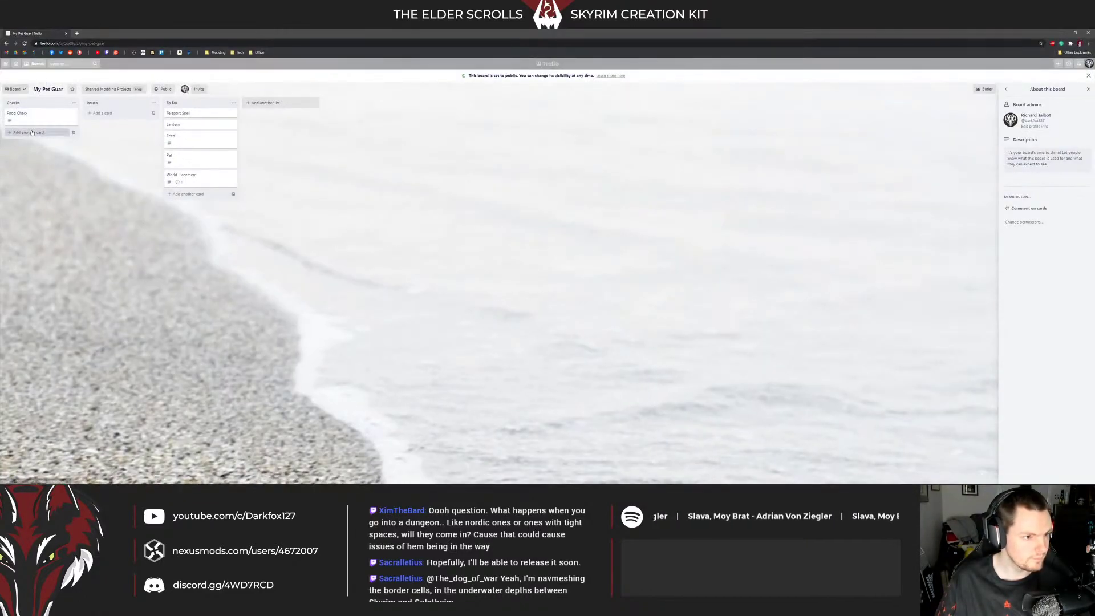
pyautogui.click(32, 133)
pyautogui.write('Ea')
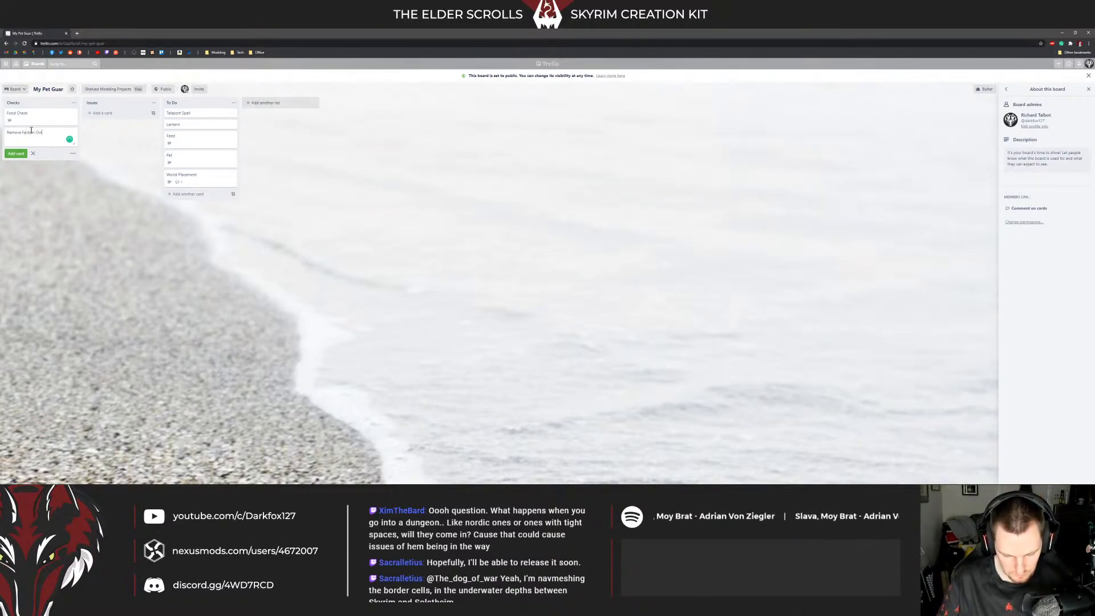
pyautogui.press('Return')
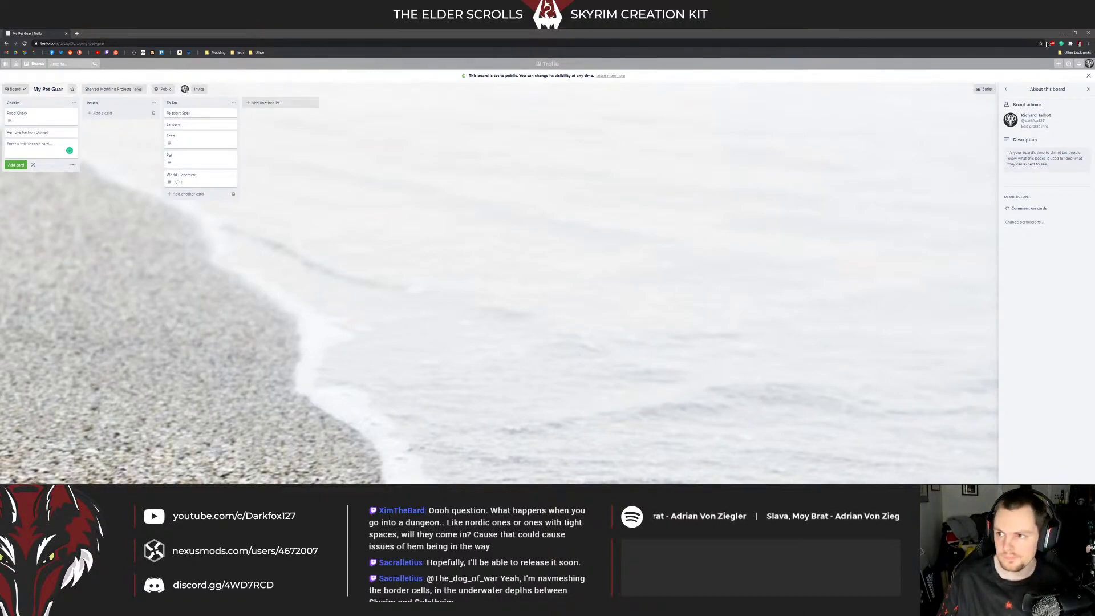
# Switch back to the Creation Kit and review the faction list of the MPGGuar01 actor
pyautogui.hotkey('alt', 'Tab')
pyautogui.click(14, 74)
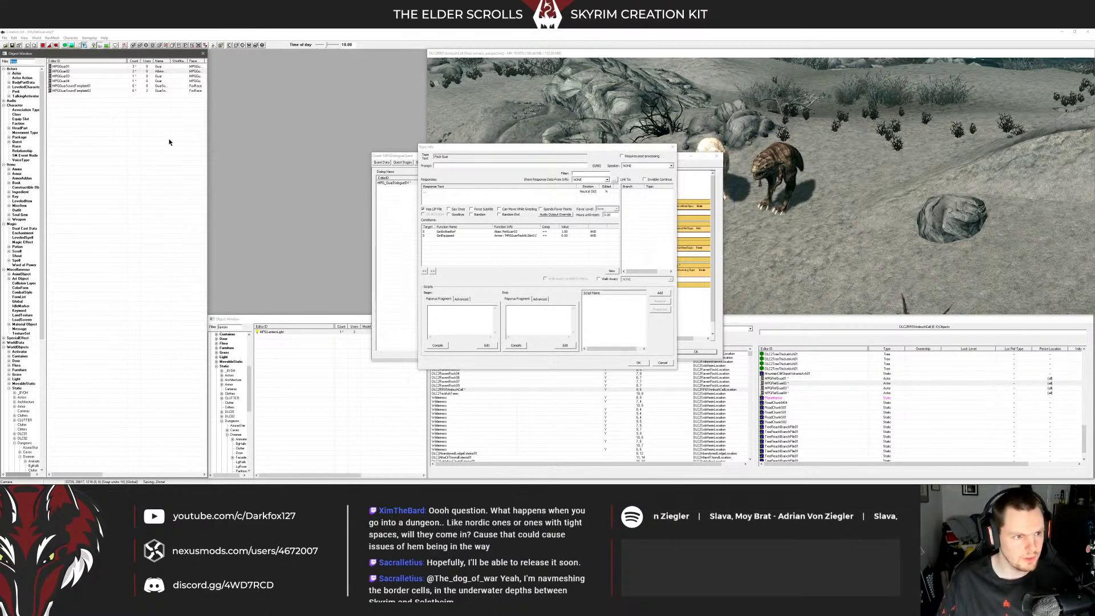
pyautogui.hotkey('alt', 'Tab')
pyautogui.hotkey('alt', 'Tab')
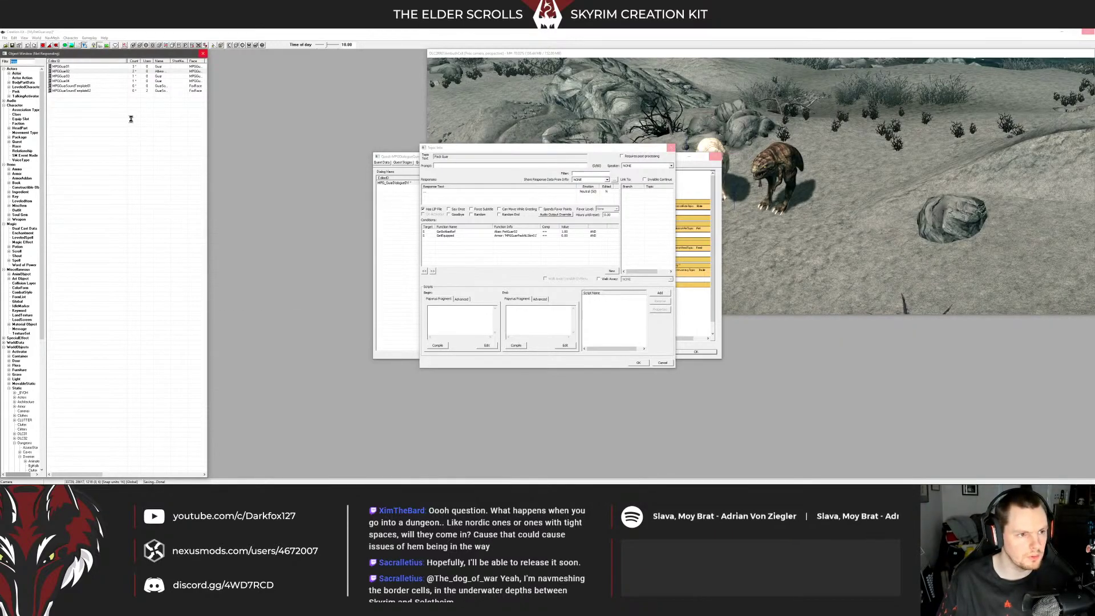
pyautogui.hotkey('alt', 'Tab')
pyautogui.click(385, 163)
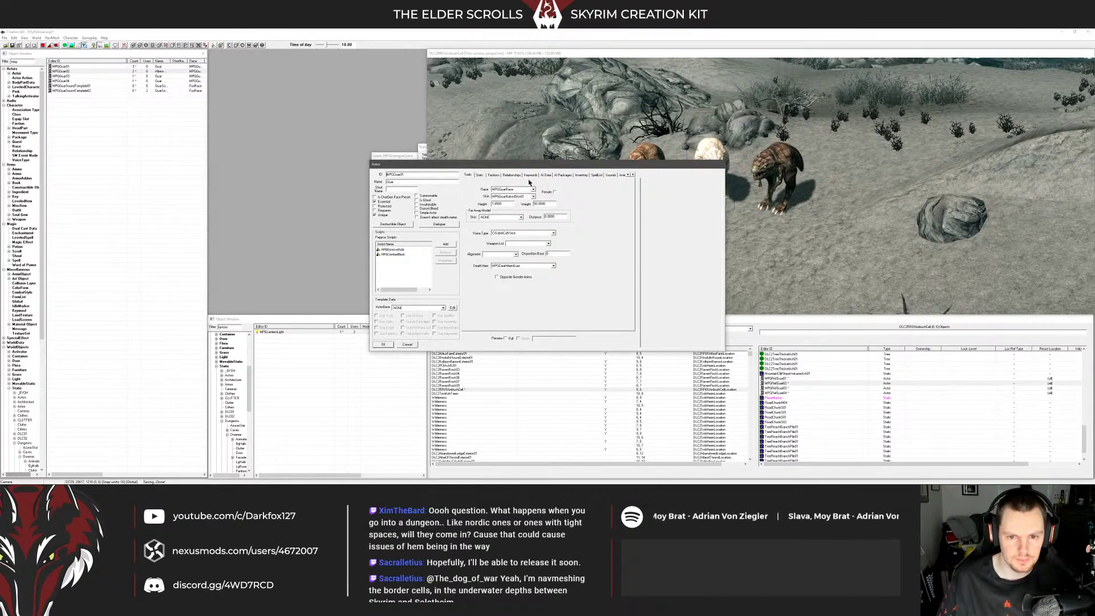
pyautogui.moveTo(547, 164); pyautogui.dragTo(465, 177)
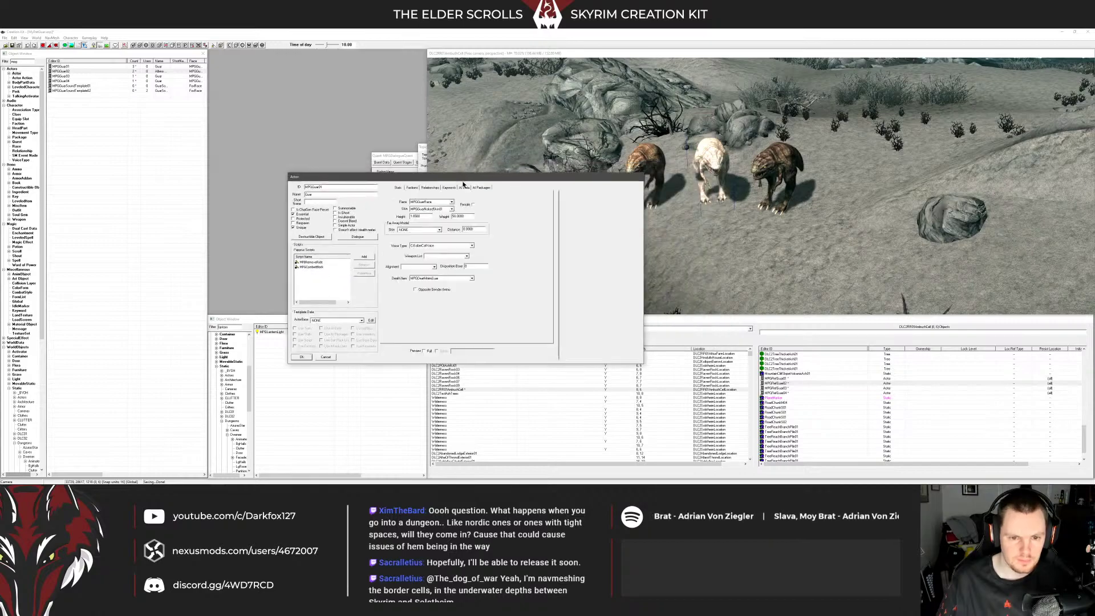
pyautogui.click(413, 188)
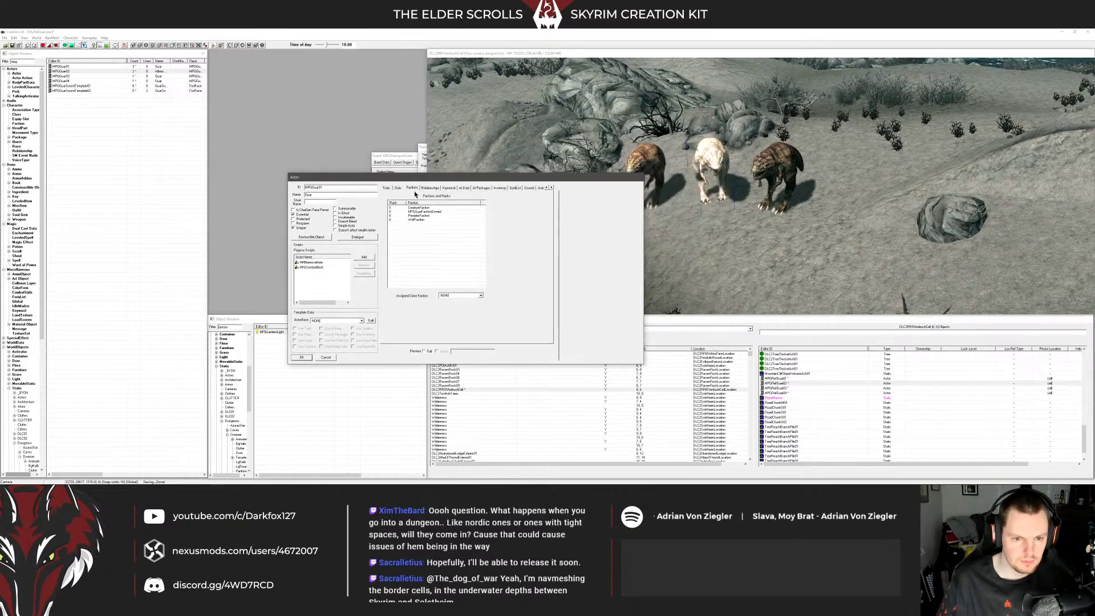
pyautogui.click(326, 358)
# Add MPGGuarFactionOwned to the factions of the MPGGuar04 actor and save the actor
pyautogui.click(67, 73)
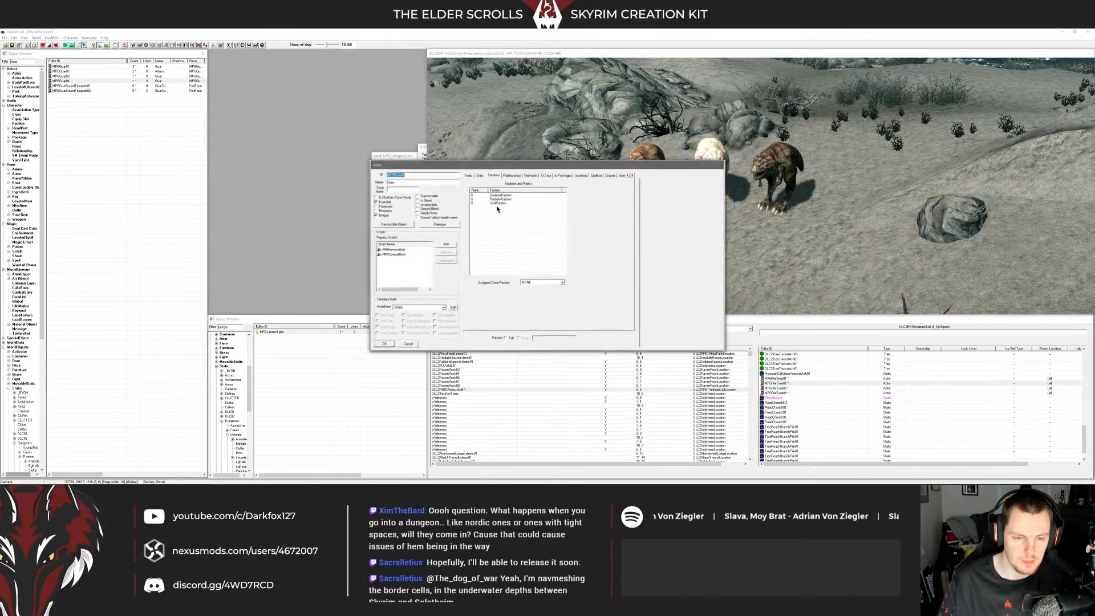
pyautogui.rightClick(423, 263)
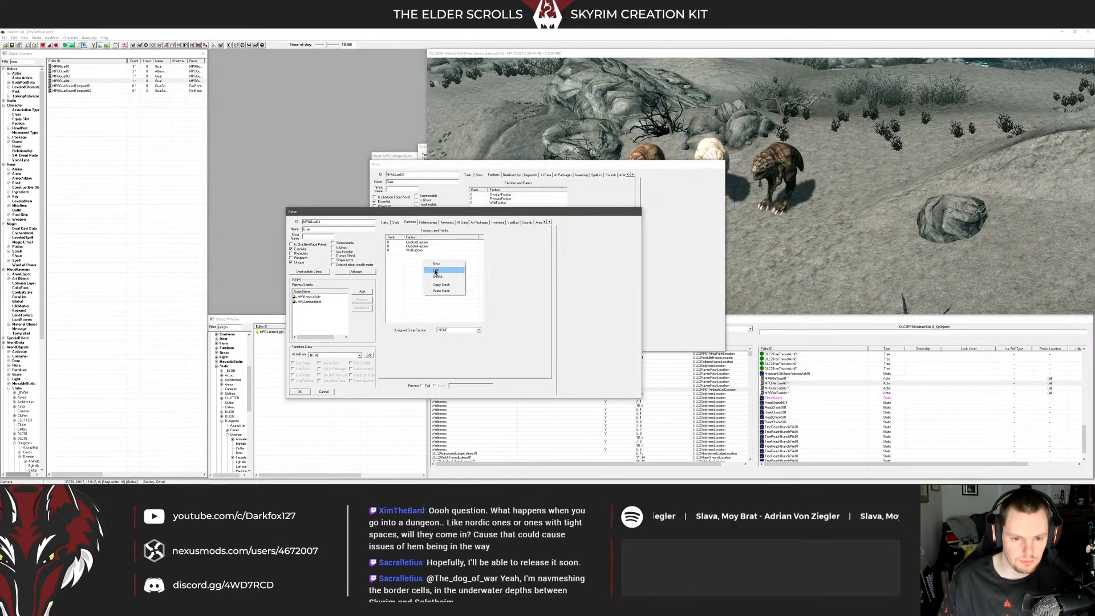
pyautogui.click(436, 267)
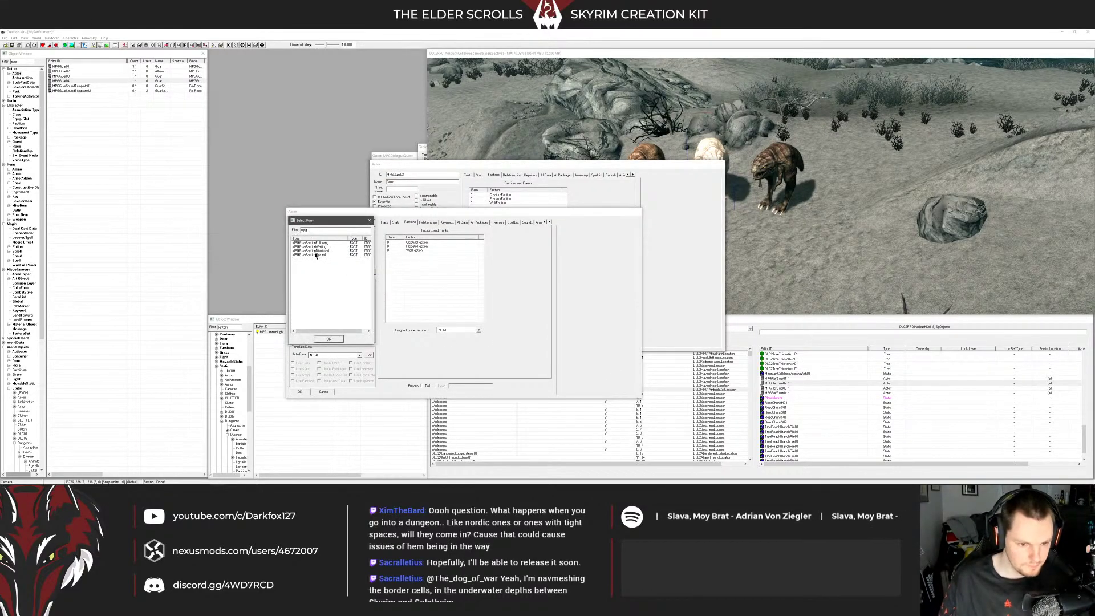
pyautogui.doubleClick(310, 255)
pyautogui.click(298, 391)
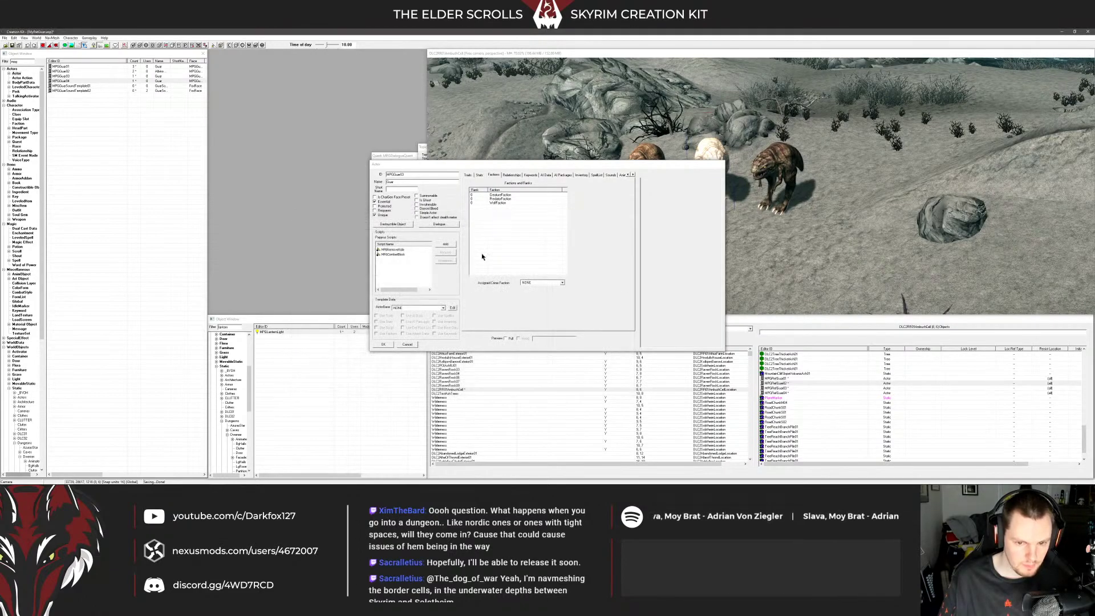
# Add MPGGuarFactionOwned to the factions of the MPGGuar03 actor and save the actor
pyautogui.rightClick(483, 247)
pyautogui.click(495, 252)
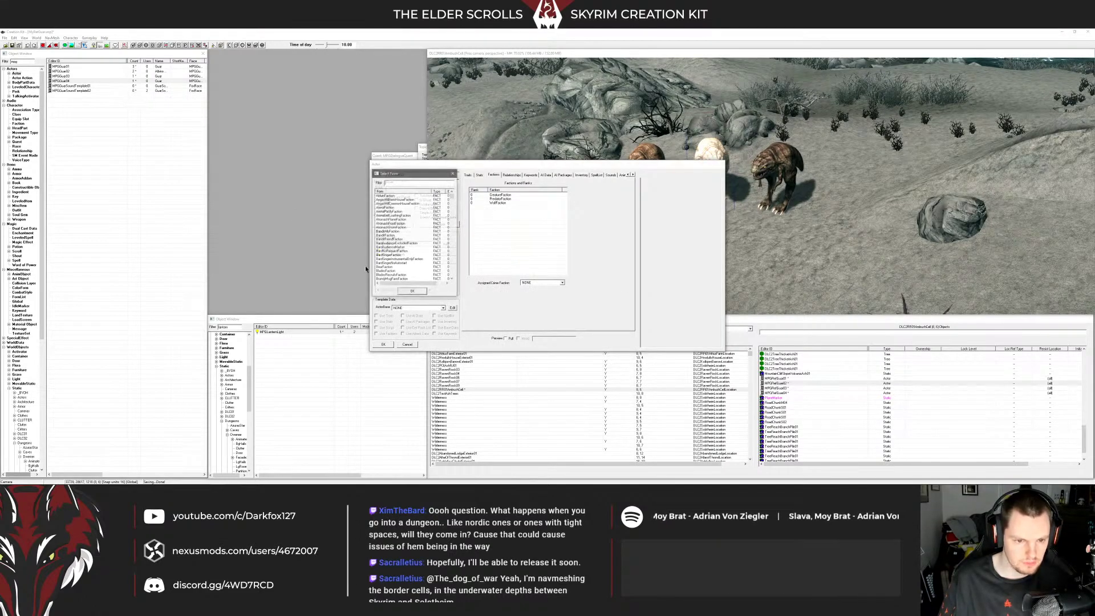
pyautogui.write('mpg')
pyautogui.click(393, 207)
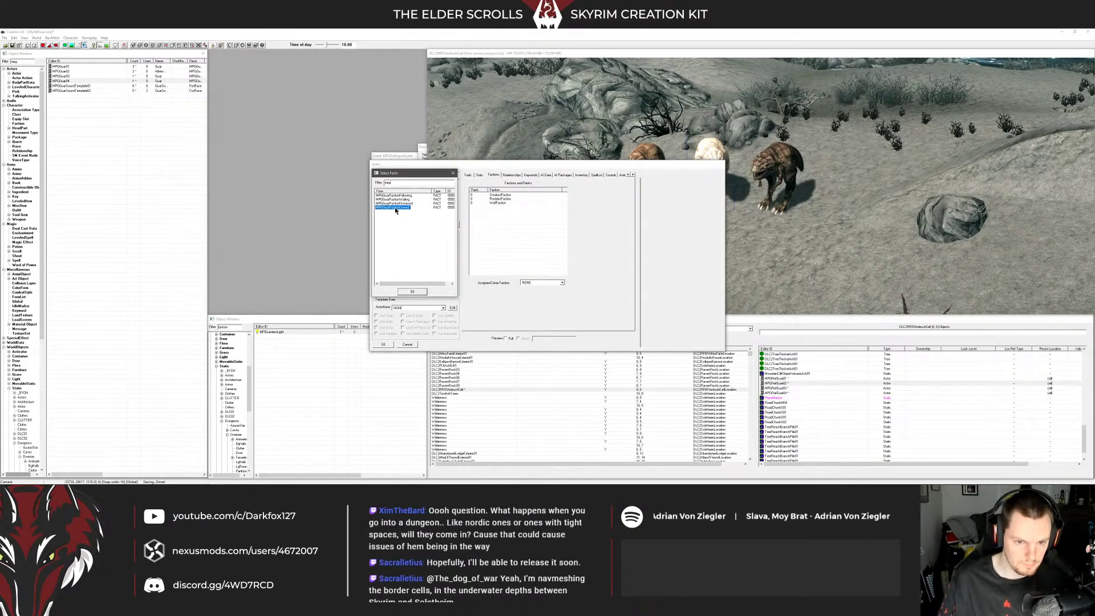
pyautogui.doubleClick(395, 210)
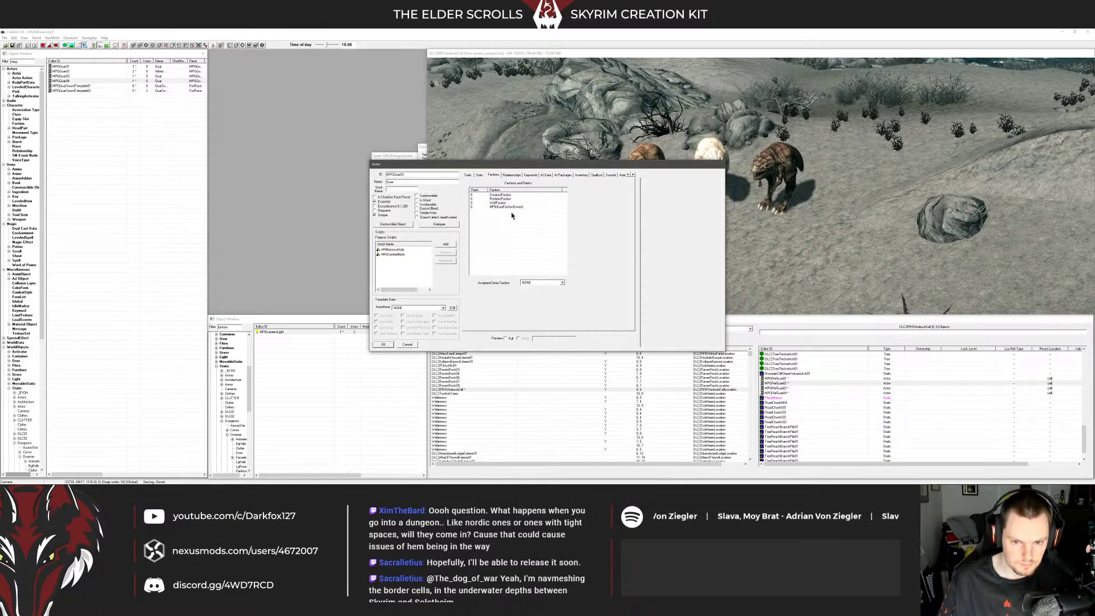
pyautogui.click(386, 344)
# Add MPGGuarFactionOwned to the factions of the albino guar actor, MPGGuar02, and save the actor
pyautogui.rightClick(497, 220)
pyautogui.click(506, 223)
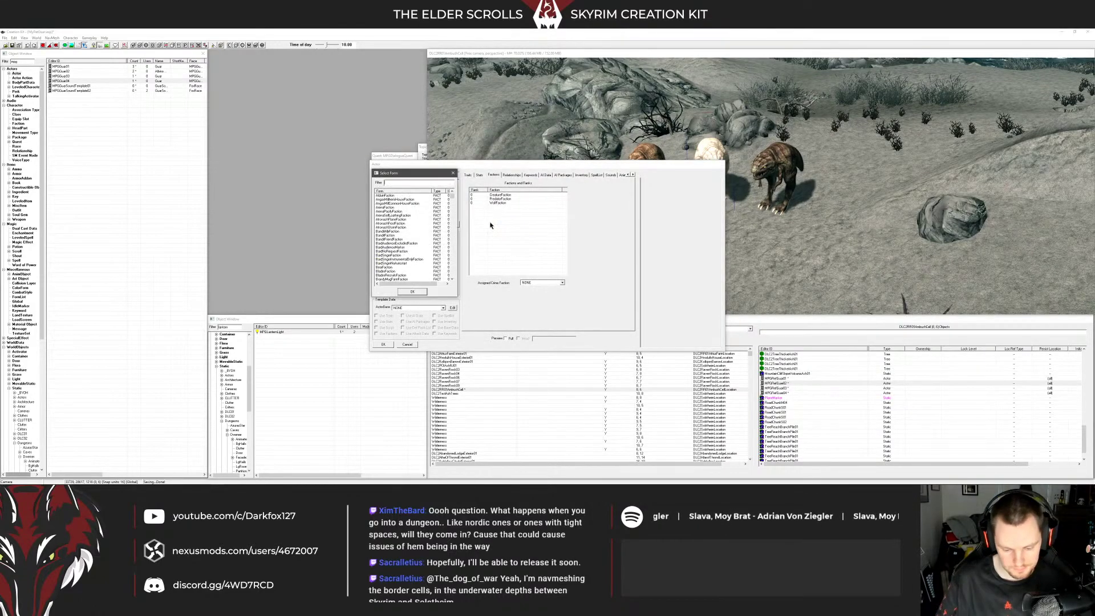
pyautogui.write('mpg')
pyautogui.doubleClick(421, 210)
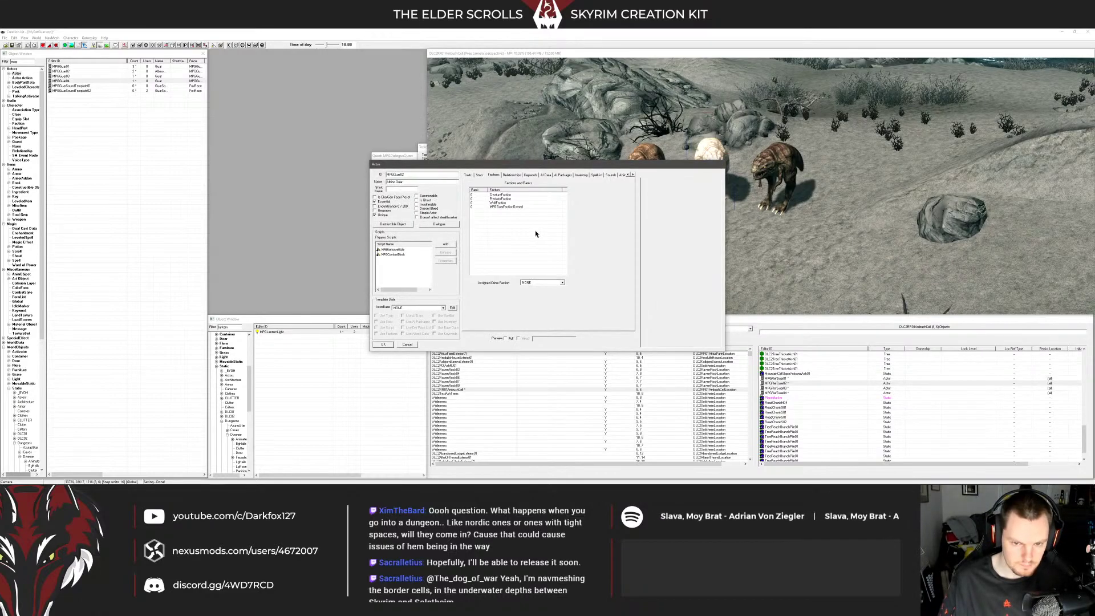
pyautogui.click(383, 345)
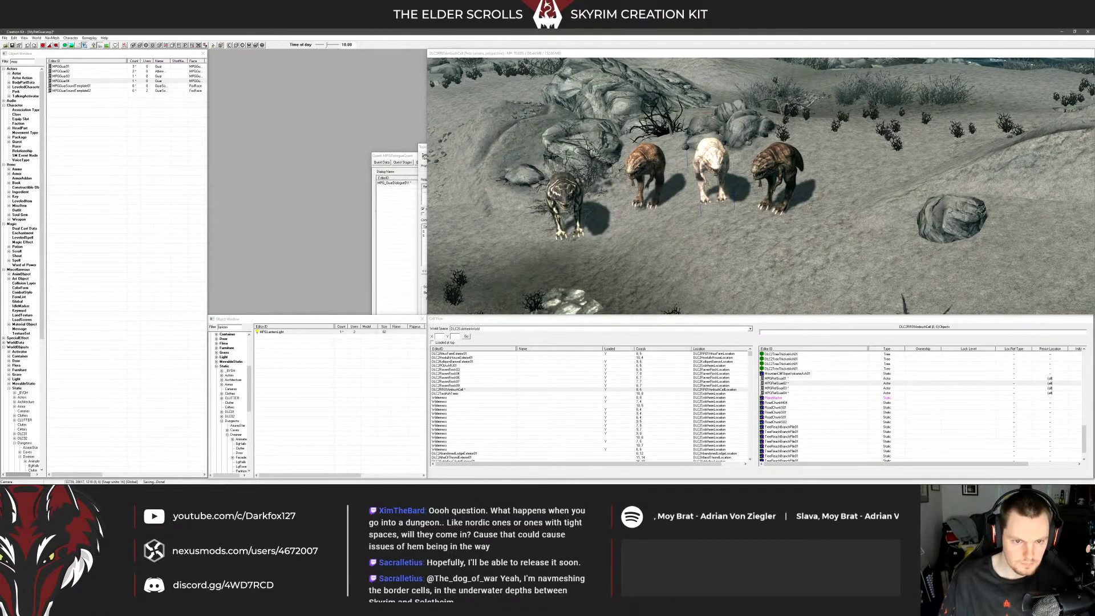
# Point the new Pack Guar info's GetEquipped condition to the second guar's pack armor
pyautogui.click(423, 151)
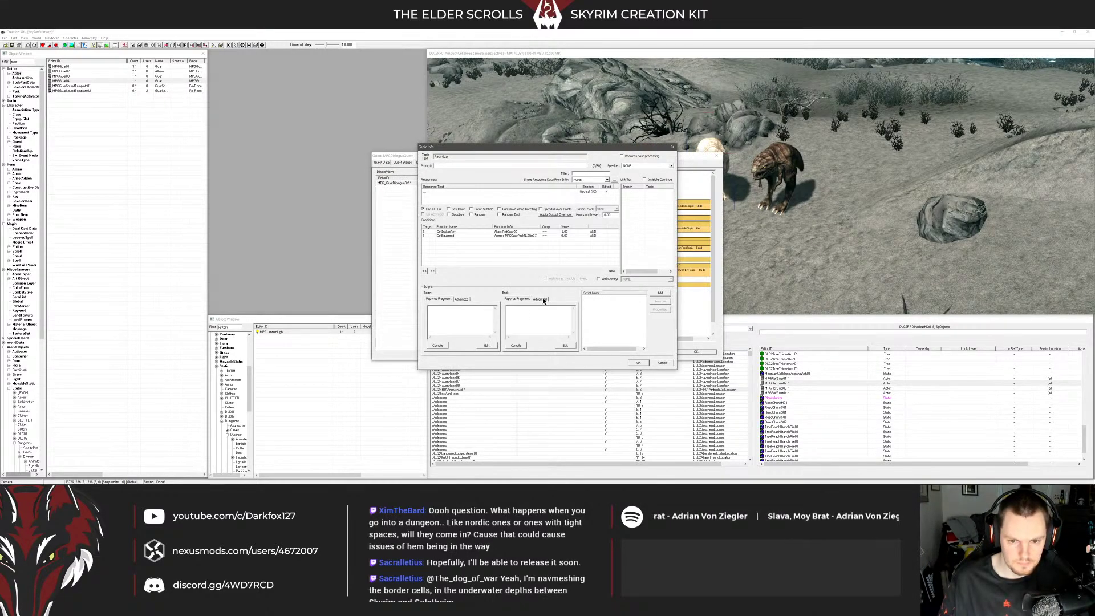
pyautogui.doubleClick(510, 235)
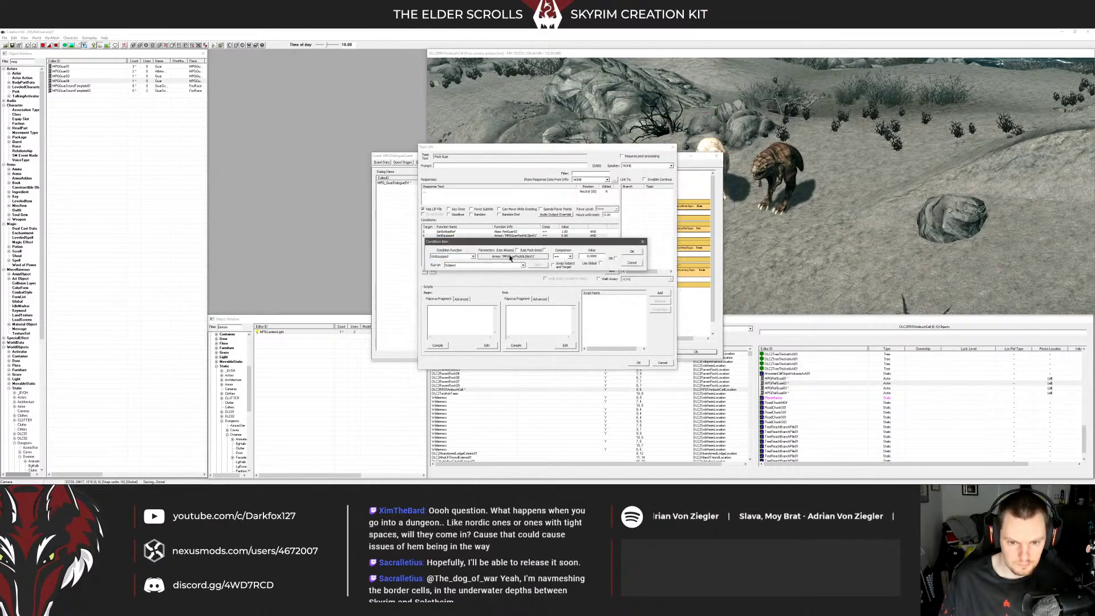
pyautogui.click(511, 256)
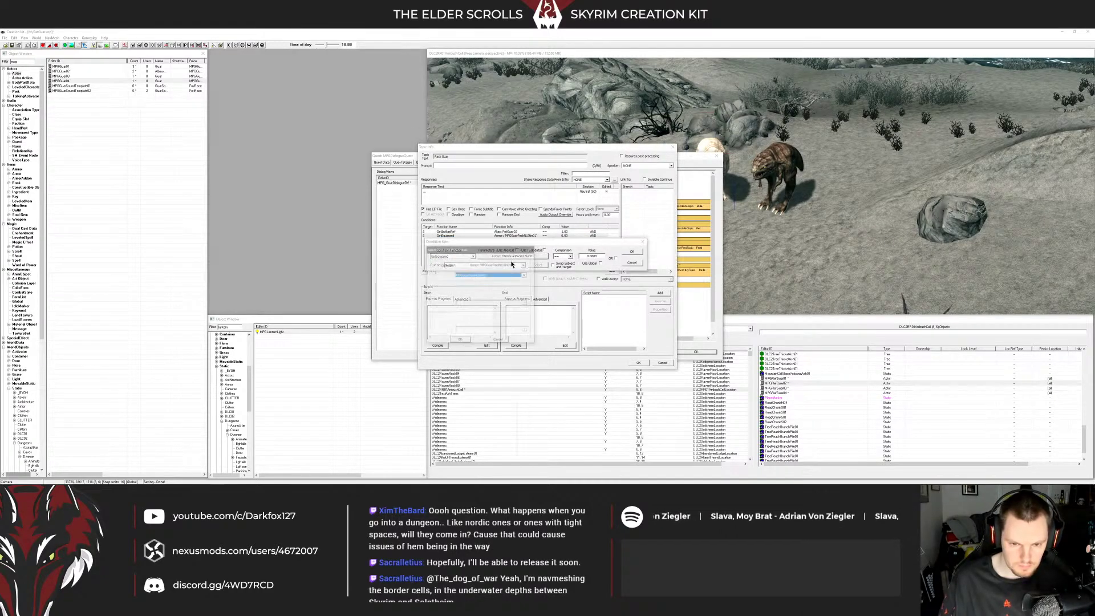
pyautogui.click(505, 275)
pyautogui.click(496, 285)
pyautogui.click(459, 340)
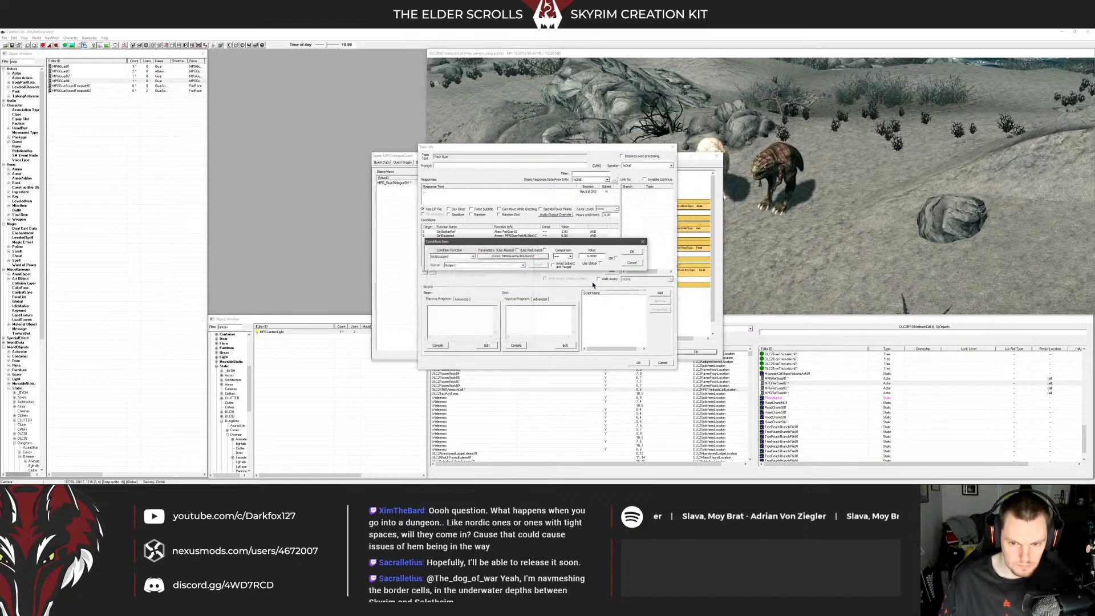
pyautogui.press('Return')
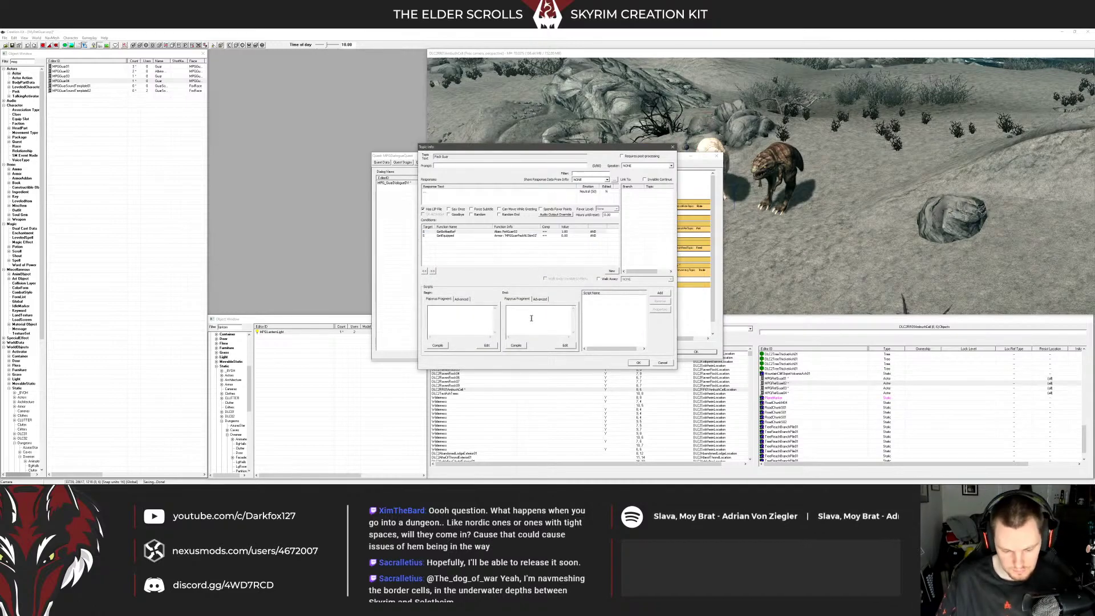
# Compile a placeholder end fragment "akspeaker" for the new info and start its script's new name with MPGDPack
pyautogui.write('akspeaker')
pyautogui.click(516, 345)
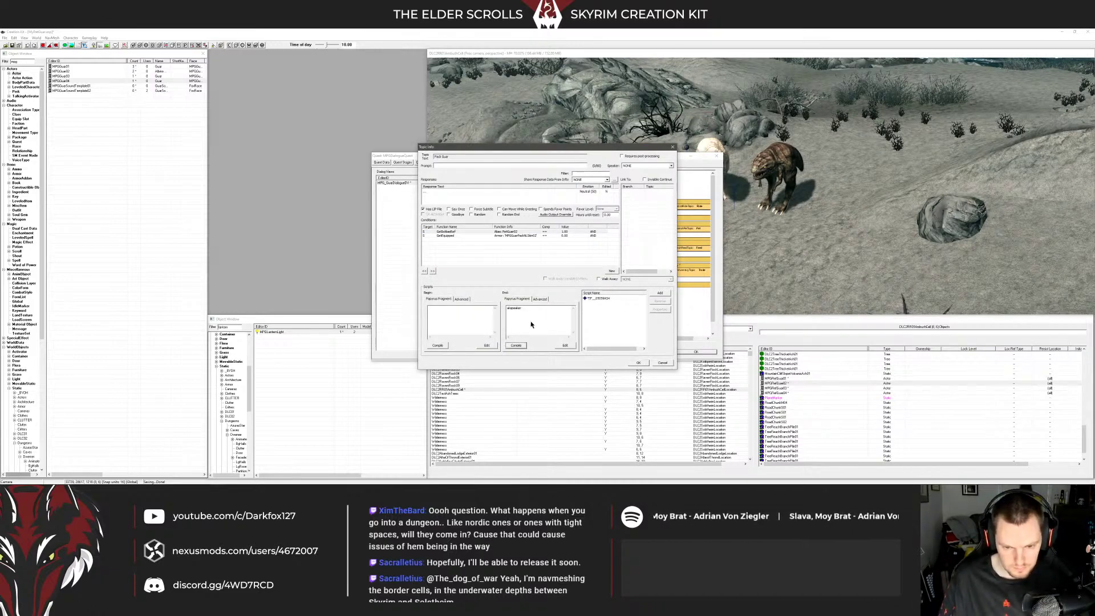
pyautogui.click(539, 299)
pyautogui.click(518, 337)
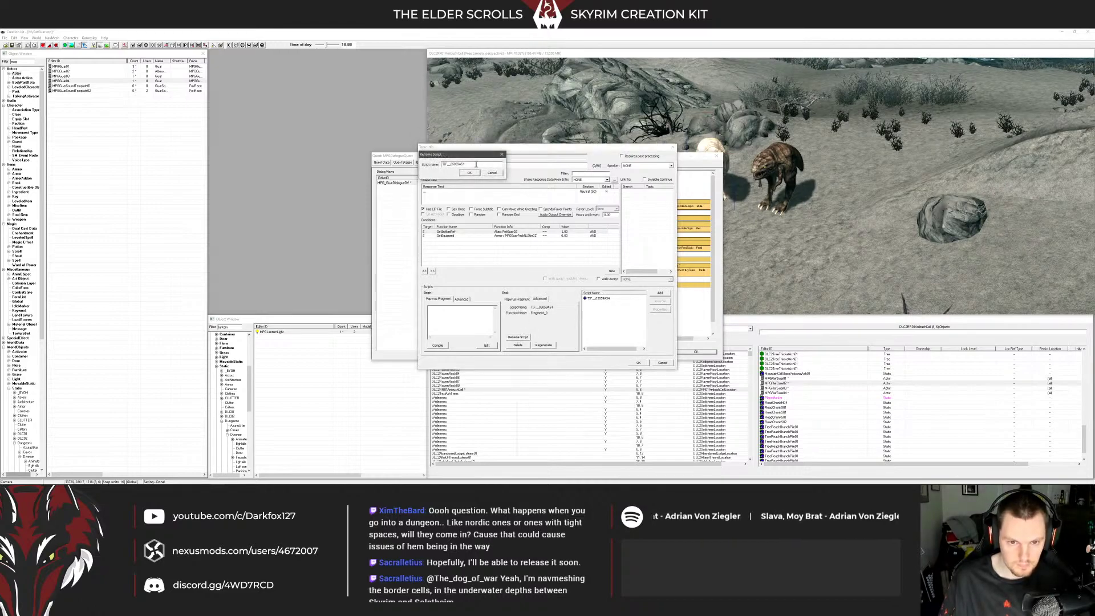
pyautogui.write('MPGDPack_')
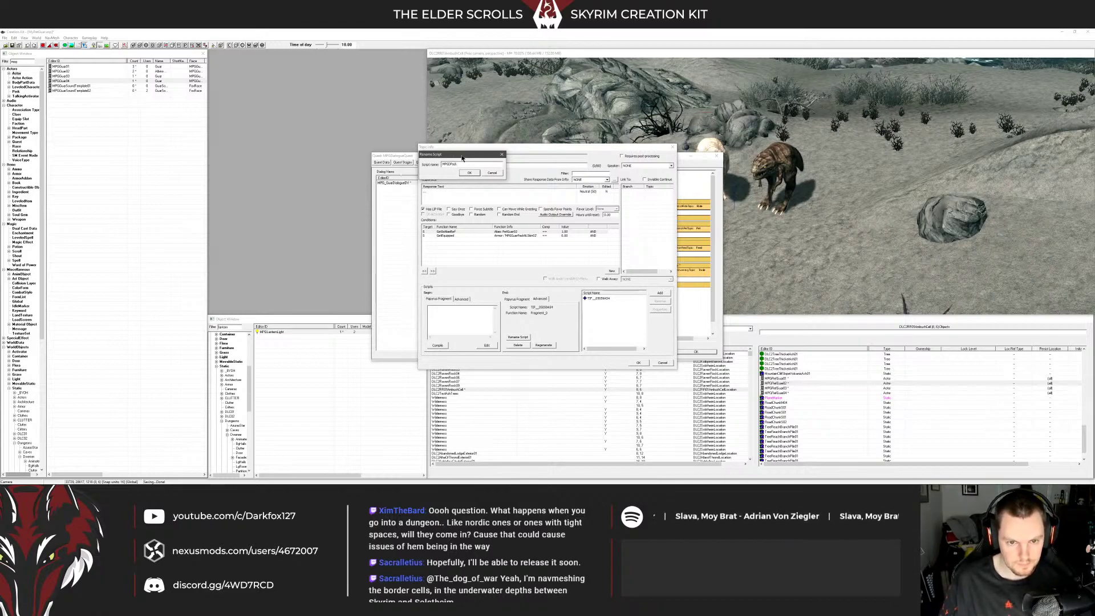
pyautogui.moveTo(471, 155); pyautogui.dragTo(442, 212)
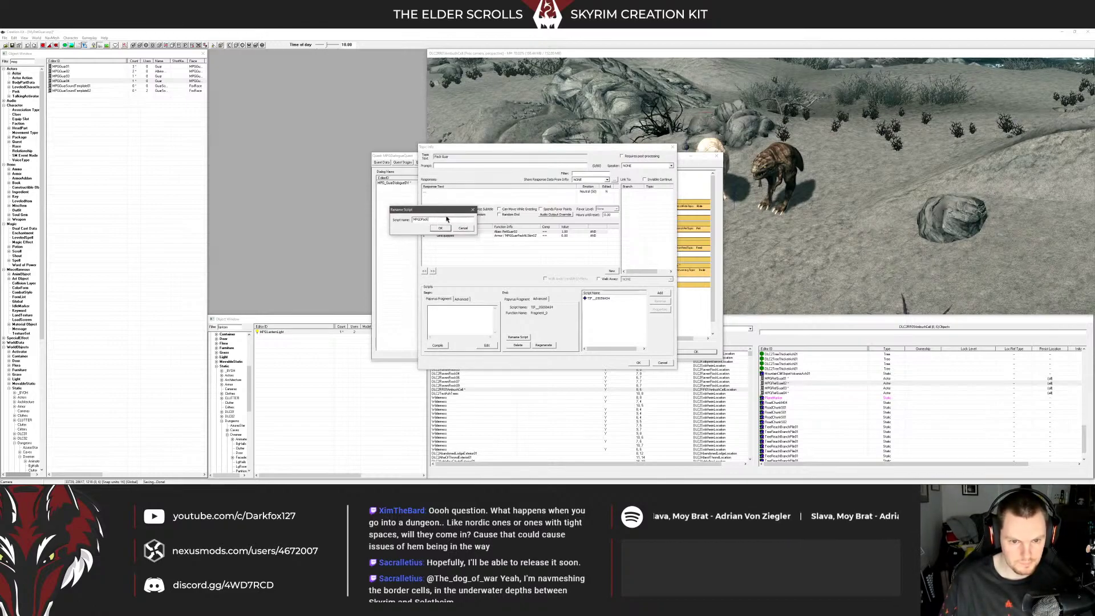
# Look up the naming of the existing MPGDPack scripts in the Scripts folder of the Skyrim data directory
pyautogui.click(21, 479)
pyautogui.click(331, 238)
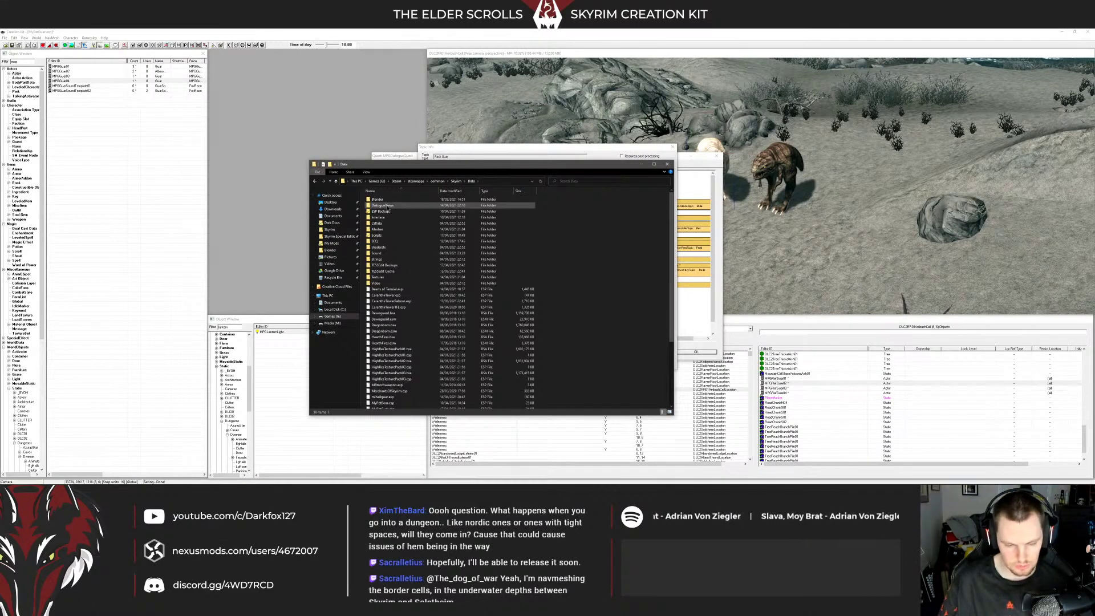
pyautogui.doubleClick(377, 235)
pyautogui.write('mpgdp')
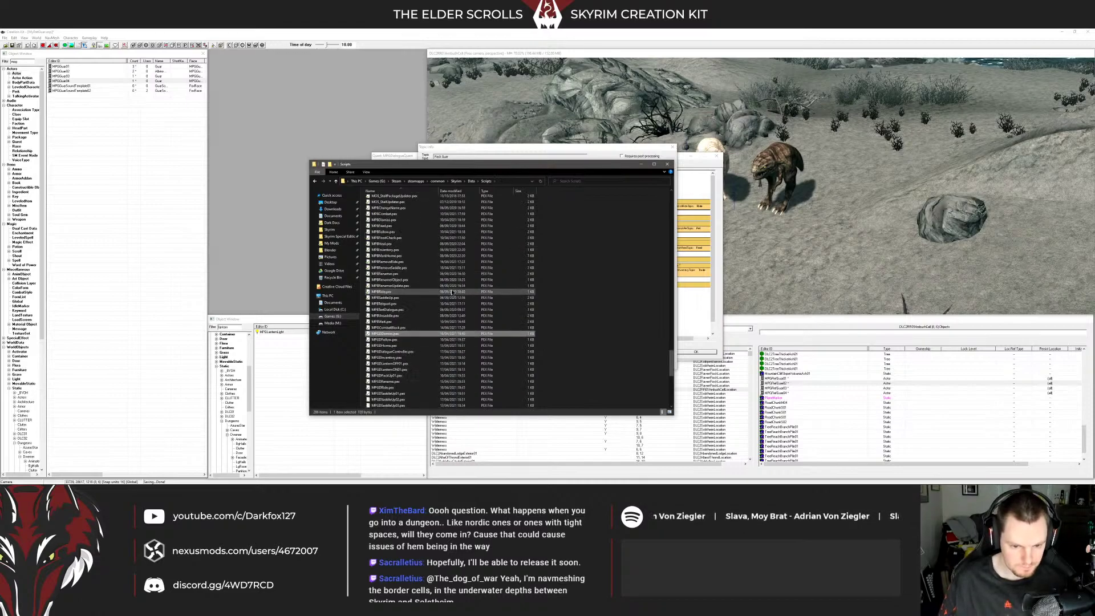
pyautogui.click(640, 164)
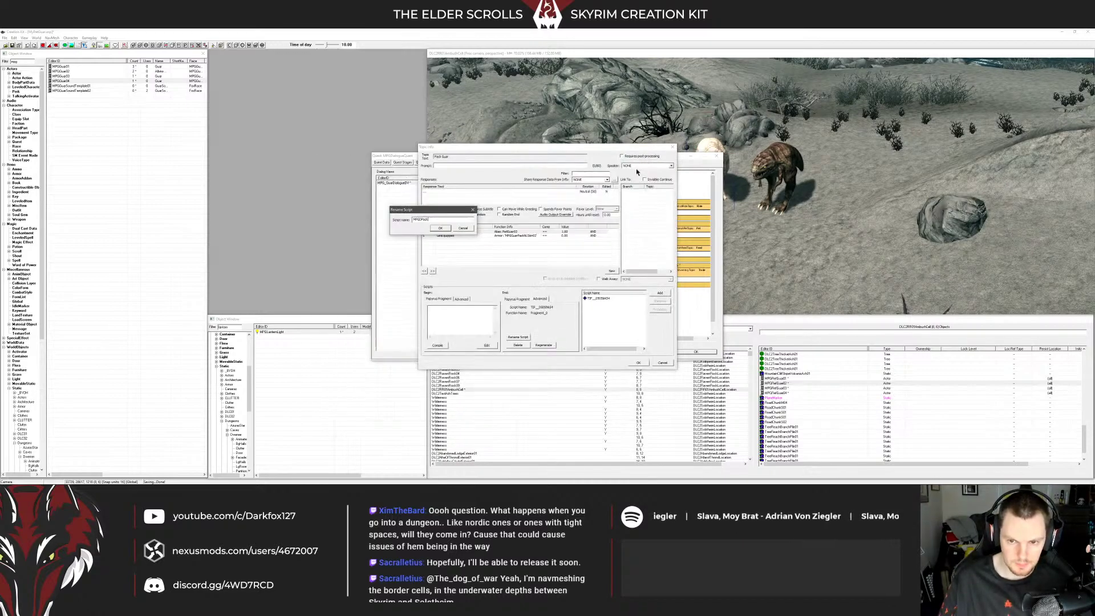
# Complete the fragment script's new name as MPGDPackUp02
pyautogui.click(462, 220)
pyautogui.write('Up0')
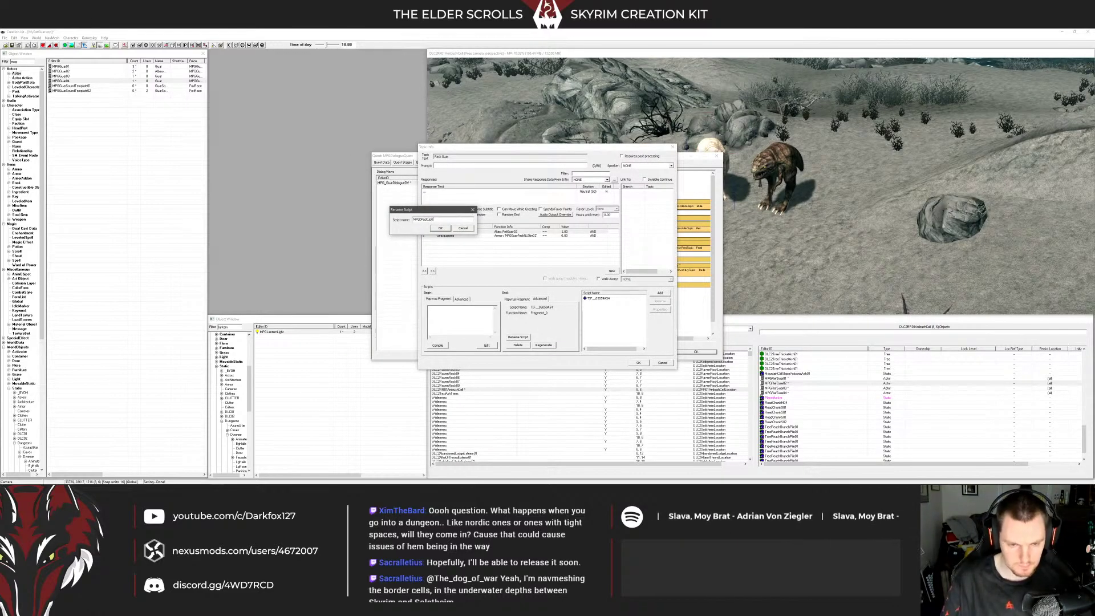
pyautogui.write('2')
pyautogui.click(440, 229)
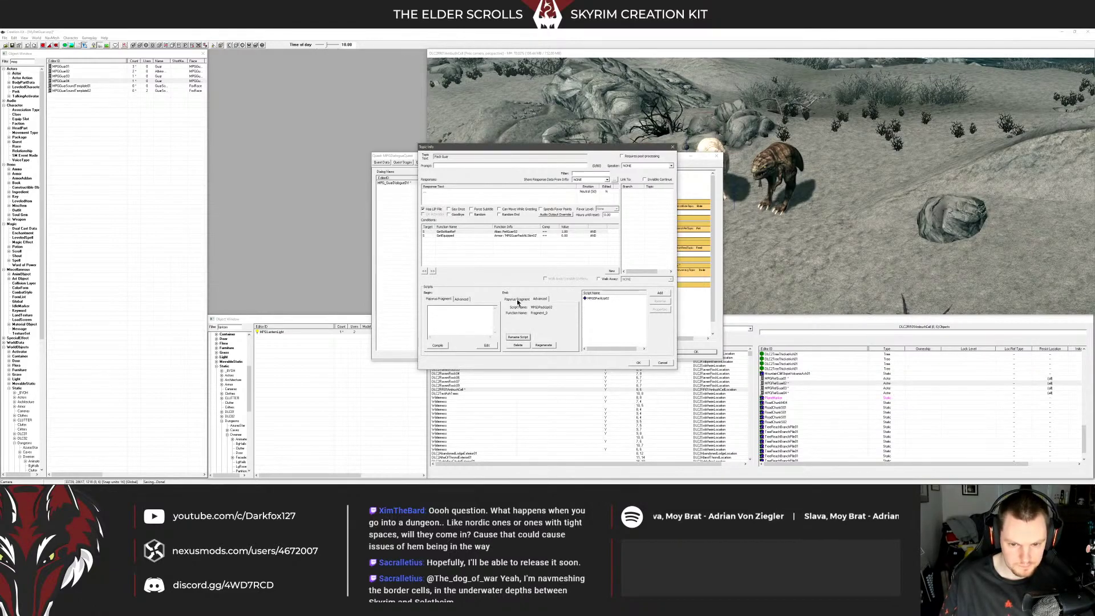
# Undo the pasted MPGRefGuar01 text and copy the end fragment code from the Pack Guar topic's first info
pyautogui.write('MPGRefGuar01')
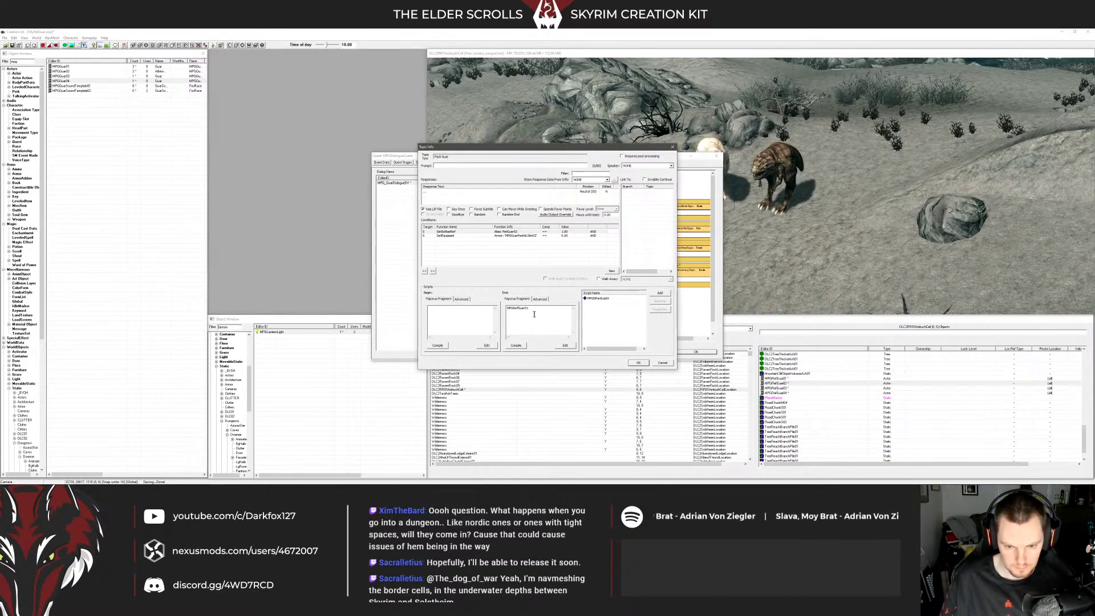
pyautogui.hotkey('ctrl', 'z')
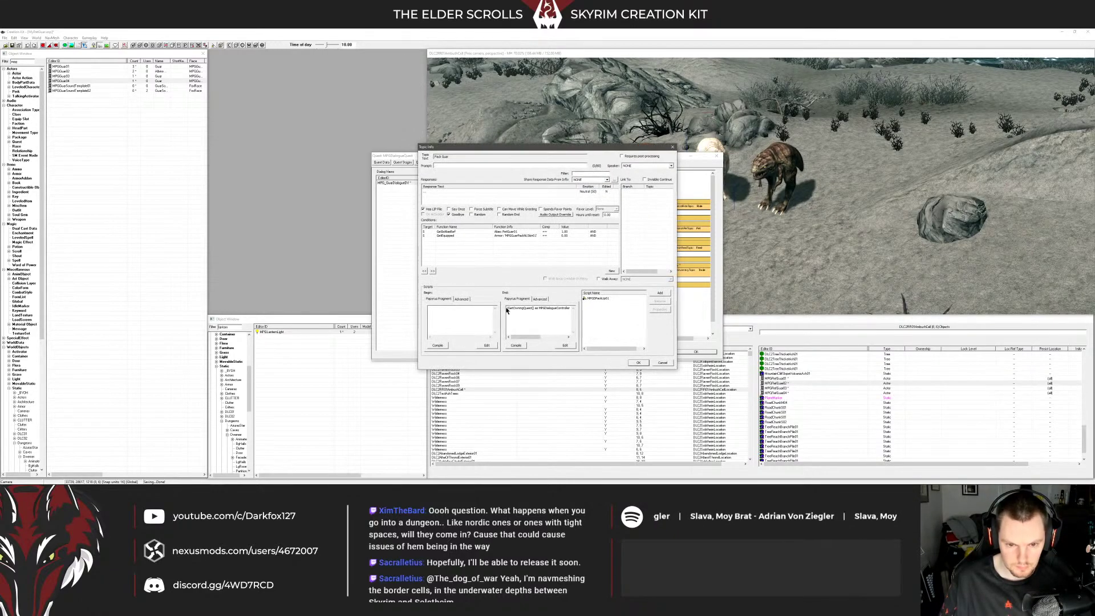
pyautogui.moveTo(507, 309); pyautogui.dragTo(614, 311)
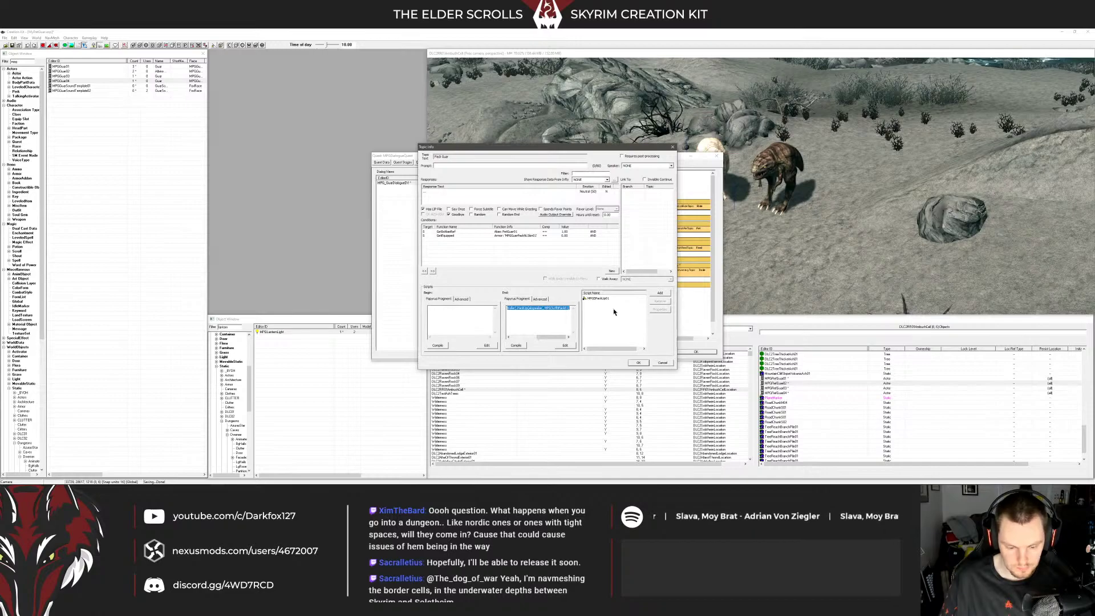
pyautogui.click(661, 363)
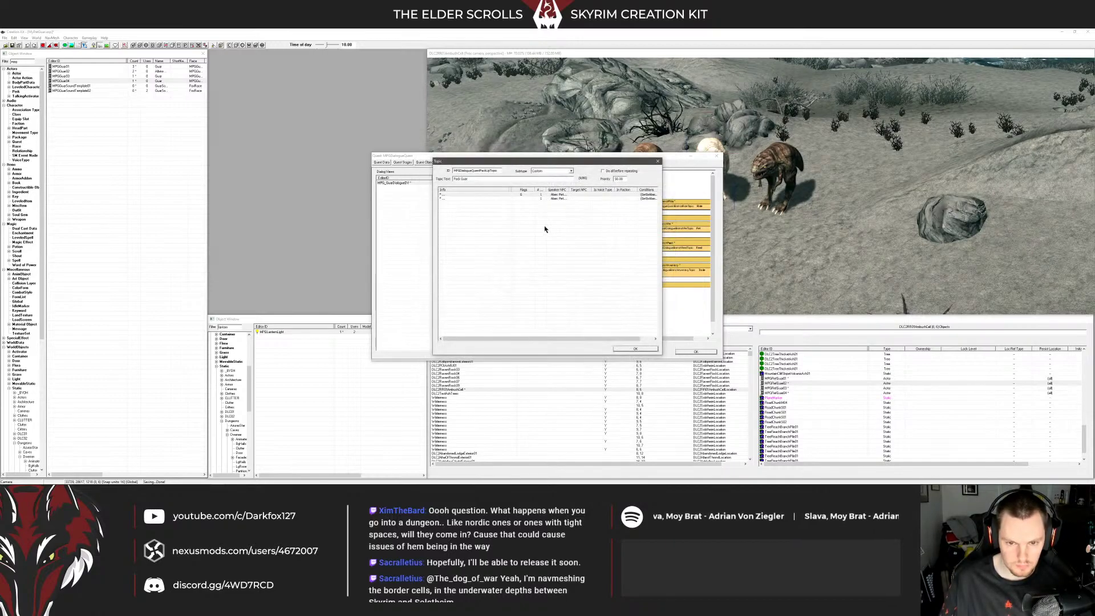
# Start a new property of type Outfit on the MPGDPackUp02 script of the Pack Guar topic's second info
pyautogui.doubleClick(525, 199)
pyautogui.click(603, 298)
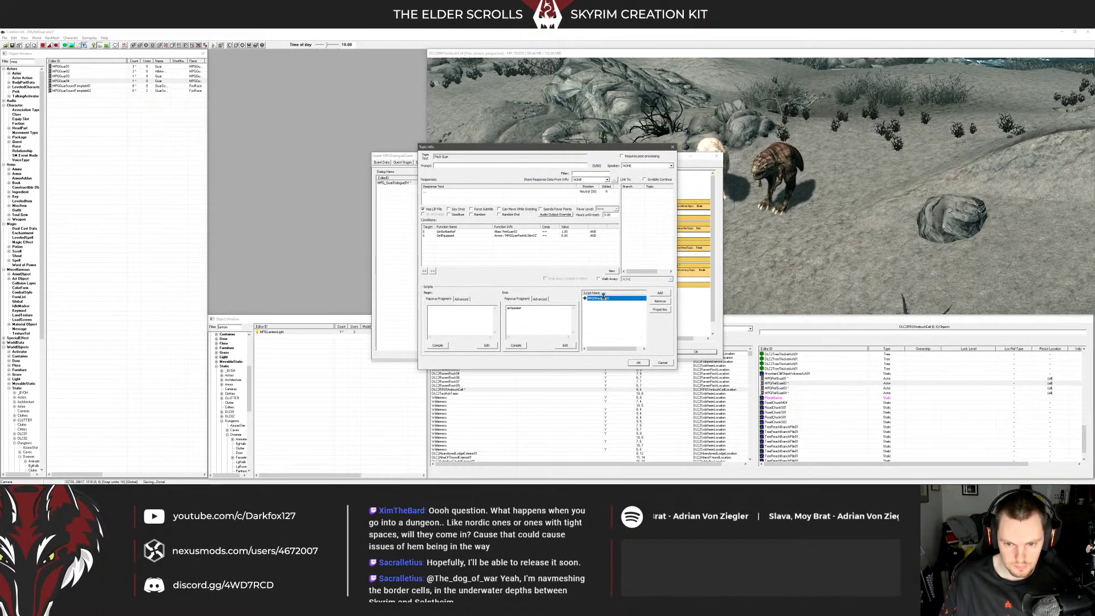
pyautogui.click(417, 416)
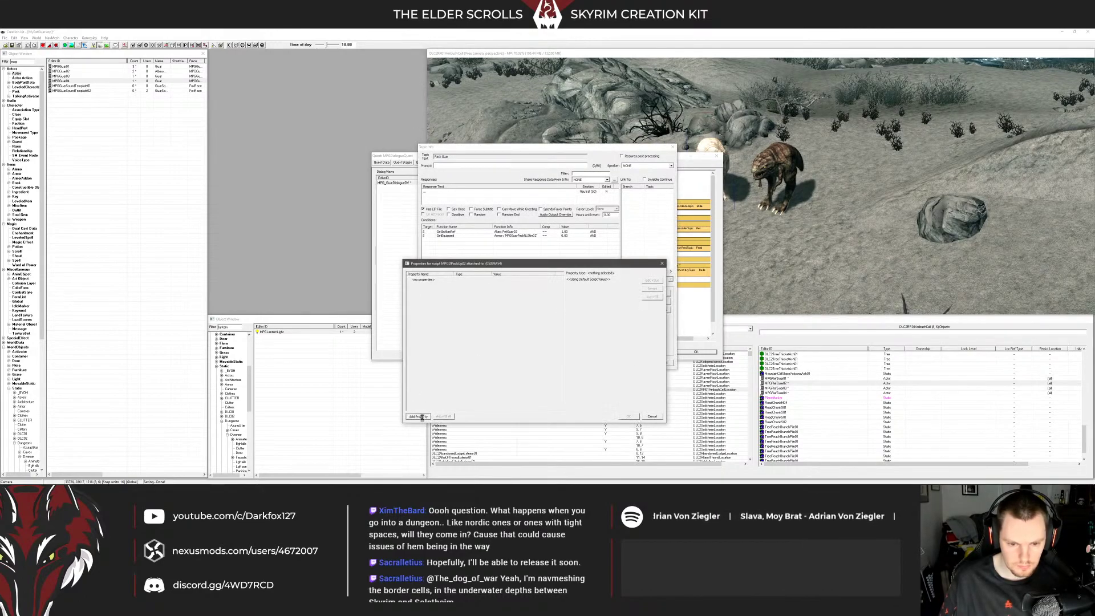
pyautogui.click(465, 283)
pyautogui.click(464, 283)
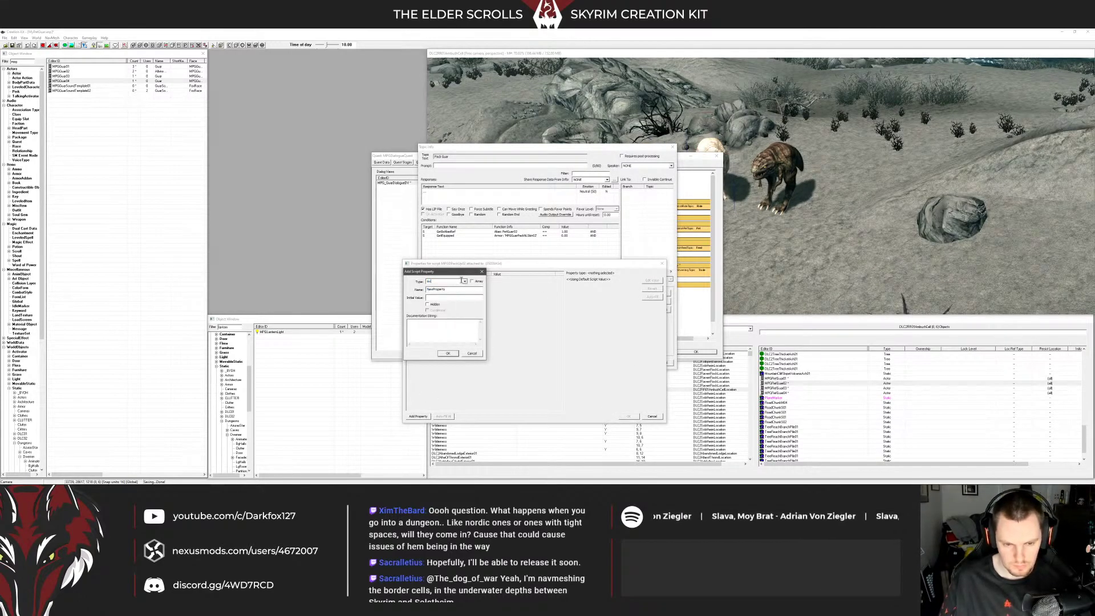
pyautogui.click(465, 283)
pyautogui.click(466, 283)
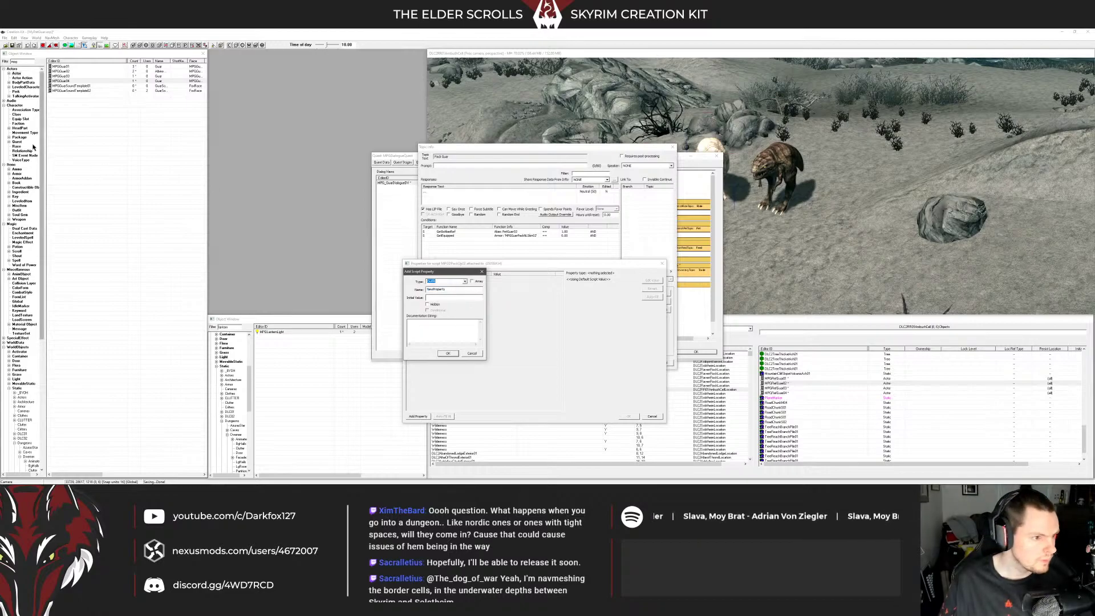
# Look up the mod's outfit names by filtering the Outfit items in the second Object Window with "mpg"
pyautogui.scroll(6, 225, 370)
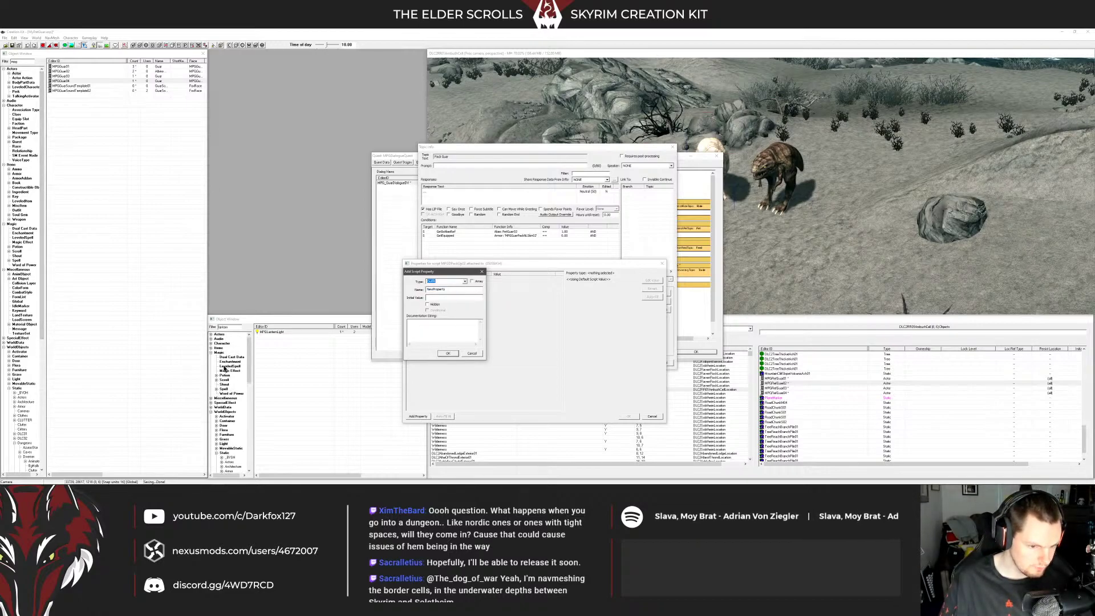
pyautogui.click(211, 344)
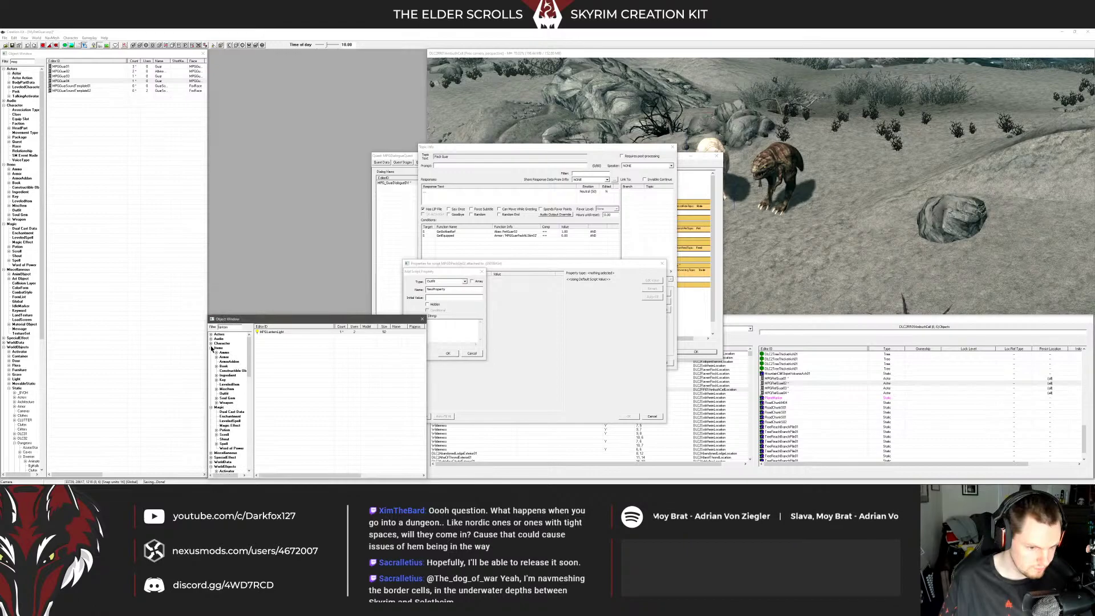
pyautogui.click(211, 344)
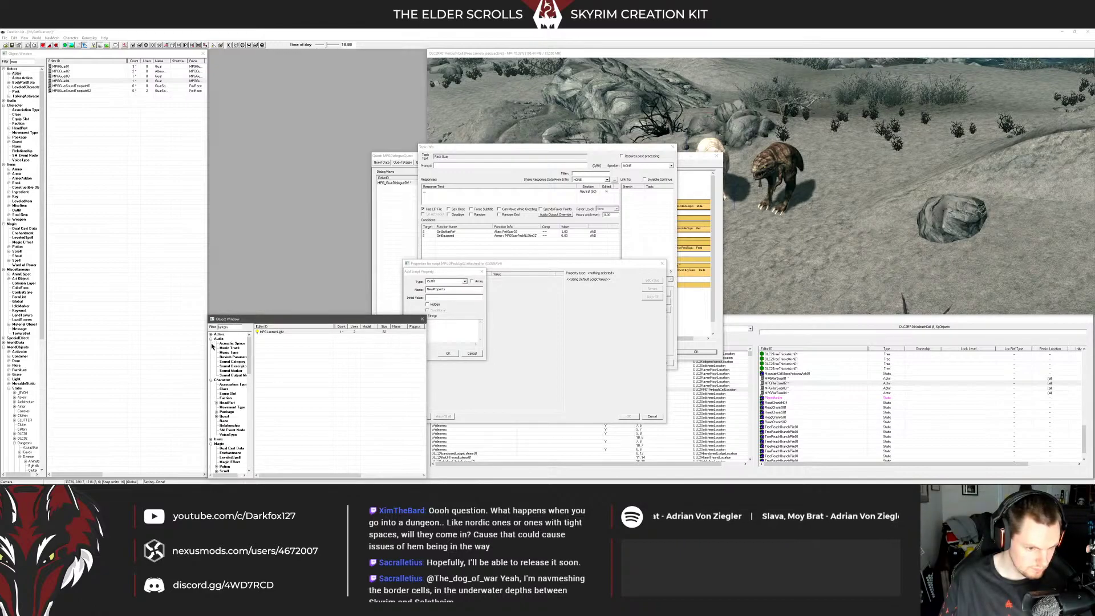
pyautogui.click(212, 348)
pyautogui.click(224, 393)
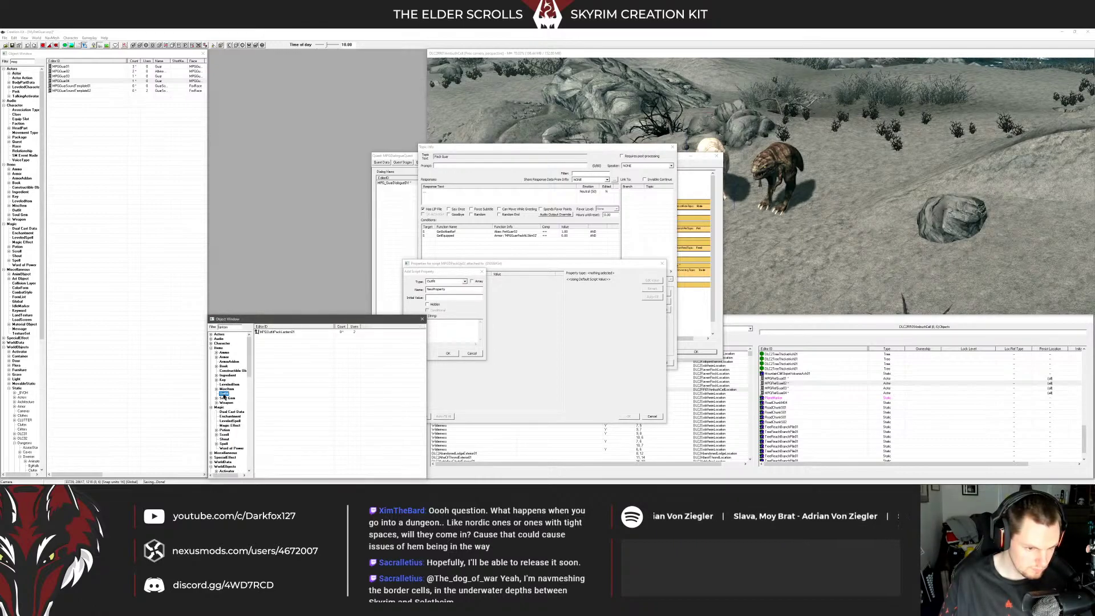
pyautogui.moveTo(230, 327); pyautogui.dragTo(213, 328)
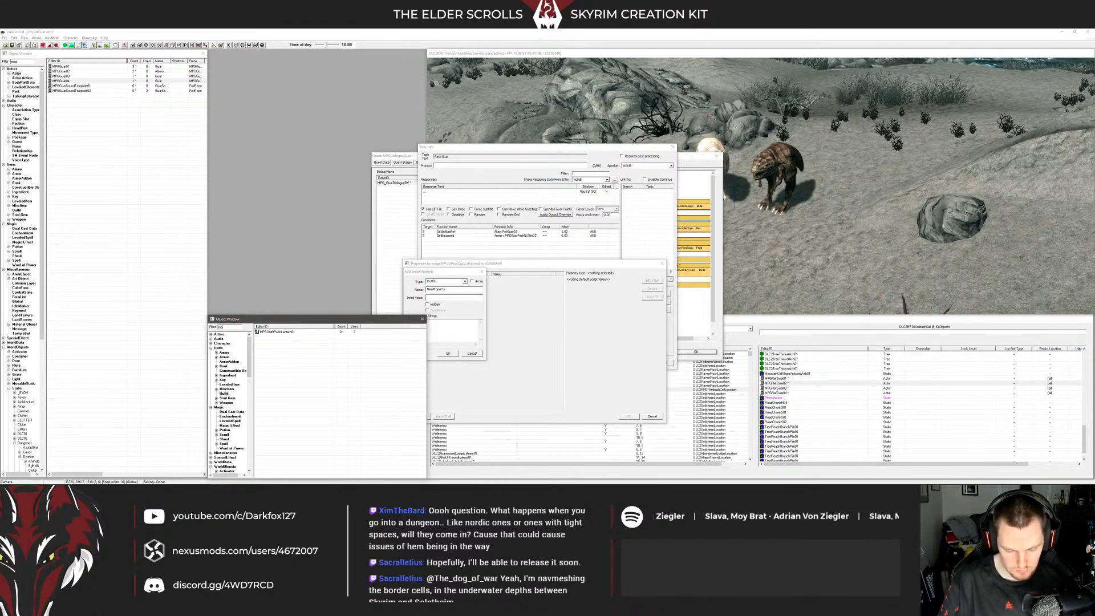
pyautogui.write('mpg')
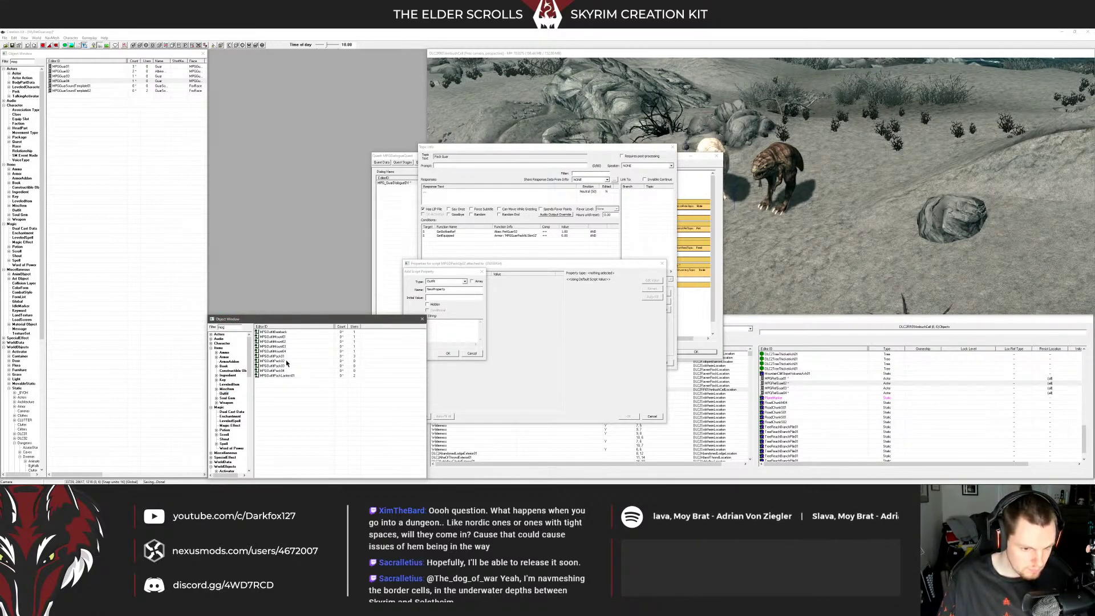
# Name the new Outfit property MPGOutfitPack02 and accept the script's properties
pyautogui.doubleClick(450, 290)
pyautogui.write('MPGOutfitPack02')
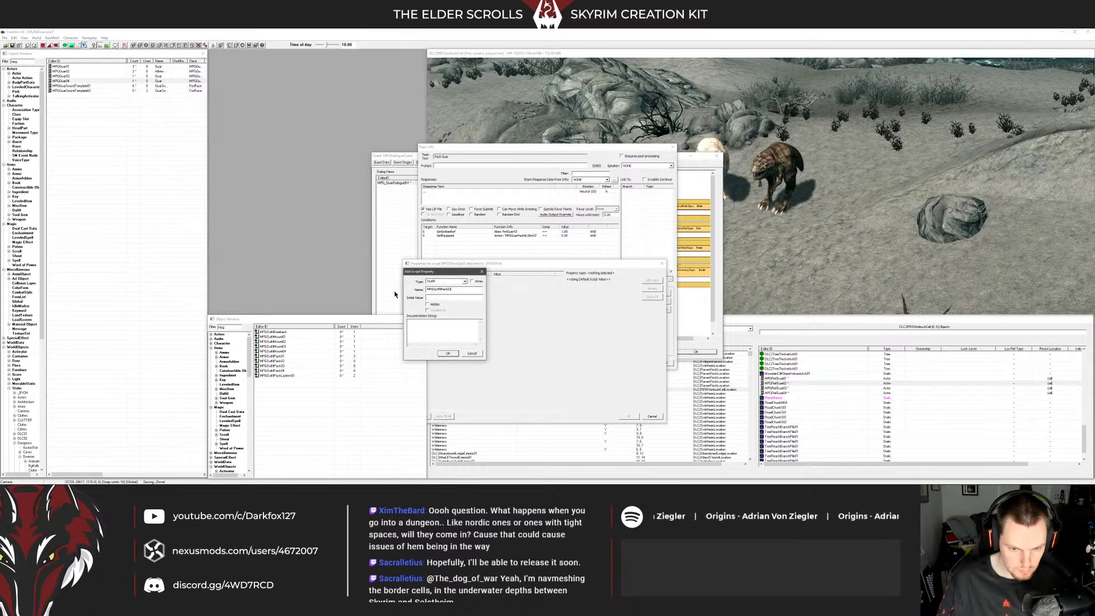
pyautogui.click(449, 354)
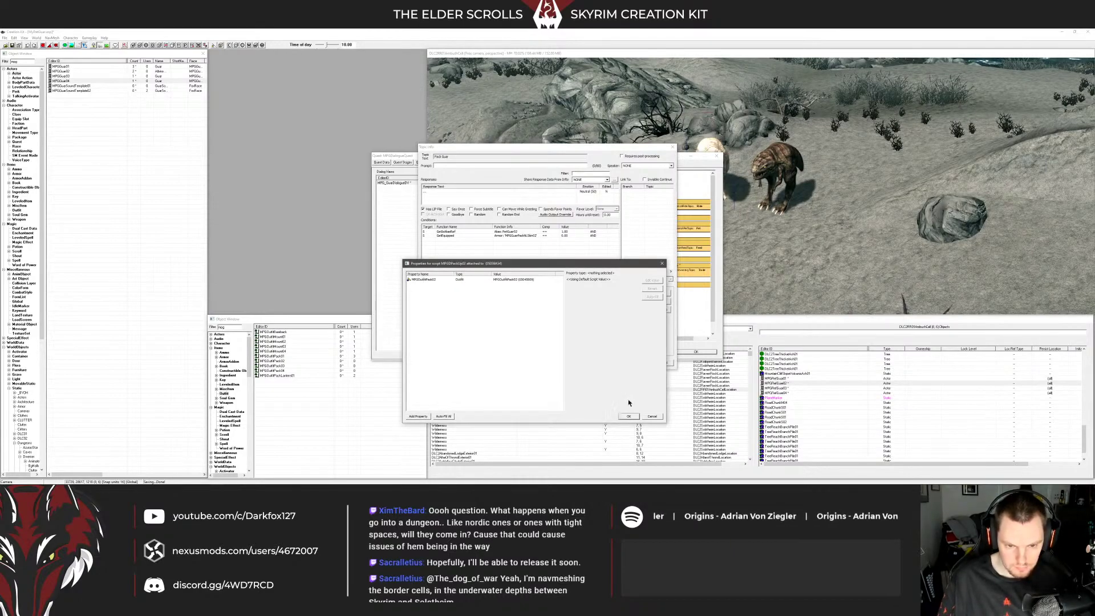
pyautogui.click(634, 416)
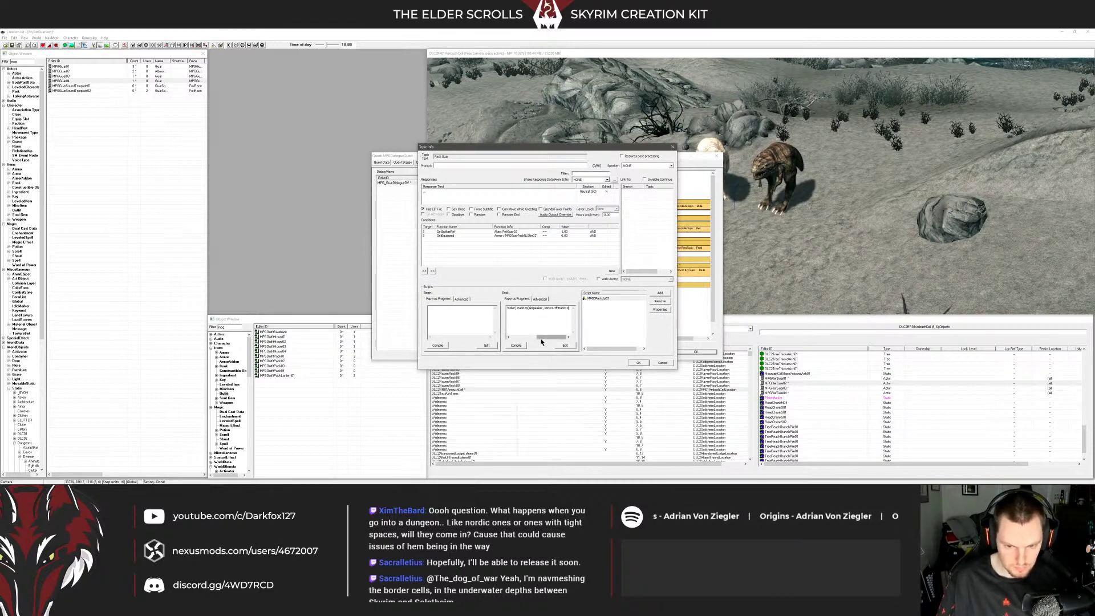
# Compile the second info's end fragment, save the info and reopen it briefly to check its contents
pyautogui.click(520, 346)
pyautogui.click(638, 363)
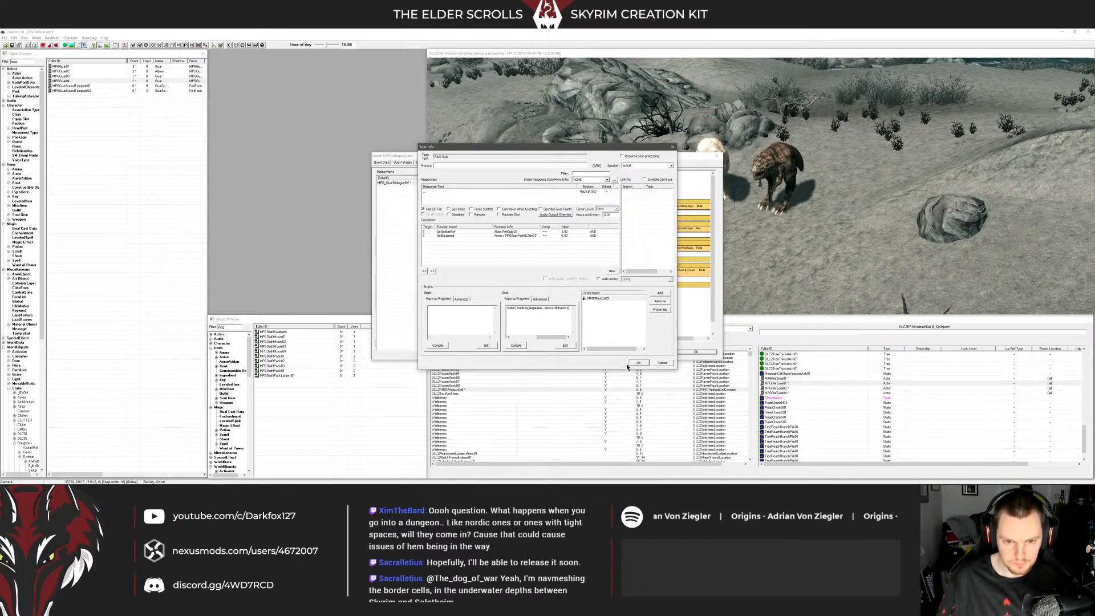
pyautogui.doubleClick(515, 199)
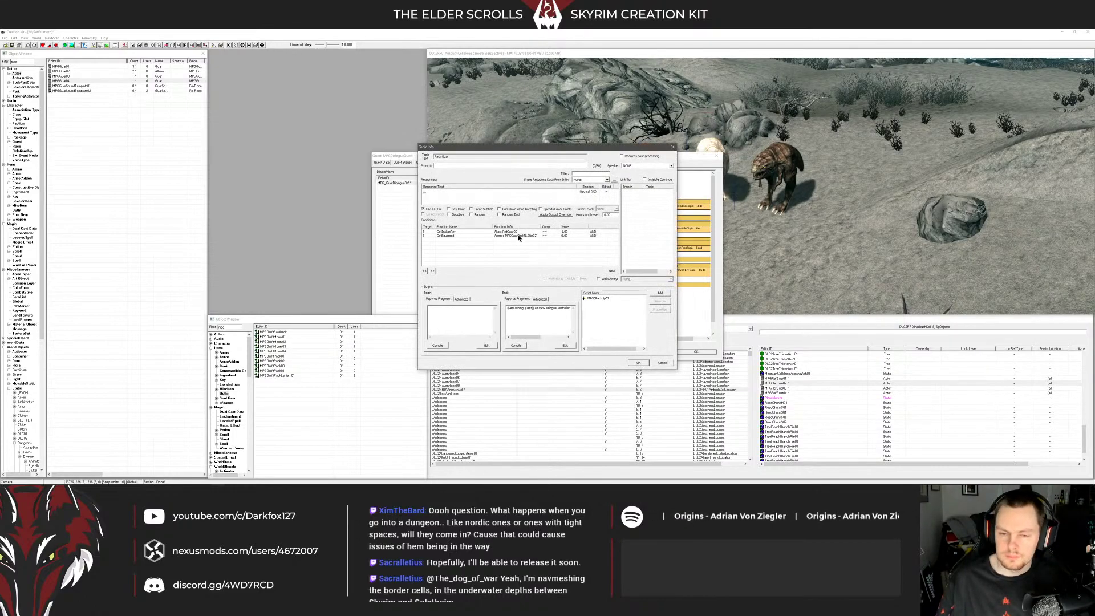
pyautogui.click(638, 362)
# Add a third info with a blank response to the Pack Guar topic and paste the copied conditions into it
pyautogui.click(607, 318)
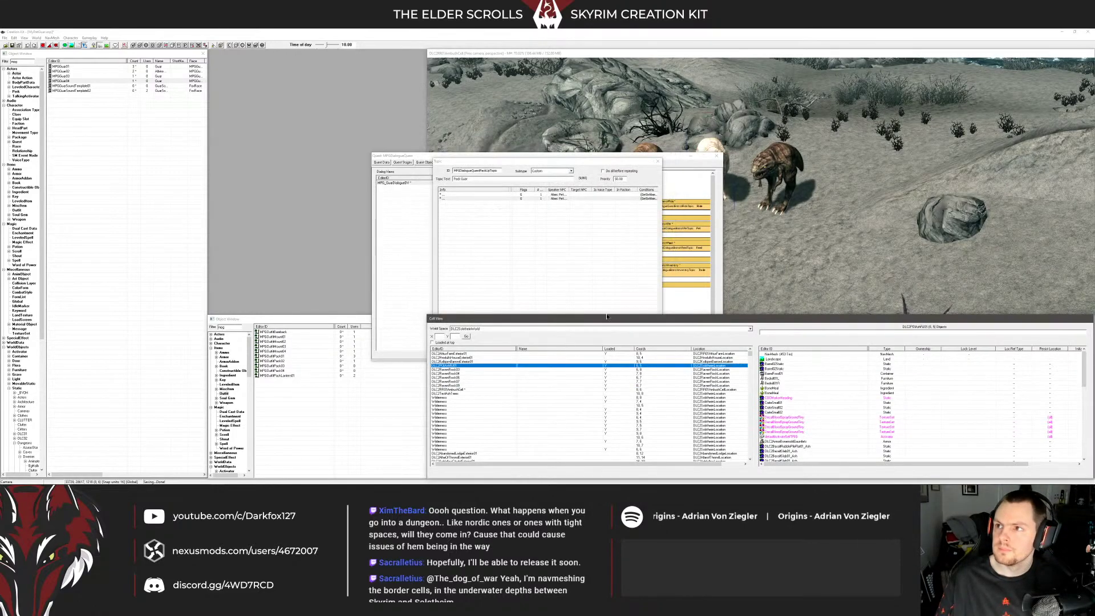
pyautogui.click(502, 240)
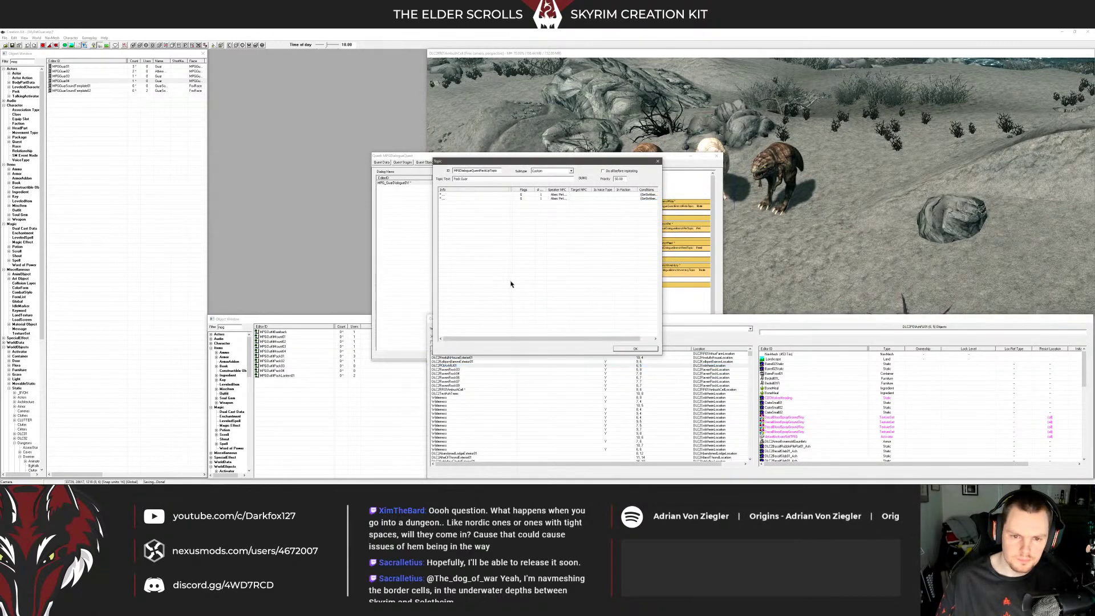
pyautogui.rightClick(500, 236)
pyautogui.click(505, 242)
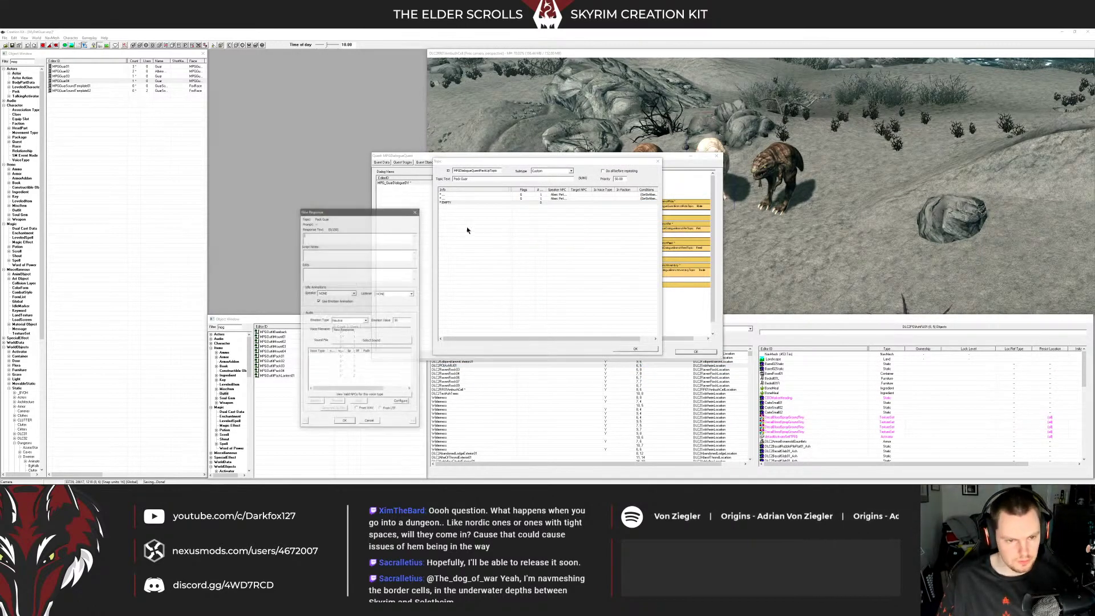
pyautogui.click(346, 422)
pyautogui.rightClick(501, 245)
pyautogui.click(521, 280)
# Set the alias condition of the third info to PetGuar03
pyautogui.click(501, 232)
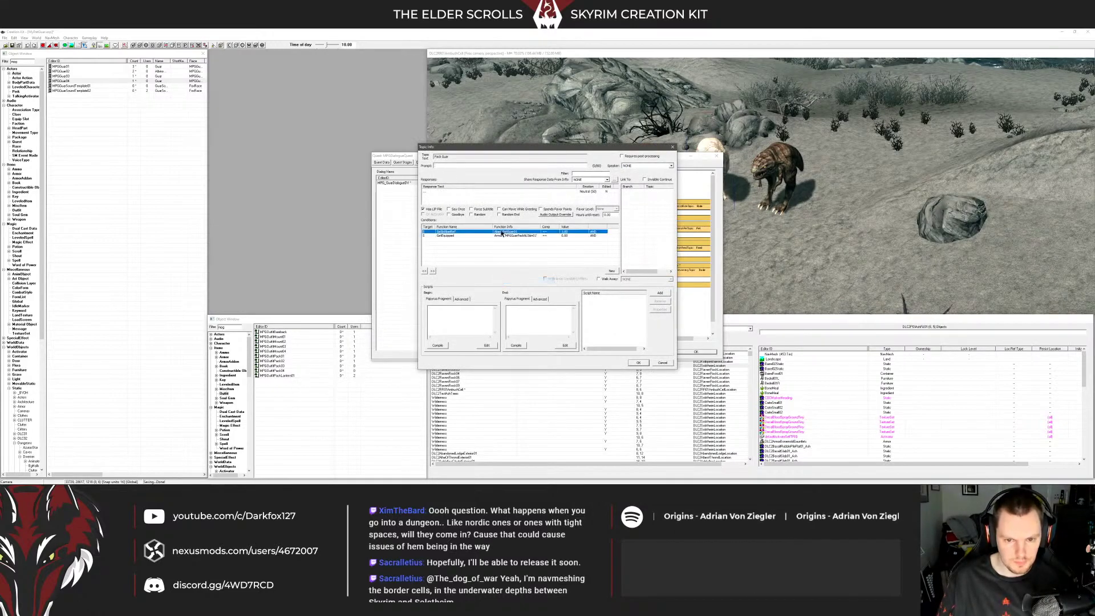
pyautogui.doubleClick(501, 233)
pyautogui.click(485, 251)
pyautogui.click(490, 269)
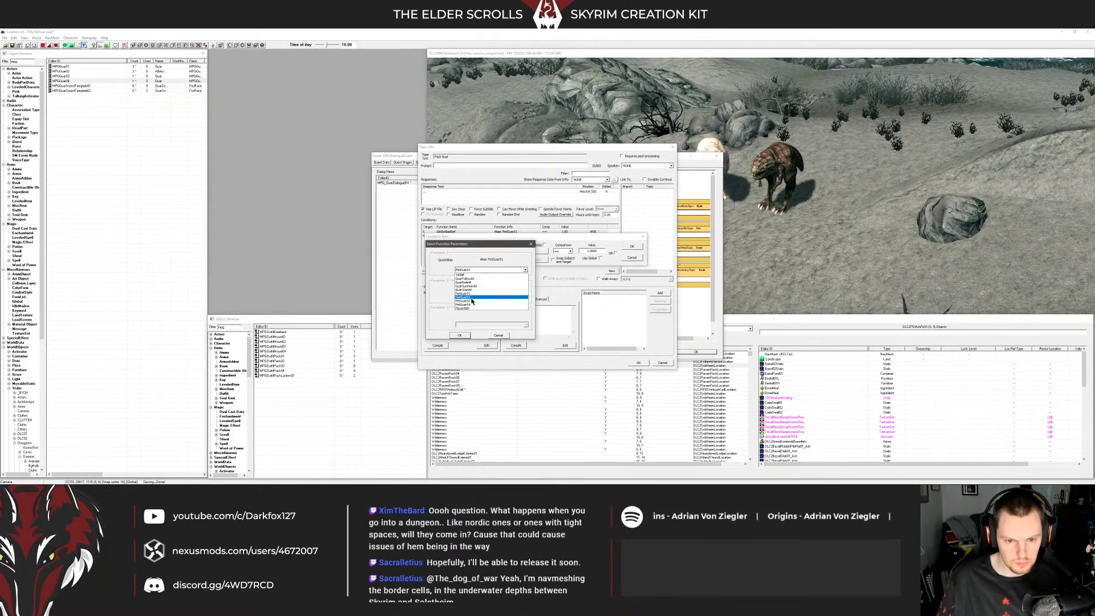
pyautogui.click(471, 297)
pyautogui.click(490, 270)
pyautogui.click(470, 301)
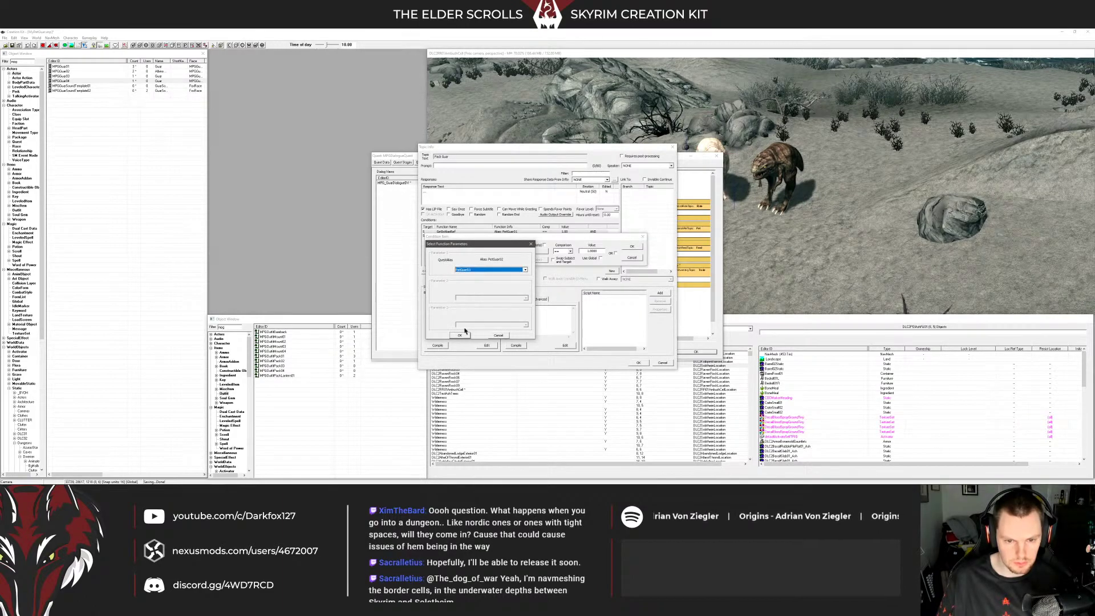
pyautogui.click(460, 334)
pyautogui.click(632, 246)
# Point the third info's GetEquipped condition to the pack armor ending in 03
pyautogui.doubleClick(502, 235)
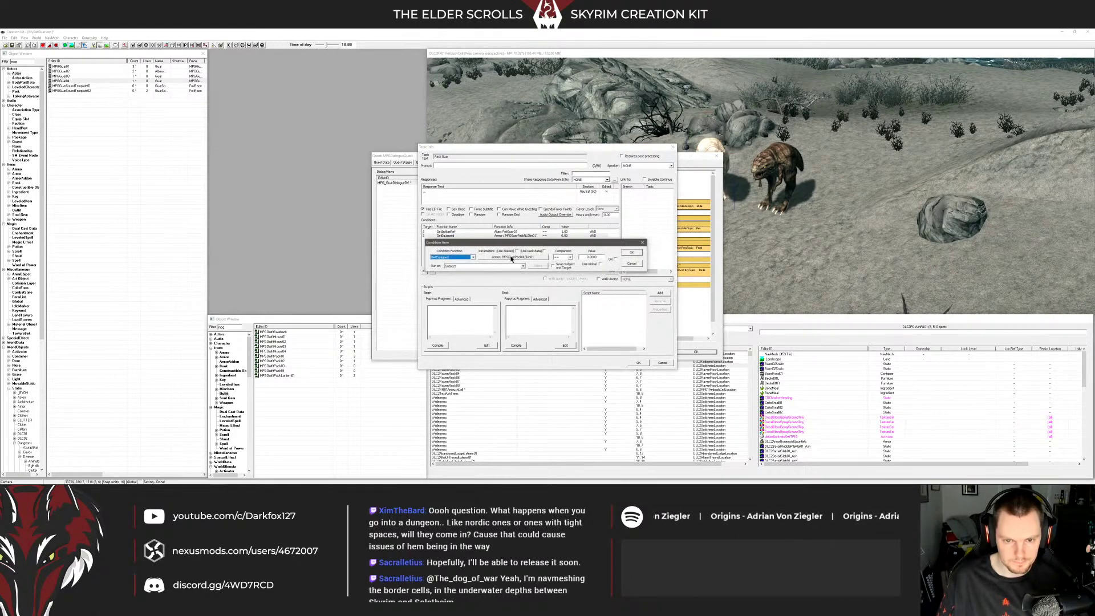
pyautogui.click(511, 257)
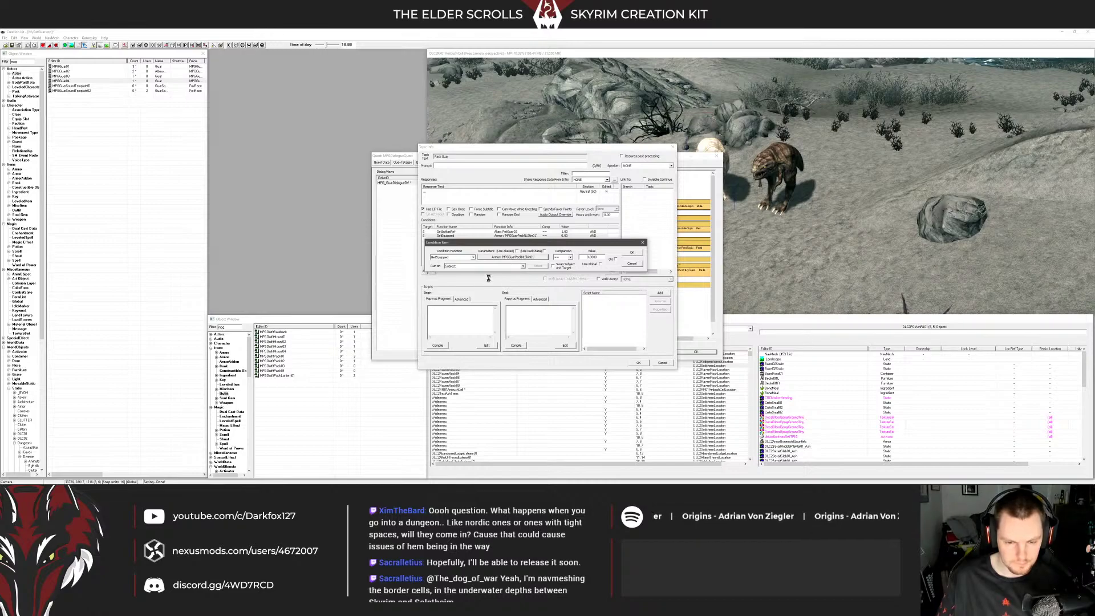
pyautogui.scroll(-2, 489, 277)
pyautogui.click(465, 333)
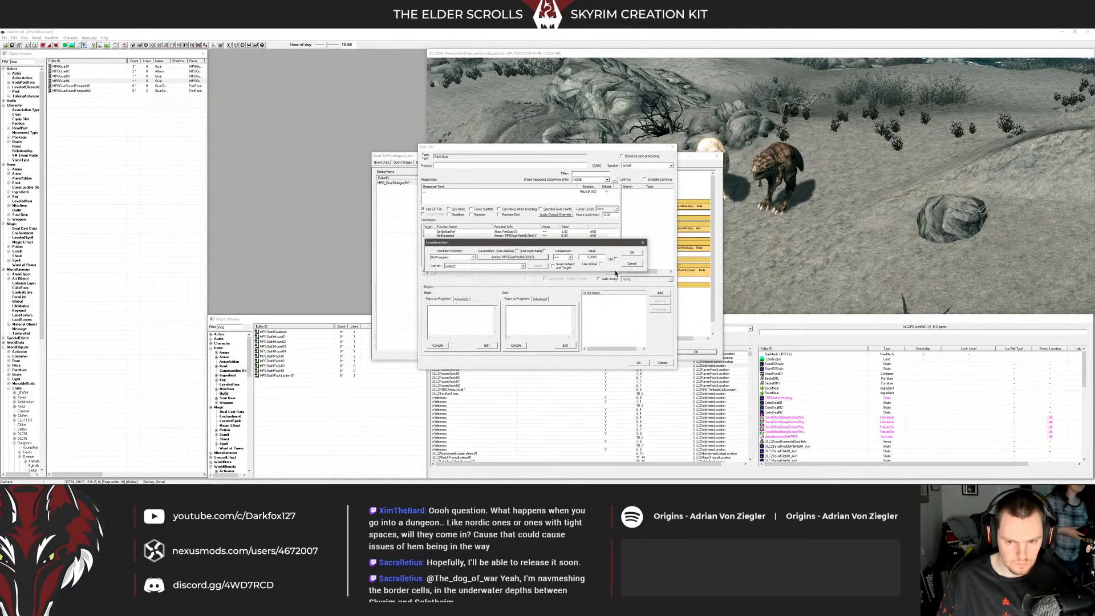
pyautogui.click(632, 252)
# Mark the third info as Goodbye and compile a placeholder end fragment "akspeaker"
pyautogui.click(456, 215)
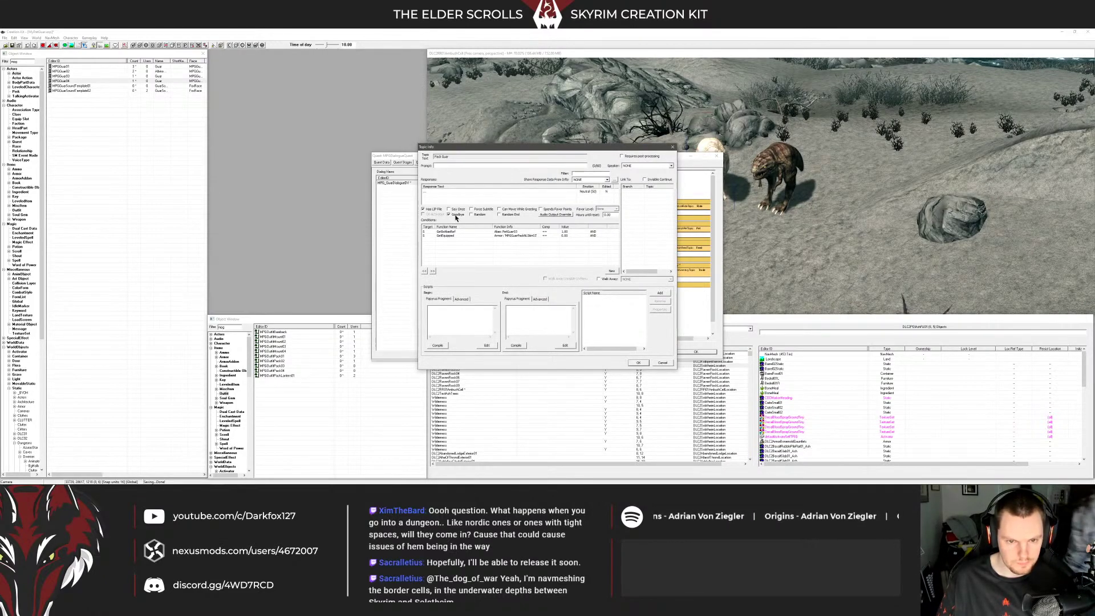
pyautogui.click(544, 318)
pyautogui.write('akspeaker')
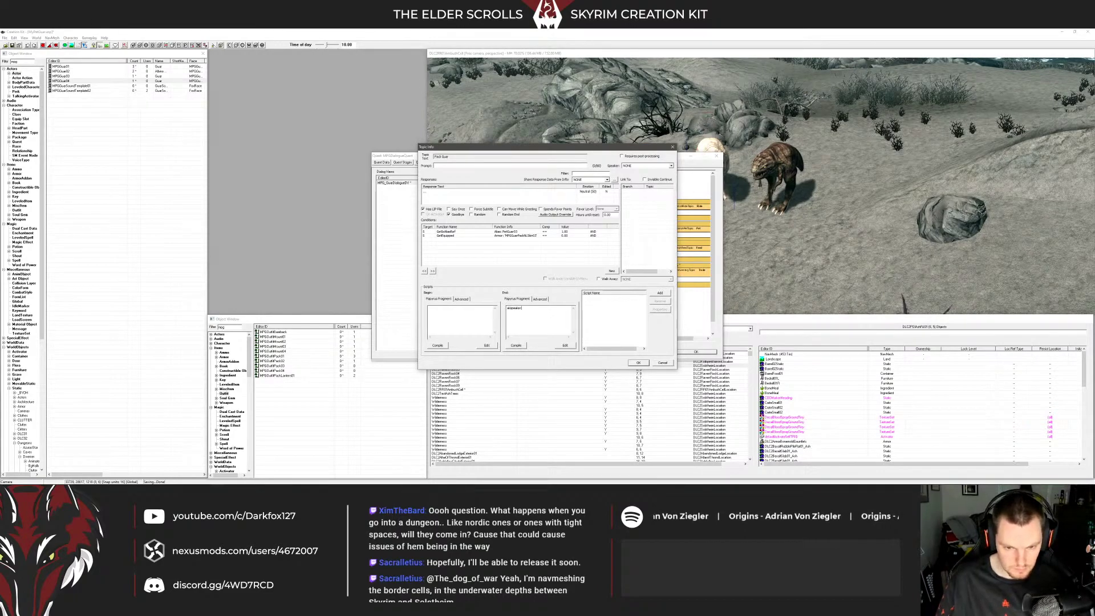
pyautogui.click(516, 345)
# Rename the third info's fragment script to MPGDPackUp03
pyautogui.click(540, 298)
pyautogui.click(518, 337)
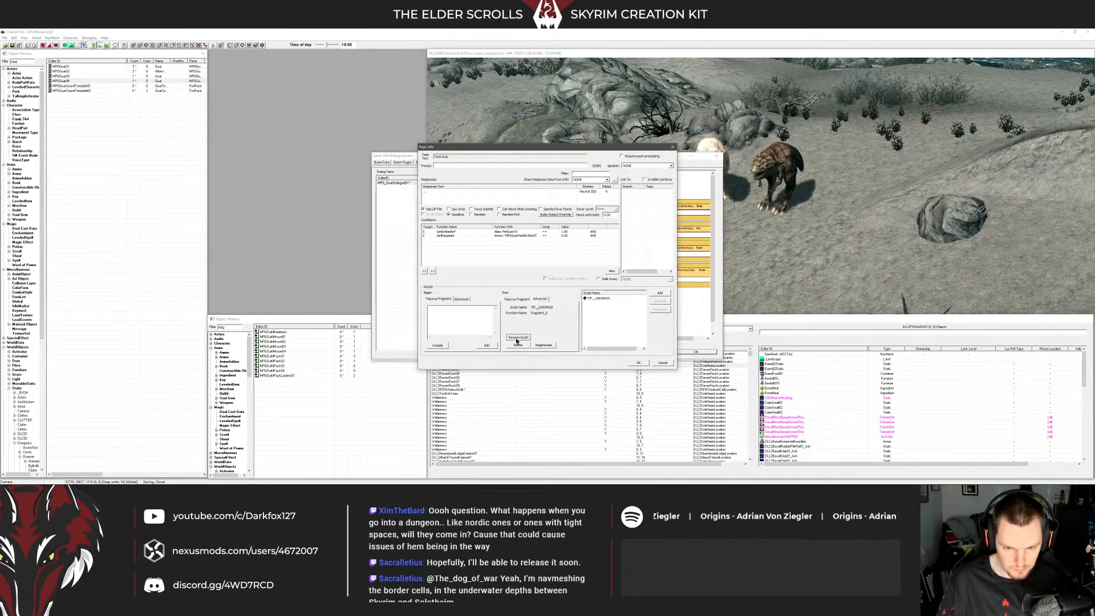
pyautogui.write('MPGDPackUp03')
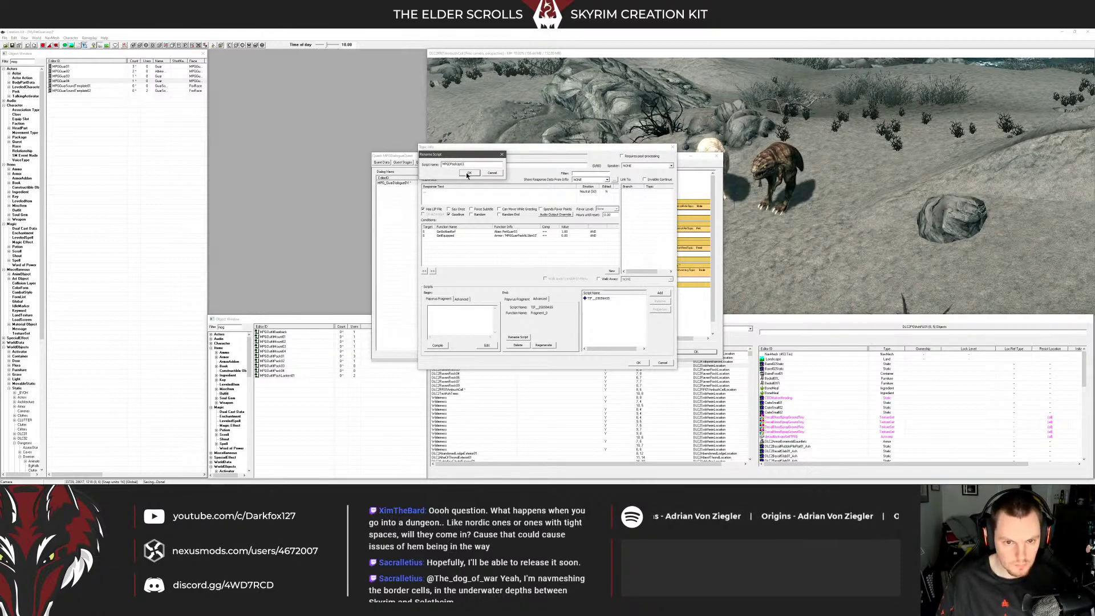
pyautogui.click(469, 173)
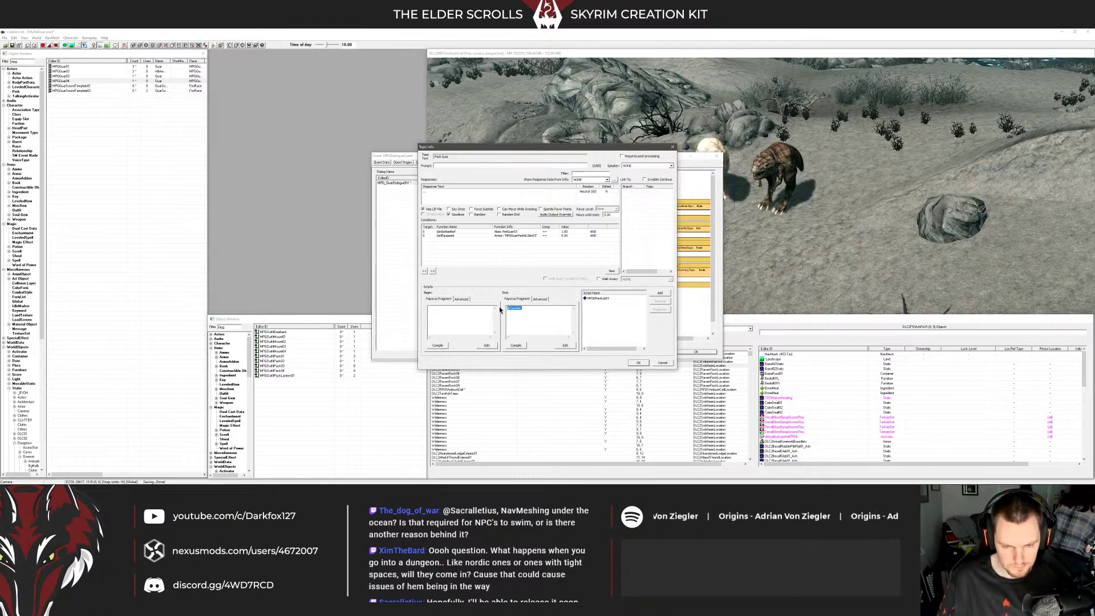
# Replace the placeholder end fragment with the copied code and change its outfit to MPGOutfitPack03
pyautogui.hotkey('ctrl', 'v')
pyautogui.press('Home')
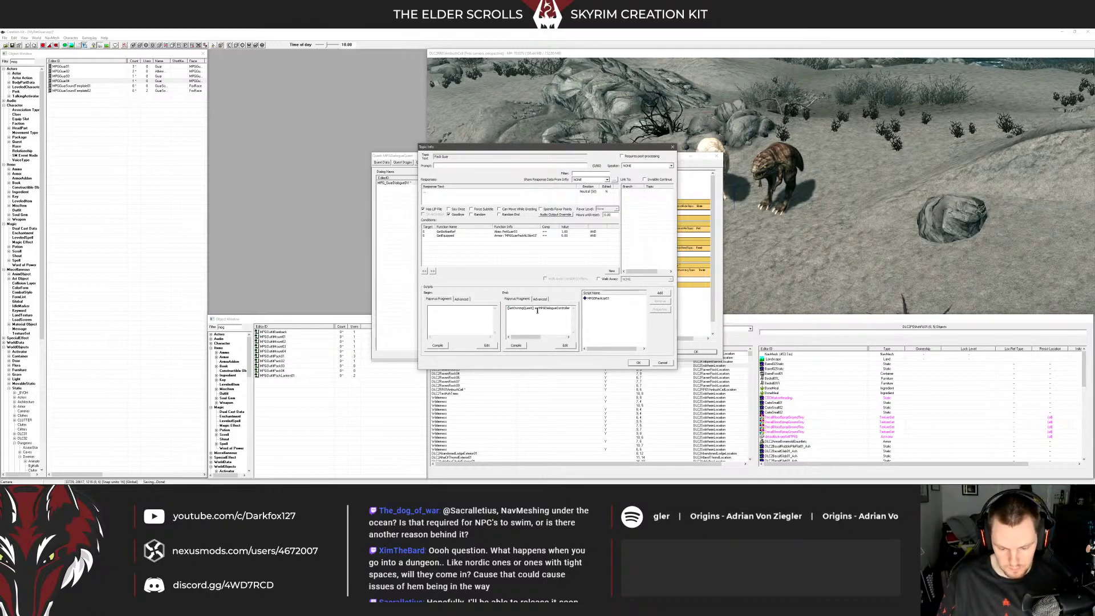
pyautogui.press('End')
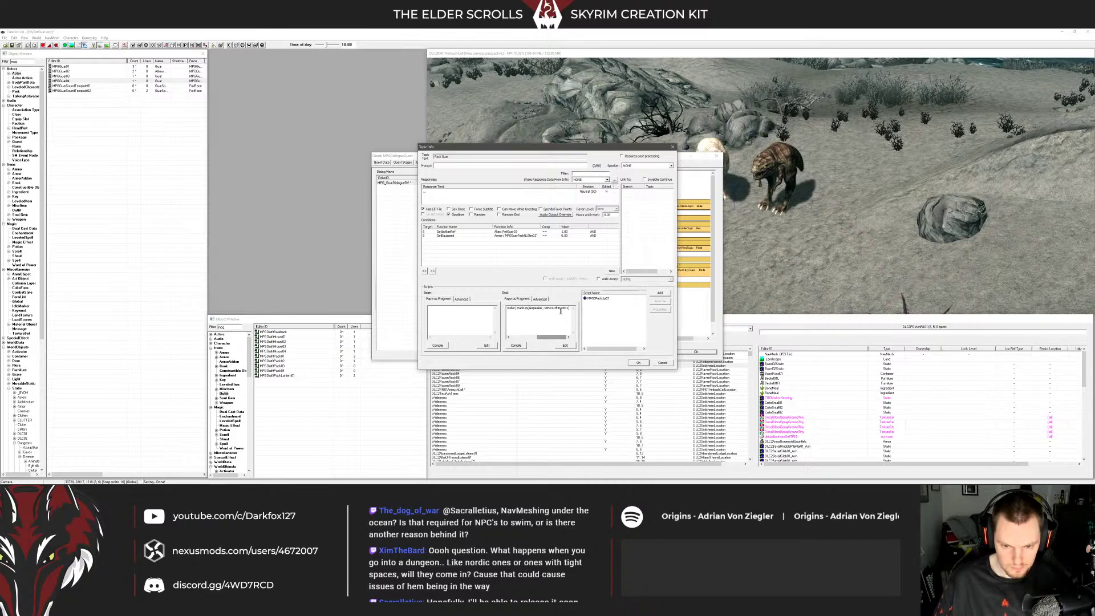
pyautogui.press('BackSpace')
pyautogui.write('3')
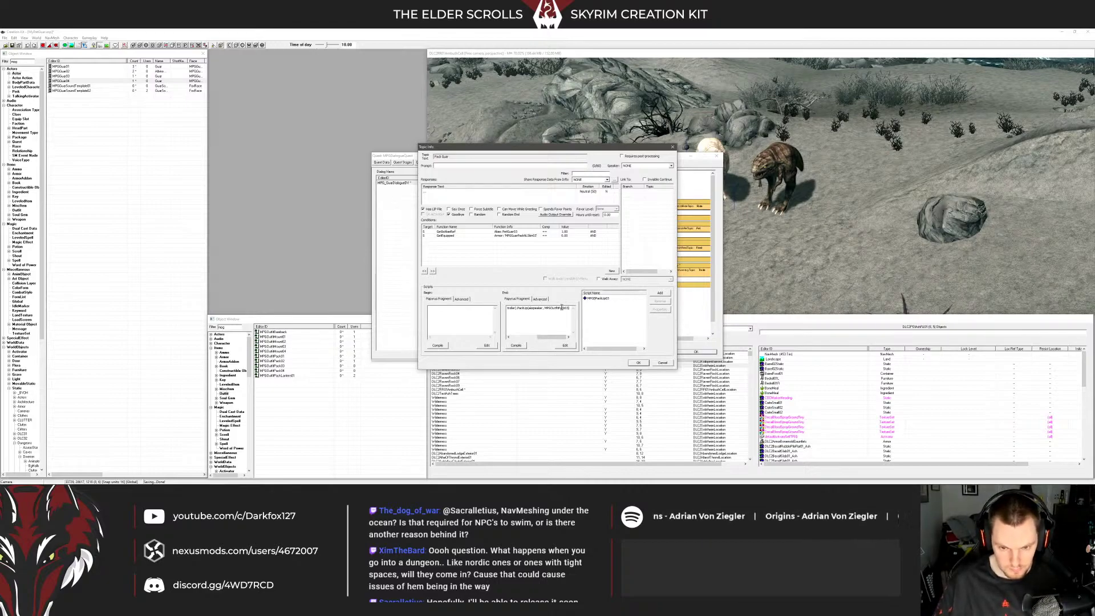
pyautogui.moveTo(545, 309); pyautogui.dragTo(567, 309)
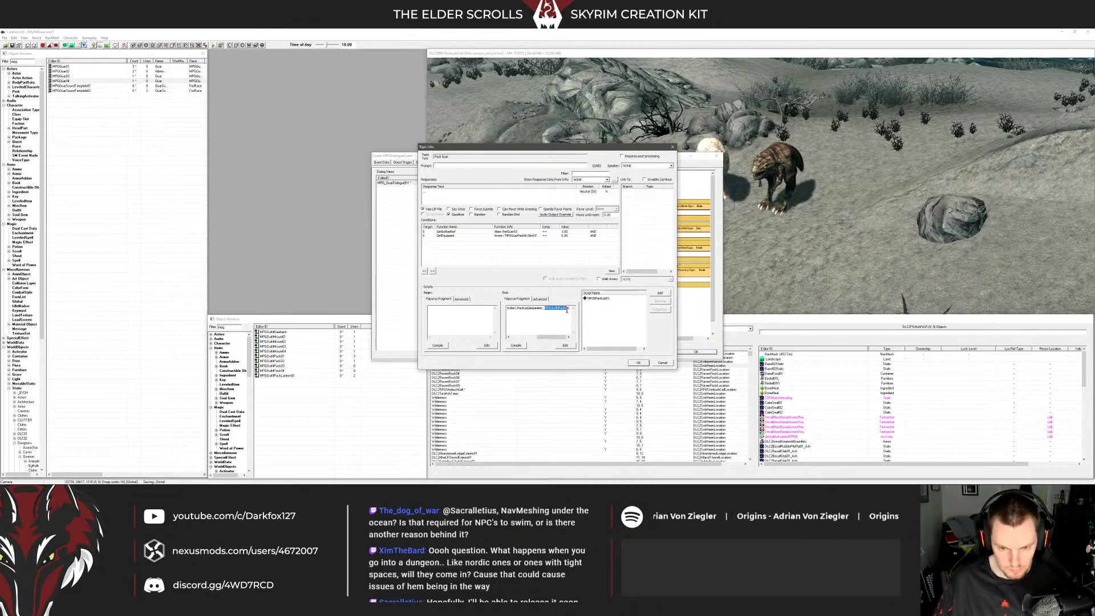
pyautogui.click(574, 324)
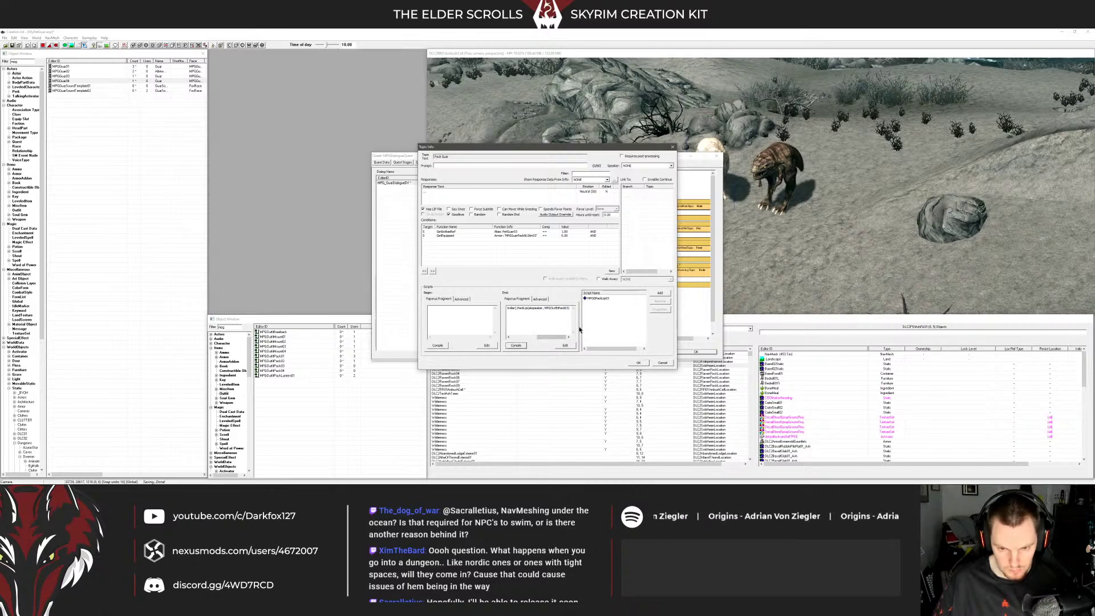
# Add an Outfit property named MPGOutfitPack03 to the third info's MPGDPackUp03 script
pyautogui.doubleClick(607, 301)
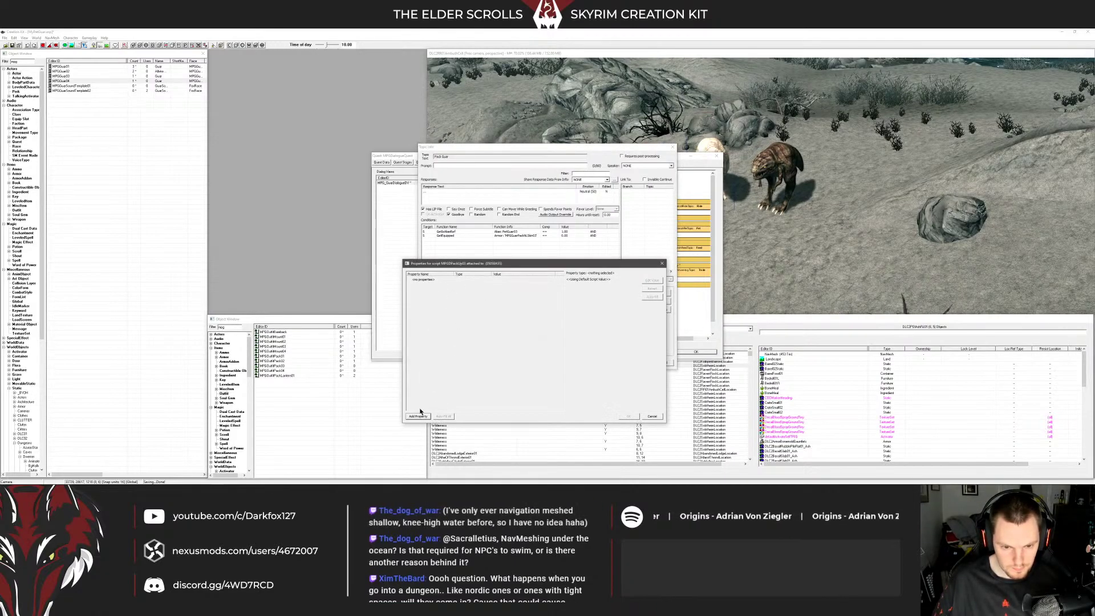
pyautogui.click(419, 416)
pyautogui.click(448, 282)
pyautogui.scroll(-8, 440, 317)
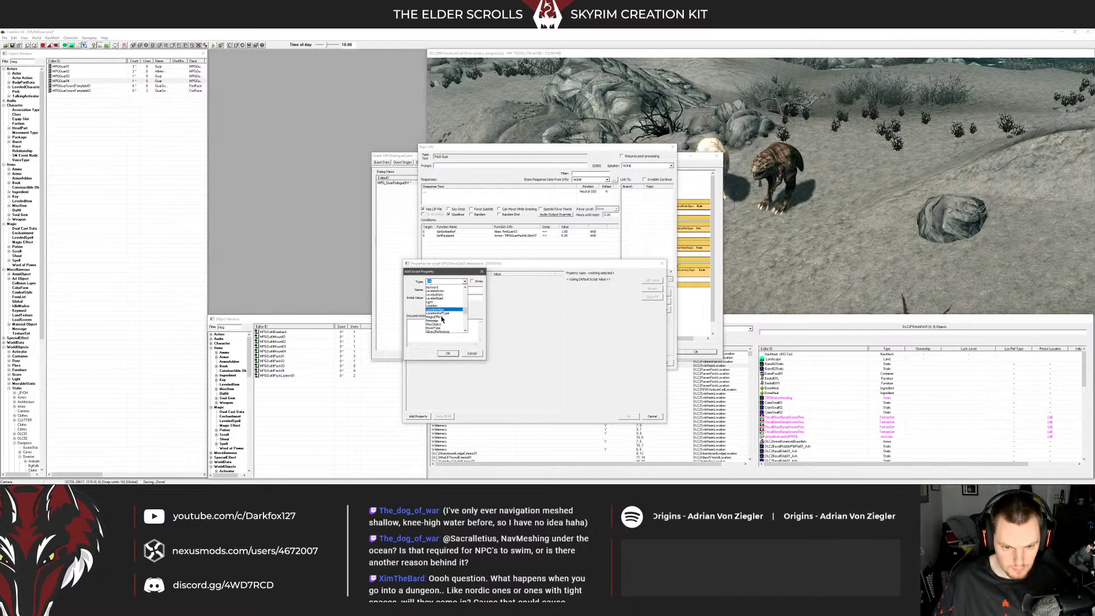
pyautogui.click(434, 308)
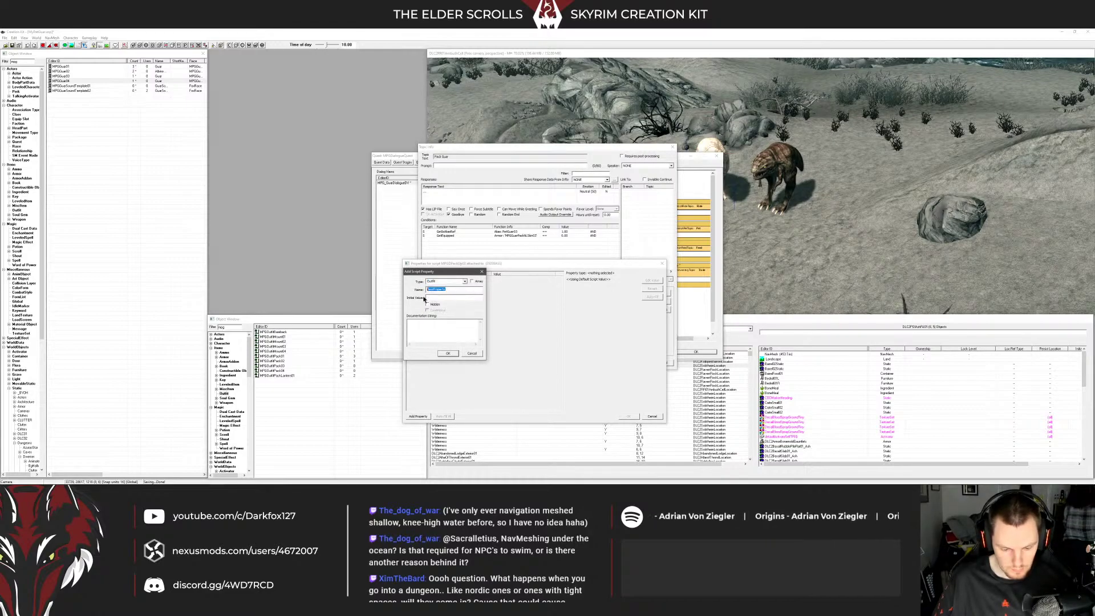
pyautogui.press('Escape')
pyautogui.press('Escape')
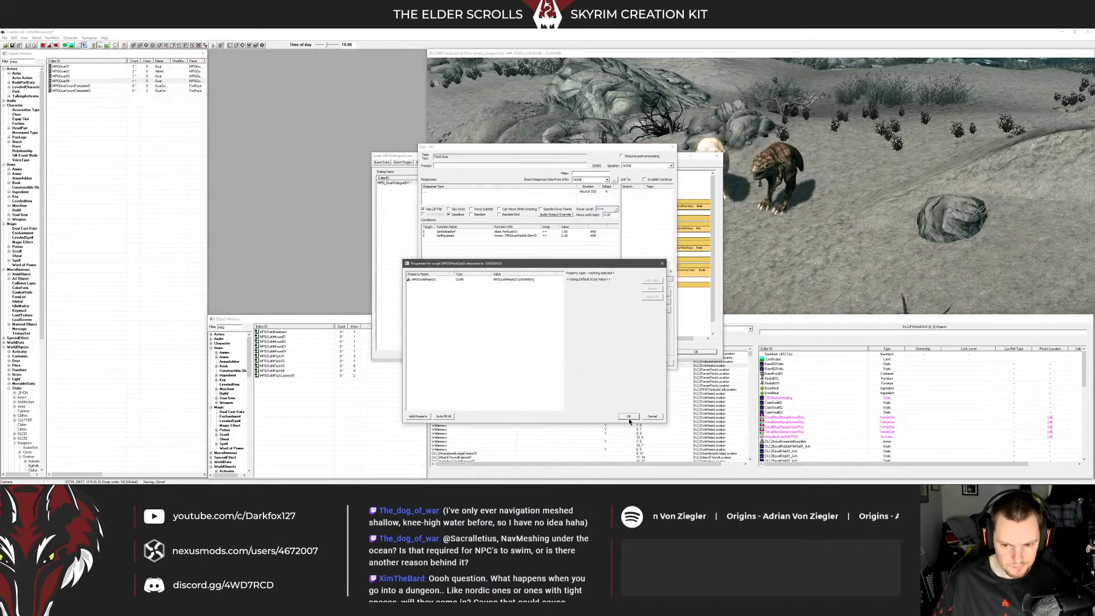
# Recompile the third info's end fragment with its full code and save the info
pyautogui.click(555, 309)
pyautogui.hotkey('ctrl', 'Home')
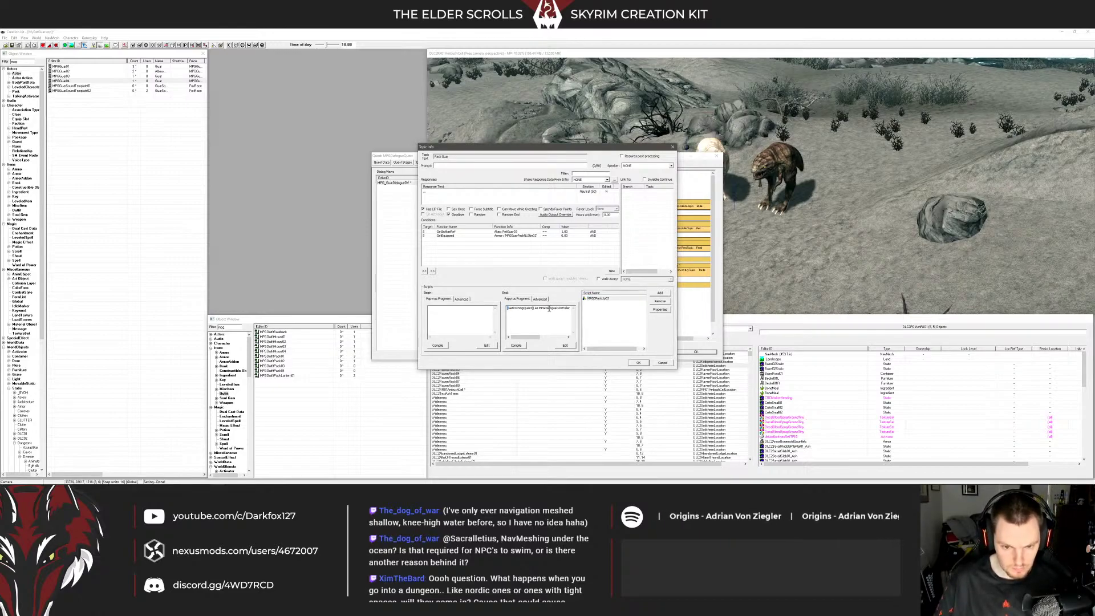
pyautogui.moveTo(507, 308); pyautogui.dragTo(616, 310)
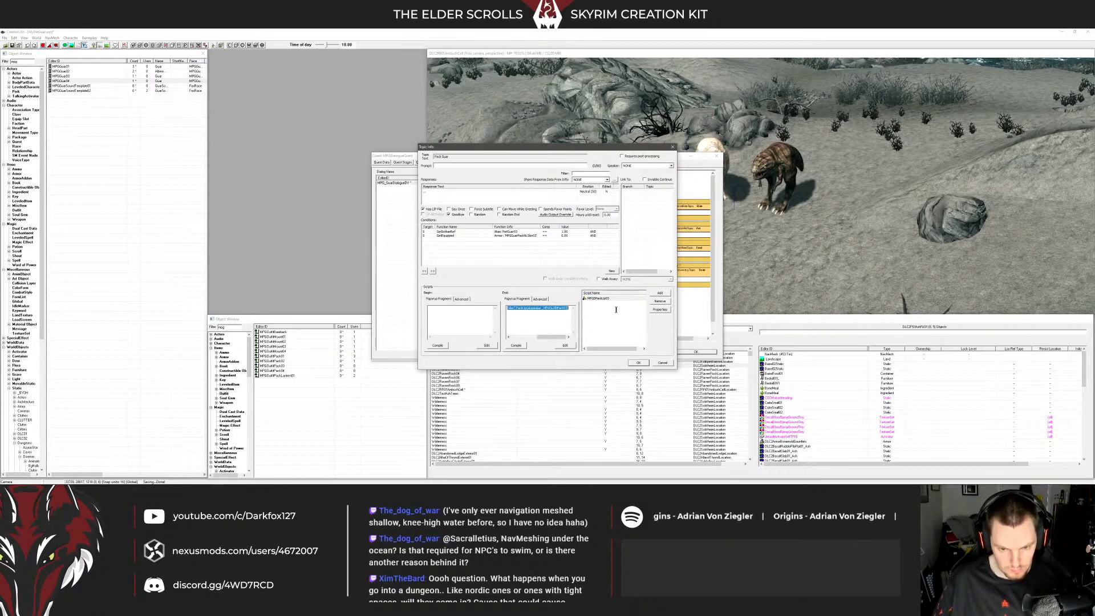
pyautogui.click(517, 345)
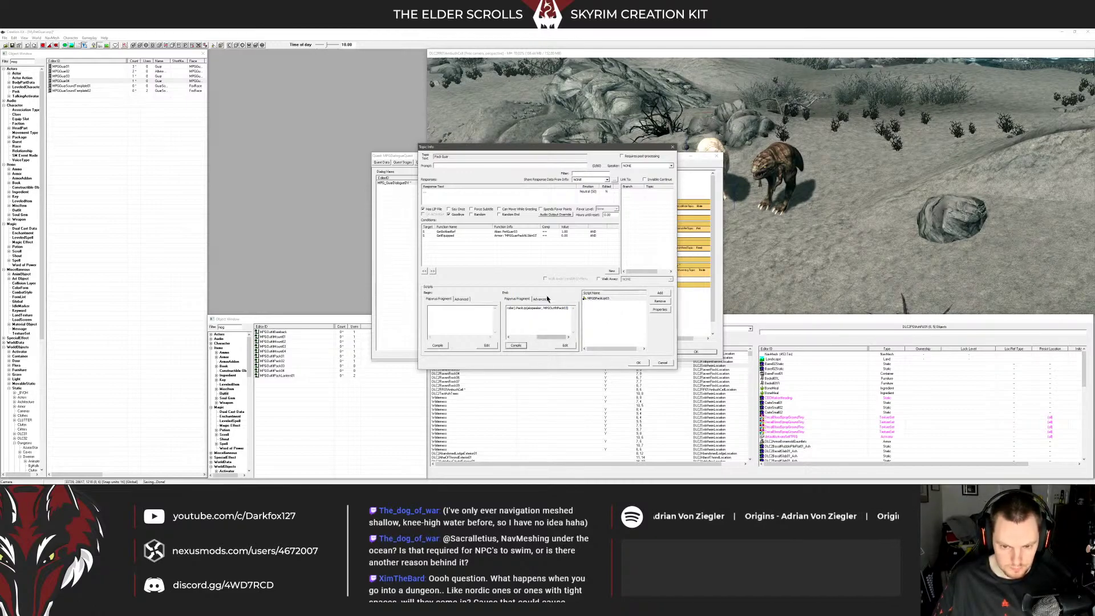
pyautogui.click(637, 362)
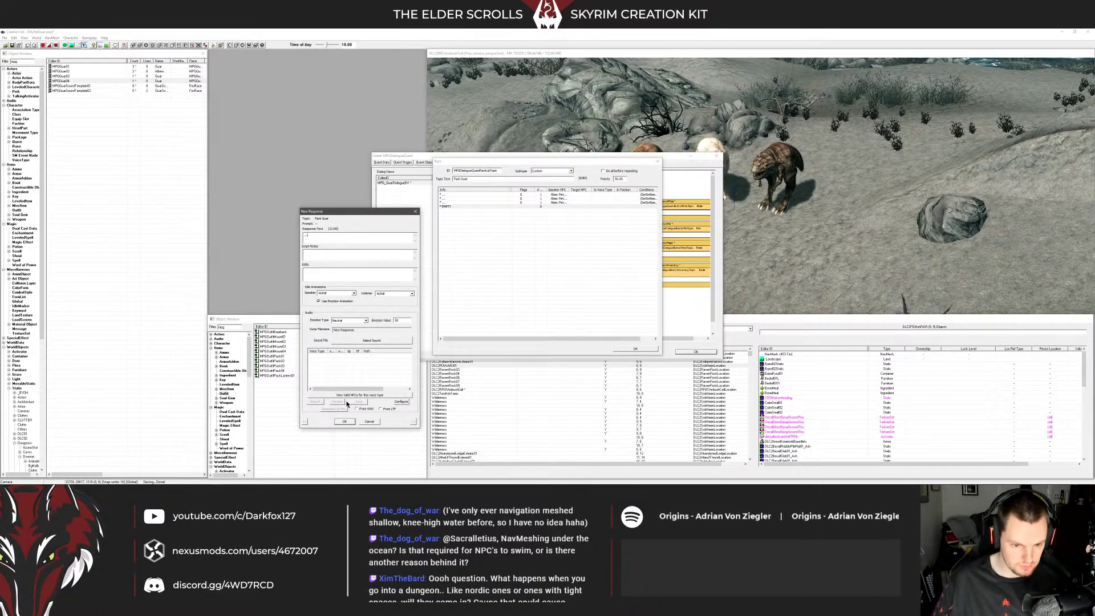
# Create a fourth Pack Guar info, mark it as Goodbye and paste the copied conditions into it
pyautogui.click(343, 422)
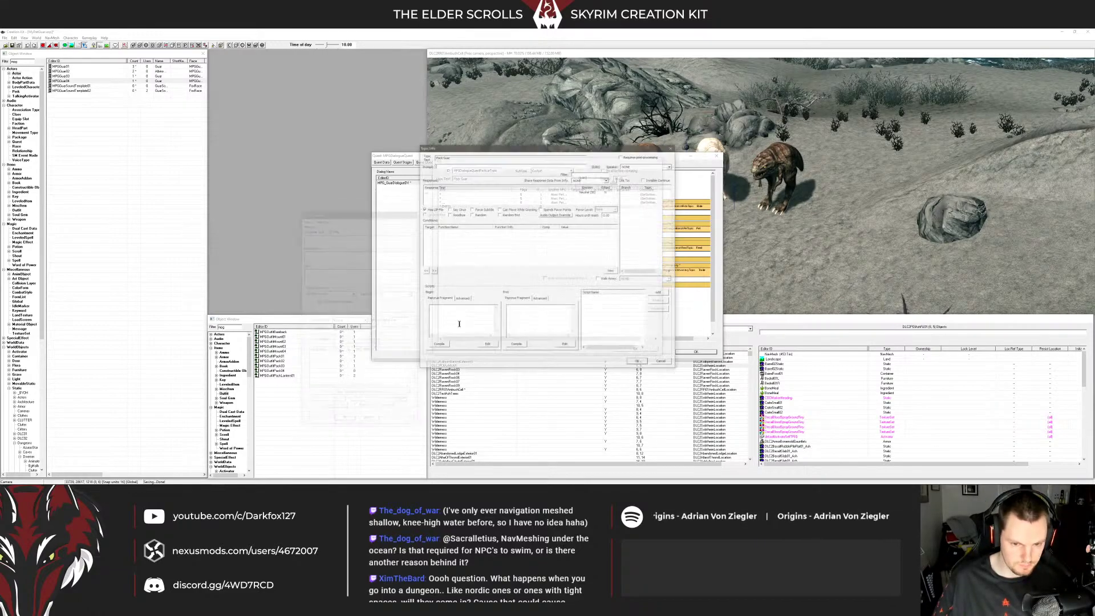
pyautogui.click(462, 215)
pyautogui.rightClick(471, 232)
pyautogui.click(491, 270)
# Point the fourth info's GetIsAliasRef condition to the alias PetGuar04
pyautogui.doubleClick(510, 233)
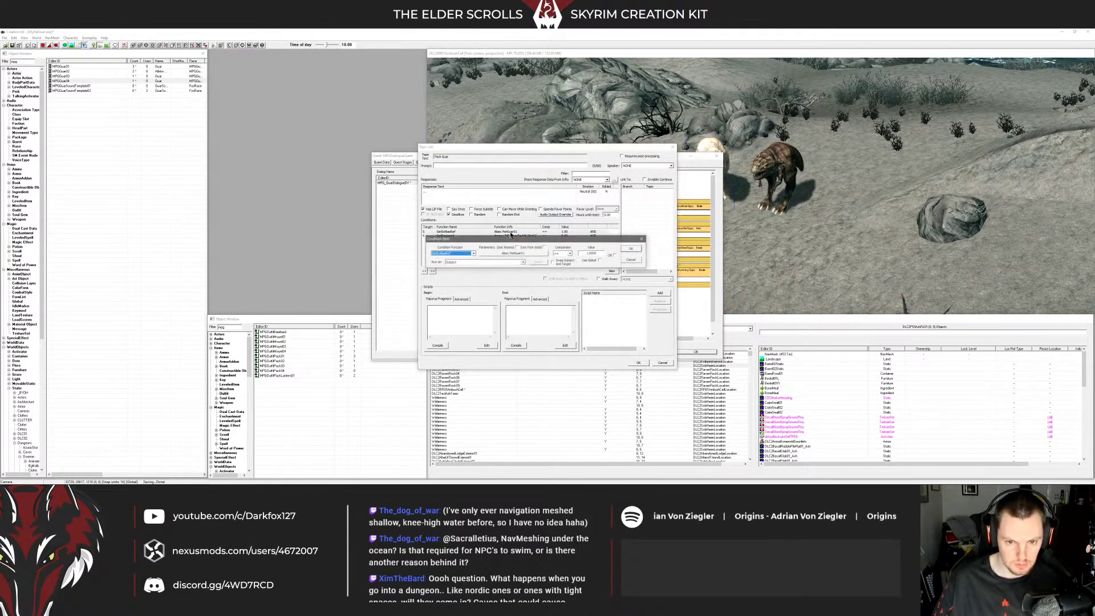
pyautogui.click(512, 253)
pyautogui.click(490, 272)
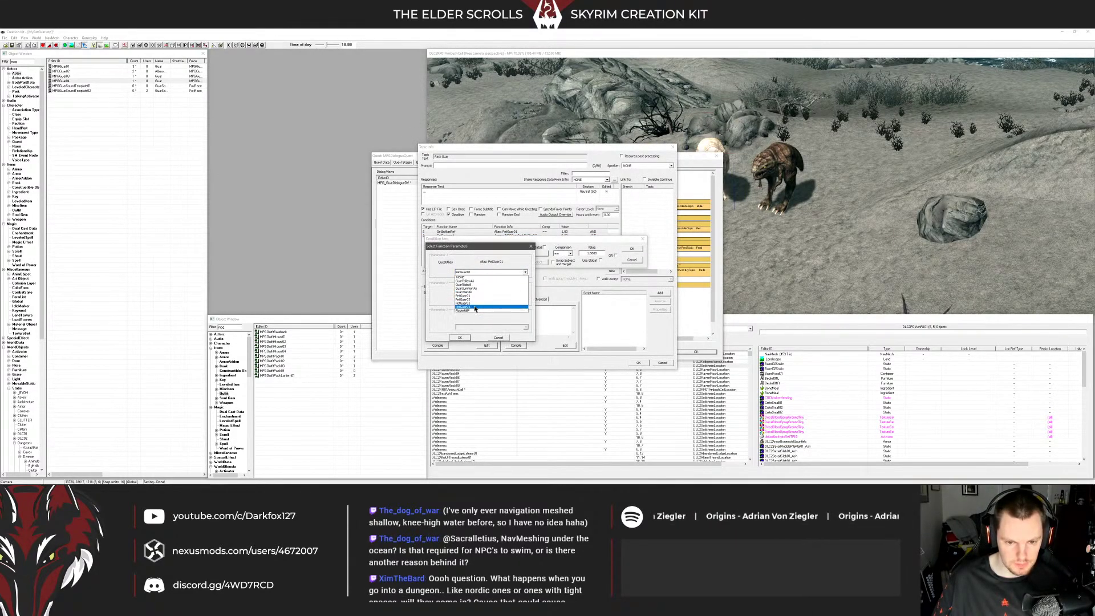
pyautogui.click(475, 309)
pyautogui.click(460, 337)
pyautogui.click(632, 249)
# Point the fourth info's GetEquipped condition to the pack armor ending in 04
pyautogui.click(517, 238)
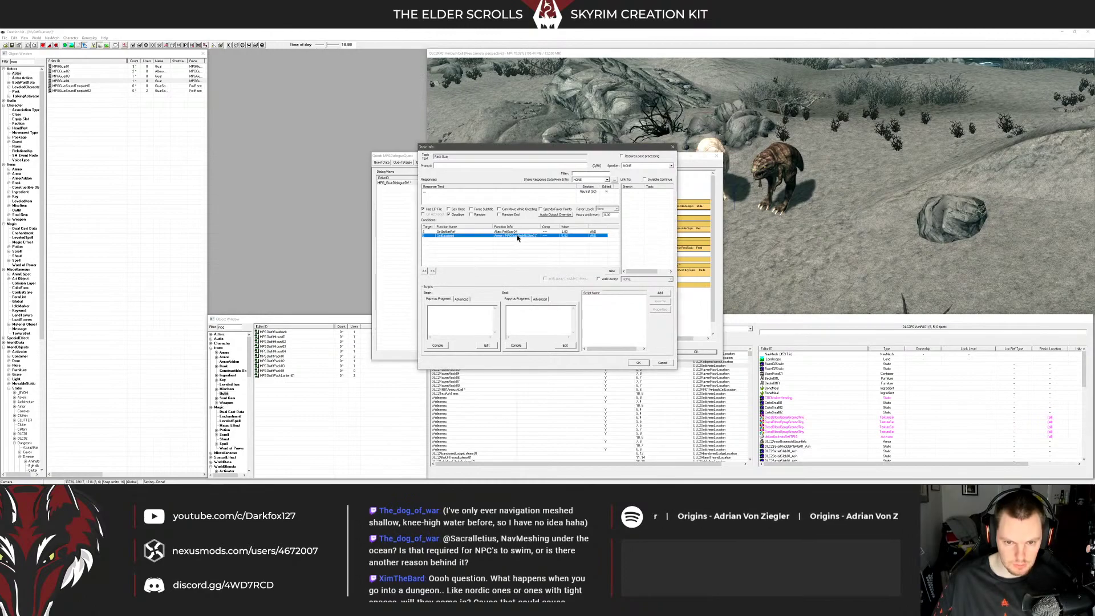
pyautogui.doubleClick(518, 236)
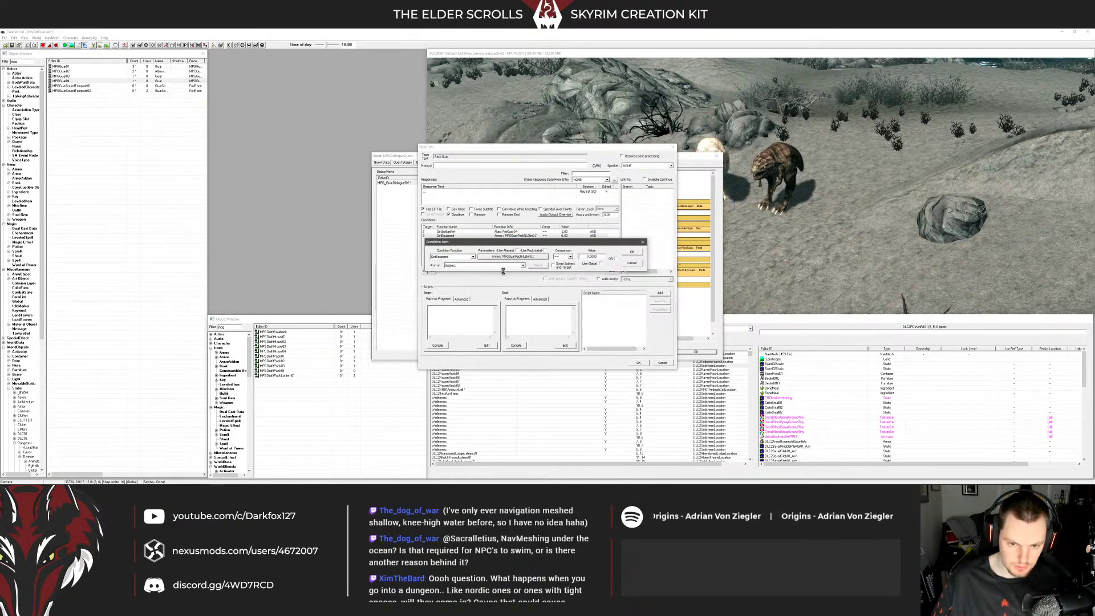
pyautogui.click(501, 256)
pyautogui.click(491, 275)
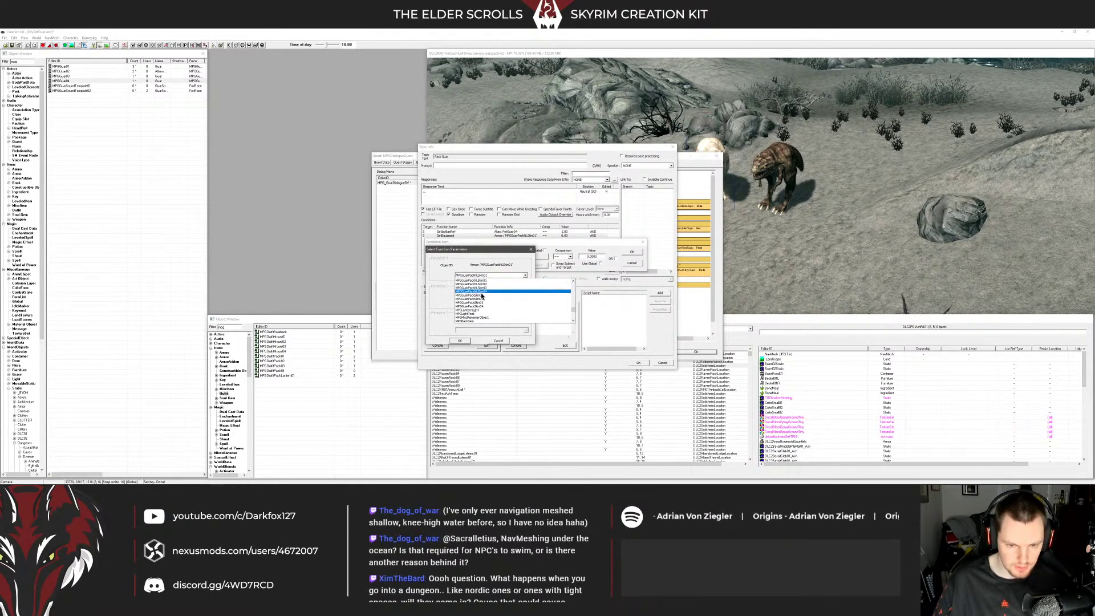
pyautogui.click(482, 295)
pyautogui.click(460, 341)
pyautogui.click(631, 252)
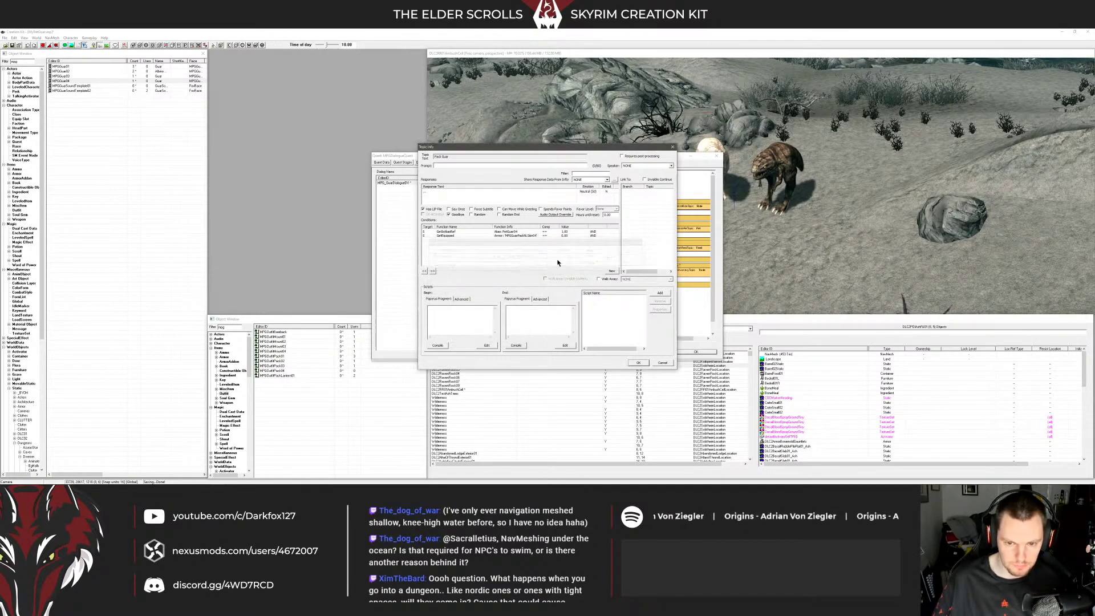
# Compile a placeholder end fragment "akspeaker" for the fourth info and rename its script to MPGDPackUp04
pyautogui.write('akspeaker')
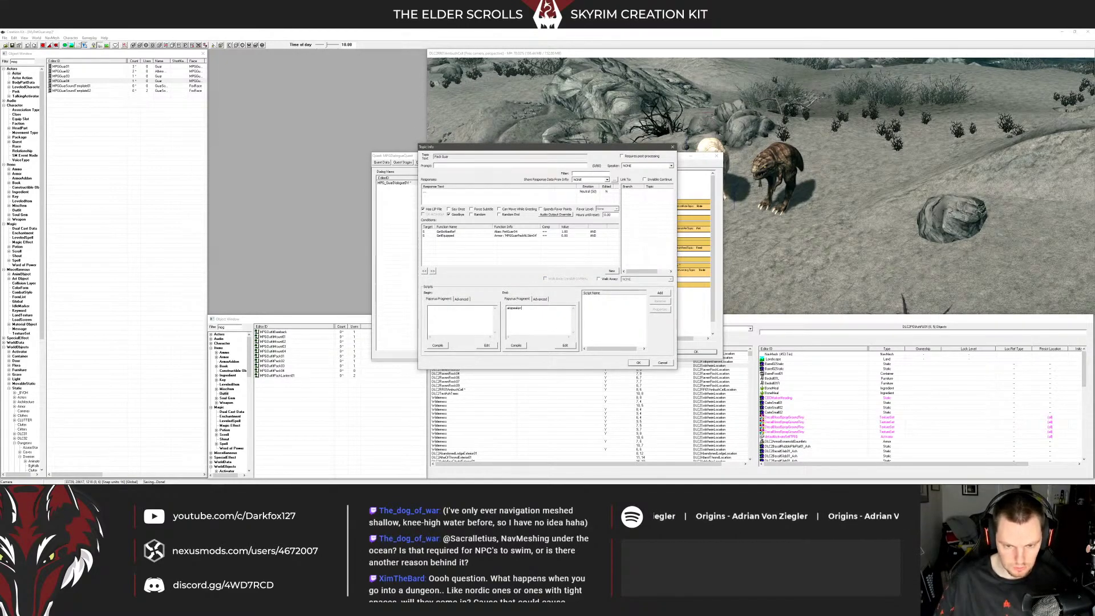
pyautogui.click(516, 345)
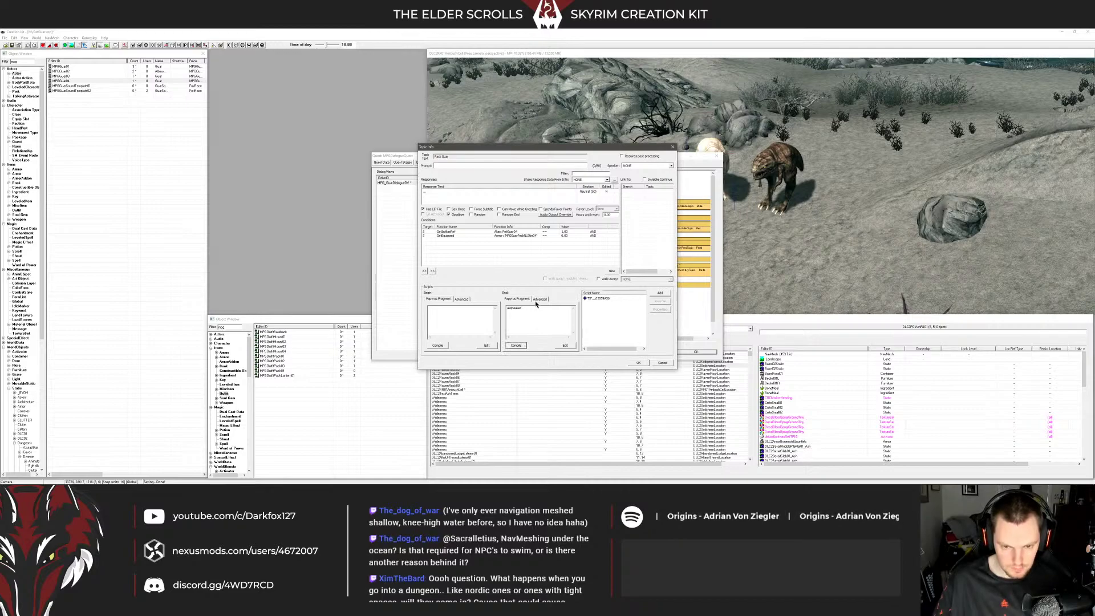
pyautogui.click(539, 299)
pyautogui.click(518, 337)
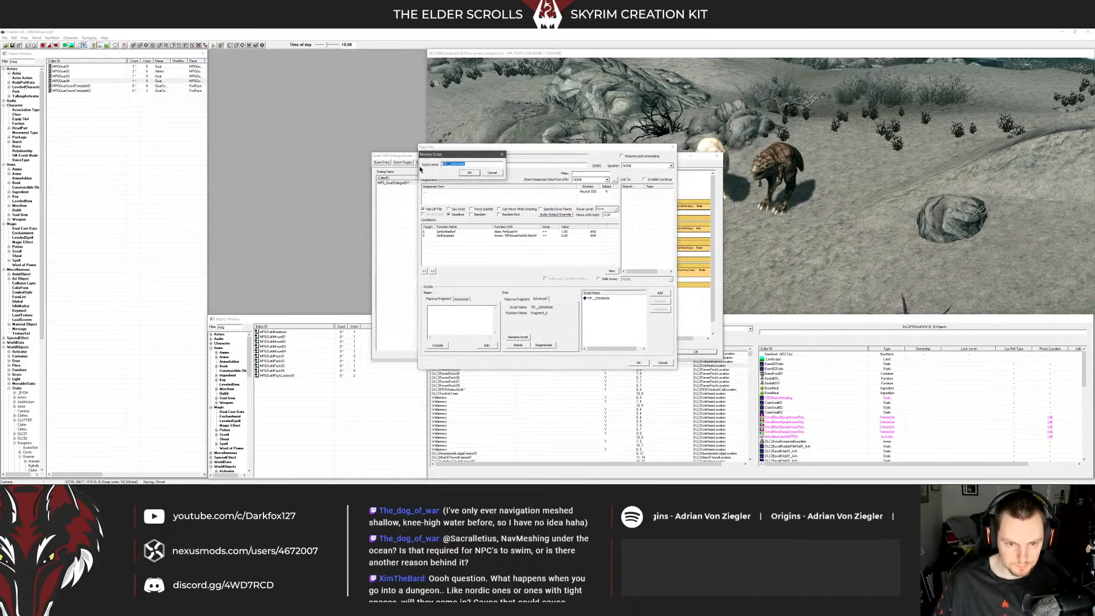
pyautogui.write('MPG')
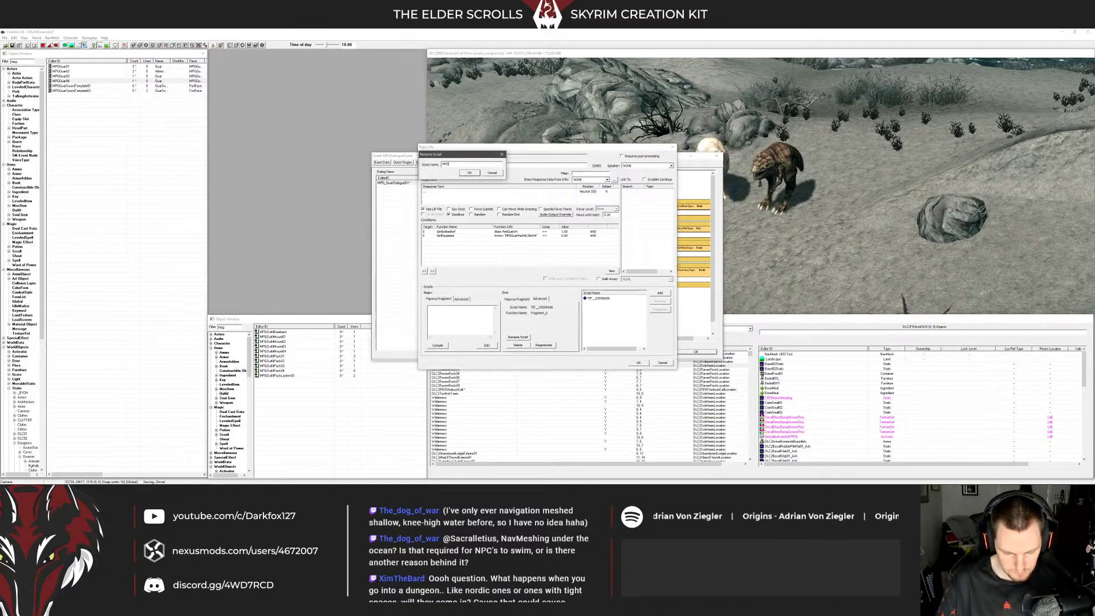
pyautogui.write('DPackUp')
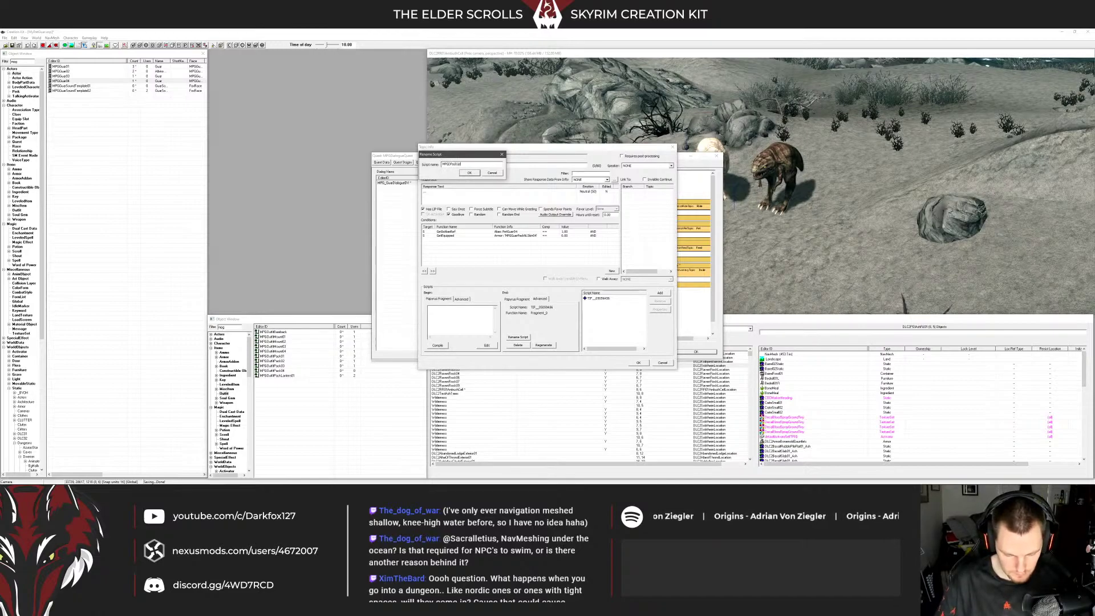
pyautogui.write('04')
pyautogui.click(477, 172)
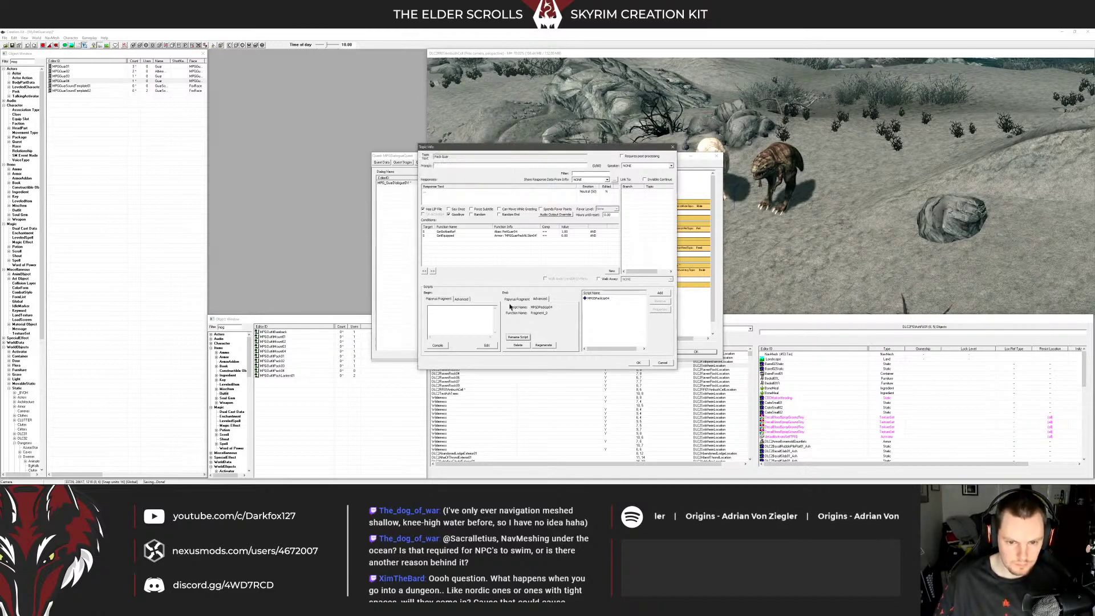
# Replace the fourth info's placeholder end fragment with the copied code and change its outfit to MPGOutfitPack04
pyautogui.hotkey('ctrl', 'v')
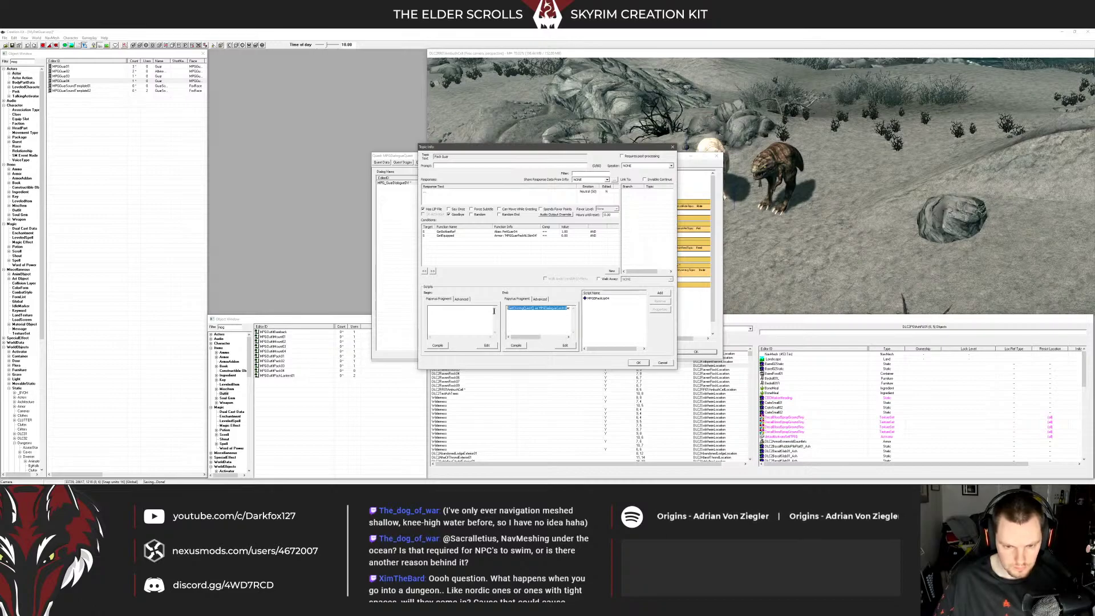
pyautogui.click(507, 309)
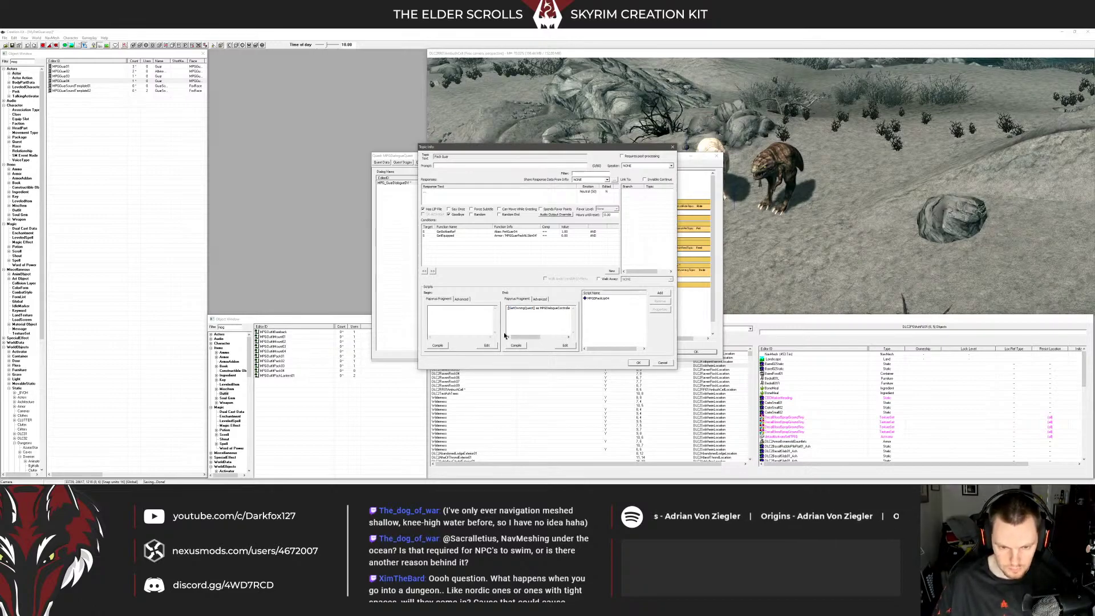
pyautogui.moveTo(518, 340); pyautogui.dragTo(546, 340)
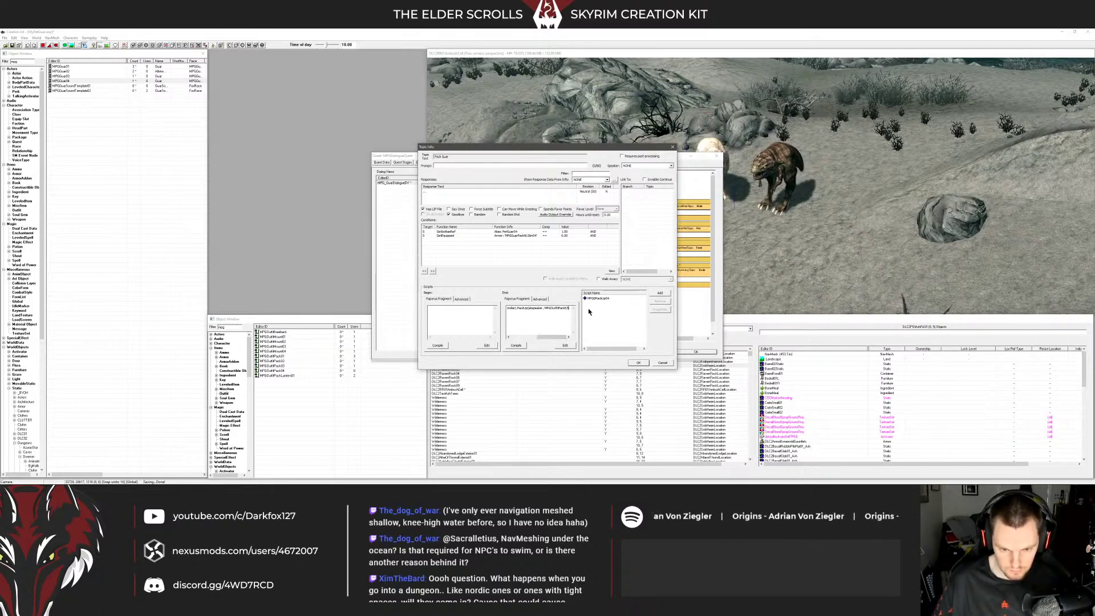
pyautogui.click(512, 346)
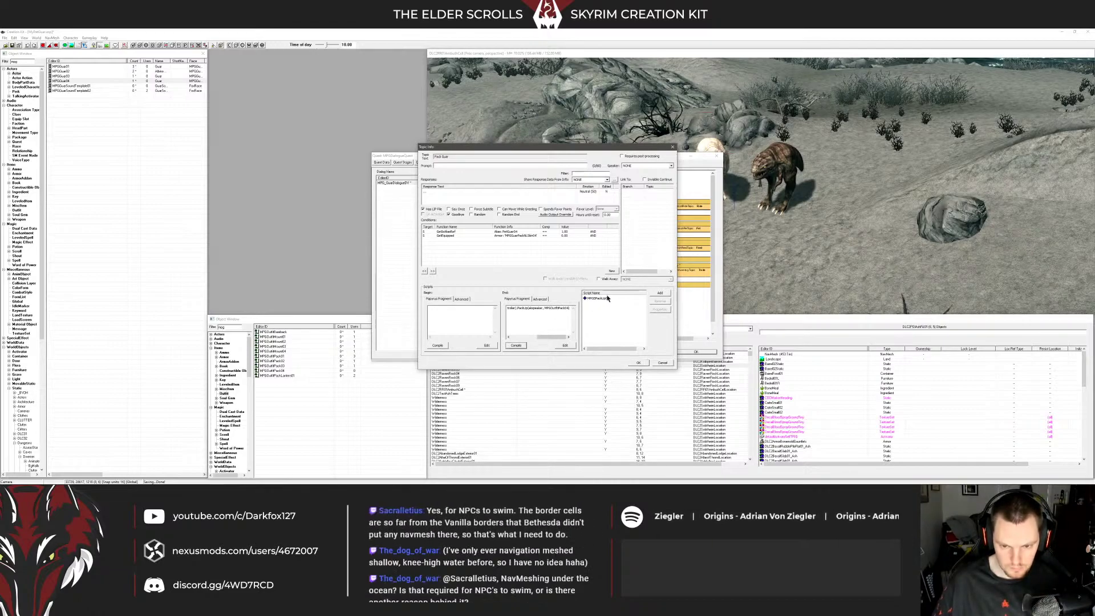
# Add an Outfit property named MPGOutfitPack04 to the MPGDPackUp04 script and save the script's properties
pyautogui.doubleClick(604, 299)
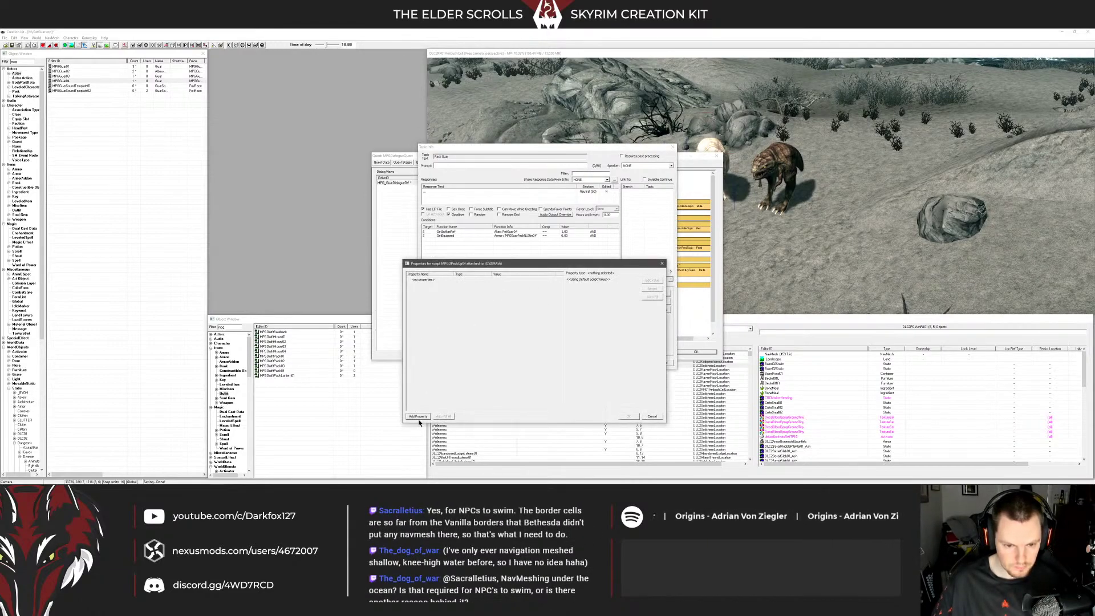
pyautogui.click(418, 416)
pyautogui.click(464, 282)
pyautogui.write('o')
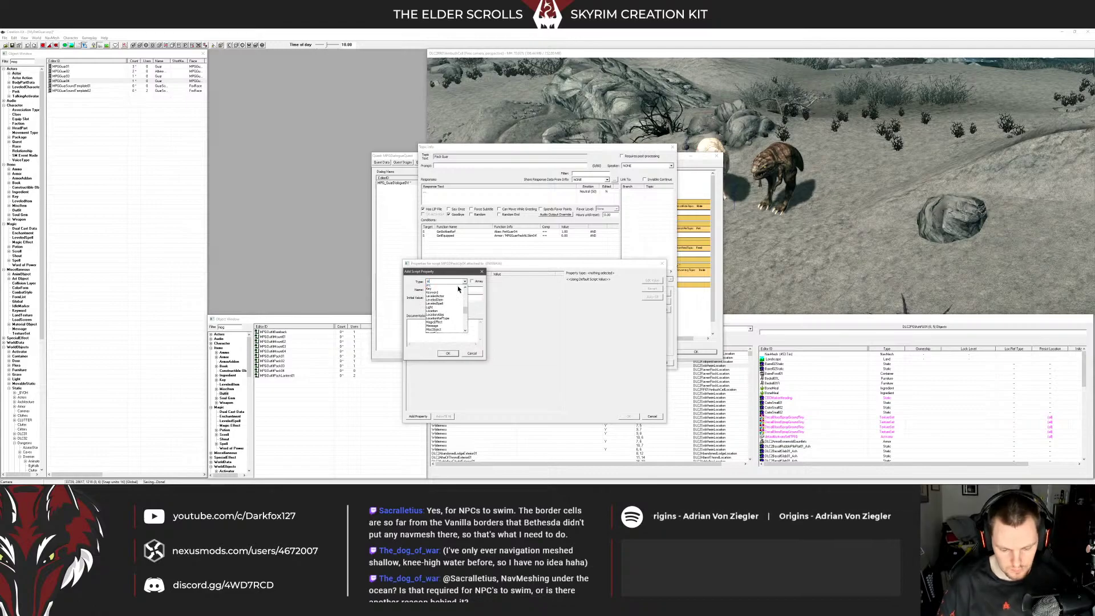
pyautogui.write('ut')
pyautogui.click(439, 287)
pyautogui.press('Tab')
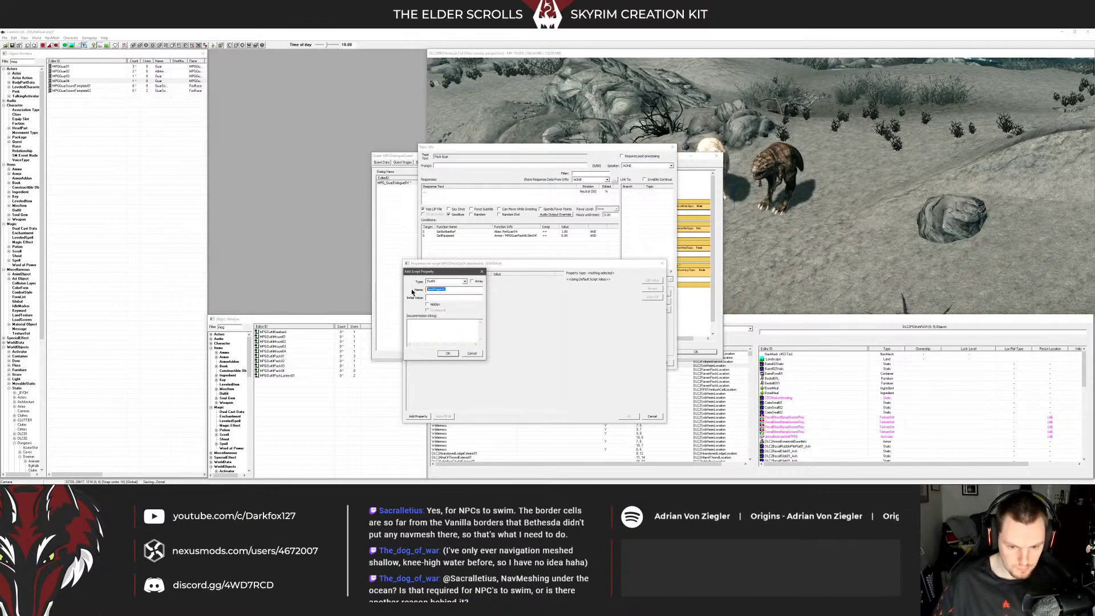
pyautogui.write('MPGOutfitPa')
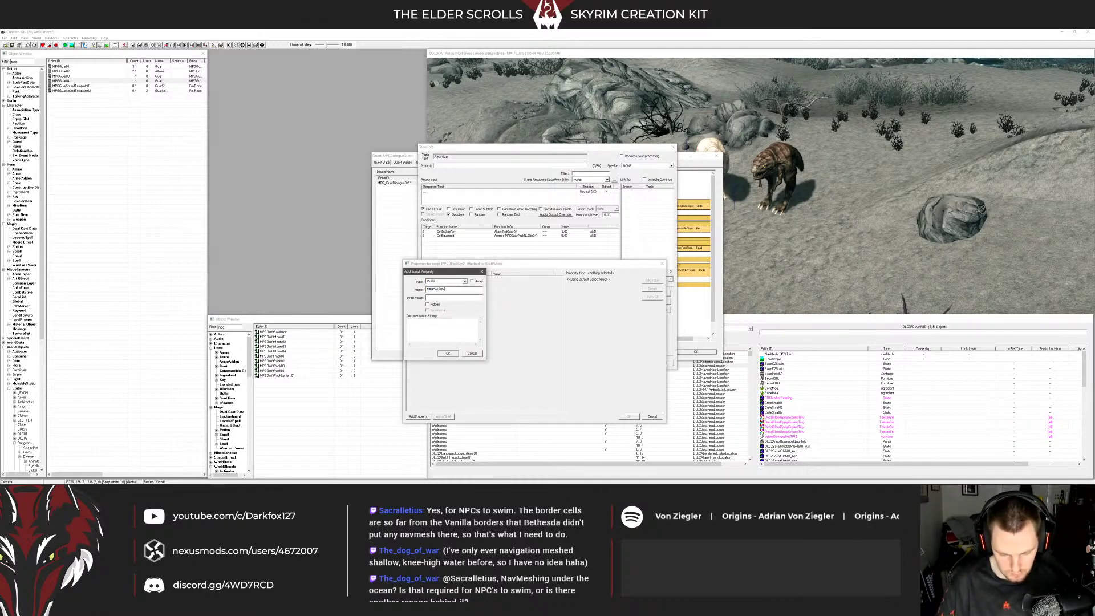
pyautogui.write('ck04')
pyautogui.click(448, 352)
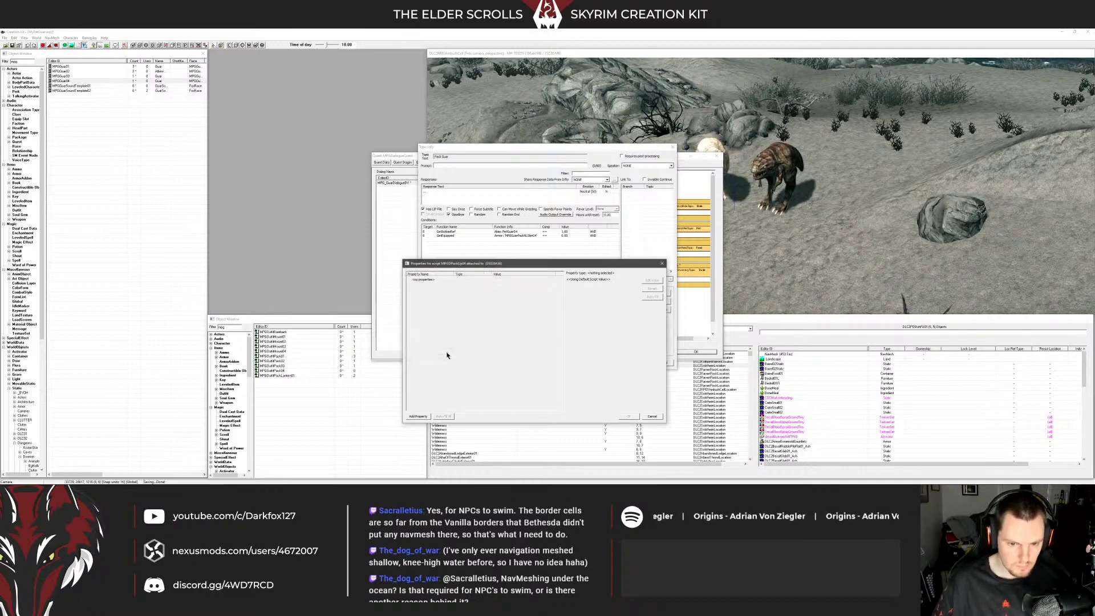
pyautogui.click(628, 416)
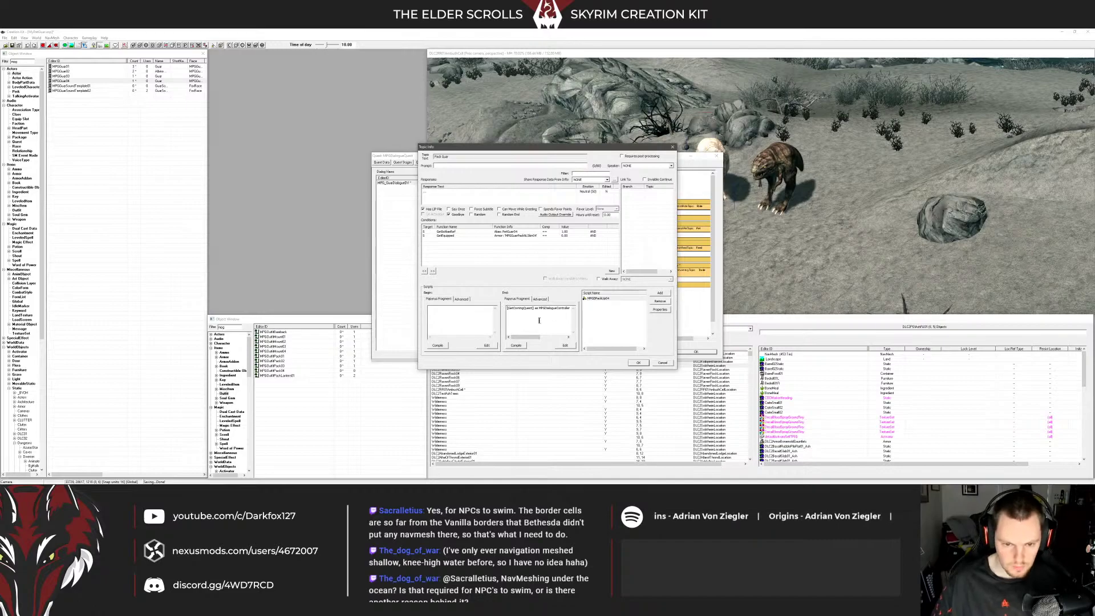
# Recompile the fourth info's end fragment, then save the info and its Pack Guar topic
pyautogui.click(515, 346)
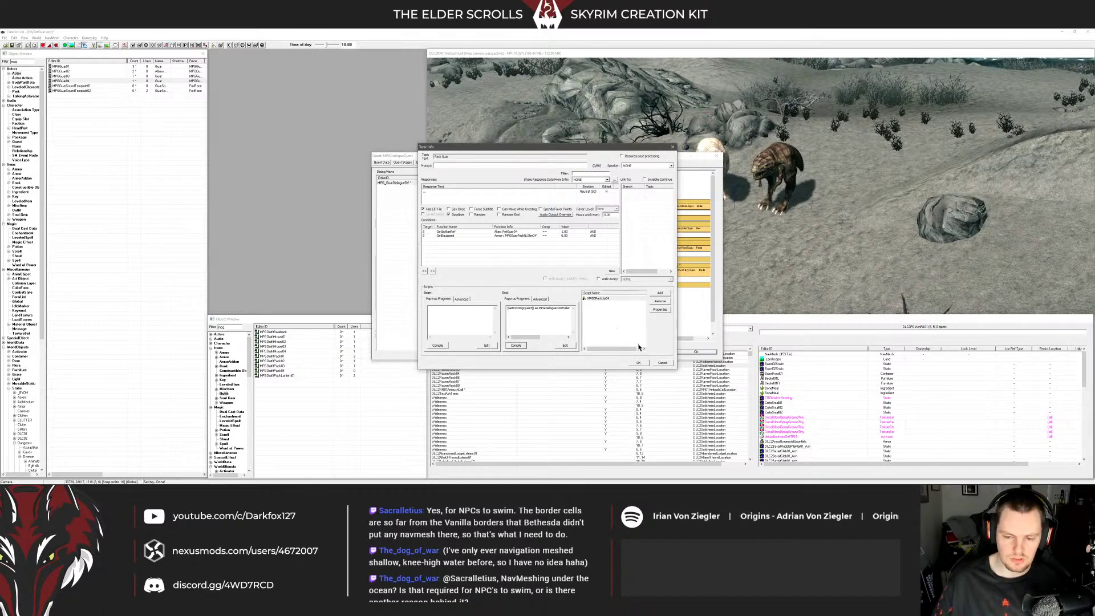
pyautogui.click(639, 363)
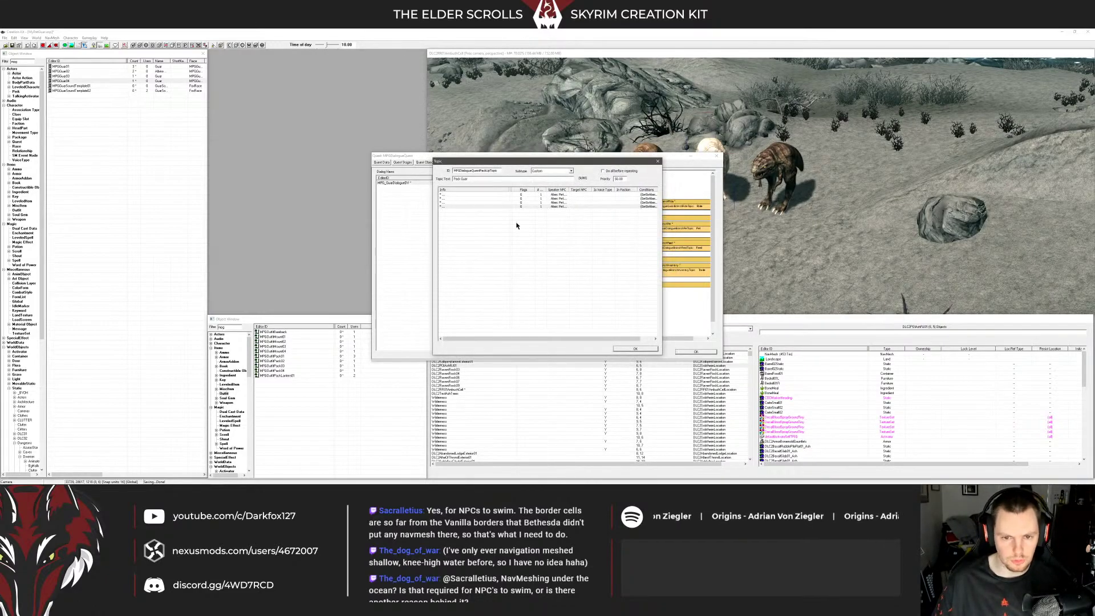
pyautogui.click(635, 349)
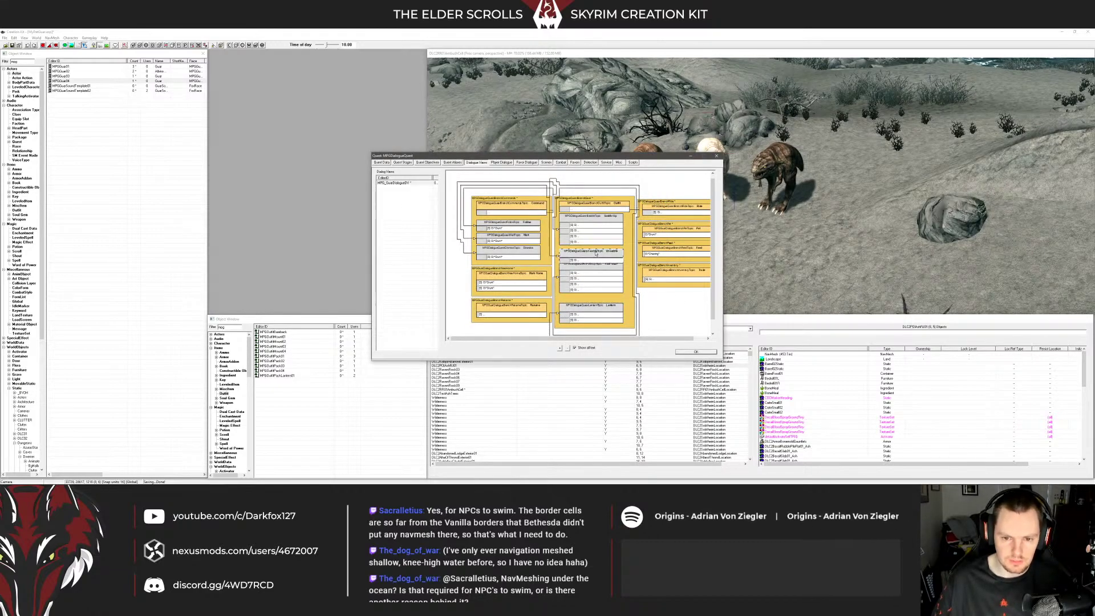
# Move the lowest topic box of the middle branch up directly beneath the Pack Guar topic
pyautogui.moveTo(591, 305); pyautogui.dragTo(593, 297)
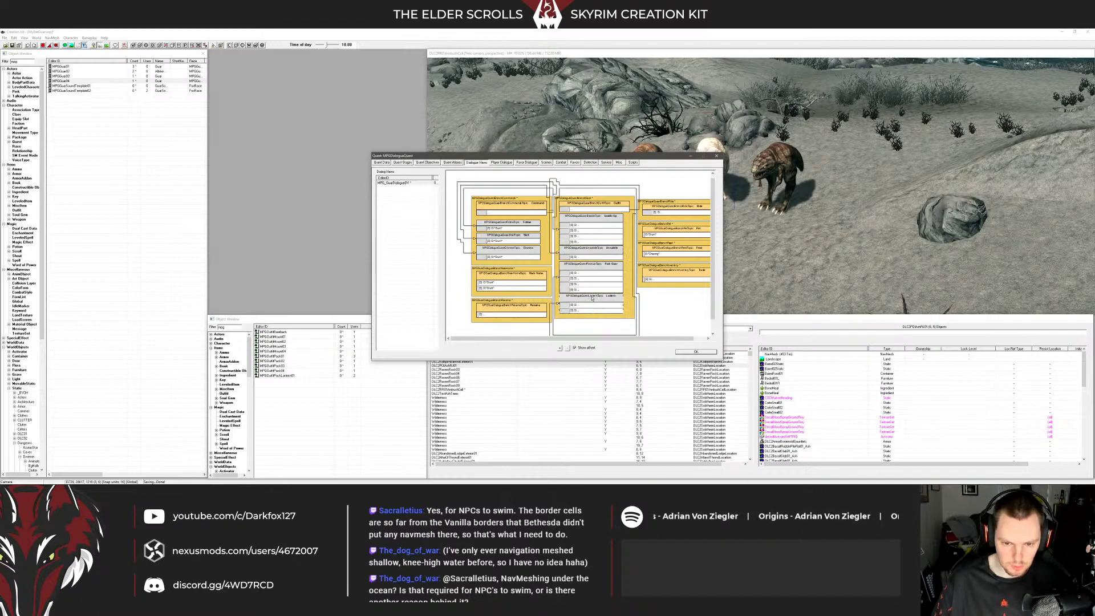
# Accept the MPGDialogueQuest changes, save the plugin and switch to Mod Organizer to launch Skyrim
pyautogui.click(695, 352)
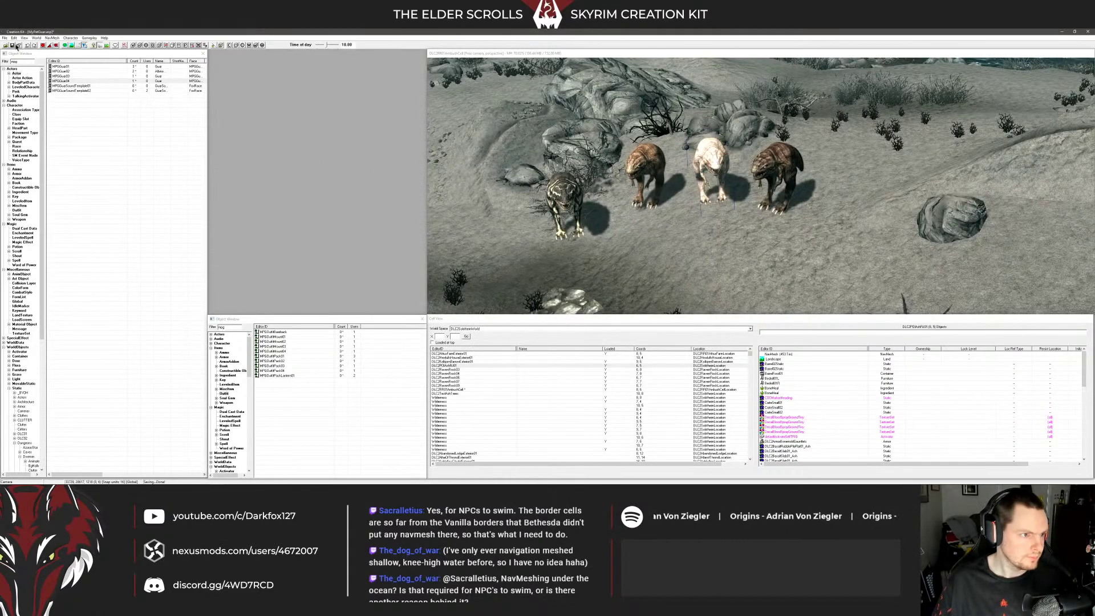
pyautogui.click(104, 165)
pyautogui.click(1062, 32)
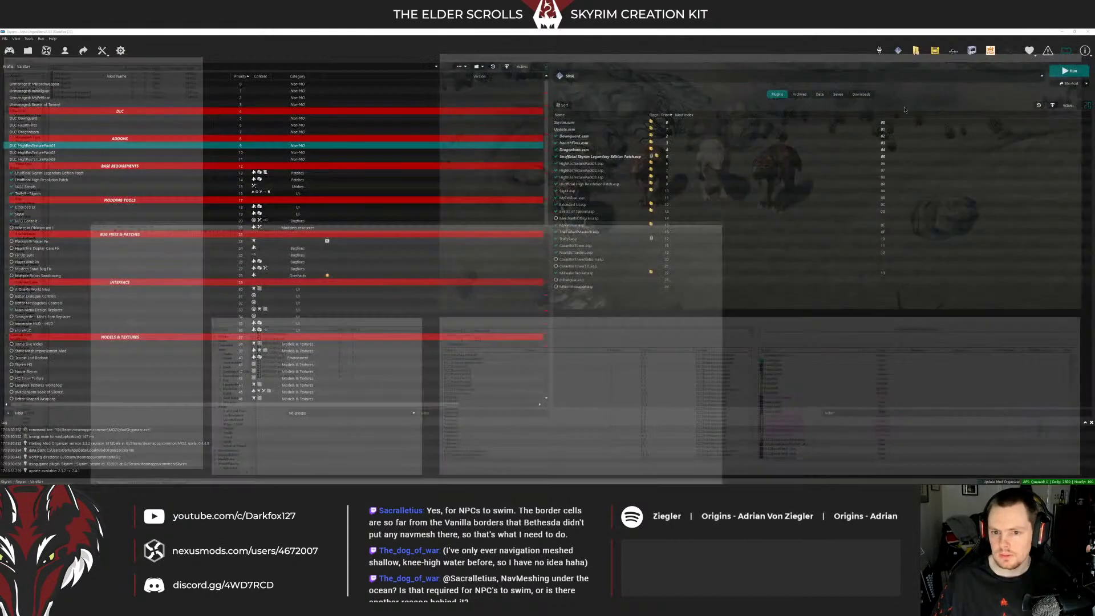
pyautogui.click(228, 480)
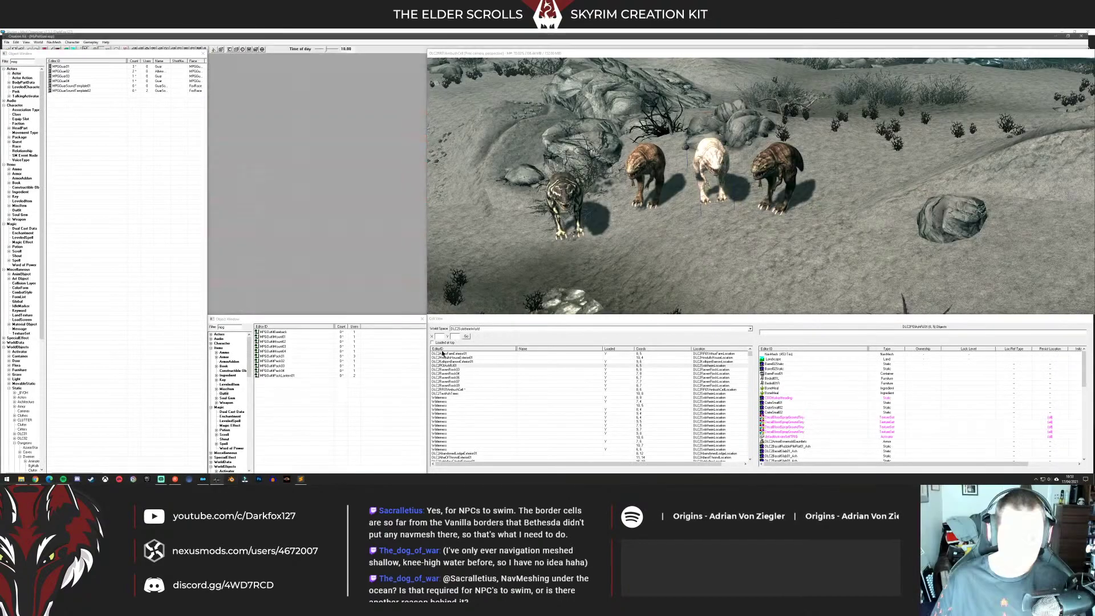
pyautogui.click(720, 221)
pyautogui.scroll(6, 719, 220)
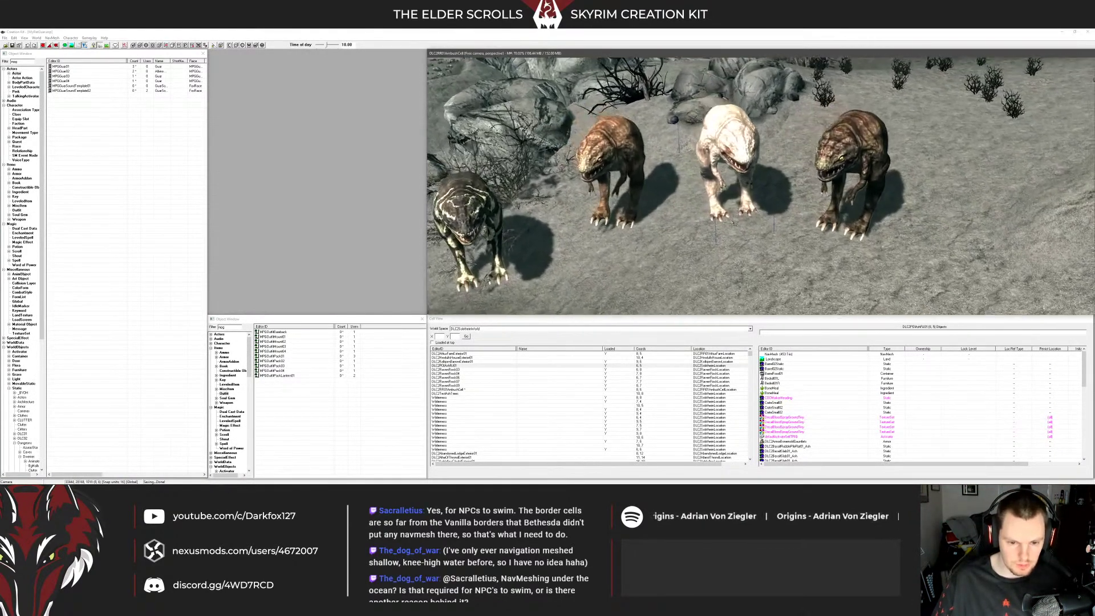
pyautogui.scroll(-1, 736, 215)
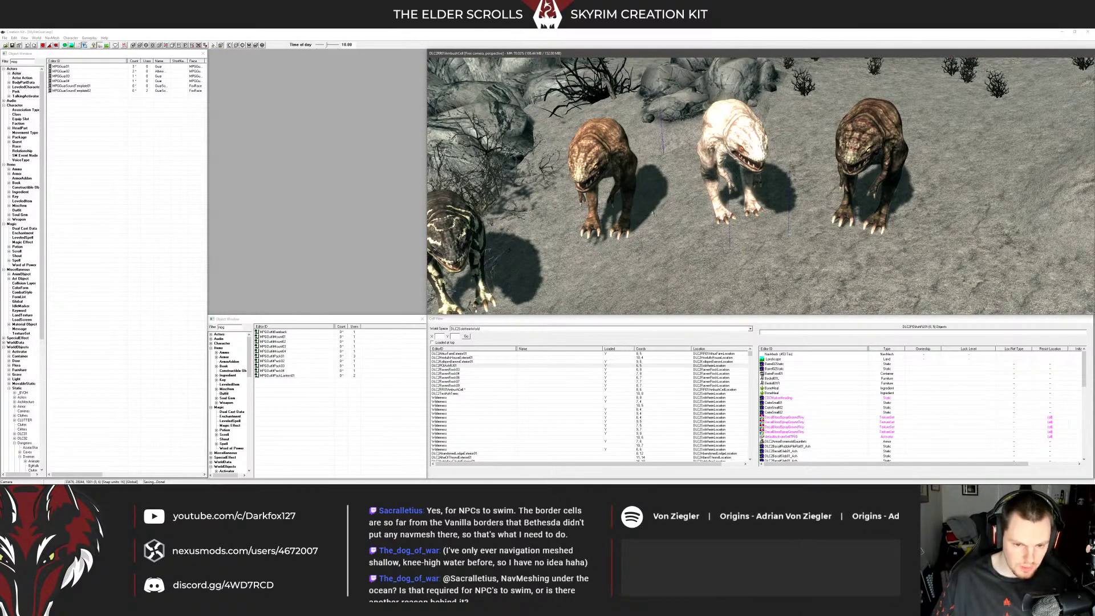
# Switch to the Skyrim main menu and run the console command coc dlc2poiashrj01
pyautogui.moveTo(275, 481)
pyautogui.click(214, 480)
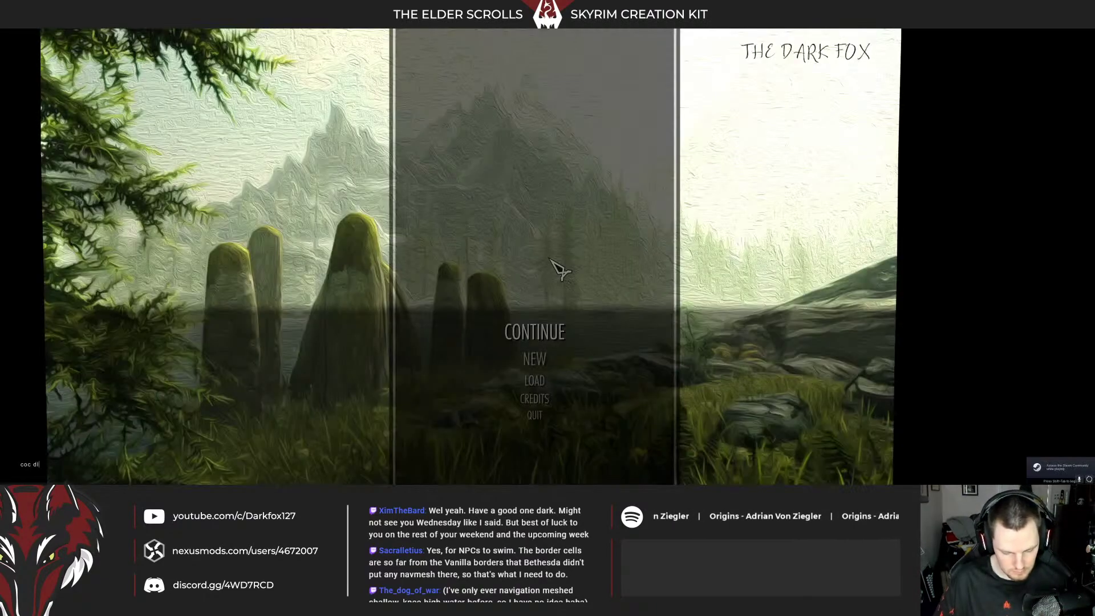
pyautogui.write('p')
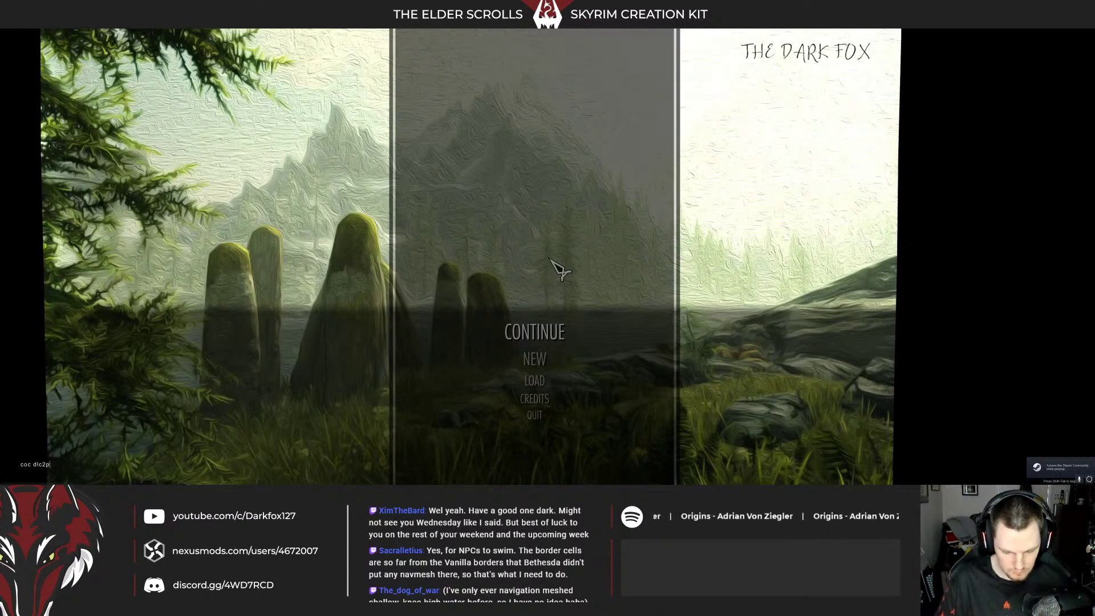
pyautogui.write('oiash')
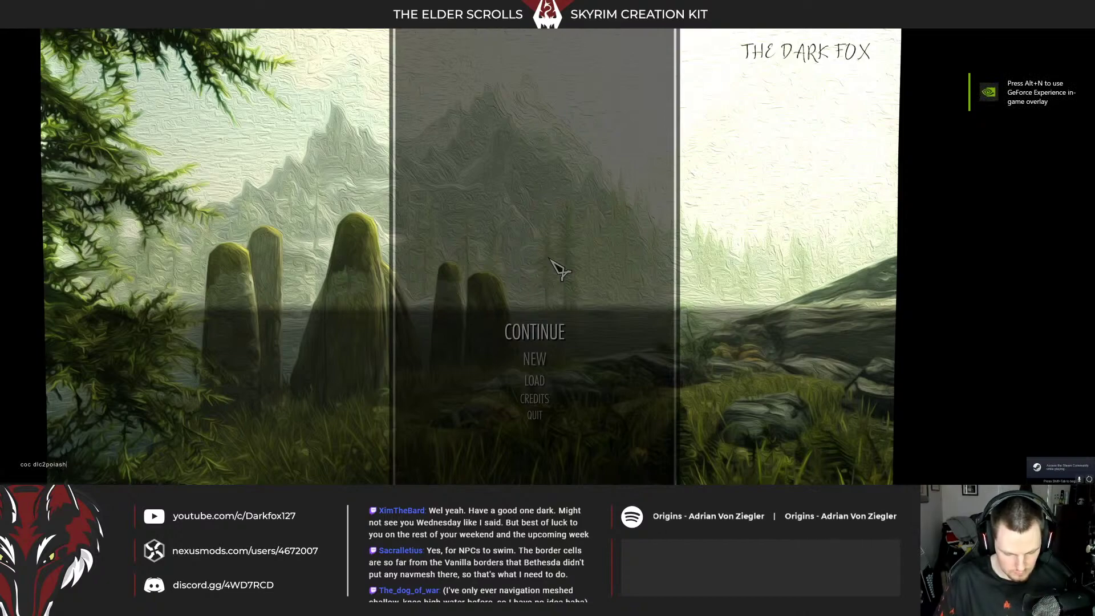
pyautogui.write('rj01')
pyautogui.press('Return')
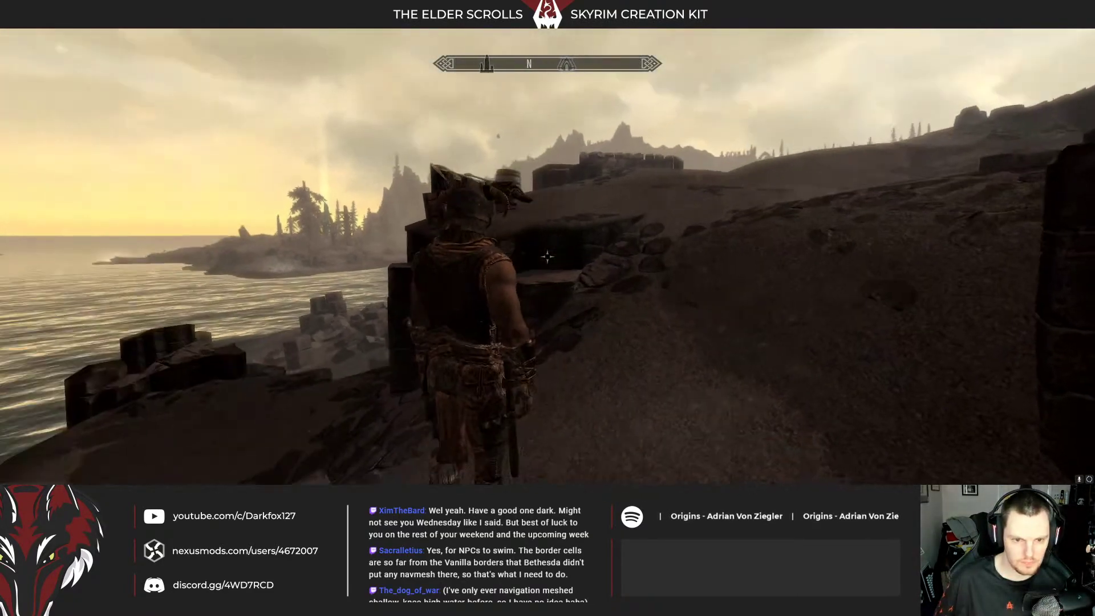
# Walk across the ash shore to the guars and inspect each of them up close in-game
pyautogui.press('w')
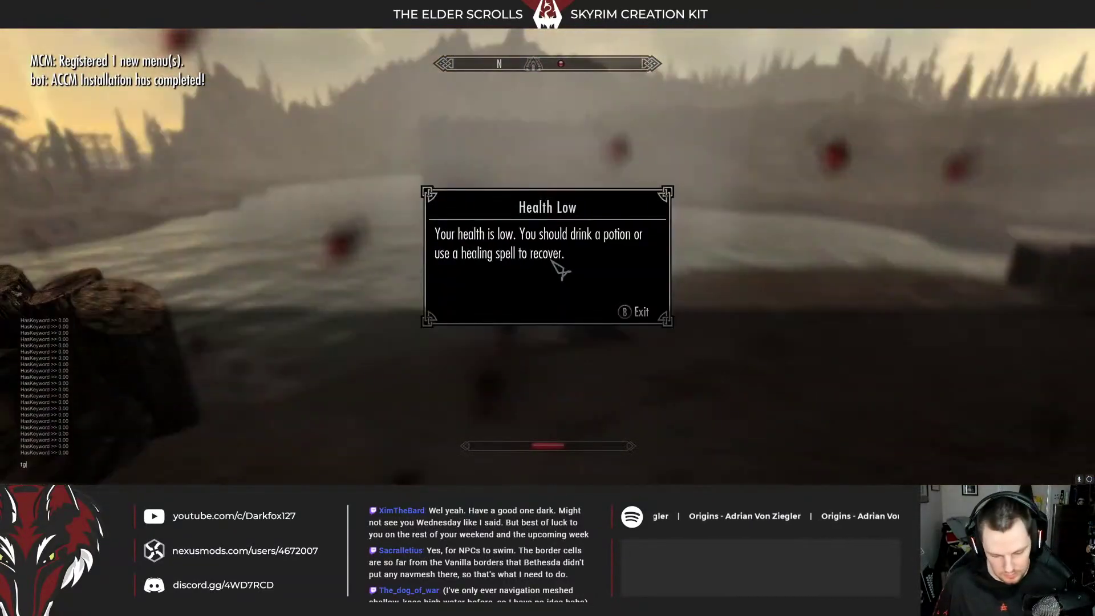
pyautogui.press('w')
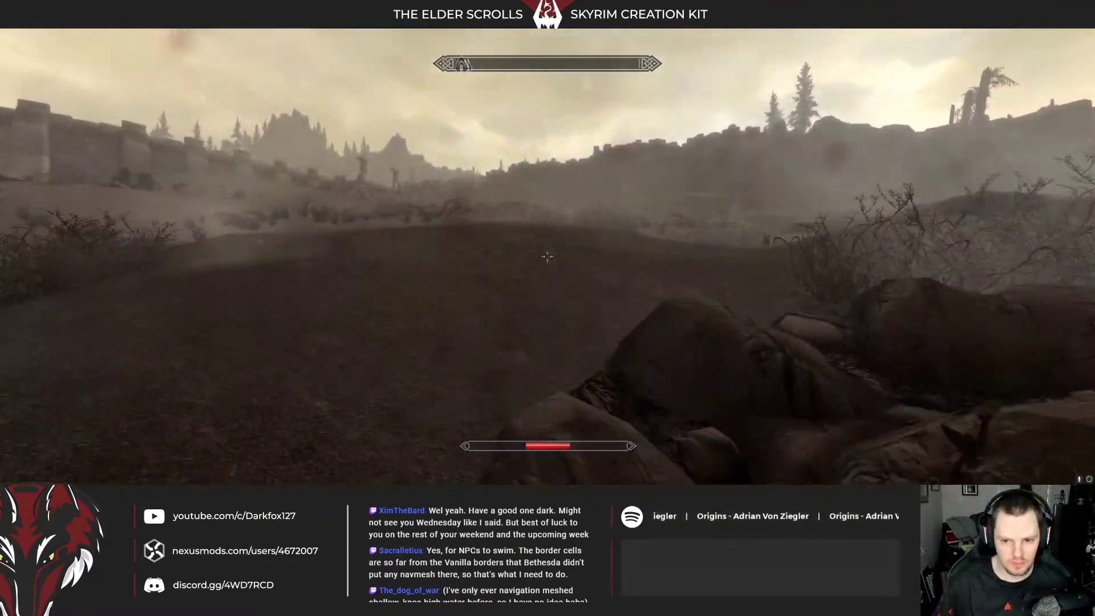
pyautogui.press('w')
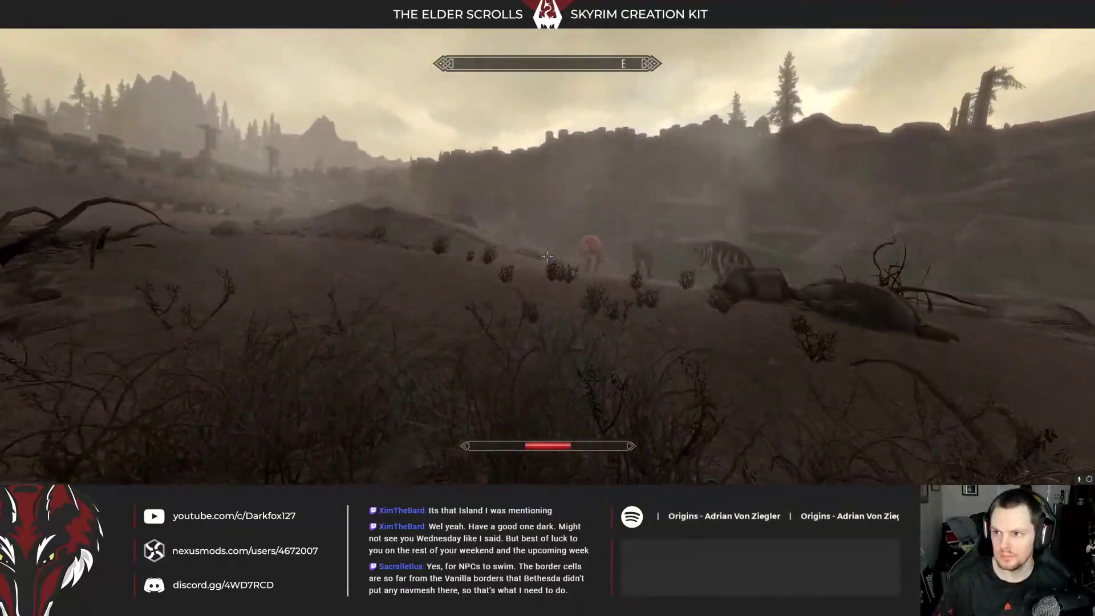
pyautogui.press('w')
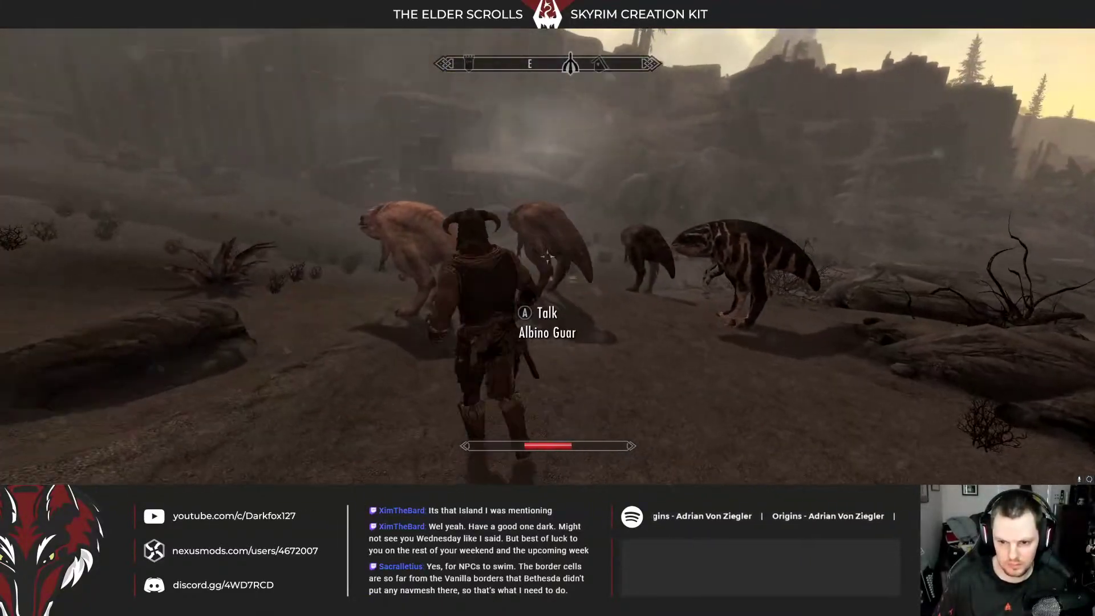
pyautogui.press('w')
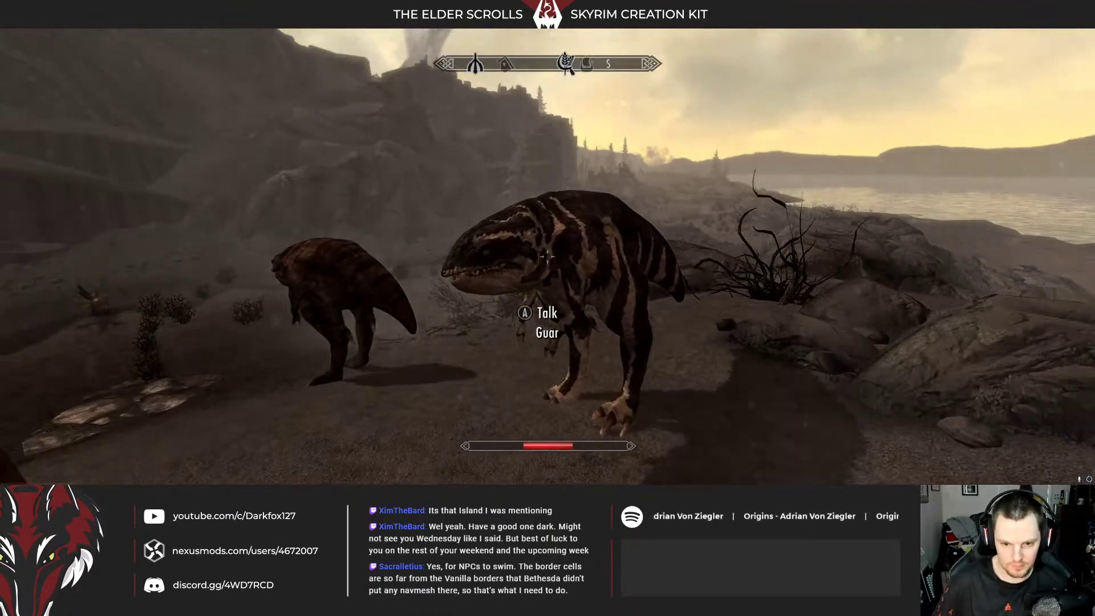
pyautogui.press('w')
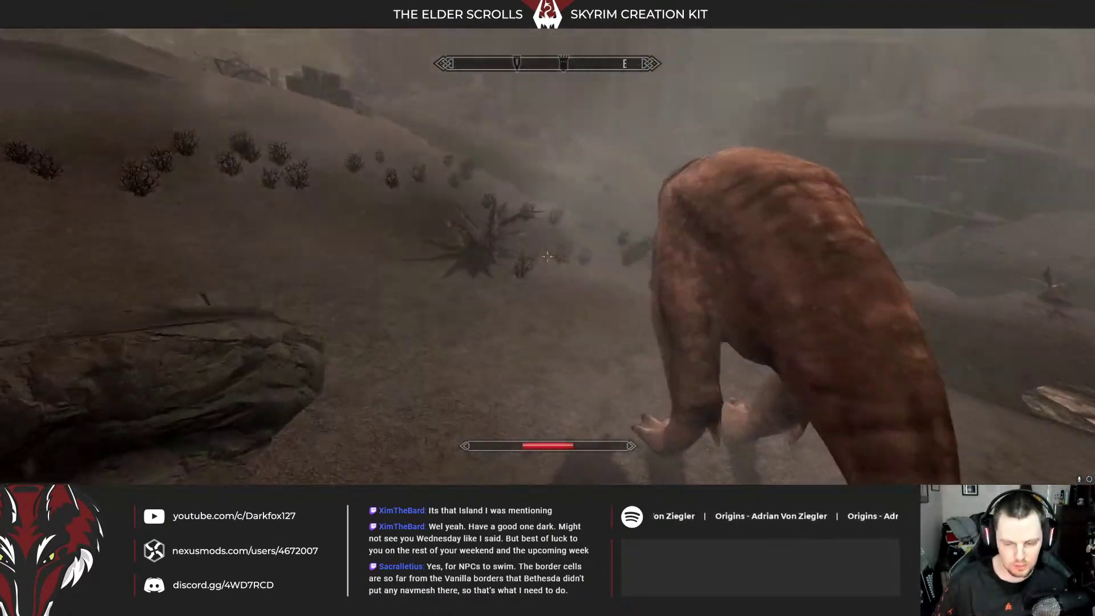
pyautogui.press('w')
pyautogui.press('w')
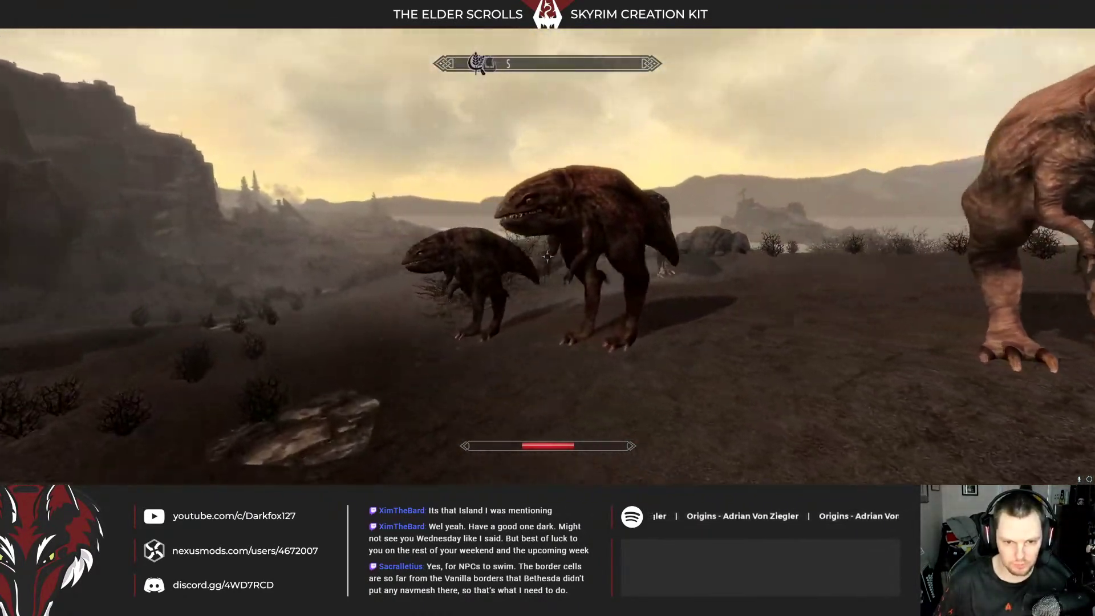
# Rename the striped guar as Tosser through its dialogue and leave the conversation
pyautogui.press('w')
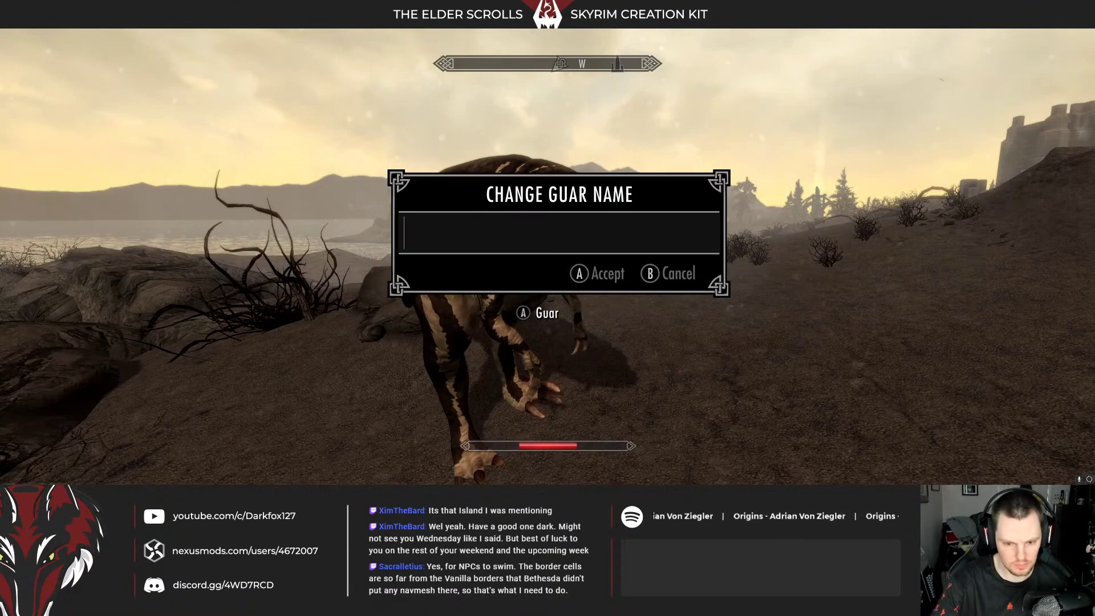
pyautogui.write('Toss')
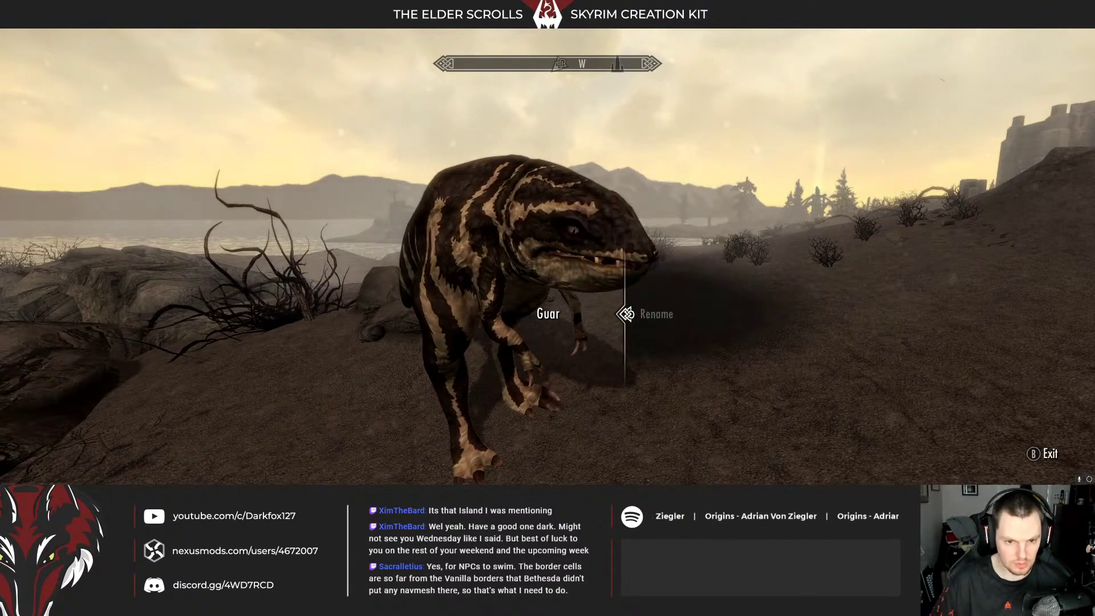
pyautogui.press('Escape')
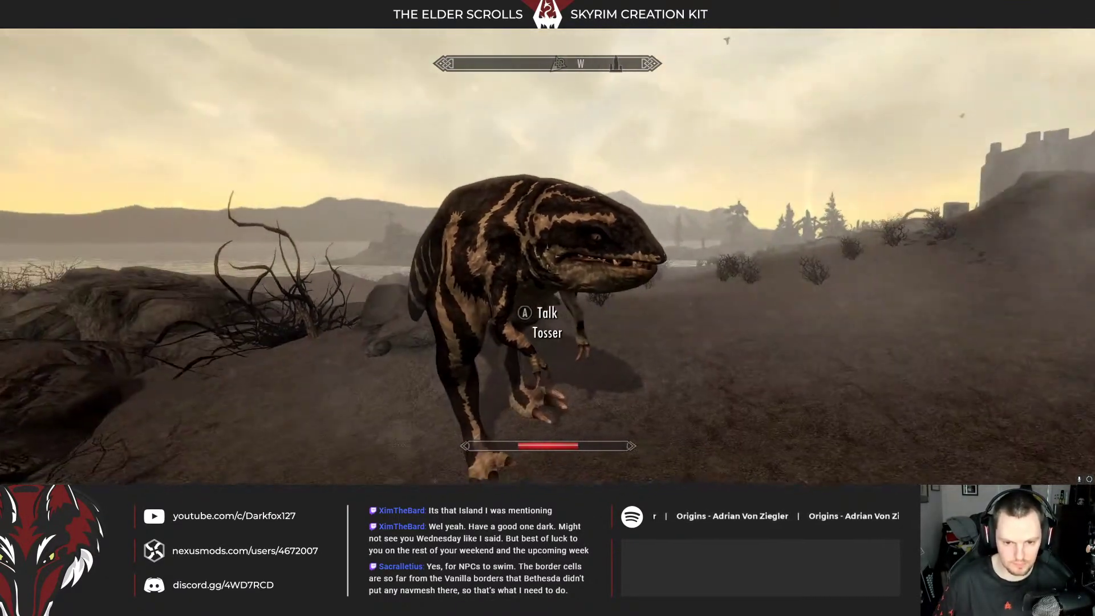
# Talk to Tosser and choose Pack Guar under the Outfit topic to test the pack outfit
pyautogui.press('e')
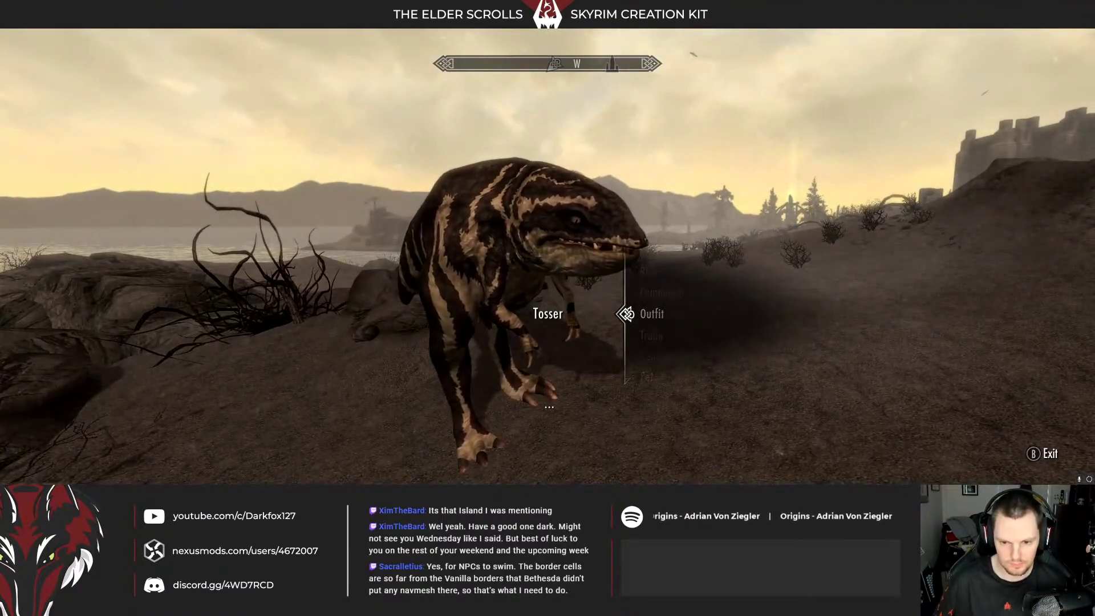
pyautogui.press('e')
pyautogui.press('Down')
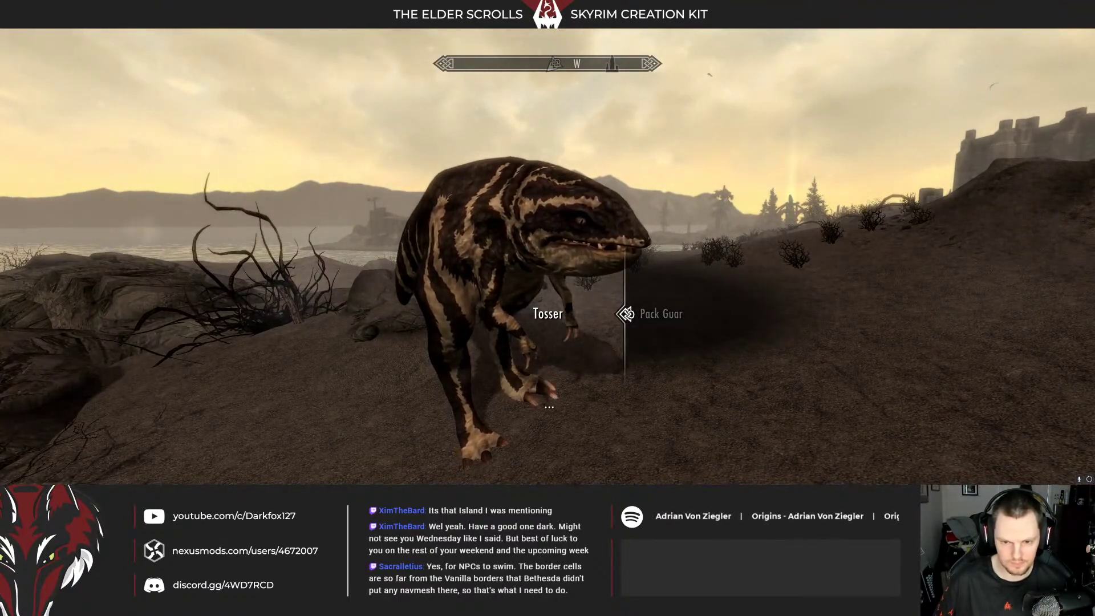
pyautogui.press('e')
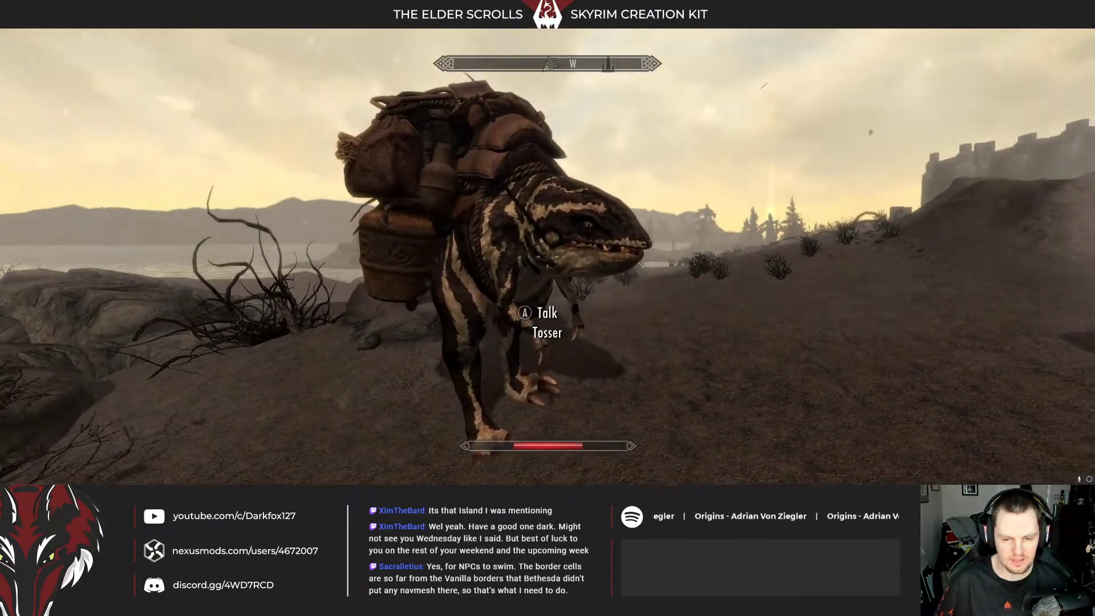
# Talk to Tosser again and choose Saddle Up to test the saddle outfit
pyautogui.press('e')
pyautogui.press('e')
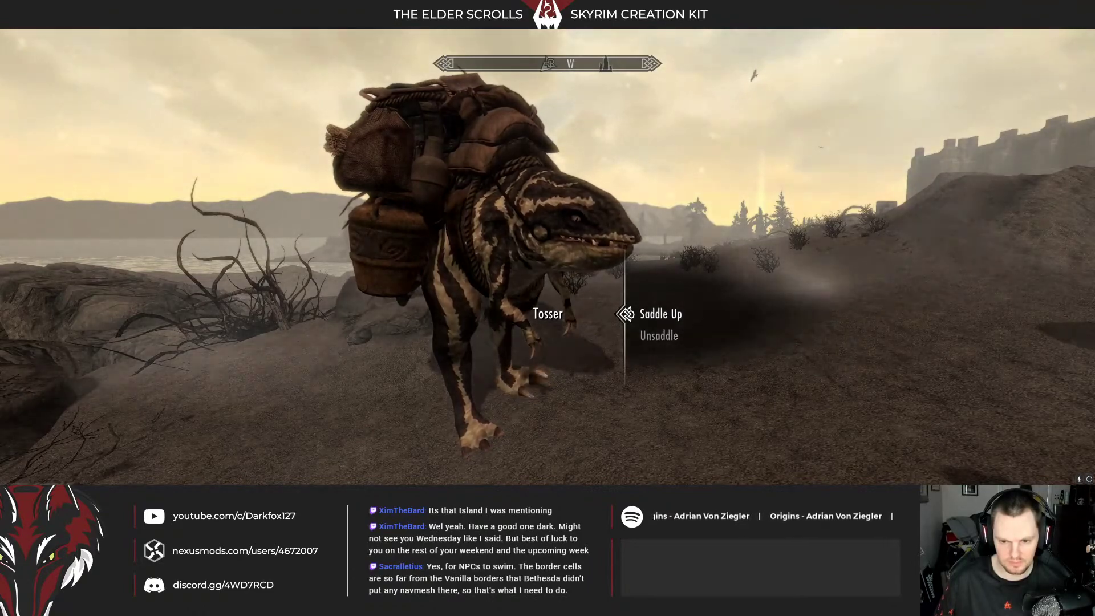
pyautogui.press('e')
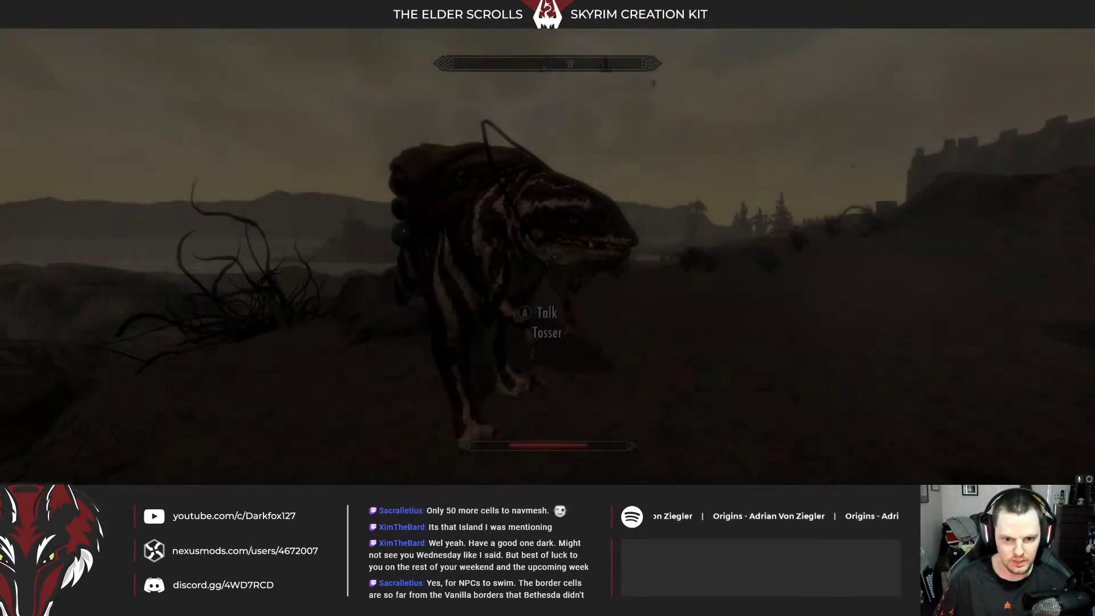
# View the guars in third person, quit the game from the console and return to the Creation Kit
pyautogui.press('f')
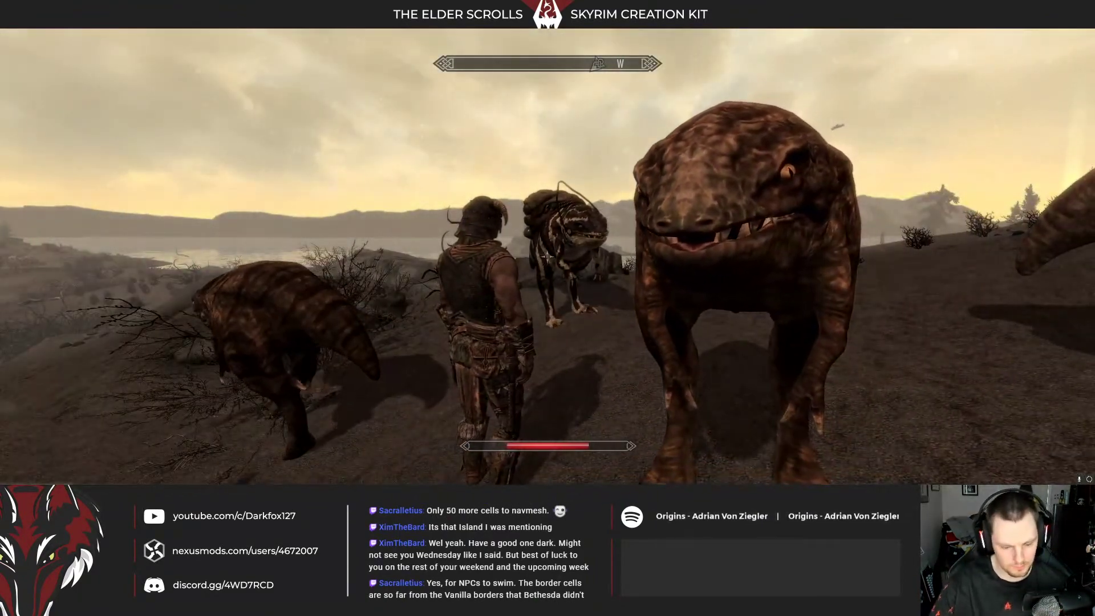
pyautogui.press('`')
pyautogui.press('Return')
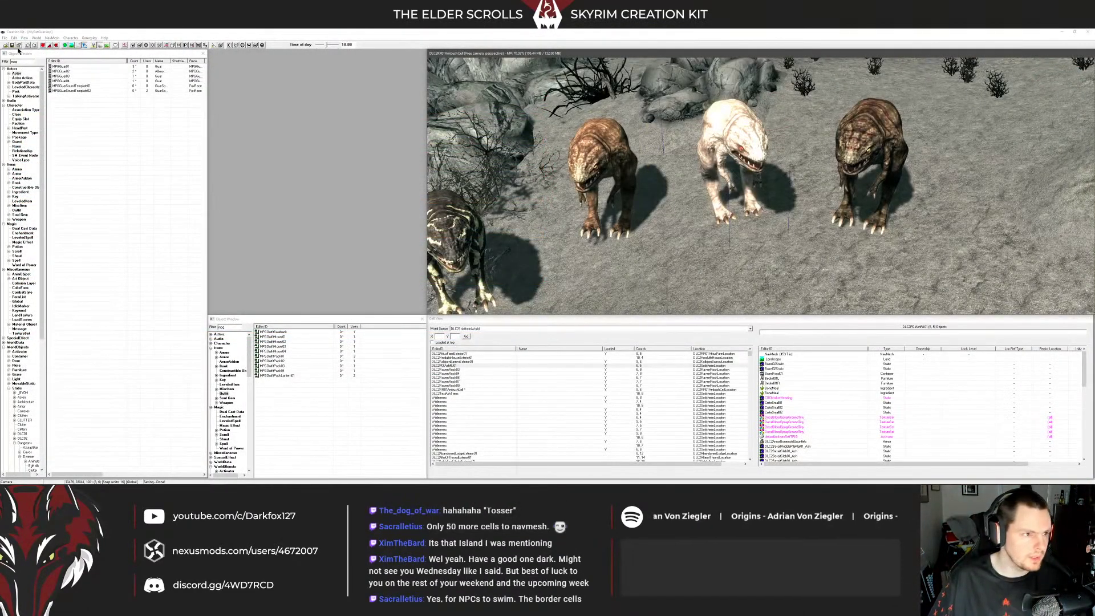
# Minimize the Creation Kit and close the remaining background program from the desktop
pyautogui.click(1061, 32)
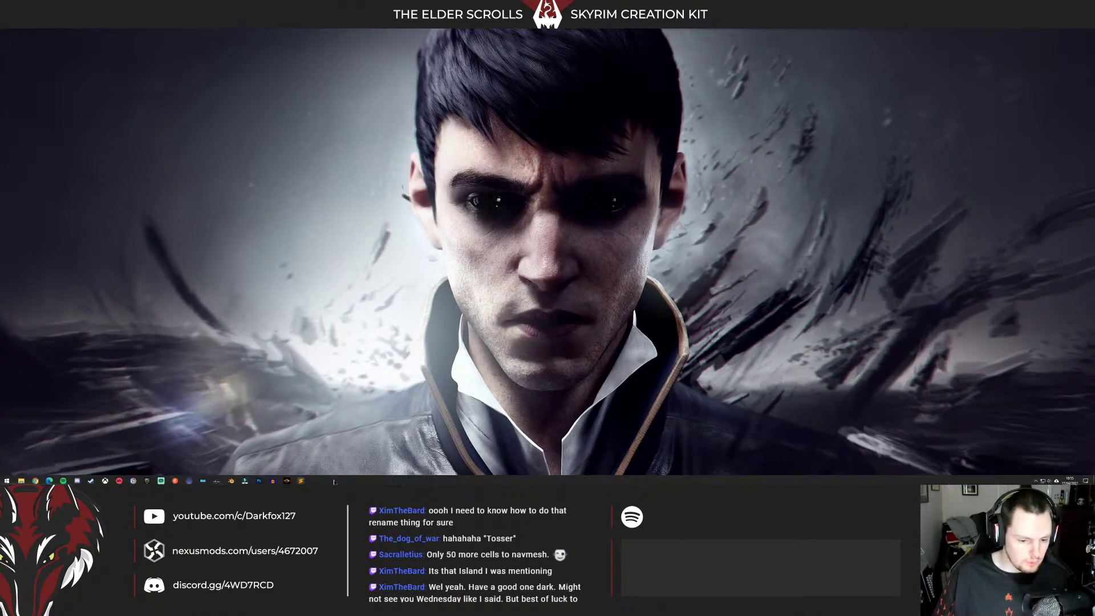
pyautogui.click(301, 479)
pyautogui.rightClick(300, 479)
pyautogui.click(302, 469)
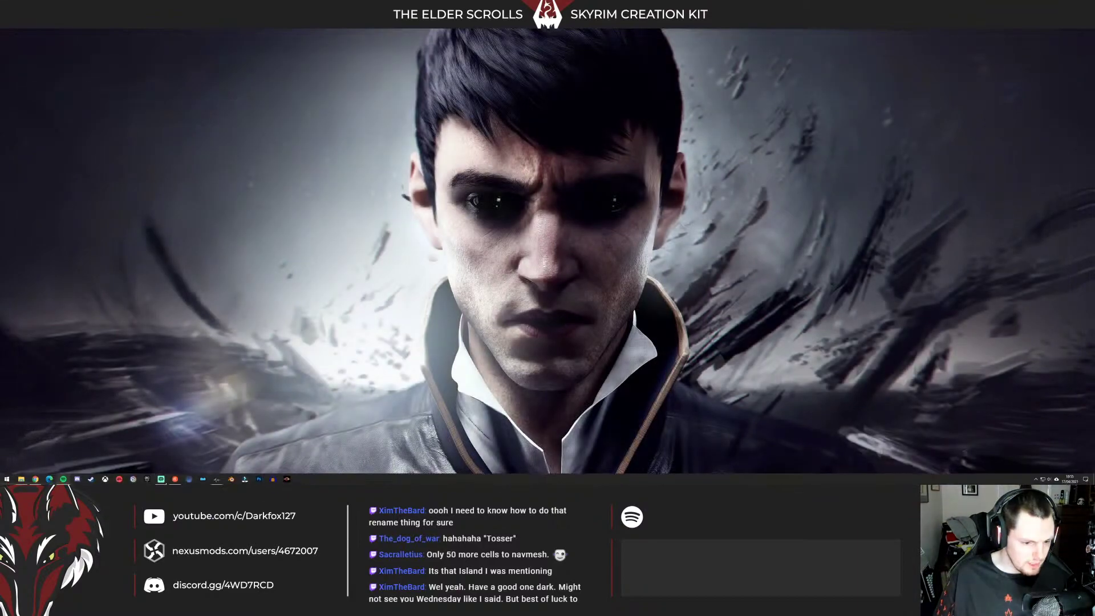